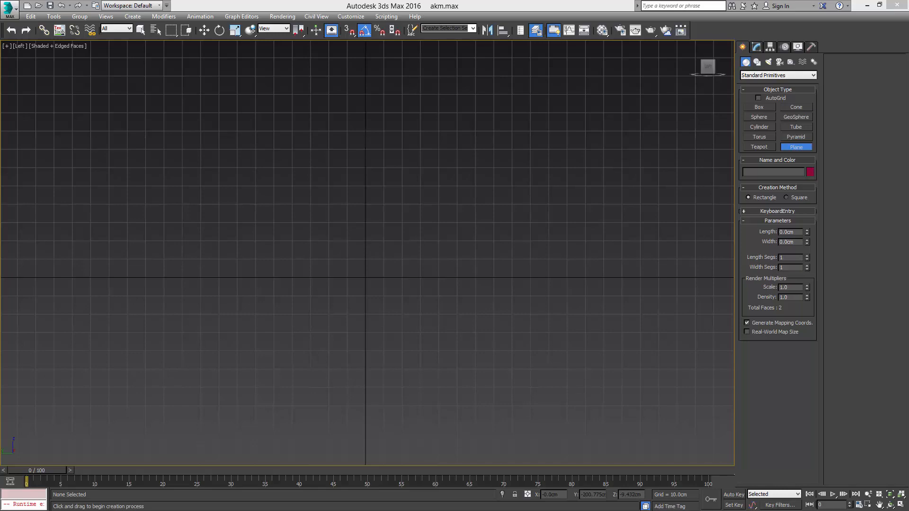
# Examine the rifle reference images side_a.jpg and side_b.jpg in the photo viewer, including the length written on them
pyautogui.moveTo(908, 207); pyautogui.dragTo(469, 209)
pyautogui.doubleClick(439, 254)
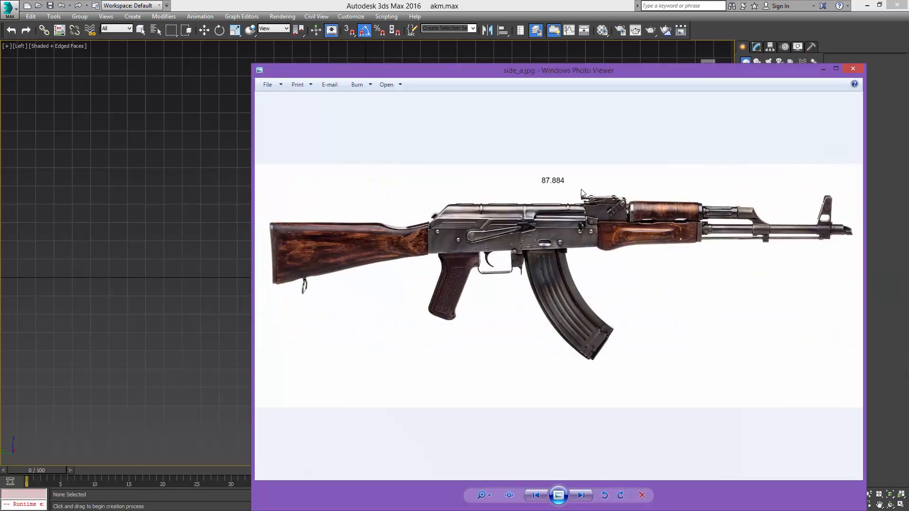
pyautogui.press('Right')
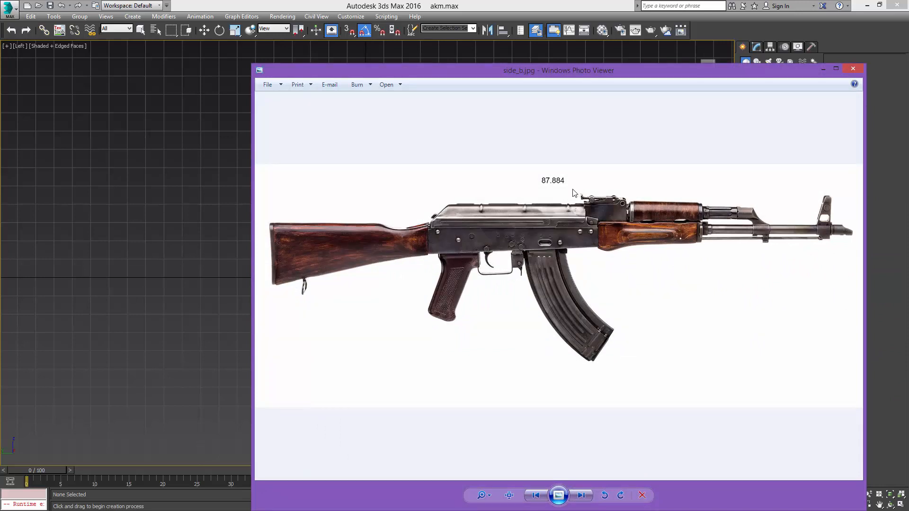
pyautogui.press('Left')
pyautogui.press('Right')
pyautogui.press('Left')
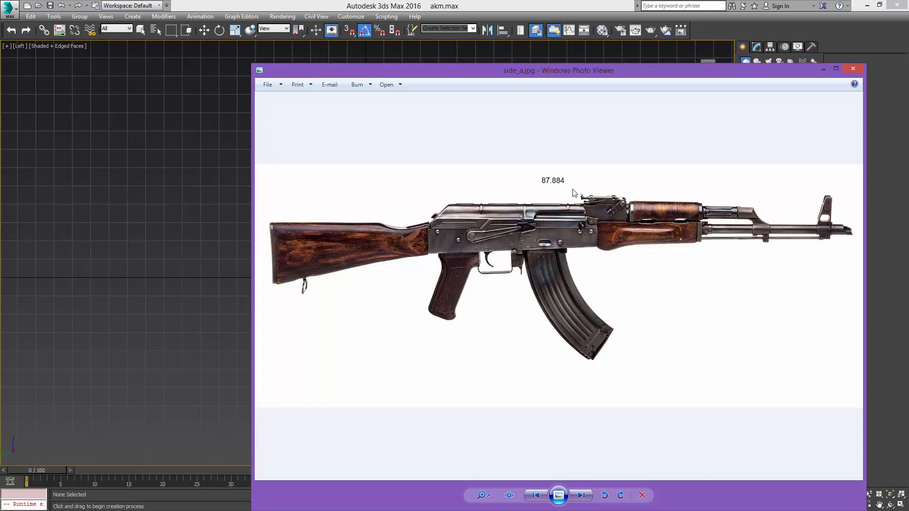
pyautogui.press('Right')
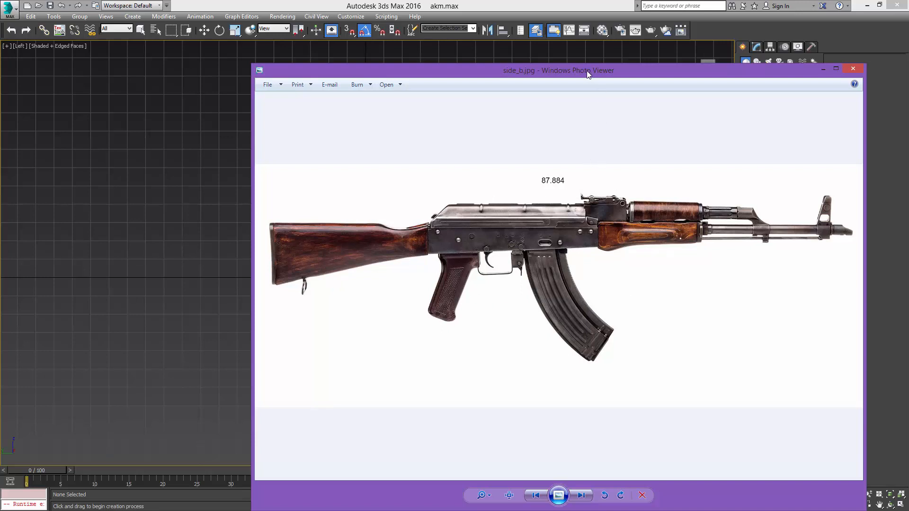
pyautogui.moveTo(587, 74); pyautogui.dragTo(908, 102)
# Draw a plane about 219 cm wide and 78 cm long in the Left view
pyautogui.middleClick(542, 95)
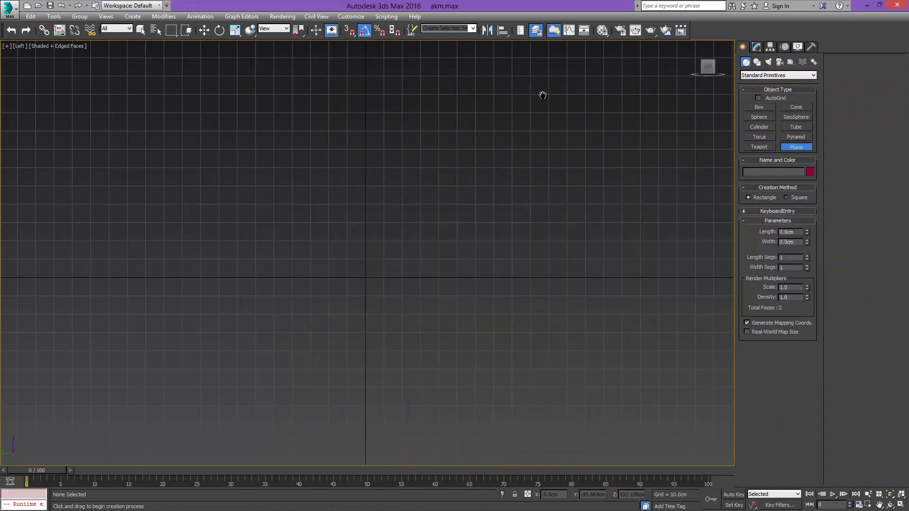
pyautogui.moveTo(543, 95); pyautogui.dragTo(579, 111, button='middle')
pyautogui.moveTo(242, 337); pyautogui.dragTo(289, 321)
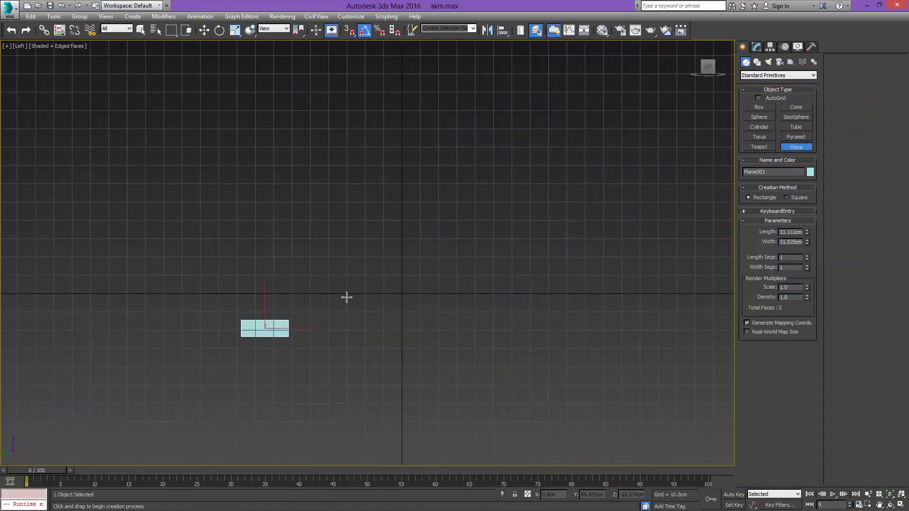
pyautogui.moveTo(347, 297); pyautogui.dragTo(660, 197)
# Set the plane's width to 2000 cm and its length to 800 cm
pyautogui.doubleClick(797, 242)
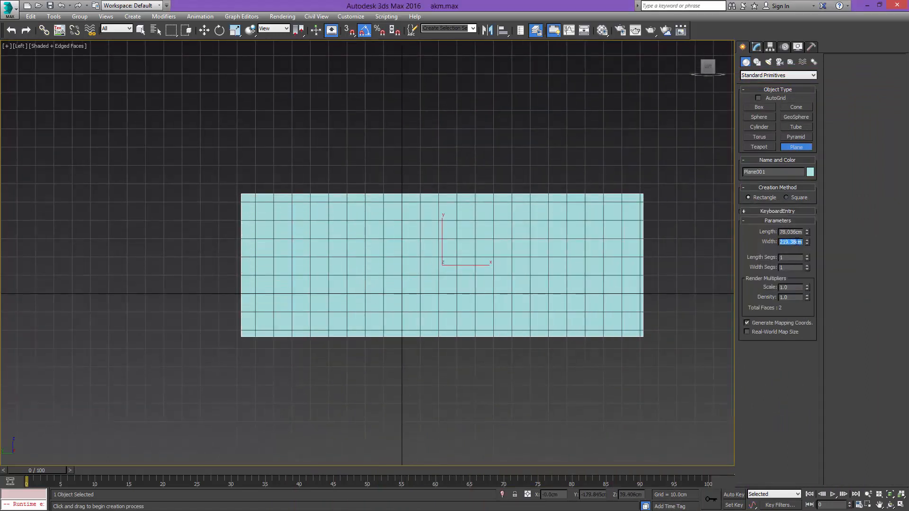
pyautogui.write('2000')
pyautogui.press('Return')
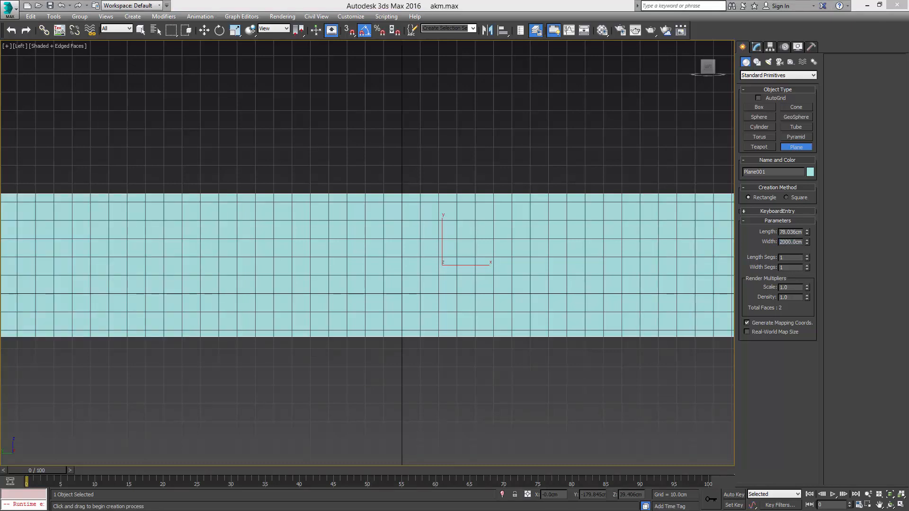
pyautogui.click(789, 232)
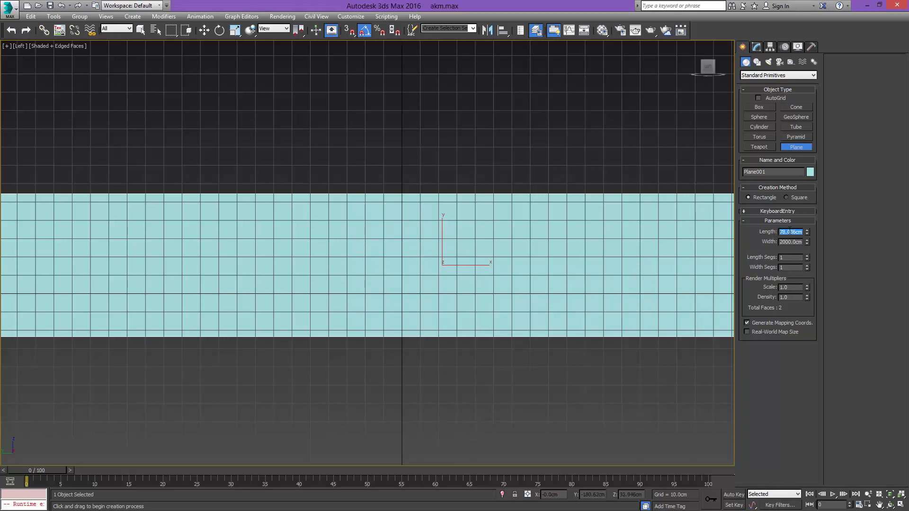
pyautogui.write('800')
pyautogui.press('Return')
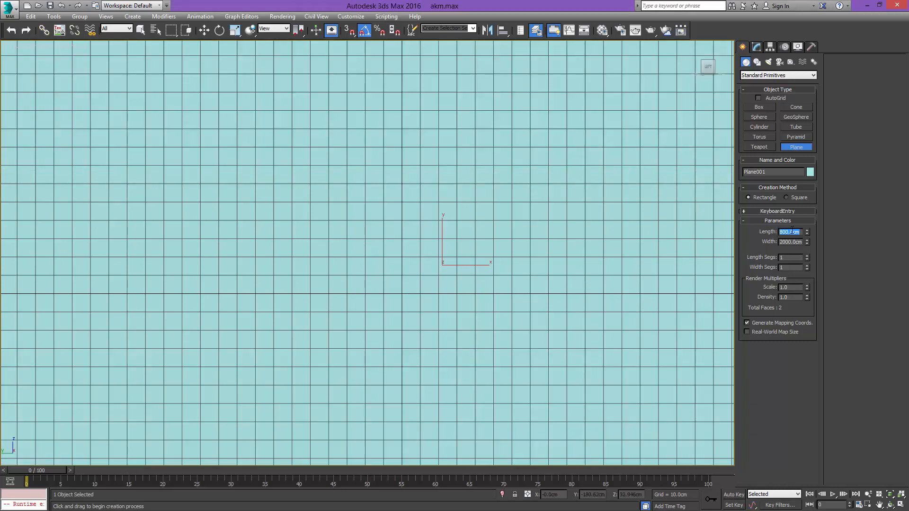
# Set the plane's width to 200 cm and its length to 80 cm
pyautogui.click(788, 242)
pyautogui.click(789, 232)
pyautogui.press('BackSpace')
pyautogui.moveTo(669, 206); pyautogui.dragTo(659, 211, button='middle')
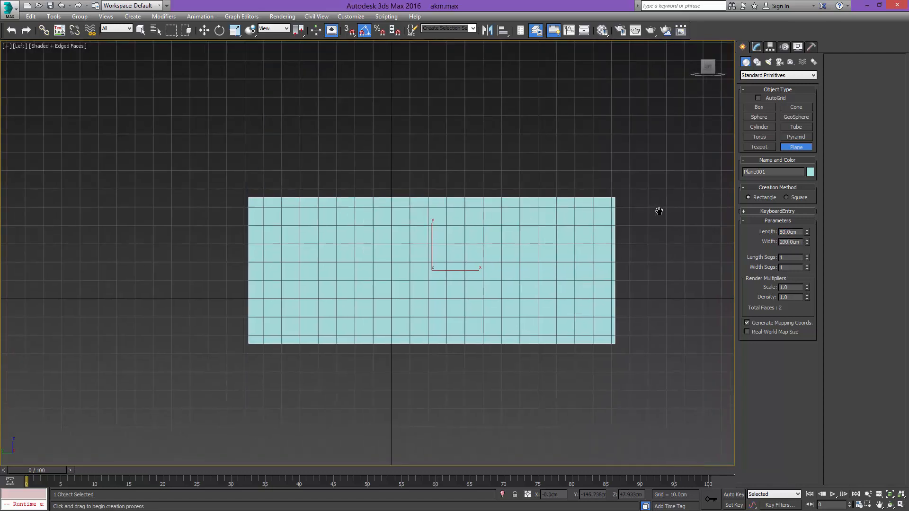
pyautogui.moveTo(551, 228); pyautogui.dragTo(563, 215, button='middle')
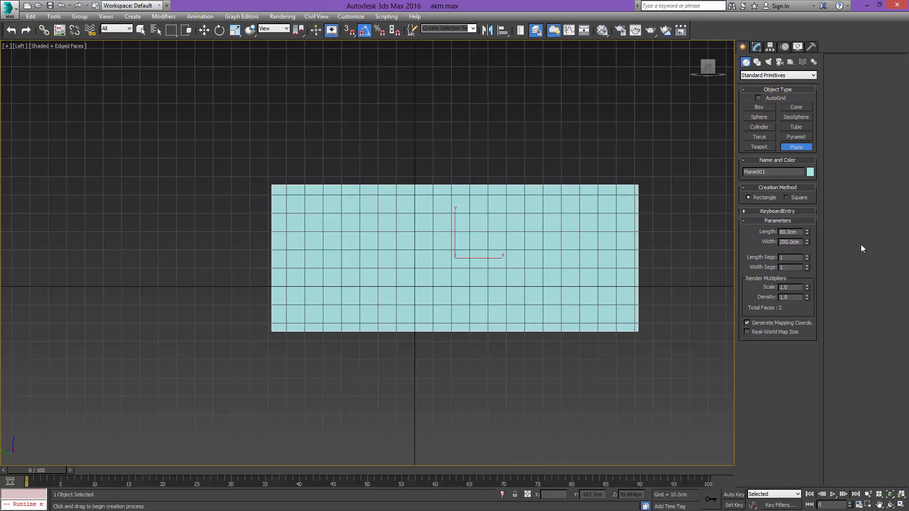
# Apply side_a.jpg from the _work_ref folder onto the plane as its texture
pyautogui.hotkey('alt', 'Tab')
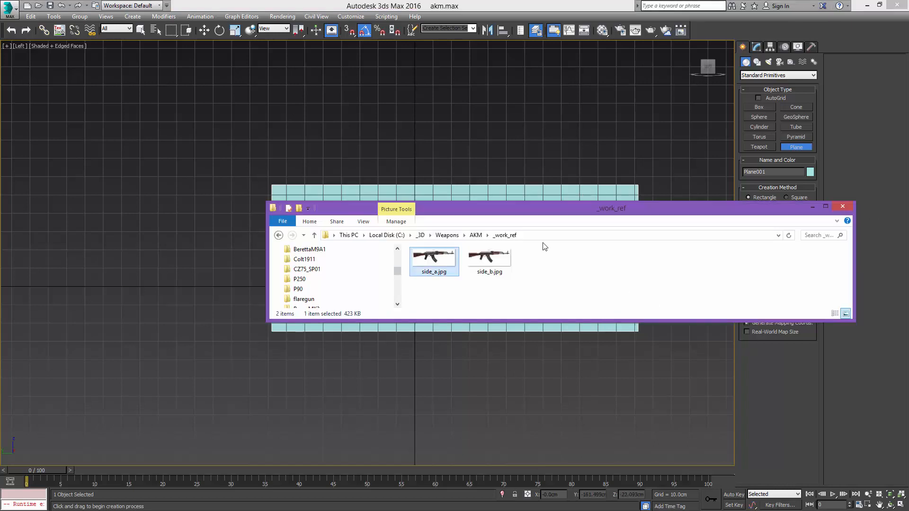
pyautogui.moveTo(510, 211); pyautogui.dragTo(535, 349)
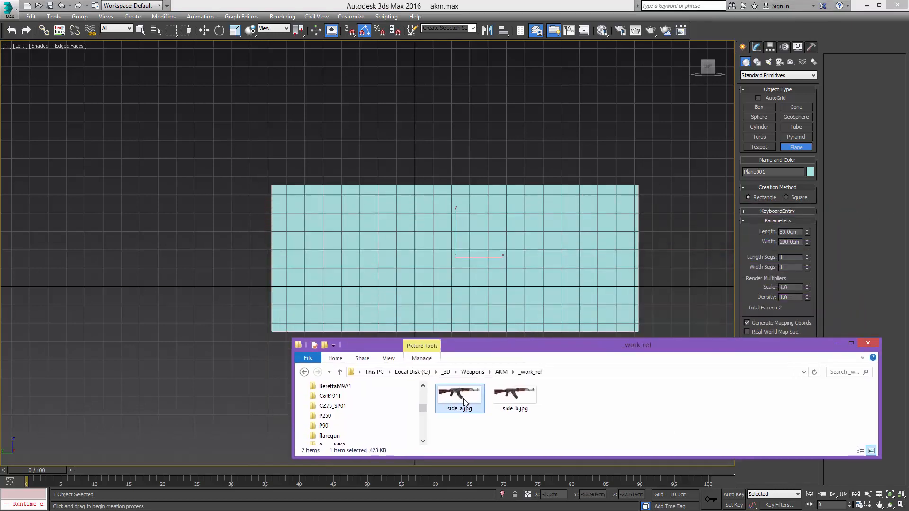
pyautogui.moveTo(464, 398); pyautogui.dragTo(504, 267)
pyautogui.keyDown('alt'); pyautogui.moveTo(462, 244); pyautogui.dragTo(447, 293, button='middle'); pyautogui.keyUp('alt')
# Move the reference plane to Y 0 and Z 0
pyautogui.press('w')
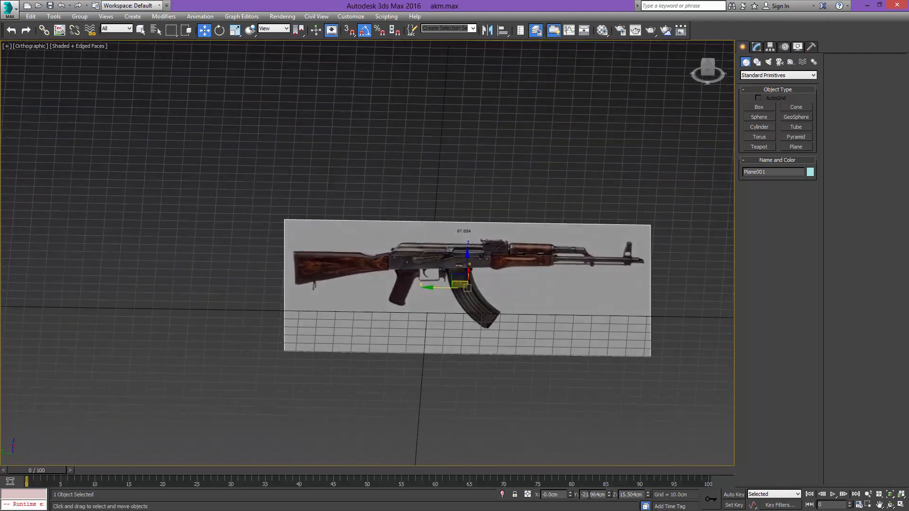
pyautogui.click(591, 494)
pyautogui.write('0')
pyautogui.click(630, 494)
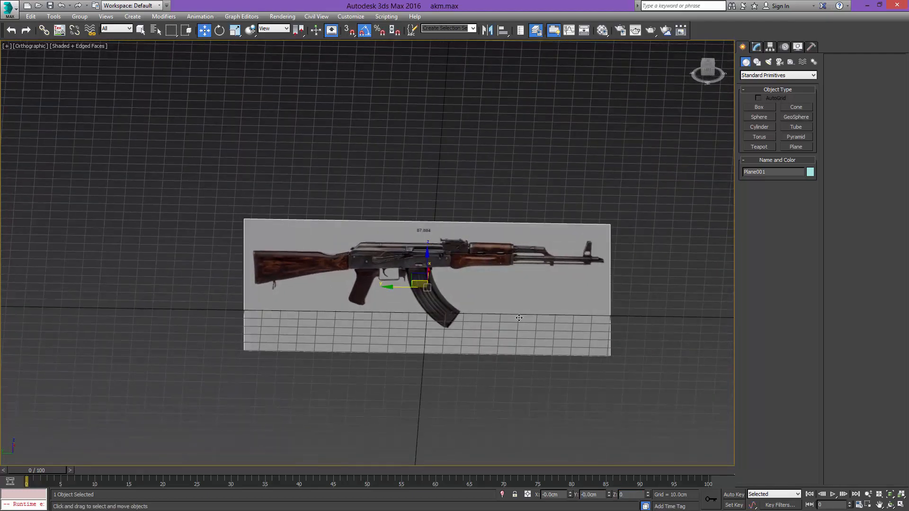
# Shift the reference plane along the X axis to about 46 cm
pyautogui.keyDown('alt'); pyautogui.moveTo(519, 318); pyautogui.dragTo(533, 341, button='middle'); pyautogui.keyUp('alt')
pyautogui.scroll(5, 497, 342)
pyautogui.scroll(-5, 497, 342)
pyautogui.scroll(5, 483, 337)
pyautogui.scroll(-4, 483, 337)
pyautogui.scroll(-4, 500, 333)
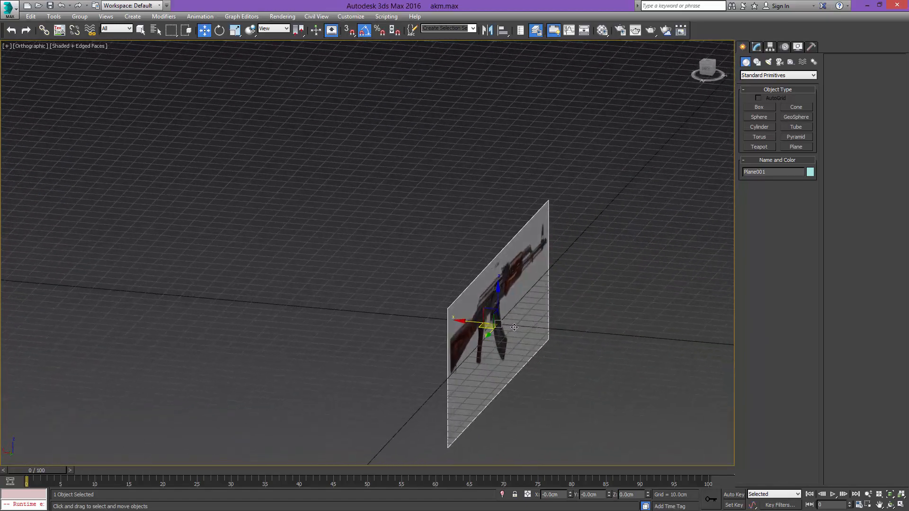
pyautogui.keyDown('alt'); pyautogui.moveTo(483, 326); pyautogui.dragTo(476, 325, button='middle'); pyautogui.keyUp('alt')
pyautogui.scroll(4, 405, 316)
pyautogui.scroll(-3, 404, 315)
pyautogui.keyDown('alt'); pyautogui.moveTo(405, 316); pyautogui.dragTo(430, 305, button='middle'); pyautogui.keyUp('alt')
pyautogui.scroll(3, 433, 309)
# Enable Backface Cull in the reference plane's object properties
pyautogui.rightClick(430, 304)
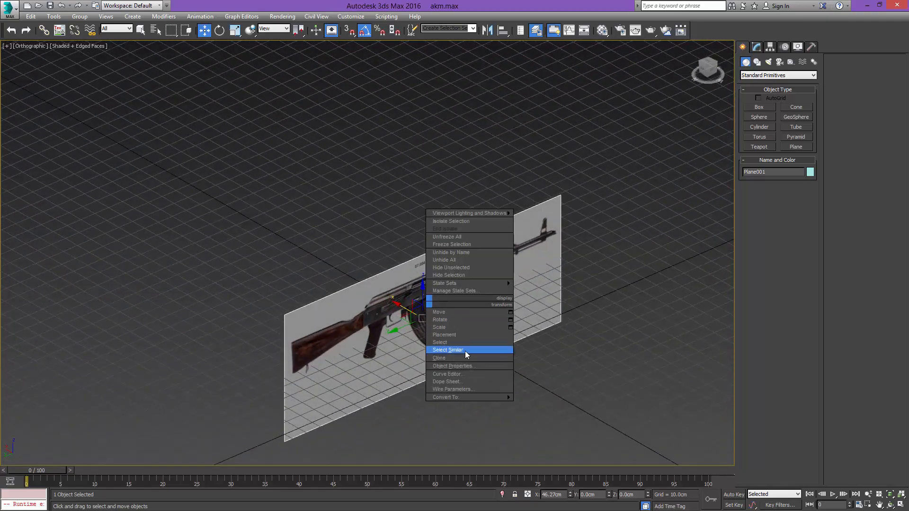
pyautogui.click(459, 367)
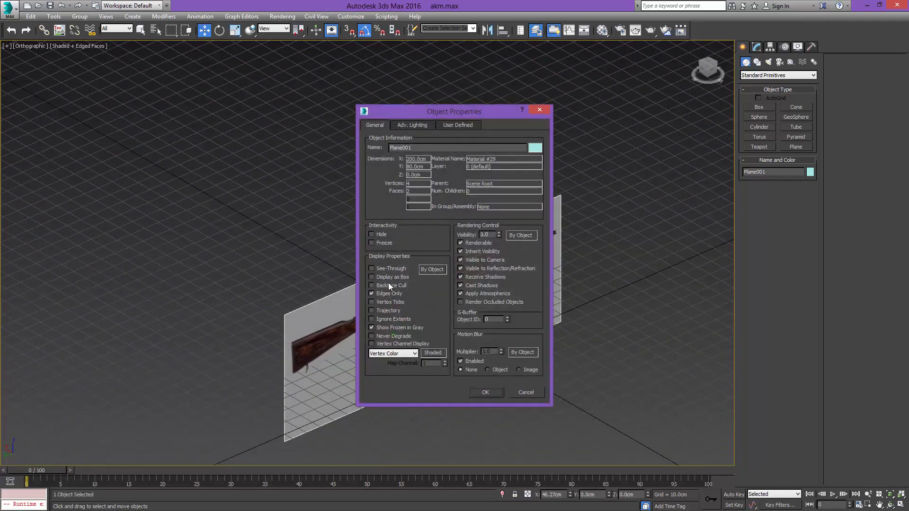
pyautogui.click(490, 392)
# Clone the reference plane along the X axis, placing the copy at about -90 cm
pyautogui.moveTo(483, 388)
pyautogui.keyDown('alt'); pyautogui.mouseDown(button='middle')
pyautogui.moveTo(406, 343)
pyautogui.moveTo(397, 327)
pyautogui.moveTo(535, 329)
pyautogui.moveTo(510, 317)
pyautogui.moveTo(496, 365)
pyautogui.moveTo(455, 378)
pyautogui.mouseUp(button='middle'); pyautogui.keyUp('alt')
pyautogui.keyDown('shift'); pyautogui.moveTo(415, 380); pyautogui.dragTo(552, 294); pyautogui.keyUp('shift')
pyautogui.click(456, 300)
# Apply side_b.jpg from the _work_ref folder onto the copied plane
pyautogui.moveTo(553, 304)
pyautogui.keyDown('alt'); pyautogui.mouseDown(button='middle')
pyautogui.moveTo(459, 303)
pyautogui.moveTo(446, 294)
pyautogui.mouseUp(button='middle'); pyautogui.keyUp('alt')
pyautogui.moveTo(502, 305)
pyautogui.mouseDown(button='middle')
pyautogui.moveTo(483, 340)
pyautogui.moveTo(530, 242)
pyautogui.mouseUp(button='middle')
pyautogui.scroll(3, 483, 340)
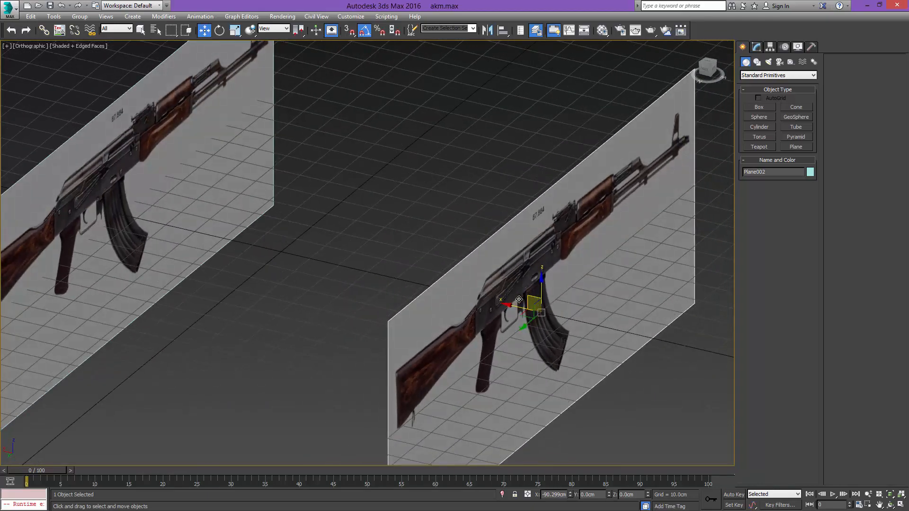
pyautogui.scroll(2, 518, 290)
pyautogui.scroll(-4, 518, 290)
pyautogui.keyDown('alt'); pyautogui.moveTo(518, 290); pyautogui.dragTo(495, 278, button='middle'); pyautogui.keyUp('alt')
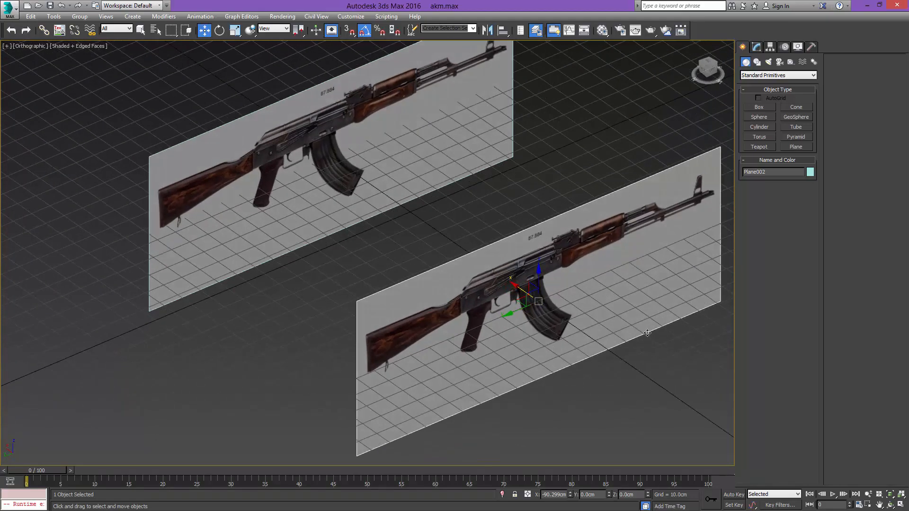
pyautogui.hotkey('alt', 'Tab')
pyautogui.moveTo(516, 396); pyautogui.dragTo(559, 261)
# Convert the copied plane to an Editable Poly and flip its element so that it faces the opposite direction
pyautogui.click(567, 265)
pyautogui.scroll(5, 563, 274)
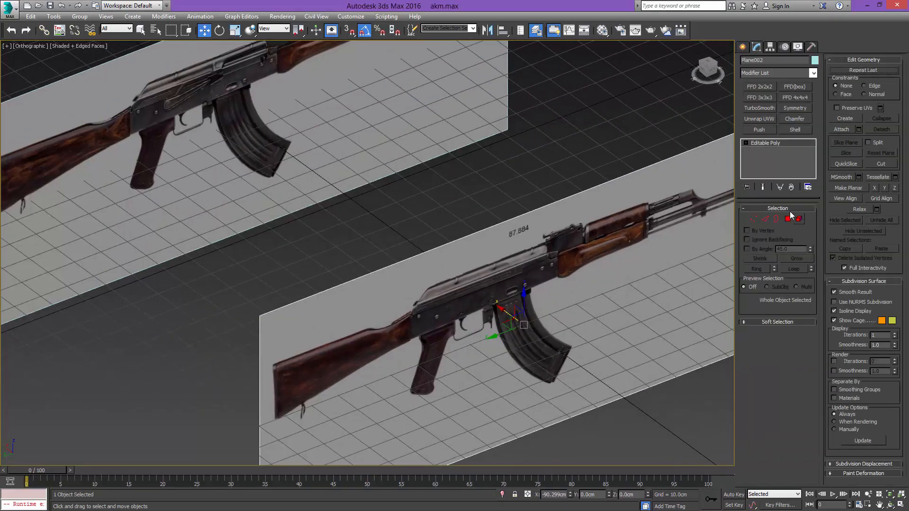
pyautogui.moveTo(553, 244); pyautogui.dragTo(535, 258, button='middle')
pyautogui.scroll(-5, 534, 258)
pyautogui.press('4')
pyautogui.click(539, 264)
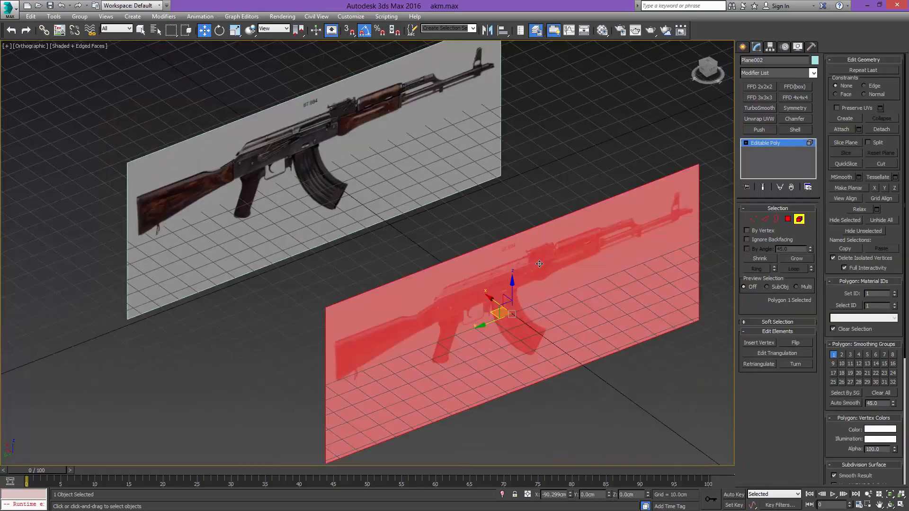
pyautogui.click(796, 342)
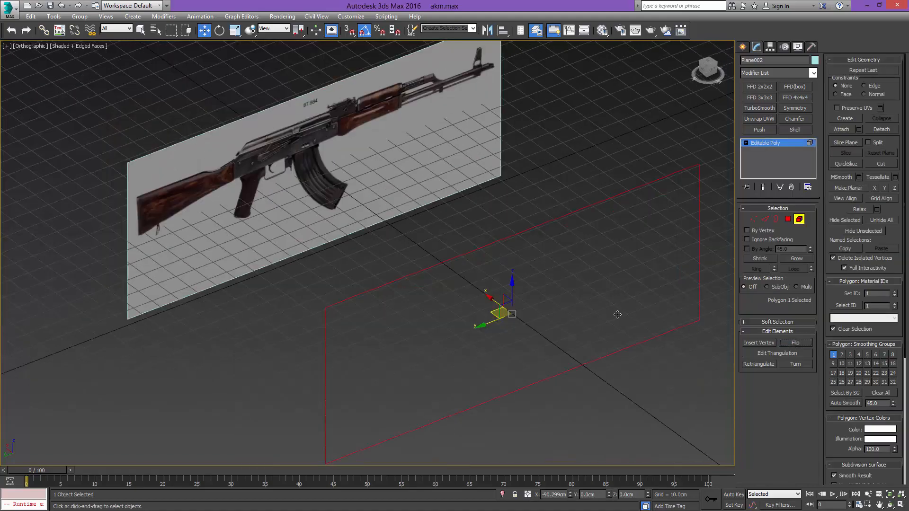
pyautogui.keyDown('alt'); pyautogui.moveTo(617, 314); pyautogui.dragTo(504, 334, button='middle'); pyautogui.keyUp('alt')
pyautogui.press('4')
pyautogui.scroll(-3, 503, 334)
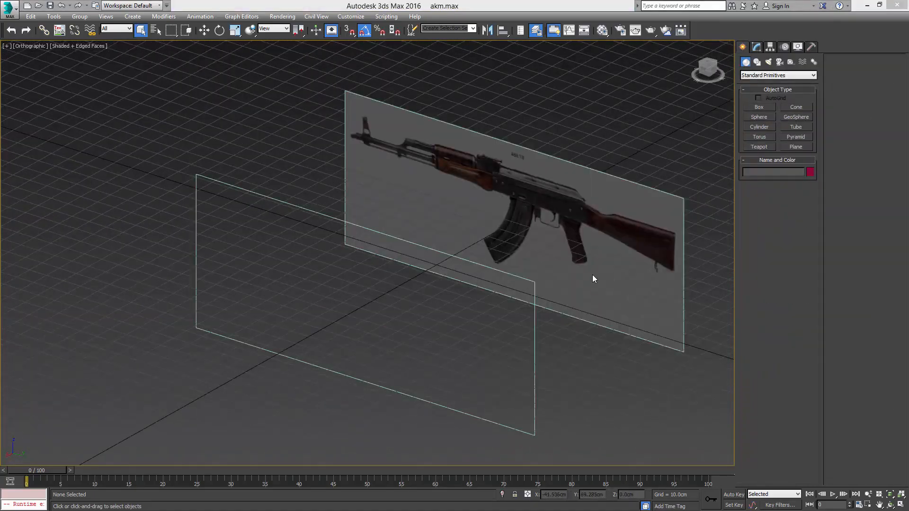
# Draw a box over the rifle in the Left view, about 46 cm long, 164 cm wide and 28 cm high
pyautogui.moveTo(555, 278)
pyautogui.keyDown('alt'); pyautogui.mouseDown(button='middle')
pyautogui.moveTo(568, 270)
pyautogui.moveTo(555, 279)
pyautogui.mouseUp(button='middle'); pyautogui.keyUp('alt')
pyautogui.press('l')
pyautogui.scroll(-5, 501, 262)
pyautogui.scroll(1, 500, 262)
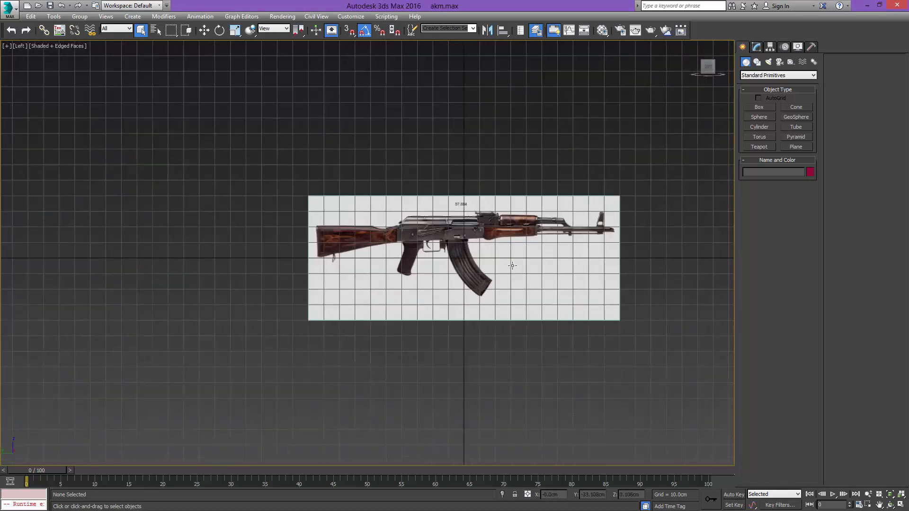
pyautogui.rightClick(496, 274)
pyautogui.moveTo(376, 304); pyautogui.dragTo(635, 233)
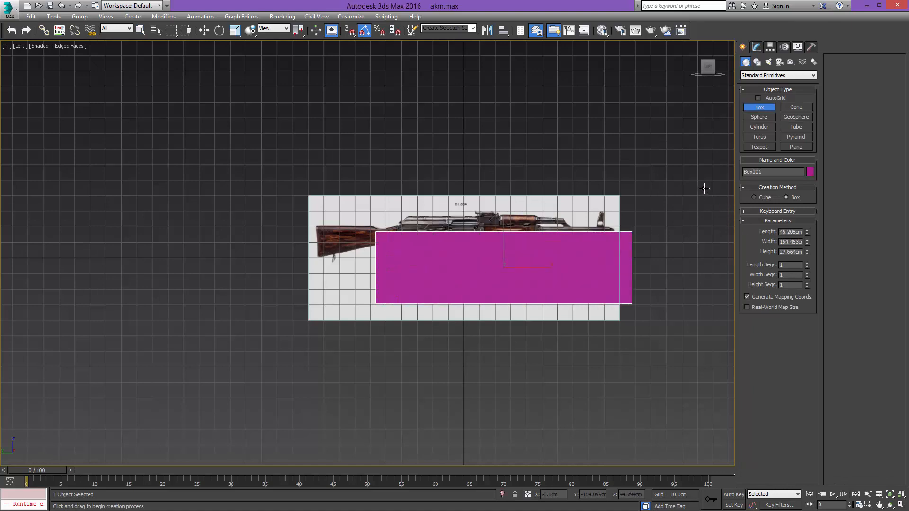
# Set the box's width to 88 cm
pyautogui.doubleClick(786, 242)
pyautogui.write('88')
pyautogui.press('Return')
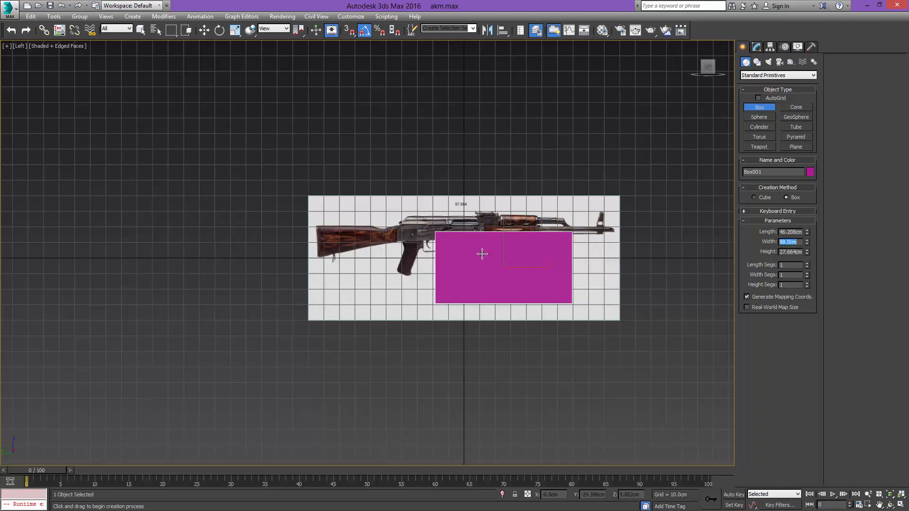
# Move the box to Y 0 and Z 0
pyautogui.scroll(4, 527, 247)
pyautogui.scroll(-4, 571, 283)
pyautogui.press('w')
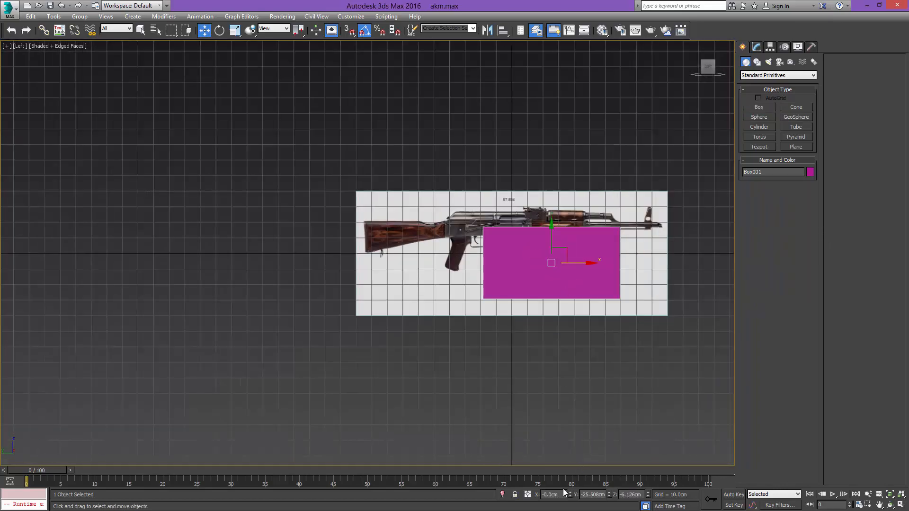
pyautogui.doubleClick(592, 496)
pyautogui.write('0')
pyautogui.press('Tab')
pyautogui.write('0')
pyautogui.press('Return')
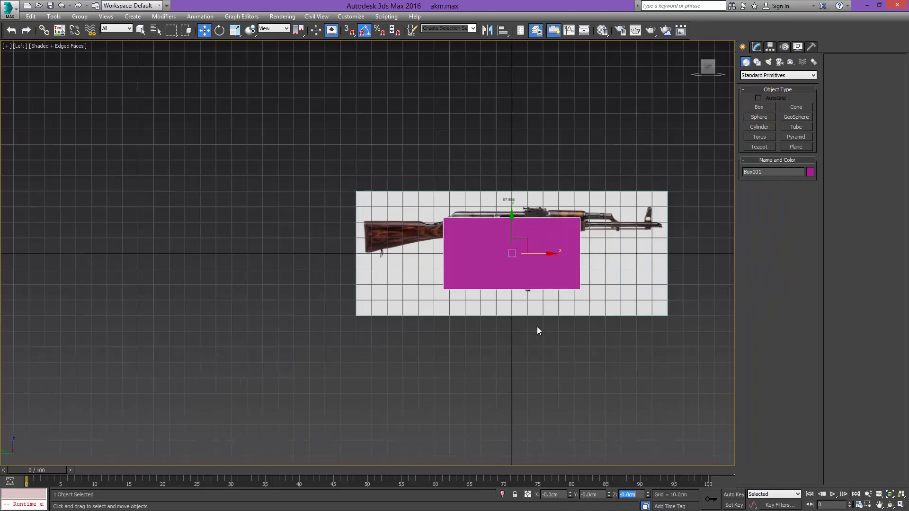
# Make the box see-through so that its width can be compared with the rifle image behind it
pyautogui.moveTo(500, 280); pyautogui.dragTo(508, 318, button='middle')
pyautogui.scroll(3, 508, 318)
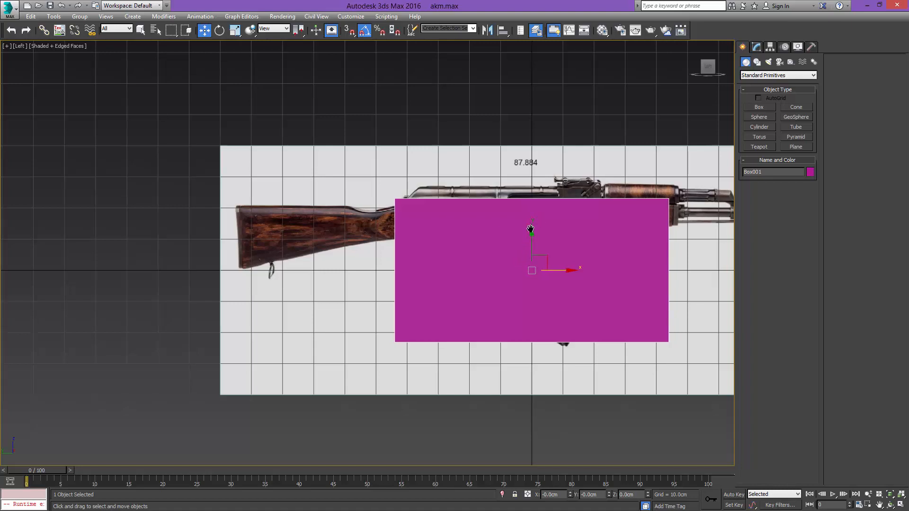
pyautogui.scroll(-2, 530, 229)
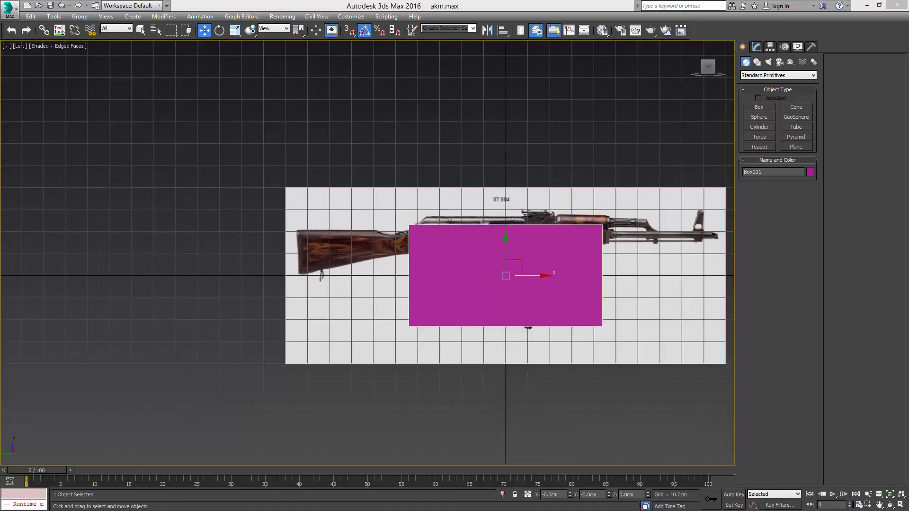
pyautogui.scroll(3, 568, 204)
pyautogui.press('q')
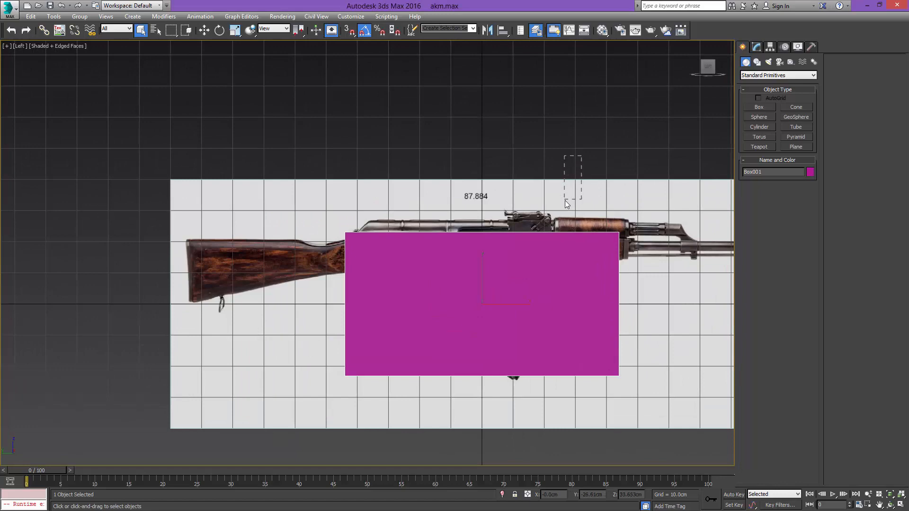
pyautogui.hotkey('alt', 'x')
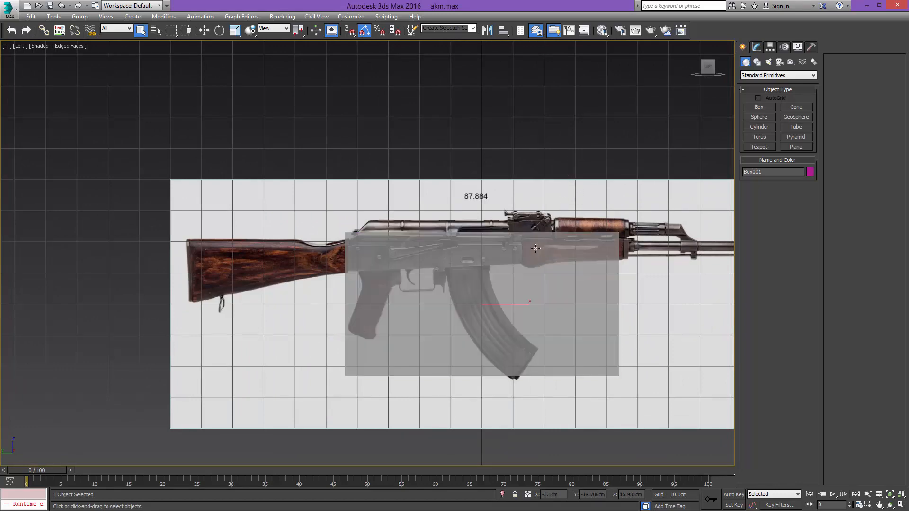
pyautogui.moveTo(492, 256); pyautogui.dragTo(520, 235, button='middle')
pyautogui.scroll(3, 520, 235)
pyautogui.scroll(-3, 520, 235)
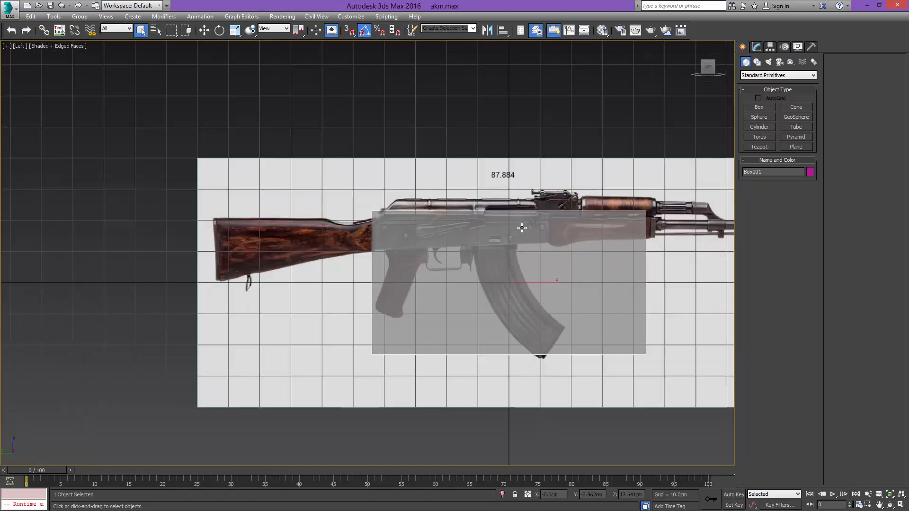
# Select both side reference planes and scale them down uniformly until the rifle is about as long as the box
pyautogui.moveTo(546, 160); pyautogui.dragTo(540, 175, button='middle')
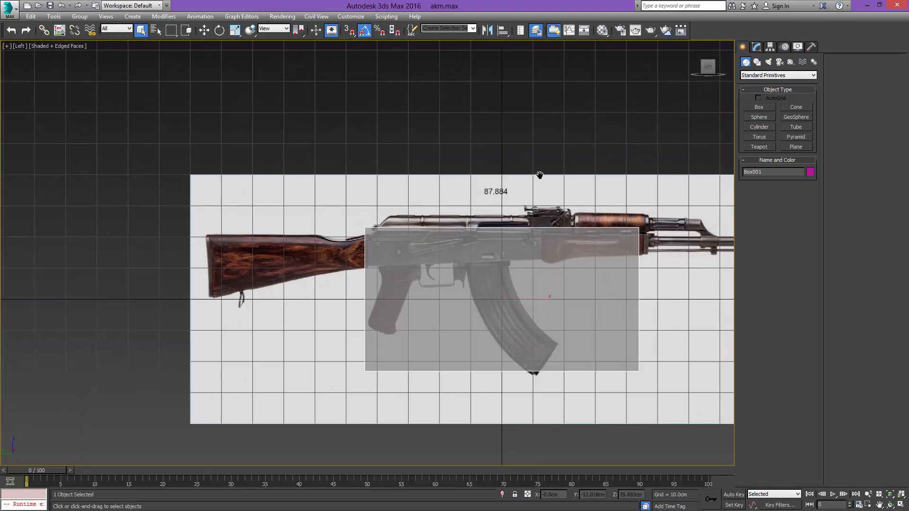
pyautogui.keyDown('ctrl'); pyautogui.moveTo(557, 194); pyautogui.dragTo(556, 194); pyautogui.keyUp('ctrl')
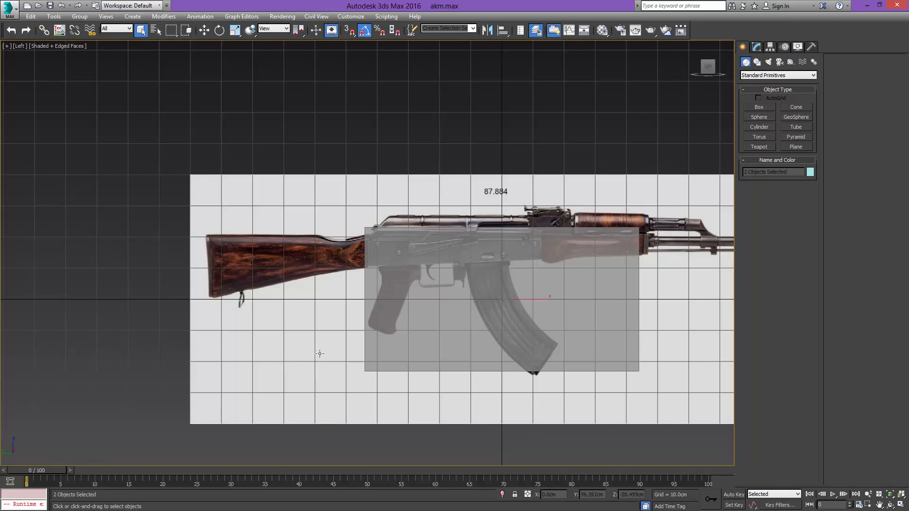
pyautogui.moveTo(320, 354); pyautogui.dragTo(250, 355, button='middle')
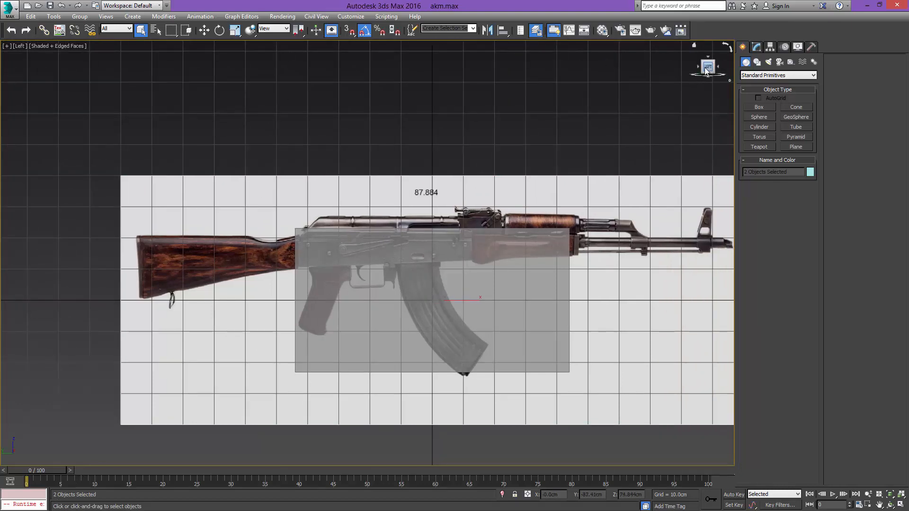
pyautogui.moveTo(483, 195); pyautogui.dragTo(493, 172, button='middle')
pyautogui.moveTo(466, 210); pyautogui.dragTo(488, 192, button='middle')
pyautogui.scroll(2, 488, 193)
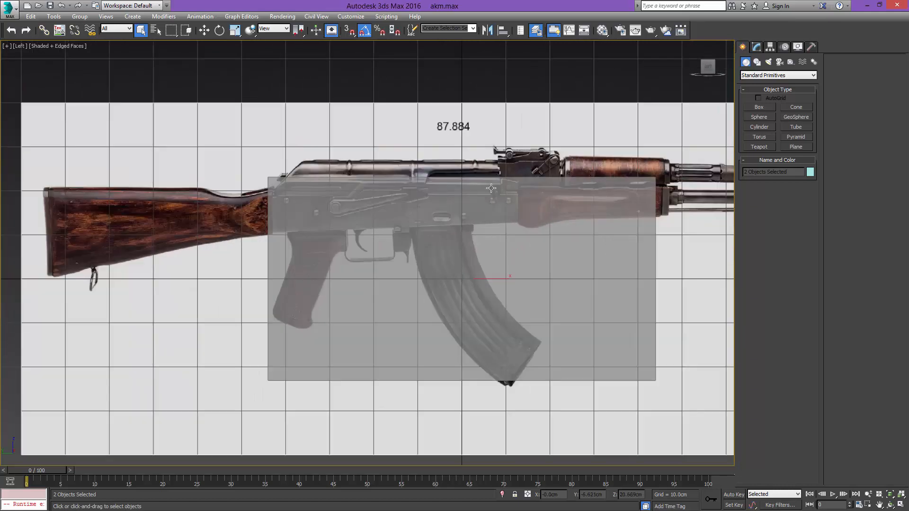
pyautogui.scroll(-3, 488, 192)
pyautogui.scroll(2, 485, 213)
pyautogui.press('r')
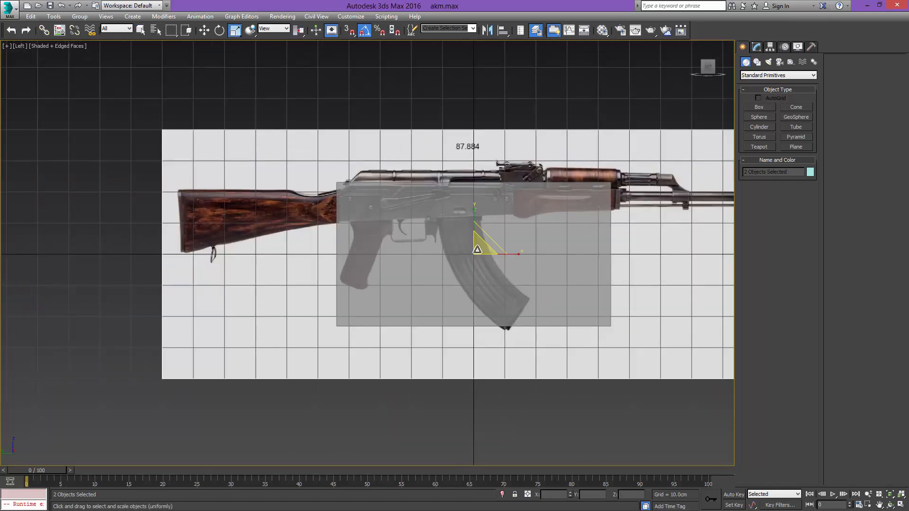
pyautogui.moveTo(470, 247); pyautogui.dragTo(466, 306)
# Hide the viewport grid and enlarge the two reference planes very slightly to compare the rifle's ends with the box
pyautogui.scroll(5, 480, 282)
pyautogui.scroll(2, 473, 272)
pyautogui.moveTo(470, 271); pyautogui.dragTo(415, 301, button='middle')
pyautogui.scroll(-3, 428, 279)
pyautogui.scroll(-1, 436, 265)
pyautogui.moveTo(430, 256); pyautogui.dragTo(414, 268, button='middle')
pyautogui.press('g')
pyautogui.scroll(2, 413, 269)
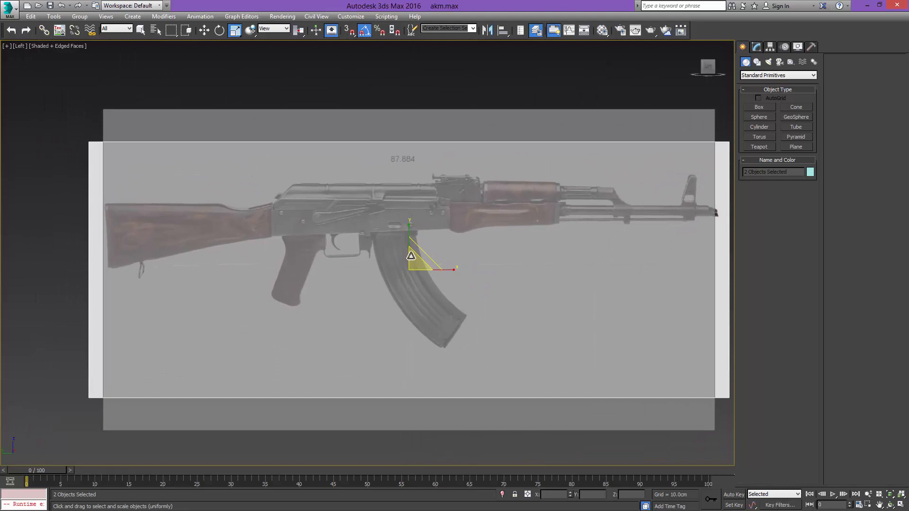
pyautogui.moveTo(413, 266); pyautogui.dragTo(414, 266)
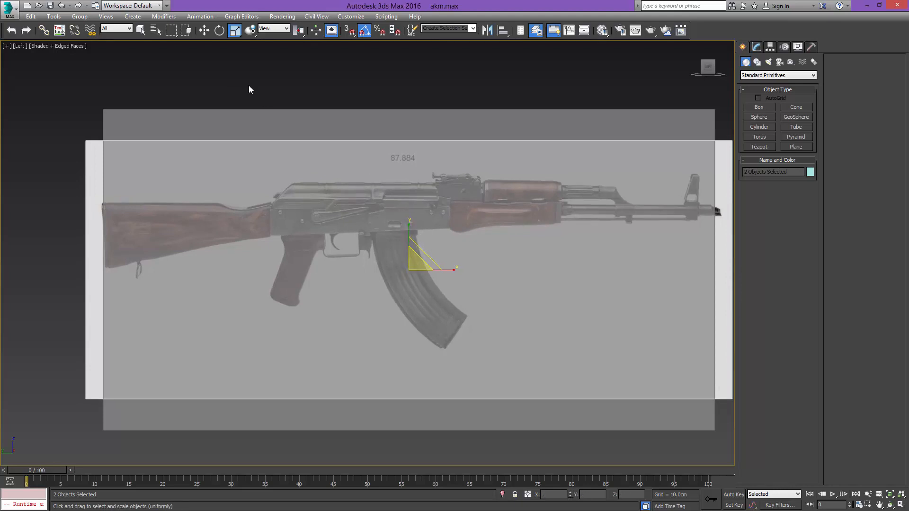
# Scale both reference planes uniformly to 98.84% with an exact scale offset so the rifle's length matches the box
pyautogui.rightClick(234, 31)
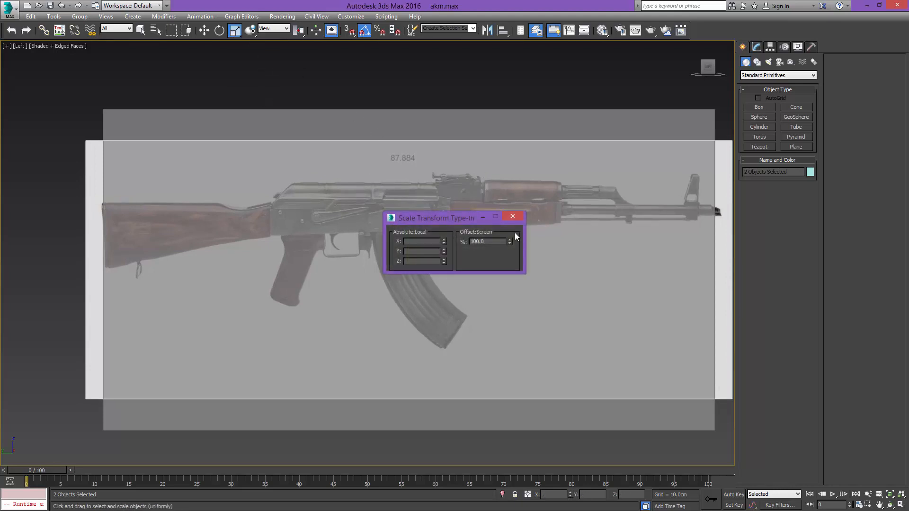
pyautogui.moveTo(510, 239); pyautogui.dragTo(518, 294)
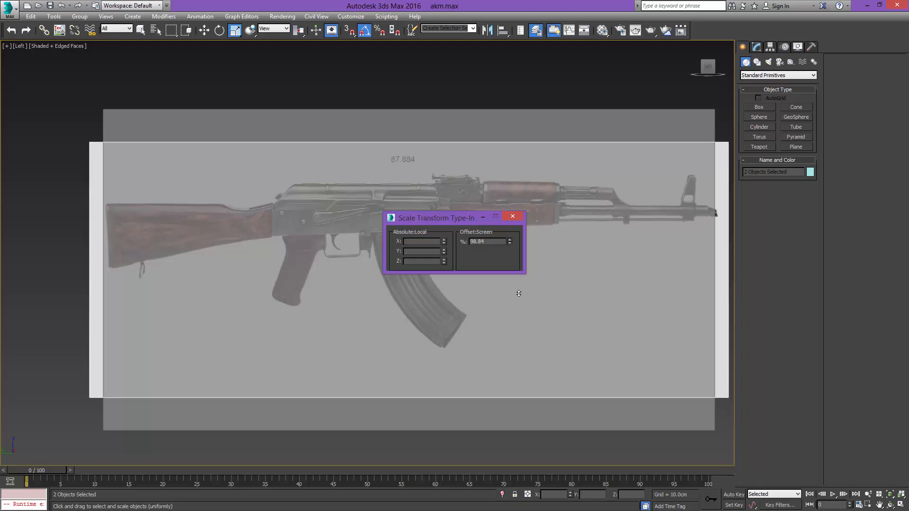
pyautogui.click(513, 215)
# Move both reference planes along X by about -0.2 cm so the rifle's ends line up with the box
pyautogui.press('w')
pyautogui.moveTo(454, 245); pyautogui.dragTo(438, 244, button='middle')
pyautogui.scroll(1, 437, 243)
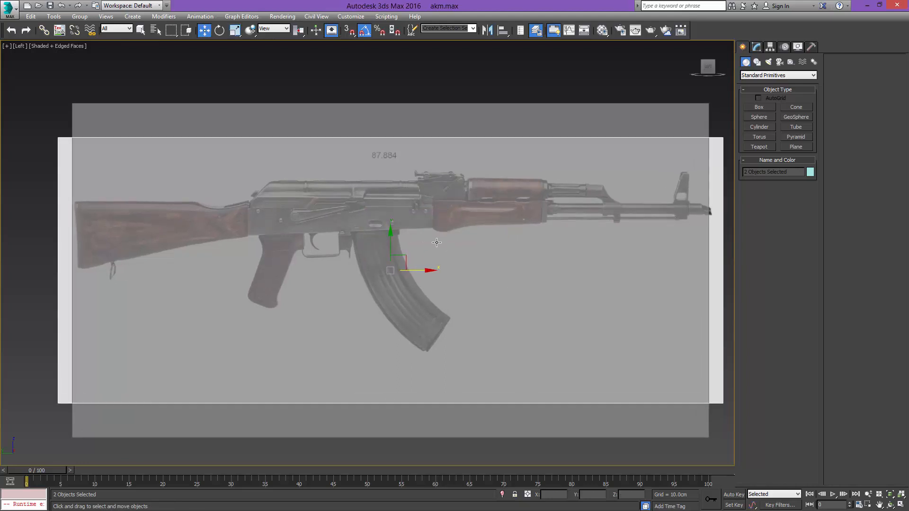
pyautogui.moveTo(420, 271); pyautogui.dragTo(419, 271)
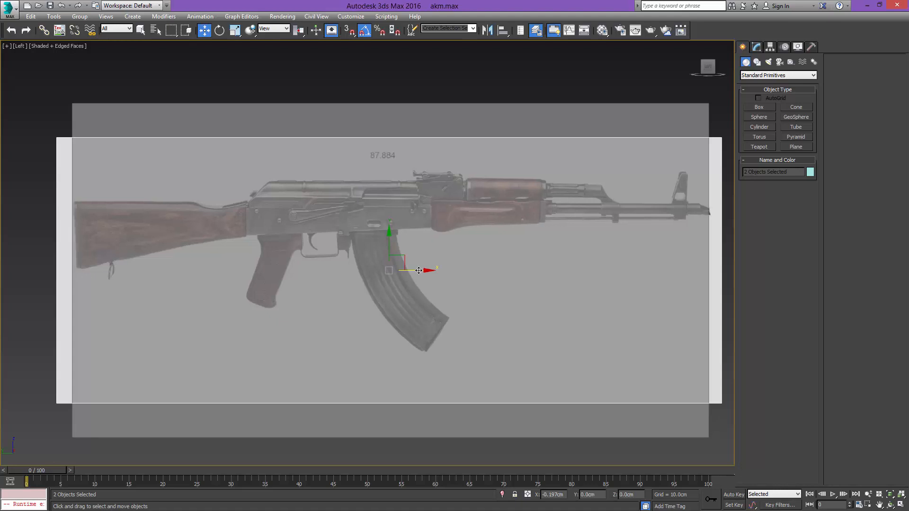
# Delete the guide box between the two reference planes
pyautogui.moveTo(397, 239); pyautogui.dragTo(478, 280, button='middle')
pyautogui.scroll(-2, 426, 265)
pyautogui.scroll(2, 426, 265)
pyautogui.scroll(-2, 420, 258)
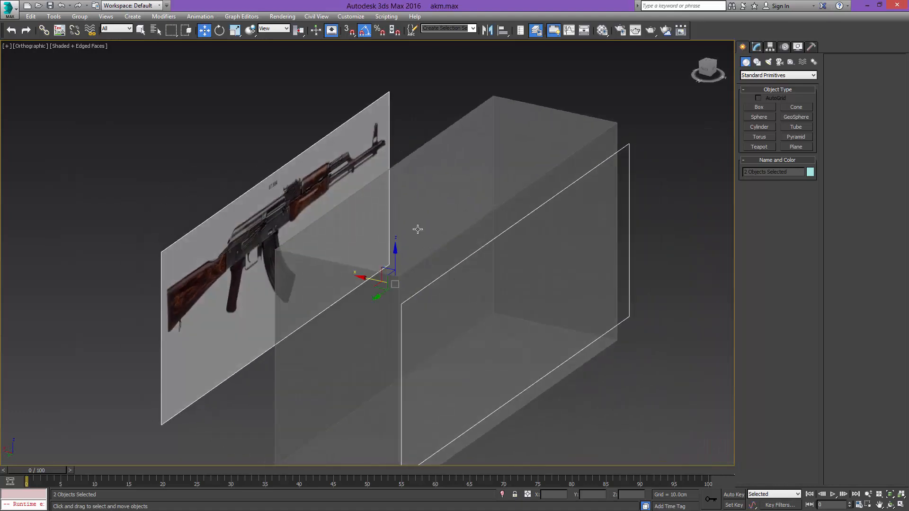
pyautogui.click(418, 230)
pyautogui.press('Delete')
# Inspect the scaled rifle reference images in the Left and Right views, from the muzzle to the stock
pyautogui.keyDown('alt'); pyautogui.moveTo(371, 227); pyautogui.dragTo(459, 268, button='middle'); pyautogui.keyUp('alt')
pyautogui.scroll(-2, 449, 257)
pyautogui.scroll(2, 449, 257)
pyautogui.scroll(-3, 453, 258)
pyautogui.press('l')
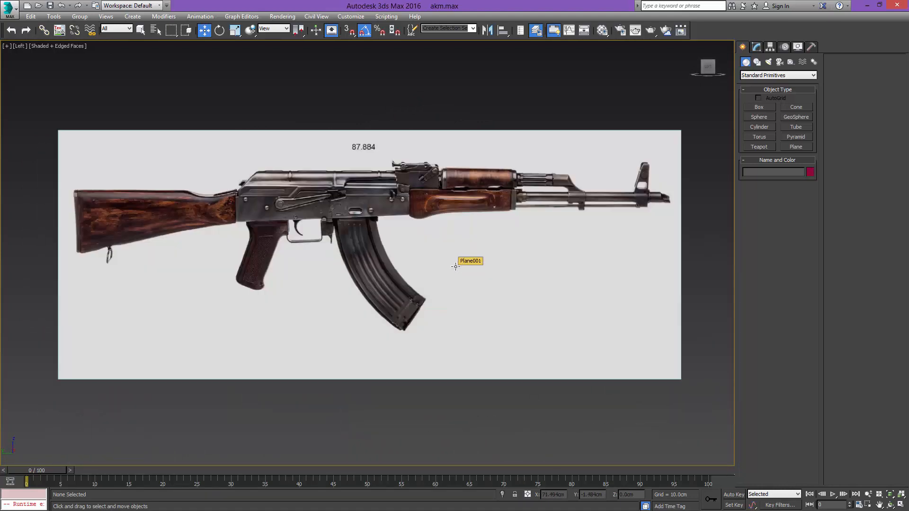
pyautogui.scroll(-2, 457, 280)
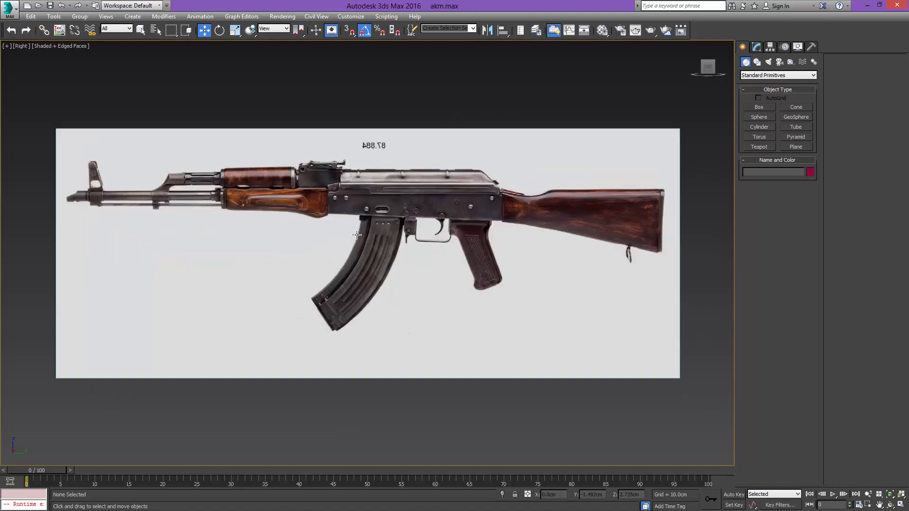
pyautogui.moveTo(395, 188); pyautogui.dragTo(430, 212, button='middle')
pyautogui.scroll(4, 505, 187)
pyautogui.moveTo(574, 212); pyautogui.dragTo(395, 220, button='middle')
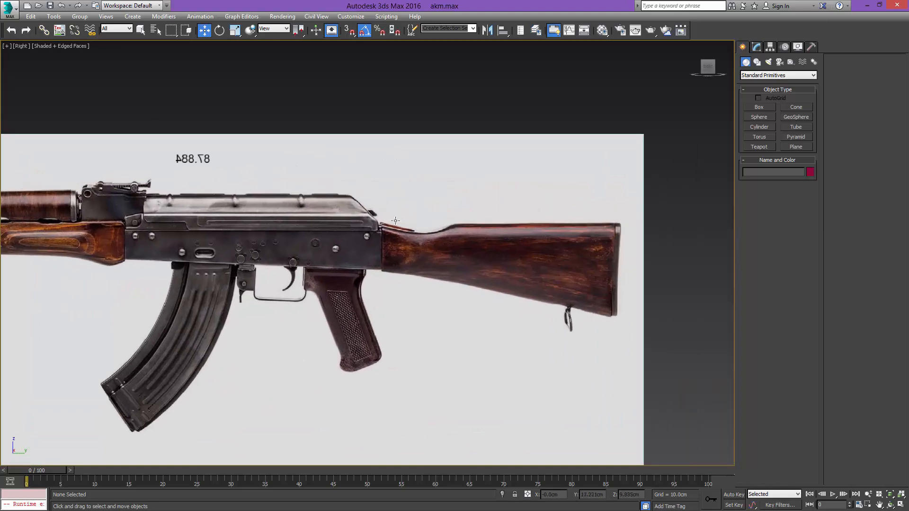
pyautogui.scroll(2, 458, 246)
pyautogui.moveTo(172, 259); pyautogui.dragTo(400, 230, button='middle')
pyautogui.scroll(2, 448, 228)
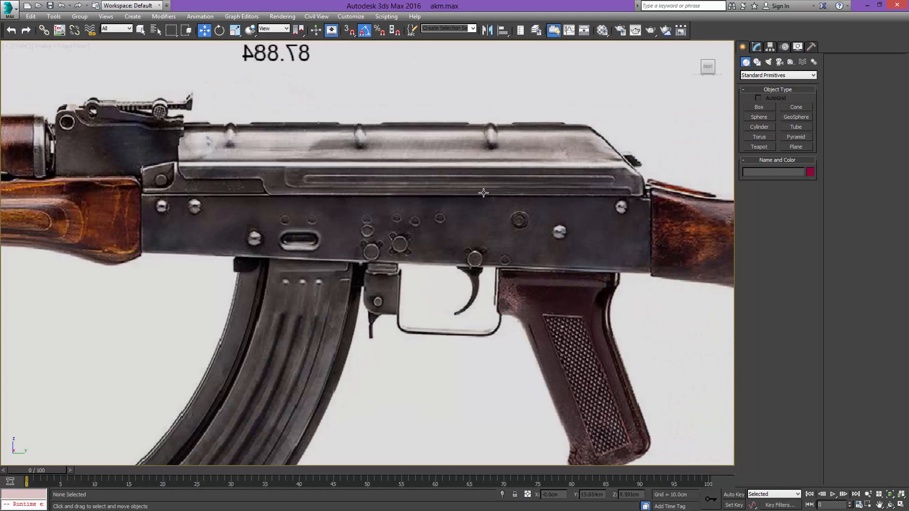
pyautogui.moveTo(248, 184); pyautogui.dragTo(380, 197, button='middle')
pyautogui.scroll(-2, 362, 204)
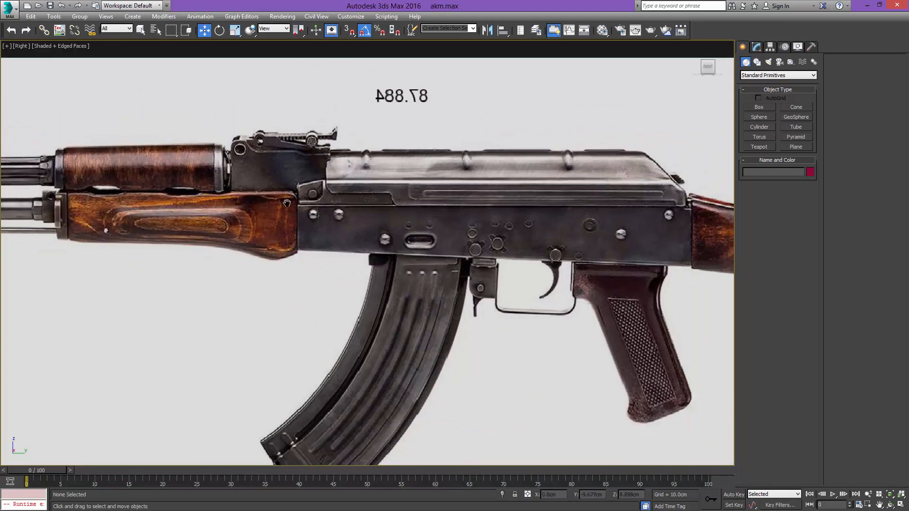
pyautogui.moveTo(197, 199); pyautogui.dragTo(455, 185, button='middle')
pyautogui.moveTo(350, 212); pyautogui.dragTo(421, 227, button='middle')
pyautogui.moveTo(570, 229); pyautogui.dragTo(632, 245, button='middle')
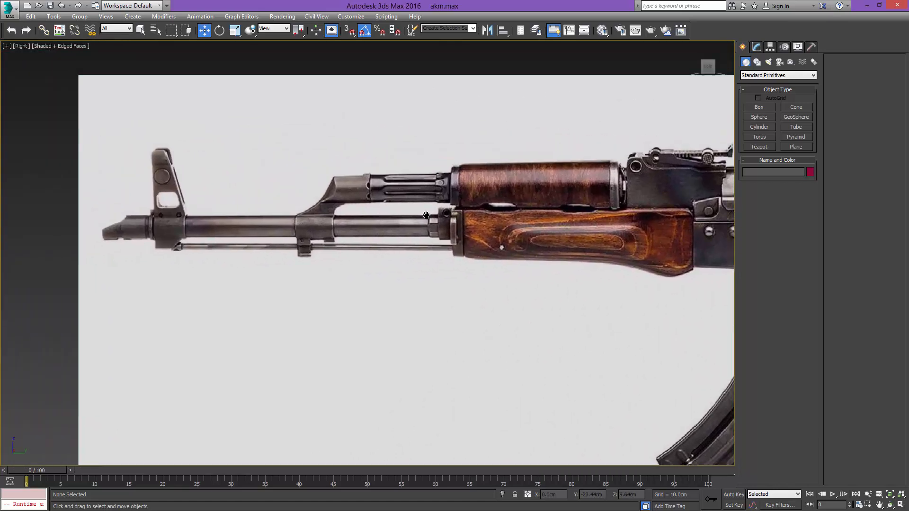
pyautogui.scroll(2, 402, 179)
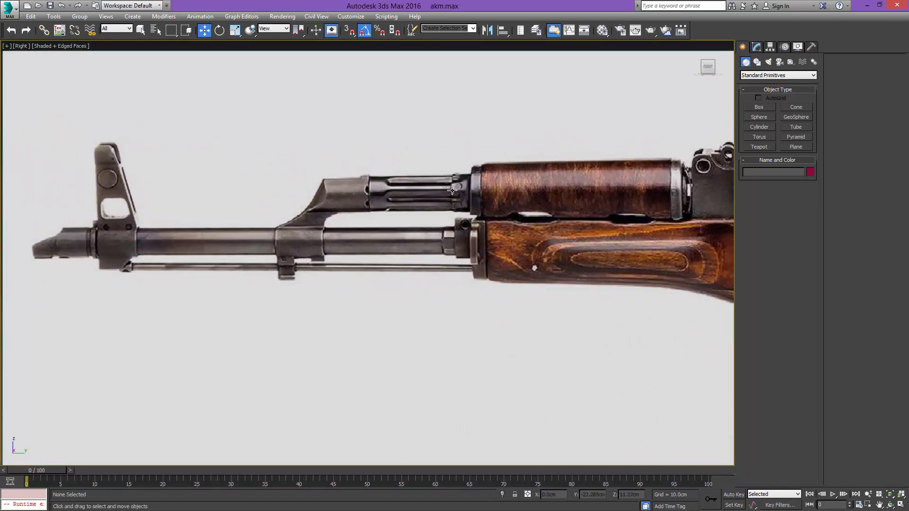
pyautogui.moveTo(562, 214); pyautogui.dragTo(373, 220, button='middle')
pyautogui.scroll(-4, 373, 220)
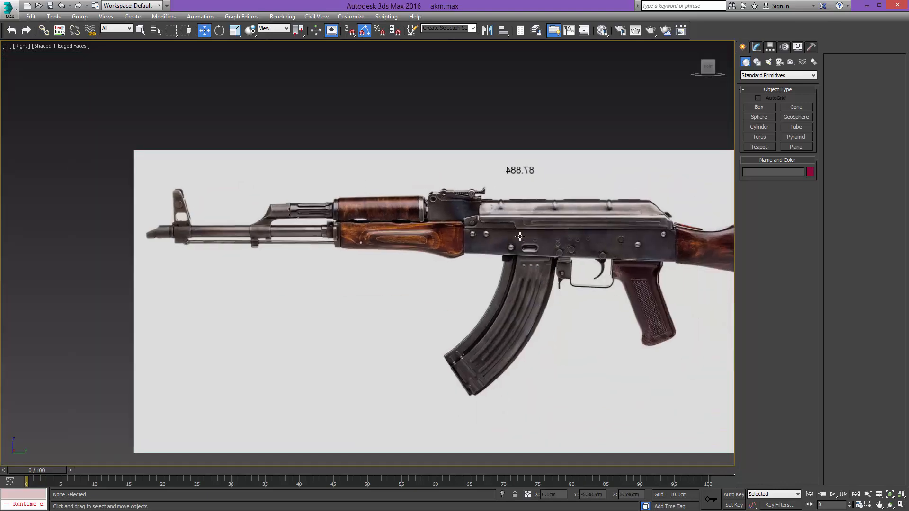
pyautogui.moveTo(714, 214); pyautogui.dragTo(429, 217, button='middle')
pyautogui.scroll(2, 426, 204)
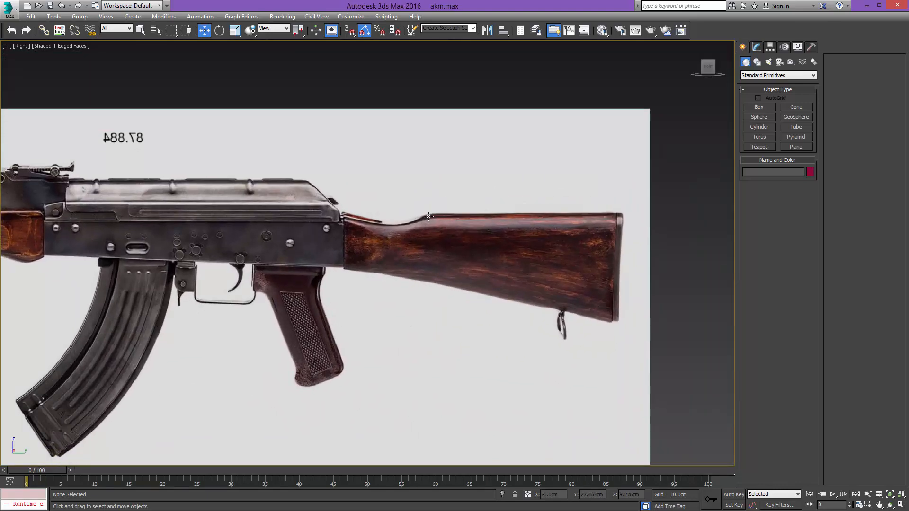
pyautogui.scroll(-2, 423, 216)
pyautogui.press('l')
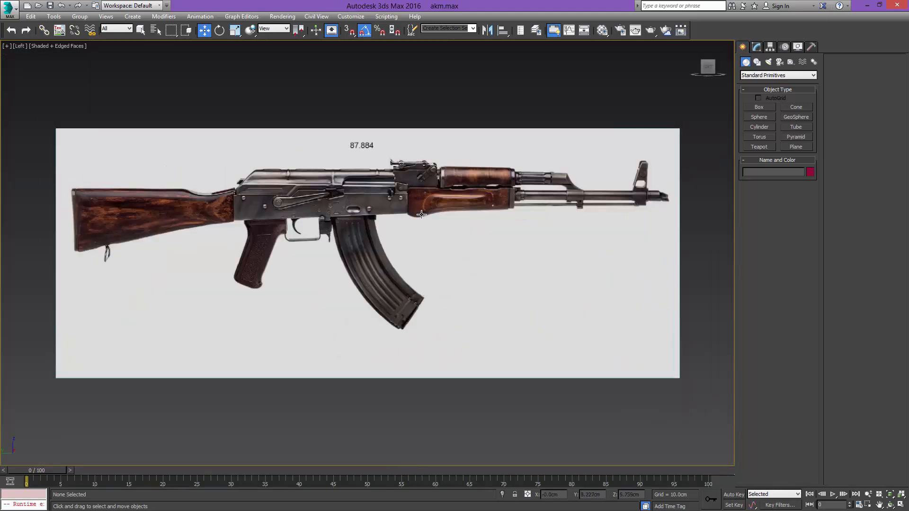
pyautogui.moveTo(272, 210); pyautogui.dragTo(310, 224, button='middle')
pyautogui.scroll(2, 350, 212)
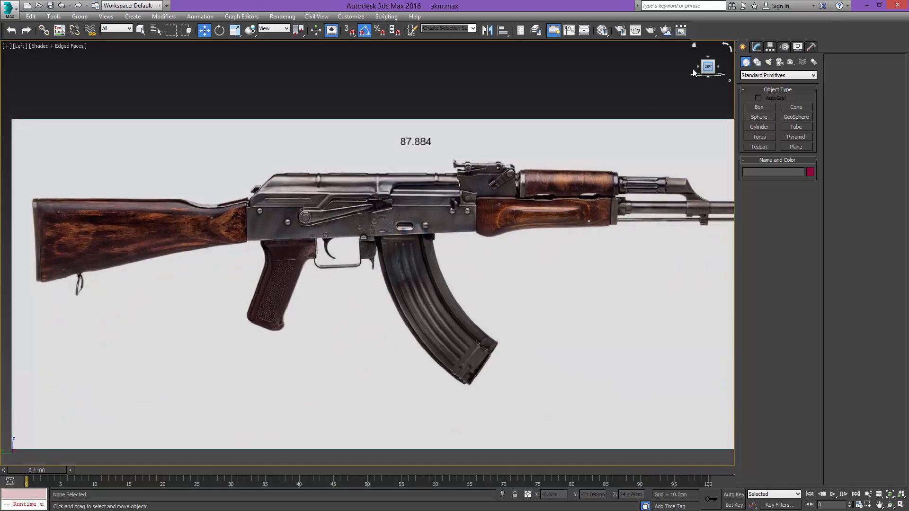
# Draw a cylinder over the stock's upper rear corner in the Left view, about 1.43 cm in radius and 1.7 cm high
pyautogui.moveTo(102, 224); pyautogui.dragTo(322, 189, button='middle')
pyautogui.scroll(7, 322, 189)
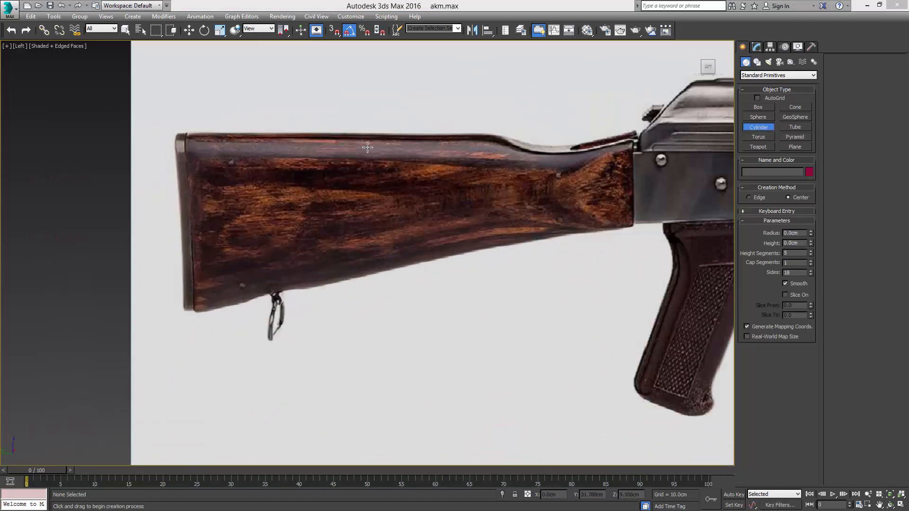
pyautogui.scroll(5, 308, 189)
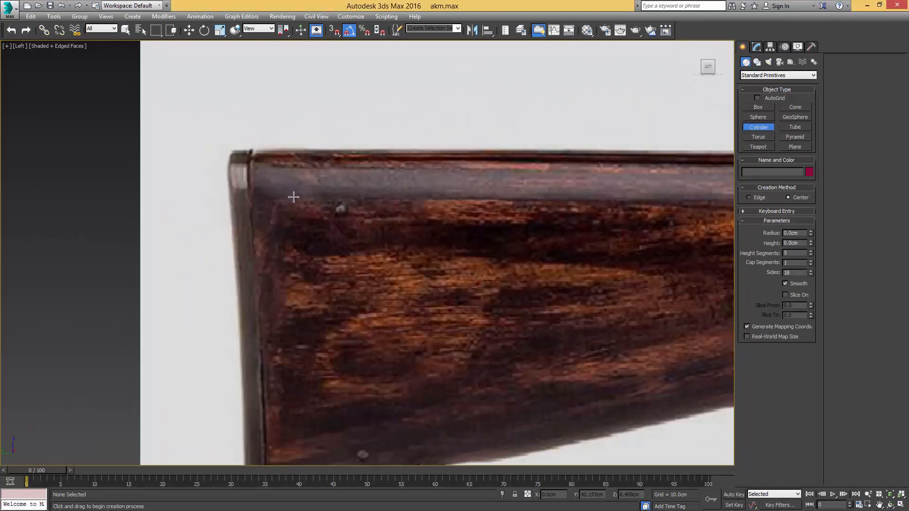
pyautogui.moveTo(293, 196); pyautogui.dragTo(334, 146)
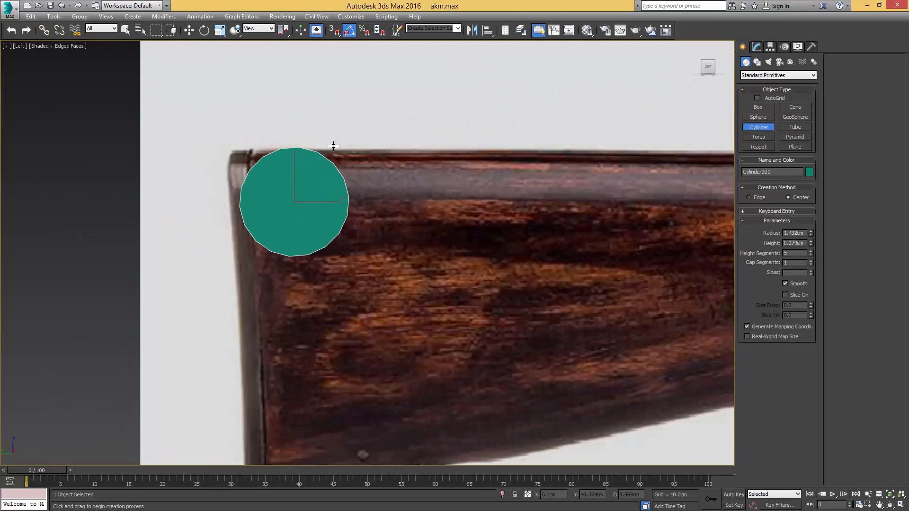
pyautogui.click(393, 287)
# Set the cylinder's Y rotation to 0 and turn it sideways so its axis runs along the stock
pyautogui.press('e')
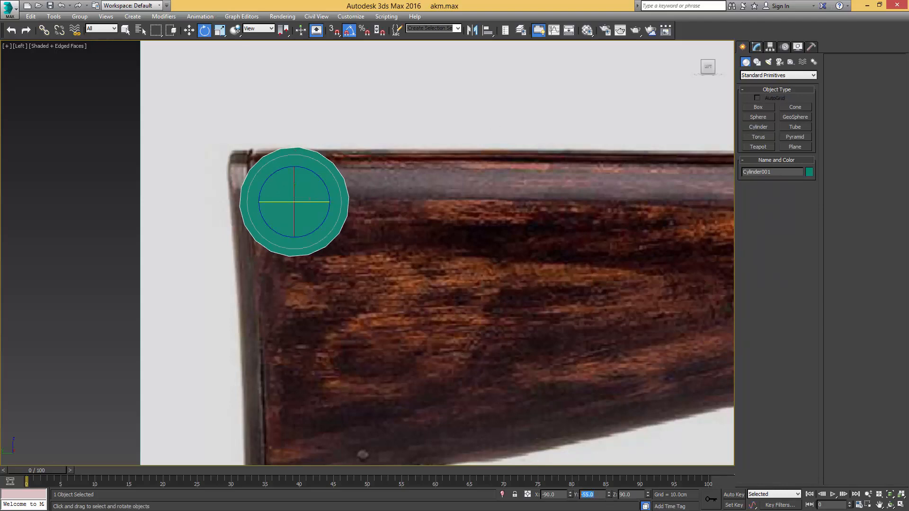
pyautogui.write('0')
pyautogui.press('Return')
pyautogui.moveTo(279, 213); pyautogui.dragTo(344, 228, button='middle')
pyautogui.scroll(4, 347, 226)
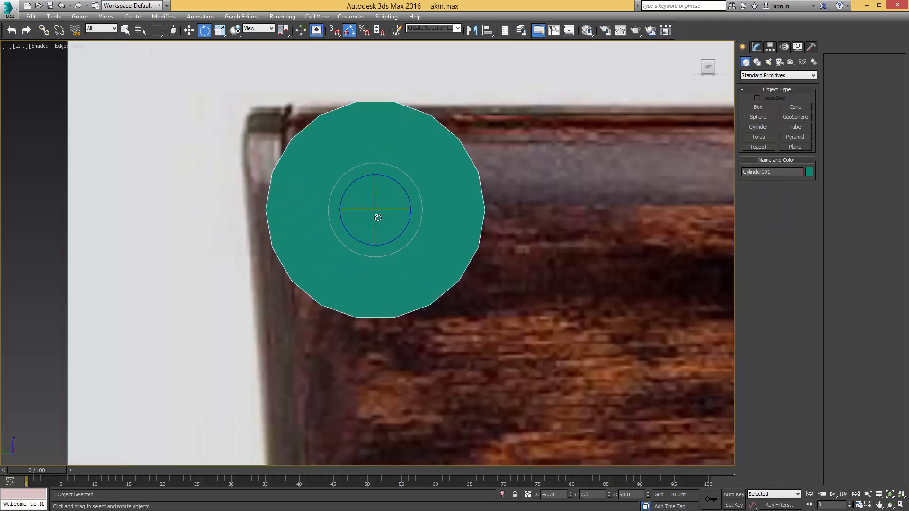
pyautogui.moveTo(390, 210); pyautogui.dragTo(427, 207)
pyautogui.scroll(-3, 427, 207)
# Reduce the cylinder's height segments to 1
pyautogui.press('w')
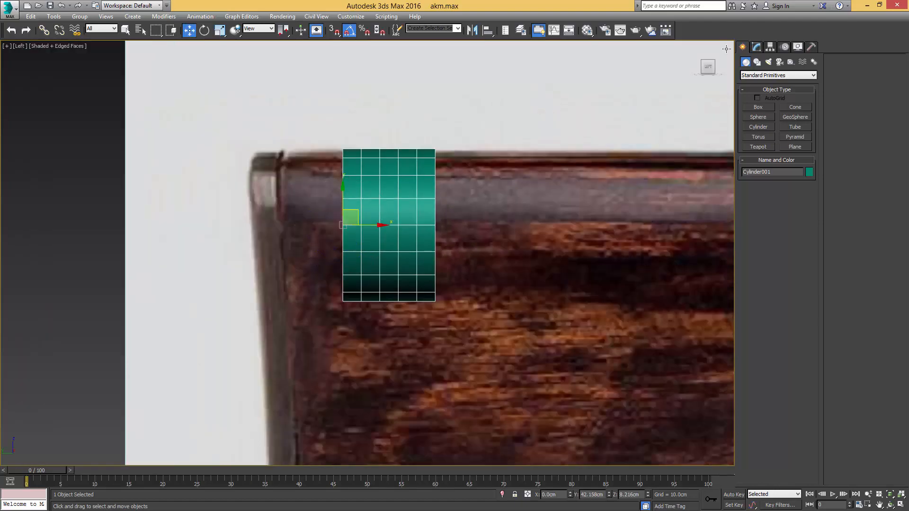
pyautogui.click(756, 46)
pyautogui.click(811, 261)
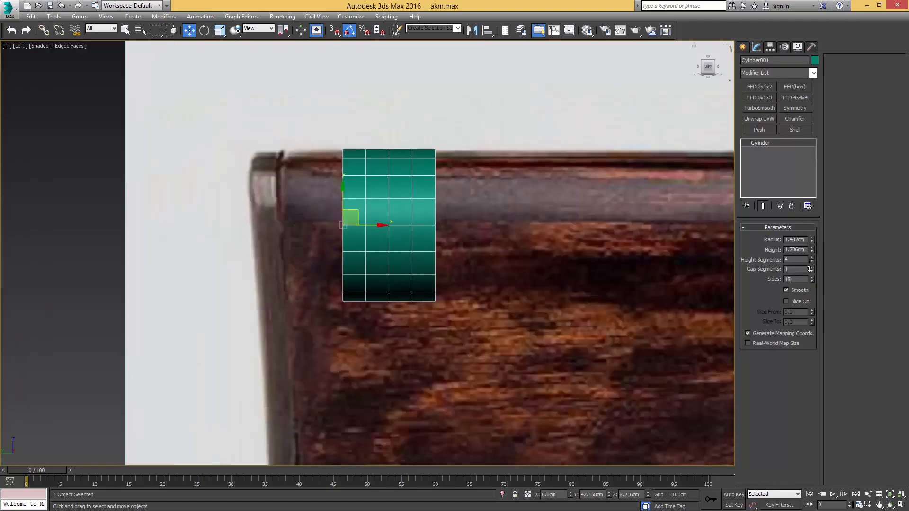
pyautogui.click(811, 261)
pyautogui.click(810, 261)
pyautogui.click(811, 260)
# Move the cylinder over the upper end of the butt plate and make it see-through
pyautogui.moveTo(371, 207); pyautogui.dragTo(447, 200, button='middle')
pyautogui.moveTo(453, 221); pyautogui.dragTo(363, 219)
pyautogui.hotkey('alt', 'x')
# Convert the cylinder to an Editable Poly and chamfer its two side edges at mid-height into a narrow strip
pyautogui.moveTo(466, 235); pyautogui.dragTo(471, 224, button='middle')
pyautogui.hotkey('ctrl', 'e')
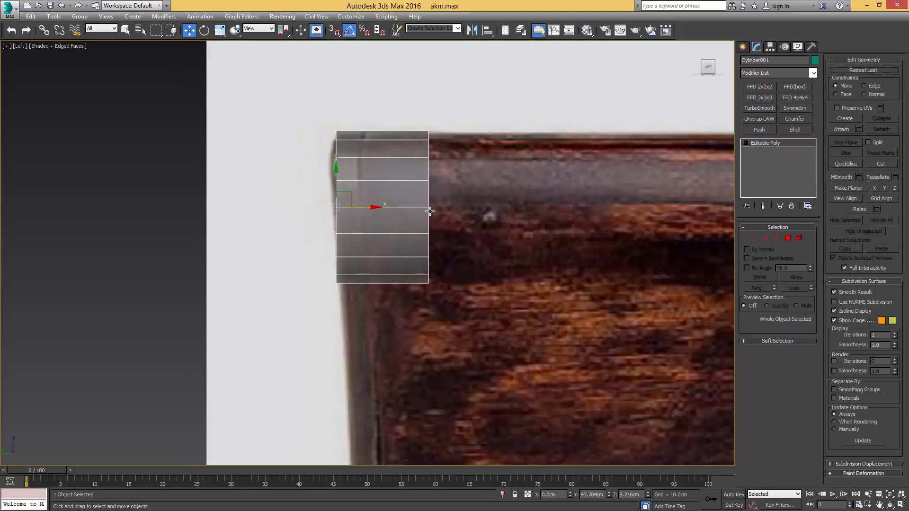
pyautogui.press('2')
pyautogui.press('q')
pyautogui.click(407, 212)
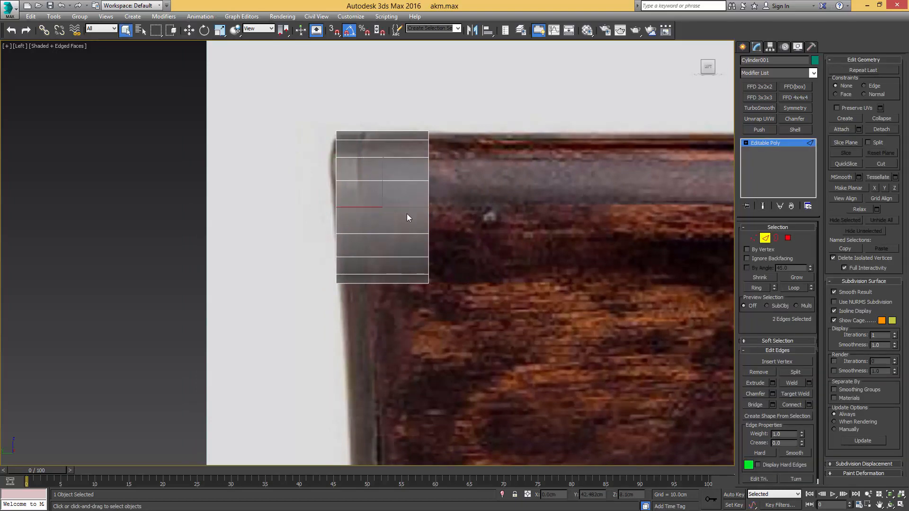
pyautogui.scroll(4, 349, 193)
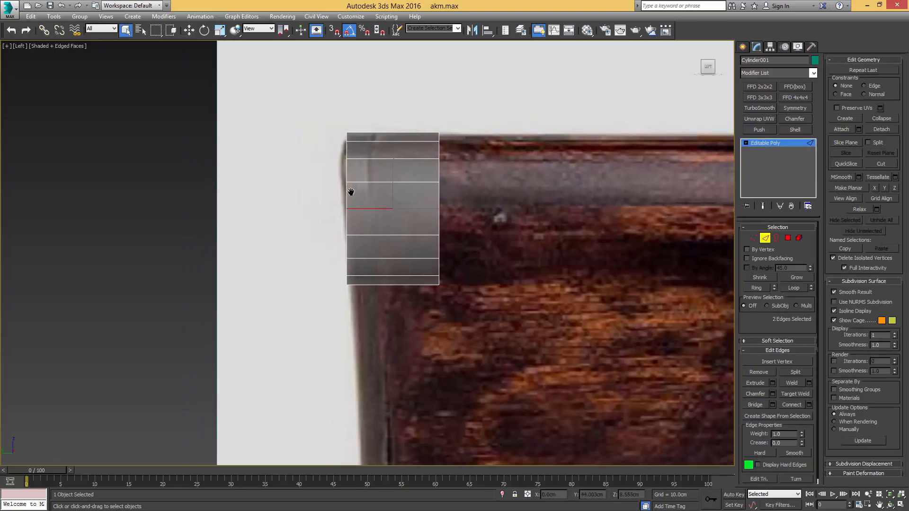
pyautogui.hotkey('ctrl', 'shift', 'c')
pyautogui.moveTo(459, 219); pyautogui.dragTo(463, 213)
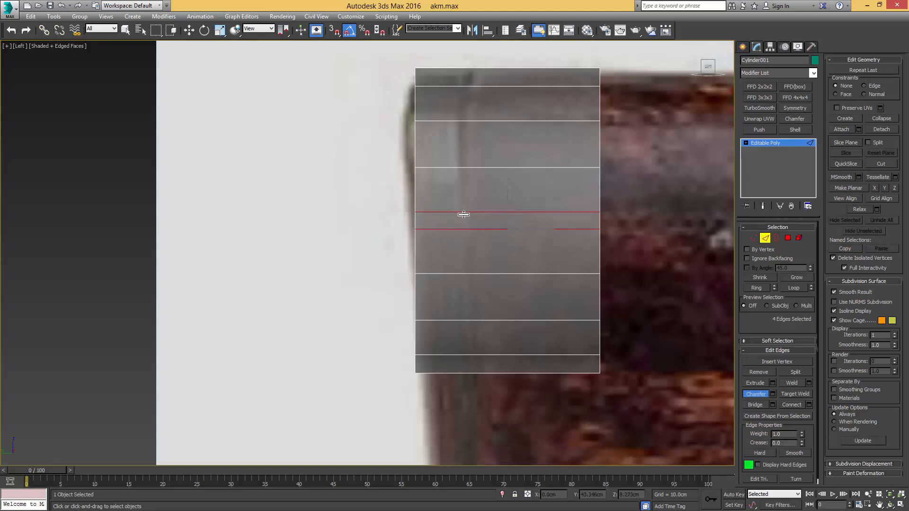
# Stretch the cylinder downward by moving its lower-half vertices to the bottom end of the butt plate
pyautogui.scroll(-4, 505, 223)
pyautogui.moveTo(505, 223); pyautogui.dragTo(465, 187, button='middle')
pyautogui.press('1')
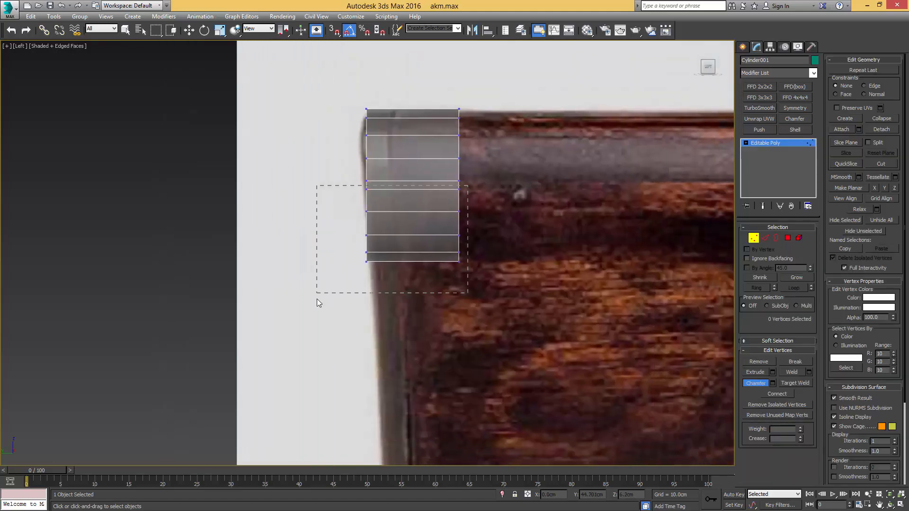
pyautogui.moveTo(316, 299); pyautogui.dragTo(317, 299)
pyautogui.moveTo(318, 299); pyautogui.dragTo(332, 231, button='middle')
pyautogui.scroll(-4, 390, 182)
pyautogui.press('w')
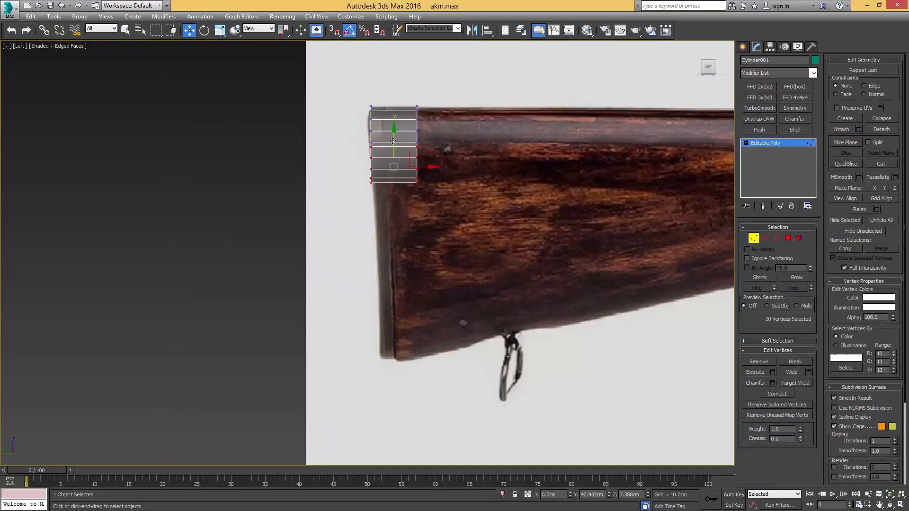
pyautogui.moveTo(392, 141); pyautogui.dragTo(409, 314)
# Connect the long side edges with a loop at mid-height and scale that loop to 125 percent in width
pyautogui.moveTo(417, 203); pyautogui.dragTo(596, 206, button='middle')
pyautogui.scroll(2, 440, 192)
pyautogui.press('1')
pyautogui.scroll(-2, 392, 179)
pyautogui.press('2')
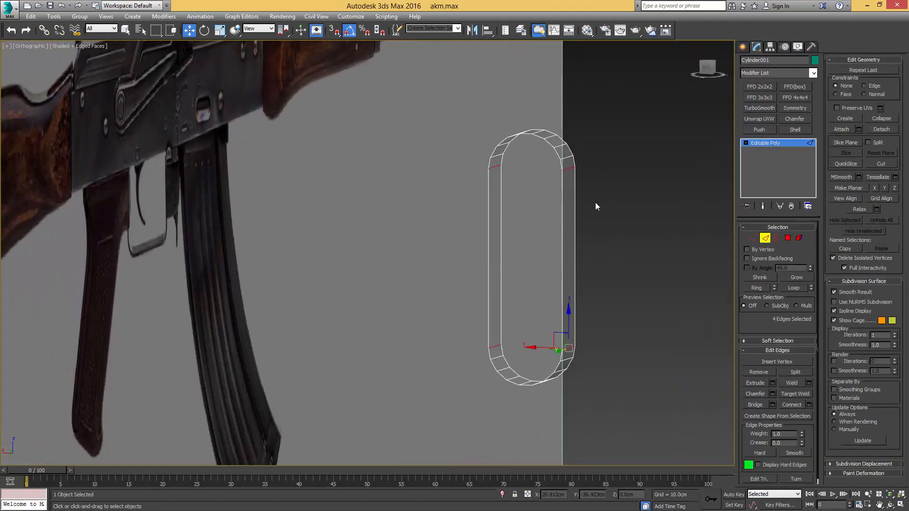
pyautogui.moveTo(445, 242); pyautogui.dragTo(447, 241)
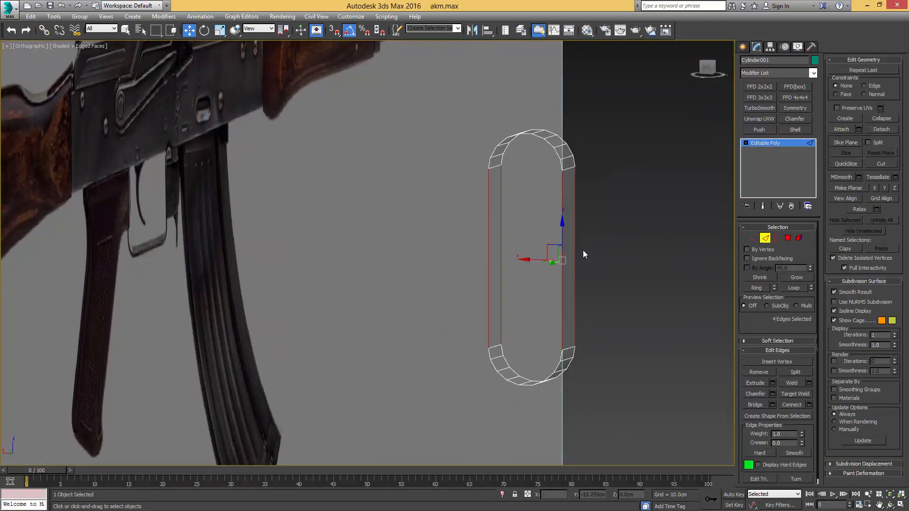
pyautogui.hotkey('ctrl', 'shift', 'e')
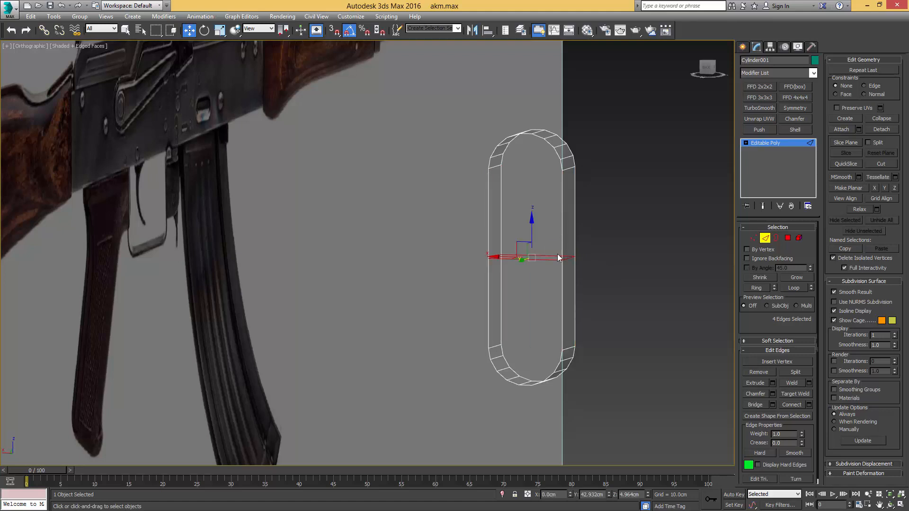
pyautogui.press('r')
pyautogui.moveTo(576, 259); pyautogui.dragTo(582, 260)
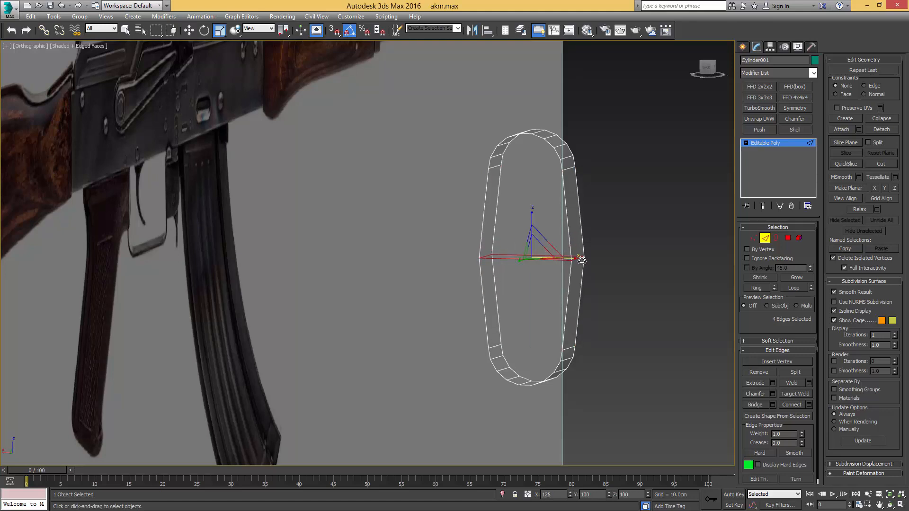
# Select the vertices of the upper and lower rounded ends together and narrow them slightly in width
pyautogui.moveTo(564, 219); pyautogui.dragTo(564, 236, button='middle')
pyautogui.press('1')
pyautogui.moveTo(449, 210); pyautogui.dragTo(449, 208)
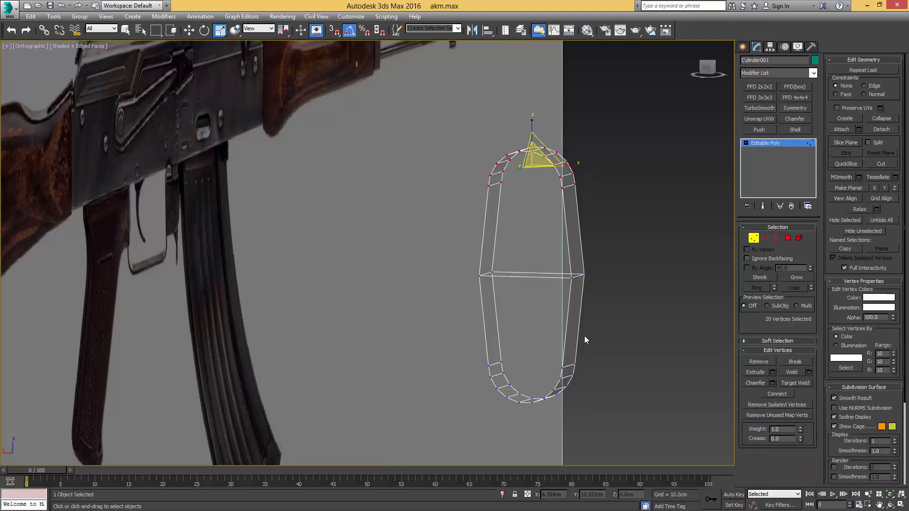
pyautogui.keyDown('ctrl'); pyautogui.moveTo(510, 396); pyautogui.dragTo(457, 415); pyautogui.keyUp('ctrl')
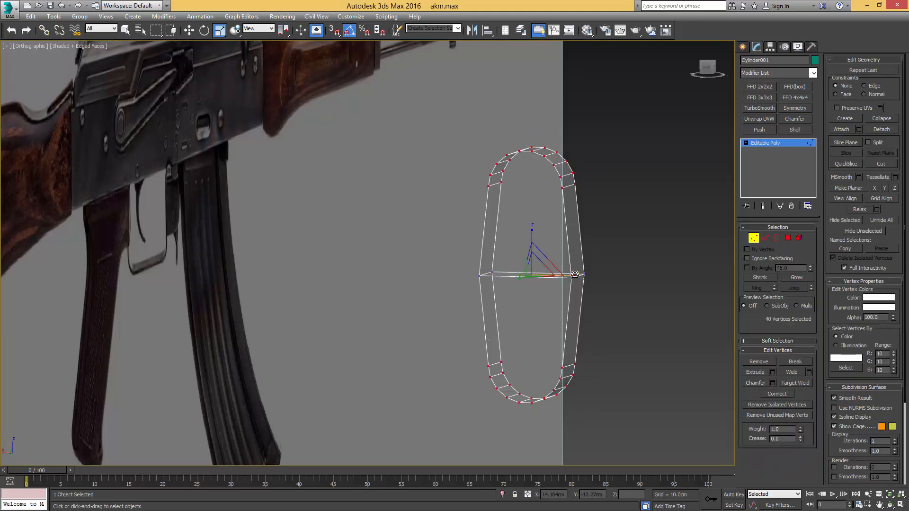
pyautogui.moveTo(574, 274); pyautogui.dragTo(572, 273)
# Chamfer the mid-height edge loop twice so the bulging sides are divided into four loops
pyautogui.press('2')
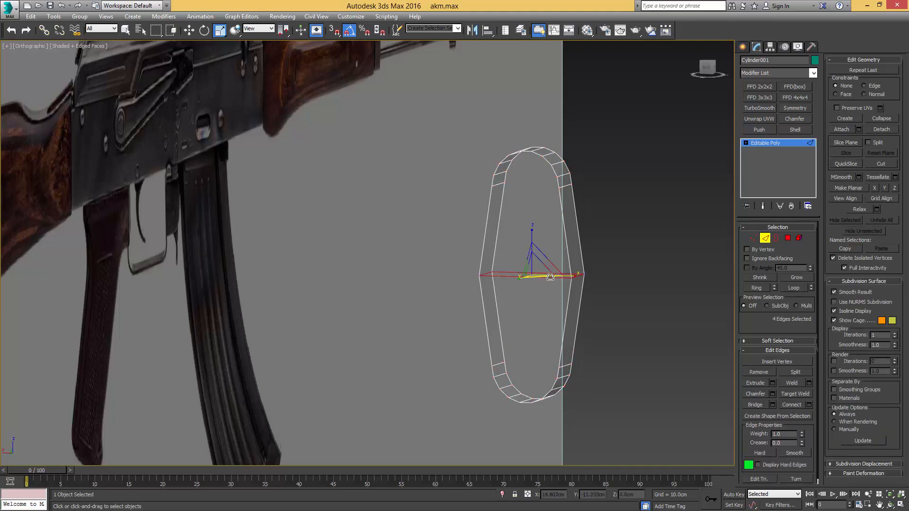
pyautogui.hotkey('ctrl', 'shift', 'c')
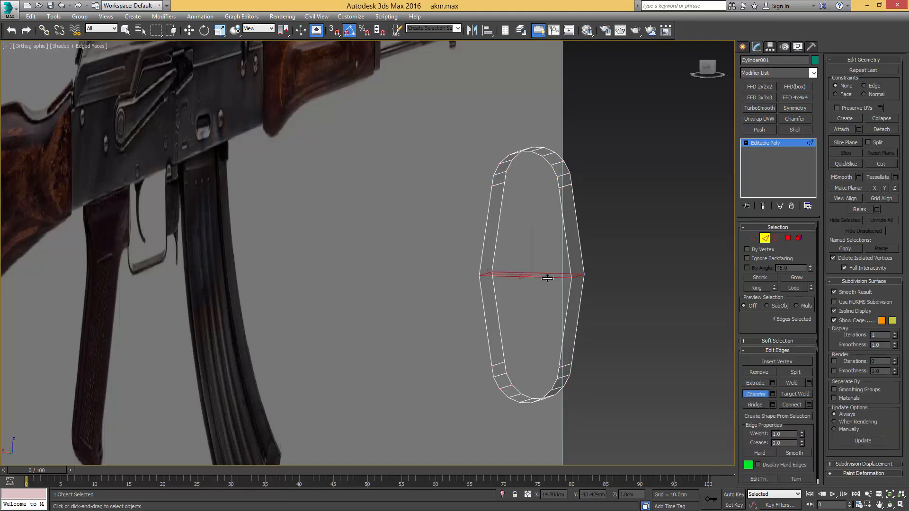
pyautogui.moveTo(547, 278); pyautogui.dragTo(560, 223)
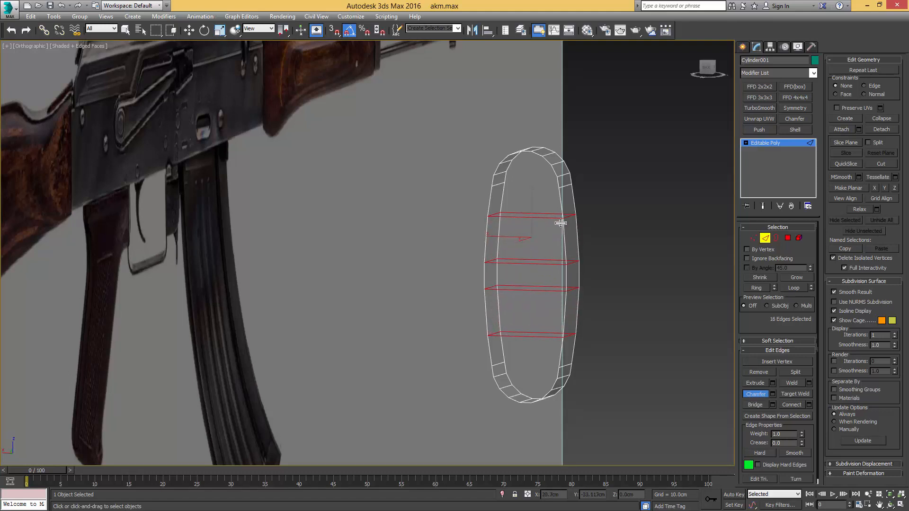
# In the back view, slide the vertices where the rounded ends meet the sides toward the middle with the Edge constraint, then restore None
pyautogui.keyDown('alt'); pyautogui.moveTo(576, 235); pyautogui.dragTo(590, 229, button='middle'); pyautogui.keyUp('alt')
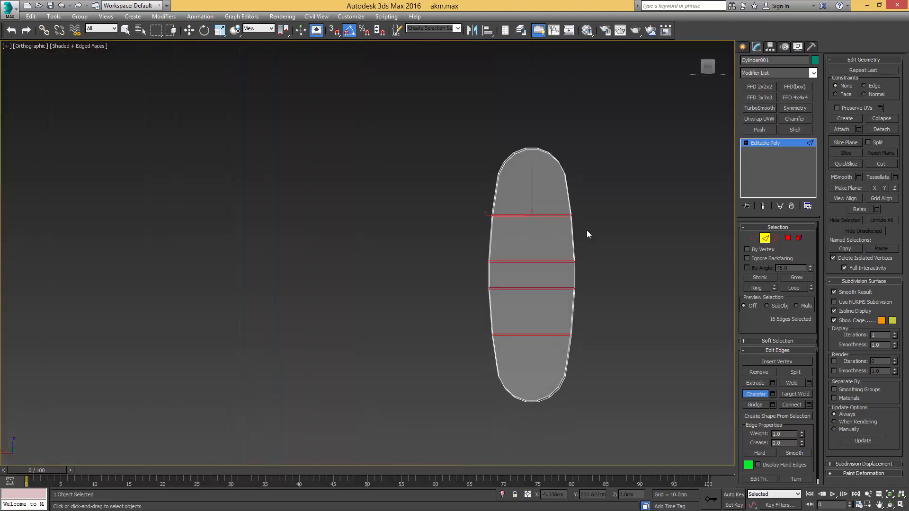
pyautogui.press('k')
pyautogui.scroll(-4, 572, 223)
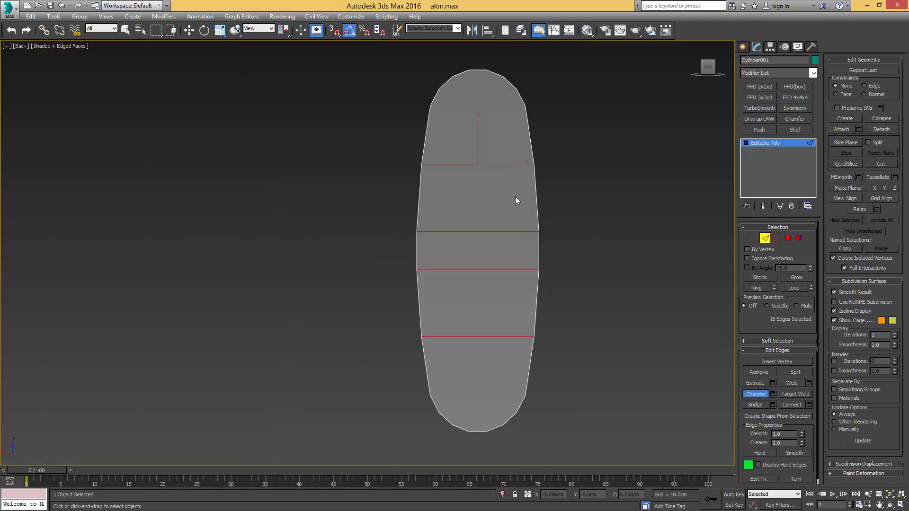
pyautogui.press('1')
pyautogui.moveTo(559, 152); pyautogui.dragTo(434, 169)
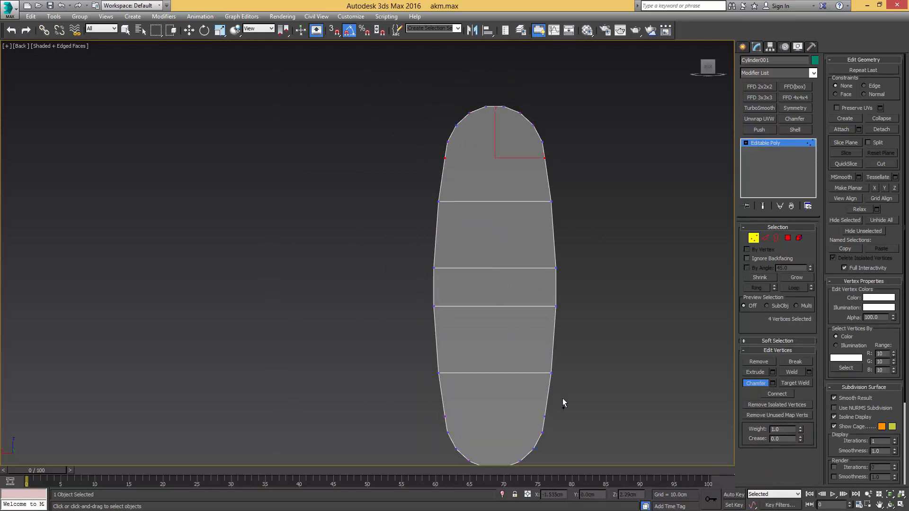
pyautogui.keyDown('ctrl'); pyautogui.moveTo(444, 424); pyautogui.dragTo(445, 424); pyautogui.keyUp('ctrl')
pyautogui.press('w')
pyautogui.press('r')
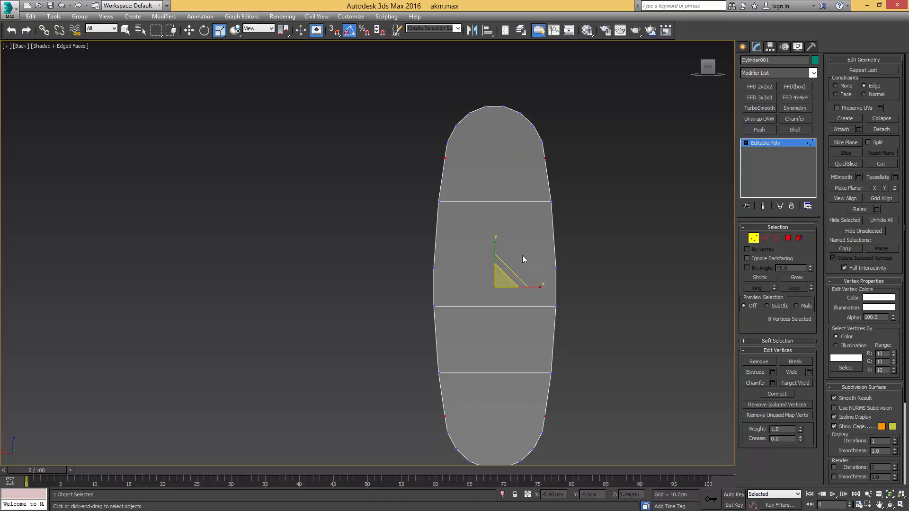
pyautogui.moveTo(523, 259); pyautogui.dragTo(507, 266)
pyautogui.click(836, 85)
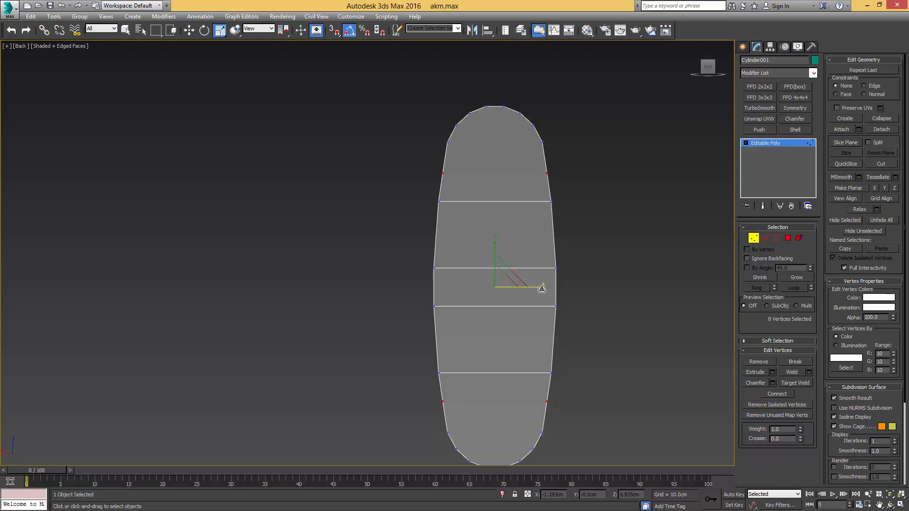
# Scale the same vertices vertically outward and adjust their width to smooth the transition into the rounded ends
pyautogui.moveTo(541, 289); pyautogui.dragTo(541, 288)
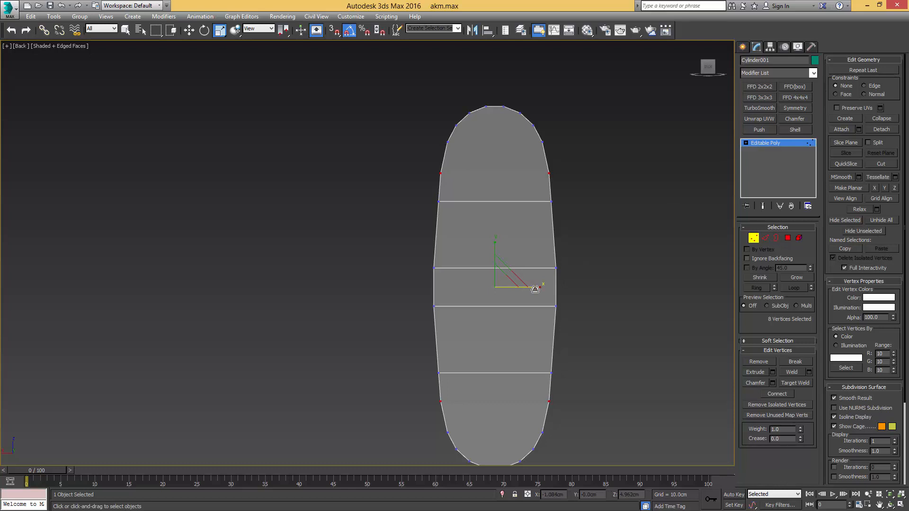
pyautogui.moveTo(496, 240); pyautogui.dragTo(497, 240)
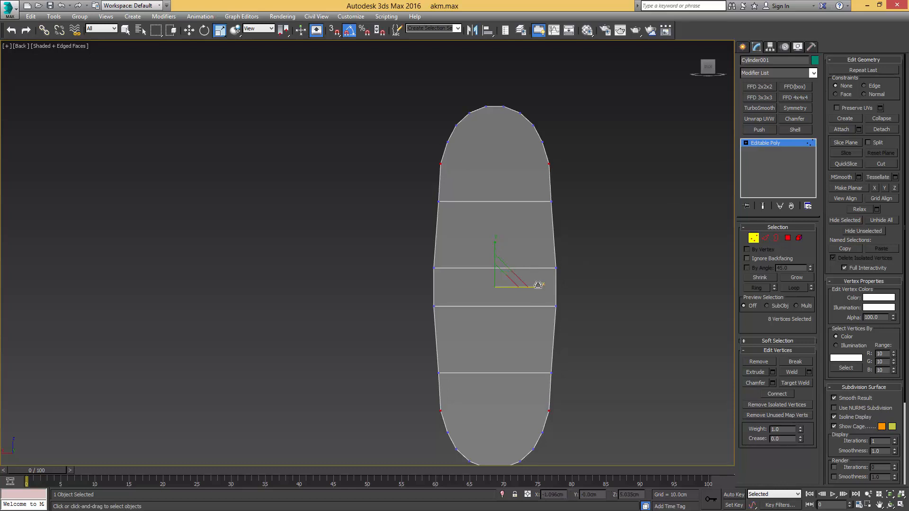
pyautogui.moveTo(537, 287); pyautogui.dragTo(538, 287)
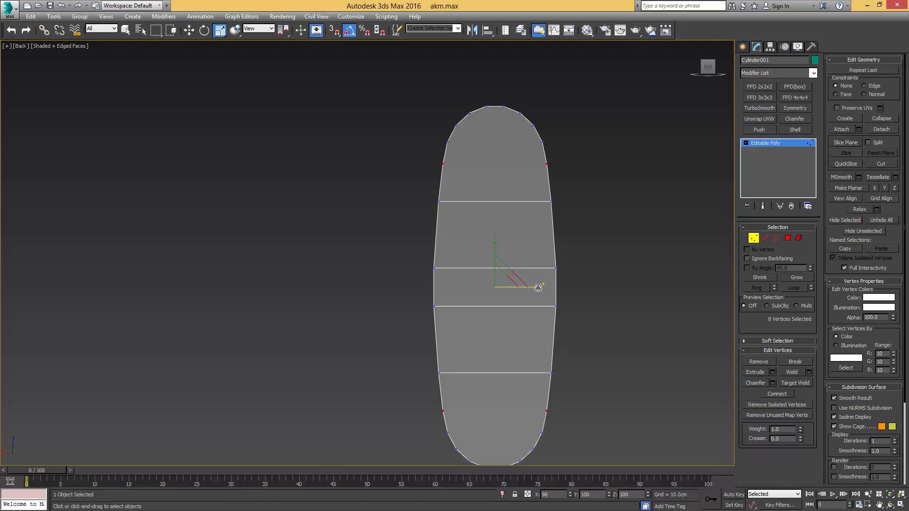
pyautogui.scroll(-2, 539, 288)
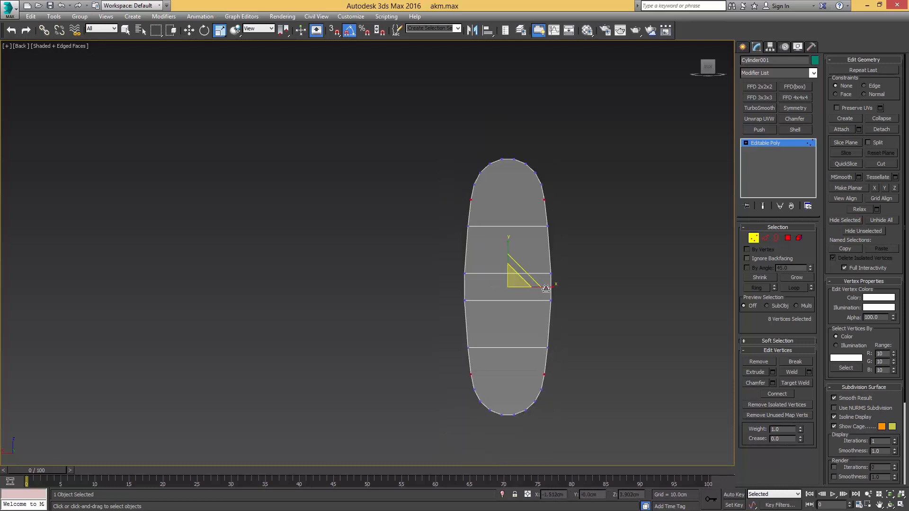
# Add an FFD 4x4x4 modifier and narrow its upper and lower rows of control points in width
pyautogui.press('1')
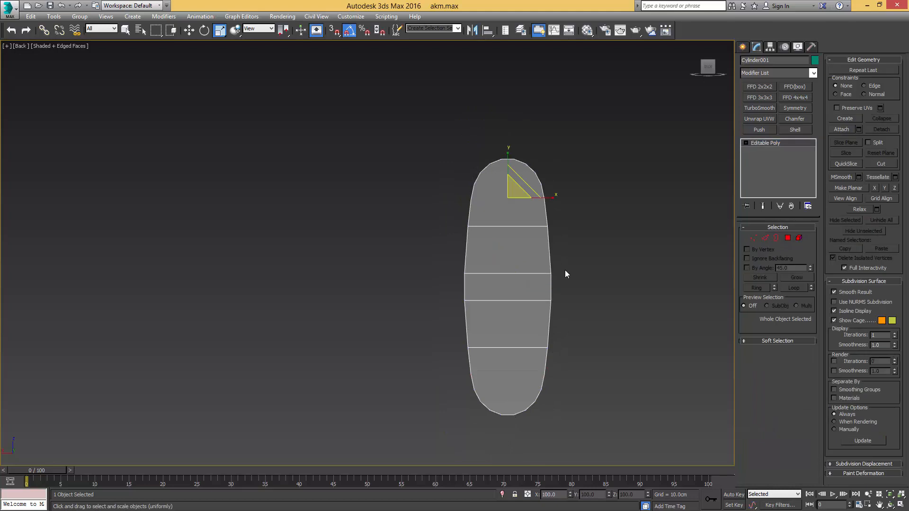
pyautogui.click(798, 98)
pyautogui.moveTo(579, 138); pyautogui.dragTo(407, 190)
pyautogui.keyDown('ctrl'); pyautogui.moveTo(587, 417); pyautogui.dragTo(424, 425); pyautogui.keyUp('ctrl')
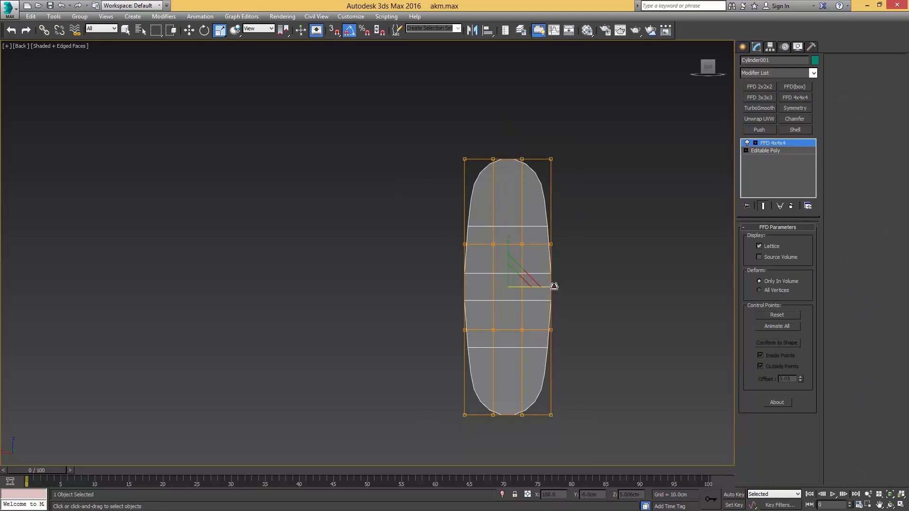
pyautogui.moveTo(554, 285); pyautogui.dragTo(549, 285)
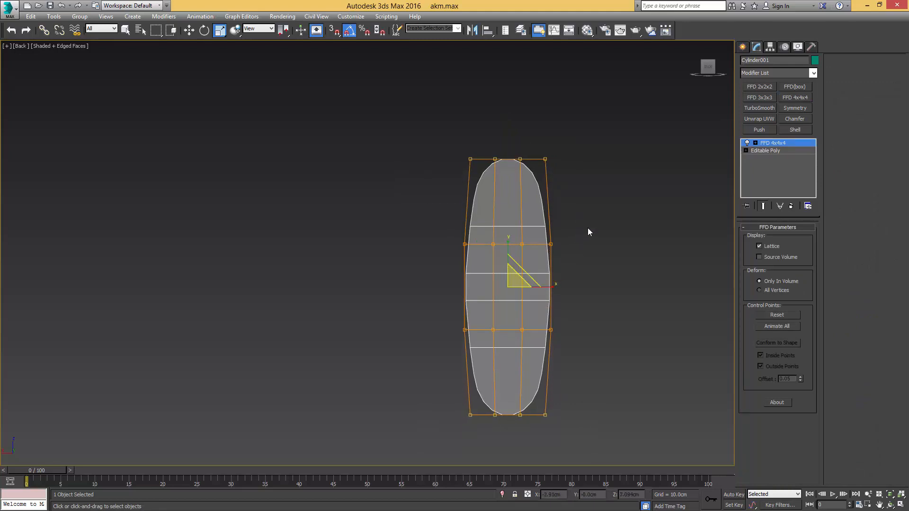
# Narrow the upper and lower FFD control points a little more and collapse the object back to Editable Poly
pyautogui.click(555, 288)
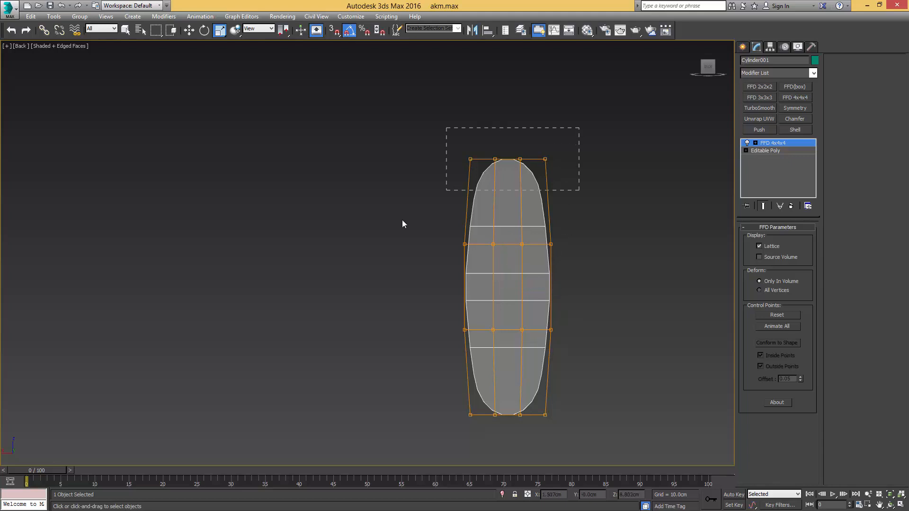
pyautogui.moveTo(402, 219); pyautogui.dragTo(402, 220)
pyautogui.keyDown('ctrl'); pyautogui.moveTo(426, 448); pyautogui.dragTo(566, 376); pyautogui.keyUp('ctrl')
pyautogui.moveTo(552, 290); pyautogui.dragTo(550, 288)
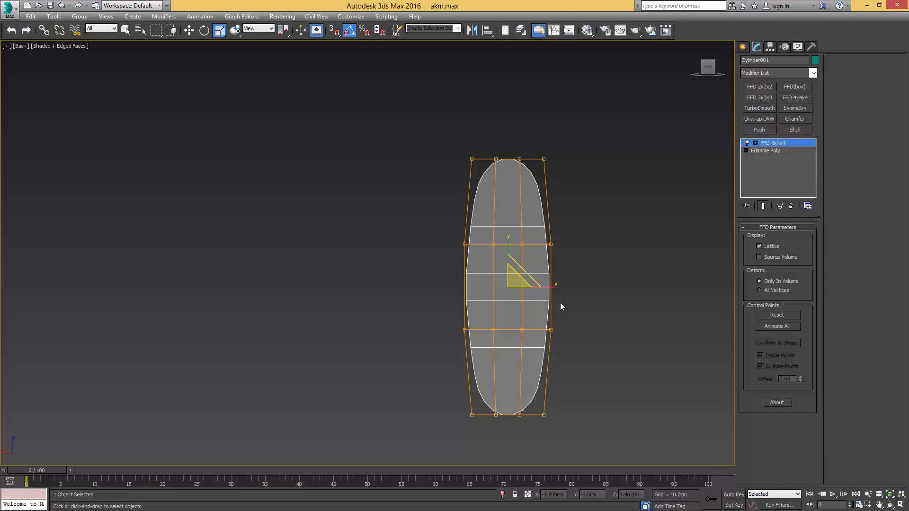
pyautogui.scroll(-3, 561, 306)
pyautogui.hotkey('alt', 'c')
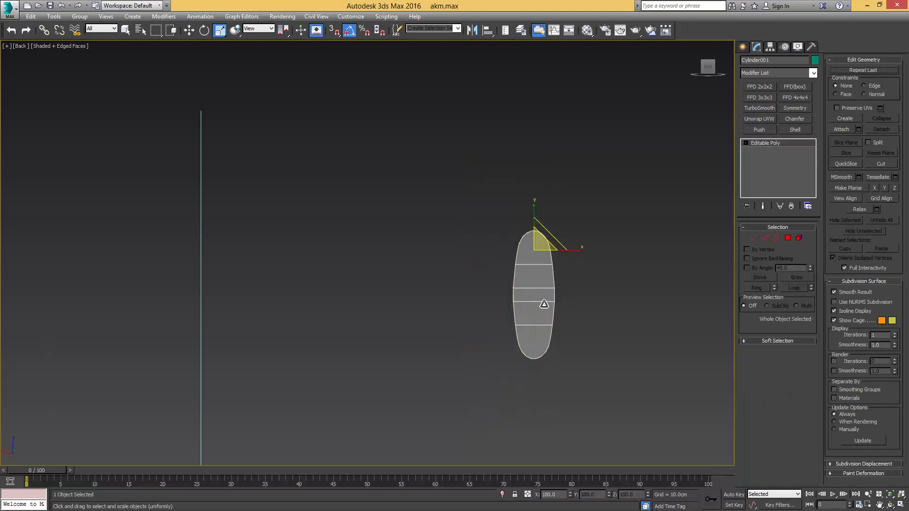
pyautogui.moveTo(544, 304); pyautogui.dragTo(518, 292, button='middle')
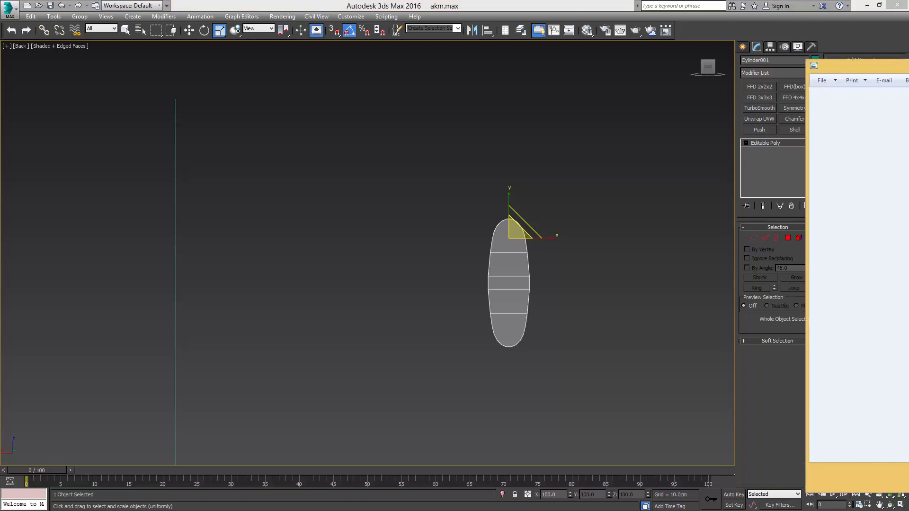
pyautogui.moveTo(908, 62)
pyautogui.mouseDown()
pyautogui.moveTo(545, 65)
pyautogui.moveTo(908, 66)
pyautogui.mouseUp()
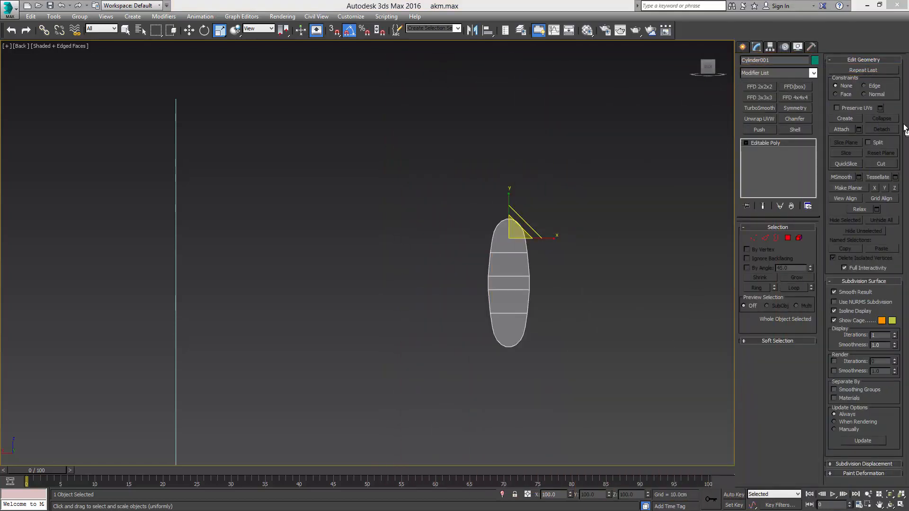
# Select the side edges along the butt piece's end that faces the stock
pyautogui.scroll(2, 560, 222)
pyautogui.press('l')
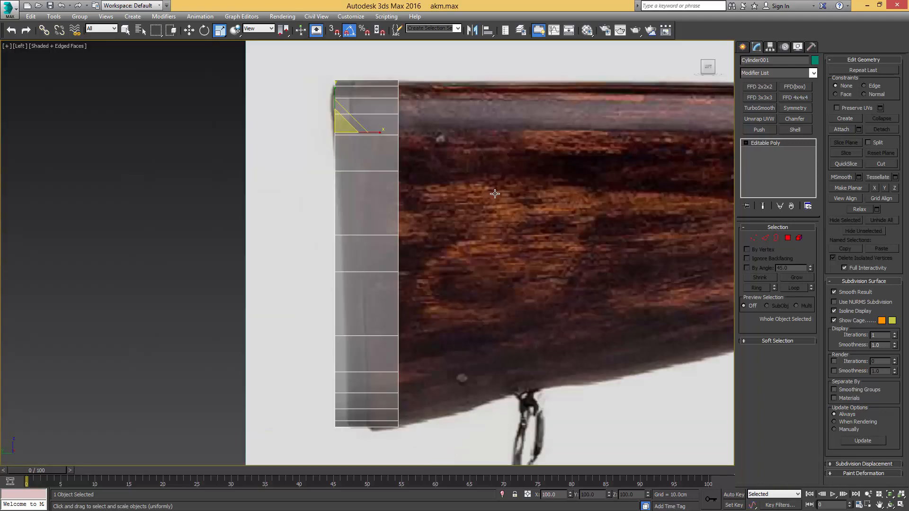
pyautogui.scroll(-2, 375, 193)
pyautogui.press('2')
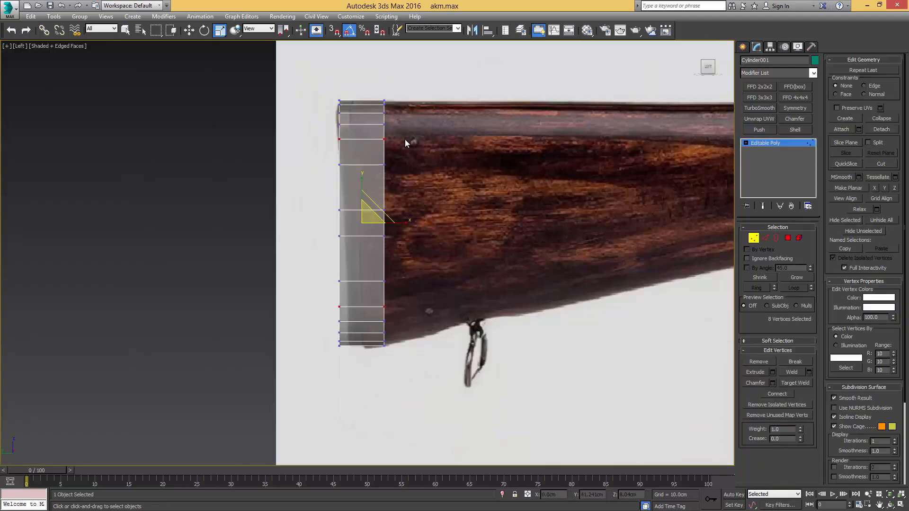
pyautogui.press('q')
pyautogui.click(384, 184)
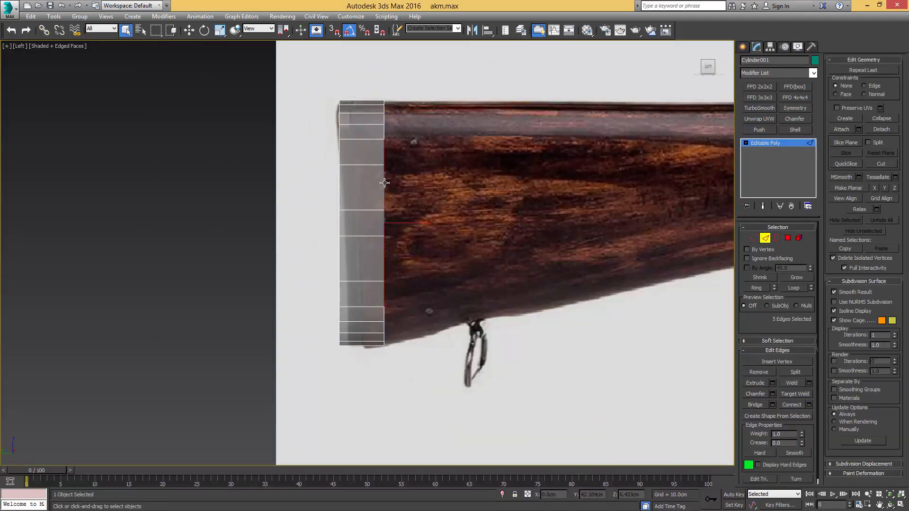
pyautogui.keyDown('alt'); pyautogui.moveTo(401, 152); pyautogui.dragTo(393, 159, button='middle'); pyautogui.keyUp('alt')
# Delete the cap polygons on the butt piece's end facing the stock and return to edge selection
pyautogui.press('4')
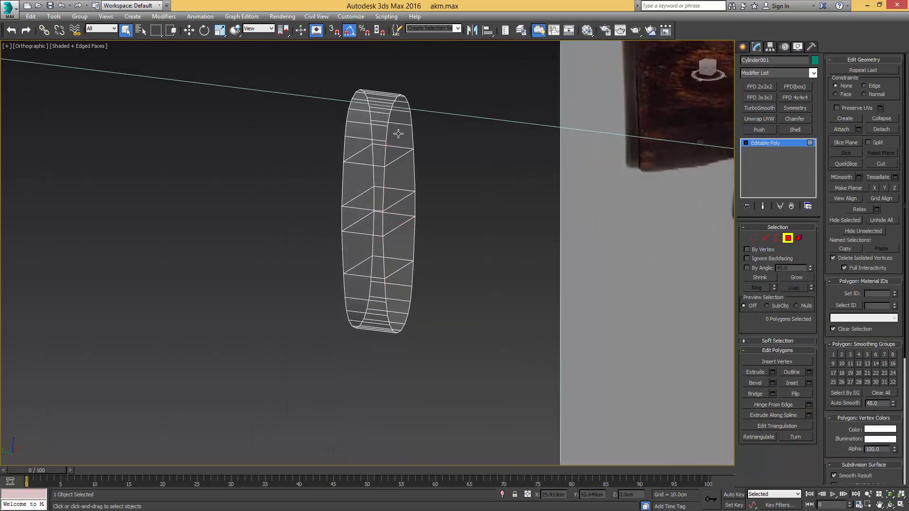
pyautogui.click(399, 138)
pyautogui.keyDown('ctrl'); pyautogui.click(404, 185); pyautogui.keyUp('ctrl')
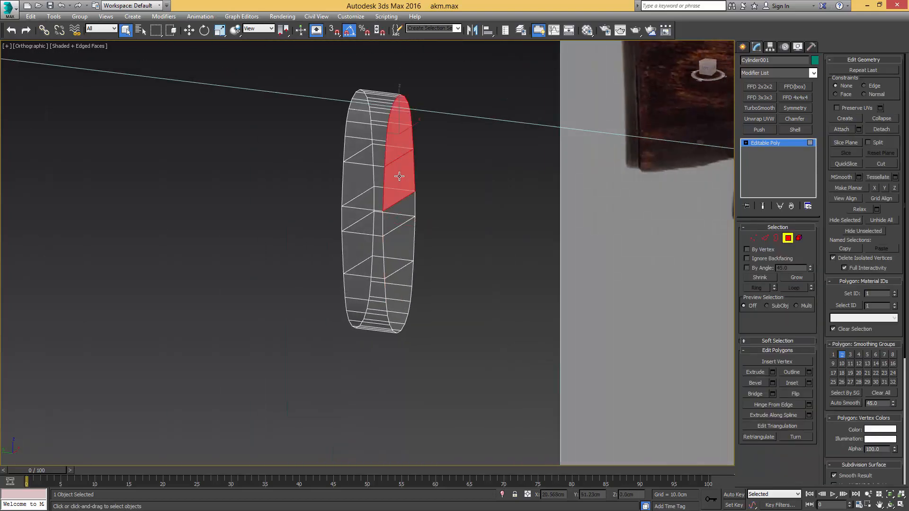
pyautogui.keyDown('ctrl'); pyautogui.click(401, 244); pyautogui.keyUp('ctrl')
pyautogui.keyDown('ctrl'); pyautogui.click(400, 299); pyautogui.keyUp('ctrl')
pyautogui.click(424, 256)
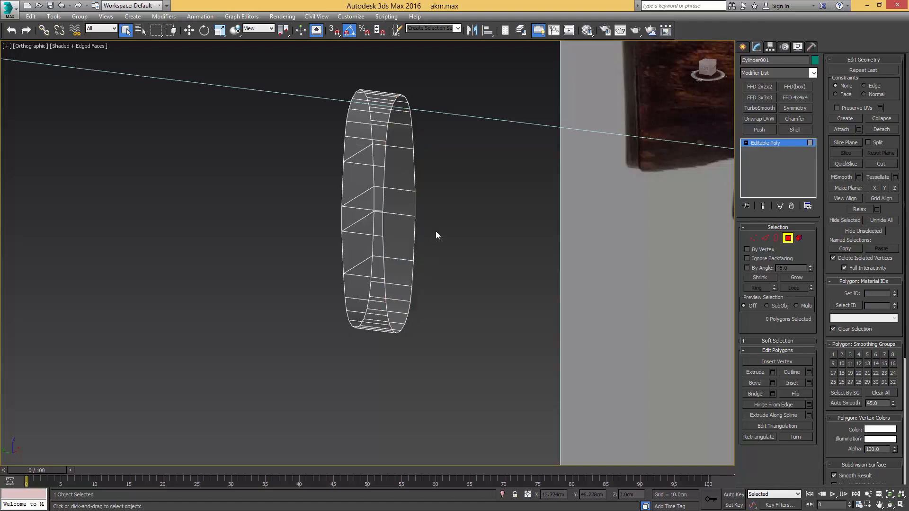
pyautogui.press('2')
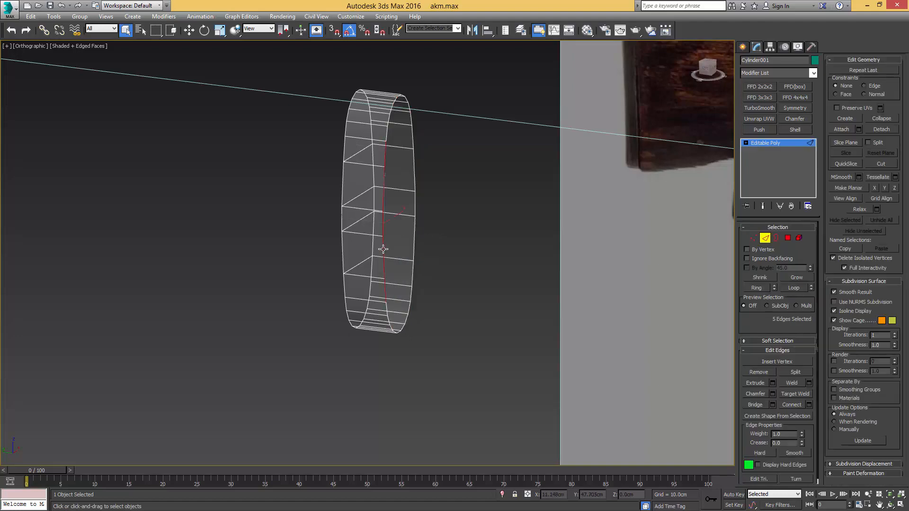
# Select the open border loop on the butt piece's front end and extrude it about 15.9 cm forward to where the wrist's dip begins
pyautogui.doubleClick(382, 248)
pyautogui.press('l')
pyautogui.scroll(-3, 441, 235)
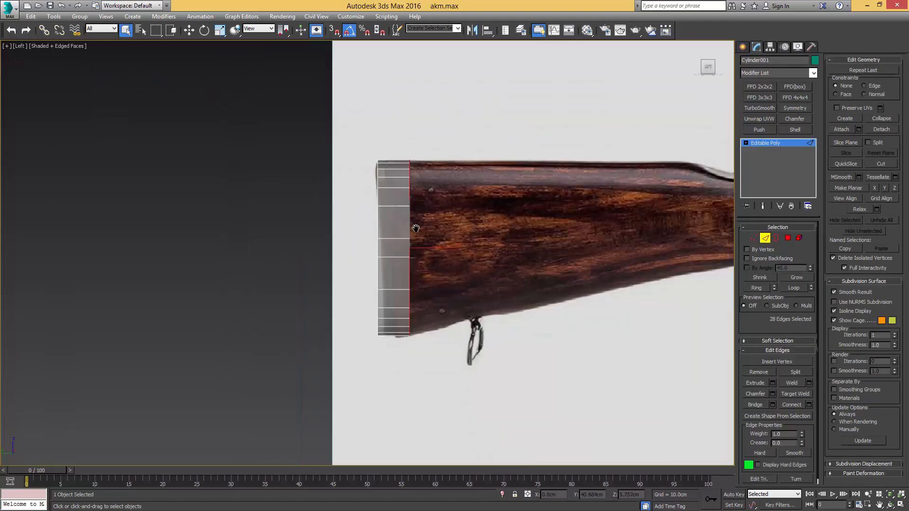
pyautogui.scroll(2, 368, 228)
pyautogui.press('w')
pyautogui.moveTo(368, 228); pyautogui.dragTo(246, 250, button='middle')
pyautogui.moveTo(246, 250); pyautogui.dragTo(635, 219)
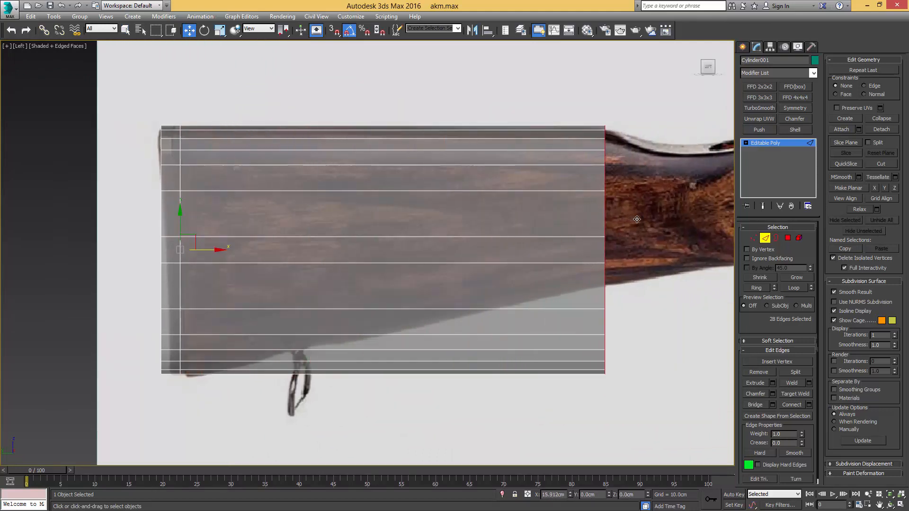
# Keep only the nine upper border edges selected and extrude them in two segments down along the reference's wrist curve
pyautogui.moveTo(600, 195); pyautogui.dragTo(401, 217, button='middle')
pyautogui.scroll(4, 411, 181)
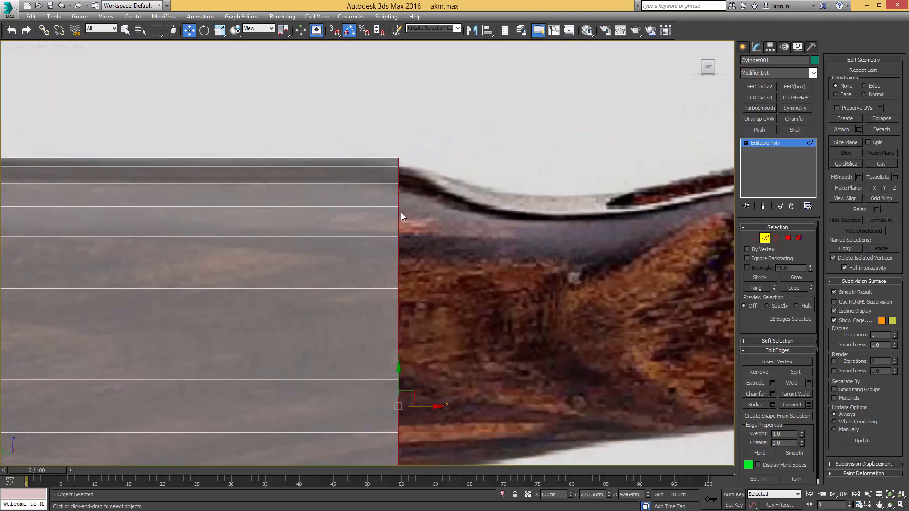
pyautogui.scroll(-4, 402, 183)
pyautogui.moveTo(426, 217); pyautogui.dragTo(353, 404)
pyautogui.scroll(5, 407, 186)
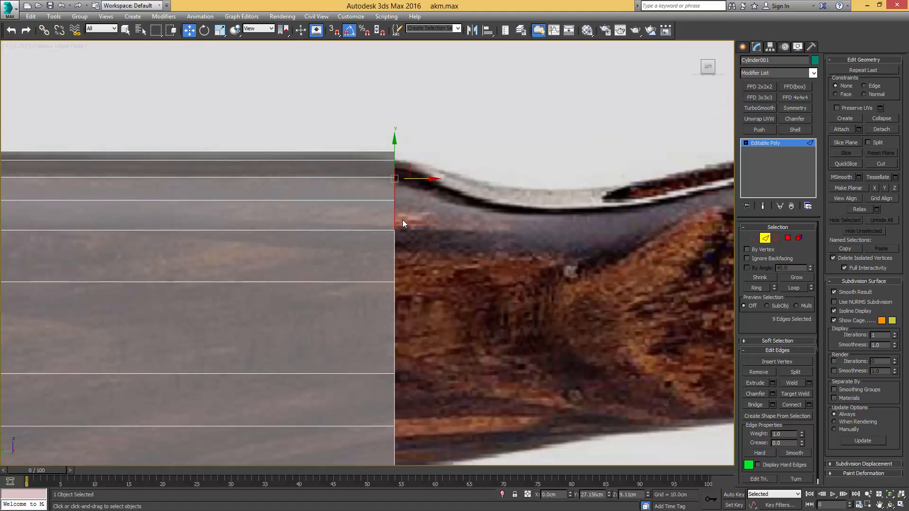
pyautogui.press('alt')
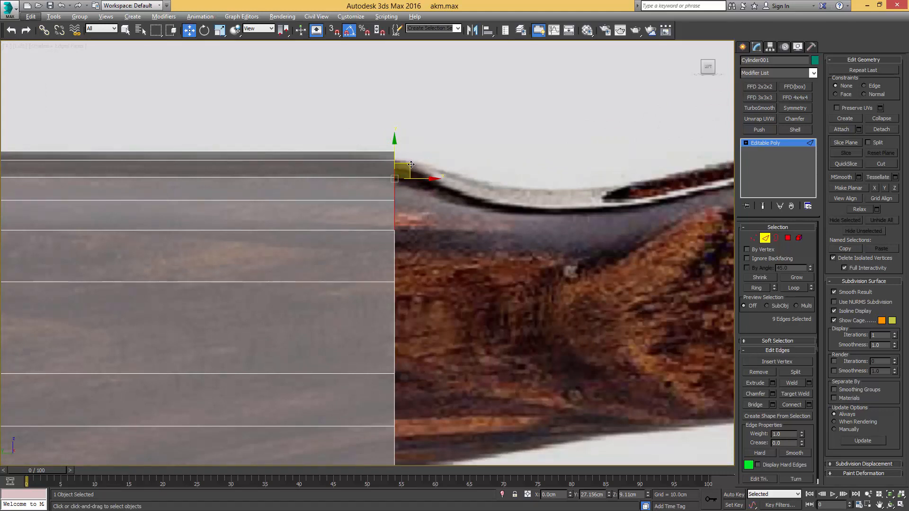
pyautogui.keyDown('shift'); pyautogui.moveTo(409, 164); pyautogui.dragTo(509, 192); pyautogui.keyUp('shift')
# Reduce the height of the two new edge rows with vertical scaling so the strip tapers along the wrist
pyautogui.press('r')
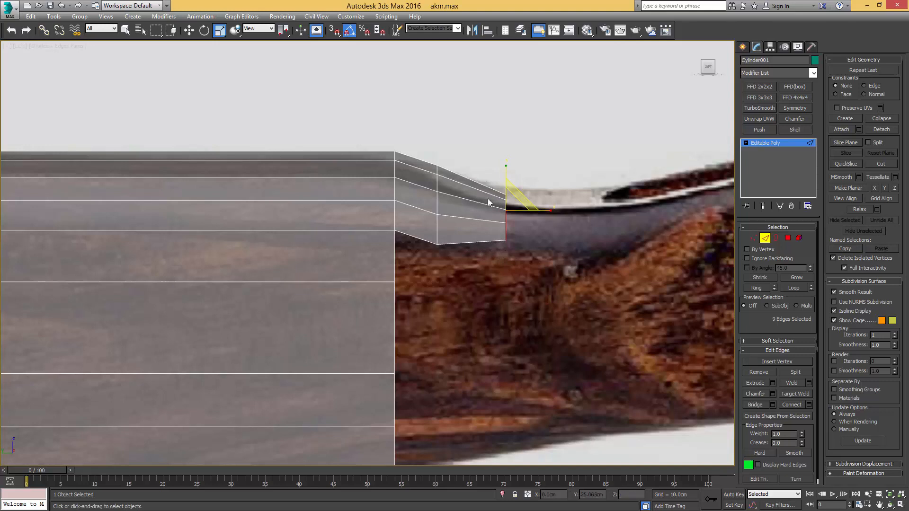
pyautogui.click(437, 223)
pyautogui.moveTo(440, 164); pyautogui.dragTo(436, 156)
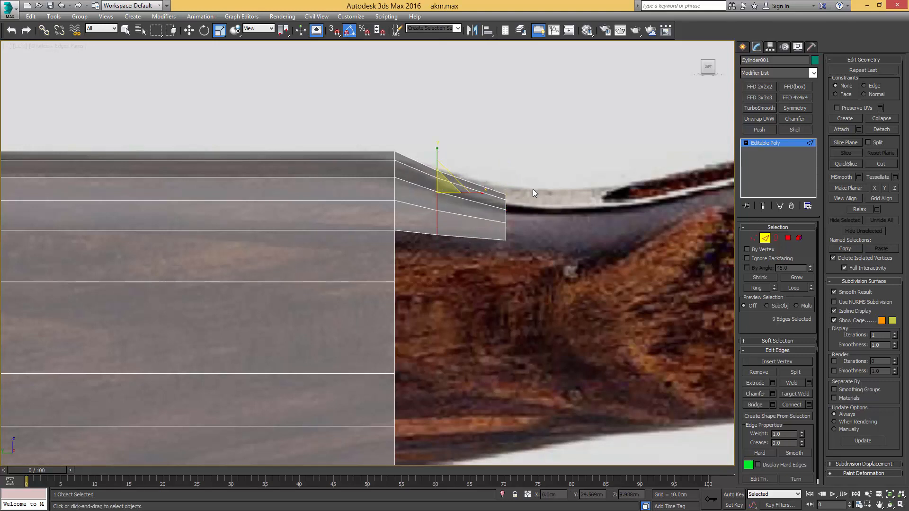
# Extrude the strip's end edges one segment forward along the bottom of the dip and chamfer the edge row at the bend
pyautogui.press('w')
pyautogui.moveTo(521, 195); pyautogui.dragTo(431, 184, button='middle')
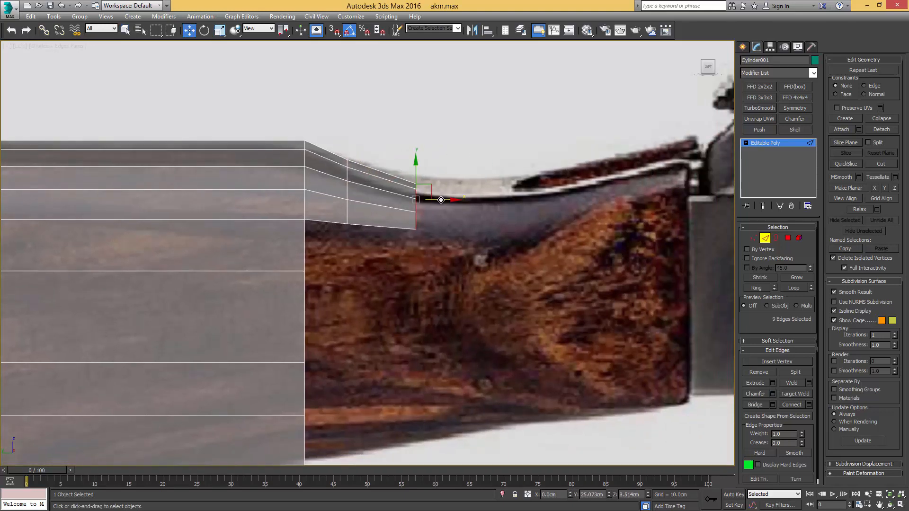
pyautogui.moveTo(414, 176); pyautogui.dragTo(493, 201)
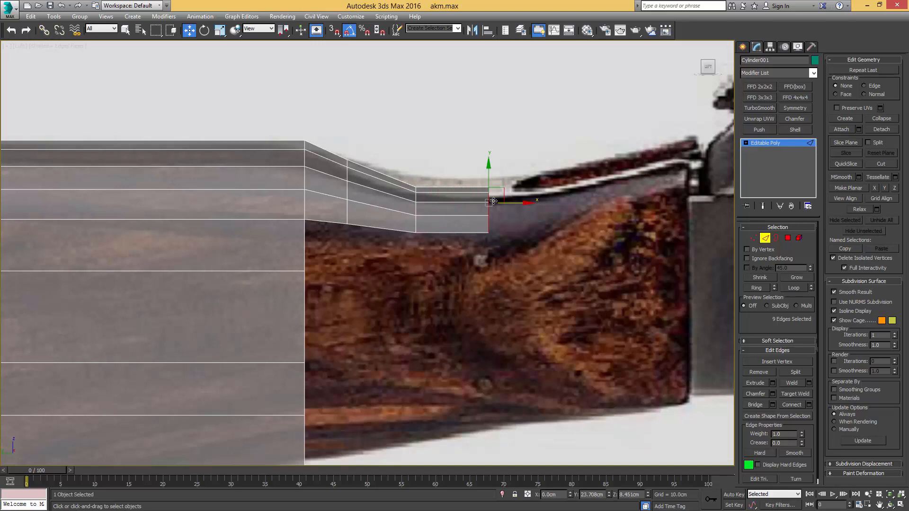
pyautogui.doubleClick(415, 224)
pyautogui.hotkey('ctrl', 'shift', 'c')
pyautogui.moveTo(416, 224); pyautogui.dragTo(463, 196)
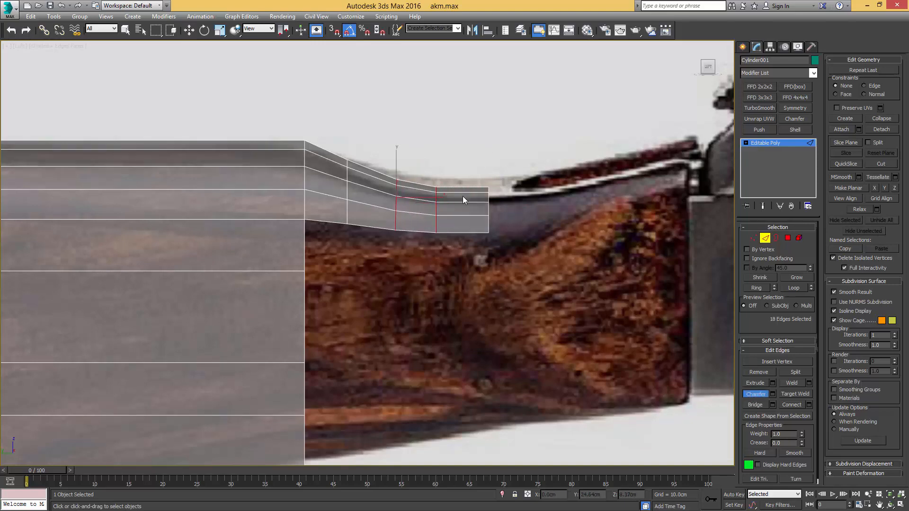
# Scale the vertex rows around the bottom of the dip vertically to match the reference's curve
pyautogui.press('1')
pyautogui.moveTo(521, 168); pyautogui.dragTo(430, 239)
pyautogui.scroll(2, 474, 209)
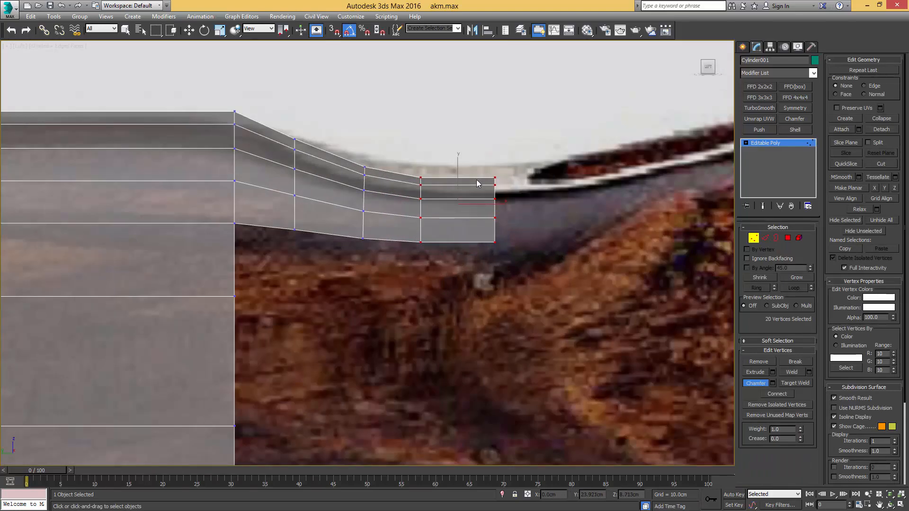
pyautogui.press('r')
pyautogui.moveTo(462, 162); pyautogui.dragTo(456, 169)
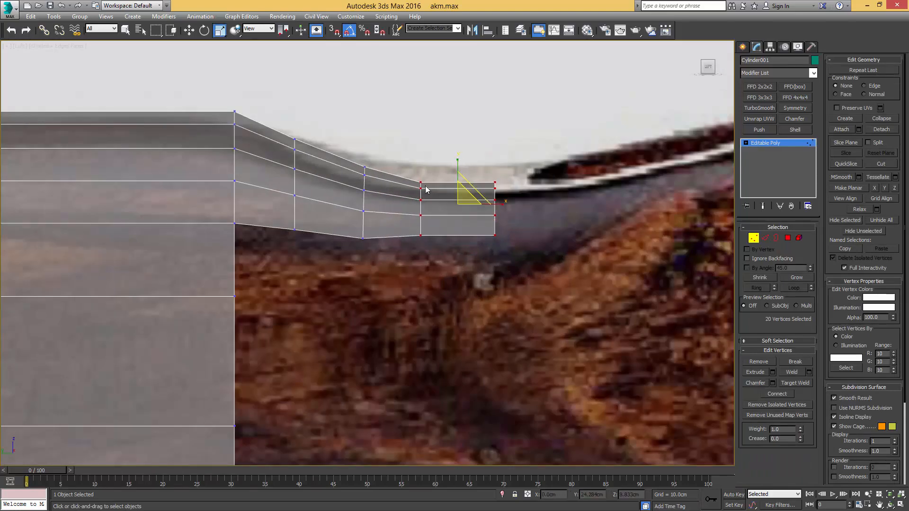
pyautogui.moveTo(363, 205); pyautogui.dragTo(347, 247)
pyautogui.moveTo(362, 153); pyautogui.dragTo(362, 159)
# Select the strip's end edges and extrude them in two segments, a short one and a long one rising to the receiver
pyautogui.press('2')
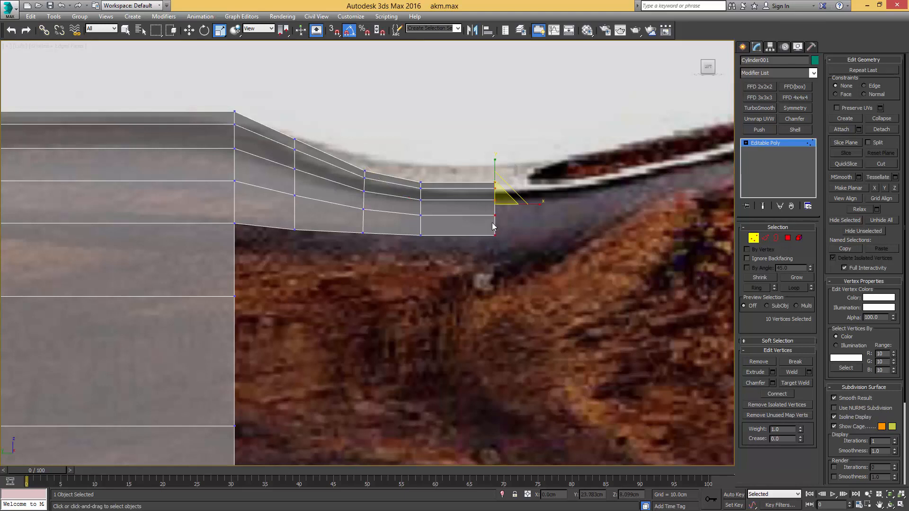
pyautogui.doubleClick(494, 224)
pyautogui.moveTo(448, 206); pyautogui.dragTo(357, 211, button='middle')
pyautogui.press('w')
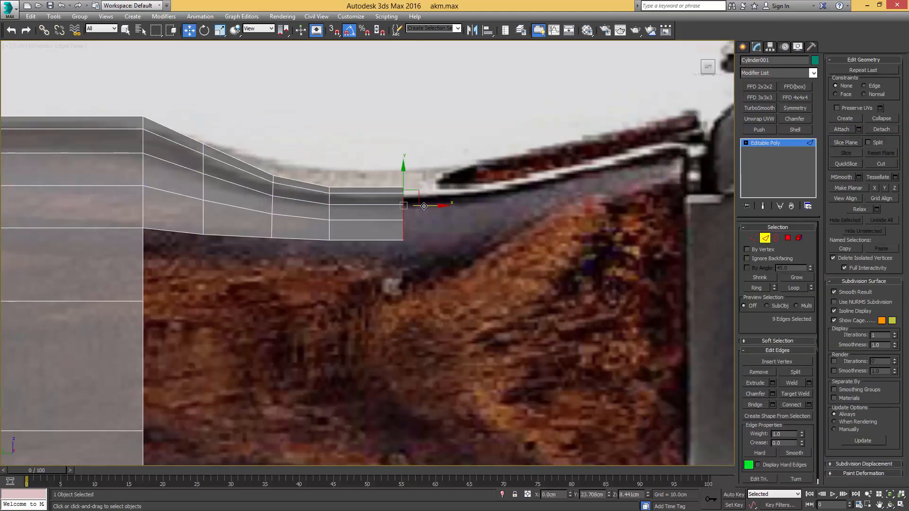
pyautogui.keyDown('shift'); pyautogui.moveTo(428, 207); pyautogui.dragTo(701, 125); pyautogui.keyUp('shift')
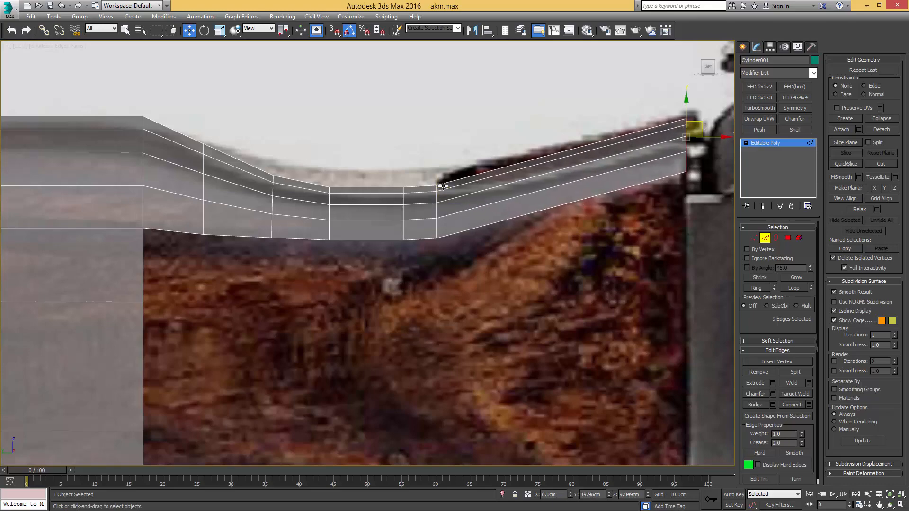
# Select the upper eight vertices of the first row past the butt section, leaving out its lowest side vertices, and scale them vertically
pyautogui.scroll(-5, 403, 186)
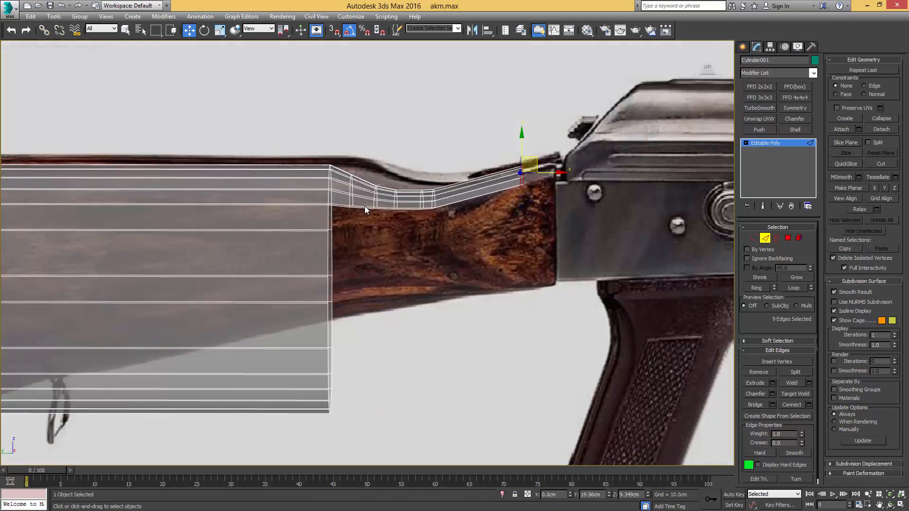
pyautogui.moveTo(365, 207)
pyautogui.keyDown('alt'); pyautogui.mouseDown(button='middle')
pyautogui.moveTo(322, 234)
pyautogui.moveTo(298, 224)
pyautogui.moveTo(356, 229)
pyautogui.moveTo(371, 218)
pyautogui.mouseUp(button='middle'); pyautogui.keyUp('alt')
pyautogui.press('1')
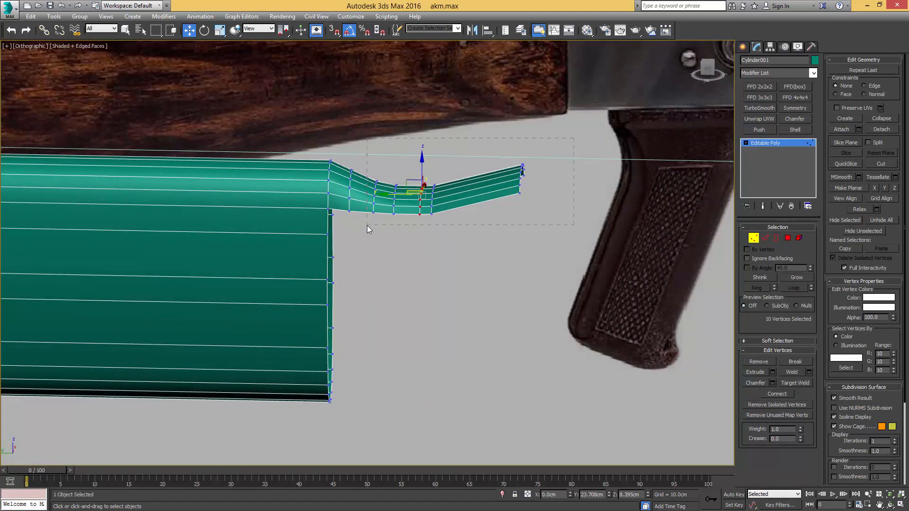
pyautogui.moveTo(367, 226); pyautogui.dragTo(368, 225)
pyautogui.moveTo(378, 166); pyautogui.dragTo(472, 141, button='middle')
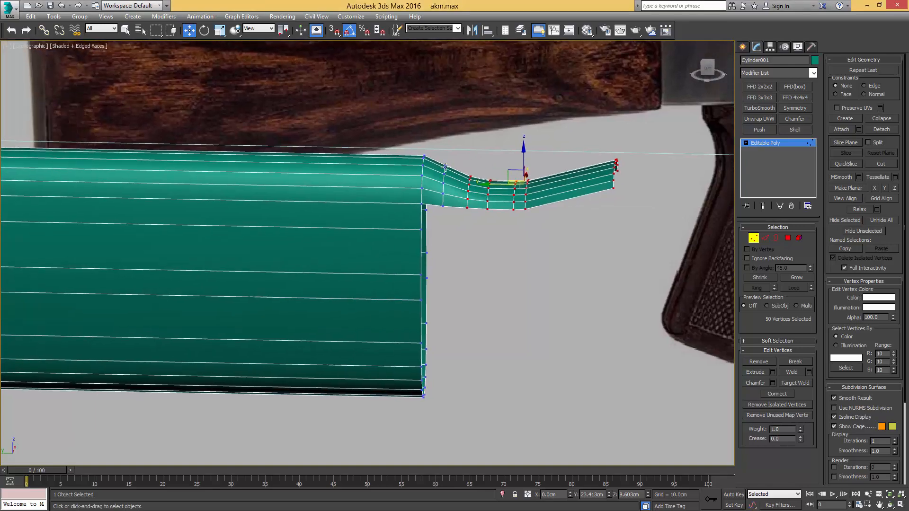
pyautogui.scroll(3, 473, 140)
pyautogui.moveTo(428, 225); pyautogui.dragTo(429, 226)
pyautogui.keyDown('alt'); pyautogui.moveTo(429, 226); pyautogui.dragTo(410, 189, button='middle'); pyautogui.keyUp('alt')
pyautogui.keyDown('alt'); pyautogui.click(484, 217); pyautogui.keyUp('alt')
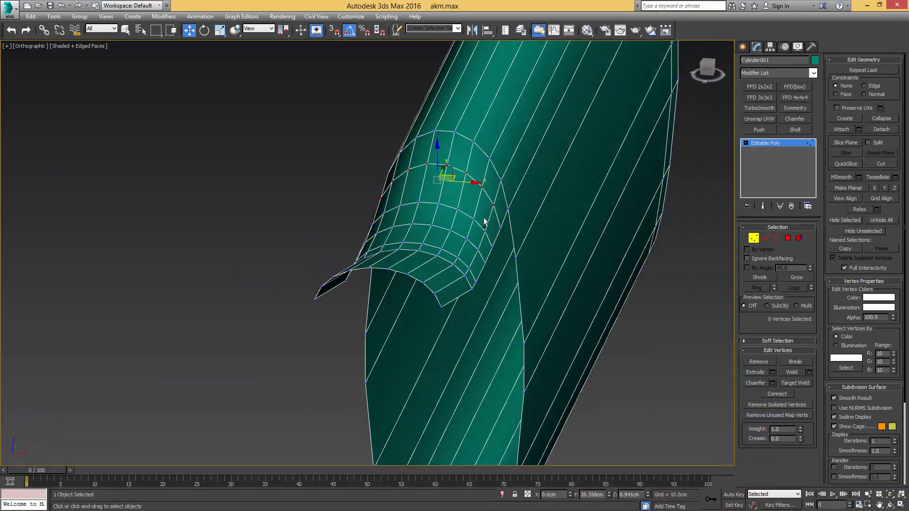
pyautogui.press('l')
pyautogui.press('r')
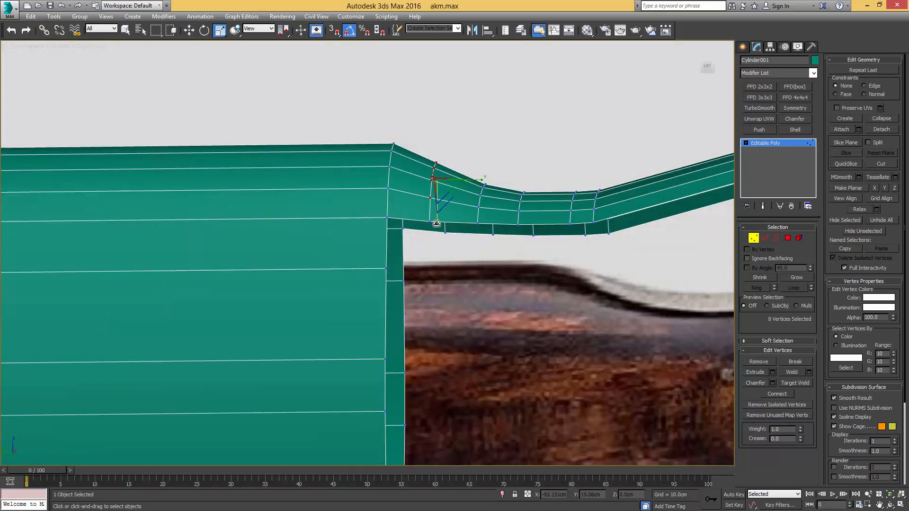
pyautogui.keyDown('alt'); pyautogui.moveTo(436, 223); pyautogui.dragTo(428, 170, button='middle'); pyautogui.keyUp('alt')
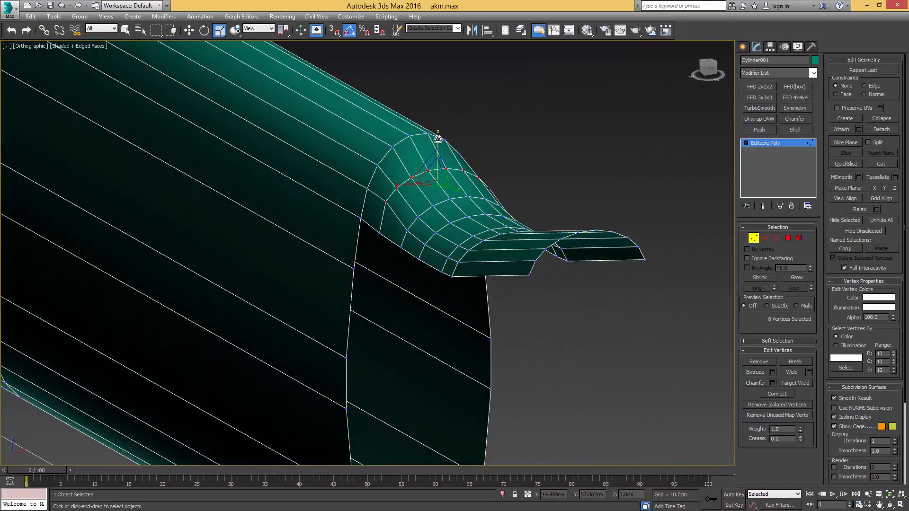
pyautogui.moveTo(438, 139); pyautogui.dragTo(436, 138)
pyautogui.keyDown('alt'); pyautogui.moveTo(436, 138); pyautogui.dragTo(478, 162, button='middle'); pyautogui.keyUp('alt')
# Set the constraint to Edge and slide the two side vertices of that first row slightly down
pyautogui.press('l')
pyautogui.scroll(-8, 434, 183)
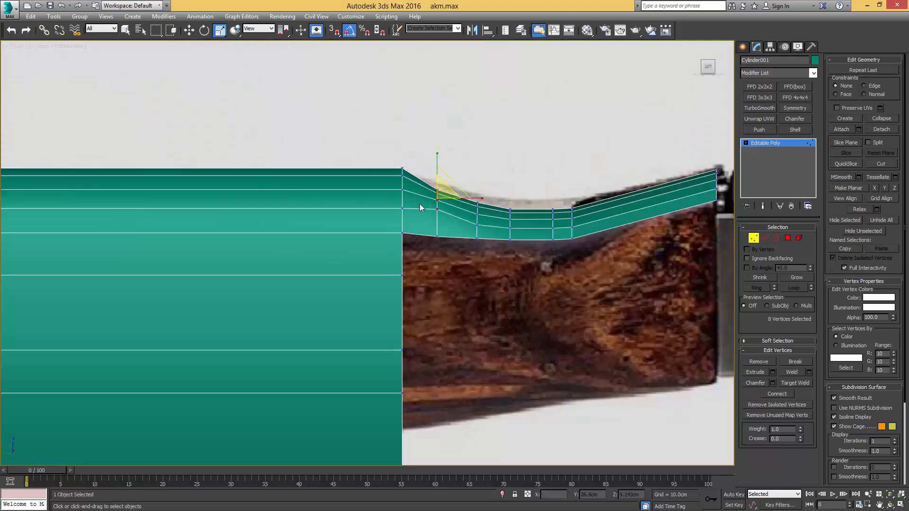
pyautogui.scroll(1, 420, 203)
pyautogui.moveTo(446, 205); pyautogui.dragTo(411, 195, button='middle')
pyautogui.scroll(2, 411, 195)
pyautogui.moveTo(402, 217); pyautogui.dragTo(416, 188)
pyautogui.press('w')
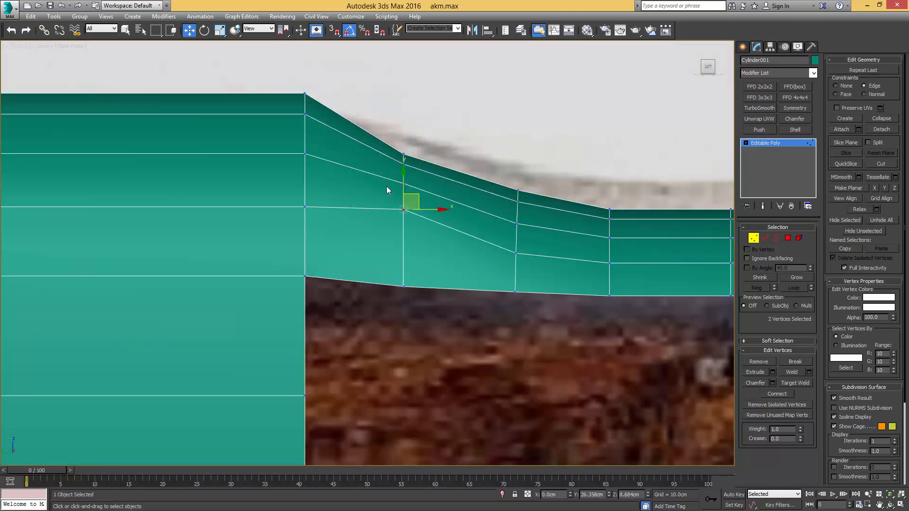
pyautogui.moveTo(405, 183); pyautogui.dragTo(404, 199)
# Select the upper vertices of the next four rows, set the constraint to None and scale them down slightly in height
pyautogui.scroll(-3, 462, 210)
pyautogui.moveTo(509, 216); pyautogui.dragTo(351, 211, button='middle')
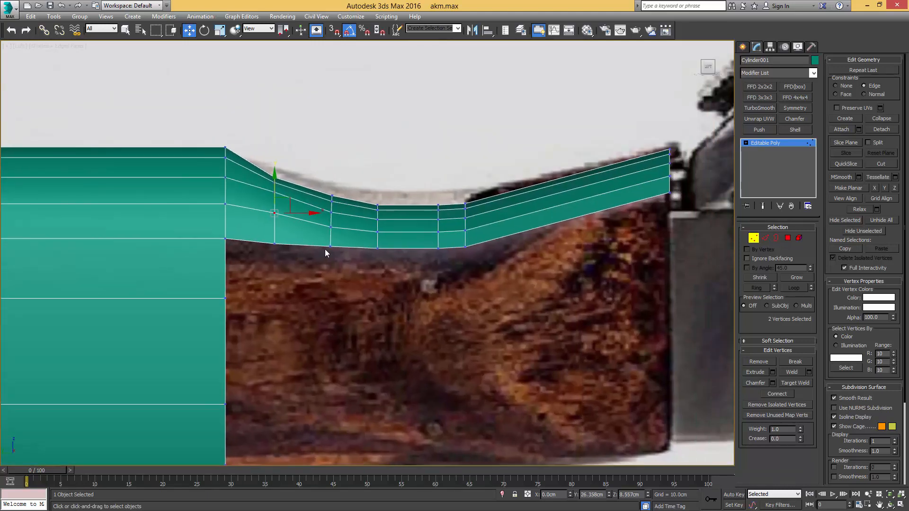
pyautogui.moveTo(391, 192); pyautogui.dragTo(403, 185)
pyautogui.moveTo(319, 233); pyautogui.dragTo(320, 232)
pyautogui.keyDown('alt'); pyautogui.moveTo(428, 187); pyautogui.dragTo(376, 205, button='middle'); pyautogui.keyUp('alt')
pyautogui.press('r')
pyautogui.click(835, 86)
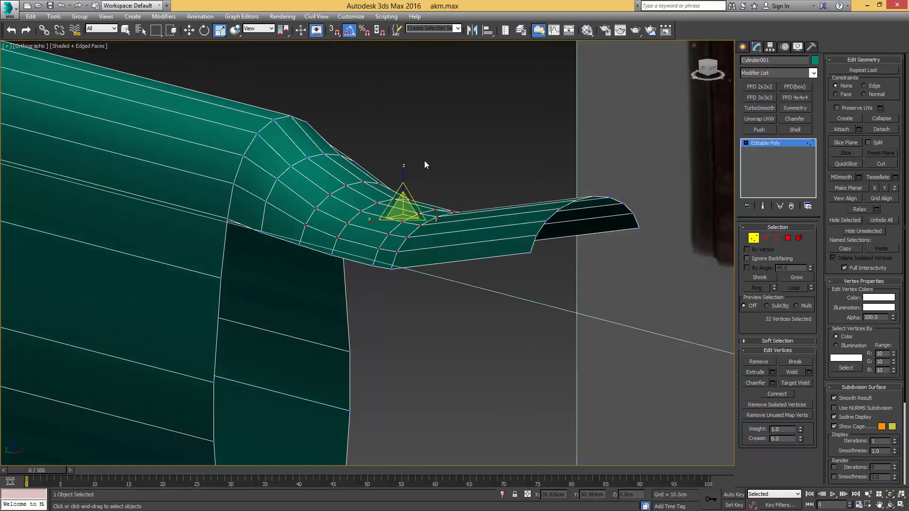
pyautogui.moveTo(404, 171); pyautogui.dragTo(407, 184)
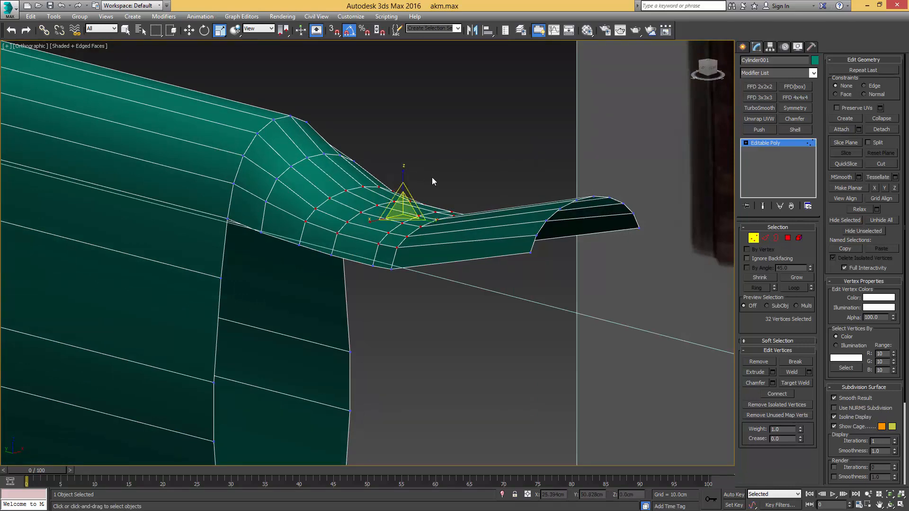
# Scale the eight upper vertices of the strip's end row at the receiver vertically to 67%
pyautogui.keyDown('alt'); pyautogui.moveTo(543, 193); pyautogui.dragTo(635, 169, button='middle'); pyautogui.keyUp('alt')
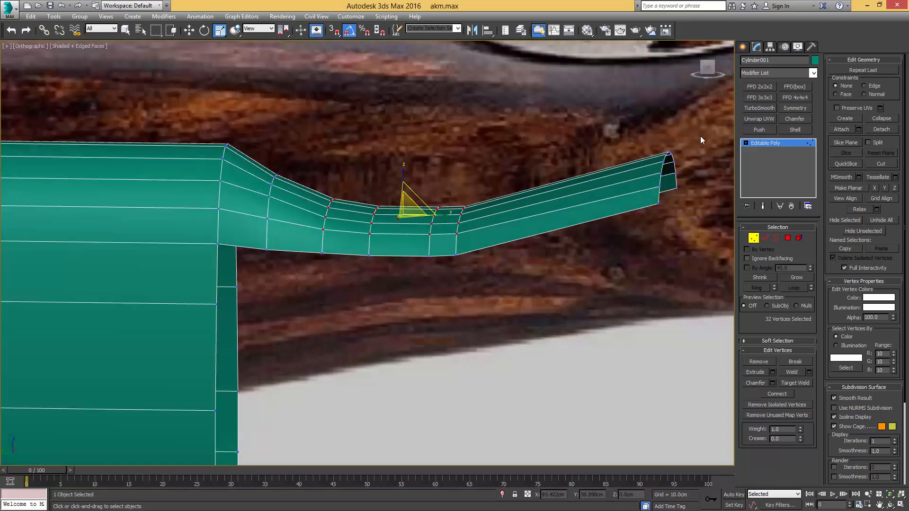
pyautogui.moveTo(628, 193); pyautogui.dragTo(635, 189)
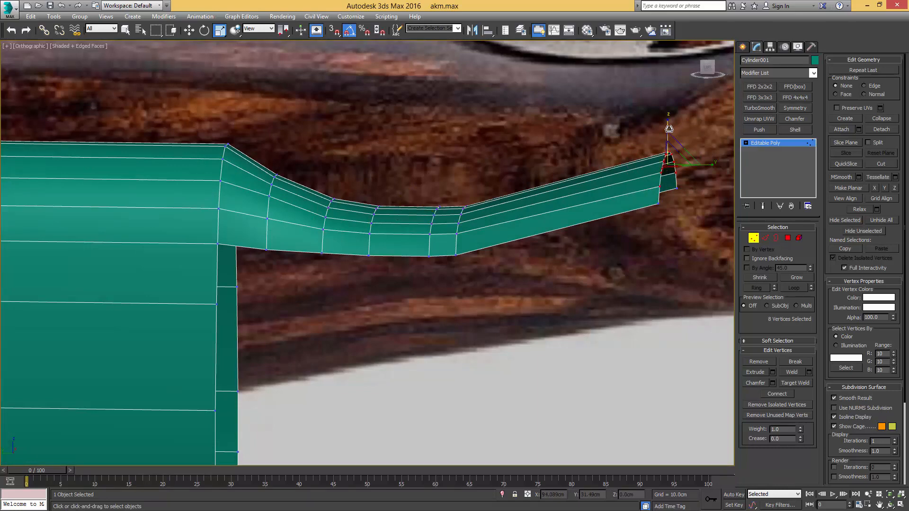
pyautogui.moveTo(668, 125); pyautogui.dragTo(670, 140)
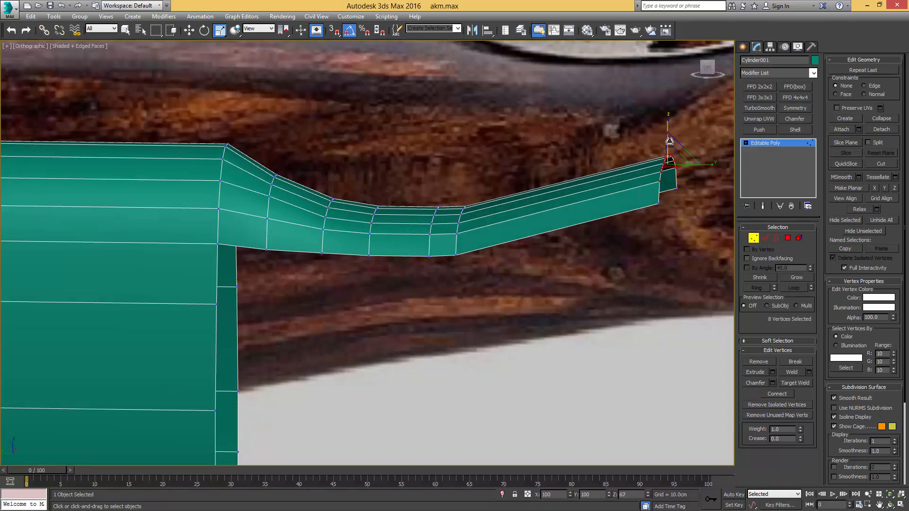
# Return to the Left view and make the stock see-through over the reference image
pyautogui.moveTo(585, 165); pyautogui.dragTo(440, 161, button='middle')
pyautogui.press('l')
pyautogui.scroll(-6, 439, 161)
pyautogui.moveTo(368, 225); pyautogui.dragTo(383, 177, button='middle')
pyautogui.hotkey('alt', 'x')
pyautogui.scroll(-3, 319, 203)
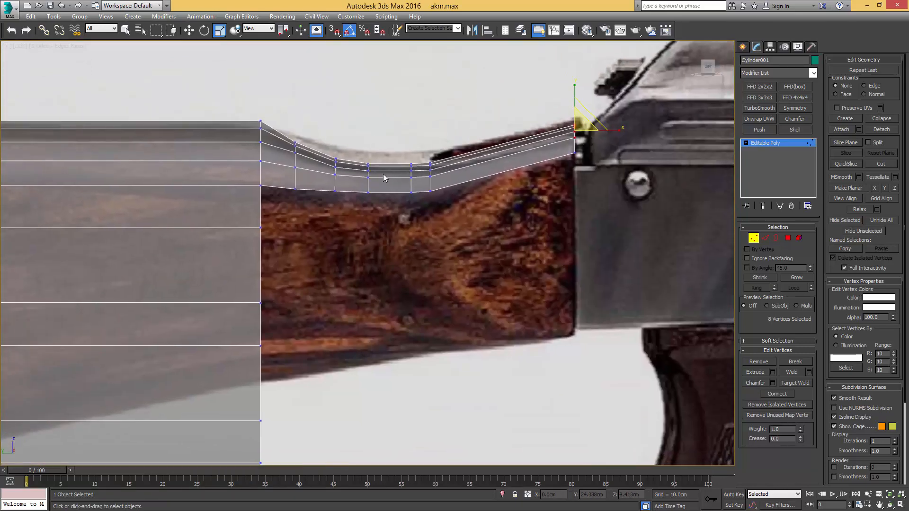
# Select the wrist strip's lower side edges without those on the butt section, then extrude them downward to a straight horizontal line
pyautogui.press('2')
pyautogui.press('q')
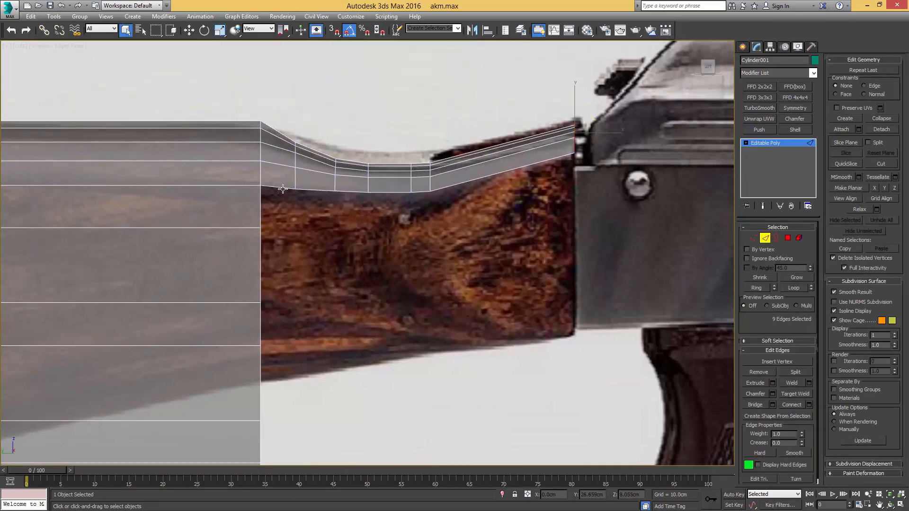
pyautogui.click(283, 189)
pyautogui.scroll(-4, 286, 186)
pyautogui.scroll(2, 215, 168)
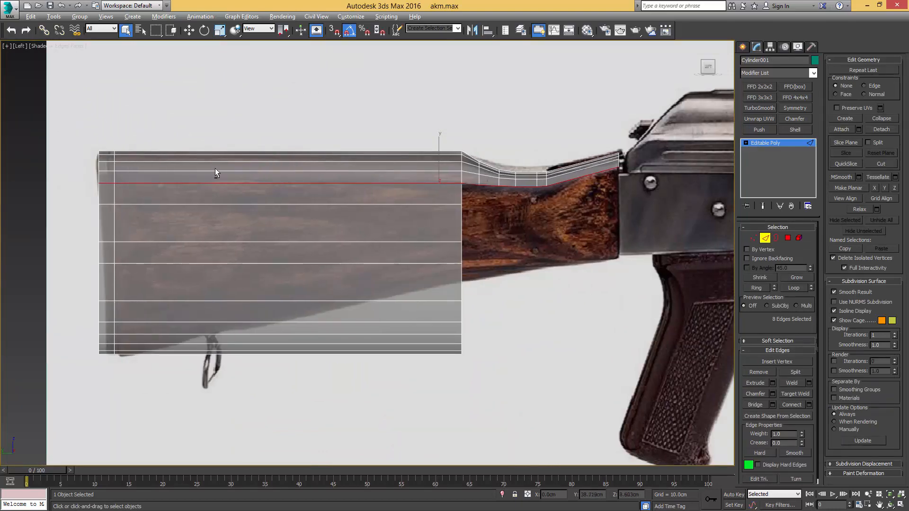
pyautogui.keyDown('alt'); pyautogui.moveTo(79, 220); pyautogui.dragTo(79, 218); pyautogui.keyUp('alt')
pyautogui.scroll(6, 327, 173)
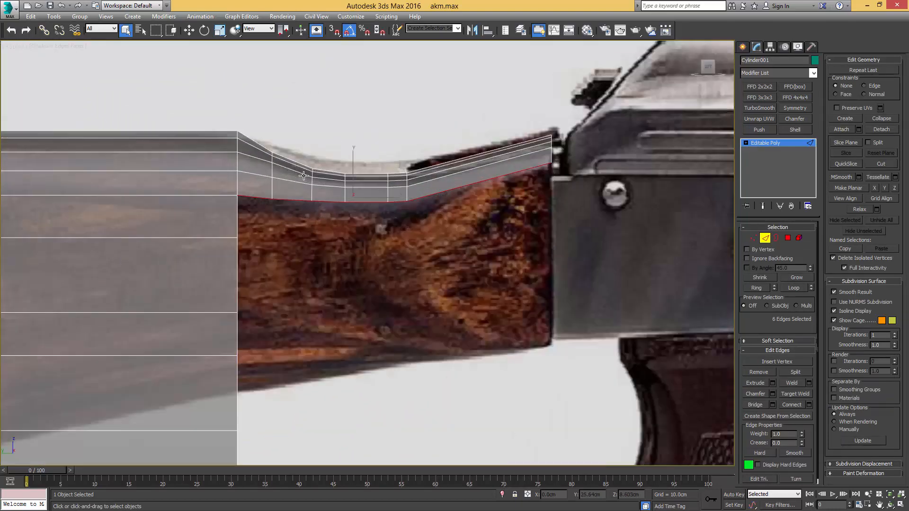
pyautogui.press('w')
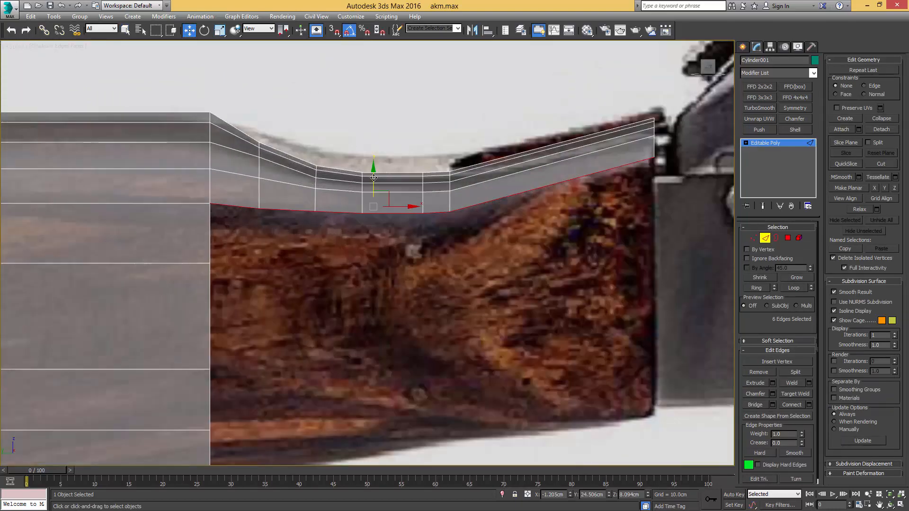
pyautogui.moveTo(374, 177); pyautogui.dragTo(373, 213)
pyautogui.moveTo(431, 186); pyautogui.dragTo(467, 178, button='middle')
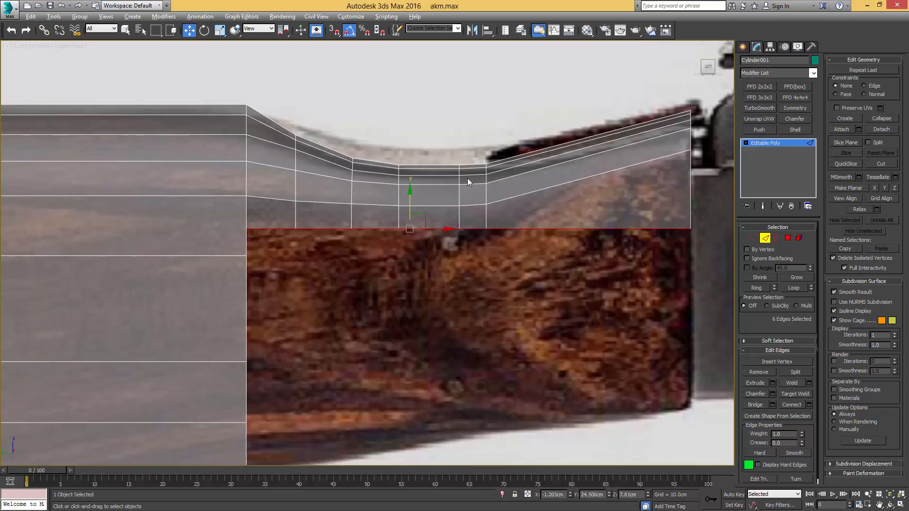
# Lower the wrist strip's bottom edges until they line up with the lengthwise side edge of the butt section
pyautogui.moveTo(196, 239); pyautogui.dragTo(290, 207, button='middle')
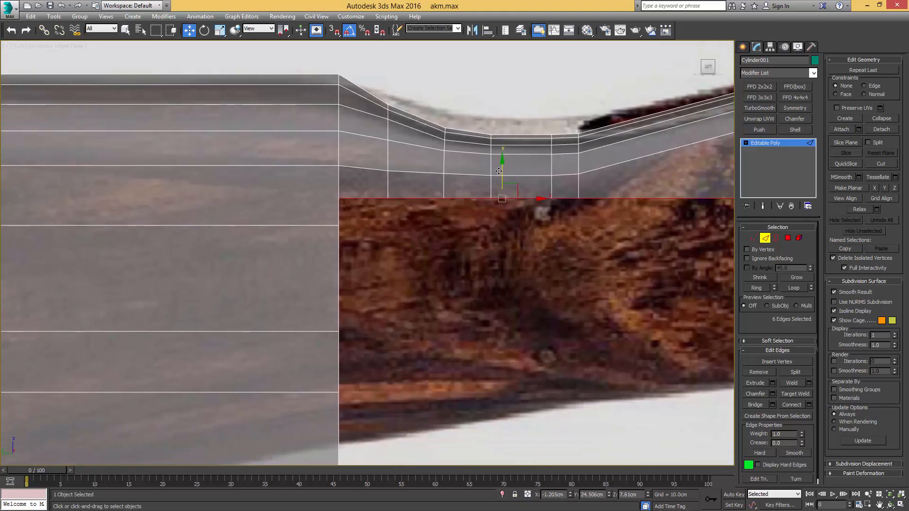
pyautogui.moveTo(501, 179); pyautogui.dragTo(496, 198)
# Raise the lower vertices at the butt section's front end in successive groups so its underside follows the stock outline in the reference
pyautogui.scroll(-3, 496, 197)
pyautogui.moveTo(415, 259); pyautogui.dragTo(453, 224, button='middle')
pyautogui.press('1')
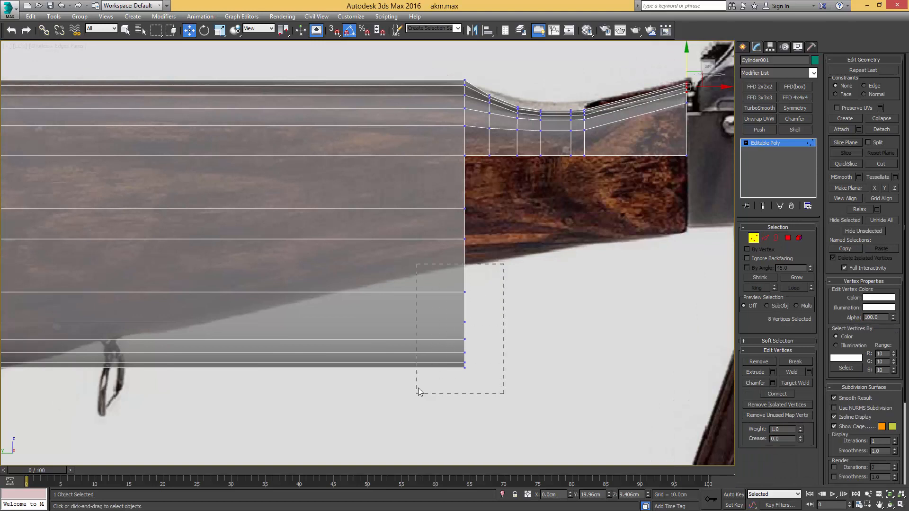
pyautogui.keyDown('ctrl'); pyautogui.moveTo(418, 392); pyautogui.dragTo(419, 392); pyautogui.keyUp('ctrl')
pyautogui.keyDown('ctrl'); pyautogui.moveTo(481, 199); pyautogui.dragTo(457, 246); pyautogui.keyUp('ctrl')
pyautogui.moveTo(467, 281); pyautogui.dragTo(488, 160)
pyautogui.keyDown('alt'); pyautogui.moveTo(447, 209); pyautogui.dragTo(446, 208); pyautogui.keyUp('alt')
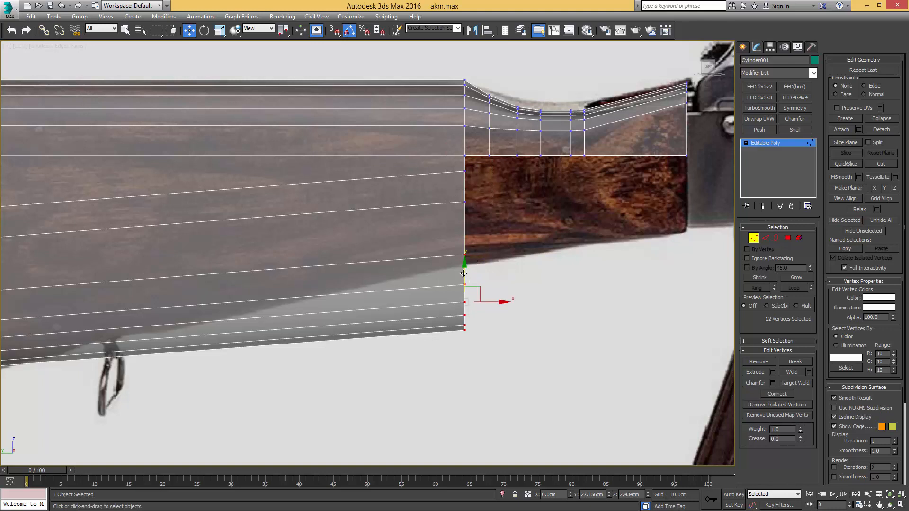
pyautogui.moveTo(463, 273); pyautogui.dragTo(464, 235)
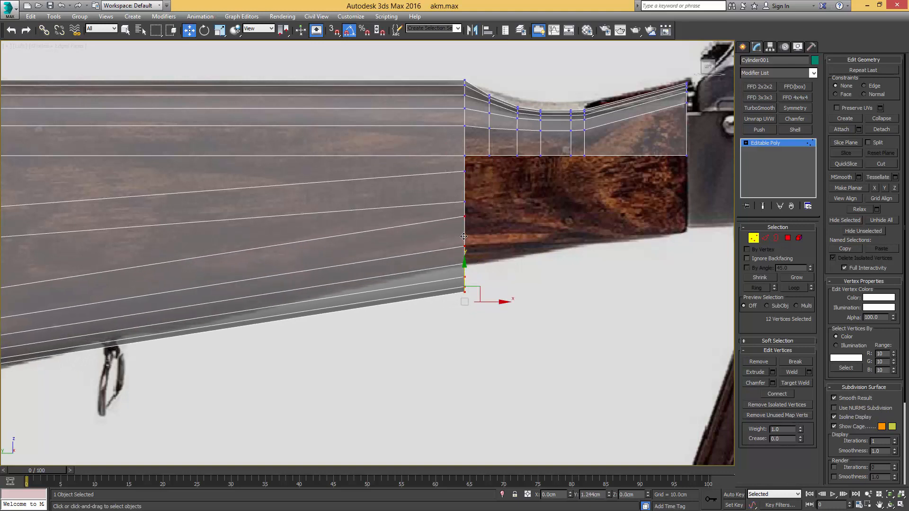
pyautogui.click(466, 204)
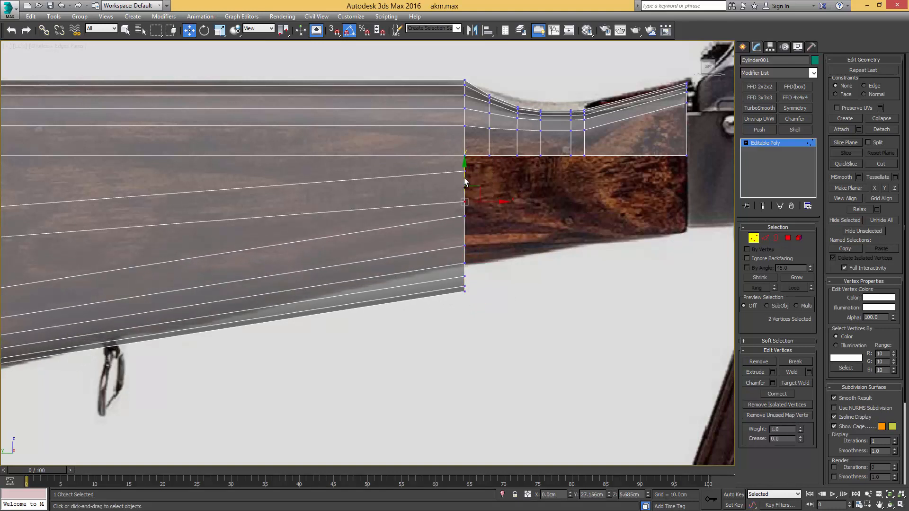
pyautogui.moveTo(462, 173); pyautogui.dragTo(468, 161)
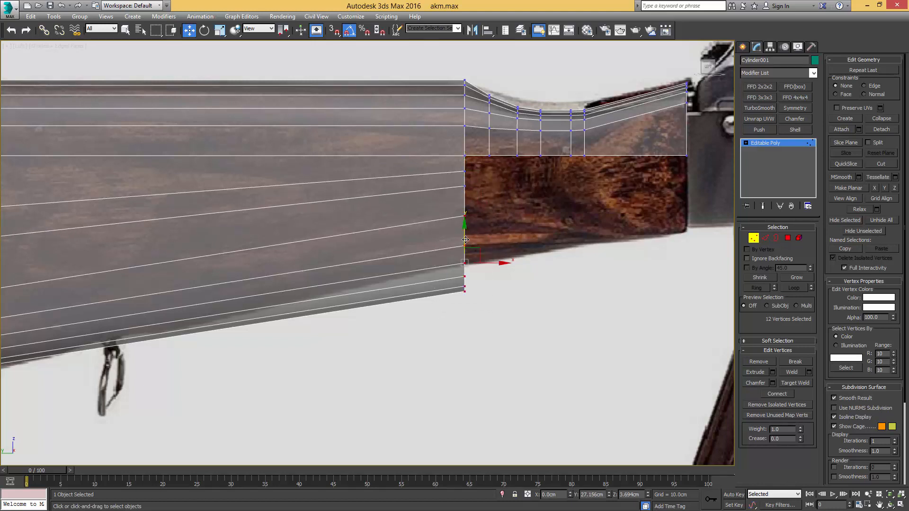
pyautogui.moveTo(466, 239); pyautogui.dragTo(465, 223)
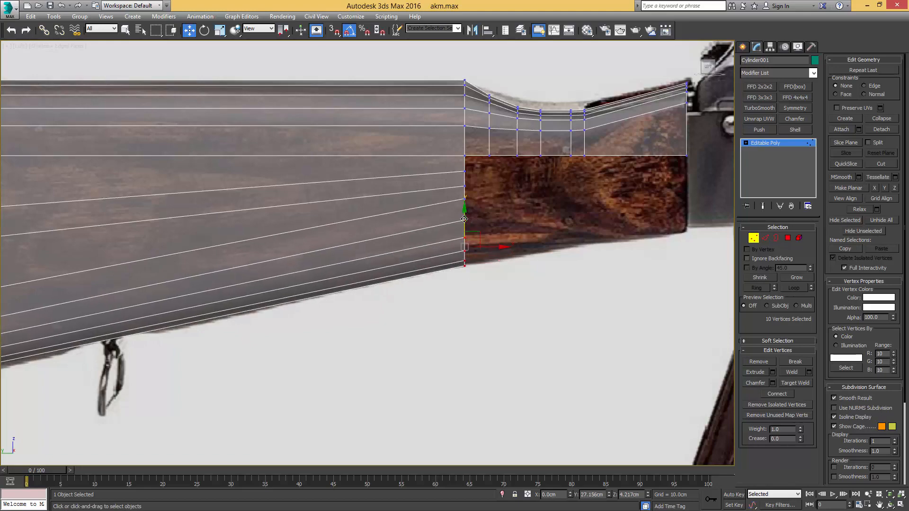
# Move the open front side edge just below the wrist strip inward along X by about 0.11 cm
pyautogui.scroll(-3, 458, 232)
pyautogui.moveTo(430, 231)
pyautogui.keyDown('alt'); pyautogui.mouseDown(button='middle')
pyautogui.moveTo(365, 243)
pyautogui.moveTo(419, 211)
pyautogui.moveTo(459, 262)
pyautogui.mouseUp(button='middle'); pyautogui.keyUp('alt')
pyautogui.scroll(5, 425, 211)
pyautogui.press('2')
pyautogui.scroll(-2, 450, 251)
pyautogui.click(447, 261)
pyautogui.moveTo(467, 260); pyautogui.dragTo(469, 259)
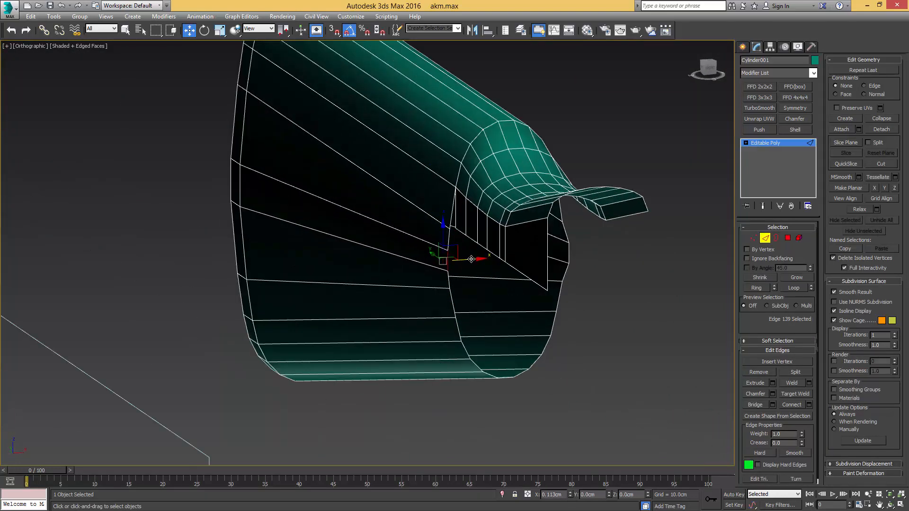
pyautogui.moveTo(472, 259)
pyautogui.keyDown('alt'); pyautogui.mouseDown(button='middle')
pyautogui.moveTo(544, 248)
pyautogui.moveTo(626, 259)
pyautogui.moveTo(532, 247)
pyautogui.moveTo(457, 265)
pyautogui.mouseUp(button='middle'); pyautogui.keyUp('alt')
pyautogui.scroll(-3, 457, 265)
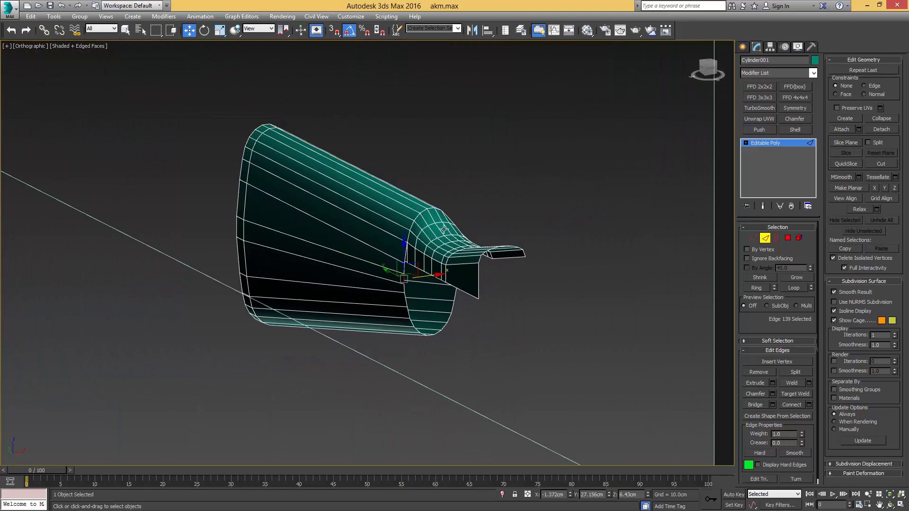
# Select the crosswise middle edges along the stock's top and underside and connect them to form a lengthwise centre line
pyautogui.press('4')
pyautogui.press('q')
pyautogui.click(438, 220)
pyautogui.moveTo(438, 225)
pyautogui.keyDown('alt'); pyautogui.mouseDown(button='middle')
pyautogui.moveTo(419, 211)
pyautogui.moveTo(431, 209)
pyautogui.mouseUp(button='middle'); pyautogui.keyUp('alt')
pyautogui.scroll(3, 433, 207)
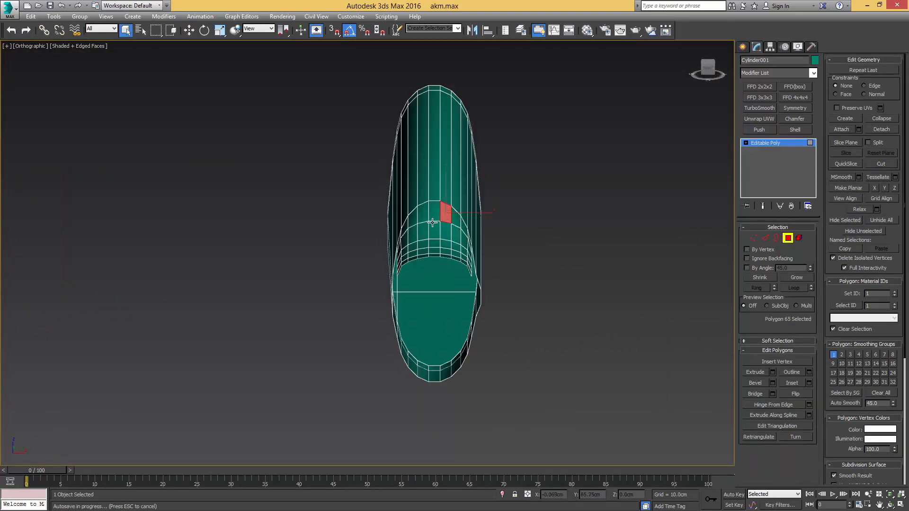
pyautogui.press('2')
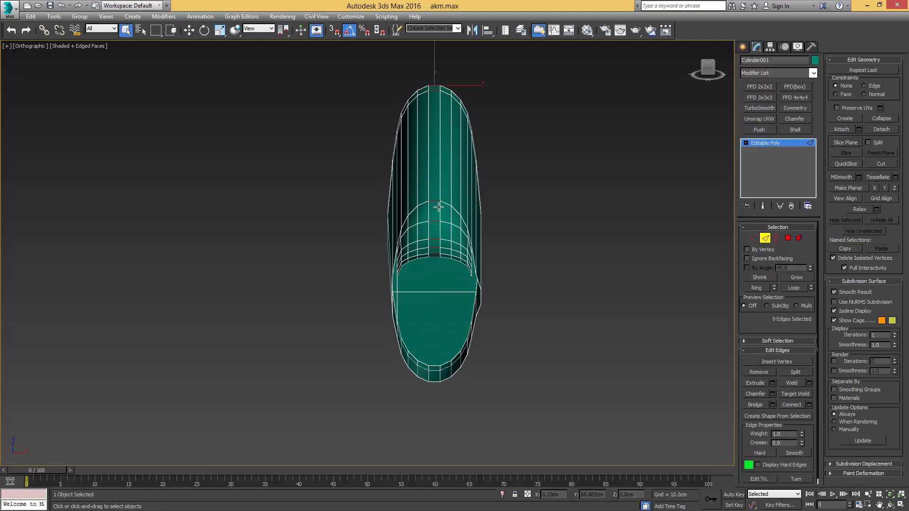
pyautogui.click(434, 372)
pyautogui.hotkey('ctrl', 'shift', 'e')
# In the Top view, select all polygons on the positive X side of the centre line and delete that half
pyautogui.press('4')
pyautogui.click(437, 230)
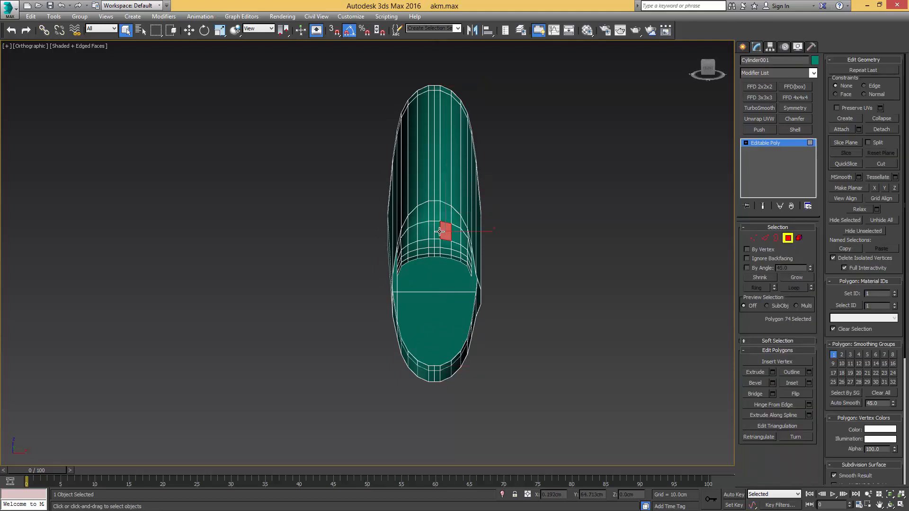
pyautogui.press('t')
pyautogui.scroll(-5, 473, 199)
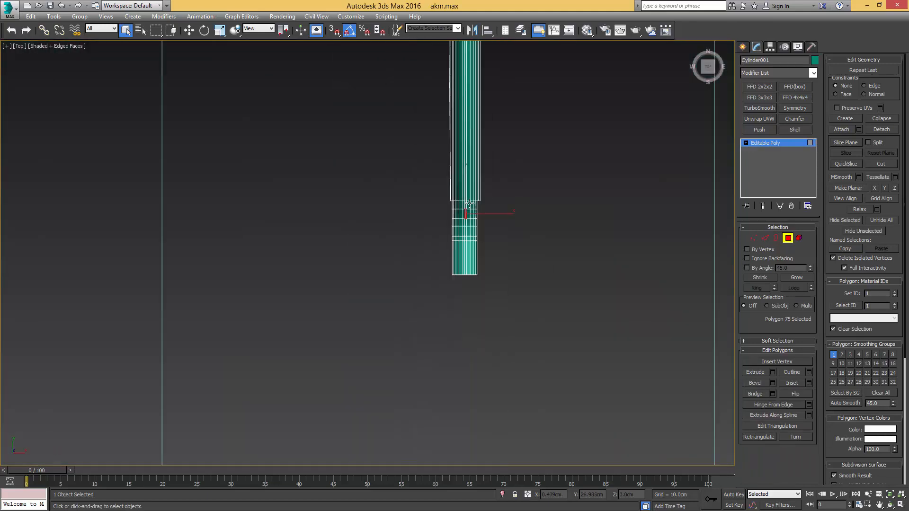
pyautogui.scroll(2, 468, 168)
pyautogui.moveTo(465, 188); pyautogui.dragTo(429, 273, button='middle')
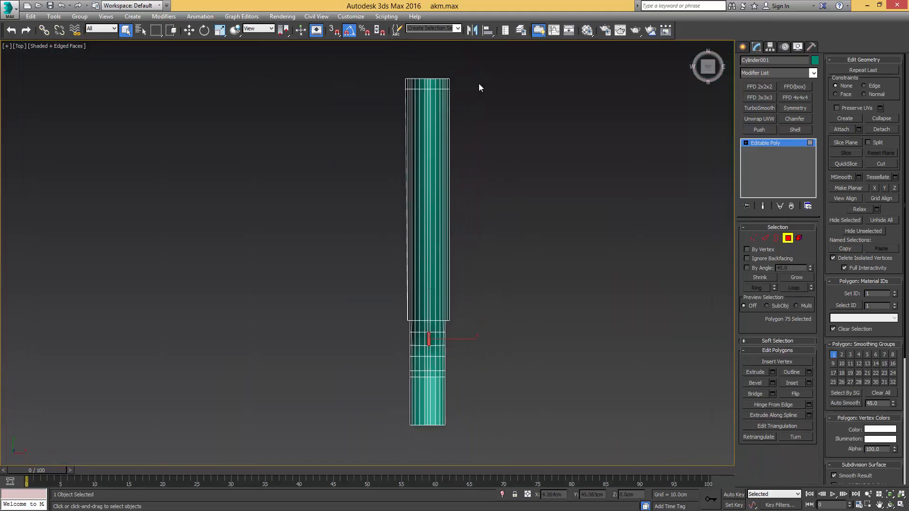
pyautogui.moveTo(423, 368); pyautogui.dragTo(429, 443)
pyautogui.click(459, 339)
# Leave sub-object editing and apply a Symmetry modifier to the remaining half, mirrored along X
pyautogui.keyDown('alt'); pyautogui.moveTo(458, 339); pyautogui.dragTo(446, 263, button='middle'); pyautogui.keyUp('alt')
pyautogui.scroll(5, 450, 270)
pyautogui.press('2')
pyautogui.click(485, 183)
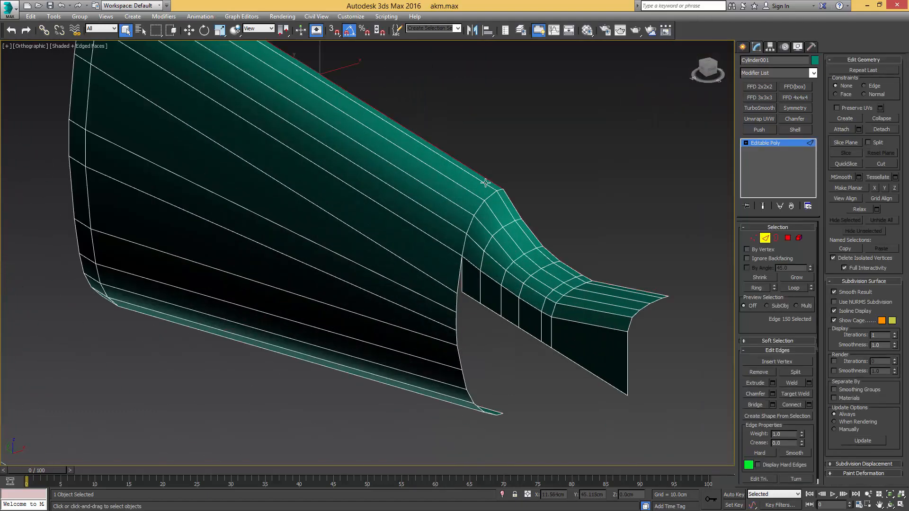
pyautogui.moveTo(485, 183); pyautogui.dragTo(477, 275, button='middle')
pyautogui.press('2')
pyautogui.press('w')
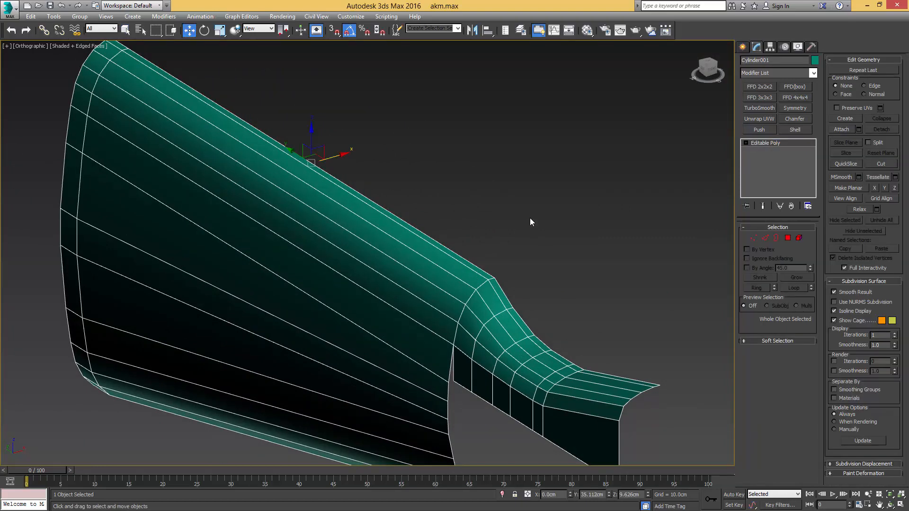
pyautogui.click(795, 109)
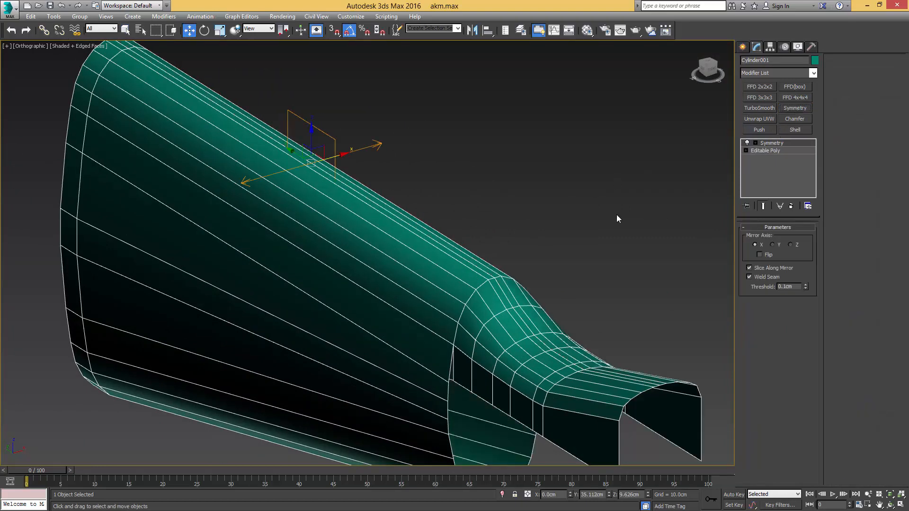
pyautogui.keyDown('alt'); pyautogui.moveTo(617, 219); pyautogui.dragTo(547, 190, button='middle'); pyautogui.keyUp('alt')
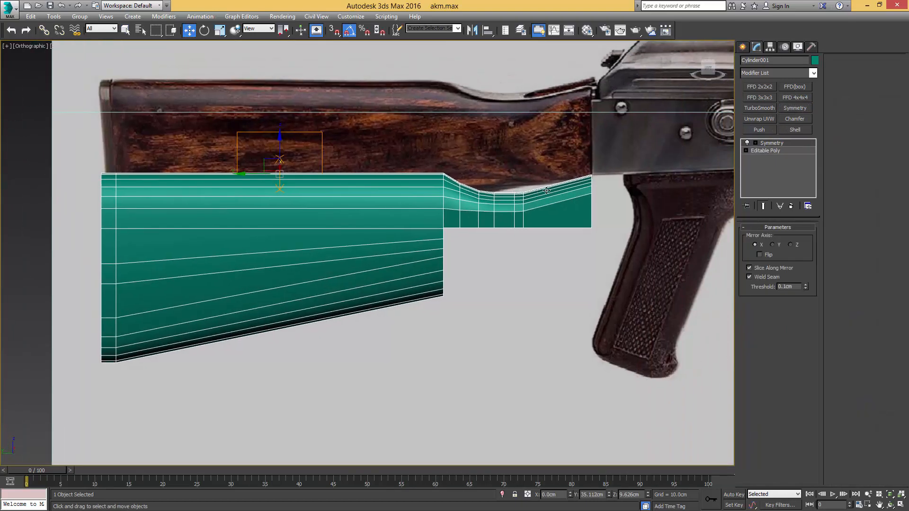
# In the Editable Poly's vertices, target-weld the wrist strip's first lower vertex to the corner vertex where it meets the butt section
pyautogui.press('l')
pyautogui.scroll(8, 402, 229)
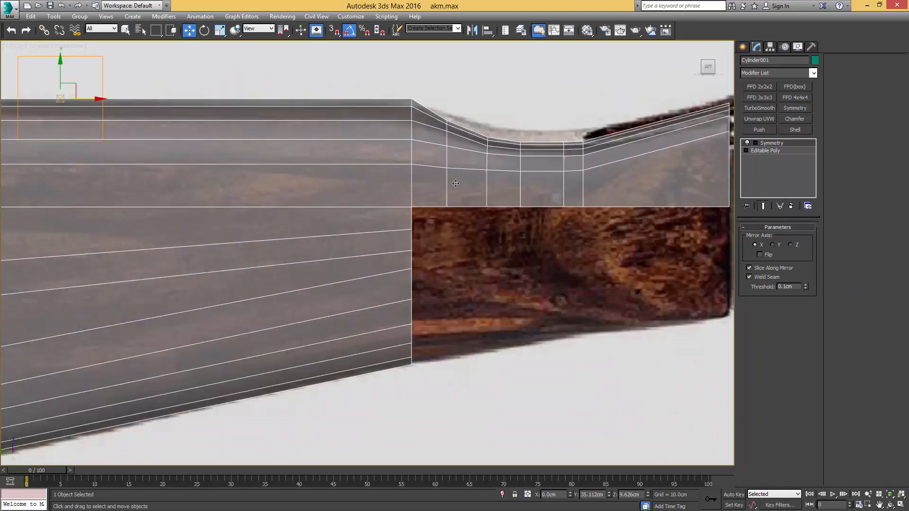
pyautogui.moveTo(563, 175); pyautogui.dragTo(518, 173, button='middle')
pyautogui.click(766, 152)
pyautogui.press('2')
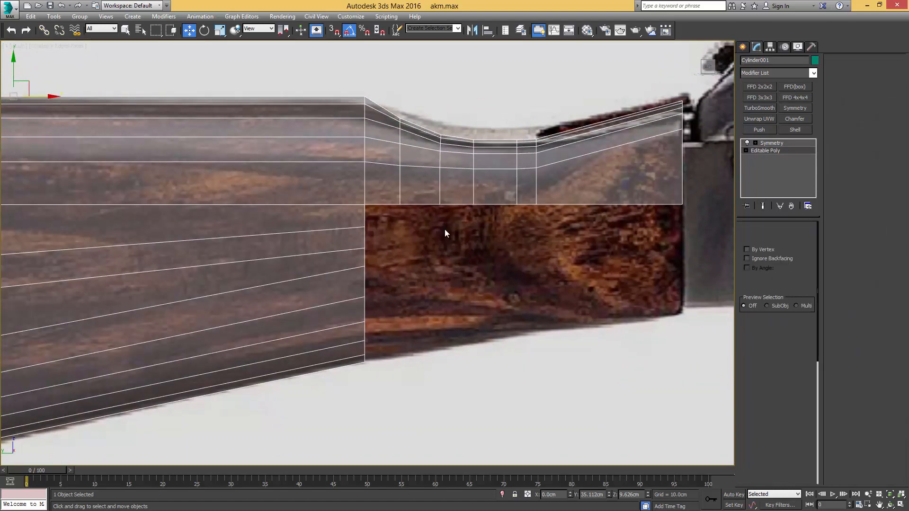
pyautogui.press('q')
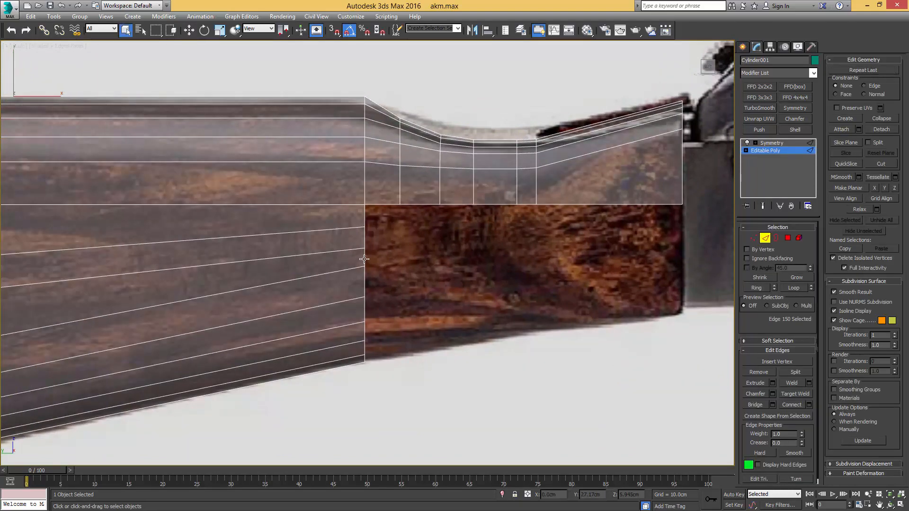
pyautogui.moveTo(418, 209); pyautogui.dragTo(412, 241, button='middle')
pyautogui.press('1')
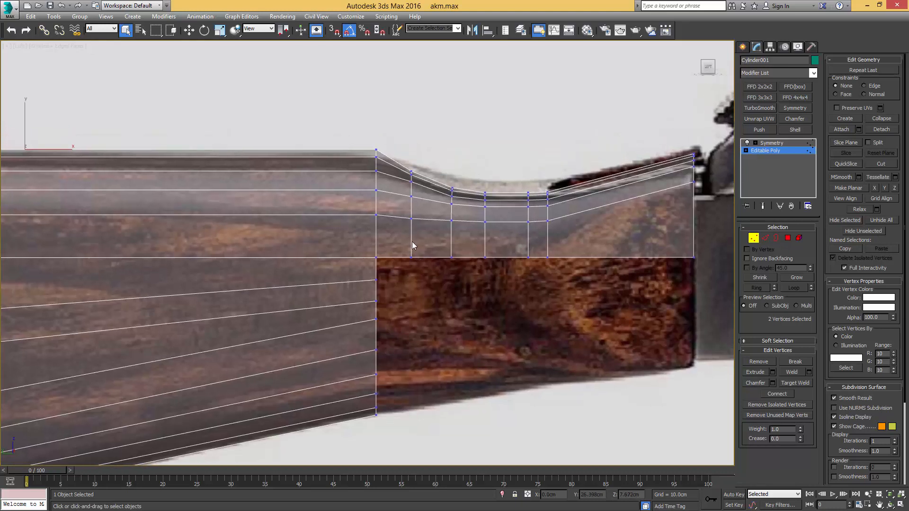
pyautogui.hotkey('ctrl', 'shift', 'w')
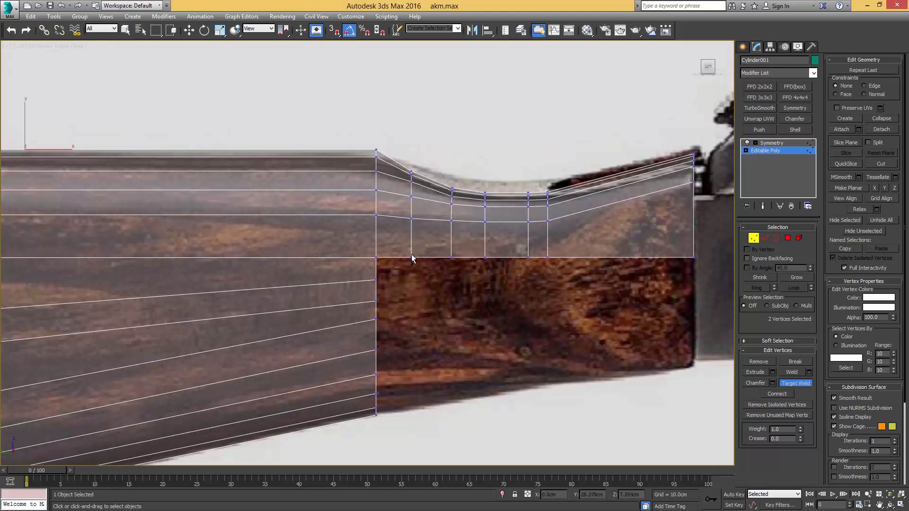
pyautogui.click(376, 258)
pyautogui.scroll(-4, 391, 219)
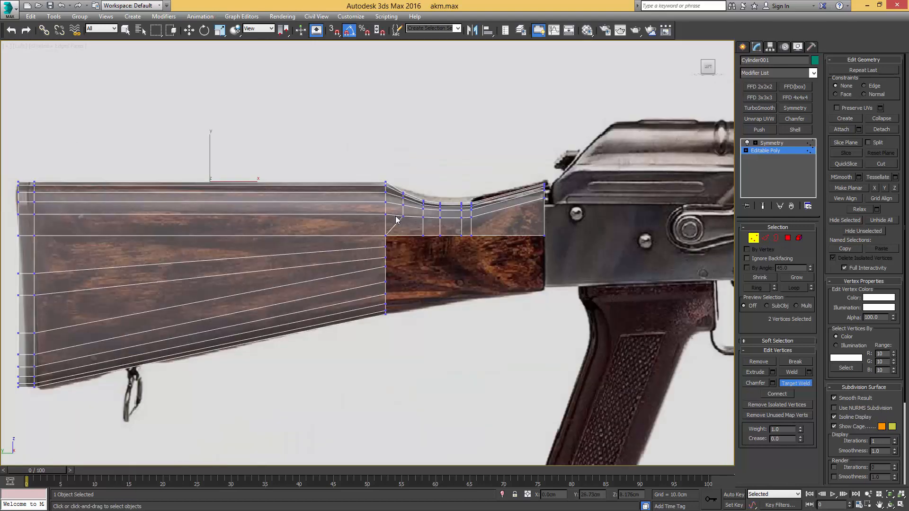
# Target-weld the strip's rear lower corner vertex to the butt's corner, and weld the next lower vertex along the strip to that corner
pyautogui.keyDown('alt'); pyautogui.moveTo(391, 219); pyautogui.dragTo(360, 238, button='middle'); pyautogui.keyUp('alt')
pyautogui.scroll(4, 360, 238)
pyautogui.rightClick(392, 218)
pyautogui.click(388, 221)
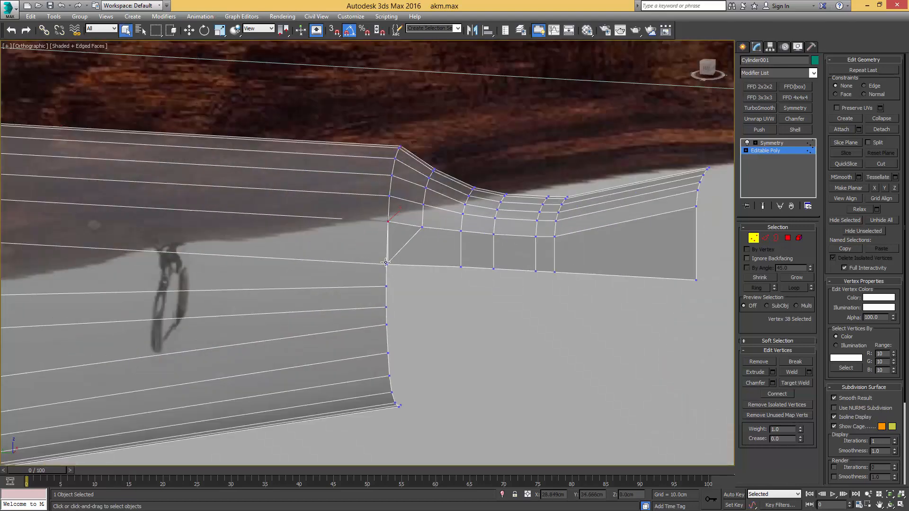
pyautogui.scroll(5, 386, 263)
pyautogui.hotkey('ctrl', 'shift', 'w')
pyautogui.click(387, 269)
pyautogui.press('l')
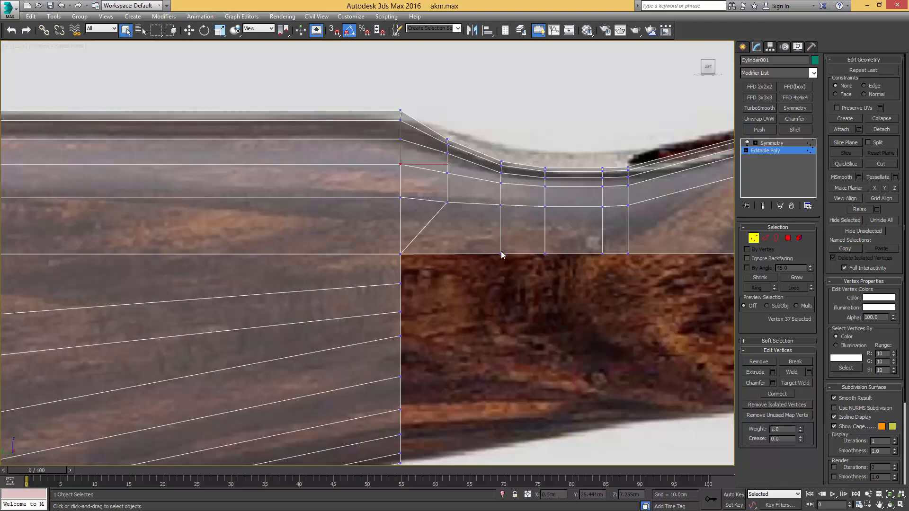
pyautogui.click(401, 254)
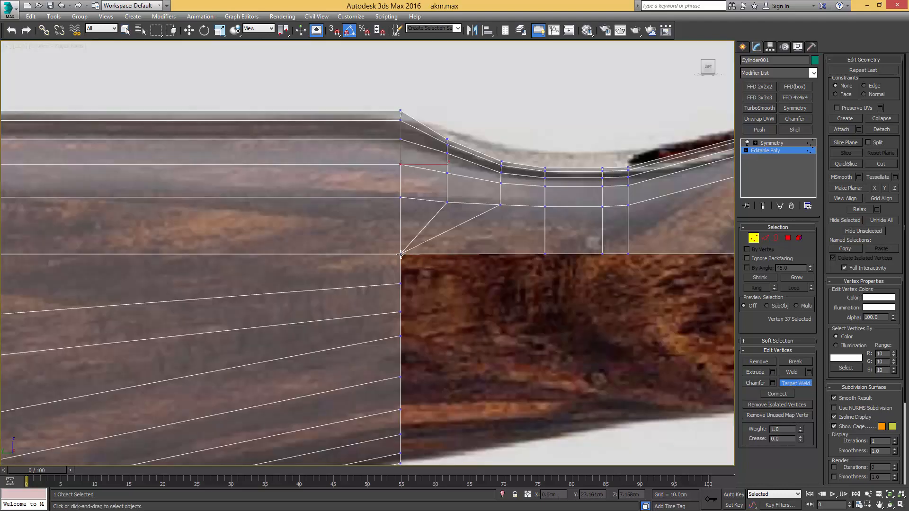
# Collapse the short lower edge at the middle of the wrist strip and target-weld the neighbouring front lower vertex to the collapsed point
pyautogui.scroll(-2, 448, 244)
pyautogui.moveTo(467, 225); pyautogui.dragTo(443, 249, button='middle')
pyautogui.scroll(2, 455, 250)
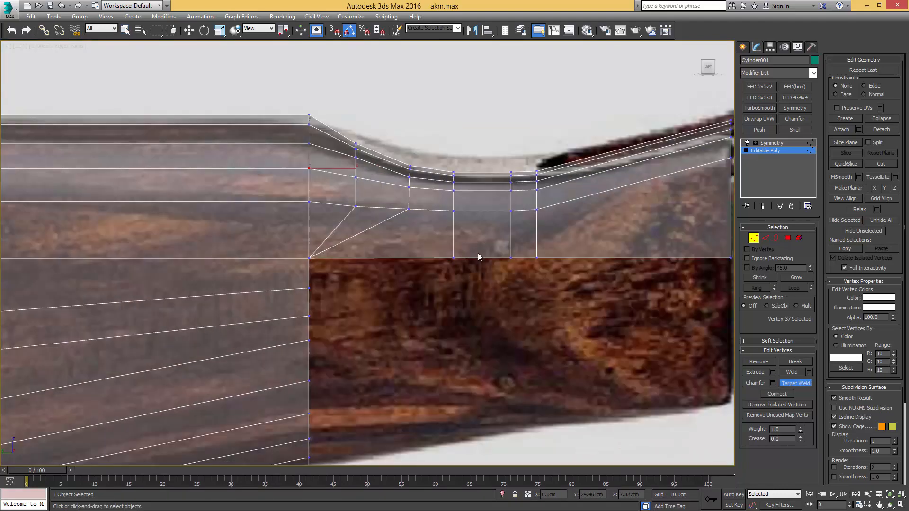
pyautogui.press('2')
pyautogui.click(482, 257)
pyautogui.hotkey('ctrl', 'alt', 'c')
pyautogui.press('1')
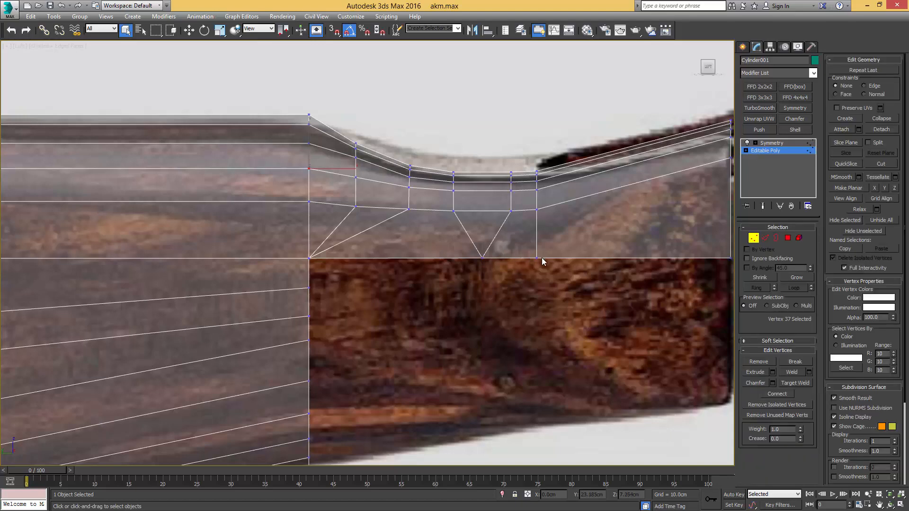
pyautogui.hotkey('ctrl', 'w')
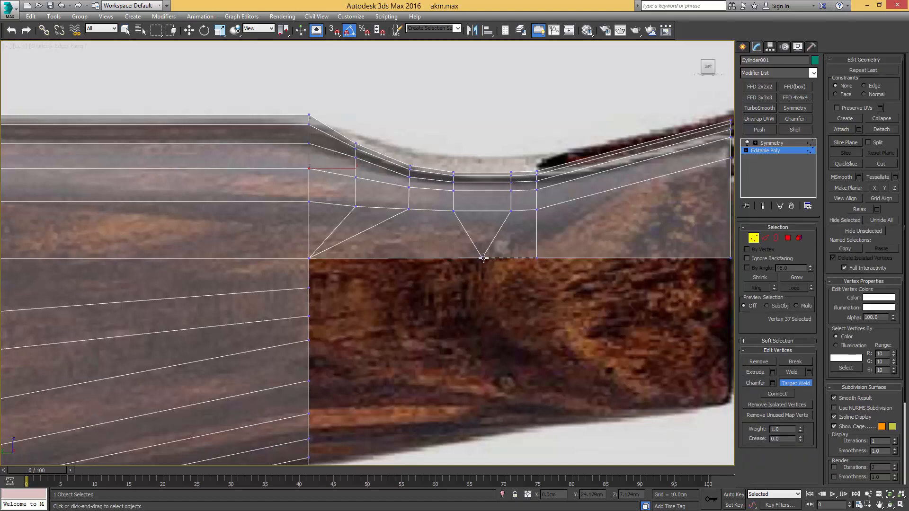
# Select the nine open edges at the butt section's lower front and extrude them forward to below the strip's collapsed vertex
pyautogui.scroll(-2, 487, 243)
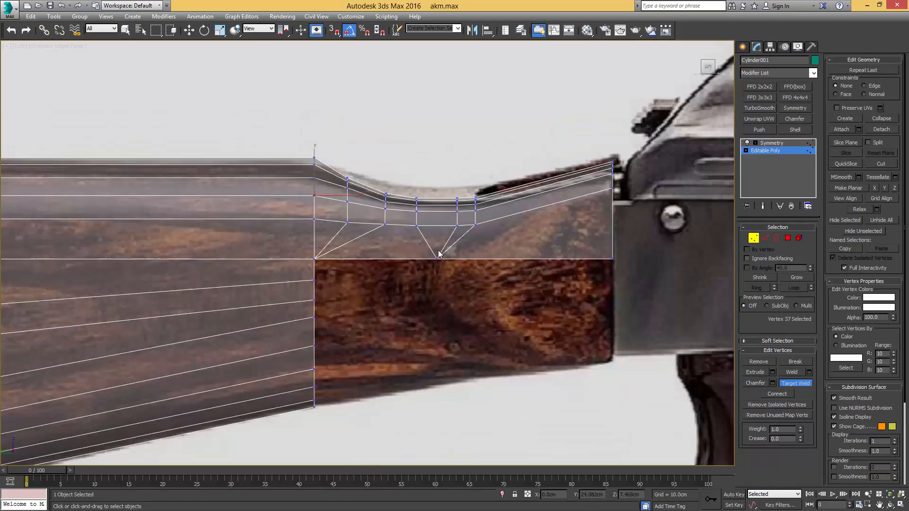
pyautogui.moveTo(438, 251); pyautogui.dragTo(483, 245, button='middle')
pyautogui.press('2')
pyautogui.moveTo(358, 267); pyautogui.dragTo(385, 240, button='middle')
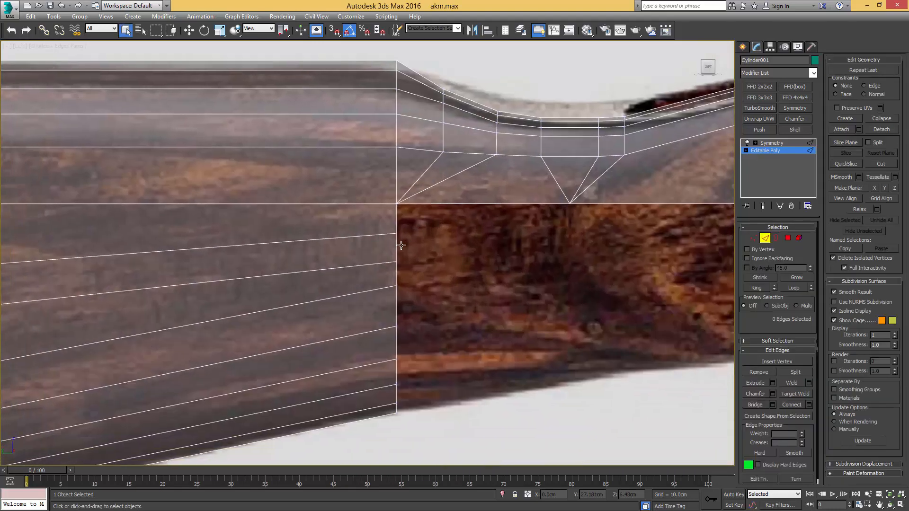
pyautogui.doubleClick(401, 242)
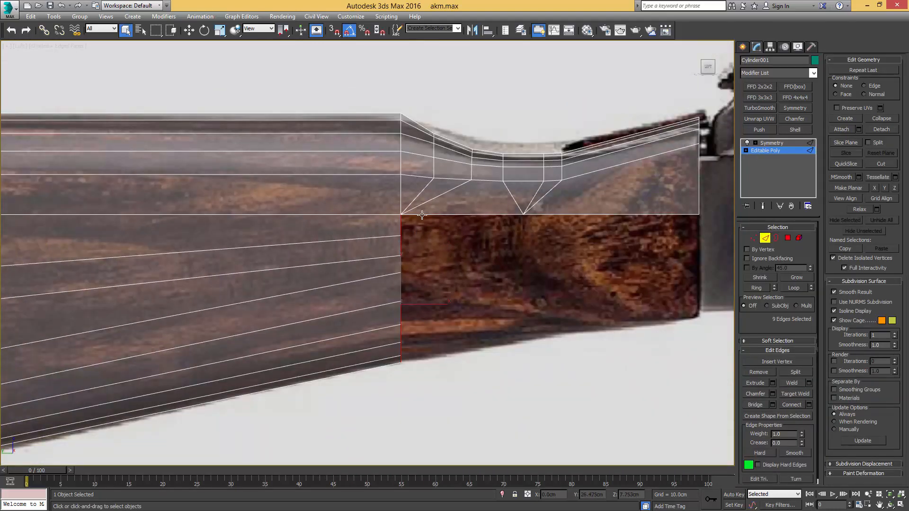
pyautogui.press('w')
pyautogui.keyDown('shift'); pyautogui.moveTo(424, 302); pyautogui.dragTo(541, 303); pyautogui.keyUp('shift')
# Align the ten extruded front vertices with the strip's collapsed lower vertex using vertex snapping and a locked selection, after reviewing the snap options
pyautogui.click(753, 237)
pyautogui.keyDown('alt'); pyautogui.moveTo(530, 237); pyautogui.dragTo(520, 218, button='middle'); pyautogui.keyUp('alt')
pyautogui.scroll(3, 520, 218)
pyautogui.press('space')
pyautogui.press('s')
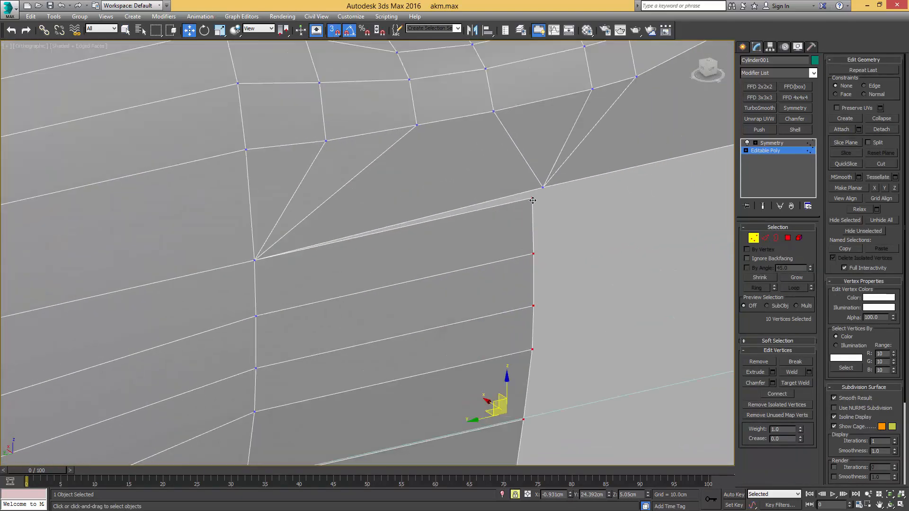
pyautogui.moveTo(533, 199); pyautogui.dragTo(544, 184)
pyautogui.hotkey('ctrl', 'z')
pyautogui.moveTo(526, 185); pyautogui.dragTo(502, 204, button='middle')
pyautogui.press('F5')
pyautogui.moveTo(524, 217); pyautogui.dragTo(541, 209)
pyautogui.hotkey('ctrl', 'z')
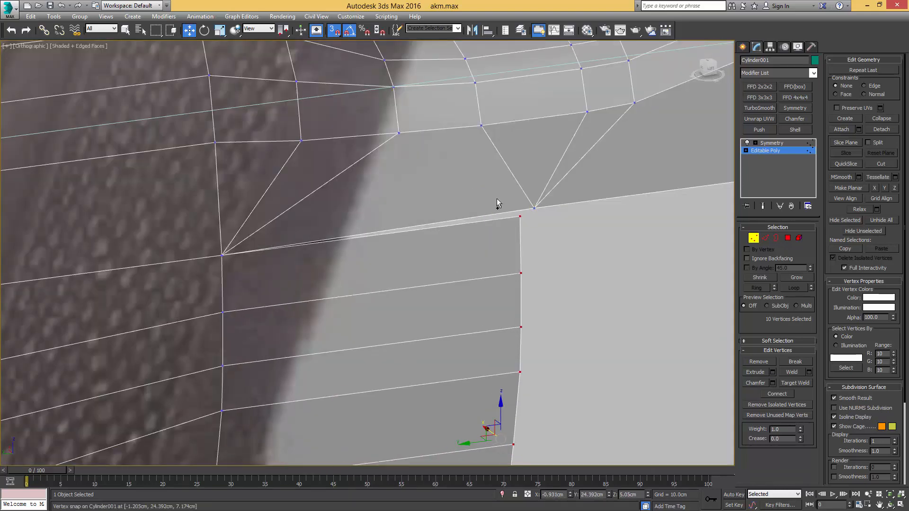
pyautogui.rightClick(334, 33)
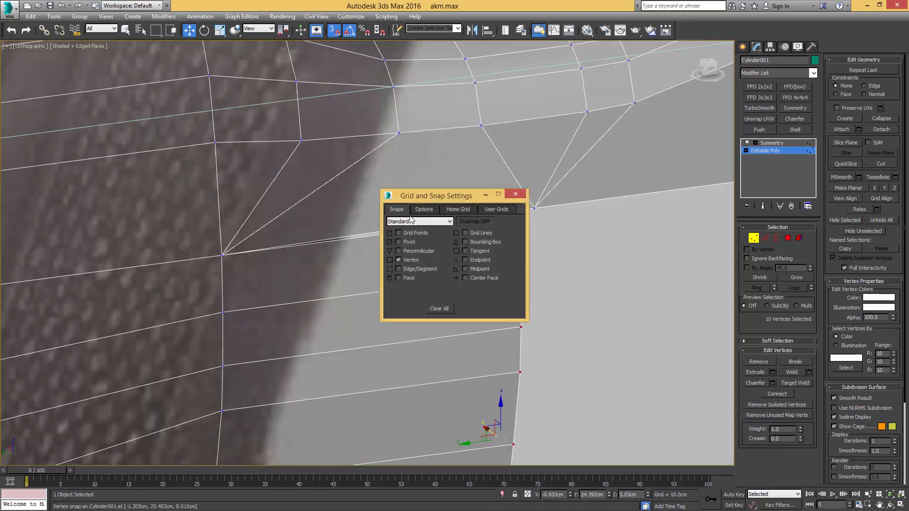
pyautogui.click(424, 209)
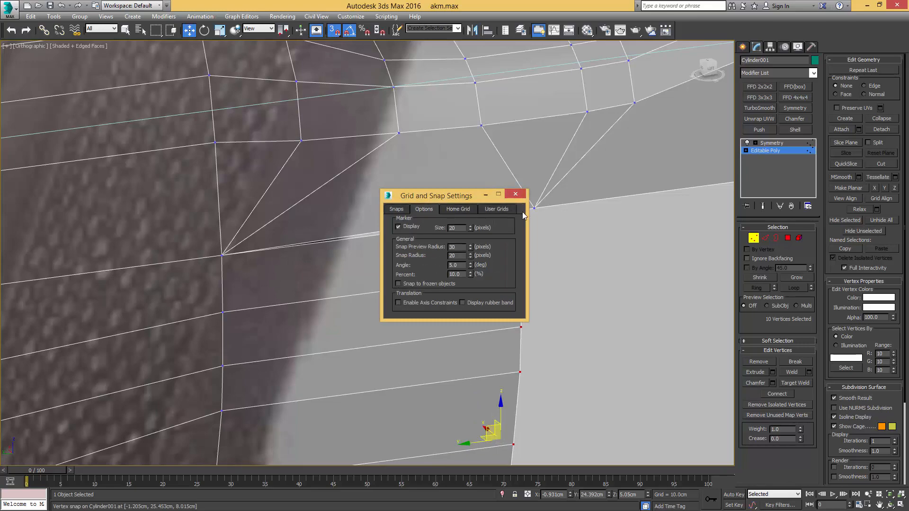
pyautogui.click(515, 194)
pyautogui.scroll(-6, 539, 209)
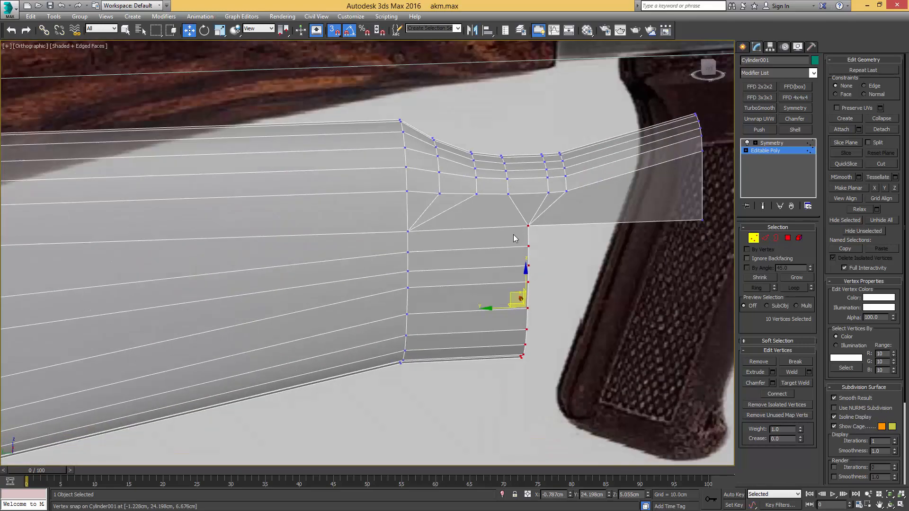
# Extrude the open front edges of the lower section forward to near the stock's front end at the receiver
pyautogui.hotkey('alt', 'x')
pyautogui.keyDown('alt'); pyautogui.moveTo(500, 209); pyautogui.dragTo(529, 225, button='middle'); pyautogui.keyUp('alt')
pyautogui.moveTo(529, 226); pyautogui.dragTo(350, 229, button='middle')
pyautogui.press('2')
pyautogui.press('l')
pyautogui.scroll(-2, 462, 227)
pyautogui.keyDown('shift'); pyautogui.moveTo(337, 282); pyautogui.dragTo(519, 289); pyautogui.keyUp('shift')
# Convert the extruded edges to a vertex selection and snap it so its upper corner meets the wrist strip's front lower corner
pyautogui.keyDown('ctrl'); pyautogui.click(753, 238); pyautogui.keyUp('ctrl')
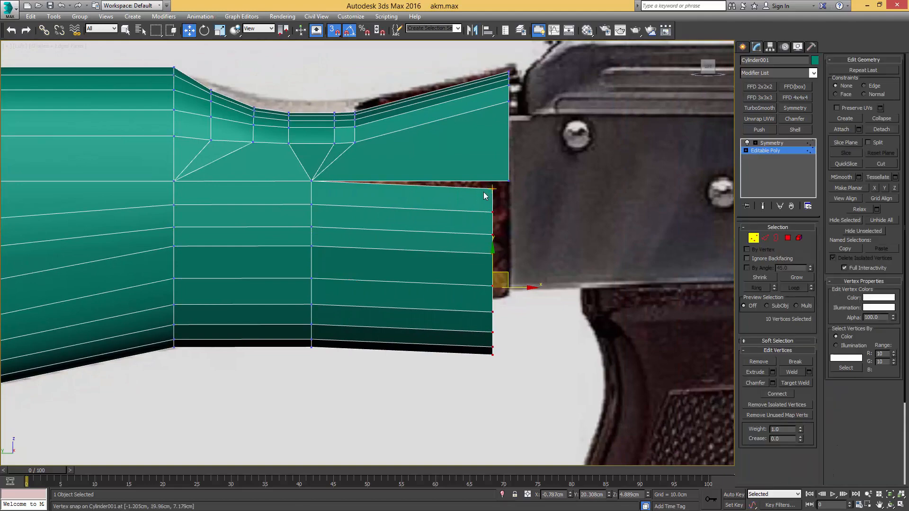
pyautogui.scroll(4, 478, 223)
pyautogui.press('space')
pyautogui.moveTo(478, 216)
pyautogui.mouseDown()
pyautogui.moveTo(511, 199)
pyautogui.moveTo(484, 212)
pyautogui.mouseUp()
pyautogui.scroll(-3, 484, 215)
pyautogui.keyDown('alt'); pyautogui.moveTo(484, 212); pyautogui.dragTo(429, 220, button='middle'); pyautogui.keyUp('alt')
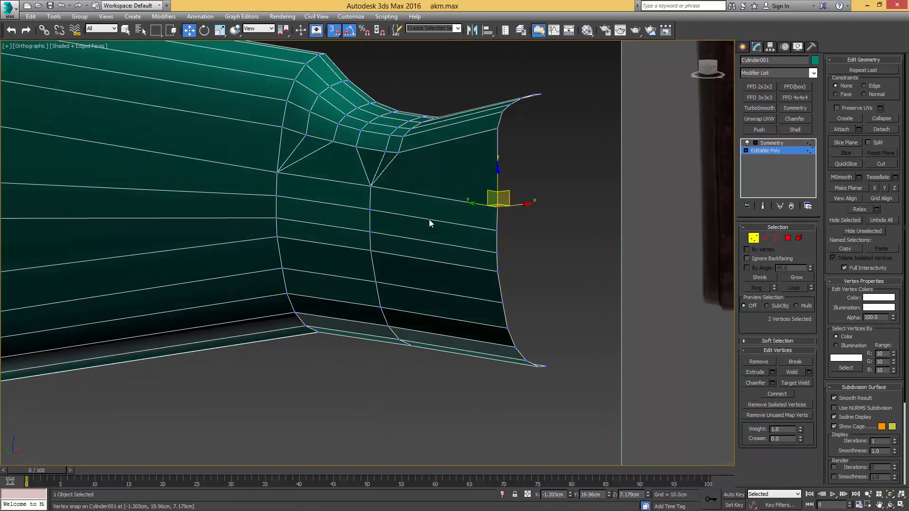
# Select the second vertical edge below the strip's collapsed vertex on the middle edge loop and collapse it
pyautogui.keyDown('alt'); pyautogui.moveTo(324, 217); pyautogui.dragTo(301, 216, button='middle'); pyautogui.keyUp('alt')
pyautogui.moveTo(301, 216); pyautogui.dragTo(421, 216, button='middle')
pyautogui.press('2')
pyautogui.press('q')
pyautogui.click(417, 229)
pyautogui.scroll(-2, 518, 231)
pyautogui.press('l')
pyautogui.scroll(-6, 486, 234)
pyautogui.hotkey('alt', 'x')
pyautogui.scroll(-6, 421, 216)
pyautogui.scroll(3, 427, 218)
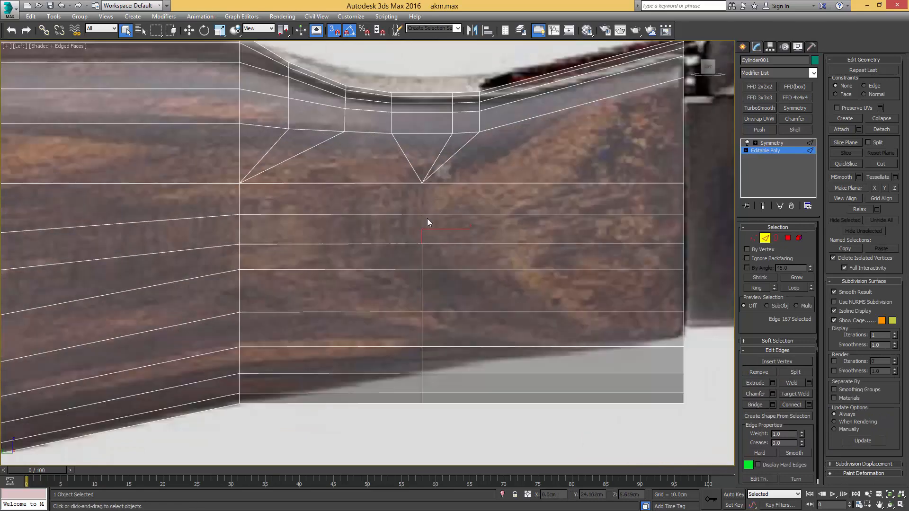
pyautogui.hotkey('ctrl', 'alt', 'c')
# Collapse the matching vertical edges at the butt joint and at the stock's front end
pyautogui.moveTo(234, 238); pyautogui.dragTo(299, 234, button='middle')
pyautogui.click(304, 226)
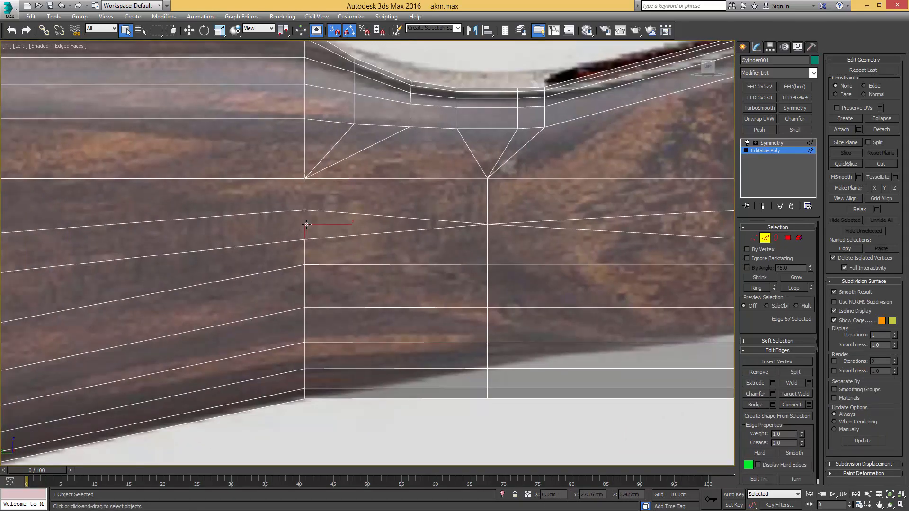
pyautogui.hotkey('ctrl', 'alt', 'c')
pyautogui.scroll(-4, 430, 220)
pyautogui.scroll(2, 559, 212)
pyautogui.moveTo(558, 211); pyautogui.dragTo(463, 216, button='middle')
pyautogui.click(506, 229)
pyautogui.hotkey('ctrl', 'alt', 'c')
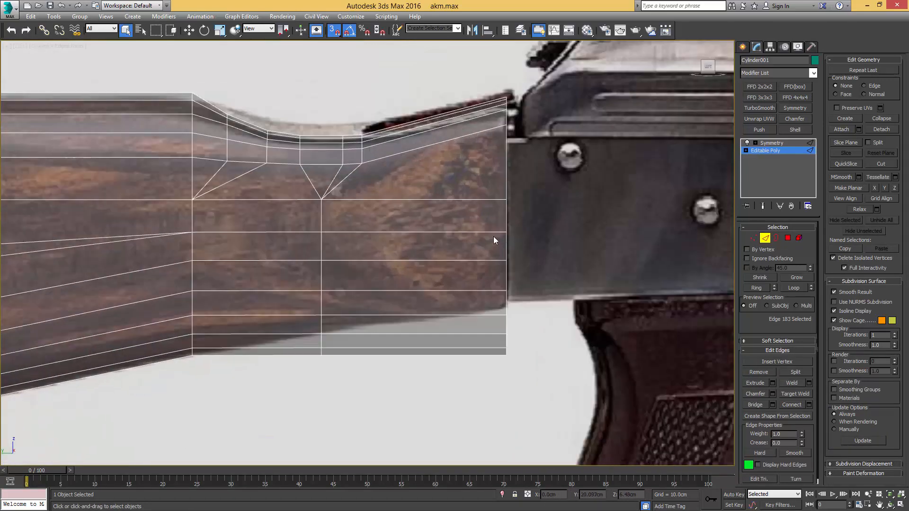
# Select the lower vertices of the middle loop and the front end, and apply an FFD 3x3x3 modifier to them
pyautogui.moveTo(420, 254); pyautogui.dragTo(455, 231, button='middle')
pyautogui.press('1')
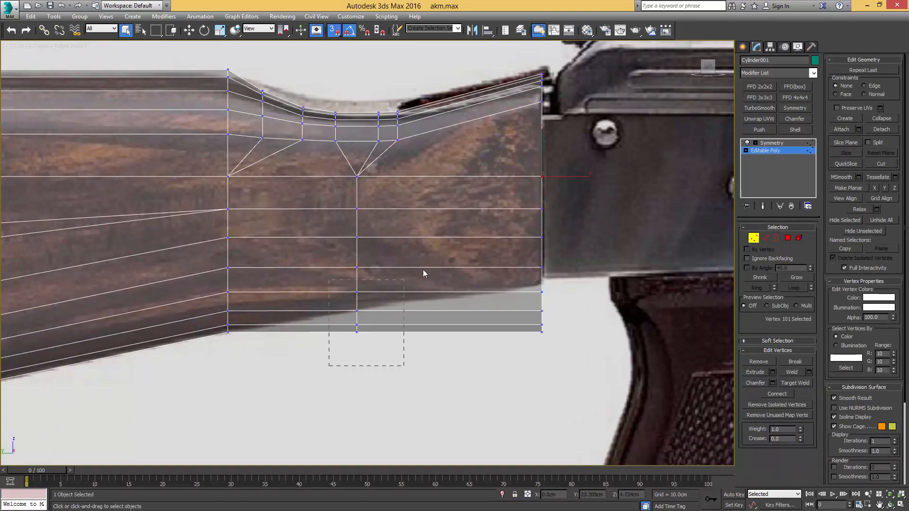
pyautogui.moveTo(554, 217); pyautogui.dragTo(555, 197)
pyautogui.click(760, 97)
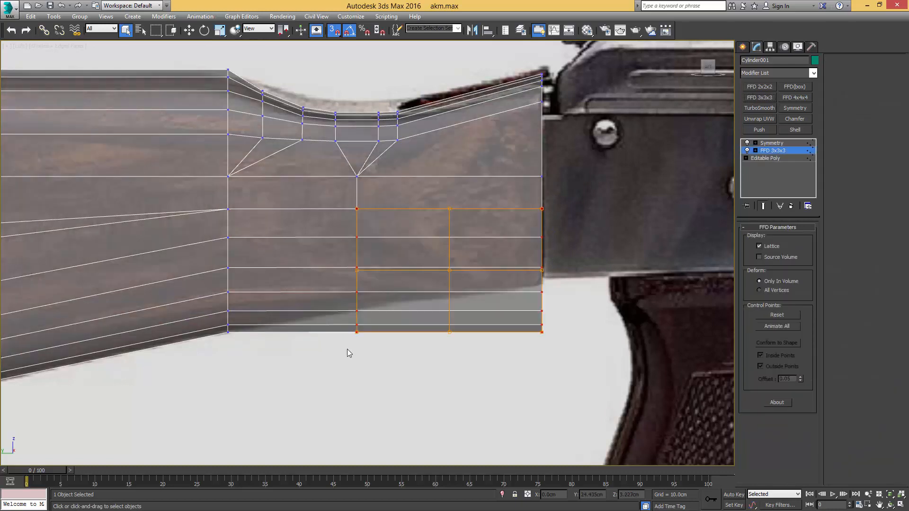
# Raise the lattice's lower, front and rear middle control points so the stock's underside follows the reference up to the receiver
pyautogui.moveTo(385, 313); pyautogui.dragTo(386, 313)
pyautogui.moveTo(422, 351); pyautogui.dragTo(422, 352)
pyautogui.press('w')
pyautogui.press('s')
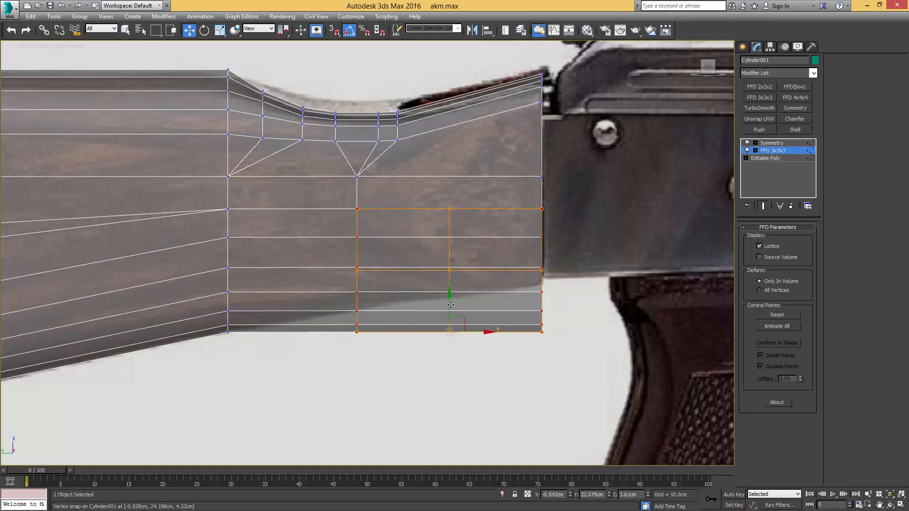
pyautogui.moveTo(450, 303); pyautogui.dragTo(441, 280)
pyautogui.moveTo(494, 245); pyautogui.dragTo(496, 215)
pyautogui.click(541, 309)
pyautogui.moveTo(542, 287); pyautogui.dragTo(542, 267)
pyautogui.moveTo(374, 253); pyautogui.dragTo(424, 280, button='middle')
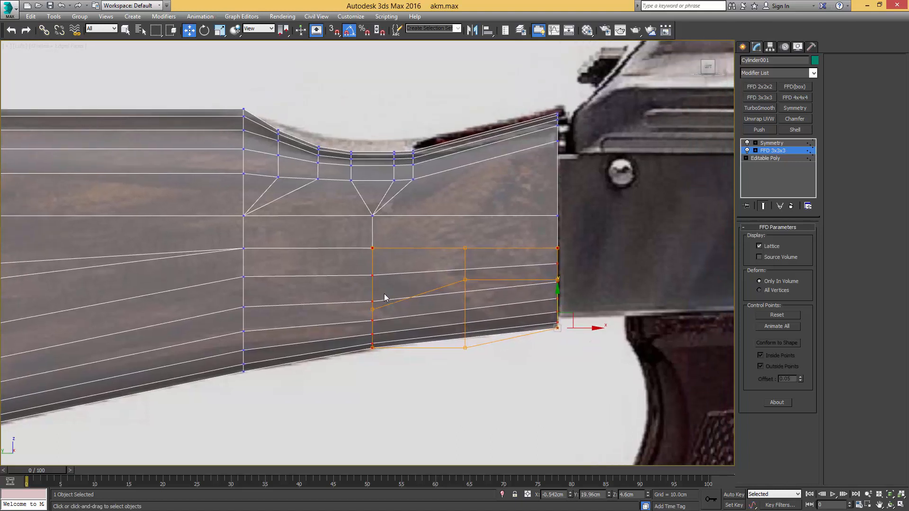
pyautogui.click(372, 309)
pyautogui.moveTo(372, 294); pyautogui.dragTo(374, 282)
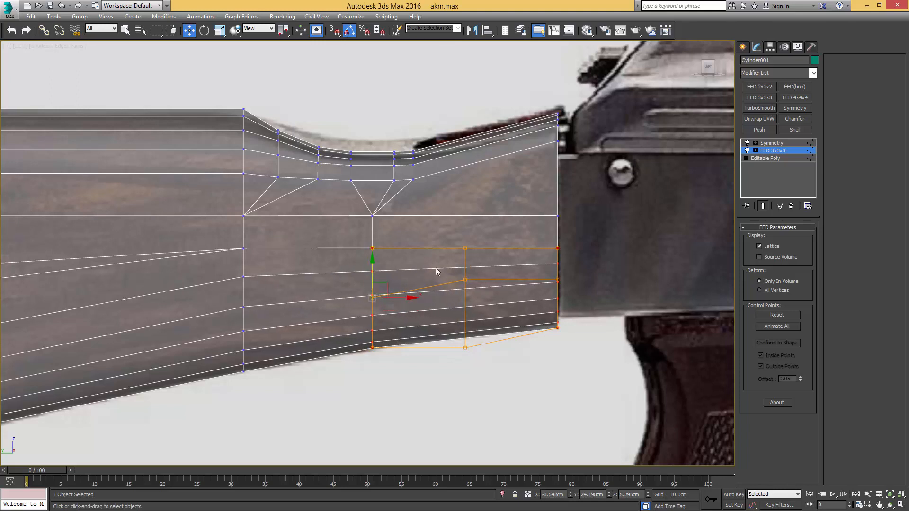
# Collapse the FFD 3x3x3 modifier into the Editable Poly beneath the Symmetry
pyautogui.moveTo(491, 243); pyautogui.dragTo(532, 220, button='middle')
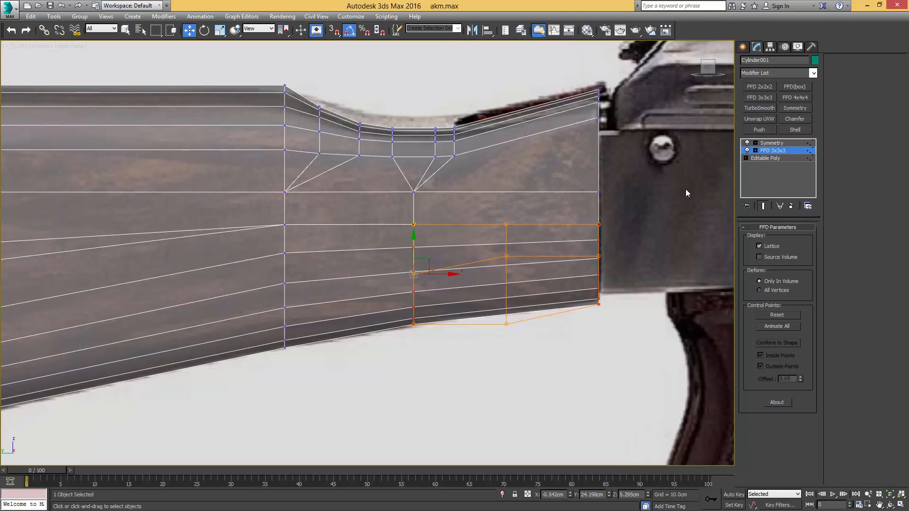
pyautogui.rightClick(778, 153)
pyautogui.click(796, 237)
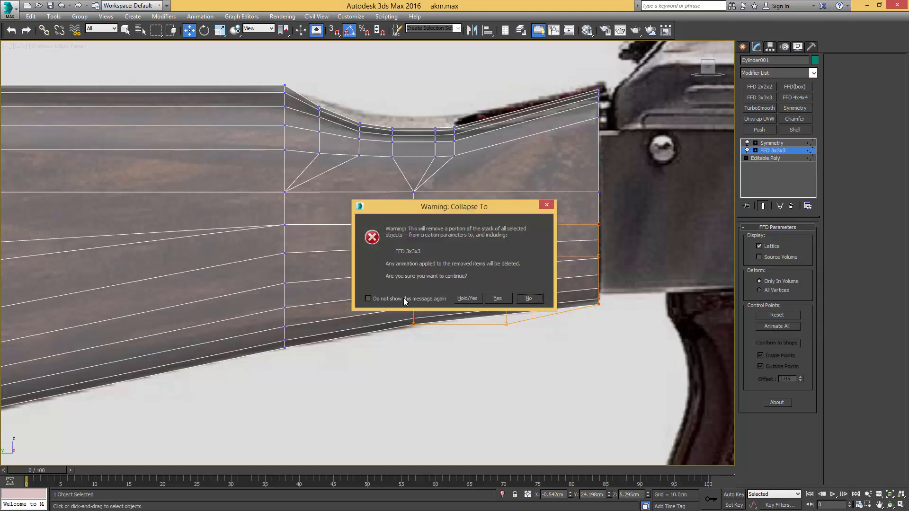
pyautogui.click(496, 299)
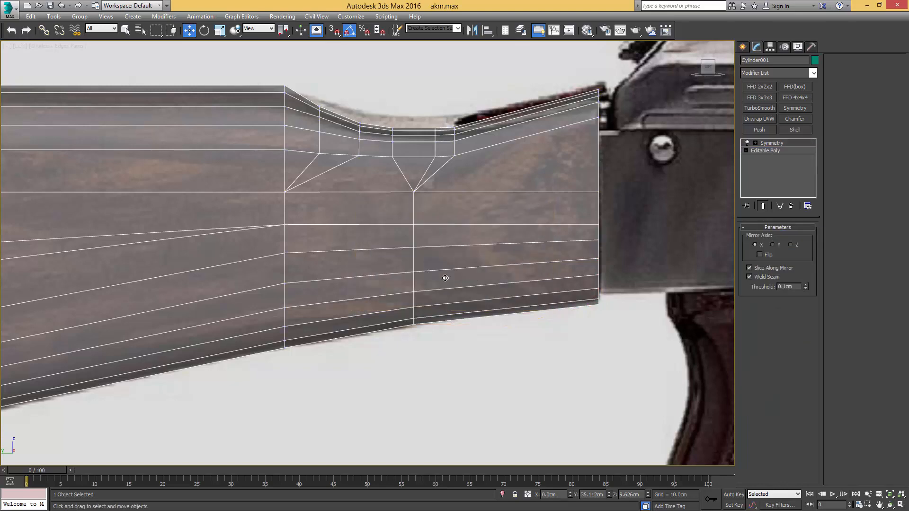
# Slide the front end's vertex on the strip's lower line up along its vertical edge with the Edge constraint
pyautogui.moveTo(416, 286); pyautogui.dragTo(457, 273, button='middle')
pyautogui.scroll(-2, 457, 274)
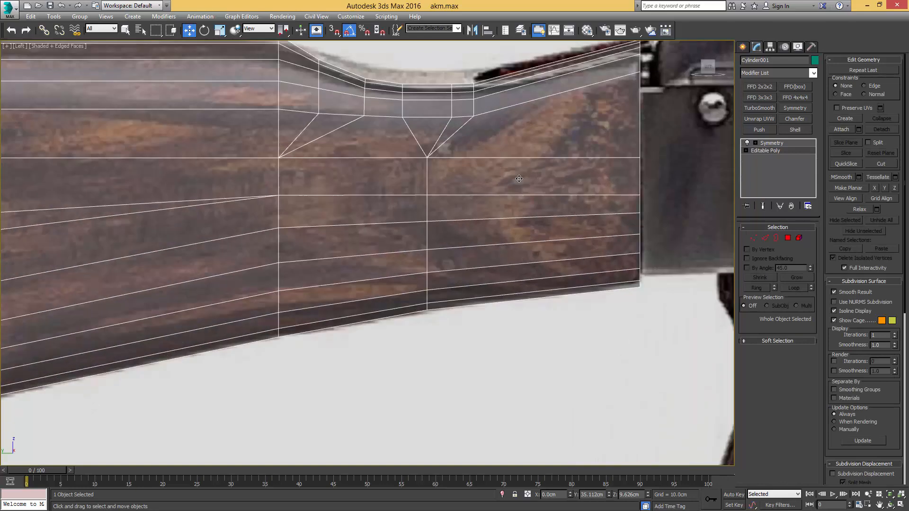
pyautogui.moveTo(634, 153); pyautogui.dragTo(593, 201, button='middle')
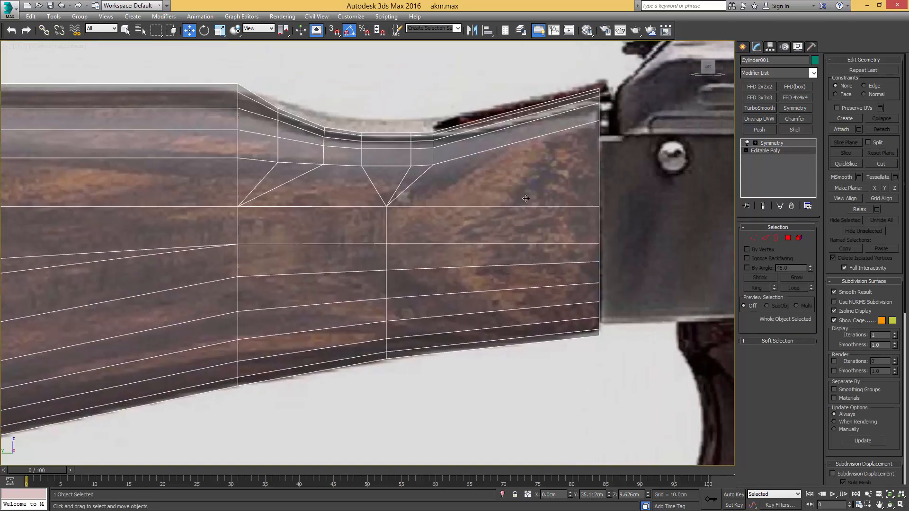
pyautogui.click(599, 207)
pyautogui.hotkey('shift', 'x')
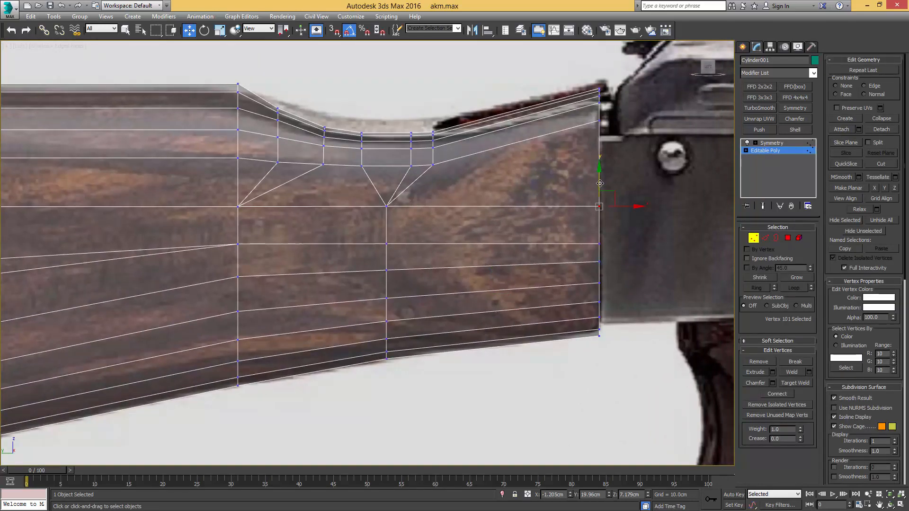
pyautogui.moveTo(600, 183); pyautogui.dragTo(605, 114)
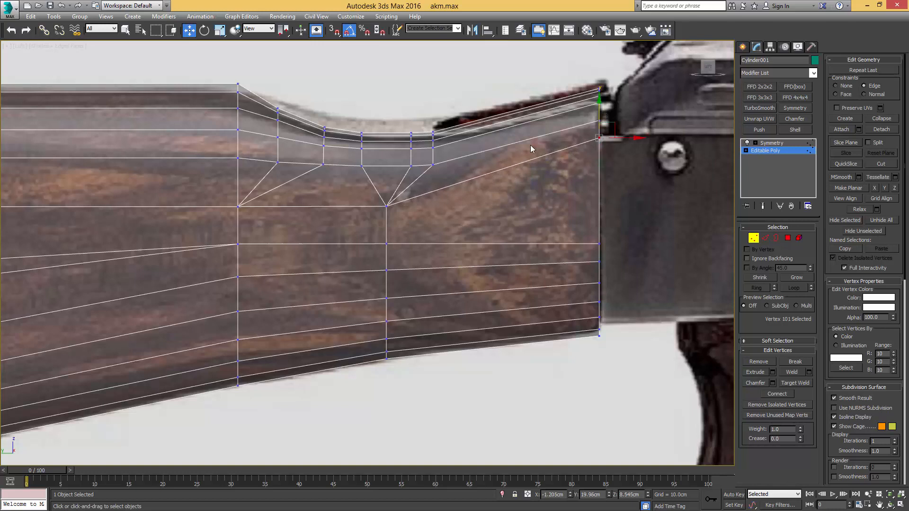
# Turn off the edge constraint and move the strip's collapsed lower vertex slightly up and forward
pyautogui.click(387, 205)
pyautogui.hotkey('shift', 'x')
pyautogui.moveTo(400, 180); pyautogui.dragTo(405, 167)
pyautogui.hotkey('ctrl', 'z')
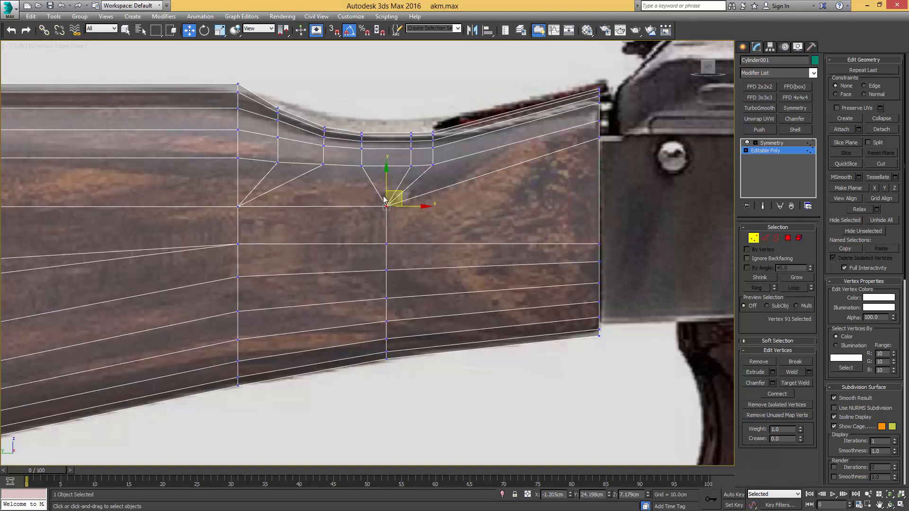
pyautogui.moveTo(398, 194); pyautogui.dragTo(400, 183)
# Merge the two upper vertices of the front end's lower section into one and move the merged vertex down
pyautogui.keyDown('alt'); pyautogui.moveTo(400, 183); pyautogui.dragTo(444, 223, button='middle'); pyautogui.keyUp('alt')
pyautogui.press('l')
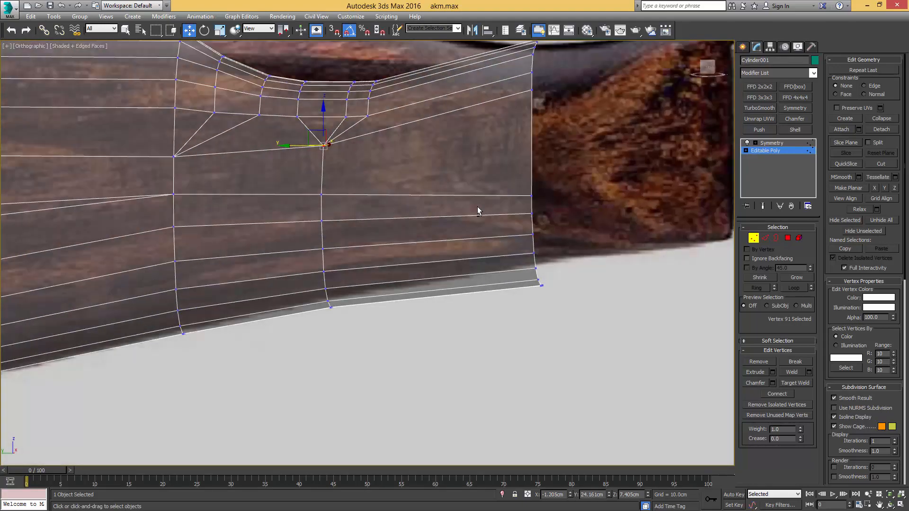
pyautogui.moveTo(576, 225); pyautogui.dragTo(577, 234)
pyautogui.press('2')
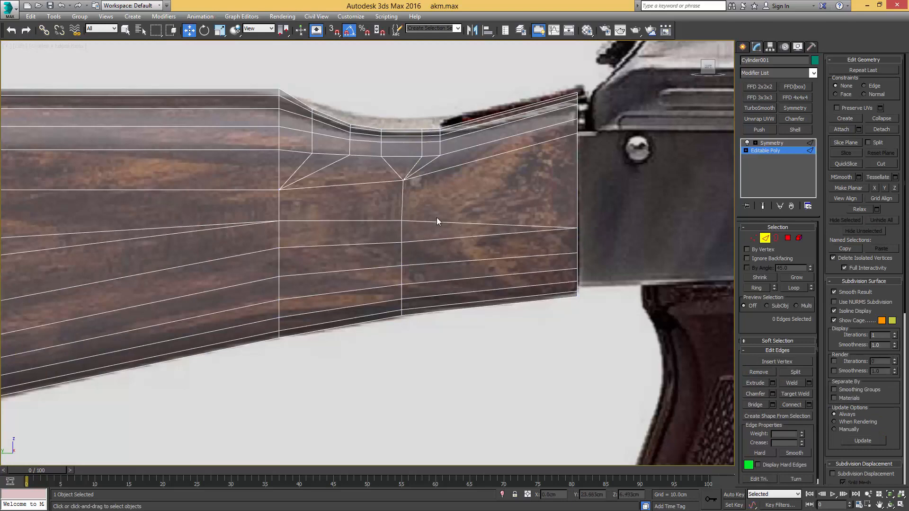
pyautogui.press('1')
pyautogui.click(577, 228)
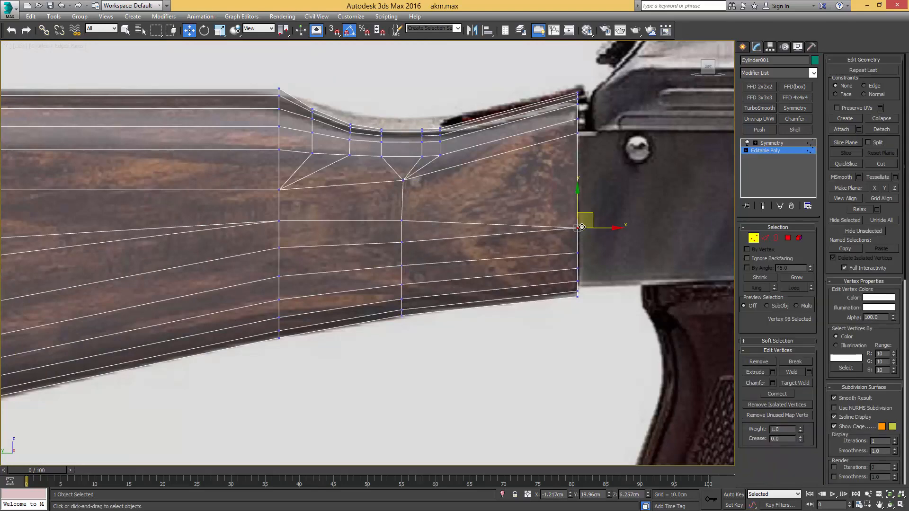
pyautogui.moveTo(577, 207); pyautogui.dragTo(578, 224)
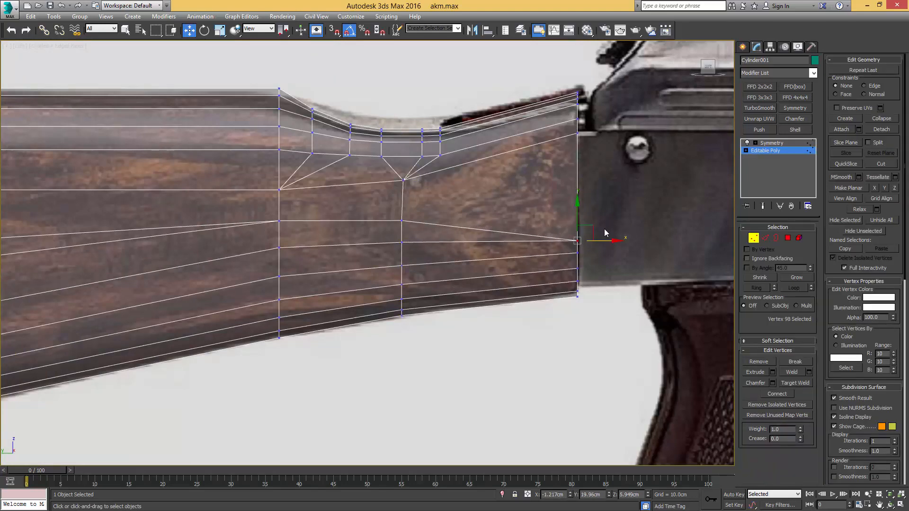
# Select the front-end vertices from the merged vertex down to just above the underside and apply an FFD 2x2x2 modifier
pyautogui.moveTo(564, 259); pyautogui.dragTo(561, 262)
pyautogui.keyDown('ctrl'); pyautogui.click(577, 269); pyautogui.keyUp('ctrl')
pyautogui.keyDown('ctrl'); pyautogui.click(572, 283); pyautogui.keyUp('ctrl')
pyautogui.click(761, 87)
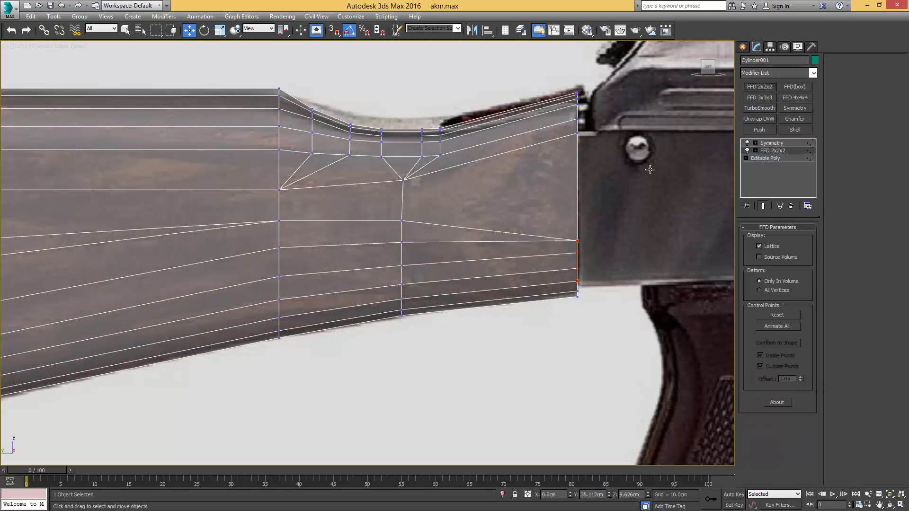
# Pull the lattice's lower inner control point down to round the front end's lower corner, and collapse the FFD into the Editable Poly
pyautogui.moveTo(578, 214); pyautogui.dragTo(578, 221)
pyautogui.keyDown('alt'); pyautogui.moveTo(578, 221); pyautogui.dragTo(577, 268, button='middle'); pyautogui.keyUp('alt')
pyautogui.scroll(2, 577, 268)
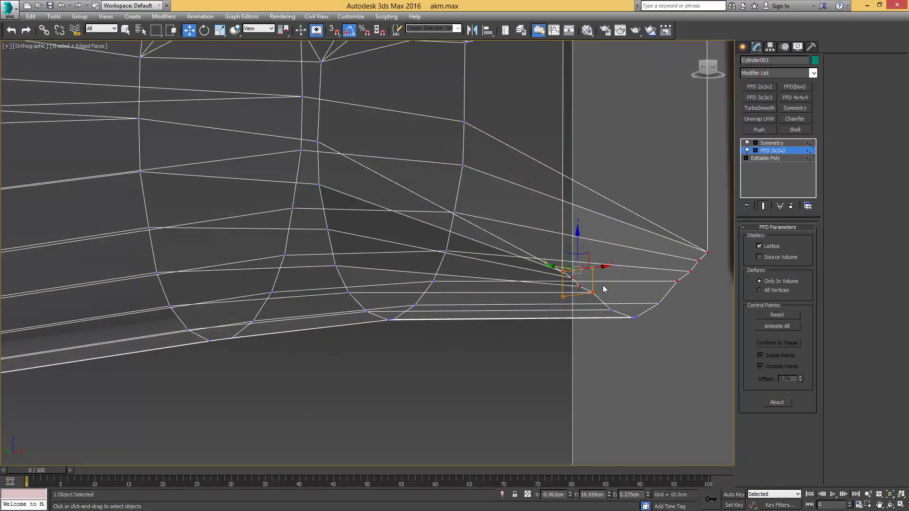
pyautogui.moveTo(589, 268); pyautogui.dragTo(592, 279)
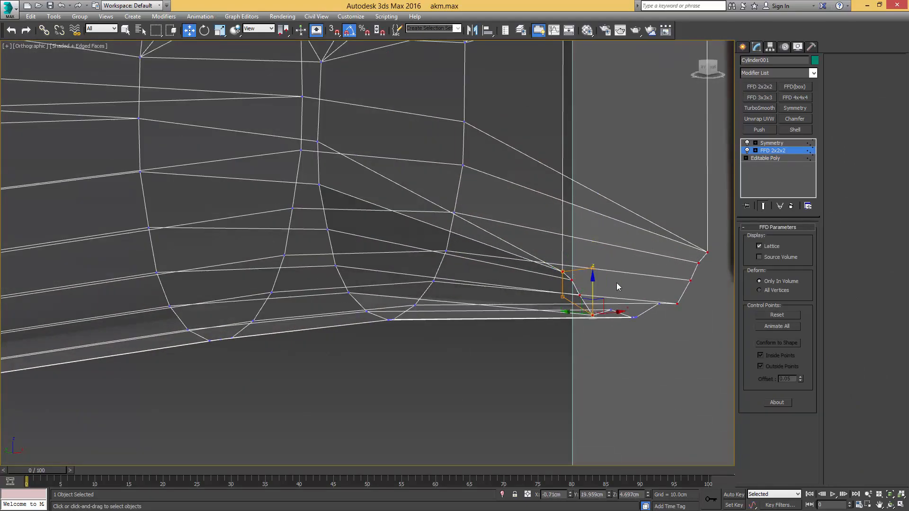
pyautogui.keyDown('alt'); pyautogui.moveTo(616, 283); pyautogui.dragTo(740, 190, button='middle'); pyautogui.keyUp('alt')
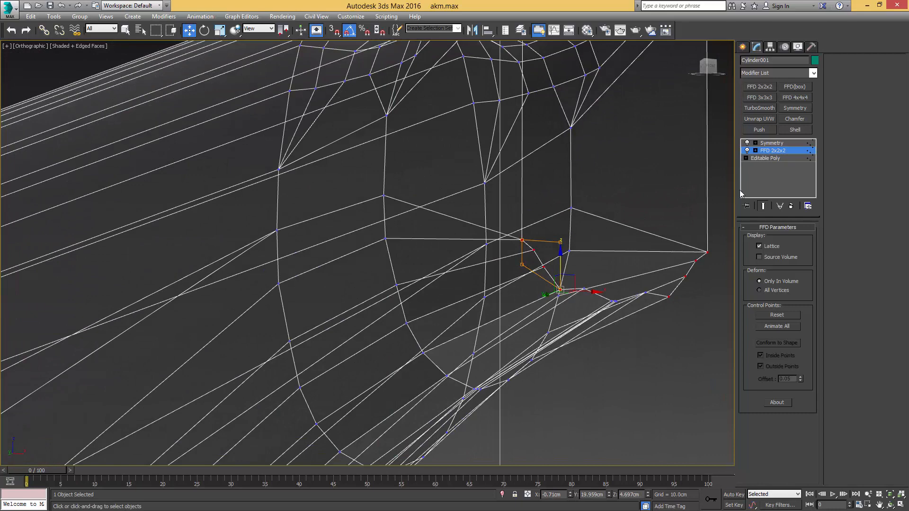
pyautogui.rightClick(769, 152)
pyautogui.click(786, 238)
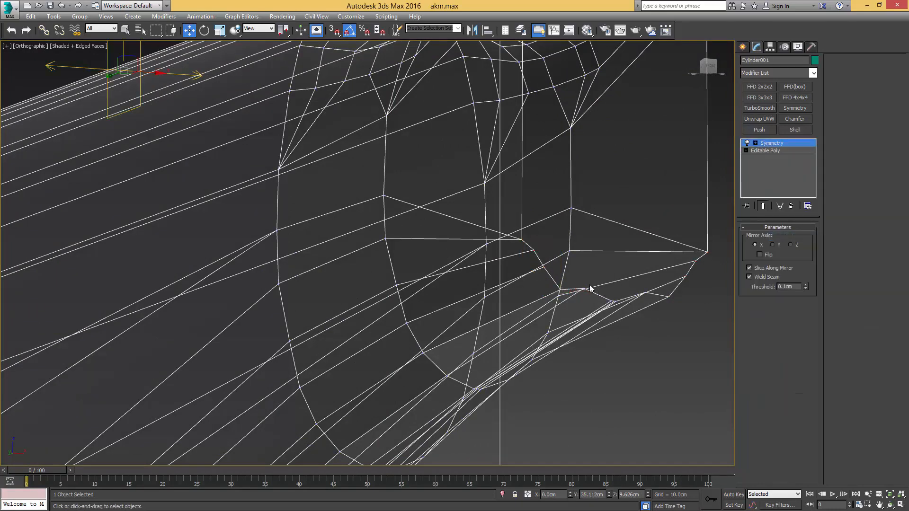
# Reposition the individual vertices around the front end's lower corner to even out its curve, and return to the Symmetry level
pyautogui.click(772, 151)
pyautogui.click(583, 288)
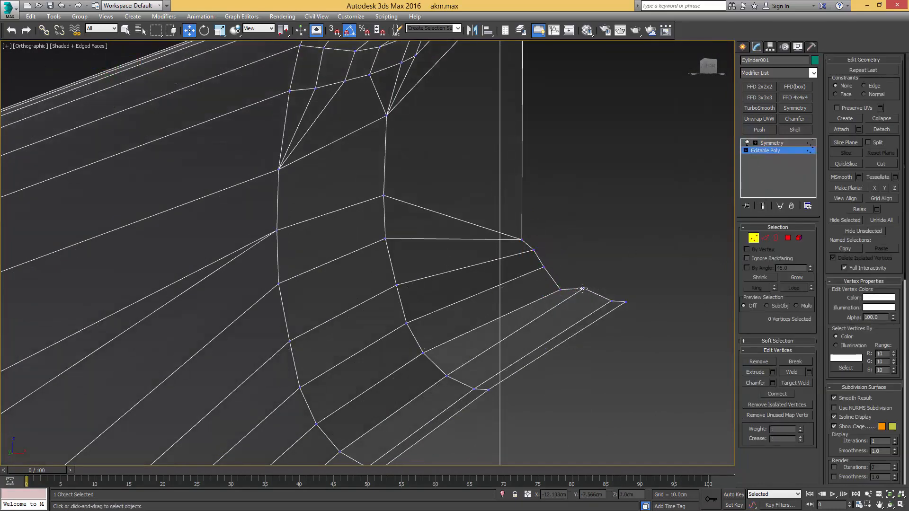
pyautogui.keyDown('alt'); pyautogui.moveTo(576, 255); pyautogui.dragTo(536, 263, button='middle'); pyautogui.keyUp('alt')
pyautogui.click(530, 251)
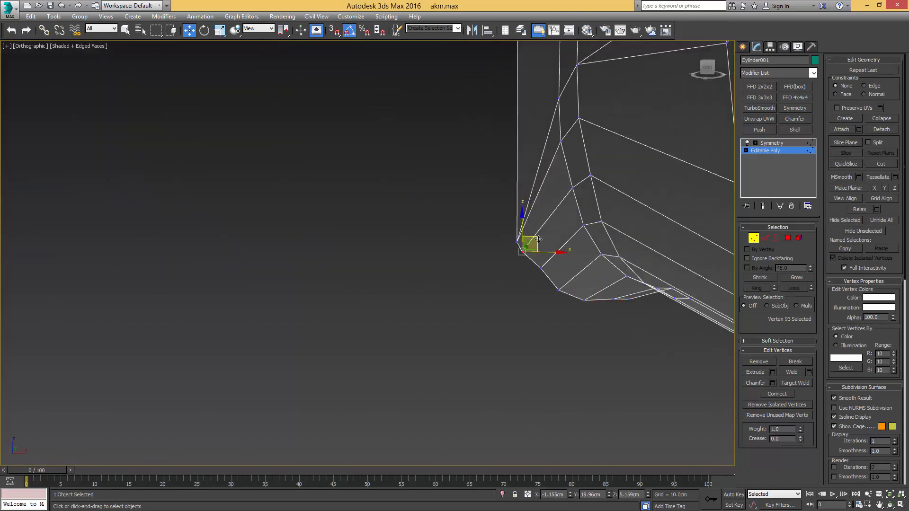
pyautogui.moveTo(540, 244); pyautogui.dragTo(539, 246)
pyautogui.click(542, 267)
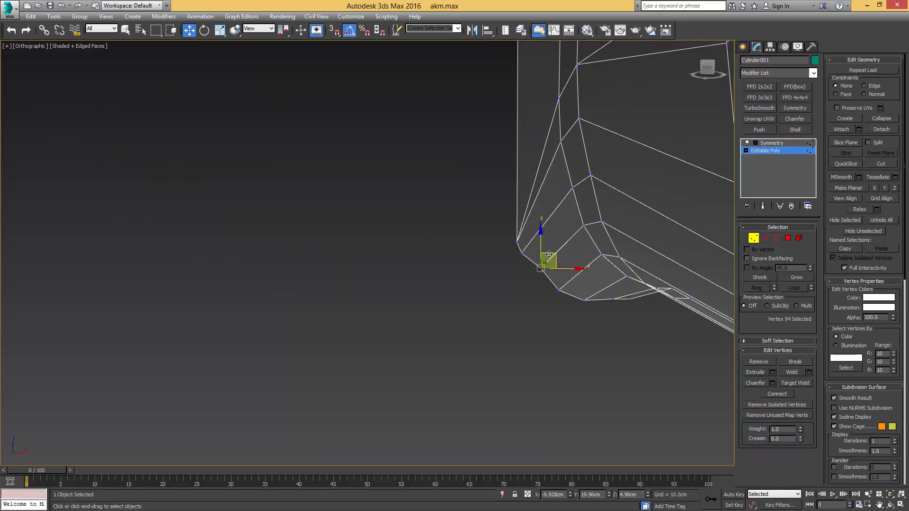
pyautogui.moveTo(558, 260)
pyautogui.keyDown('alt'); pyautogui.mouseDown(button='middle')
pyautogui.moveTo(620, 251)
pyautogui.moveTo(567, 245)
pyautogui.moveTo(568, 268)
pyautogui.moveTo(599, 309)
pyautogui.mouseUp(button='middle'); pyautogui.keyUp('alt')
pyautogui.click(517, 241)
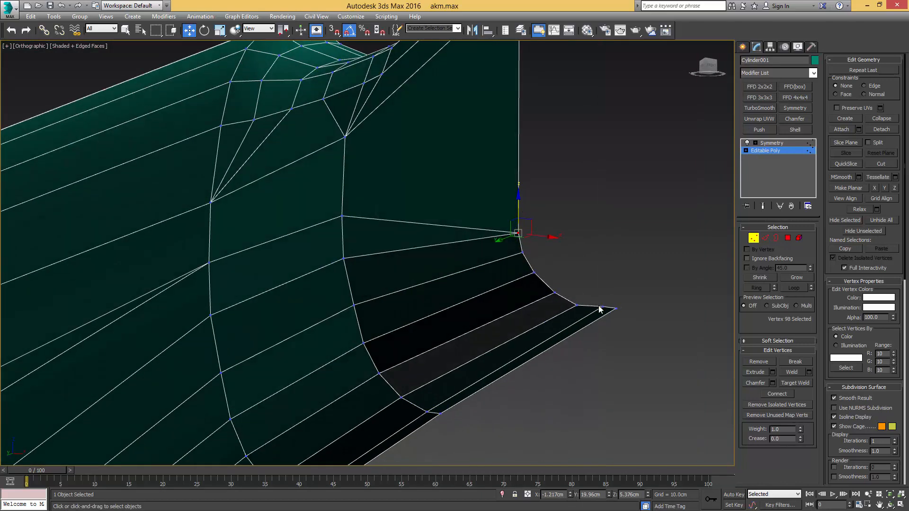
pyautogui.click(575, 305)
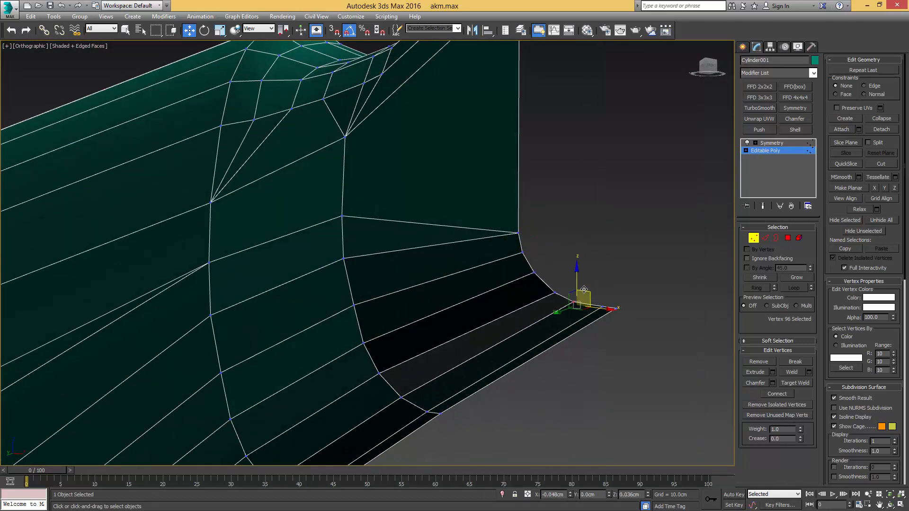
pyautogui.scroll(-5, 598, 286)
pyautogui.keyDown('alt'); pyautogui.moveTo(598, 285); pyautogui.dragTo(702, 206, button='middle'); pyautogui.keyUp('alt')
pyautogui.click(776, 144)
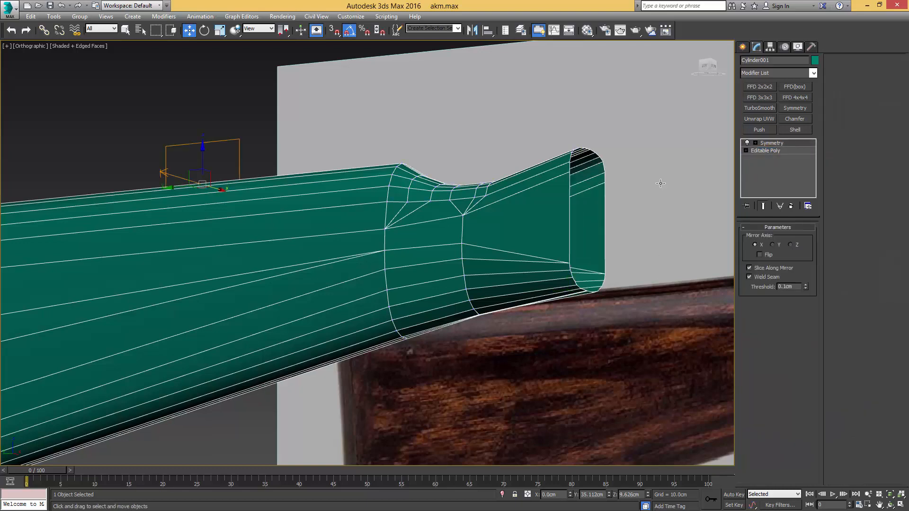
# Select the five front rim edges around the lower corner down to the underside and apply an FFD 3x3x3 modifier
pyautogui.keyDown('alt'); pyautogui.moveTo(659, 183); pyautogui.dragTo(636, 191, button='middle'); pyautogui.keyUp('alt')
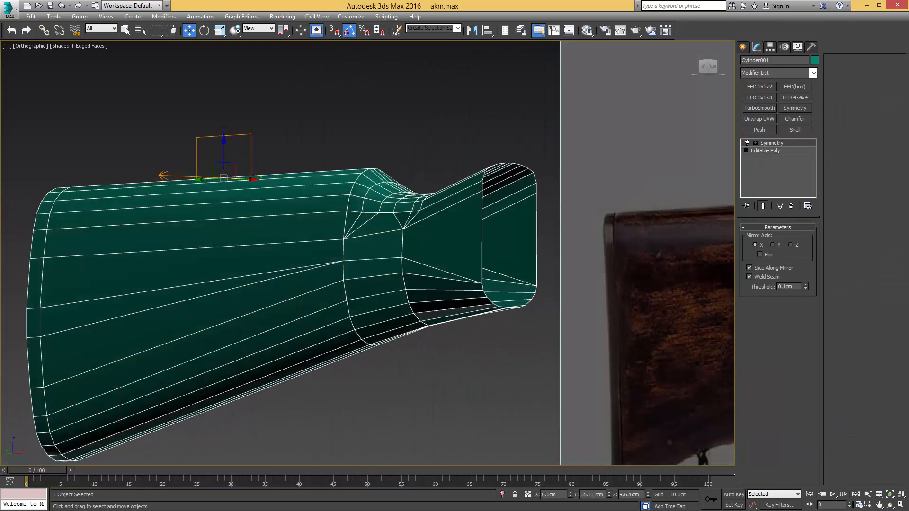
pyautogui.moveTo(489, 273); pyautogui.dragTo(592, 219, button='middle')
pyautogui.scroll(3, 608, 219)
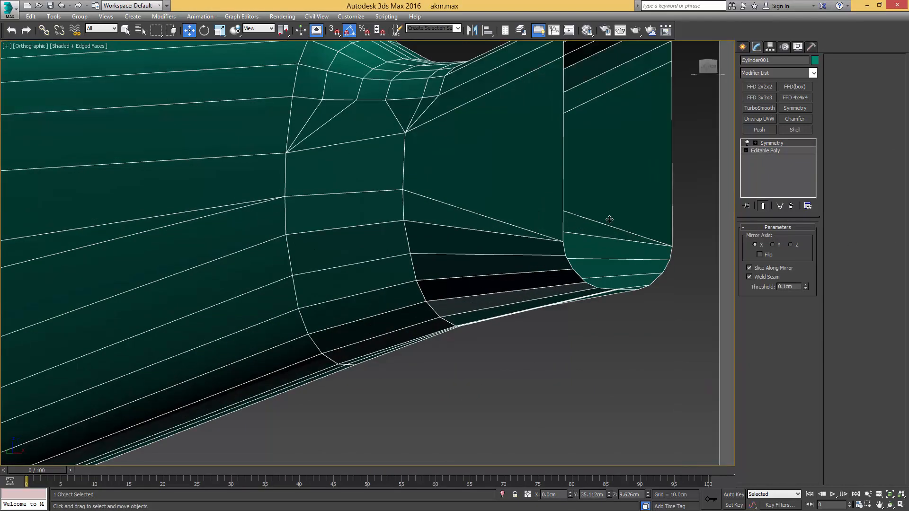
pyautogui.click(775, 151)
pyautogui.press('2')
pyautogui.click(579, 274)
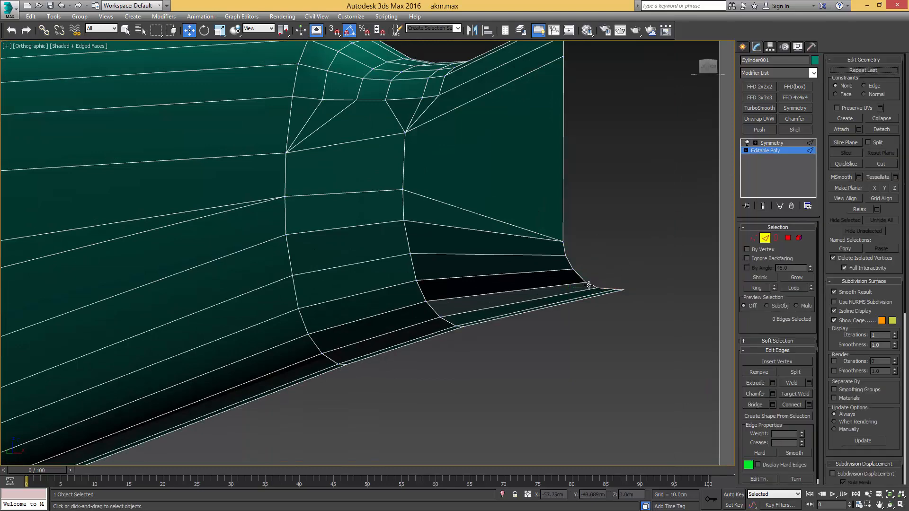
pyautogui.keyDown('ctrl'); pyautogui.click(578, 273); pyautogui.keyUp('ctrl')
pyautogui.keyDown('ctrl'); pyautogui.click(569, 263); pyautogui.keyUp('ctrl')
pyautogui.keyDown('ctrl'); pyautogui.click(563, 248); pyautogui.keyUp('ctrl')
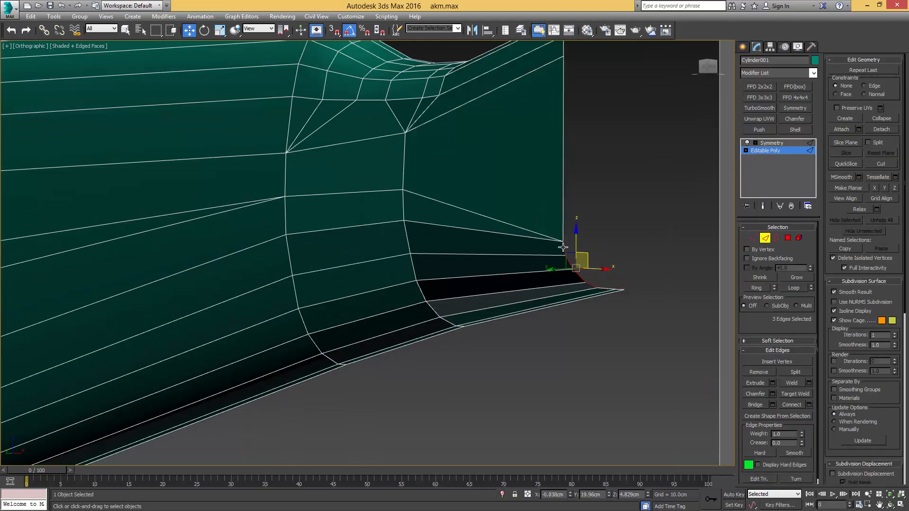
pyautogui.keyDown('ctrl'); pyautogui.click(603, 290); pyautogui.keyUp('ctrl')
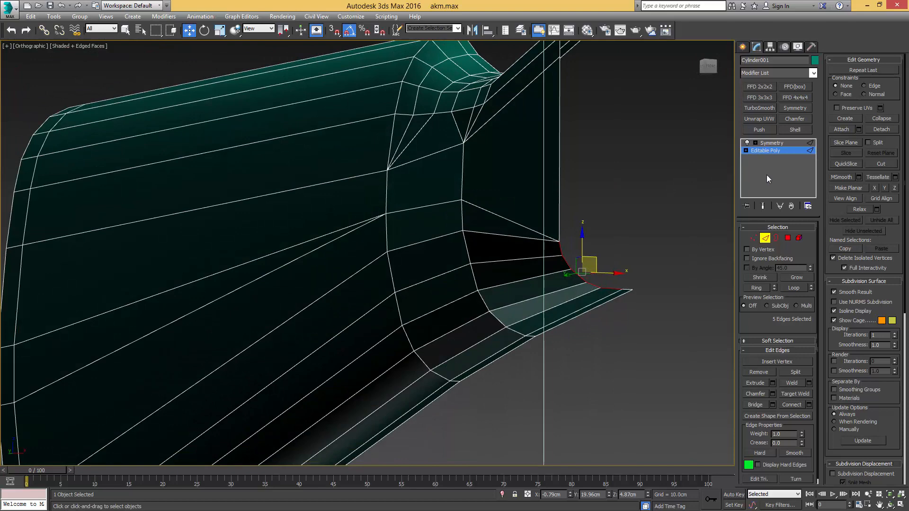
pyautogui.click(766, 98)
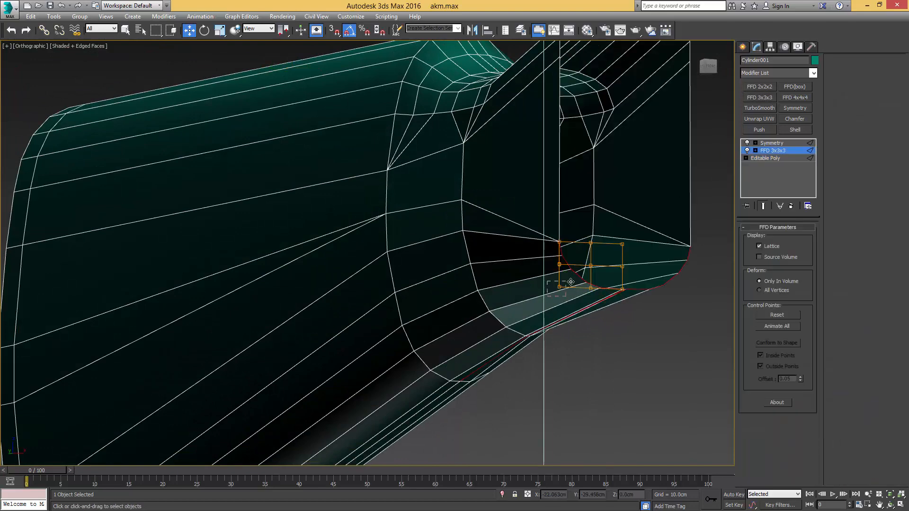
# Move the lattice's lower outer control point sideways to fill out the corner, and collapse the FFD into the Editable Poly
pyautogui.moveTo(570, 281); pyautogui.dragTo(547, 294)
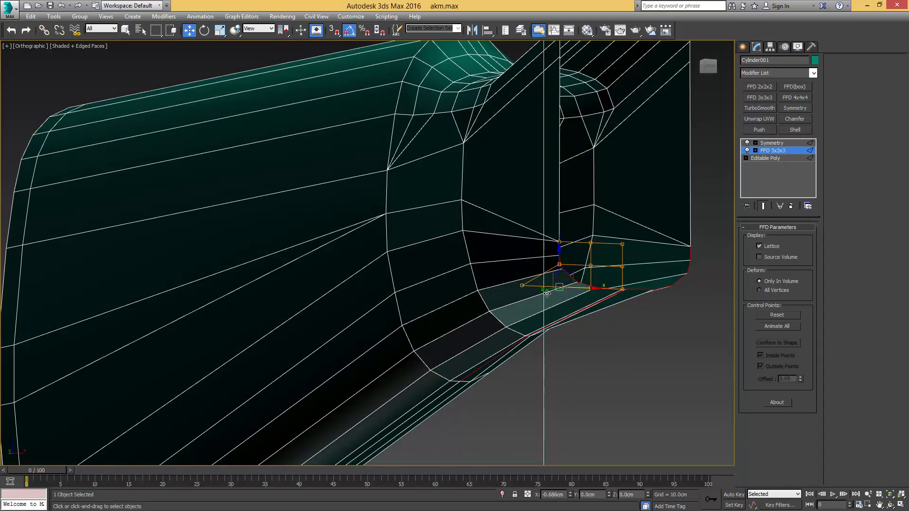
pyautogui.keyDown('alt'); pyautogui.moveTo(564, 293); pyautogui.dragTo(582, 273, button='middle'); pyautogui.keyUp('alt')
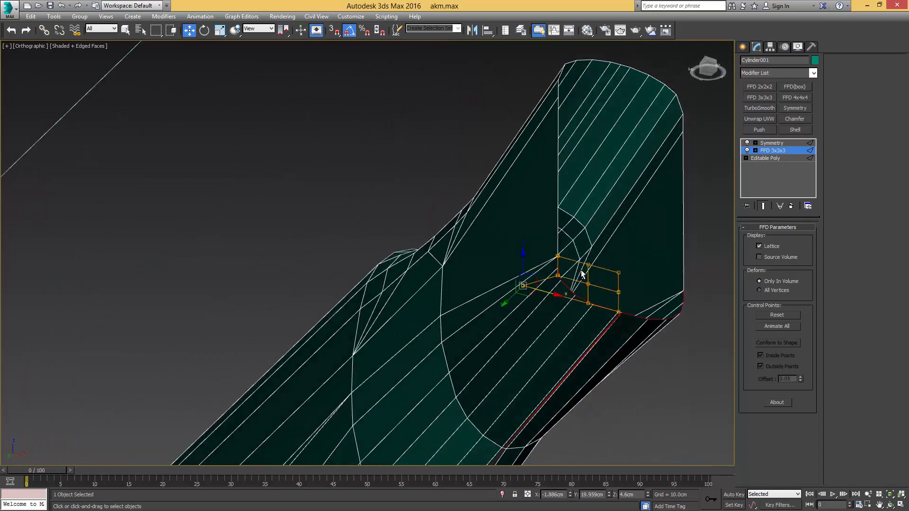
pyautogui.scroll(6, 581, 271)
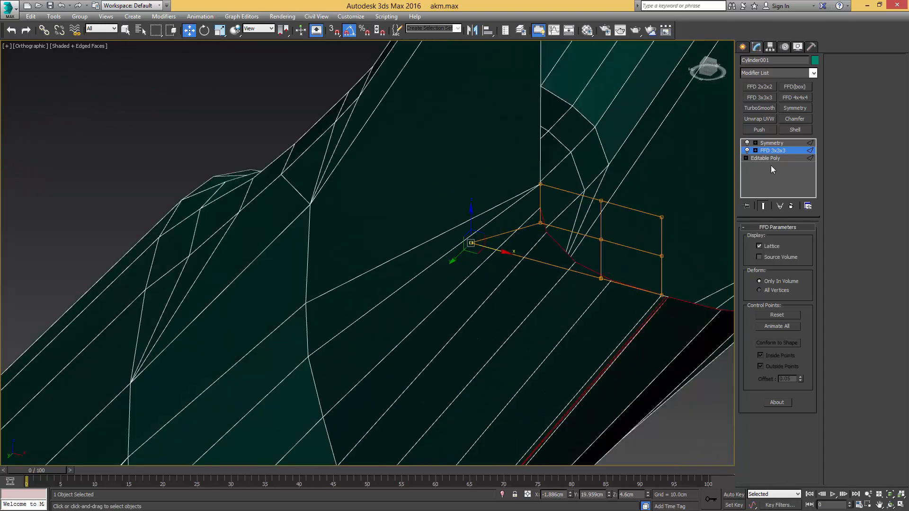
pyautogui.rightClick(772, 151)
pyautogui.click(788, 165)
# Turn off the Symmetry modifier's effect so only the modelled half of the stock shows
pyautogui.scroll(-4, 636, 221)
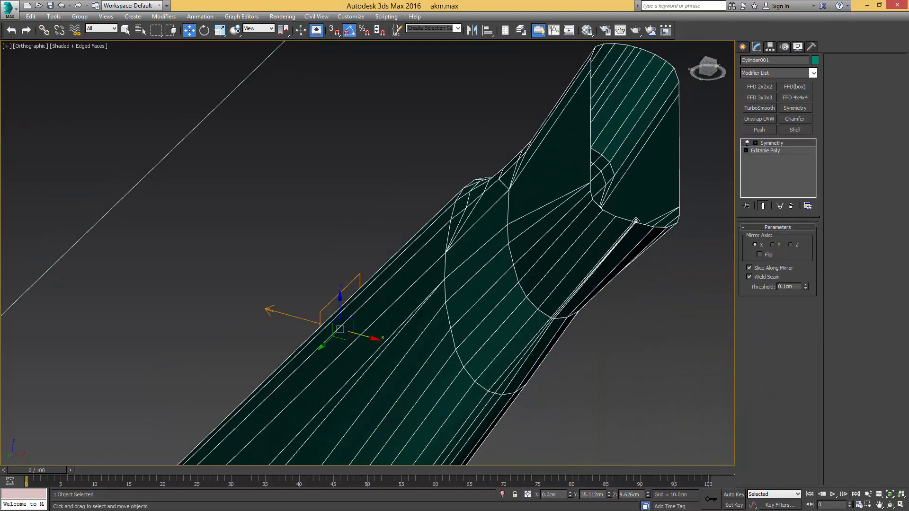
pyautogui.scroll(-4, 636, 221)
pyautogui.keyDown('alt'); pyautogui.moveTo(636, 221); pyautogui.dragTo(643, 207, button='middle'); pyautogui.keyUp('alt')
pyautogui.click(747, 143)
pyautogui.scroll(3, 628, 257)
pyautogui.moveTo(610, 275); pyautogui.dragTo(615, 238, button='middle')
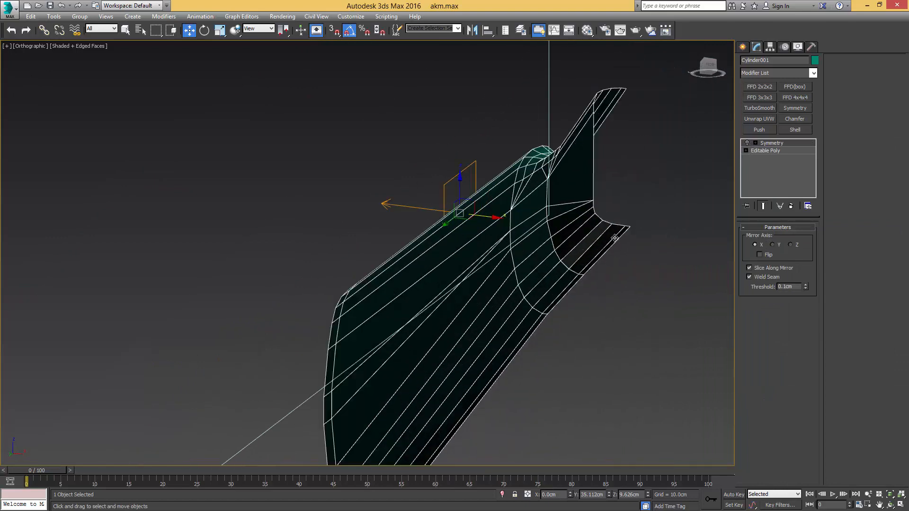
pyautogui.scroll(2, 622, 235)
# Select the three underside centreline edges running along the front end, wrist and butt
pyautogui.click(763, 151)
pyautogui.press('2')
pyautogui.press('q')
pyautogui.click(609, 253)
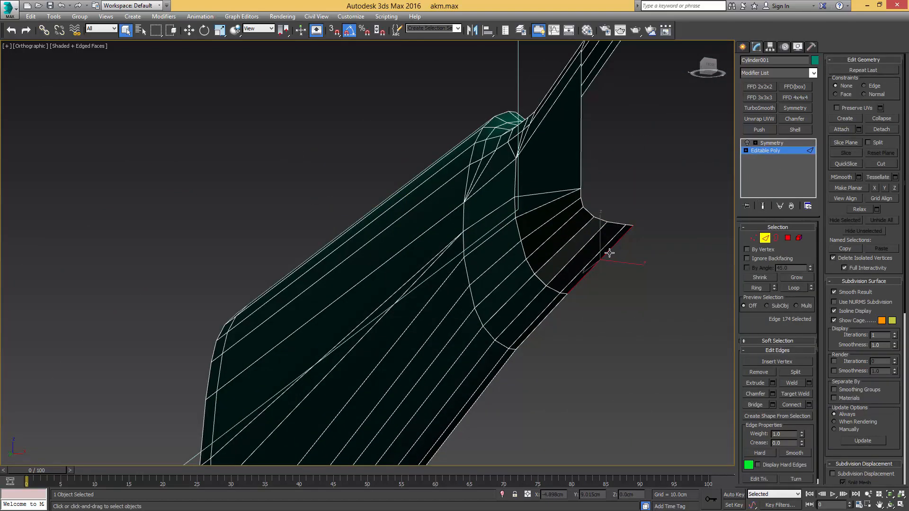
pyautogui.press('w')
pyautogui.keyDown('alt'); pyautogui.moveTo(600, 308); pyautogui.dragTo(583, 467, button='middle'); pyautogui.keyUp('alt')
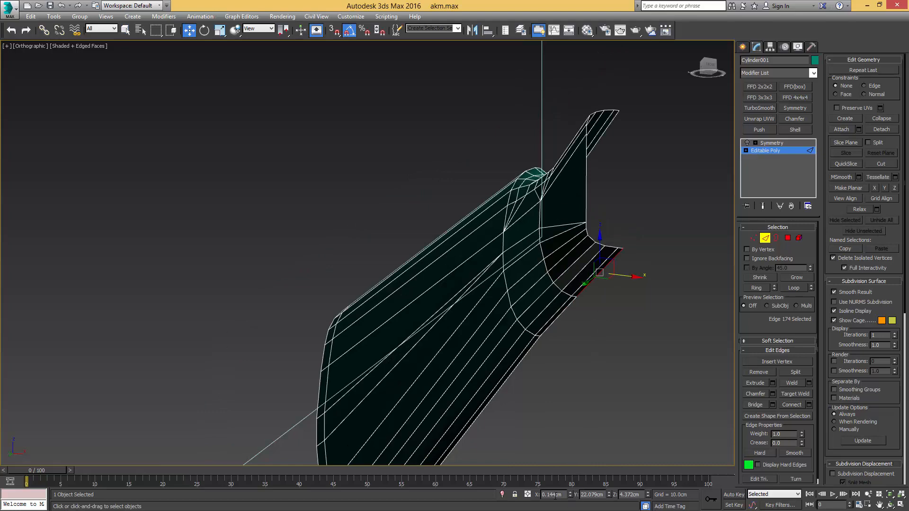
pyautogui.moveTo(584, 363); pyautogui.dragTo(538, 316, button='middle')
pyautogui.click(562, 247)
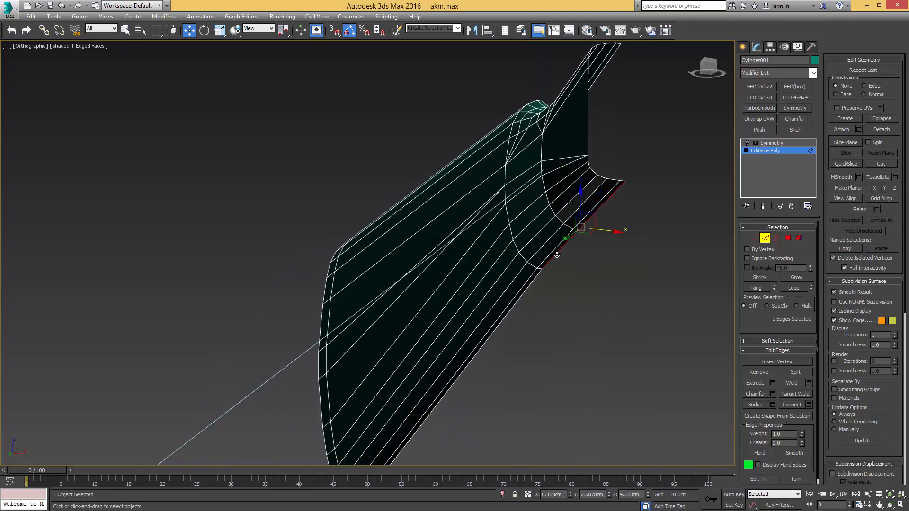
pyautogui.keyDown('alt'); pyautogui.moveTo(562, 247); pyautogui.dragTo(480, 297, button='middle'); pyautogui.keyUp('alt')
pyautogui.doubleClick(503, 286)
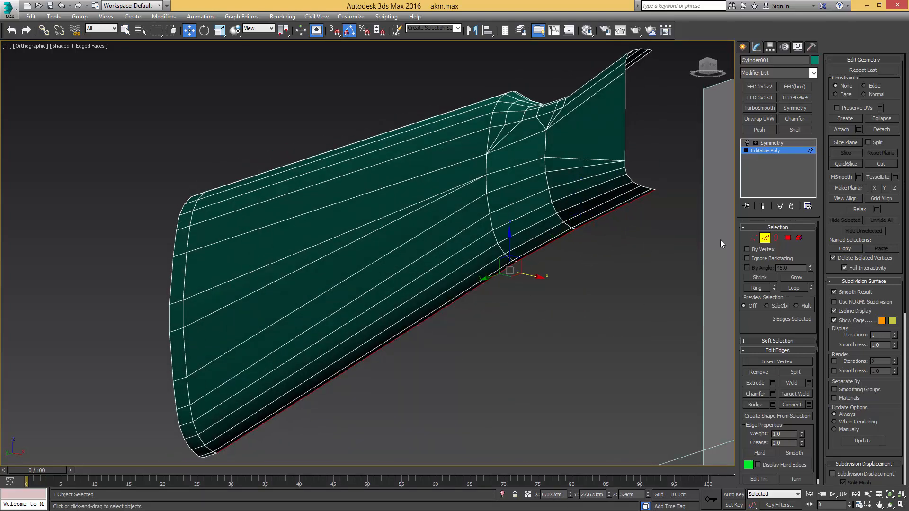
# Align the selected underside edges to the mirror plane by setting their X position to 0
pyautogui.moveTo(561, 247); pyautogui.dragTo(606, 221, button='middle')
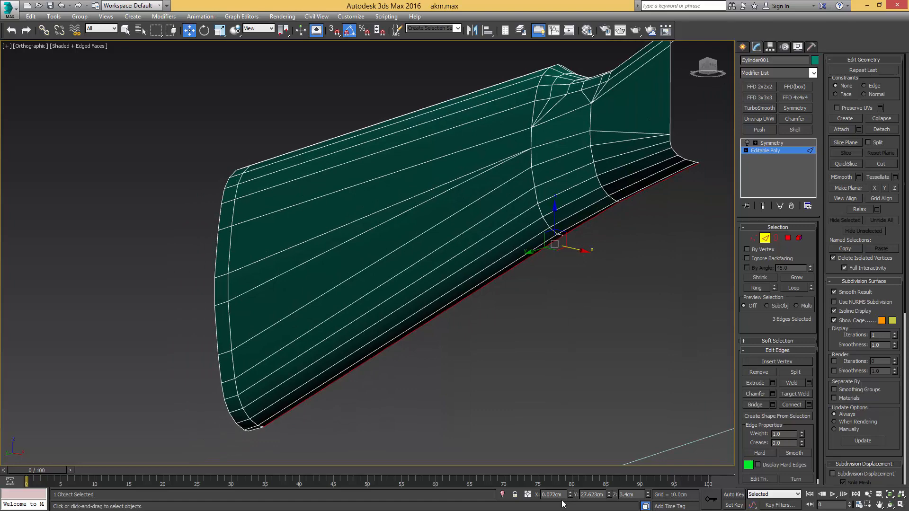
pyautogui.write('0')
pyautogui.press('Return')
pyautogui.write('+')
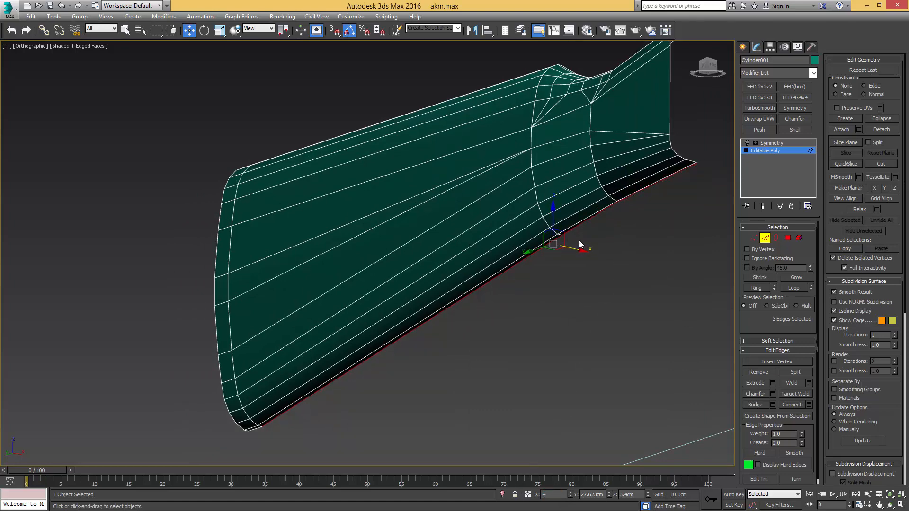
# Clear the edge selection, leave edge editing and turn the Symmetry modifier back on
pyautogui.scroll(3, 542, 264)
pyautogui.keyDown('ctrl'); pyautogui.click(541, 263); pyautogui.keyUp('ctrl')
pyautogui.scroll(-3, 521, 268)
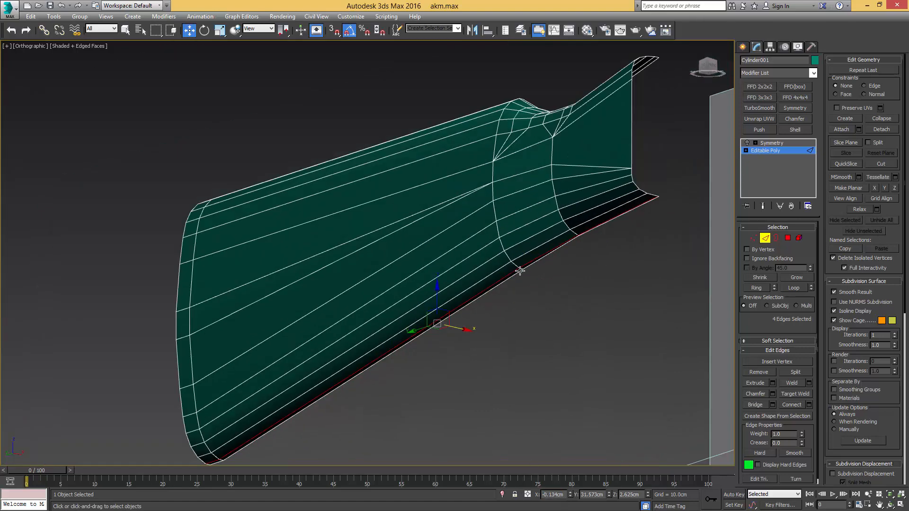
pyautogui.keyDown('alt'); pyautogui.moveTo(518, 272); pyautogui.dragTo(533, 284, button='middle'); pyautogui.keyUp('alt')
pyautogui.click(520, 251)
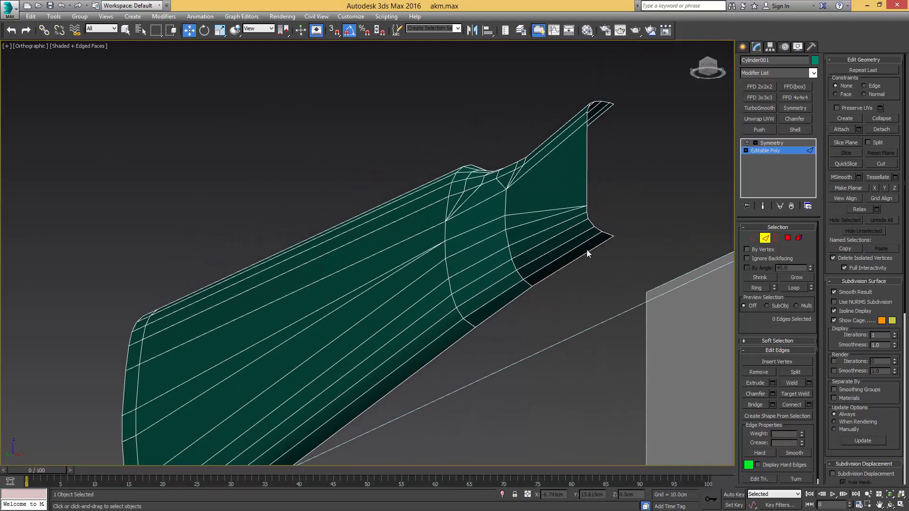
pyautogui.click(746, 161)
pyautogui.click(747, 143)
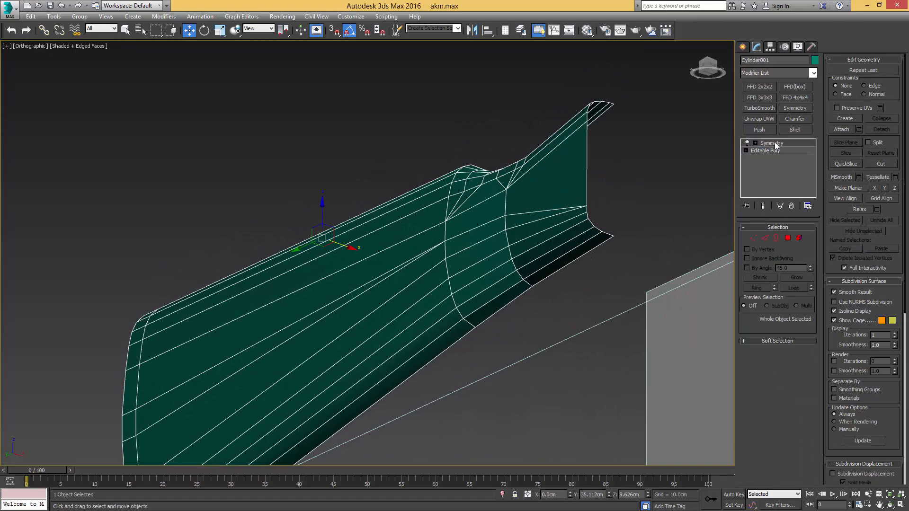
# Inspect the mirrored front end, switch to the left view and make the stock see-through over the rifle reference
pyautogui.keyDown('alt'); pyautogui.moveTo(675, 172); pyautogui.dragTo(610, 250, button='middle'); pyautogui.keyUp('alt')
pyautogui.moveTo(567, 298); pyautogui.dragTo(503, 209, button='middle')
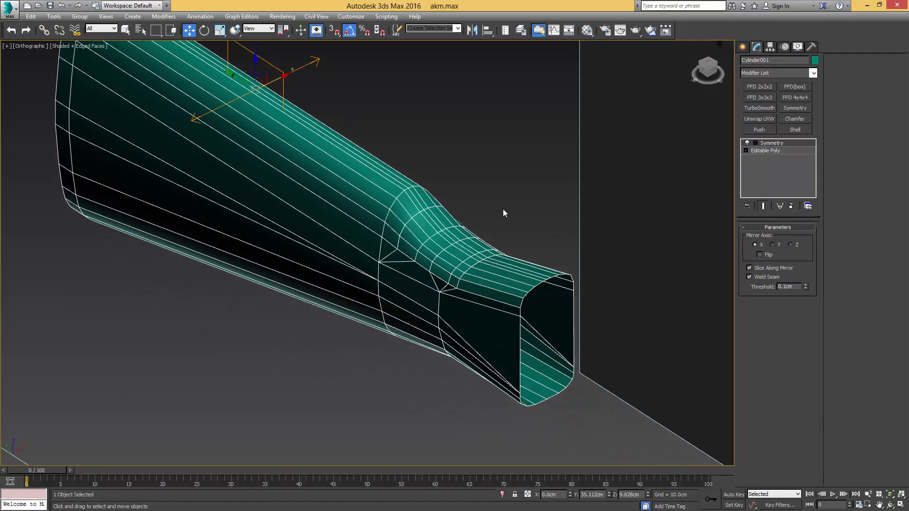
pyautogui.scroll(7, 530, 267)
pyautogui.scroll(-10, 530, 266)
pyautogui.keyDown('alt'); pyautogui.moveTo(530, 266); pyautogui.dragTo(577, 240, button='middle'); pyautogui.keyUp('alt')
pyautogui.press('l')
pyautogui.scroll(6, 498, 262)
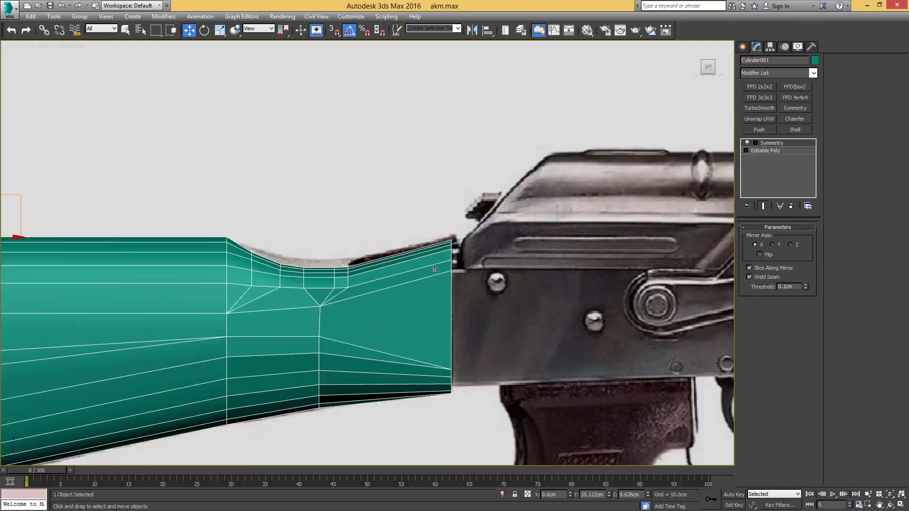
pyautogui.hotkey('alt', 'x')
pyautogui.moveTo(422, 259); pyautogui.dragTo(481, 227, button='middle')
pyautogui.moveTo(416, 287); pyautogui.dragTo(500, 245, button='middle')
pyautogui.moveTo(392, 267)
pyautogui.mouseDown(button='middle')
pyautogui.moveTo(471, 222)
pyautogui.moveTo(477, 208)
pyautogui.mouseUp(button='middle')
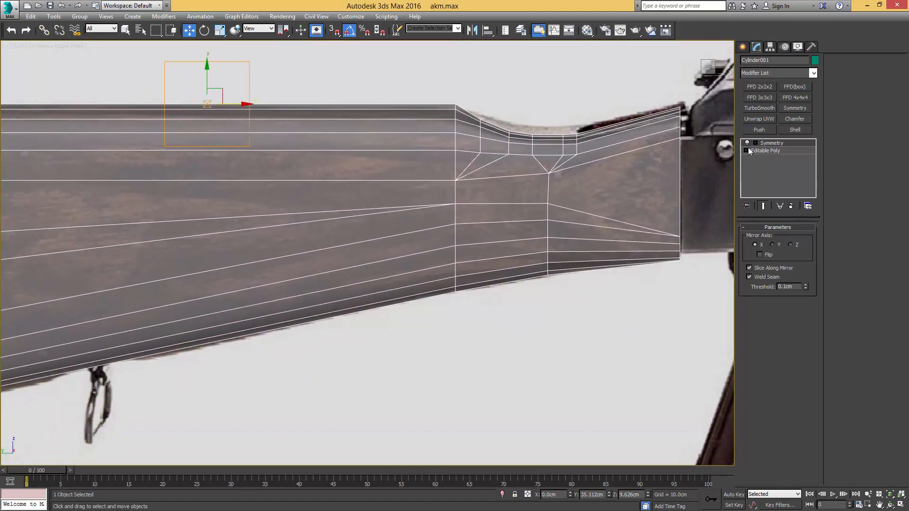
# Move the middle vertex of the wrist's front edge ring down and collapse the short edge below it into one vertex
pyautogui.click(765, 151)
pyautogui.scroll(3, 618, 230)
pyautogui.moveTo(482, 241); pyautogui.dragTo(524, 235, button='middle')
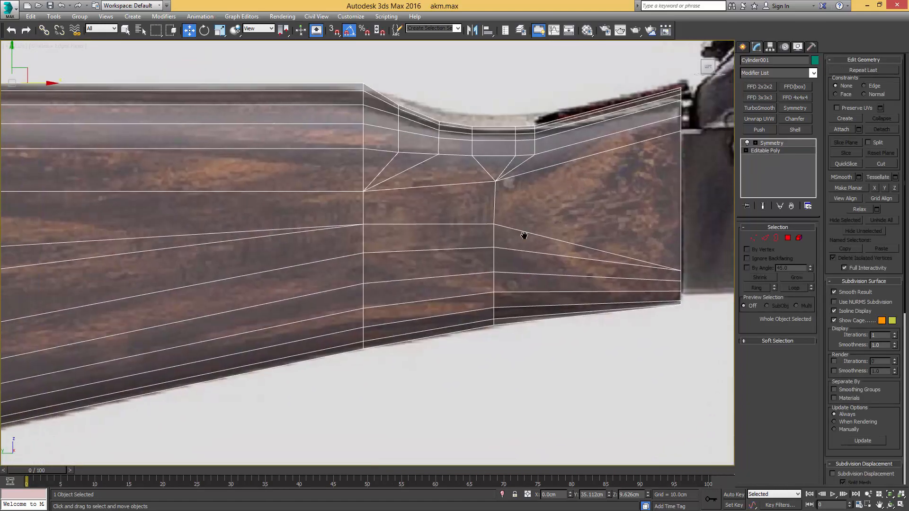
pyautogui.press('1')
pyautogui.click(498, 225)
pyautogui.moveTo(499, 206); pyautogui.dragTo(505, 238)
pyautogui.press('2')
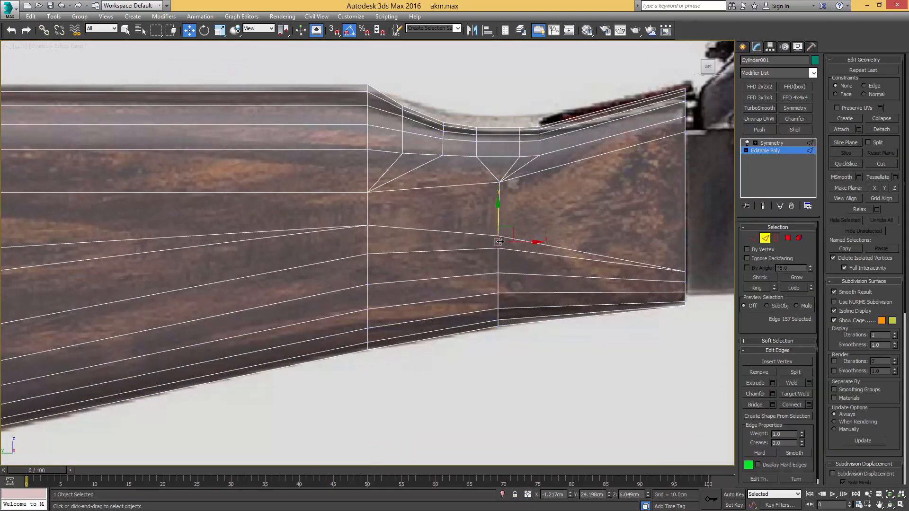
pyautogui.click(560, 253)
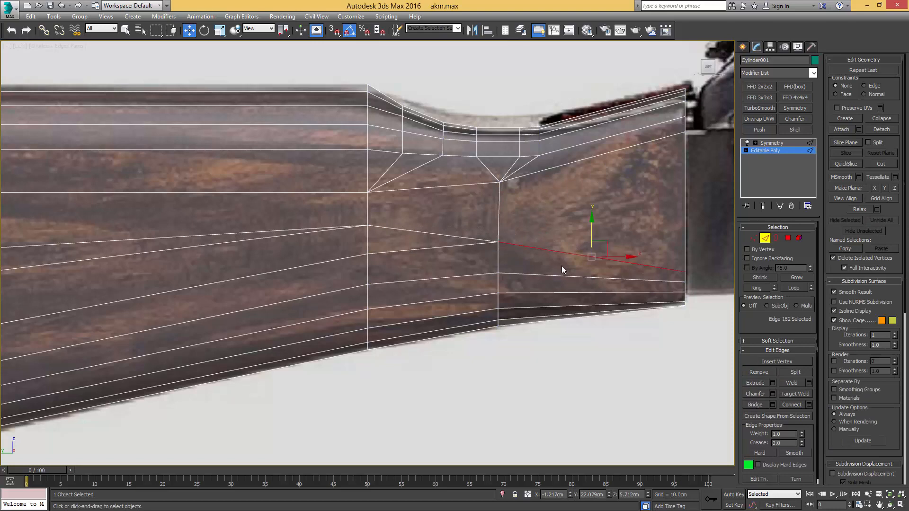
pyautogui.click(584, 244)
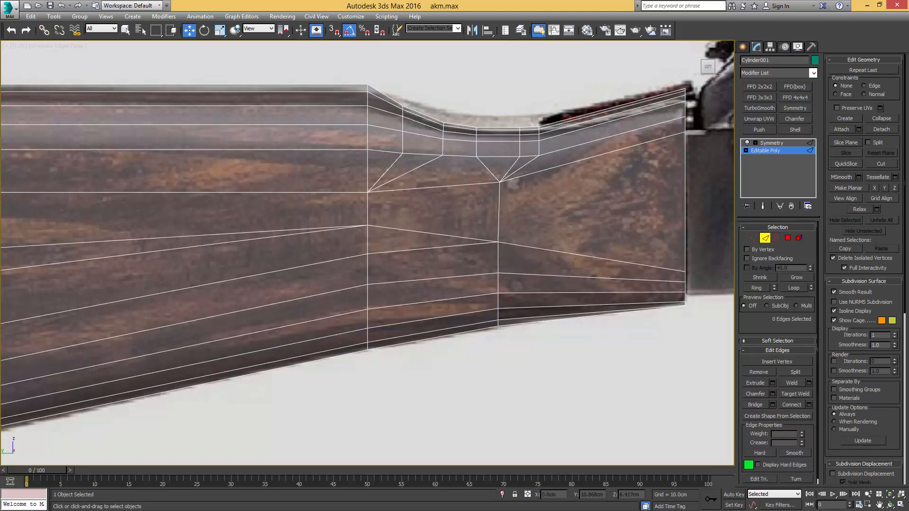
# Connect the lengthwise edges between wrist and front opening with a new edge ring and slide it back near the wrist under the Edge constraint
pyautogui.moveTo(446, 236); pyautogui.dragTo(526, 224, button='middle')
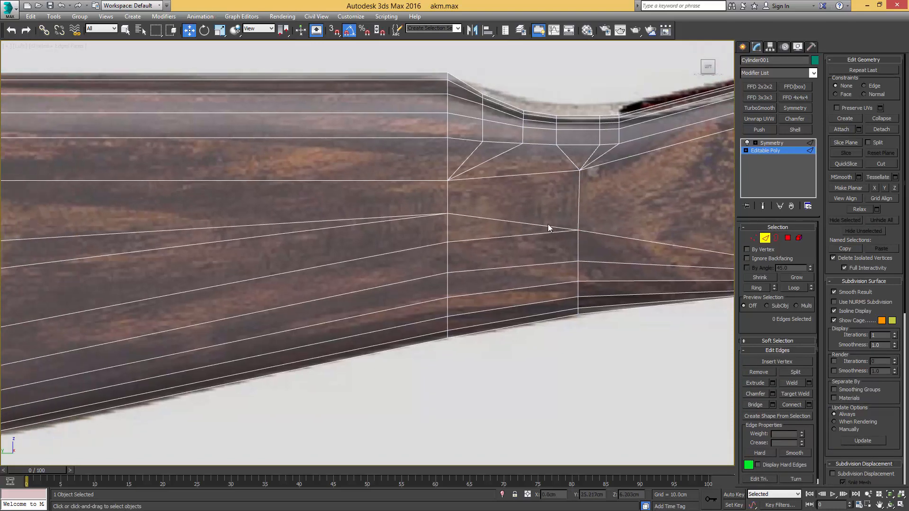
pyautogui.scroll(-3, 544, 236)
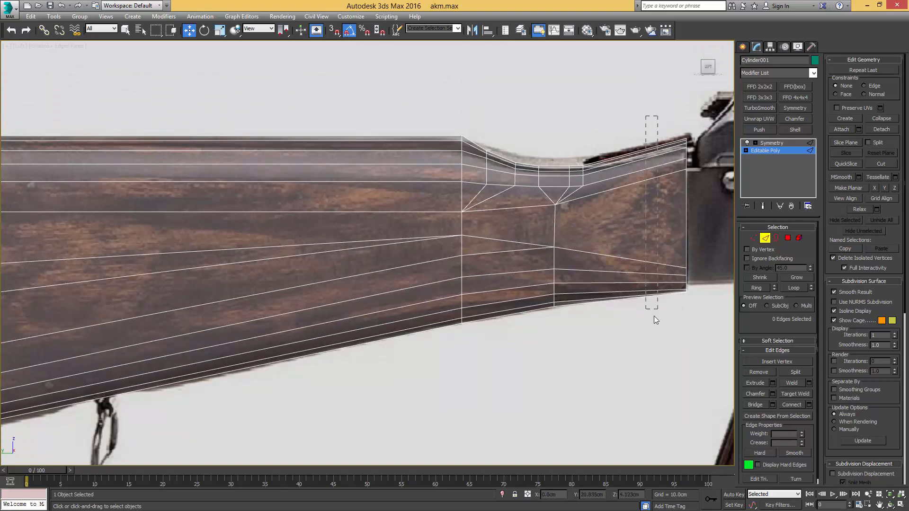
pyautogui.moveTo(654, 316); pyautogui.dragTo(647, 299)
pyautogui.scroll(3, 599, 227)
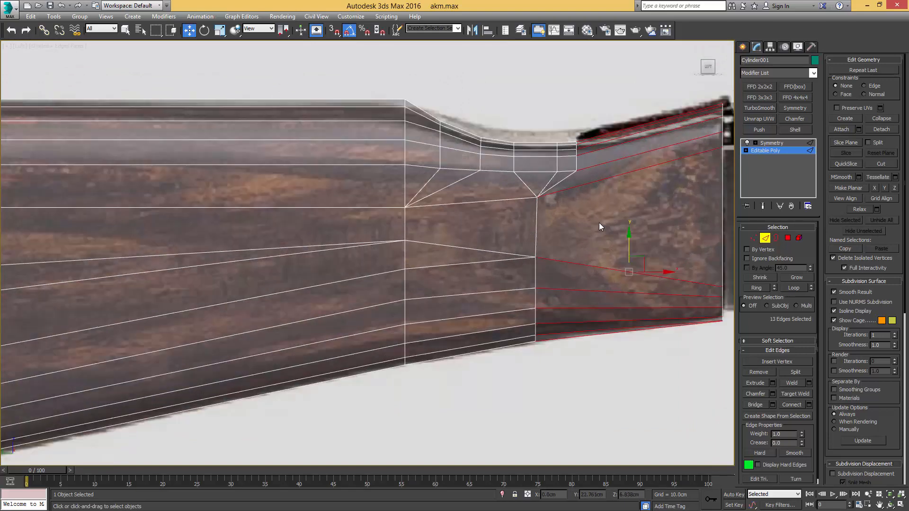
pyautogui.hotkey('ctrl', 'shift', 'e')
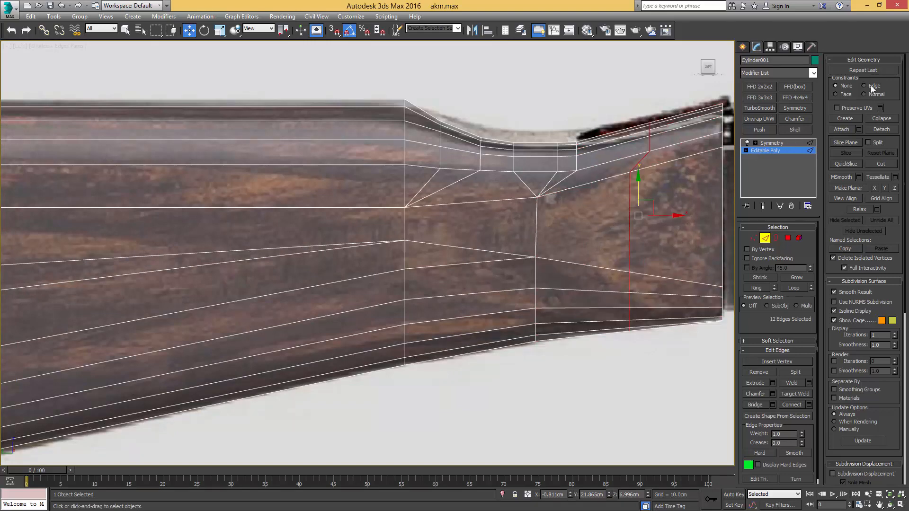
pyautogui.moveTo(668, 216); pyautogui.dragTo(613, 222)
pyautogui.moveTo(617, 243); pyautogui.dragTo(596, 219, button='middle')
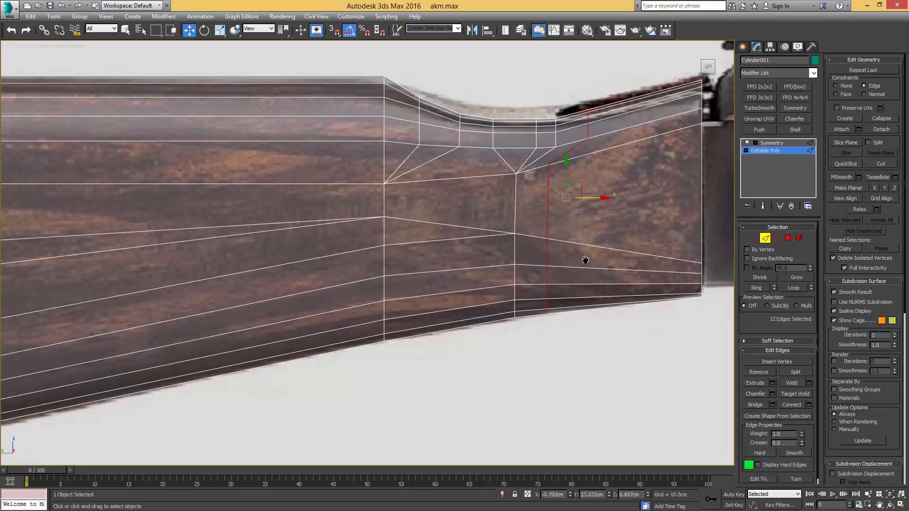
# Slide the two vertices at the lower part of the front opening's side upward along the rim
pyautogui.press('1')
pyautogui.click(698, 260)
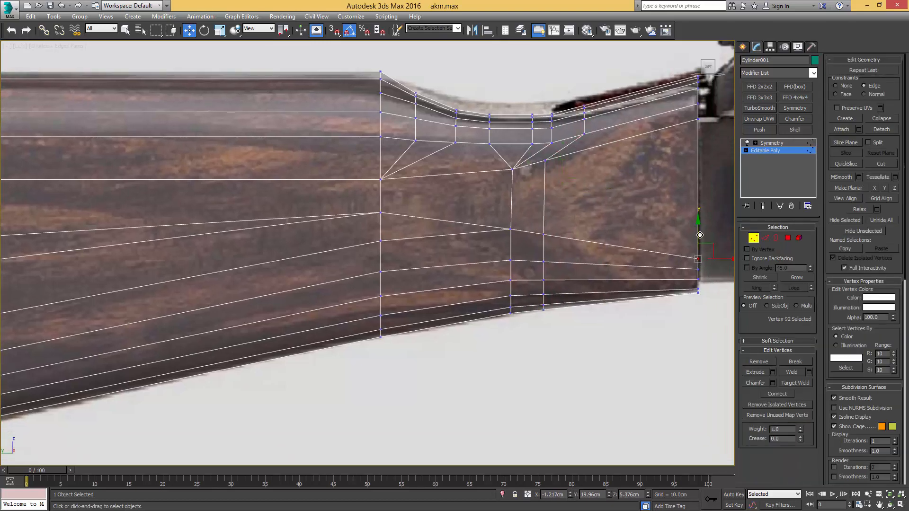
pyautogui.moveTo(700, 230); pyautogui.dragTo(701, 211)
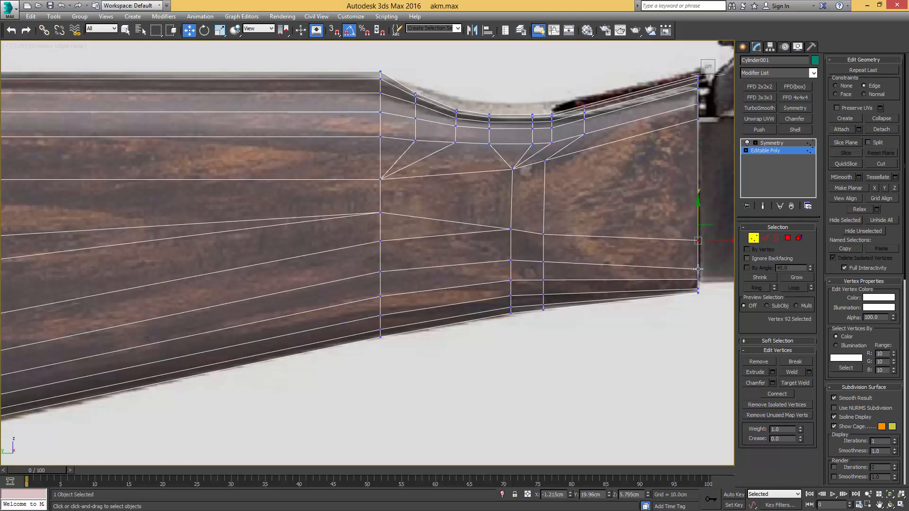
pyautogui.click(697, 269)
pyautogui.keyDown('alt'); pyautogui.moveTo(698, 269); pyautogui.dragTo(685, 240, button='middle'); pyautogui.keyUp('alt')
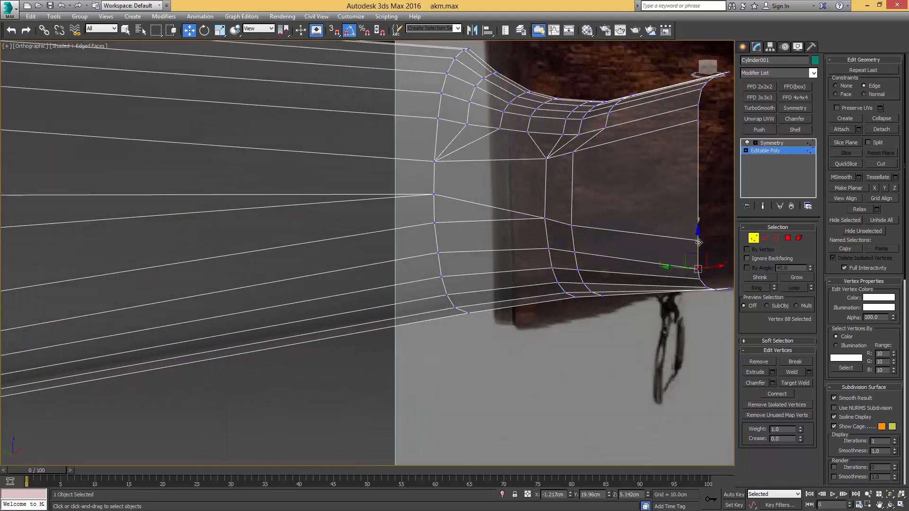
pyautogui.moveTo(699, 243); pyautogui.dragTo(698, 237)
pyautogui.keyDown('alt'); pyautogui.moveTo(687, 251); pyautogui.dragTo(544, 235, button='middle'); pyautogui.keyUp('alt')
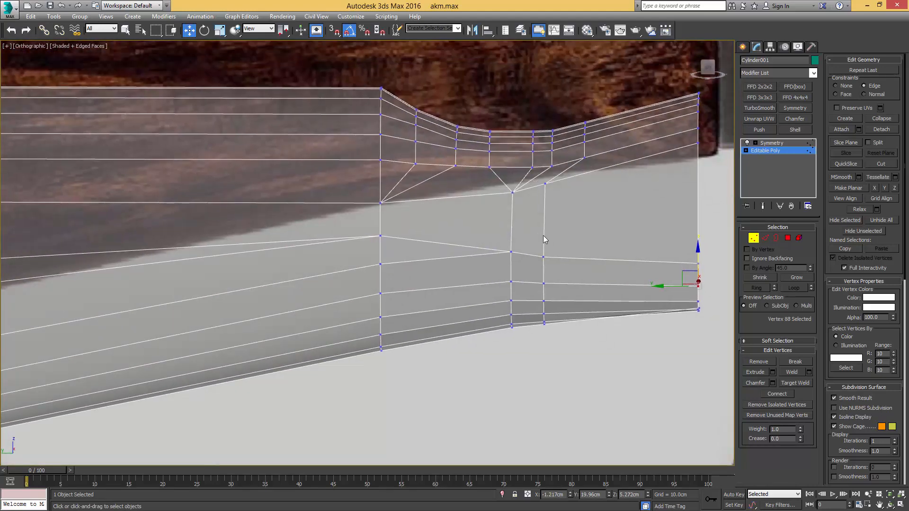
# In the left view, lower the middle-row vertices on the ring where the wrist begins and on the ring at the wrist's narrowest part
pyautogui.press('l')
pyautogui.scroll(8, 314, 247)
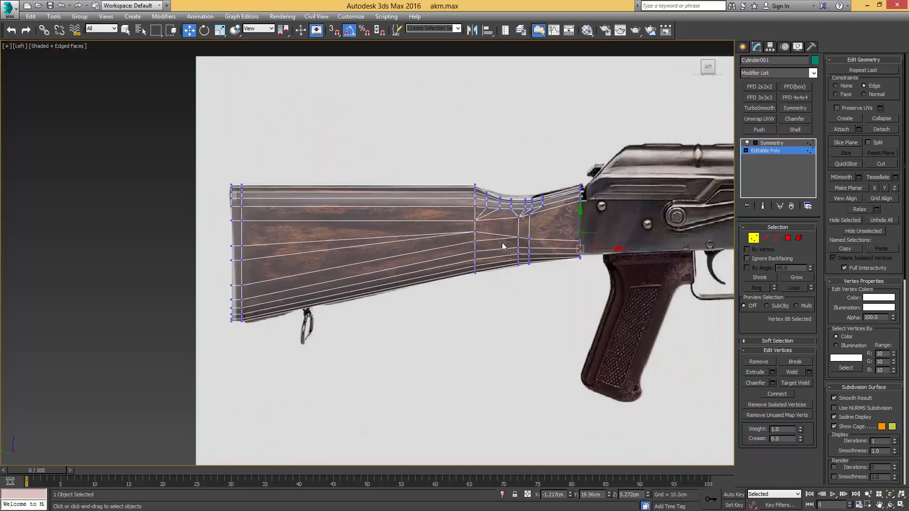
pyautogui.scroll(7, 426, 235)
pyautogui.click(438, 208)
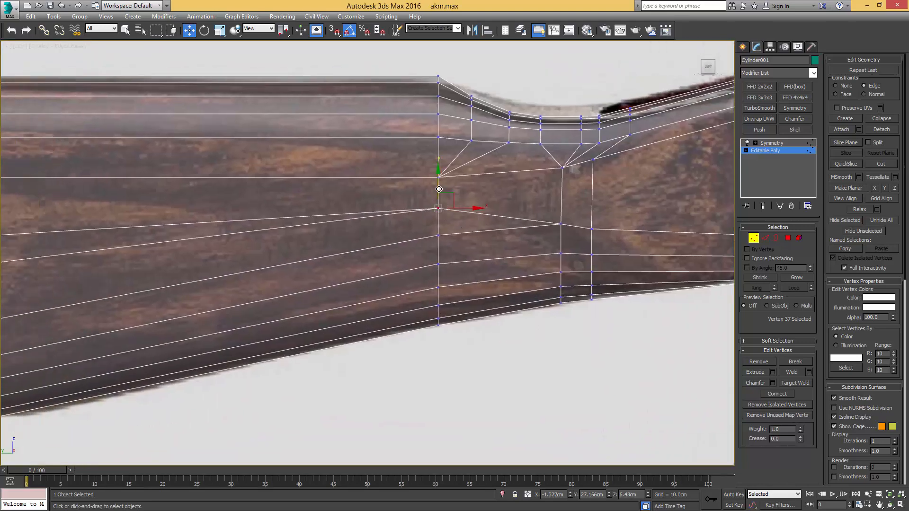
pyautogui.moveTo(439, 189); pyautogui.dragTo(439, 211)
pyautogui.click(560, 225)
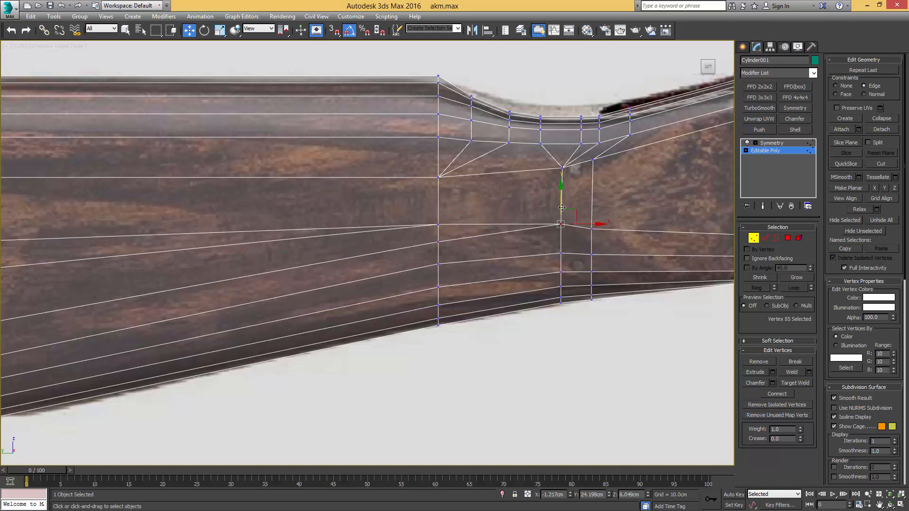
pyautogui.moveTo(562, 208); pyautogui.dragTo(562, 211)
# Select the four corner vertices of the large side polygon at the front end and move them outward along X with constraints off
pyautogui.scroll(-3, 581, 227)
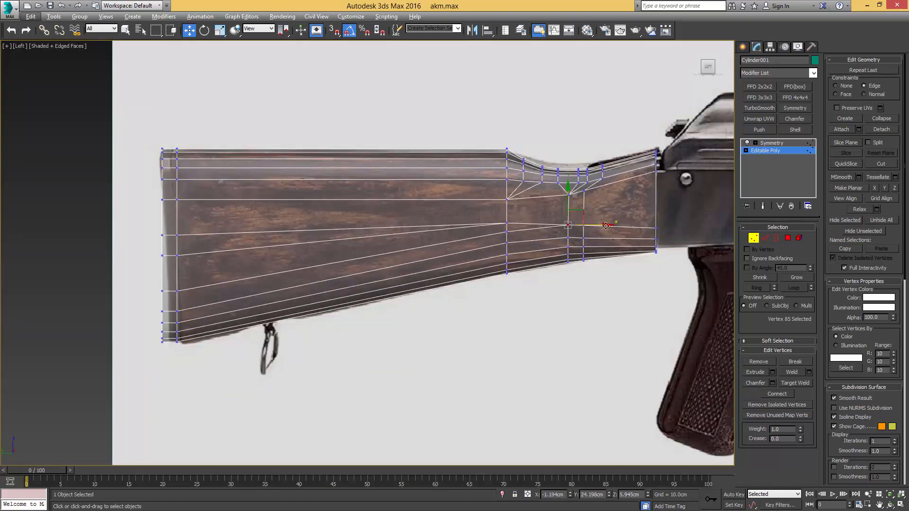
pyautogui.scroll(3, 605, 226)
pyautogui.press('2')
pyautogui.moveTo(656, 200)
pyautogui.keyDown('alt'); pyautogui.mouseDown(button='middle')
pyautogui.moveTo(620, 209)
pyautogui.moveTo(614, 201)
pyautogui.moveTo(544, 241)
pyautogui.mouseUp(button='middle'); pyautogui.keyUp('alt')
pyautogui.keyDown('alt'); pyautogui.moveTo(429, 187); pyautogui.dragTo(552, 230, button='middle'); pyautogui.keyUp('alt')
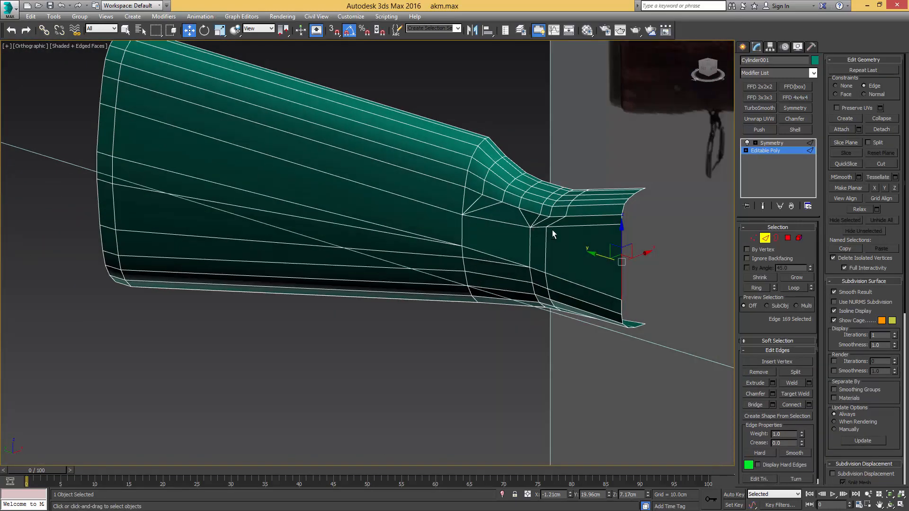
pyautogui.press('4')
pyautogui.click(602, 254)
pyautogui.moveTo(602, 254)
pyautogui.keyDown('alt'); pyautogui.mouseDown(button='middle')
pyautogui.moveTo(589, 261)
pyautogui.moveTo(597, 254)
pyautogui.mouseUp(button='middle'); pyautogui.keyUp('alt')
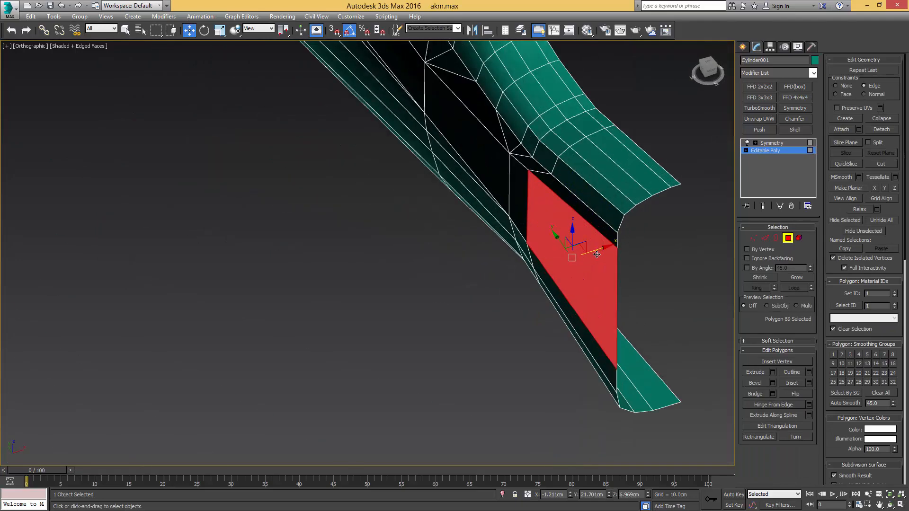
pyautogui.click(754, 239)
pyautogui.keyDown('alt'); pyautogui.moveTo(573, 237); pyautogui.dragTo(567, 231, button='middle'); pyautogui.keyUp('alt')
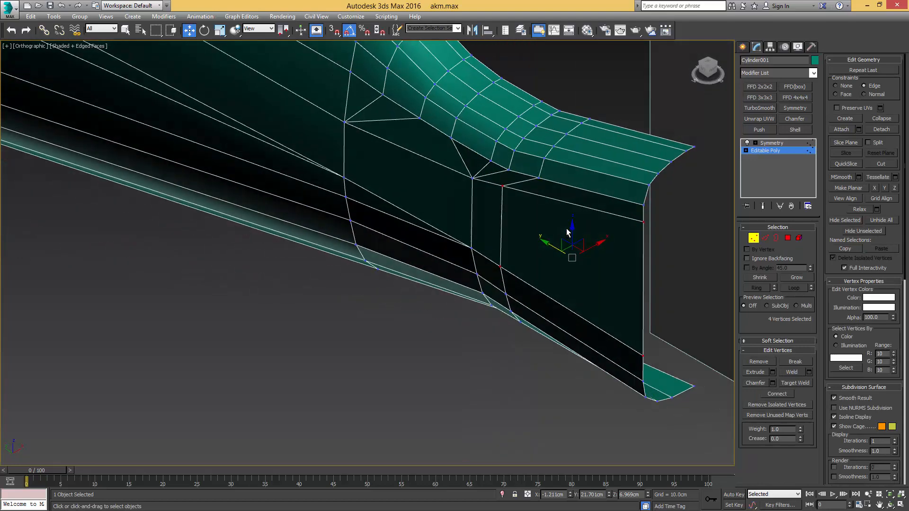
pyautogui.moveTo(588, 248); pyautogui.dragTo(586, 250)
pyautogui.hotkey('ctrl', 'z')
pyautogui.moveTo(595, 248); pyautogui.dragTo(581, 254)
pyautogui.moveTo(556, 188); pyautogui.dragTo(534, 218, button='middle')
# Adjust the edges of the new front ring just above and below the large side polygon to round the front end's profile
pyautogui.press('2')
pyautogui.click(562, 223)
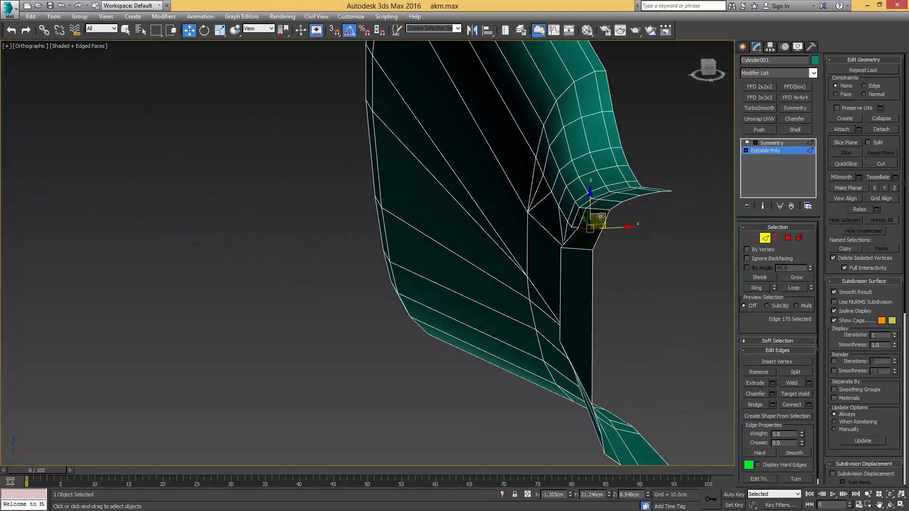
pyautogui.moveTo(597, 216); pyautogui.dragTo(593, 212)
pyautogui.keyDown('alt'); pyautogui.moveTo(593, 213); pyautogui.dragTo(627, 202, button='middle'); pyautogui.keyUp('alt')
pyautogui.moveTo(589, 347); pyautogui.dragTo(505, 308, button='middle')
pyautogui.click(510, 310)
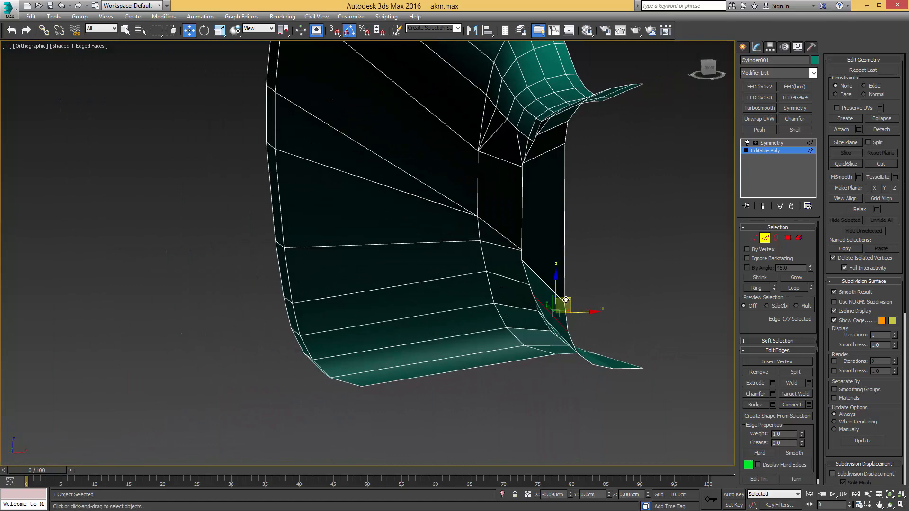
pyautogui.moveTo(564, 302)
pyautogui.keyDown('alt'); pyautogui.mouseDown(button='middle')
pyautogui.moveTo(564, 288)
pyautogui.moveTo(562, 297)
pyautogui.mouseUp(button='middle'); pyautogui.keyUp('alt')
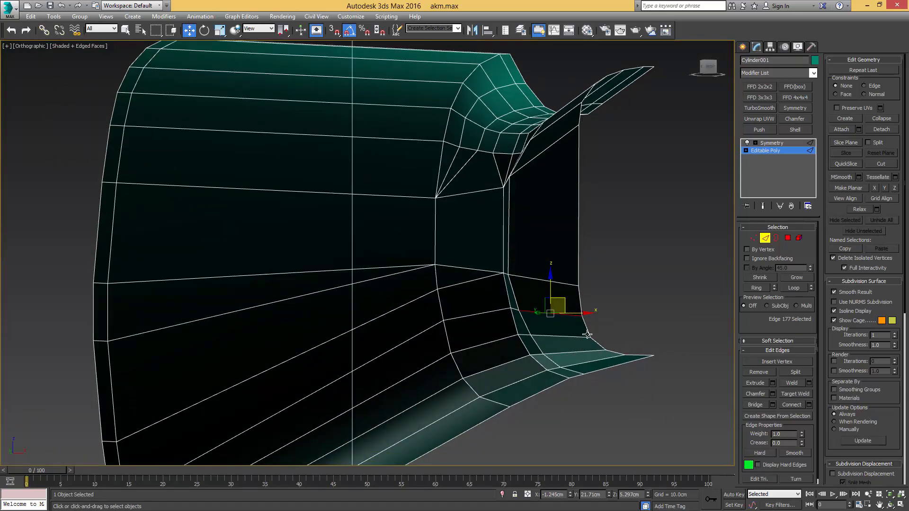
pyautogui.click(583, 314)
pyautogui.moveTo(586, 303); pyautogui.dragTo(596, 338)
# Lower the vertex at the bottom curve of the front opening slightly along Z
pyautogui.press('1')
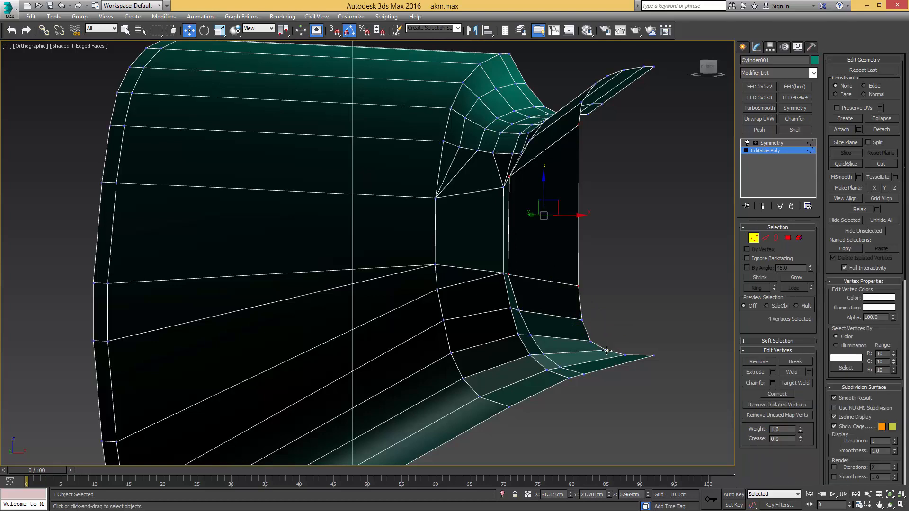
pyautogui.click(605, 350)
pyautogui.moveTo(605, 328); pyautogui.dragTo(605, 330)
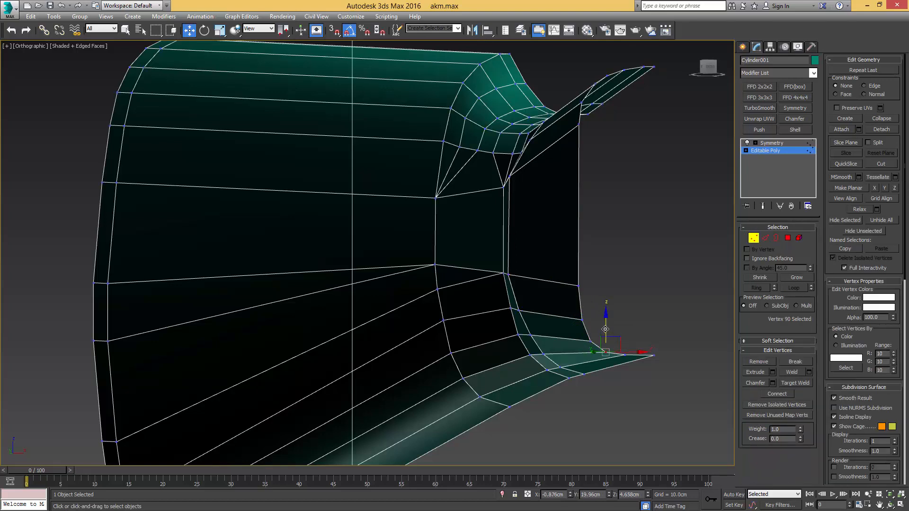
pyautogui.scroll(-2, 605, 330)
pyautogui.keyDown('alt'); pyautogui.moveTo(605, 330); pyautogui.dragTo(649, 325, button='middle'); pyautogui.keyUp('alt')
pyautogui.scroll(-2, 568, 312)
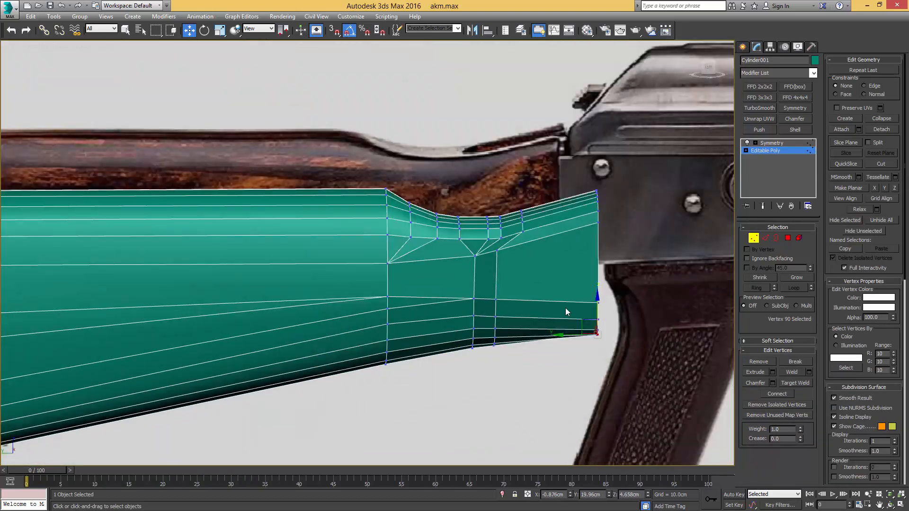
# Check the whole stock with all polygons selected and at the Symmetry level, ending in a see-through left view close to the wrist
pyautogui.press('1')
pyautogui.moveTo(475, 286); pyautogui.dragTo(533, 274, button='middle')
pyautogui.press('4')
pyautogui.hotkey('ctrl', 'a')
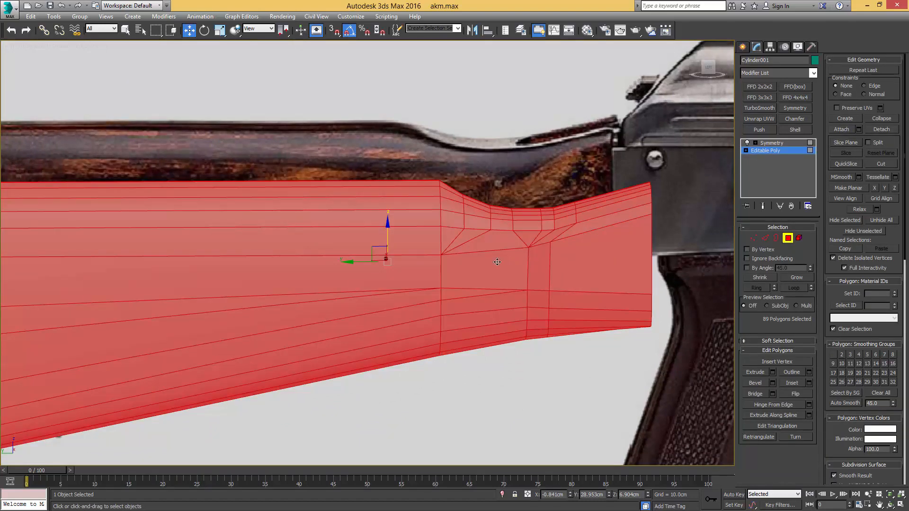
pyautogui.moveTo(376, 258); pyautogui.dragTo(485, 260, button='middle')
pyautogui.press('4')
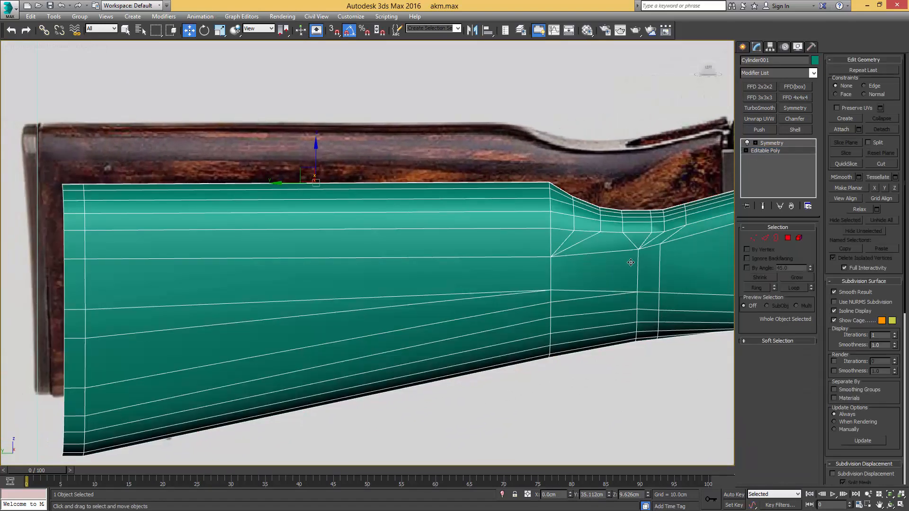
pyautogui.moveTo(631, 261); pyautogui.dragTo(518, 255, button='middle')
pyautogui.click(769, 144)
pyautogui.keyDown('alt'); pyautogui.moveTo(577, 205); pyautogui.dragTo(511, 208, button='middle'); pyautogui.keyUp('alt')
pyautogui.press('l')
pyautogui.scroll(-5, 516, 238)
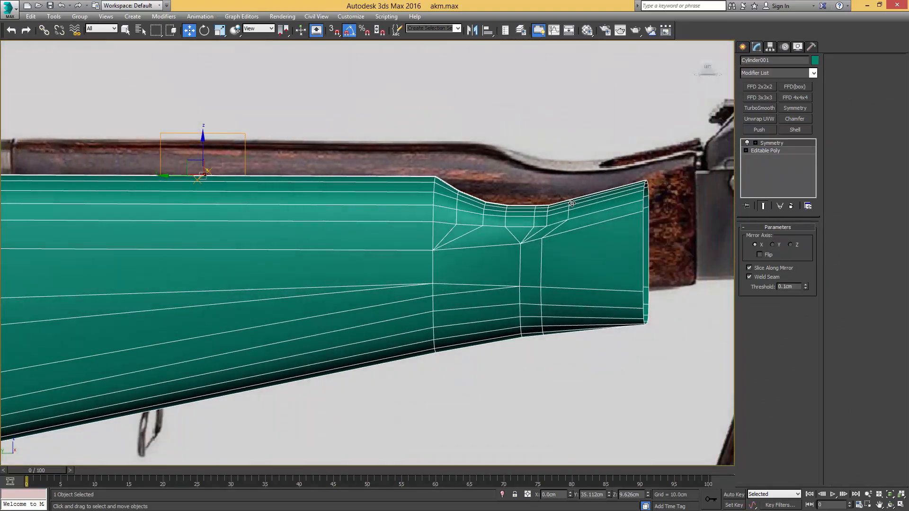
pyautogui.scroll(10, 469, 258)
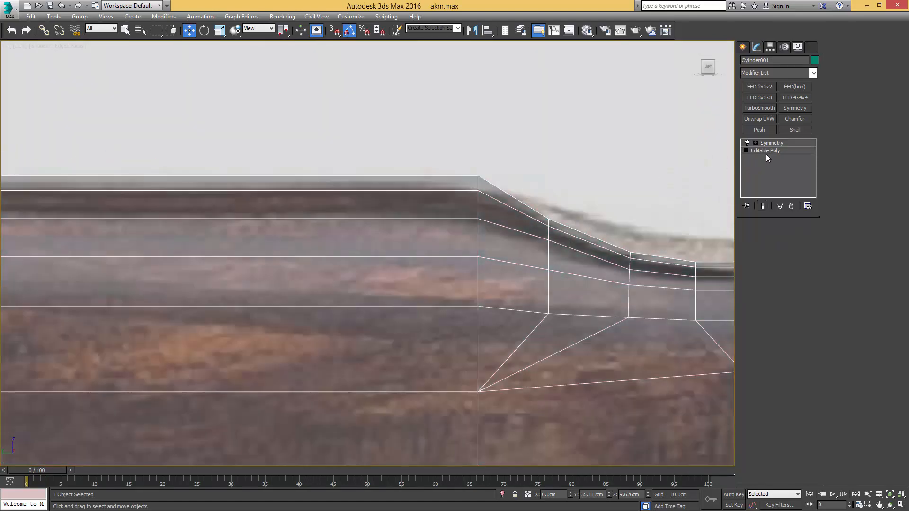
# Chamfer the upper edges of the ring where the wrist begins, splitting it into two rings that soften the top corner
pyautogui.click(765, 150)
pyautogui.press('q')
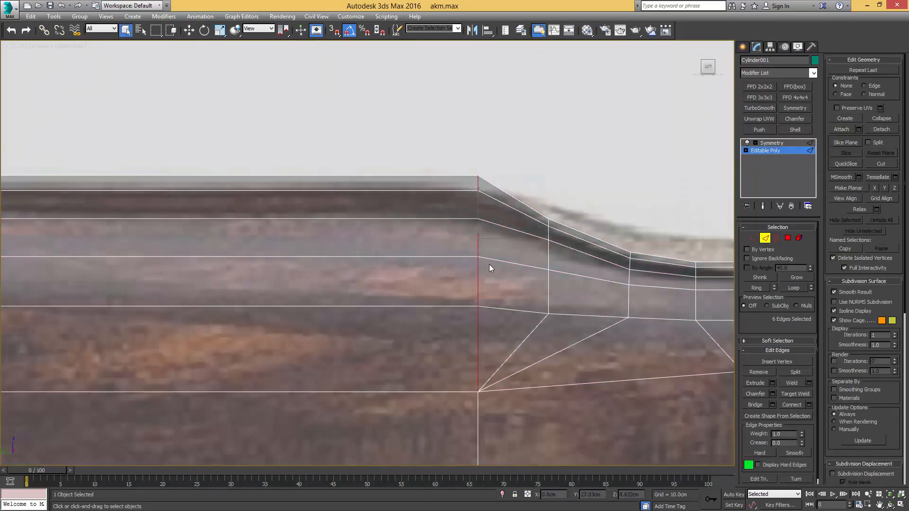
pyautogui.scroll(-2, 487, 272)
pyautogui.hotkey('ctrl', 'shift', 'c')
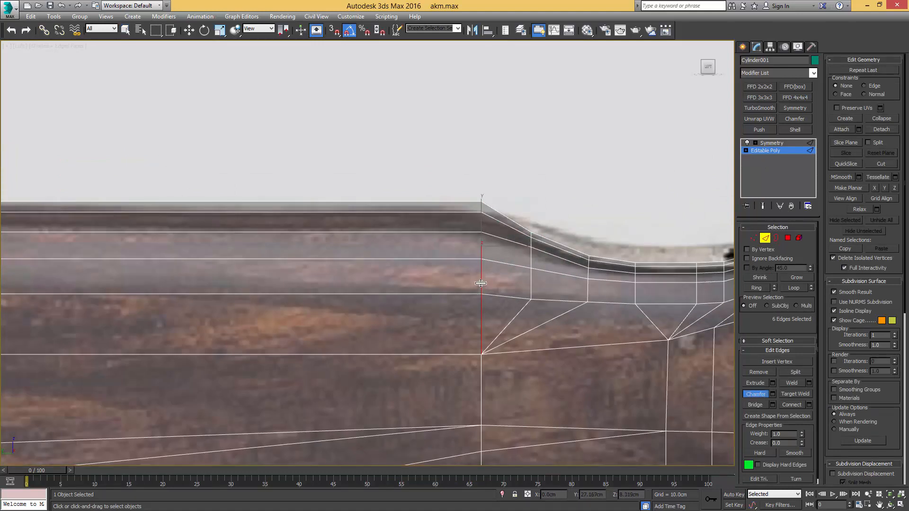
pyautogui.moveTo(482, 281); pyautogui.dragTo(496, 297)
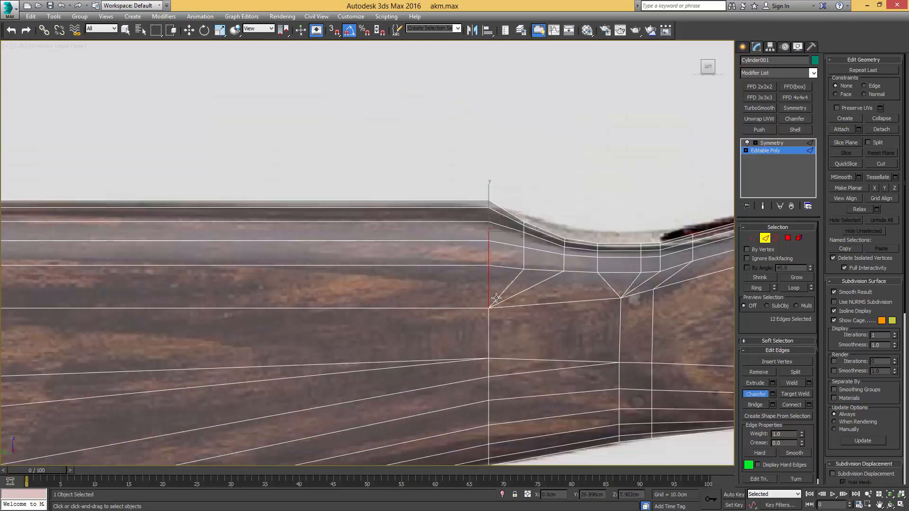
pyautogui.moveTo(490, 251); pyautogui.dragTo(500, 243)
pyautogui.scroll(2, 492, 260)
# Target-weld the vertex at the chamfer's lower end to the vertex directly below it and return to the Move tool
pyautogui.press('1')
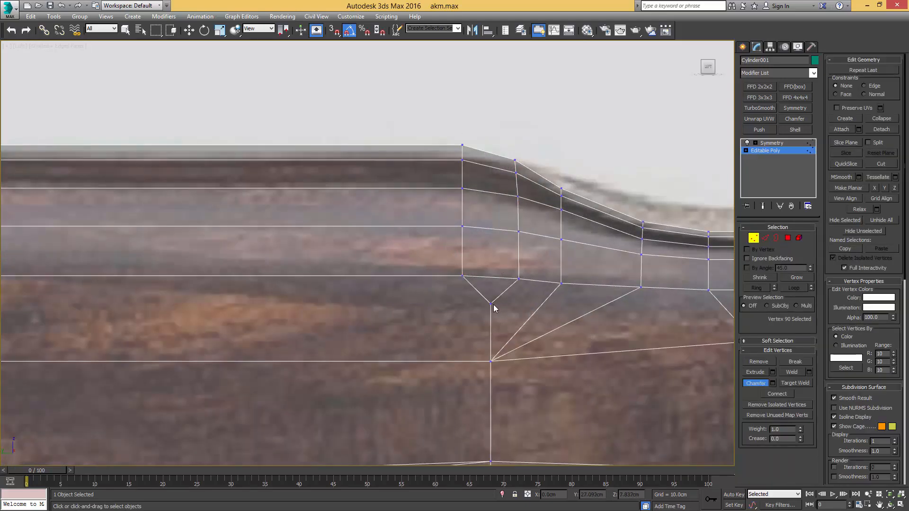
pyautogui.hotkey('ctrl', 'shift', 'w')
pyautogui.click(489, 360)
pyautogui.scroll(-3, 475, 300)
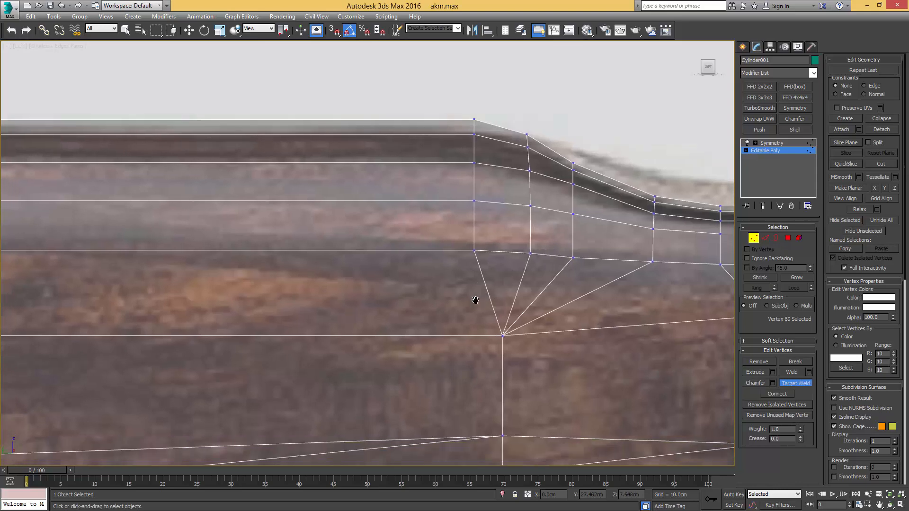
pyautogui.press('6')
pyautogui.press('w')
# Select the vertex ring just inside the stock's rear end and move it back to match the butt plate seam
pyautogui.scroll(-3, 522, 297)
pyautogui.moveTo(424, 347); pyautogui.dragTo(473, 270, button='middle')
pyautogui.press('1')
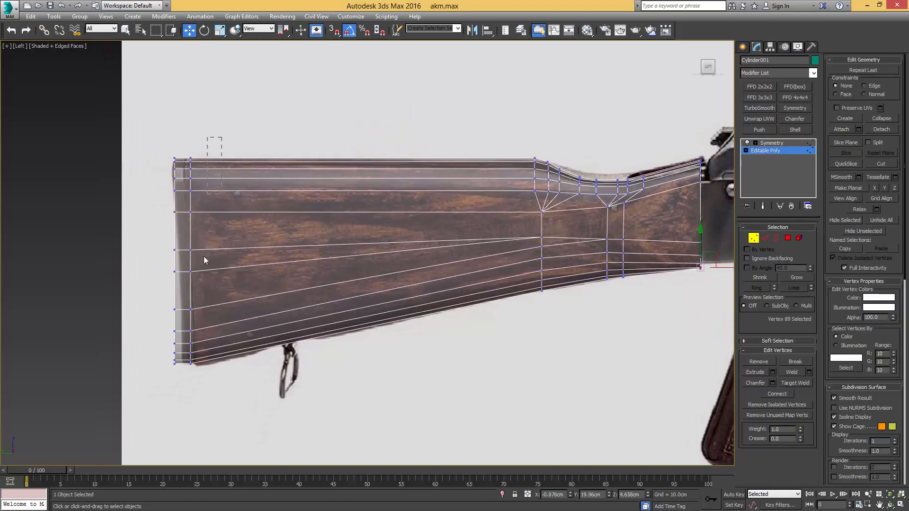
pyautogui.moveTo(188, 366); pyautogui.dragTo(190, 367)
pyautogui.moveTo(189, 367); pyautogui.dragTo(284, 343, button='middle')
pyautogui.scroll(3, 317, 197)
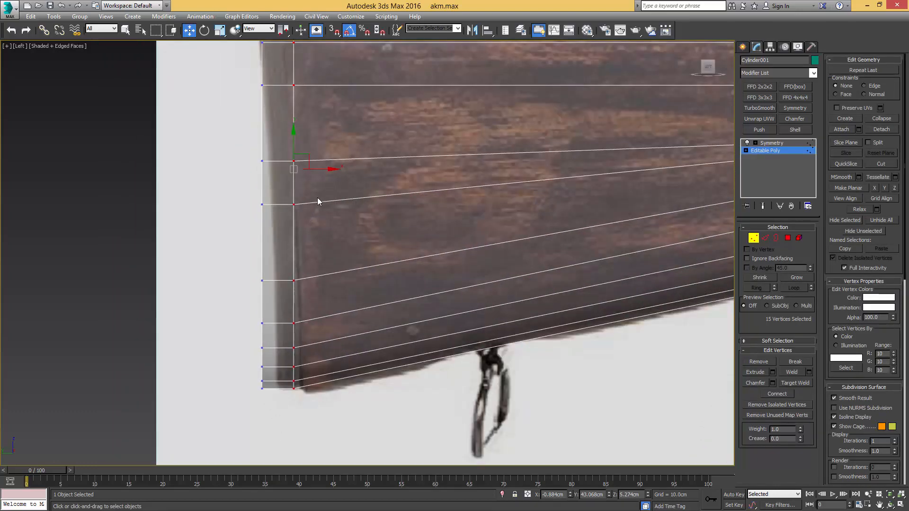
pyautogui.moveTo(321, 170); pyautogui.dragTo(313, 169)
pyautogui.scroll(-3, 318, 218)
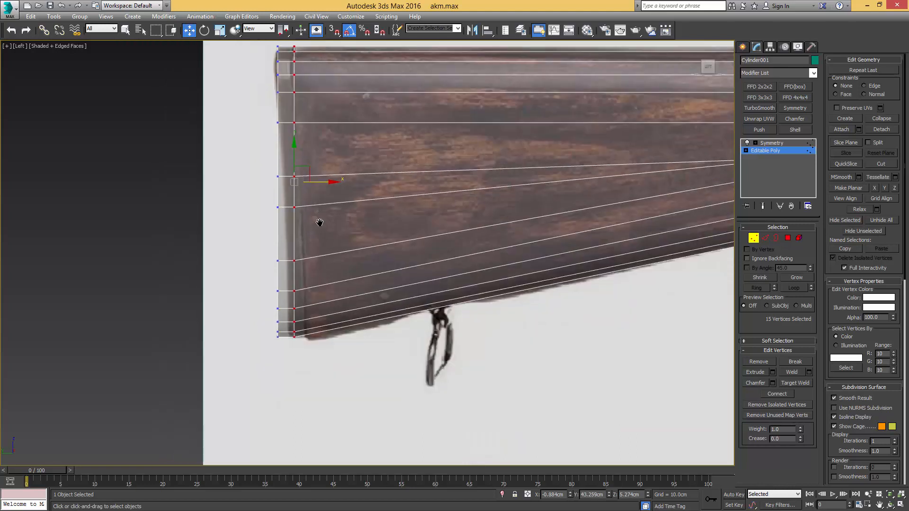
pyautogui.moveTo(318, 222); pyautogui.dragTo(337, 299, button='middle')
pyautogui.moveTo(342, 260); pyautogui.dragTo(340, 260)
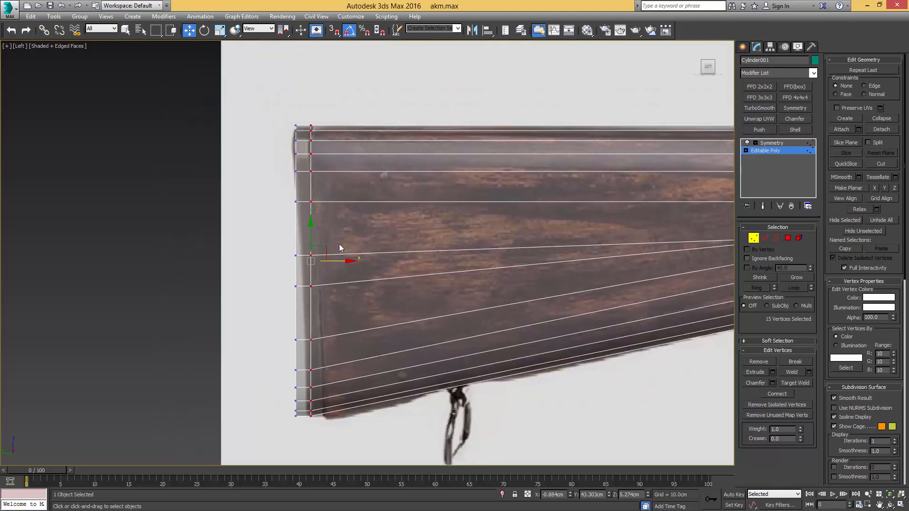
# Apply an FFD 3x3x3 to the stock's rear vertices and move its lower and middle control points forward to follow the butt plate
pyautogui.keyDown('ctrl'); pyautogui.moveTo(263, 439); pyautogui.dragTo(263, 439); pyautogui.keyUp('ctrl')
pyautogui.click(765, 98)
pyautogui.moveTo(379, 243); pyautogui.dragTo(380, 179, button='middle')
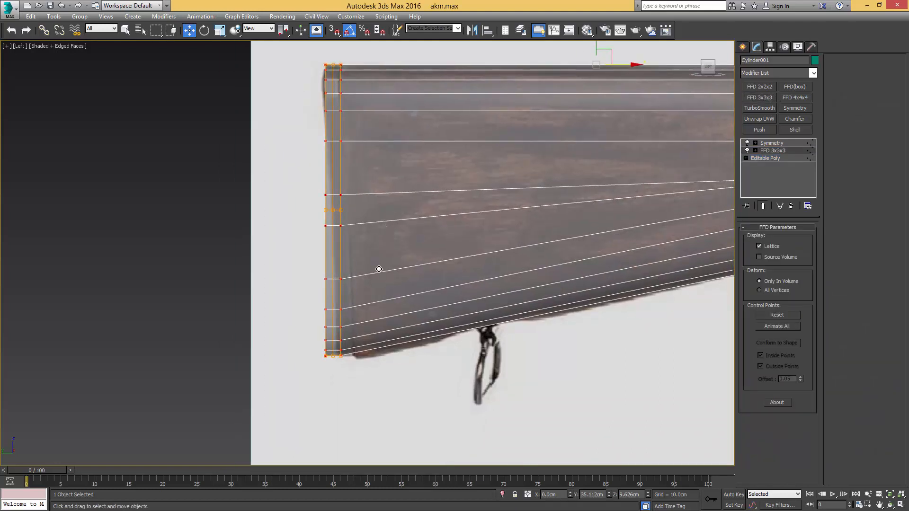
pyautogui.click(346, 351)
pyautogui.moveTo(352, 349); pyautogui.dragTo(359, 345)
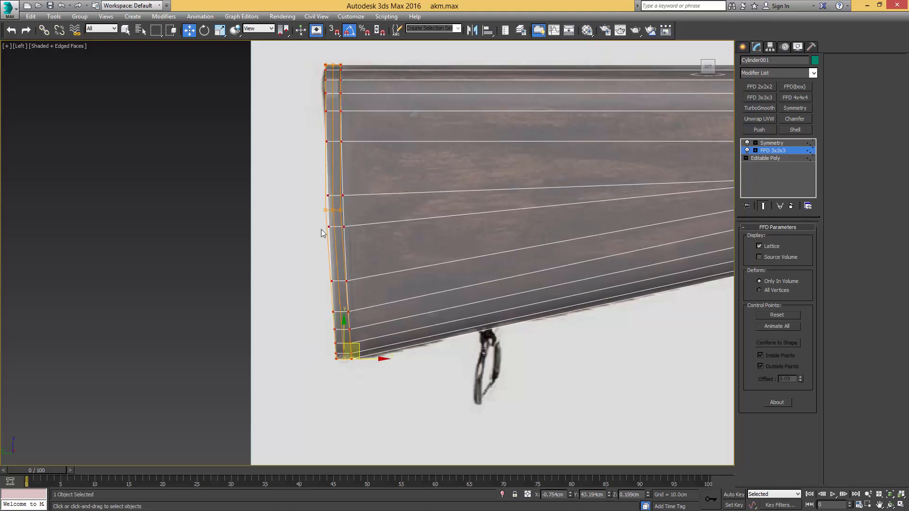
pyautogui.moveTo(356, 200); pyautogui.dragTo(379, 207)
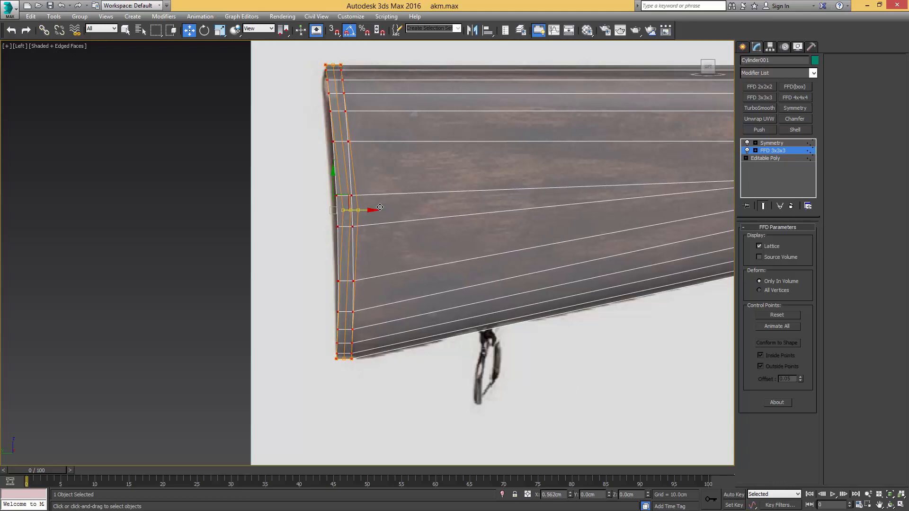
# Check the butt end in the Windows Photo Viewer reference, and fine-tune the FFD lattice's top and middle control points to its curve
pyautogui.hotkey('alt', 'Tab')
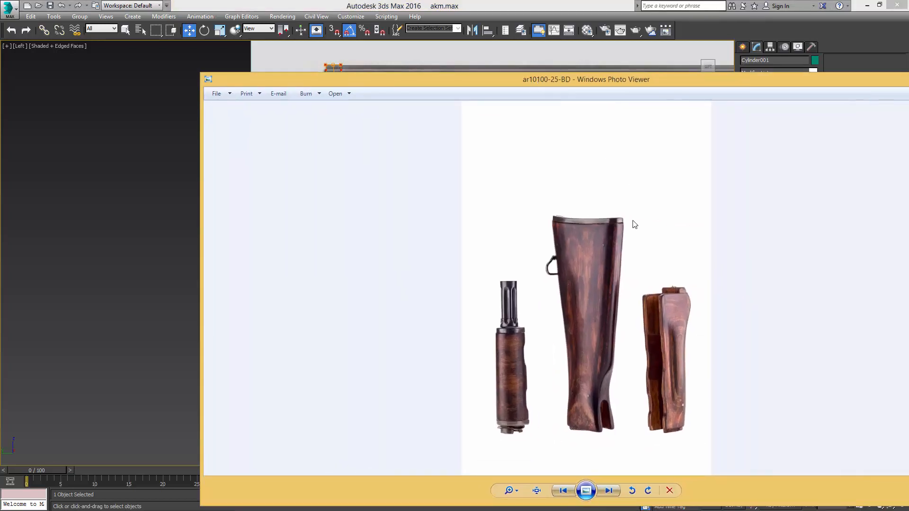
pyautogui.moveTo(546, 83); pyautogui.dragTo(908, 84)
pyautogui.moveTo(349, 166); pyautogui.dragTo(367, 198, button='middle')
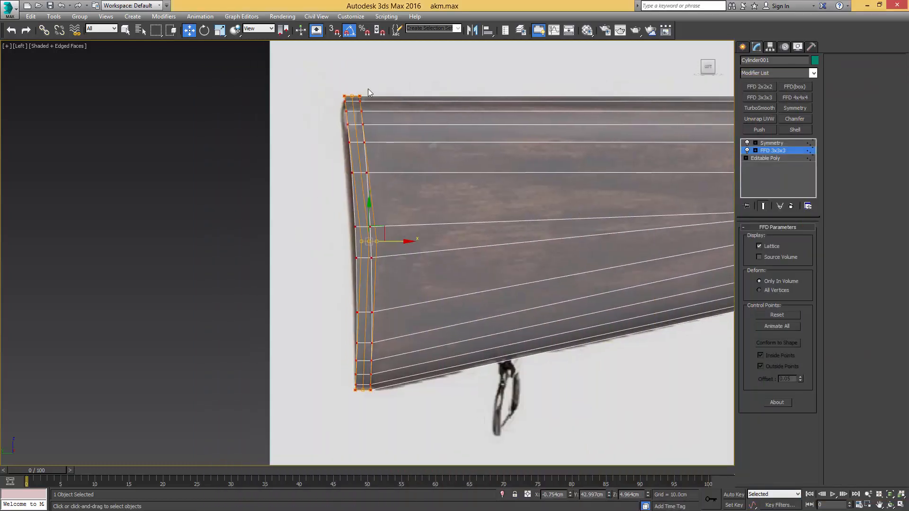
pyautogui.moveTo(334, 112); pyautogui.dragTo(379, 96)
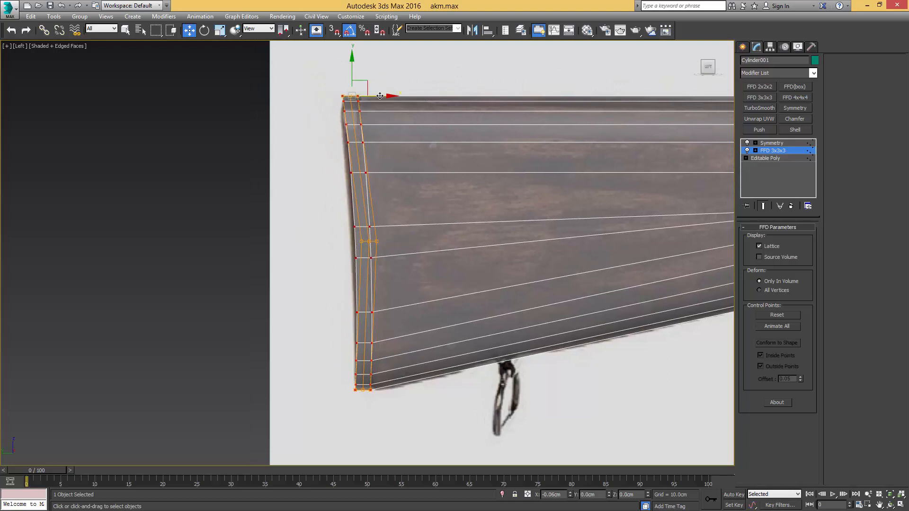
pyautogui.moveTo(391, 209); pyautogui.dragTo(389, 181, button='middle')
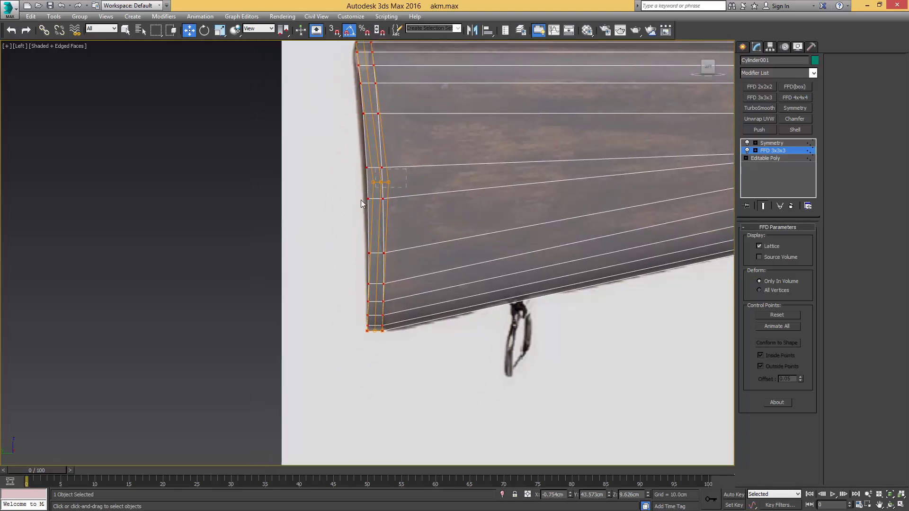
pyautogui.moveTo(394, 167); pyautogui.dragTo(397, 175)
# Collapse the FFD 3x3x3 modifier into the stock's editable poly, keeping the Symmetry modifier above it
pyautogui.scroll(-4, 398, 175)
pyautogui.moveTo(398, 175)
pyautogui.keyDown('alt'); pyautogui.mouseDown(button='middle')
pyautogui.moveTo(483, 183)
pyautogui.moveTo(409, 177)
pyautogui.mouseUp(button='middle'); pyautogui.keyUp('alt')
pyautogui.moveTo(457, 175); pyautogui.dragTo(395, 203, button='middle')
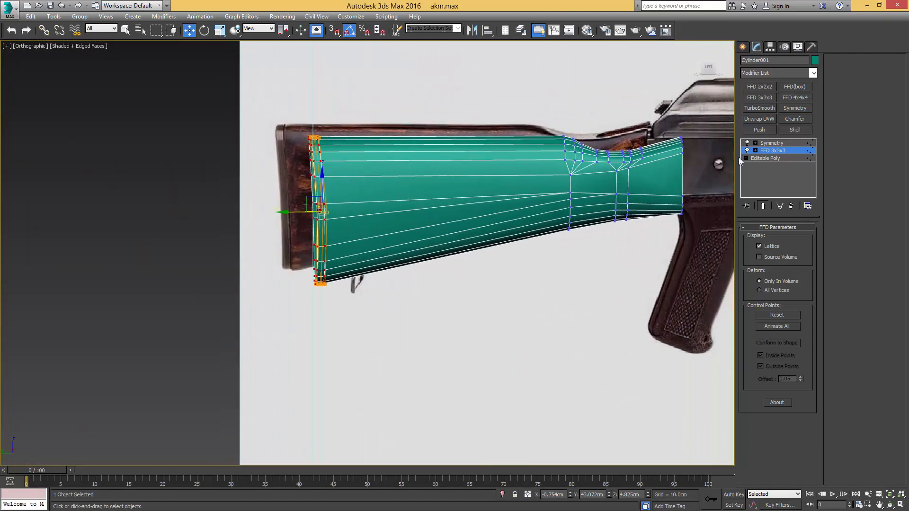
pyautogui.rightClick(773, 151)
pyautogui.click(805, 235)
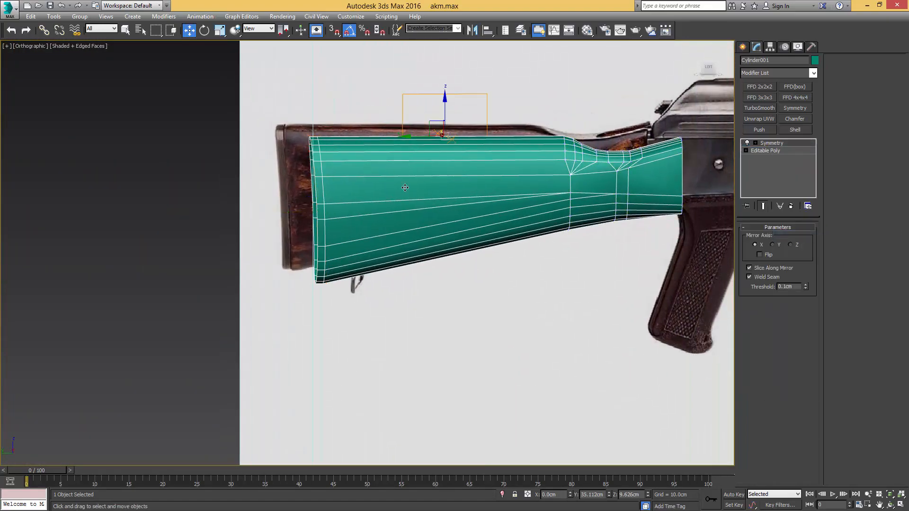
# Collapse the Symmetry modifier so both halves of the stock become one editable poly
pyautogui.moveTo(329, 200); pyautogui.dragTo(521, 187, button='middle')
pyautogui.scroll(5, 431, 204)
pyautogui.click(764, 152)
pyautogui.press('3')
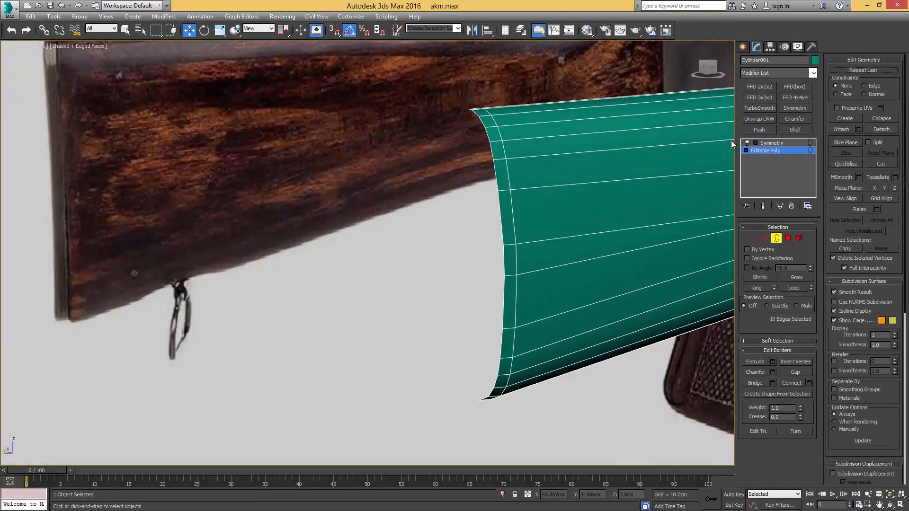
pyautogui.click(769, 143)
pyautogui.rightClick(773, 143)
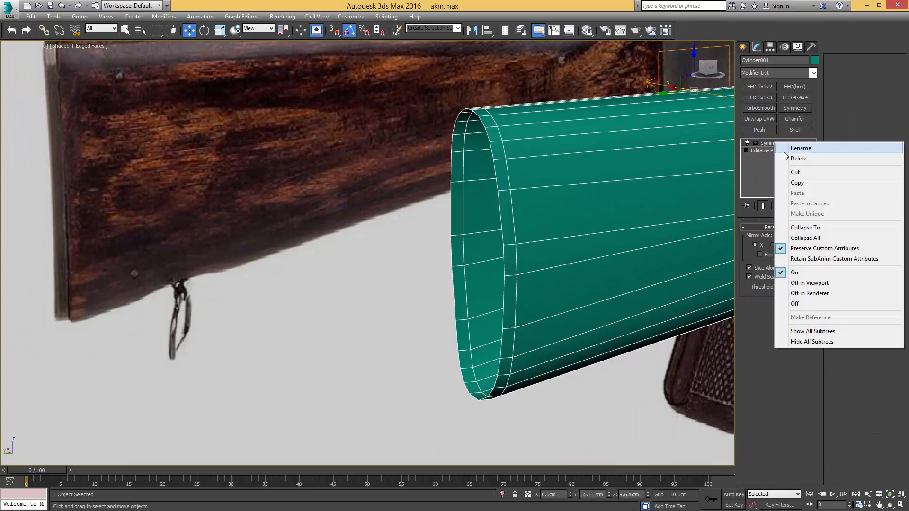
pyautogui.click(805, 228)
# Cap the open border at the stock's rear end and select the new cap polygon
pyautogui.keyDown('alt'); pyautogui.moveTo(602, 146); pyautogui.dragTo(491, 170, button='middle'); pyautogui.keyUp('alt')
pyautogui.click(458, 176)
pyautogui.hotkey('alt', 'p')
pyautogui.press('4')
pyautogui.click(488, 175)
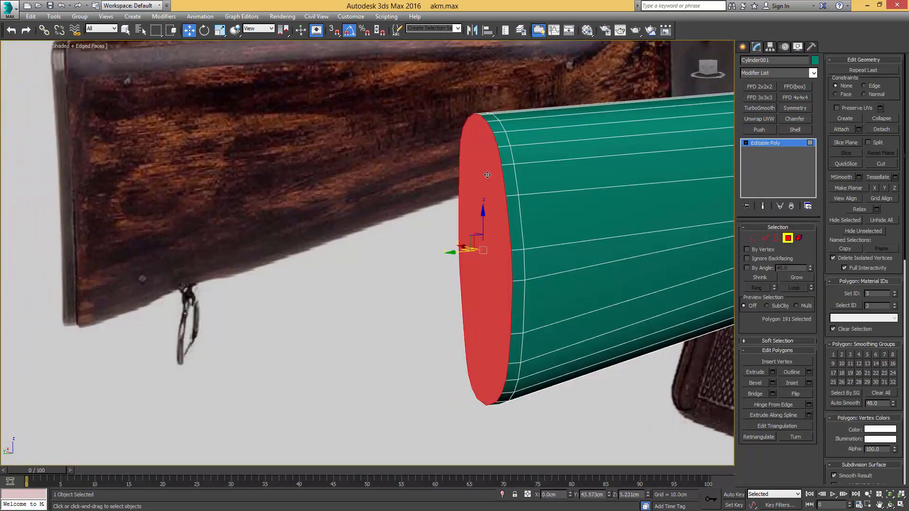
# Inset the rear cap polygon slightly and move it outward to form a narrow beveled rim
pyautogui.scroll(5, 476, 180)
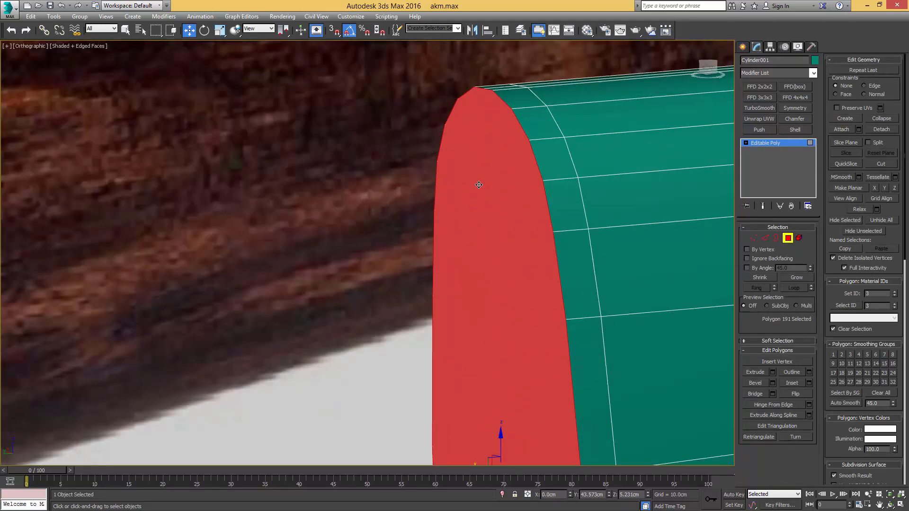
pyautogui.press('i')
pyautogui.moveTo(489, 180); pyautogui.dragTo(489, 189)
pyautogui.scroll(-3, 478, 197)
pyautogui.press('w')
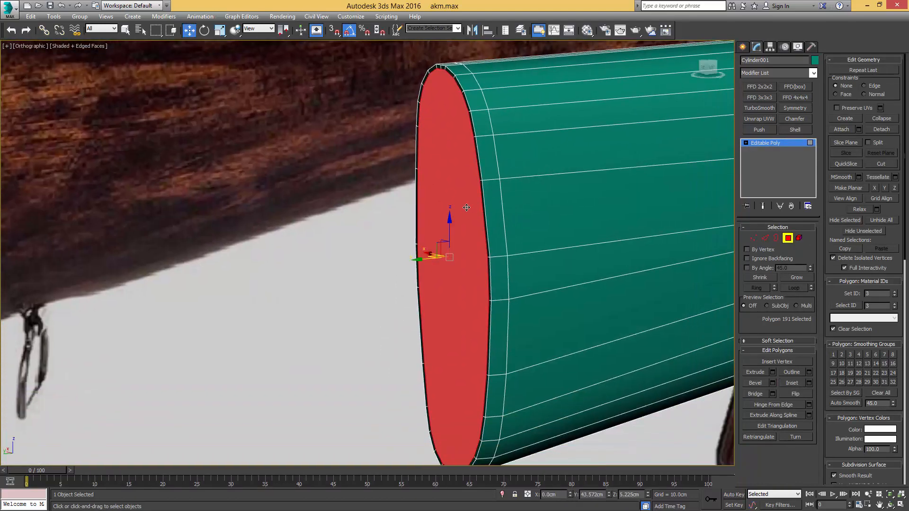
pyautogui.moveTo(426, 260); pyautogui.dragTo(421, 260)
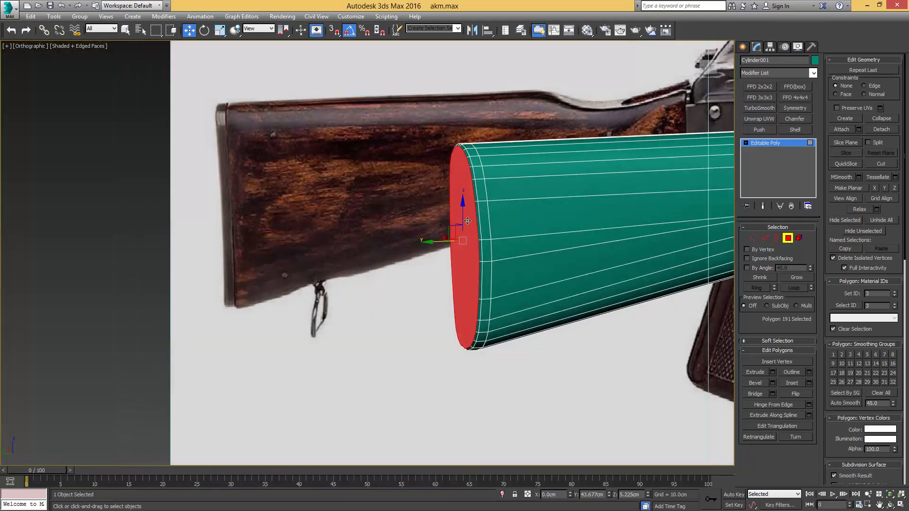
# In the left view, adjust the upper vertices of the rear rim to follow the reference butt's back edge
pyautogui.press('l')
pyautogui.scroll(2, 430, 207)
pyautogui.scroll(5, 430, 207)
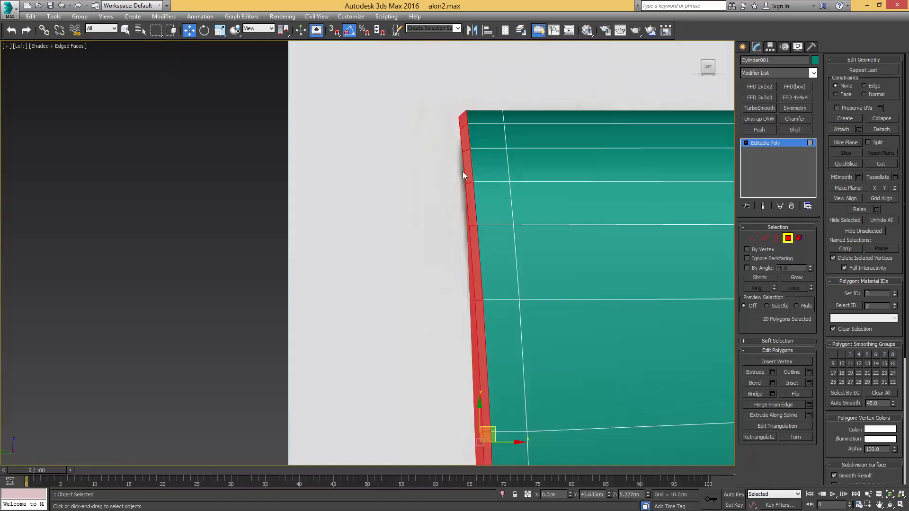
pyautogui.press('1')
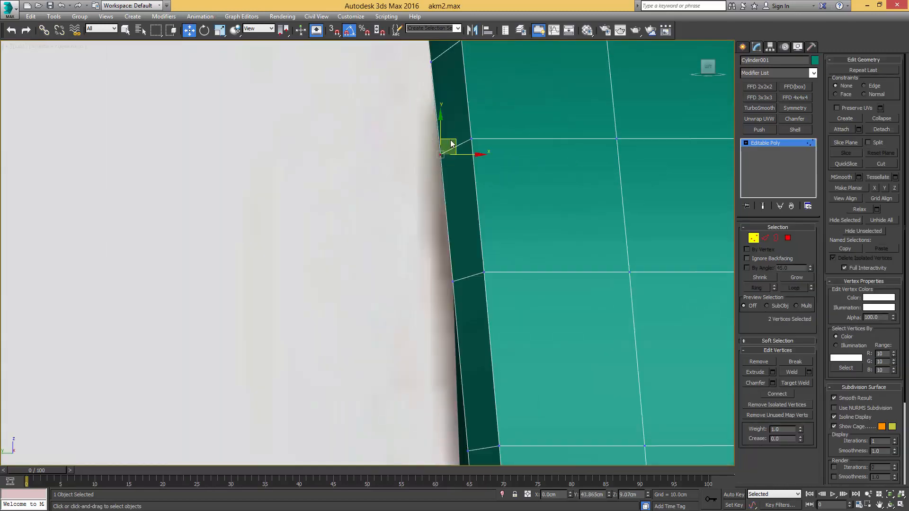
pyautogui.scroll(-2, 451, 151)
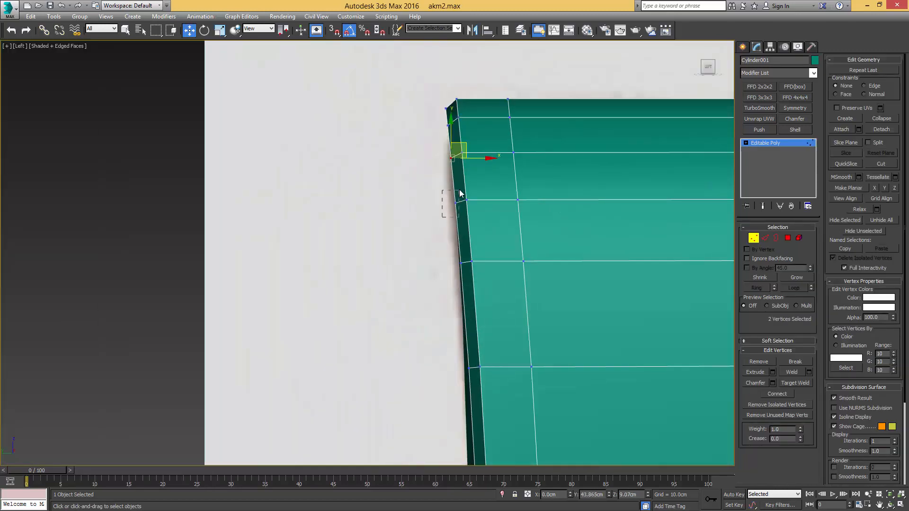
pyautogui.scroll(3, 459, 190)
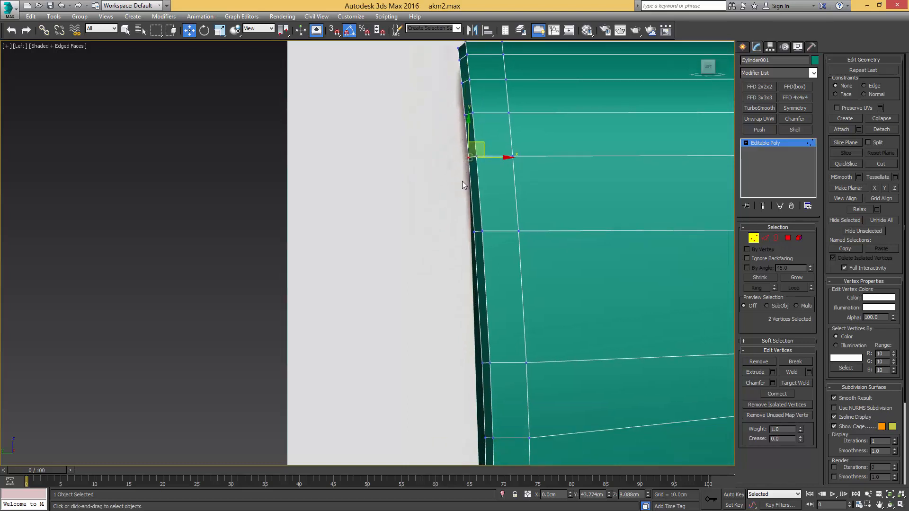
pyautogui.moveTo(476, 225); pyautogui.dragTo(479, 243)
pyautogui.moveTo(479, 243); pyautogui.dragTo(474, 241, button='middle')
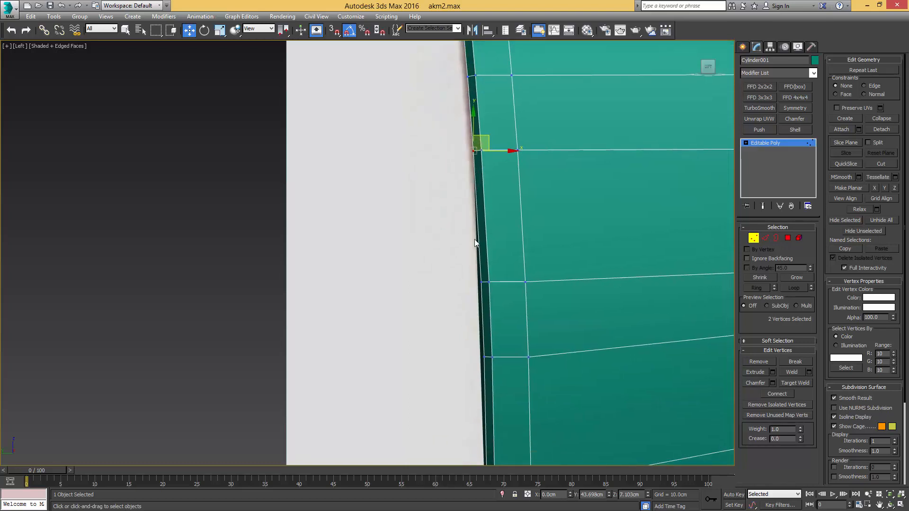
# Adjust the vertices along the middle of the rear rim to the reference butt's back edge
pyautogui.click(479, 283)
pyautogui.moveTo(480, 283); pyautogui.dragTo(487, 245, button='middle')
pyautogui.moveTo(481, 270); pyautogui.dragTo(483, 272)
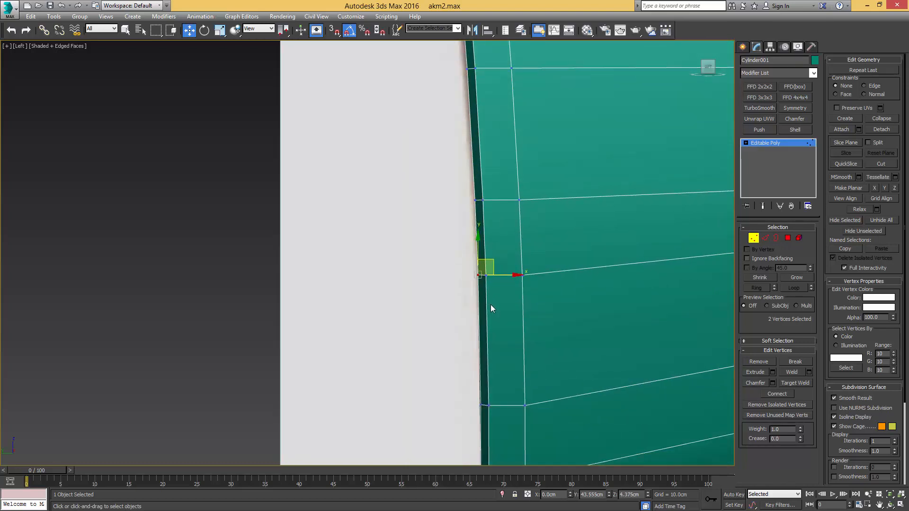
pyautogui.moveTo(491, 308); pyautogui.dragTo(469, 319, button='middle')
pyautogui.moveTo(468, 308); pyautogui.dragTo(481, 334)
pyautogui.moveTo(482, 334); pyautogui.dragTo(478, 231, button='middle')
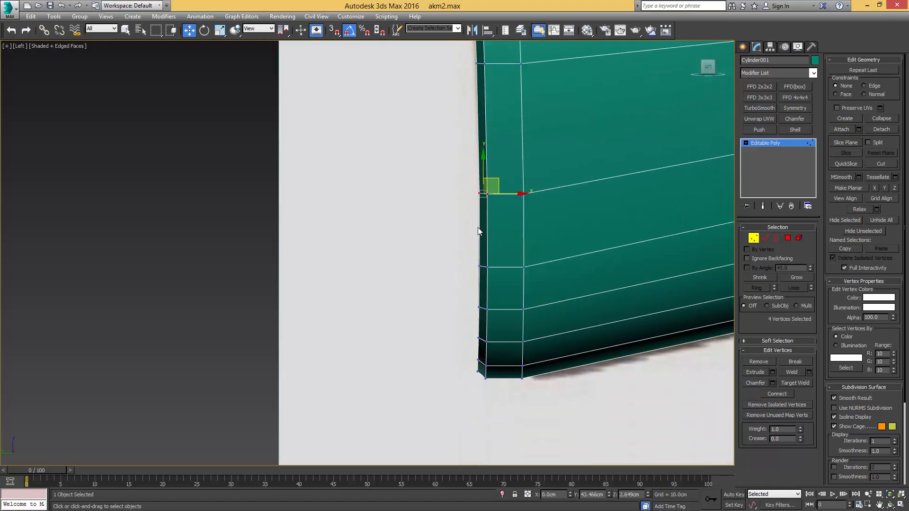
pyautogui.moveTo(484, 259); pyautogui.dragTo(485, 266)
# Adjust the lowest vertices of the rear rim down to the toe of the stock to smooth its curve
pyautogui.moveTo(487, 303); pyautogui.dragTo(471, 237, button='middle')
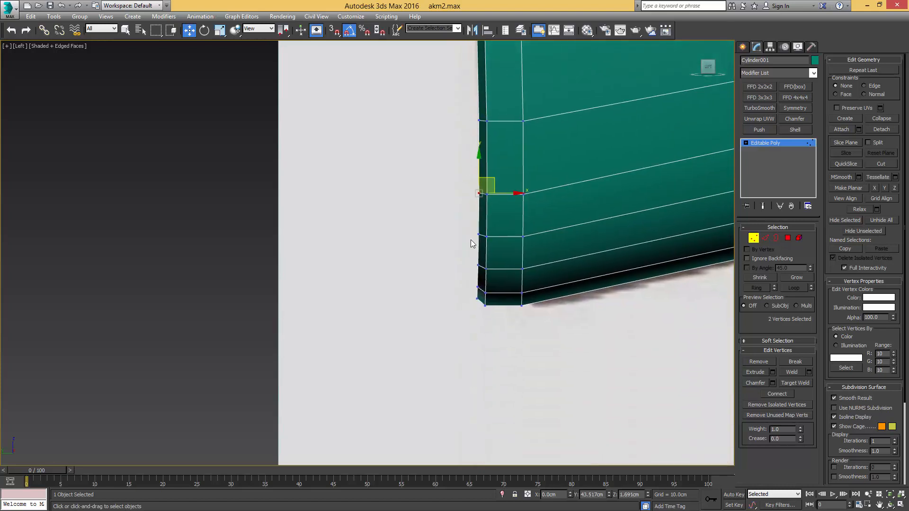
pyautogui.moveTo(469, 233); pyautogui.dragTo(478, 244)
pyautogui.moveTo(471, 261); pyautogui.dragTo(471, 225, button='middle')
pyautogui.scroll(3, 471, 226)
pyautogui.moveTo(477, 218); pyautogui.dragTo(484, 232)
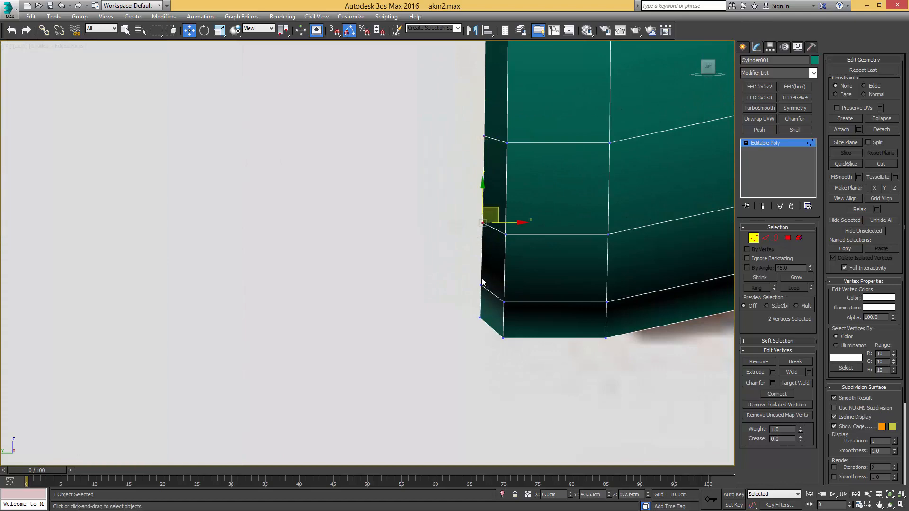
pyautogui.moveTo(479, 277); pyautogui.dragTo(485, 290)
# Connect the horizontal edges across the rear cap with a vertical edge line down its center
pyautogui.scroll(-5, 499, 246)
pyautogui.keyDown('alt'); pyautogui.moveTo(499, 217); pyautogui.dragTo(548, 219, button='middle'); pyautogui.keyUp('alt')
pyautogui.moveTo(548, 218); pyautogui.dragTo(548, 338, button='middle')
pyautogui.press('2')
pyautogui.moveTo(530, 189); pyautogui.dragTo(537, 245, button='middle')
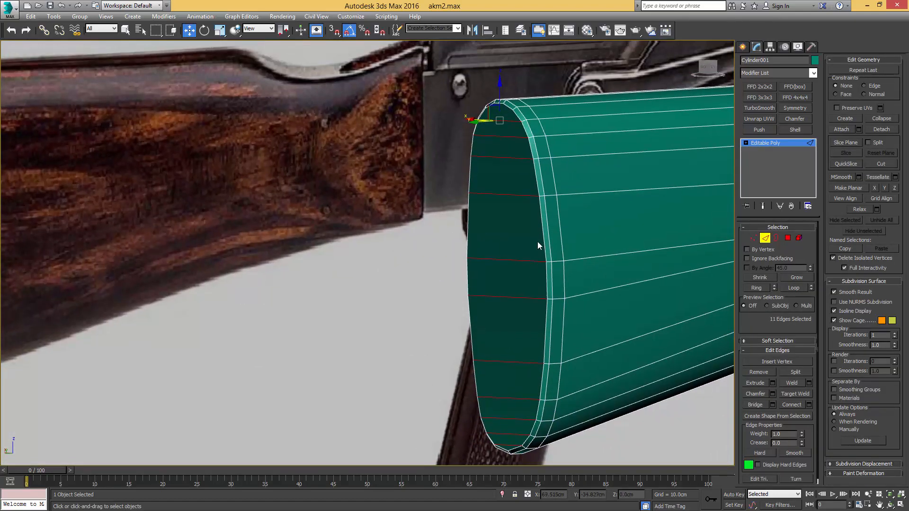
pyautogui.hotkey('ctrl', 'shift', 'e')
pyautogui.scroll(4, 509, 171)
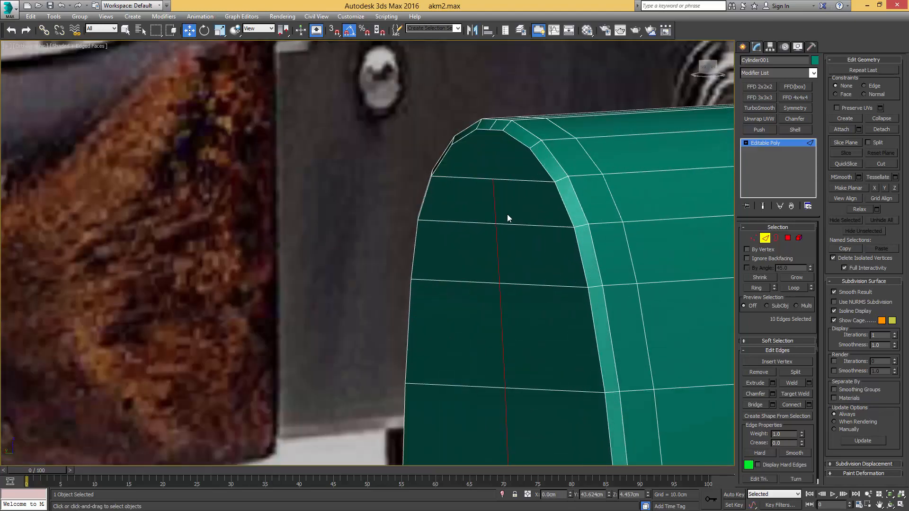
# Connect the ends of the cap's center line to the rim's uppermost and lowermost center vertices
pyautogui.press('1')
pyautogui.click(493, 175)
pyautogui.keyDown('ctrl'); pyautogui.click(490, 130); pyautogui.keyUp('ctrl')
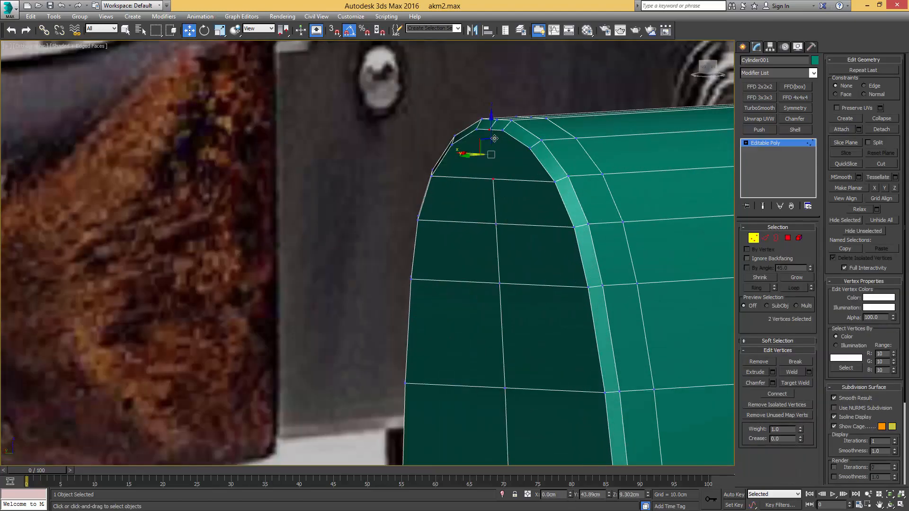
pyautogui.scroll(-5, 511, 198)
pyautogui.scroll(8, 518, 243)
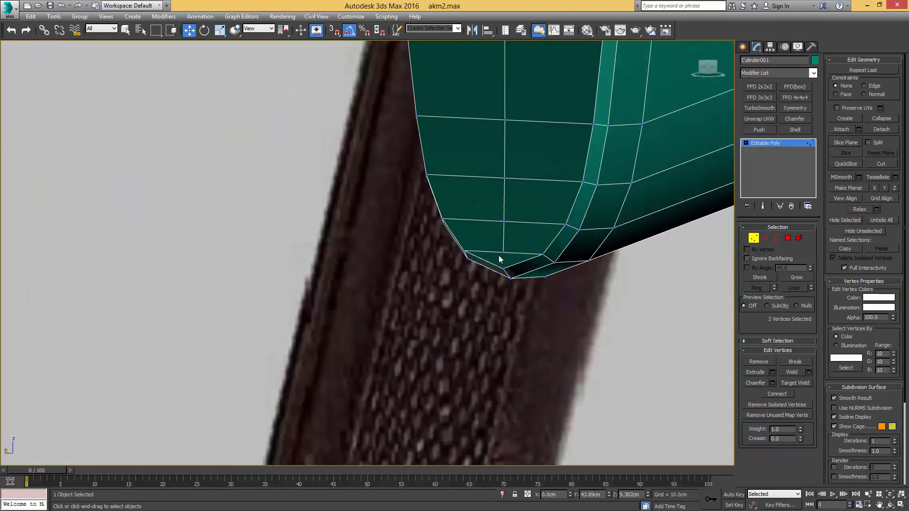
pyautogui.click(504, 263)
pyautogui.keyDown('ctrl'); pyautogui.click(504, 267); pyautogui.keyUp('ctrl')
# In the front view, select all polygons on one side of the stock's center line and delete that half
pyautogui.scroll(-3, 534, 248)
pyautogui.keyDown('alt'); pyautogui.moveTo(534, 248); pyautogui.dragTo(448, 273, button='middle'); pyautogui.keyUp('alt')
pyautogui.scroll(-3, 554, 231)
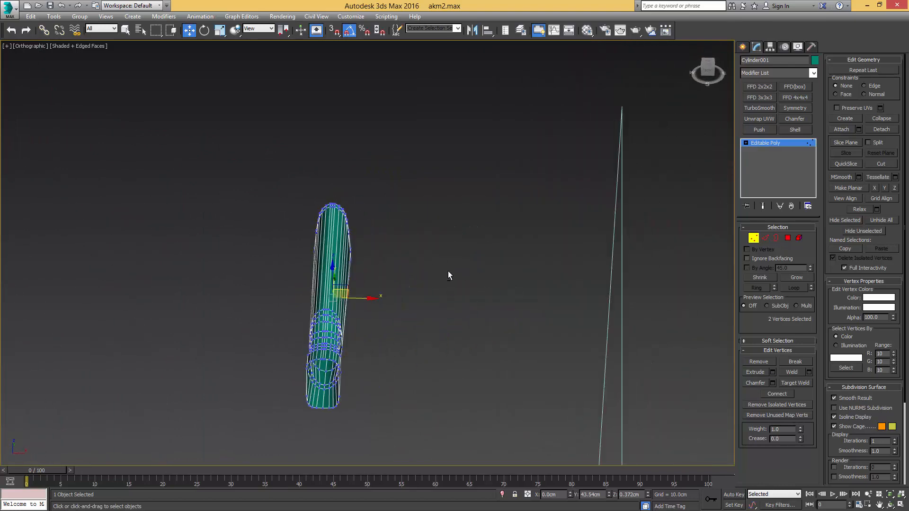
pyautogui.press('4')
pyautogui.press('q')
pyautogui.click(338, 238)
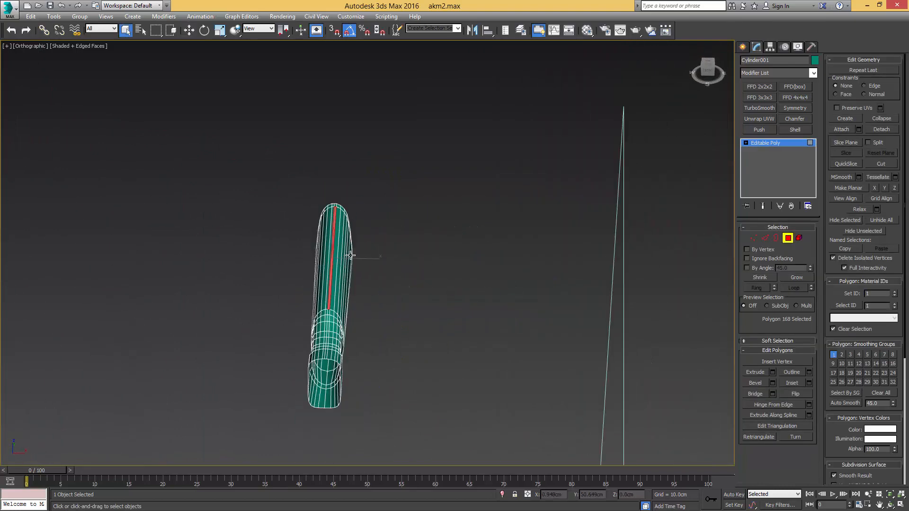
pyautogui.press('f')
pyautogui.scroll(-6, 367, 251)
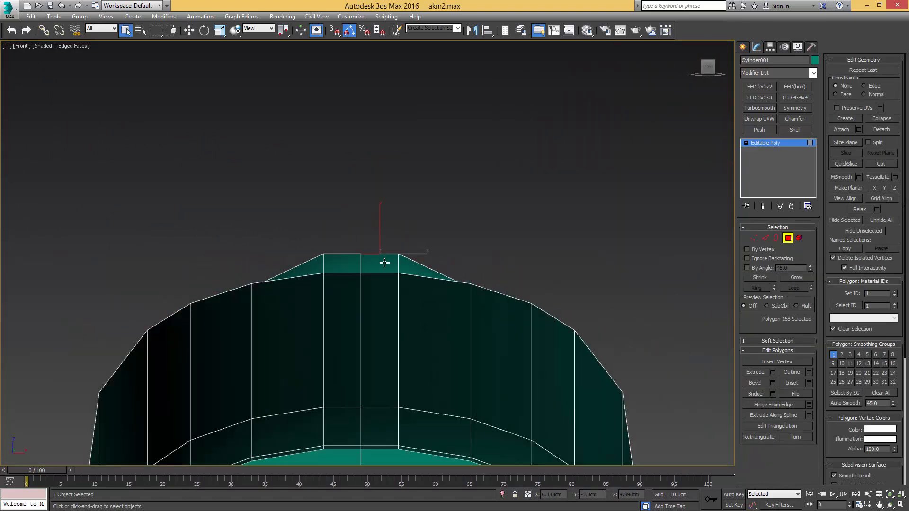
pyautogui.moveTo(384, 261); pyautogui.dragTo(420, 117, button='middle')
pyautogui.scroll(-2, 460, 179)
pyautogui.moveTo(471, 199); pyautogui.dragTo(474, 175, button='middle')
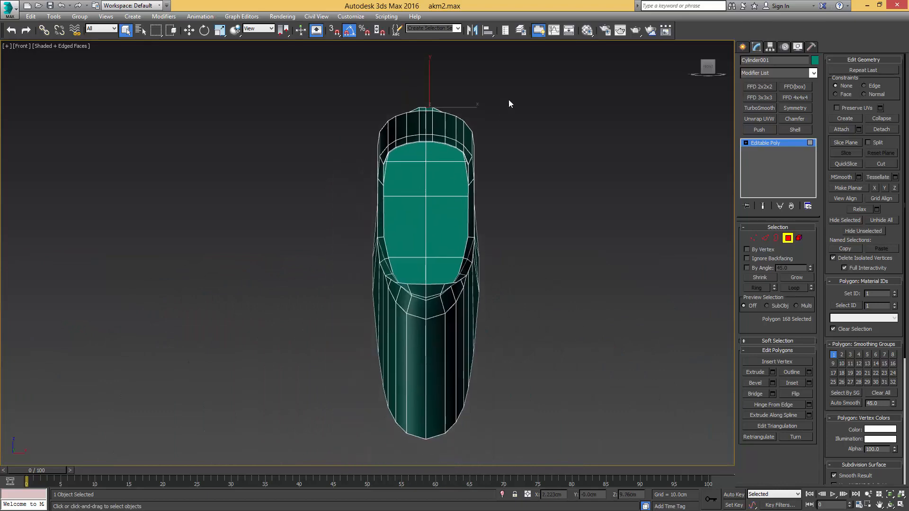
pyautogui.moveTo(428, 374); pyautogui.dragTo(430, 457)
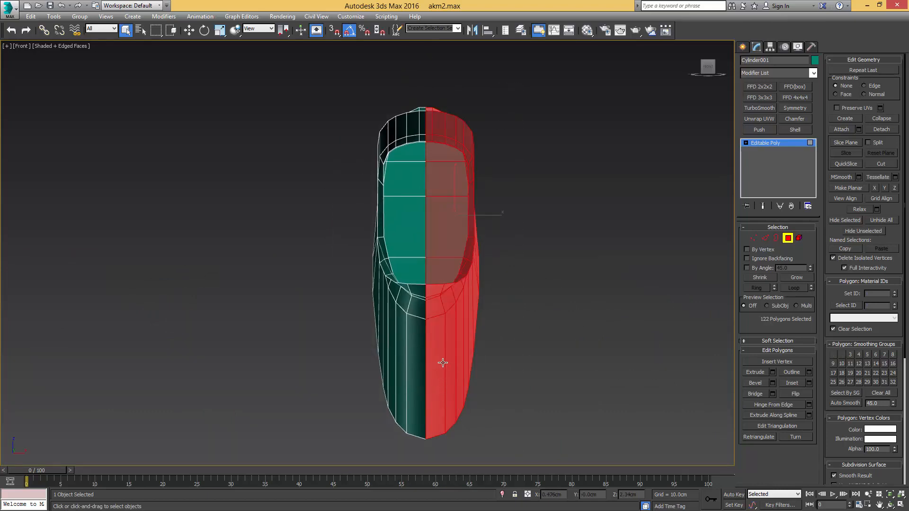
pyautogui.press('Delete')
# Leave the edge level and apply a new Symmetry modifier to the remaining half of the stock
pyautogui.keyDown('alt'); pyautogui.moveTo(397, 273); pyautogui.dragTo(392, 251, button='middle'); pyautogui.keyUp('alt')
pyautogui.press('2')
pyautogui.click(555, 270)
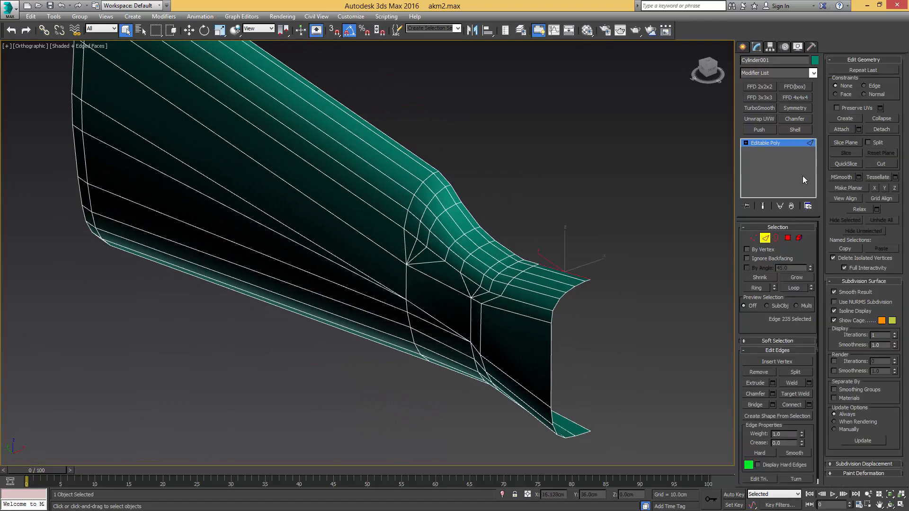
pyautogui.click(771, 143)
pyautogui.press('w')
pyautogui.click(792, 108)
# Switch to the wooden stock photo in Windows Photo Viewer, examine its front end, and move its window aside
pyautogui.keyDown('alt'); pyautogui.moveTo(574, 249); pyautogui.dragTo(586, 204, button='middle'); pyautogui.keyUp('alt')
pyautogui.hotkey('alt', 'Tab')
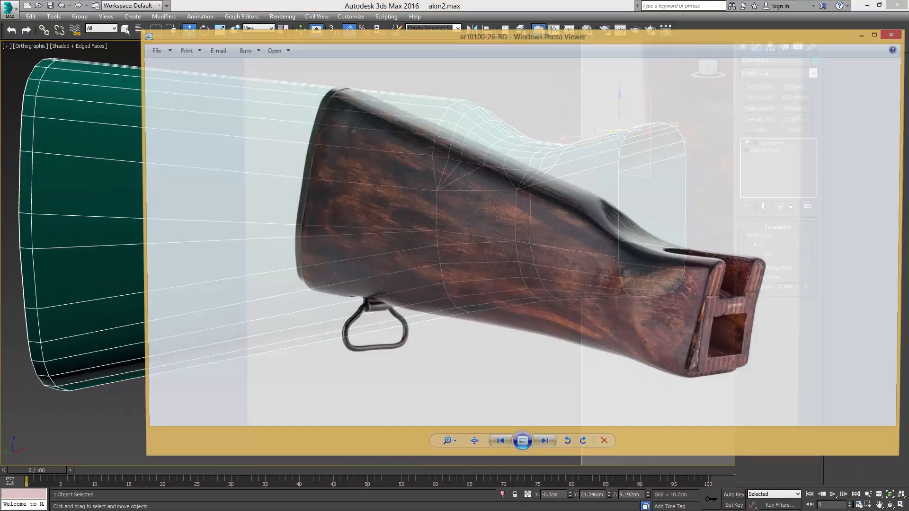
pyautogui.moveTo(661, 36); pyautogui.dragTo(908, 38)
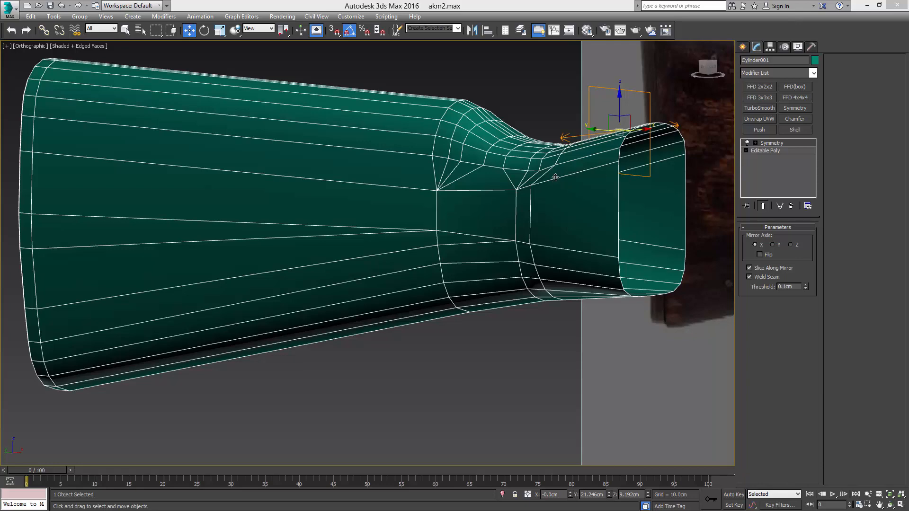
pyautogui.scroll(5, 556, 139)
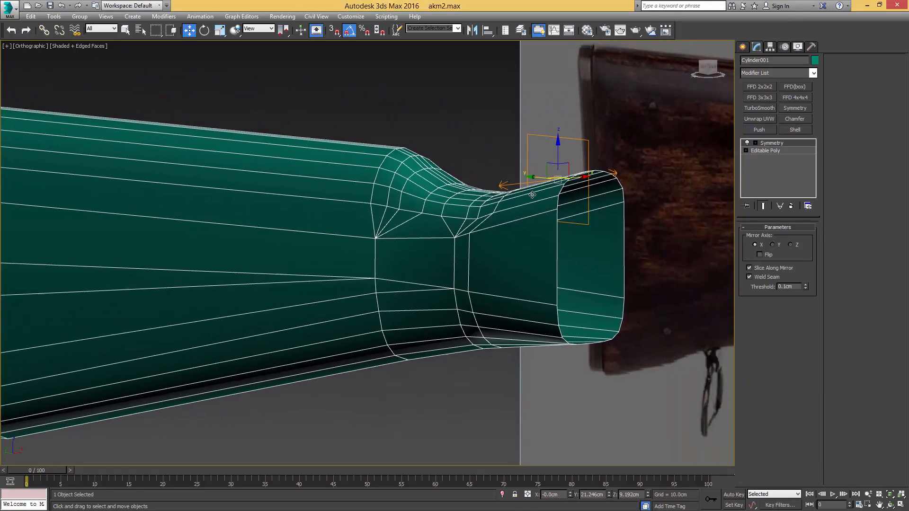
# At the Editable Poly level, select three polygons along the wrist's upper side near the open front rim and apply FFD 2x2x2
pyautogui.click(763, 151)
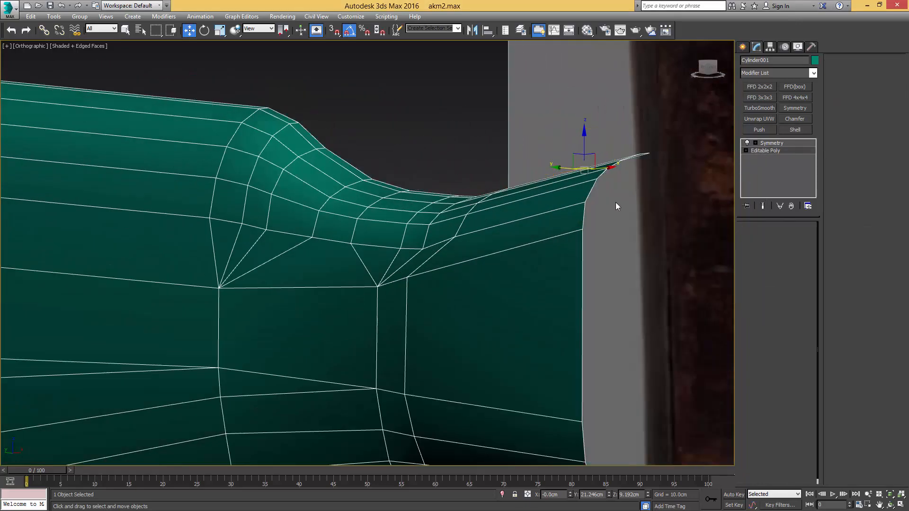
pyautogui.click(587, 199)
pyautogui.keyDown('alt'); pyautogui.moveTo(587, 201); pyautogui.dragTo(470, 217, button='middle'); pyautogui.keyUp('alt')
pyautogui.press('4')
pyautogui.click(552, 200)
pyautogui.keyDown('ctrl'); pyautogui.click(476, 218); pyautogui.keyUp('ctrl')
pyautogui.keyDown('ctrl'); pyautogui.click(489, 213); pyautogui.keyUp('ctrl')
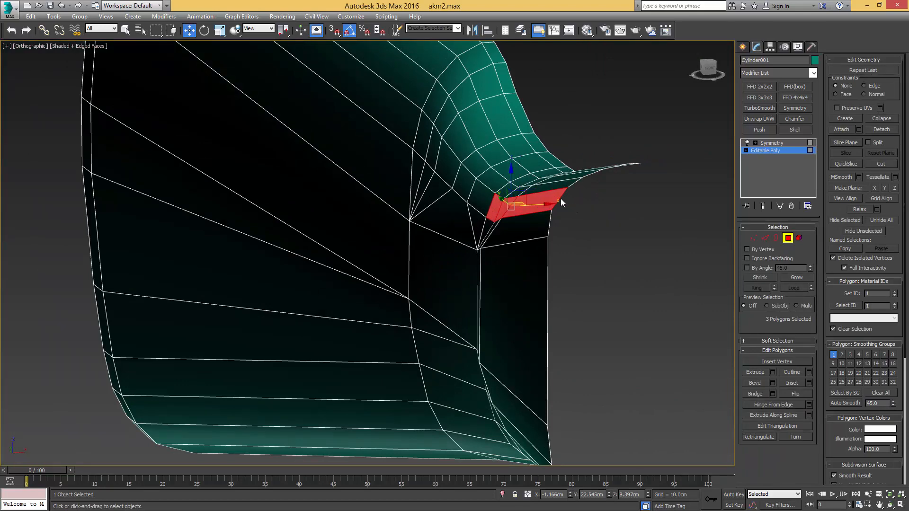
pyautogui.keyDown('alt'); pyautogui.moveTo(561, 199); pyautogui.dragTo(568, 194, button='middle'); pyautogui.keyUp('alt')
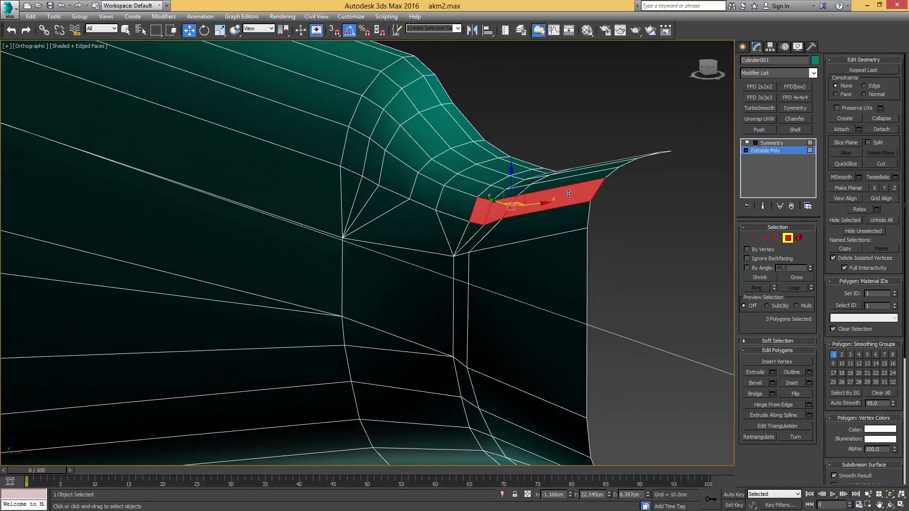
pyautogui.click(759, 86)
pyautogui.press('1')
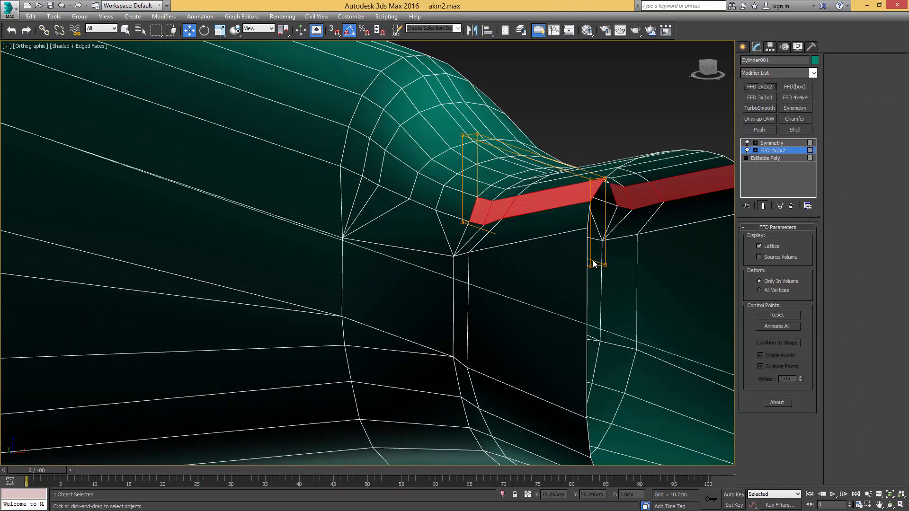
# Raise the lattice's two lower outer control points by about 0.18 cm and collapse the FFD into the Editable Poly
pyautogui.click(590, 267)
pyautogui.keyDown('ctrl'); pyautogui.click(464, 222); pyautogui.keyUp('ctrl')
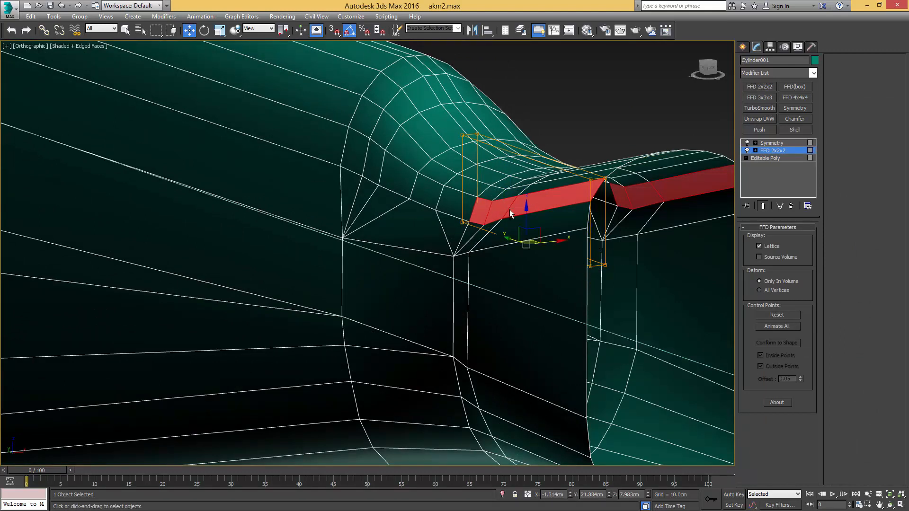
pyautogui.moveTo(524, 215); pyautogui.dragTo(523, 203)
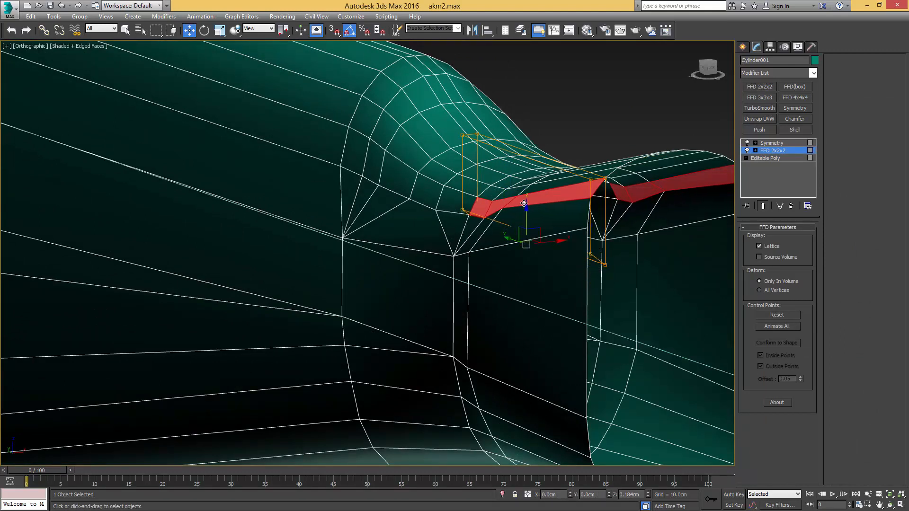
pyautogui.keyDown('alt'); pyautogui.moveTo(523, 203); pyautogui.dragTo(502, 220, button='middle'); pyautogui.keyUp('alt')
pyautogui.rightClick(771, 150)
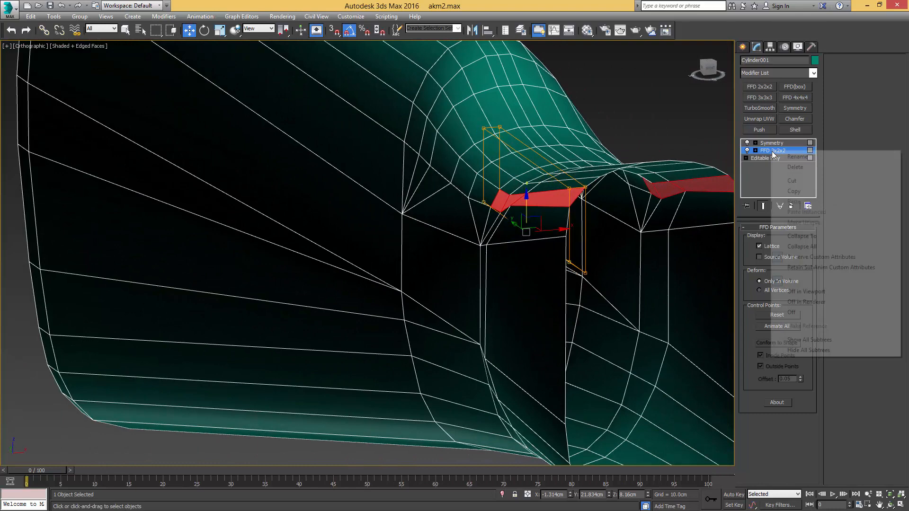
pyautogui.click(800, 235)
# Lower the vertex where the wrist's side loop meets the reshaped polygons to about 8.3 cm in Z
pyautogui.scroll(6, 562, 222)
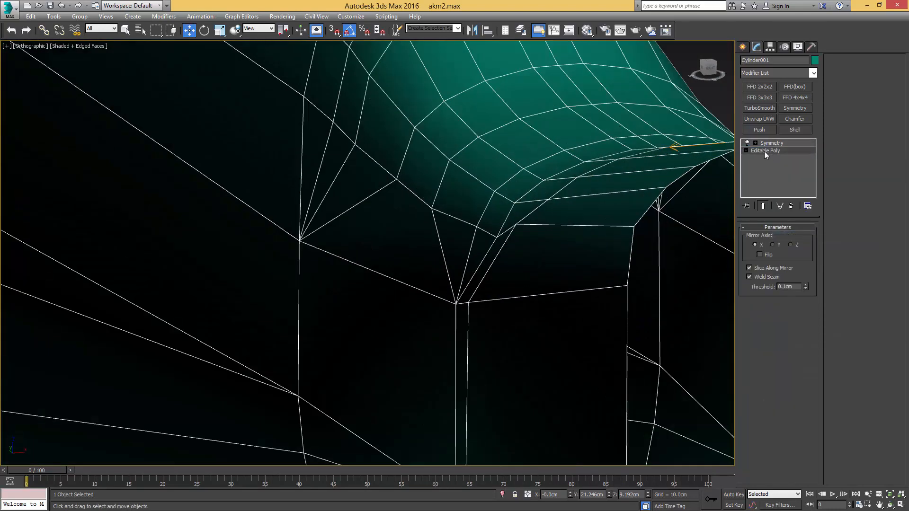
pyautogui.click(764, 151)
pyautogui.click(516, 224)
pyautogui.keyDown('alt'); pyautogui.moveTo(524, 223); pyautogui.dragTo(547, 219, button='middle'); pyautogui.keyUp('alt')
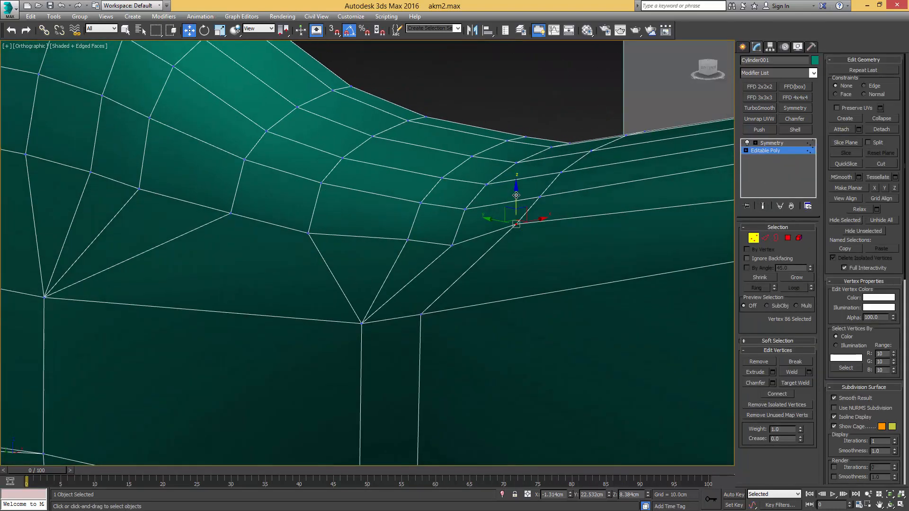
pyautogui.moveTo(518, 195); pyautogui.dragTo(517, 206)
pyautogui.scroll(-4, 518, 208)
pyautogui.keyDown('alt'); pyautogui.moveTo(528, 215); pyautogui.dragTo(508, 223, button='middle'); pyautogui.keyUp('alt')
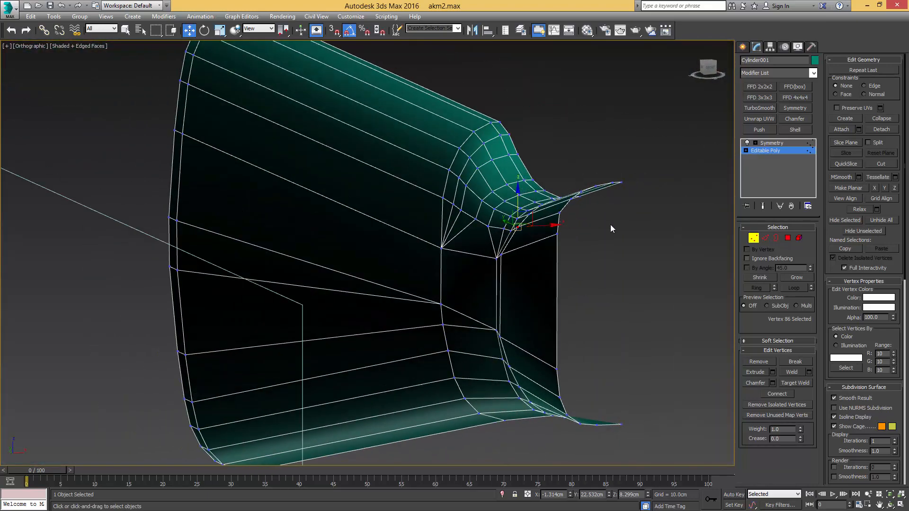
# Raise the outer vertex at the upper corner of the open front rim slightly
pyautogui.scroll(4, 611, 225)
pyautogui.scroll(-2, 611, 219)
pyautogui.press('2')
pyautogui.click(539, 198)
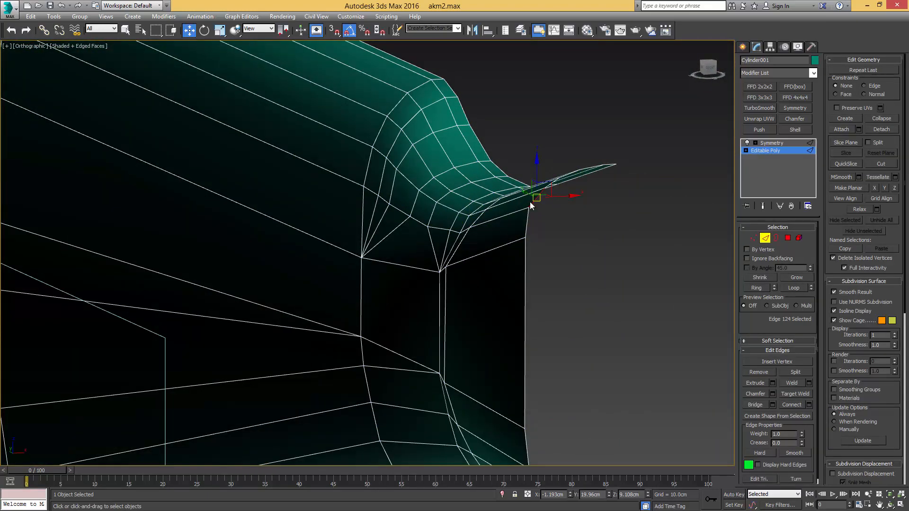
pyautogui.press('1')
pyautogui.click(527, 209)
pyautogui.moveTo(527, 187); pyautogui.dragTo(528, 180)
# Move the adjacent upper rim vertex to about X -1.13 cm and Z 9.27 cm to round the rim's corner
pyautogui.click(544, 190)
pyautogui.keyDown('alt'); pyautogui.moveTo(543, 189); pyautogui.dragTo(546, 180, button='middle'); pyautogui.keyUp('alt')
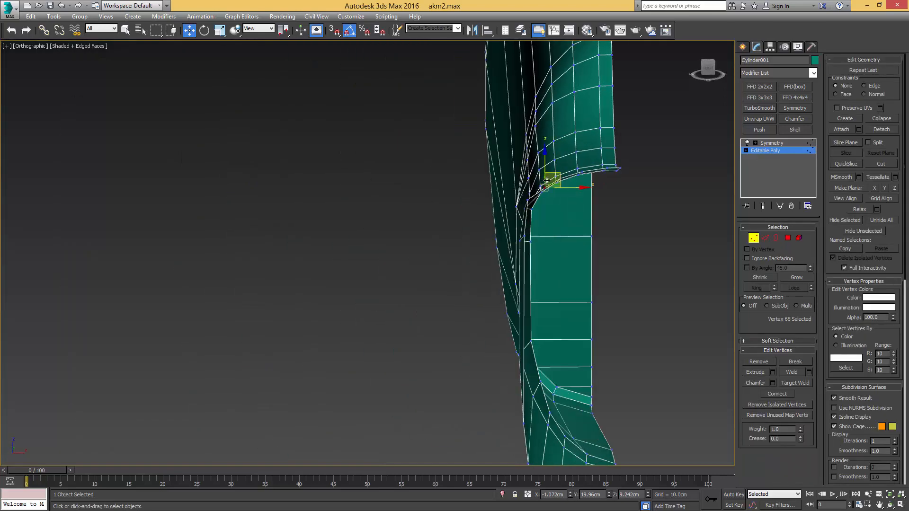
pyautogui.moveTo(554, 173); pyautogui.dragTo(553, 174)
pyautogui.keyDown('alt'); pyautogui.moveTo(539, 185); pyautogui.dragTo(551, 179, button='middle'); pyautogui.keyUp('alt')
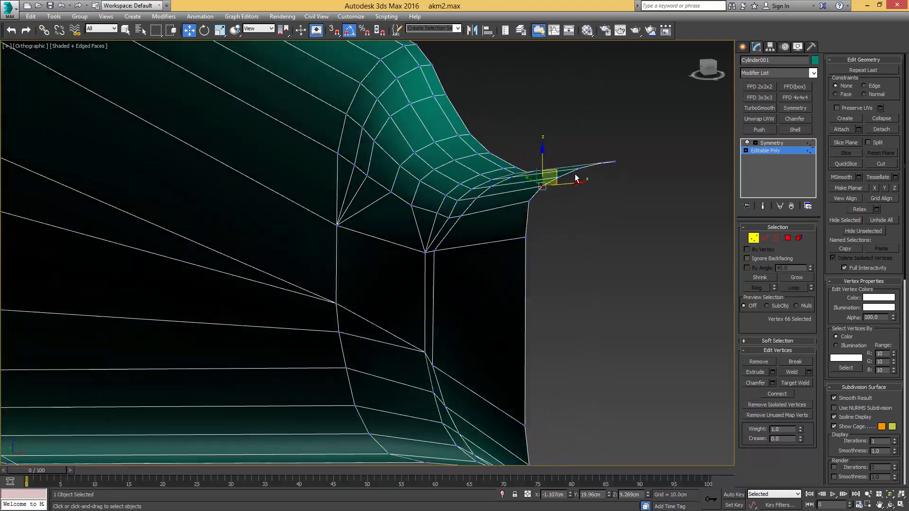
pyautogui.scroll(4, 551, 179)
pyautogui.moveTo(546, 182); pyautogui.dragTo(543, 181)
pyautogui.keyDown('alt'); pyautogui.moveTo(550, 194); pyautogui.dragTo(577, 212, button='middle'); pyautogui.keyUp('alt')
pyautogui.scroll(-2, 577, 212)
pyautogui.scroll(-10, 511, 228)
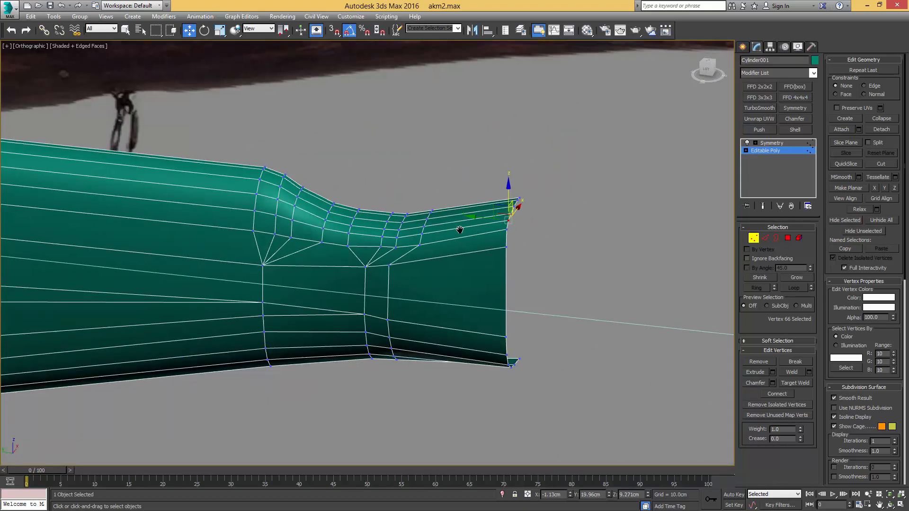
# In the left view, take the lower edges of the loop nearest the front rim and slide them forward with Edge constraint to straighten it
pyautogui.press('l')
pyautogui.scroll(10, 355, 261)
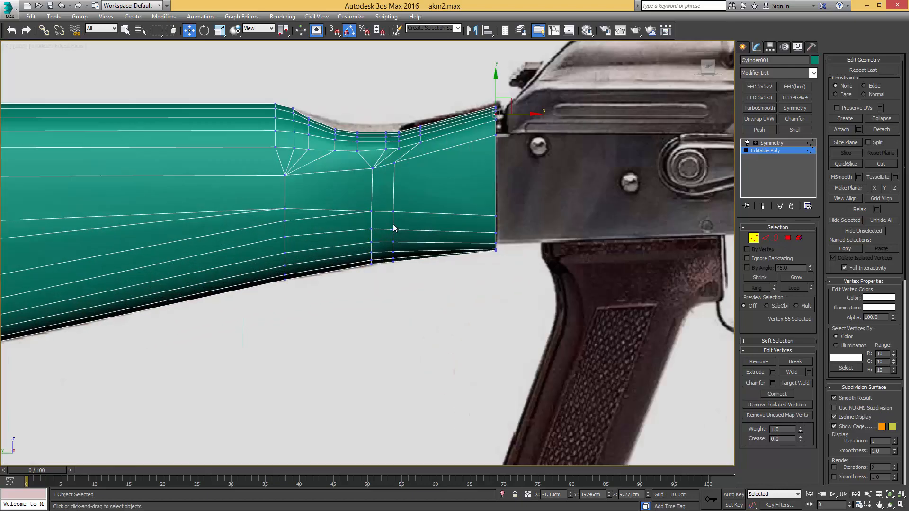
pyautogui.press('2')
pyautogui.doubleClick(393, 211)
pyautogui.scroll(-5, 426, 218)
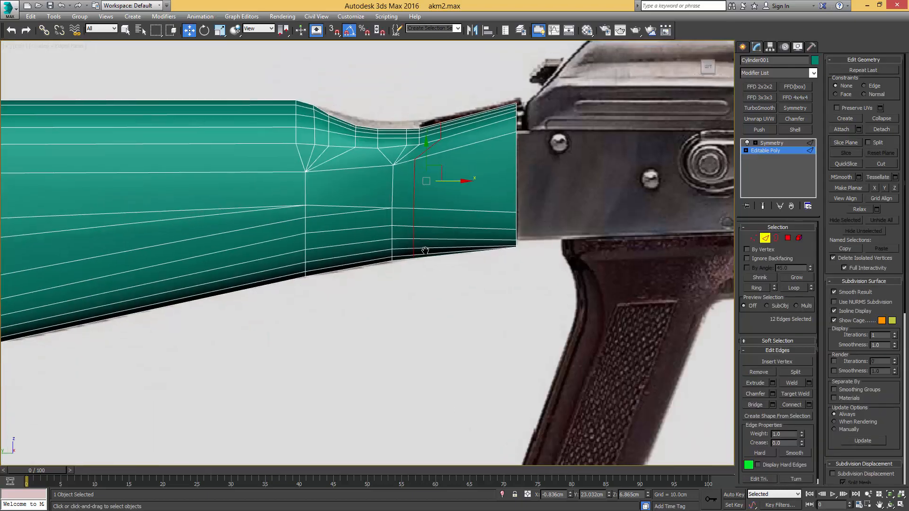
pyautogui.moveTo(428, 218); pyautogui.dragTo(436, 276, button='middle')
pyautogui.keyDown('alt'); pyautogui.moveTo(469, 173); pyautogui.dragTo(433, 208); pyautogui.keyUp('alt')
pyautogui.hotkey('shift', 'x')
pyautogui.keyDown('alt'); pyautogui.moveTo(448, 228); pyautogui.dragTo(416, 252, button='middle'); pyautogui.keyUp('alt')
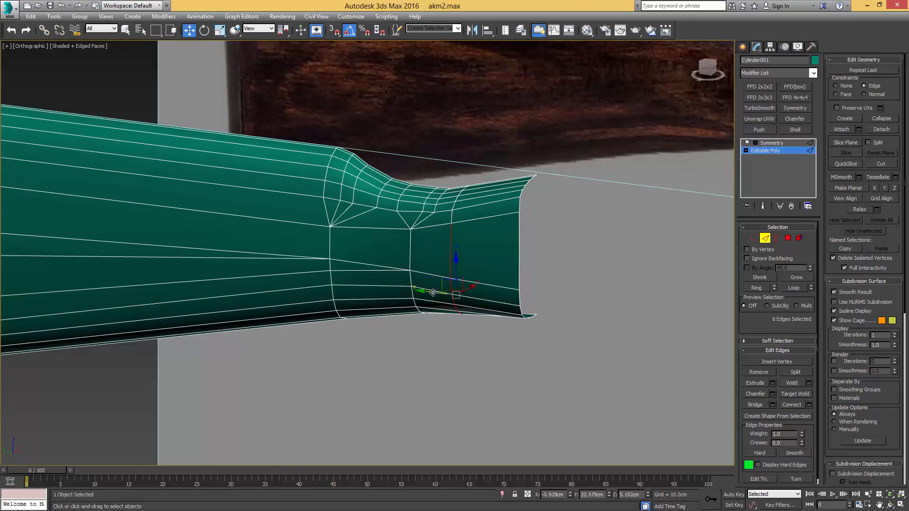
# In the left view, return to the Symmetry level and make the stock see-through over the reference image
pyautogui.press('l')
pyautogui.scroll(6, 447, 276)
pyautogui.scroll(-8, 447, 277)
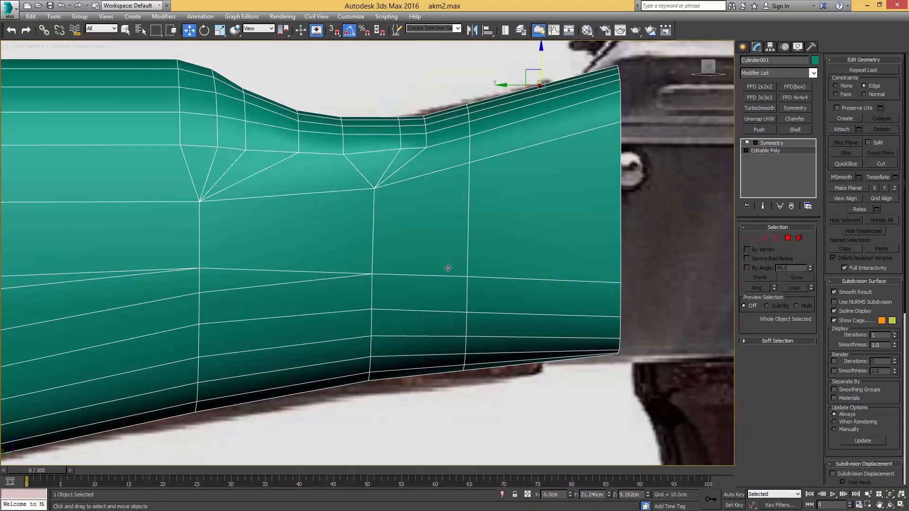
pyautogui.scroll(6, 378, 239)
pyautogui.click(772, 142)
pyautogui.hotkey('alt', 'x')
pyautogui.scroll(-2, 384, 235)
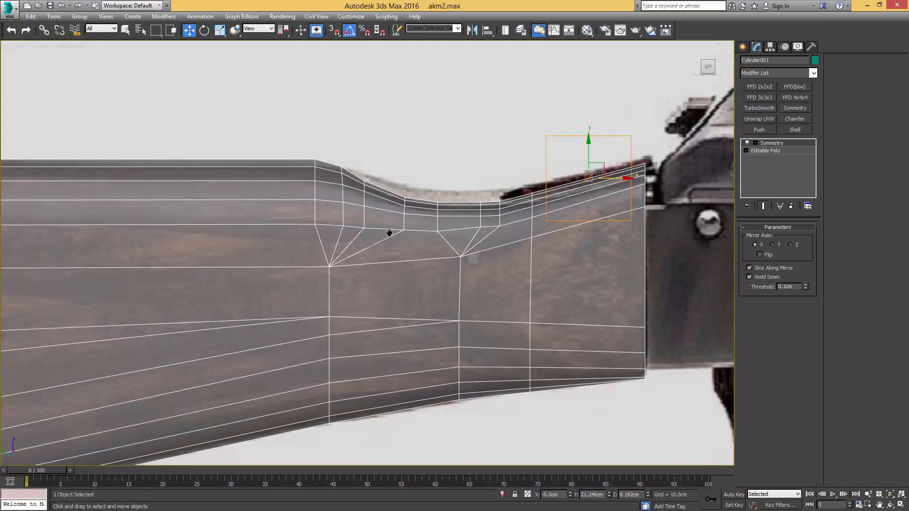
pyautogui.scroll(4, 426, 232)
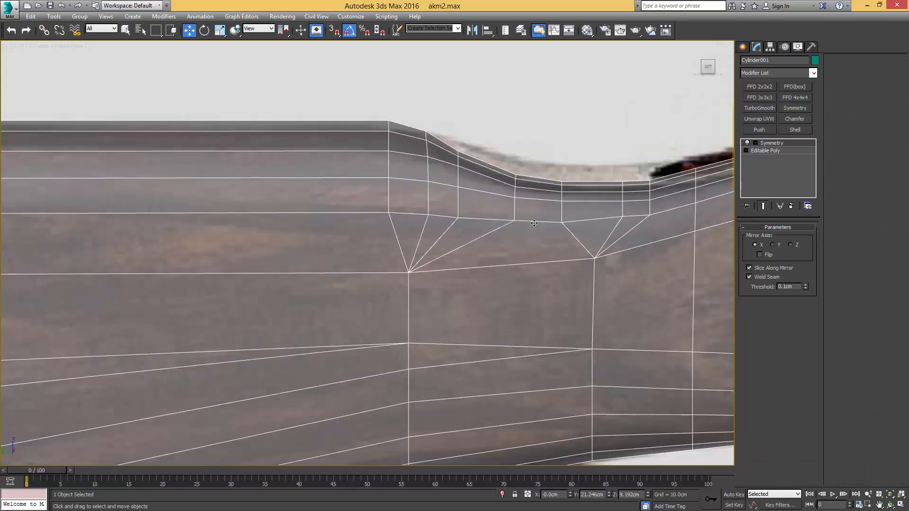
# Select the ring of edges where the stock's upper contour starts to drop and insert one edge line with Flow Connect
pyautogui.click(768, 150)
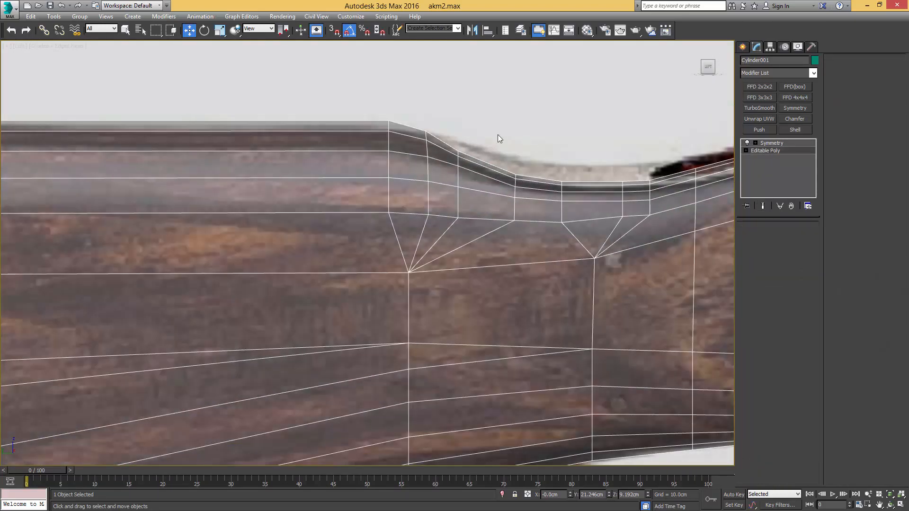
pyautogui.press('2')
pyautogui.click(422, 131)
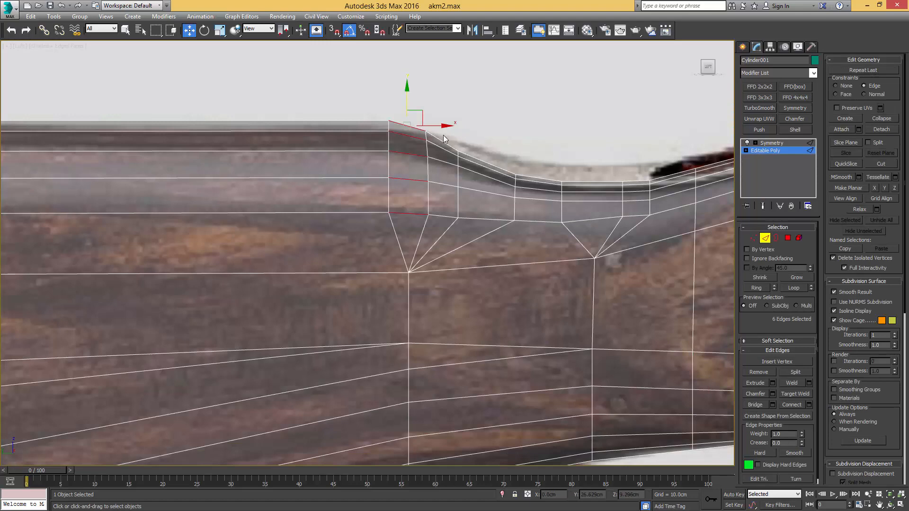
pyautogui.click(539, 31)
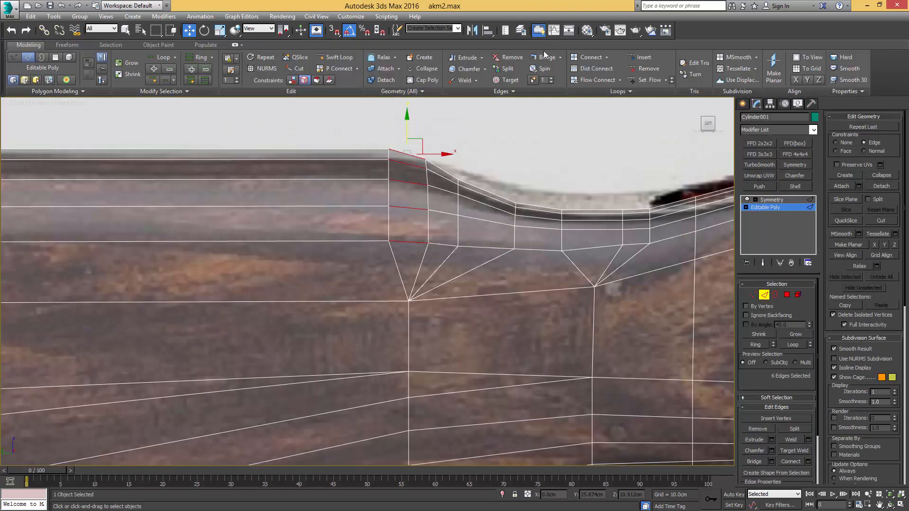
pyautogui.click(597, 79)
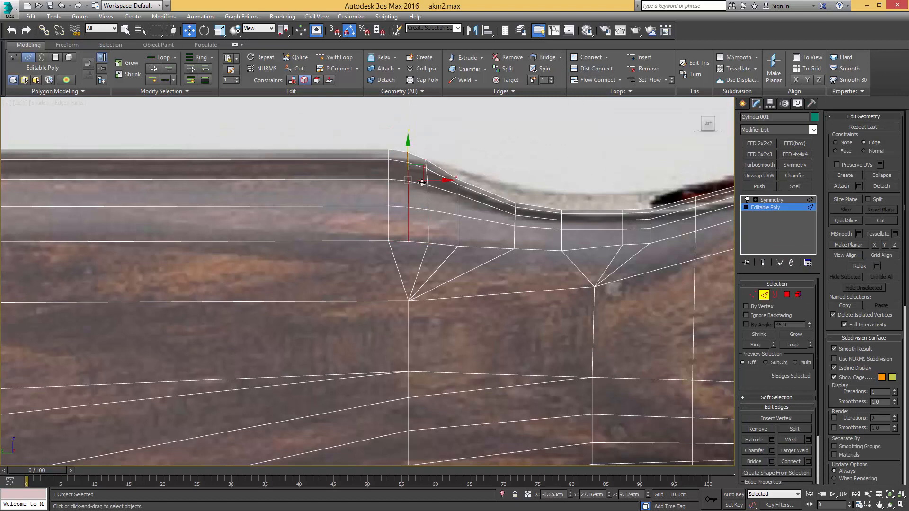
# Connect the new edge line's lowest vertex to the fan vertex directly below it
pyautogui.moveTo(424, 210); pyautogui.dragTo(435, 198, button='middle')
pyautogui.press('1')
pyautogui.click(421, 287)
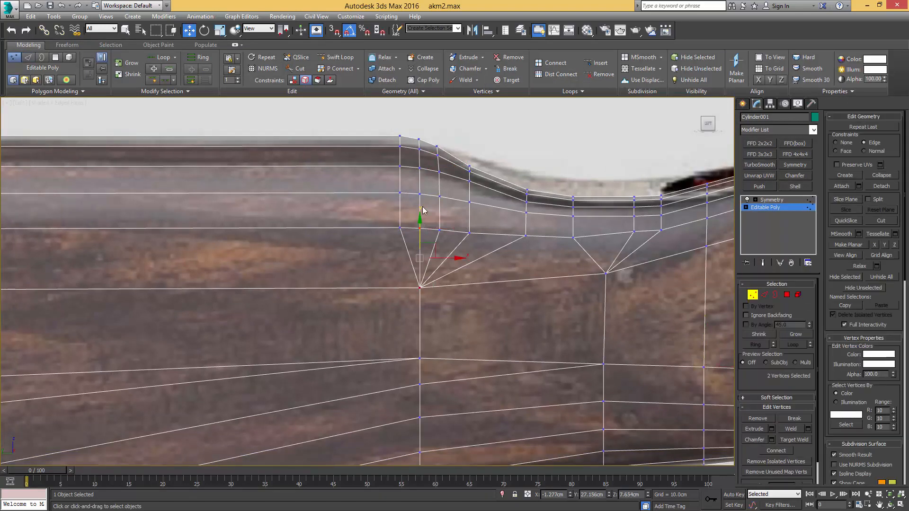
pyautogui.scroll(-2, 426, 284)
pyautogui.scroll(-1, 416, 225)
pyautogui.scroll(3, 423, 218)
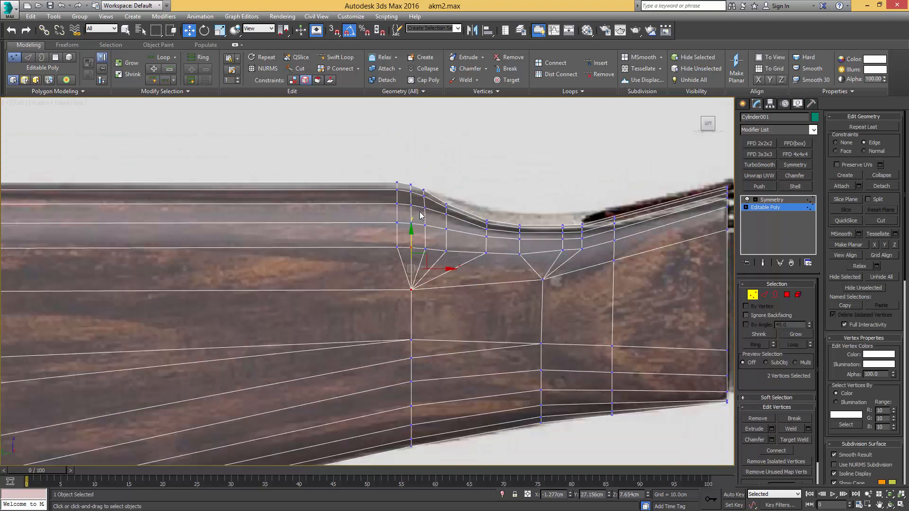
# Move the first two vertex columns at the start of the upper contour's drop slightly forward to follow the reference curve
pyautogui.moveTo(384, 281); pyautogui.dragTo(386, 279)
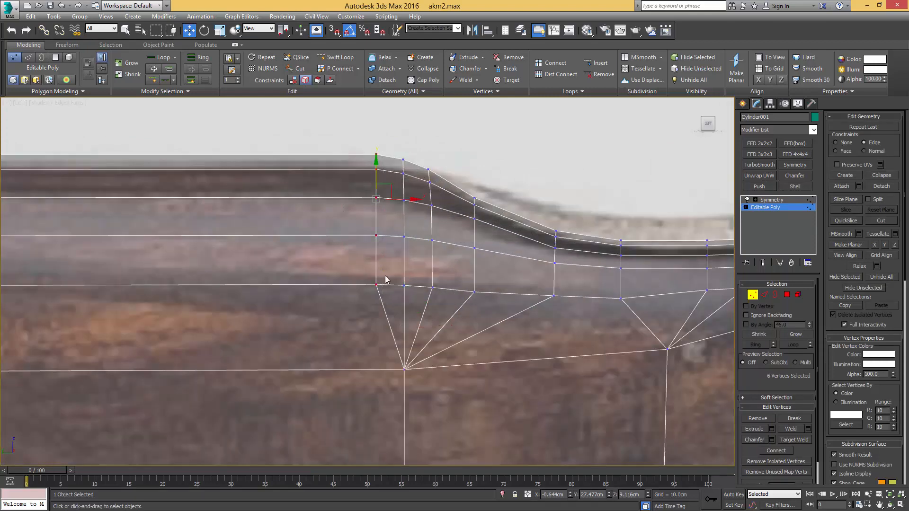
pyautogui.moveTo(402, 199); pyautogui.dragTo(414, 199)
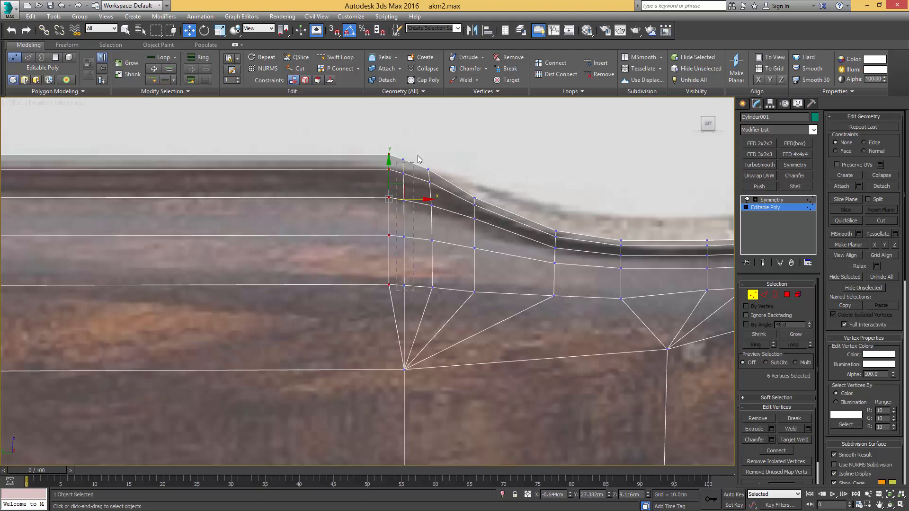
pyautogui.moveTo(418, 159); pyautogui.dragTo(421, 185)
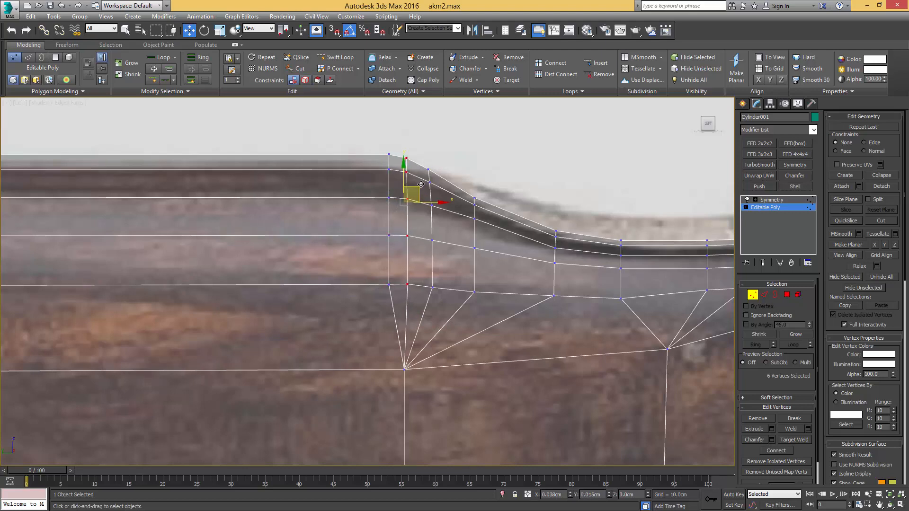
pyautogui.scroll(-5, 421, 184)
pyautogui.moveTo(325, 197); pyautogui.dragTo(429, 188, button='middle')
pyautogui.scroll(2, 459, 194)
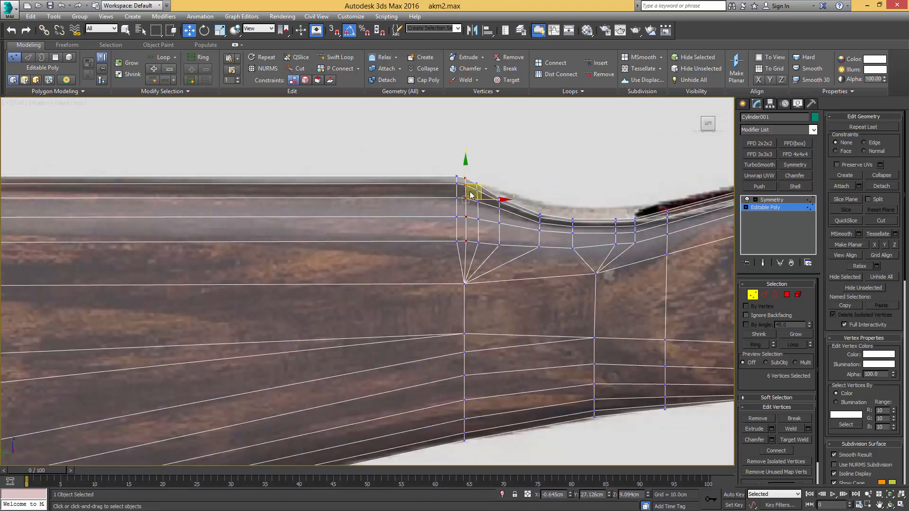
# Slide the six-vertex column in the neck dip rearward along its edges, then lower it slightly without constraints to follow the reference curve
pyautogui.moveTo(577, 216); pyautogui.dragTo(445, 220, button='middle')
pyautogui.scroll(3, 450, 223)
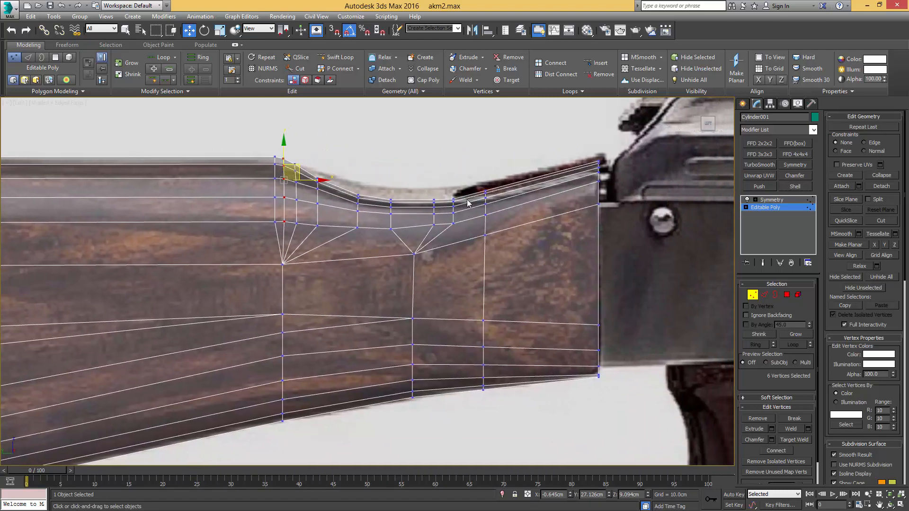
pyautogui.moveTo(425, 189); pyautogui.dragTo(448, 207)
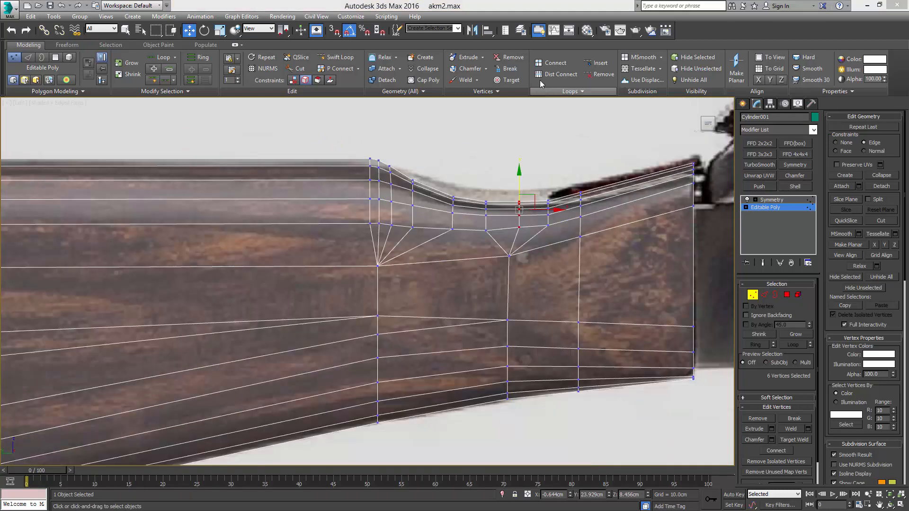
pyautogui.click(538, 30)
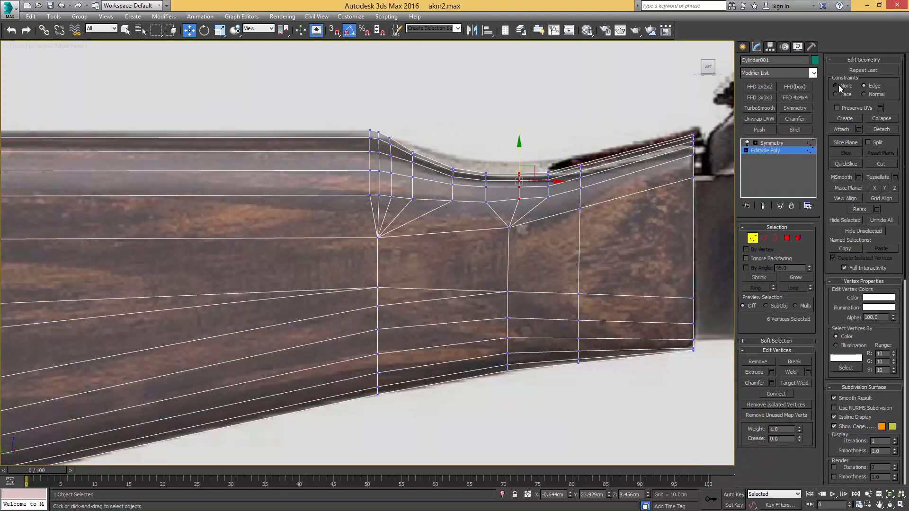
pyautogui.moveTo(519, 158); pyautogui.dragTo(518, 162)
pyautogui.moveTo(428, 219); pyautogui.dragTo(452, 206, button='middle')
pyautogui.moveTo(578, 257); pyautogui.dragTo(485, 239, button='middle')
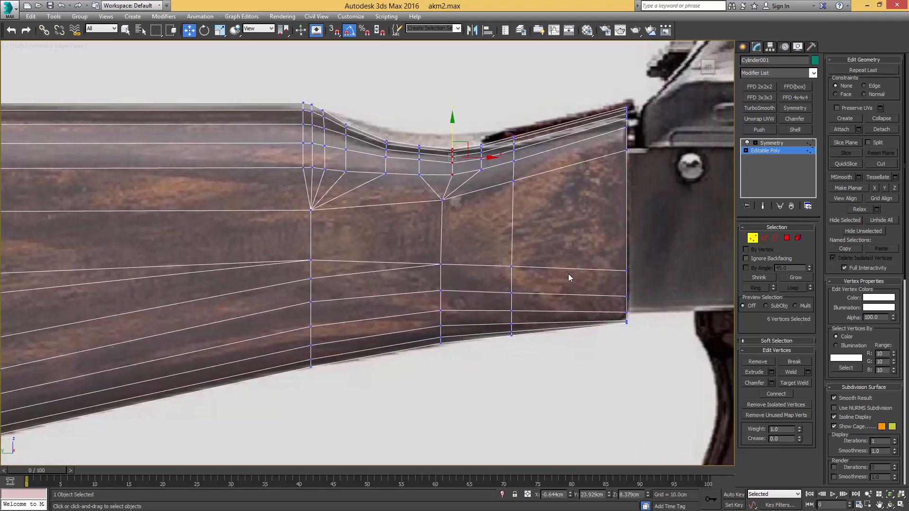
# Try to shift the large side polygon at the stock's front end sideways
pyautogui.press('2')
pyautogui.click(592, 269)
pyautogui.moveTo(592, 269)
pyautogui.keyDown('alt'); pyautogui.mouseDown(button='middle')
pyautogui.moveTo(520, 270)
pyautogui.moveTo(675, 281)
pyautogui.moveTo(595, 347)
pyautogui.moveTo(582, 318)
pyautogui.mouseUp(button='middle'); pyautogui.keyUp('alt')
pyautogui.press('4')
pyautogui.keyDown('alt'); pyautogui.moveTo(570, 241); pyautogui.dragTo(510, 244, button='middle'); pyautogui.keyUp('alt')
pyautogui.moveTo(597, 233); pyautogui.dragTo(595, 233)
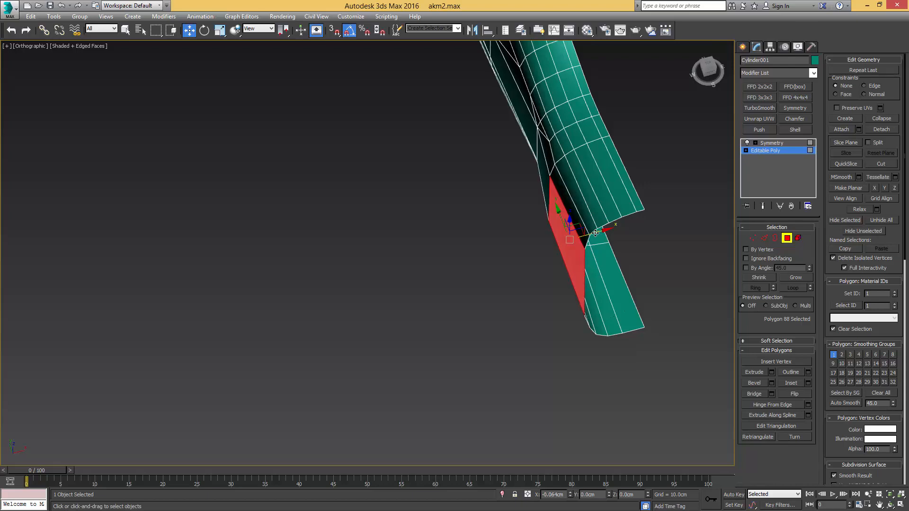
pyautogui.keyDown('alt'); pyautogui.moveTo(515, 234); pyautogui.dragTo(576, 194, button='middle'); pyautogui.keyUp('alt')
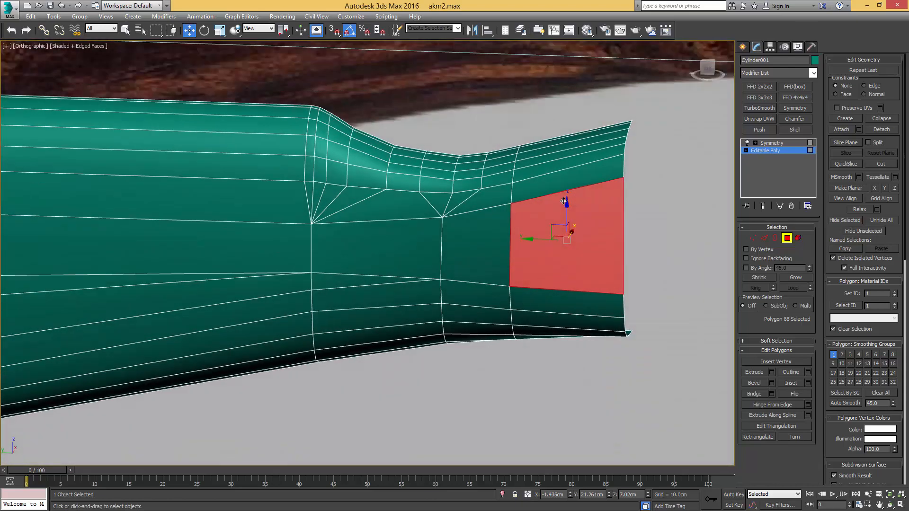
pyautogui.press('l')
pyautogui.press('z')
pyautogui.scroll(-10, 427, 214)
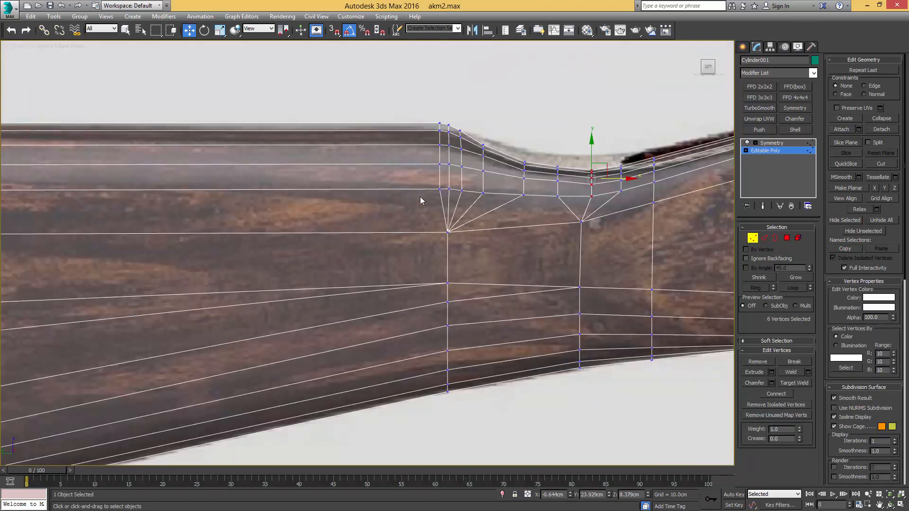
# Apply an FFD 2x2x2 to the 30 vertices behind the neck dip and lower the lattice's lower control points slightly
pyautogui.moveTo(542, 124); pyautogui.dragTo(543, 123)
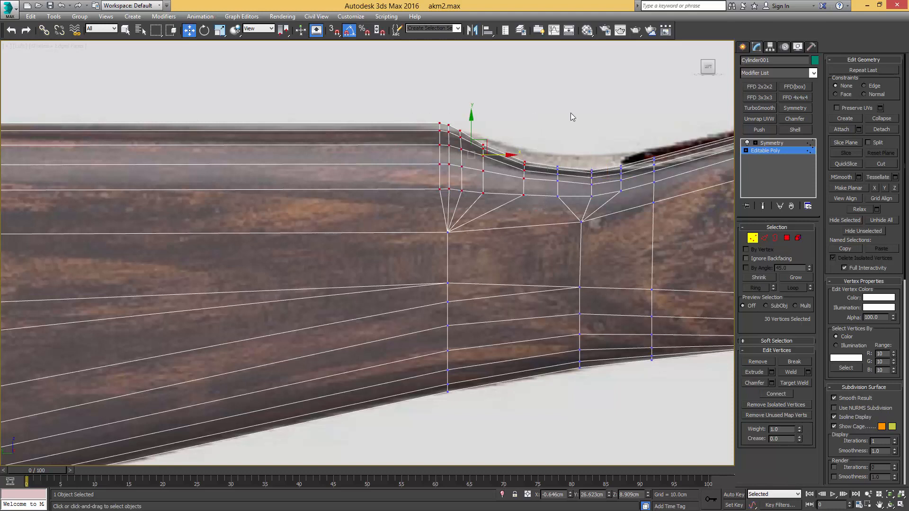
pyautogui.click(759, 86)
pyautogui.moveTo(541, 179); pyautogui.dragTo(435, 208)
pyautogui.moveTo(483, 172); pyautogui.dragTo(484, 173)
pyautogui.moveTo(484, 175); pyautogui.dragTo(483, 177)
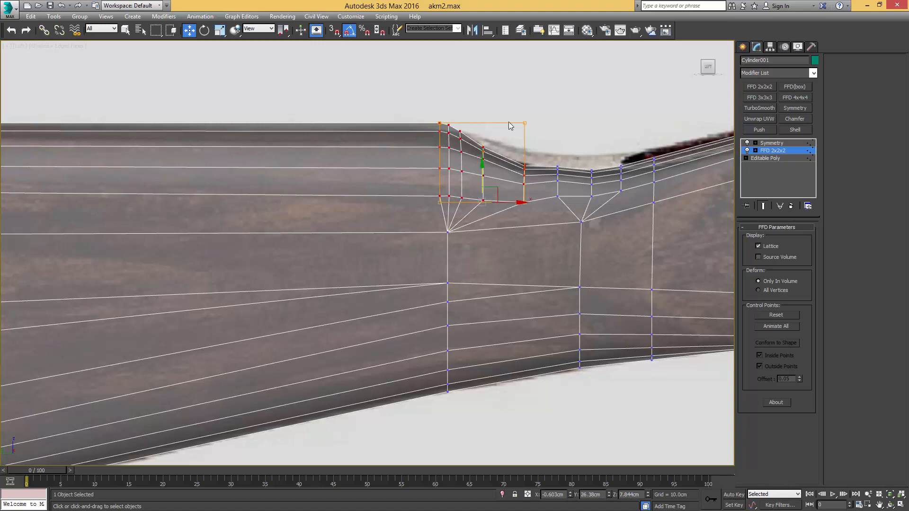
# Lower the lattice's upper-rear control point, raise its lower-front one, and collapse the FFD into the editable poly
pyautogui.click(440, 123)
pyautogui.moveTo(455, 112); pyautogui.dragTo(456, 119)
pyautogui.click(524, 202)
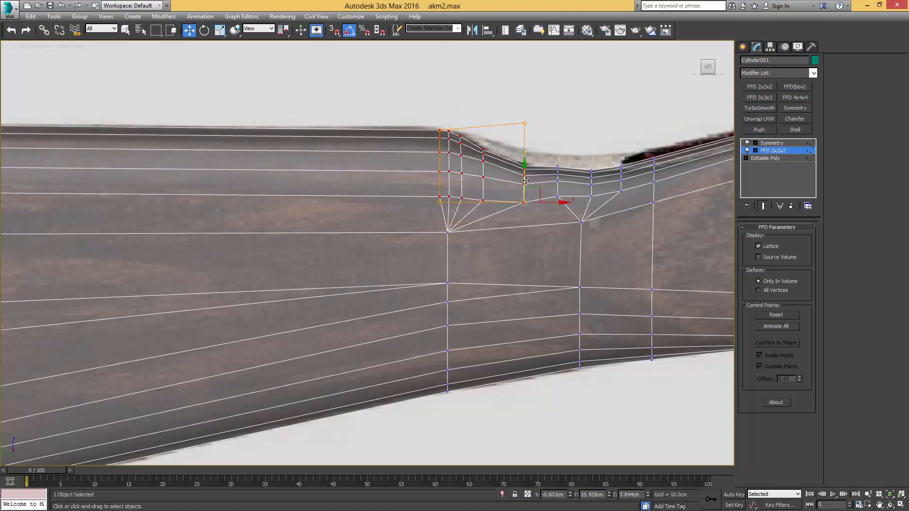
pyautogui.moveTo(526, 181); pyautogui.dragTo(526, 176)
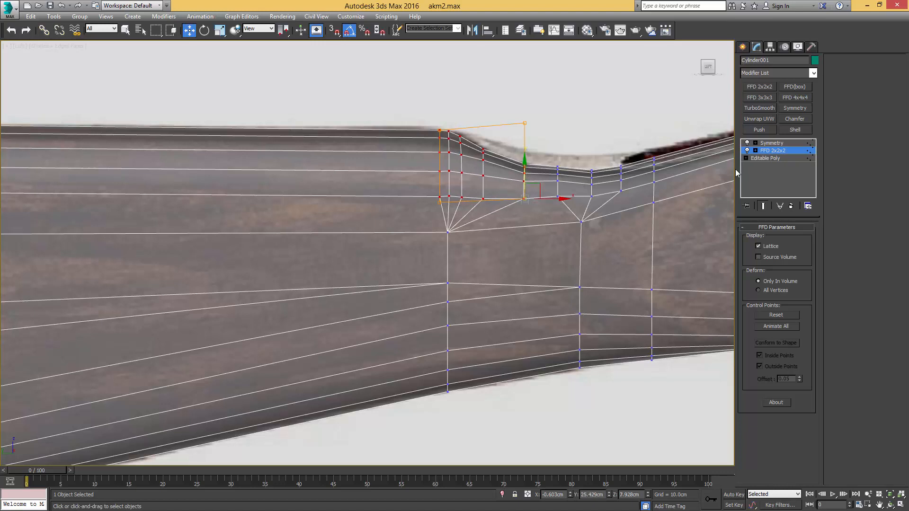
pyautogui.rightClick(780, 151)
pyautogui.click(811, 235)
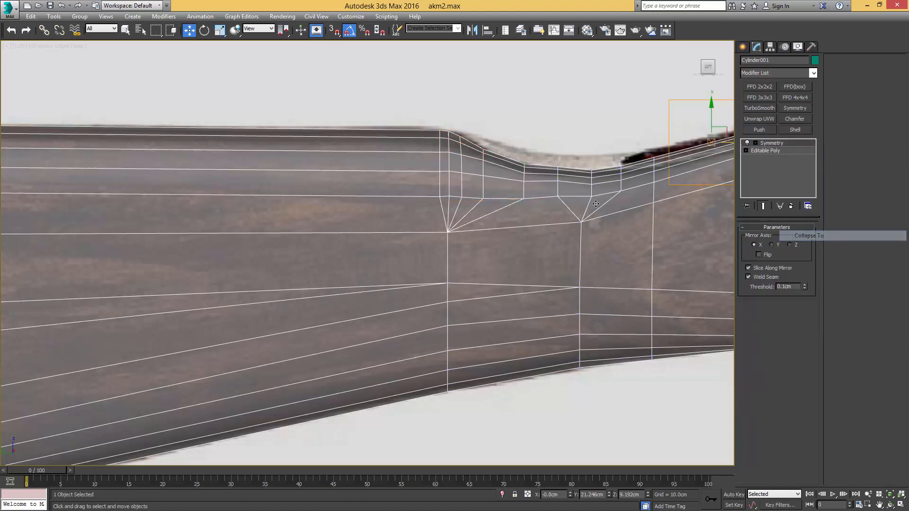
# Nudge individual vertices around the rear shoulder of the neck dip to refine its shape against the reference
pyautogui.scroll(2, 455, 194)
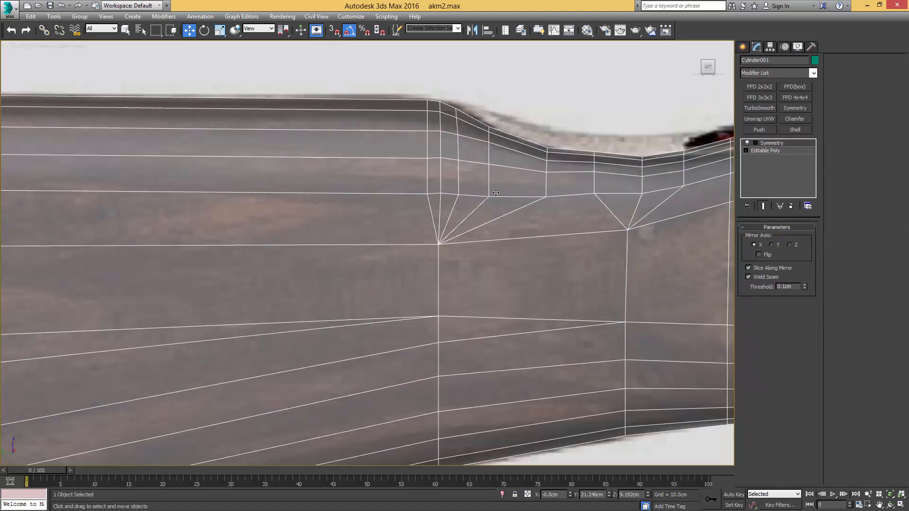
pyautogui.click(771, 151)
pyautogui.press('1')
pyautogui.click(440, 193)
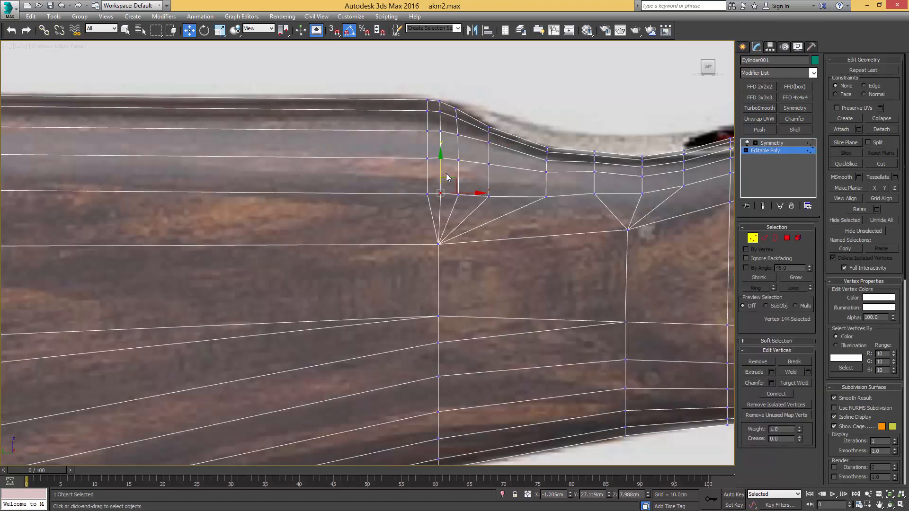
pyautogui.moveTo(443, 170); pyautogui.dragTo(442, 170)
pyautogui.scroll(-3, 541, 194)
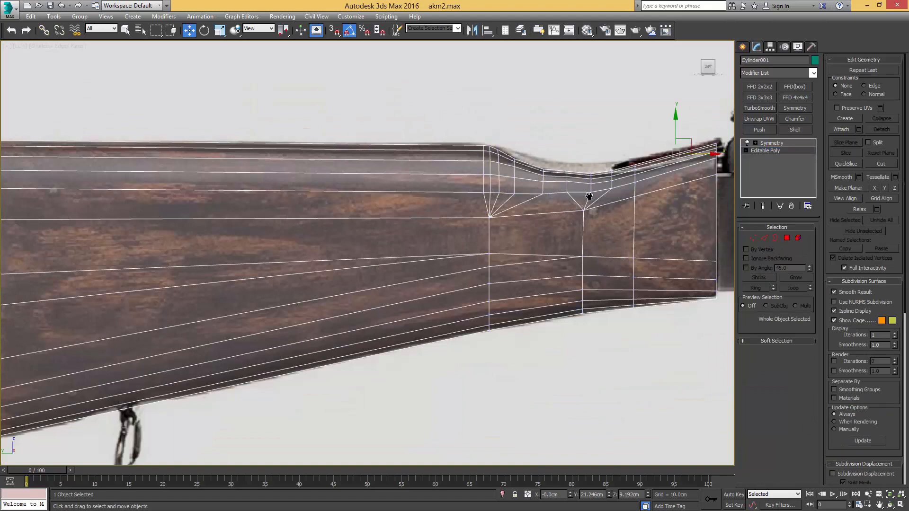
pyautogui.scroll(3, 591, 195)
pyautogui.moveTo(509, 203); pyautogui.dragTo(509, 203)
pyautogui.moveTo(518, 144); pyautogui.dragTo(520, 148)
pyautogui.press('1')
pyautogui.scroll(-3, 531, 163)
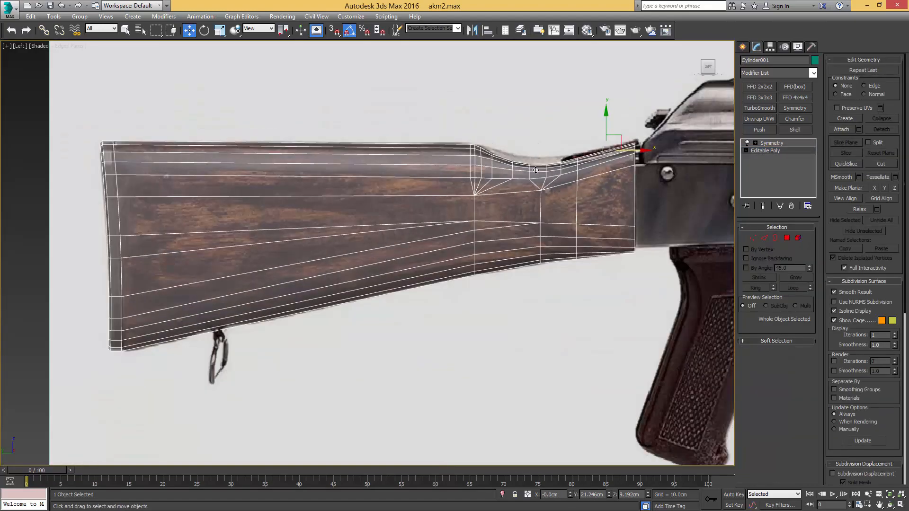
# Examine the mirrored stock at the Symmetry level from several angles, especially the neck and front end
pyautogui.keyDown('alt'); pyautogui.moveTo(532, 166); pyautogui.dragTo(490, 186, button='middle'); pyautogui.keyUp('alt')
pyautogui.click(770, 142)
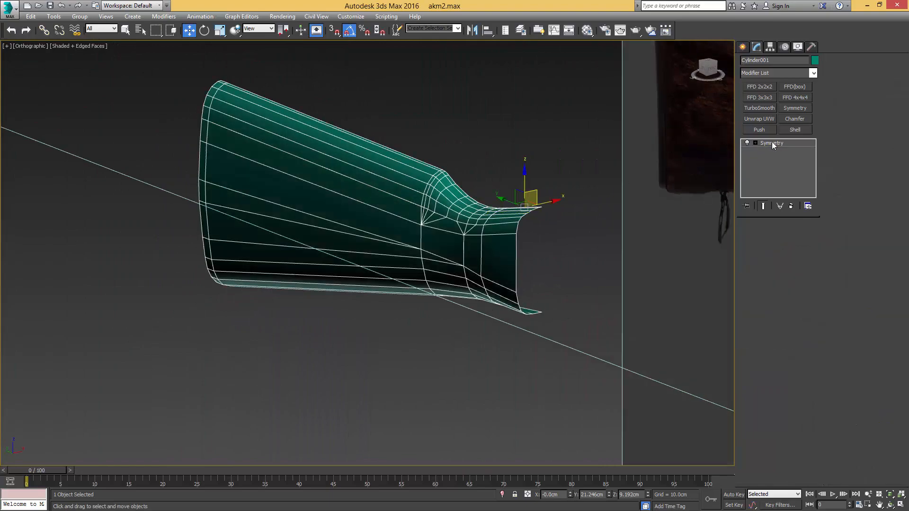
pyautogui.hotkey('shift', 'z')
pyautogui.hotkey('shift', 'z')
pyautogui.moveTo(573, 185)
pyautogui.keyDown('alt'); pyautogui.mouseDown(button='middle')
pyautogui.moveTo(638, 183)
pyautogui.moveTo(523, 181)
pyautogui.moveTo(549, 185)
pyautogui.mouseUp(button='middle'); pyautogui.keyUp('alt')
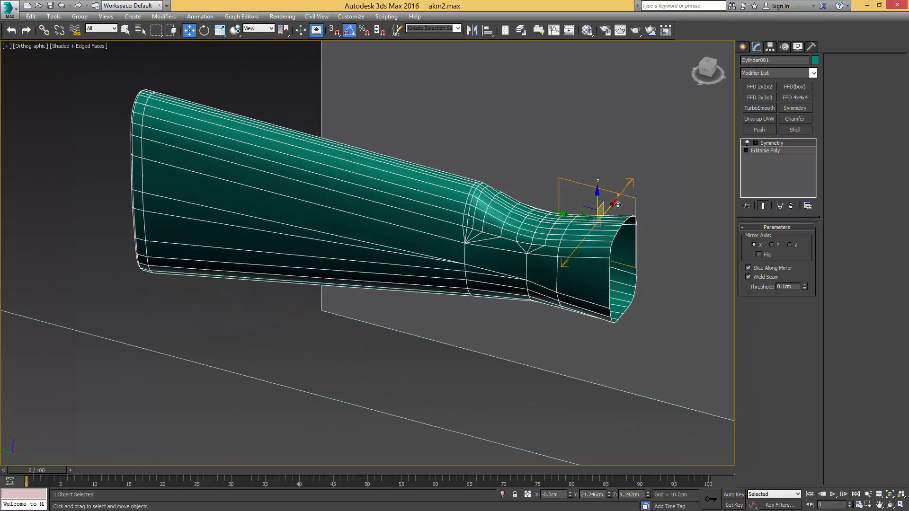
pyautogui.keyDown('alt'); pyautogui.moveTo(617, 204); pyautogui.dragTo(649, 170, button='middle'); pyautogui.keyUp('alt')
pyautogui.scroll(2, 648, 202)
pyautogui.scroll(2, 621, 170)
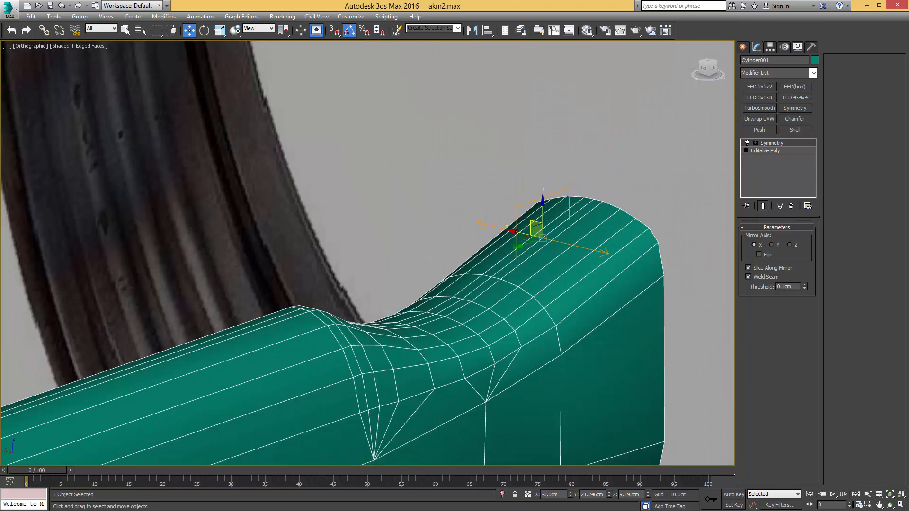
# Select the four top vertices at the stock's front end and scale them down along Z to flatten the rim
pyautogui.click(760, 150)
pyautogui.press('1')
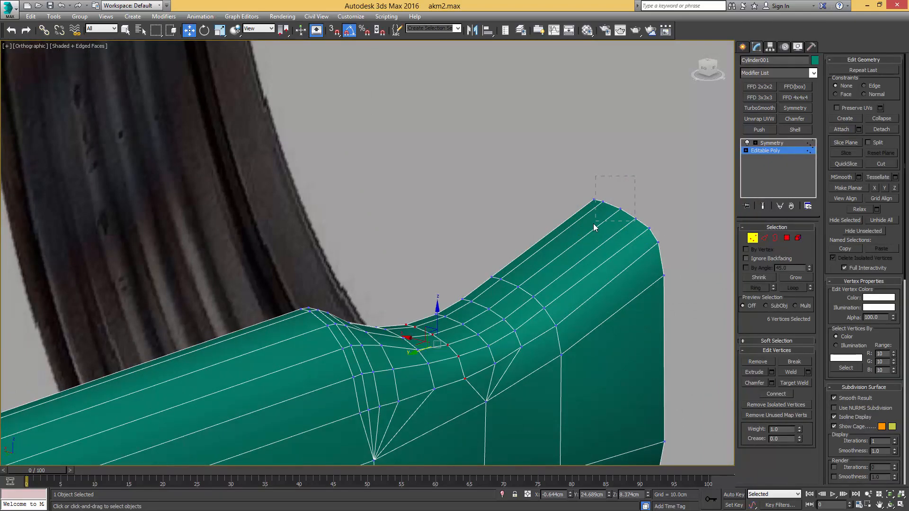
pyautogui.moveTo(593, 224); pyautogui.dragTo(583, 228)
pyautogui.keyDown('alt'); pyautogui.moveTo(583, 228); pyautogui.dragTo(613, 209, button='middle'); pyautogui.keyUp('alt')
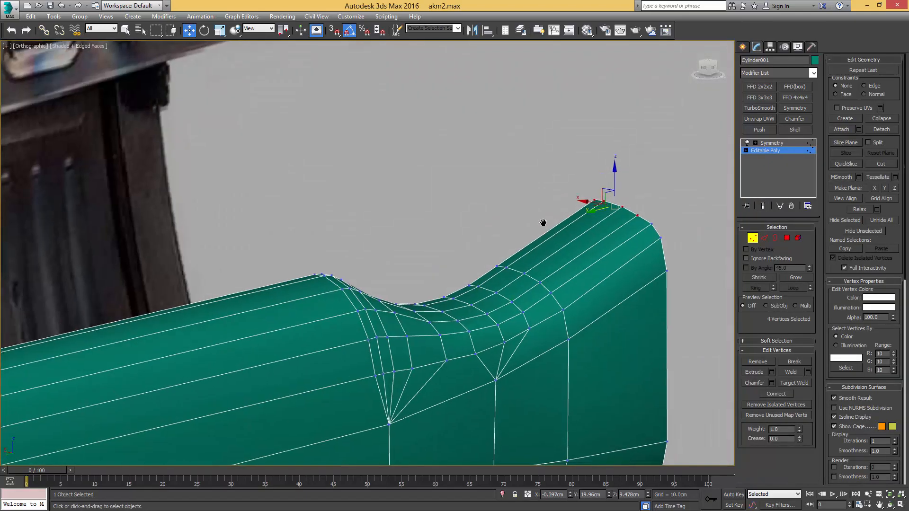
pyautogui.moveTo(541, 223); pyautogui.dragTo(556, 195, button='middle')
pyautogui.press('r')
pyautogui.moveTo(629, 136); pyautogui.dragTo(628, 141)
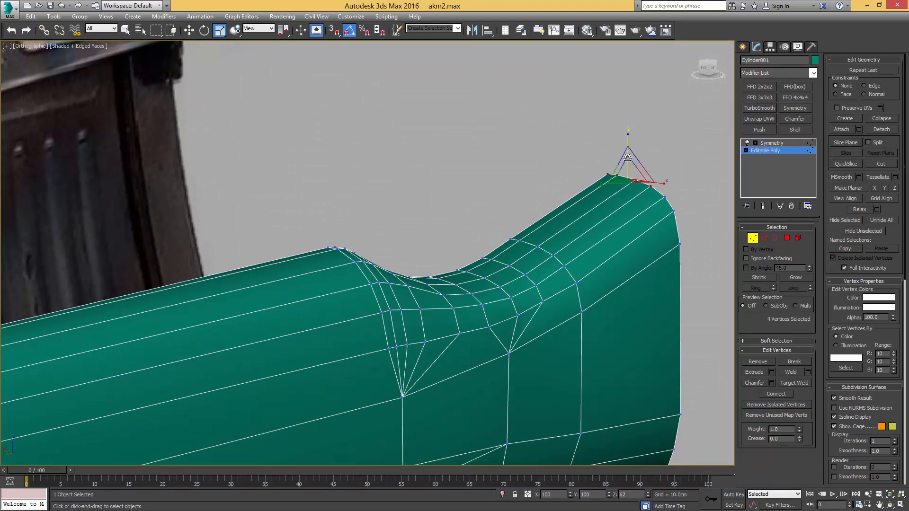
pyautogui.moveTo(627, 165); pyautogui.dragTo(627, 166)
pyautogui.keyDown('alt'); pyautogui.moveTo(627, 166); pyautogui.dragTo(662, 136, button='middle'); pyautogui.keyUp('alt')
pyautogui.press('w')
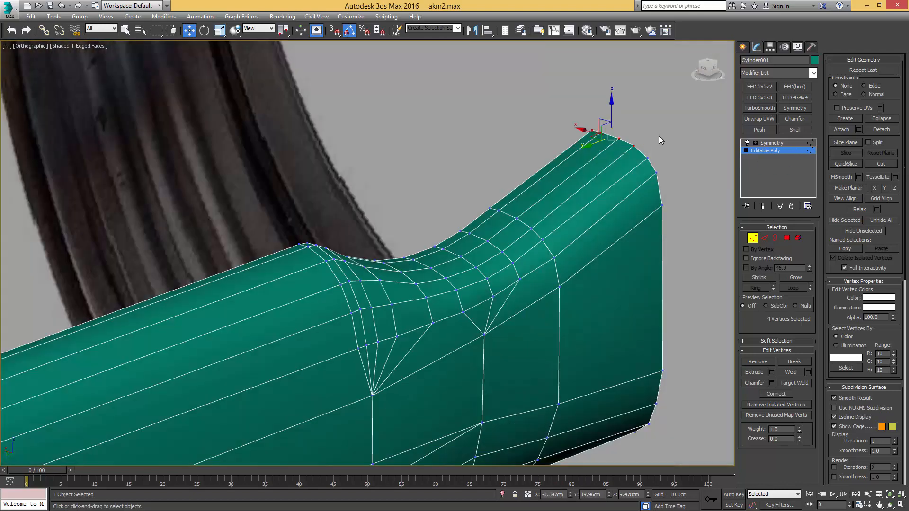
# Move the lengthwise edge on the front section's upper side outward to about -0.914 cm in X
pyautogui.click(633, 147)
pyautogui.press('2')
pyautogui.press('q')
pyautogui.click(573, 193)
pyautogui.keyDown('alt'); pyautogui.moveTo(572, 193); pyautogui.dragTo(600, 201, button='middle'); pyautogui.keyUp('alt')
pyautogui.press('w')
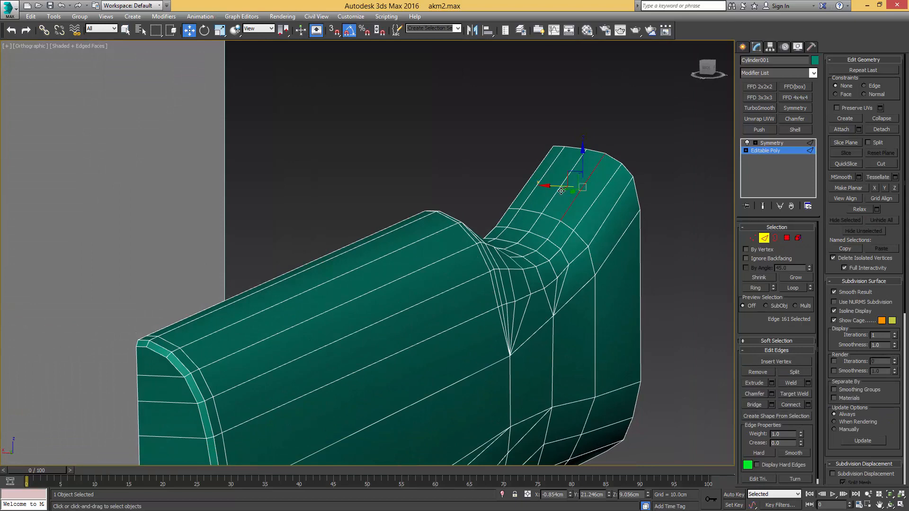
pyautogui.moveTo(555, 188); pyautogui.dragTo(563, 187)
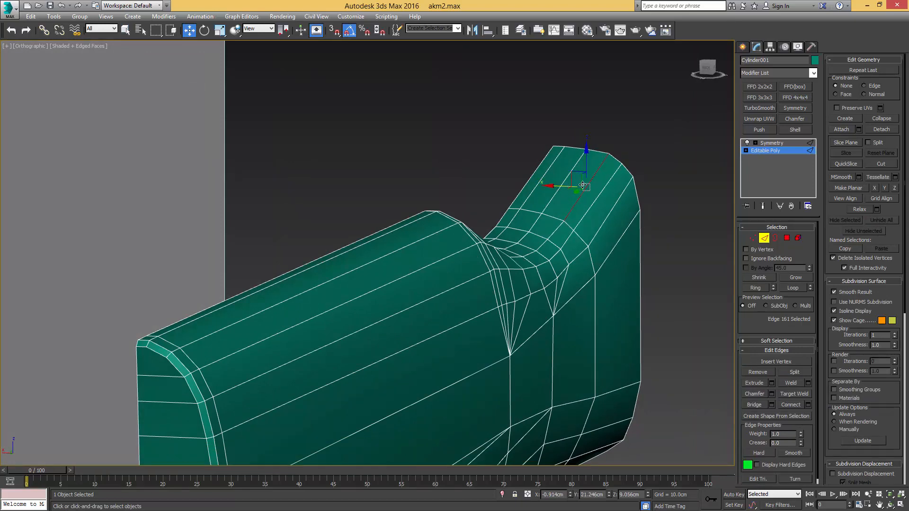
# Connect the two cross edges bordering the upper side polygon of the front section to add a lengthwise edge
pyautogui.click(600, 189)
pyautogui.scroll(2, 591, 185)
pyautogui.keyDown('alt'); pyautogui.moveTo(615, 196); pyautogui.dragTo(609, 222, button='middle'); pyautogui.keyUp('alt')
pyautogui.press('4')
pyautogui.click(621, 233)
pyautogui.press('2')
pyautogui.press('q')
pyautogui.click(576, 253)
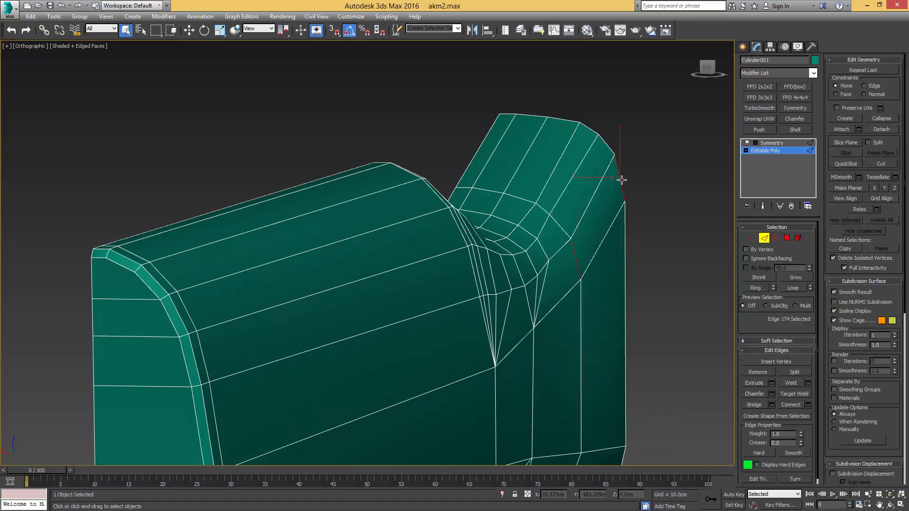
pyautogui.click(539, 31)
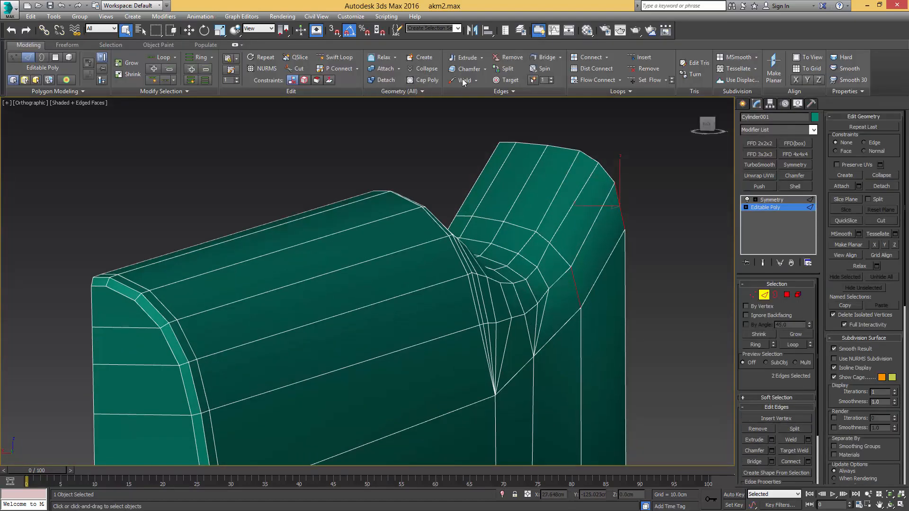
# Connect the new edge's rear vertex to the neighbouring vertex where the neck edges converge
pyautogui.press('1')
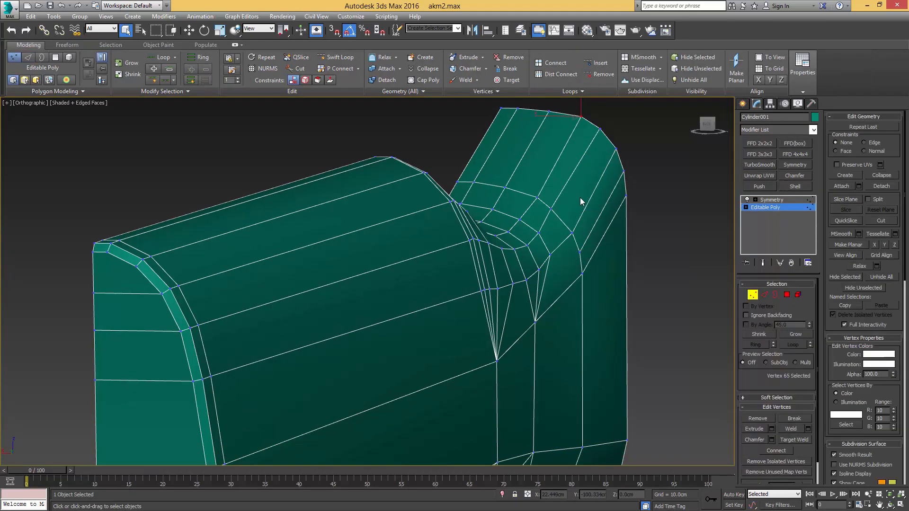
pyautogui.keyDown('ctrl'); pyautogui.moveTo(528, 326); pyautogui.dragTo(528, 328); pyautogui.keyUp('ctrl')
pyautogui.hotkey('ctrl', 'shift', 'e')
pyautogui.moveTo(572, 242); pyautogui.dragTo(548, 283, button='middle')
# Examine the mirrored stock at the Symmetry level, checking the reshaped neck and front section from several angles
pyautogui.press('2')
pyautogui.press('4')
pyautogui.click(562, 217)
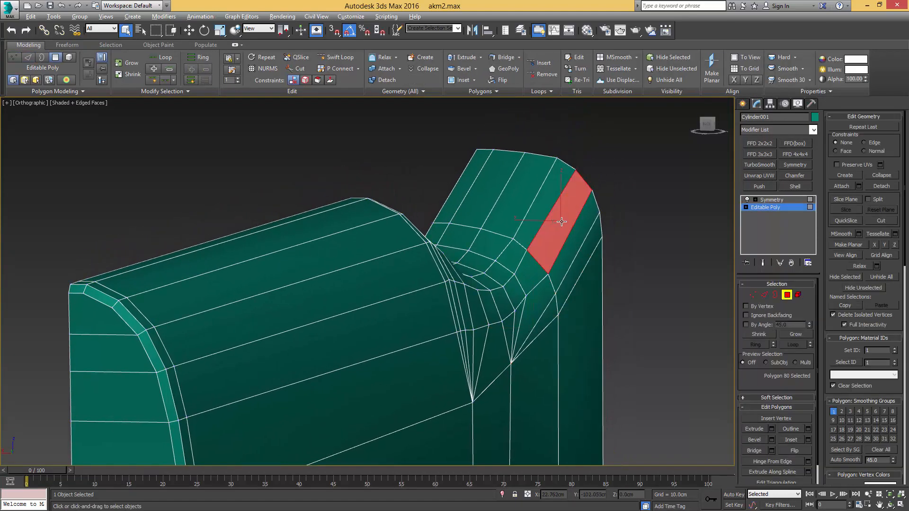
pyautogui.keyDown('alt'); pyautogui.moveTo(560, 219); pyautogui.dragTo(408, 258, button='middle'); pyautogui.keyUp('alt')
pyautogui.press('4')
pyautogui.click(782, 201)
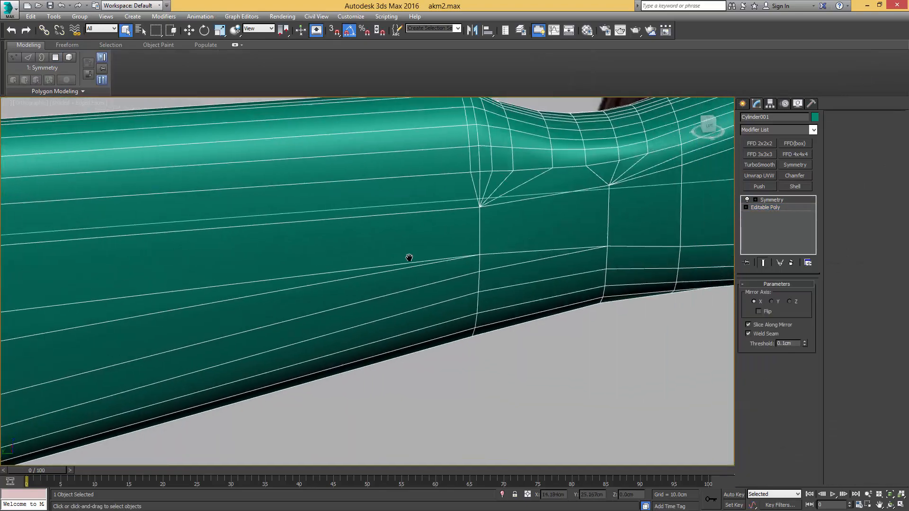
pyautogui.scroll(-3, 408, 258)
pyautogui.keyDown('alt'); pyautogui.moveTo(513, 242); pyautogui.dragTo(605, 224, button='middle'); pyautogui.keyUp('alt')
pyautogui.scroll(4, 467, 172)
pyautogui.moveTo(467, 172); pyautogui.dragTo(531, 213, button='middle')
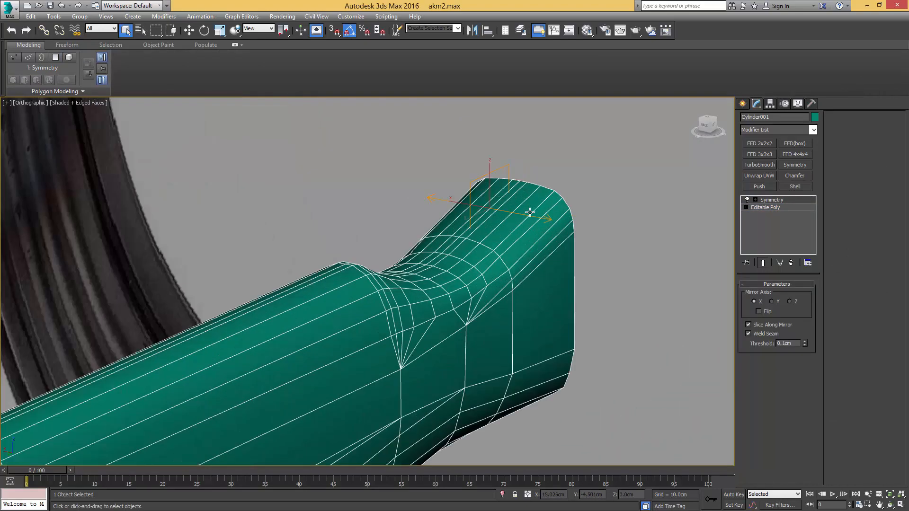
pyautogui.press('w')
pyautogui.moveTo(475, 228); pyautogui.dragTo(361, 198, button='middle')
pyautogui.scroll(-3, 507, 231)
pyautogui.keyDown('alt'); pyautogui.moveTo(483, 204); pyautogui.dragTo(487, 240, button='middle'); pyautogui.keyUp('alt')
pyautogui.scroll(3, 473, 211)
# Create an 18-sided cylinder with a radius of about 0.978 cm beside the stock's front section in the top view
pyautogui.press('t')
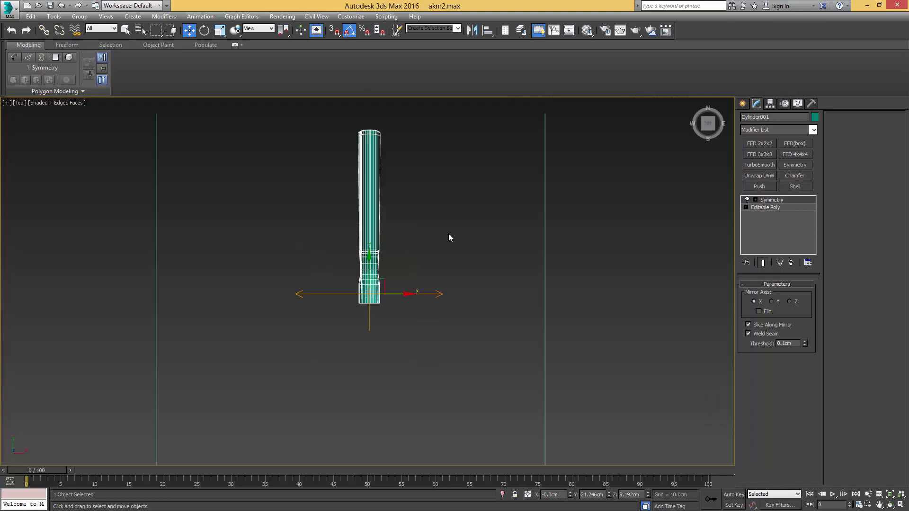
pyautogui.moveTo(361, 285); pyautogui.dragTo(393, 243, button='middle')
pyautogui.scroll(5, 393, 243)
pyautogui.moveTo(461, 278); pyautogui.dragTo(463, 247, button='middle')
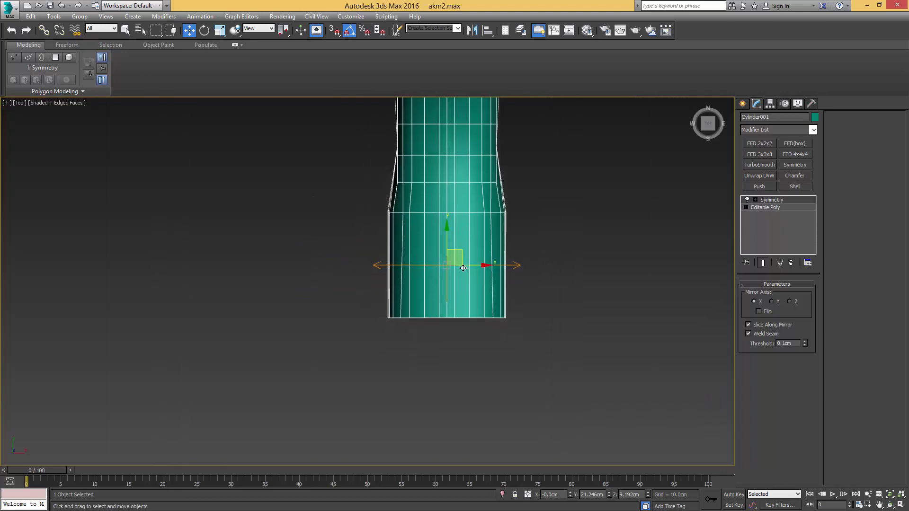
pyautogui.rightClick(448, 247)
pyautogui.click(467, 243)
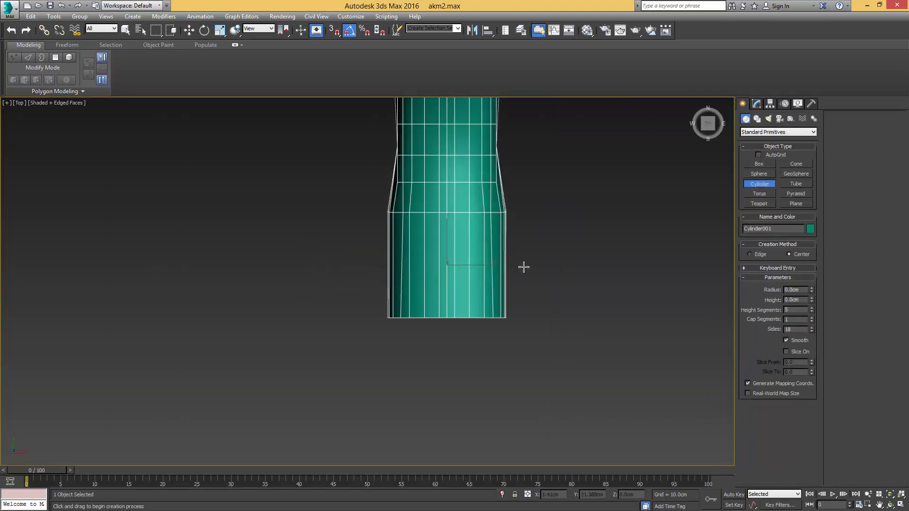
pyautogui.moveTo(544, 283); pyautogui.dragTo(560, 245)
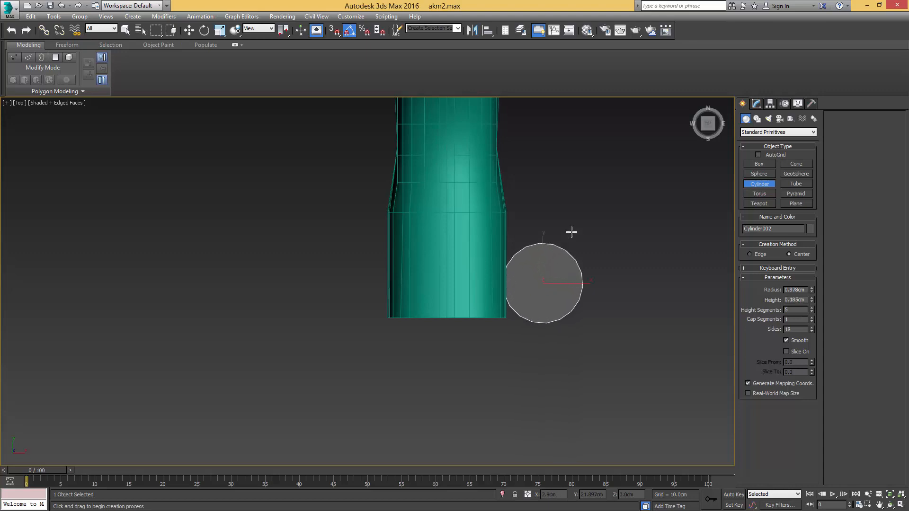
pyautogui.click(624, 177)
# Set the new cylinder's Z rotation to 0 and align it with the stock
pyautogui.press('e')
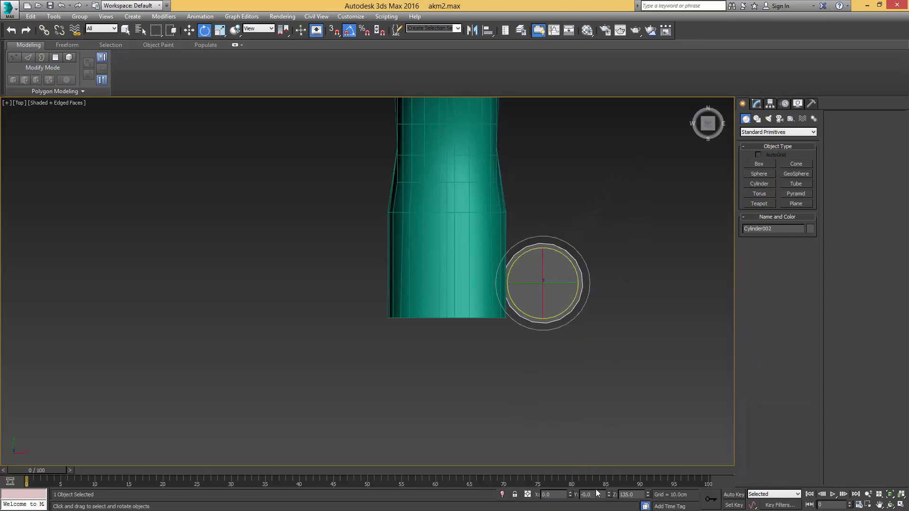
pyautogui.scroll(2, 549, 250)
pyautogui.scroll(2, 549, 251)
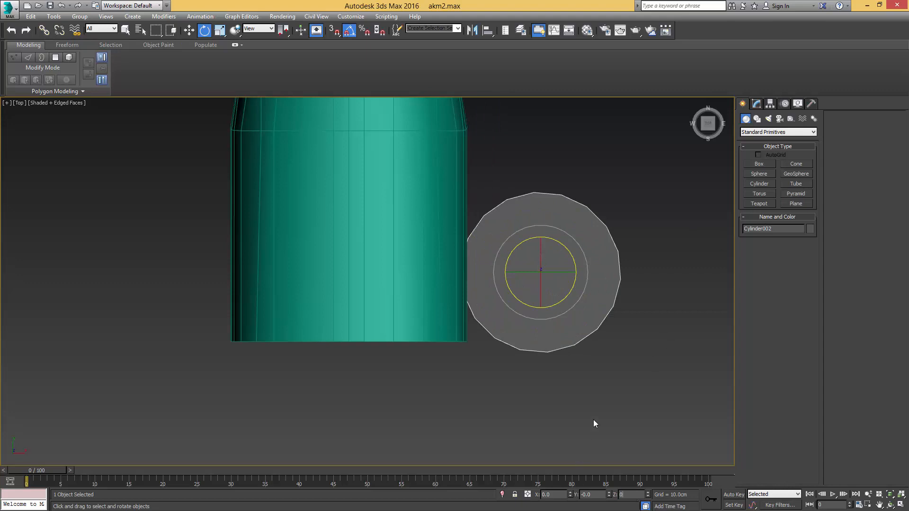
pyautogui.scroll(-3, 519, 320)
pyautogui.hotkey('alt', 'a')
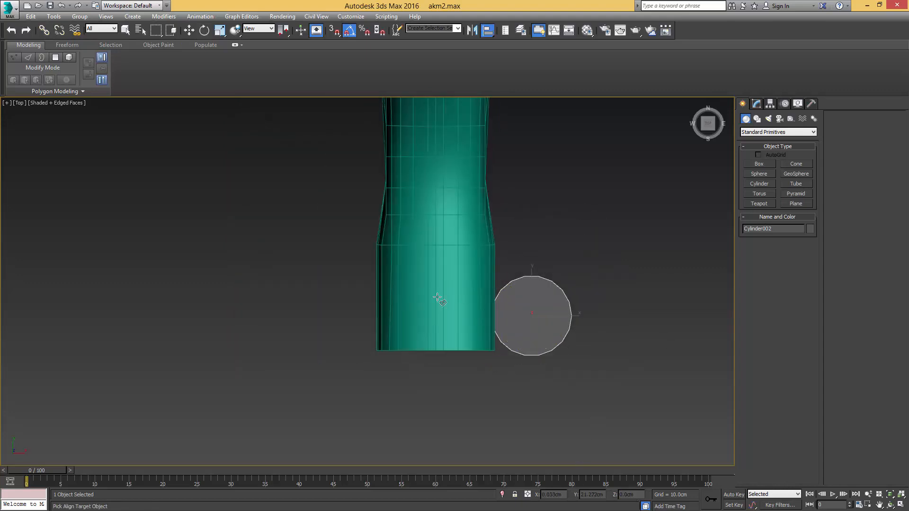
pyautogui.click(437, 298)
pyautogui.click(456, 334)
pyautogui.scroll(4, 486, 306)
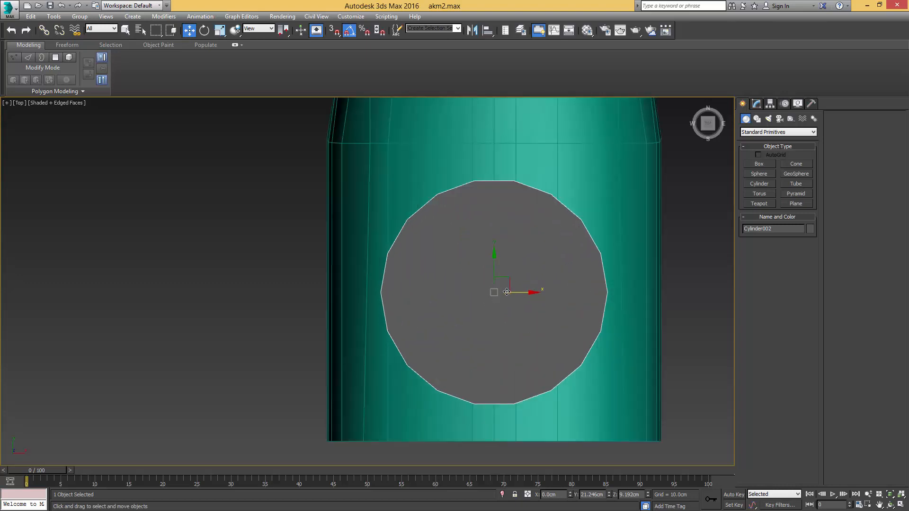
# Scale the cylinder uniformly down to about 84 percent
pyautogui.scroll(-2, 504, 292)
pyautogui.press('r')
pyautogui.moveTo(500, 291); pyautogui.dragTo(499, 298)
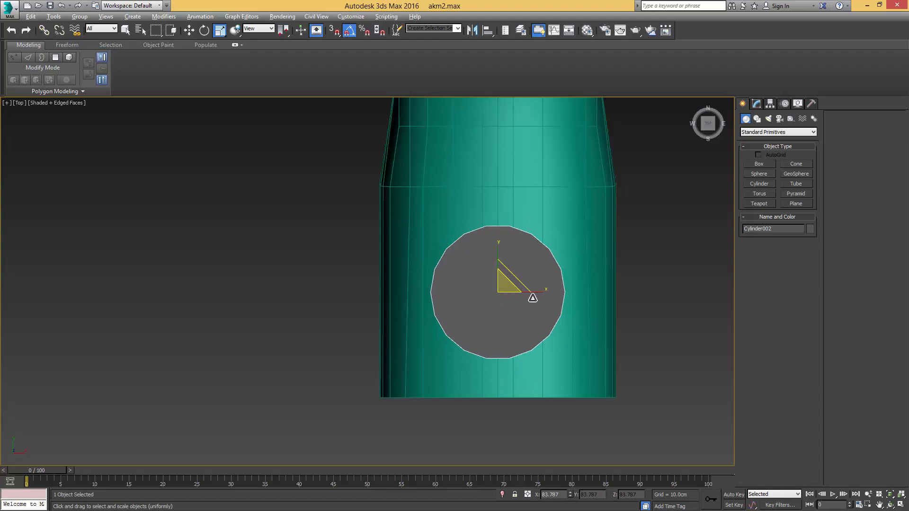
# Connect the cylinder's two opposite side vertices as an editable poly, splitting the caps across the width
pyautogui.press('1')
pyautogui.moveTo(416, 299); pyautogui.dragTo(417, 300)
pyautogui.hotkey('ctrl', 'shift', 'e')
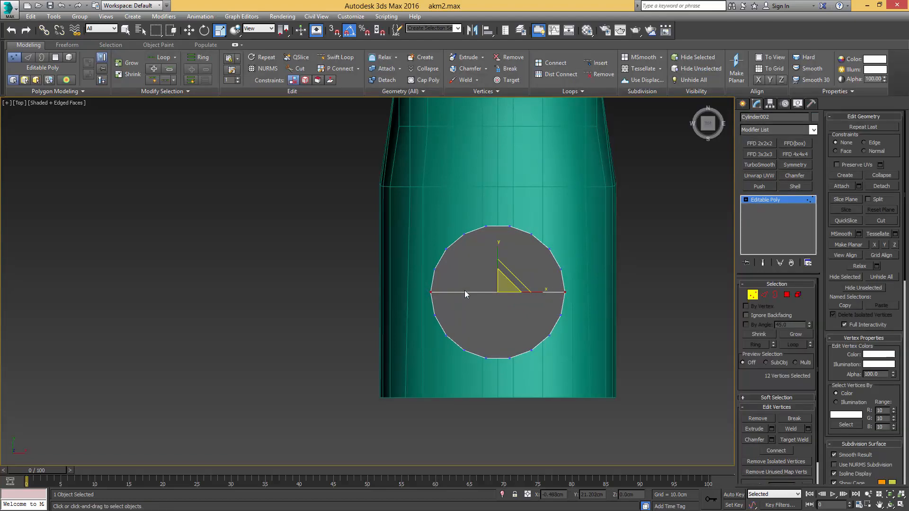
# Delete all of the cylinder's polygons except the half of the upper cap facing the butt
pyautogui.press('4')
pyautogui.click(469, 272)
pyautogui.keyDown('alt'); pyautogui.moveTo(470, 273); pyautogui.dragTo(494, 265, button='middle'); pyautogui.keyUp('alt')
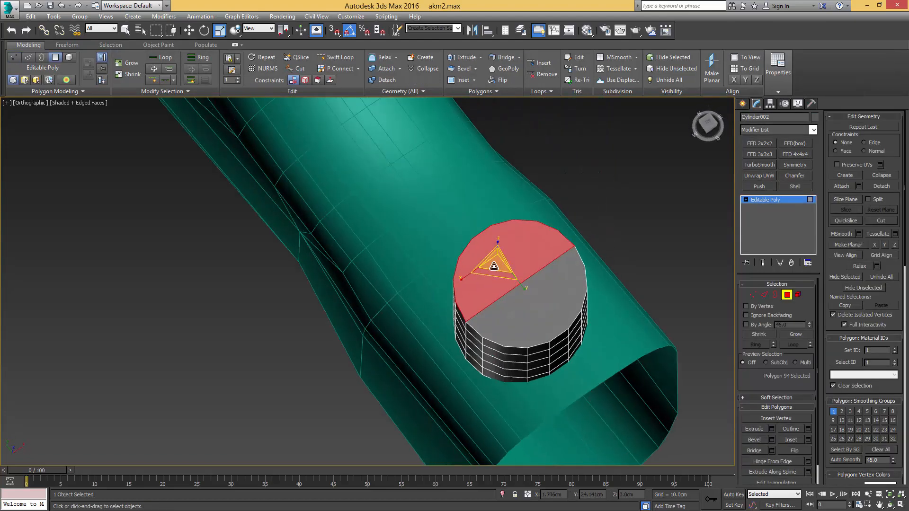
pyautogui.hotkey('ctrl', 'i')
pyautogui.press('Delete')
pyautogui.click(498, 270)
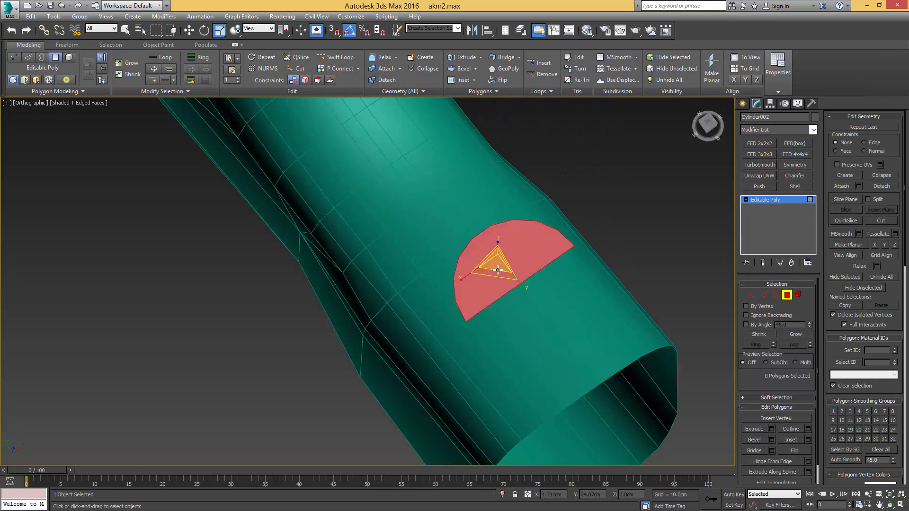
# Extend the half disc's straight edge forward as a new polygon past the stock's front end, to about 19.839 cm in Y
pyautogui.press('t')
pyautogui.scroll(-5, 493, 288)
pyautogui.moveTo(488, 321); pyautogui.dragTo(479, 247, button='middle')
pyautogui.press('2')
pyautogui.click(483, 264)
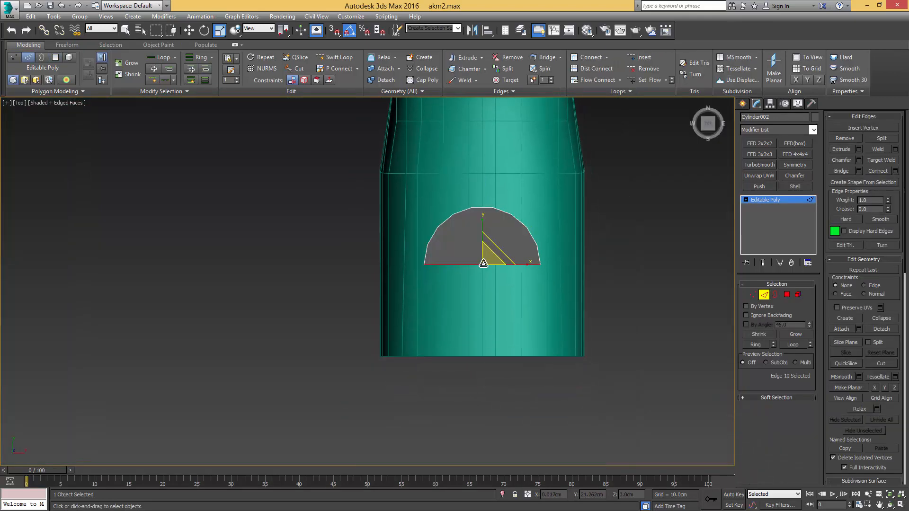
pyautogui.press('w')
pyautogui.keyDown('shift'); pyautogui.moveTo(481, 237); pyautogui.dragTo(479, 338); pyautogui.keyUp('shift')
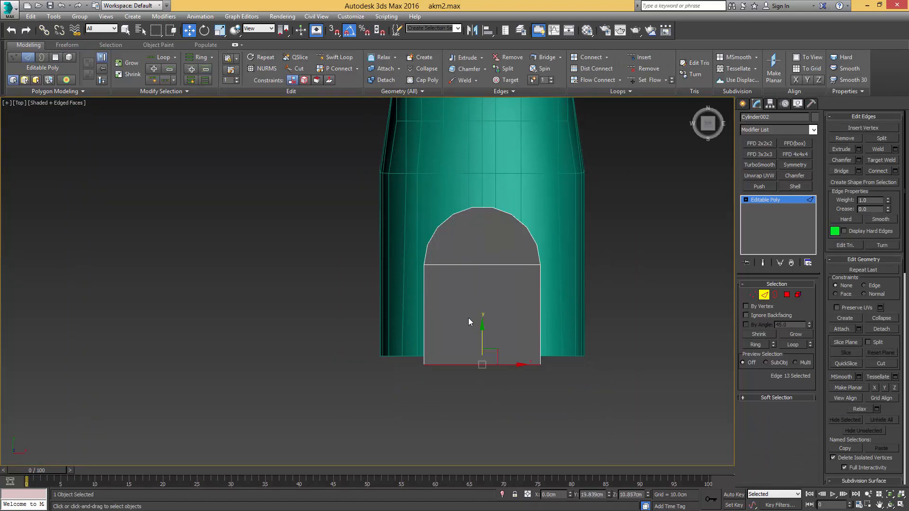
# Display the arched shape as see-through so the stock shows beneath it
pyautogui.moveTo(468, 317); pyautogui.dragTo(464, 305, button='middle')
pyautogui.press('4')
pyautogui.press('4')
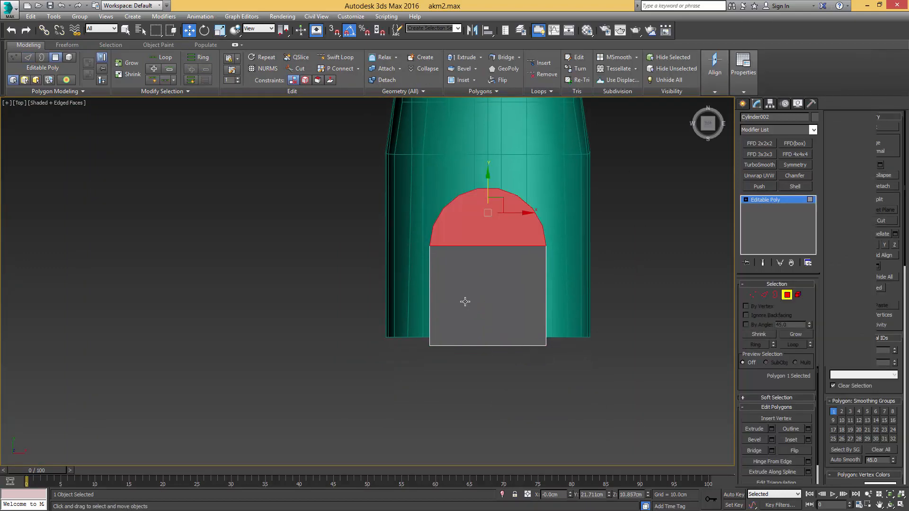
pyautogui.scroll(4, 453, 315)
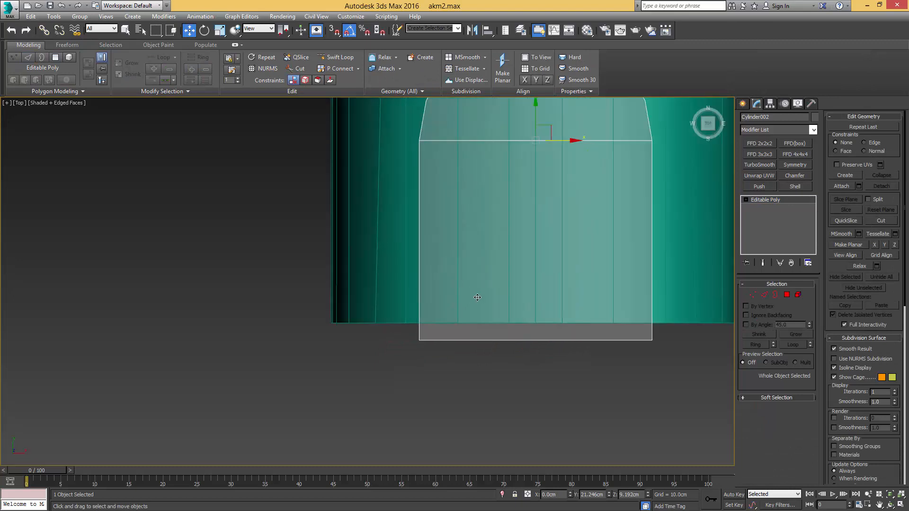
pyautogui.scroll(-2, 442, 299)
# Set the arched shape's two front vertices to the Y coordinate of the stock's front end vertices, 19.96 cm
pyautogui.click(617, 288)
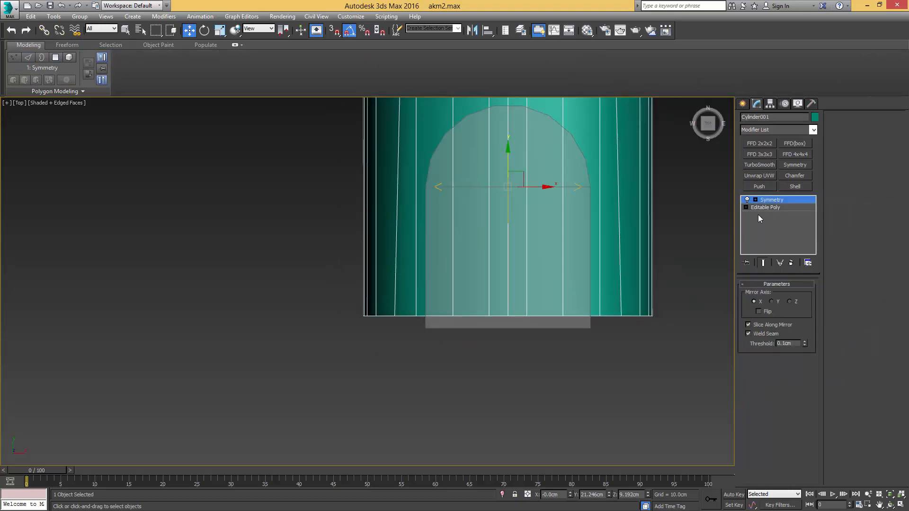
pyautogui.click(769, 208)
pyautogui.press('1')
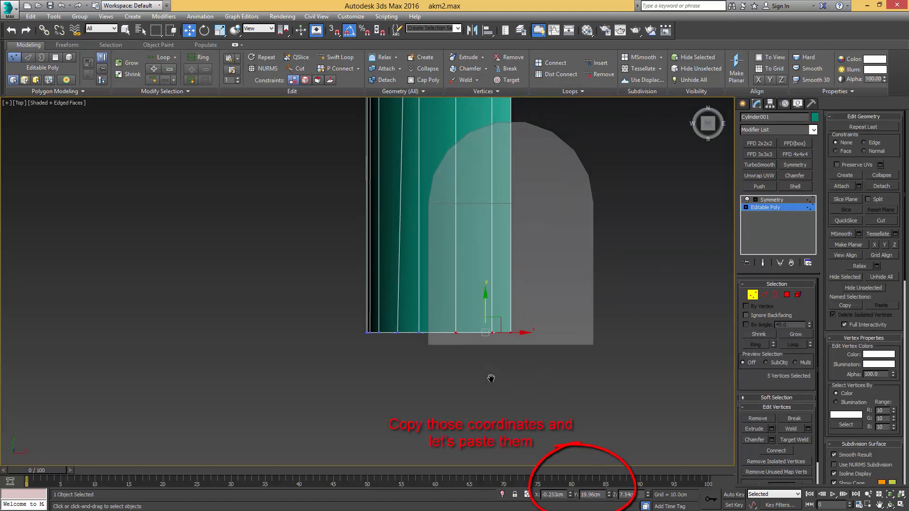
pyautogui.click(473, 330)
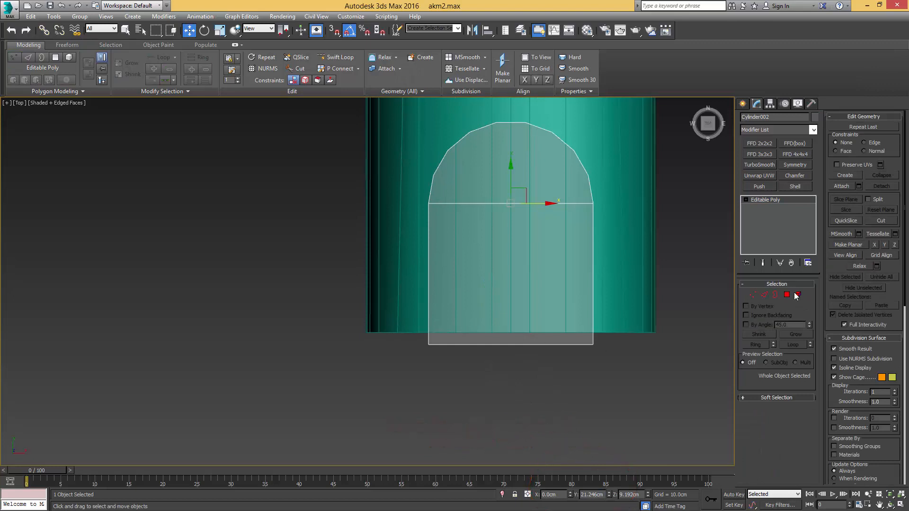
pyautogui.click(753, 295)
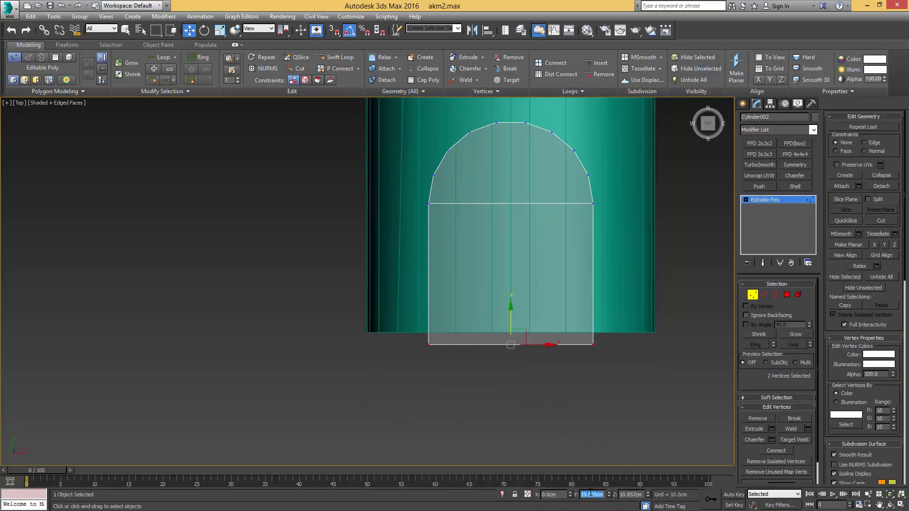
pyautogui.press('Return')
pyautogui.click(753, 295)
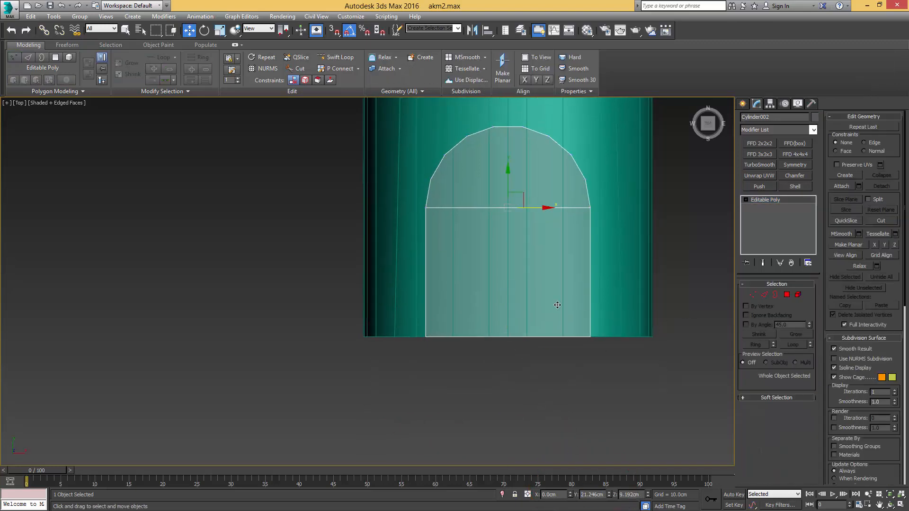
# Extend the arched shape's outer border downward into the stock as side walls, to about 8.004 cm in Z
pyautogui.scroll(-3, 543, 348)
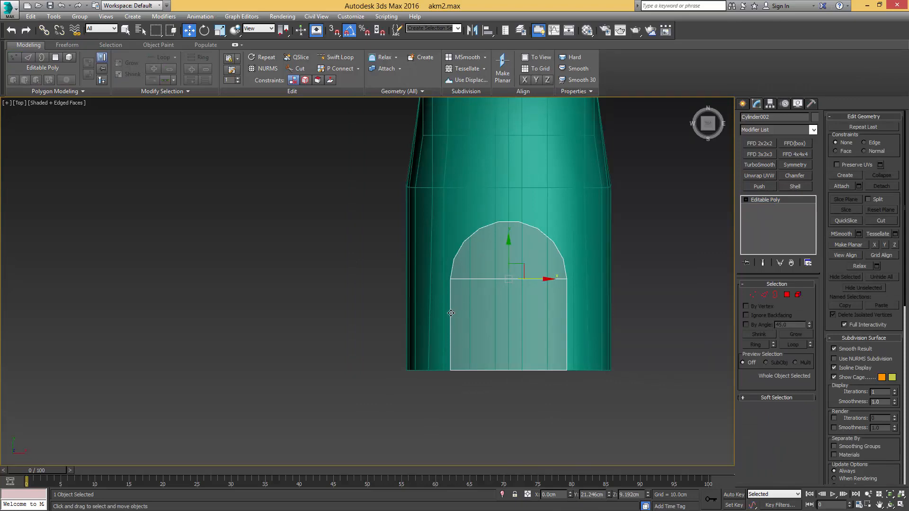
pyautogui.press('3')
pyautogui.keyDown('alt'); pyautogui.moveTo(446, 331); pyautogui.dragTo(527, 273, button='middle'); pyautogui.keyUp('alt')
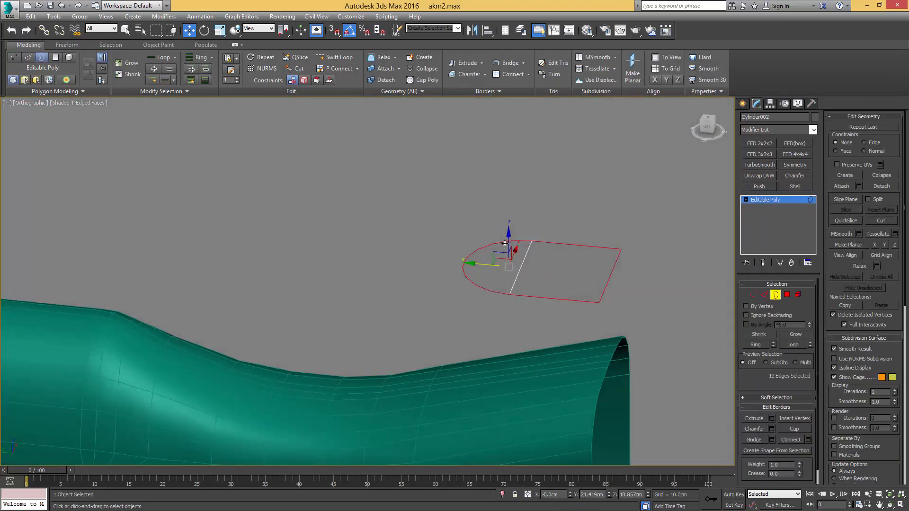
pyautogui.keyDown('shift'); pyautogui.moveTo(504, 243); pyautogui.dragTo(498, 361); pyautogui.keyUp('shift')
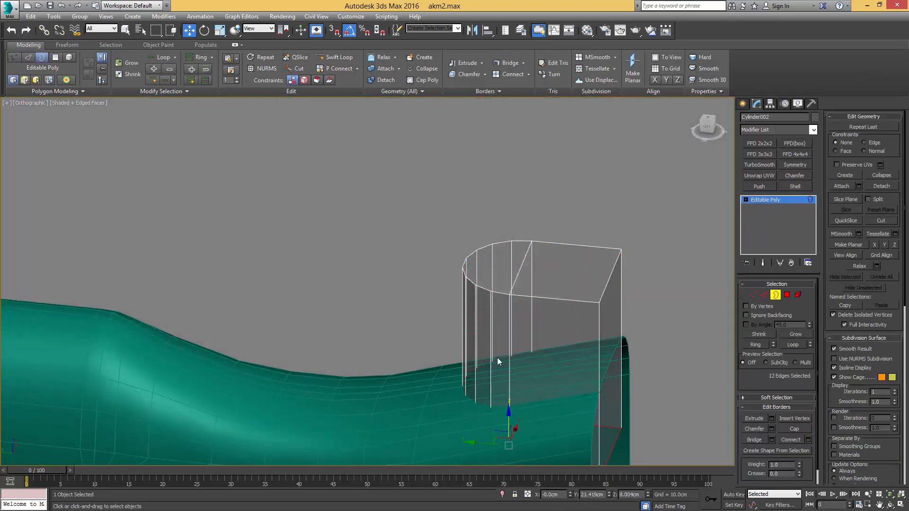
# Examine the slot in the stock's upper front in the reference photo and compare it with the side view
pyautogui.press('l')
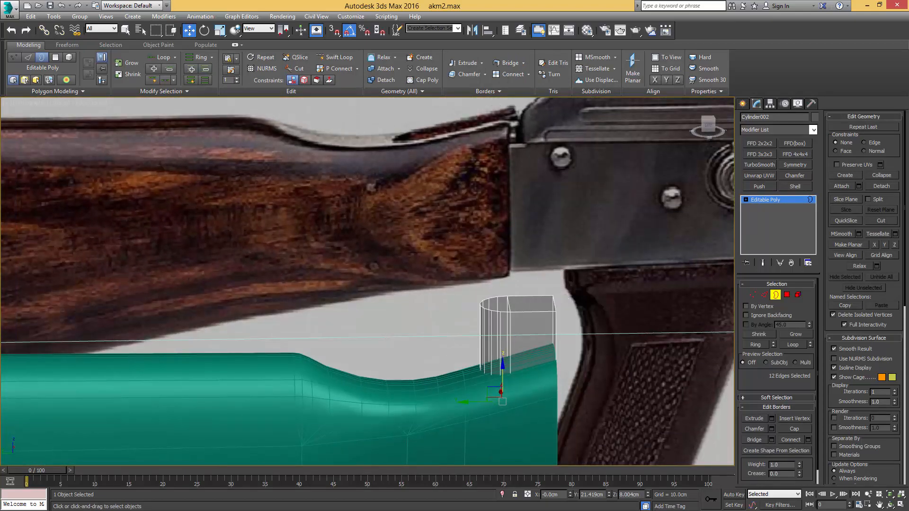
pyautogui.moveTo(908, 95); pyautogui.dragTo(469, 63)
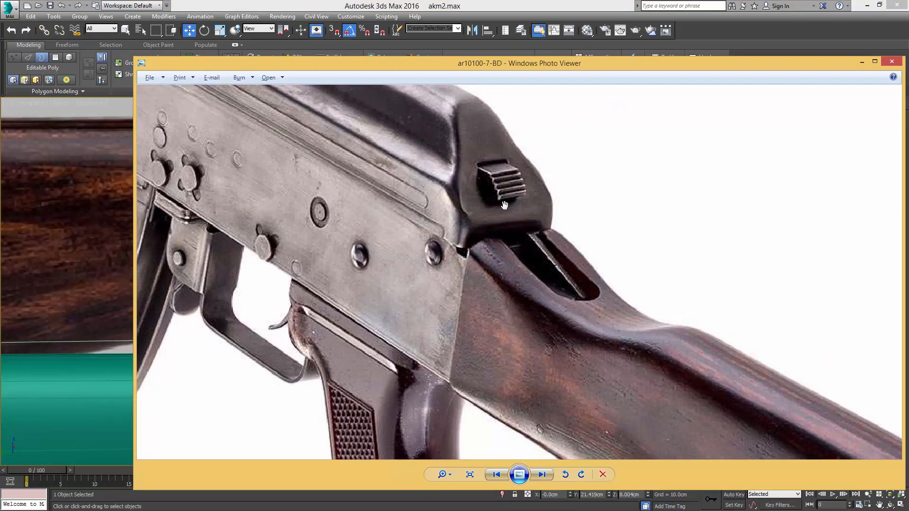
pyautogui.moveTo(496, 65); pyautogui.dragTo(908, 75)
# Move the rounded end's vertices about 1.106 cm toward the butt to match the slot in the side reference
pyautogui.moveTo(589, 243); pyautogui.dragTo(586, 154, button='middle')
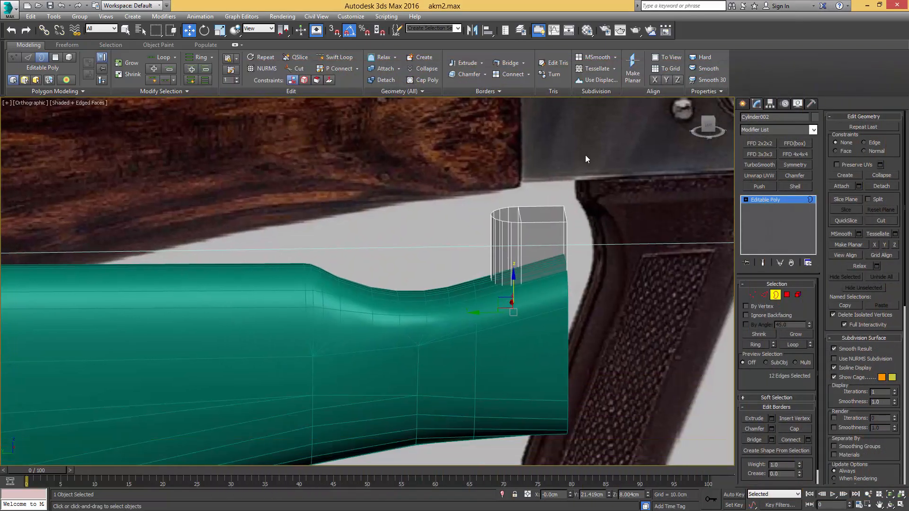
pyautogui.press('1')
pyautogui.moveTo(451, 376); pyautogui.dragTo(452, 374)
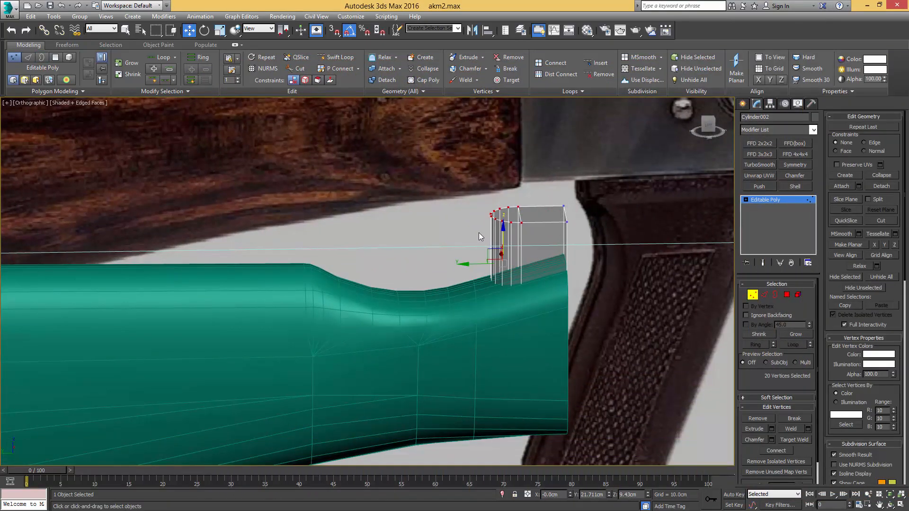
pyautogui.scroll(-3, 478, 232)
pyautogui.scroll(8, 481, 271)
pyautogui.moveTo(421, 236); pyautogui.dragTo(437, 242, button='middle')
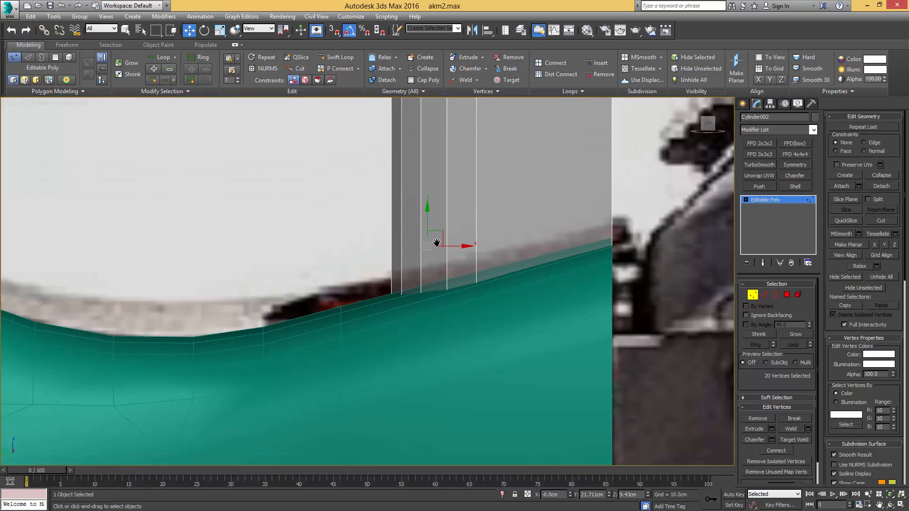
pyautogui.scroll(-2, 436, 242)
pyautogui.moveTo(488, 240); pyautogui.dragTo(406, 240)
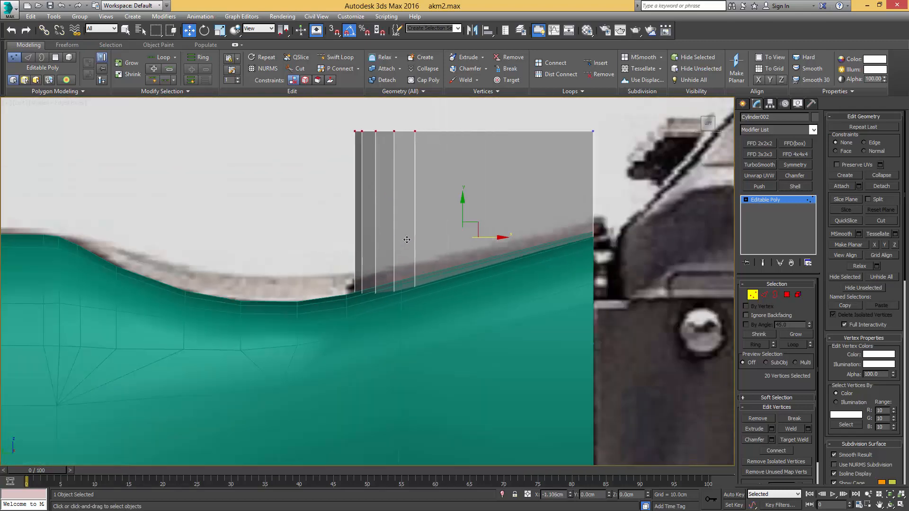
# Examine the lengthened arched shape from the front and above to check how it crosses the stock
pyautogui.scroll(-2, 459, 242)
pyautogui.keyDown('alt'); pyautogui.moveTo(460, 243); pyautogui.dragTo(397, 254, button='middle'); pyautogui.keyUp('alt')
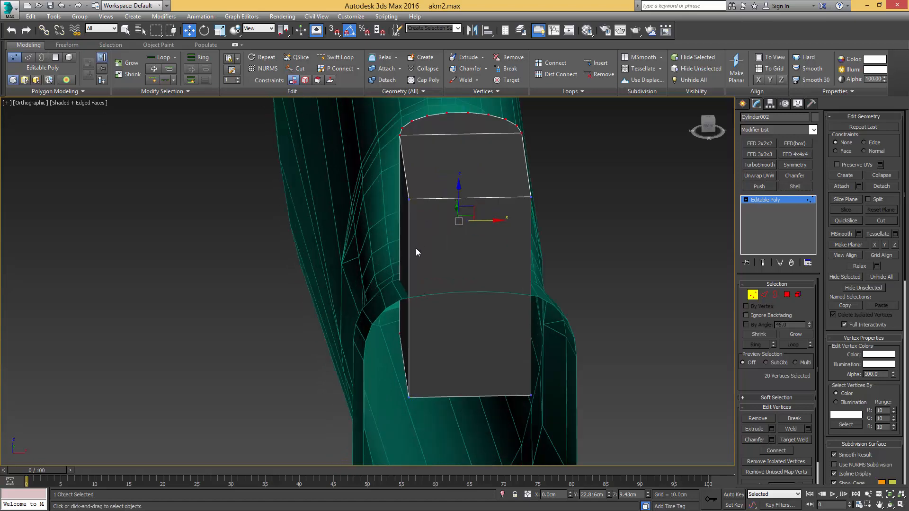
pyautogui.scroll(-3, 421, 240)
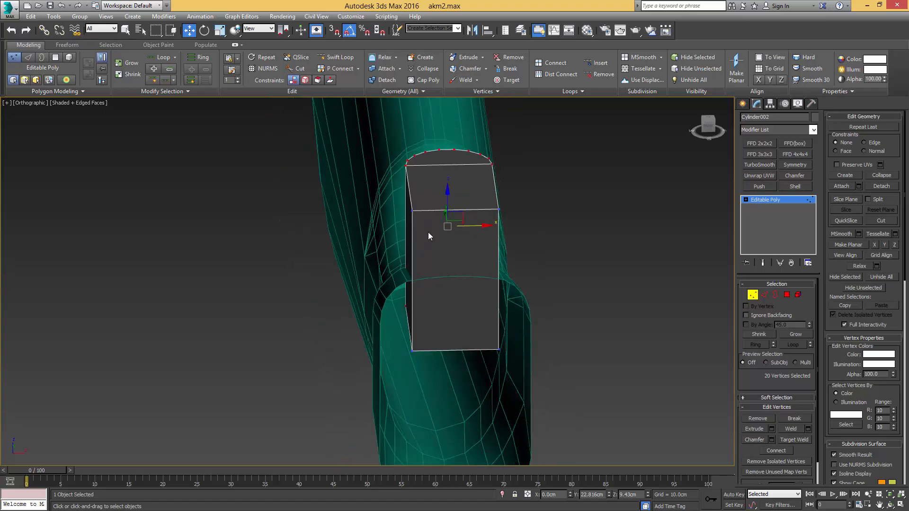
pyautogui.press('4')
pyautogui.click(448, 191)
pyautogui.keyDown('alt'); pyautogui.moveTo(463, 201); pyautogui.dragTo(462, 243, button='middle'); pyautogui.keyUp('alt')
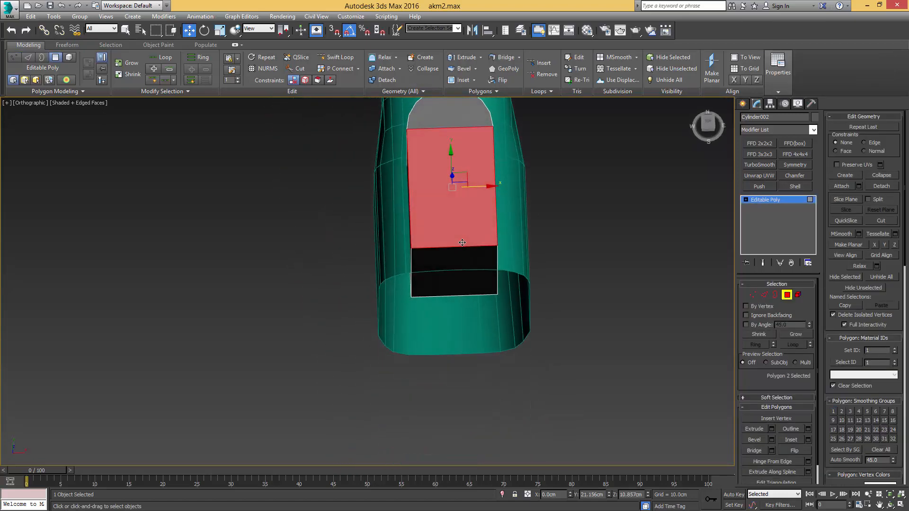
# Scale the whole arched shape down uniformly to 83 percent in the top view
pyautogui.press('t')
pyautogui.scroll(-2, 420, 209)
pyautogui.press('5')
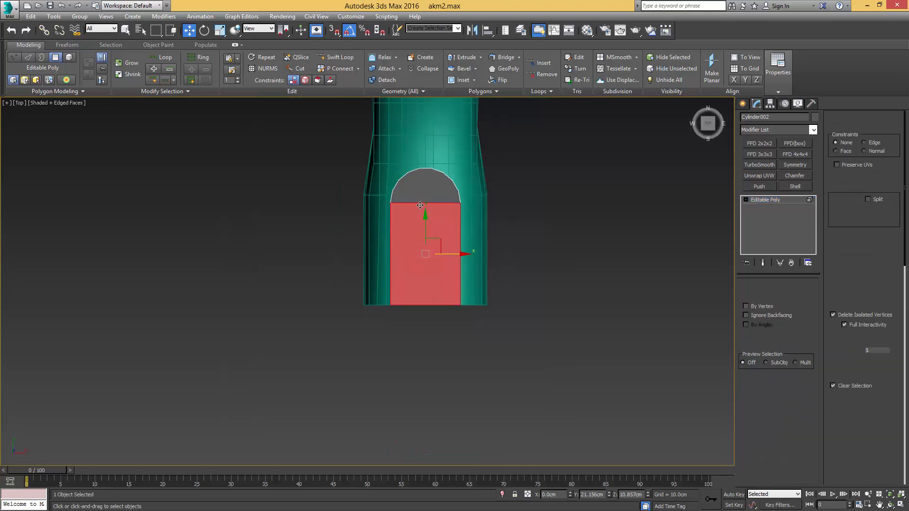
pyautogui.click(420, 205)
pyautogui.scroll(2, 420, 205)
pyautogui.press('r')
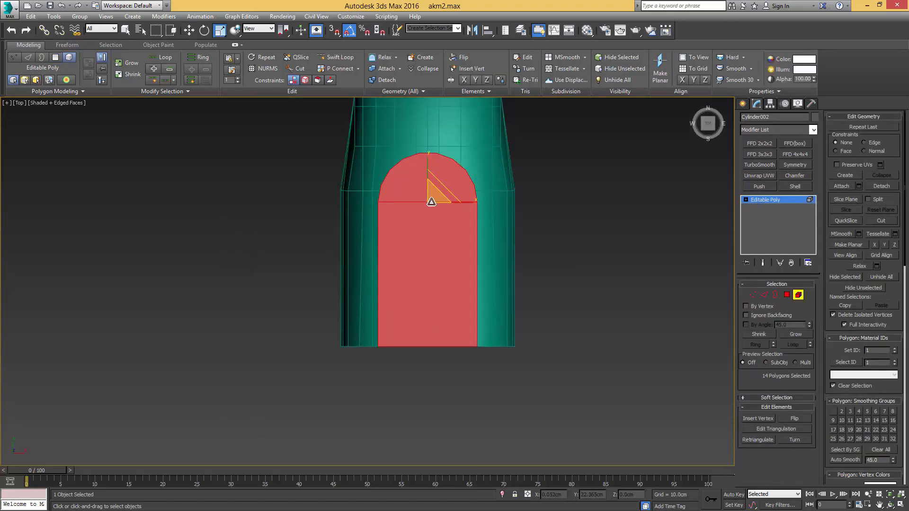
pyautogui.moveTo(432, 202); pyautogui.dragTo(433, 210)
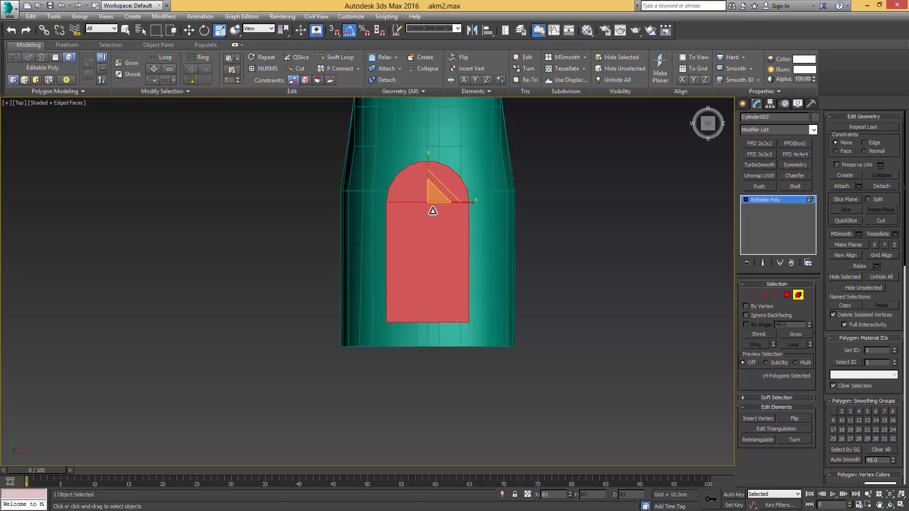
# Shift the arched shape about 0.026 cm toward the butt and extend its front end to the stock's front edge
pyautogui.press('l')
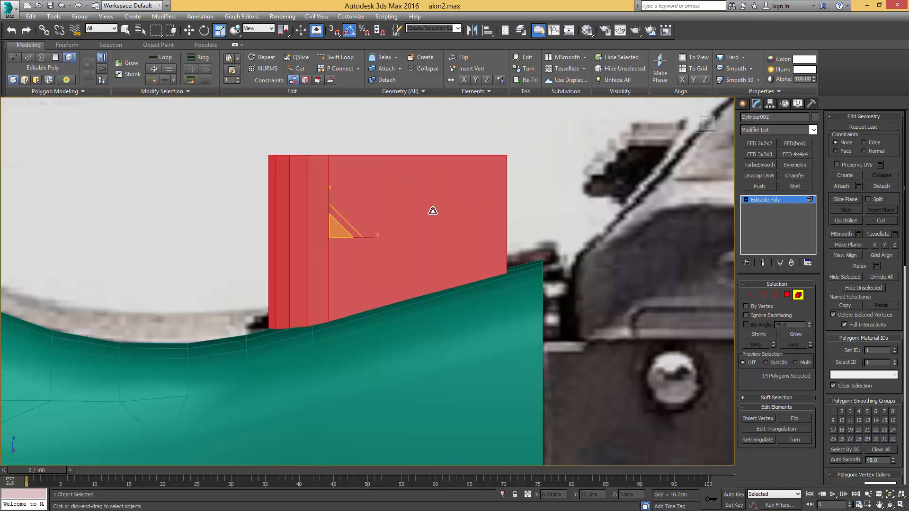
pyautogui.press('w')
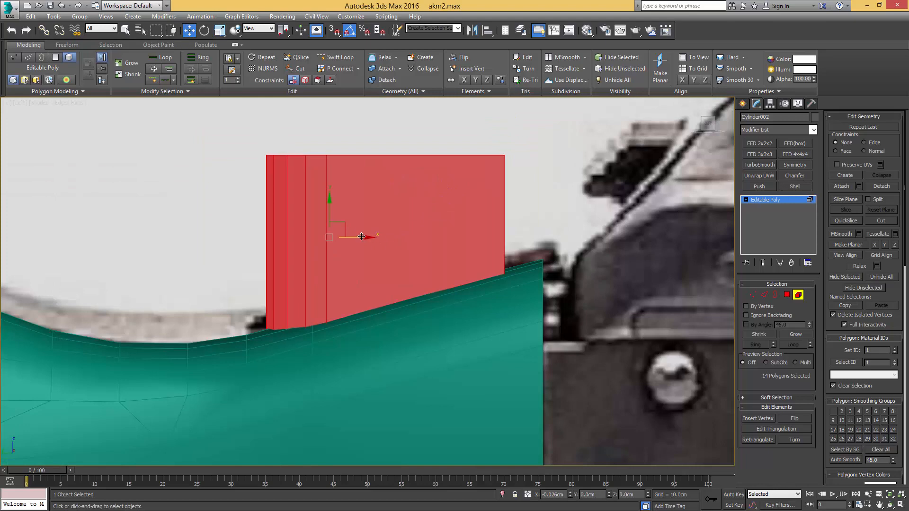
pyautogui.press('1')
pyautogui.scroll(-3, 509, 220)
pyautogui.press('F3')
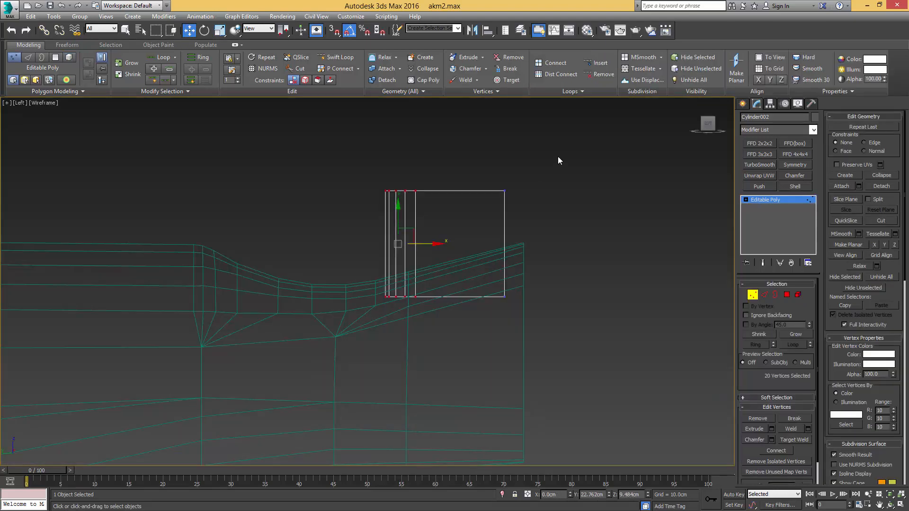
pyautogui.moveTo(558, 156); pyautogui.dragTo(482, 326)
pyautogui.moveTo(564, 329)
pyautogui.keyDown('alt'); pyautogui.mouseDown(button='middle')
pyautogui.moveTo(524, 325)
pyautogui.moveTo(489, 263)
pyautogui.moveTo(535, 309)
pyautogui.moveTo(528, 336)
pyautogui.moveTo(476, 340)
pyautogui.moveTo(555, 277)
pyautogui.mouseUp(button='middle'); pyautogui.keyUp('alt')
pyautogui.press('F3')
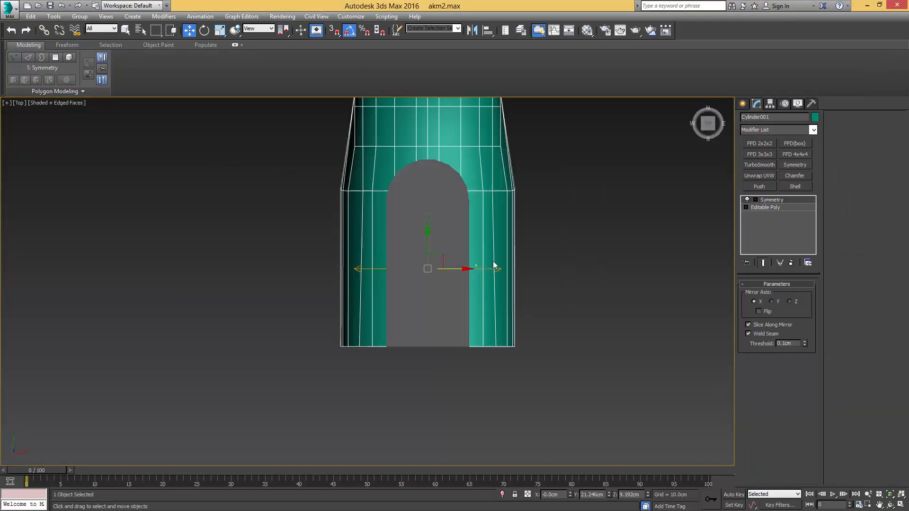
# Move the stock's vertex row beside the arch inward about 0.059 cm with an FFD 2x2x2 modifier and collapse it
pyautogui.scroll(-5, 492, 260)
pyautogui.scroll(4, 423, 302)
pyautogui.click(761, 208)
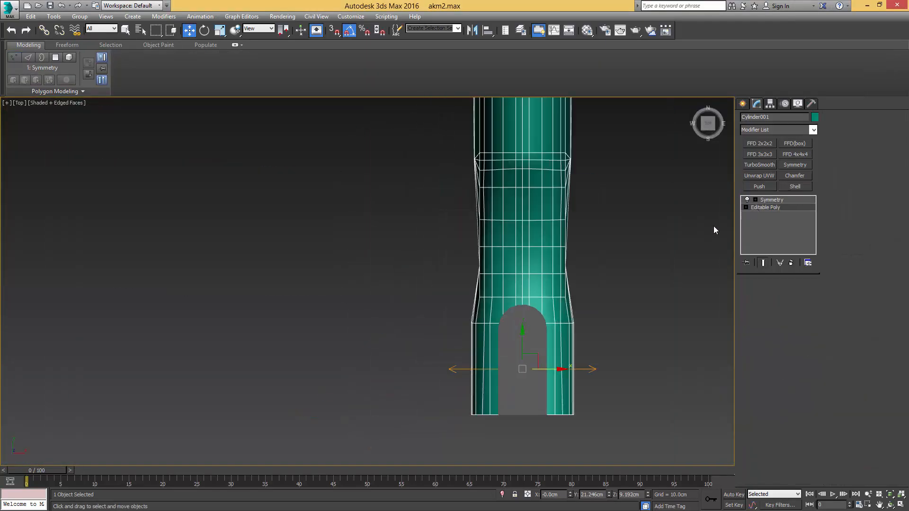
pyautogui.moveTo(484, 292); pyautogui.dragTo(487, 266, button='middle')
pyautogui.scroll(4, 487, 267)
pyautogui.press('1')
pyautogui.moveTo(438, 312); pyautogui.dragTo(508, 335)
pyautogui.press('F3')
pyautogui.moveTo(508, 338); pyautogui.dragTo(514, 337)
pyautogui.press('F3')
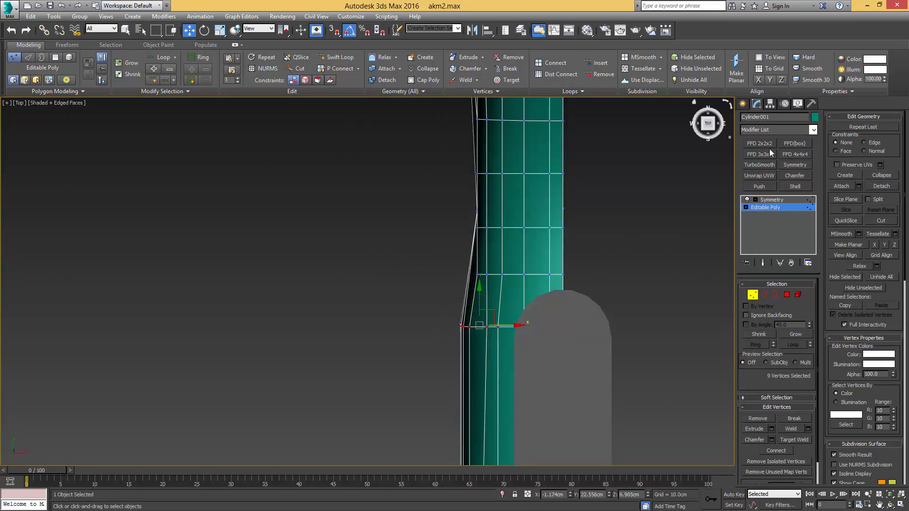
pyautogui.keyDown('ctrl'); pyautogui.moveTo(649, 284); pyautogui.dragTo(471, 328); pyautogui.keyUp('ctrl')
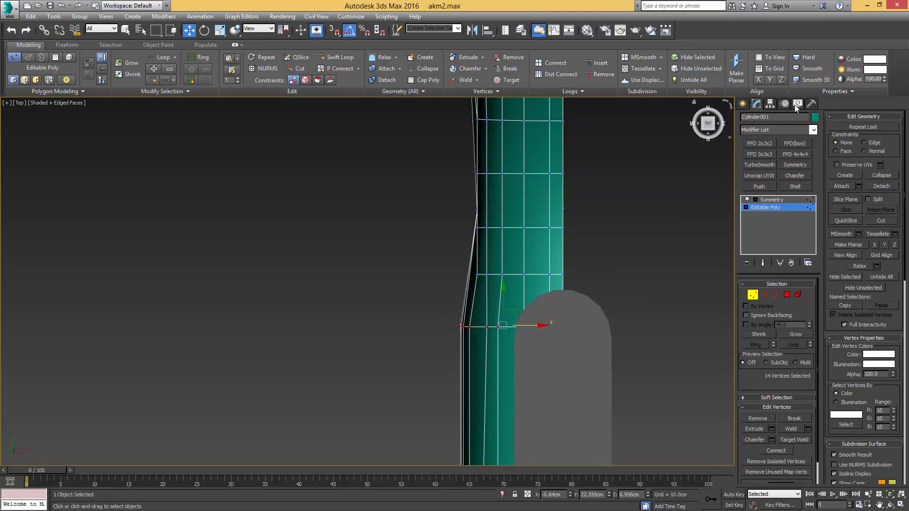
pyautogui.click(762, 144)
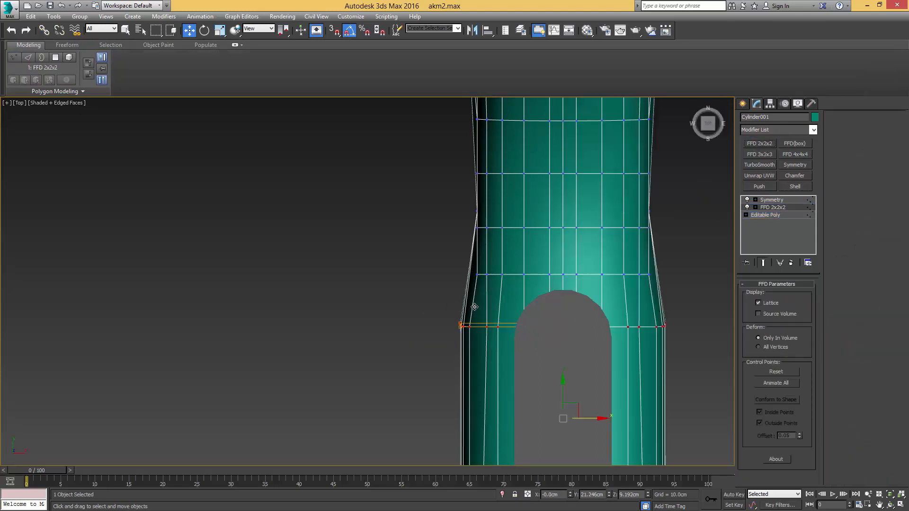
pyautogui.click(468, 326)
pyautogui.moveTo(483, 325); pyautogui.dragTo(487, 324)
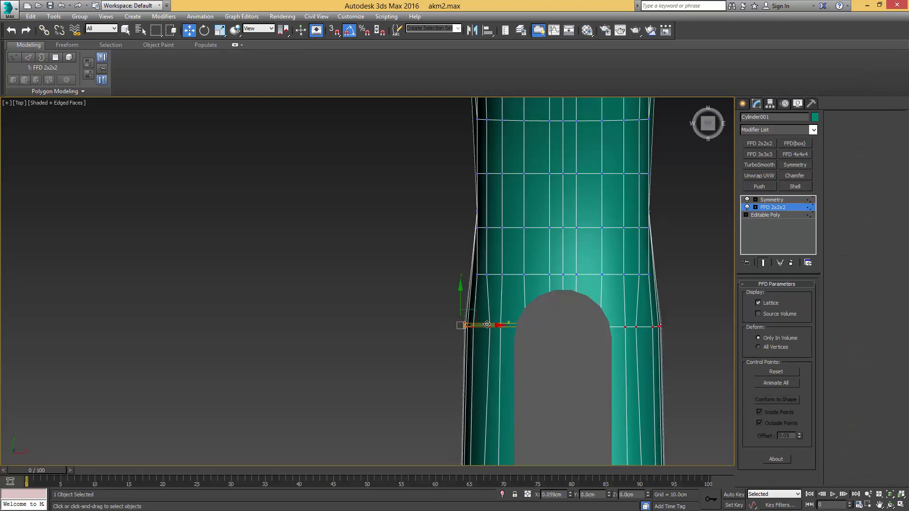
pyautogui.rightClick(780, 208)
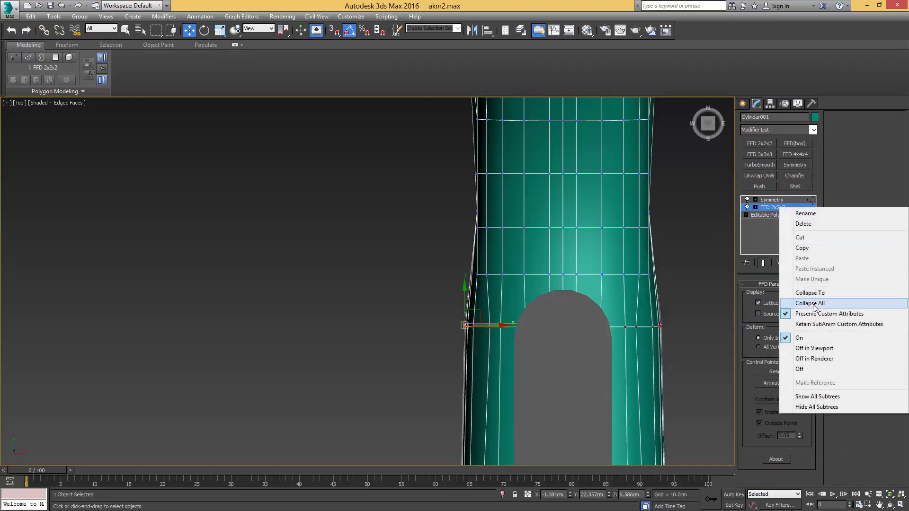
pyautogui.click(797, 293)
# Examine how the arched shape crosses the stock's front section, closely from the side and from above
pyautogui.moveTo(578, 259); pyautogui.dragTo(511, 278, button='middle')
pyautogui.scroll(-3, 556, 240)
pyautogui.click(540, 268)
pyautogui.scroll(6, 560, 244)
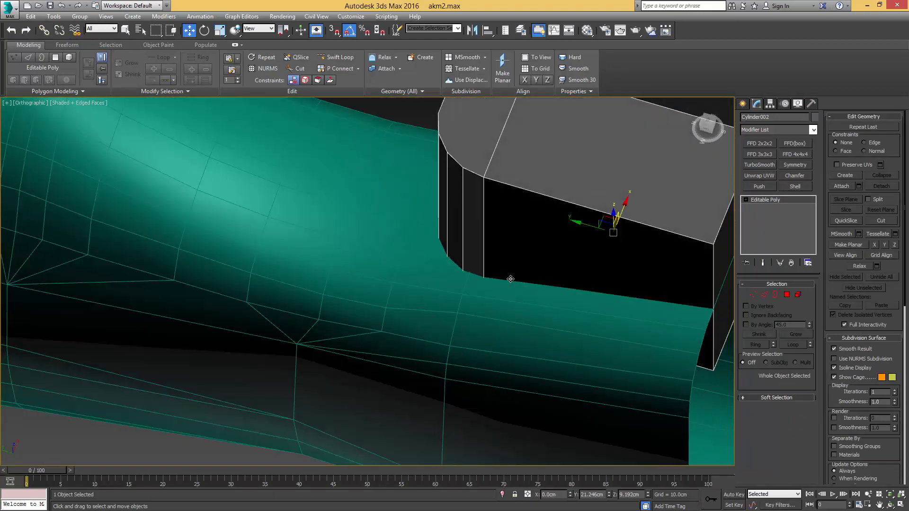
pyautogui.press('t')
pyautogui.press('z')
pyautogui.click(456, 242)
pyautogui.moveTo(459, 258); pyautogui.dragTo(569, 244, button='middle')
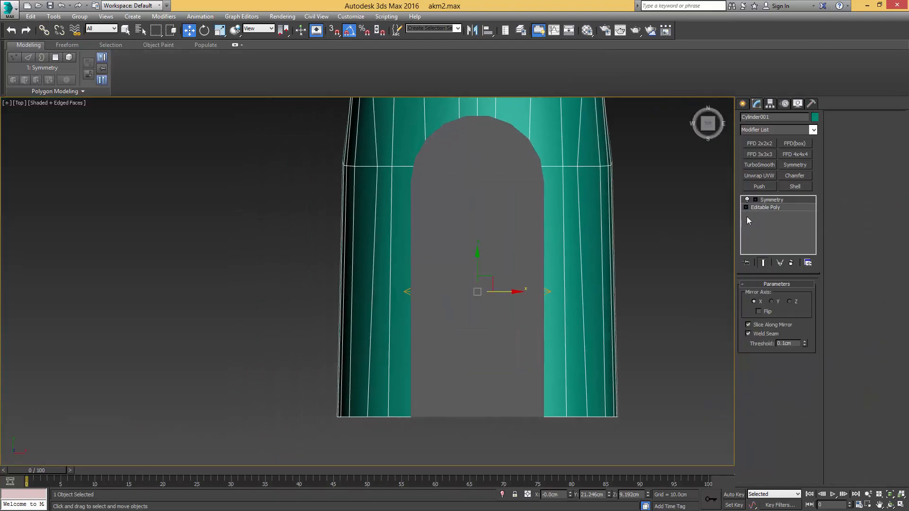
# Cut the stock's mesh with vertex snapping along the arch's straight side, from the front edge into the rounded end
pyautogui.click(756, 210)
pyautogui.press('1')
pyautogui.press('F3')
pyautogui.moveTo(505, 265); pyautogui.dragTo(502, 291, button='middle')
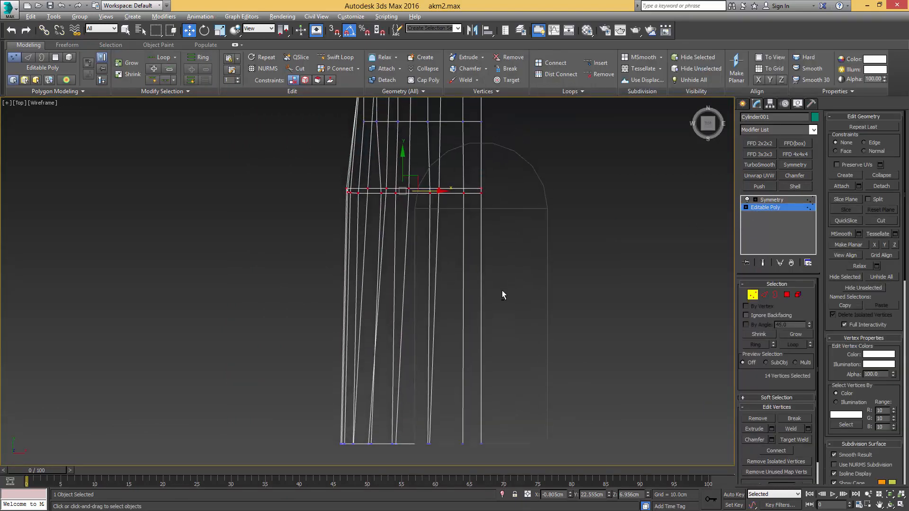
pyautogui.hotkey('alt', 'c')
pyautogui.press('s')
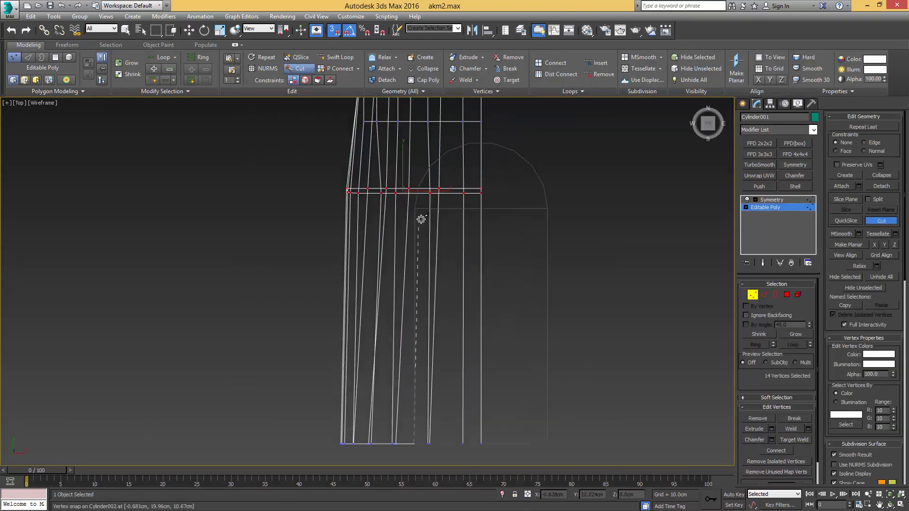
pyautogui.press('F3')
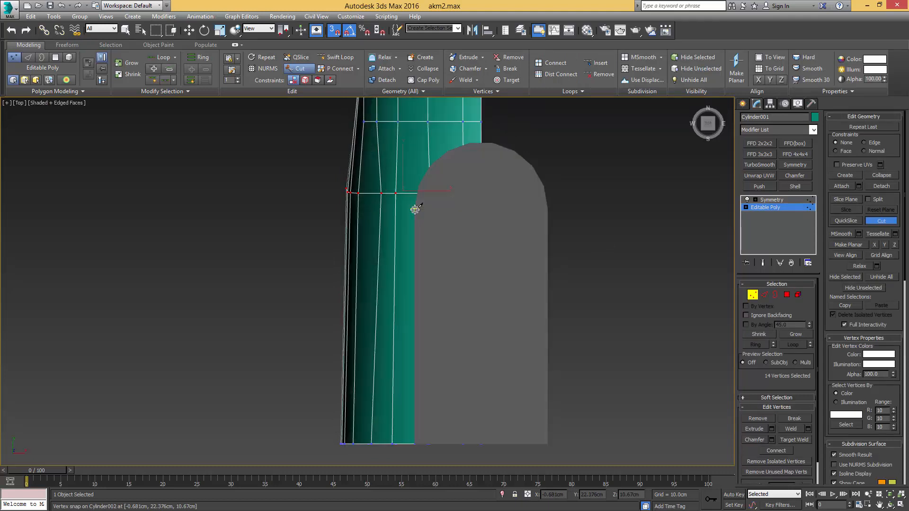
pyautogui.scroll(4, 431, 171)
pyautogui.click(429, 157)
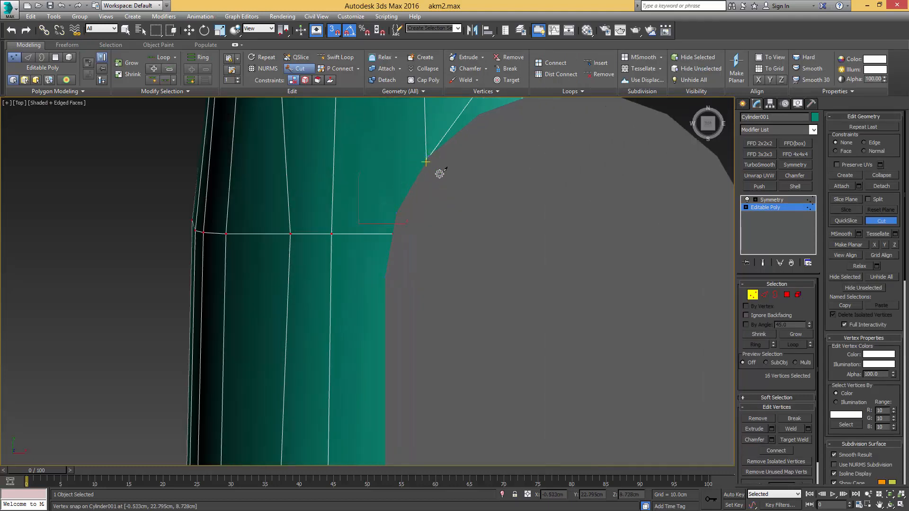
# Continue the cut around the arch's rounded end and finish it at the stock's centre line with snapping off
pyautogui.scroll(-4, 440, 174)
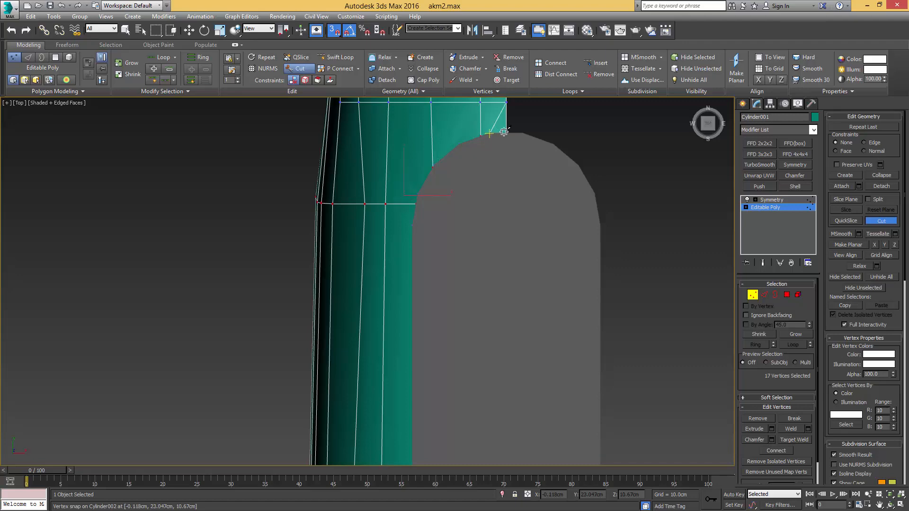
pyautogui.press('s')
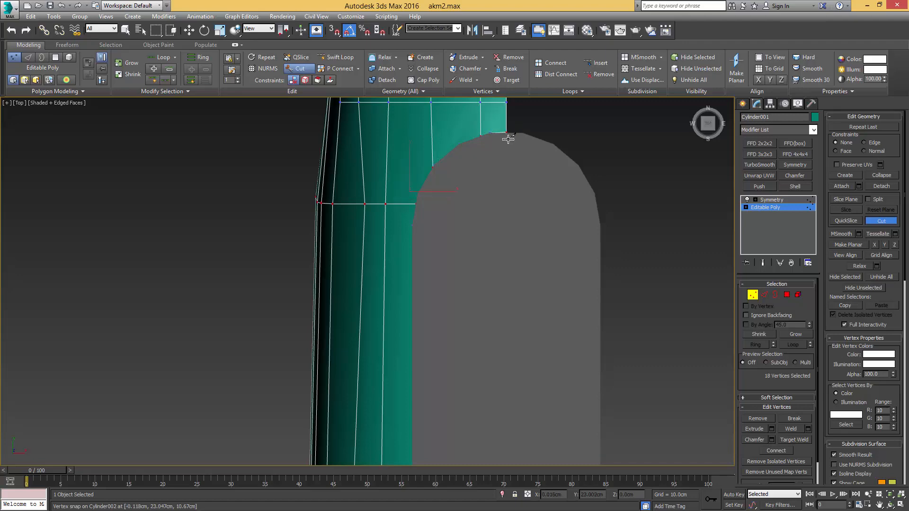
pyautogui.scroll(4, 508, 139)
pyautogui.press('F3')
pyautogui.scroll(-1, 487, 128)
pyautogui.moveTo(488, 128); pyautogui.dragTo(495, 166, button='middle')
pyautogui.rightClick(496, 166)
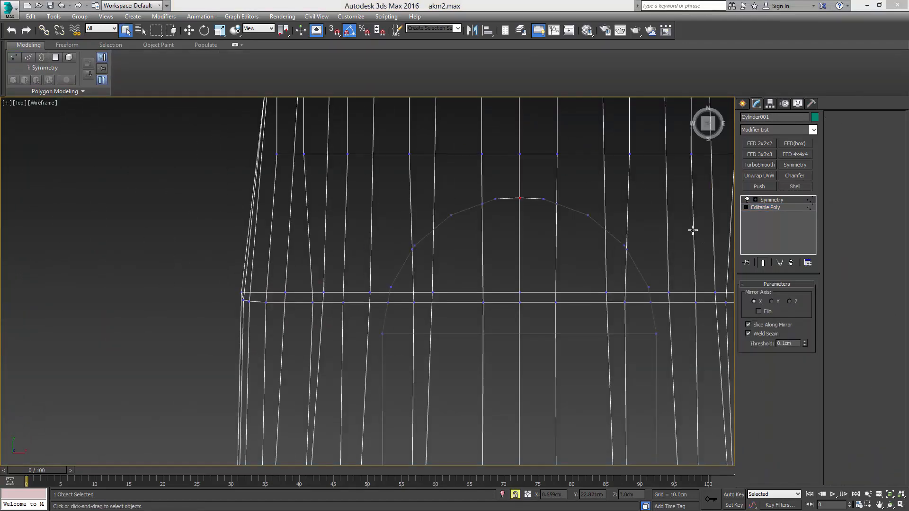
# Delete the six stock polygons inside the cut arch outline to open the slot
pyautogui.click(776, 208)
pyautogui.press('4')
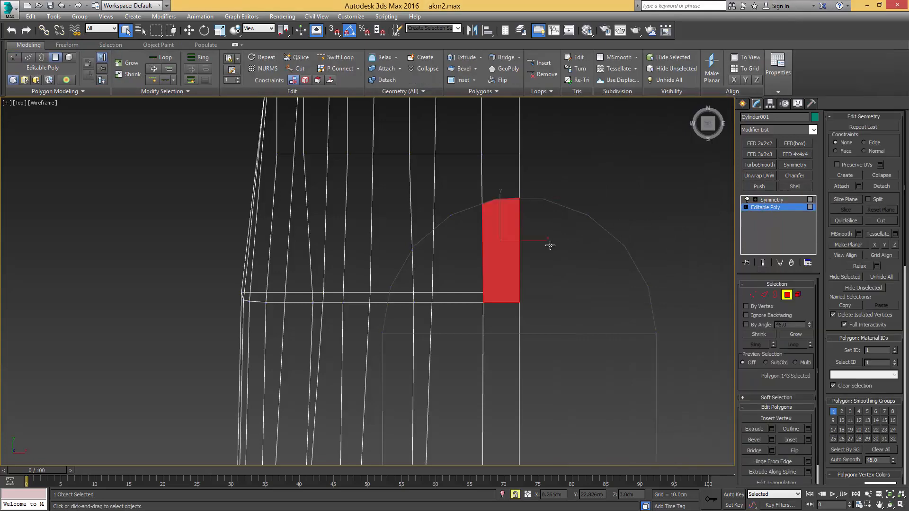
pyautogui.moveTo(463, 259); pyautogui.dragTo(487, 264, button='middle')
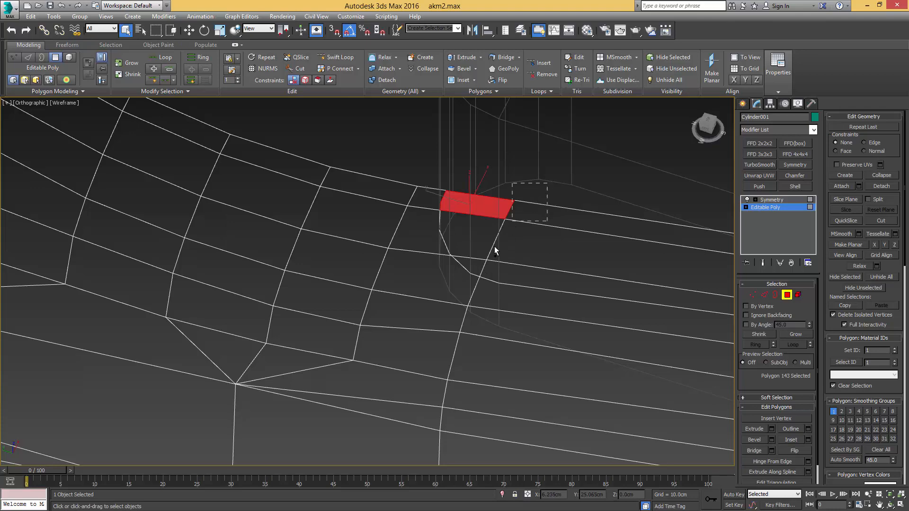
pyautogui.moveTo(485, 265); pyautogui.dragTo(481, 265)
pyautogui.moveTo(558, 244); pyautogui.dragTo(492, 220, button='middle')
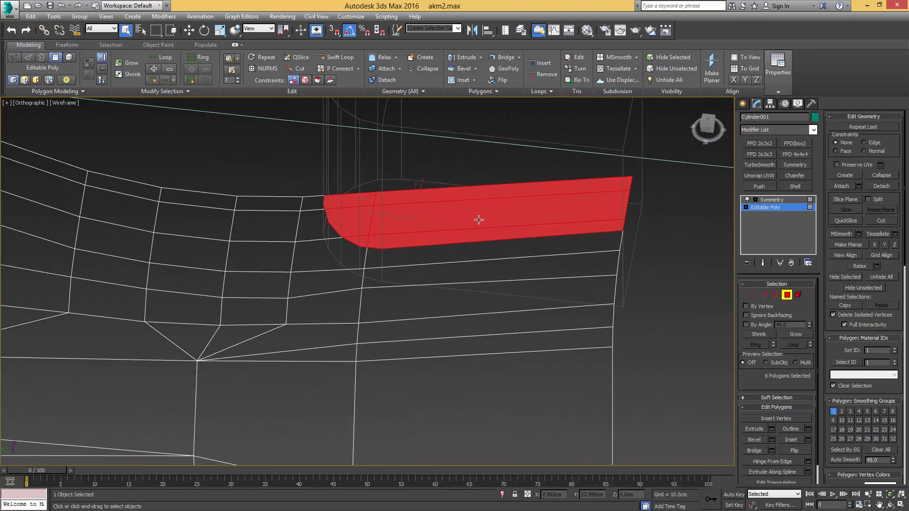
pyautogui.press('Delete')
# Extend the slot's open border edges downward into the stock to form its inner wall
pyautogui.moveTo(433, 225); pyautogui.dragTo(473, 224, button='middle')
pyautogui.press('2')
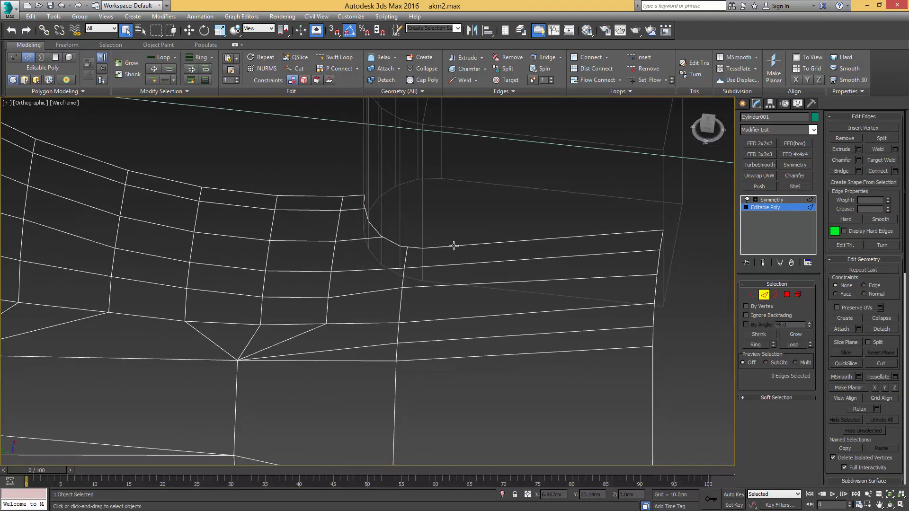
pyautogui.click(453, 245)
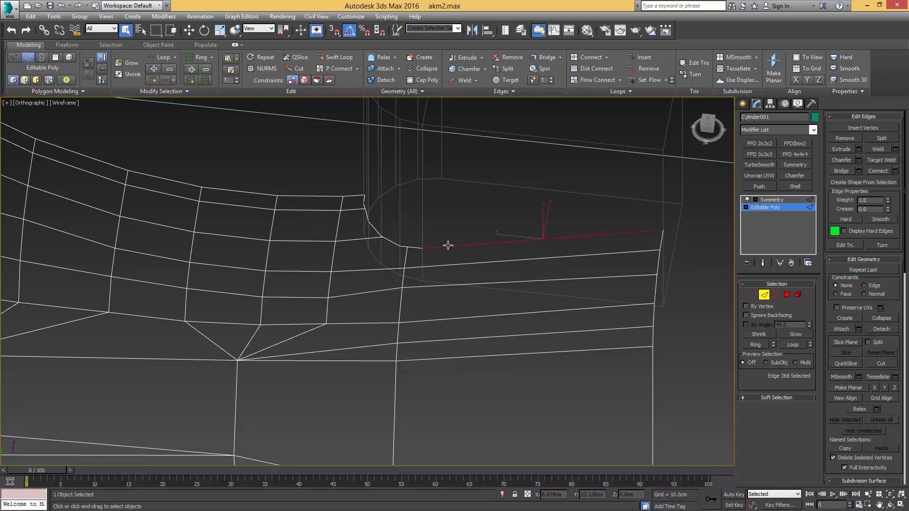
pyautogui.keyDown('ctrl'); pyautogui.click(410, 247); pyautogui.keyUp('ctrl')
pyautogui.scroll(2, 410, 248)
pyautogui.keyDown('ctrl'); pyautogui.click(394, 238); pyautogui.keyUp('ctrl')
pyautogui.keyDown('ctrl'); pyautogui.click(363, 221); pyautogui.keyUp('ctrl')
pyautogui.scroll(3, 364, 225)
pyautogui.keyDown('ctrl'); pyautogui.click(375, 227); pyautogui.keyUp('ctrl')
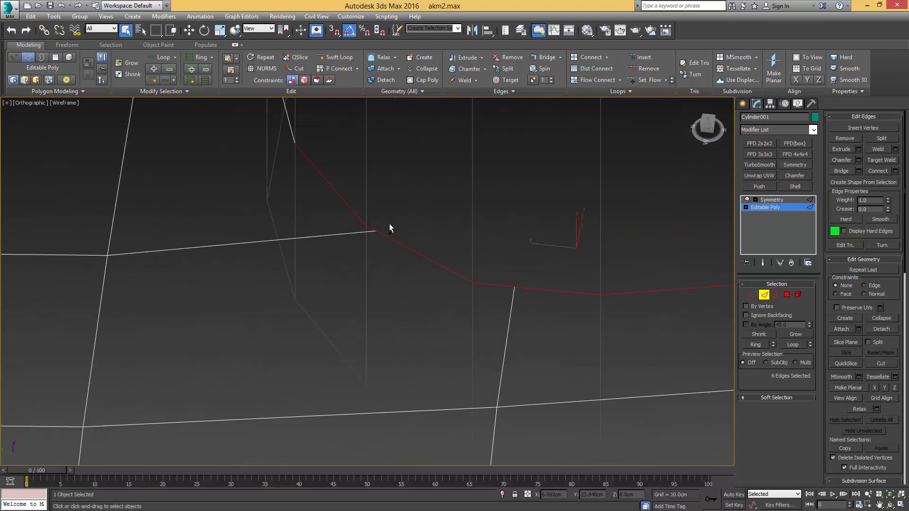
pyautogui.scroll(-2, 390, 225)
pyautogui.keyDown('ctrl'); pyautogui.click(341, 172); pyautogui.keyUp('ctrl')
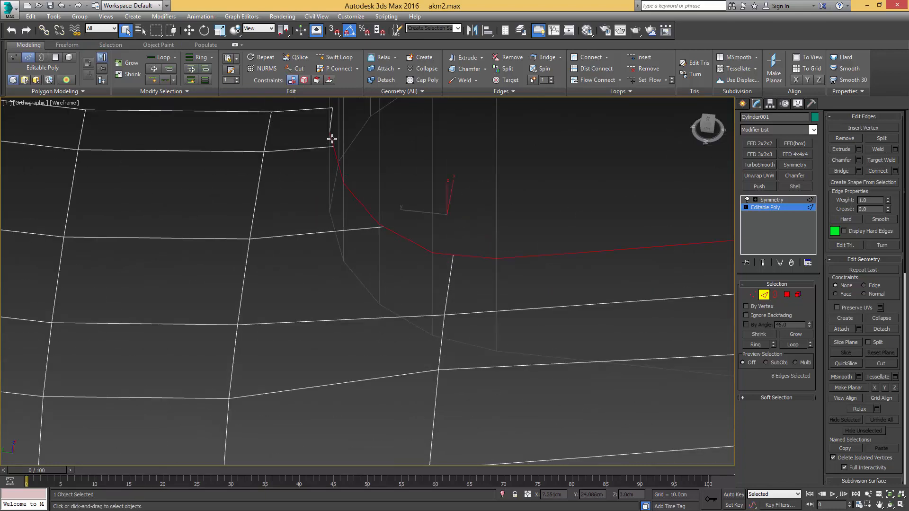
pyautogui.keyDown('ctrl'); pyautogui.click(331, 126); pyautogui.keyUp('ctrl')
pyautogui.press('w')
pyautogui.moveTo(370, 198)
pyautogui.keyDown('alt'); pyautogui.mouseDown(button='middle')
pyautogui.moveTo(386, 197)
pyautogui.moveTo(355, 198)
pyautogui.mouseUp(button='middle'); pyautogui.keyUp('alt')
pyautogui.keyDown('shift'); pyautogui.moveTo(414, 173); pyautogui.dragTo(411, 253); pyautogui.keyUp('shift')
pyautogui.keyDown('alt'); pyautogui.moveTo(411, 253); pyautogui.dragTo(444, 257, button='middle'); pyautogui.keyUp('alt')
pyautogui.moveTo(443, 256); pyautogui.dragTo(443, 253)
pyautogui.moveTo(443, 252)
pyautogui.keyDown('alt'); pyautogui.mouseDown(button='middle')
pyautogui.moveTo(405, 249)
pyautogui.moveTo(433, 252)
pyautogui.mouseUp(button='middle'); pyautogui.keyUp('alt')
# Display the mirrored stock in shaded mode and isolate it from the arched guide shape
pyautogui.click(779, 208)
pyautogui.click(776, 201)
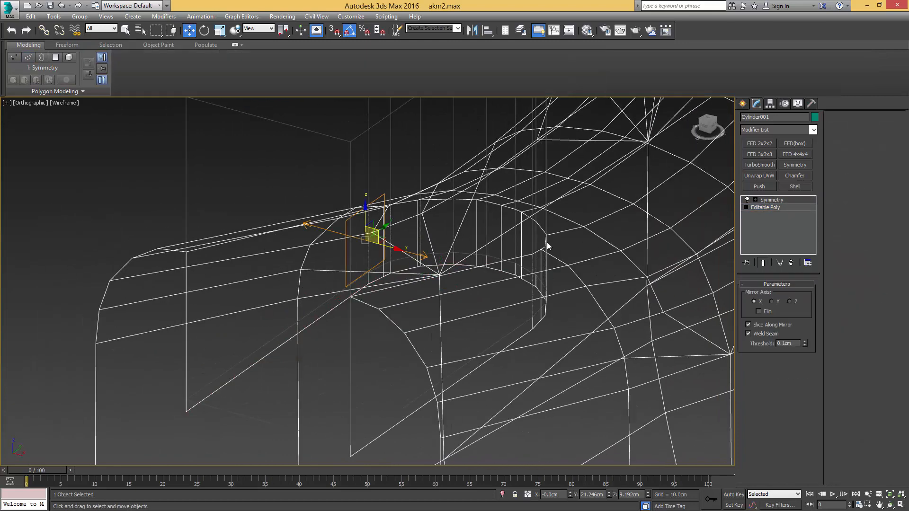
pyautogui.press('F3')
pyautogui.hotkey('alt', 'q')
pyautogui.keyDown('alt'); pyautogui.moveTo(547, 246); pyautogui.dragTo(538, 252, button='middle'); pyautogui.keyUp('alt')
pyautogui.scroll(1, 548, 246)
# Remove the redundant vertical edge closest to its neighbour in the slot's rounded inner wall, along with its vertices
pyautogui.click(763, 210)
pyautogui.press('1')
pyautogui.click(515, 231)
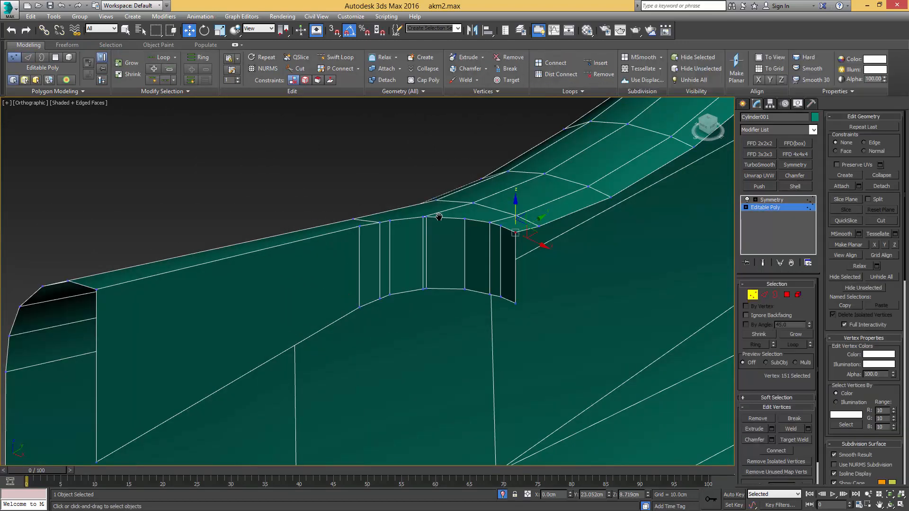
pyautogui.scroll(5, 441, 214)
pyautogui.press('2')
pyautogui.press('q')
pyautogui.click(429, 225)
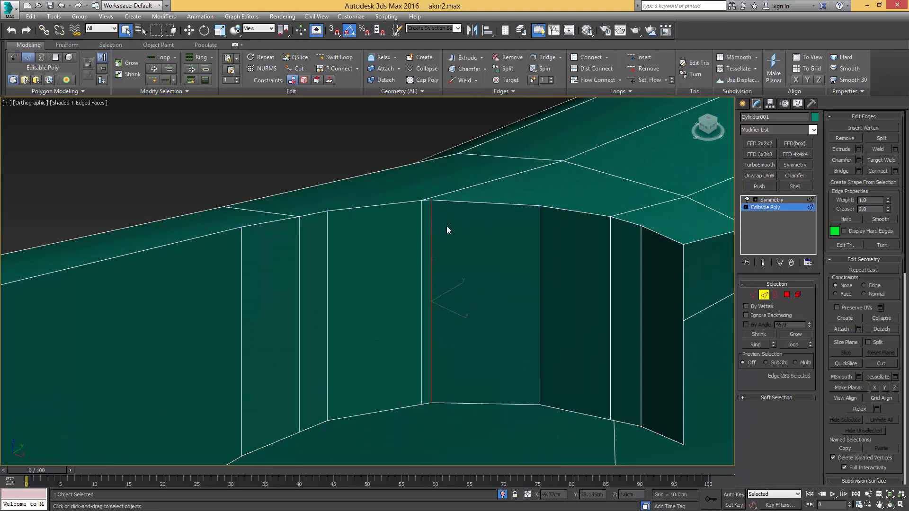
pyautogui.hotkey('ctrl', 'BackSpace')
pyautogui.moveTo(550, 244); pyautogui.dragTo(495, 235, button='middle')
pyautogui.scroll(-2, 497, 235)
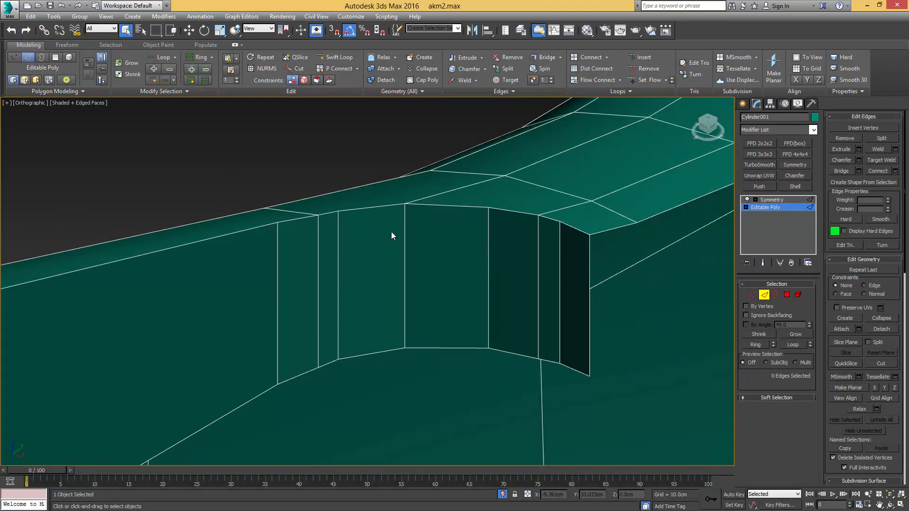
# Remove the extra vertical edge of the slot's inner wall near the start of its straight side
pyautogui.click(319, 227)
pyautogui.keyDown('alt'); pyautogui.moveTo(319, 227); pyautogui.dragTo(281, 247, button='middle'); pyautogui.keyUp('alt')
pyautogui.scroll(-2, 427, 245)
pyautogui.press('1')
pyautogui.press('2')
pyautogui.hotkey('ctrl', 'BackSpace')
# Connect the vertex on the slot's rounded rim to the nearby vertex in the stock's adjoining cross row
pyautogui.press('1')
pyautogui.click(424, 203)
pyautogui.keyDown('ctrl'); pyautogui.click(269, 250); pyautogui.keyUp('ctrl')
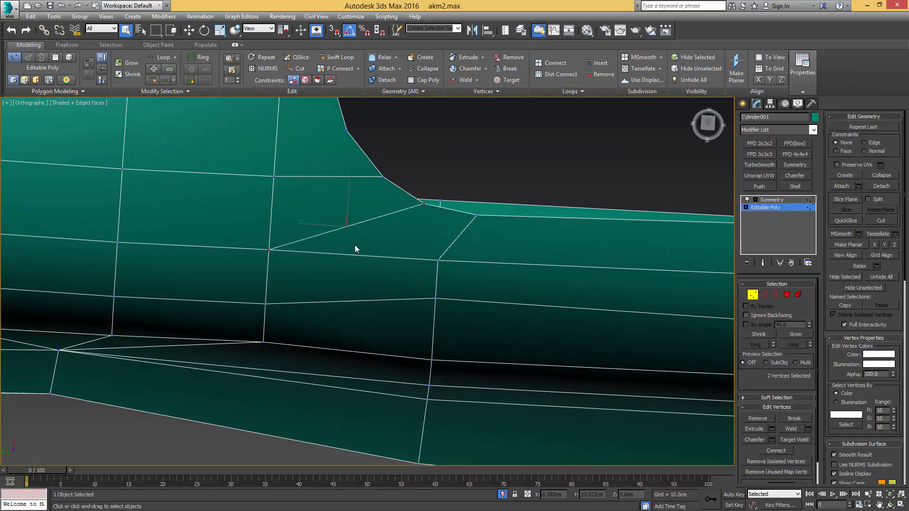
pyautogui.scroll(-3, 355, 245)
pyautogui.keyDown('alt'); pyautogui.moveTo(356, 245); pyautogui.dragTo(362, 265, button='middle'); pyautogui.keyUp('alt')
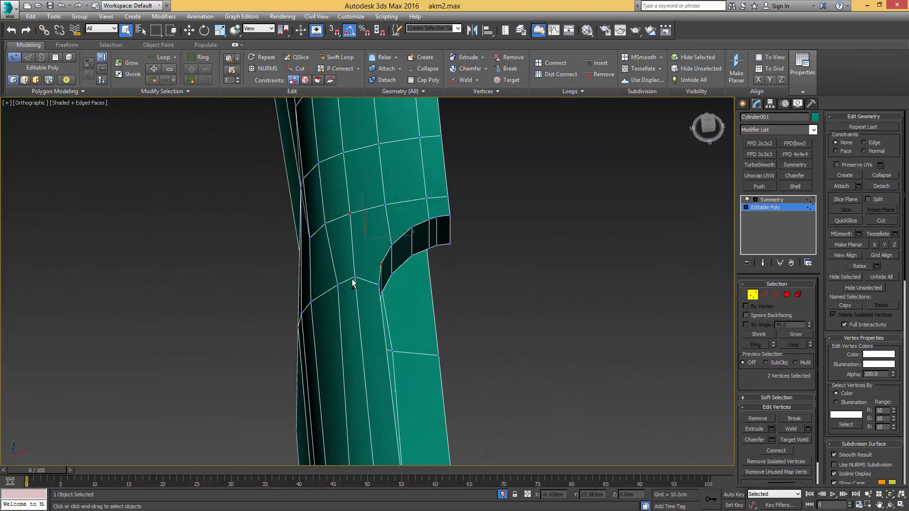
# Correct the diagonal edge beside the slot's rounded rim and connect the next rim vertex to the nearby cross-row vertex
pyautogui.press('2')
pyautogui.click(368, 244)
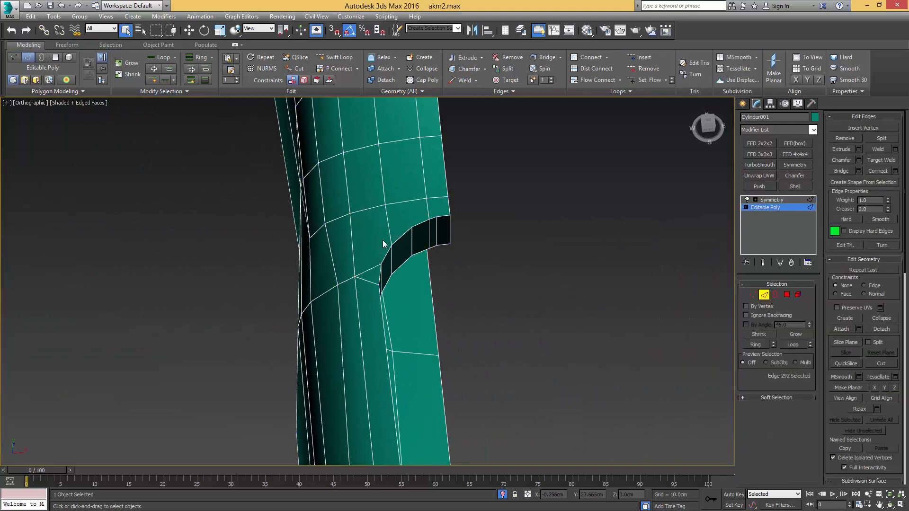
pyautogui.press('1')
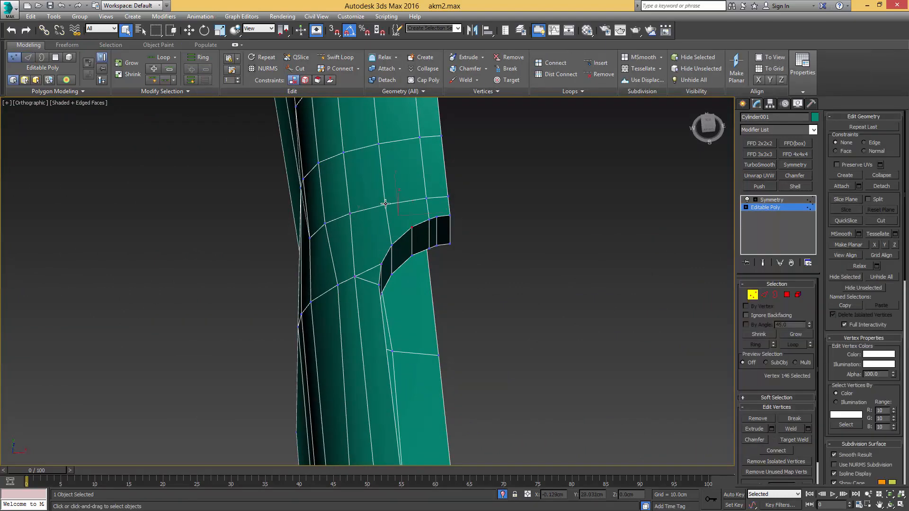
pyautogui.keyDown('alt'); pyautogui.moveTo(423, 231); pyautogui.dragTo(425, 230, button='middle'); pyautogui.keyUp('alt')
pyautogui.scroll(3, 428, 231)
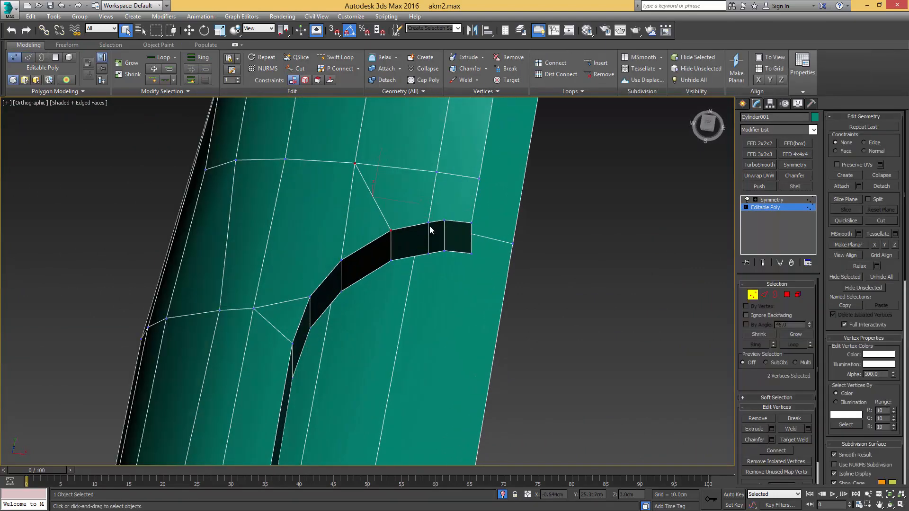
# Target-weld the extra upper and lower vertices of the slot's rounded wall onto their neighbours closest to the centre line
pyautogui.hotkey('ctrl', 'w')
pyautogui.click(444, 221)
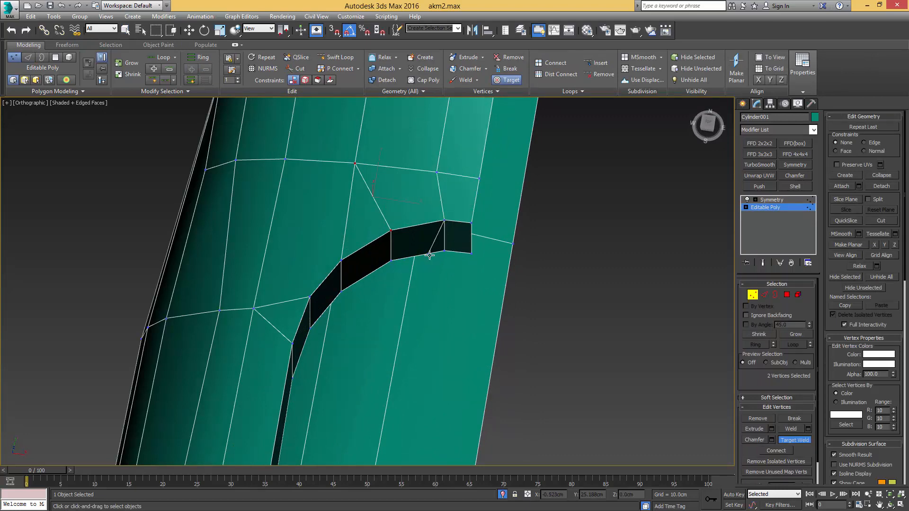
pyautogui.click(444, 250)
pyautogui.scroll(-3, 442, 251)
pyautogui.keyDown('alt'); pyautogui.moveTo(439, 249); pyautogui.dragTo(447, 218, button='middle'); pyautogui.keyUp('alt')
pyautogui.scroll(2, 444, 216)
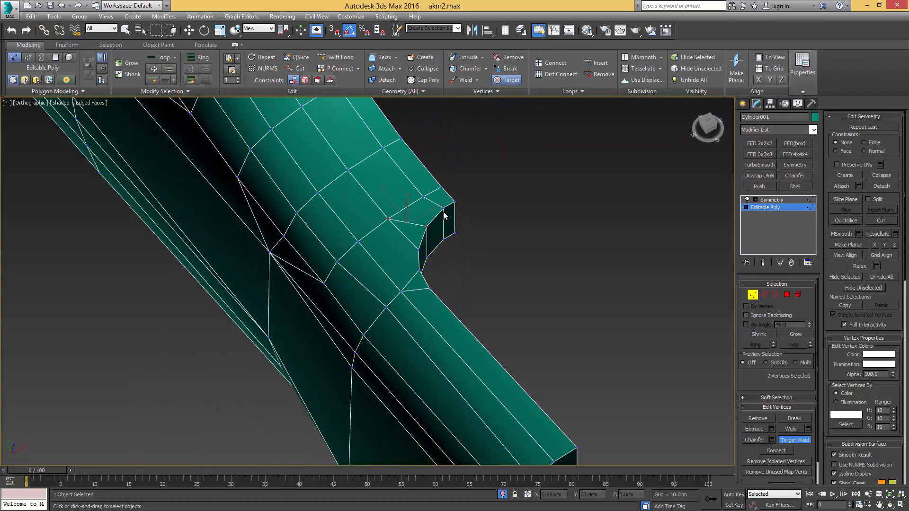
# Connect the cross-row vertex nearest the centre line to the vertex at the bend of the slot's rim
pyautogui.rightClick(427, 204)
pyautogui.click(423, 196)
pyautogui.keyDown('ctrl'); pyautogui.click(426, 227); pyautogui.keyUp('ctrl')
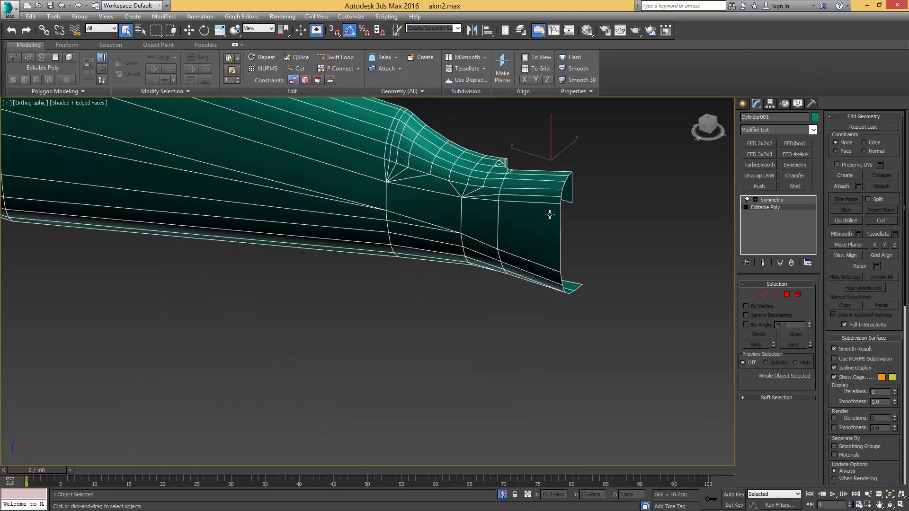
# Bridge the slot wall's front edge to the stock's outer side edge and cap the remaining opening above it
pyautogui.keyDown('alt'); pyautogui.moveTo(549, 213); pyautogui.dragTo(517, 220, button='middle'); pyautogui.keyUp('alt')
pyautogui.scroll(3, 517, 224)
pyautogui.press('2')
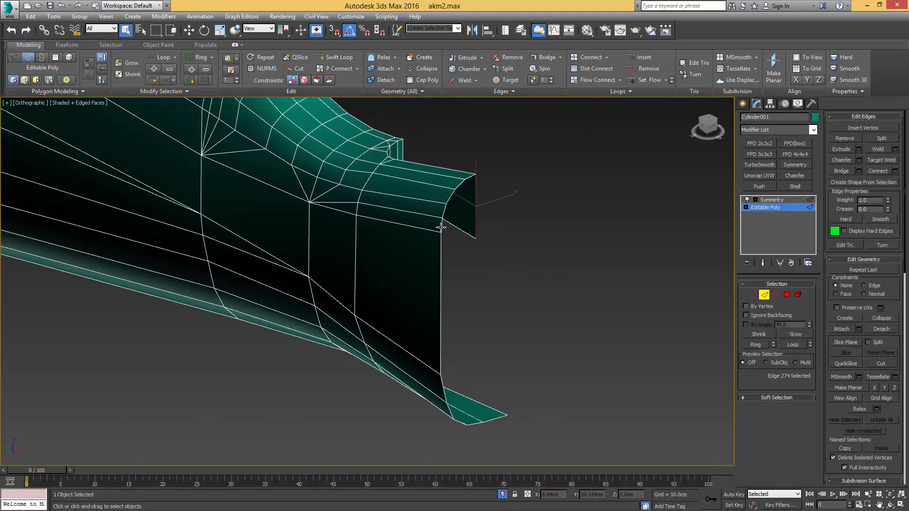
pyautogui.keyDown('ctrl'); pyautogui.click(440, 228); pyautogui.keyUp('ctrl')
pyautogui.scroll(3, 457, 194)
pyautogui.moveTo(455, 192); pyautogui.dragTo(497, 219, button='middle')
pyautogui.press('3')
pyautogui.click(501, 226)
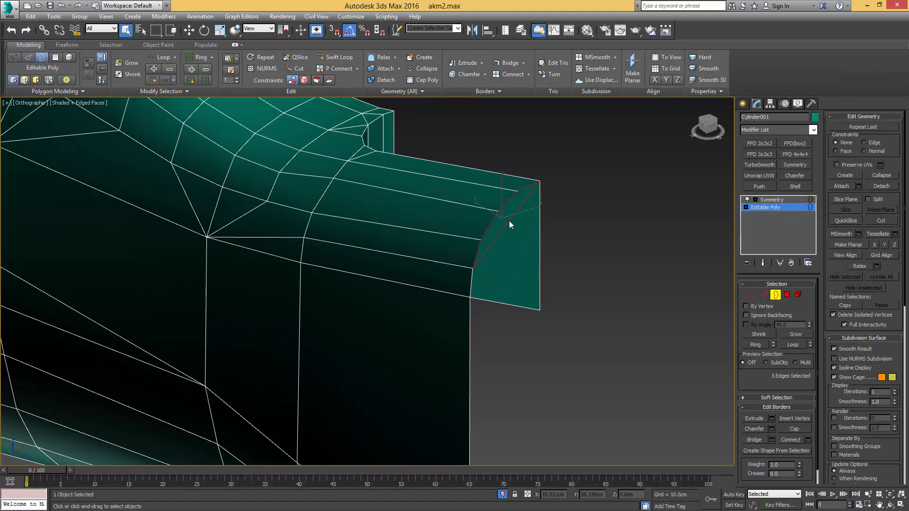
# Extrude the five open edges along the side and lower curve of the stock's front end inward
pyautogui.press('2')
pyautogui.keyDown('alt'); pyautogui.moveTo(508, 235); pyautogui.dragTo(519, 259, button='middle'); pyautogui.keyUp('alt')
pyautogui.click(522, 265)
pyautogui.moveTo(516, 330); pyautogui.dragTo(500, 257, button='middle')
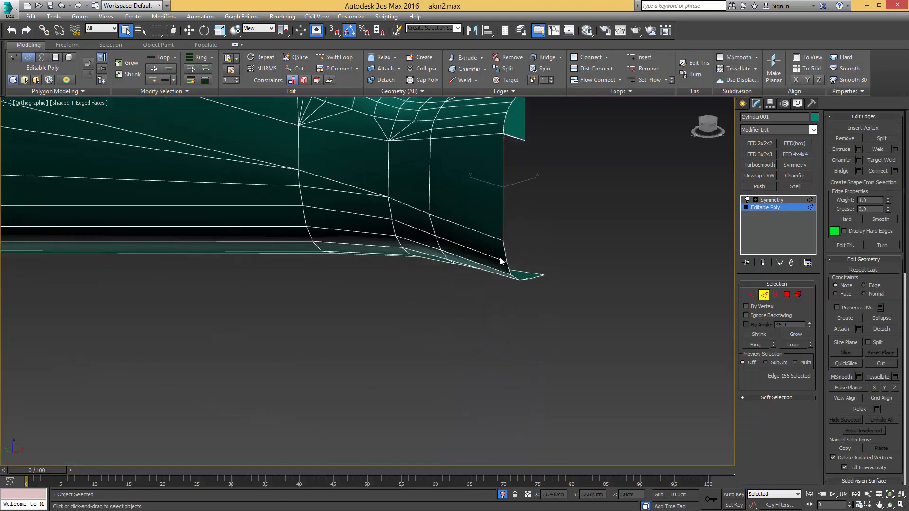
pyautogui.scroll(2, 500, 258)
pyautogui.keyDown('ctrl'); pyautogui.click(506, 251); pyautogui.keyUp('ctrl')
pyautogui.keyDown('ctrl'); pyautogui.click(515, 276); pyautogui.keyUp('ctrl')
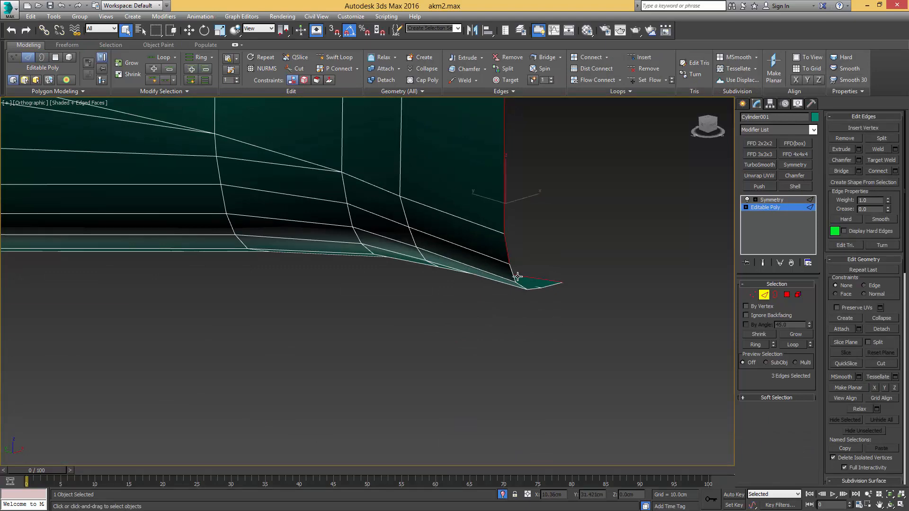
pyautogui.keyDown('ctrl'); pyautogui.click(510, 276); pyautogui.keyUp('ctrl')
pyautogui.moveTo(518, 268)
pyautogui.keyDown('alt'); pyautogui.mouseDown(button='middle')
pyautogui.moveTo(524, 286)
pyautogui.moveTo(533, 275)
pyautogui.moveTo(513, 252)
pyautogui.moveTo(512, 269)
pyautogui.mouseUp(button='middle'); pyautogui.keyUp('alt')
pyautogui.keyDown('ctrl'); pyautogui.click(519, 291); pyautogui.keyUp('ctrl')
pyautogui.press('w')
pyautogui.keyDown('shift'); pyautogui.moveTo(527, 336); pyautogui.dragTo(586, 308); pyautogui.keyUp('shift')
pyautogui.hotkey('ctrl', 'z')
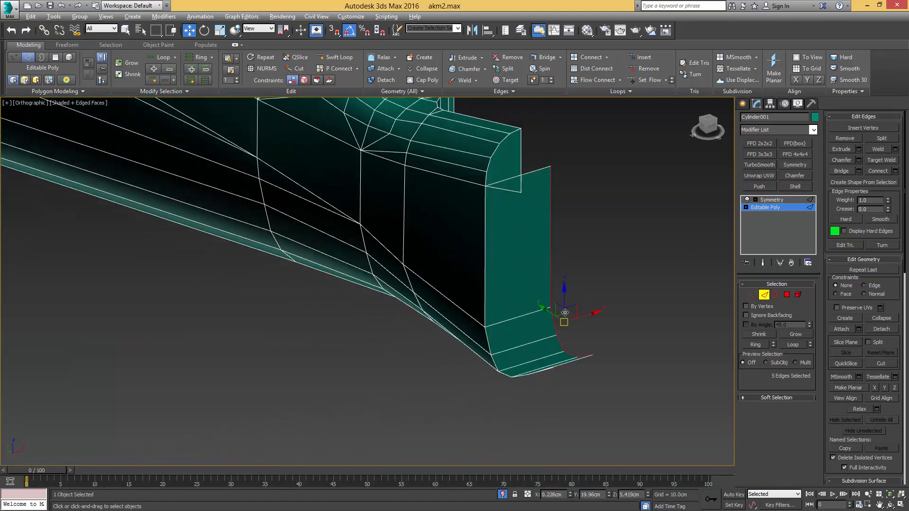
# Flatten the extruded front-end edges along the X axis and set their X position to 0 cm
pyautogui.hotkey('alt', 'x')
pyautogui.scroll(8, 563, 370)
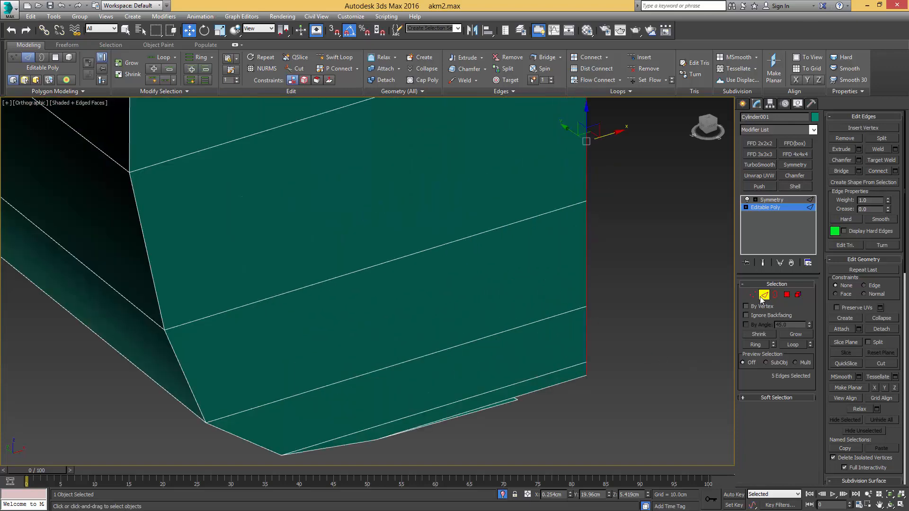
pyautogui.keyDown('alt'); pyautogui.moveTo(588, 258); pyautogui.dragTo(603, 290, button='middle'); pyautogui.keyUp('alt')
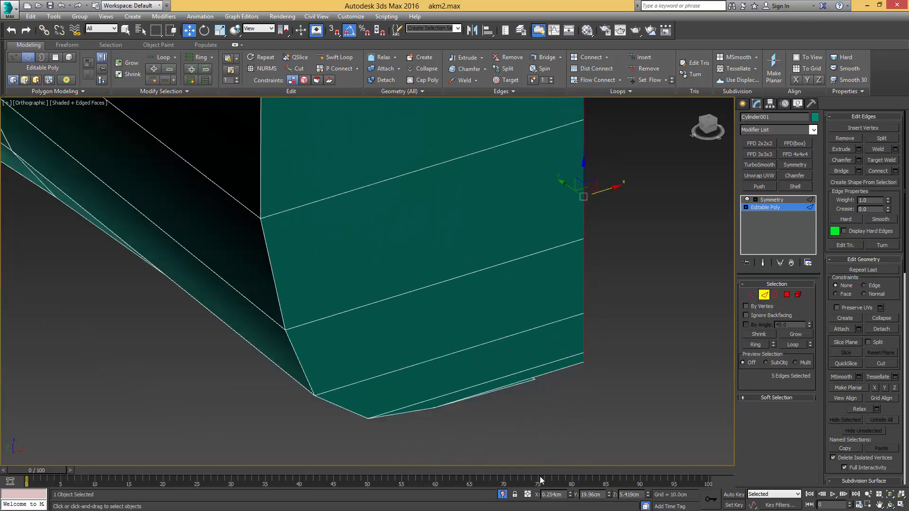
pyautogui.scroll(4, 541, 351)
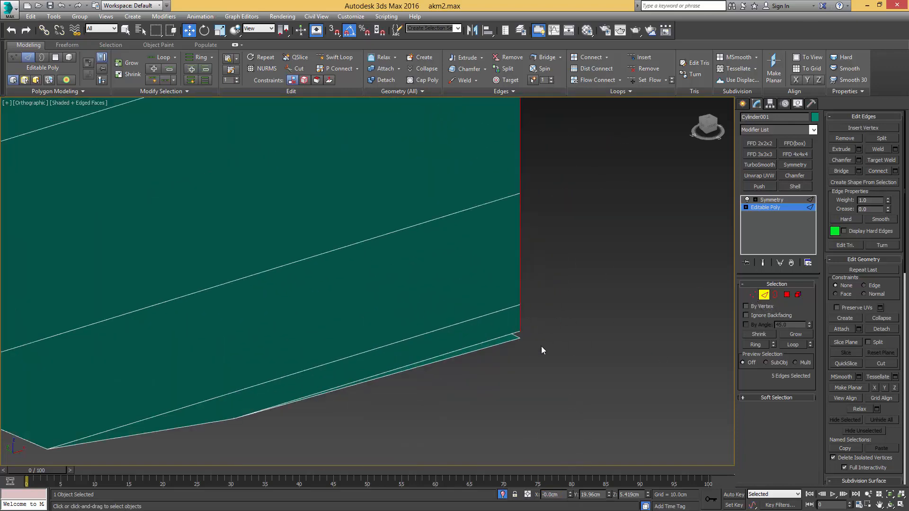
# Target-weld the overlapping vertices at the bottom of the new front face on the centre line
pyautogui.press('1')
pyautogui.hotkey('ctrl', 'shift', 'w')
pyautogui.click(519, 338)
pyautogui.scroll(-3, 520, 304)
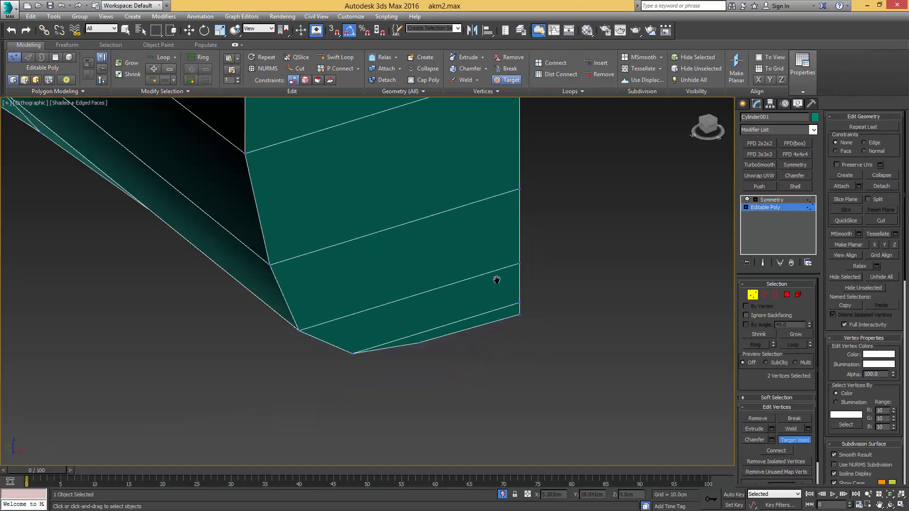
# Target-weld the front face's top inner vertex to the lower front corner of the slot wall
pyautogui.moveTo(496, 280); pyautogui.dragTo(501, 370, button='middle')
pyautogui.scroll(-2, 500, 369)
pyautogui.scroll(-2, 500, 250)
pyautogui.moveTo(500, 272); pyautogui.dragTo(507, 369, button='middle')
pyautogui.scroll(3, 490, 256)
pyautogui.scroll(-3, 490, 254)
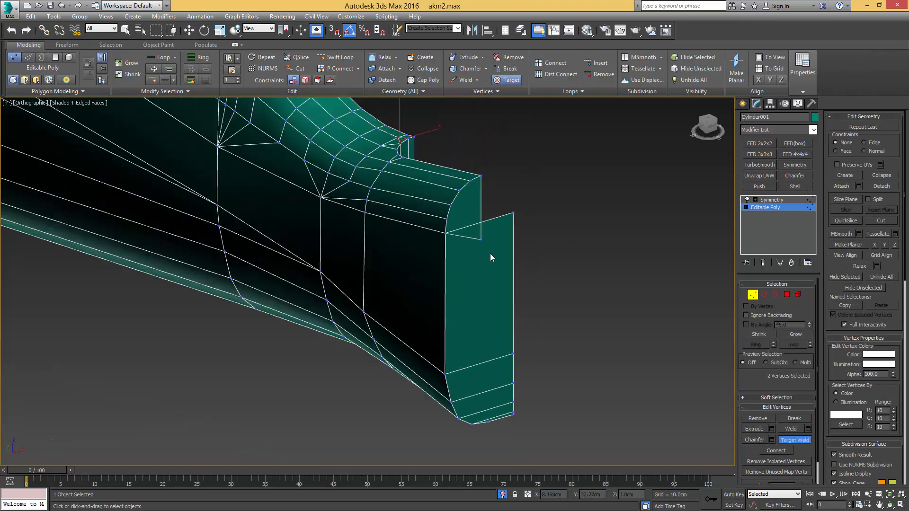
pyautogui.keyDown('alt'); pyautogui.moveTo(481, 249); pyautogui.dragTo(462, 266, button='middle'); pyautogui.keyUp('alt')
pyautogui.click(465, 264)
# Extrude the slanted inner edge of the front face sideways towards the centre to form a new face
pyautogui.press('2')
pyautogui.press('q')
pyautogui.click(440, 267)
pyautogui.press('w')
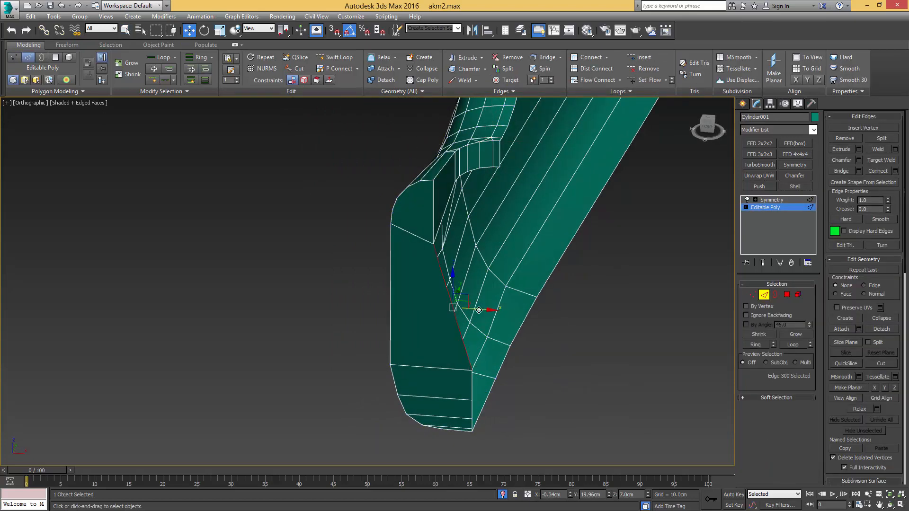
pyautogui.keyDown('shift'); pyautogui.moveTo(487, 311); pyautogui.dragTo(549, 313); pyautogui.keyUp('shift')
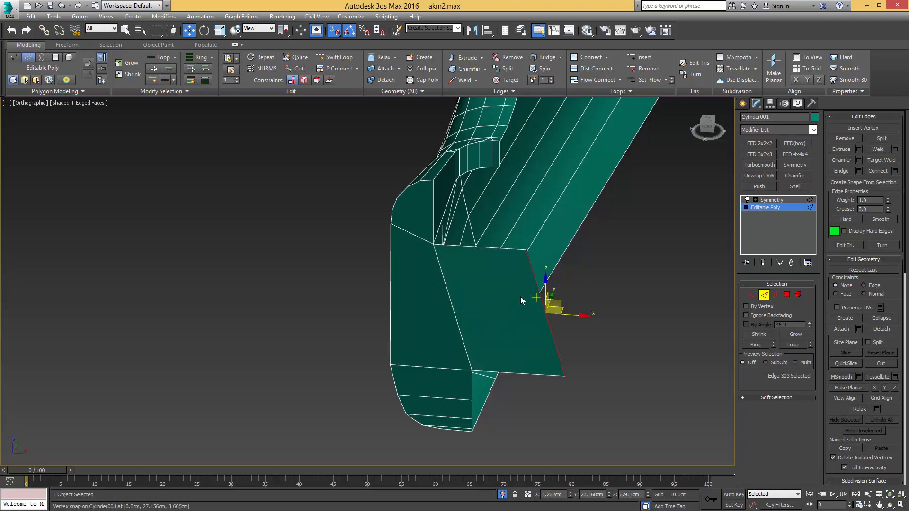
pyautogui.hotkey('ctrl', 'z')
pyautogui.keyDown('shift'); pyautogui.moveTo(476, 310); pyautogui.dragTo(519, 312); pyautogui.keyUp('shift')
# Move the upper outer vertex of the new front face onto the stock's centre line
pyautogui.press('1')
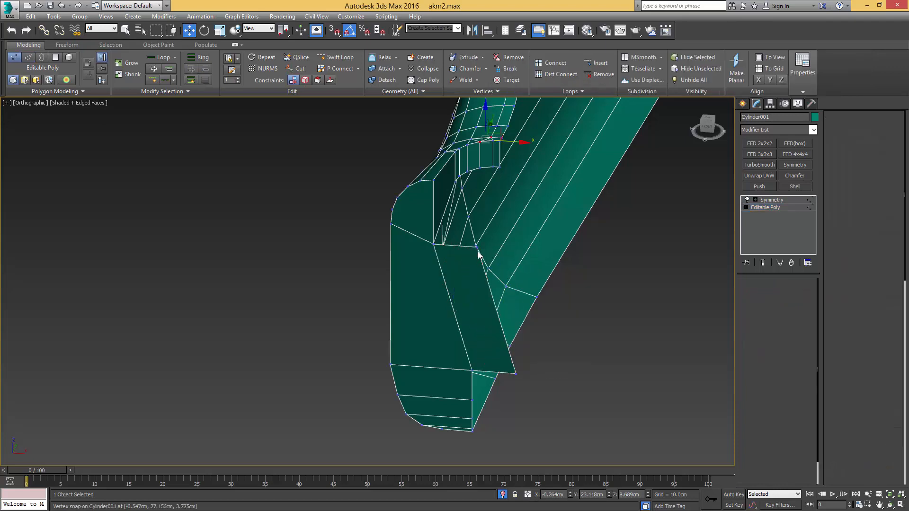
pyautogui.press('q')
pyautogui.click(478, 247)
pyautogui.keyDown('alt'); pyautogui.moveTo(478, 248); pyautogui.dragTo(562, 266, button='middle'); pyautogui.keyUp('alt')
pyautogui.press('w')
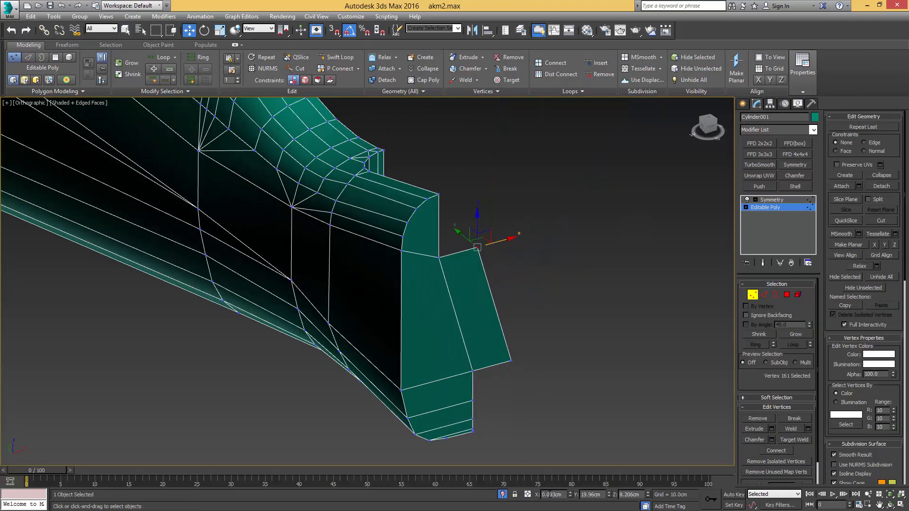
# Target-weld the new face's lower vertex to the centre-line vertex below and display the mirrored front end
pyautogui.keyDown('alt'); pyautogui.moveTo(485, 353); pyautogui.dragTo(700, 258, button='middle'); pyautogui.keyUp('alt')
pyautogui.click(530, 309)
pyautogui.hotkey('ctrl', 'r')
pyautogui.rightClick(527, 305)
pyautogui.hotkey('ctrl', 'alt', 'w')
pyautogui.click(506, 300)
pyautogui.press('1')
pyautogui.press('e')
pyautogui.click(767, 200)
pyautogui.keyDown('alt'); pyautogui.moveTo(725, 213); pyautogui.dragTo(532, 259, button='middle'); pyautogui.keyUp('alt')
# Extrude the six bottom edges of the slot's wall along X past the centre line to form the slot floor
pyautogui.click(759, 209)
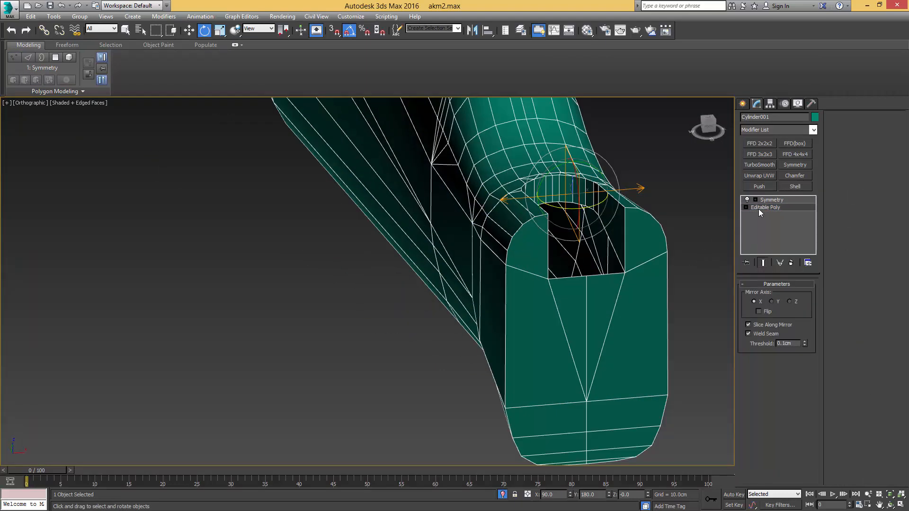
pyautogui.press('2')
pyautogui.keyDown('alt'); pyautogui.moveTo(616, 227); pyautogui.dragTo(545, 263, button='middle'); pyautogui.keyUp('alt')
pyautogui.press('q')
pyautogui.click(570, 250)
pyautogui.press('w')
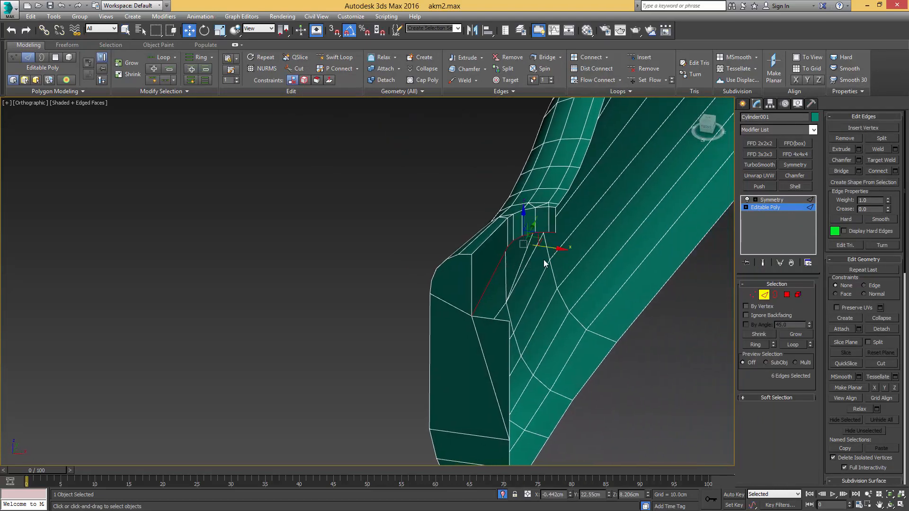
pyautogui.moveTo(558, 249); pyautogui.dragTo(630, 273)
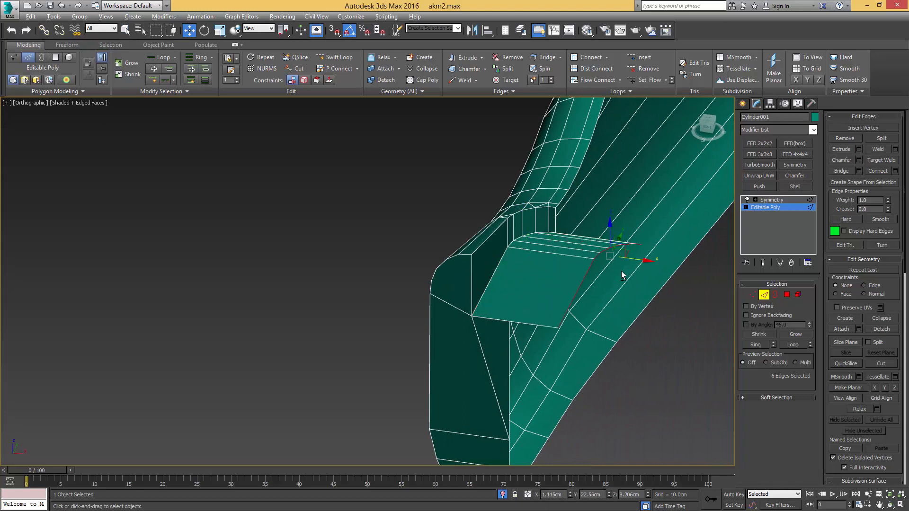
# Flatten the slot floor's inner edges along the X axis and set their X position to 0 cm
pyautogui.hotkey('alt', 'x')
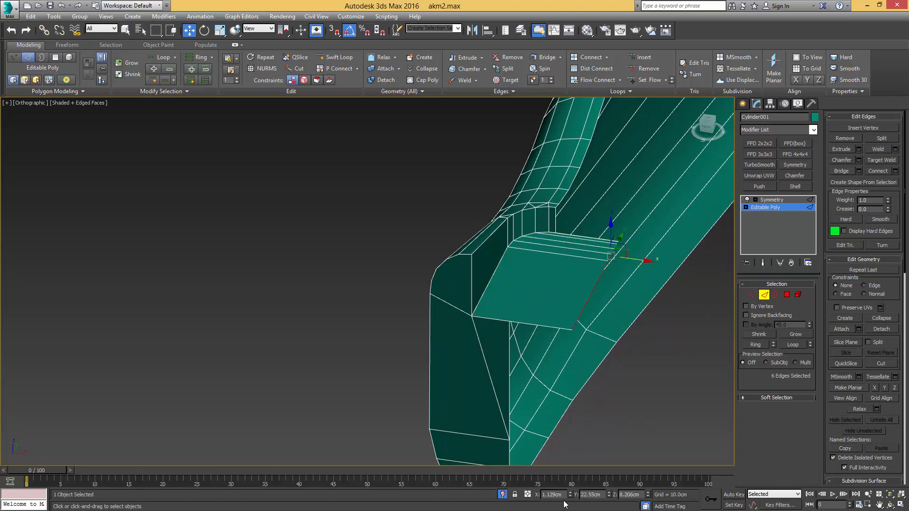
pyautogui.press('q')
pyautogui.scroll(5, 530, 309)
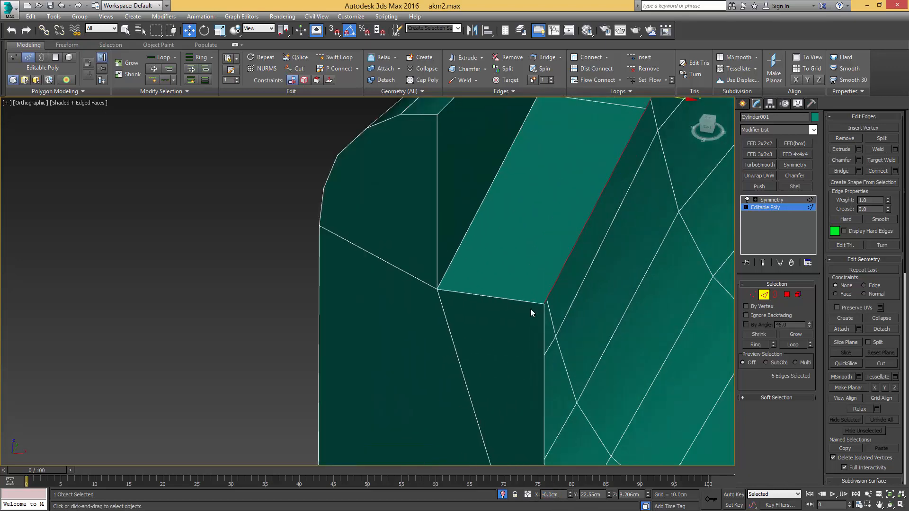
# Weld the slot floor's front centre vertex to the top centre vertex of the front face
pyautogui.press('1')
pyautogui.keyDown('alt'); pyautogui.moveTo(537, 310); pyautogui.dragTo(541, 315, button='middle'); pyautogui.keyUp('alt')
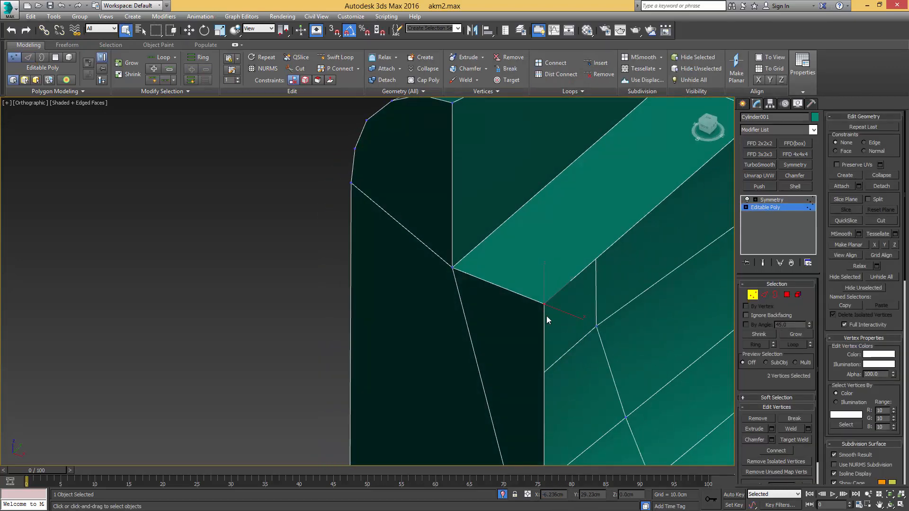
pyautogui.scroll(-4, 521, 307)
pyautogui.keyDown('alt'); pyautogui.moveTo(481, 349); pyautogui.dragTo(479, 329, button='middle'); pyautogui.keyUp('alt')
pyautogui.scroll(5, 502, 303)
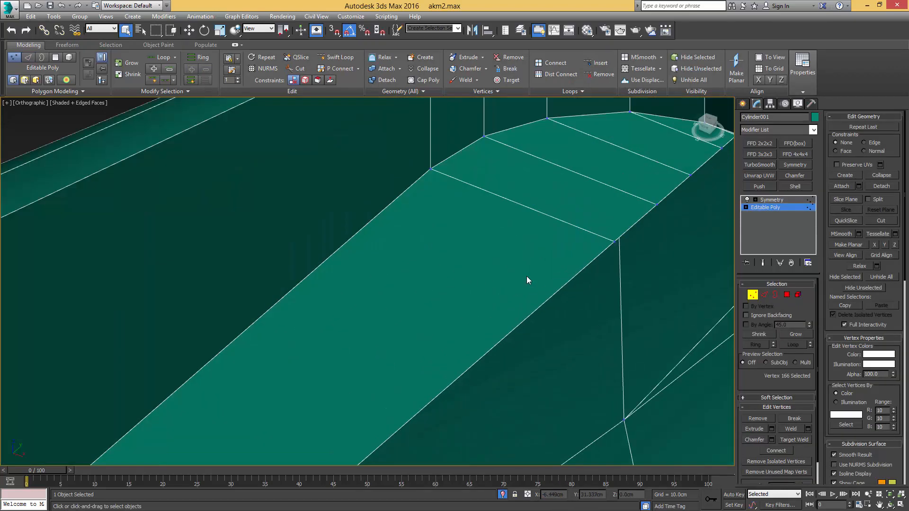
# Remove all the cross edges, with their vertices, from the rounded end of the slot floor
pyautogui.press('2')
pyautogui.scroll(-3, 586, 233)
pyautogui.press('1')
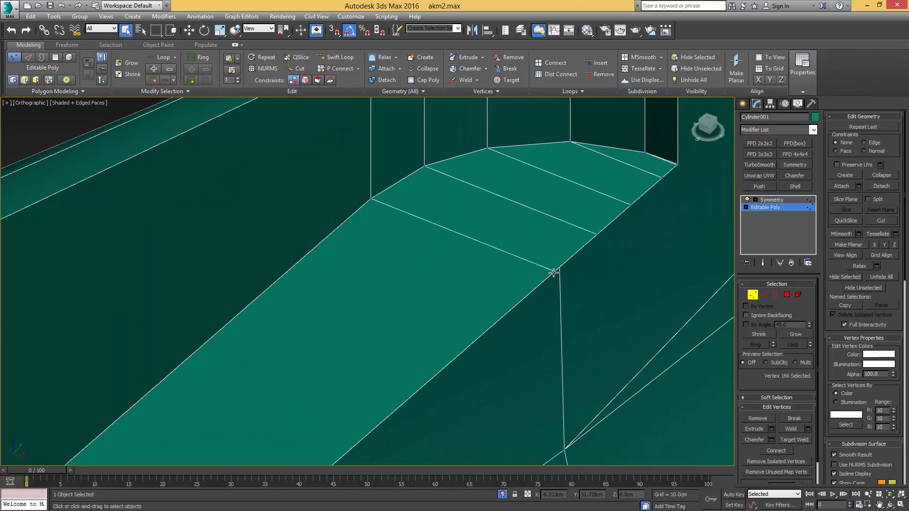
pyautogui.scroll(-4, 550, 279)
pyautogui.moveTo(542, 296)
pyautogui.keyDown('alt'); pyautogui.mouseDown(button='middle')
pyautogui.moveTo(523, 311)
pyautogui.moveTo(543, 300)
pyautogui.mouseUp(button='middle'); pyautogui.keyUp('alt')
pyautogui.scroll(3, 542, 282)
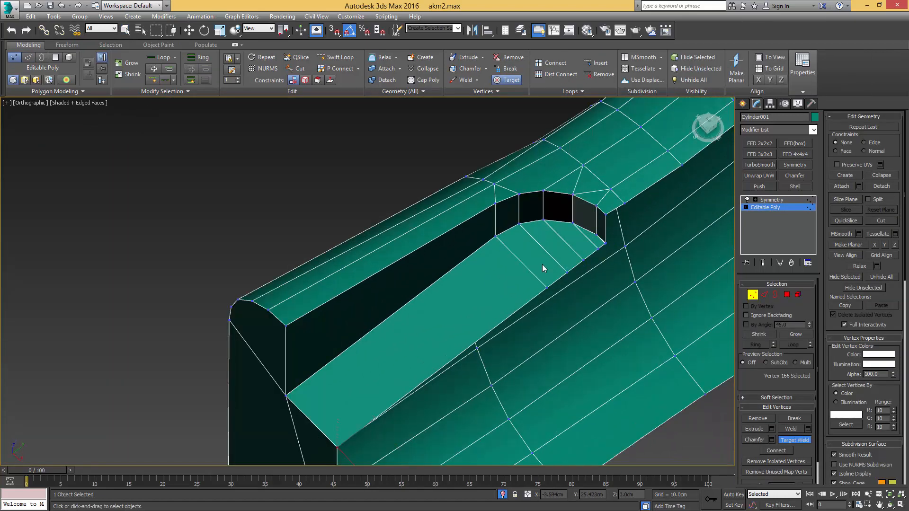
pyautogui.press('2')
pyautogui.keyDown('ctrl'); pyautogui.click(561, 266); pyautogui.keyUp('ctrl')
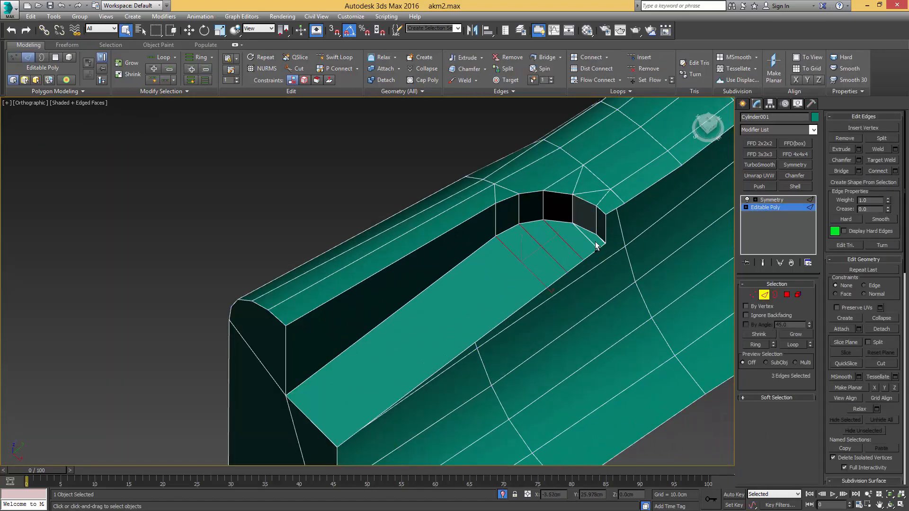
pyautogui.scroll(4, 601, 265)
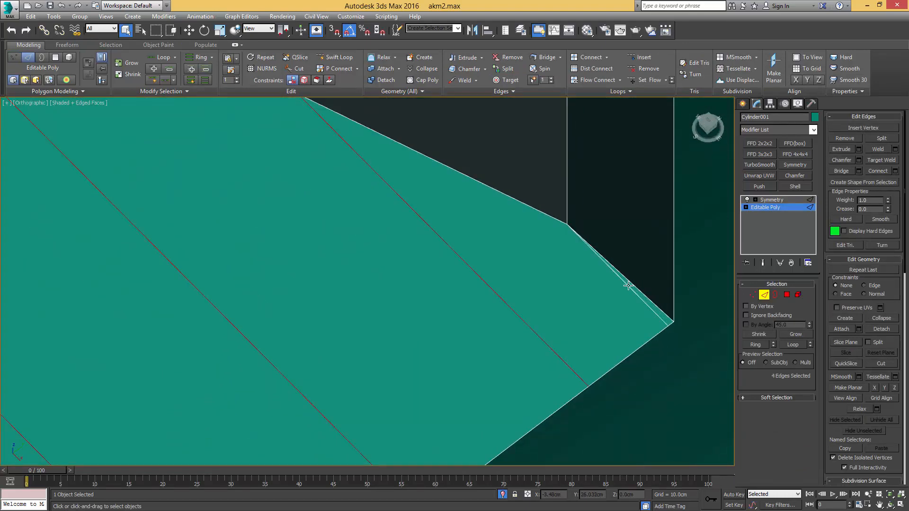
pyautogui.keyDown('ctrl'); pyautogui.click(626, 287); pyautogui.keyUp('ctrl')
pyautogui.scroll(-1, 620, 290)
pyautogui.press('1')
pyautogui.scroll(-4, 558, 278)
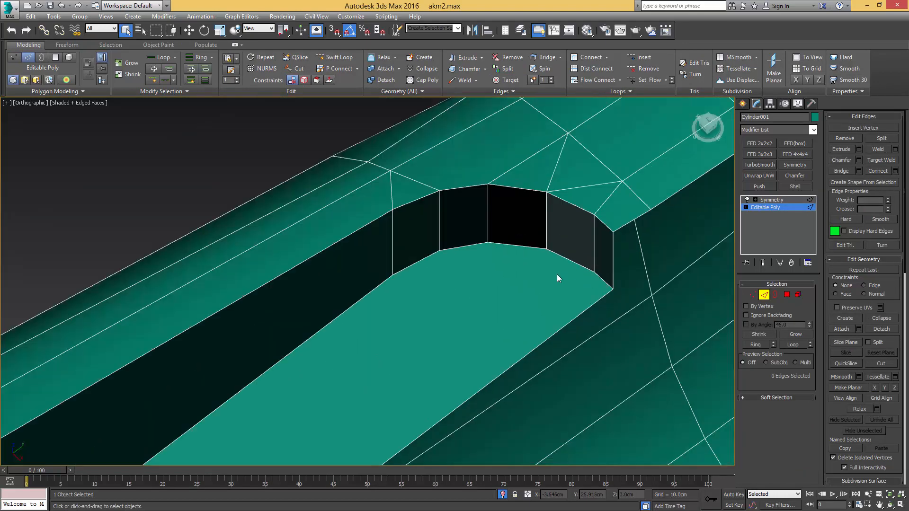
# Weld the overlapping vertices where the slot floor meets the rounded wall on the centre line, and display the mirrored stock
pyautogui.scroll(7, 626, 309)
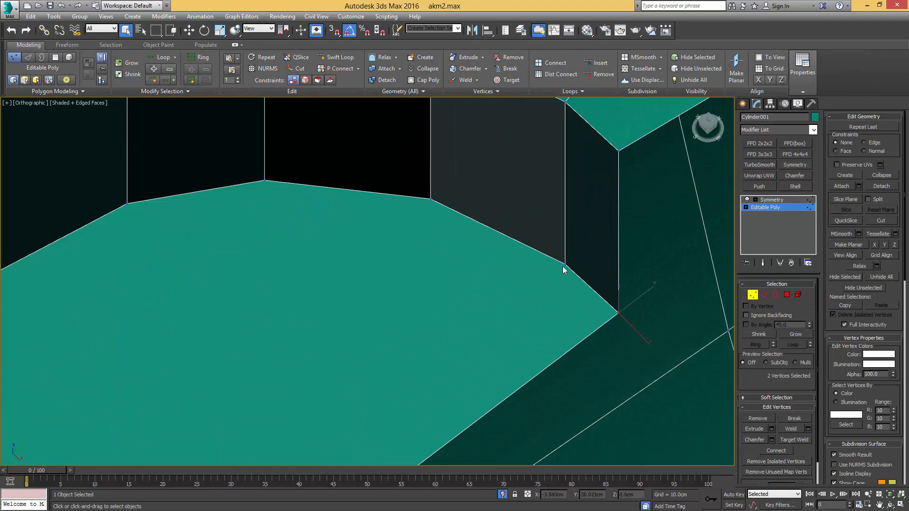
pyautogui.scroll(-5, 562, 266)
pyautogui.click(569, 262)
pyautogui.scroll(-2, 549, 277)
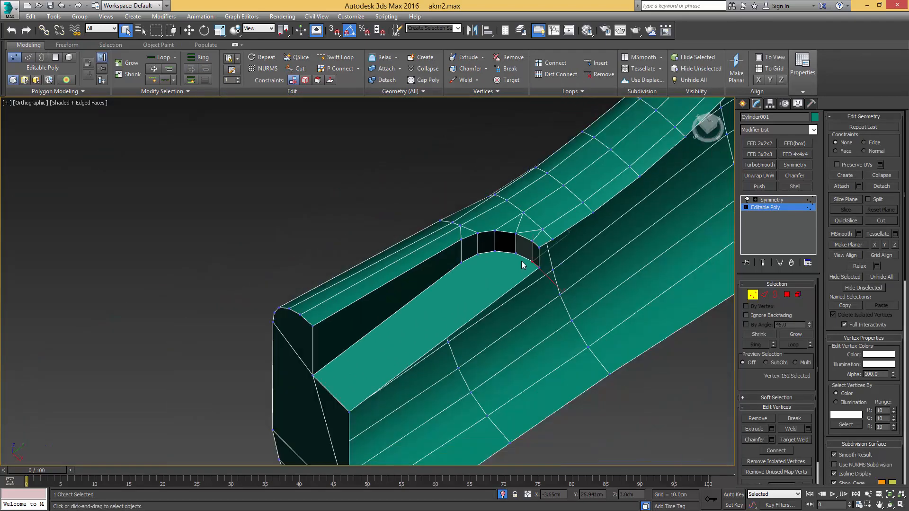
pyautogui.click(771, 200)
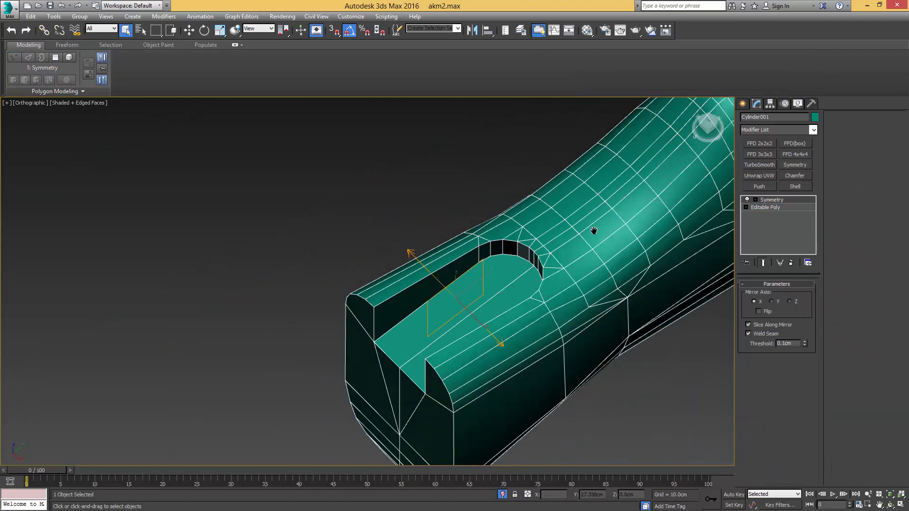
# Connect the ring of nine short edges that runs along the stock's rounded underside from the butt to the front end
pyautogui.scroll(-5, 433, 238)
pyautogui.moveTo(593, 230); pyautogui.dragTo(426, 296, button='middle')
pyautogui.keyDown('alt'); pyautogui.moveTo(426, 296); pyautogui.dragTo(511, 264, button='middle'); pyautogui.keyUp('alt')
pyautogui.scroll(2, 521, 265)
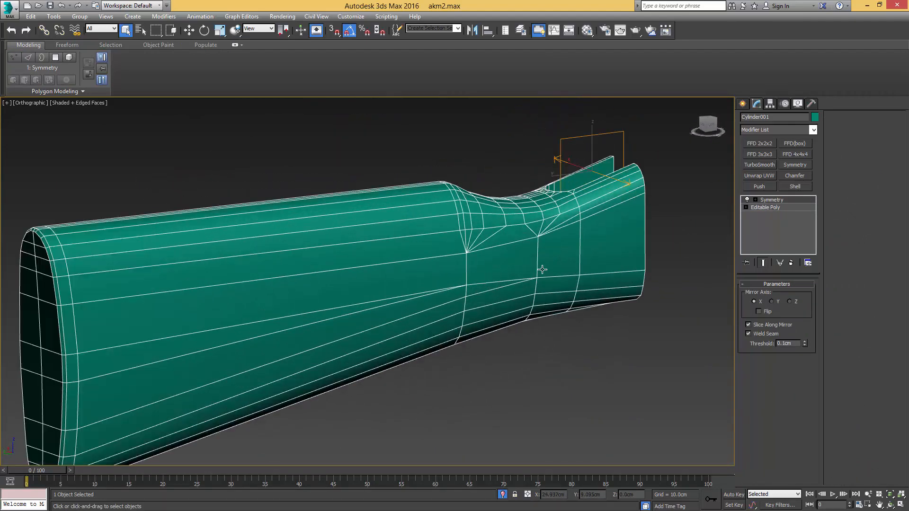
pyautogui.click(538, 30)
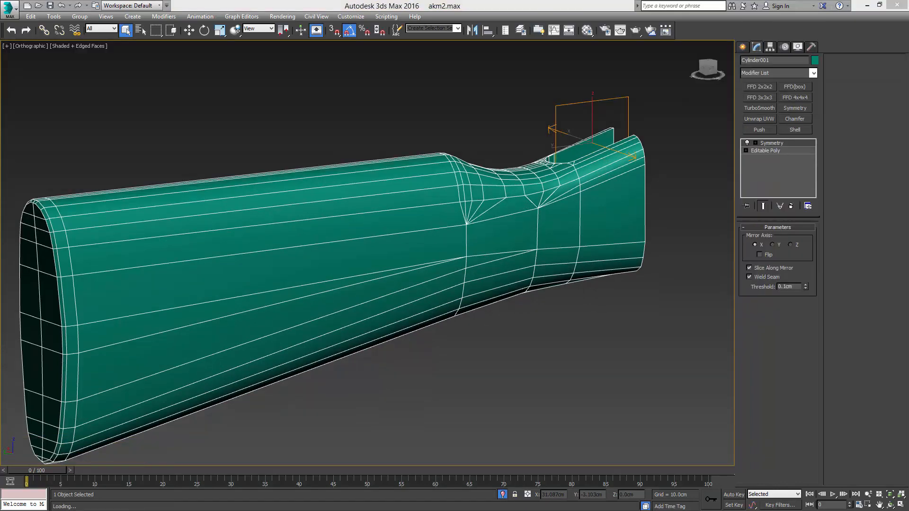
pyautogui.moveTo(358, 256); pyautogui.dragTo(552, 197, button='middle')
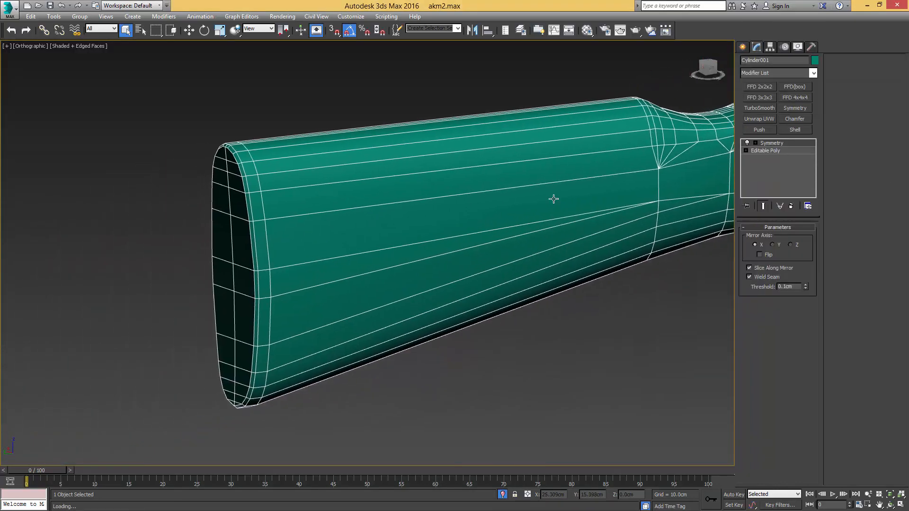
pyautogui.click(780, 151)
pyautogui.press('2')
pyautogui.keyDown('alt'); pyautogui.moveTo(345, 325); pyautogui.dragTo(285, 311, button='middle'); pyautogui.keyUp('alt')
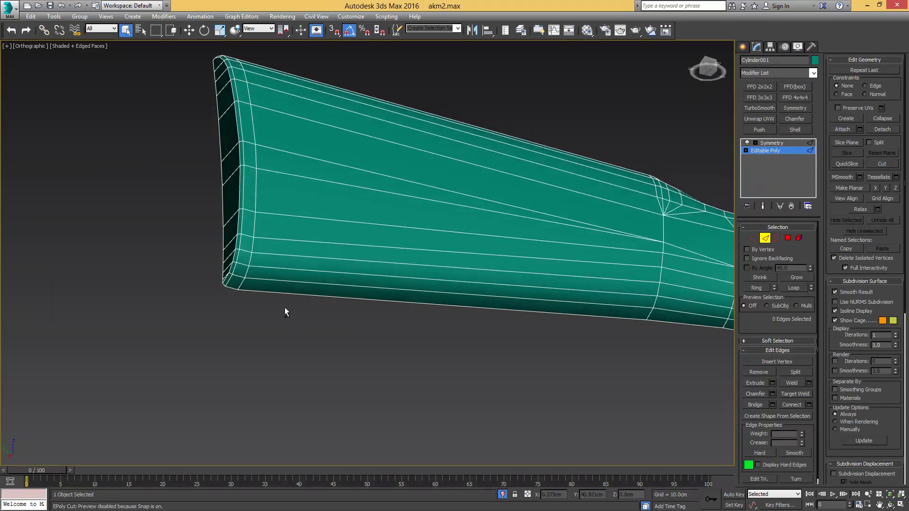
pyautogui.click(540, 30)
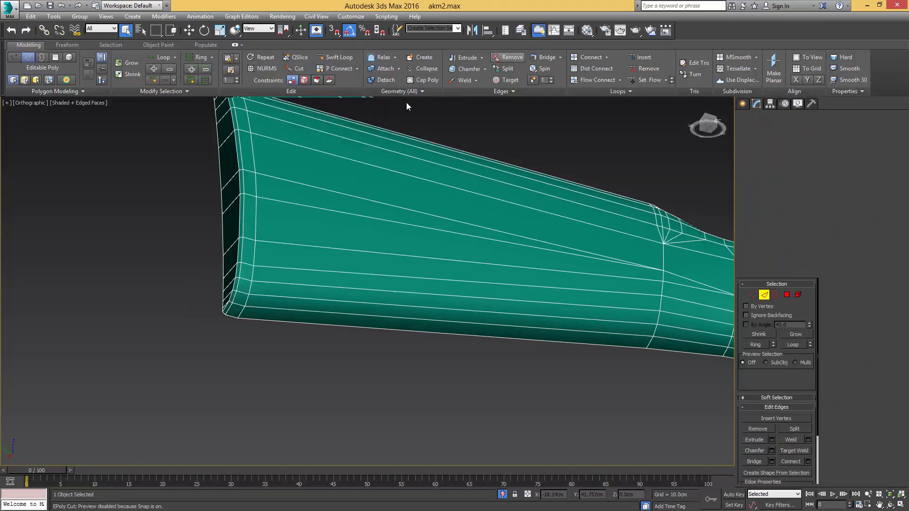
pyautogui.scroll(-5, 314, 278)
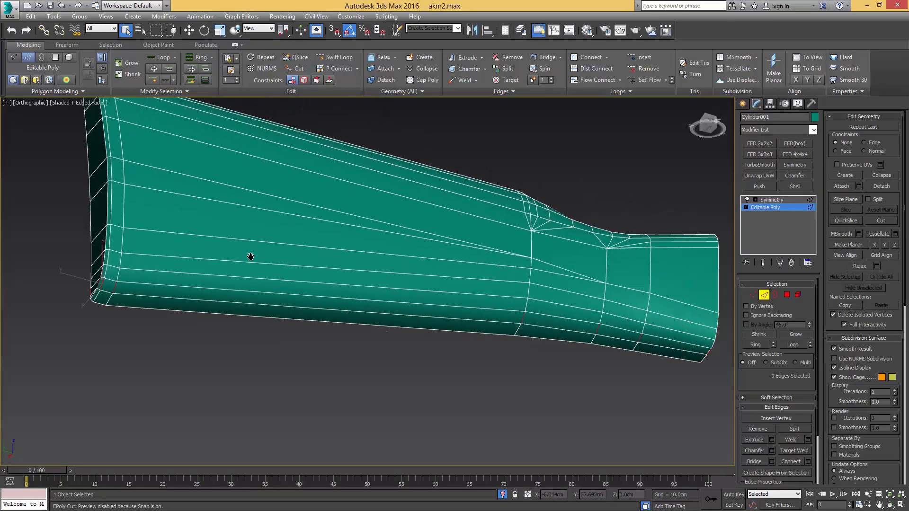
pyautogui.keyDown('alt'); pyautogui.moveTo(250, 255); pyautogui.dragTo(191, 284, button='middle'); pyautogui.keyUp('alt')
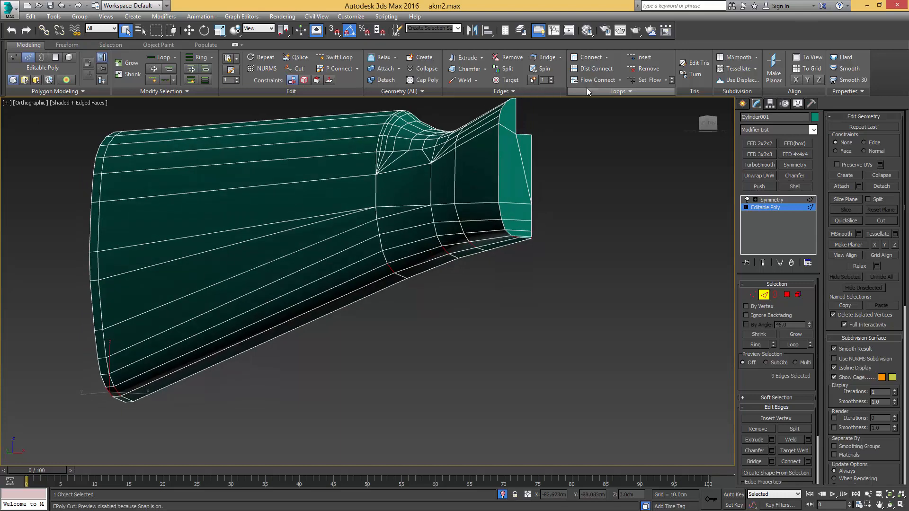
pyautogui.scroll(3, 385, 198)
pyautogui.keyDown('alt'); pyautogui.moveTo(385, 198); pyautogui.dragTo(462, 199, button='middle'); pyautogui.keyUp('alt')
pyautogui.scroll(3, 400, 212)
pyautogui.moveTo(263, 243); pyautogui.dragTo(332, 216, button='middle')
pyautogui.scroll(-4, 409, 213)
# Add a vertical edge loop around the middle of the stock's rear section by connecting its lengthwise edges
pyautogui.press('2')
pyautogui.click(538, 30)
pyautogui.scroll(-3, 300, 172)
pyautogui.press('2')
pyautogui.moveTo(384, 309); pyautogui.dragTo(383, 313)
pyautogui.hotkey('ctrl', 'shift', 'e')
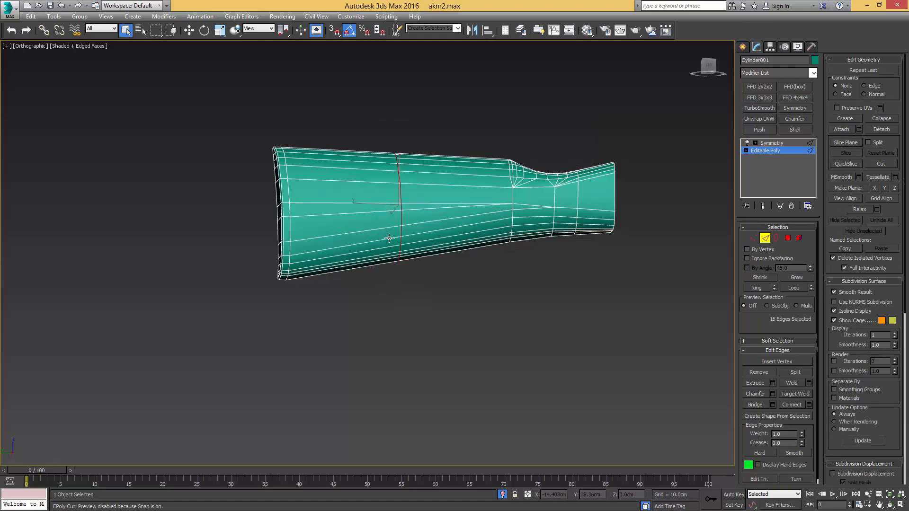
# Add another loop nearer the butt and, with the Edge constraint, slide it just behind the sling swivel in the left-view reference
pyautogui.press('l')
pyautogui.moveTo(284, 268); pyautogui.dragTo(405, 266, button='middle')
pyautogui.scroll(-2, 405, 266)
pyautogui.hotkey('alt', 'x')
pyautogui.moveTo(396, 301); pyautogui.dragTo(389, 256, button='middle')
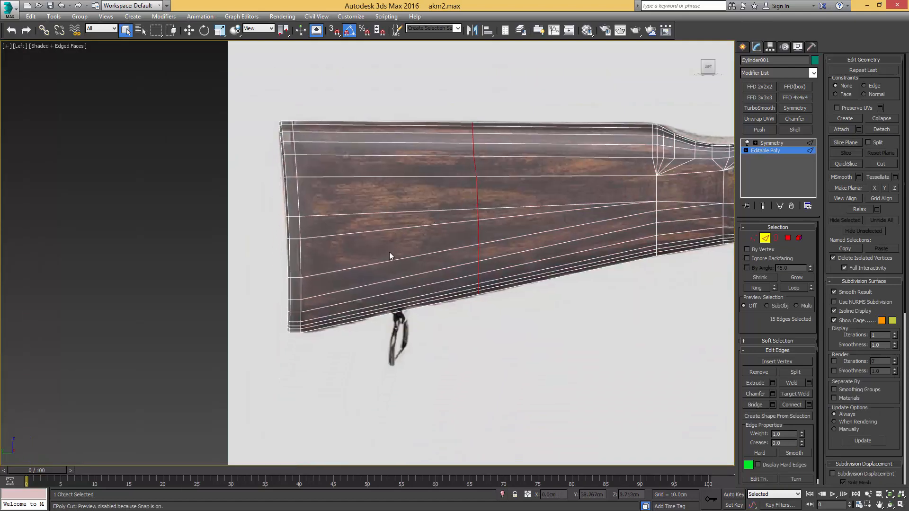
pyautogui.scroll(4, 377, 315)
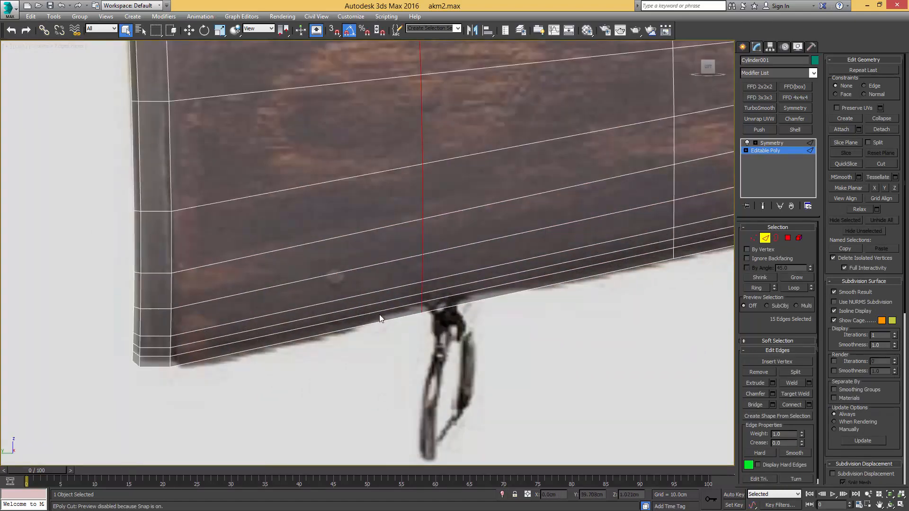
pyautogui.scroll(-2, 417, 236)
pyautogui.press('w')
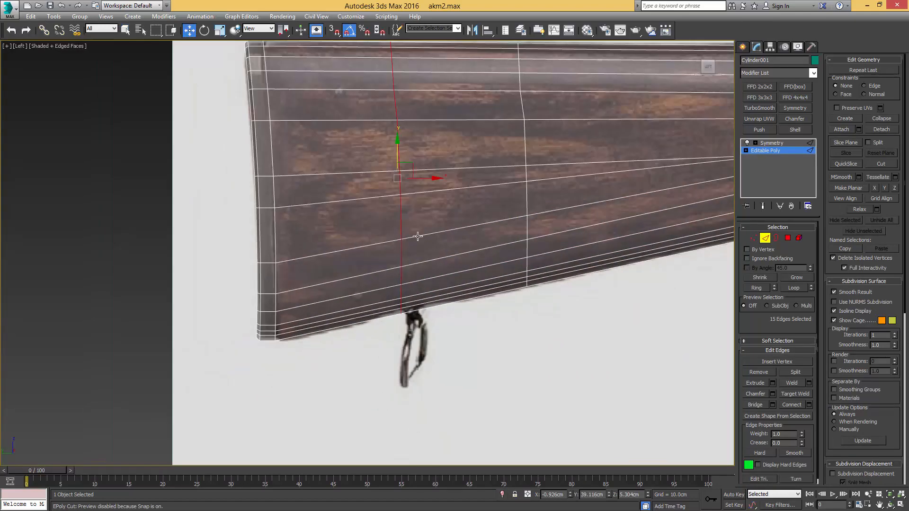
pyautogui.click(865, 86)
pyautogui.moveTo(424, 179); pyautogui.dragTo(365, 179)
# Slide the loop ahead of the sling swivel back along the edges so it sits closer to the swivel
pyautogui.moveTo(414, 197); pyautogui.dragTo(410, 234, button='middle')
pyautogui.doubleClick(520, 258)
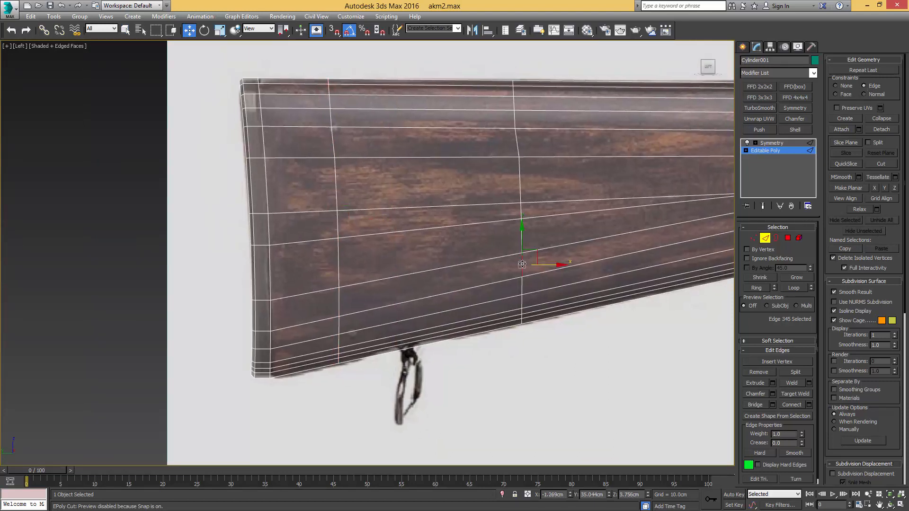
pyautogui.moveTo(544, 204); pyautogui.dragTo(498, 206)
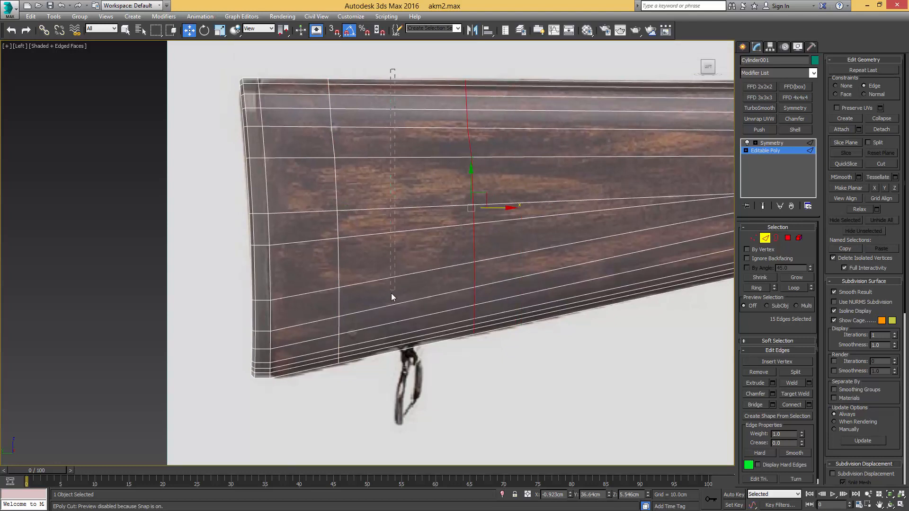
# Add a vertical loop directly above the swivel, remove the upper parts of both outer loops and join their remaining ends to it
pyautogui.moveTo(390, 309); pyautogui.dragTo(388, 311)
pyautogui.hotkey('ctrl', 'alt', 'c')
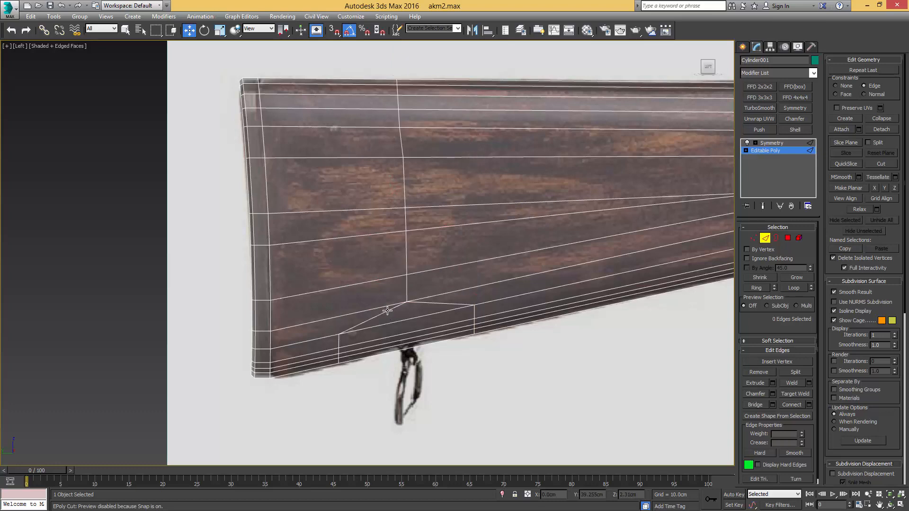
pyautogui.moveTo(363, 317); pyautogui.dragTo(344, 284, button='middle')
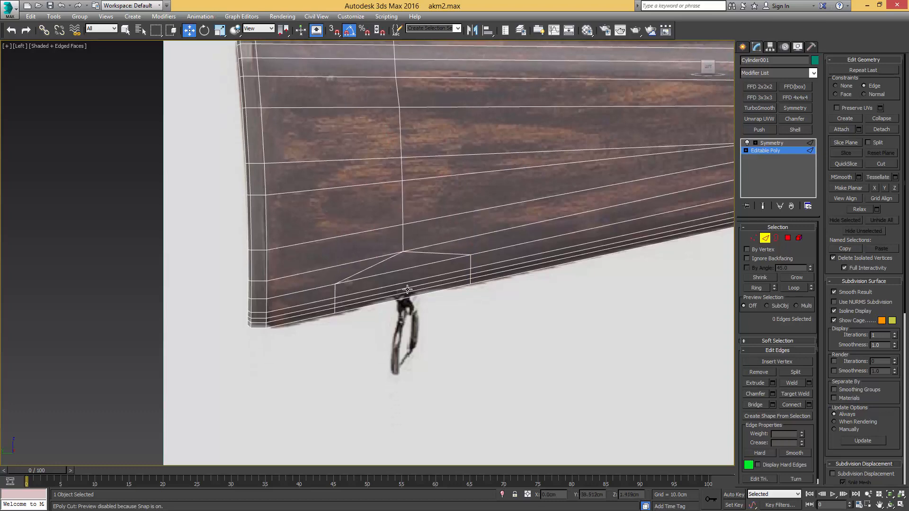
pyautogui.scroll(-3, 407, 289)
pyautogui.scroll(4, 404, 296)
# Display the mirrored stock and create a cylinder with a radius of about 1.02 cm beside its underside in the Bottom view
pyautogui.press('4')
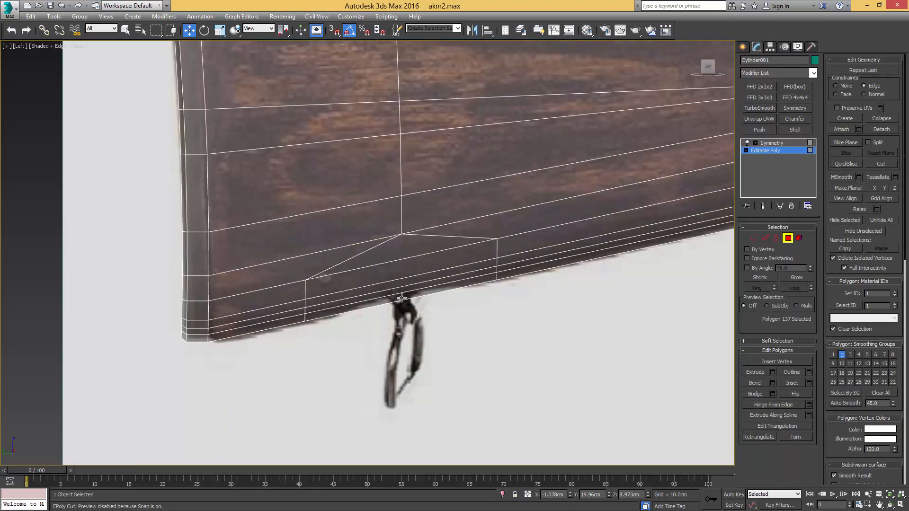
pyautogui.click(402, 298)
pyautogui.keyDown('alt'); pyautogui.moveTo(402, 298); pyautogui.dragTo(401, 273, button='middle'); pyautogui.keyUp('alt')
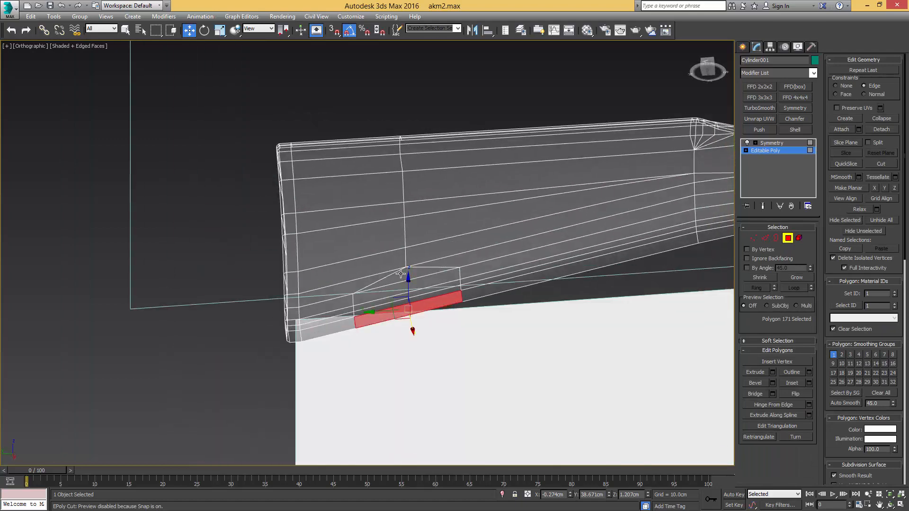
pyautogui.press('b')
pyautogui.scroll(-2, 400, 273)
pyautogui.press('4')
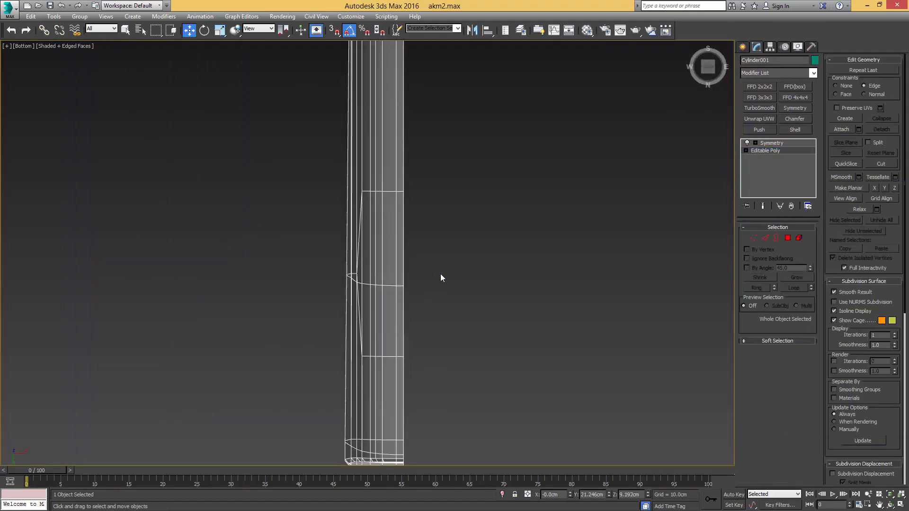
pyautogui.rightClick(442, 274)
pyautogui.click(458, 262)
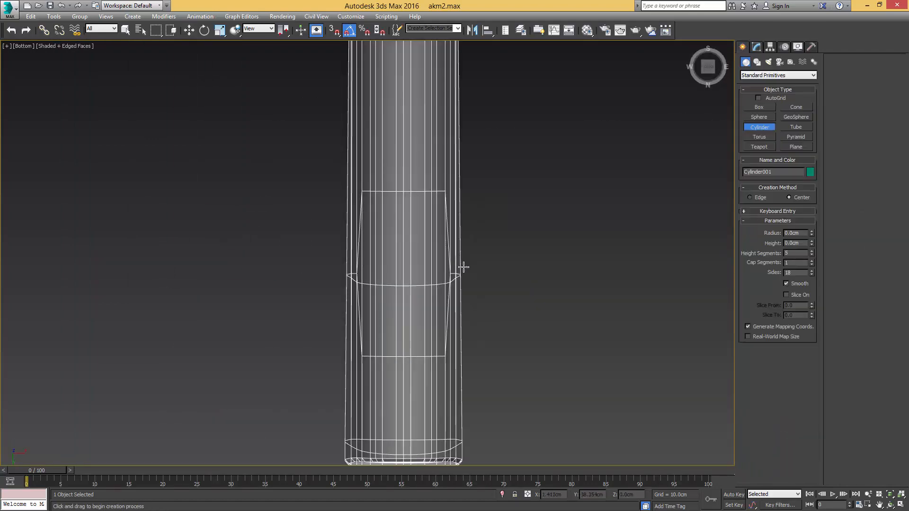
pyautogui.moveTo(497, 303); pyautogui.dragTo(505, 263)
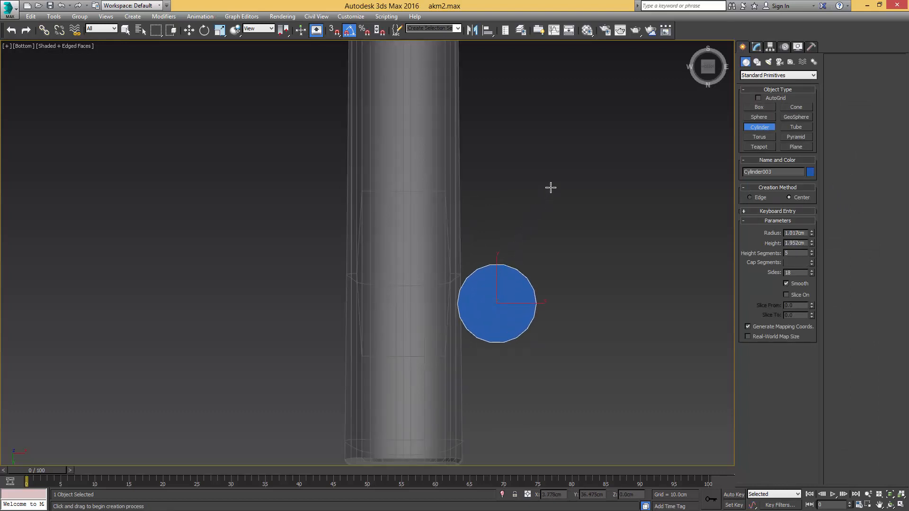
pyautogui.click(561, 282)
# Convert the cylinder to an editable poly and delete all its polygons except the cap facing the Bottom view
pyautogui.press('e')
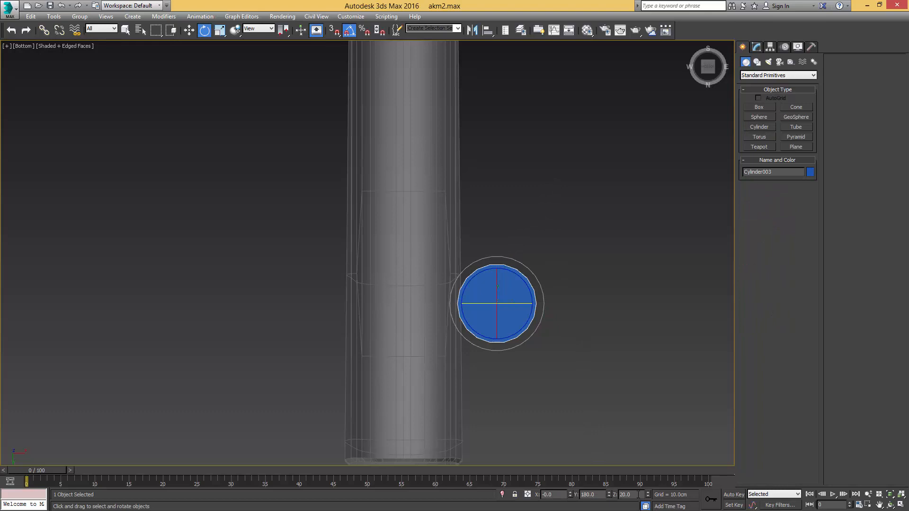
pyautogui.scroll(4, 475, 354)
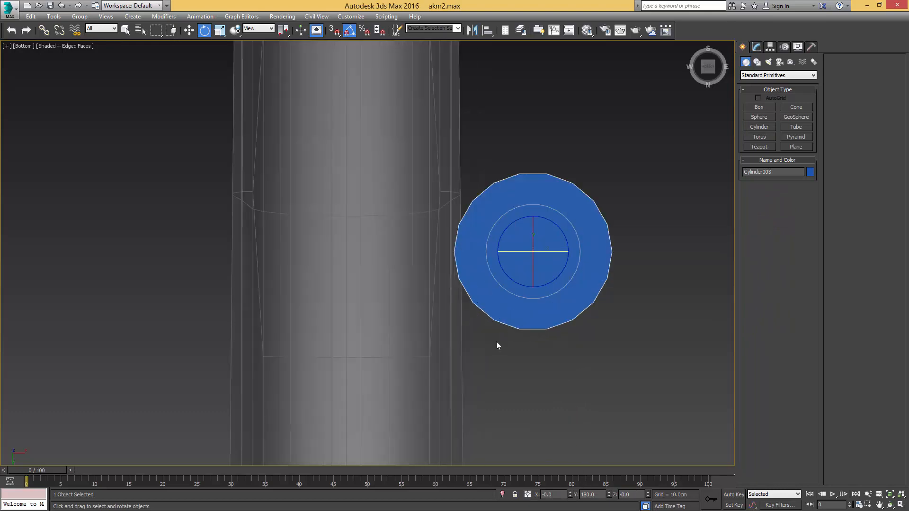
pyautogui.press('4')
pyautogui.press('q')
pyautogui.click(562, 247)
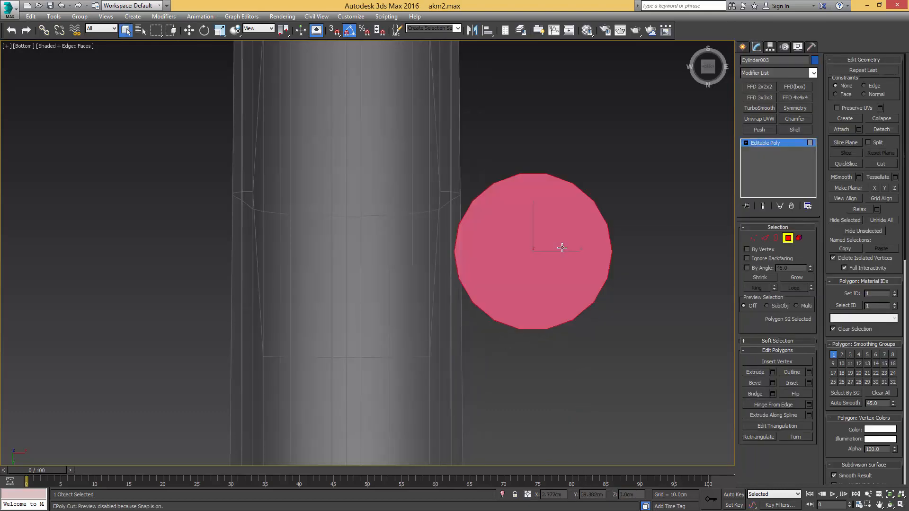
pyautogui.keyDown('alt'); pyautogui.moveTo(563, 248); pyautogui.dragTo(563, 253, button='middle'); pyautogui.keyUp('alt')
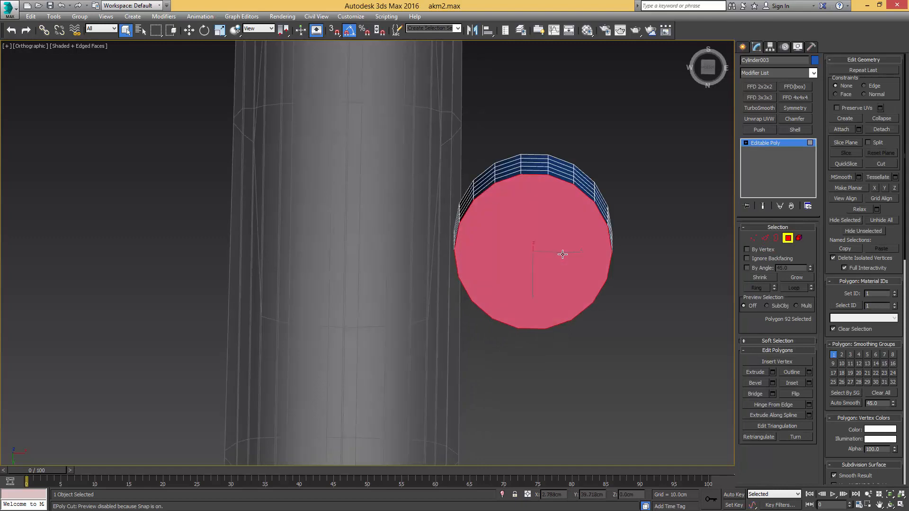
pyautogui.hotkey('ctrl', 'i')
pyautogui.press('Delete')
# Remove the two vertices at the disc's widest points to give it straight sides
pyautogui.press('1')
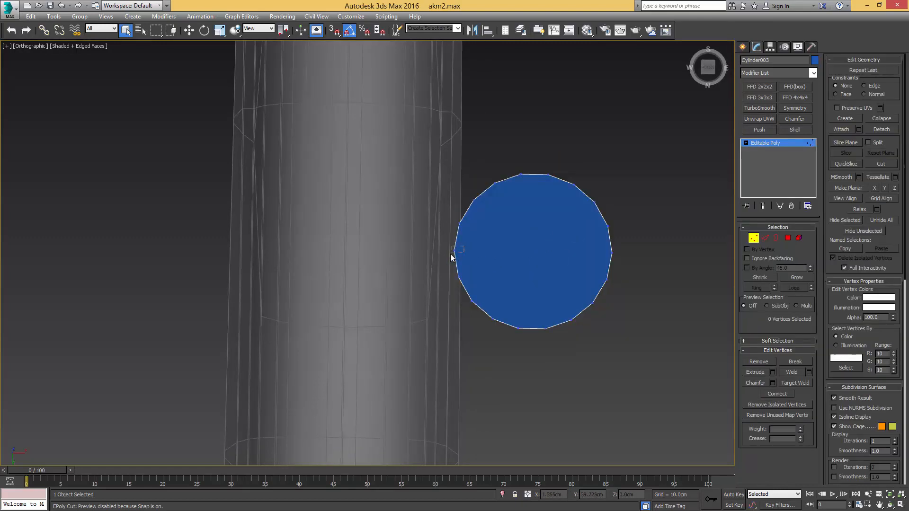
pyautogui.keyDown('ctrl'); pyautogui.moveTo(617, 248); pyautogui.dragTo(581, 255); pyautogui.keyUp('ctrl')
pyautogui.press('BackSpace')
# Stretch the disc into an oval by moving its front eight vertices along the Y axis in the Bottom view
pyautogui.moveTo(646, 166); pyautogui.dragTo(452, 240)
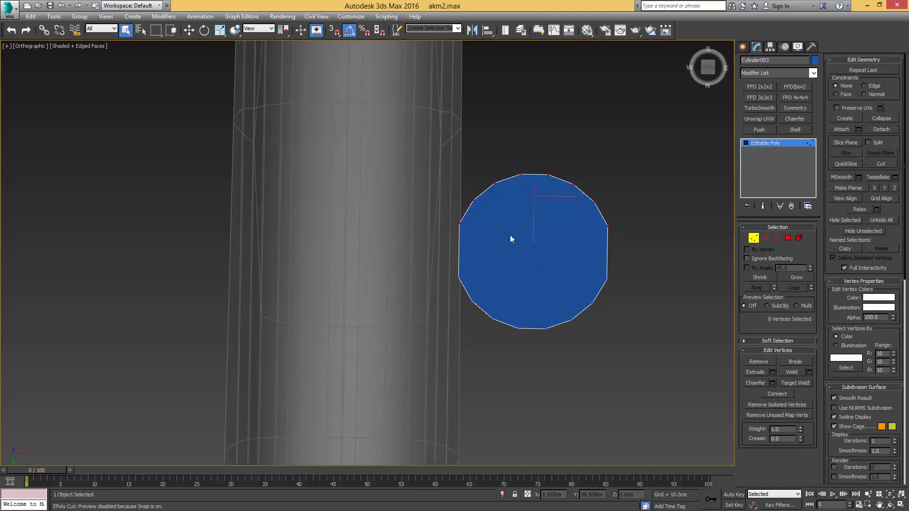
pyautogui.press('b')
pyautogui.scroll(-5, 502, 247)
pyautogui.moveTo(490, 263); pyautogui.dragTo(527, 276, button='middle')
pyautogui.scroll(-2, 526, 275)
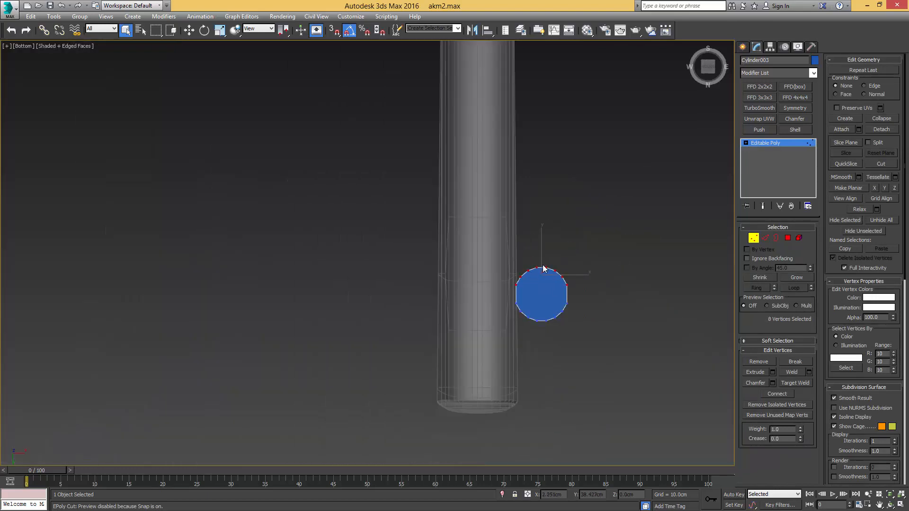
pyautogui.press('w')
pyautogui.moveTo(543, 256); pyautogui.dragTo(546, 221)
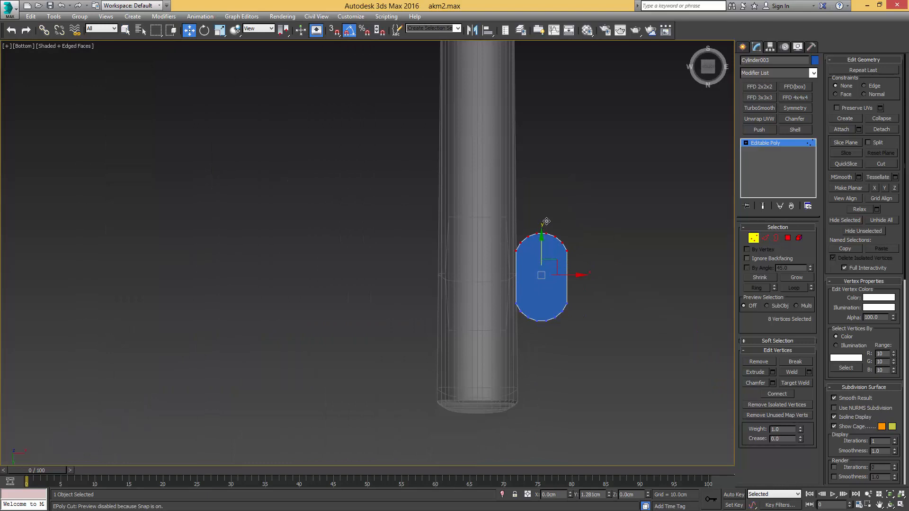
# Scale the whole oval down slightly and uniformly
pyautogui.press('1')
pyautogui.press('r')
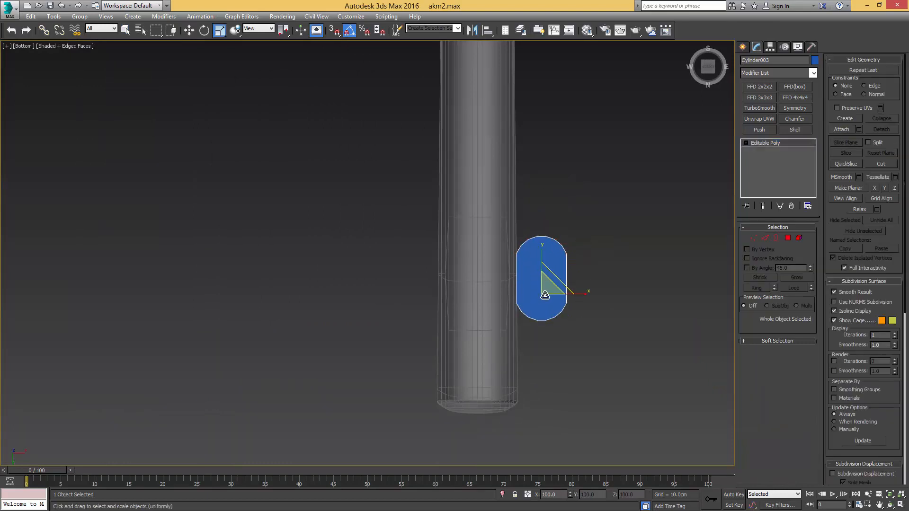
pyautogui.moveTo(545, 295); pyautogui.dragTo(544, 300)
pyautogui.scroll(4, 528, 283)
pyautogui.scroll(-2, 527, 283)
# Chamfer the four vertices where the oval's straight sides meet its rounded ends
pyautogui.press('1')
pyautogui.hotkey('alt', 'c')
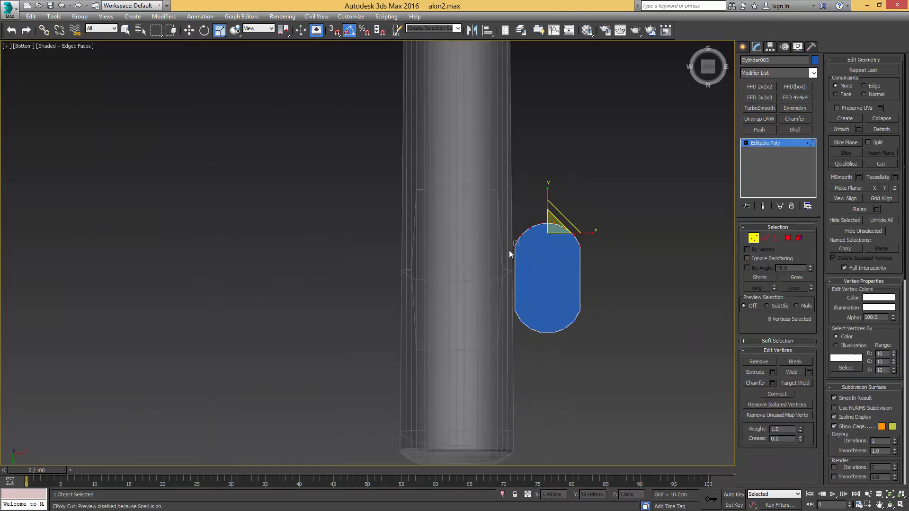
pyautogui.click(513, 248)
pyautogui.click(581, 246)
pyautogui.keyDown('ctrl'); pyautogui.moveTo(513, 313); pyautogui.dragTo(507, 311); pyautogui.keyUp('ctrl')
pyautogui.scroll(2, 549, 251)
pyautogui.moveTo(547, 247); pyautogui.dragTo(542, 254)
pyautogui.scroll(2, 541, 254)
pyautogui.hotkey('ctrl', 'shift', 'c')
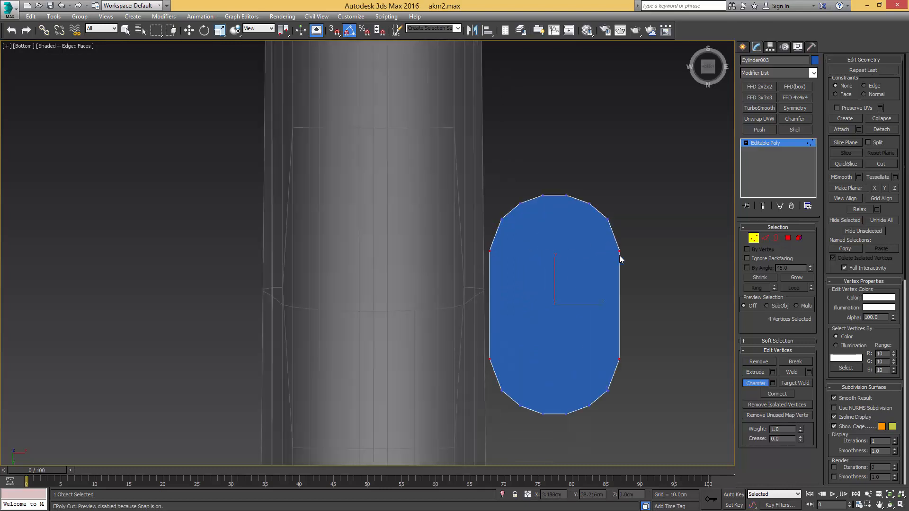
pyautogui.moveTo(620, 251); pyautogui.dragTo(630, 241)
pyautogui.press('w')
pyautogui.press('1')
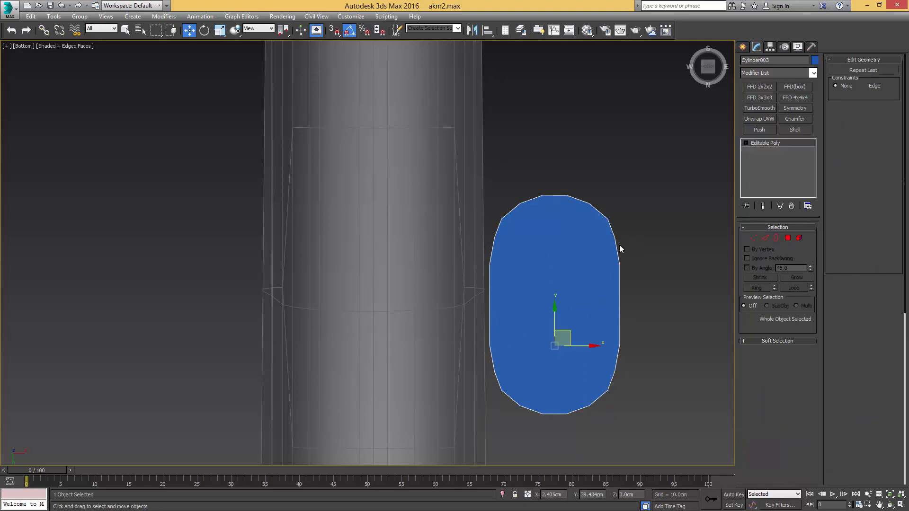
# Move the oval over the stock's centre line, set its X position to 0 cm and centre its pivot on it
pyautogui.moveTo(538, 258); pyautogui.dragTo(573, 259, button='middle')
pyautogui.scroll(-2, 574, 259)
pyautogui.moveTo(614, 318); pyautogui.dragTo(501, 345)
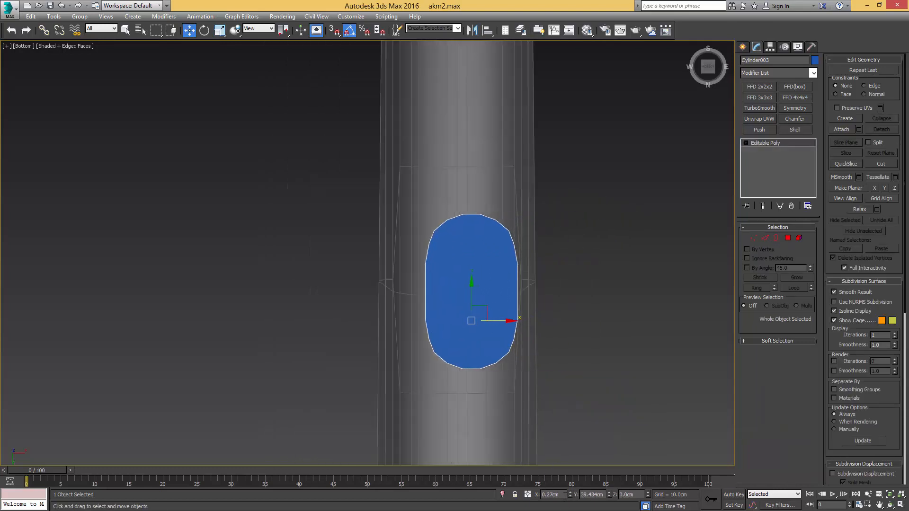
pyautogui.press('Return')
pyautogui.moveTo(434, 296); pyautogui.dragTo(474, 305, button='middle')
pyautogui.hotkey('alt', 'c')
# Extrude the flat oval's open border upward in the Left view to turn it into a solid-looking block
pyautogui.scroll(-2, 474, 305)
pyautogui.press('l')
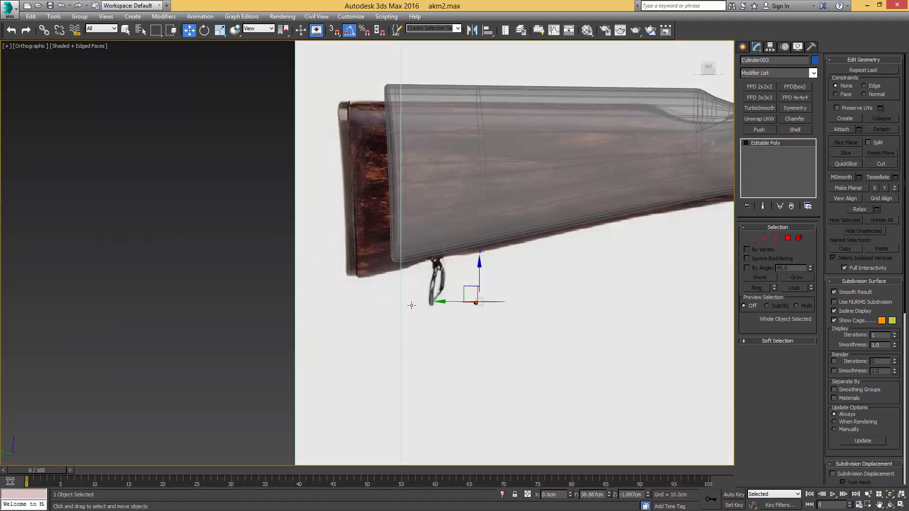
pyautogui.scroll(4, 402, 298)
pyautogui.scroll(-4, 392, 294)
pyautogui.scroll(6, 428, 356)
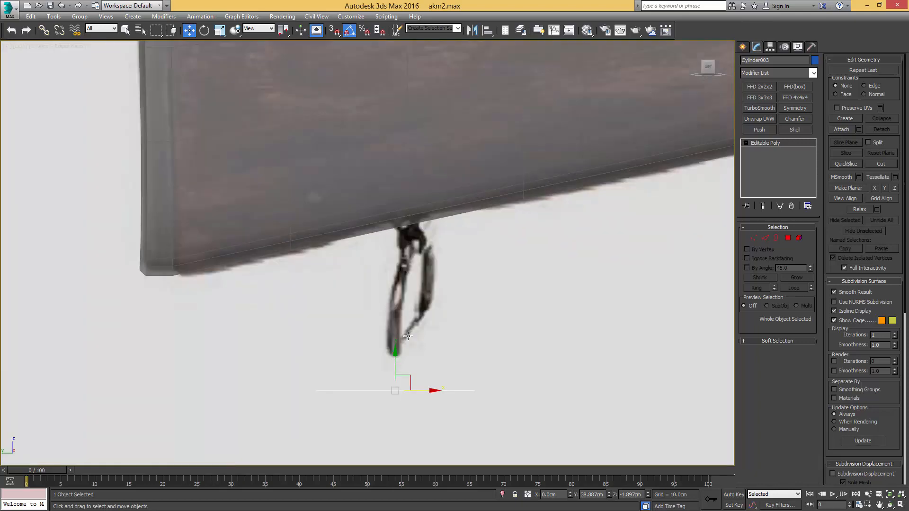
pyautogui.press('3')
pyautogui.hotkey('ctrl', 'a')
pyautogui.keyDown('shift'); pyautogui.moveTo(396, 366); pyautogui.dragTo(400, 320); pyautogui.keyUp('shift')
pyautogui.press('3')
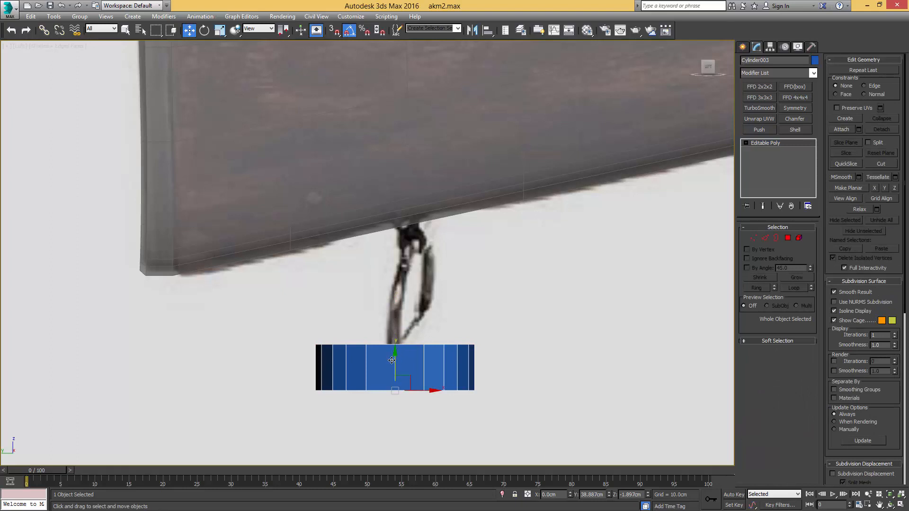
# Move the oval block up and slightly forward so it overlaps the stock's underside at the sling swivel mount
pyautogui.moveTo(391, 359); pyautogui.dragTo(402, 271)
pyautogui.moveTo(404, 354); pyautogui.dragTo(411, 237)
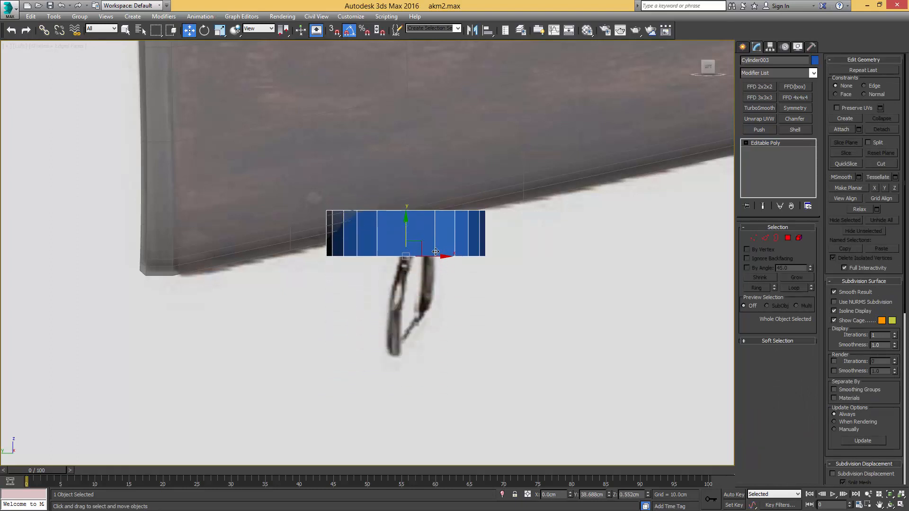
pyautogui.press('b')
pyautogui.scroll(-5, 425, 255)
# Narrow the oval block along X and scale it down slightly to fit the stock's underside in the Bottom view
pyautogui.click(425, 188)
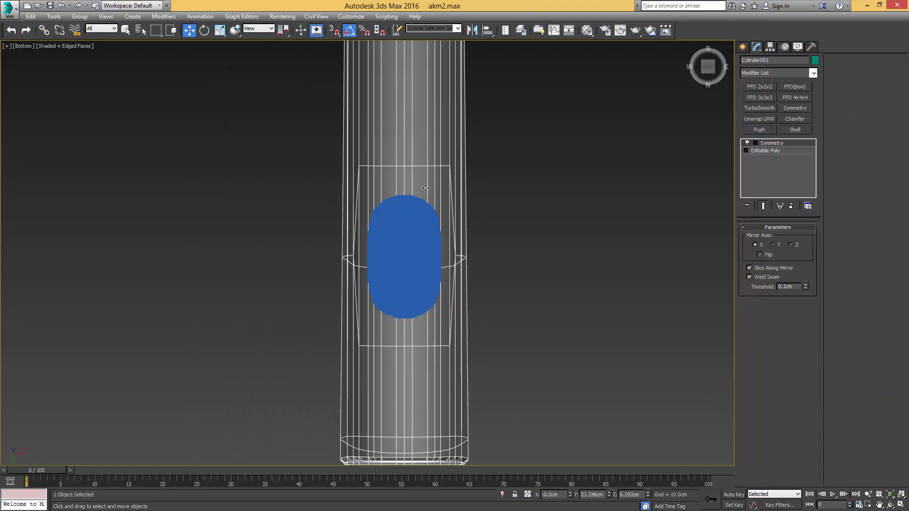
pyautogui.scroll(6, 398, 239)
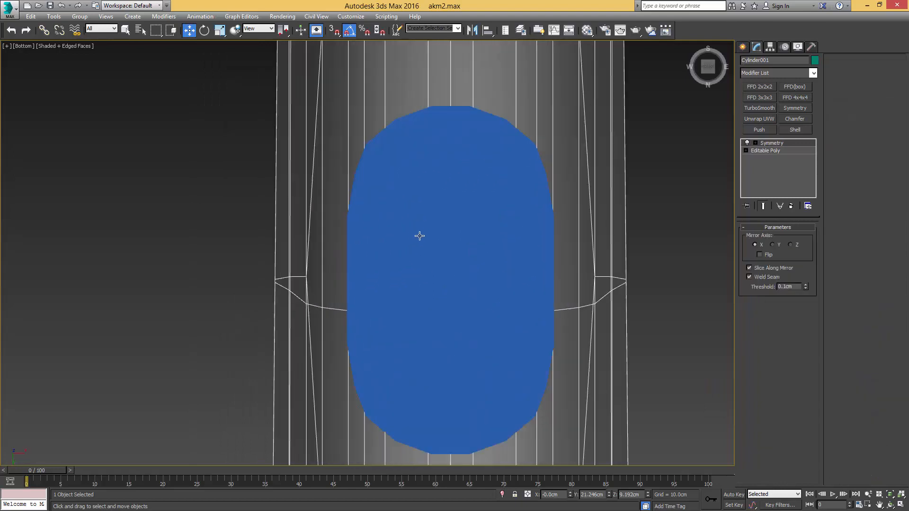
pyautogui.click(430, 232)
pyautogui.scroll(-2, 430, 233)
pyautogui.moveTo(431, 233); pyautogui.dragTo(430, 243, button='middle')
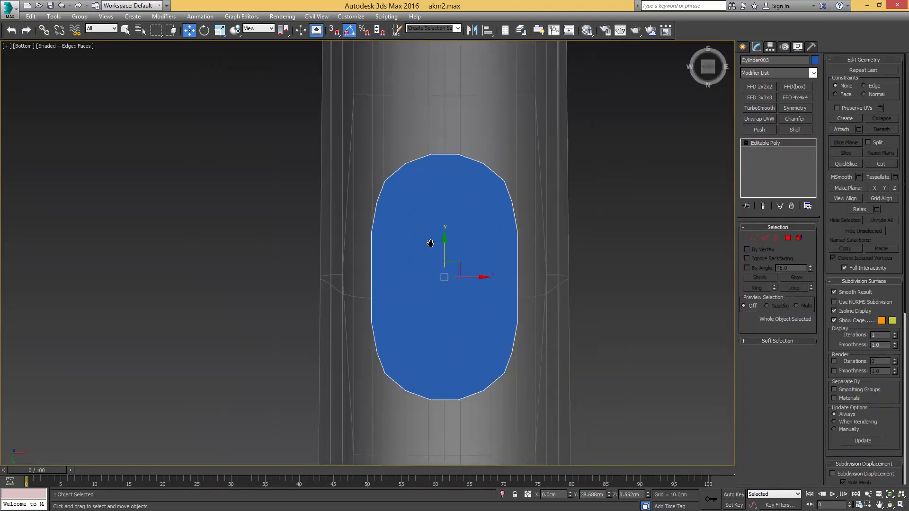
pyautogui.press('r')
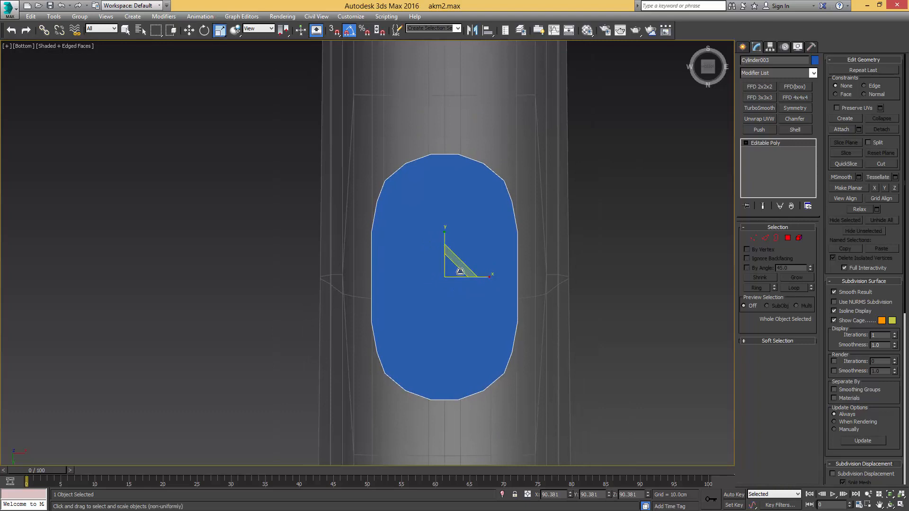
pyautogui.moveTo(491, 276); pyautogui.dragTo(487, 276)
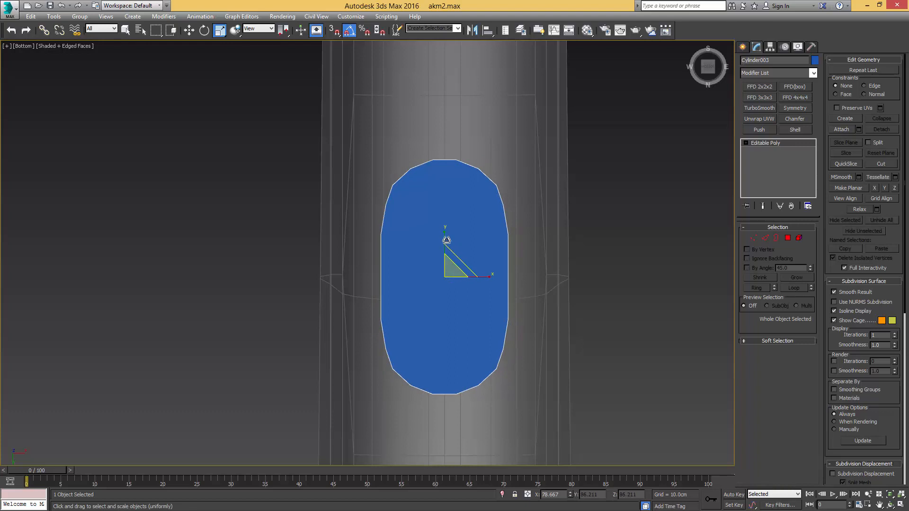
pyautogui.moveTo(444, 240); pyautogui.dragTo(443, 238)
pyautogui.press('w')
pyautogui.scroll(2, 450, 270)
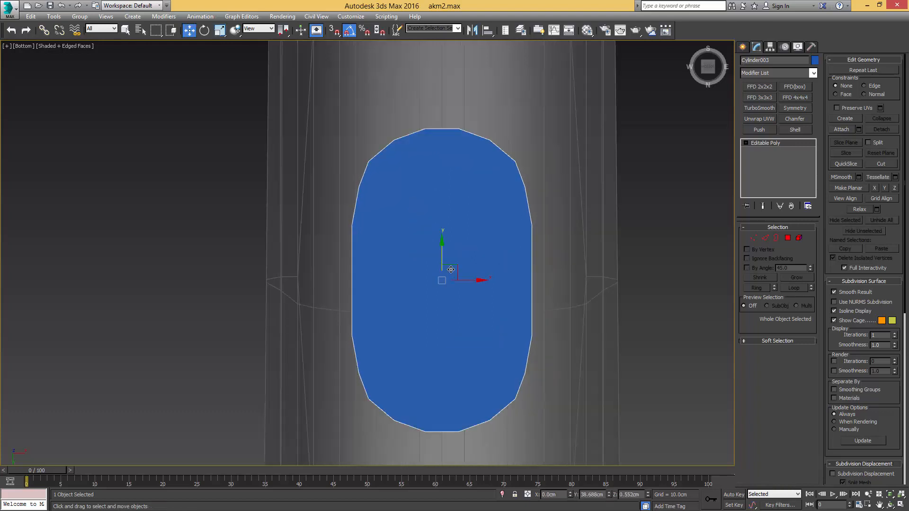
pyautogui.press('r')
pyautogui.moveTo(443, 280); pyautogui.dragTo(444, 283)
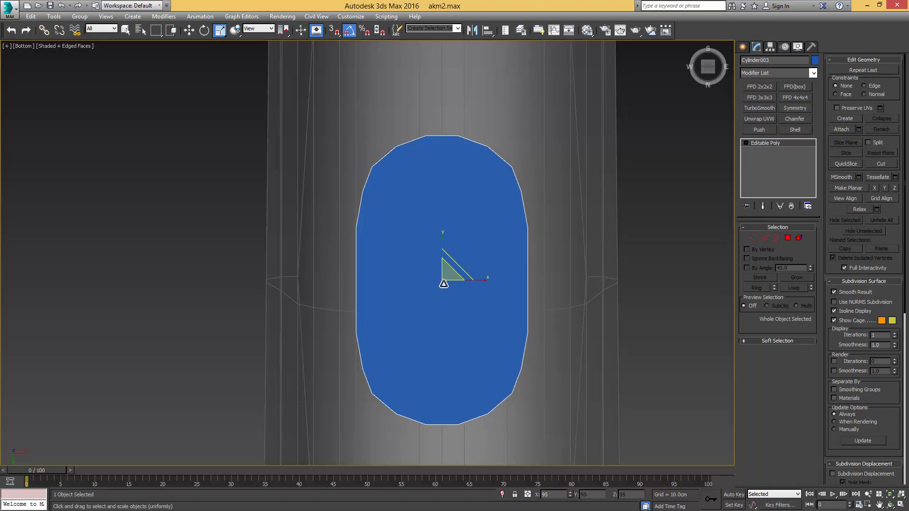
pyautogui.moveTo(443, 283); pyautogui.dragTo(445, 284)
pyautogui.scroll(-2, 444, 284)
# Shift the oval block about 0.2 cm forward along the stock, to Y 38.474 cm, in the Left view
pyautogui.press('l')
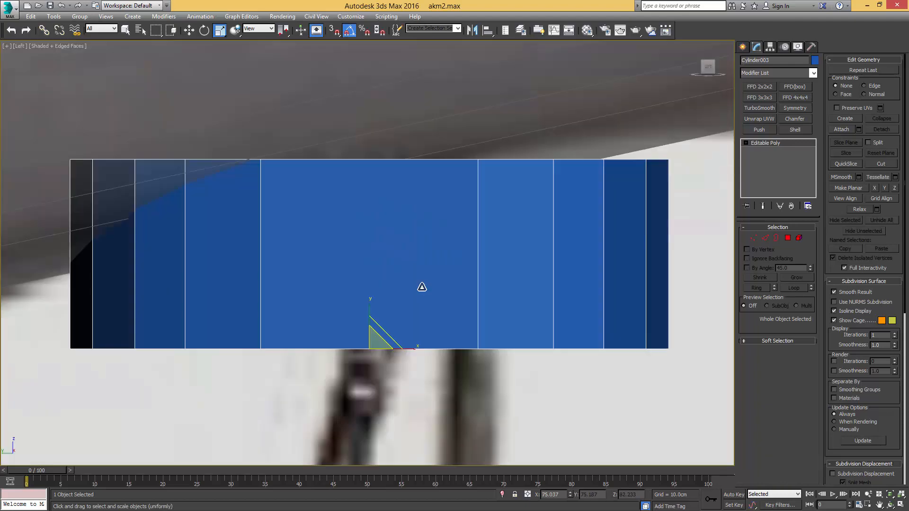
pyautogui.press('w')
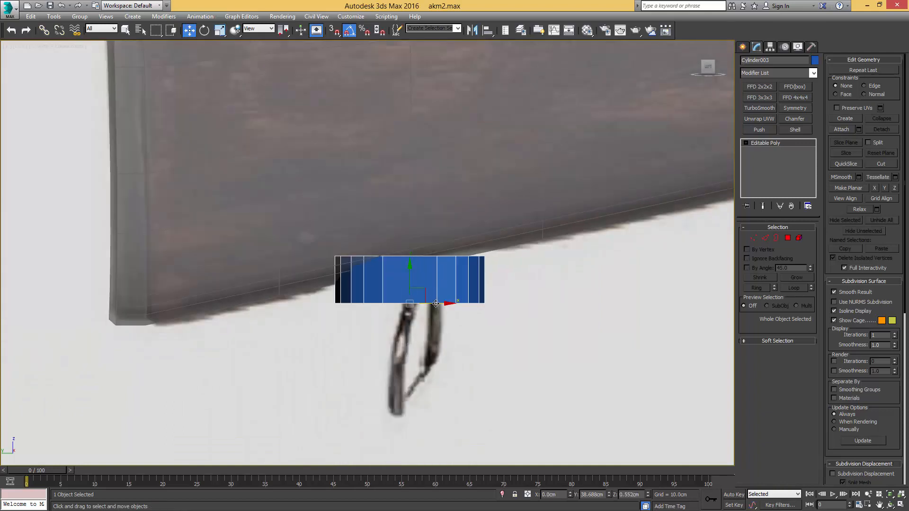
pyautogui.moveTo(436, 303); pyautogui.dragTo(450, 301)
pyautogui.press('b')
pyautogui.scroll(-5, 448, 282)
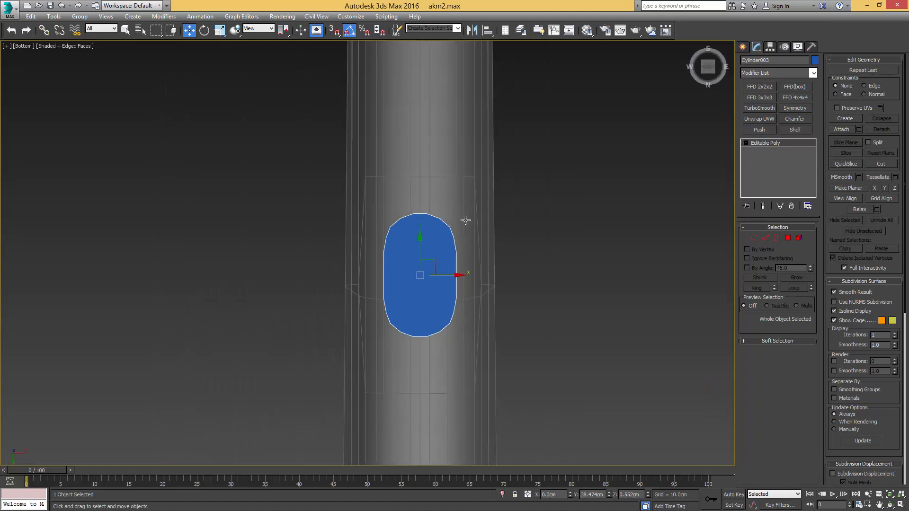
# Cut the oval's front outline into the stock's base mesh, from the straight side to the centre line, snapping to the oval's vertices
pyautogui.click(465, 218)
pyautogui.hotkey('alt', 'x')
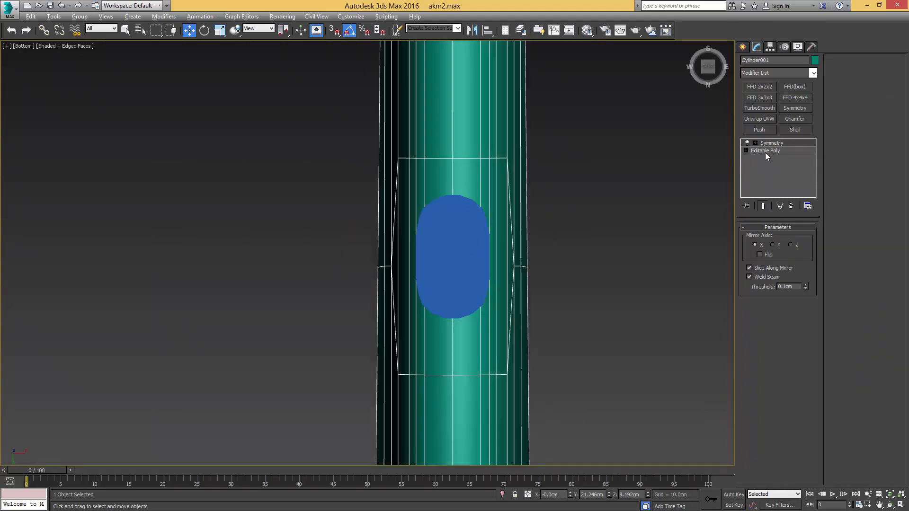
pyautogui.click(765, 152)
pyautogui.scroll(4, 349, 243)
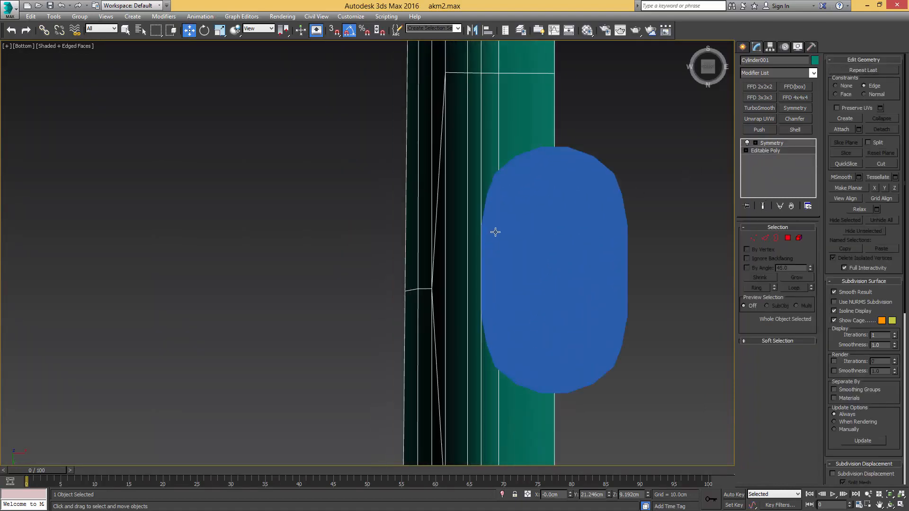
pyautogui.press('1')
pyautogui.moveTo(489, 225); pyautogui.dragTo(475, 246, button='middle')
pyautogui.hotkey('alt', 'c')
pyautogui.press('s')
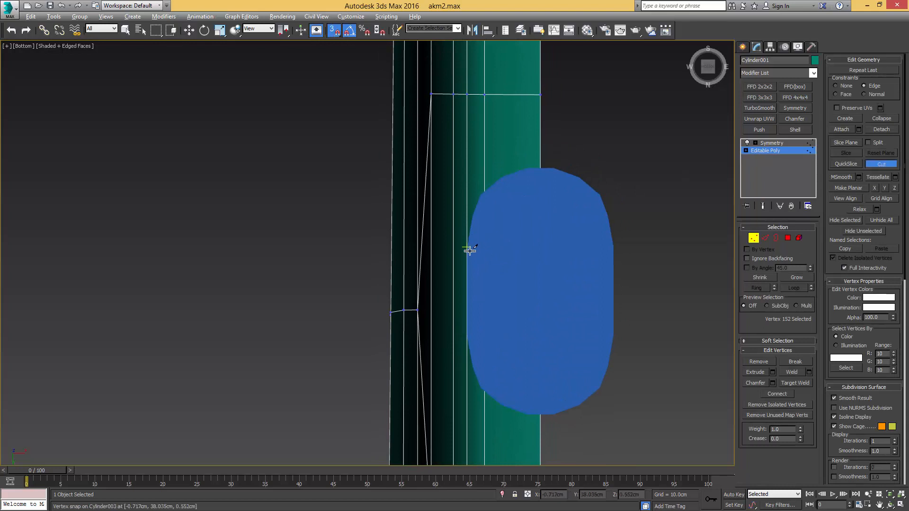
pyautogui.click(474, 223)
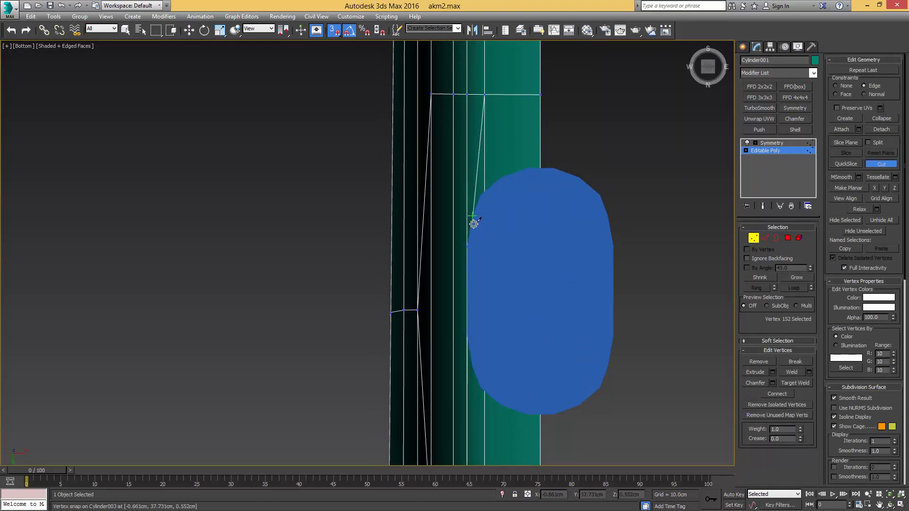
pyautogui.press('s')
pyautogui.click(485, 192)
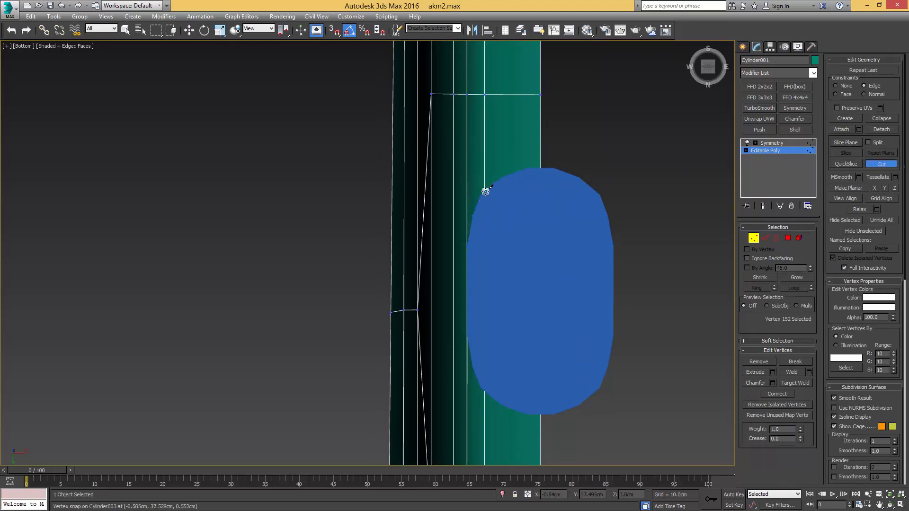
pyautogui.press('s')
pyautogui.click(501, 178)
pyautogui.click(528, 168)
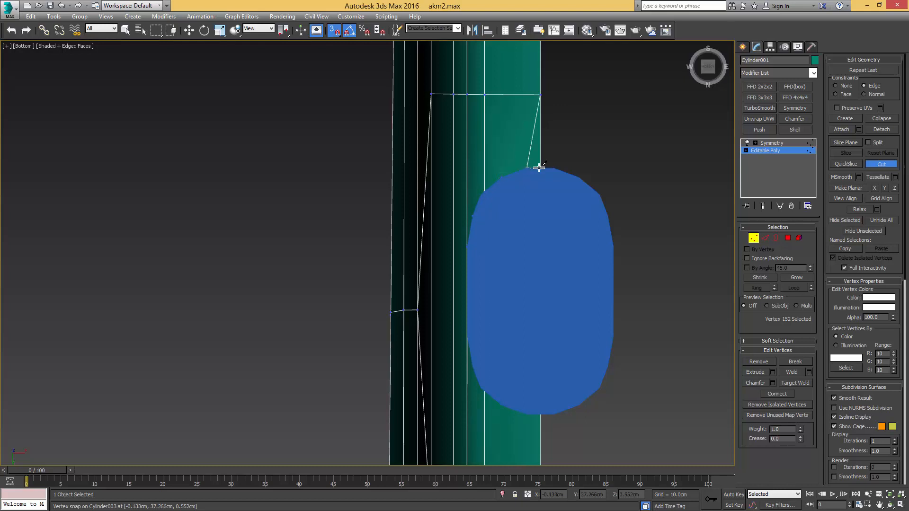
pyautogui.press('s')
# Cut the oval's rear outline into the stock's underside up to the centre line, snapping to the oval's vertices
pyautogui.moveTo(518, 289); pyautogui.dragTo(529, 214, button='middle')
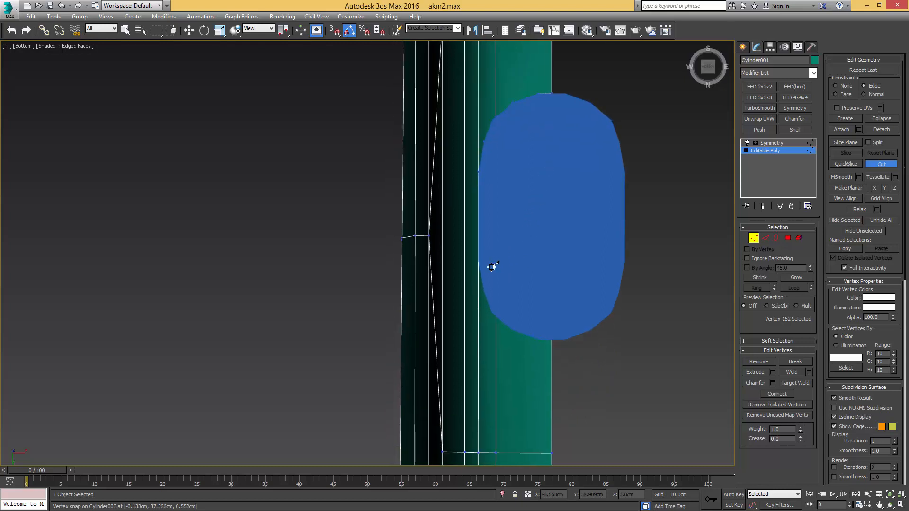
pyautogui.press('s')
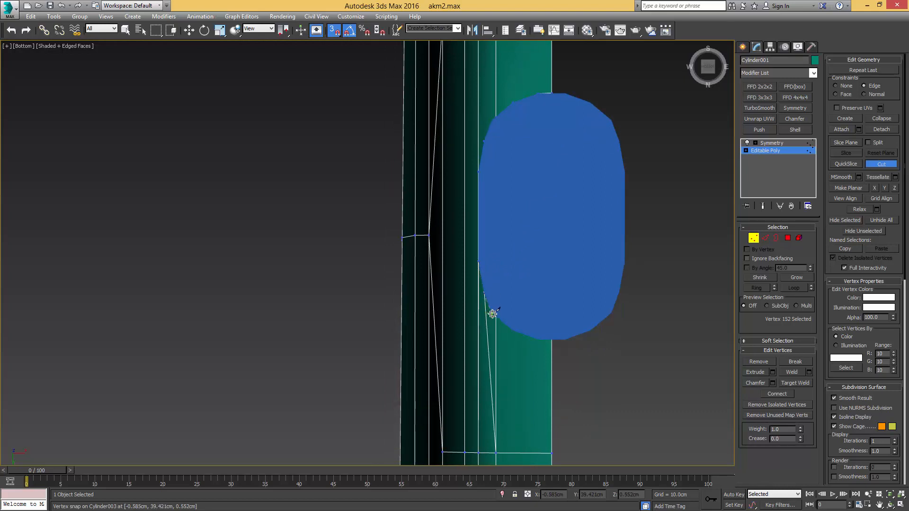
pyautogui.press('F3')
pyautogui.press('F3')
pyautogui.press('s')
pyautogui.press('s')
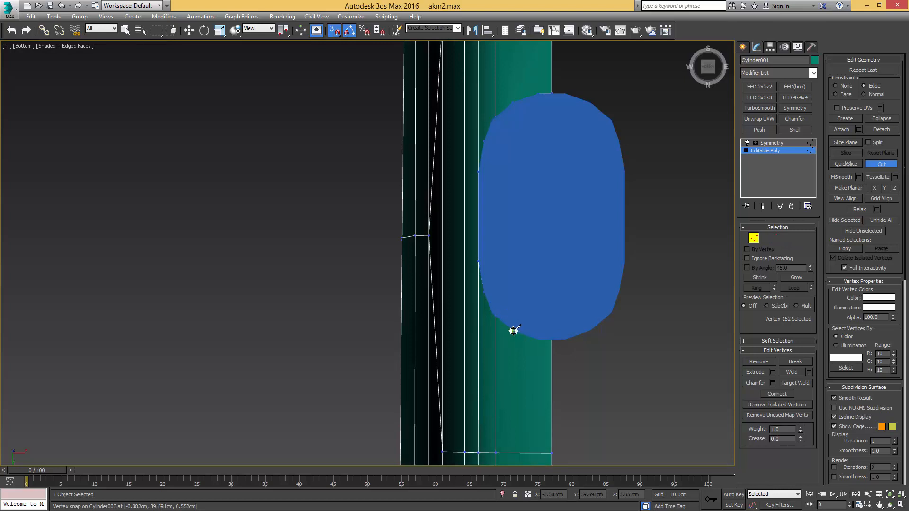
pyautogui.press('s')
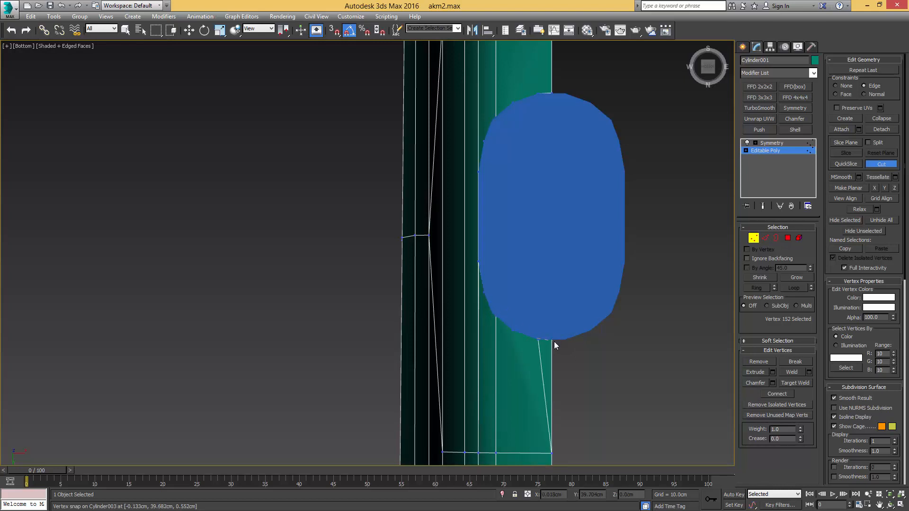
# Select the stock polygons enclosed by the cut oval outline in wireframe and delete them to open a hole
pyautogui.press('F3')
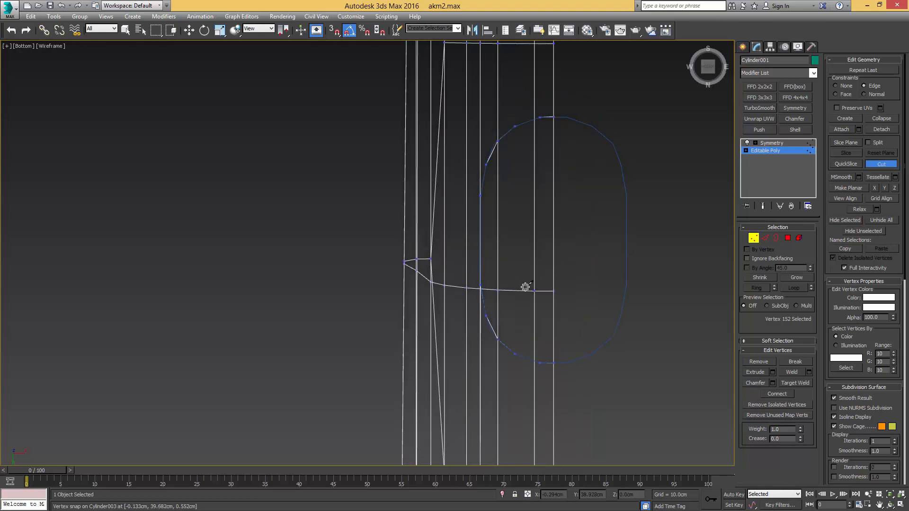
pyautogui.press('4')
pyautogui.keyDown('ctrl'); pyautogui.click(494, 300); pyautogui.keyUp('ctrl')
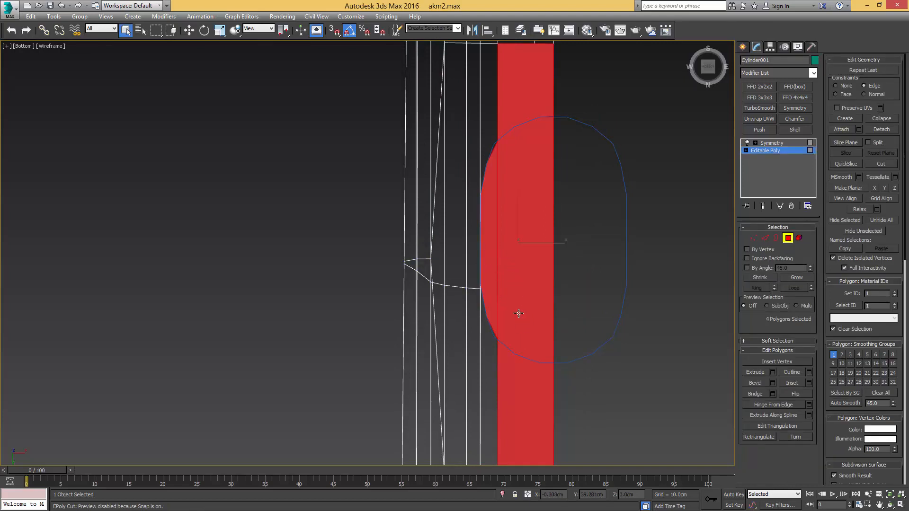
pyautogui.click(518, 308)
pyautogui.scroll(-3, 523, 299)
pyautogui.press('F3')
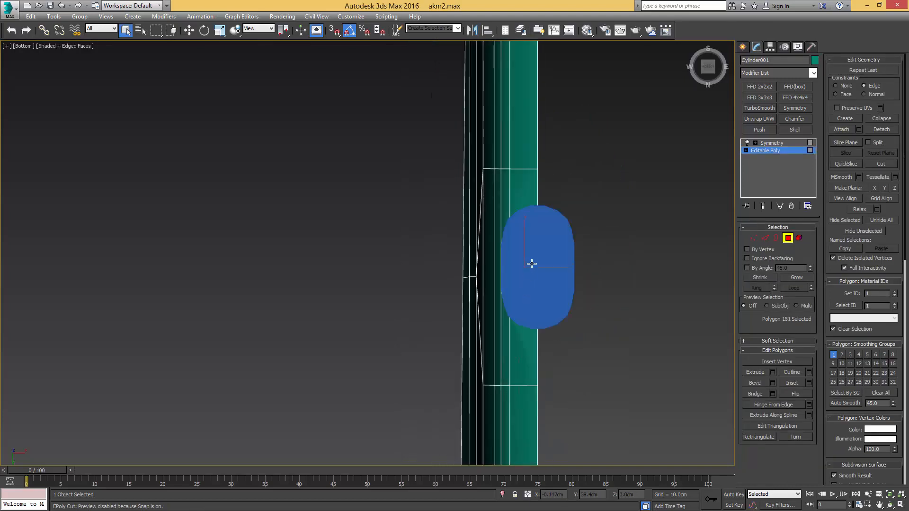
pyautogui.press('F3')
pyautogui.keyDown('ctrl'); pyautogui.click(507, 282); pyautogui.keyUp('ctrl')
pyautogui.moveTo(507, 281)
pyautogui.keyDown('alt'); pyautogui.mouseDown(button='middle')
pyautogui.moveTo(524, 288)
pyautogui.moveTo(523, 271)
pyautogui.moveTo(586, 283)
pyautogui.moveTo(546, 287)
pyautogui.mouseUp(button='middle'); pyautogui.keyUp('alt')
pyautogui.press('F3')
pyautogui.click(522, 272)
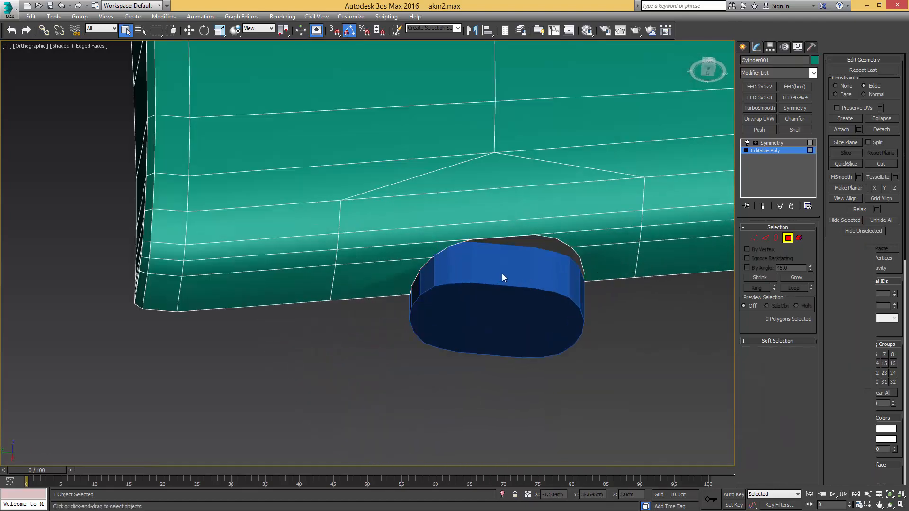
# Leave polygon editing and remove the oval guide block from the scene view
pyautogui.press('4')
pyautogui.hotkey('ctrl', 'd')
pyautogui.scroll(2, 501, 236)
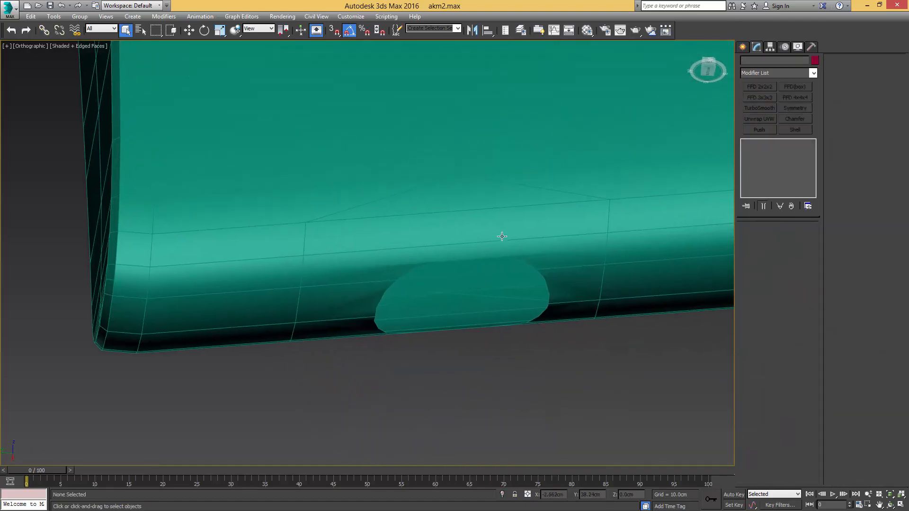
# Add an edge on the stock's base mesh from the side vertex behind the hole to the loose vertex on its rear curve
pyautogui.click(437, 256)
pyautogui.click(767, 151)
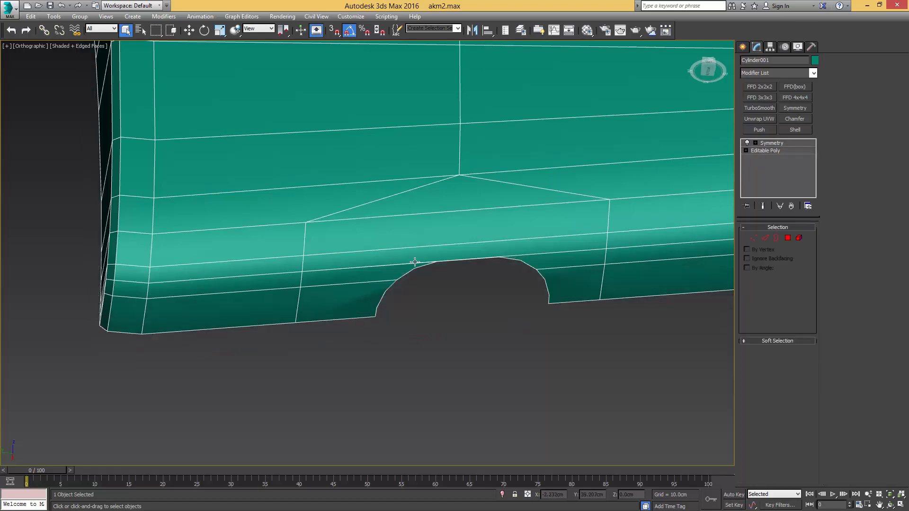
pyautogui.scroll(2, 416, 260)
pyautogui.press('1')
pyautogui.hotkey('alt', 'c')
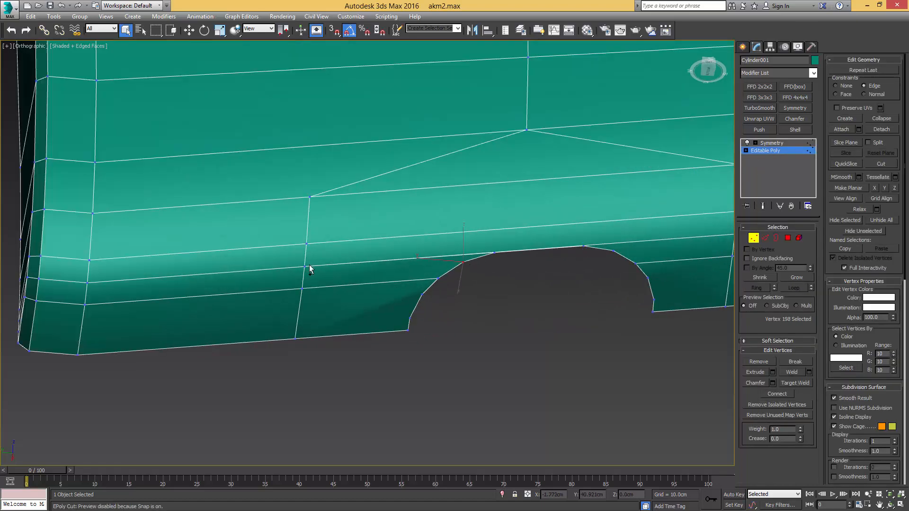
pyautogui.scroll(4, 488, 254)
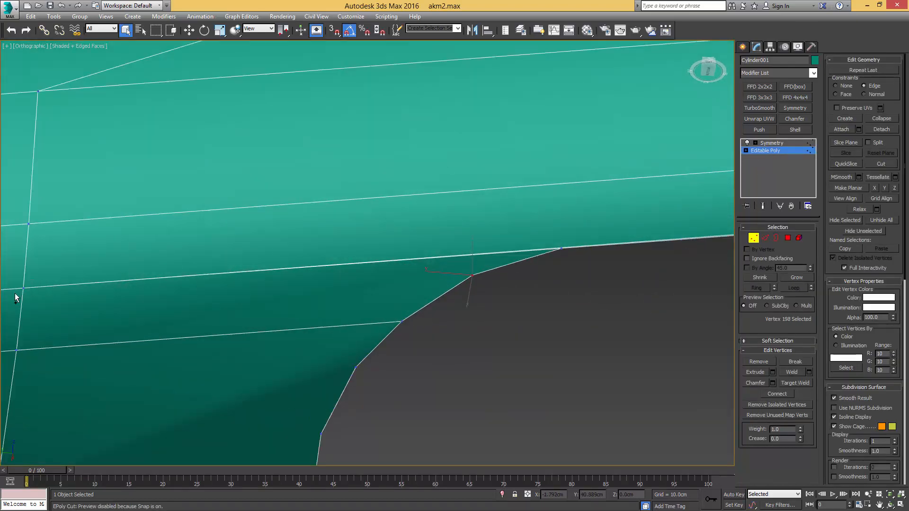
pyautogui.click(22, 288)
pyautogui.scroll(-4, 203, 263)
pyautogui.keyDown('alt'); pyautogui.moveTo(327, 244); pyautogui.dragTo(396, 189, button='middle'); pyautogui.keyUp('alt')
pyautogui.press('1')
# Connect the side vertex in front of the hole to two loose vertices on the hole's front curve in the base mesh
pyautogui.click(341, 223)
pyautogui.click(456, 203)
pyautogui.press('w')
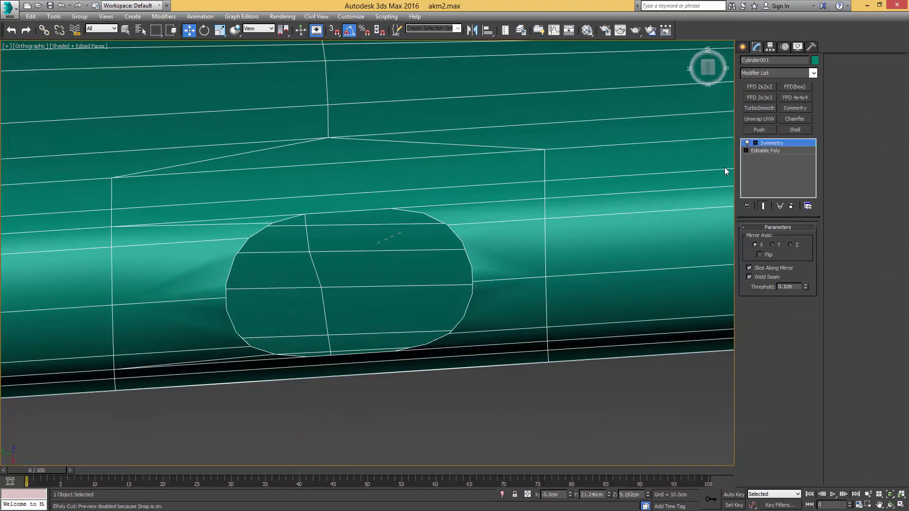
pyautogui.click(765, 151)
pyautogui.press('q')
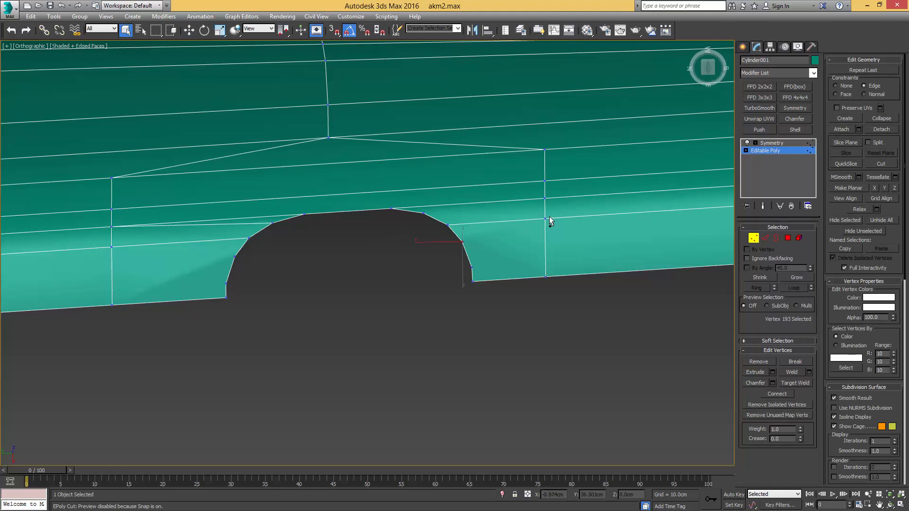
pyautogui.click(549, 219)
pyautogui.click(473, 268)
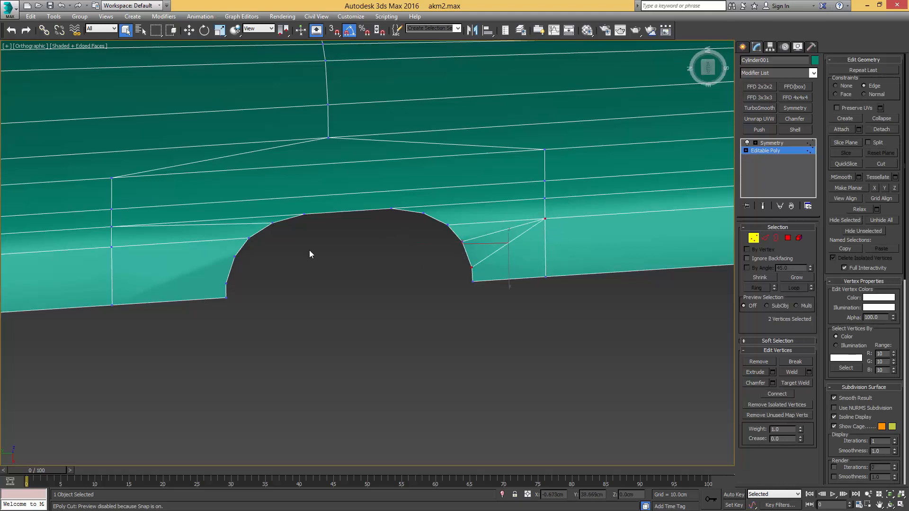
# Connect the remaining loose vertices on the hole's rear and upper curves to the neighbouring side vertices of the stock's base mesh
pyautogui.moveTo(310, 254); pyautogui.dragTo(402, 263, button='middle')
pyautogui.click(415, 256)
pyautogui.click(292, 246)
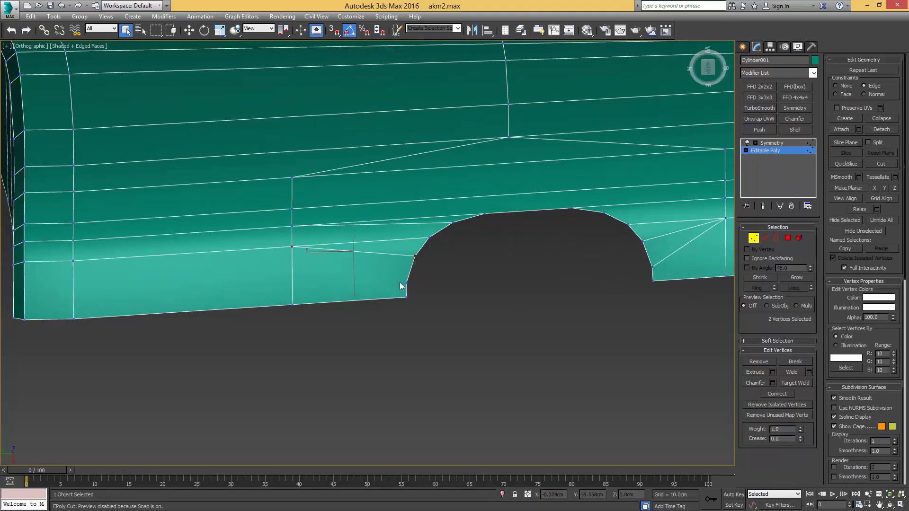
pyautogui.click(406, 283)
pyautogui.moveTo(489, 204); pyautogui.dragTo(444, 236, button='middle')
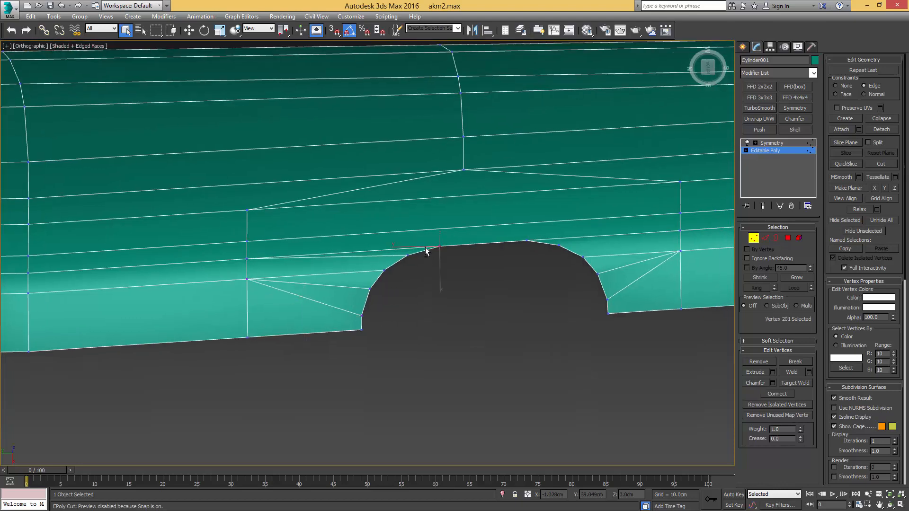
pyautogui.scroll(2, 429, 252)
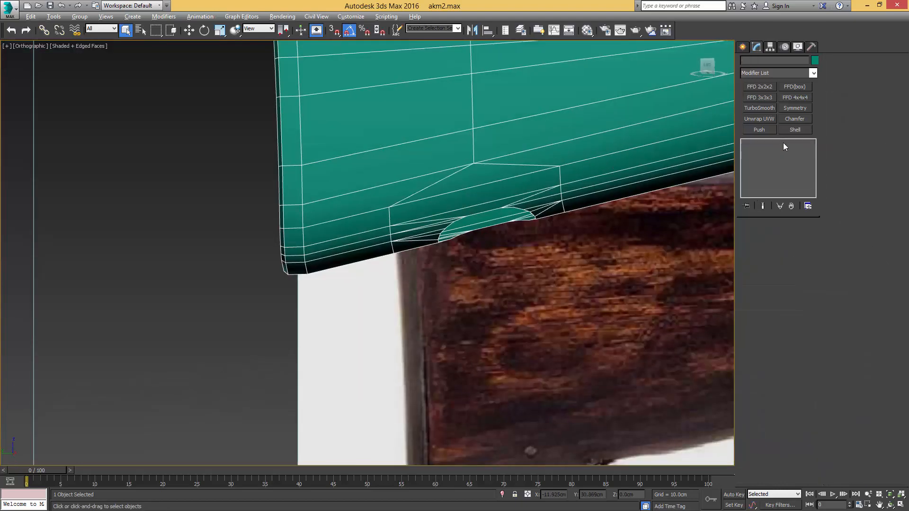
# Collapse the stock to a single editable poly and cap the open border of the oval hole
pyautogui.moveTo(510, 199); pyautogui.dragTo(555, 186, button='middle')
pyautogui.scroll(3, 555, 186)
pyautogui.press('3')
pyautogui.click(553, 201)
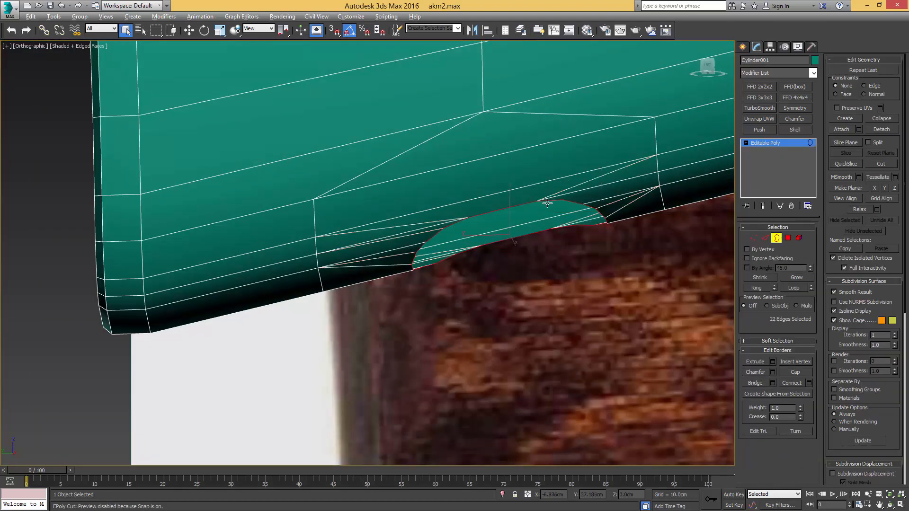
pyautogui.press('l')
pyautogui.scroll(5, 540, 194)
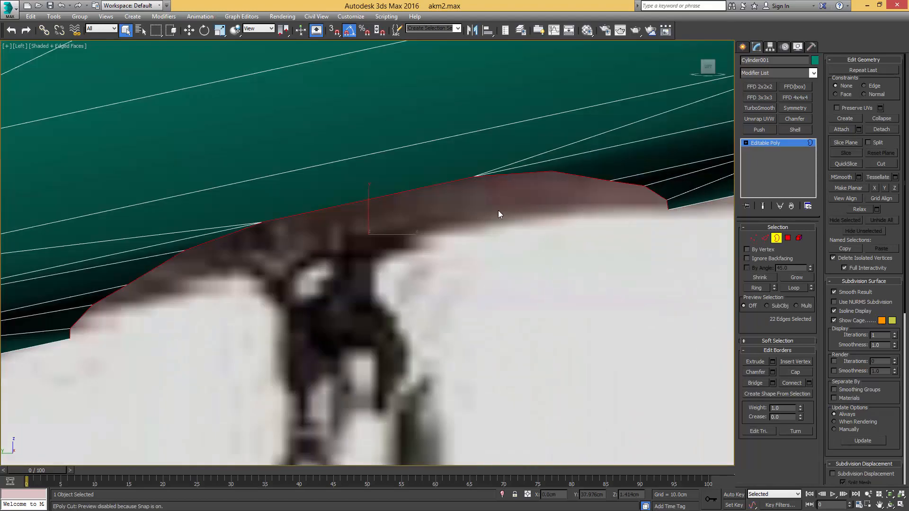
pyautogui.scroll(-3, 426, 205)
pyautogui.keyDown('alt'); pyautogui.moveTo(427, 204); pyautogui.dragTo(475, 228, button='middle'); pyautogui.keyUp('alt')
pyautogui.hotkey('alt', 'p')
# Inset the oval cap polygon slightly and move it into the stock along its local axis to form a shallow recess
pyautogui.press('4')
pyautogui.click(474, 227)
pyautogui.press('i')
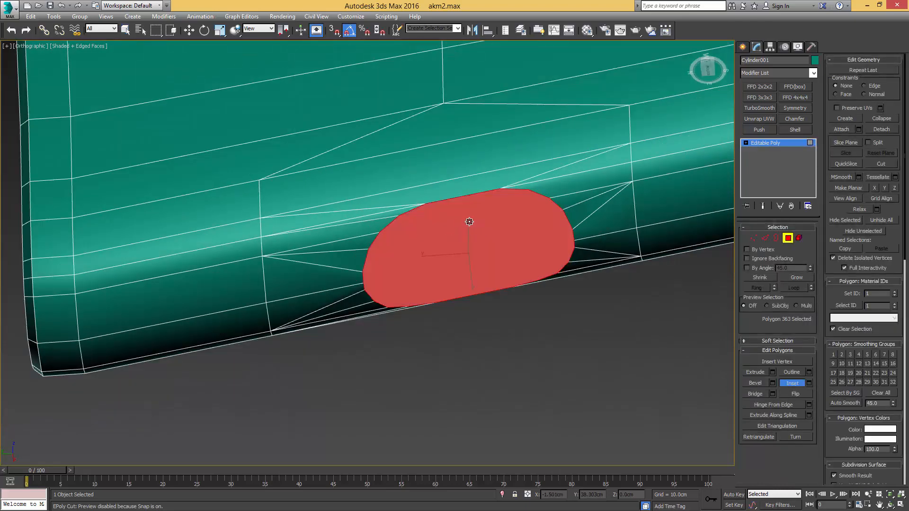
pyautogui.moveTo(468, 222); pyautogui.dragTo(469, 224)
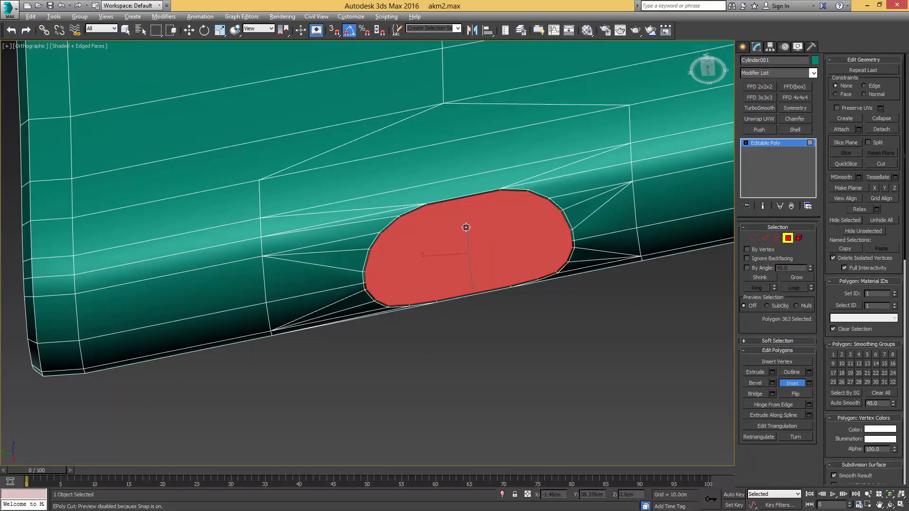
pyautogui.moveTo(466, 228)
pyautogui.keyDown('alt'); pyautogui.mouseDown(button='middle')
pyautogui.moveTo(470, 272)
pyautogui.moveTo(475, 242)
pyautogui.mouseUp(button='middle'); pyautogui.keyUp('alt')
pyautogui.rightClick(467, 241)
pyautogui.click(479, 243)
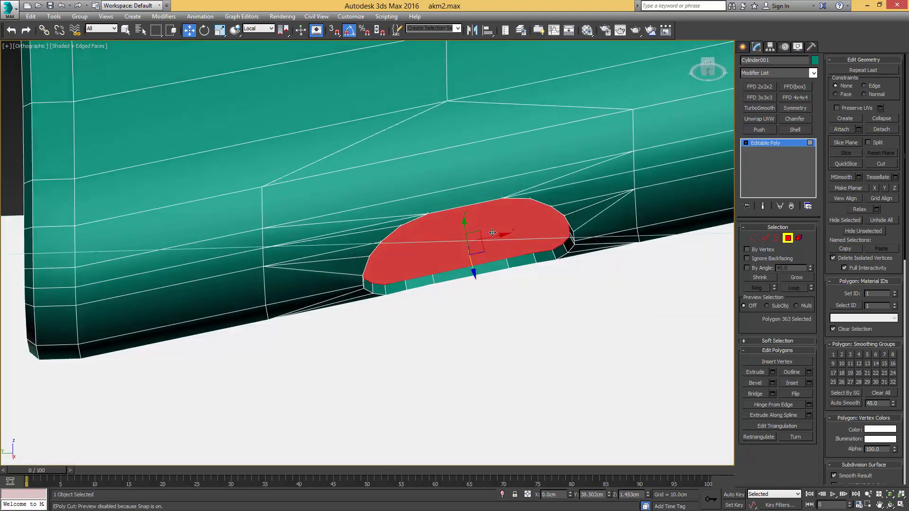
# Isolate the recess floor polygon and connect four pairs of opposite vertices across its front end
pyautogui.hotkey('alt', 'i')
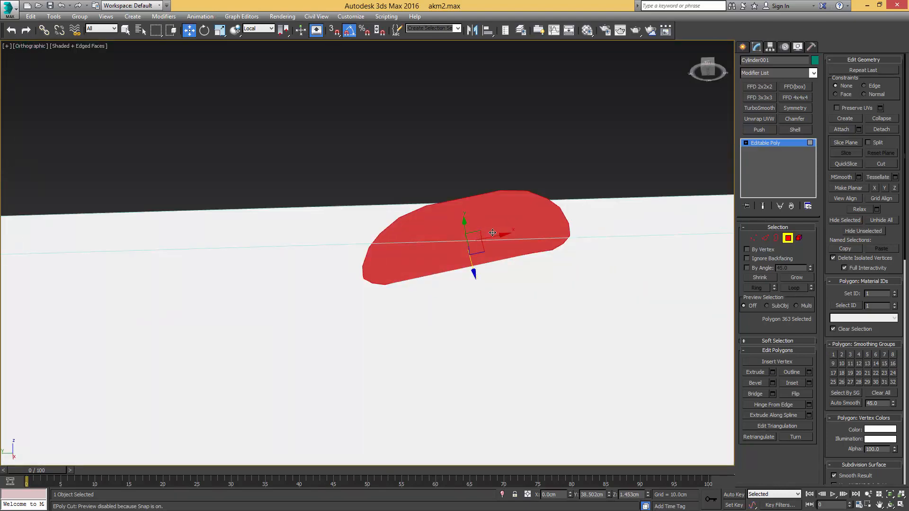
pyautogui.press('1')
pyautogui.keyDown('ctrl'); pyautogui.click(506, 259); pyautogui.keyUp('ctrl')
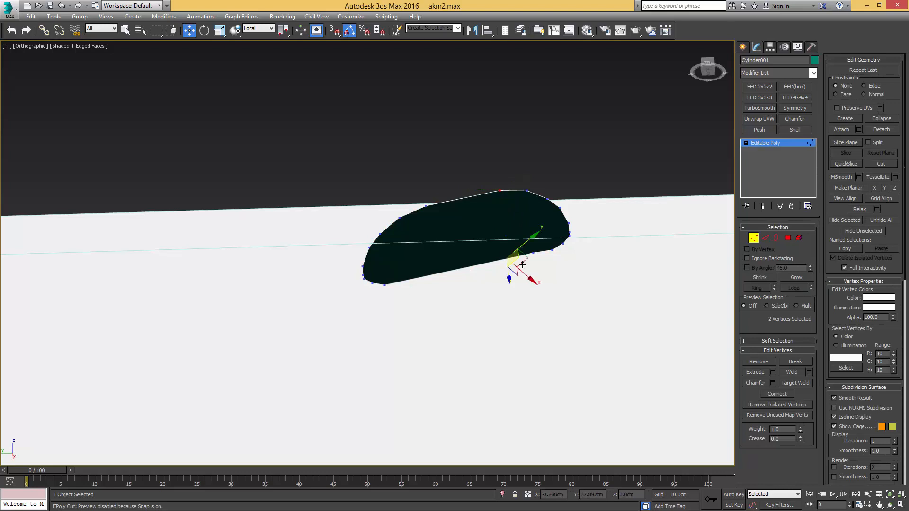
pyautogui.keyDown('alt'); pyautogui.moveTo(524, 263); pyautogui.dragTo(523, 224, button='middle'); pyautogui.keyUp('alt')
pyautogui.hotkey('ctrl', 'shift', 'e')
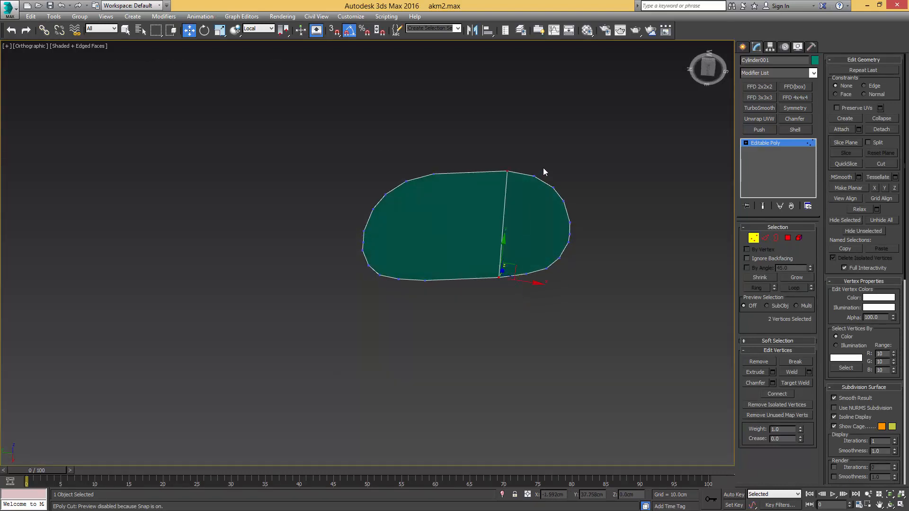
pyautogui.moveTo(544, 168); pyautogui.dragTo(525, 196)
pyautogui.keyDown('ctrl'); pyautogui.moveTo(521, 283); pyautogui.dragTo(553, 257); pyautogui.keyUp('ctrl')
pyautogui.hotkey('ctrl', 'shift', 'e')
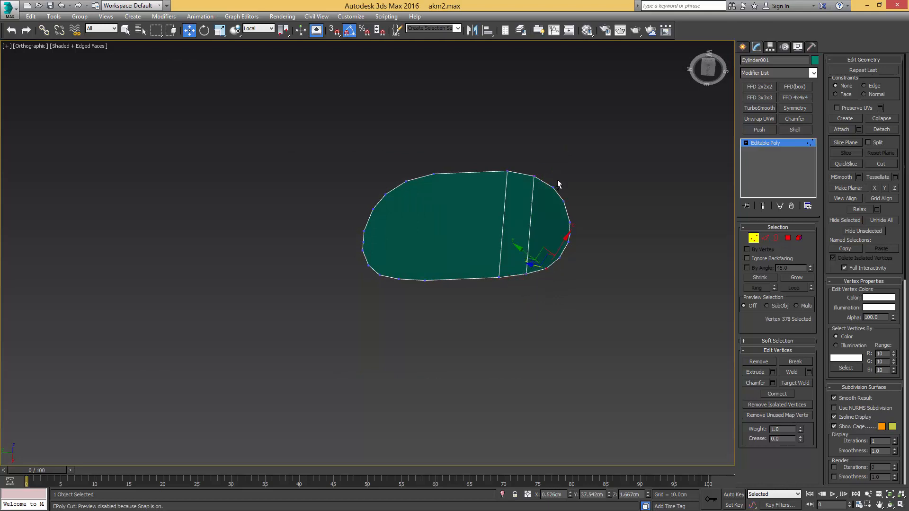
pyautogui.keyDown('ctrl'); pyautogui.click(555, 185); pyautogui.keyUp('ctrl')
pyautogui.hotkey('ctrl', 'shift', 'e')
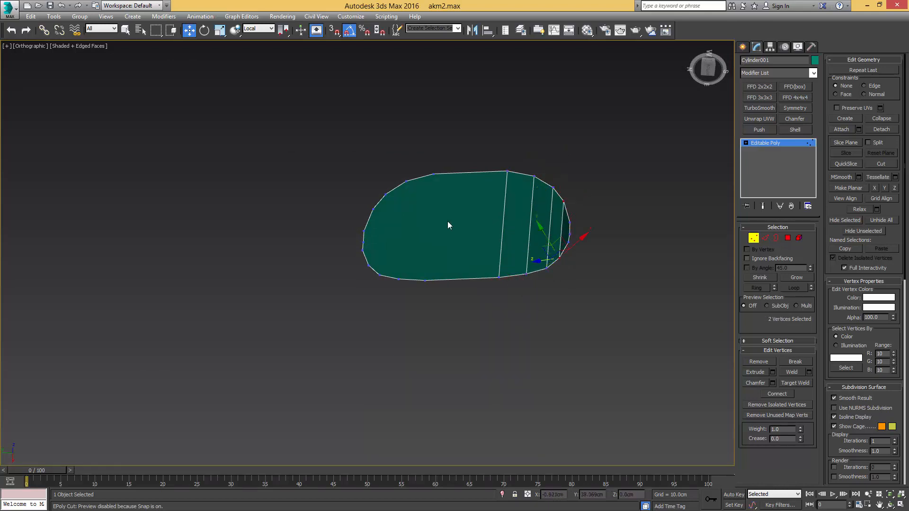
# Connect three pairs of opposite vertices across the rear end of the recess floor
pyautogui.moveTo(445, 173); pyautogui.dragTo(483, 166, button='middle')
pyautogui.moveTo(483, 158); pyautogui.dragTo(458, 292)
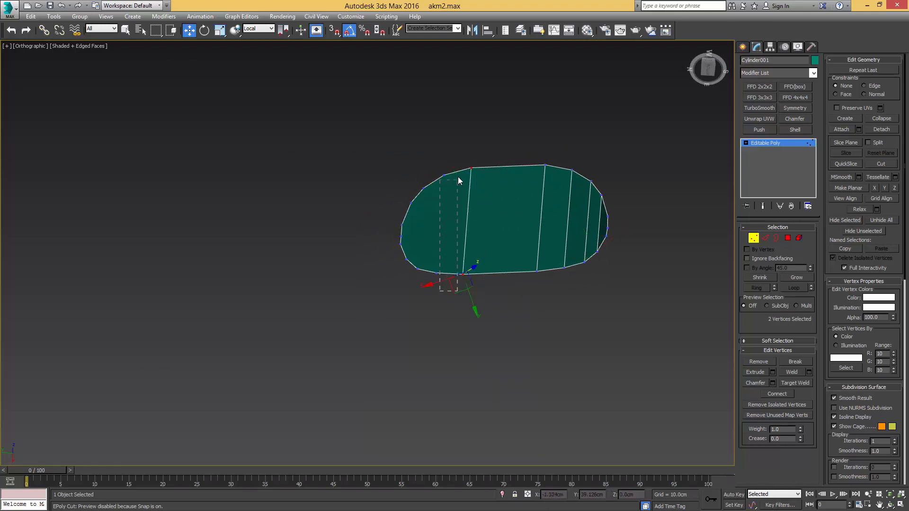
pyautogui.moveTo(458, 178); pyautogui.dragTo(459, 173)
pyautogui.click(436, 273)
pyautogui.click(422, 190)
pyautogui.scroll(3, 408, 242)
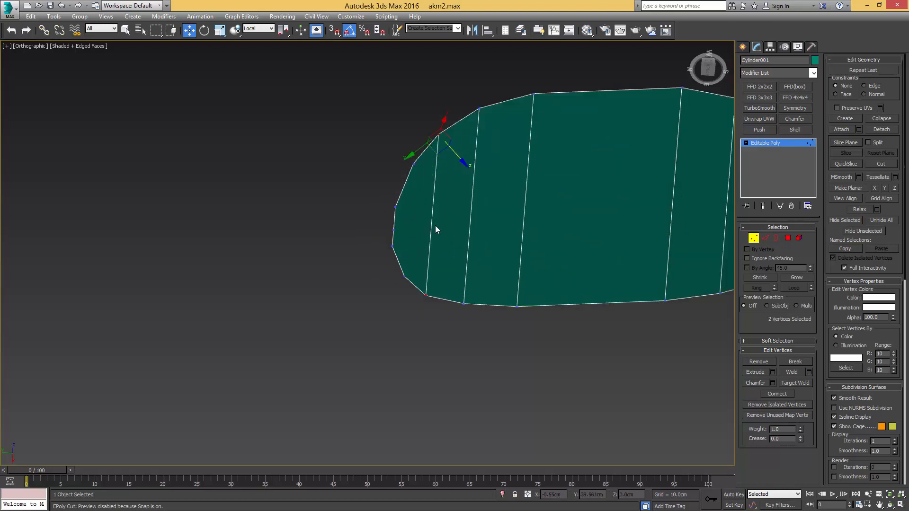
# Unhide the rest of the stock, ring-select the edges around the recess's side wall, and leave sub-object editing
pyautogui.keyDown('alt'); pyautogui.moveTo(435, 225); pyautogui.dragTo(445, 243, button='middle'); pyautogui.keyUp('alt')
pyautogui.scroll(-1, 445, 243)
pyautogui.press('4')
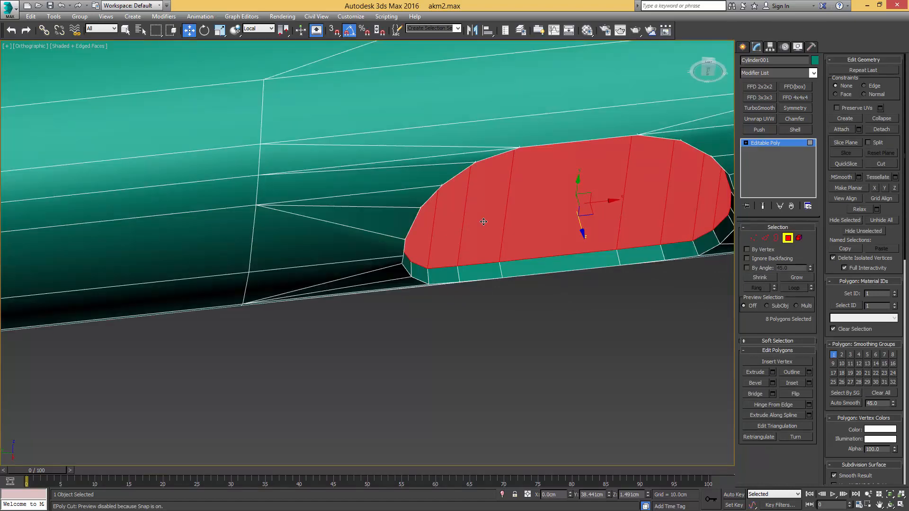
pyautogui.moveTo(534, 247); pyautogui.dragTo(398, 266, button='middle')
pyautogui.press('2')
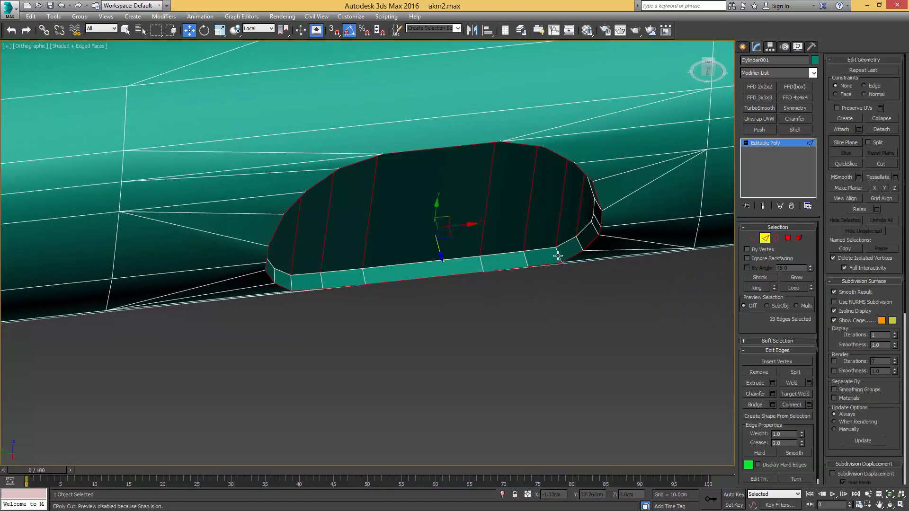
pyautogui.click(559, 255)
pyautogui.hotkey('alt', 'r')
pyautogui.press('4')
pyautogui.press('4')
# Examine the recess and the whole stock in plain shading, then compare them with the rifle reference in the left view
pyautogui.scroll(-5, 559, 255)
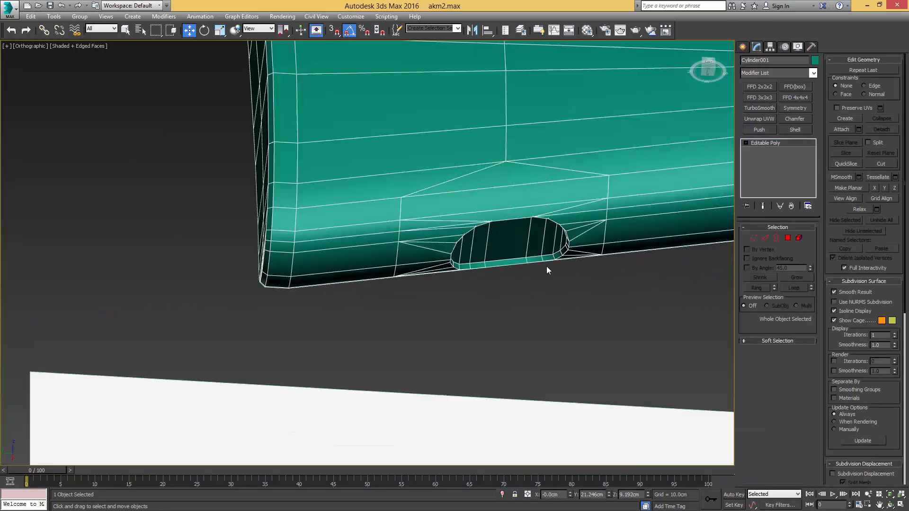
pyautogui.keyDown('alt'); pyautogui.moveTo(547, 266); pyautogui.dragTo(537, 280, button='middle'); pyautogui.keyUp('alt')
pyautogui.scroll(-2, 537, 281)
pyautogui.scroll(-1, 537, 280)
pyautogui.click(220, 244)
pyautogui.press('F4')
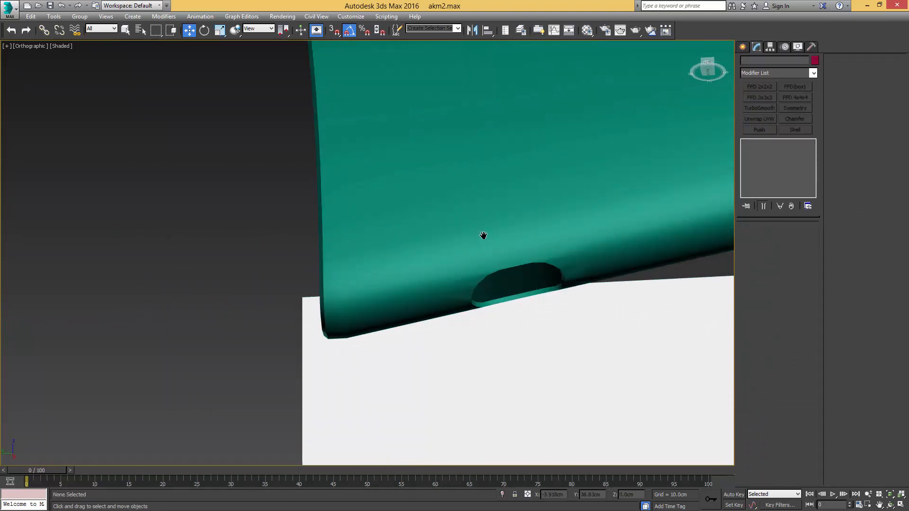
pyautogui.scroll(-3, 482, 236)
pyautogui.scroll(1, 409, 225)
pyautogui.click(426, 205)
pyautogui.keyDown('alt'); pyautogui.moveTo(426, 205); pyautogui.dragTo(470, 247, button='middle'); pyautogui.keyUp('alt')
pyautogui.scroll(4, 434, 222)
pyautogui.moveTo(521, 308); pyautogui.dragTo(407, 246, button='middle')
pyautogui.press('l')
pyautogui.scroll(-5, 399, 272)
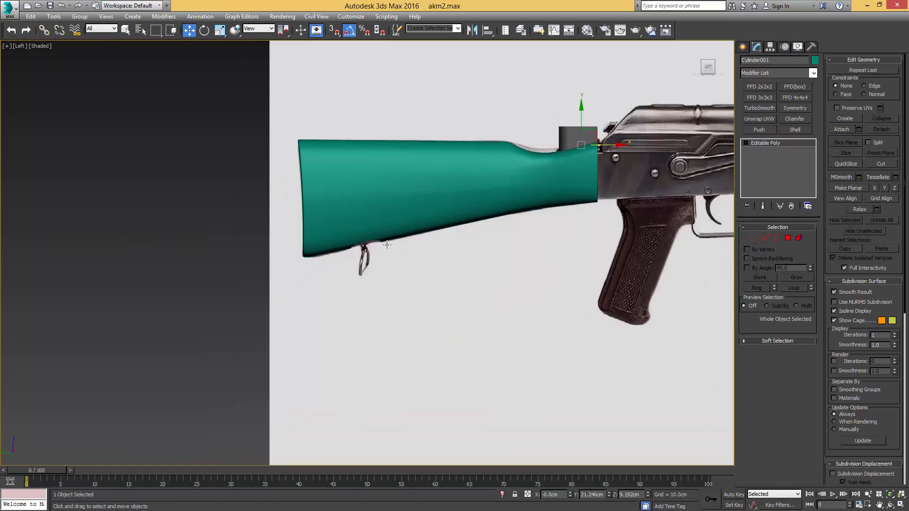
# Create a plane about 1.83 cm long and 2.70 cm wide beside the sling swivel in the left view
pyautogui.scroll(6, 402, 244)
pyautogui.rightClick(381, 254)
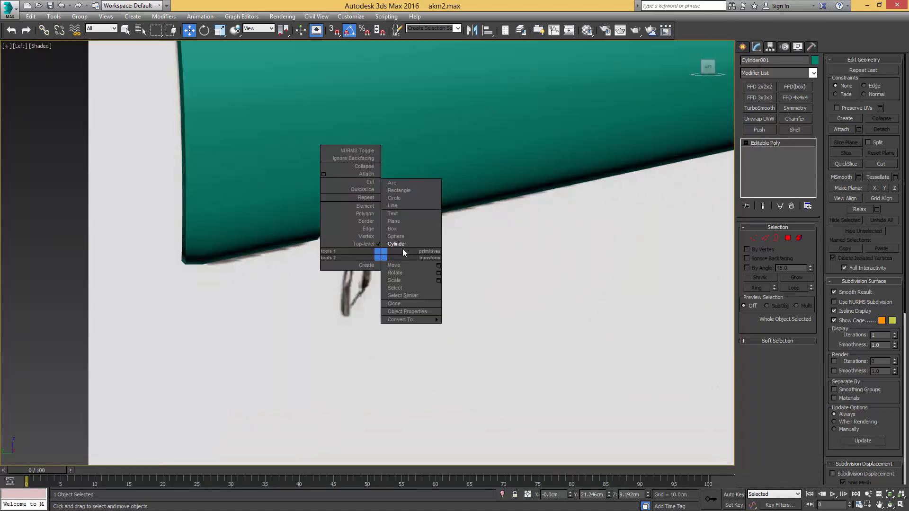
pyautogui.click(398, 220)
pyautogui.moveTo(412, 264); pyautogui.dragTo(411, 254, button='middle')
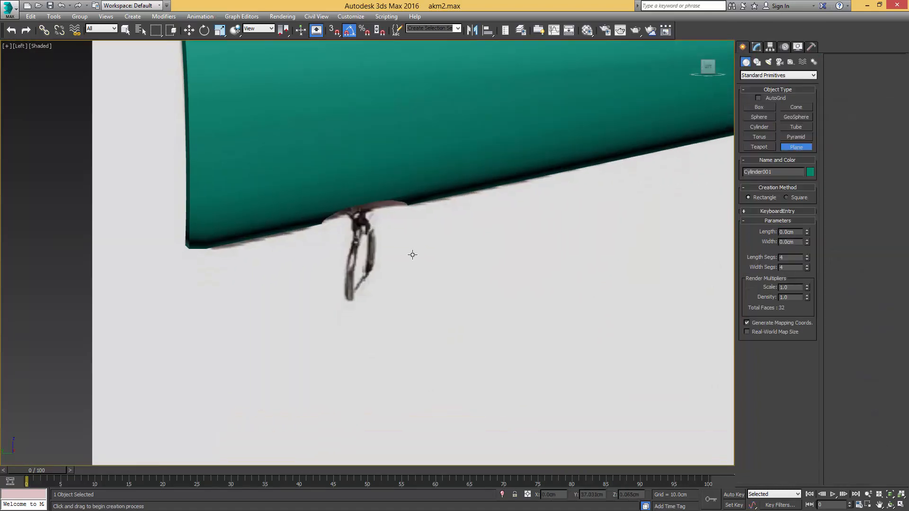
pyautogui.moveTo(381, 233); pyautogui.dragTo(477, 297)
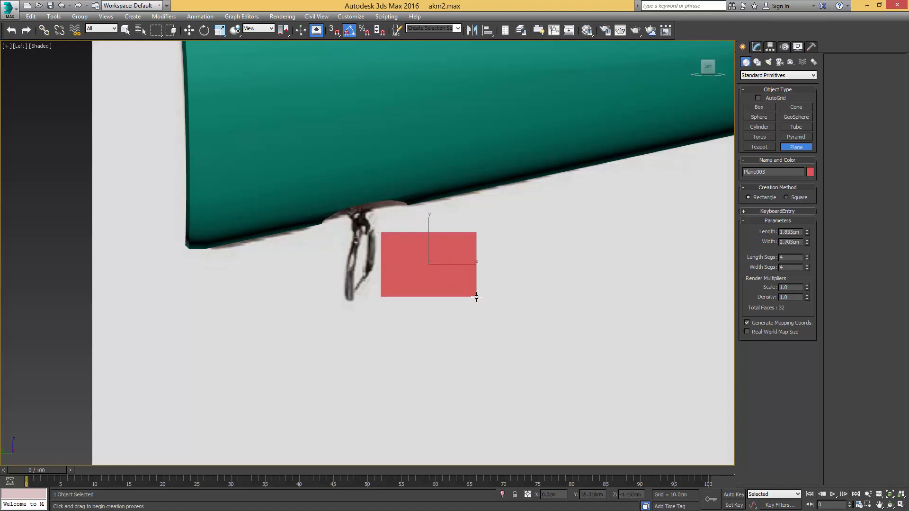
pyautogui.press('w')
pyautogui.hotkey('ctrl', 'e')
pyautogui.press('1')
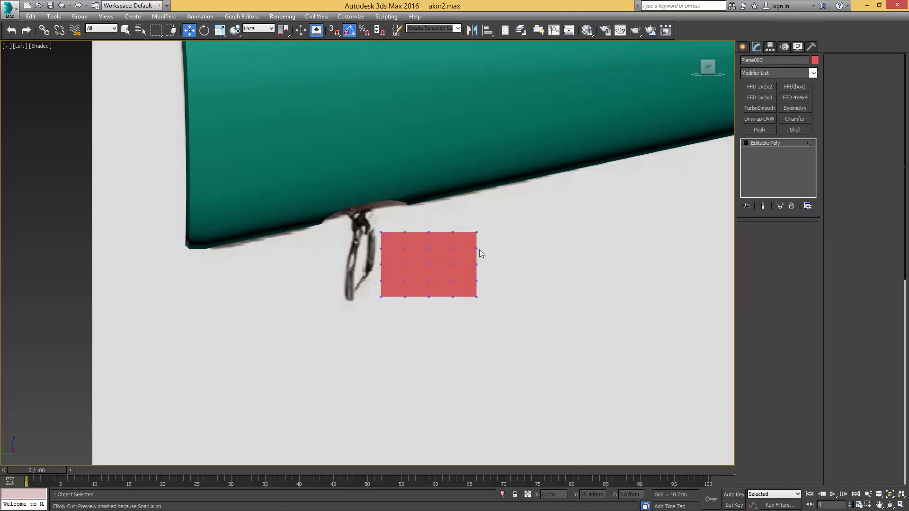
pyautogui.press('F4')
pyautogui.scroll(2, 431, 242)
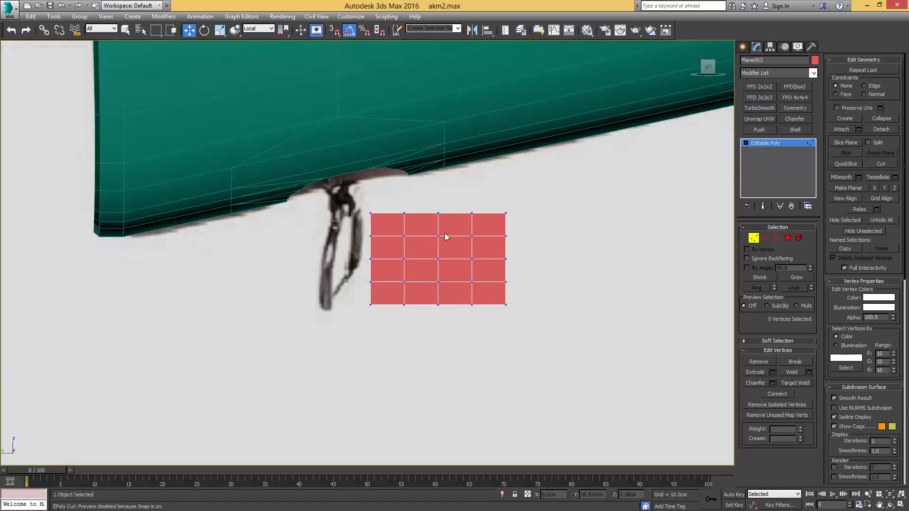
pyautogui.hotkey('ctrl', 'z')
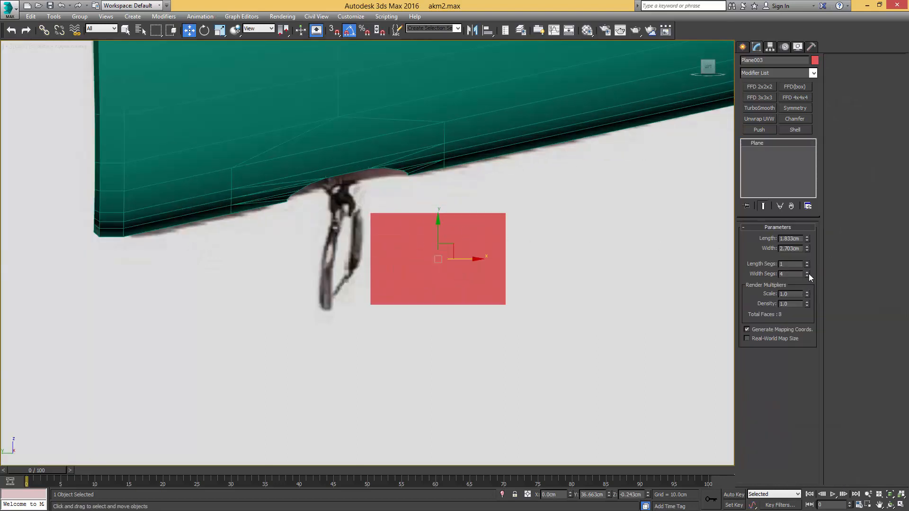
# Convert the plane to an editable poly with one length and width segment, and lower its two upper vertices about 0.7 cm
pyautogui.moveTo(526, 200); pyautogui.dragTo(571, 199, button='middle')
pyautogui.hotkey('ctrl', 'e')
pyautogui.press('1')
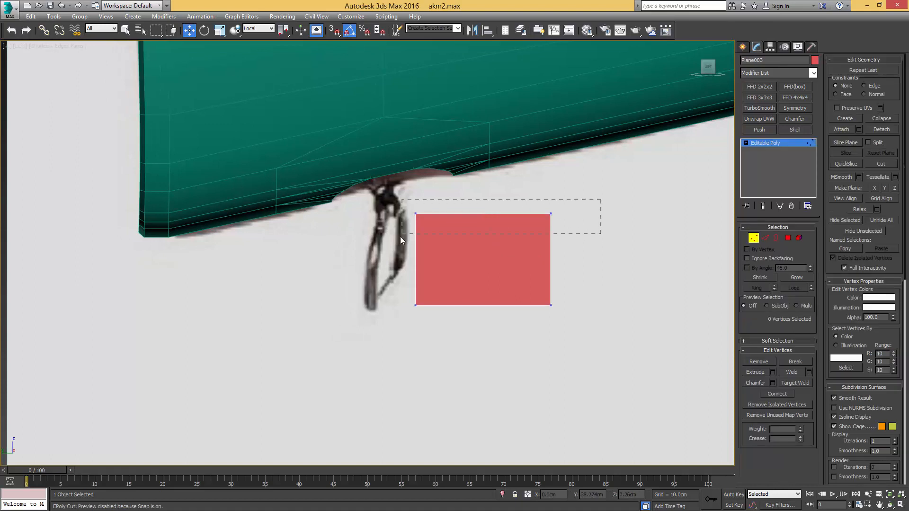
pyautogui.rightClick(448, 227)
pyautogui.click(464, 201)
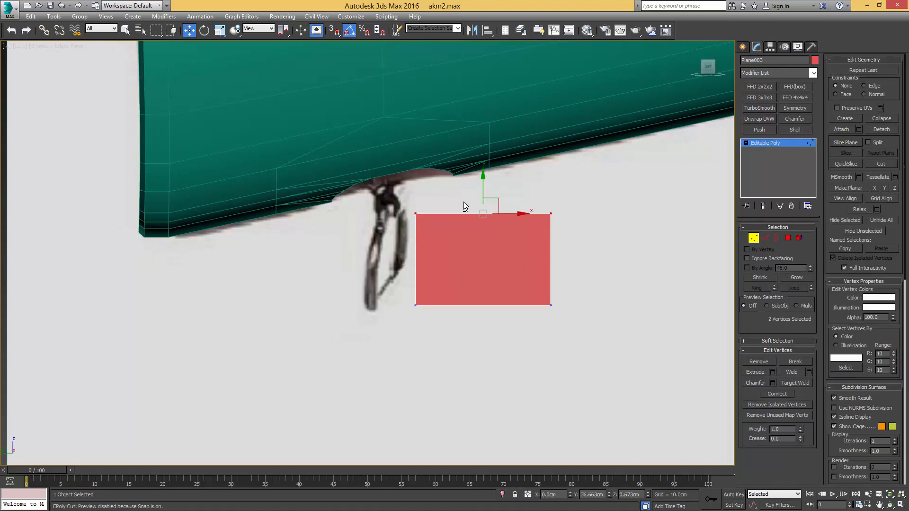
pyautogui.moveTo(483, 189); pyautogui.dragTo(483, 223)
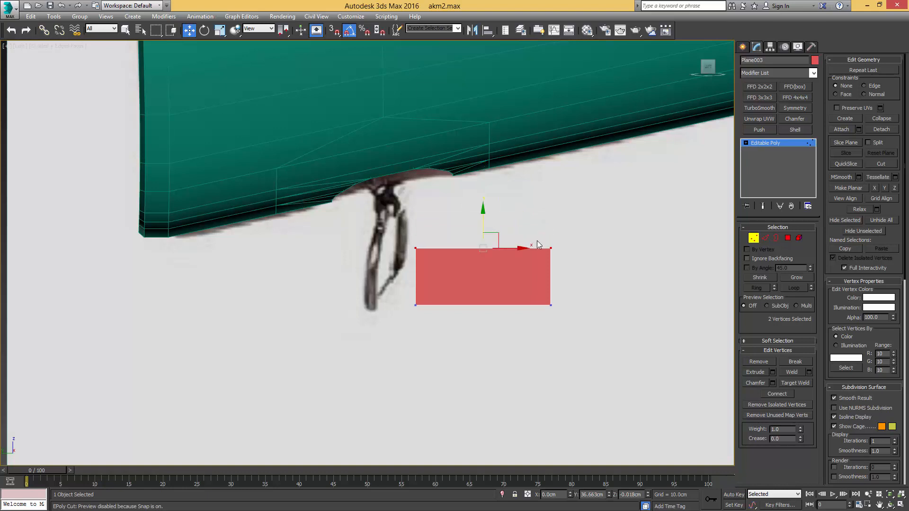
# Chamfer all four corner vertices of the plane to give it rounded corners
pyautogui.hotkey('ctrl', 'a')
pyautogui.hotkey('ctrl', 'shift', 'c')
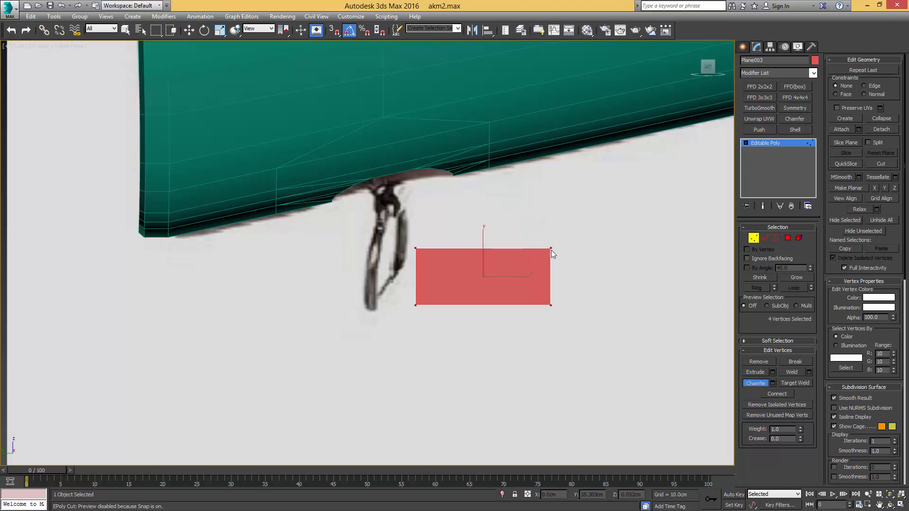
pyautogui.moveTo(551, 250)
pyautogui.mouseDown()
pyautogui.moveTo(558, 240)
pyautogui.moveTo(556, 256)
pyautogui.mouseUp()
pyautogui.scroll(4, 462, 251)
# Connect the plane's upper and lower edges with a vertical centre edge, and add another vertical edge through each half
pyautogui.press('2')
pyautogui.click(474, 246)
pyautogui.press('w')
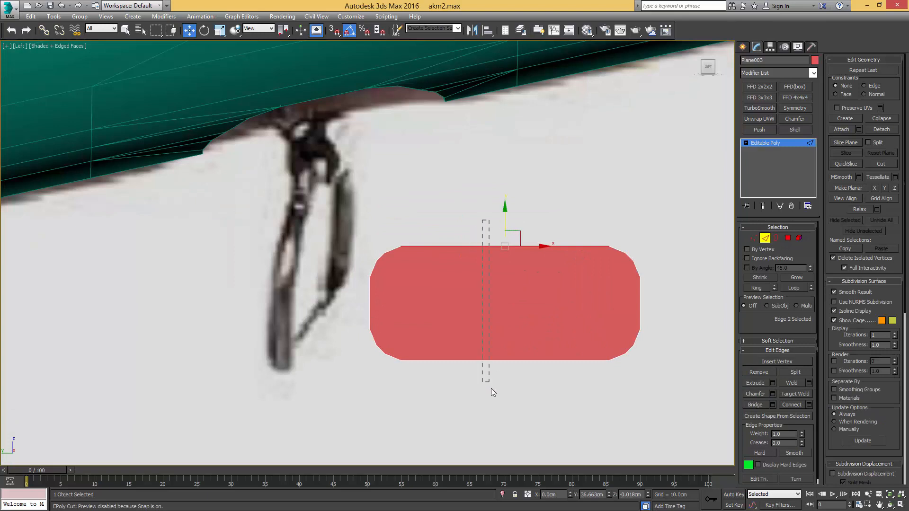
pyautogui.hotkey('ctrl', 'shift', 'e')
pyautogui.moveTo(490, 388); pyautogui.dragTo(458, 393)
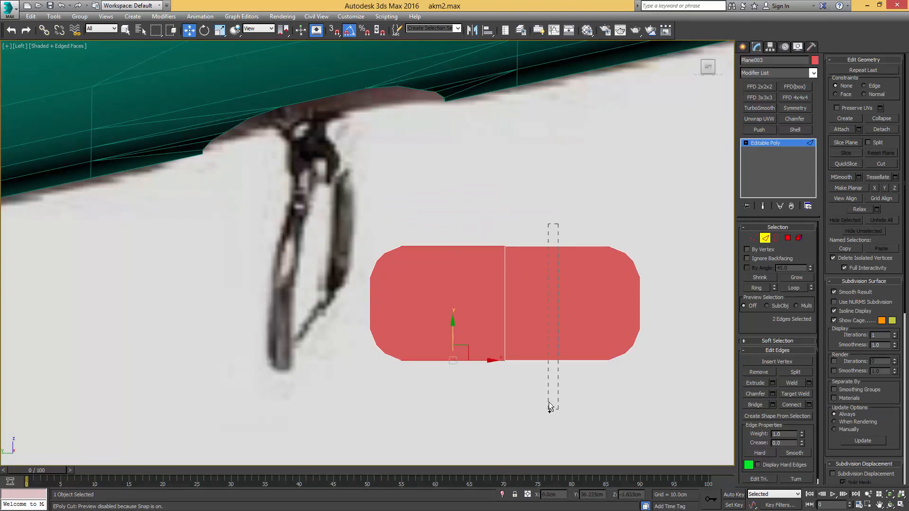
pyautogui.keyDown('ctrl'); pyautogui.moveTo(549, 402); pyautogui.dragTo(549, 403); pyautogui.keyUp('ctrl')
pyautogui.hotkey('ctrl', 'shift', 'e')
# Extend the two middle segments of the plane's upper edge upward about 0.75 cm as new polygons, and switch to vertex editing
pyautogui.click(489, 246)
pyautogui.keyDown('ctrl'); pyautogui.click(517, 246); pyautogui.keyUp('ctrl')
pyautogui.moveTo(505, 225); pyautogui.dragTo(506, 261, button='middle')
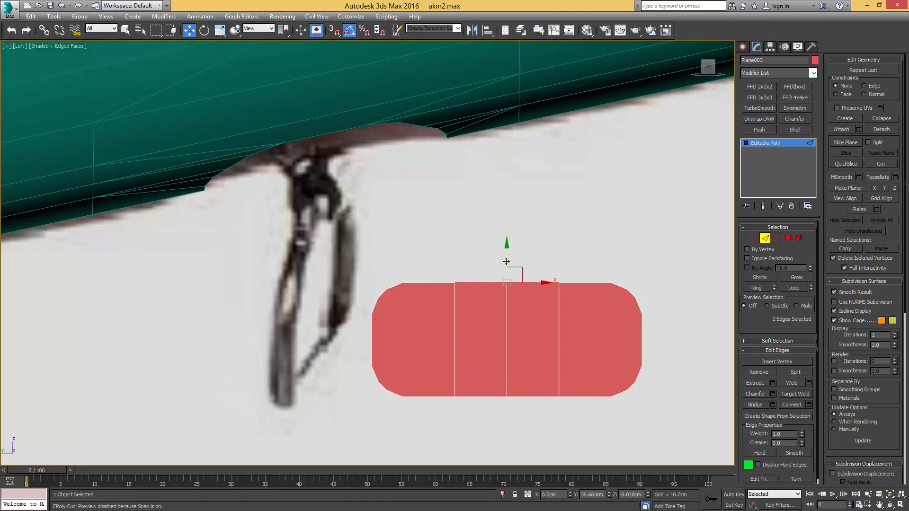
pyautogui.keyDown('shift'); pyautogui.moveTo(506, 262); pyautogui.dragTo(525, 185); pyautogui.keyUp('shift')
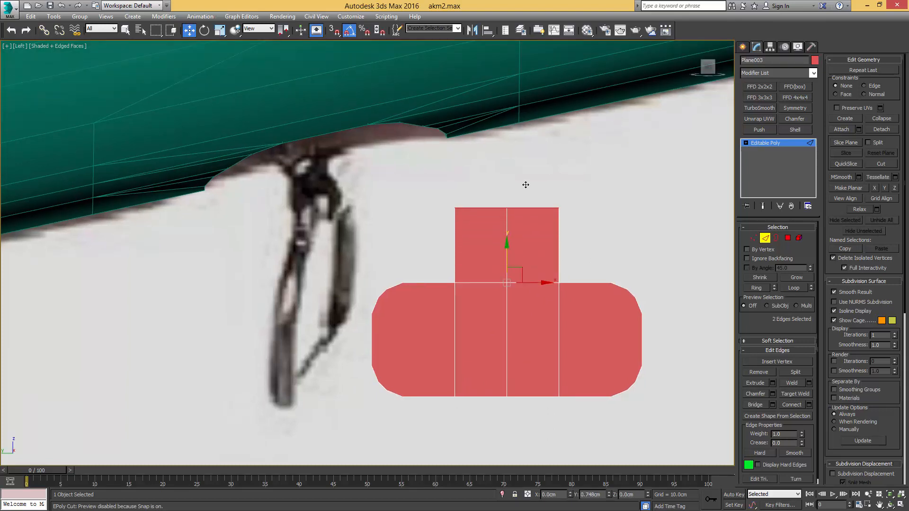
pyautogui.scroll(-2, 473, 271)
pyautogui.press('1')
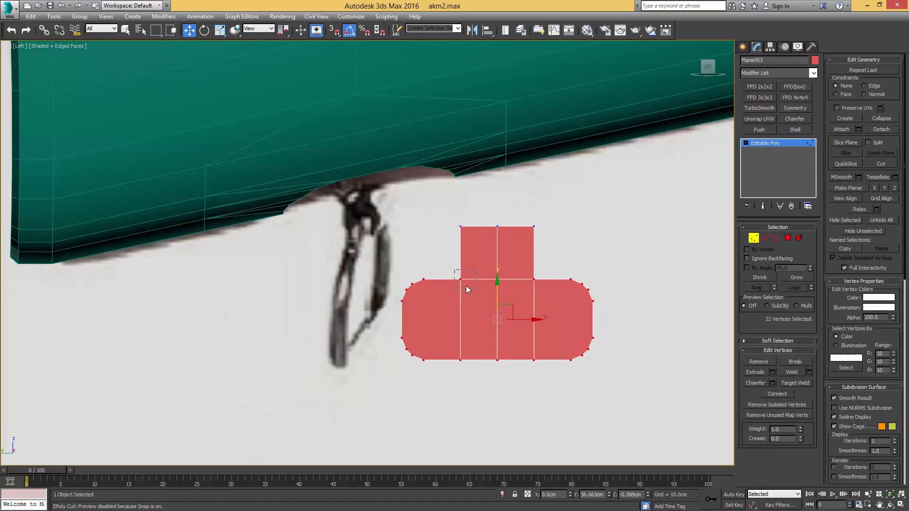
# Spread the two vertices at the base of the plane's neck outward so the upper section becomes a trapezoid
pyautogui.moveTo(475, 269); pyautogui.dragTo(454, 290)
pyautogui.keyDown('ctrl'); pyautogui.moveTo(544, 270); pyautogui.dragTo(523, 278); pyautogui.keyUp('ctrl')
pyautogui.scroll(3, 531, 279)
pyautogui.press('r')
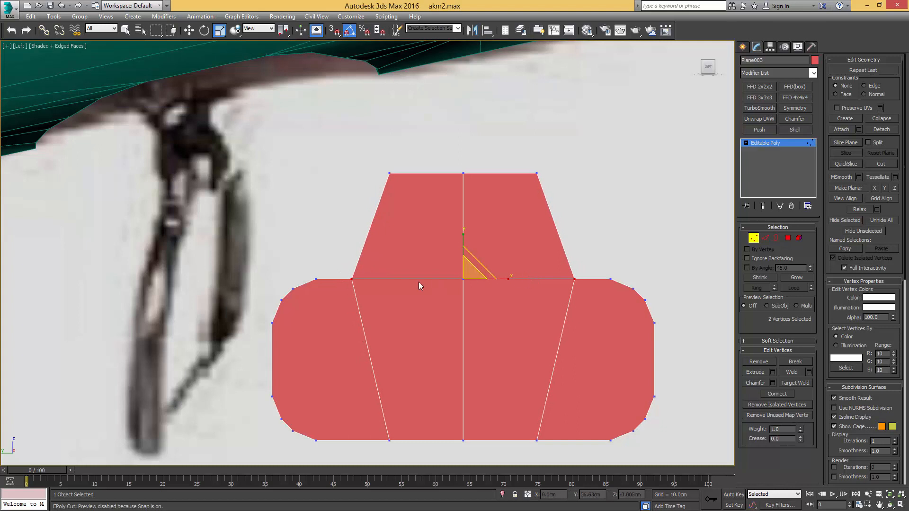
pyautogui.click(352, 279)
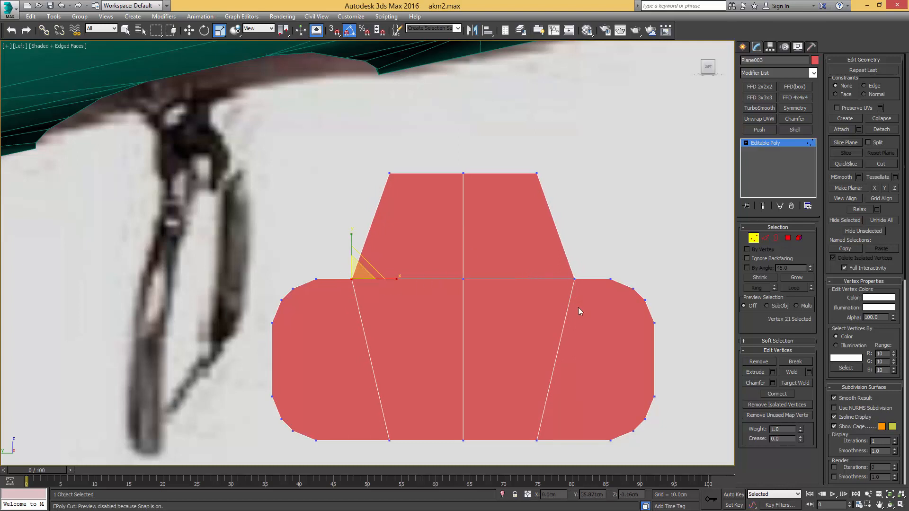
# Remove the two slanted inner edges on either side of the centre edge in the plane's lower body
pyautogui.press('2')
pyautogui.press('q')
pyautogui.click(367, 345)
pyautogui.press('BackSpace')
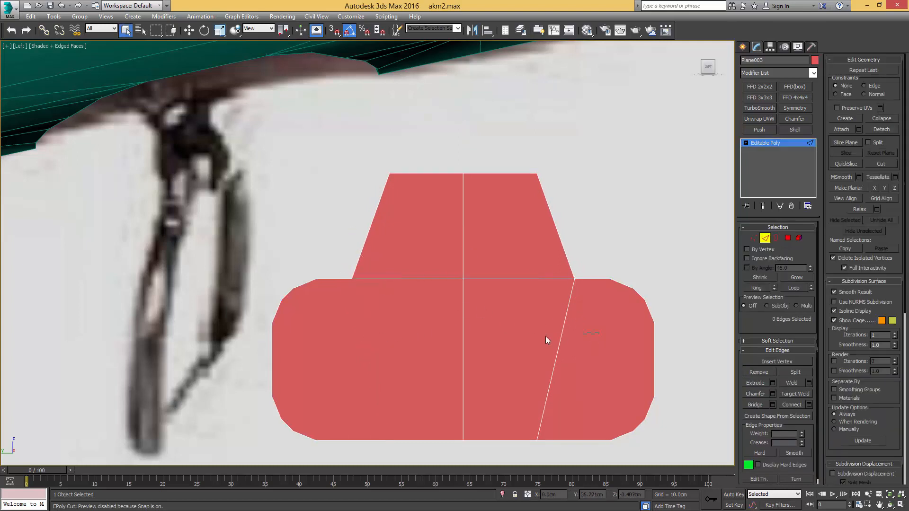
pyautogui.click(559, 332)
pyautogui.press('BackSpace')
# Chamfer the two vertices at the base of the neck until the new cuts reach the rounded corners of the body
pyautogui.press('1')
pyautogui.click(574, 279)
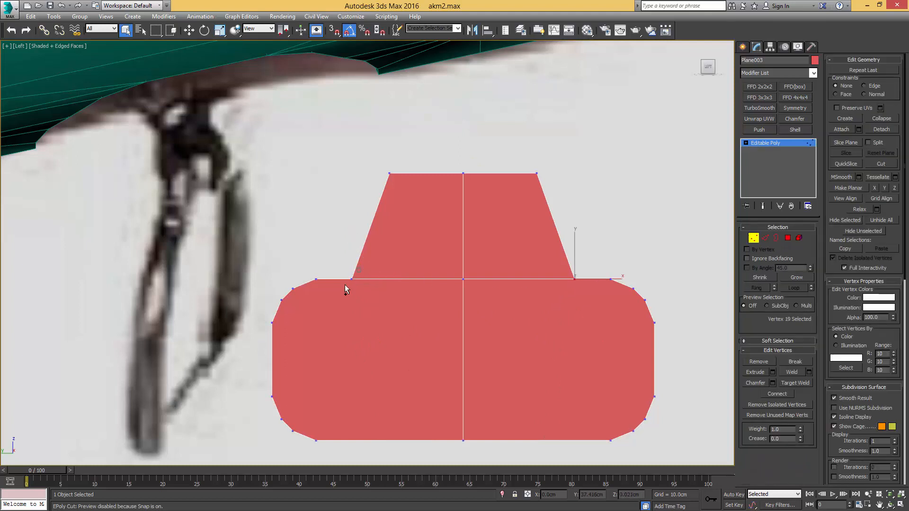
pyautogui.keyDown('ctrl'); pyautogui.moveTo(358, 270); pyautogui.dragTo(344, 285); pyautogui.keyUp('ctrl')
pyautogui.hotkey('ctrl', 'shift', 'c')
pyautogui.moveTo(351, 280); pyautogui.dragTo(389, 264)
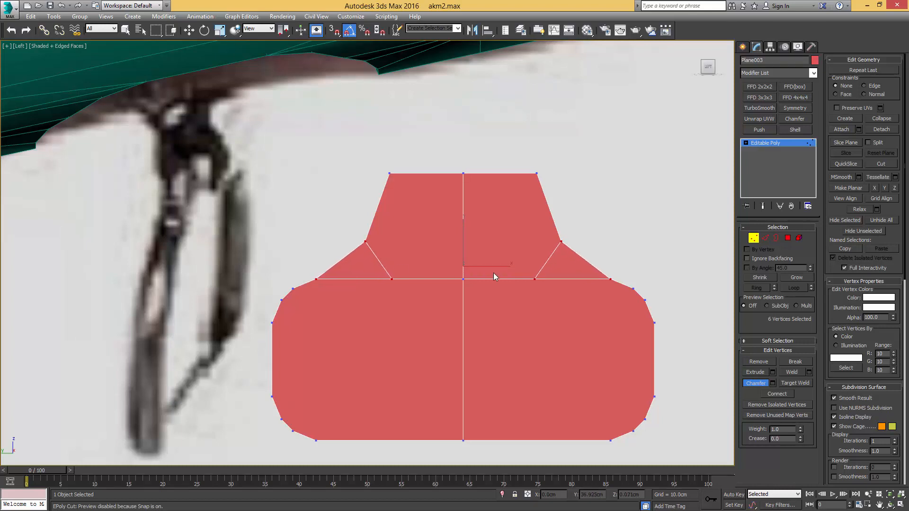
pyautogui.click(611, 279)
pyautogui.click(317, 279)
pyautogui.moveTo(385, 275); pyautogui.dragTo(420, 272, button='middle')
# Remove the two short diagonal edges created by the neck chamfer, along with their leftover vertices on the horizontal edge
pyautogui.press('2')
pyautogui.click(416, 262)
pyautogui.press('BackSpace')
pyautogui.click(575, 260)
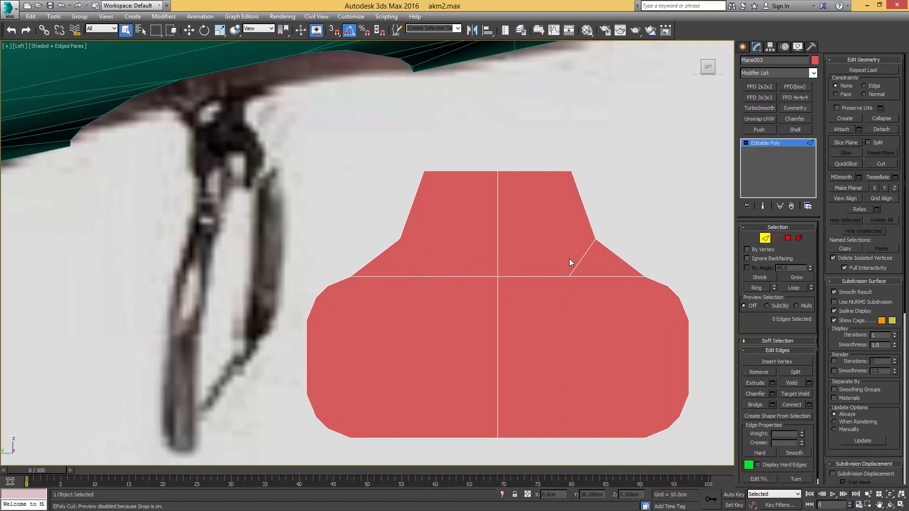
pyautogui.press('BackSpace')
pyautogui.press('1')
pyautogui.moveTo(421, 269); pyautogui.dragTo(431, 283)
pyautogui.press('BackSpace')
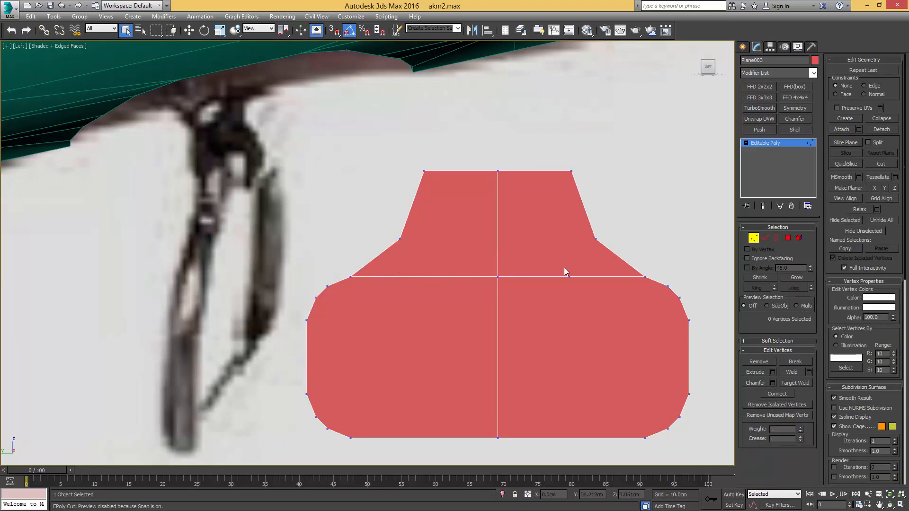
# Clear the plane's inner cross edges and its lower and upper centre vertices, and connect the two neck vertices with an edge
pyautogui.moveTo(546, 285); pyautogui.dragTo(560, 278, button='middle')
pyautogui.moveTo(908, 32); pyautogui.dragTo(908, 53)
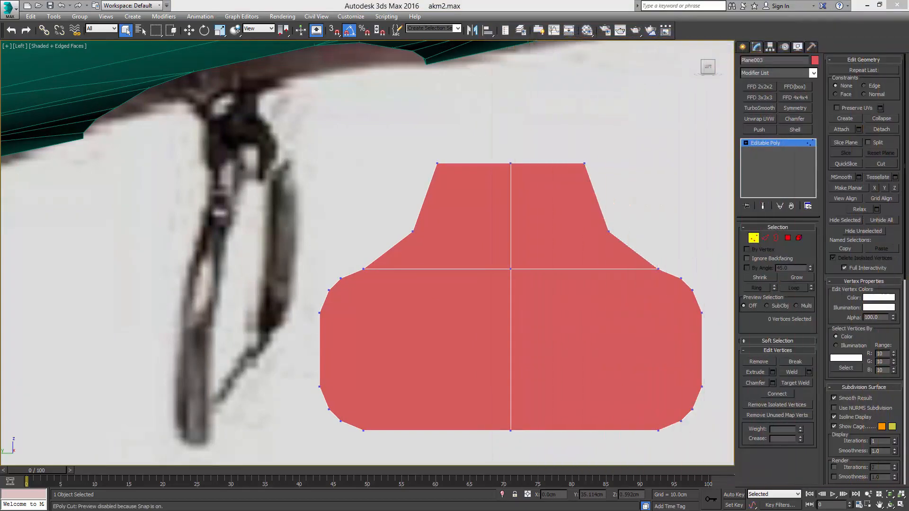
pyautogui.scroll(-3, 546, 122)
pyautogui.hotkey('ctrl', 'z')
pyautogui.hotkey('ctrl', 'z')
pyautogui.hotkey('ctrl', 'z')
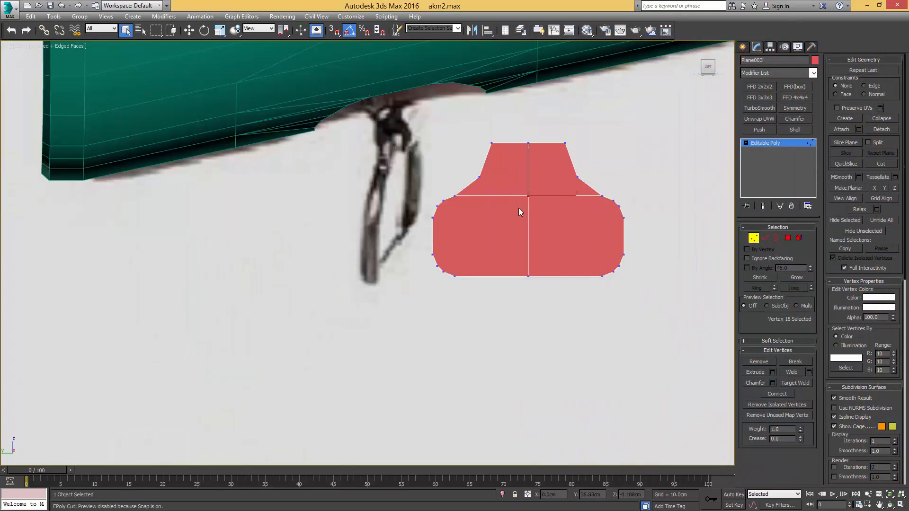
pyautogui.moveTo(513, 172); pyautogui.dragTo(492, 193, button='middle')
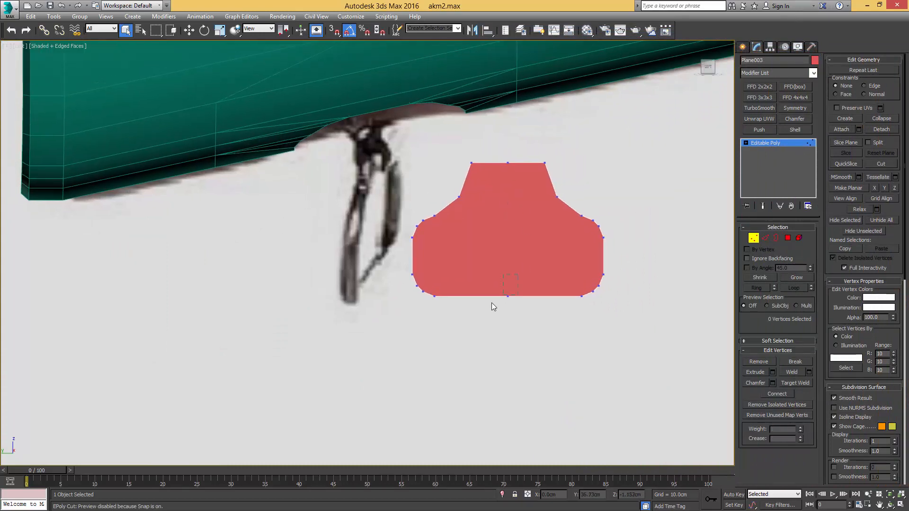
pyautogui.moveTo(491, 302); pyautogui.dragTo(491, 304)
pyautogui.press('BackSpace')
pyautogui.moveTo(514, 159); pyautogui.dragTo(501, 174)
pyautogui.press('BackSpace')
pyautogui.moveTo(444, 206); pyautogui.dragTo(444, 207)
# Create a linear shape named Shape001 from the plane's outer border
pyautogui.scroll(3, 549, 208)
pyautogui.press('3')
pyautogui.click(547, 158)
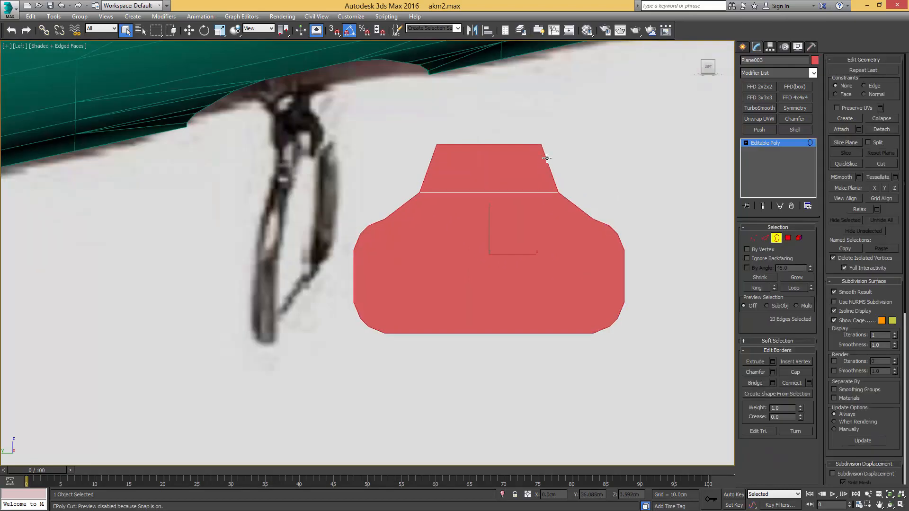
pyautogui.rightClick(546, 158)
pyautogui.moveTo(576, 222)
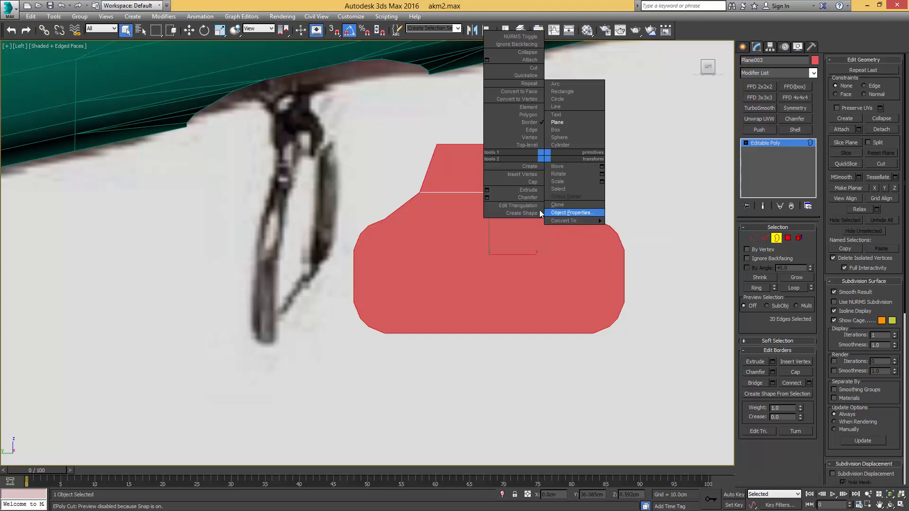
pyautogui.click(527, 213)
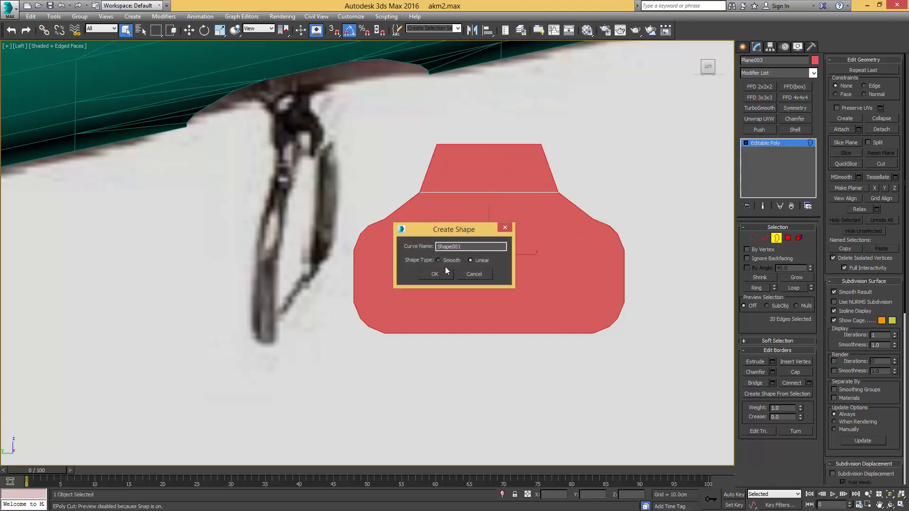
pyautogui.click(434, 275)
# Select the new outline spline and enable its rendered thickness in the viewport
pyautogui.click(779, 238)
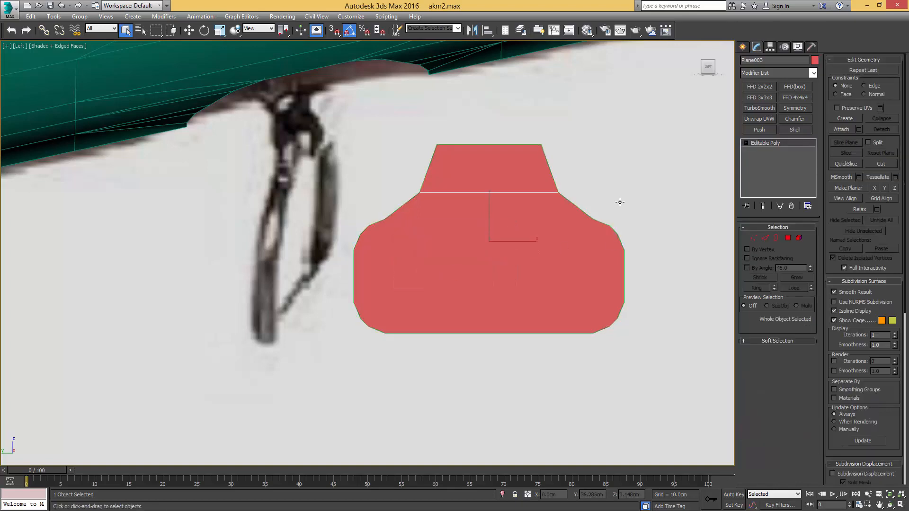
pyautogui.press('F3')
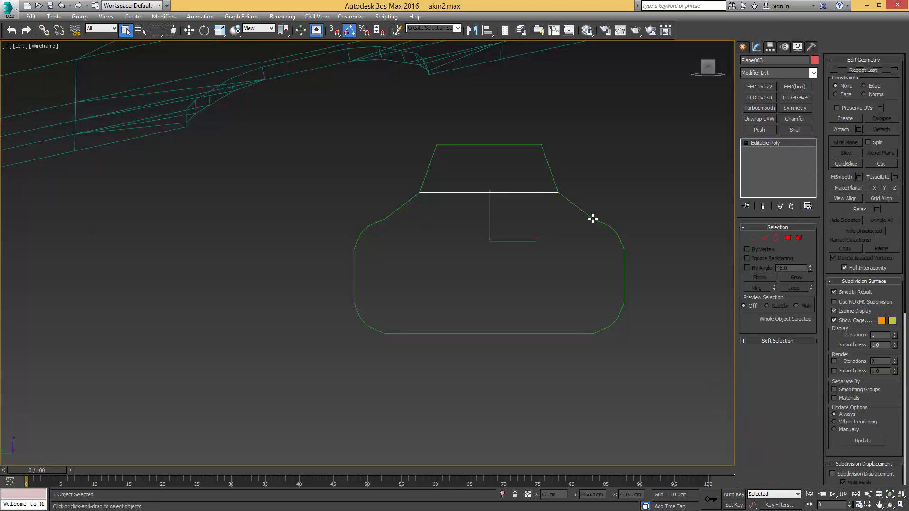
pyautogui.click(592, 219)
pyautogui.press('w')
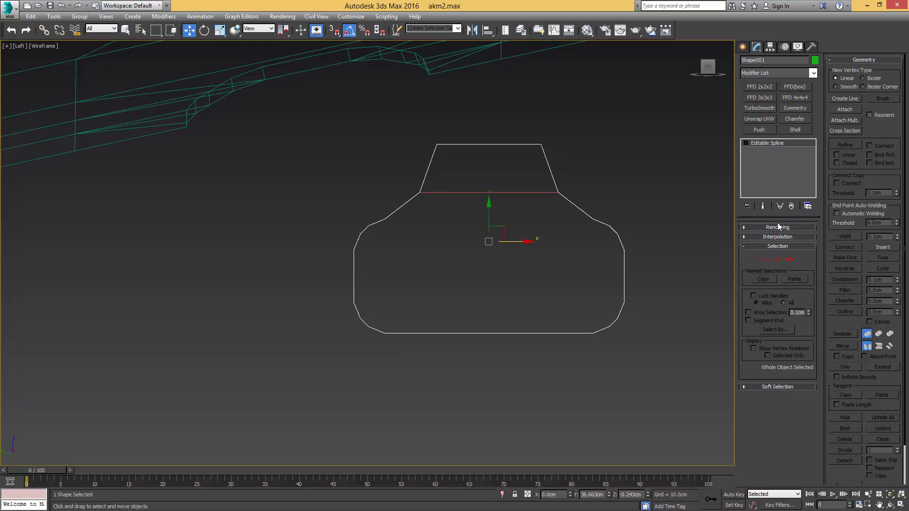
pyautogui.click(771, 227)
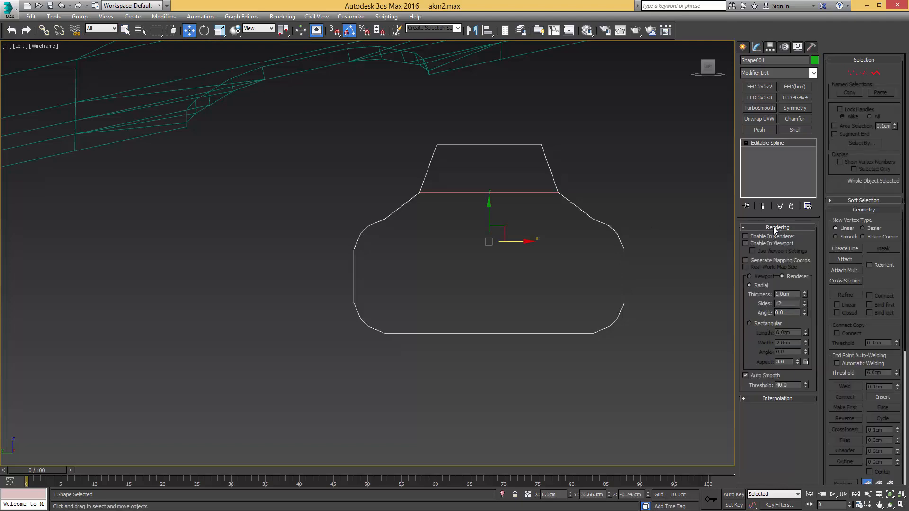
pyautogui.click(759, 243)
pyautogui.press('F3')
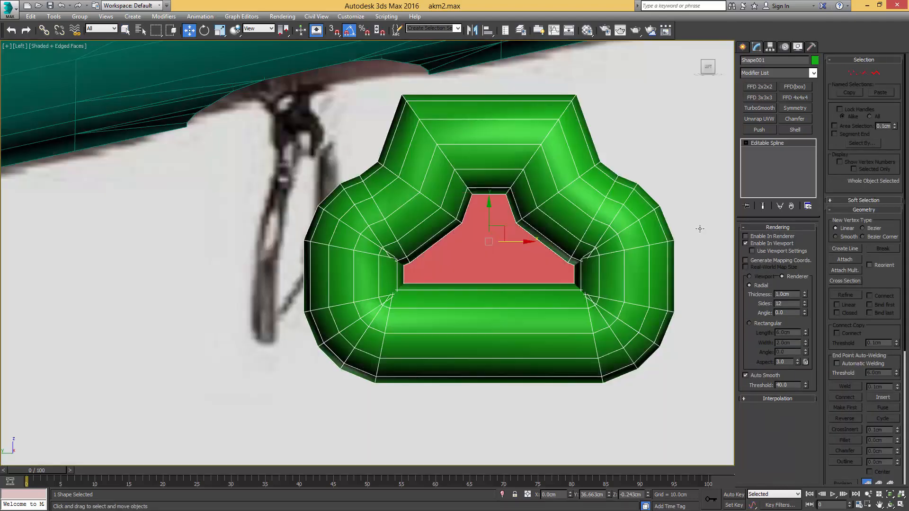
# Set the outline spline's radial thickness to 0.24 cm with 6 sides
pyautogui.moveTo(804, 292); pyautogui.dragTo(805, 332)
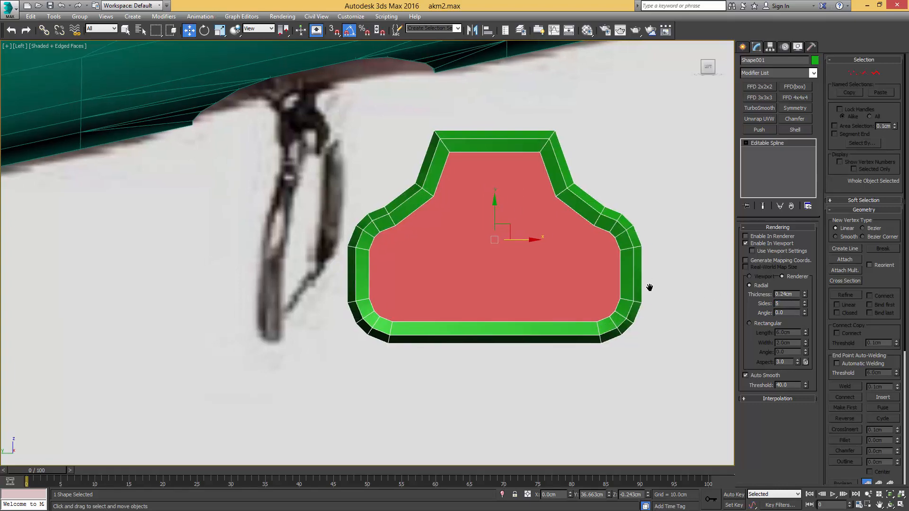
pyautogui.keyDown('alt'); pyautogui.moveTo(584, 264); pyautogui.dragTo(554, 260, button='middle'); pyautogui.keyUp('alt')
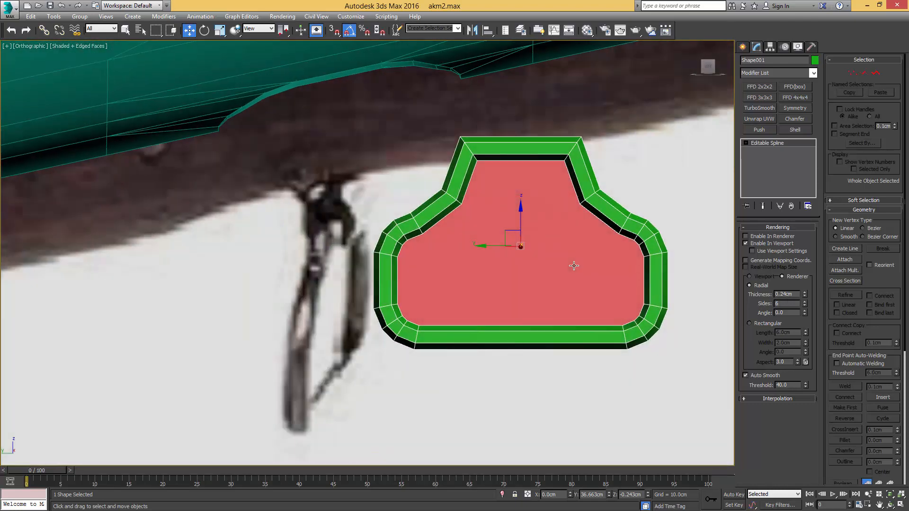
pyautogui.scroll(-5, 554, 260)
pyautogui.scroll(4, 549, 255)
pyautogui.scroll(-2, 551, 254)
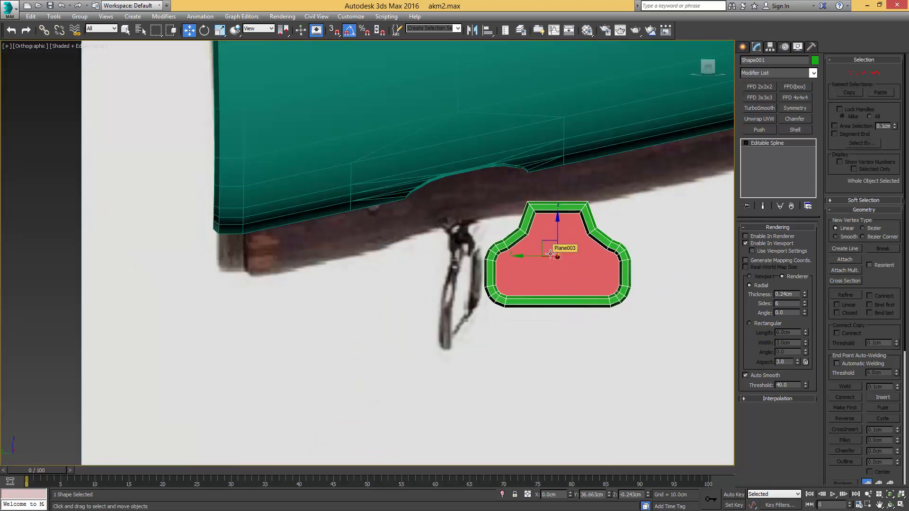
pyautogui.scroll(5, 551, 253)
pyautogui.scroll(-2, 552, 251)
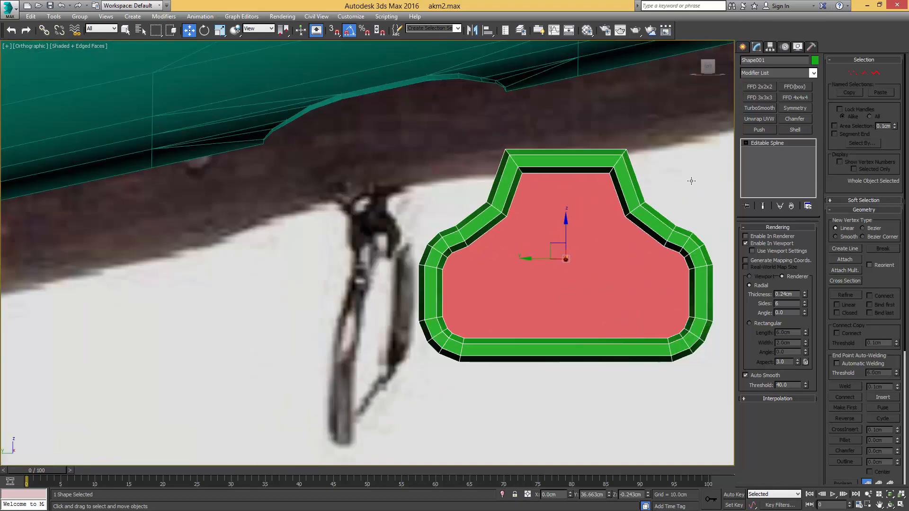
# Convert the swivel ring to an editable poly and put all its polygons in smoothing group 32
pyautogui.rightClick(763, 143)
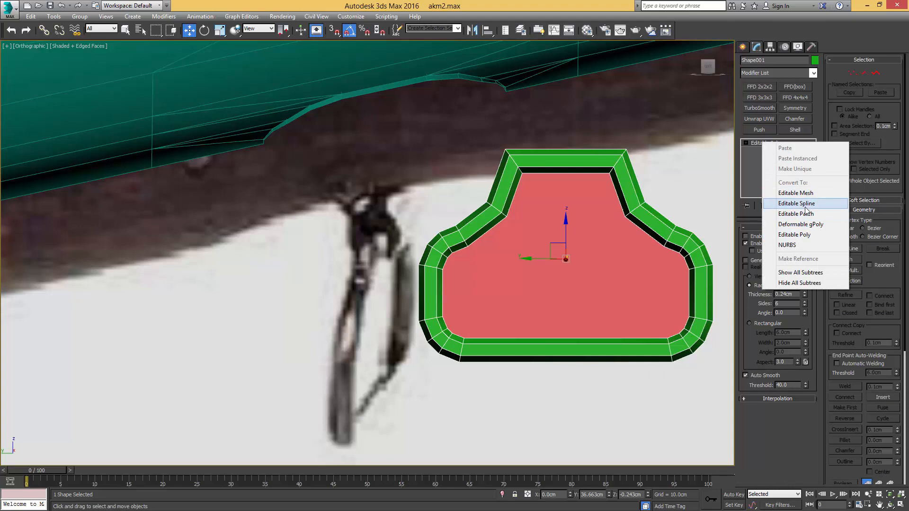
pyautogui.click(794, 234)
pyautogui.moveTo(614, 164); pyautogui.dragTo(605, 179, button='middle')
pyautogui.press('5')
pyautogui.click(604, 179)
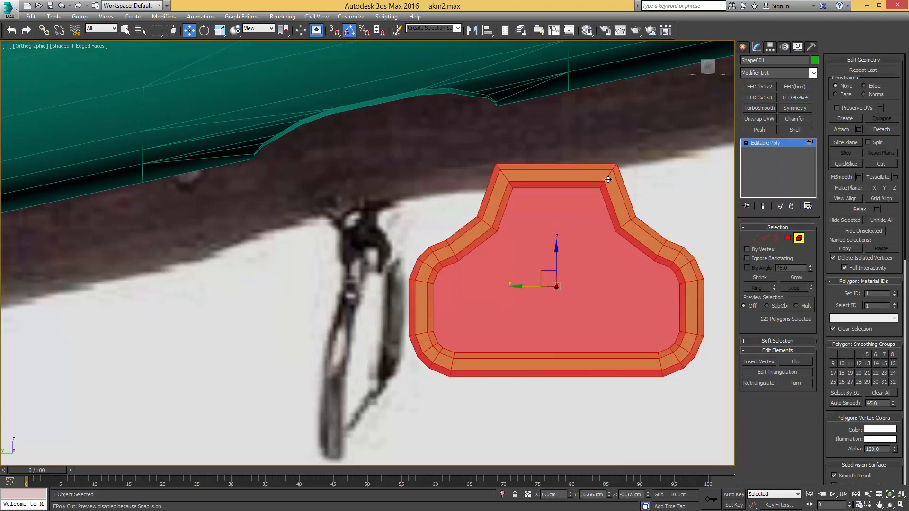
pyautogui.click(881, 394)
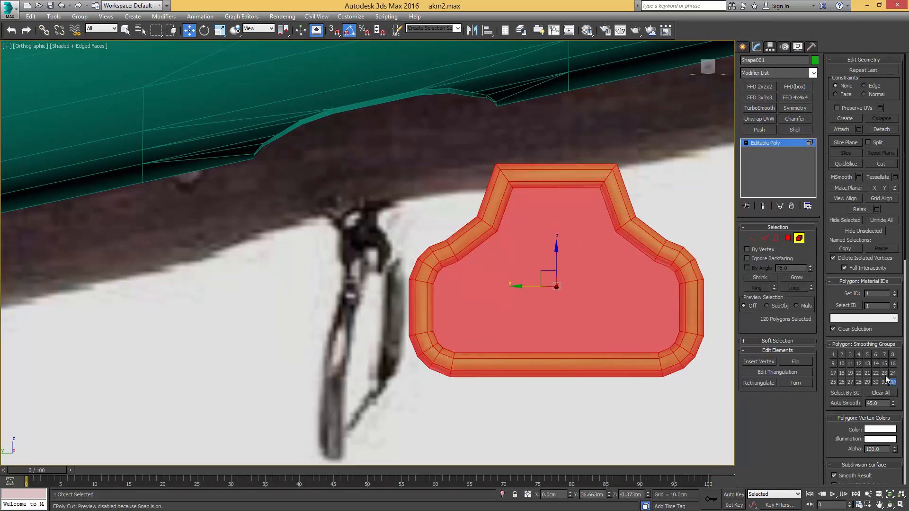
pyautogui.press('5')
pyautogui.moveTo(581, 219); pyautogui.dragTo(590, 252, button='middle')
pyautogui.scroll(-3, 590, 252)
pyautogui.scroll(3, 594, 252)
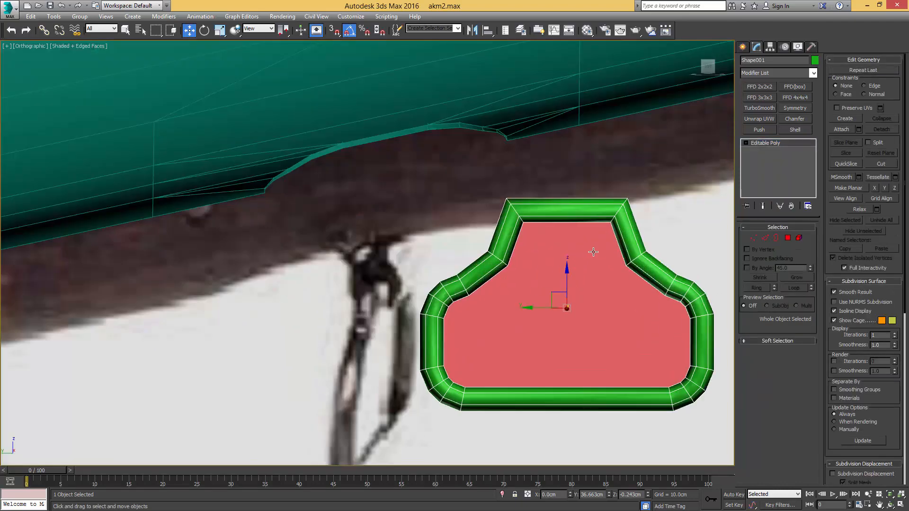
# Add an edge loop around the middle of the ring's upper bar and chamfer it into two widely spaced loops
pyautogui.press('2')
pyautogui.click(555, 206)
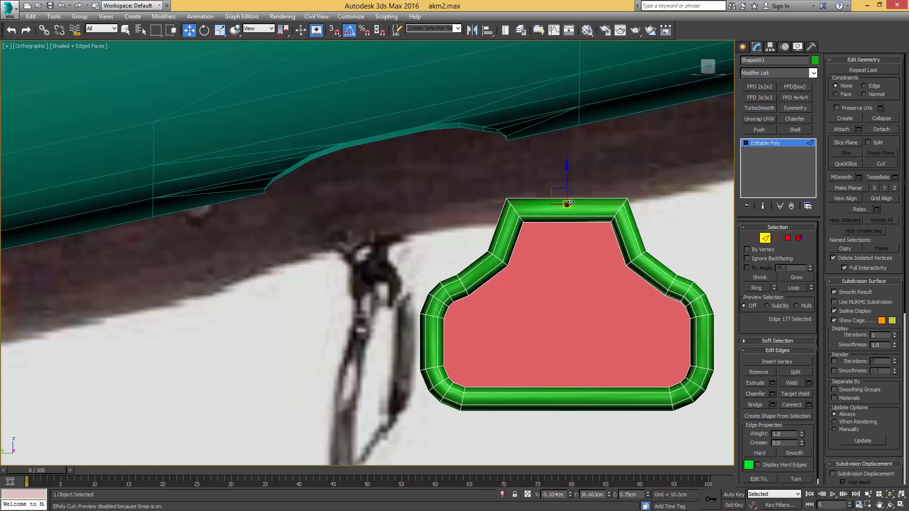
pyautogui.doubleClick(574, 203)
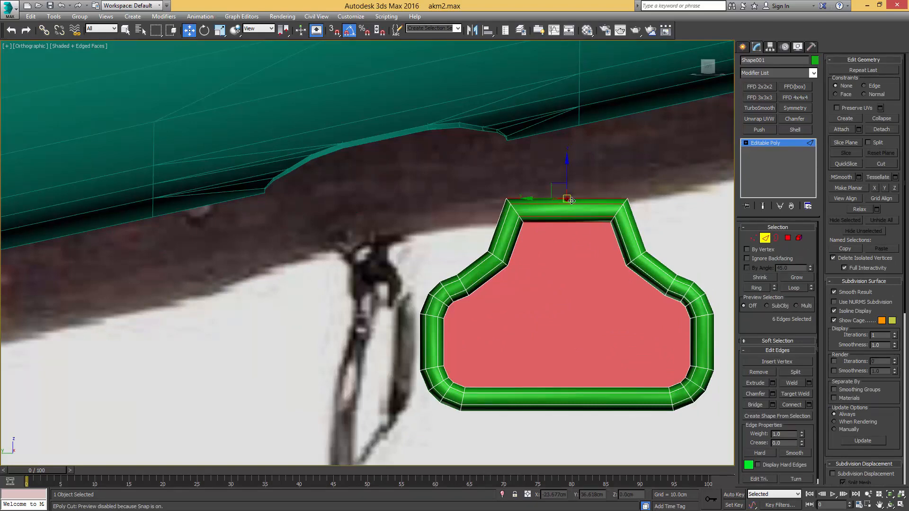
pyautogui.scroll(2, 571, 201)
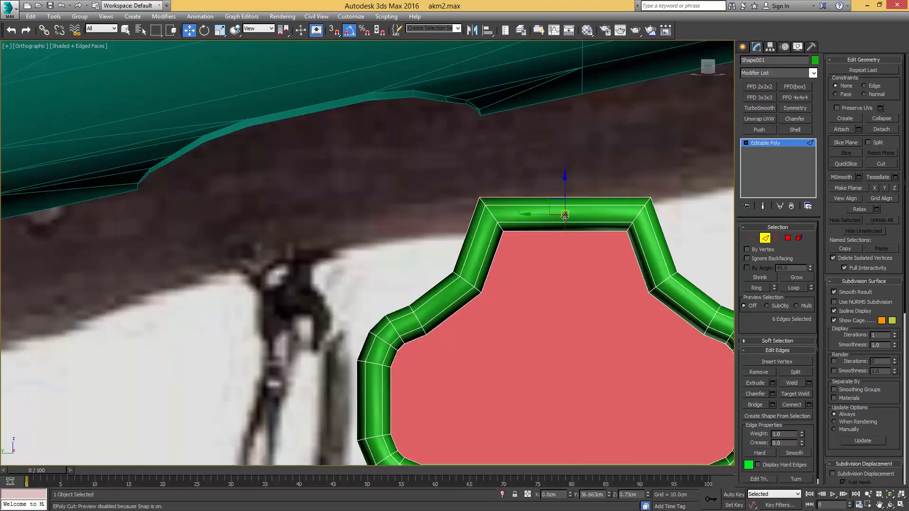
pyautogui.hotkey('ctrl', 'shift', 'c')
pyautogui.moveTo(566, 211); pyautogui.dragTo(619, 201)
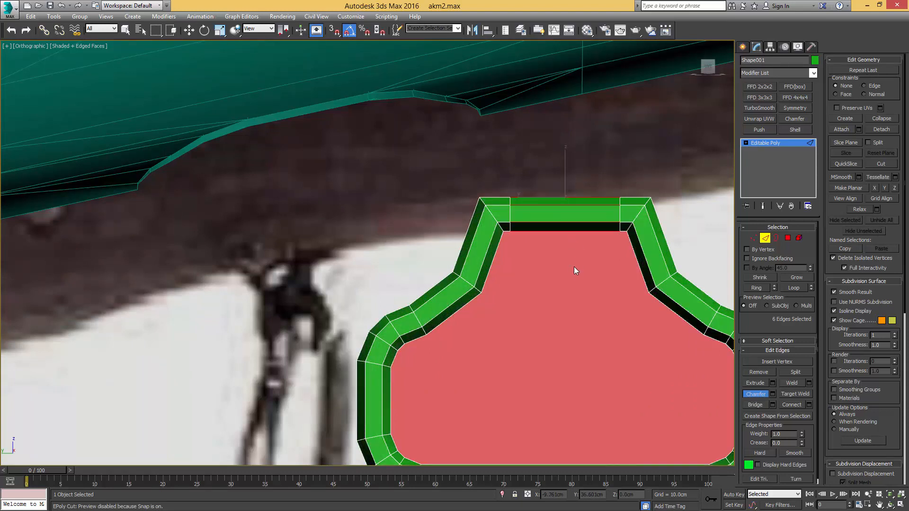
# Extrude the six polygons around the middle of the ring's upper bar slightly outward by local normal
pyautogui.press('4')
pyautogui.press('w')
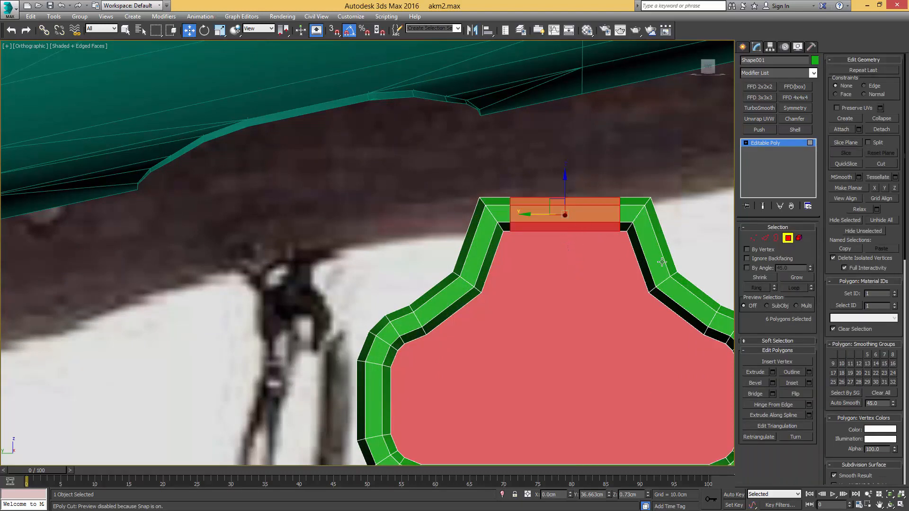
pyautogui.click(772, 372)
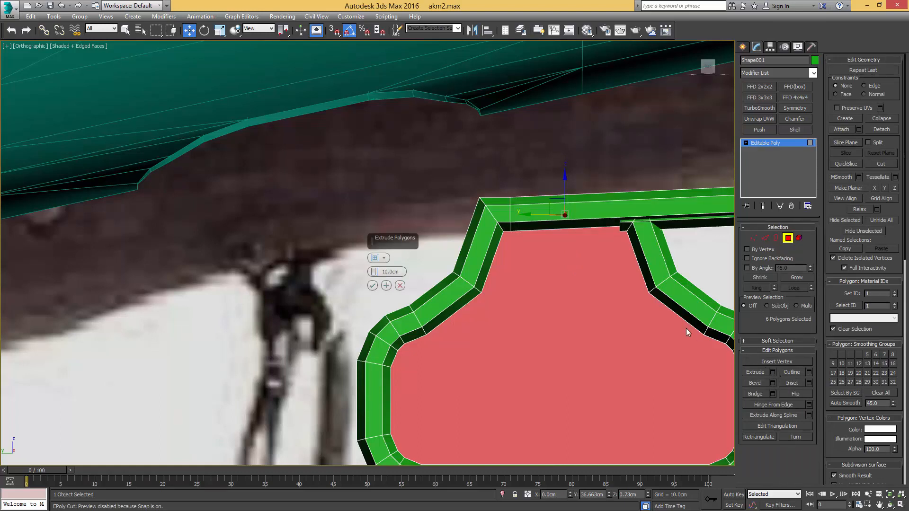
pyautogui.click(384, 257)
pyautogui.click(407, 277)
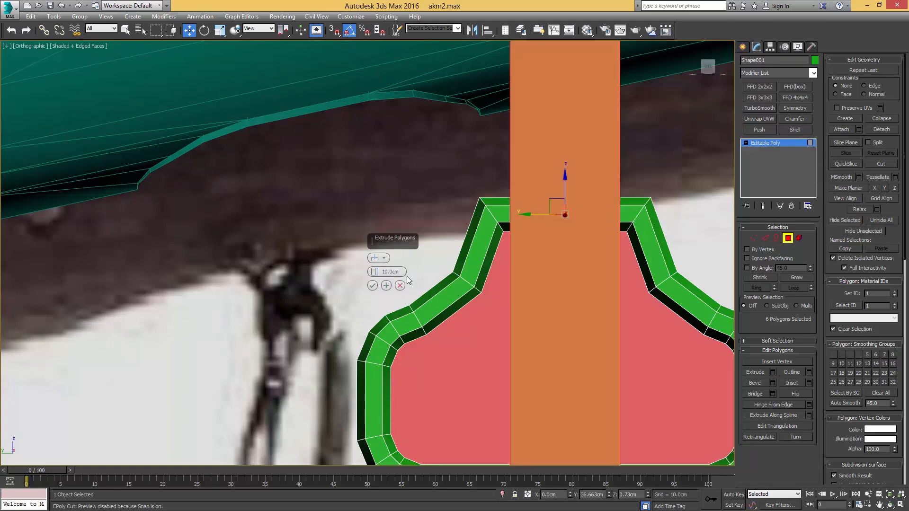
pyautogui.scroll(-5, 521, 268)
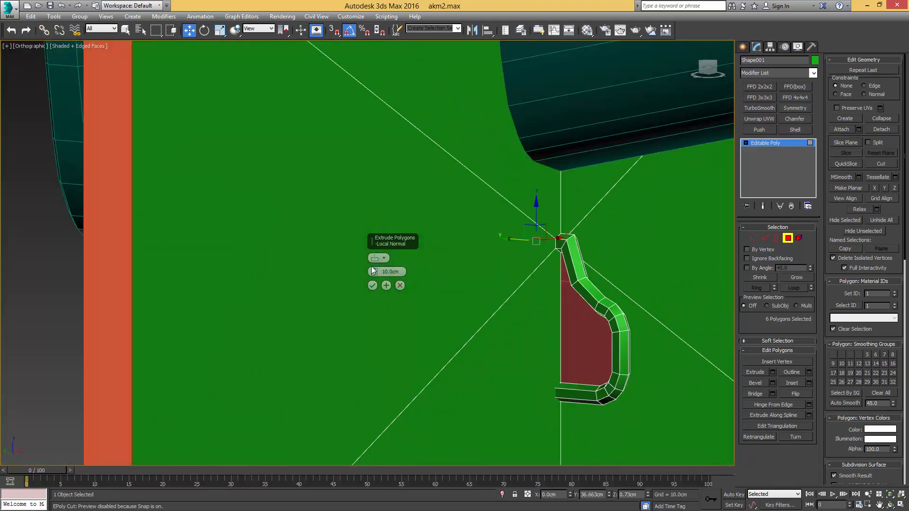
pyautogui.moveTo(374, 274); pyautogui.dragTo(402, 341)
pyautogui.click(372, 286)
pyautogui.scroll(6, 493, 283)
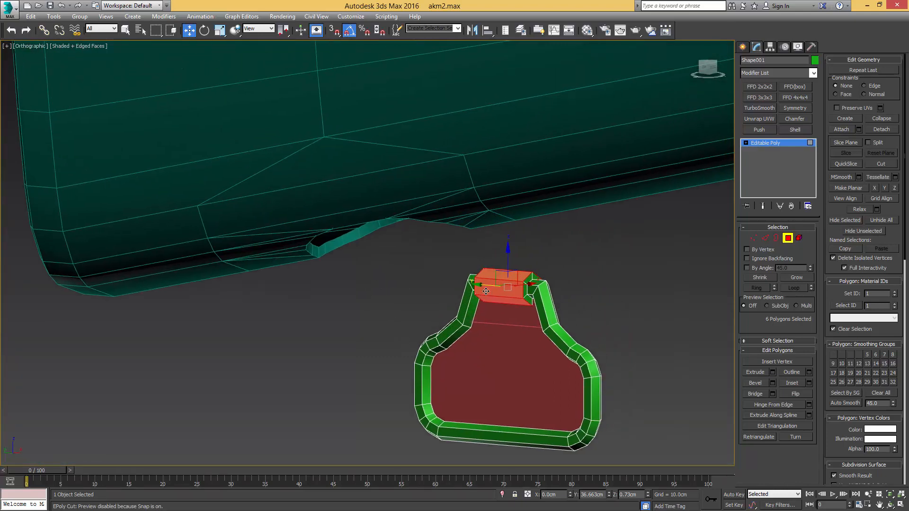
# Select the twelve edges around both ends of the ring's thickened upper bar and add lengthwise edges between them to round it
pyautogui.scroll(1, 497, 283)
pyautogui.scroll(-1, 513, 282)
pyautogui.keyDown('alt'); pyautogui.moveTo(514, 282); pyautogui.dragTo(498, 269, button='middle'); pyautogui.keyUp('alt')
pyautogui.scroll(-2, 615, 269)
pyautogui.scroll(3, 560, 262)
pyautogui.moveTo(580, 258)
pyautogui.keyDown('alt'); pyautogui.mouseDown(button='middle')
pyautogui.moveTo(575, 253)
pyautogui.moveTo(587, 267)
pyautogui.mouseUp(button='middle'); pyautogui.keyUp('alt')
pyautogui.press('2')
pyautogui.click(590, 264)
pyautogui.keyDown('ctrl'); pyautogui.click(624, 259); pyautogui.keyUp('ctrl')
pyautogui.keyDown('alt'); pyautogui.moveTo(673, 262); pyautogui.dragTo(524, 264, button='middle'); pyautogui.keyUp('alt')
pyautogui.hotkey('alt', 'l')
pyautogui.keyDown('ctrl'); pyautogui.click(619, 269); pyautogui.keyUp('ctrl')
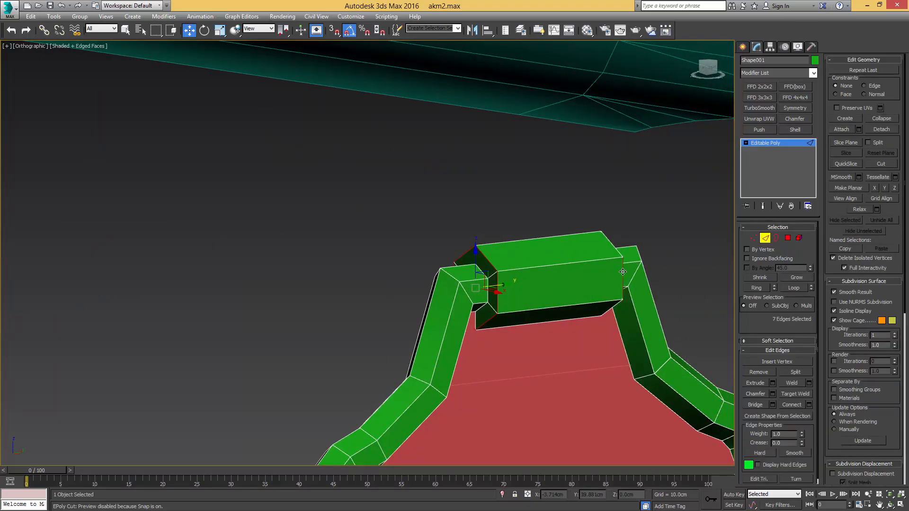
pyautogui.hotkey('alt', 'l')
pyautogui.keyDown('alt'); pyautogui.moveTo(477, 245); pyautogui.dragTo(584, 251, button='middle'); pyautogui.keyUp('alt')
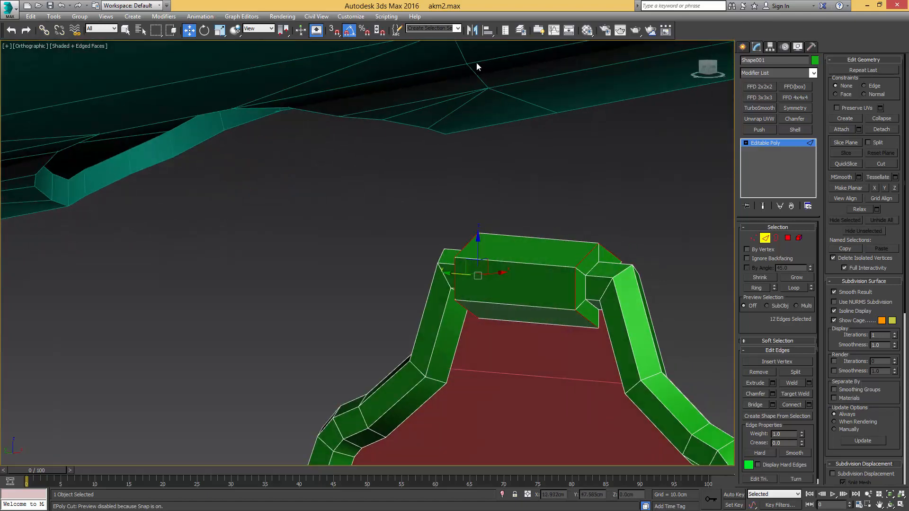
pyautogui.click(540, 30)
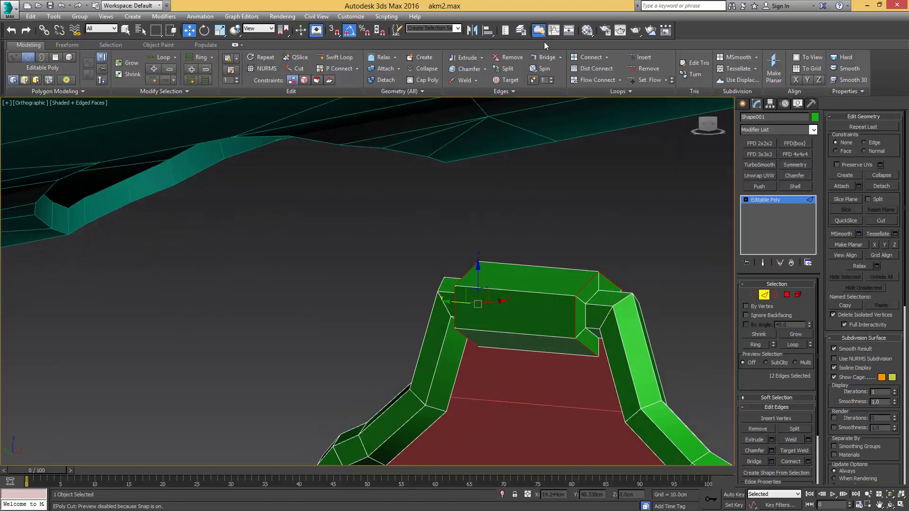
pyautogui.keyDown('alt'); pyautogui.moveTo(583, 112); pyautogui.dragTo(451, 197, button='middle'); pyautogui.keyUp('alt')
# Extrude the two top polygons of the rounded bar and raise them towards the stock to about 1.37 cm in Z
pyautogui.press('4')
pyautogui.click(486, 241)
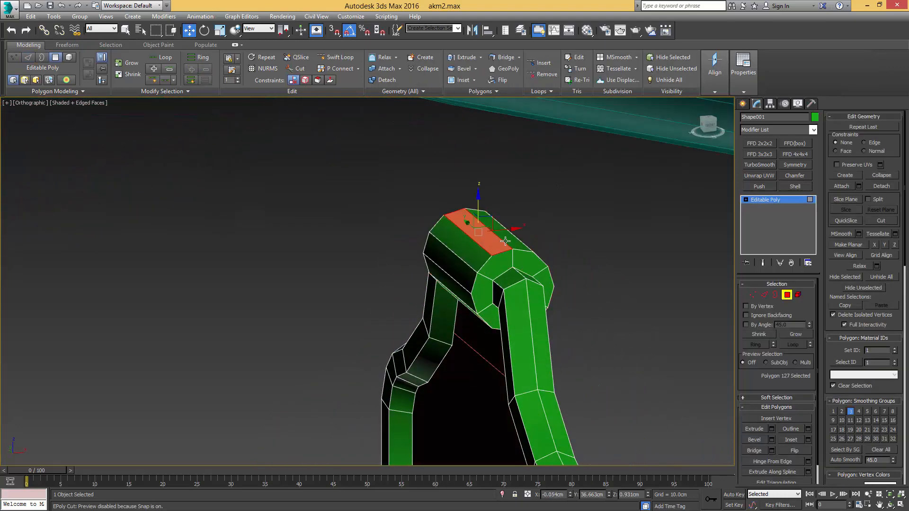
pyautogui.keyDown('ctrl'); pyautogui.click(505, 241); pyautogui.keyUp('ctrl')
pyautogui.keyDown('alt'); pyautogui.moveTo(503, 239); pyautogui.dragTo(496, 225, button='middle'); pyautogui.keyUp('alt')
pyautogui.scroll(3, 496, 225)
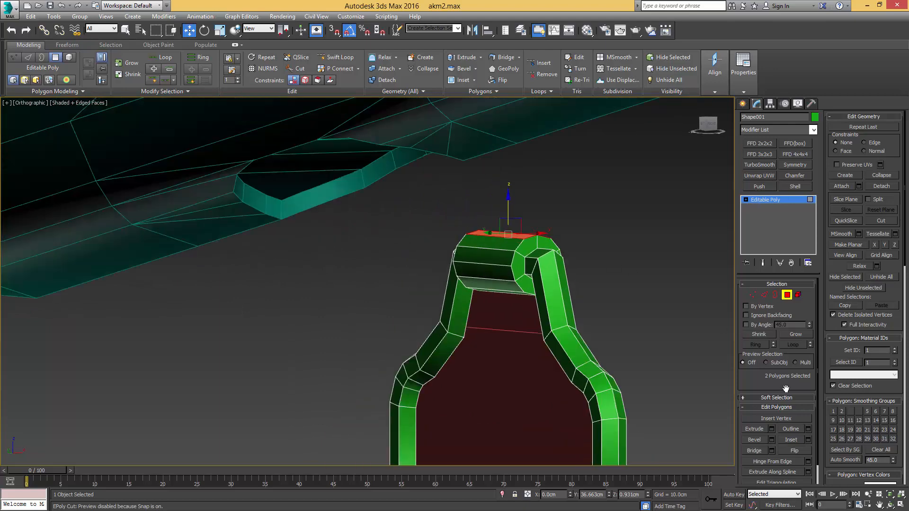
pyautogui.click(772, 428)
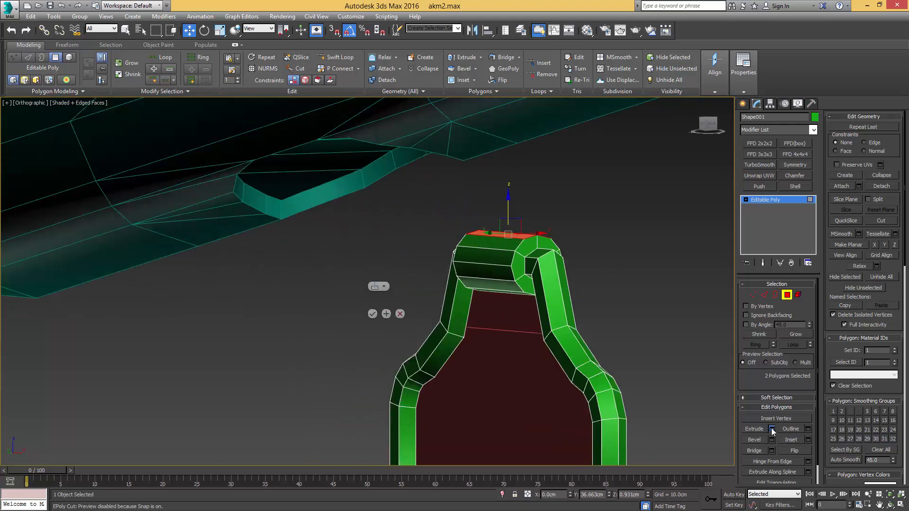
pyautogui.press('Return')
pyautogui.click(374, 313)
pyautogui.moveTo(497, 260); pyautogui.dragTo(497, 305, button='middle')
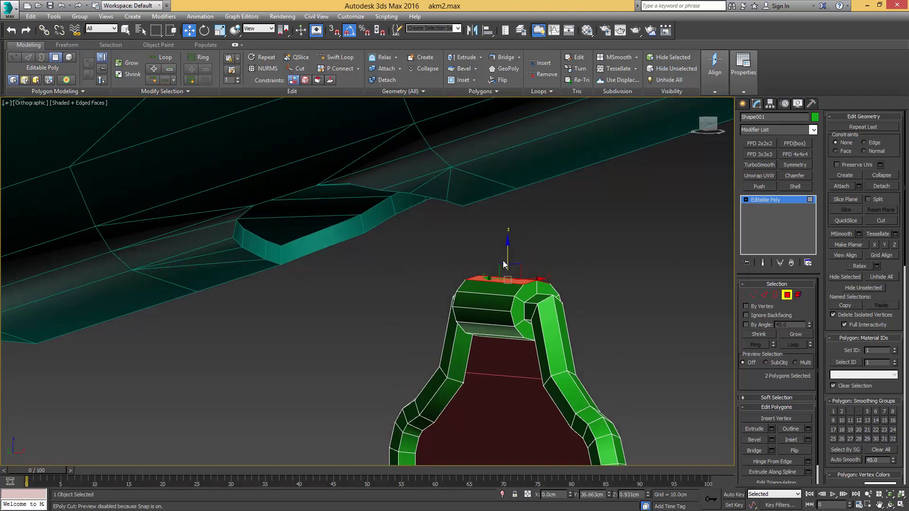
pyautogui.moveTo(507, 254); pyautogui.dragTo(515, 190)
pyautogui.scroll(-5, 517, 234)
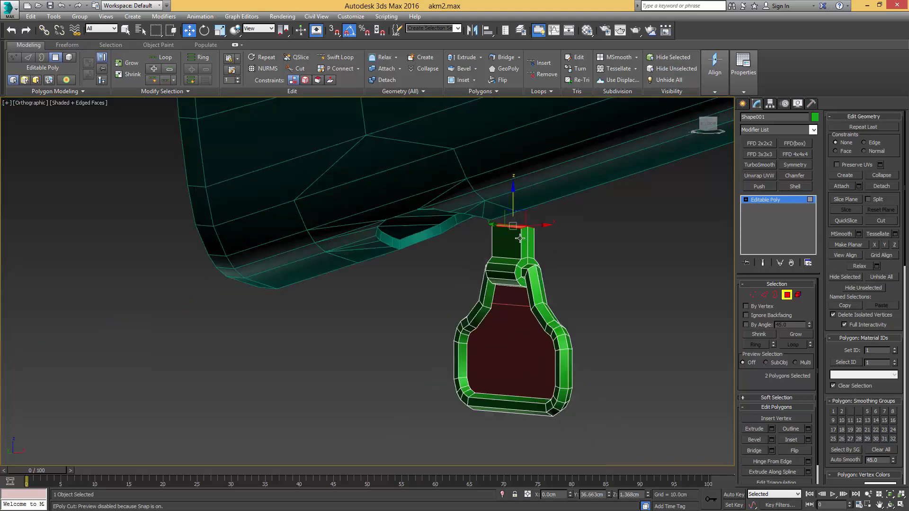
# Delete the red reference plane inside the swivel ring and rotate the ring about its vertical axis
pyautogui.press('4')
pyautogui.click(508, 288)
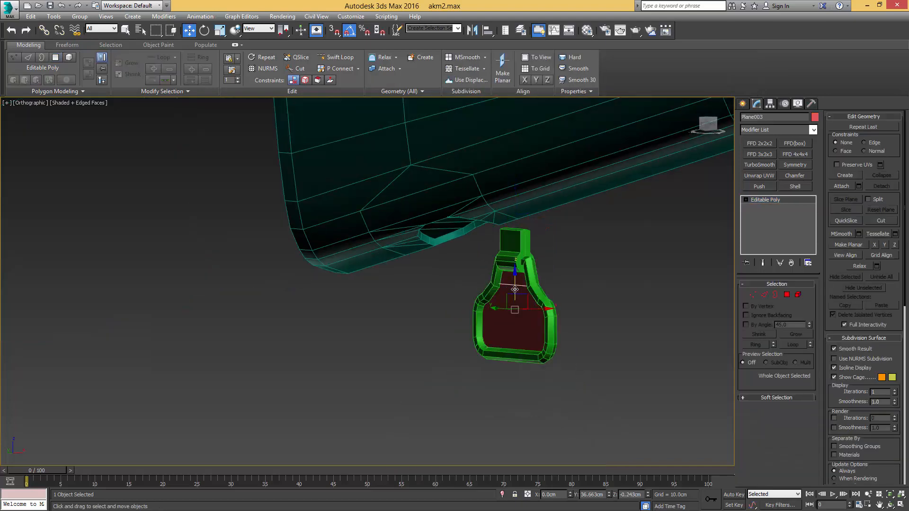
pyautogui.click(515, 289)
pyautogui.press('e')
pyautogui.moveTo(518, 311); pyautogui.dragTo(579, 309)
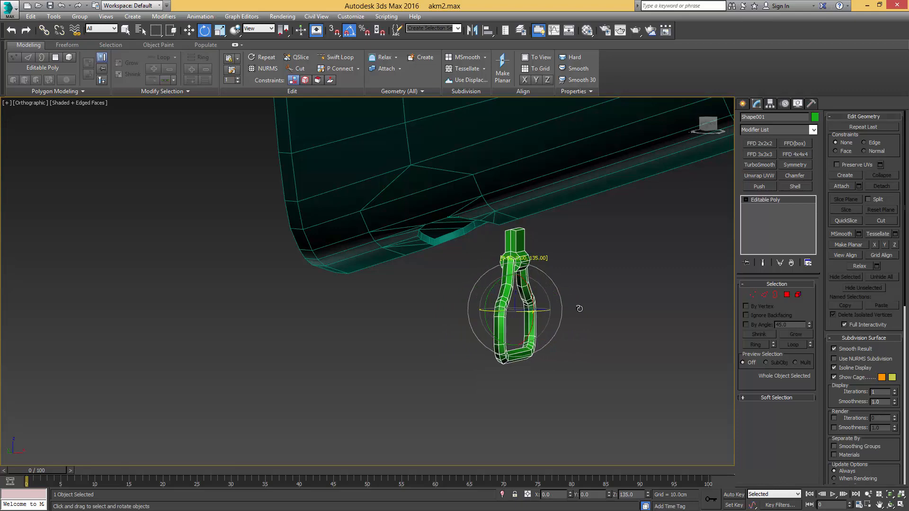
# In the left view, move the swivel ring along the stock into the recess, matching the swivel in the reference image
pyautogui.press('l')
pyautogui.moveTo(403, 305); pyautogui.dragTo(418, 302)
pyautogui.moveTo(418, 301); pyautogui.dragTo(526, 301, button='middle')
pyautogui.press('w')
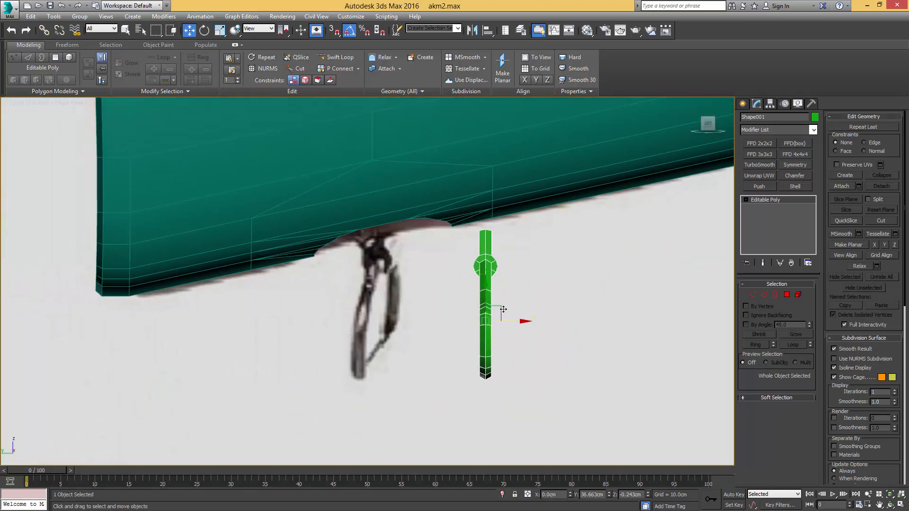
pyautogui.moveTo(501, 296); pyautogui.dragTo(391, 285)
pyautogui.scroll(-4, 391, 286)
pyautogui.keyDown('alt'); pyautogui.moveTo(391, 286); pyautogui.dragTo(462, 291, button='middle'); pyautogui.keyUp('alt')
pyautogui.scroll(6, 462, 290)
pyautogui.press('F4')
# Assign the swivel ring's whole element to smoothing group 1
pyautogui.press('5')
pyautogui.click(462, 290)
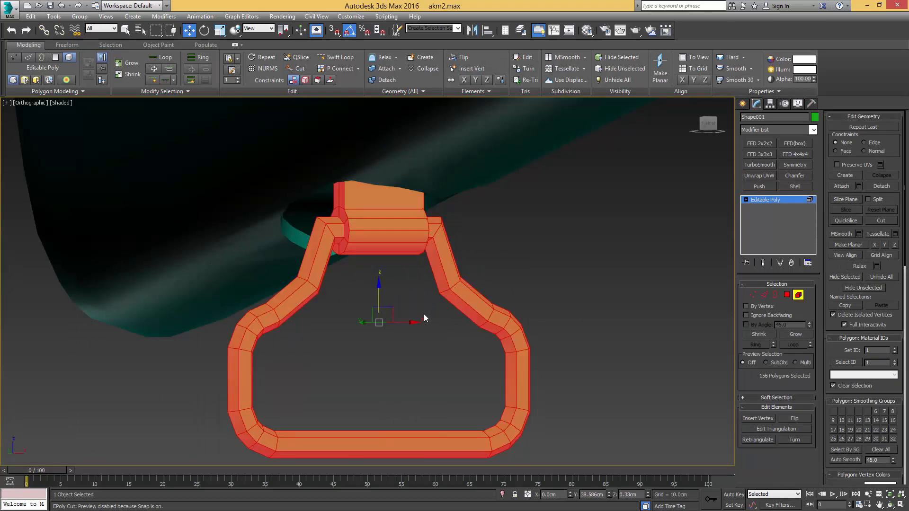
pyautogui.moveTo(424, 314); pyautogui.dragTo(513, 332, button='middle')
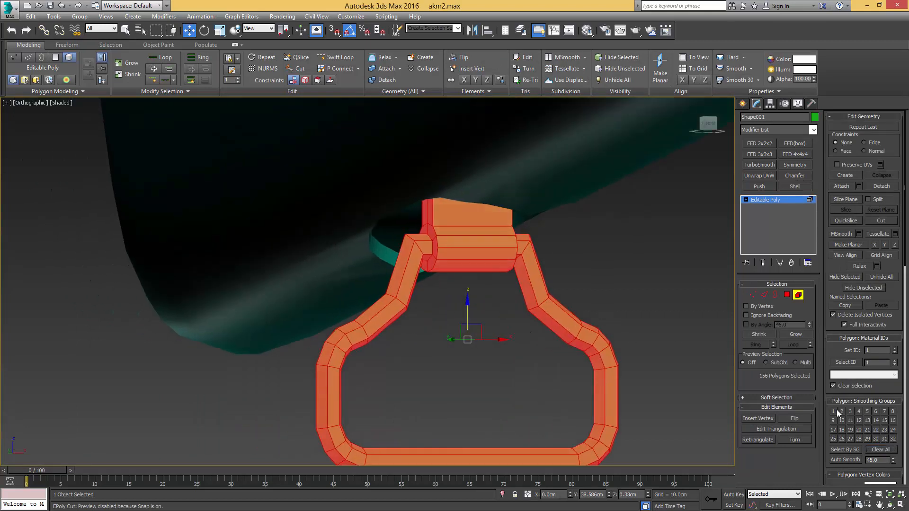
pyautogui.click(834, 411)
pyautogui.moveTo(468, 240); pyautogui.dragTo(533, 286, button='middle')
pyautogui.scroll(3, 533, 285)
pyautogui.press('2')
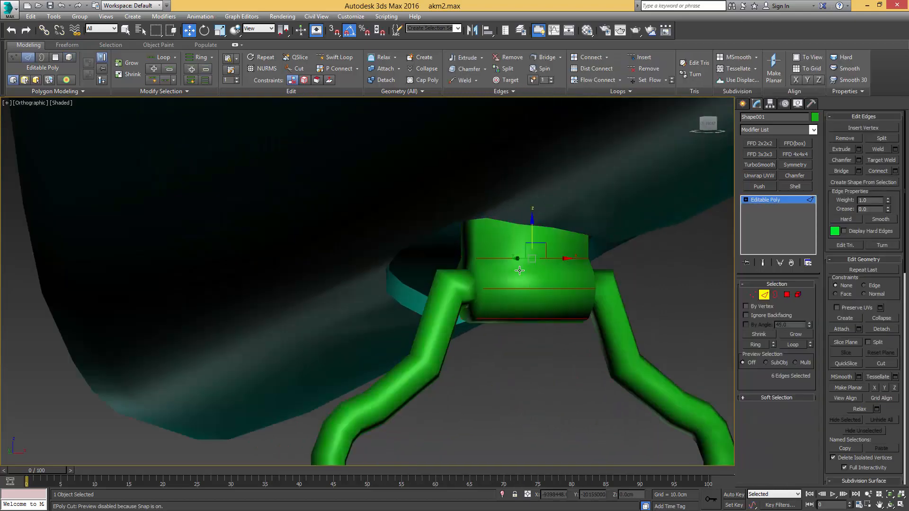
# Select the polygons around the thickened bar and its raised tab, and grow the selection
pyautogui.click(520, 271)
pyautogui.hotkey('alt', 'r')
pyautogui.hotkey('ctrl', '4')
pyautogui.press('F3')
pyautogui.press('F3')
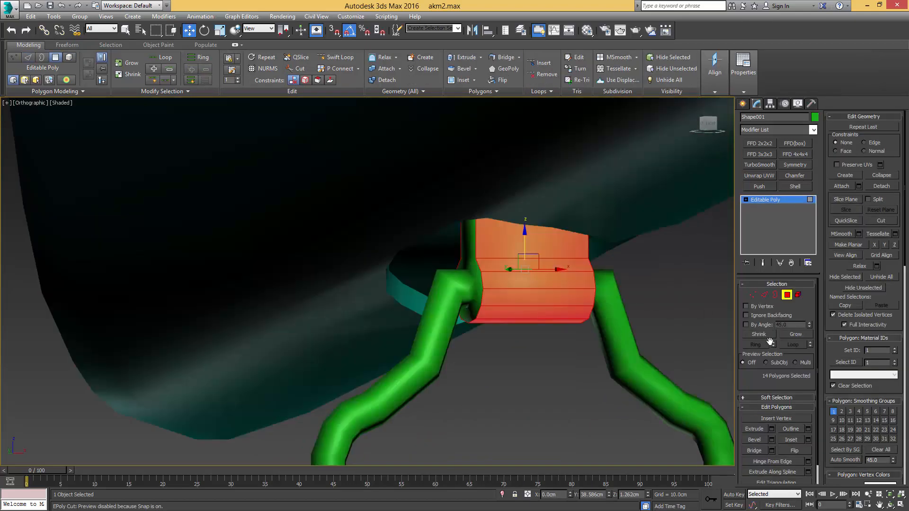
pyautogui.click(797, 334)
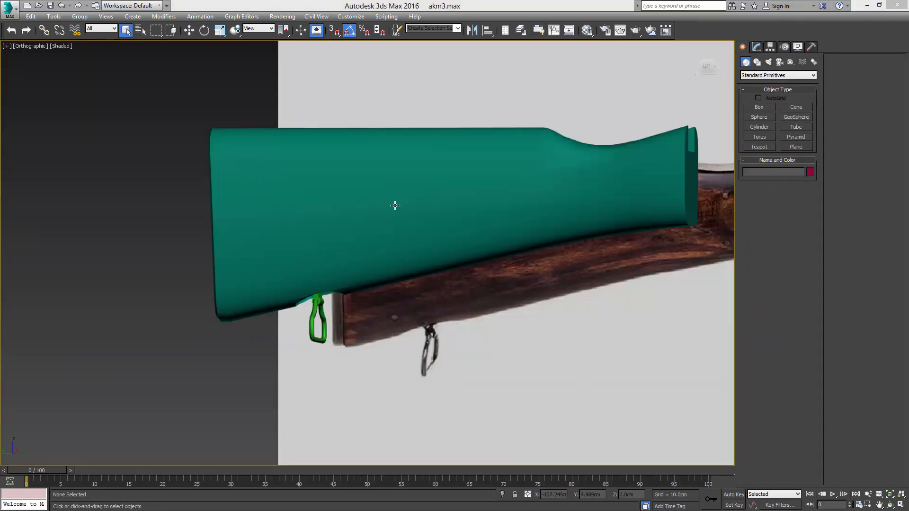
# Chamfer the five edges along the stock's underside centre line, from the butt to the swivel recess, into two separated lines
pyautogui.click(394, 206)
pyautogui.keyDown('alt'); pyautogui.moveTo(381, 205); pyautogui.dragTo(489, 203, button='middle'); pyautogui.keyUp('alt')
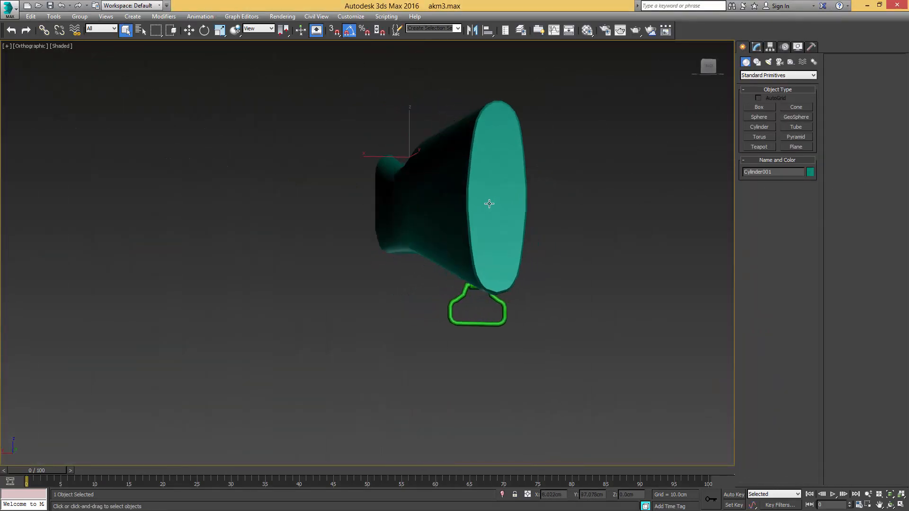
pyautogui.press('F4')
pyautogui.scroll(8, 521, 265)
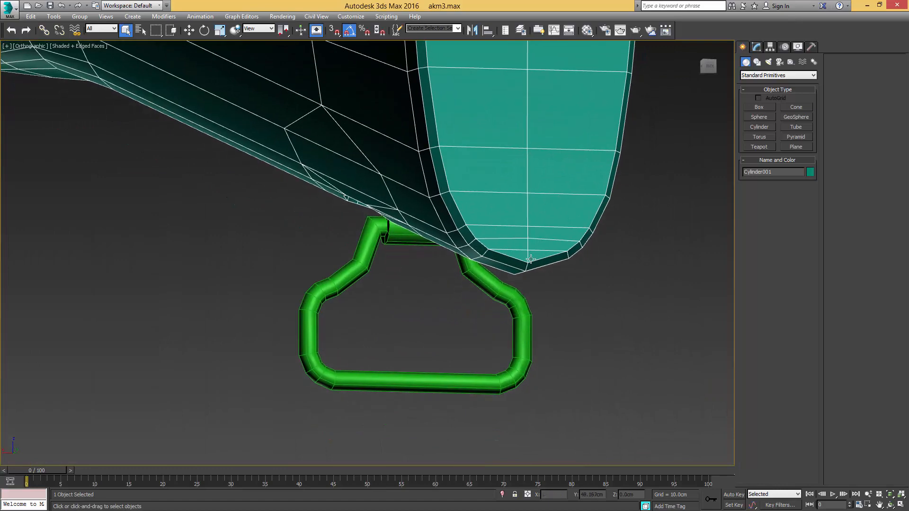
pyautogui.click(757, 47)
pyautogui.press('2')
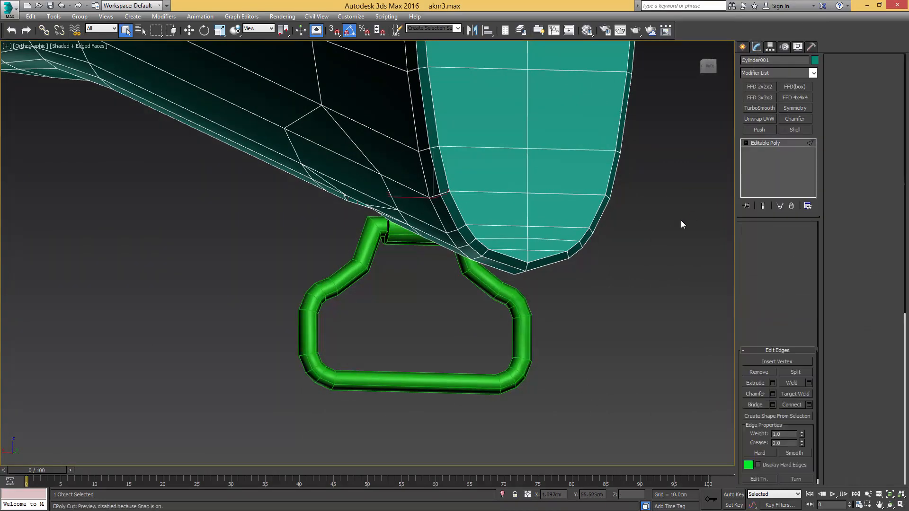
pyautogui.hotkey('alt', 'c')
pyautogui.click(525, 267)
pyautogui.keyDown('alt'); pyautogui.moveTo(526, 266); pyautogui.dragTo(531, 227, button='middle'); pyautogui.keyUp('alt')
pyautogui.keyDown('ctrl'); pyautogui.click(497, 222); pyautogui.keyUp('ctrl')
pyautogui.keyDown('ctrl'); pyautogui.click(518, 228); pyautogui.keyUp('ctrl')
pyautogui.moveTo(597, 216); pyautogui.dragTo(481, 237, button='middle')
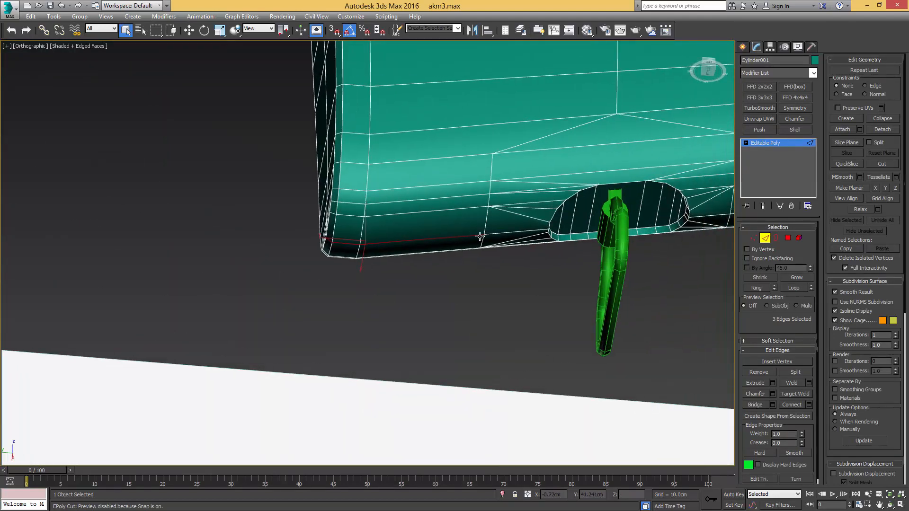
pyautogui.scroll(5, 487, 235)
pyautogui.keyDown('ctrl'); pyautogui.click(545, 212); pyautogui.keyUp('ctrl')
pyautogui.keyDown('alt'); pyautogui.moveTo(544, 212); pyautogui.dragTo(487, 230, button='middle'); pyautogui.keyUp('alt')
pyautogui.moveTo(463, 197); pyautogui.dragTo(505, 204, button='middle')
pyautogui.keyDown('ctrl'); pyautogui.click(560, 209); pyautogui.keyUp('ctrl')
pyautogui.hotkey('ctrl', 'shift', 'c')
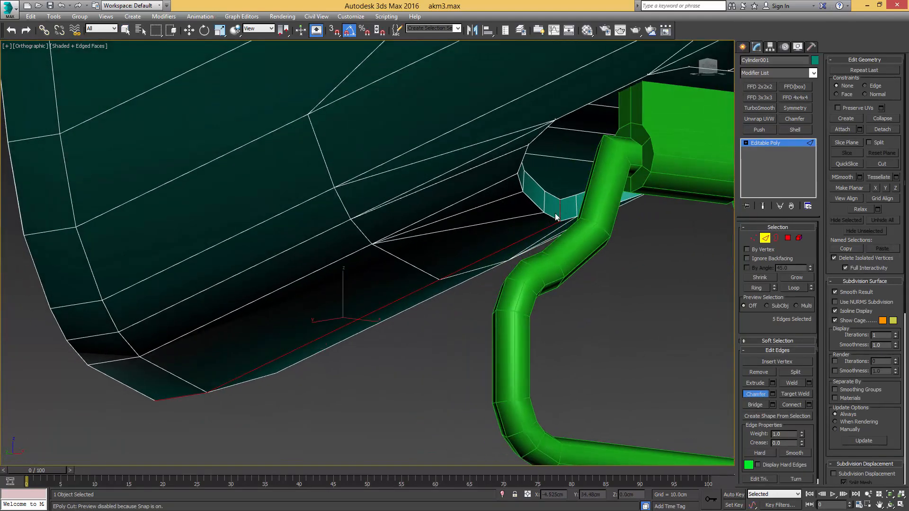
pyautogui.keyDown('alt'); pyautogui.moveTo(557, 218); pyautogui.dragTo(349, 286, button='middle'); pyautogui.keyUp('alt')
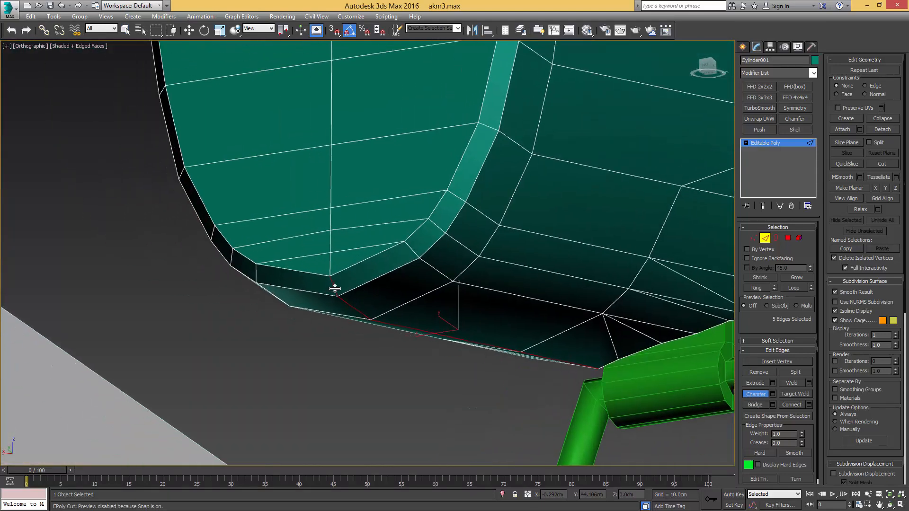
pyautogui.moveTo(335, 288); pyautogui.dragTo(361, 285)
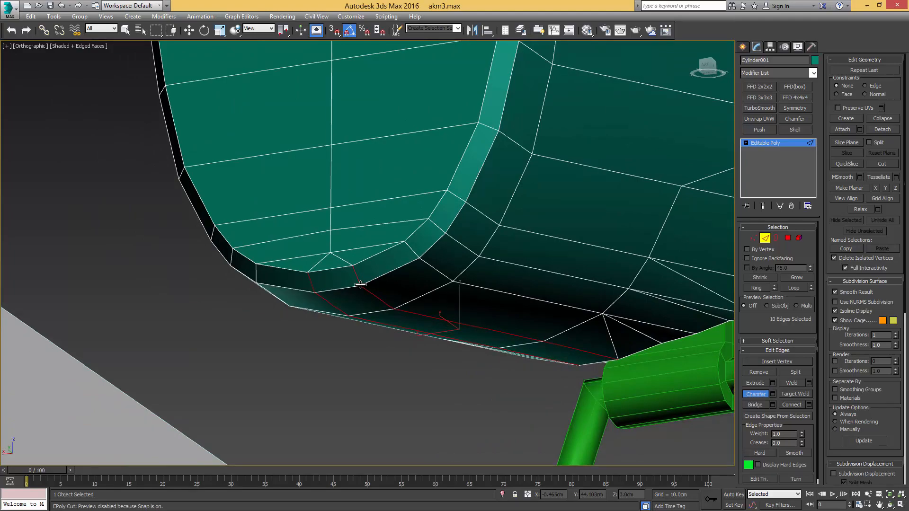
# Remove the leftover edge beside the centre line at the lower end of the stock's butt face
pyautogui.keyDown('alt'); pyautogui.moveTo(360, 284); pyautogui.dragTo(466, 276, button='middle'); pyautogui.keyUp('alt')
pyautogui.click(483, 221)
pyautogui.hotkey('alt', 'r')
pyautogui.scroll(3, 420, 280)
pyautogui.press('1')
pyautogui.click(455, 271)
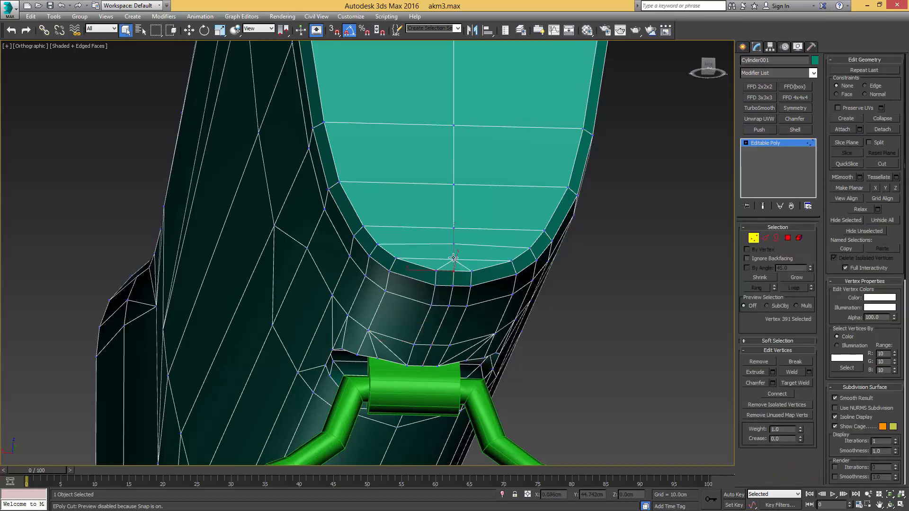
pyautogui.press('2')
pyautogui.click(442, 267)
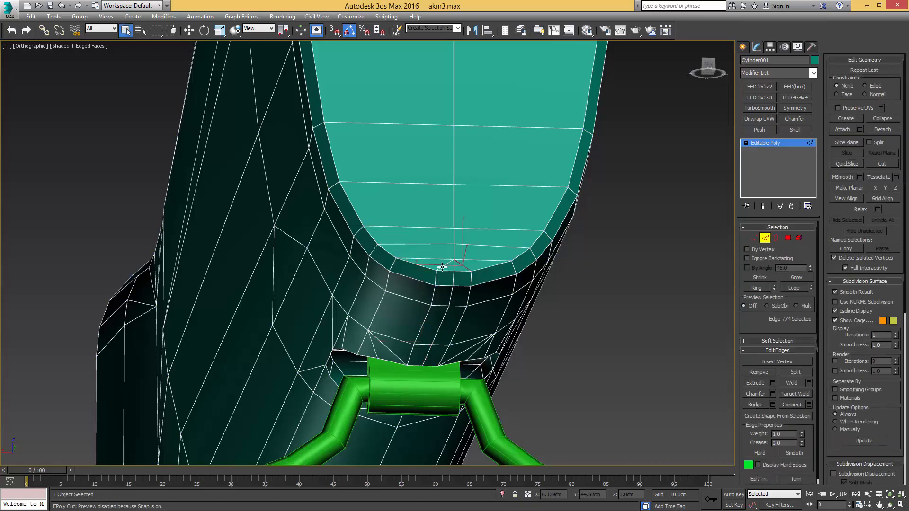
pyautogui.press('BackSpace')
pyautogui.scroll(-4, 459, 281)
pyautogui.moveTo(458, 282)
pyautogui.keyDown('alt'); pyautogui.mouseDown(button='middle')
pyautogui.moveTo(516, 216)
pyautogui.moveTo(538, 213)
pyautogui.moveTo(547, 260)
pyautogui.moveTo(463, 284)
pyautogui.moveTo(468, 304)
pyautogui.moveTo(445, 299)
pyautogui.moveTo(451, 294)
pyautogui.moveTo(437, 275)
pyautogui.moveTo(442, 283)
pyautogui.mouseUp(button='middle'); pyautogui.keyUp('alt')
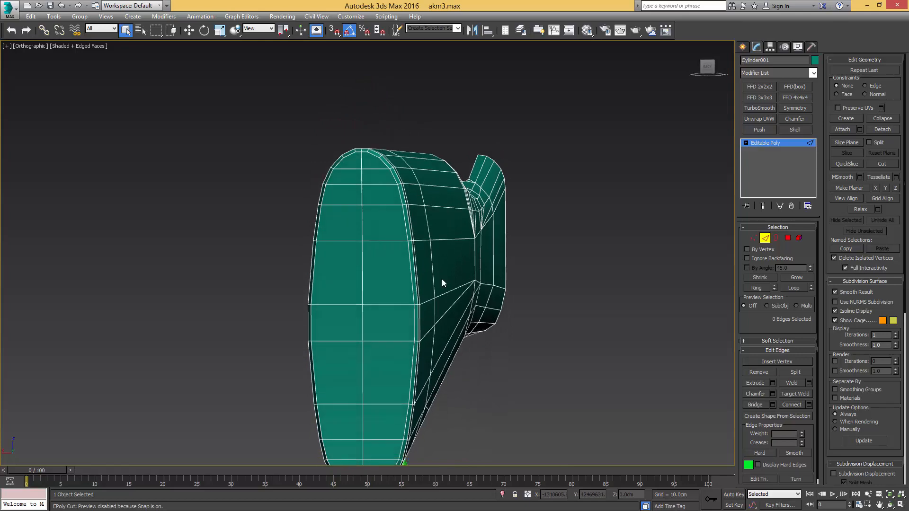
# Show the stock from the back and examine the butt plate's screws and round recess in the reference photo
pyautogui.press('k')
pyautogui.press('z')
pyautogui.press('2')
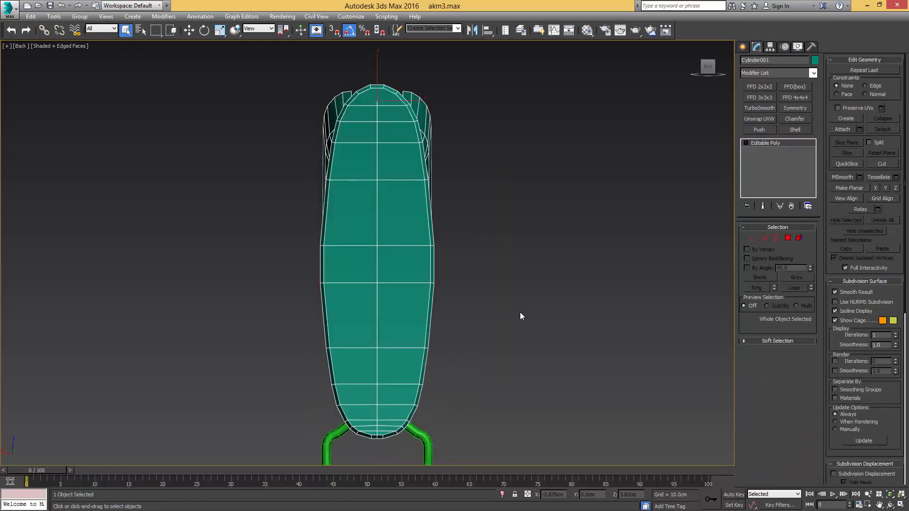
pyautogui.moveTo(908, 78); pyautogui.dragTo(616, 54)
pyautogui.moveTo(546, 170); pyautogui.dragTo(700, 182)
pyautogui.scroll(-3, 678, 179)
pyautogui.scroll(-3, 679, 179)
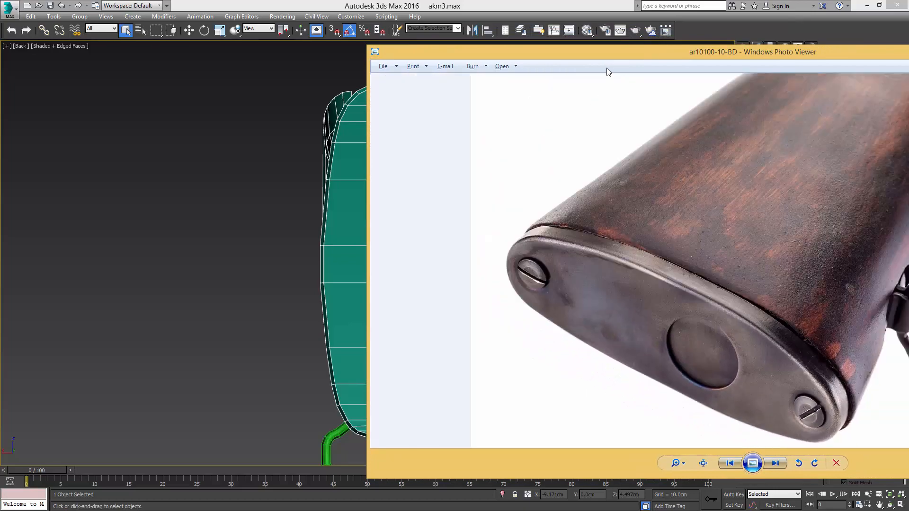
pyautogui.moveTo(586, 55); pyautogui.dragTo(908, 52)
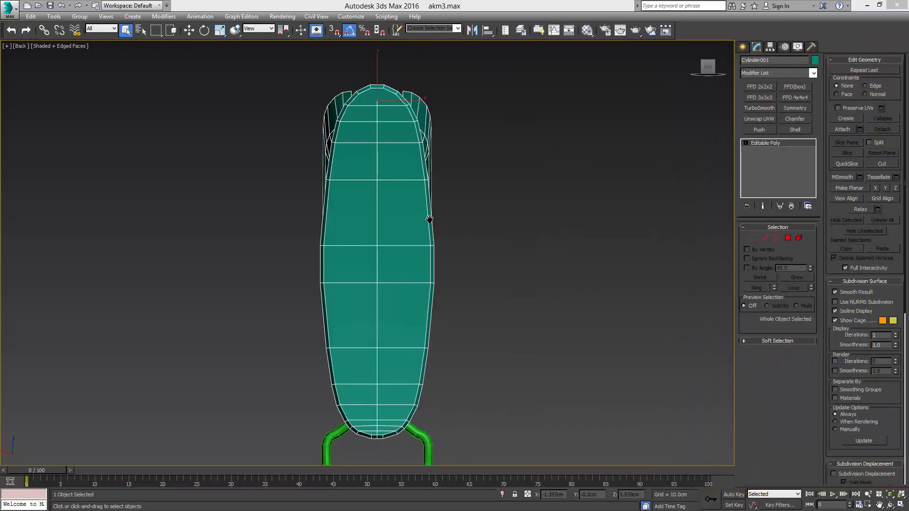
# Create a cylinder beside the stock in the back view, about 0.31 cm in radius and 0.48 cm high
pyautogui.press('w')
pyautogui.scroll(4, 363, 71)
pyautogui.rightClick(589, 222)
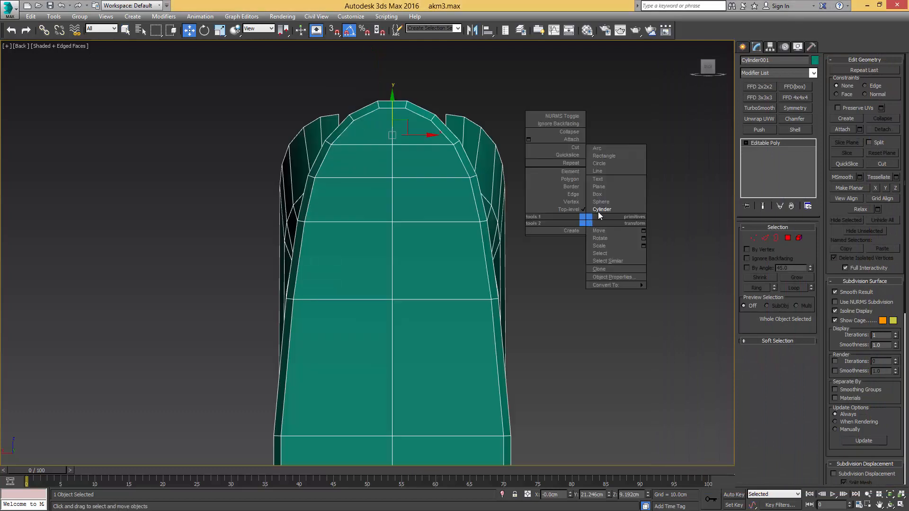
pyautogui.click(596, 210)
pyautogui.moveTo(595, 208); pyautogui.dragTo(606, 188)
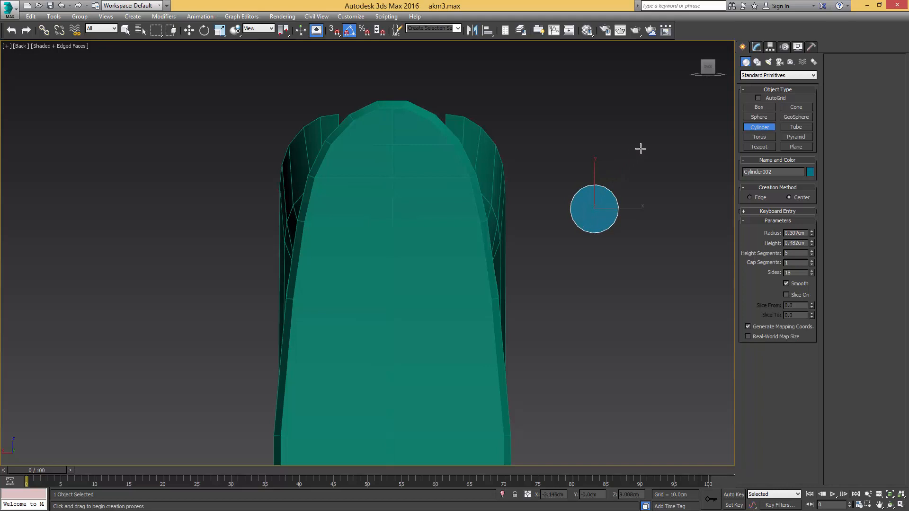
pyautogui.click(631, 186)
# Centre the cylinder at X 0 and move it lengthwise to the upper part of the butt face, at about 44.67 cm in Y
pyautogui.press('e')
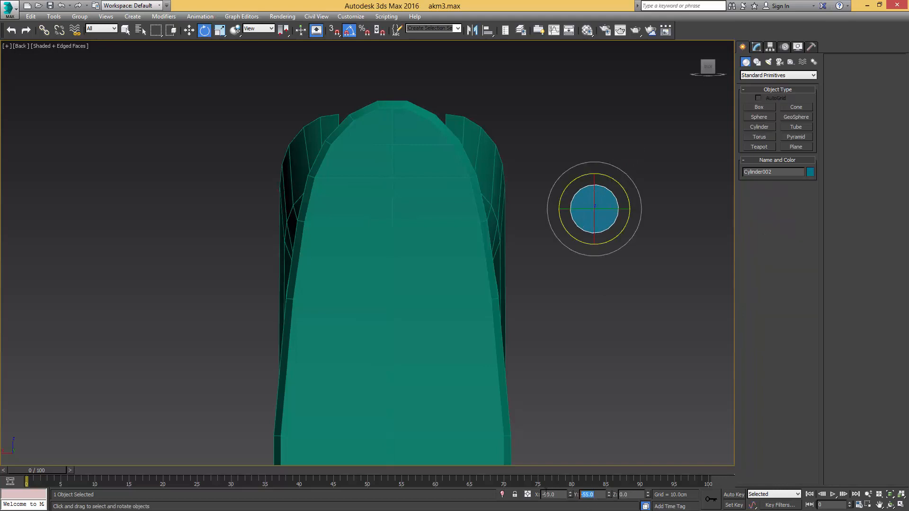
pyautogui.moveTo(632, 234); pyautogui.dragTo(660, 225, button='middle')
pyautogui.press('w')
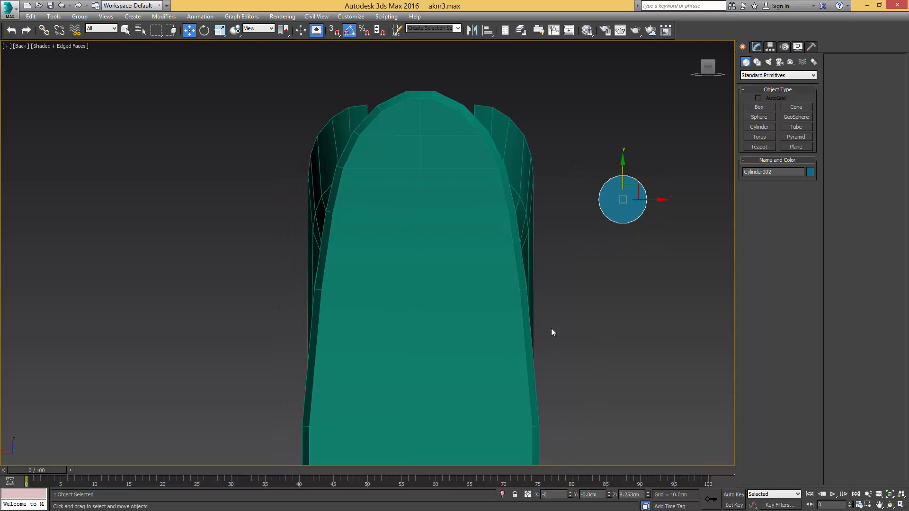
pyautogui.press('Return')
pyautogui.moveTo(483, 209); pyautogui.dragTo(513, 198, button='middle')
pyautogui.scroll(-10, 529, 194)
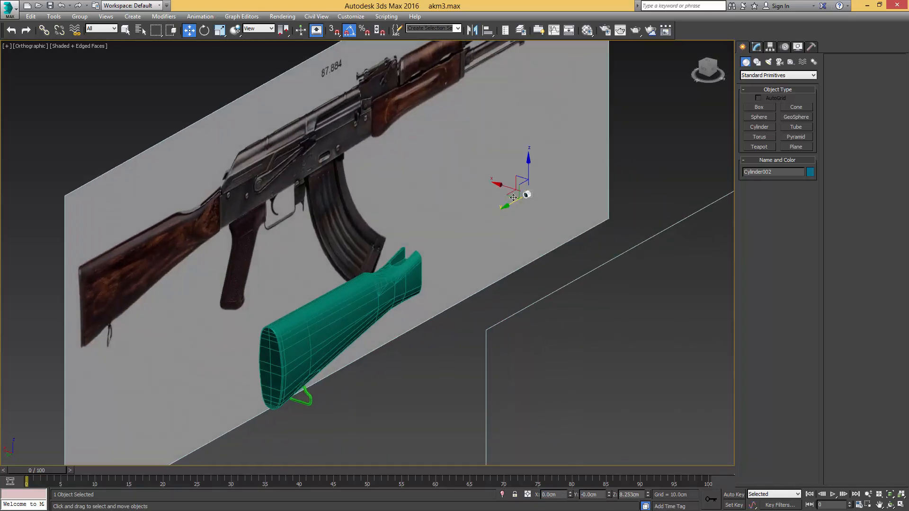
pyautogui.moveTo(512, 204); pyautogui.dragTo(272, 308)
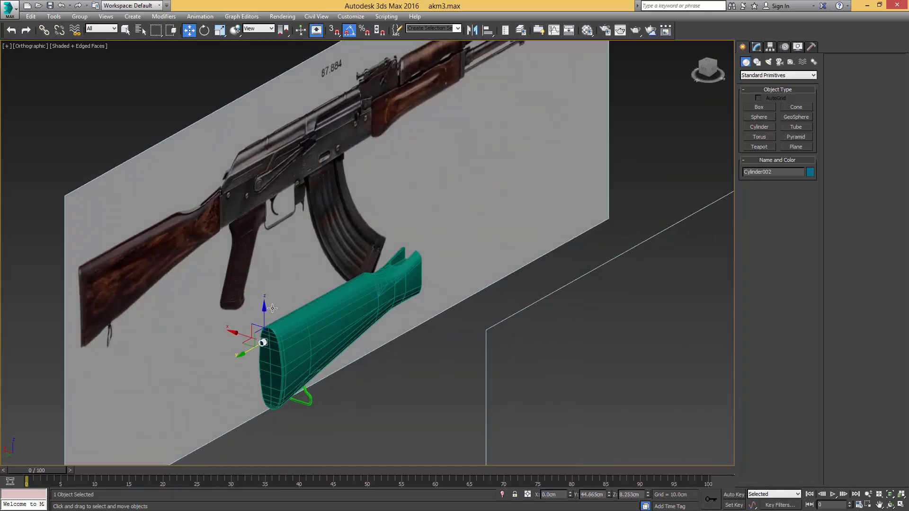
# Delete all of the cylinder's polygons except the round cap facing away from the butt face
pyautogui.press('k')
pyautogui.scroll(-5, 397, 207)
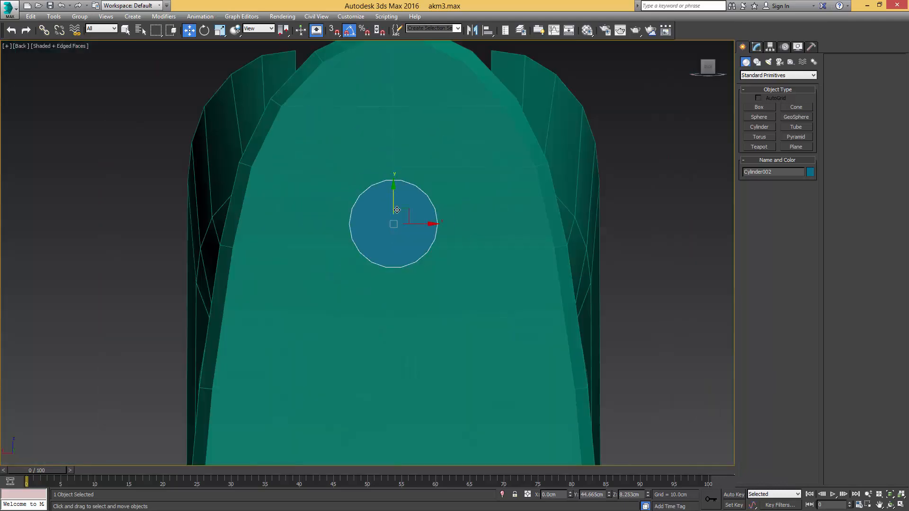
pyautogui.press('4')
pyautogui.click(388, 208)
pyautogui.hotkey('ctrl', 'i')
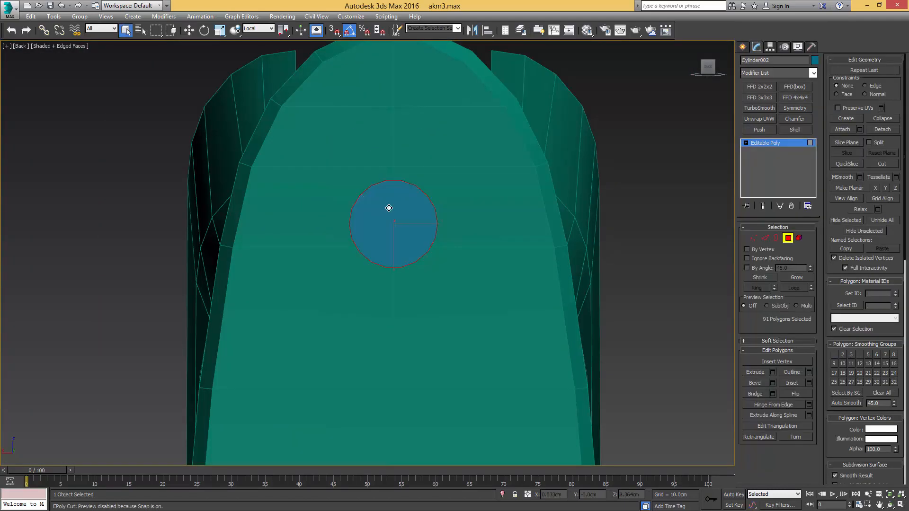
pyautogui.press('2')
pyautogui.scroll(5, 397, 175)
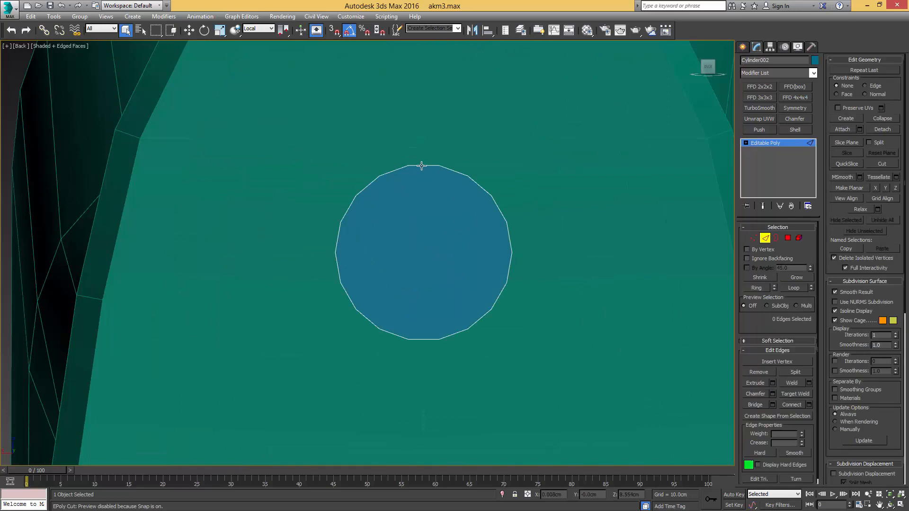
# Inset the round cap's polygon evenly and move the inner polygon slightly outward to form a bevelled screw head
pyautogui.press('4')
pyautogui.click(431, 211)
pyautogui.press('w')
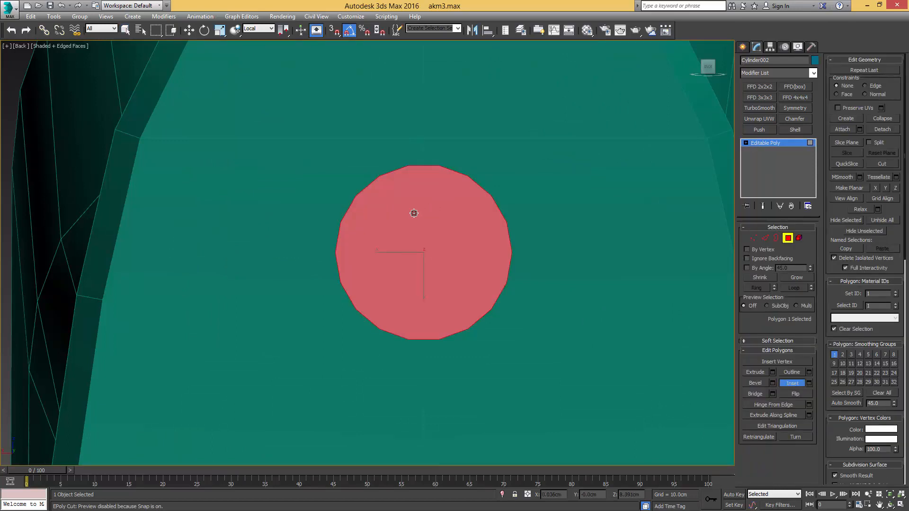
pyautogui.moveTo(414, 213); pyautogui.dragTo(417, 234)
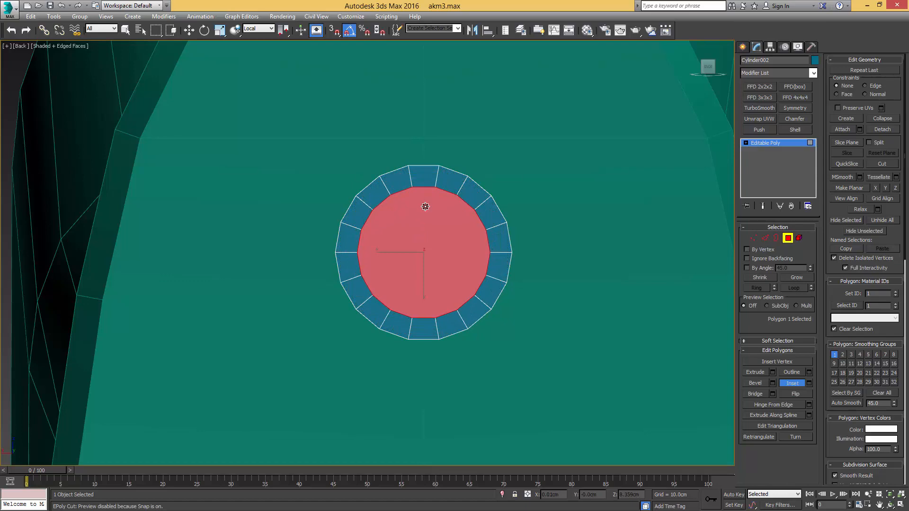
pyautogui.keyDown('alt'); pyautogui.moveTo(425, 207); pyautogui.dragTo(403, 220, button='middle'); pyautogui.keyUp('alt')
pyautogui.press('w')
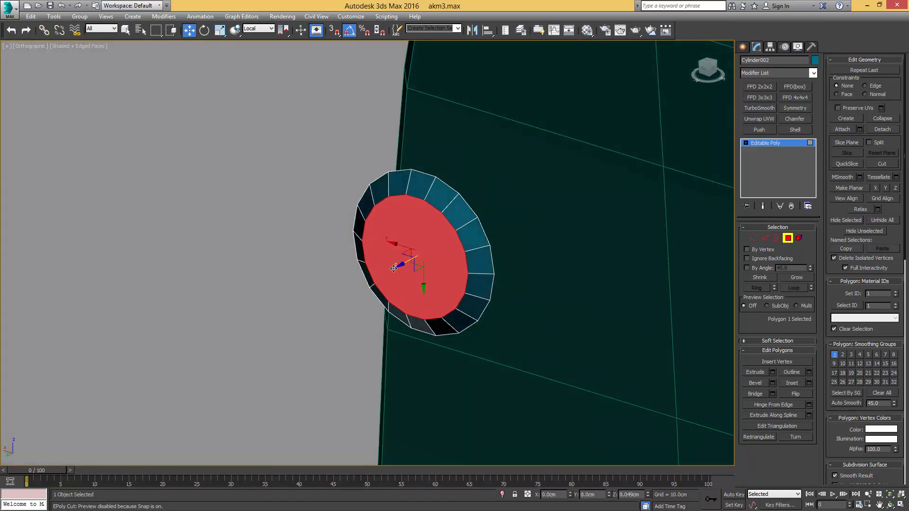
pyautogui.moveTo(394, 268); pyautogui.dragTo(394, 269)
# Add a vertical line of edges through the centre of the screw head and chamfer it into a narrow strip
pyautogui.press('k')
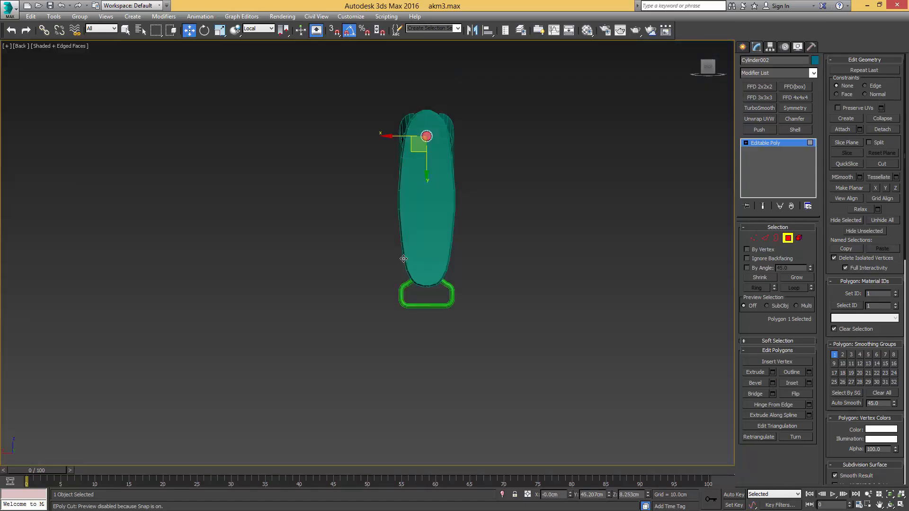
pyautogui.scroll(5, 444, 157)
pyautogui.moveTo(412, 189); pyautogui.dragTo(474, 464, button='middle')
pyautogui.press('2')
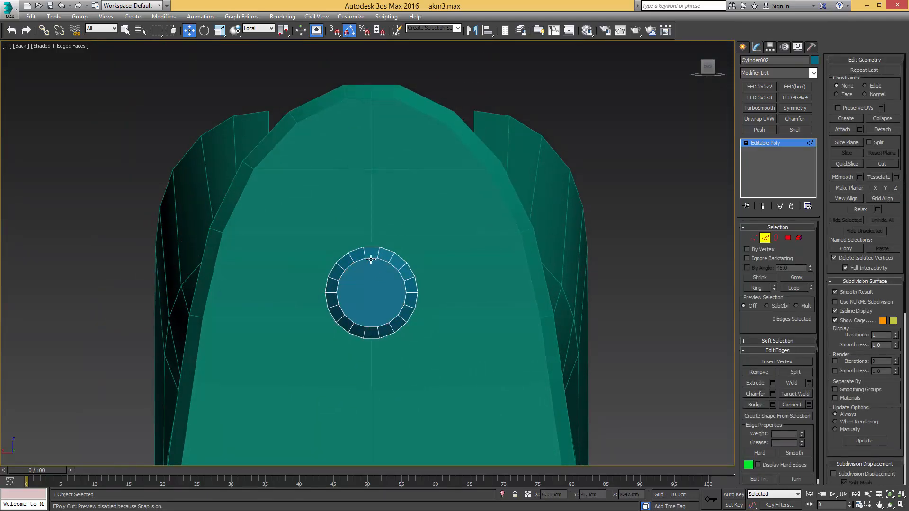
pyautogui.click(372, 258)
pyautogui.keyDown('ctrl'); pyautogui.click(372, 338); pyautogui.keyUp('ctrl')
pyautogui.keyDown('ctrl'); pyautogui.click(375, 330); pyautogui.keyUp('ctrl')
pyautogui.scroll(5, 384, 337)
pyautogui.hotkey('ctrl', 'shift', 'c')
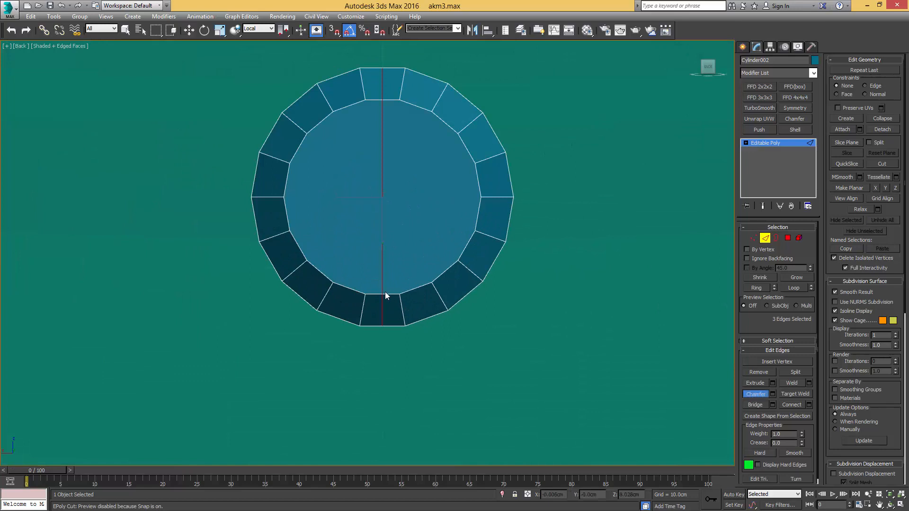
pyautogui.moveTo(382, 285); pyautogui.dragTo(391, 282)
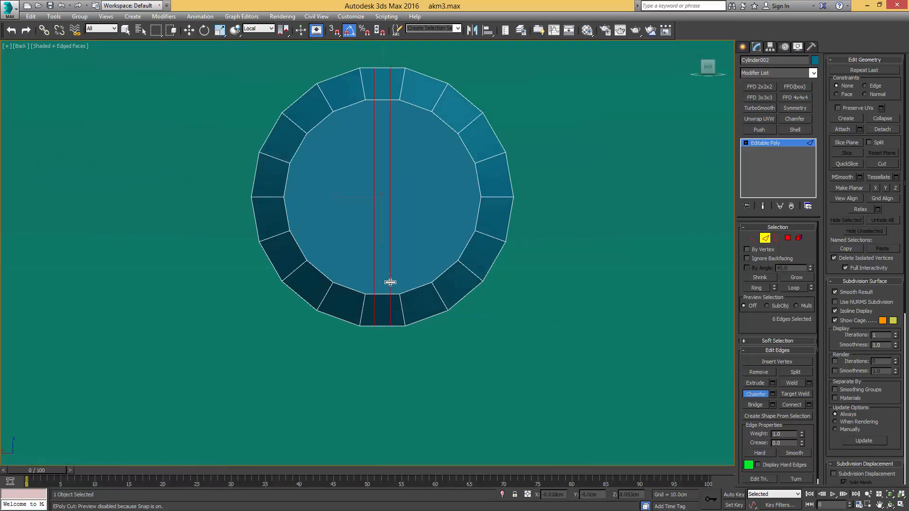
pyautogui.moveTo(390, 283); pyautogui.dragTo(390, 280)
# Delete the three polygons of the narrow centre strip to open the screw's slot
pyautogui.moveTo(405, 136); pyautogui.dragTo(410, 170, button='middle')
pyautogui.press('4')
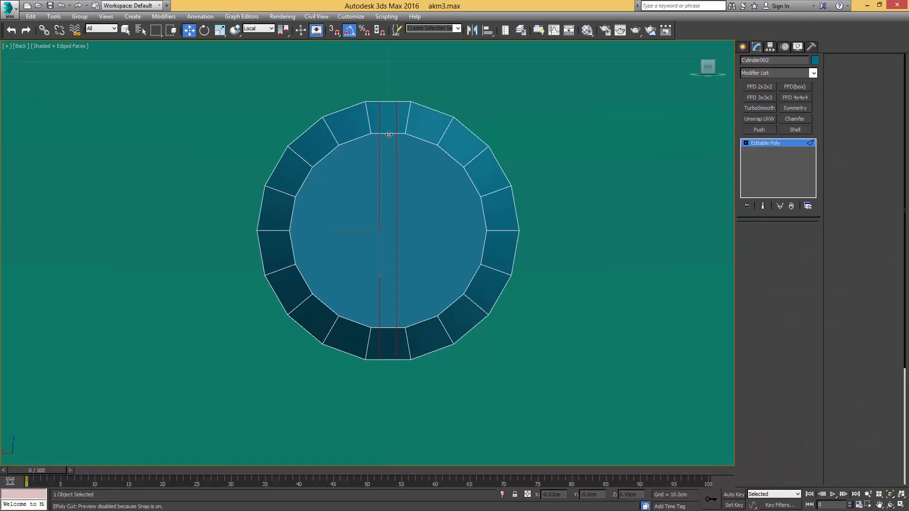
pyautogui.click(387, 119)
pyautogui.keyDown('ctrl'); pyautogui.click(387, 177); pyautogui.keyUp('ctrl')
pyautogui.keyDown('ctrl'); pyautogui.click(393, 328); pyautogui.keyUp('ctrl')
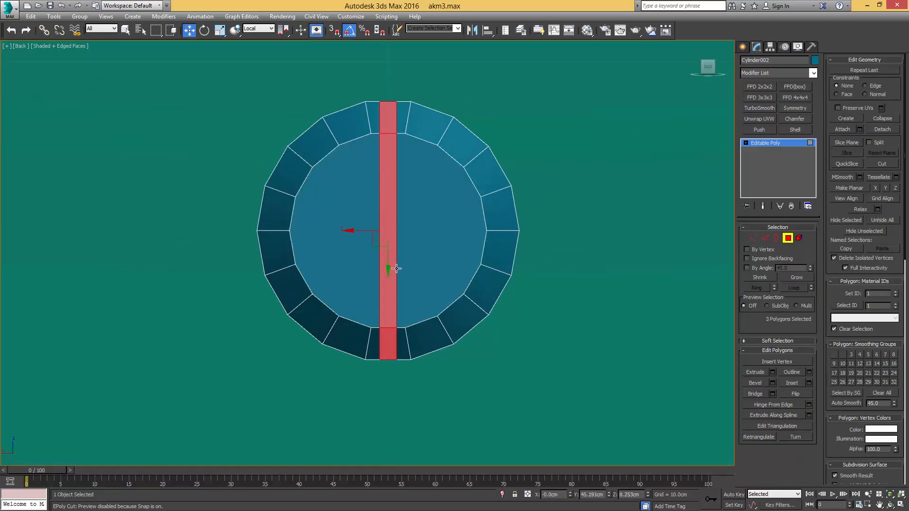
pyautogui.keyDown('alt'); pyautogui.moveTo(392, 266); pyautogui.dragTo(397, 250, button='middle'); pyautogui.keyUp('alt')
pyautogui.press('Delete')
# Bridge the open edges of the slot to build its side walls and floor
pyautogui.press('2')
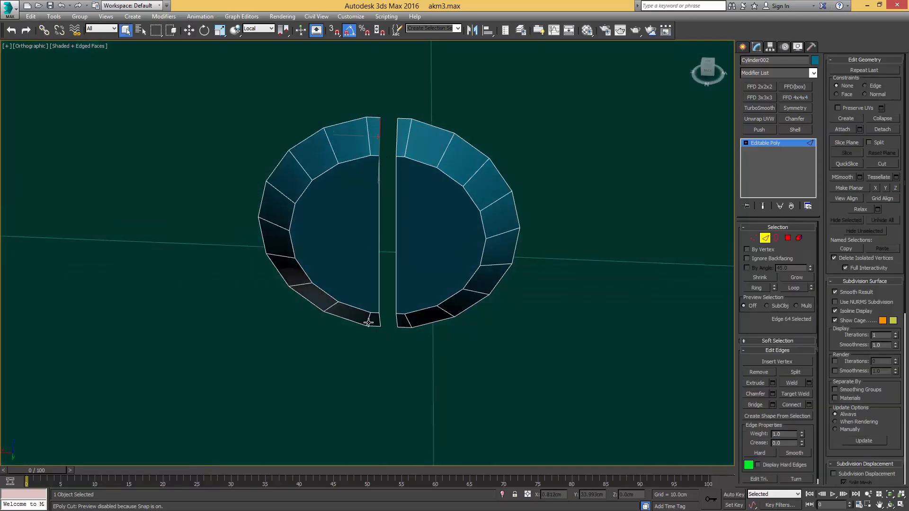
pyautogui.press('q')
pyautogui.keyDown('alt'); pyautogui.moveTo(371, 318); pyautogui.dragTo(372, 310, button='middle'); pyautogui.keyUp('alt')
pyautogui.keyDown('ctrl'); pyautogui.click(380, 329); pyautogui.keyUp('ctrl')
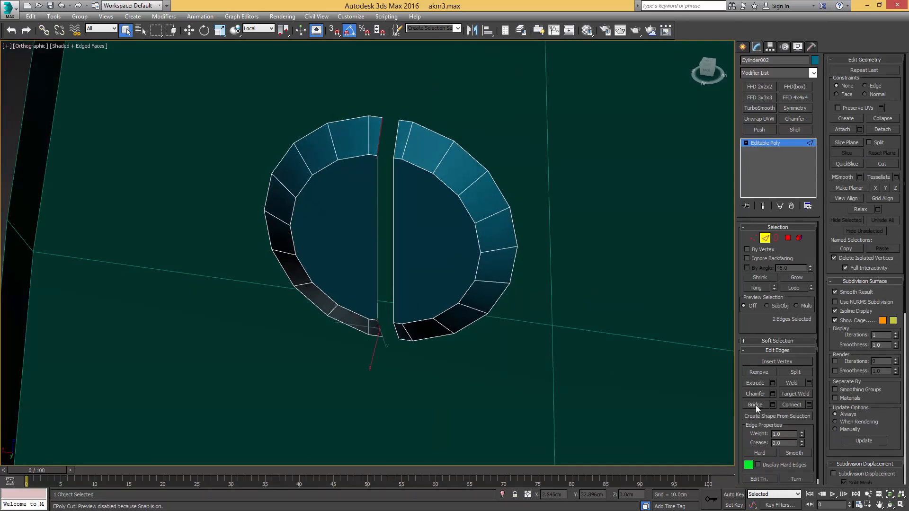
pyautogui.click(748, 405)
pyautogui.keyDown('alt'); pyautogui.moveTo(440, 208); pyautogui.dragTo(400, 223, button='middle'); pyautogui.keyUp('alt')
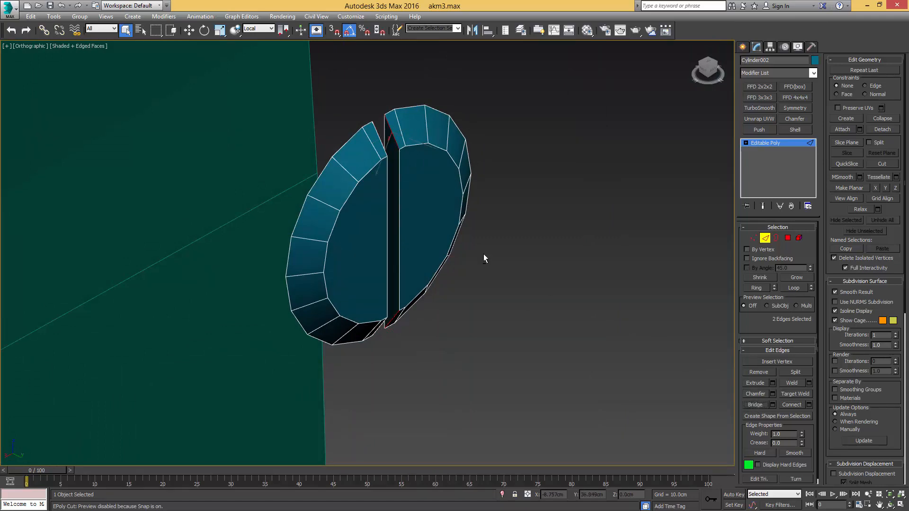
pyautogui.keyDown('alt'); pyautogui.moveTo(484, 256); pyautogui.dragTo(397, 229, button='middle'); pyautogui.keyUp('alt')
pyautogui.moveTo(380, 176)
pyautogui.keyDown('alt'); pyautogui.mouseDown(button='middle')
pyautogui.moveTo(426, 179)
pyautogui.moveTo(395, 179)
pyautogui.mouseUp(button='middle'); pyautogui.keyUp('alt')
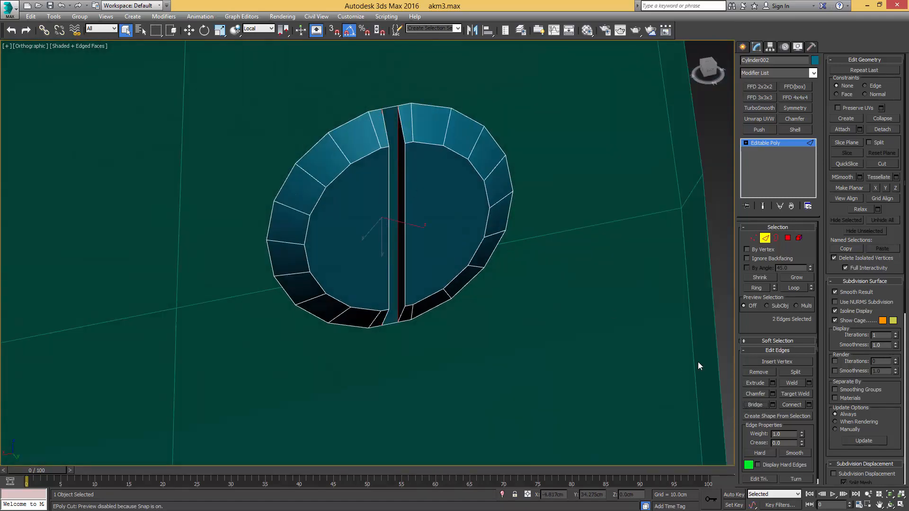
pyautogui.keyDown('alt'); pyautogui.moveTo(697, 365); pyautogui.dragTo(462, 228, button='middle'); pyautogui.keyUp('alt')
# Extend the screw head's outer border slightly toward the butt face to form a thin rim, and cap the back
pyautogui.press('3')
pyautogui.click(497, 207)
pyautogui.press('w')
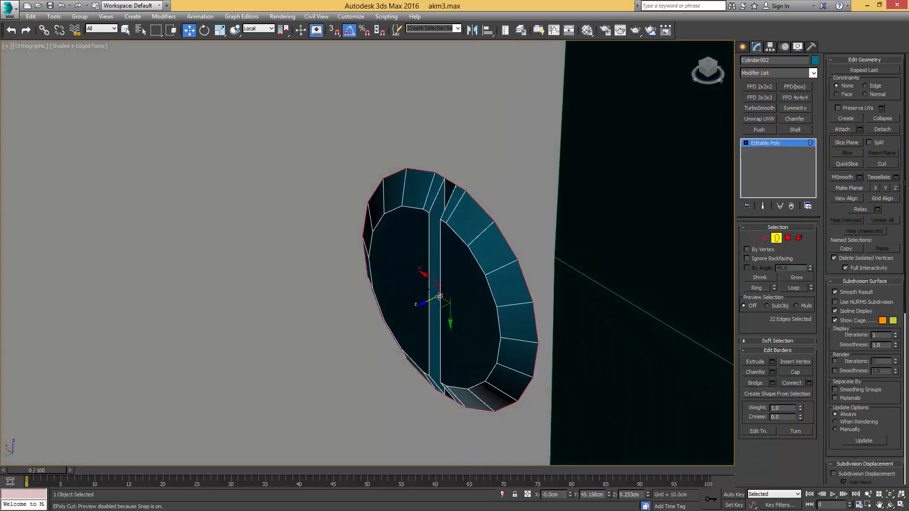
pyautogui.keyDown('alt'); pyautogui.moveTo(430, 301); pyautogui.dragTo(441, 280, button='middle'); pyautogui.keyUp('alt')
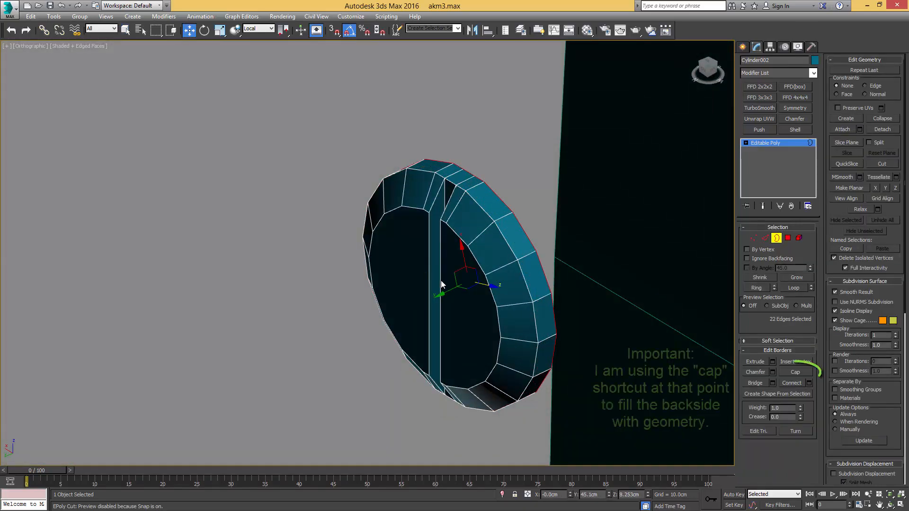
pyautogui.moveTo(443, 292); pyautogui.dragTo(434, 294)
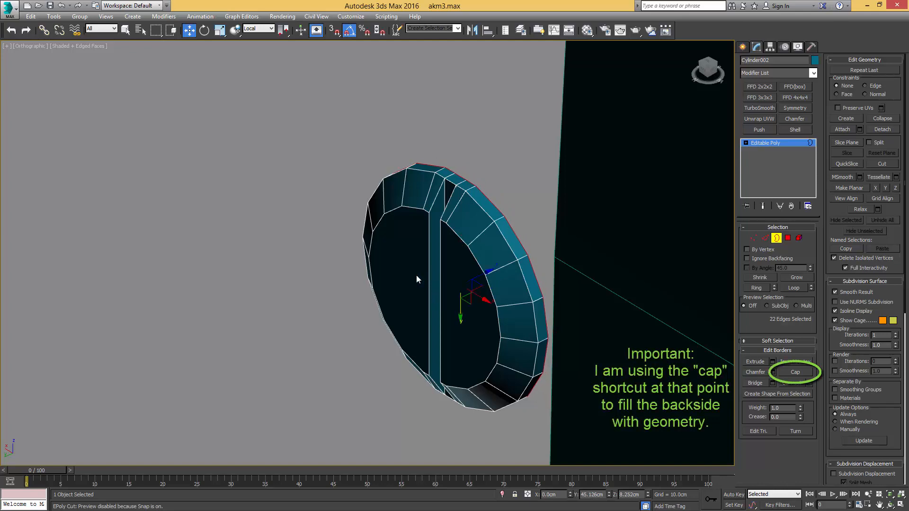
# Remove the two short rim edges at the slot's upper end together with their vertices
pyautogui.keyDown('alt'); pyautogui.moveTo(416, 274); pyautogui.dragTo(449, 279, button='middle'); pyautogui.keyUp('alt')
pyautogui.scroll(8, 447, 274)
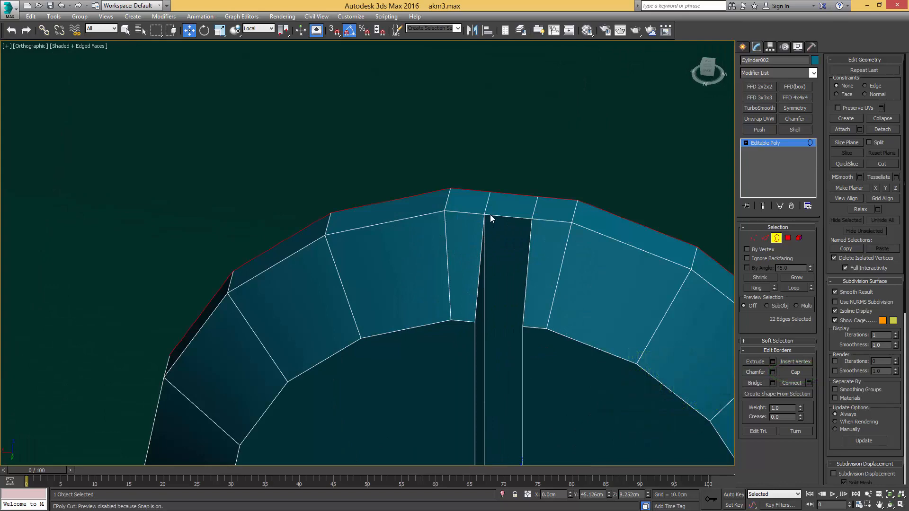
pyautogui.press('1')
pyautogui.press('2')
pyautogui.click(488, 203)
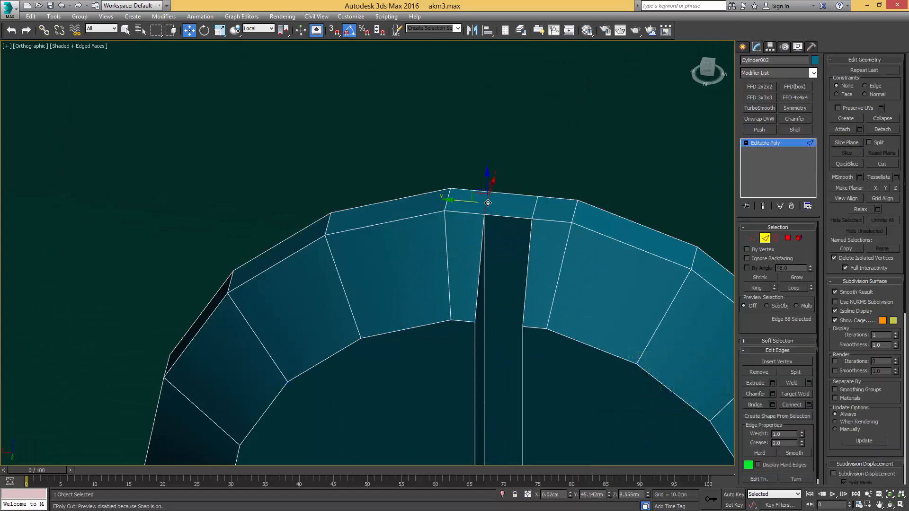
pyautogui.keyDown('ctrl'); pyautogui.click(533, 208); pyautogui.keyUp('ctrl')
pyautogui.hotkey('ctrl', 'BackSpace')
pyautogui.scroll(-3, 519, 258)
pyautogui.scroll(3, 505, 239)
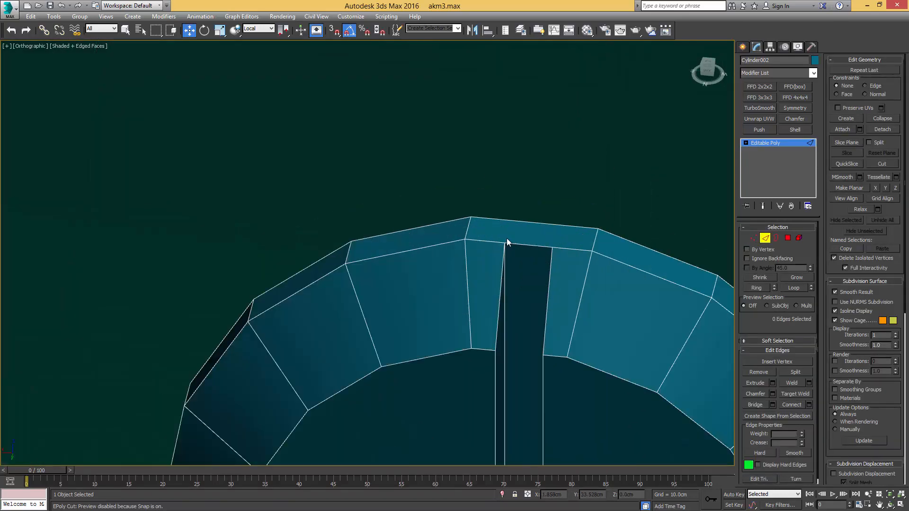
# Connect both corner vertices at the slot's upper end to the neighbouring back vertices of the rim
pyautogui.press('1')
pyautogui.click(471, 217)
pyautogui.keyDown('ctrl'); pyautogui.click(504, 242); pyautogui.keyUp('ctrl')
pyautogui.hotkey('ctrl', 'shift', 'e')
pyautogui.click(552, 247)
pyautogui.keyDown('ctrl'); pyautogui.click(597, 229); pyautogui.keyUp('ctrl')
pyautogui.hotkey('ctrl', 'shift', 'e')
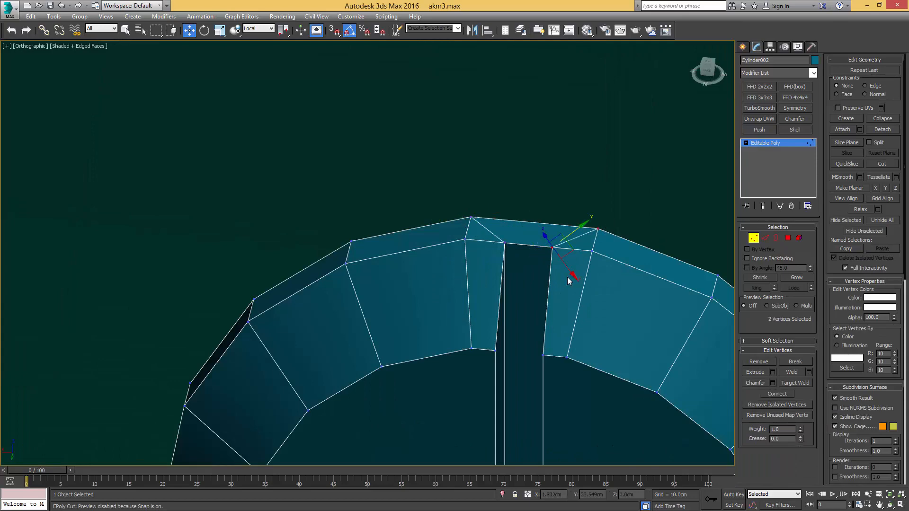
# Connect both corner vertices at the slot's lower end to the neighbouring back vertices of the rim
pyautogui.scroll(-5, 567, 277)
pyautogui.keyDown('alt'); pyautogui.moveTo(567, 277); pyautogui.dragTo(528, 336, button='middle'); pyautogui.keyUp('alt')
pyautogui.scroll(5, 528, 337)
pyautogui.click(556, 271)
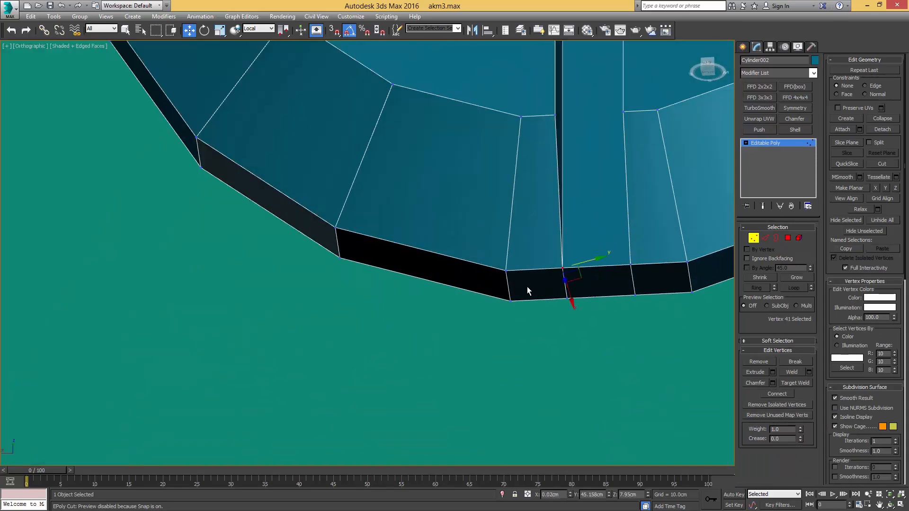
pyautogui.keyDown('ctrl'); pyautogui.click(511, 300); pyautogui.keyUp('ctrl')
pyautogui.hotkey('ctrl', 'shift', 'e')
pyautogui.click(630, 265)
pyautogui.keyDown('ctrl'); pyautogui.click(692, 292); pyautogui.keyUp('ctrl')
pyautogui.hotkey('ctrl', 'shift', 'e')
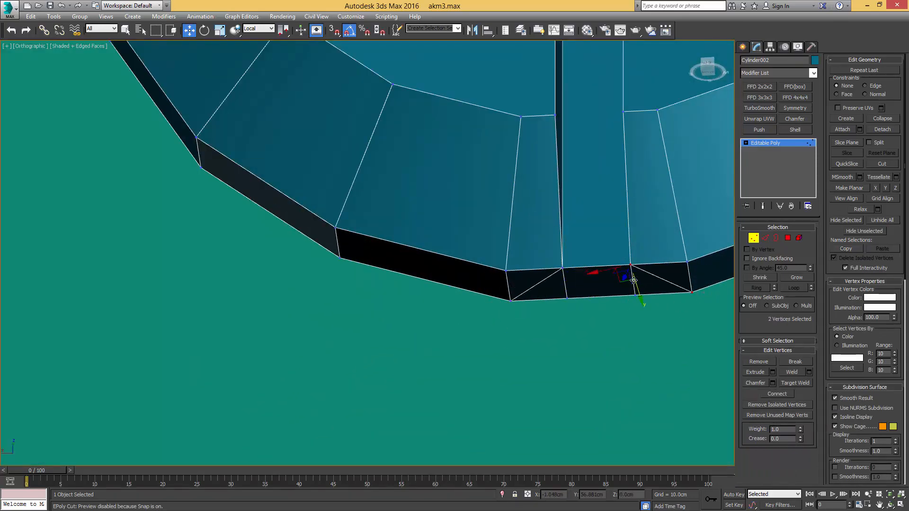
# Remove the two leftover short rim edges at the slot's lower end
pyautogui.press('2')
pyautogui.press('q')
pyautogui.scroll(-3, 575, 274)
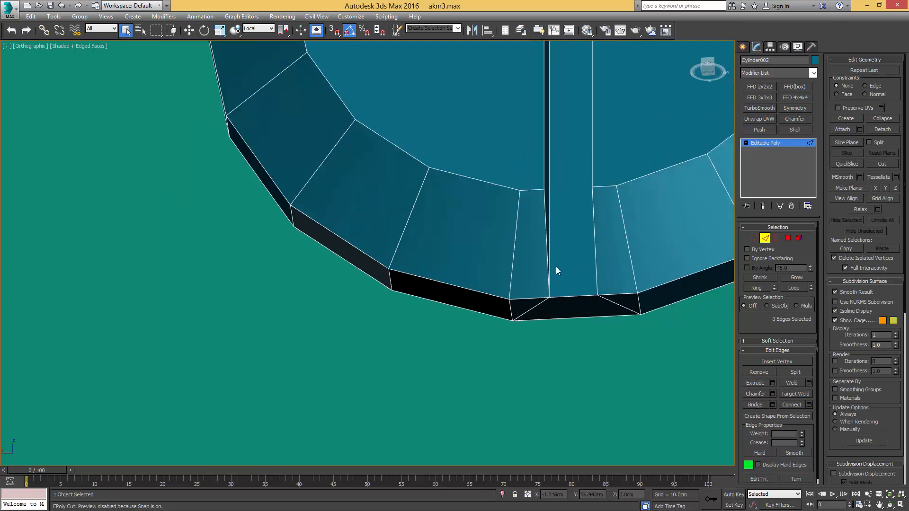
pyautogui.keyDown('alt'); pyautogui.moveTo(555, 266); pyautogui.dragTo(542, 191, button='middle'); pyautogui.keyUp('alt')
pyautogui.scroll(2, 538, 244)
# Apply smoothing to all of the screw head's polygons
pyautogui.hotkey('ctrl', 'd')
pyautogui.press('4')
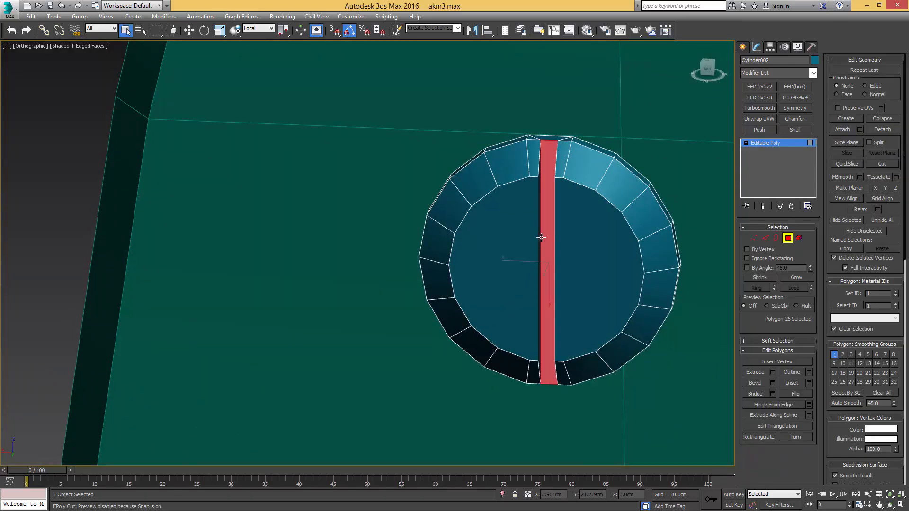
pyautogui.keyDown('alt'); pyautogui.moveTo(541, 240); pyautogui.dragTo(501, 240, button='middle'); pyautogui.keyUp('alt')
pyautogui.press('4')
pyautogui.press('4')
pyautogui.hotkey('ctrl', 'a')
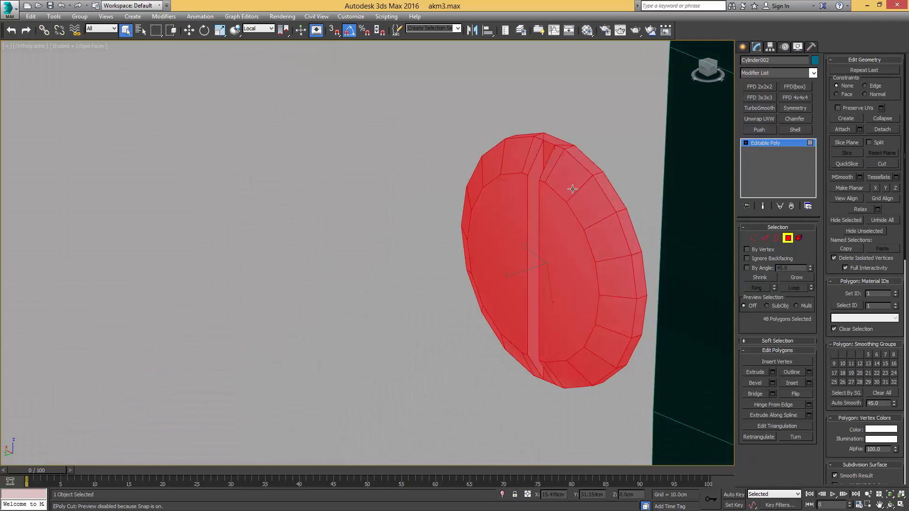
pyautogui.press('2')
pyautogui.hotkey('shift', 'z')
pyautogui.hotkey('shift', 'z')
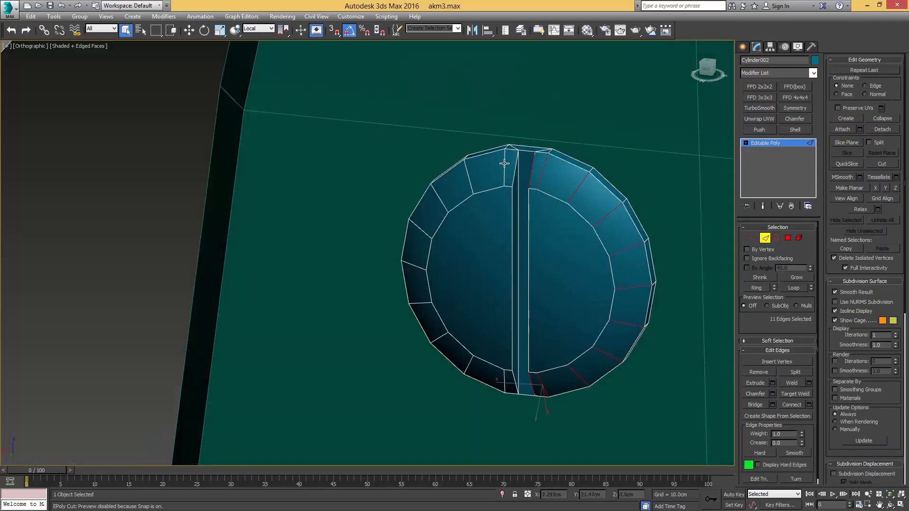
# Give the bevelled band and the two flat half faces of the screw head separate smoothing
pyautogui.press('4')
pyautogui.press('4')
pyautogui.press('4')
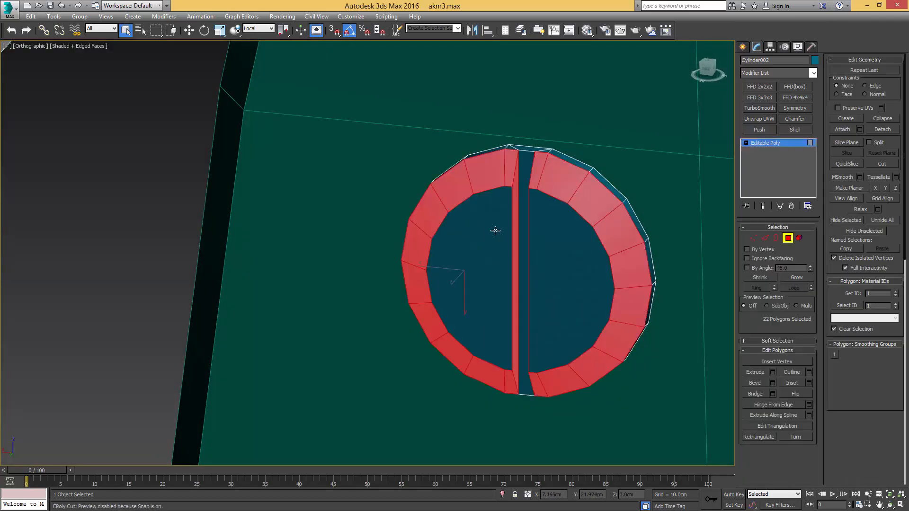
pyautogui.click(497, 231)
pyautogui.keyDown('ctrl'); pyautogui.click(549, 229); pyautogui.keyUp('ctrl')
pyautogui.press('4')
pyautogui.scroll(-3, 538, 207)
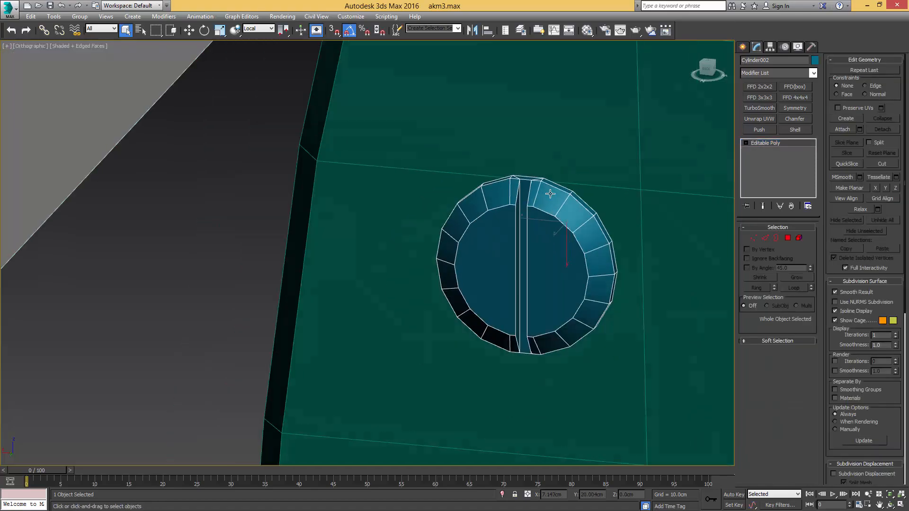
# Open the detach options for the polygon that closes the back of the screw head
pyautogui.press('4')
pyautogui.click(440, 346)
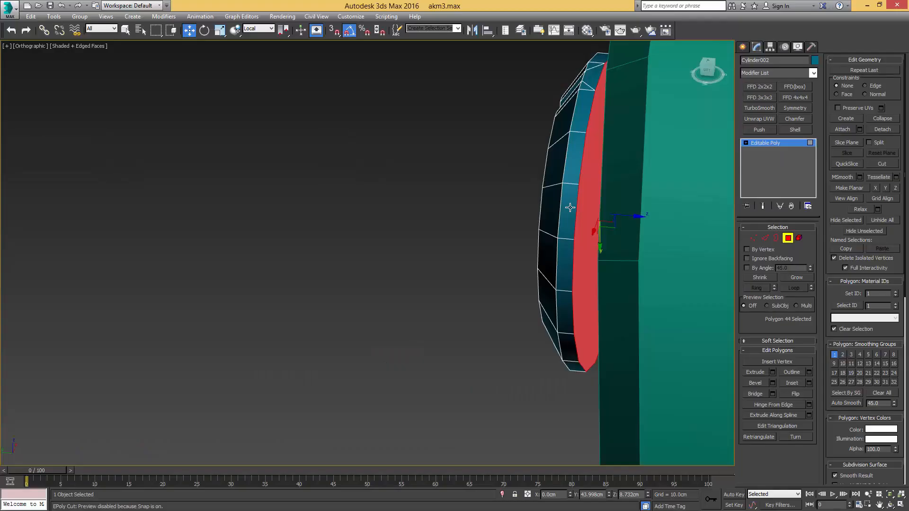
pyautogui.click(542, 222)
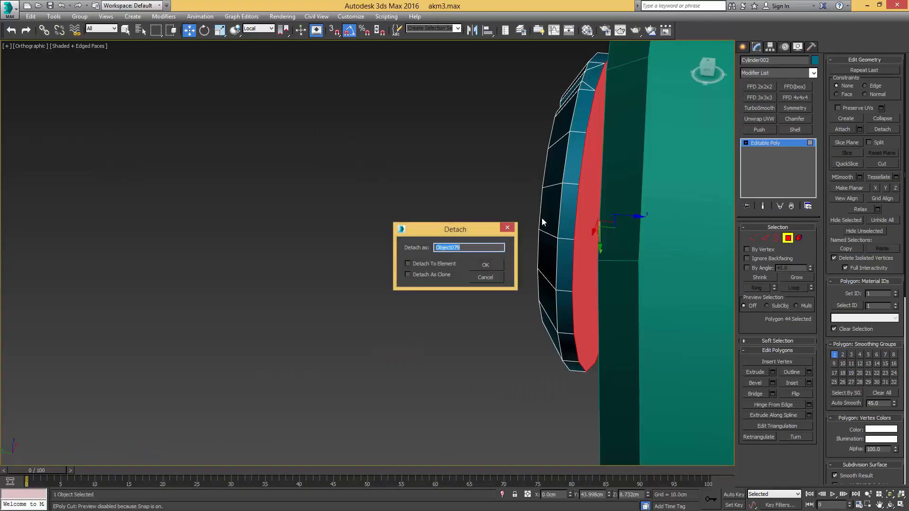
# Detach the selected back disc polygon of the screw head as a separate object and select that new object for scaling
pyautogui.click(488, 266)
pyautogui.press('4')
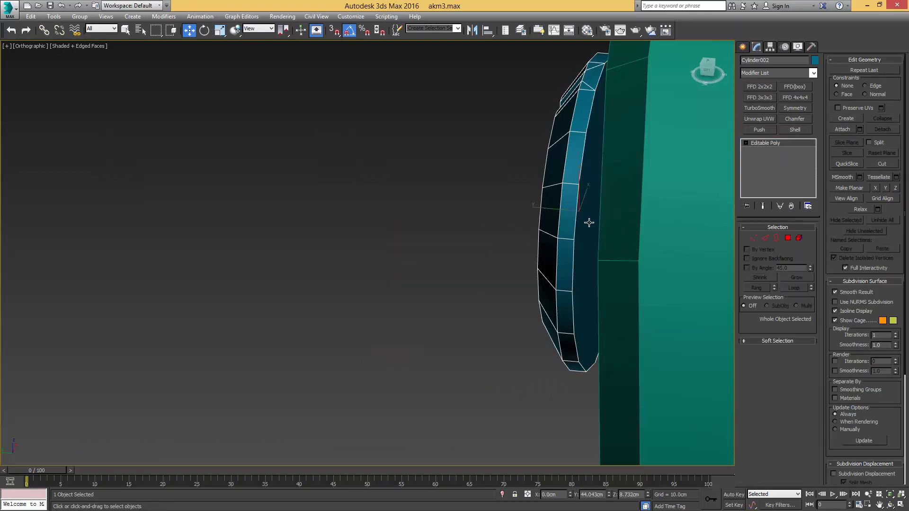
pyautogui.press('q')
pyautogui.click(586, 223)
pyautogui.press('w')
pyautogui.press('r')
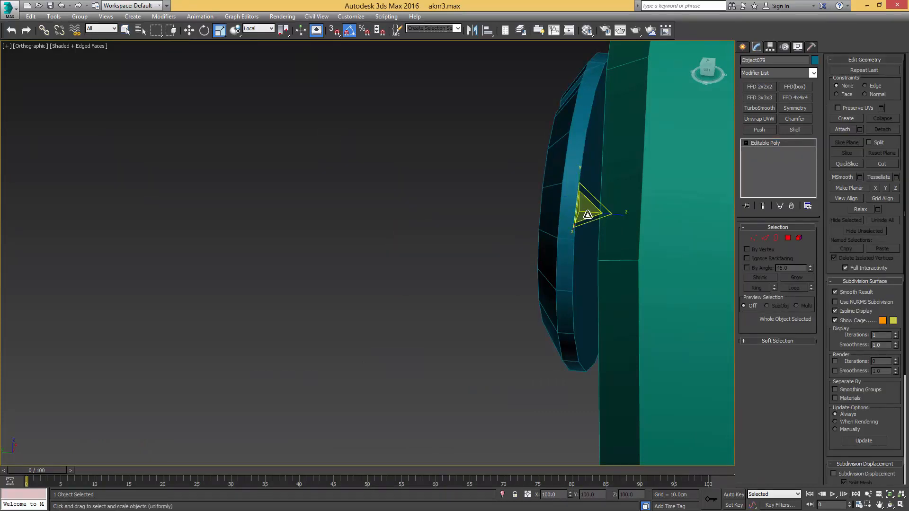
# Scale the detached disc's border outward into a surrounding ring and flip its polygons to face outward
pyautogui.press('3')
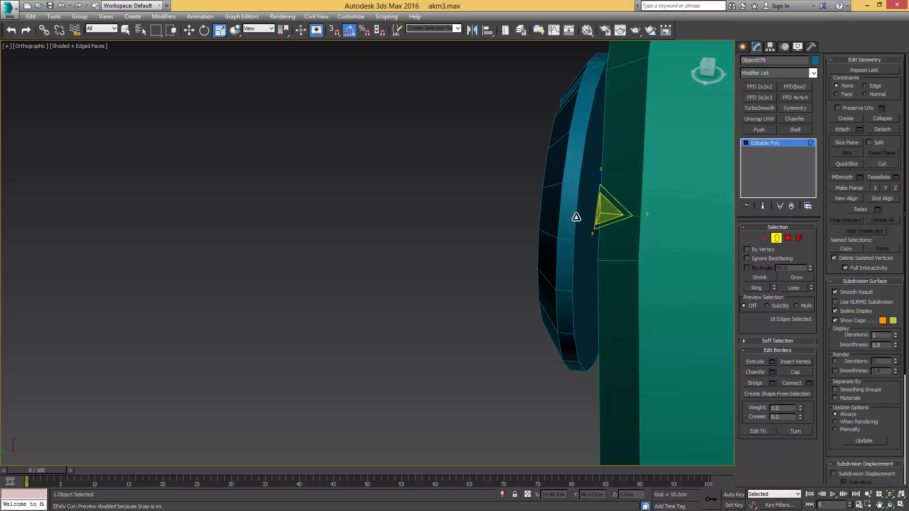
pyautogui.moveTo(602, 214); pyautogui.dragTo(601, 187)
pyautogui.keyDown('alt'); pyautogui.moveTo(542, 196); pyautogui.dragTo(642, 199, button='middle'); pyautogui.keyUp('alt')
pyautogui.press('4')
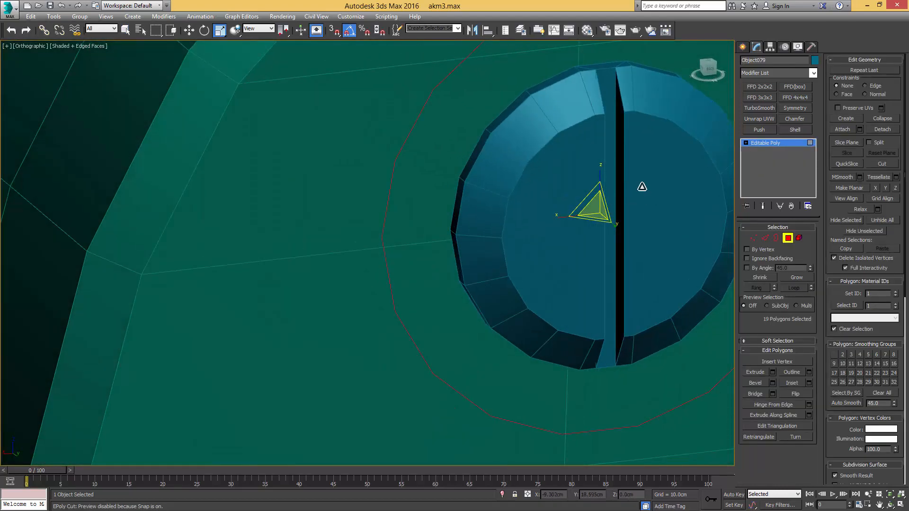
pyautogui.click(798, 393)
# Scale the ring's outer edge loop inward to make a narrower band around the screw head
pyautogui.moveTo(582, 147)
pyautogui.mouseDown(button='middle')
pyautogui.moveTo(560, 171)
pyautogui.moveTo(574, 123)
pyautogui.moveTo(525, 128)
pyautogui.mouseUp(button='middle')
pyautogui.scroll(-2, 561, 172)
pyautogui.press('2')
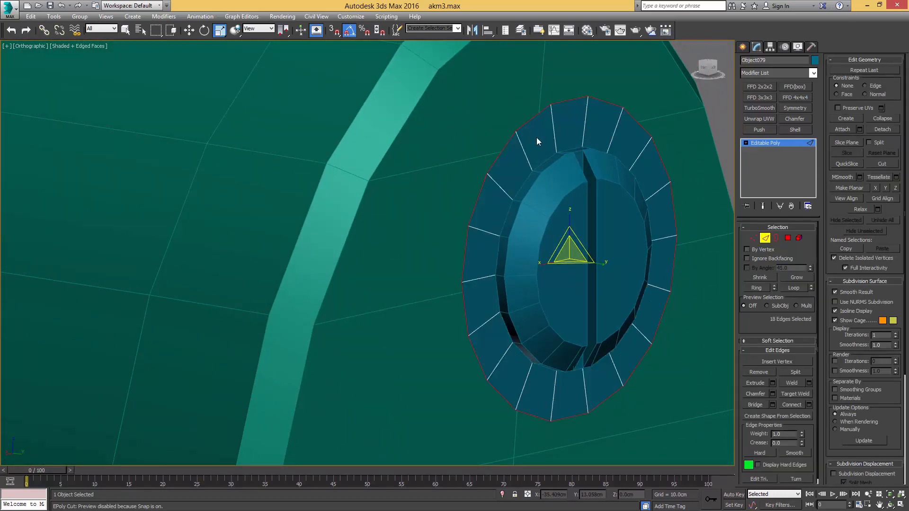
pyautogui.moveTo(569, 253); pyautogui.dragTo(592, 263)
pyautogui.press('w')
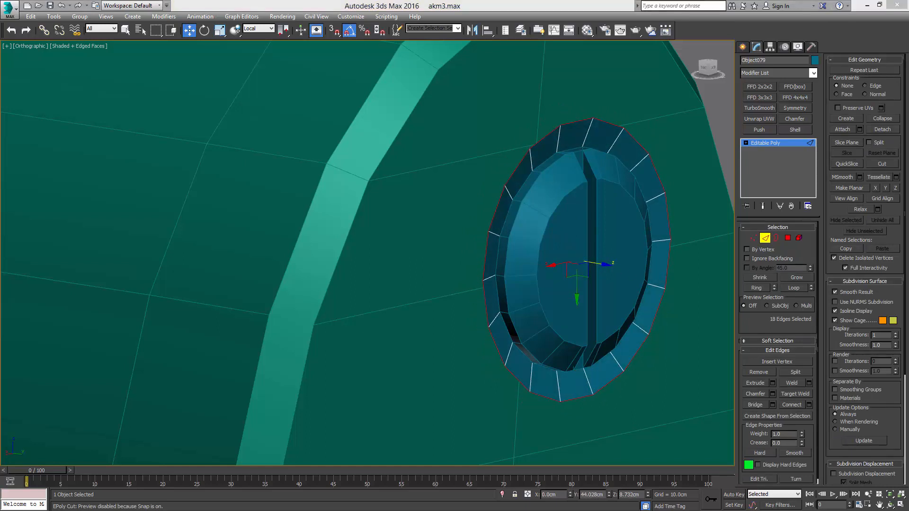
# Examine the reference photo of the rifle butt plate for the recess around the slotted screw
pyautogui.moveTo(908, 66); pyautogui.dragTo(588, 68)
pyautogui.scroll(3, 548, 259)
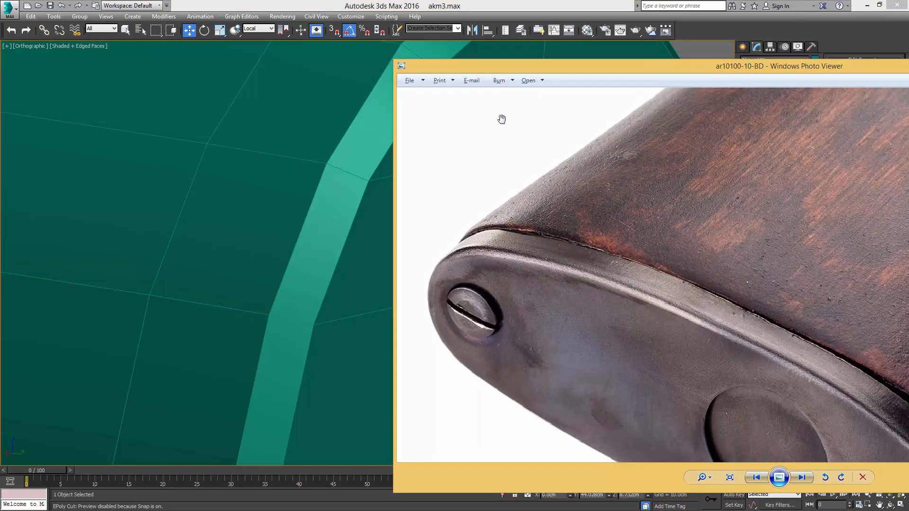
pyautogui.moveTo(501, 70); pyautogui.dragTo(908, 71)
# Extend the ring's outer edges into a thin extra rim and scale the rim's polygons down to about 93%
pyautogui.keyDown('alt'); pyautogui.moveTo(502, 217); pyautogui.dragTo(554, 299, button='middle'); pyautogui.keyUp('alt')
pyautogui.press('r')
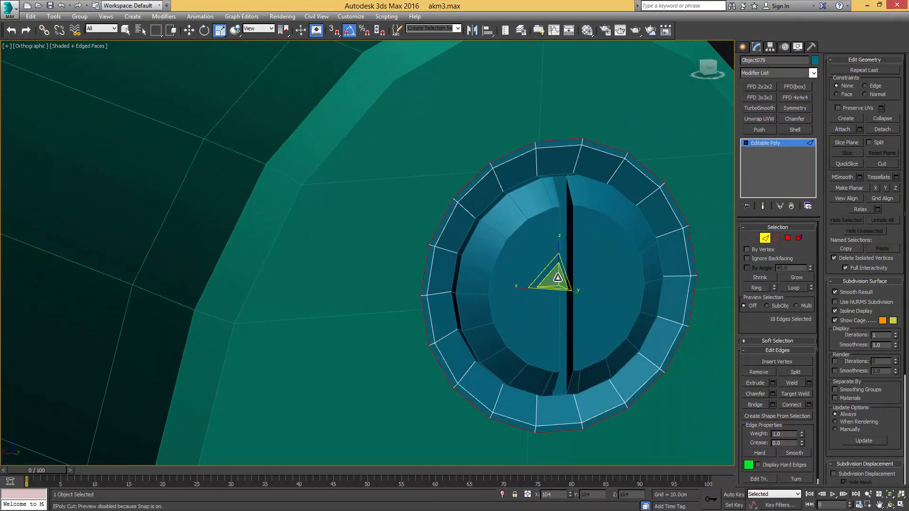
pyautogui.press('4')
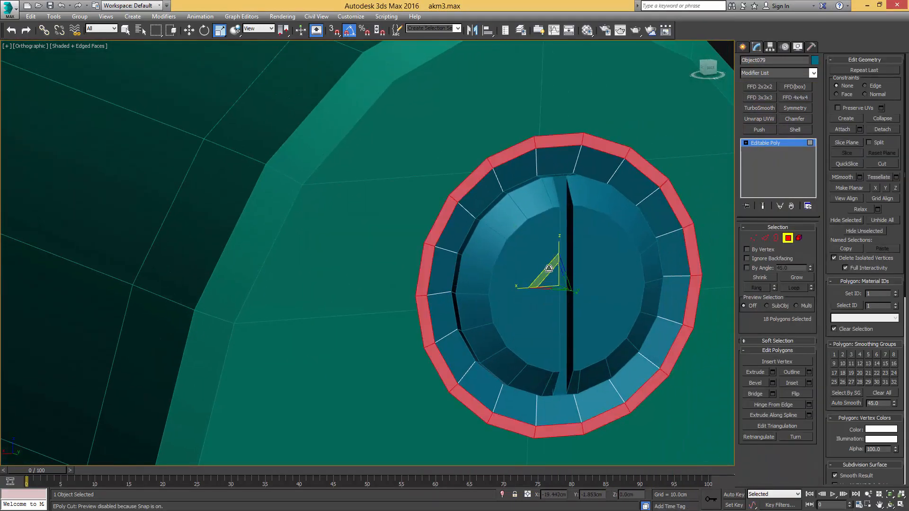
pyautogui.moveTo(553, 277); pyautogui.dragTo(554, 281)
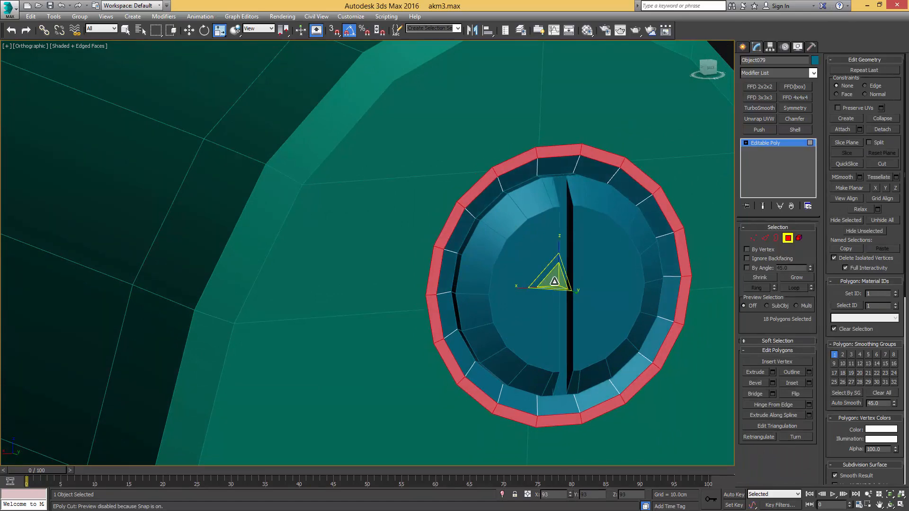
pyautogui.keyDown('alt'); pyautogui.moveTo(579, 240); pyautogui.dragTo(685, 233, button='middle'); pyautogui.keyUp('alt')
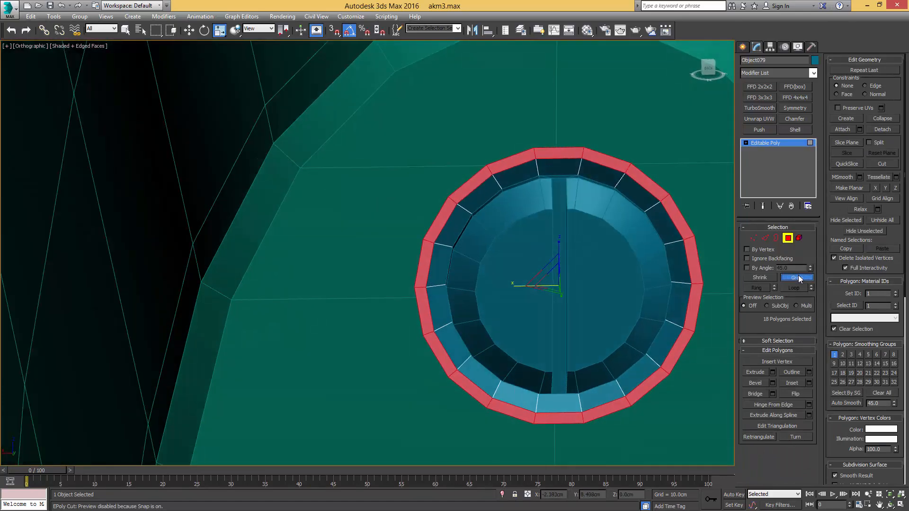
# Leave sub-object editing of the ring and select the ring together with the slotted screw head
pyautogui.press('2')
pyautogui.press('q')
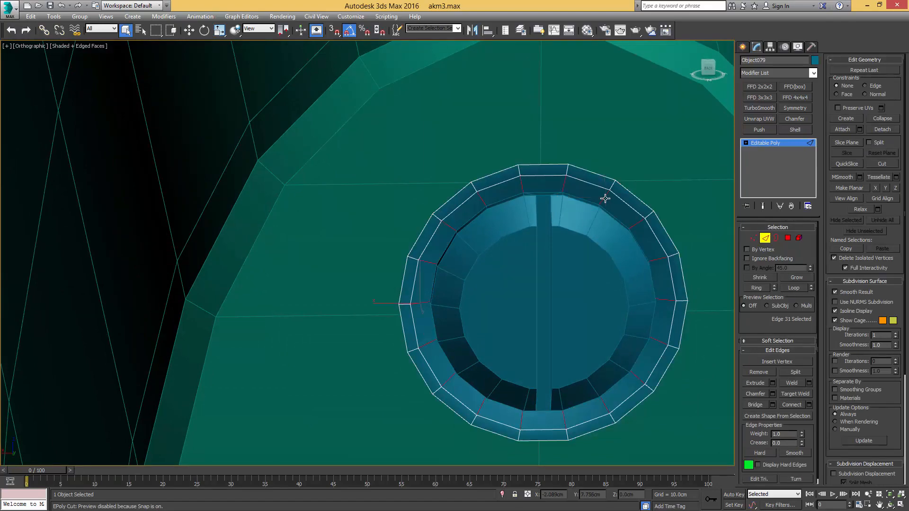
pyautogui.press('4')
pyautogui.press('4')
pyautogui.keyDown('alt'); pyautogui.moveTo(601, 203); pyautogui.dragTo(548, 237, button='middle'); pyautogui.keyUp('alt')
pyautogui.scroll(-4, 587, 218)
pyautogui.scroll(-3, 559, 215)
pyautogui.scroll(4, 578, 233)
pyautogui.press('w')
pyautogui.keyDown('ctrl'); pyautogui.click(579, 231); pyautogui.keyUp('ctrl')
# Add a Chamfer modifier to the screw head and ring, with its smoothing input set to Unsmoothed Edges
pyautogui.scroll(-3, 580, 231)
pyautogui.scroll(-5, 580, 237)
pyautogui.scroll(4, 612, 223)
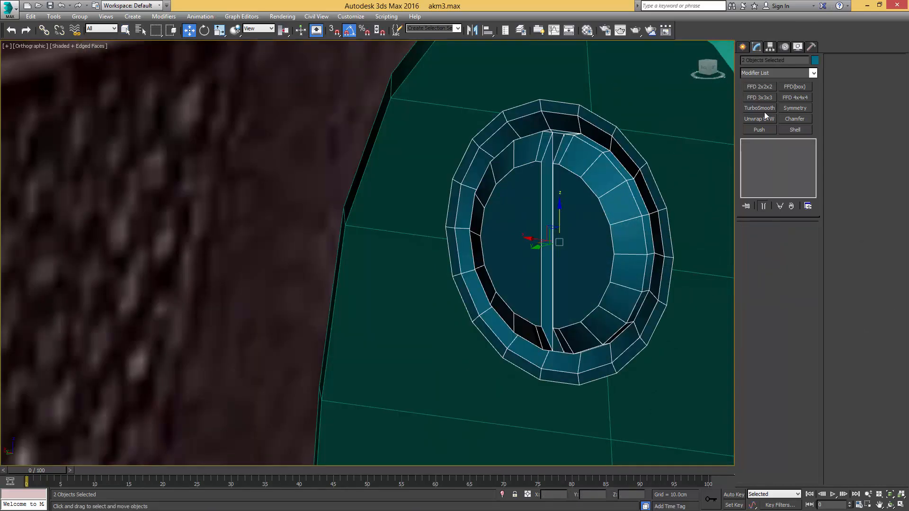
pyautogui.click(795, 118)
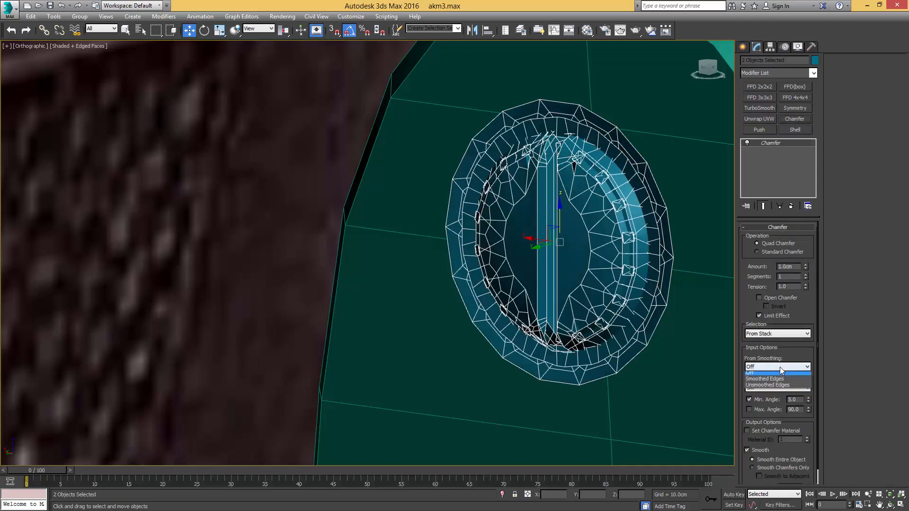
pyautogui.click(772, 387)
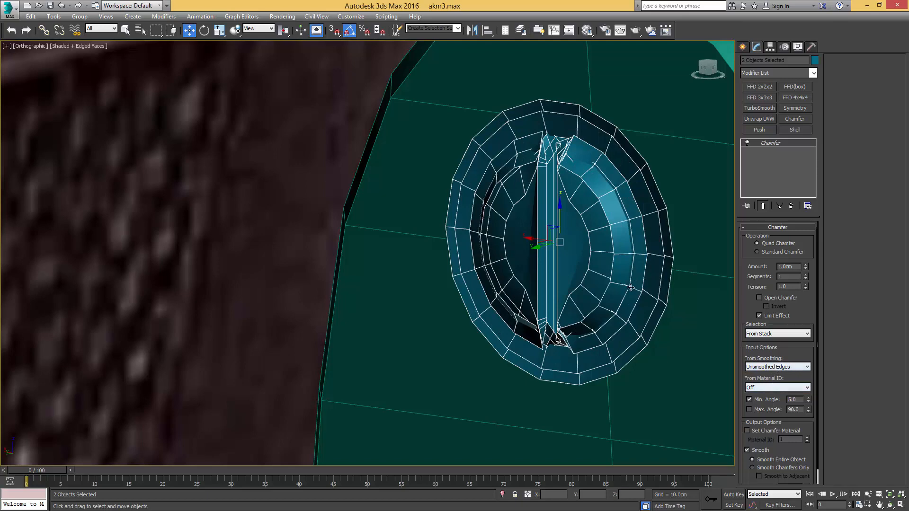
# Set the Chamfer amount for the screw head and ring to 0.005 cm
pyautogui.moveTo(616, 272); pyautogui.dragTo(613, 286, button='middle')
pyautogui.scroll(2, 614, 286)
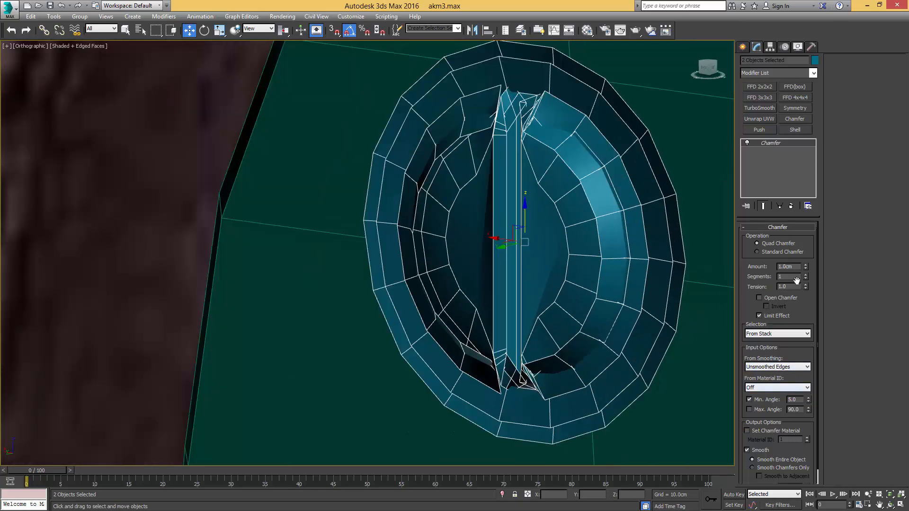
pyautogui.moveTo(805, 269); pyautogui.dragTo(800, 315)
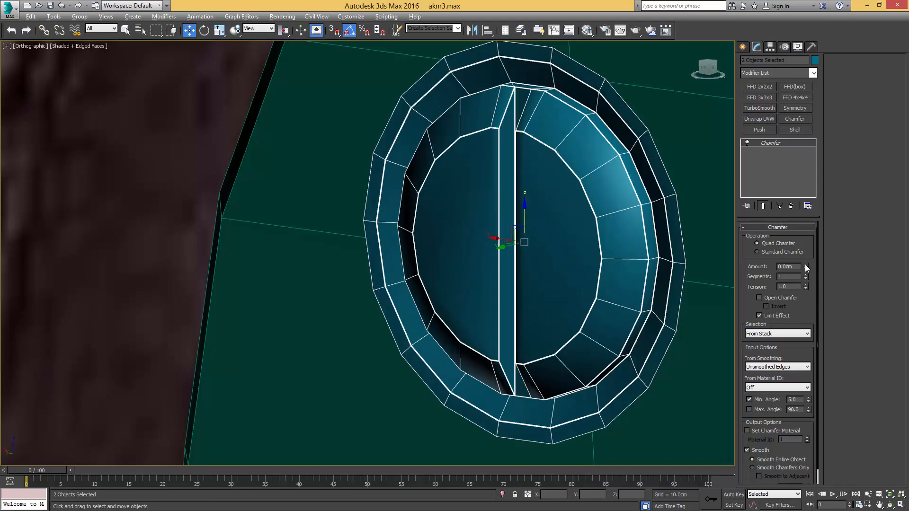
pyautogui.moveTo(806, 264); pyautogui.dragTo(807, 262)
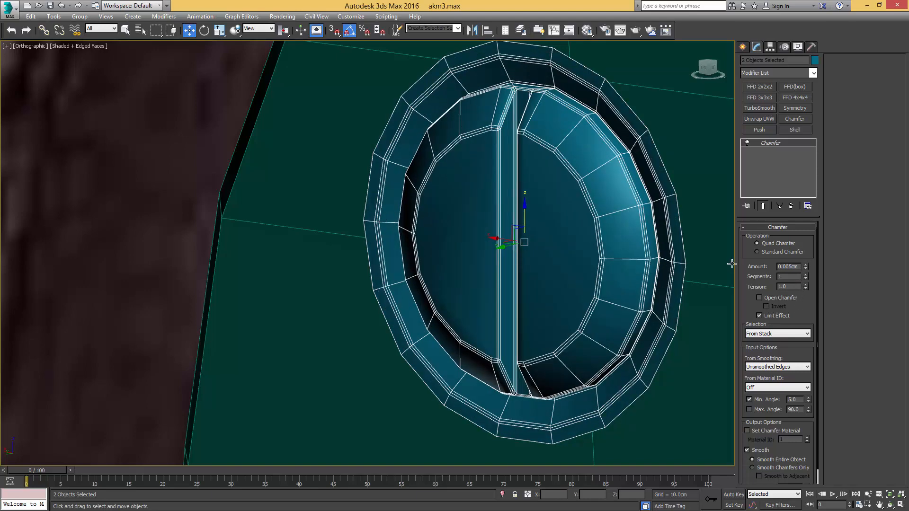
# Add a TurboSmooth modifier to the screw head and ring and inspect the result shaded without edges
pyautogui.click(759, 107)
pyautogui.scroll(-8, 604, 191)
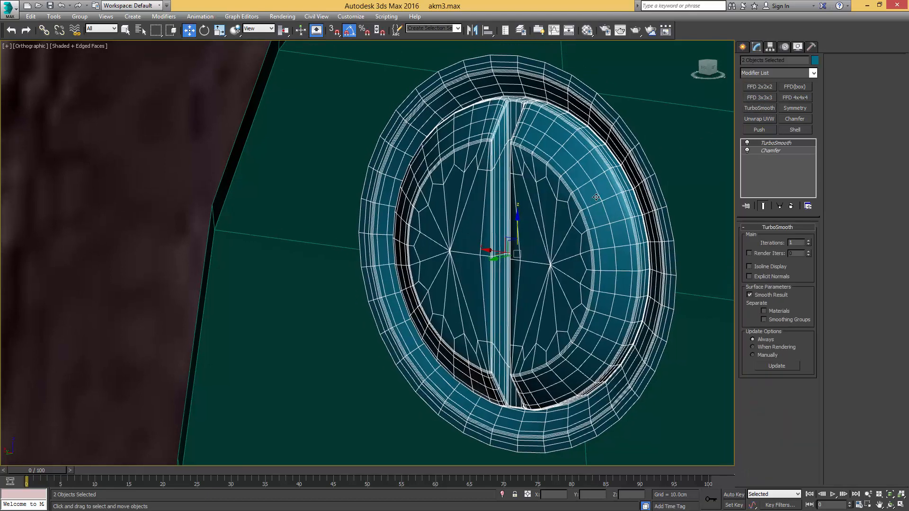
pyautogui.keyDown('alt'); pyautogui.moveTo(604, 191); pyautogui.dragTo(649, 194, button='middle'); pyautogui.keyUp('alt')
pyautogui.press('F4')
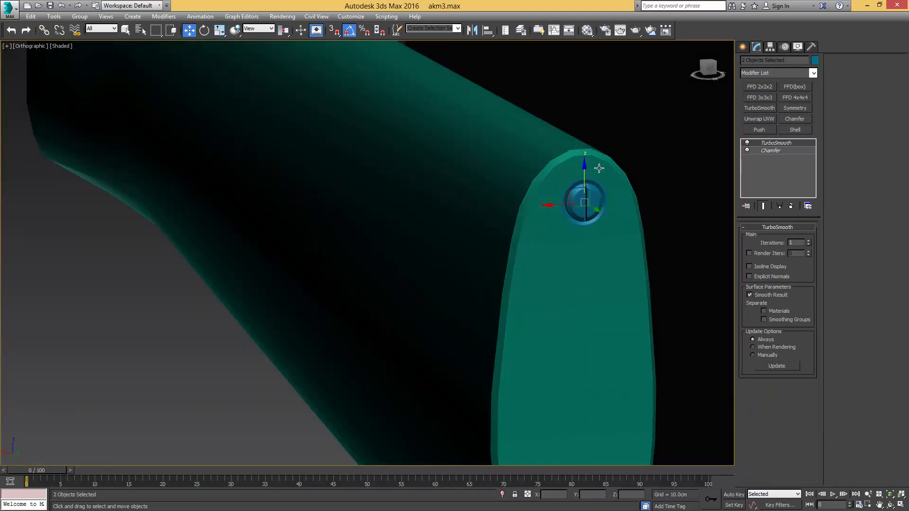
pyautogui.moveTo(598, 175); pyautogui.dragTo(573, 172, button='middle')
pyautogui.scroll(8, 570, 195)
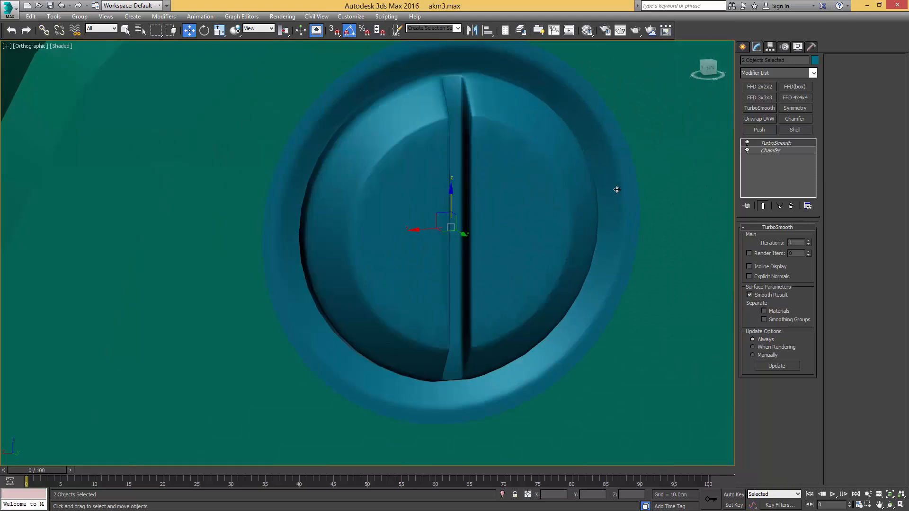
# Set smoothing group 1 on the ring's base-mesh polygons, return to TurboSmooth, and check the smoothed screw on the butt plate
pyautogui.click(612, 189)
pyautogui.click(773, 158)
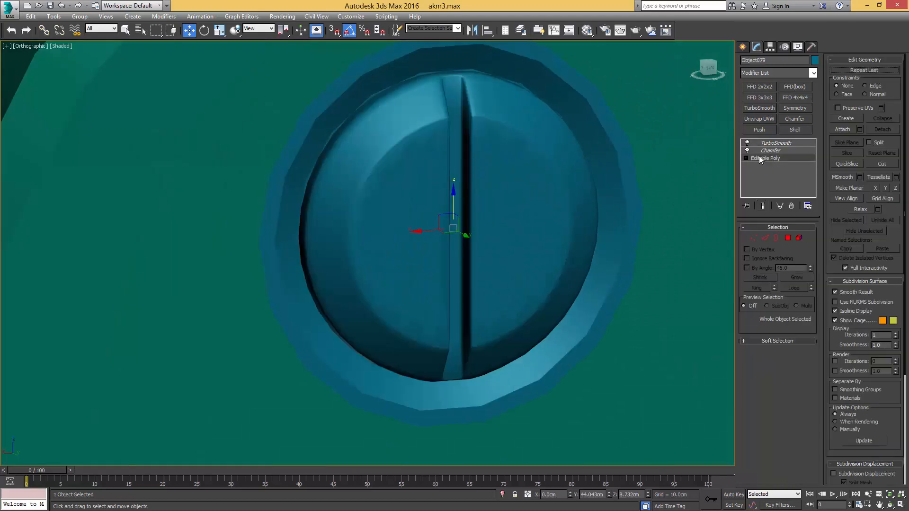
pyautogui.press('4')
pyautogui.click(834, 355)
pyautogui.click(771, 158)
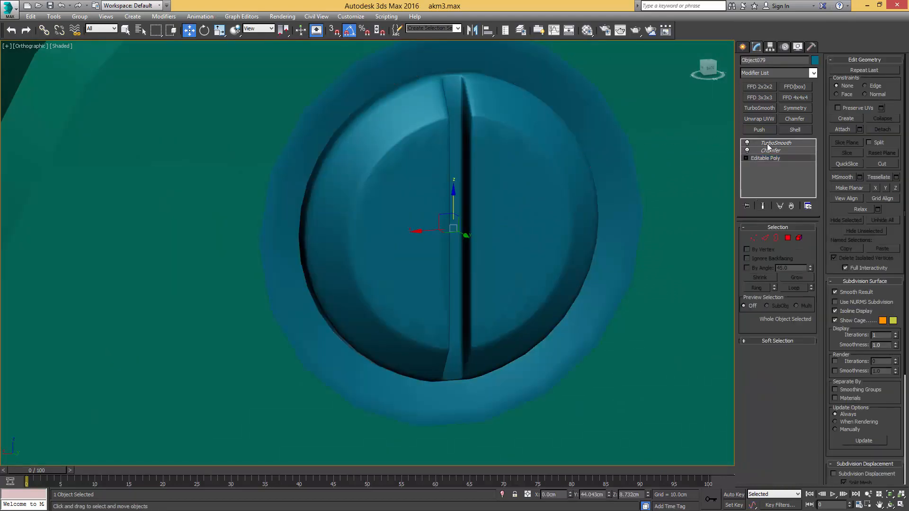
pyautogui.click(773, 143)
pyautogui.scroll(-2, 624, 172)
pyautogui.moveTo(623, 172); pyautogui.dragTo(612, 195, button='middle')
pyautogui.scroll(-4, 583, 193)
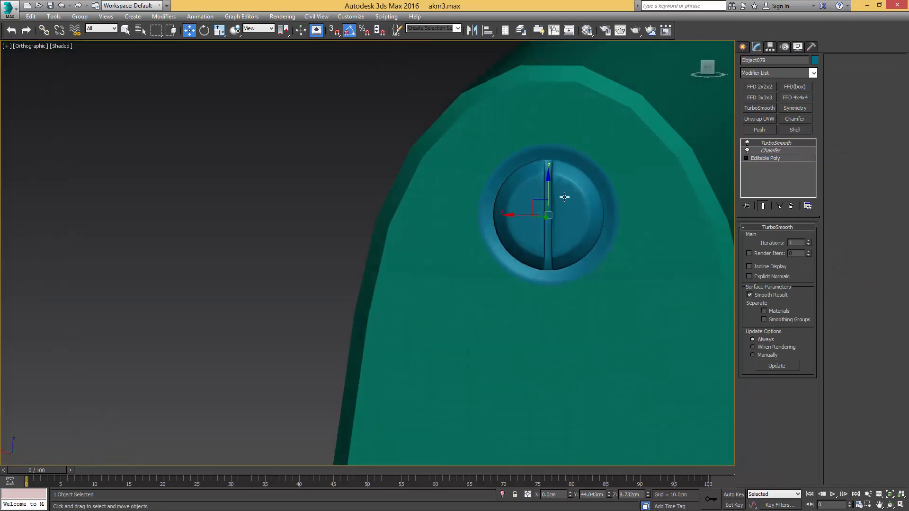
pyautogui.press('F4')
# Select the ring and screw head together and move them slightly upward on the butt plate in the back view
pyautogui.keyDown('ctrl'); pyautogui.click(581, 197); pyautogui.keyUp('ctrl')
pyautogui.scroll(-4, 576, 201)
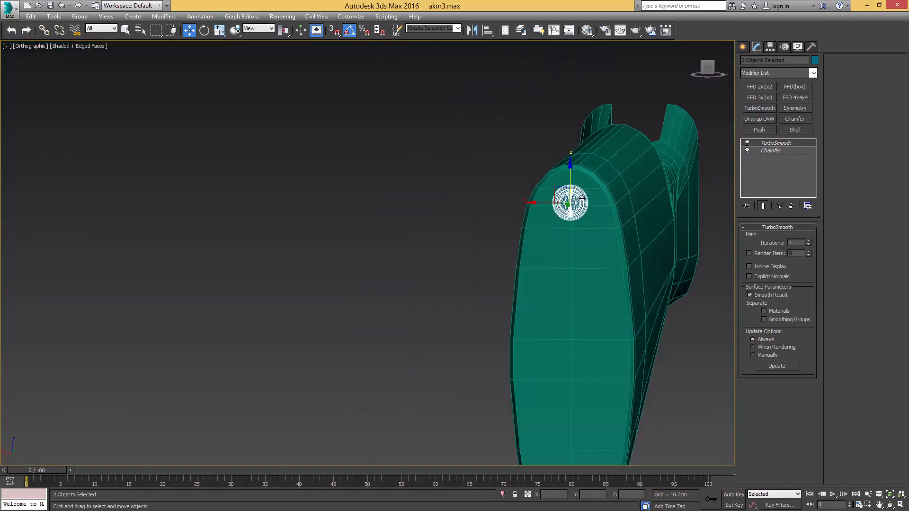
pyautogui.press('k')
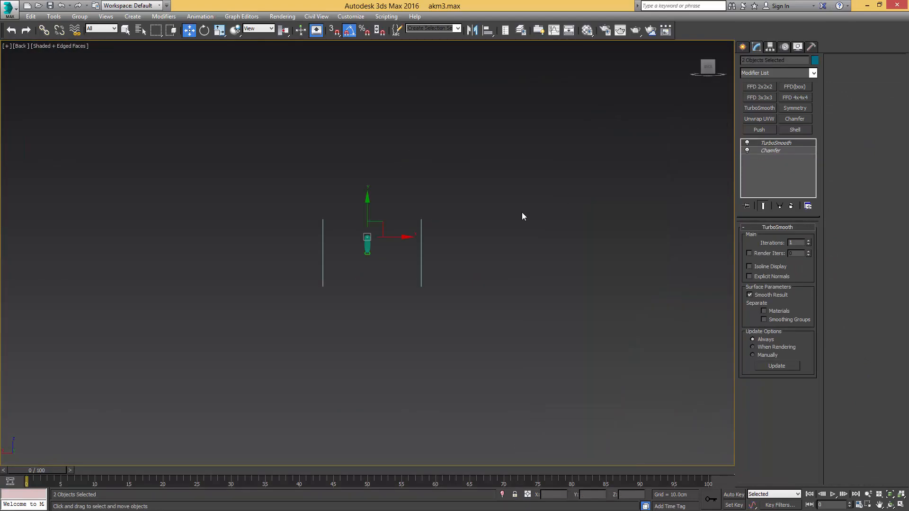
pyautogui.scroll(5, 359, 232)
pyautogui.scroll(5, 420, 222)
pyautogui.scroll(-6, 411, 208)
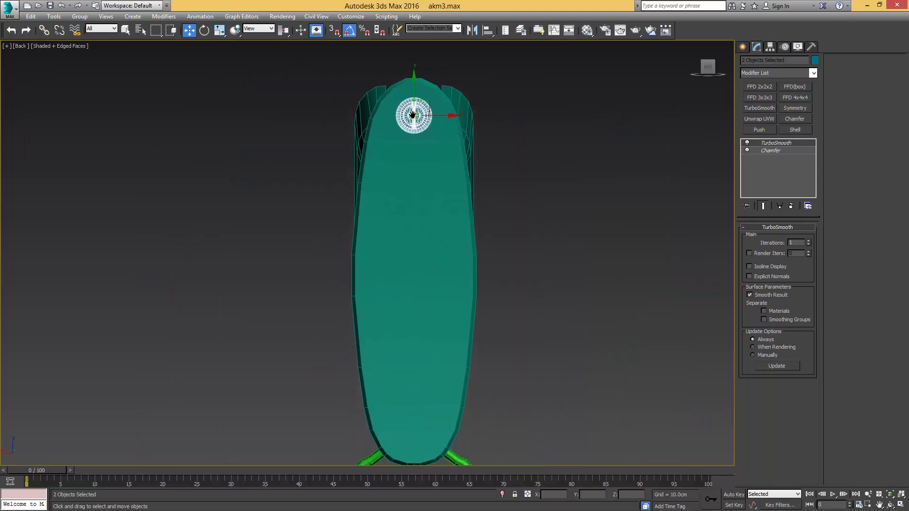
pyautogui.scroll(2, 417, 97)
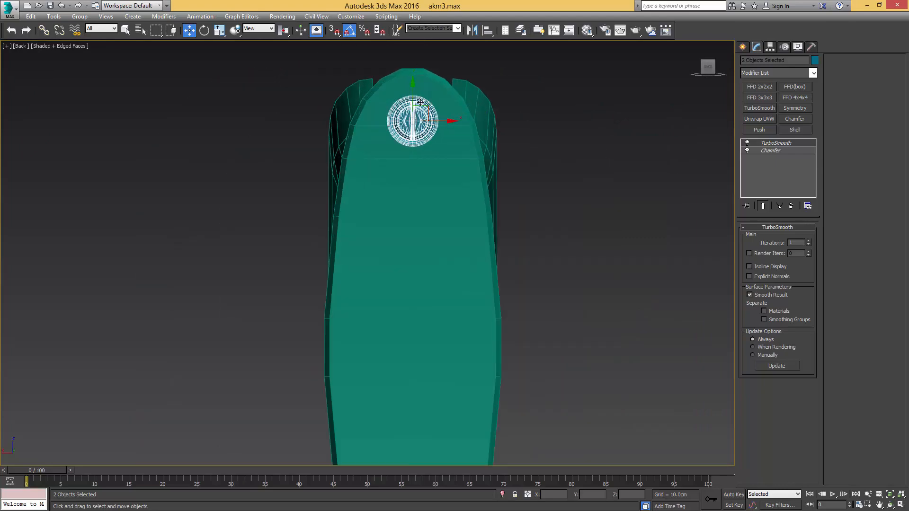
pyautogui.moveTo(419, 103); pyautogui.dragTo(448, 139, button='middle')
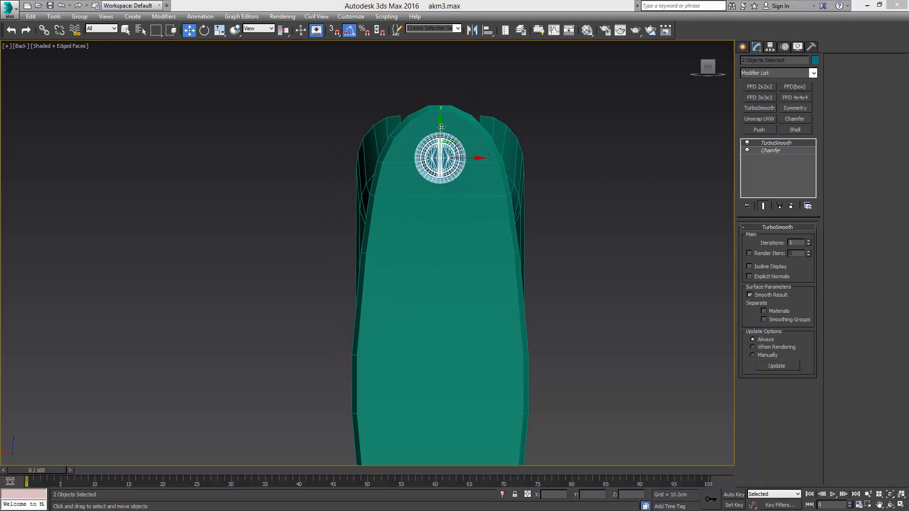
pyautogui.moveTo(441, 127); pyautogui.dragTo(443, 121)
# Make one copy of the screw head and ring near the lower end of the butt plate
pyautogui.scroll(-4, 445, 155)
pyautogui.moveTo(446, 152); pyautogui.dragTo(439, 116, button='middle')
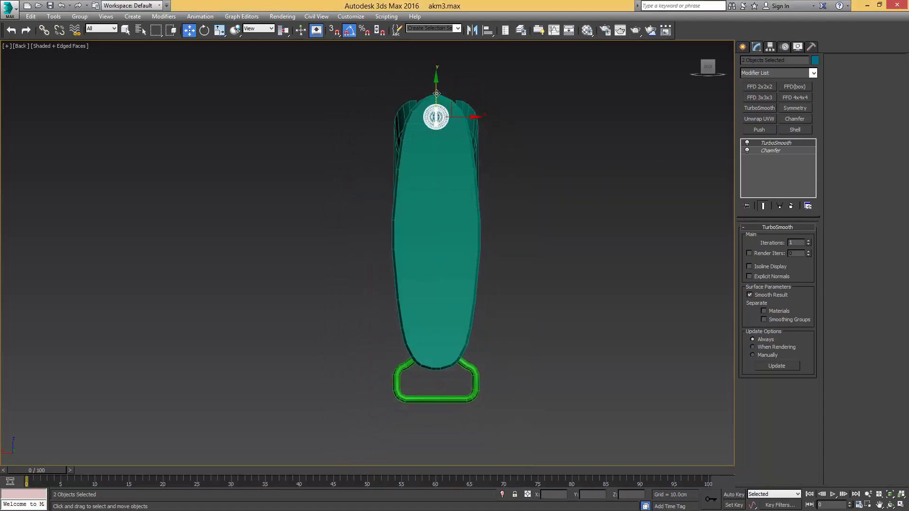
pyautogui.moveTo(437, 94)
pyautogui.keyDown('shift'); pyautogui.mouseDown()
pyautogui.moveTo(441, 333)
pyautogui.moveTo(451, 326)
pyautogui.mouseUp(); pyautogui.keyUp('shift')
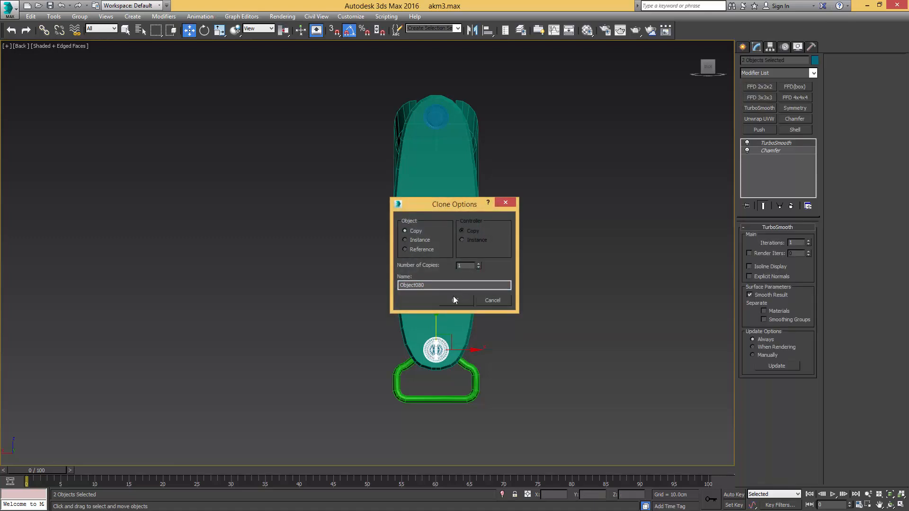
pyautogui.click(455, 299)
# Rotate the lower screw copy in the back view so its slot sits at an angle
pyautogui.scroll(5, 452, 374)
pyautogui.press('e')
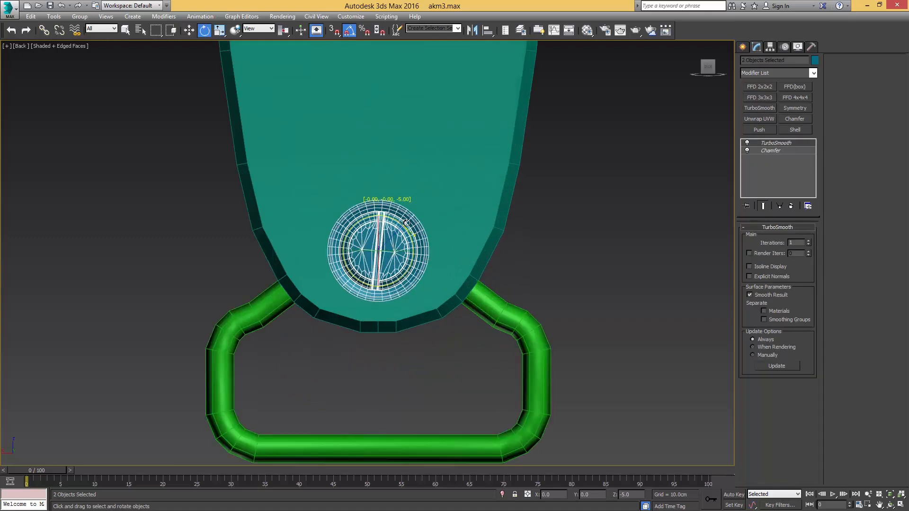
pyautogui.scroll(-4, 417, 223)
pyautogui.press('w')
# Make one copy of the lower screw's recess ring, placed a short distance above it on the butt plate
pyautogui.scroll(-4, 417, 223)
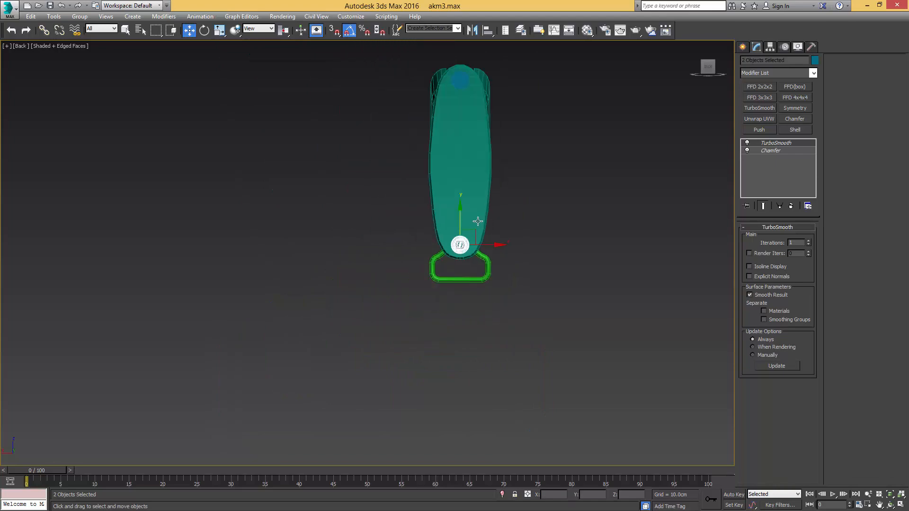
pyautogui.keyDown('alt'); pyautogui.moveTo(452, 215); pyautogui.dragTo(422, 208, button='middle'); pyautogui.keyUp('alt')
pyautogui.scroll(4, 421, 209)
pyautogui.press('F4')
pyautogui.scroll(3, 426, 213)
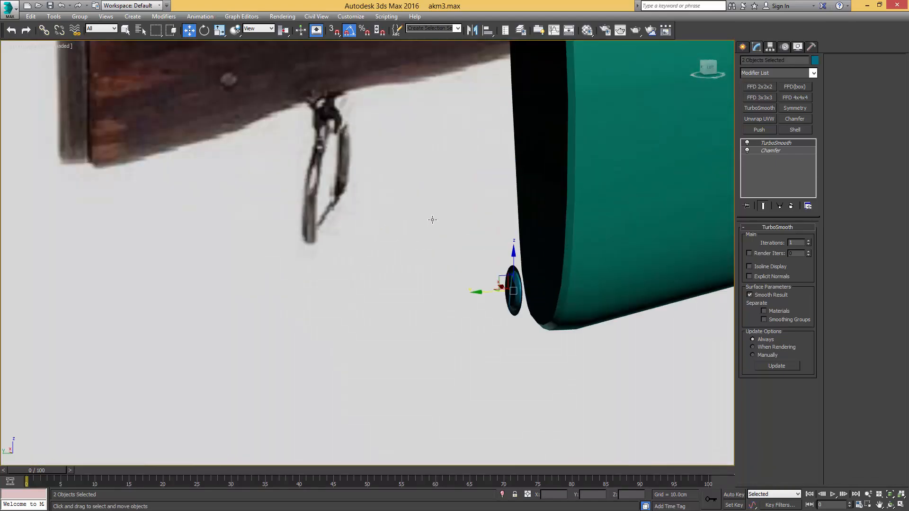
pyautogui.press('F4')
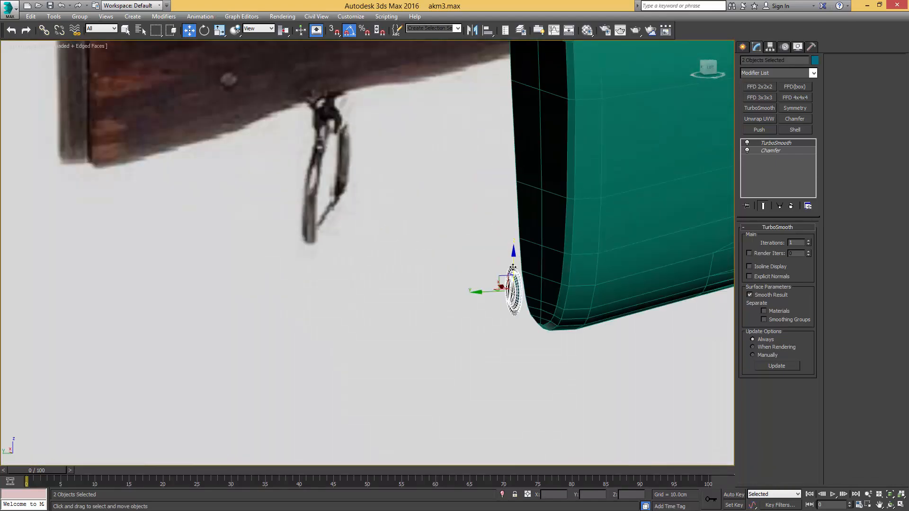
pyautogui.click(515, 281)
pyautogui.scroll(2, 516, 285)
pyautogui.keyDown('shift'); pyautogui.moveTo(519, 300); pyautogui.dragTo(518, 229); pyautogui.keyUp('shift')
pyautogui.click(455, 300)
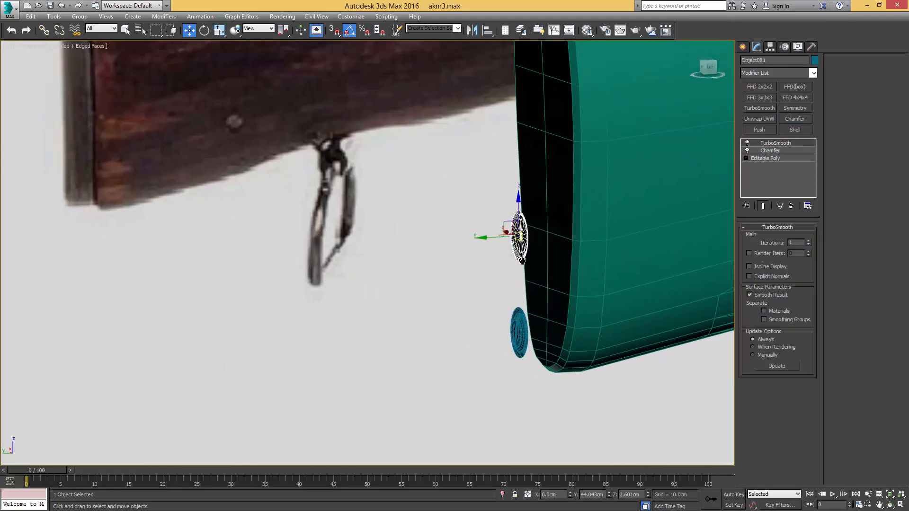
# Go to the copied ring's base mesh and scale the whole object up uniformly to more than twice its size
pyautogui.scroll(5, 575, 226)
pyautogui.click(772, 158)
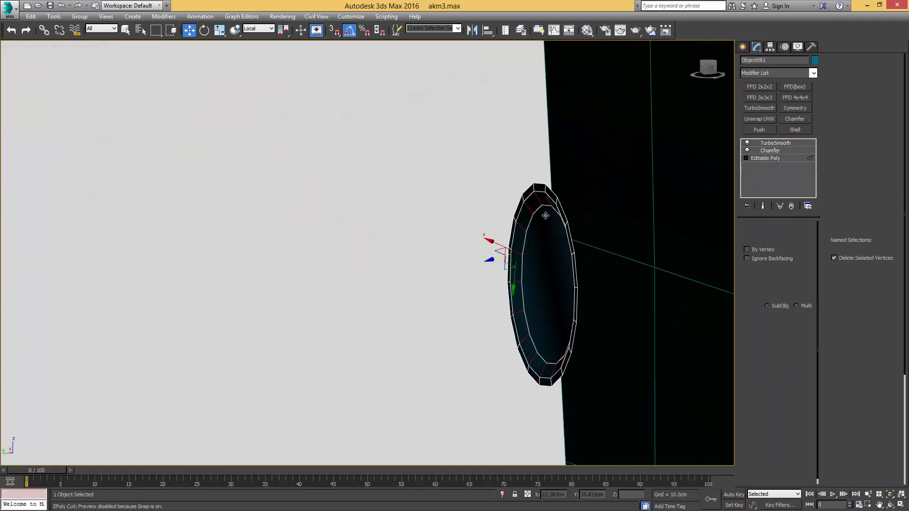
pyautogui.press('4')
pyautogui.press('4')
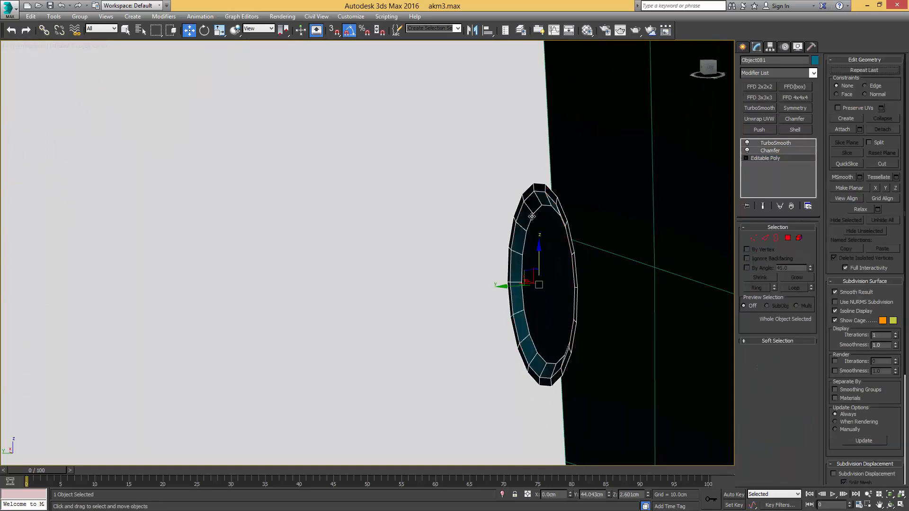
pyautogui.scroll(-5, 529, 235)
pyautogui.keyDown('alt'); pyautogui.moveTo(529, 236); pyautogui.dragTo(544, 246, button='middle'); pyautogui.keyUp('alt')
pyautogui.press('r')
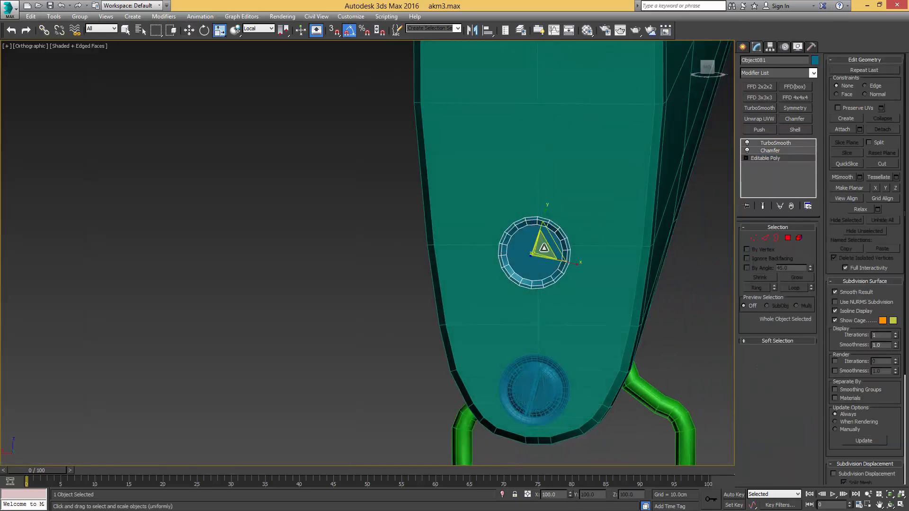
pyautogui.moveTo(544, 246); pyautogui.dragTo(578, 186)
# Scale the enlarged ring's central polygon uniformly to 110% to narrow its rim, and return to TurboSmooth in plain shading
pyautogui.press('4')
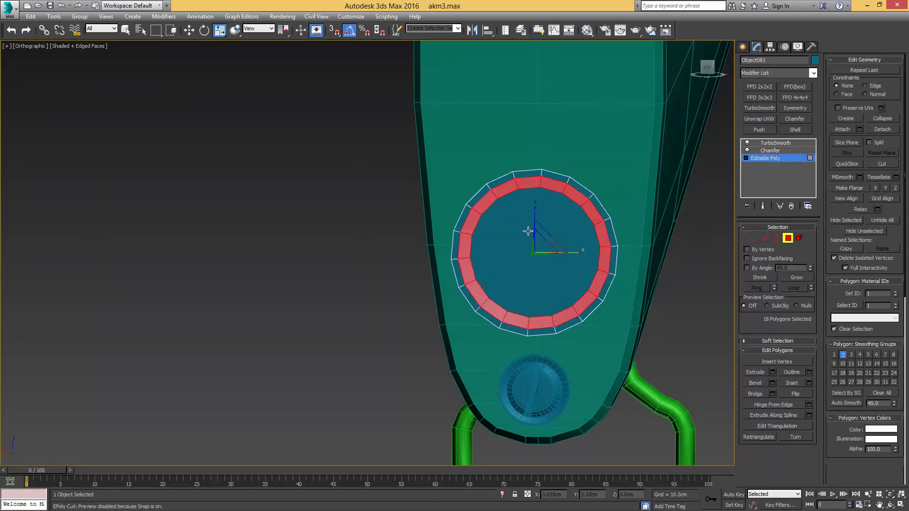
pyautogui.click(544, 244)
pyautogui.press('r')
pyautogui.moveTo(542, 244); pyautogui.dragTo(542, 242)
pyautogui.hotkey('ctrl', 'z')
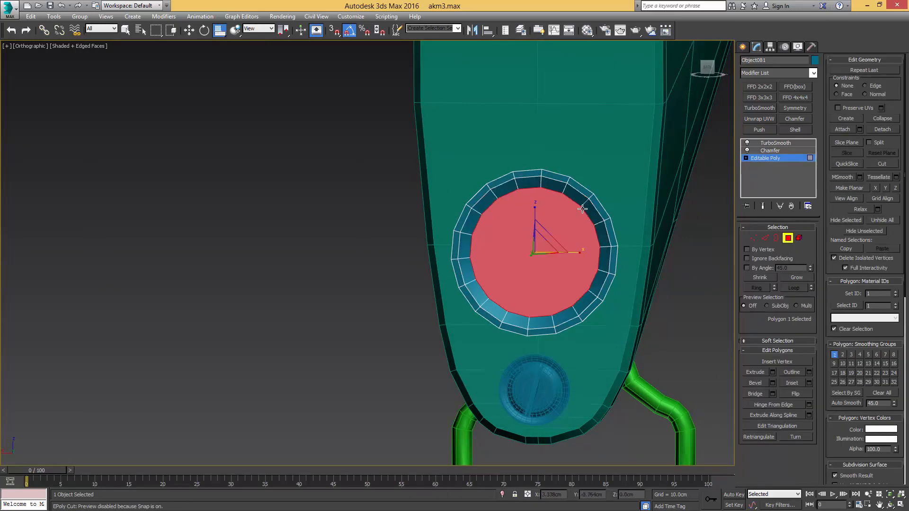
pyautogui.moveTo(221, 35); pyautogui.dragTo(223, 50)
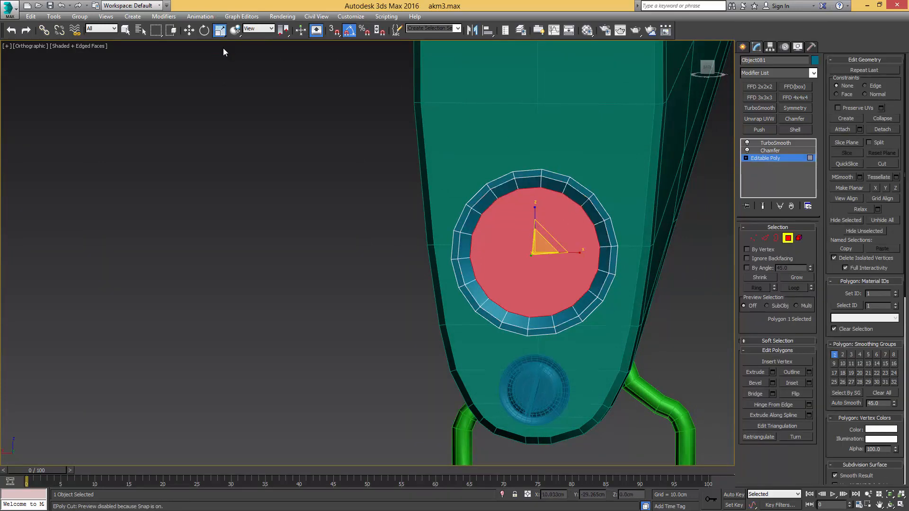
pyautogui.moveTo(542, 246); pyautogui.dragTo(540, 243)
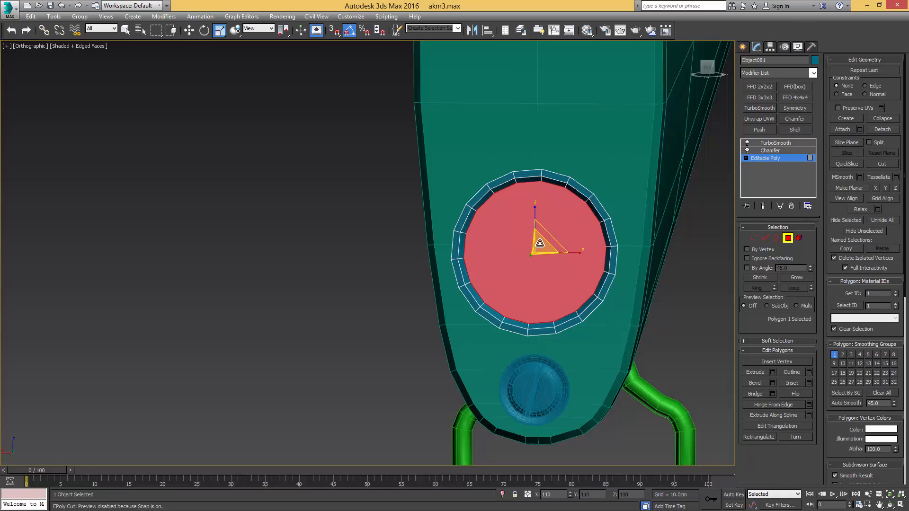
pyautogui.press('4')
pyautogui.click(754, 144)
pyautogui.press('F4')
pyautogui.moveTo(573, 162); pyautogui.dragTo(575, 166, button='middle')
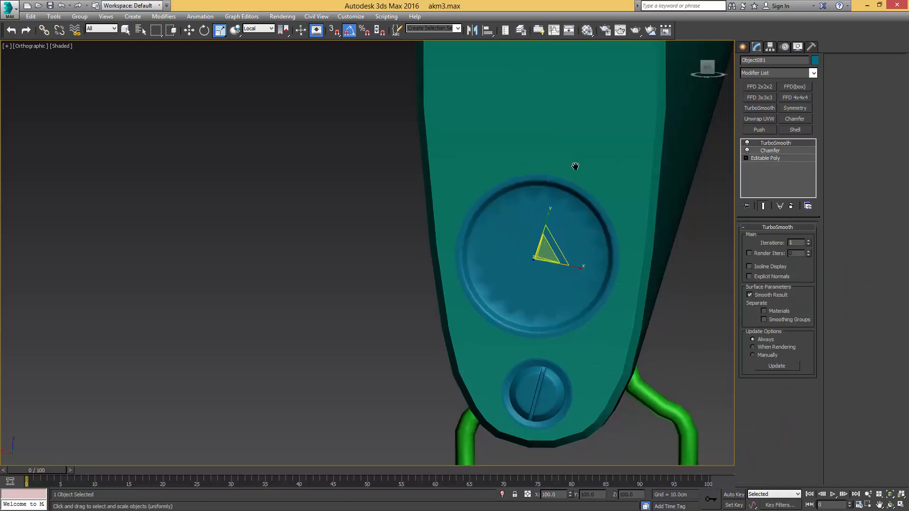
# Move the large circular cover up to a Z position of 3.334 cm and scale it uniformly to 95%
pyautogui.scroll(-3, 576, 167)
pyautogui.press('w')
pyautogui.moveTo(553, 180); pyautogui.dragTo(557, 156)
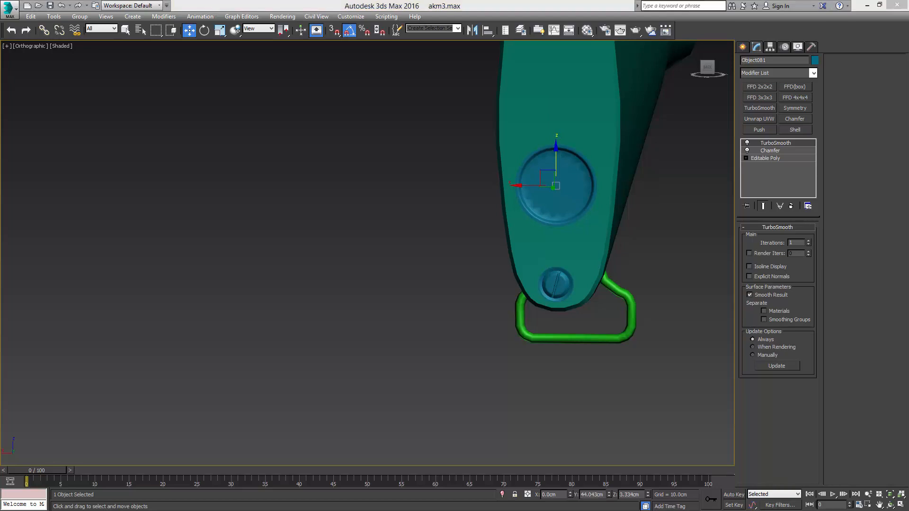
pyautogui.moveTo(908, 135)
pyautogui.mouseDown()
pyautogui.moveTo(597, 102)
pyautogui.moveTo(908, 121)
pyautogui.mouseUp()
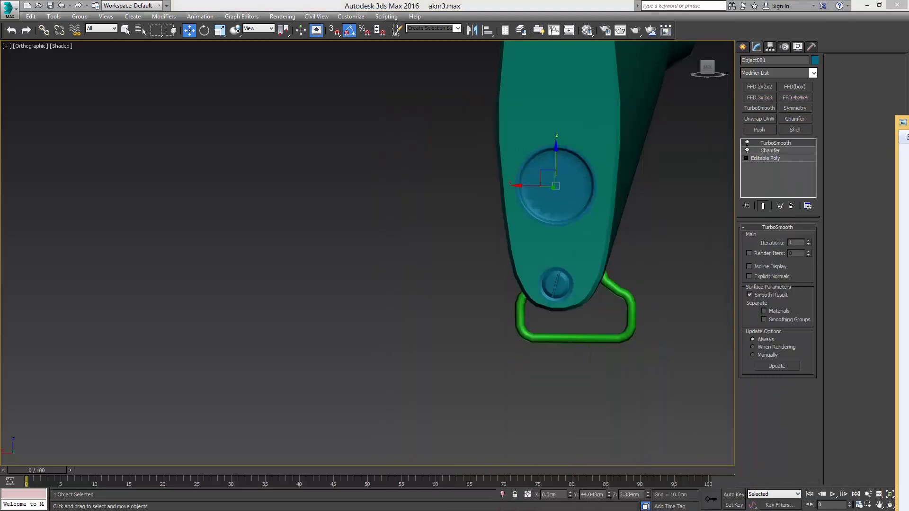
pyautogui.scroll(4, 558, 174)
pyautogui.press('r')
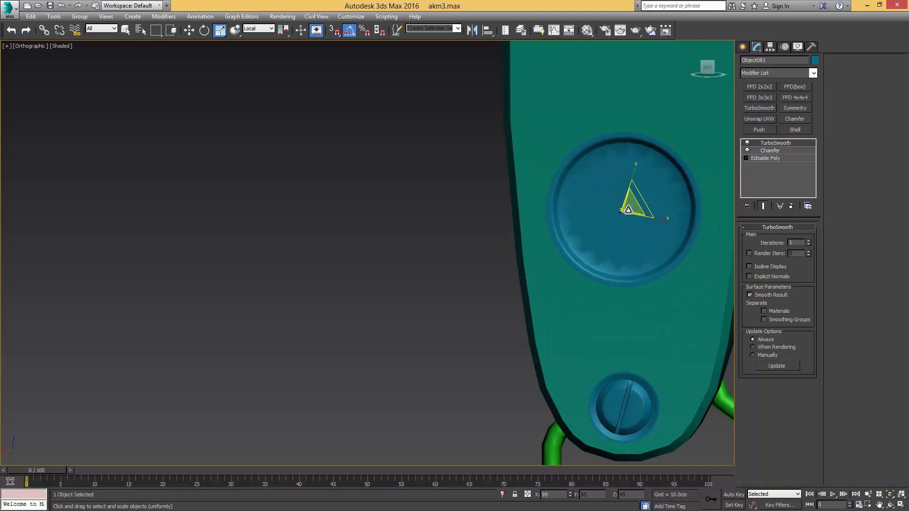
pyautogui.moveTo(628, 209); pyautogui.dragTo(628, 207)
pyautogui.scroll(2, 624, 190)
pyautogui.press('F4')
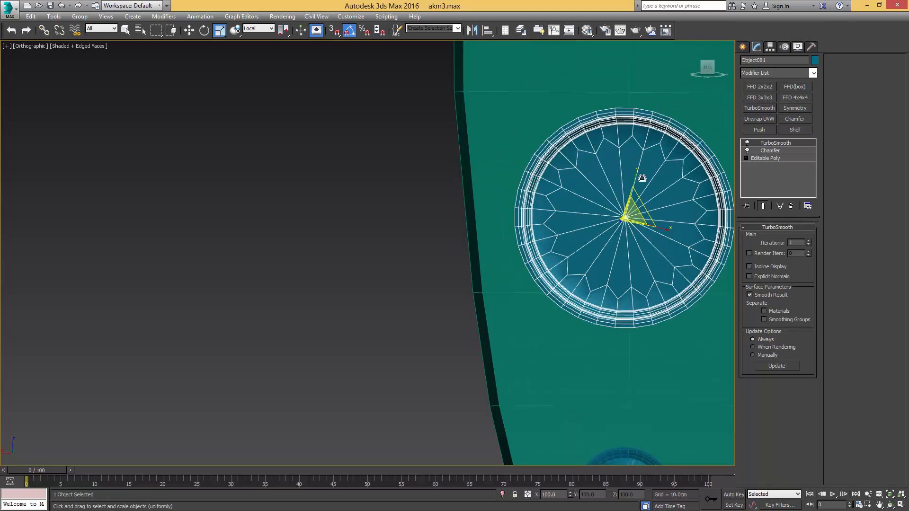
# Select the stock, butt plate parts and sling loop together and change their object color to black
pyautogui.scroll(-7, 641, 178)
pyautogui.press('F4')
pyautogui.moveTo(641, 169); pyautogui.dragTo(563, 218, button='middle')
pyautogui.scroll(-4, 563, 218)
pyautogui.press('w')
pyautogui.moveTo(534, 278); pyautogui.dragTo(596, 195)
pyautogui.scroll(7, 624, 140)
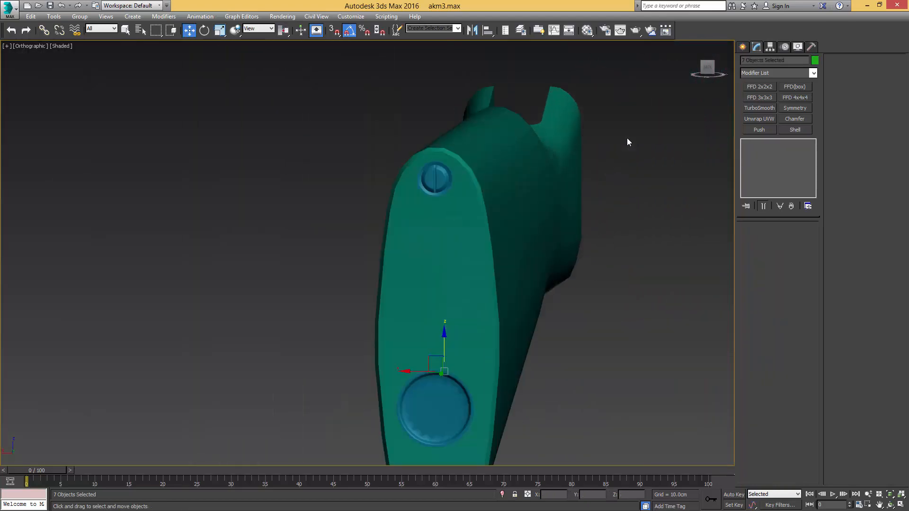
pyautogui.click(815, 61)
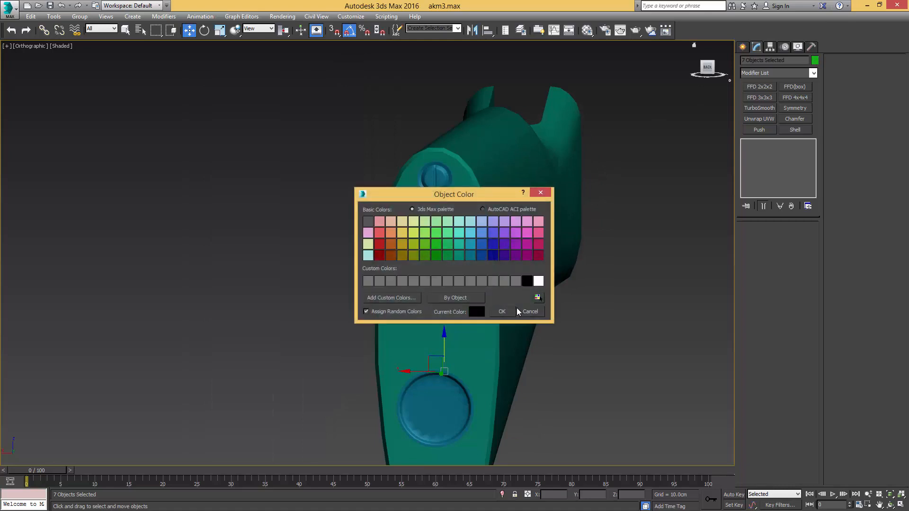
pyautogui.click(507, 311)
pyautogui.moveTo(536, 255); pyautogui.dragTo(534, 241, button='middle')
# Assign the 01 - Default material to the selected parts, then close the material editor and deselect everything
pyautogui.press('m')
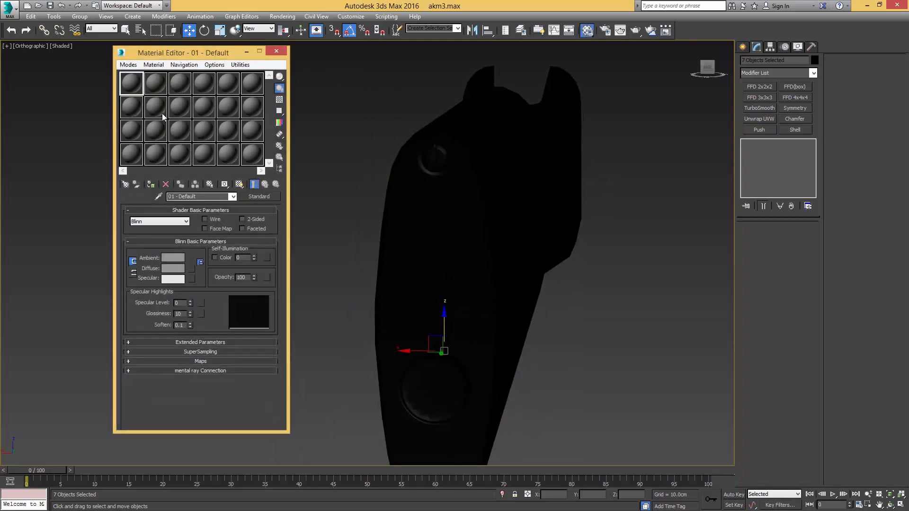
pyautogui.click(151, 184)
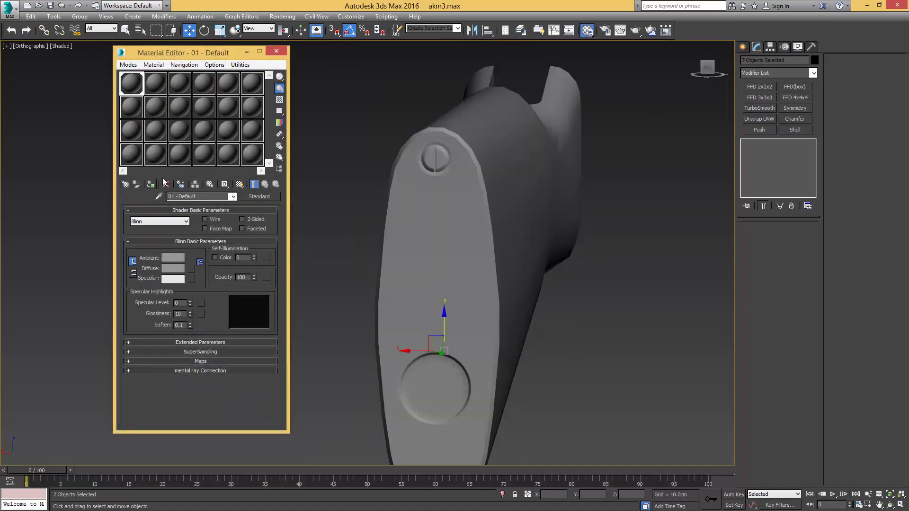
pyautogui.click(284, 51)
pyautogui.click(294, 191)
pyautogui.scroll(-4, 379, 256)
pyautogui.press('F4')
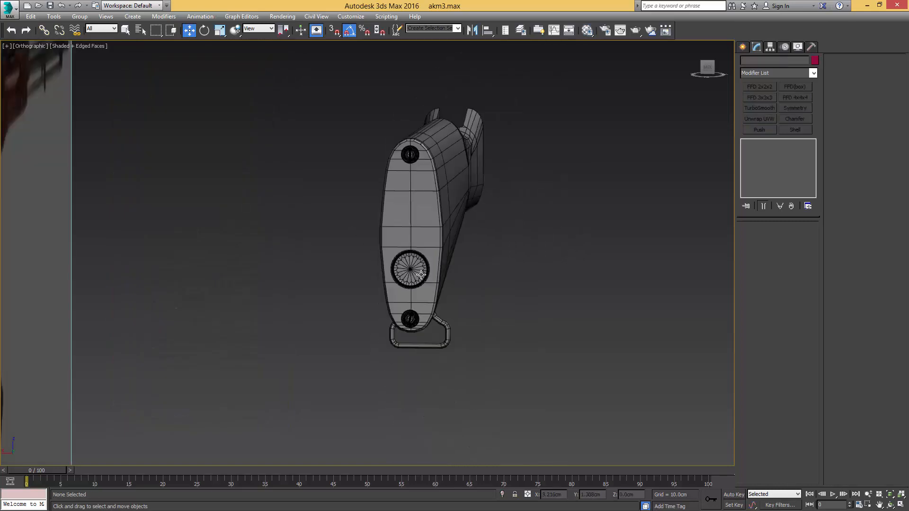
# Set the large circular cover's TurboSmooth iterations to 2 and deselect it
pyautogui.click(421, 274)
pyautogui.click(807, 241)
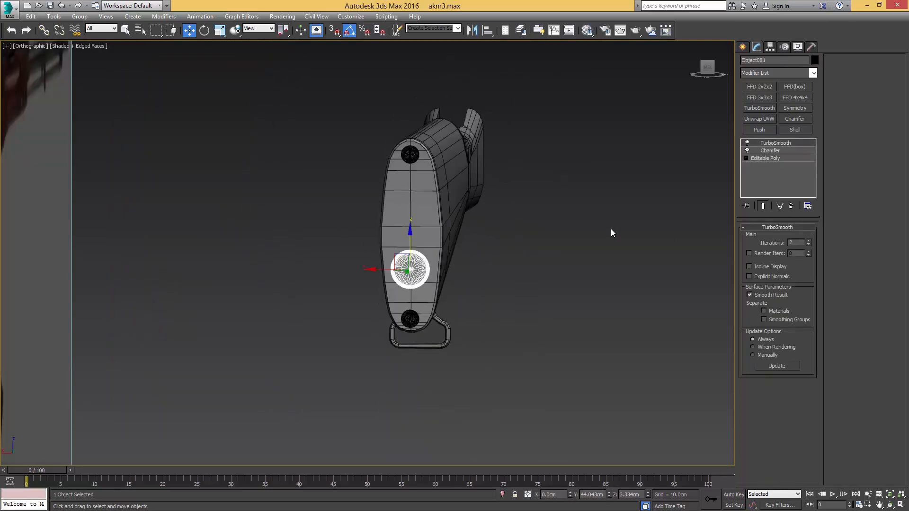
pyautogui.click(608, 229)
pyautogui.press('F4')
# Select the lower screw head and its ring together and move them against the butt plate in the left view
pyautogui.moveTo(398, 302); pyautogui.dragTo(443, 274, button='middle')
pyautogui.scroll(4, 443, 274)
pyautogui.click(469, 305)
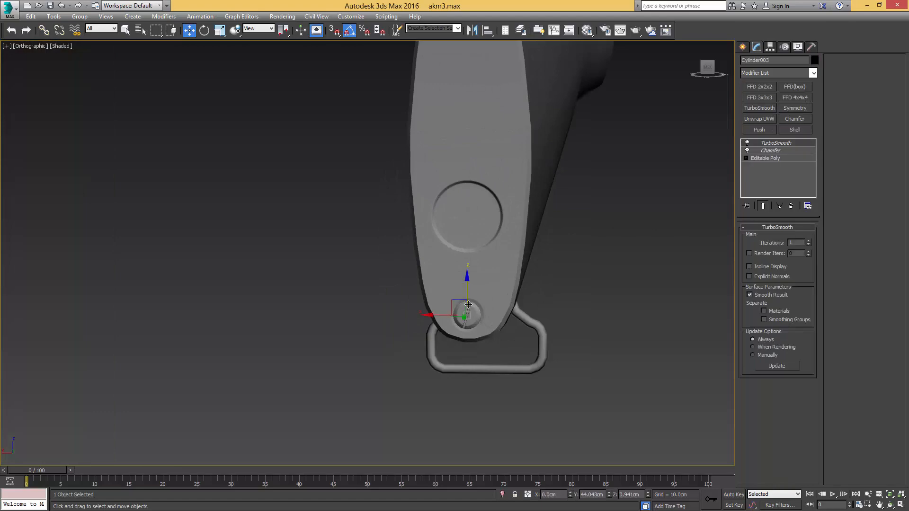
pyautogui.scroll(5, 462, 261)
pyautogui.keyDown('alt'); pyautogui.moveTo(441, 262); pyautogui.dragTo(446, 264, button='middle'); pyautogui.keyUp('alt')
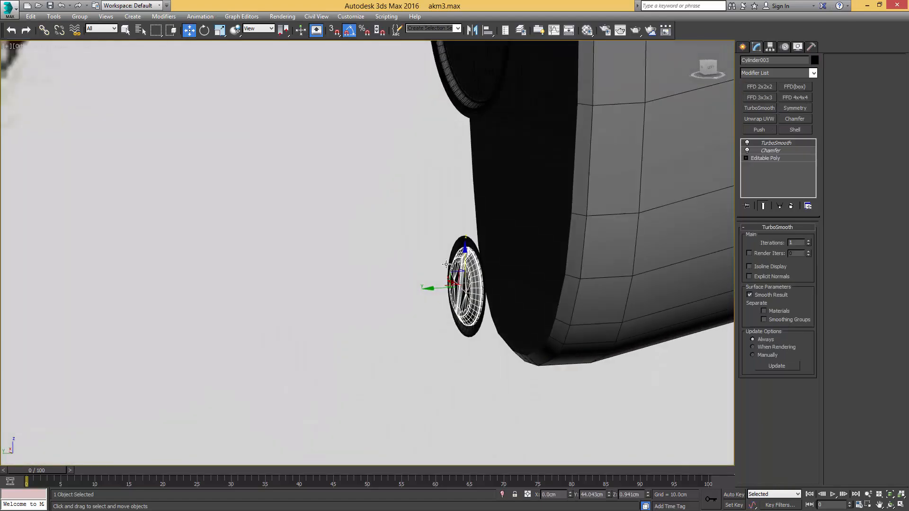
pyautogui.keyDown('ctrl'); pyautogui.click(468, 243); pyautogui.keyUp('ctrl')
pyautogui.press('l')
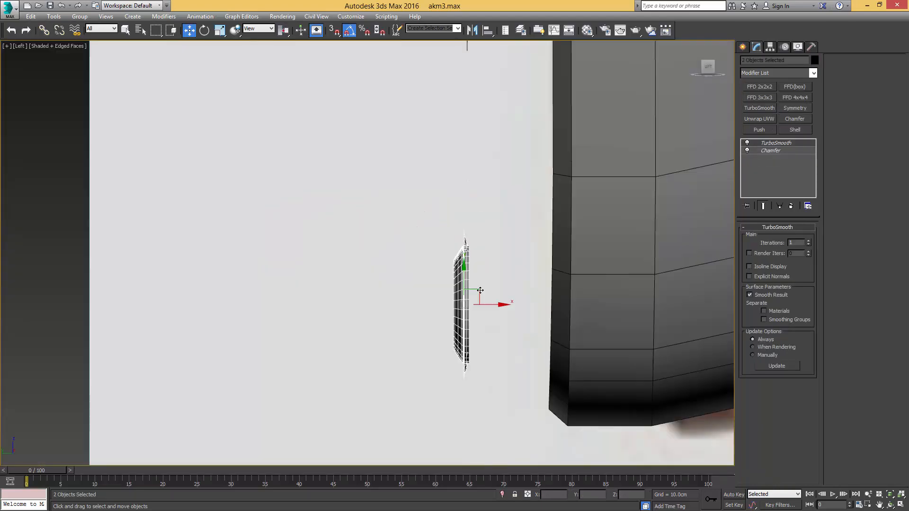
pyautogui.moveTo(491, 305); pyautogui.dragTo(573, 291)
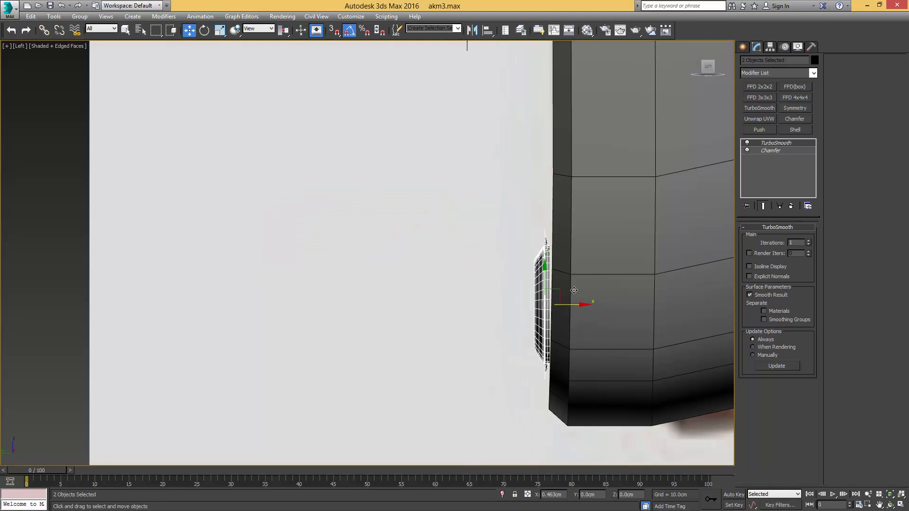
# Move the large circular cover closer to the butt plate and slightly up, and enlarge it a little
pyautogui.scroll(-3, 556, 263)
pyautogui.click(530, 263)
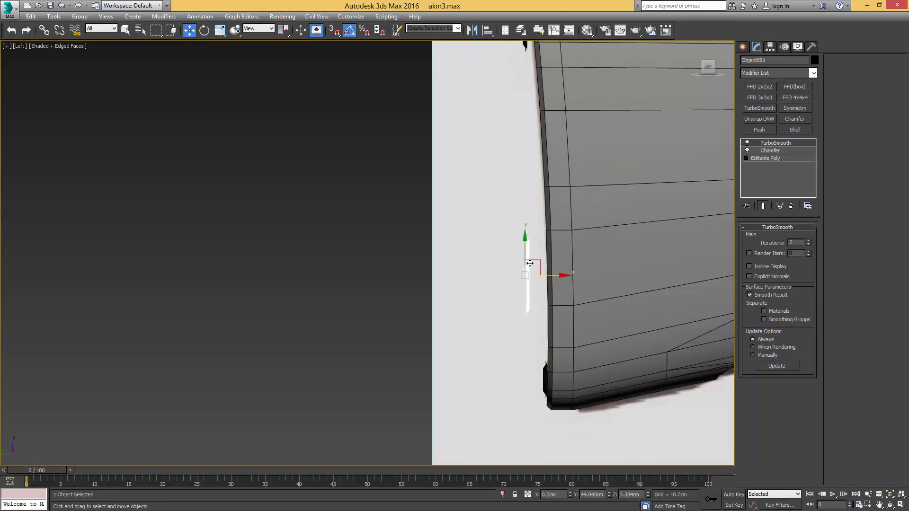
pyautogui.moveTo(552, 277); pyautogui.dragTo(551, 240)
pyautogui.moveTo(552, 240)
pyautogui.keyDown('alt'); pyautogui.mouseDown(button='middle')
pyautogui.moveTo(627, 252)
pyautogui.moveTo(562, 255)
pyautogui.mouseUp(button='middle'); pyautogui.keyUp('alt')
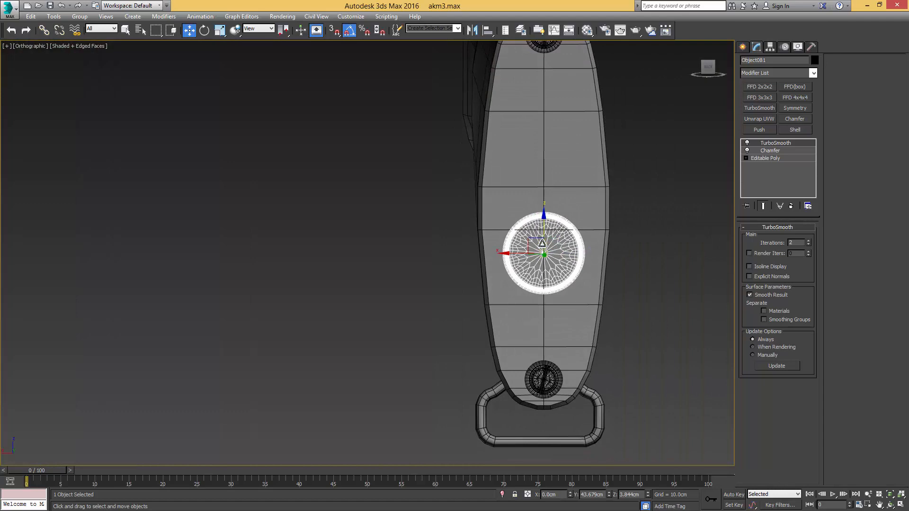
pyautogui.press('r')
pyautogui.keyDown('alt'); pyautogui.moveTo(540, 240); pyautogui.dragTo(535, 240, button='middle'); pyautogui.keyUp('alt')
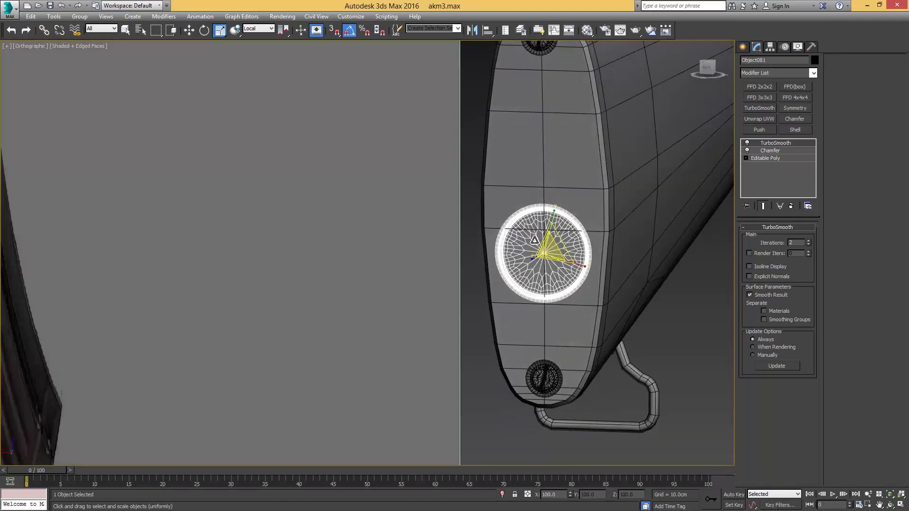
# Rotate the large circular cover slightly in the left view to follow the butt plate's slope, and check its fit
pyautogui.press('w')
pyautogui.press('l')
pyautogui.scroll(4, 473, 237)
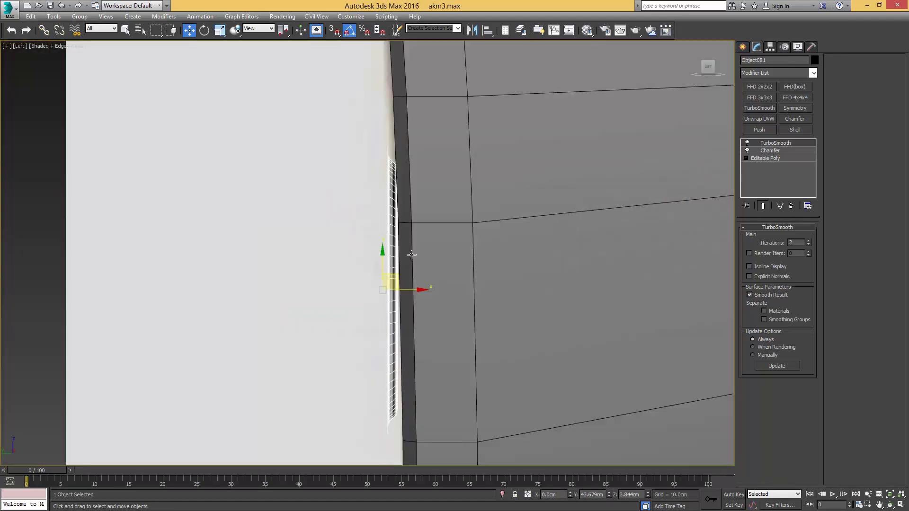
pyautogui.moveTo(411, 262); pyautogui.dragTo(456, 253, button='middle')
pyautogui.press('e')
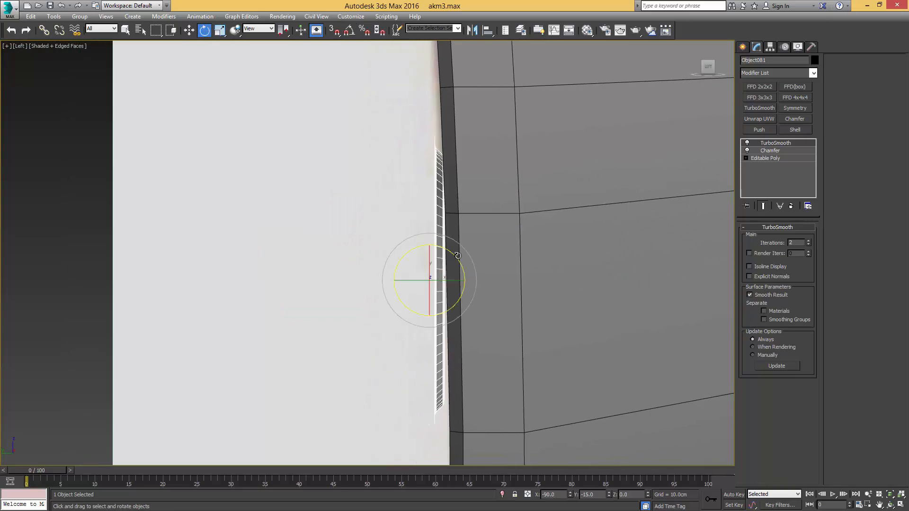
pyautogui.moveTo(455, 255); pyautogui.dragTo(459, 253)
pyautogui.press('w')
pyautogui.scroll(-5, 457, 265)
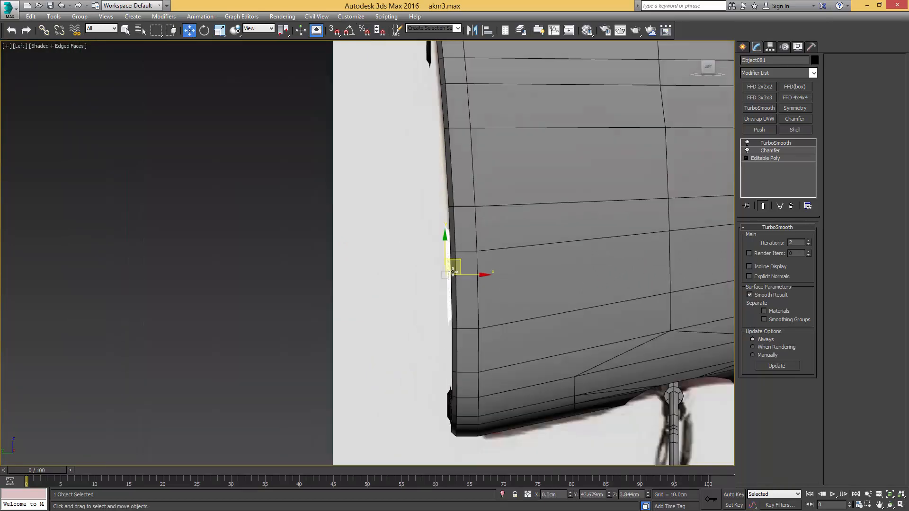
pyautogui.keyDown('alt'); pyautogui.moveTo(459, 268); pyautogui.dragTo(564, 274, button='middle'); pyautogui.keyUp('alt')
pyautogui.scroll(-2, 564, 273)
pyautogui.click(564, 272)
pyautogui.press('F4')
pyautogui.keyDown('alt'); pyautogui.moveTo(510, 268); pyautogui.dragTo(478, 284, button='middle'); pyautogui.keyUp('alt')
# Select the upper screw head and its ring together, move them against the butt plate and tilt them to its slope in the left view
pyautogui.click(501, 197)
pyautogui.keyDown('alt'); pyautogui.moveTo(501, 197); pyautogui.dragTo(439, 212, button='middle'); pyautogui.keyUp('alt')
pyautogui.press('l')
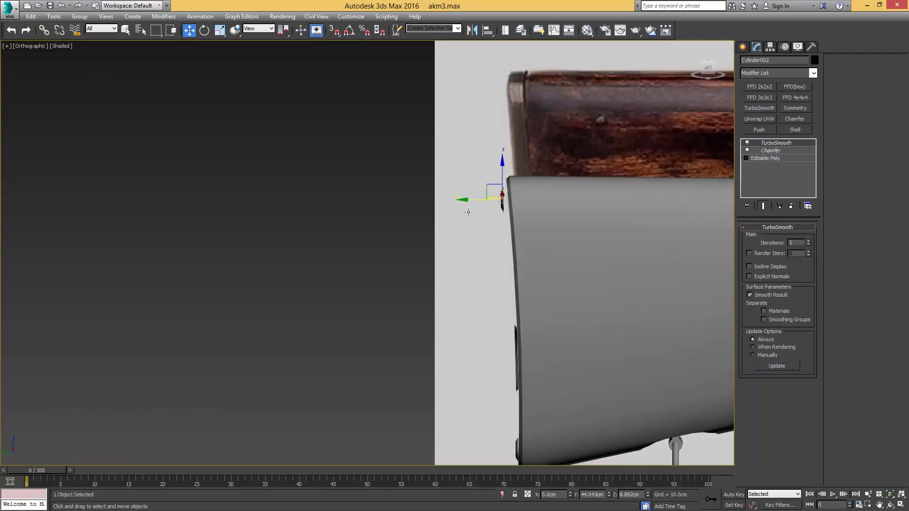
pyautogui.scroll(4, 478, 211)
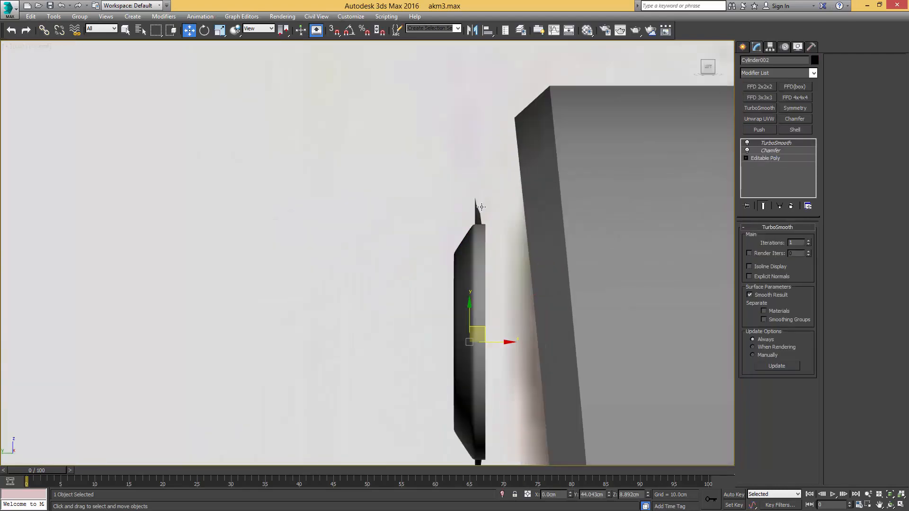
pyautogui.press('F4')
pyautogui.keyDown('ctrl'); pyautogui.click(473, 215); pyautogui.keyUp('ctrl')
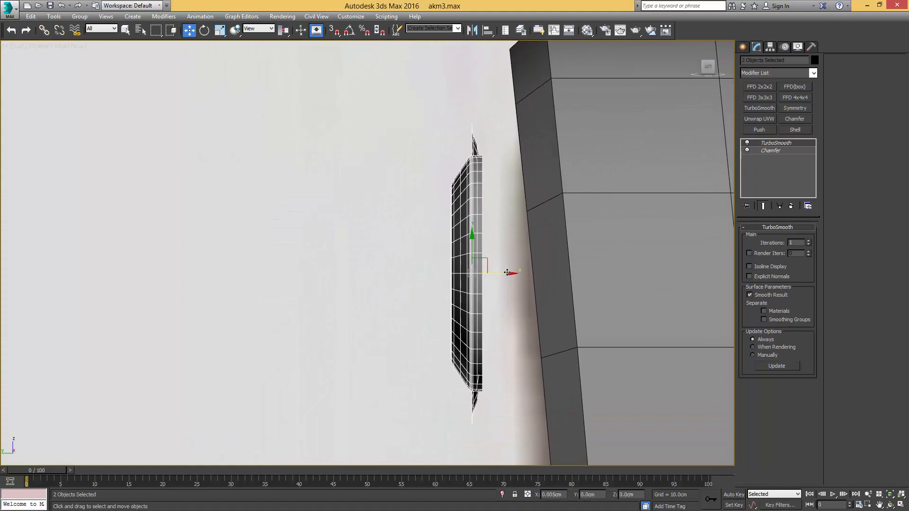
pyautogui.moveTo(507, 271); pyautogui.dragTo(529, 264)
pyautogui.press('e')
pyautogui.press('w')
pyautogui.scroll(-2, 534, 259)
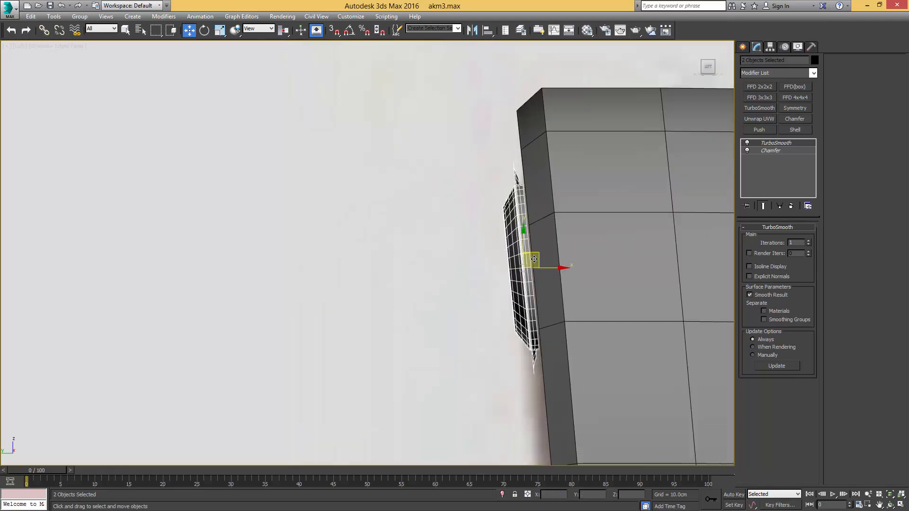
# Inspect the fit of the butt plate's screws and cover, and check the lower screw head with and without edges displayed
pyautogui.scroll(-5, 534, 259)
pyautogui.keyDown('alt'); pyautogui.moveTo(534, 259); pyautogui.dragTo(547, 218, button='middle'); pyautogui.keyUp('alt')
pyautogui.scroll(-6, 583, 263)
pyautogui.click(545, 219)
pyautogui.press('F4')
pyautogui.scroll(-3, 459, 215)
pyautogui.moveTo(450, 217); pyautogui.dragTo(514, 238, button='middle')
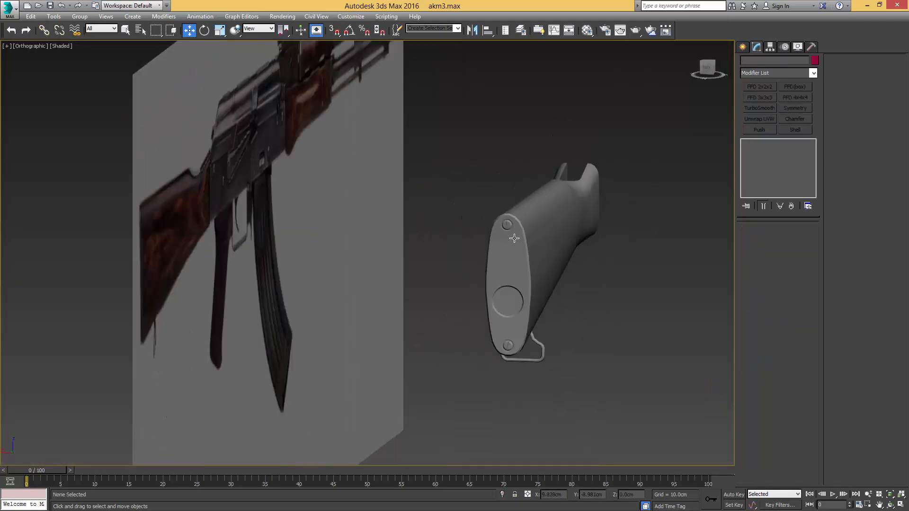
pyautogui.scroll(2, 516, 236)
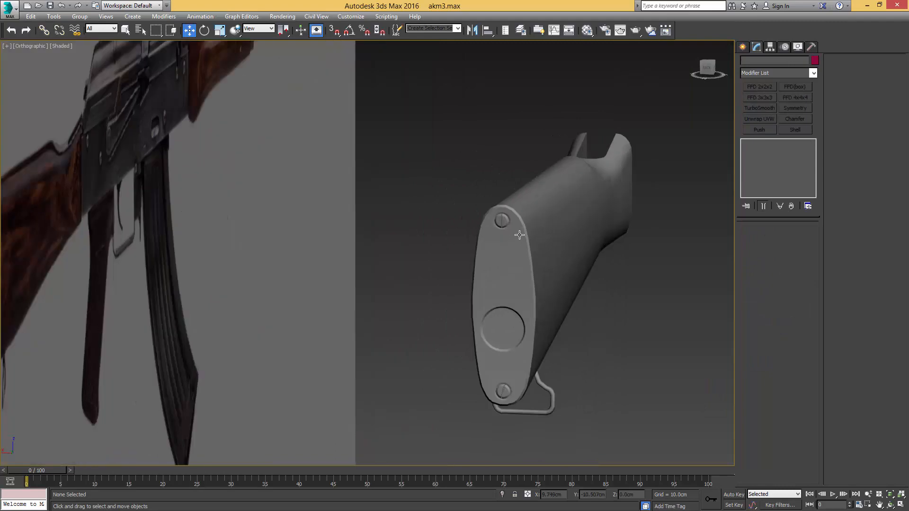
pyautogui.click(503, 390)
pyautogui.scroll(5, 502, 386)
pyautogui.press('F4')
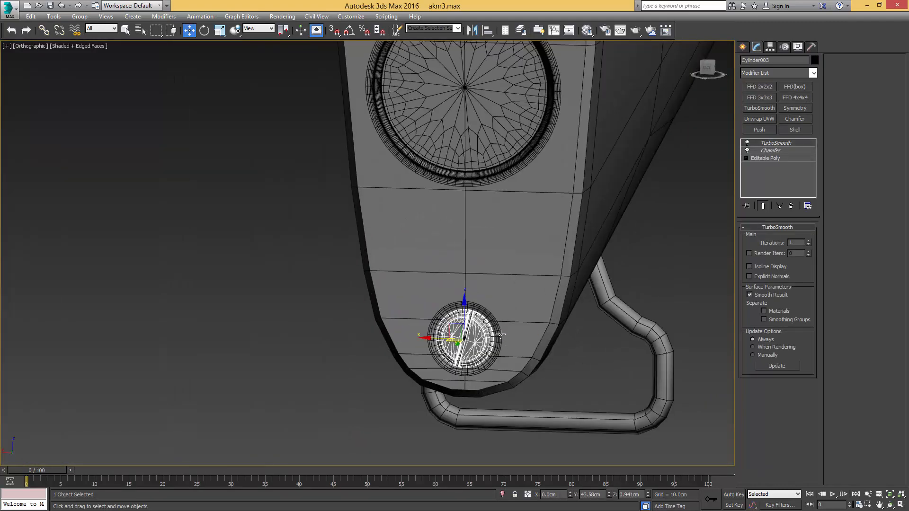
pyautogui.press('F4')
pyautogui.scroll(-5, 501, 334)
# Select the stock and pick all the floor polygons of the oval sling swivel recess on its underside
pyautogui.keyDown('alt'); pyautogui.moveTo(544, 328); pyautogui.dragTo(458, 255, button='middle'); pyautogui.keyUp('alt')
pyautogui.moveTo(530, 294); pyautogui.dragTo(449, 269, button='middle')
pyautogui.scroll(4, 575, 283)
pyautogui.press('F4')
pyautogui.click(596, 277)
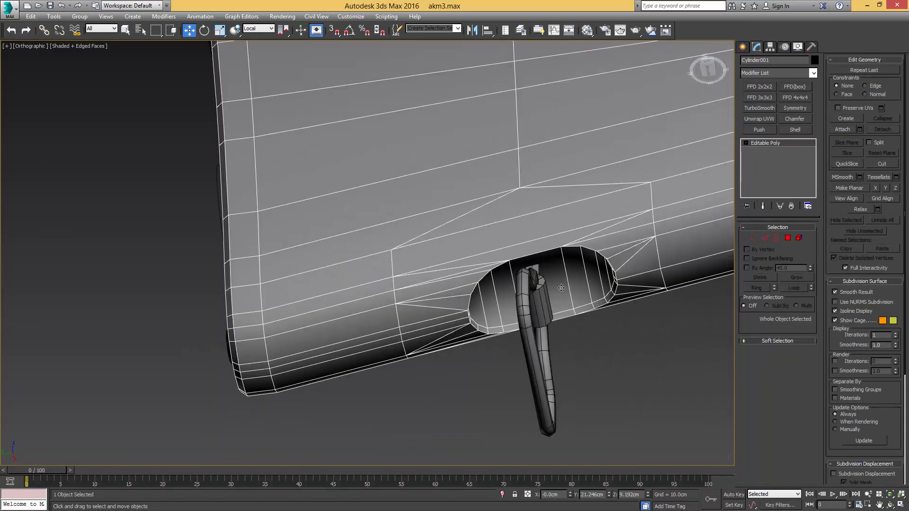
pyautogui.press('4')
pyautogui.press('2')
pyautogui.click(587, 280)
pyautogui.hotkey('alt', 'r')
pyautogui.press('4')
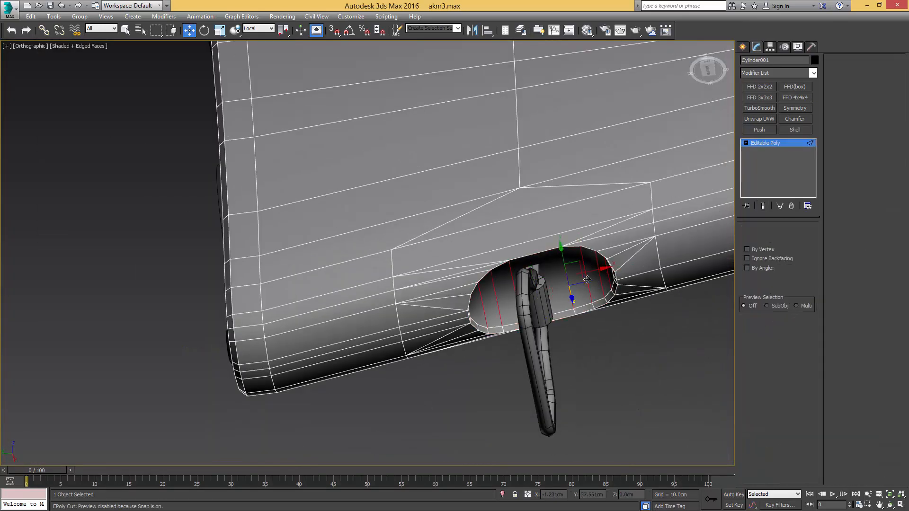
# Flatten the selected recess floor polygons into one horizontal plane, working in the left wireframe view
pyautogui.keyDown('alt'); pyautogui.moveTo(585, 284); pyautogui.dragTo(569, 293, button='middle'); pyautogui.keyUp('alt')
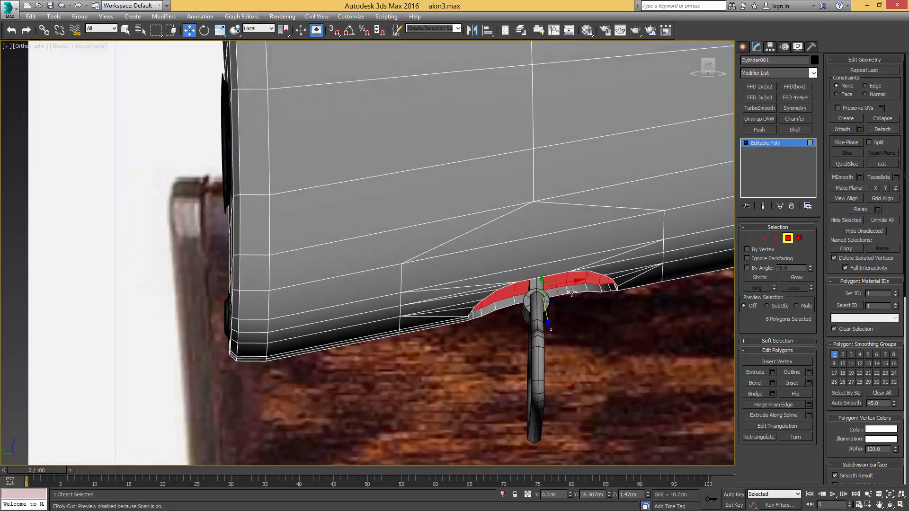
pyautogui.press('l')
pyautogui.press('F3')
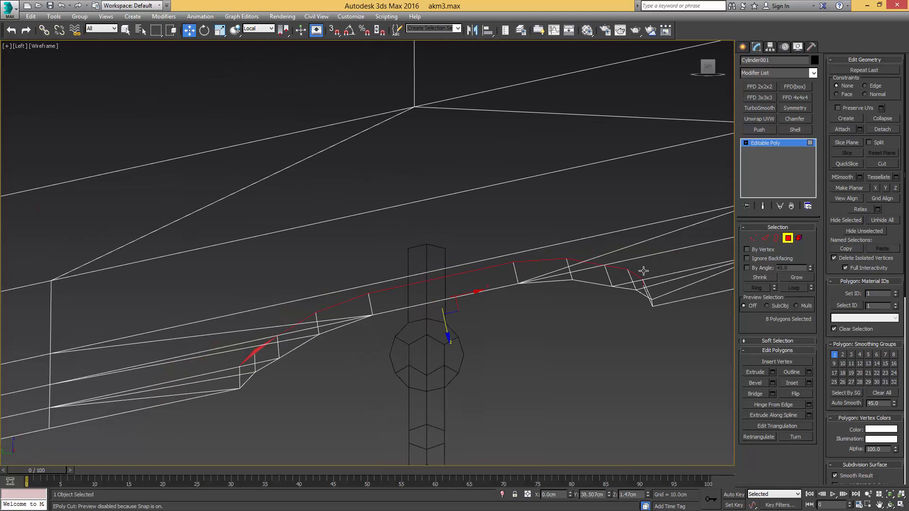
pyautogui.hotkey('alt', 'y')
pyautogui.hotkey('ctrl', 'z')
pyautogui.hotkey('alt', 'z')
# Rotate the flattened recess floor about 12.5 degrees to follow the stock's underside and move it deeper into the stock
pyautogui.press('e')
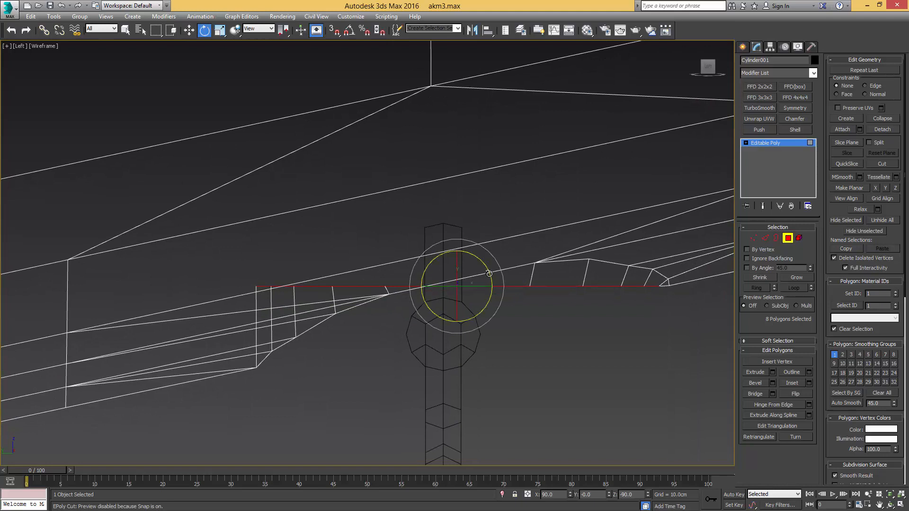
pyautogui.moveTo(488, 273); pyautogui.dragTo(489, 259)
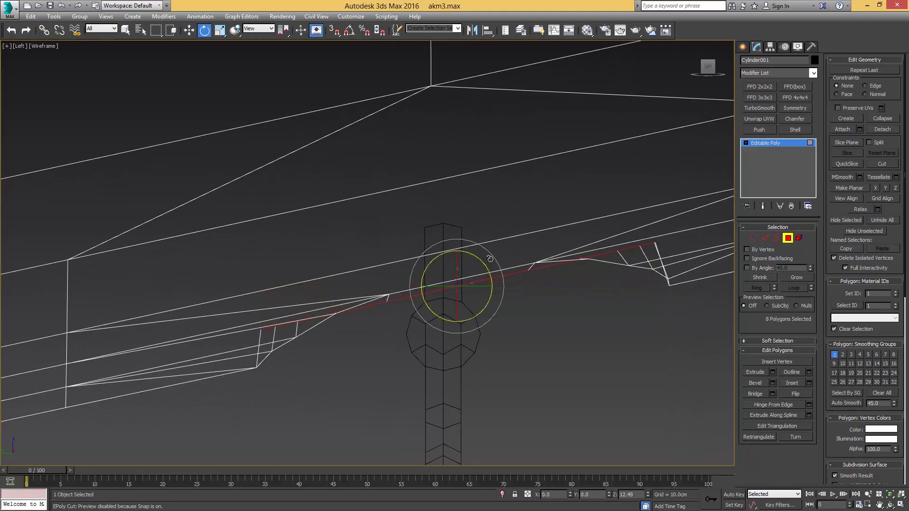
pyautogui.press('w')
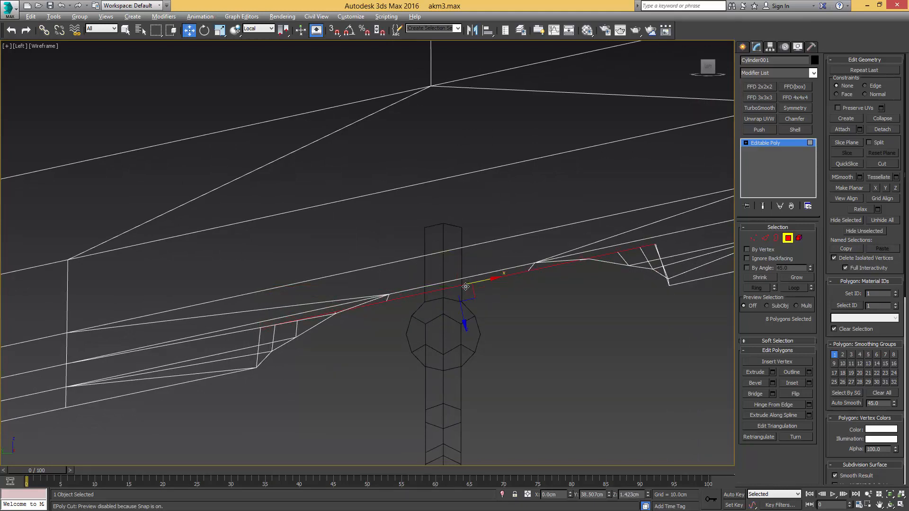
pyautogui.moveTo(463, 317); pyautogui.dragTo(461, 295)
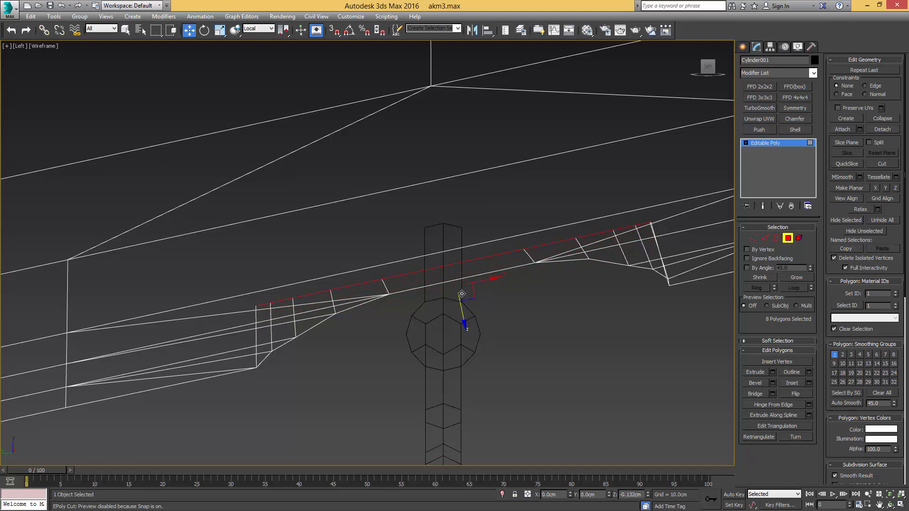
# Stretch the recess floor to about 105% along its length in local coordinates, check it in shaded view and leave polygon editing
pyautogui.press('r')
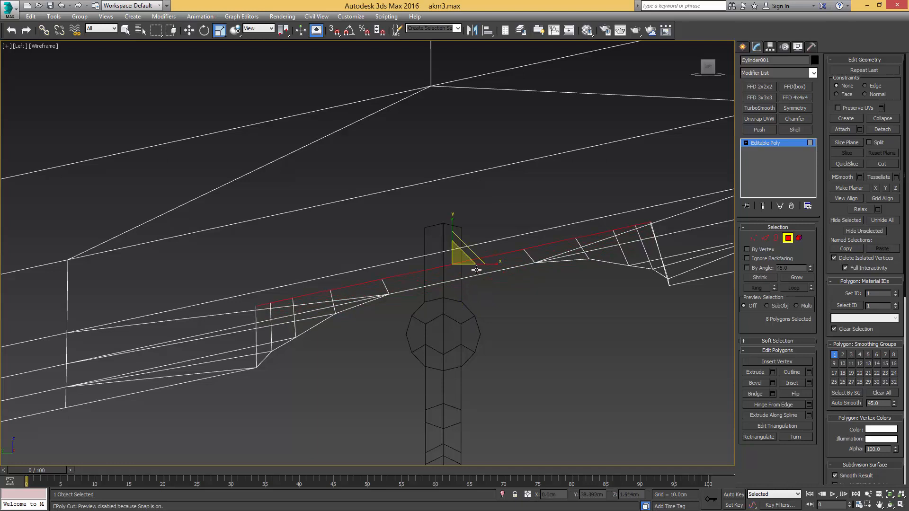
pyautogui.rightClick(475, 268)
pyautogui.click(493, 256)
pyautogui.moveTo(496, 254); pyautogui.dragTo(495, 253)
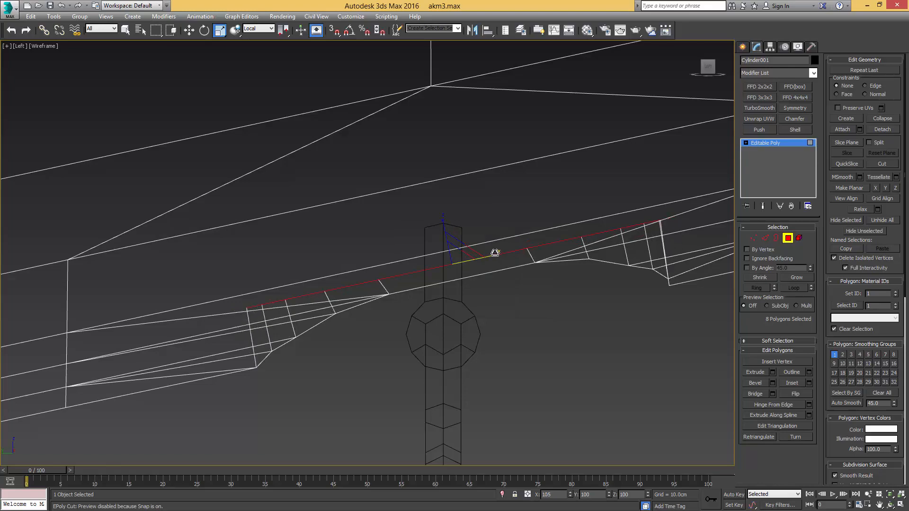
pyautogui.press('F3')
pyautogui.scroll(-5, 495, 253)
pyautogui.keyDown('alt'); pyautogui.moveTo(495, 253); pyautogui.dragTo(481, 237, button='middle'); pyautogui.keyUp('alt')
pyautogui.scroll(-3, 481, 238)
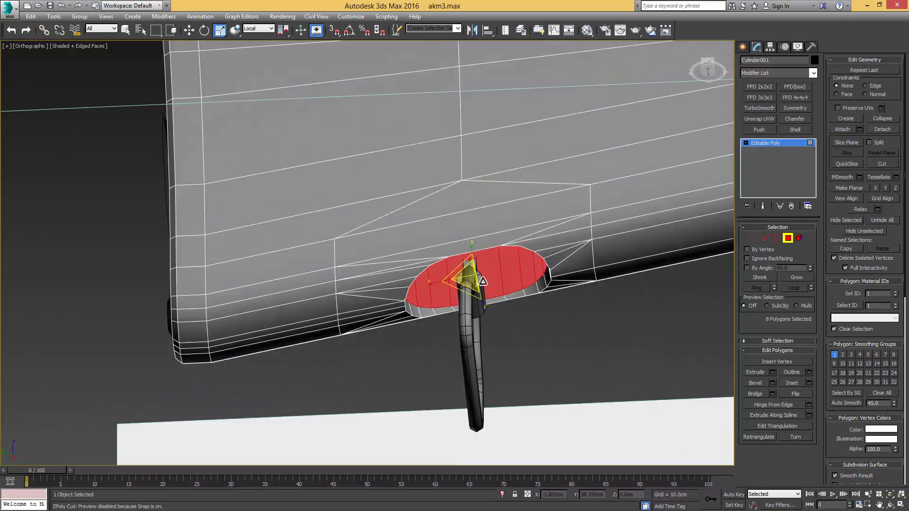
pyautogui.press('4')
pyautogui.press('q')
# Select the butt plate's lower screw head and make one copy of it beside the sling swivel under the stock
pyautogui.scroll(-3, 427, 271)
pyautogui.keyDown('alt'); pyautogui.moveTo(427, 270); pyautogui.dragTo(388, 265, button='middle'); pyautogui.keyUp('alt')
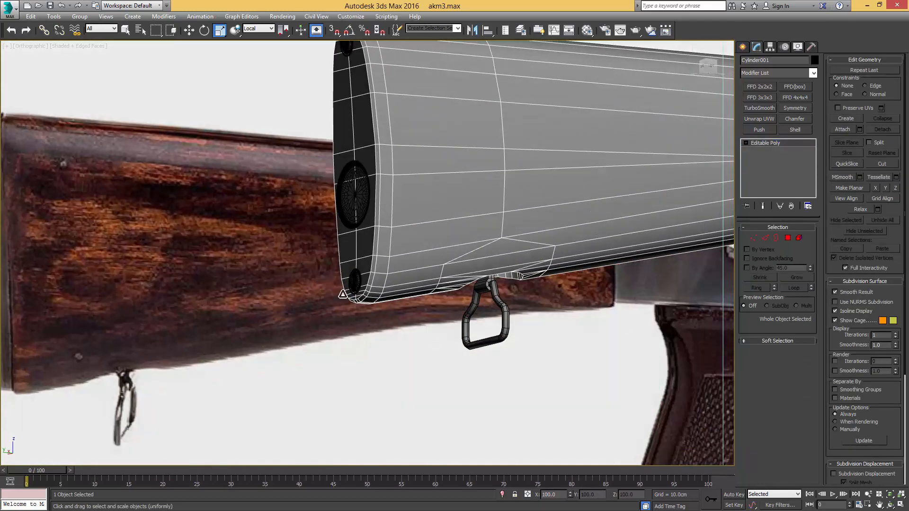
pyautogui.scroll(5, 380, 262)
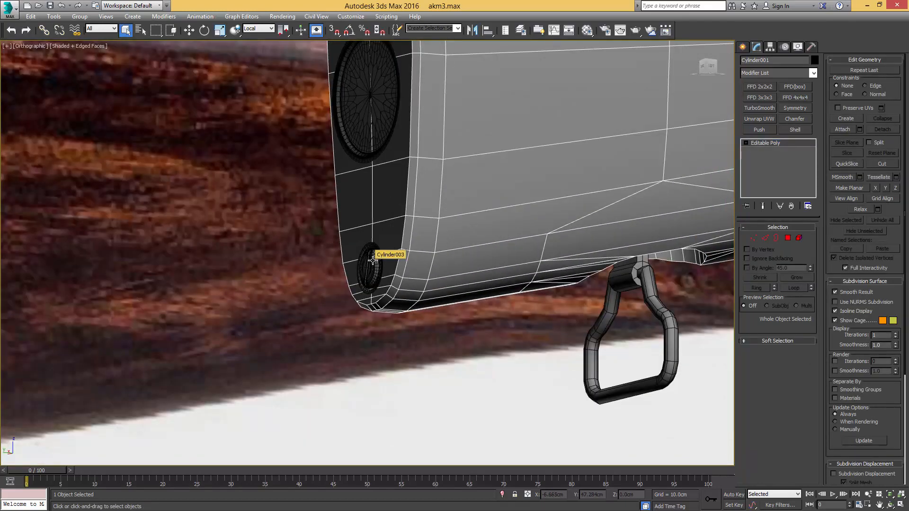
pyautogui.click(372, 260)
pyautogui.scroll(3, 372, 261)
pyautogui.scroll(-3, 373, 262)
pyautogui.keyDown('alt'); pyautogui.moveTo(373, 261); pyautogui.dragTo(410, 295, button='middle'); pyautogui.keyUp('alt')
pyautogui.press('w')
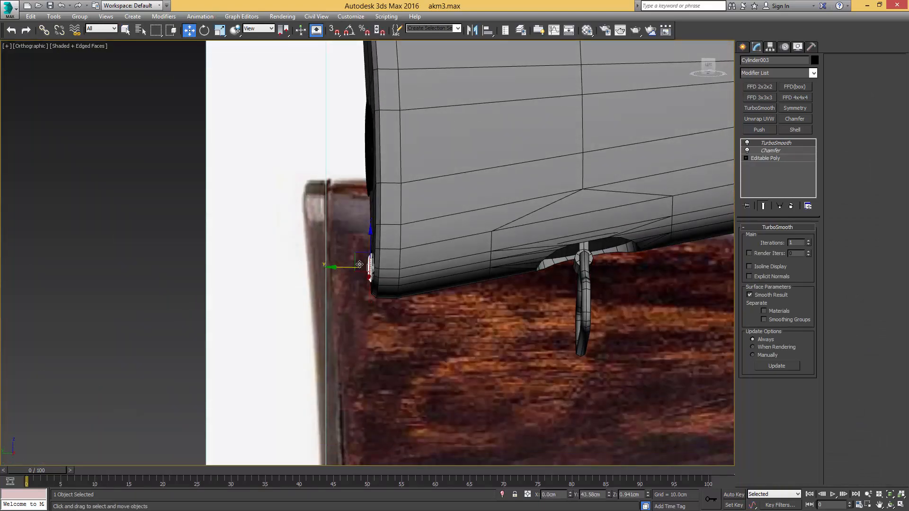
pyautogui.moveTo(357, 253)
pyautogui.keyDown('shift'); pyautogui.mouseDown()
pyautogui.moveTo(474, 303)
pyautogui.moveTo(542, 254)
pyautogui.mouseUp(); pyautogui.keyUp('shift')
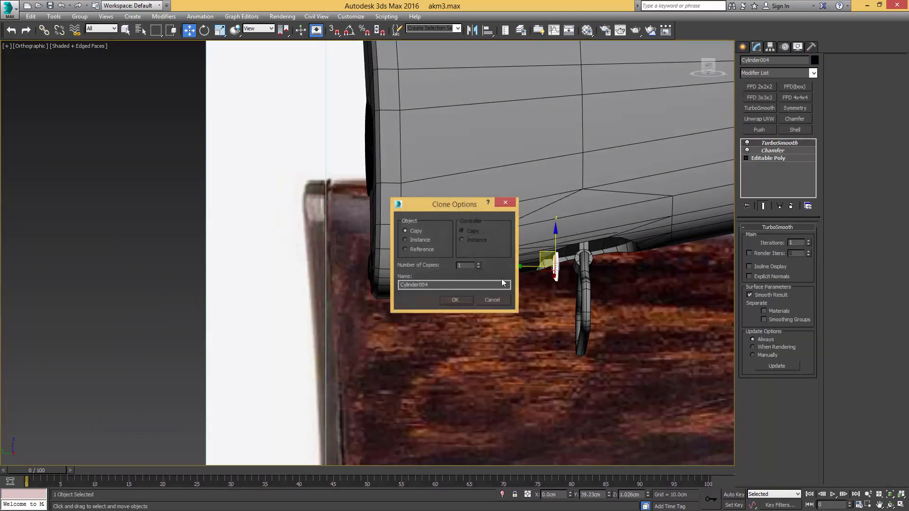
pyautogui.click(471, 297)
# Rotate the copied screw head so its slotted face points down and it lies parallel to the recess floor
pyautogui.moveTo(557, 249); pyautogui.dragTo(480, 265, button='middle')
pyautogui.scroll(5, 479, 265)
pyautogui.press('e')
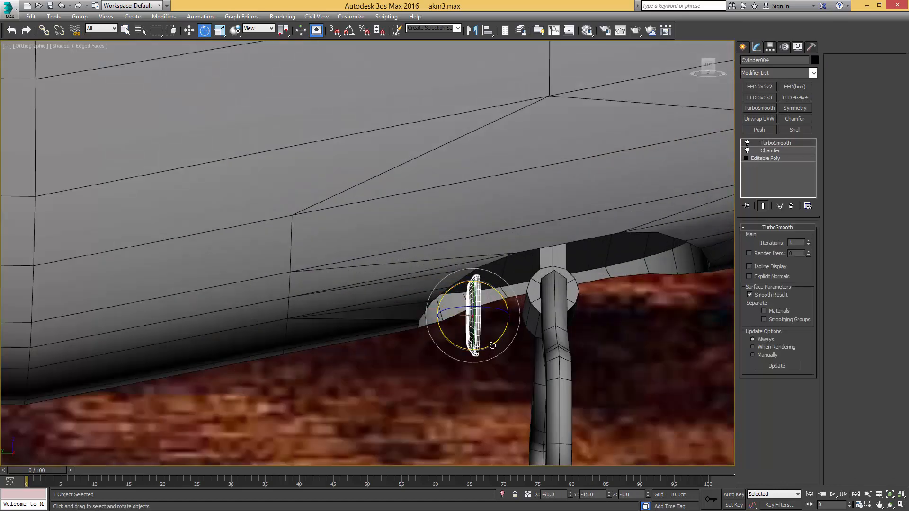
pyautogui.moveTo(491, 346); pyautogui.dragTo(518, 290)
pyautogui.press('l')
pyautogui.press('F3')
pyautogui.scroll(-5, 422, 313)
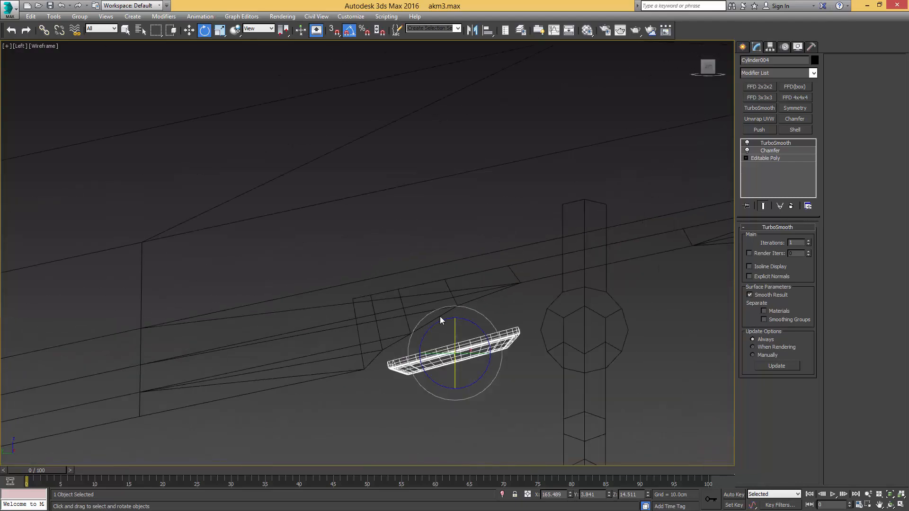
# Move the copied screw head up into the rear part of the sling swivel recess in the left view
pyautogui.press('w')
pyautogui.moveTo(466, 331); pyautogui.dragTo(445, 294)
pyautogui.scroll(5, 463, 278)
pyautogui.press('e')
pyautogui.press('w')
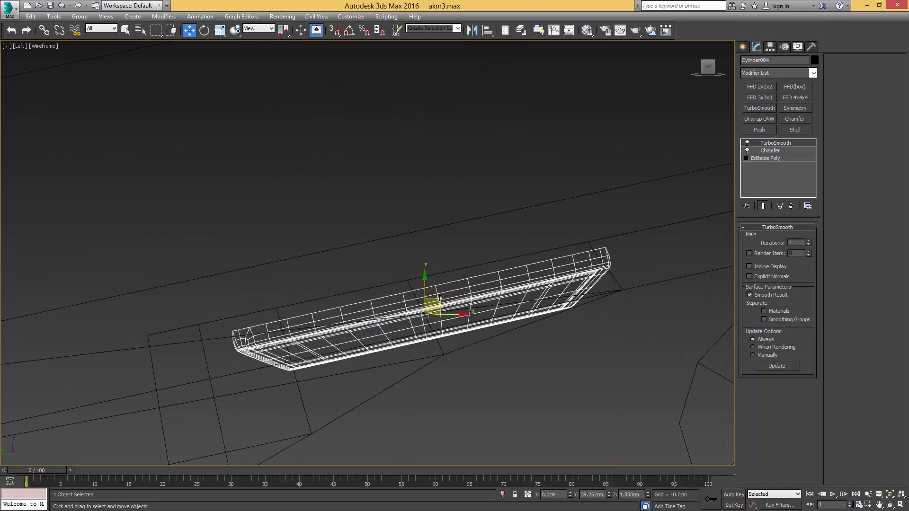
# Enlarge the copied screw head uniformly in the bottom view to fill more of the recess width
pyautogui.press('b')
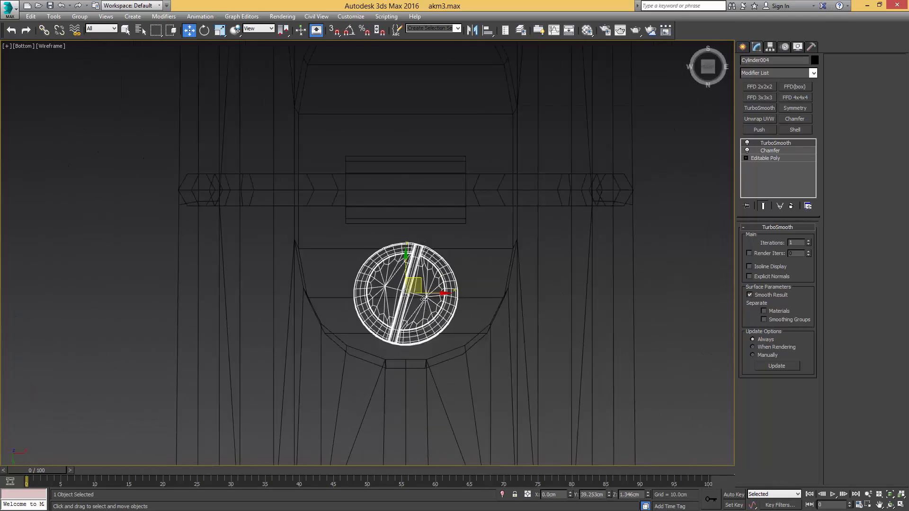
pyautogui.press('F3')
pyautogui.press('r')
pyautogui.moveTo(409, 289); pyautogui.dragTo(409, 282)
pyautogui.moveTo(417, 257); pyautogui.dragTo(427, 303, button='middle')
pyautogui.press('w')
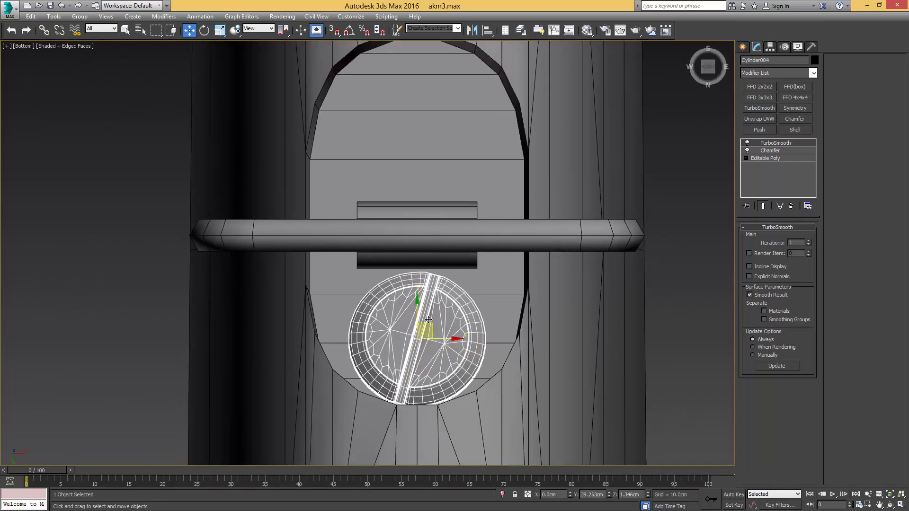
# Select the sling swivel and move it lengthwise along the recess, away from the screw head
pyautogui.moveTo(425, 226); pyautogui.dragTo(429, 277, button='middle')
pyautogui.click(430, 277)
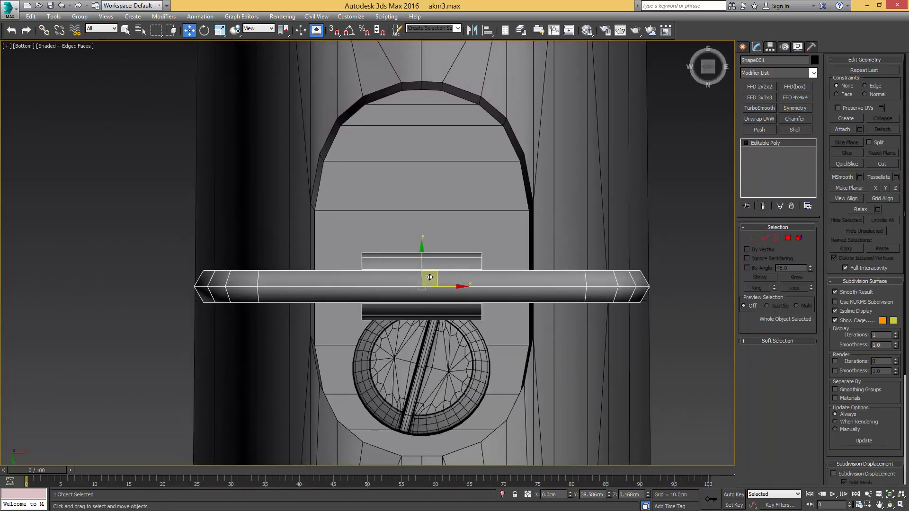
pyautogui.moveTo(421, 256); pyautogui.dragTo(422, 226)
# Make one copy of the screw head on the opposite side of the sling swivel and centre the swivel between both screws
pyautogui.click(427, 340)
pyautogui.moveTo(424, 339)
pyautogui.mouseDown()
pyautogui.moveTo(429, 182)
pyautogui.moveTo(441, 137)
pyautogui.mouseUp()
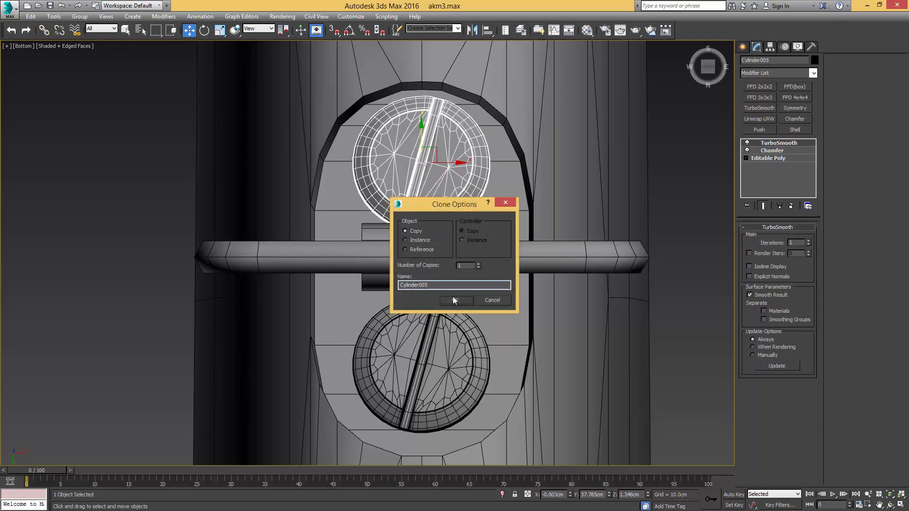
pyautogui.click(453, 297)
pyautogui.click(427, 257)
pyautogui.moveTo(421, 231); pyautogui.dragTo(422, 237)
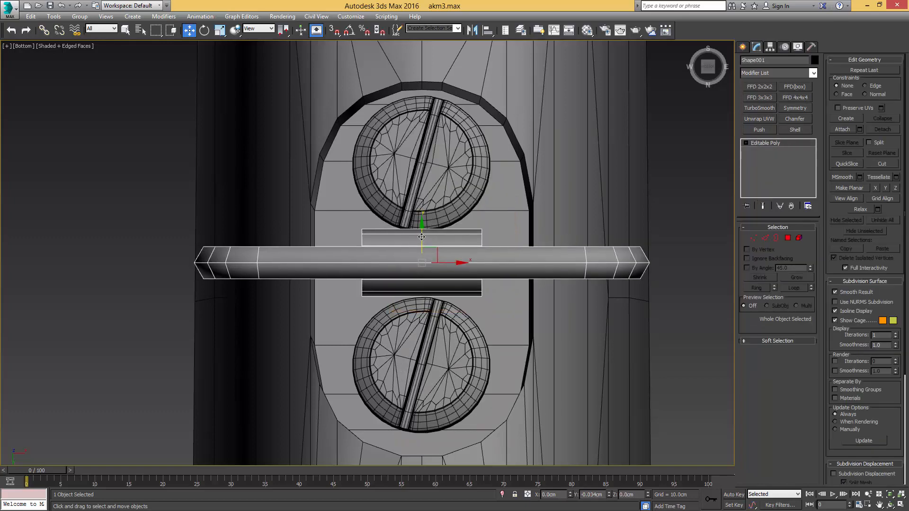
# Select the front screw head and move it up in the left wireframe view to seat it against the recess floor
pyautogui.keyDown('alt'); pyautogui.moveTo(423, 238); pyautogui.dragTo(487, 231, button='middle'); pyautogui.keyUp('alt')
pyautogui.click(461, 202)
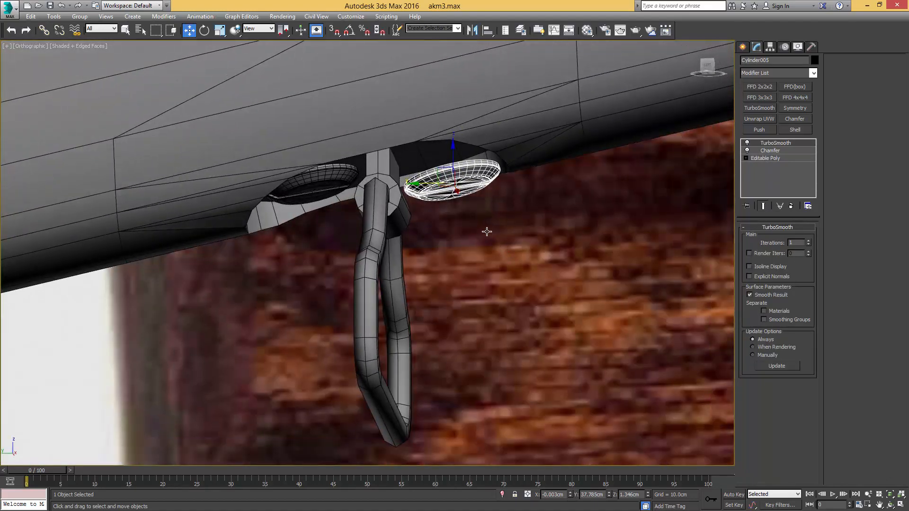
pyautogui.press('l')
pyautogui.press('z')
pyautogui.scroll(-5, 400, 214)
pyautogui.press('F3')
pyautogui.scroll(2, 400, 214)
pyautogui.moveTo(400, 214); pyautogui.dragTo(493, 263, button='middle')
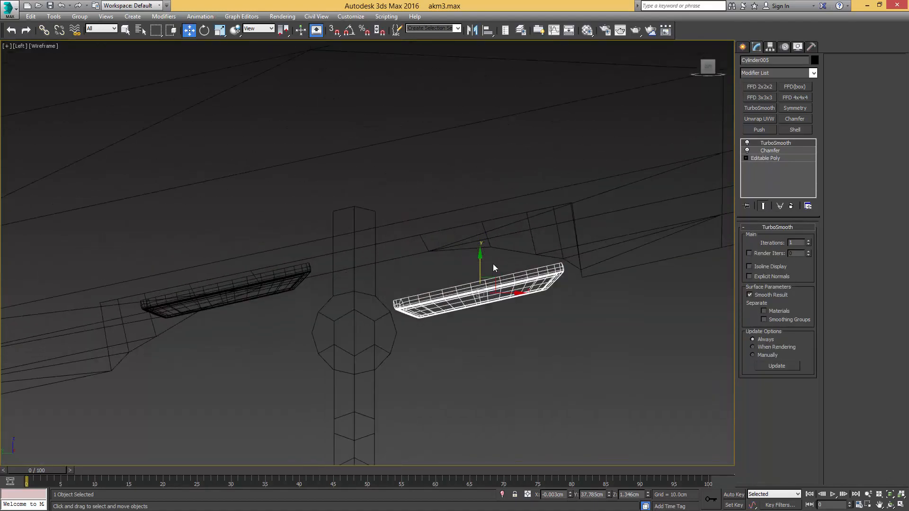
pyautogui.moveTo(492, 278); pyautogui.dragTo(486, 223)
pyautogui.scroll(1, 486, 222)
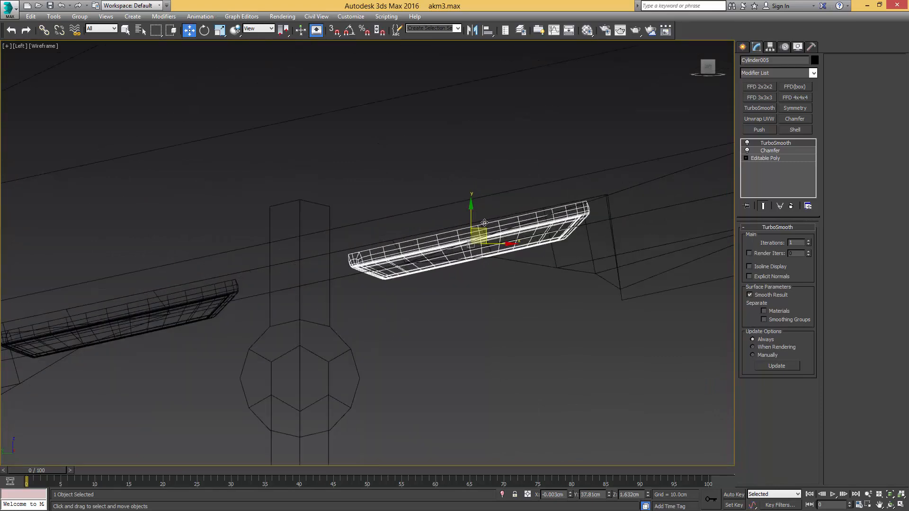
# Deselect the front screw head and inspect both swivel screws in the recess in plain shading without edges
pyautogui.scroll(-5, 422, 308)
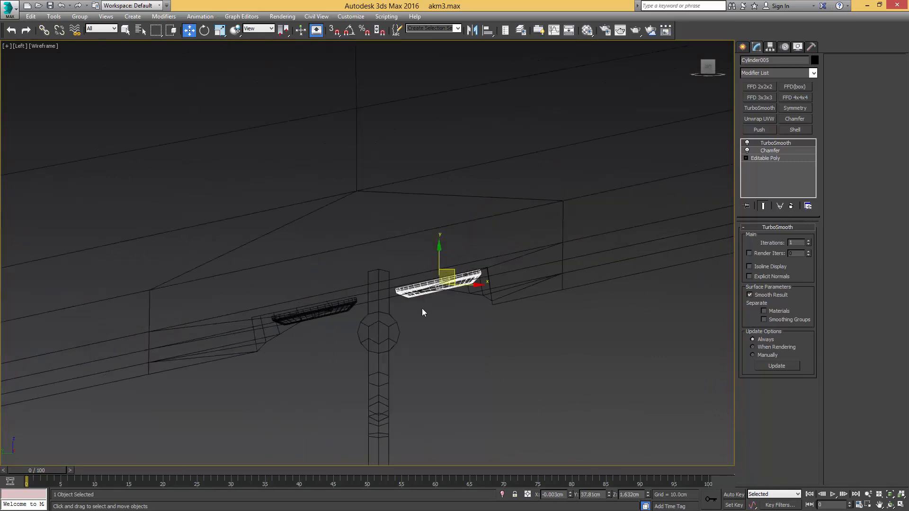
pyautogui.press('F3')
pyautogui.scroll(-3, 432, 330)
pyautogui.keyDown('alt'); pyautogui.moveTo(432, 331); pyautogui.dragTo(333, 304, button='middle'); pyautogui.keyUp('alt')
pyautogui.scroll(-1, 348, 286)
pyautogui.click(157, 286)
pyautogui.press('F4')
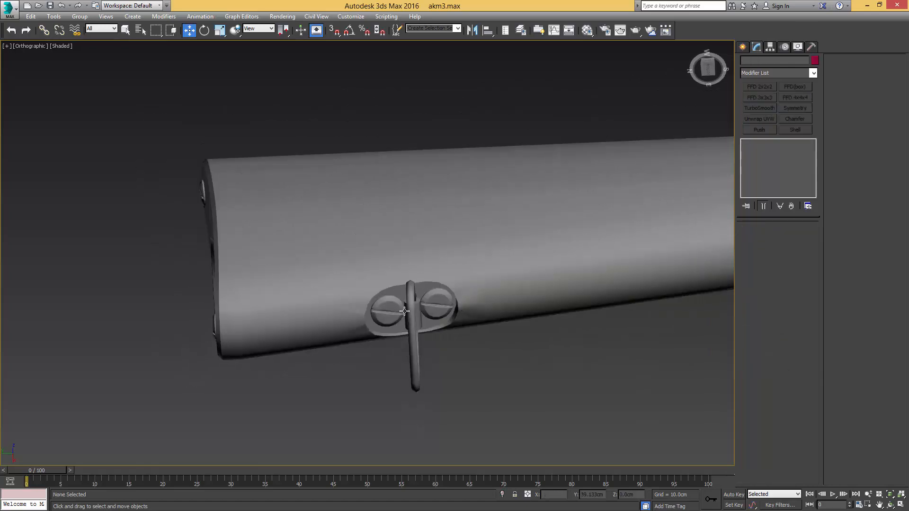
# Select the front swivel screw head and rotate it in the left wireframe view to match the slope of the recess floor
pyautogui.scroll(5, 420, 304)
pyautogui.click(471, 288)
pyautogui.press('e')
pyautogui.keyDown('alt'); pyautogui.moveTo(470, 285); pyautogui.dragTo(479, 323, button='middle'); pyautogui.keyUp('alt')
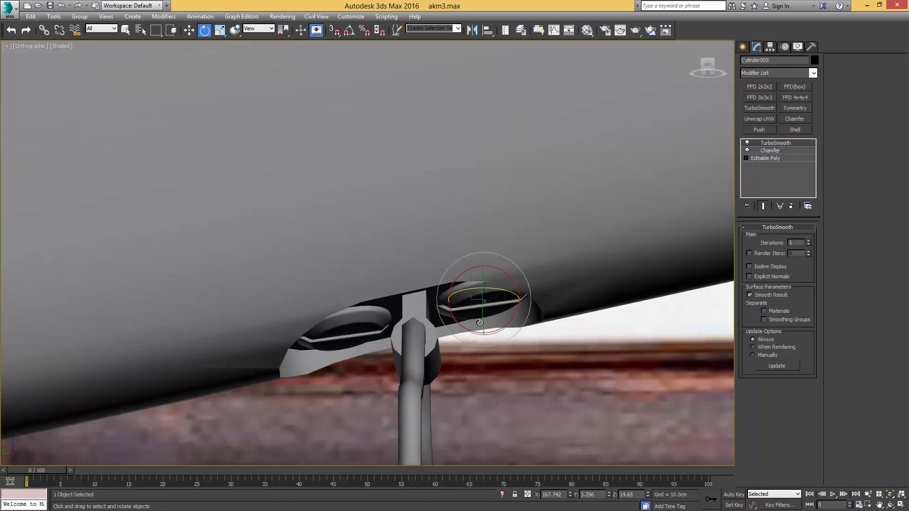
pyautogui.press('l')
pyautogui.press('z')
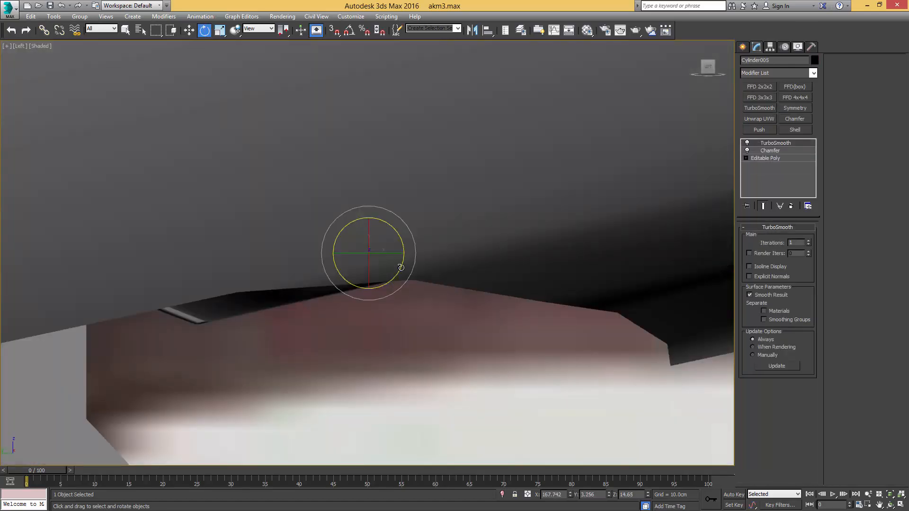
pyautogui.press('F3')
pyautogui.keyDown('alt'); pyautogui.rightClick(385, 244); pyautogui.keyUp('alt')
pyautogui.click(409, 234)
pyautogui.moveTo(387, 249); pyautogui.dragTo(415, 268)
pyautogui.press('F3')
# Inspect the rotated screw head beside the swivel, deselect it and turn the edged-faces display back on
pyautogui.scroll(-5, 413, 292)
pyautogui.keyDown('alt'); pyautogui.moveTo(413, 294); pyautogui.dragTo(377, 300, button='middle'); pyautogui.keyUp('alt')
pyautogui.scroll(-5, 413, 258)
pyautogui.press('w')
pyautogui.click(431, 308)
pyautogui.keyDown('alt'); pyautogui.moveTo(430, 308); pyautogui.dragTo(448, 303, button='middle'); pyautogui.keyUp('alt')
pyautogui.scroll(-2, 447, 303)
pyautogui.press('F4')
pyautogui.press('q')
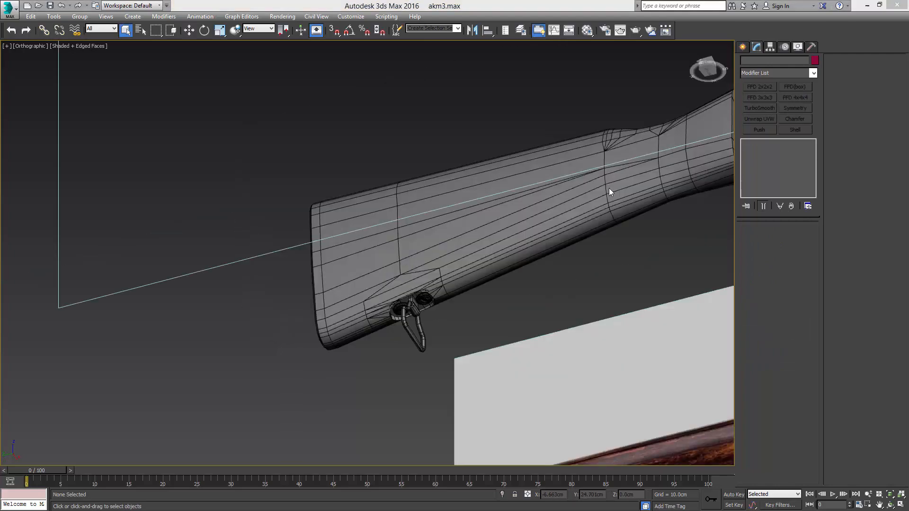
# Select the stock body and pick the rounded upper side polygons beside the tang slot on one side of the front end
pyautogui.click(609, 189)
pyautogui.moveTo(615, 151); pyautogui.dragTo(530, 175, button='middle')
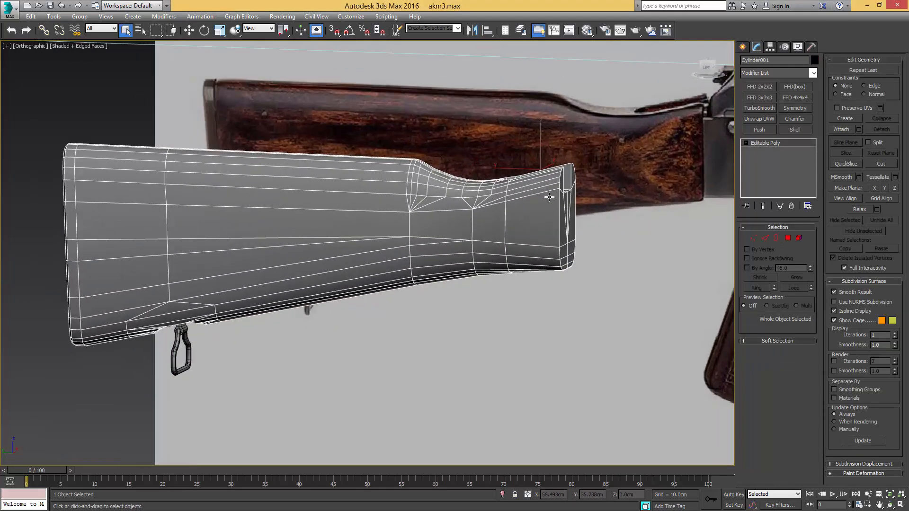
pyautogui.scroll(4, 531, 174)
pyautogui.press('4')
pyautogui.click(532, 178)
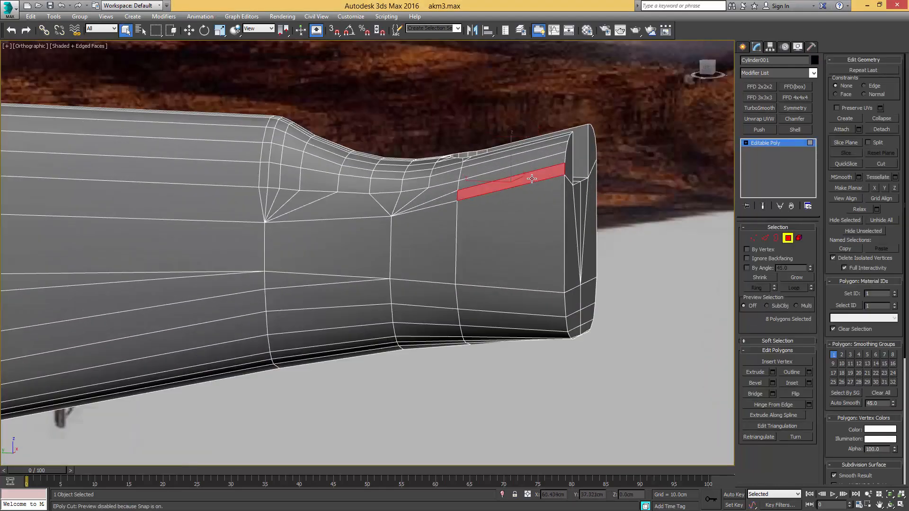
pyautogui.keyDown('ctrl'); pyautogui.click(538, 150); pyautogui.keyUp('ctrl')
pyautogui.keyDown('alt'); pyautogui.moveTo(538, 150); pyautogui.dragTo(447, 184, button='middle'); pyautogui.keyUp('alt')
pyautogui.scroll(2, 447, 184)
pyautogui.keyDown('ctrl'); pyautogui.click(446, 185); pyautogui.keyUp('ctrl')
pyautogui.keyDown('ctrl'); pyautogui.click(448, 173); pyautogui.keyUp('ctrl')
pyautogui.keyDown('ctrl'); pyautogui.click(450, 155); pyautogui.keyUp('ctrl')
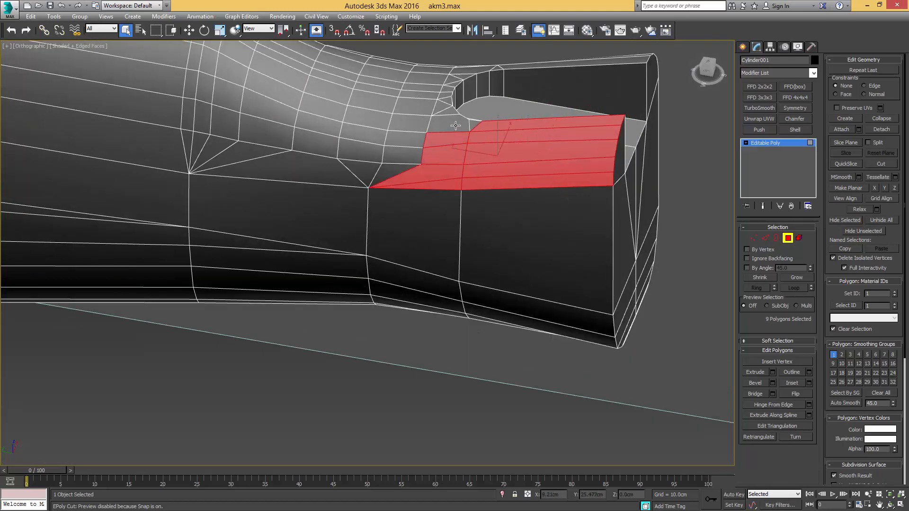
pyautogui.keyDown('alt'); pyautogui.moveTo(529, 194); pyautogui.dragTo(503, 164, button='middle'); pyautogui.keyUp('alt')
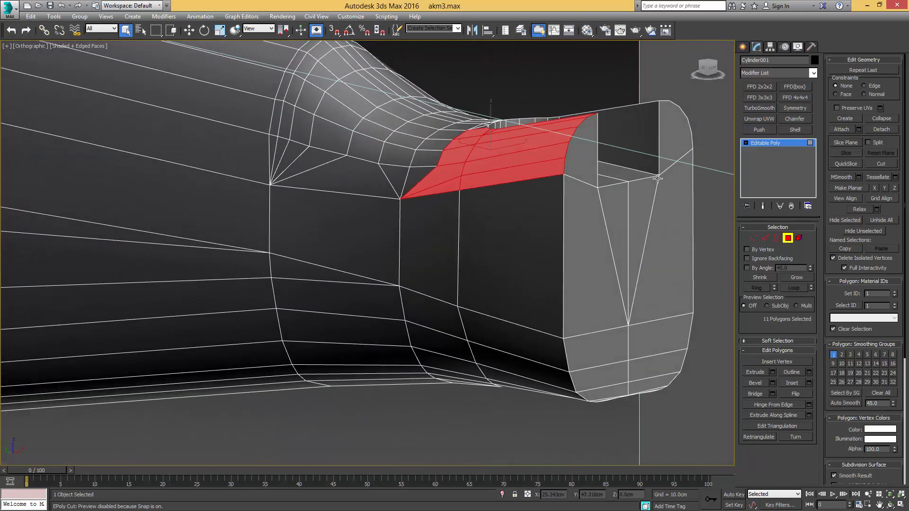
# Check the tang area in the reference photo and extend the selection with four more polygons toward the wrist
pyautogui.moveTo(908, 58); pyautogui.dragTo(663, 62)
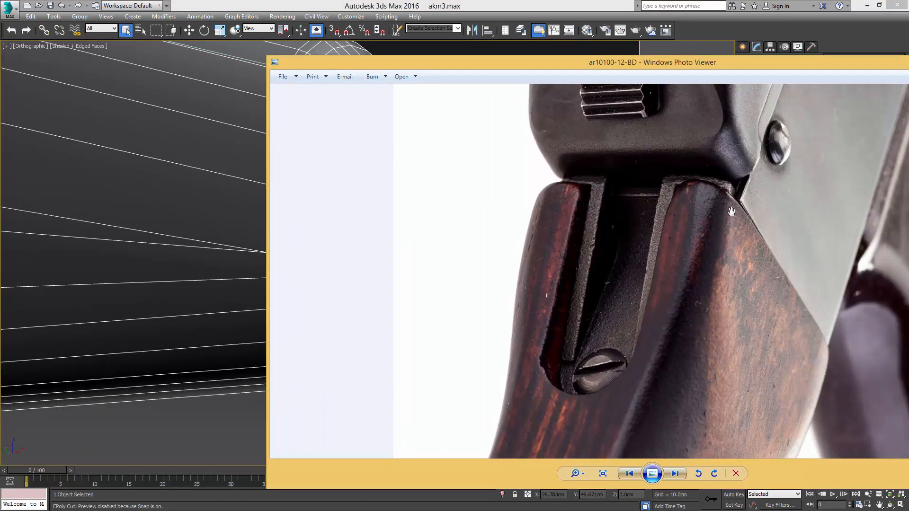
pyautogui.moveTo(688, 64); pyautogui.dragTo(908, 77)
pyautogui.keyDown('alt'); pyautogui.moveTo(591, 170); pyautogui.dragTo(497, 198, button='middle'); pyautogui.keyUp('alt')
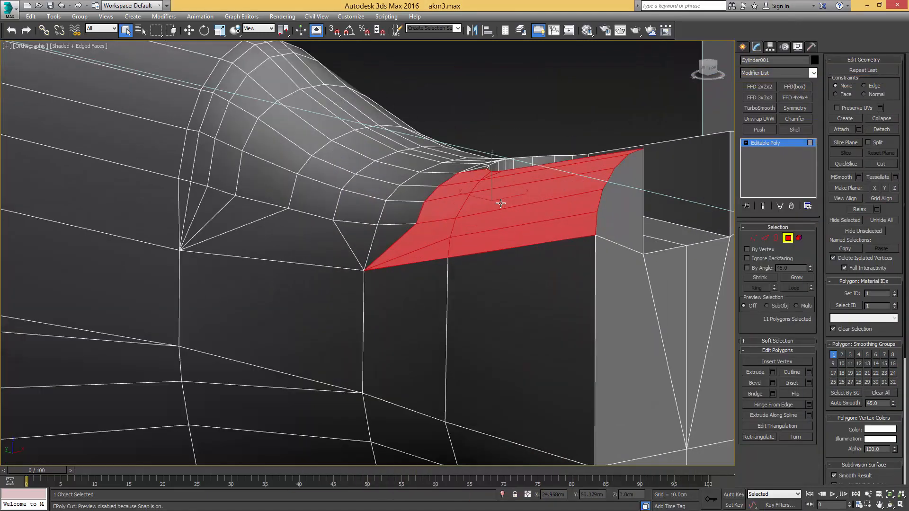
pyautogui.scroll(4, 513, 195)
pyautogui.keyDown('ctrl'); pyautogui.click(355, 239); pyautogui.keyUp('ctrl')
pyautogui.keyDown('ctrl'); pyautogui.click(359, 222); pyautogui.keyUp('ctrl')
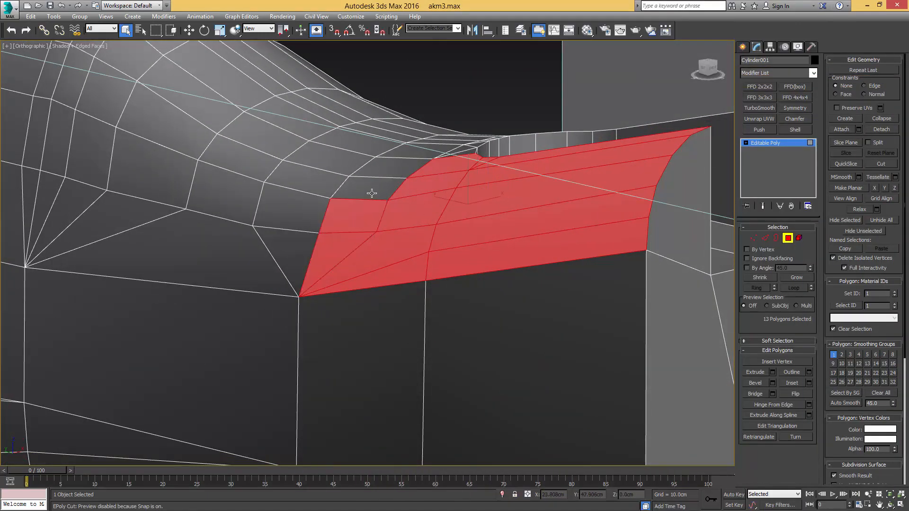
pyautogui.keyDown('ctrl'); pyautogui.click(372, 194); pyautogui.keyUp('ctrl')
pyautogui.keyDown('ctrl'); pyautogui.click(394, 173); pyautogui.keyUp('ctrl')
pyautogui.scroll(-4, 440, 191)
pyautogui.scroll(-2, 440, 190)
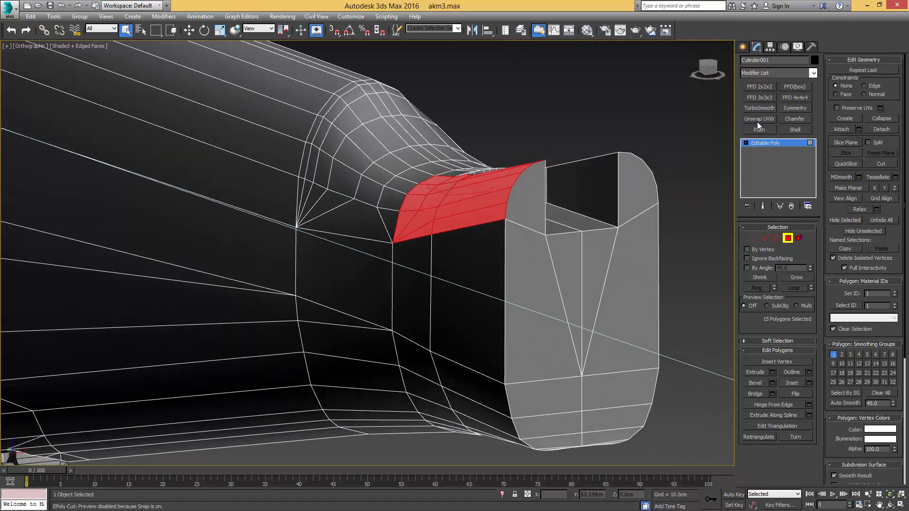
# Apply an FFD 2x2x2 modifier to the selected polygons and raise its lower outer control points at the front and rear
pyautogui.click(768, 86)
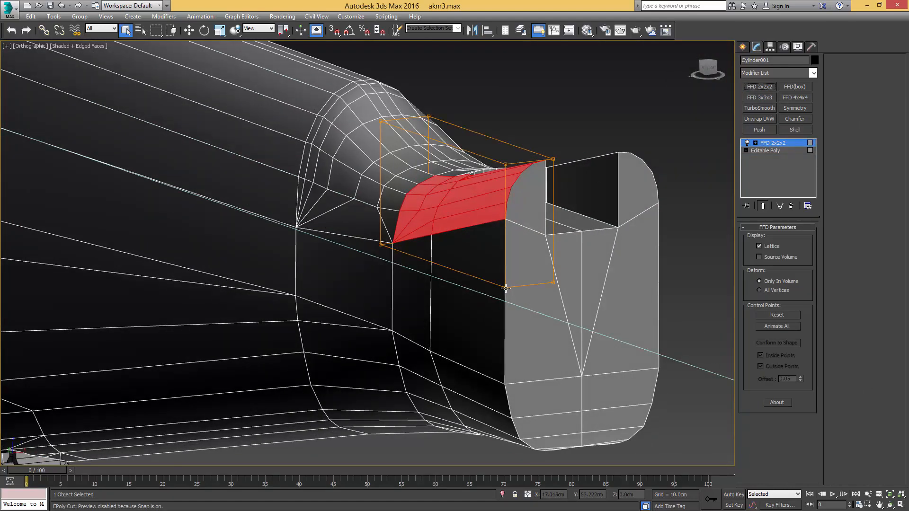
pyautogui.press('w')
pyautogui.moveTo(503, 266); pyautogui.dragTo(503, 198)
pyautogui.keyDown('alt'); pyautogui.moveTo(403, 232); pyautogui.dragTo(328, 238, button='middle'); pyautogui.keyUp('alt')
pyautogui.click(311, 244)
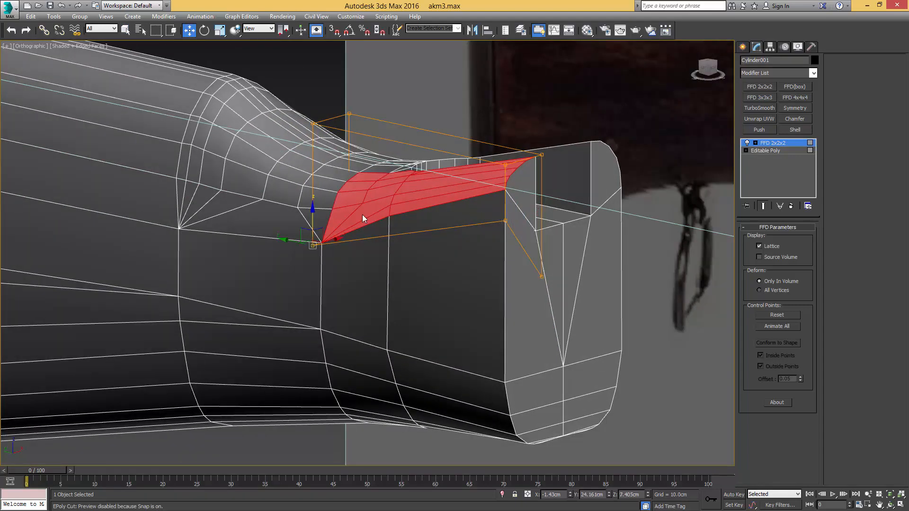
pyautogui.moveTo(312, 223); pyautogui.dragTo(314, 211)
pyautogui.keyDown('alt'); pyautogui.moveTo(315, 211); pyautogui.dragTo(383, 214, button='middle'); pyautogui.keyUp('alt')
pyautogui.scroll(3, 385, 214)
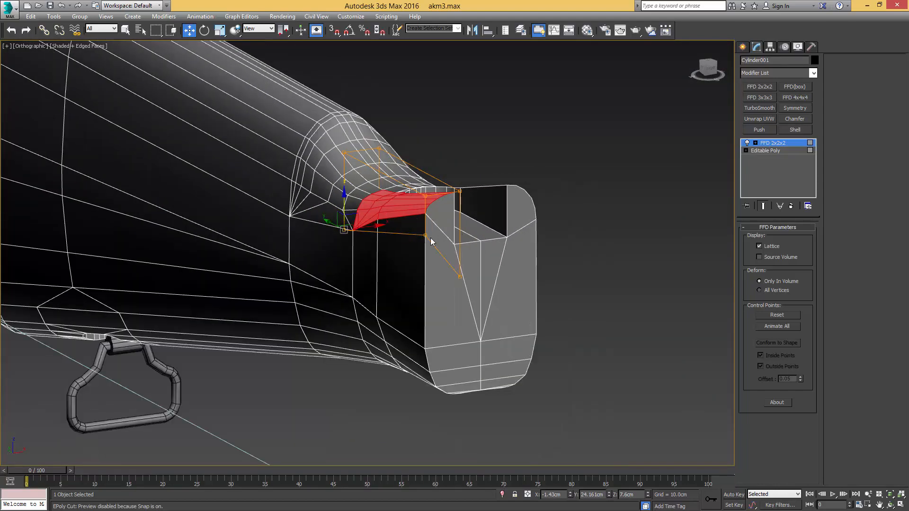
# Raise the lattice's lower front outer control point slightly more and collapse the FFD 2x2x2 into the editable poly
pyautogui.click(425, 235)
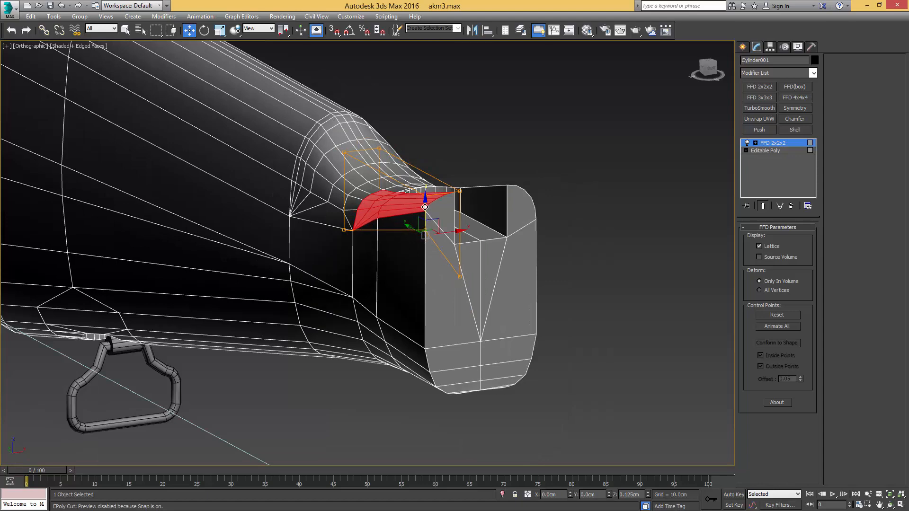
pyautogui.rightClick(773, 143)
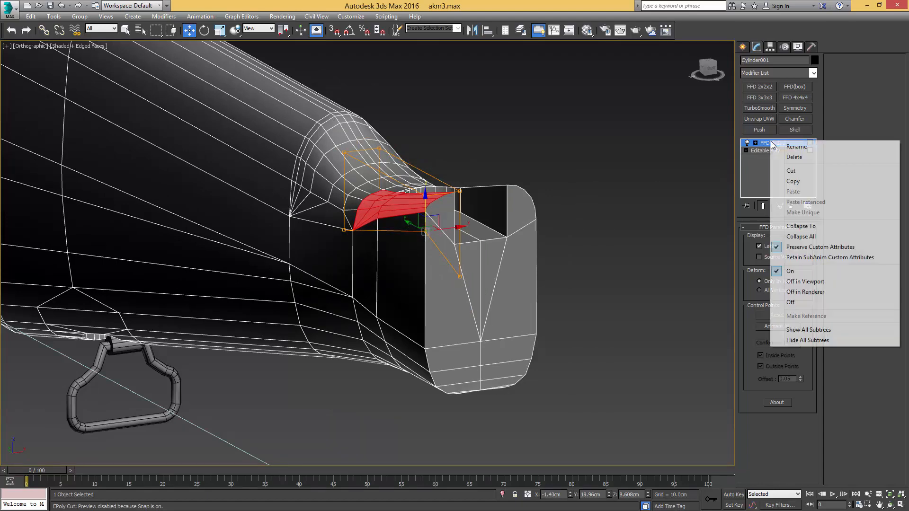
pyautogui.click(805, 226)
# Lower the front corner vertex of the reshaped edge by about 0.075 cm and raise the vertex behind it slightly
pyautogui.press('1')
pyautogui.scroll(3, 473, 213)
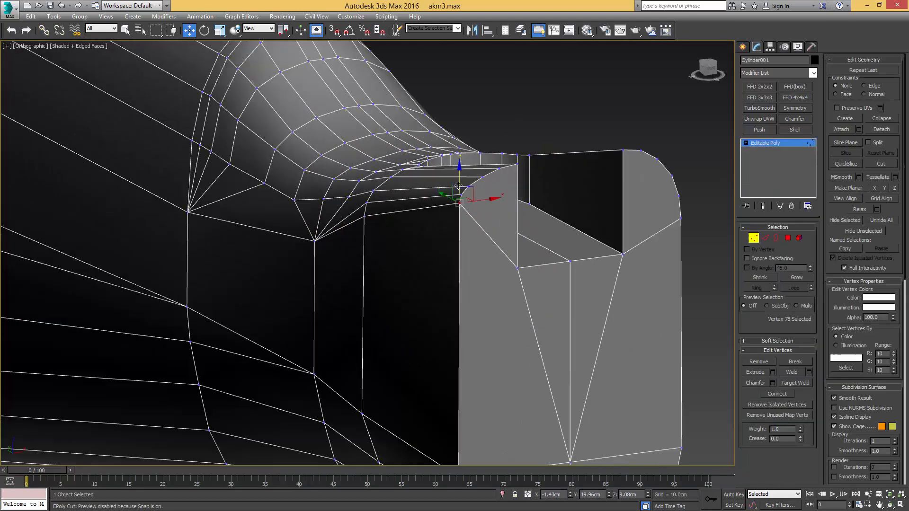
pyautogui.moveTo(458, 177); pyautogui.dragTo(459, 182)
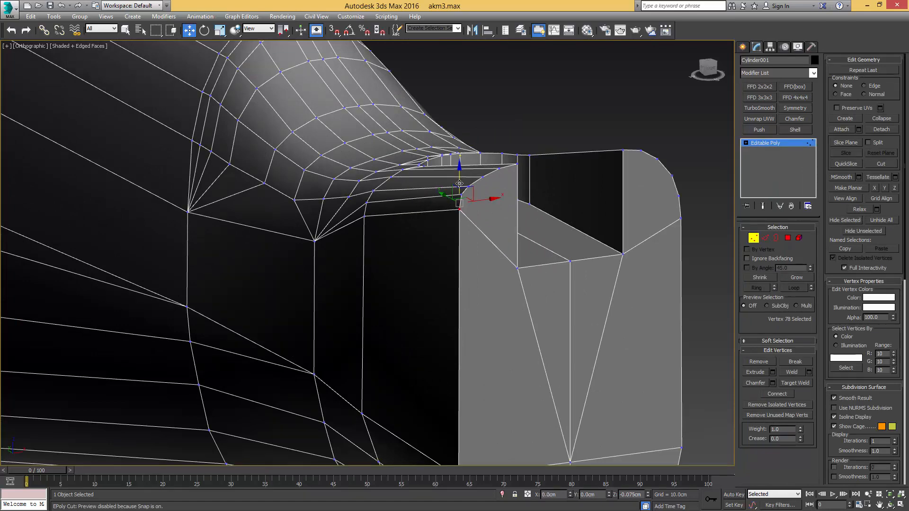
pyautogui.keyDown('alt'); pyautogui.moveTo(368, 209); pyautogui.dragTo(440, 195, button='middle'); pyautogui.keyUp('alt')
pyautogui.moveTo(241, 270); pyautogui.dragTo(426, 215, button='middle')
pyautogui.click(424, 231)
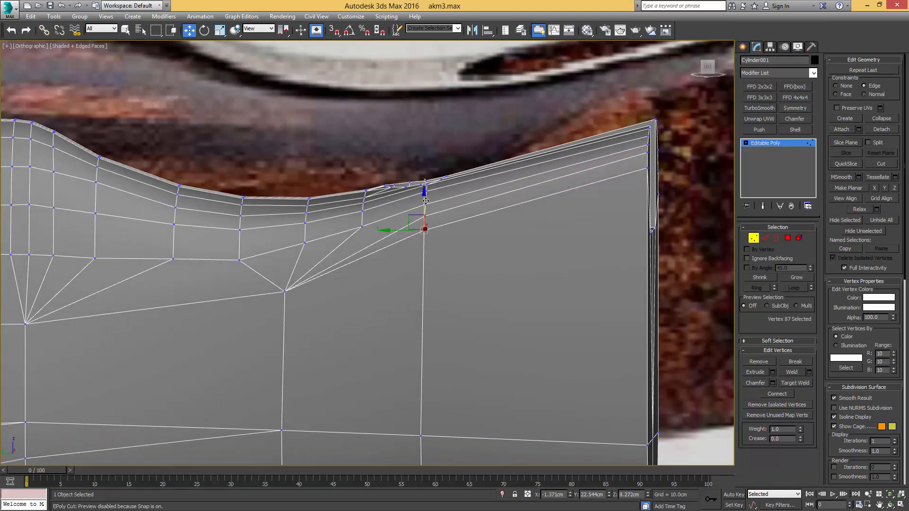
pyautogui.moveTo(426, 200)
pyautogui.mouseDown()
pyautogui.moveTo(432, 212)
pyautogui.moveTo(428, 194)
pyautogui.mouseUp()
pyautogui.keyDown('alt'); pyautogui.moveTo(428, 194); pyautogui.dragTo(469, 214, button='middle'); pyautogui.keyUp('alt')
pyautogui.press('1')
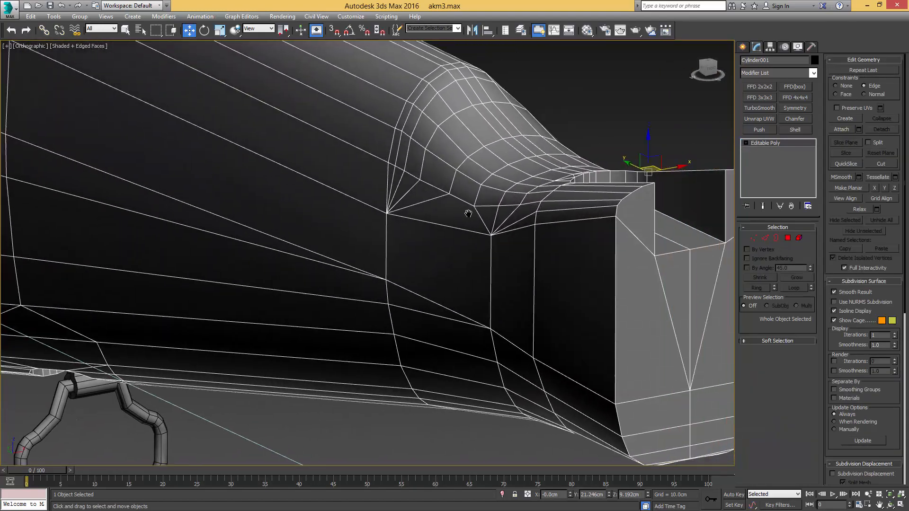
# Select all polygons of the stock's unedited half in the front view and delete them
pyautogui.scroll(-2, 468, 214)
pyautogui.press('4')
pyautogui.click(540, 241)
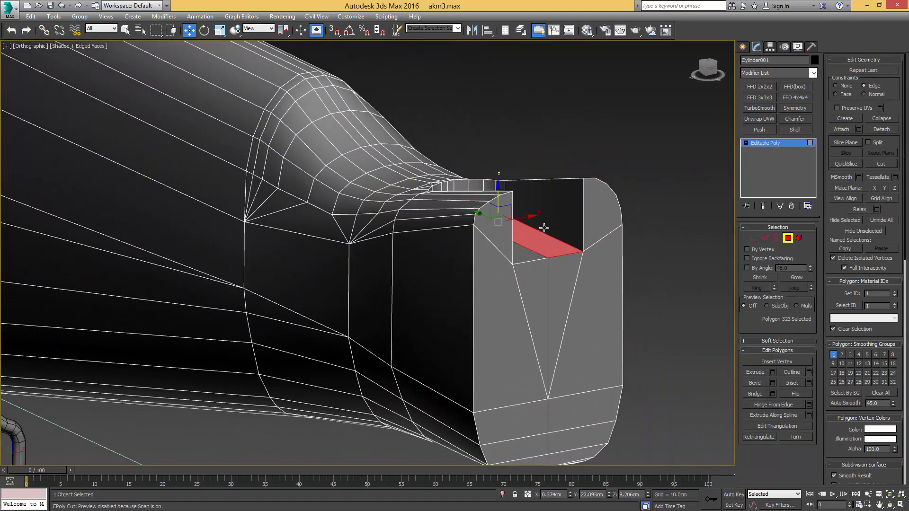
pyautogui.keyDown('alt'); pyautogui.moveTo(544, 227); pyautogui.dragTo(493, 216, button='middle'); pyautogui.keyUp('alt')
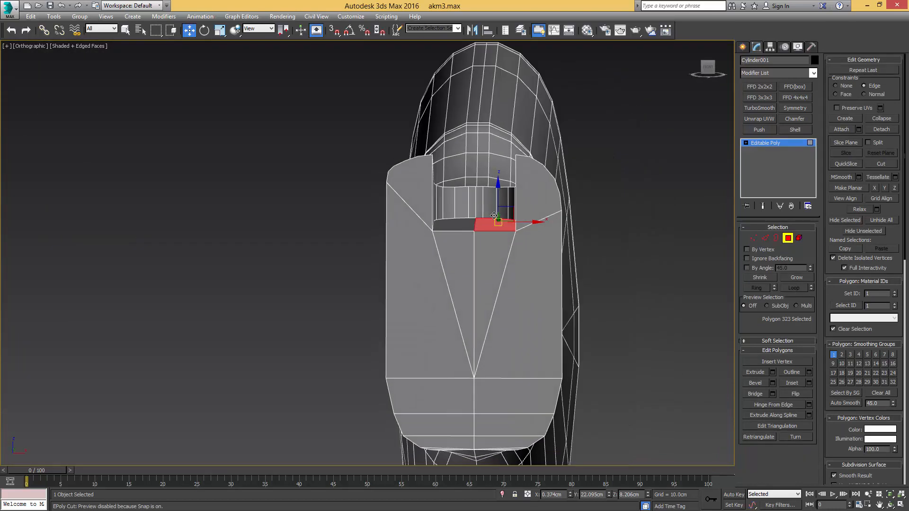
pyautogui.press('f')
pyautogui.scroll(-6, 493, 215)
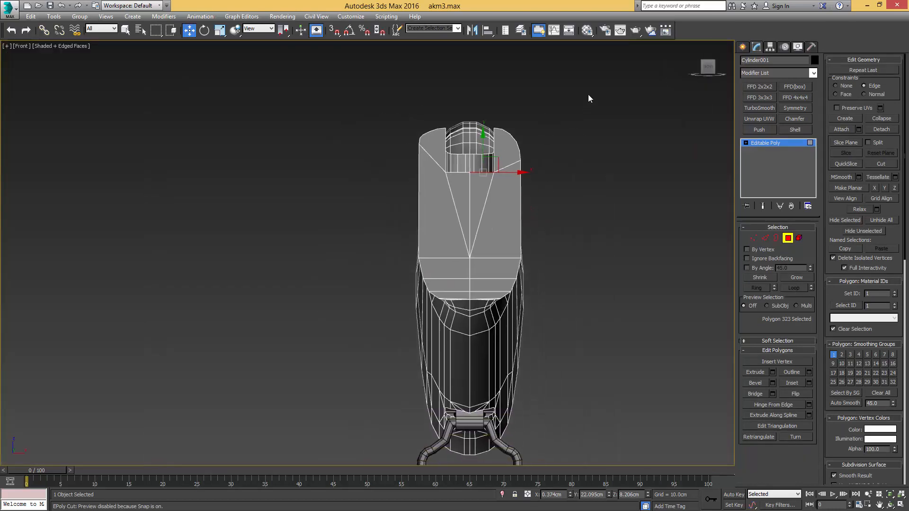
pyautogui.moveTo(546, 205); pyautogui.dragTo(537, 115, button='middle')
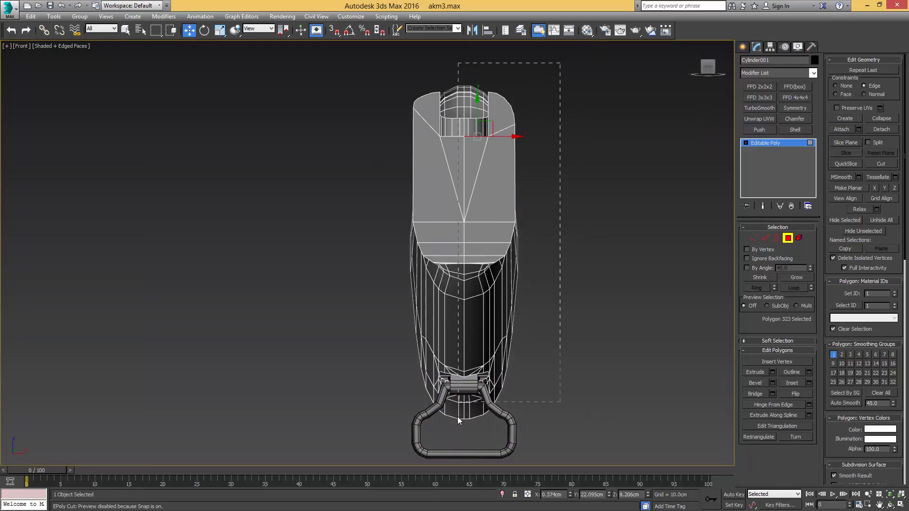
pyautogui.moveTo(466, 457); pyautogui.dragTo(492, 273)
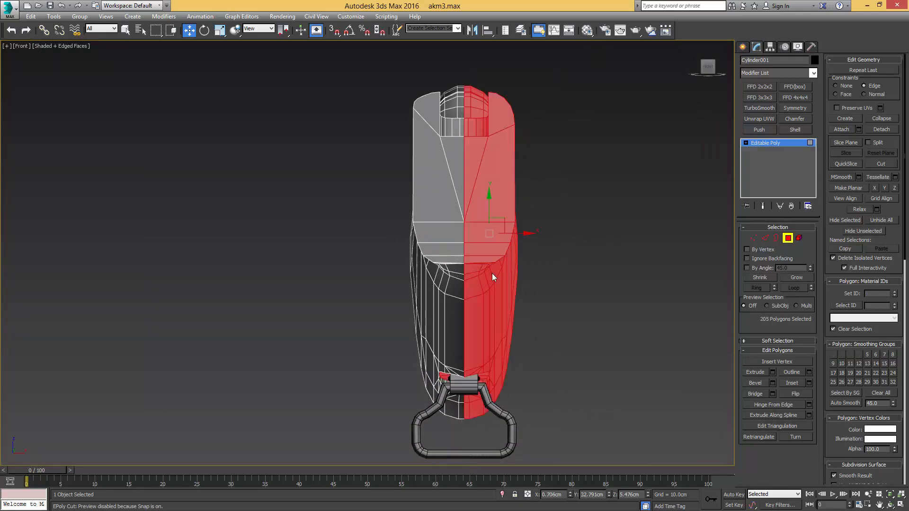
pyautogui.keyDown('alt'); pyautogui.moveTo(493, 274); pyautogui.dragTo(474, 280, button='middle'); pyautogui.keyUp('alt')
pyautogui.scroll(4, 478, 440)
# Mirror the remaining stock half across its centre plane with a Symmetry modifier and collapse it into the editable poly
pyautogui.press('q')
pyautogui.press('2')
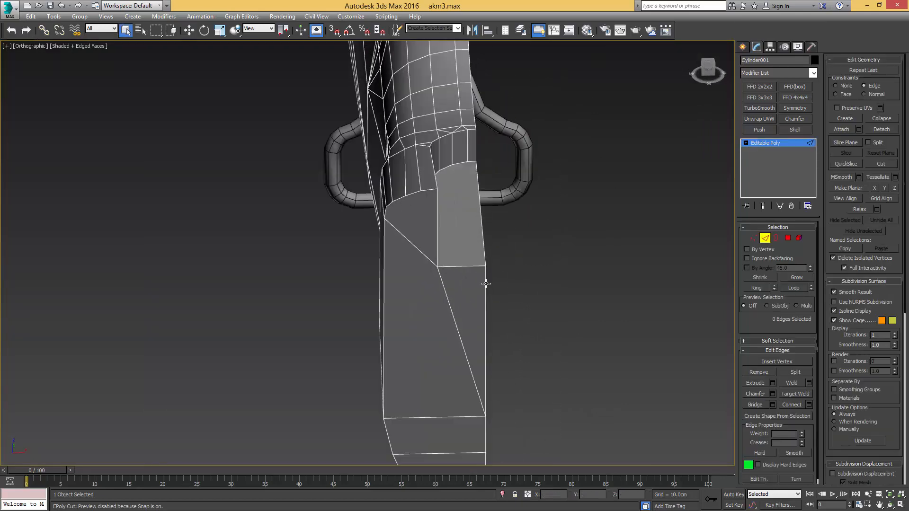
pyautogui.click(490, 278)
pyautogui.press('w')
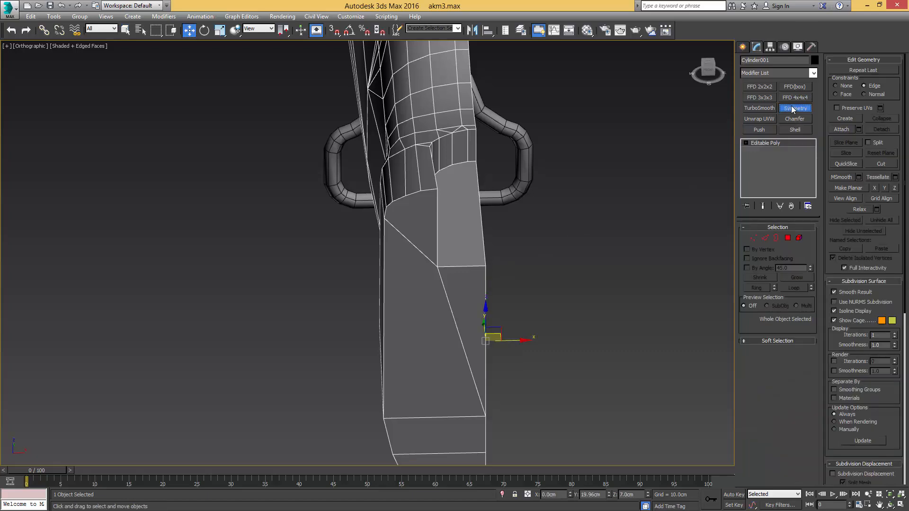
pyautogui.click(795, 108)
pyautogui.moveTo(505, 152); pyautogui.dragTo(512, 182, button='middle')
pyautogui.hotkey('ctrl', 'z')
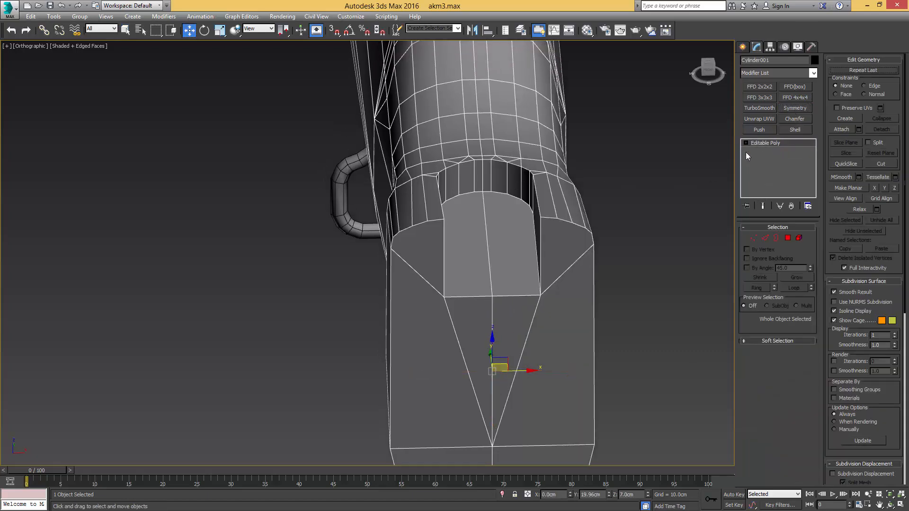
# Select the two floor polygons of the tang slot and detach them as a clone
pyautogui.press('4')
pyautogui.press('q')
pyautogui.click(465, 236)
pyautogui.keyDown('ctrl'); pyautogui.click(501, 234); pyautogui.keyUp('ctrl')
pyautogui.moveTo(475, 234)
pyautogui.keyDown('alt'); pyautogui.mouseDown(button='middle')
pyautogui.moveTo(472, 242)
pyautogui.moveTo(471, 228)
pyautogui.moveTo(477, 237)
pyautogui.mouseUp(button='middle'); pyautogui.keyUp('alt')
pyautogui.hotkey('alt', 'd')
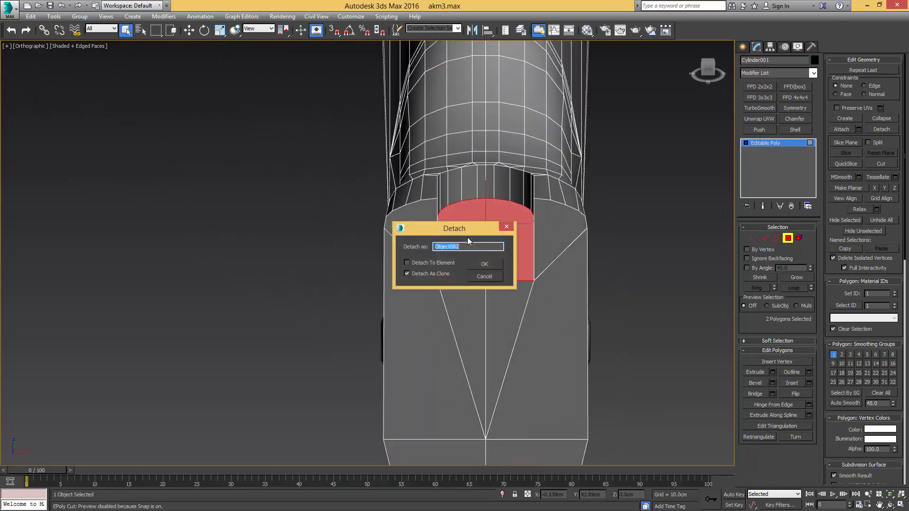
pyautogui.click(484, 264)
pyautogui.press('4')
# Select the detached slot-floor piece through the wireframe display and remove its centre edge to leave a single polygon
pyautogui.press('F3')
pyautogui.keyDown('alt'); pyautogui.moveTo(578, 274); pyautogui.dragTo(567, 244, button='middle'); pyautogui.keyUp('alt')
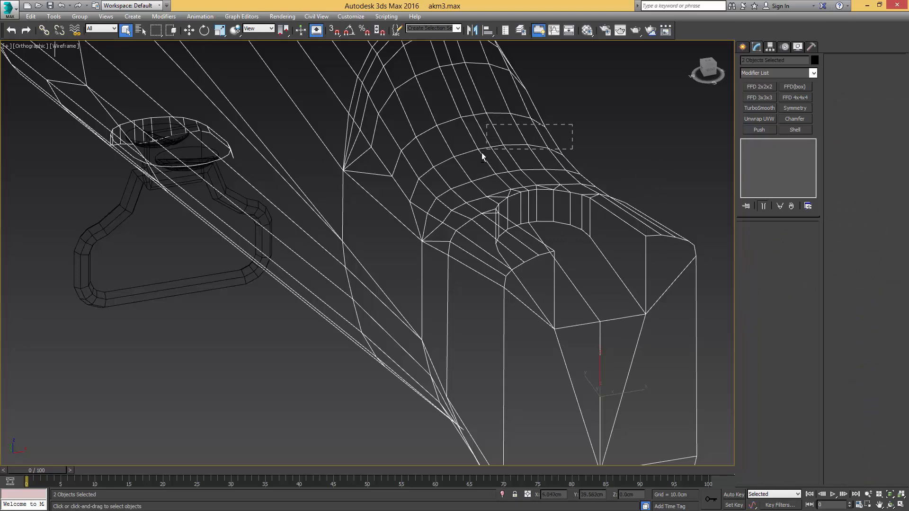
pyautogui.click(558, 217)
pyautogui.moveTo(584, 276); pyautogui.dragTo(524, 270, button='middle')
pyautogui.press('F3')
pyautogui.press('2')
pyautogui.hotkey('alt', 'c')
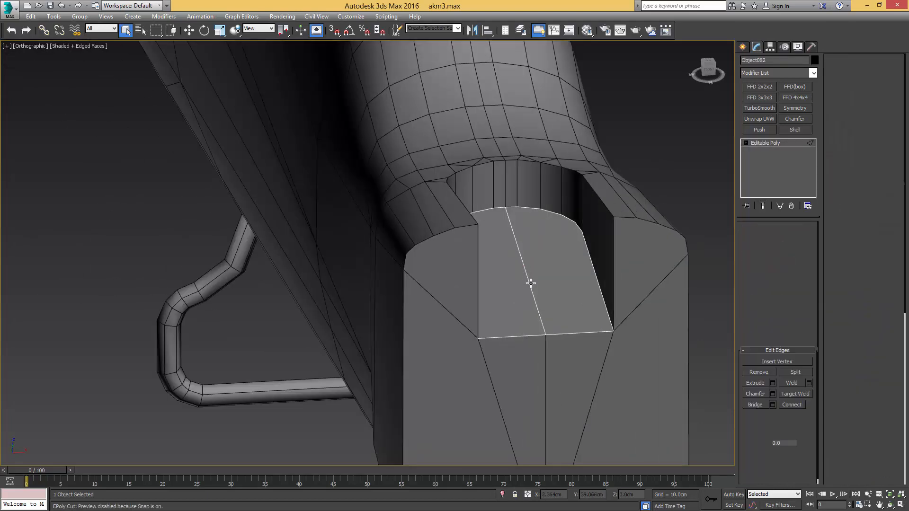
pyautogui.press('4')
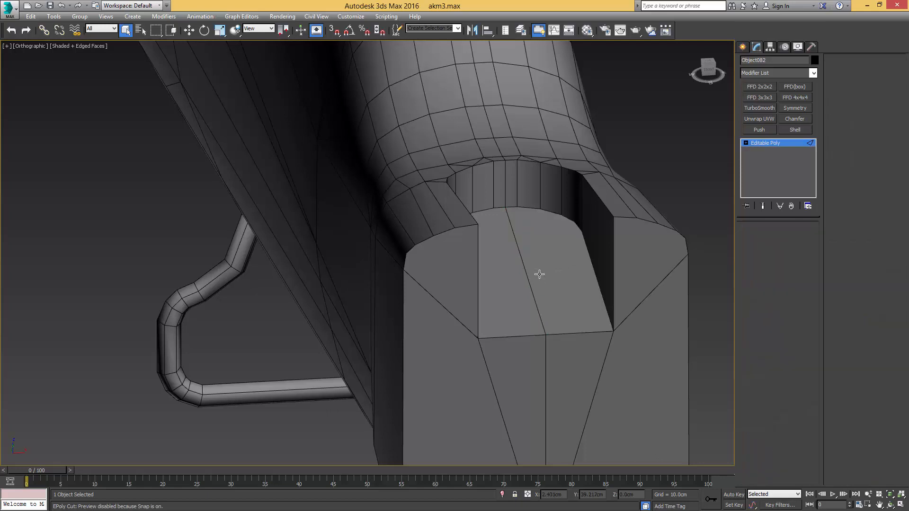
# Inset the slot-floor polygon by a narrow margin and compare it with the tang slot in the reference photo
pyautogui.click(540, 271)
pyautogui.hotkey('shift', 'ctrl', 'i')
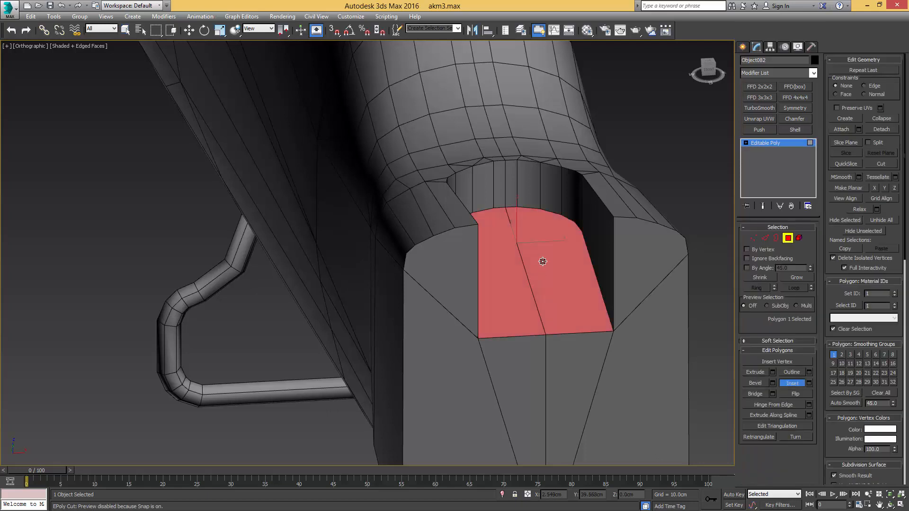
pyautogui.moveTo(543, 261); pyautogui.dragTo(545, 275)
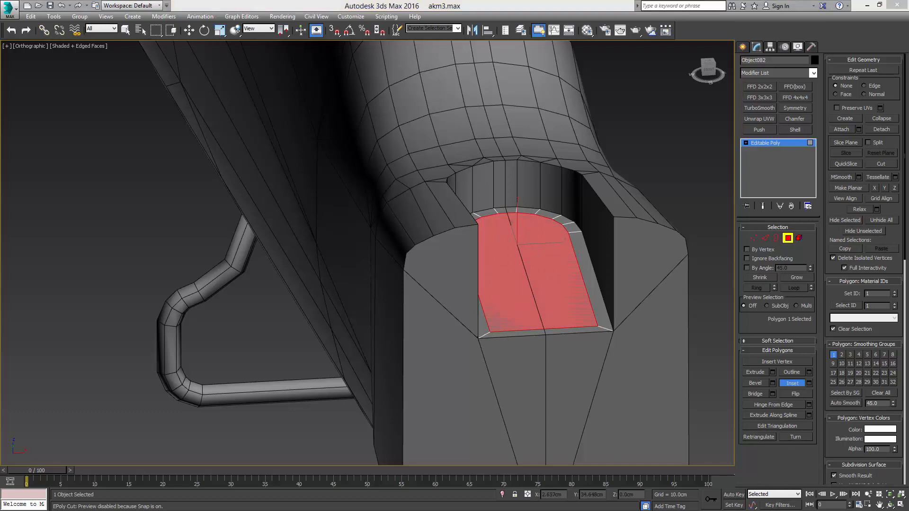
pyautogui.moveTo(908, 88); pyautogui.dragTo(686, 78)
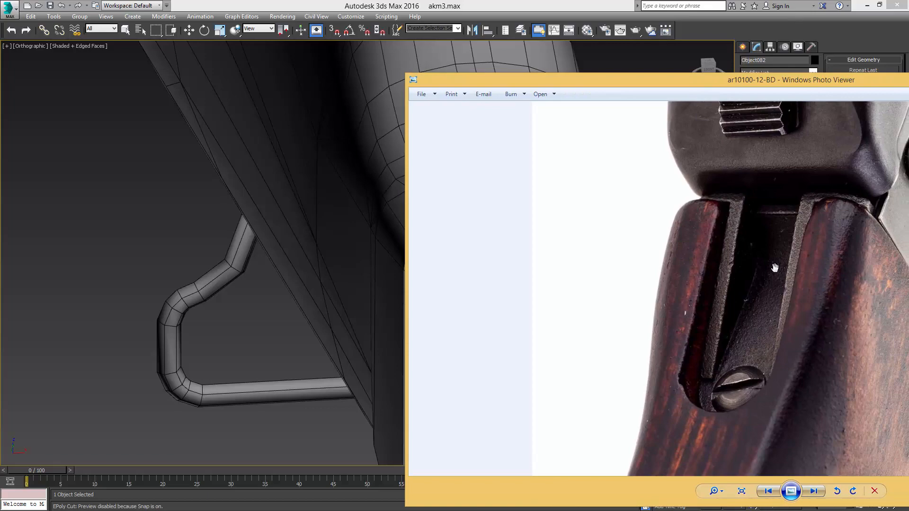
# Remove the inset's front strip and bring the floor and side margins out to the slot's front edge
pyautogui.moveTo(759, 90); pyautogui.dragTo(908, 88)
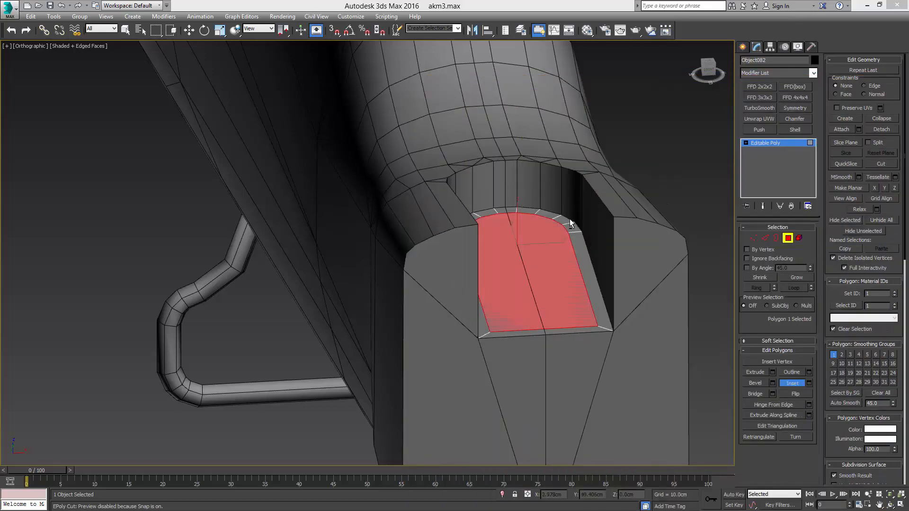
pyautogui.keyDown('alt'); pyautogui.moveTo(570, 223); pyautogui.dragTo(540, 301, button='middle'); pyautogui.keyUp('alt')
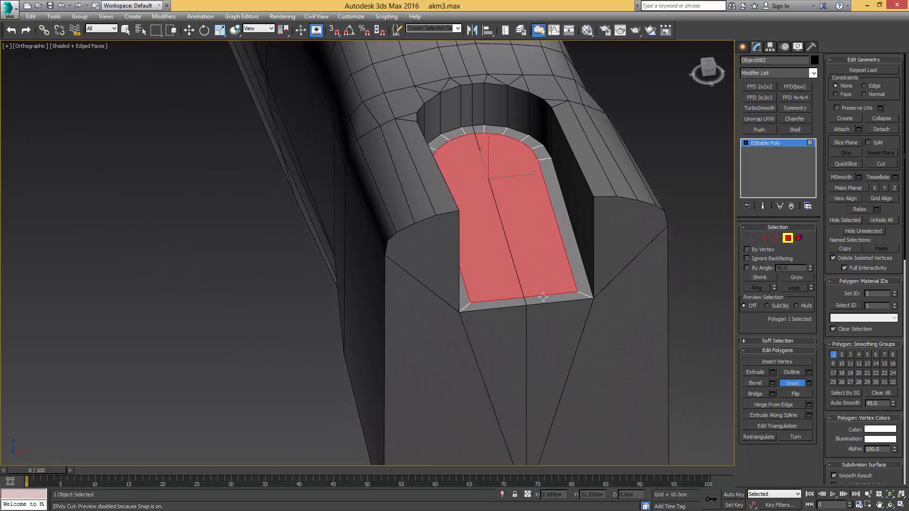
pyautogui.click(539, 301)
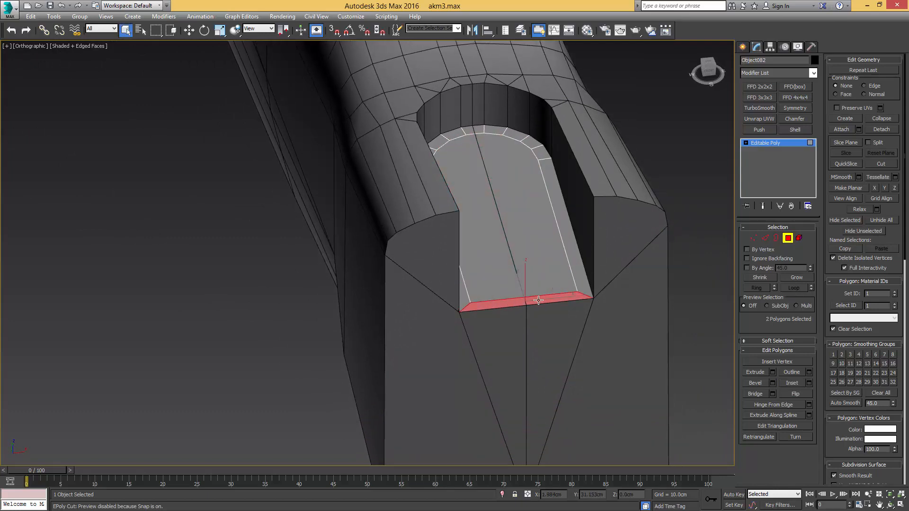
pyautogui.moveTo(541, 298); pyautogui.dragTo(568, 303, button='middle')
pyautogui.press('2')
pyautogui.keyDown('ctrl'); pyautogui.click(477, 302); pyautogui.keyUp('ctrl')
pyautogui.press('w')
pyautogui.press('q')
# Extrude the two long side margin strips of the slot floor 1 cm upward to form side walls
pyautogui.press('4')
pyautogui.click(520, 275)
pyautogui.keyDown('alt'); pyautogui.moveTo(568, 303); pyautogui.dragTo(460, 276, button='middle'); pyautogui.keyUp('alt')
pyautogui.keyDown('ctrl'); pyautogui.click(444, 261); pyautogui.keyUp('ctrl')
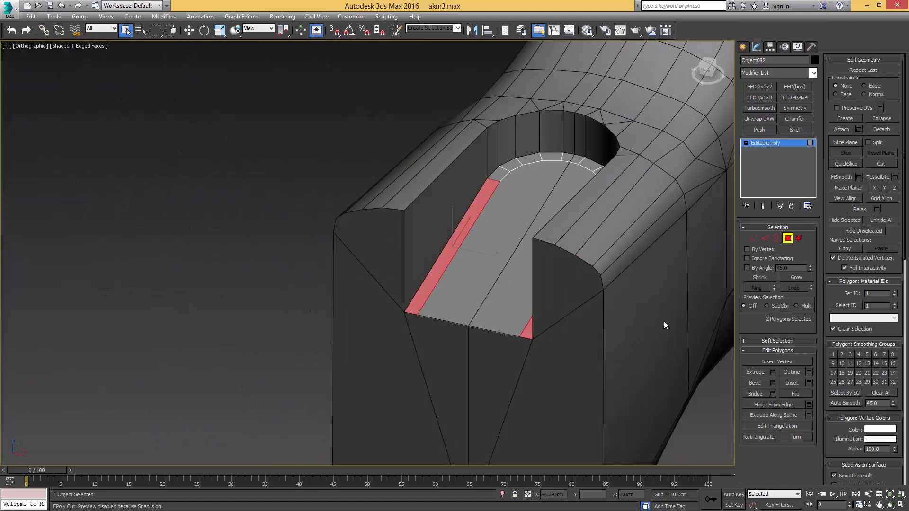
pyautogui.click(772, 373)
pyautogui.scroll(-10, 478, 262)
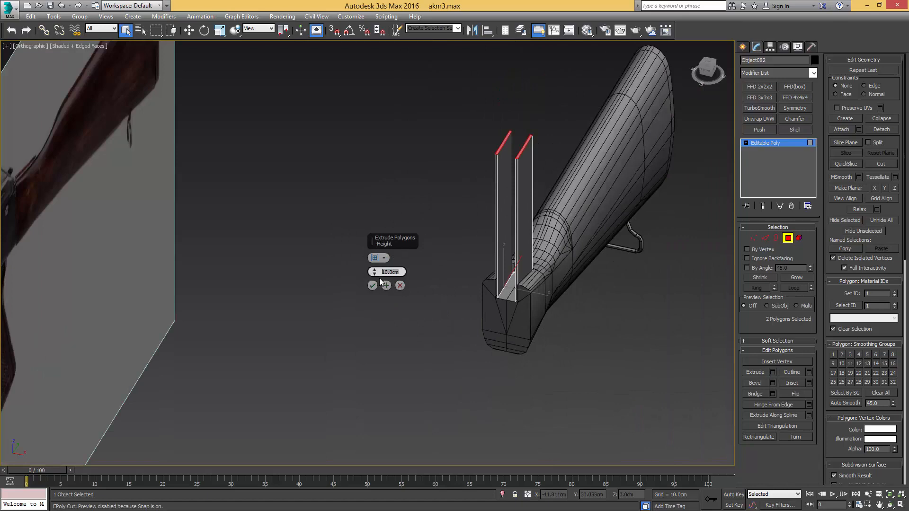
pyautogui.write('1')
pyautogui.click(373, 286)
# Lower the rear top edges of both side walls so they slope down to floor level at the slot's rounded end
pyautogui.keyDown('alt'); pyautogui.moveTo(492, 242); pyautogui.dragTo(410, 271, button='middle'); pyautogui.keyUp('alt')
pyautogui.scroll(3, 521, 265)
pyautogui.press('2')
pyautogui.keyDown('alt'); pyautogui.moveTo(552, 194); pyautogui.dragTo(490, 231, button='middle'); pyautogui.keyUp('alt')
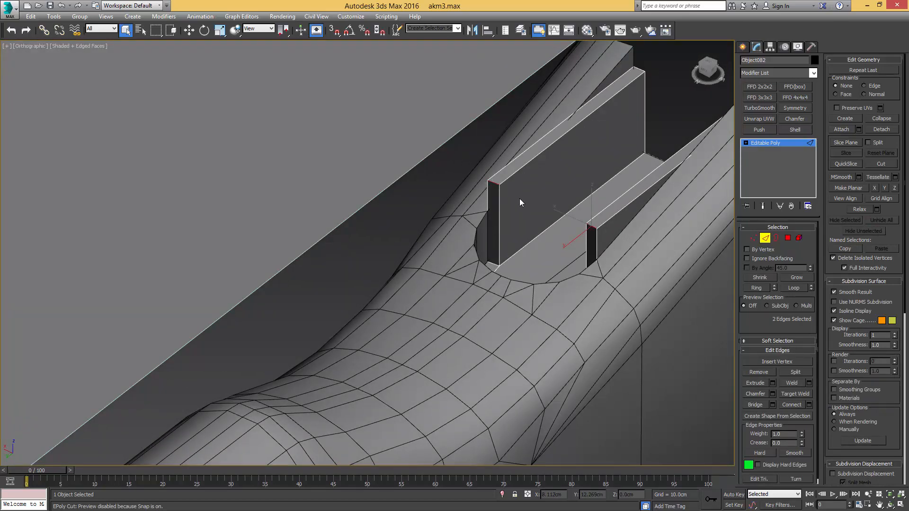
pyautogui.keyDown('alt'); pyautogui.moveTo(518, 197); pyautogui.dragTo(533, 209, button='middle'); pyautogui.keyUp('alt')
pyautogui.scroll(3, 511, 208)
pyautogui.moveTo(566, 226); pyautogui.dragTo(576, 388)
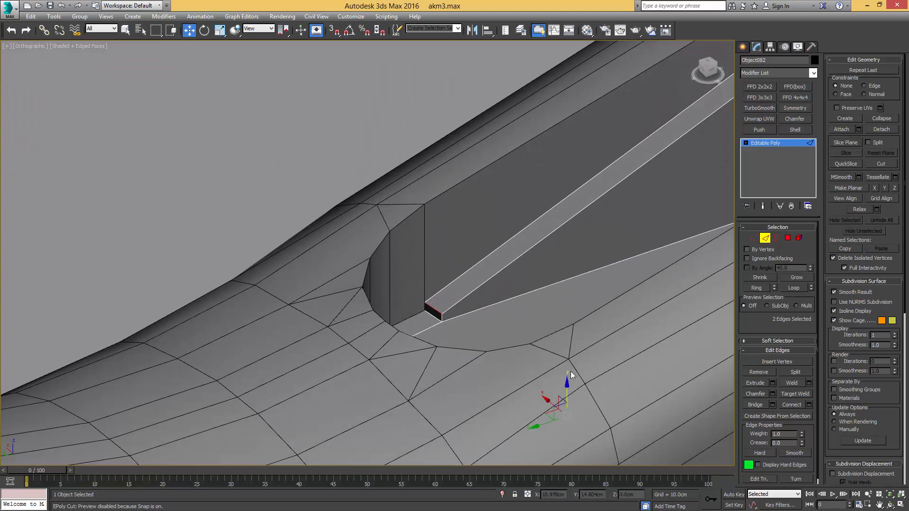
# Extrude the front end faces of both side walls forward by about 0.14 cm
pyautogui.moveTo(546, 341); pyautogui.dragTo(695, 327, button='middle')
pyautogui.scroll(-4, 505, 341)
pyautogui.moveTo(349, 323); pyautogui.dragTo(510, 310, button='middle')
pyautogui.press('F3')
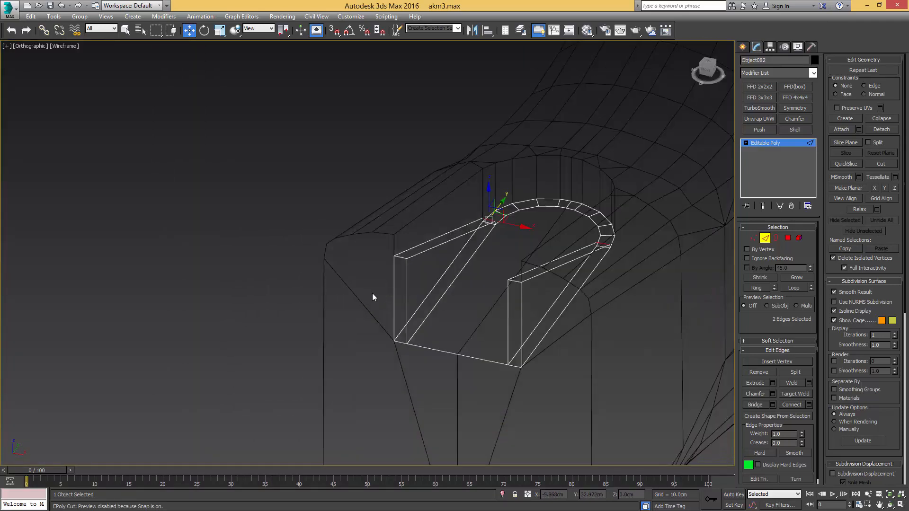
pyautogui.press('3')
pyautogui.press('4')
pyautogui.click(405, 284)
pyautogui.keyDown('alt'); pyautogui.moveTo(427, 298); pyautogui.dragTo(435, 300, button='middle'); pyautogui.keyUp('alt')
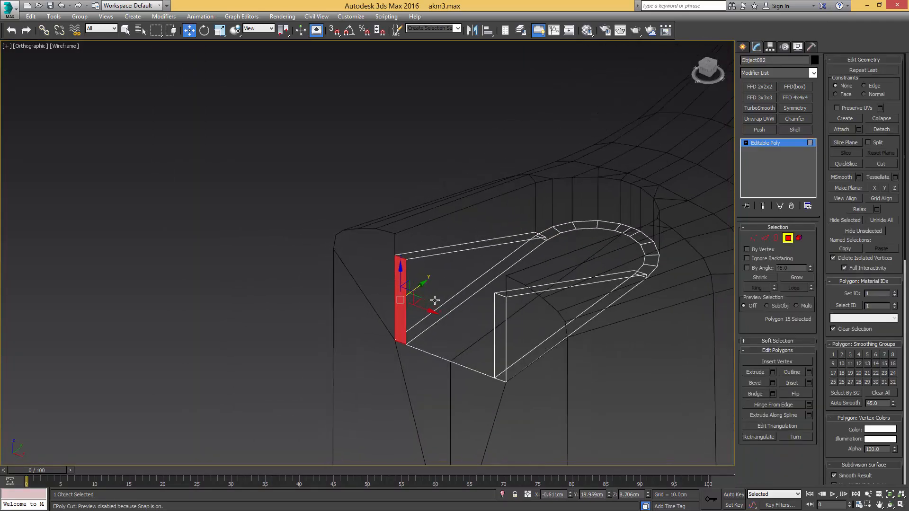
pyautogui.keyDown('ctrl'); pyautogui.click(502, 318); pyautogui.keyUp('ctrl')
pyautogui.press('F3')
pyautogui.moveTo(490, 316)
pyautogui.keyDown('alt'); pyautogui.mouseDown(button='middle')
pyautogui.moveTo(458, 327)
pyautogui.moveTo(457, 351)
pyautogui.moveTo(472, 346)
pyautogui.mouseUp(button='middle'); pyautogui.keyUp('alt')
pyautogui.moveTo(472, 347); pyautogui.dragTo(490, 312, button='middle')
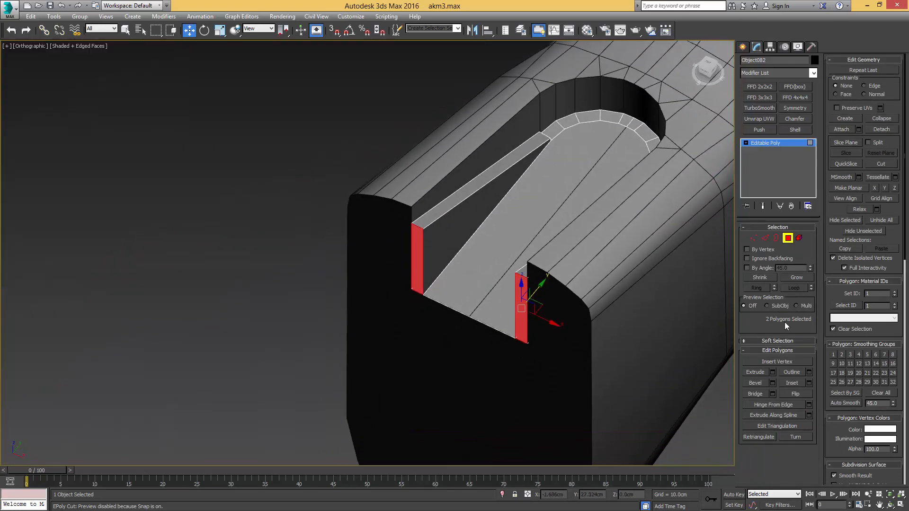
pyautogui.click(772, 373)
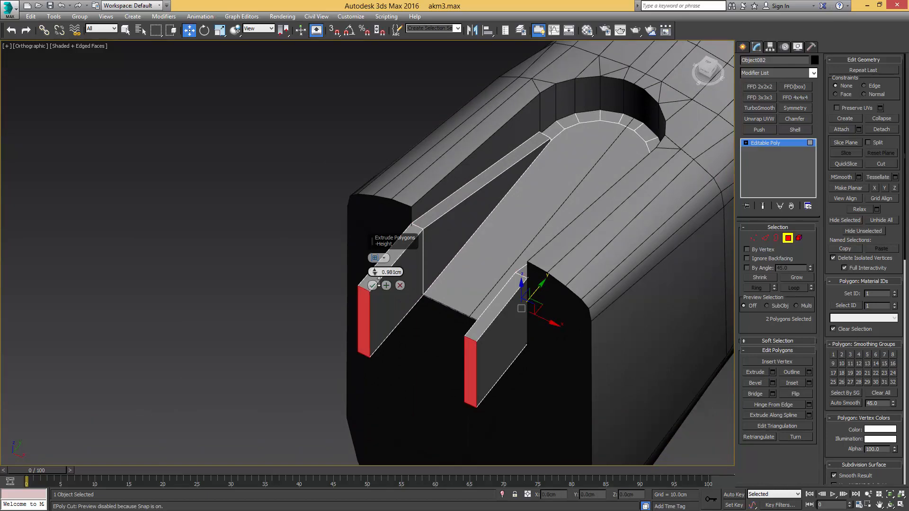
pyautogui.moveTo(379, 281); pyautogui.dragTo(438, 361)
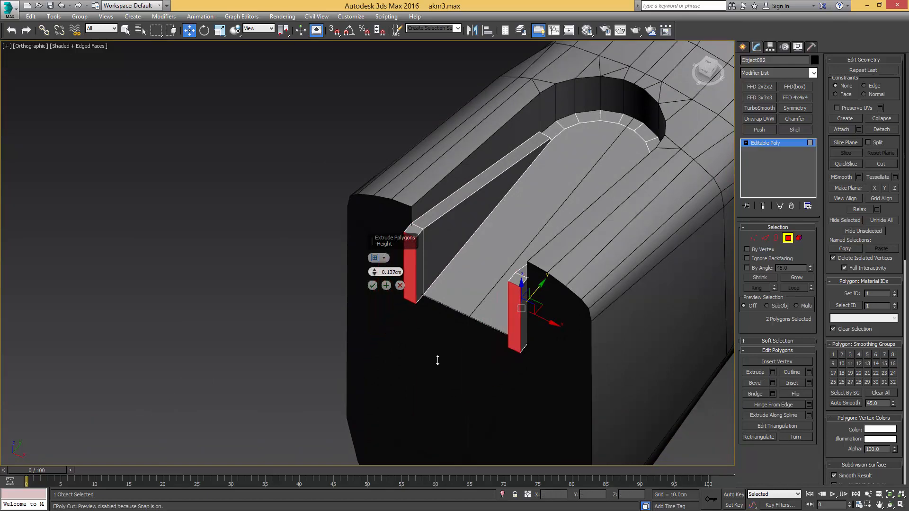
pyautogui.click(373, 285)
# Compare the insert's front end with the stock-to-receiver joint in the side-view reference photo
pyautogui.keyDown('alt'); pyautogui.moveTo(374, 286); pyautogui.dragTo(512, 275, button='middle'); pyautogui.keyUp('alt')
pyautogui.click(473, 280)
pyautogui.scroll(-5, 468, 310)
pyautogui.moveTo(573, 252); pyautogui.dragTo(583, 365, button='middle')
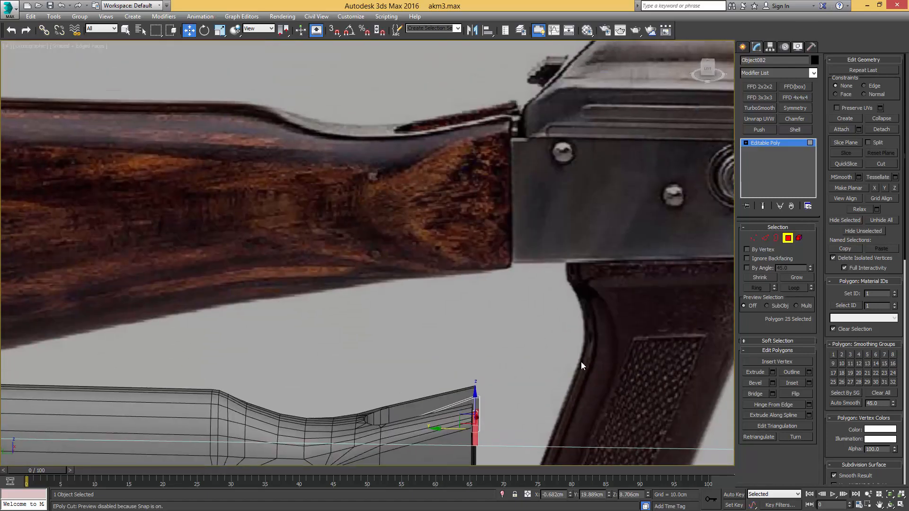
pyautogui.moveTo(496, 221)
pyautogui.mouseDown(button='middle')
pyautogui.moveTo(501, 235)
pyautogui.moveTo(504, 228)
pyautogui.mouseUp(button='middle')
pyautogui.scroll(8, 490, 147)
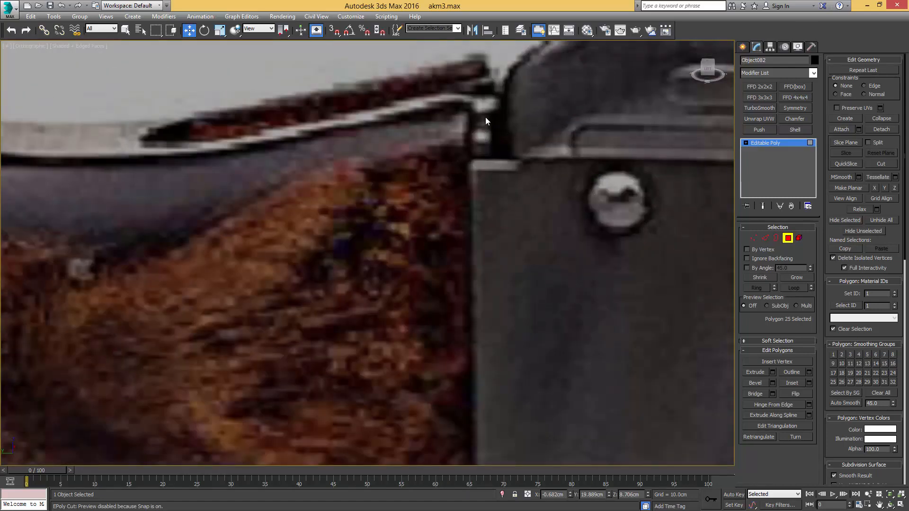
pyautogui.scroll(-8, 482, 152)
pyautogui.moveTo(458, 327); pyautogui.dragTo(473, 204, button='middle')
pyautogui.scroll(8, 487, 200)
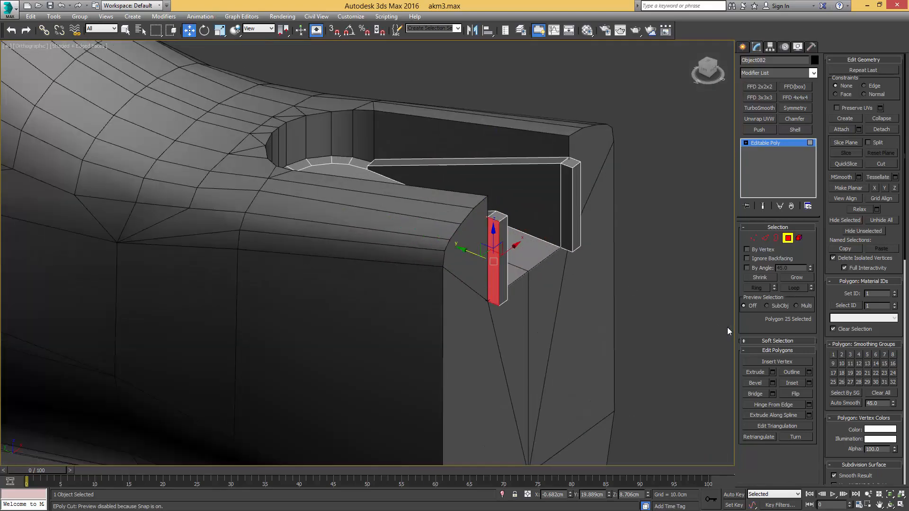
pyautogui.click(773, 372)
pyautogui.keyDown('alt'); pyautogui.moveTo(456, 284); pyautogui.dragTo(428, 268, button='middle'); pyautogui.keyUp('alt')
pyautogui.click(400, 285)
# Extrude the outer side faces of both front blocks outward nearly to the stock's sides to form flanges
pyautogui.keyDown('alt'); pyautogui.moveTo(530, 286); pyautogui.dragTo(613, 288, button='middle'); pyautogui.keyUp('alt')
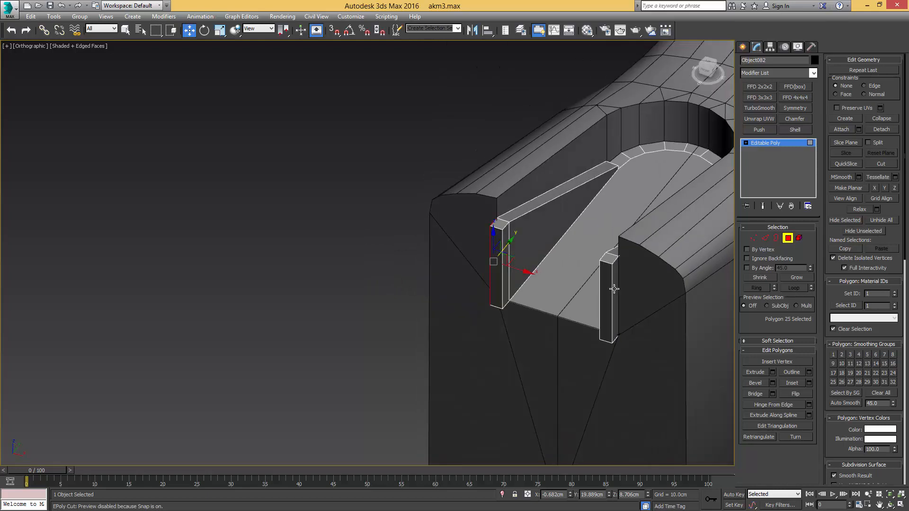
pyautogui.click(773, 372)
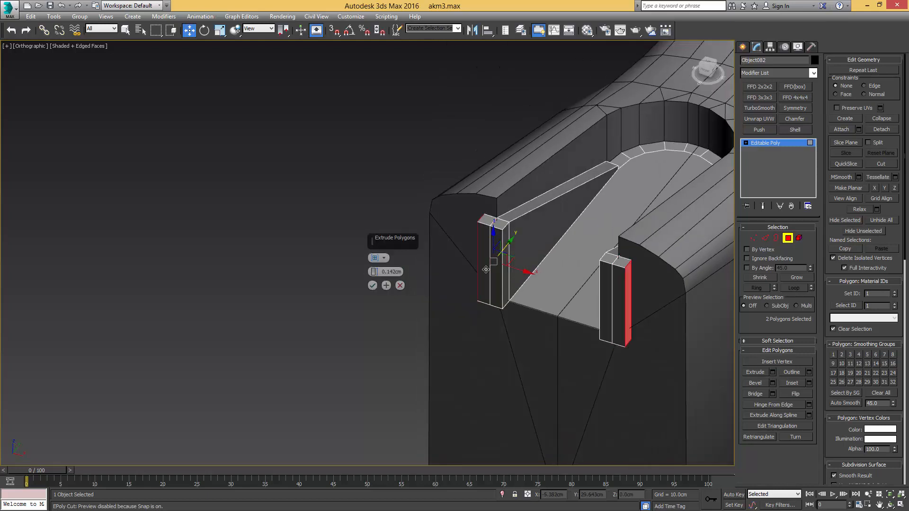
pyautogui.moveTo(376, 269); pyautogui.dragTo(394, 223)
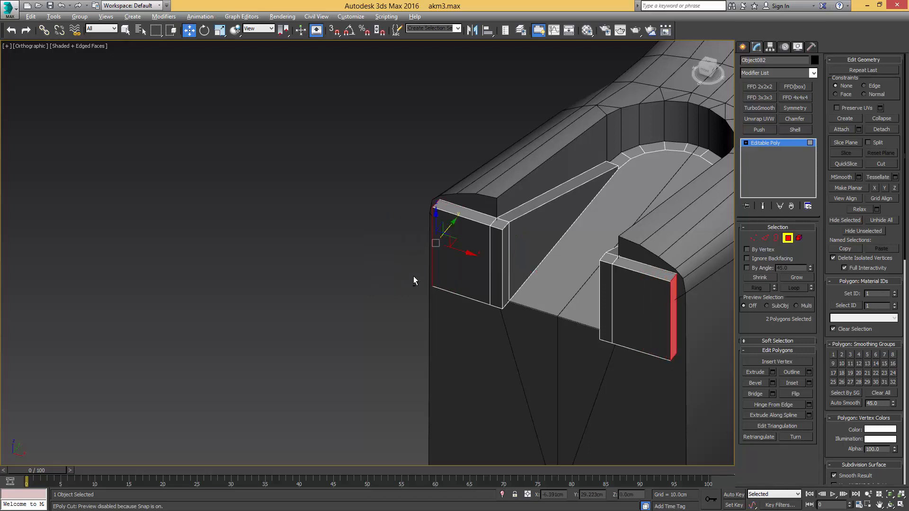
# Chamfer the outer top corner edges of both front flanges
pyautogui.keyDown('alt'); pyautogui.moveTo(413, 276); pyautogui.dragTo(243, 279, button='middle'); pyautogui.keyUp('alt')
pyautogui.press('2')
pyautogui.press('q')
pyautogui.keyDown('alt'); pyautogui.moveTo(476, 272); pyautogui.dragTo(443, 250, button='middle'); pyautogui.keyUp('alt')
pyautogui.moveTo(530, 294); pyautogui.dragTo(504, 262, button='middle')
pyautogui.keyDown('alt'); pyautogui.moveTo(514, 345); pyautogui.dragTo(397, 291, button='middle'); pyautogui.keyUp('alt')
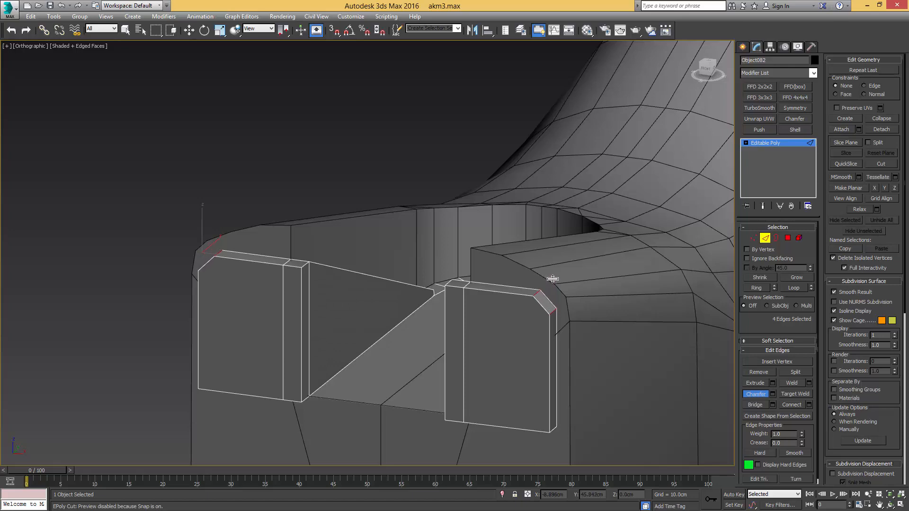
# Chamfer the upper and lower bevel edges of both flange corners again to round them
pyautogui.keyDown('alt'); pyautogui.moveTo(455, 285); pyautogui.dragTo(303, 306, button='middle'); pyautogui.keyUp('alt')
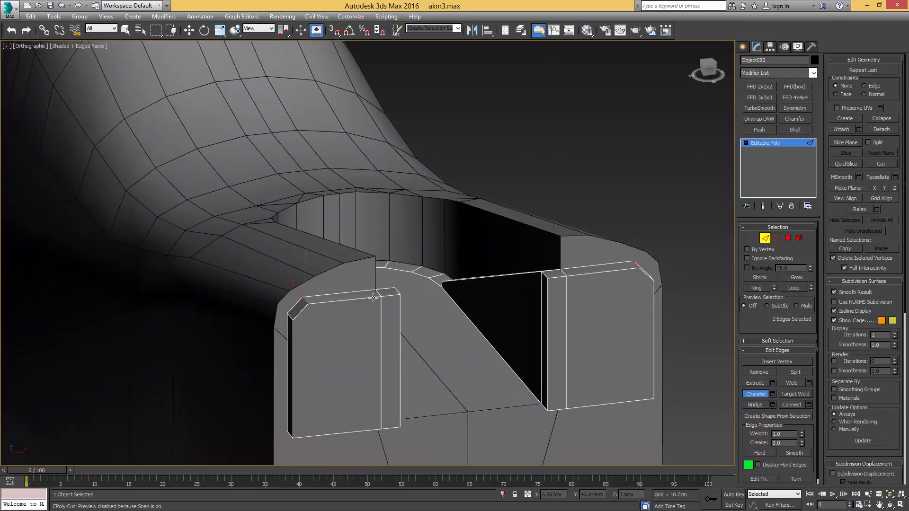
pyautogui.keyDown('alt'); pyautogui.moveTo(374, 297); pyautogui.dragTo(428, 300, button='middle'); pyautogui.keyUp('alt')
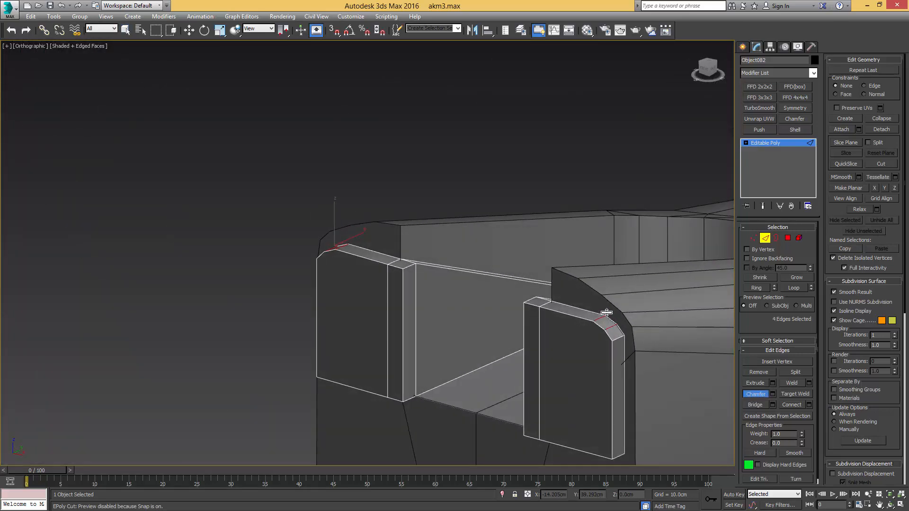
pyautogui.keyDown('alt'); pyautogui.moveTo(497, 295); pyautogui.dragTo(544, 312, button='middle'); pyautogui.keyUp('alt')
pyautogui.rightClick(349, 297)
pyautogui.click(349, 297)
pyautogui.hotkey('ctrl', 'shift', 'c')
pyautogui.moveTo(545, 315); pyautogui.dragTo(546, 312)
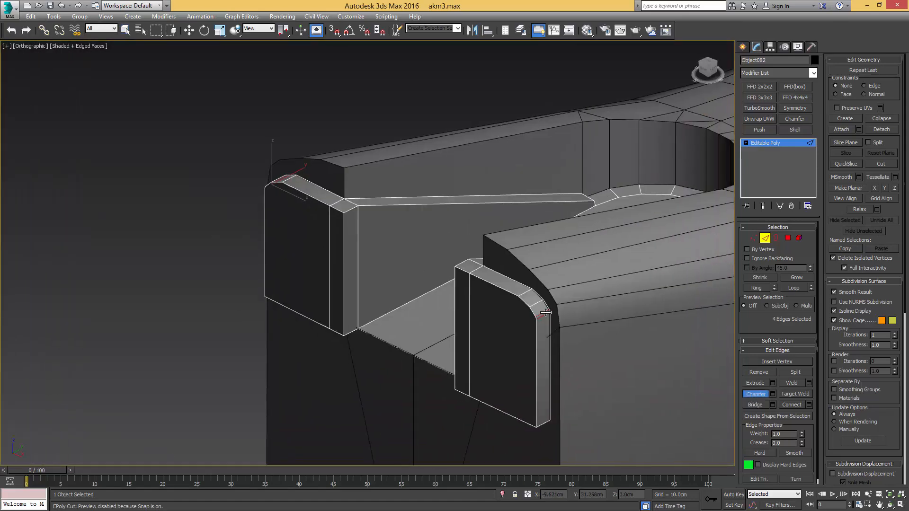
pyautogui.keyDown('alt'); pyautogui.moveTo(542, 310); pyautogui.dragTo(584, 313, button='middle'); pyautogui.keyUp('alt')
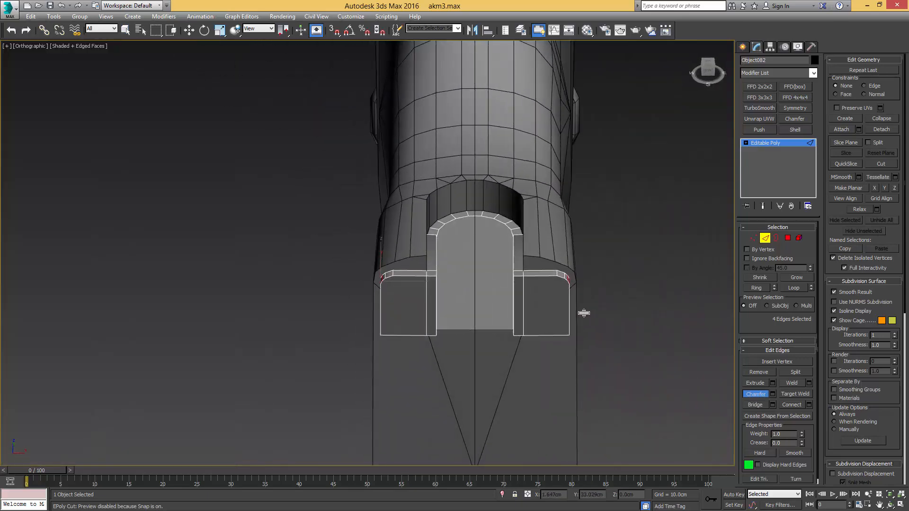
pyautogui.keyDown('alt'); pyautogui.moveTo(436, 322); pyautogui.dragTo(435, 315, button='middle'); pyautogui.keyUp('alt')
# Leave the Chamfer tool and isolate the tang insert from the rest of the stock
pyautogui.scroll(2, 434, 315)
pyautogui.press('w')
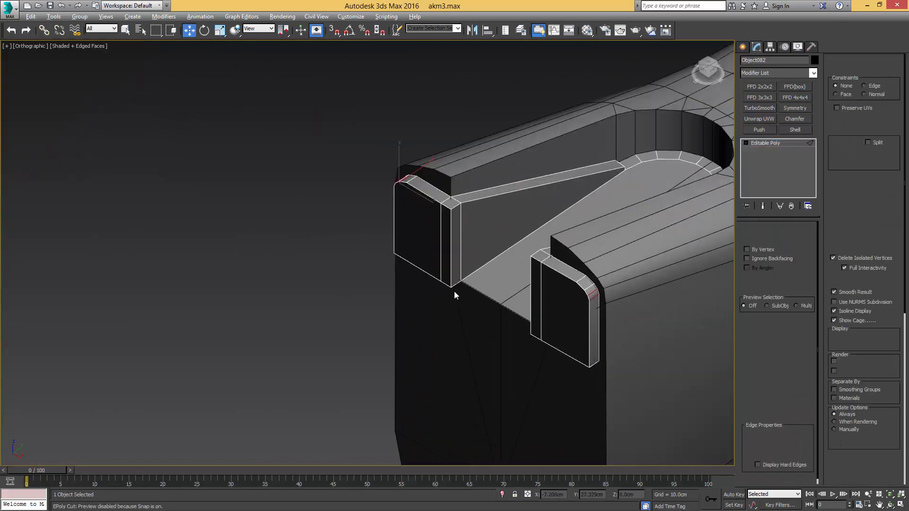
pyautogui.hotkey('alt', 'q')
pyautogui.moveTo(300, 311); pyautogui.dragTo(329, 269, button='middle')
pyautogui.scroll(-2, 330, 269)
# Select the bottom polygons of both flanges and delete them
pyautogui.press('2')
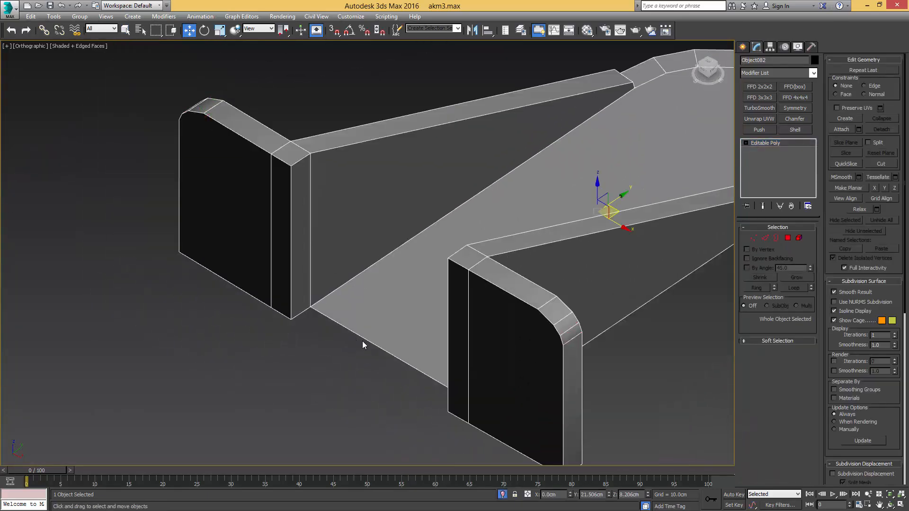
pyautogui.press('2')
pyautogui.click(365, 339)
pyautogui.hotkey('alt', 'c')
pyautogui.scroll(-2, 367, 339)
pyautogui.keyDown('alt'); pyautogui.moveTo(367, 339); pyautogui.dragTo(423, 228, button='middle'); pyautogui.keyUp('alt')
pyautogui.press('4')
pyautogui.click(298, 300)
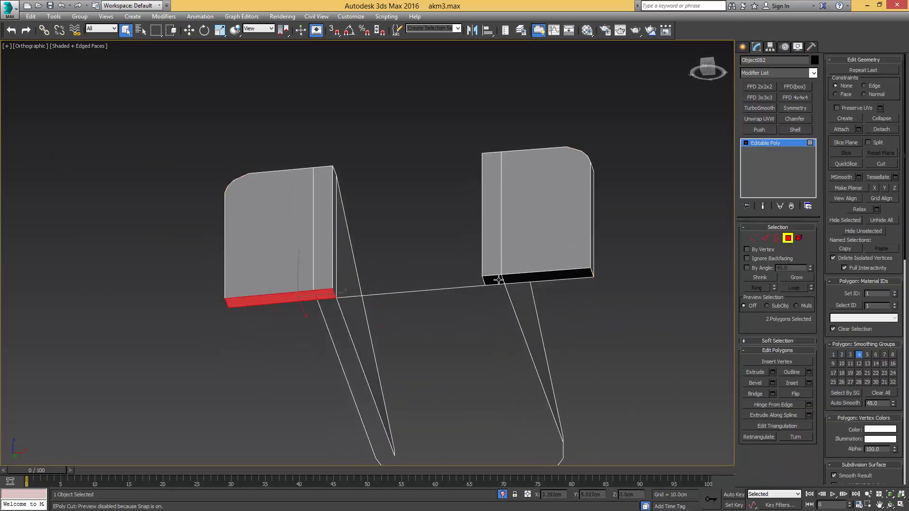
pyautogui.keyDown('ctrl'); pyautogui.click(499, 280); pyautogui.keyUp('ctrl')
pyautogui.keyDown('alt'); pyautogui.moveTo(499, 280); pyautogui.dragTo(493, 300, button='middle'); pyautogui.keyUp('alt')
pyautogui.press('Delete')
# Try to extend the floor's front edge forward as a new polygon strip
pyautogui.moveTo(361, 287); pyautogui.dragTo(405, 316, button='middle')
pyautogui.press('2')
pyautogui.click(396, 272)
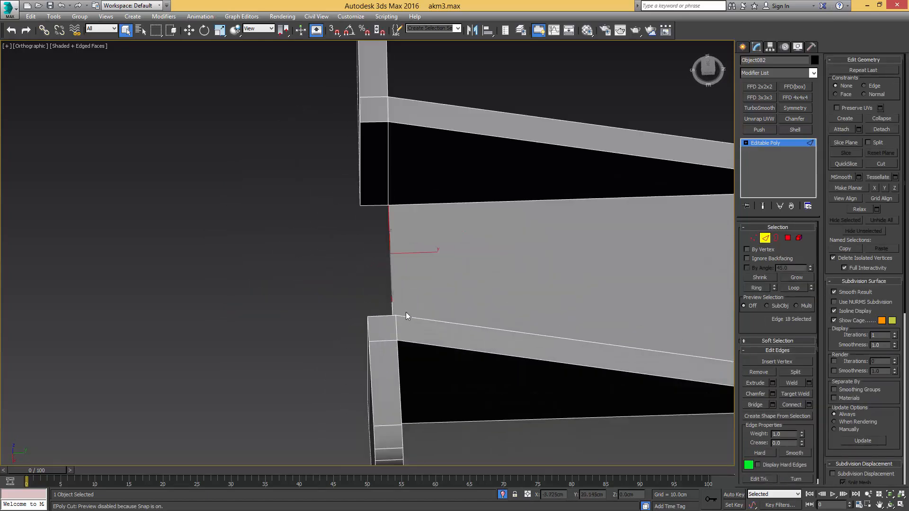
pyautogui.keyDown('shift'); pyautogui.moveTo(411, 252); pyautogui.dragTo(391, 252); pyautogui.keyUp('shift')
pyautogui.moveTo(391, 252)
pyautogui.keyDown('alt'); pyautogui.mouseDown(button='middle')
pyautogui.moveTo(475, 272)
pyautogui.moveTo(444, 320)
pyautogui.mouseUp(button='middle'); pyautogui.keyUp('alt')
pyautogui.hotkey('ctrl', 'z')
# Remove the leftover middle vertex from the floor's front edge
pyautogui.press('1')
pyautogui.click(427, 256)
pyautogui.press('F3')
pyautogui.scroll(-5, 431, 293)
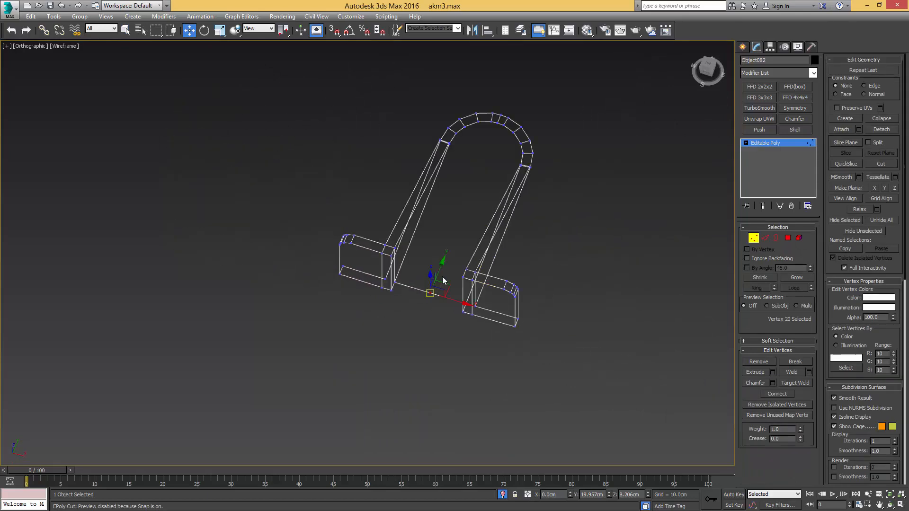
pyautogui.scroll(5, 436, 285)
pyautogui.scroll(-5, 458, 257)
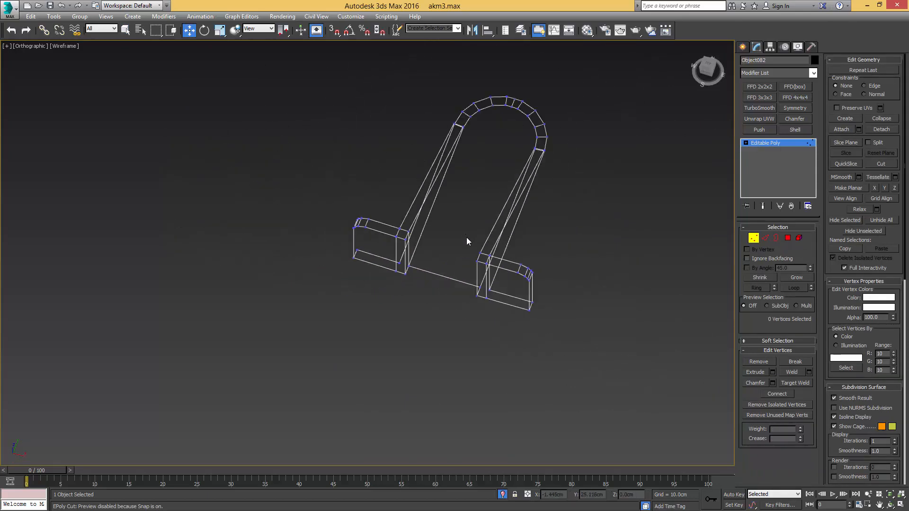
# Extend the floor's full front edge forward between the flanges as a narrow polygon strip
pyautogui.press('2')
pyautogui.click(447, 275)
pyautogui.press('F3')
pyautogui.scroll(5, 445, 261)
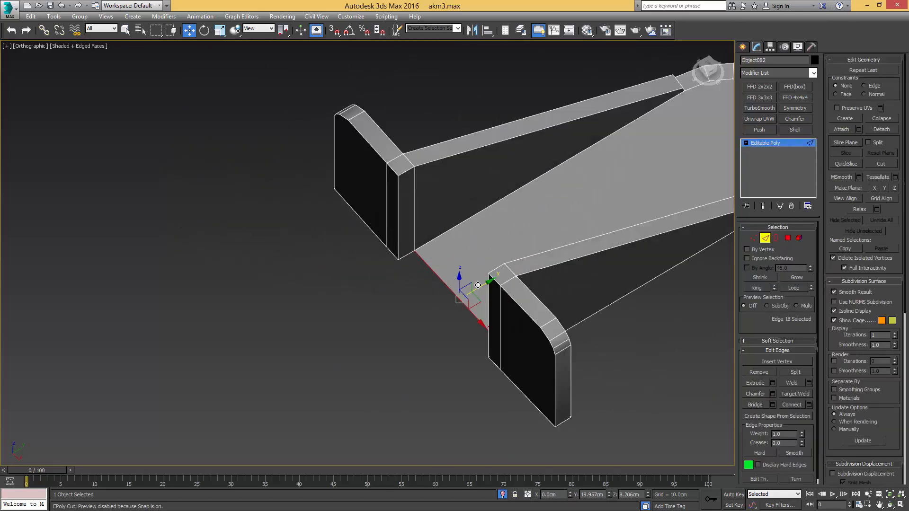
pyautogui.moveTo(475, 289); pyautogui.dragTo(464, 295)
pyautogui.click(754, 238)
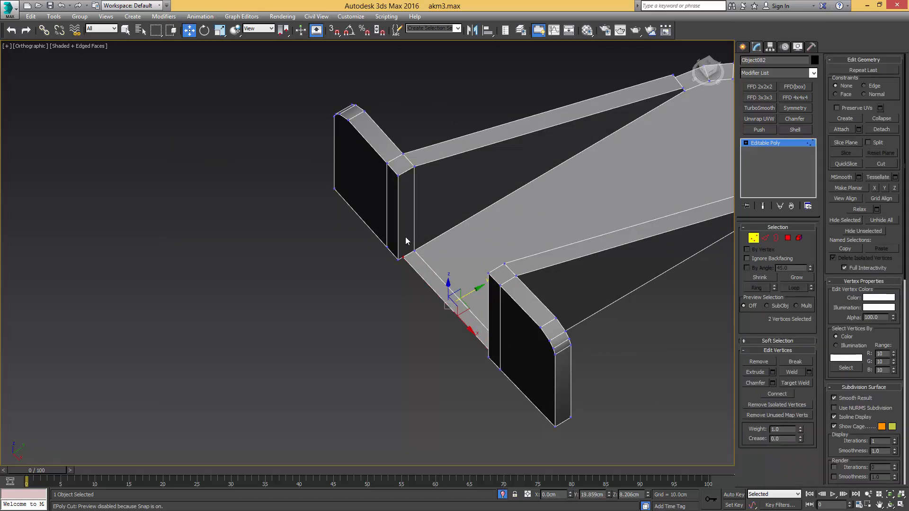
# Target-weld the new strip's front corner vertices to the inner bottom front corners of the flanges
pyautogui.scroll(6, 426, 266)
pyautogui.moveTo(462, 289); pyautogui.dragTo(463, 254, button='middle')
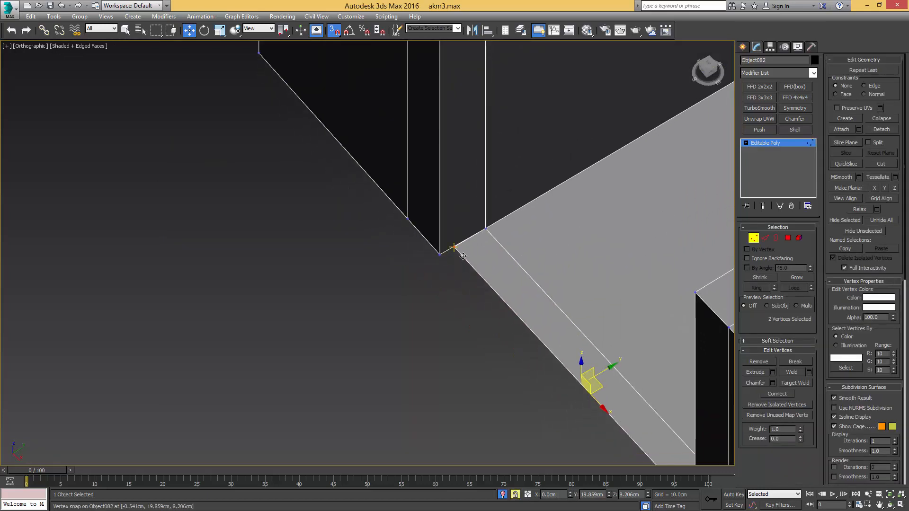
pyautogui.hotkey('ctrl', 'w')
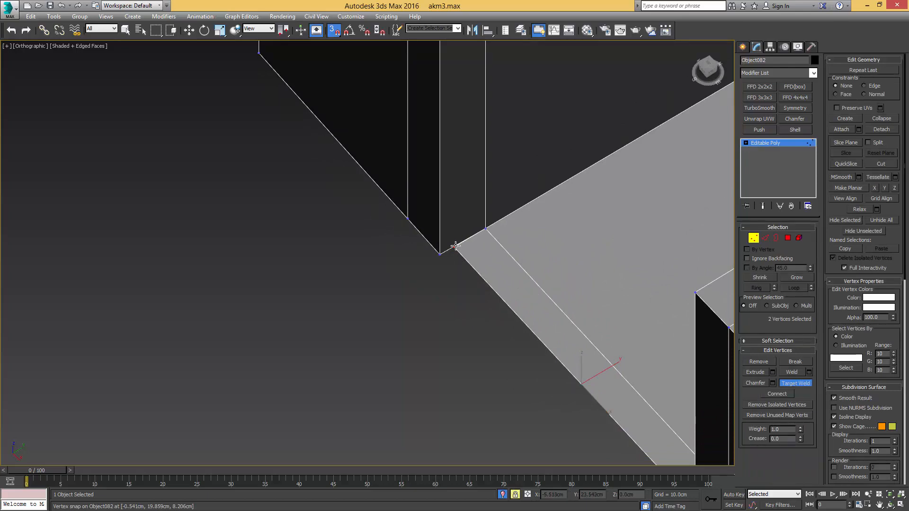
pyautogui.click(438, 255)
pyautogui.scroll(-3, 458, 241)
pyautogui.moveTo(473, 263); pyautogui.dragTo(456, 174, button='middle')
pyautogui.scroll(-3, 488, 191)
# Bring the stock back out of isolation and raise the whole tang insert by about 0.03 cm
pyautogui.press('1')
pyautogui.moveTo(392, 126); pyautogui.dragTo(448, 186, button='middle')
pyautogui.moveTo(449, 186)
pyautogui.keyDown('alt'); pyautogui.mouseDown(button='middle')
pyautogui.moveTo(368, 194)
pyautogui.moveTo(472, 199)
pyautogui.moveTo(433, 205)
pyautogui.moveTo(426, 182)
pyautogui.moveTo(447, 208)
pyautogui.moveTo(445, 160)
pyautogui.moveTo(426, 187)
pyautogui.moveTo(448, 190)
pyautogui.moveTo(436, 181)
pyautogui.moveTo(459, 193)
pyautogui.mouseUp(button='middle'); pyautogui.keyUp('alt')
pyautogui.scroll(3, 445, 160)
pyautogui.scroll(2, 436, 181)
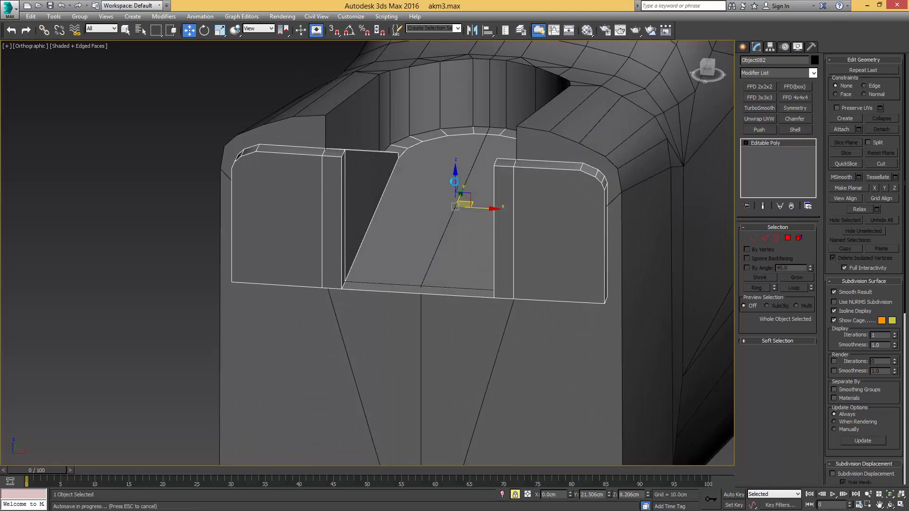
pyautogui.moveTo(454, 182); pyautogui.dragTo(454, 179)
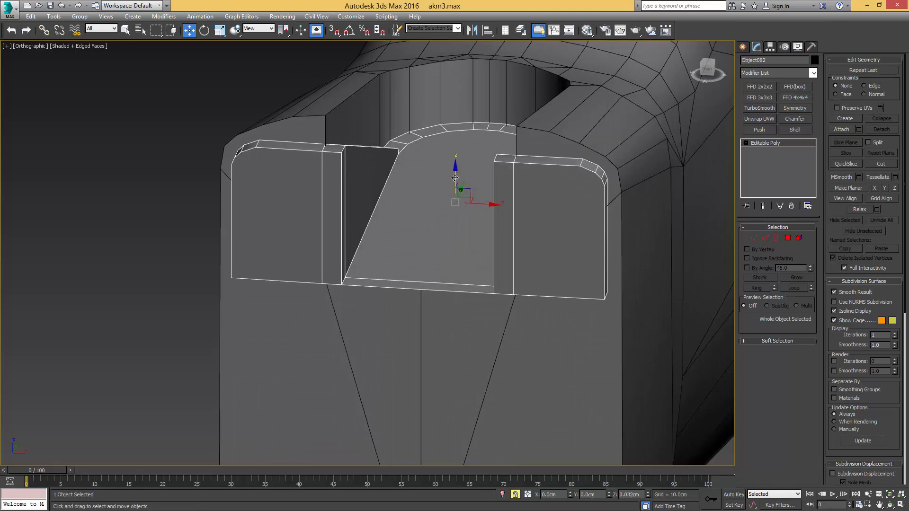
# Copy the small slotted screw from the stock's butt end and place the copy near the tang slot at the front
pyautogui.keyDown('alt'); pyautogui.moveTo(453, 179); pyautogui.dragTo(303, 199, button='middle'); pyautogui.keyUp('alt')
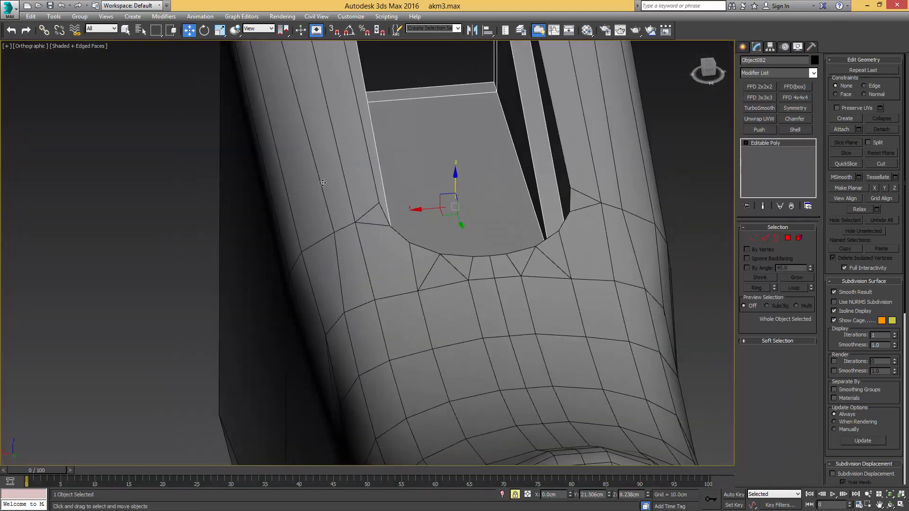
pyautogui.scroll(-8, 354, 184)
pyautogui.keyDown('alt'); pyautogui.moveTo(354, 184); pyautogui.dragTo(331, 173, button='middle'); pyautogui.keyUp('alt')
pyautogui.moveTo(313, 230); pyautogui.dragTo(364, 131, button='middle')
pyautogui.scroll(5, 305, 204)
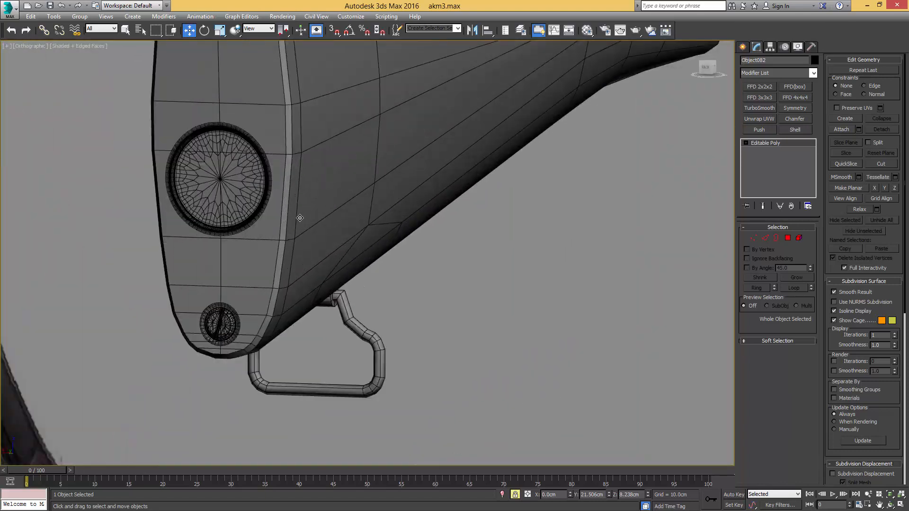
pyautogui.moveTo(222, 319); pyautogui.dragTo(289, 269, button='middle')
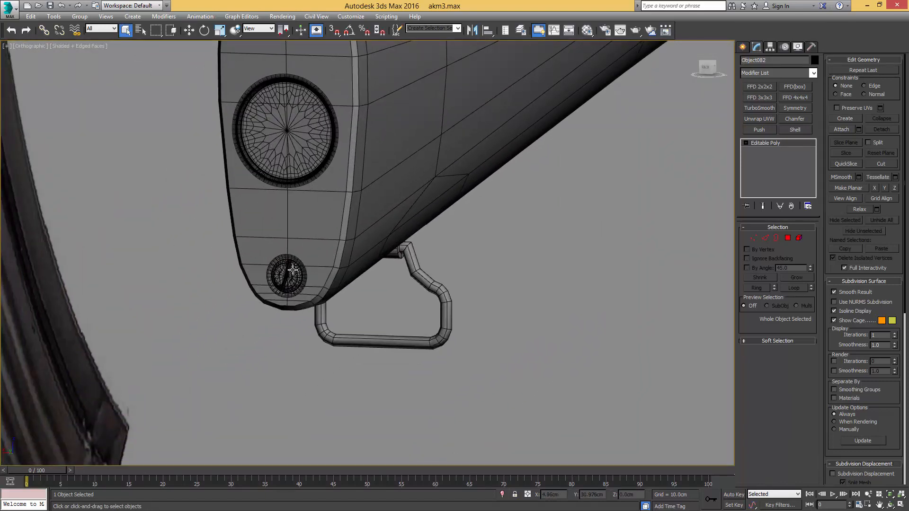
pyautogui.click(293, 270)
pyautogui.scroll(-6, 325, 258)
pyautogui.keyDown('alt'); pyautogui.moveTo(398, 239); pyautogui.dragTo(197, 286, button='middle'); pyautogui.keyUp('alt')
pyautogui.press('w')
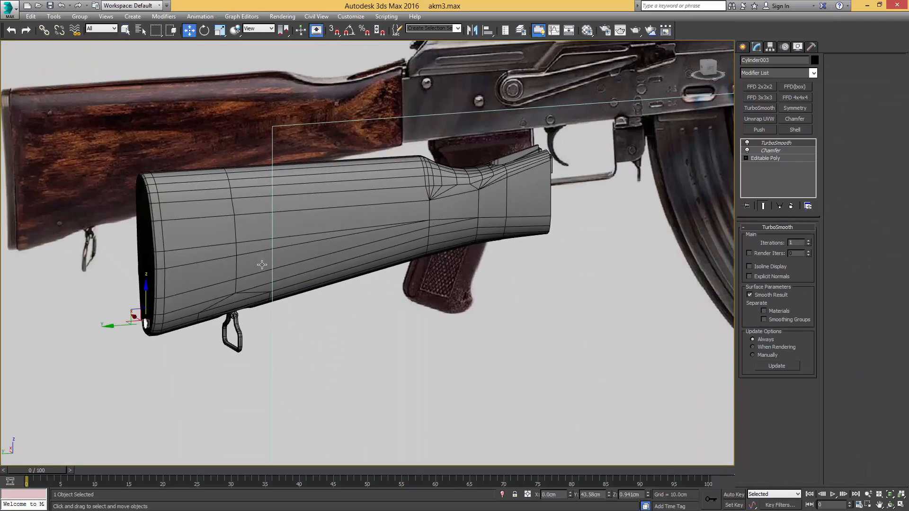
pyautogui.moveTo(132, 308)
pyautogui.keyDown('shift'); pyautogui.mouseDown()
pyautogui.moveTo(415, 167)
pyautogui.moveTo(518, 164)
pyautogui.mouseUp(); pyautogui.keyUp('shift')
pyautogui.click(456, 299)
# Rotate the copied screw so its slotted head faces up above the tang slot, and turn on angle snapping
pyautogui.moveTo(457, 284)
pyautogui.keyDown('alt'); pyautogui.mouseDown(button='middle')
pyautogui.moveTo(475, 251)
pyautogui.moveTo(502, 248)
pyautogui.mouseUp(button='middle'); pyautogui.keyUp('alt')
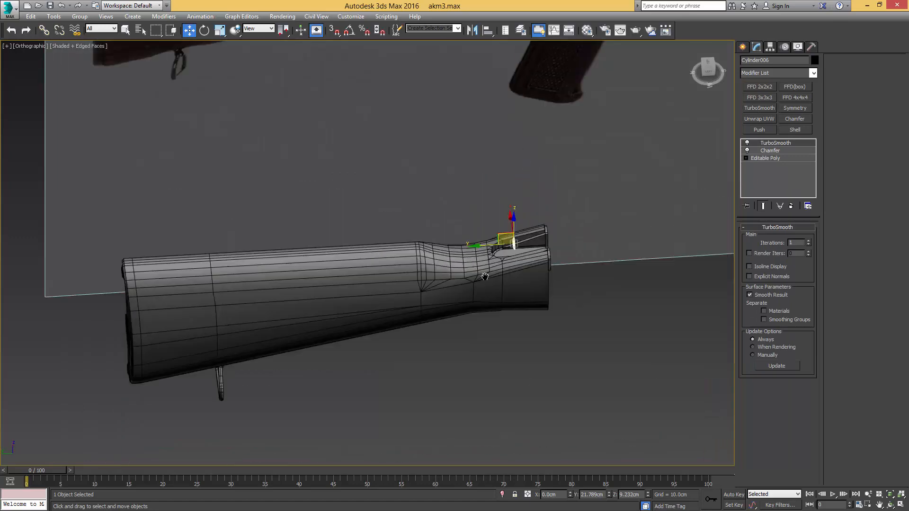
pyautogui.scroll(6, 531, 249)
pyautogui.moveTo(568, 207); pyautogui.dragTo(553, 204, button='middle')
pyautogui.press('e')
pyautogui.moveTo(539, 205); pyautogui.dragTo(608, 203)
pyautogui.press('a')
pyautogui.press('t')
pyautogui.scroll(-5, 487, 178)
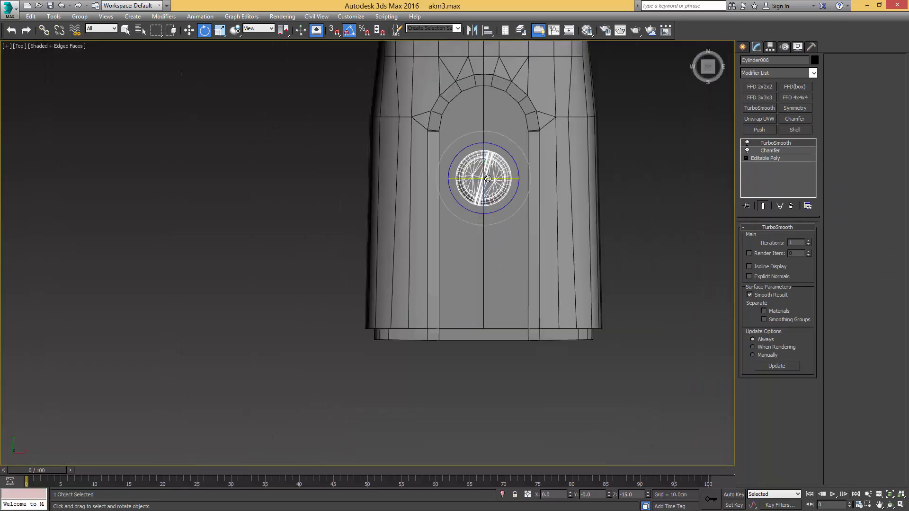
# Move the screw copy toward the tang slot's rounded end, lower it to Z about 8.31 cm, and adjust its scale slightly
pyautogui.moveTo(484, 159); pyautogui.dragTo(491, 100)
pyautogui.keyDown('alt'); pyautogui.moveTo(450, 171); pyautogui.dragTo(467, 107, button='middle'); pyautogui.keyUp('alt')
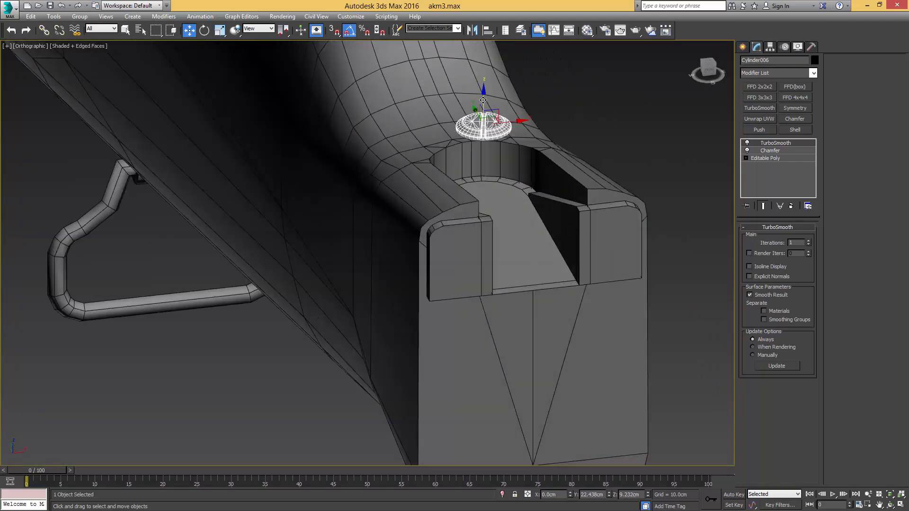
pyautogui.moveTo(483, 100); pyautogui.dragTo(488, 166)
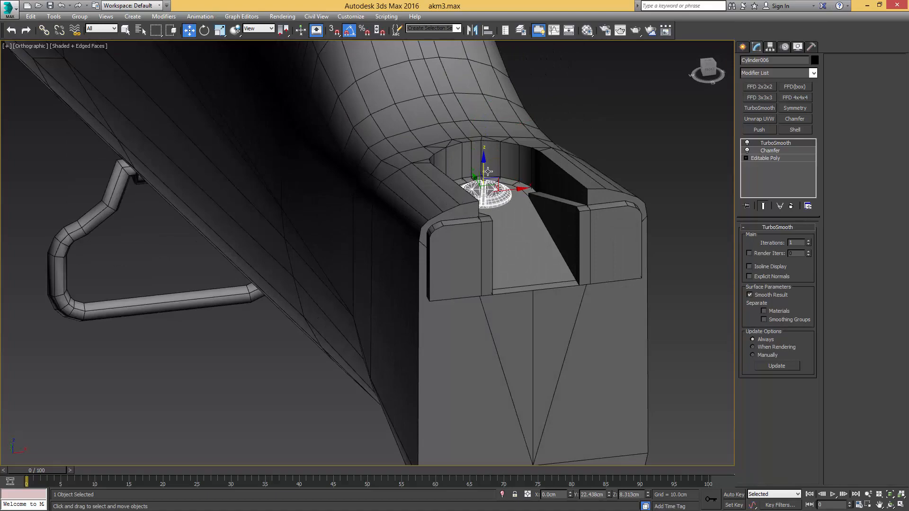
pyautogui.keyDown('alt'); pyautogui.moveTo(488, 171); pyautogui.dragTo(395, 178, button='middle'); pyautogui.keyUp('alt')
pyautogui.scroll(2, 468, 215)
pyautogui.press('r')
pyautogui.moveTo(499, 172); pyautogui.dragTo(500, 166)
pyautogui.press('w')
# Examine the screw and tang insert in plain shaded display without edges, from above the stock
pyautogui.scroll(-3, 500, 170)
pyautogui.moveTo(500, 213)
pyautogui.keyDown('alt'); pyautogui.mouseDown(button='middle')
pyautogui.moveTo(496, 194)
pyautogui.moveTo(544, 175)
pyautogui.mouseUp(button='middle'); pyautogui.keyUp('alt')
pyautogui.press('F4')
pyautogui.click(648, 118)
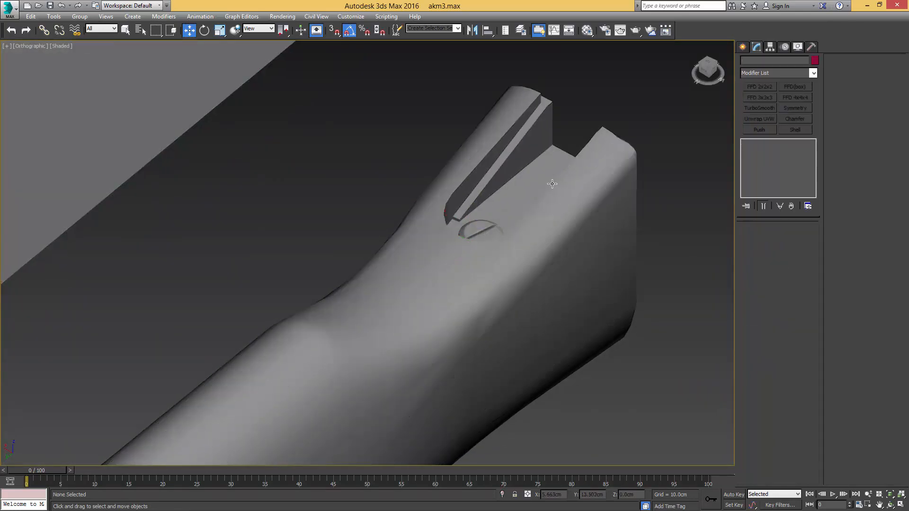
pyautogui.keyDown('alt'); pyautogui.moveTo(648, 118); pyautogui.dragTo(624, 133, button='middle'); pyautogui.keyUp('alt')
pyautogui.moveTo(908, 54)
pyautogui.mouseDown()
pyautogui.moveTo(624, 55)
pyautogui.moveTo(908, 55)
pyautogui.moveTo(908, 65)
pyautogui.mouseUp()
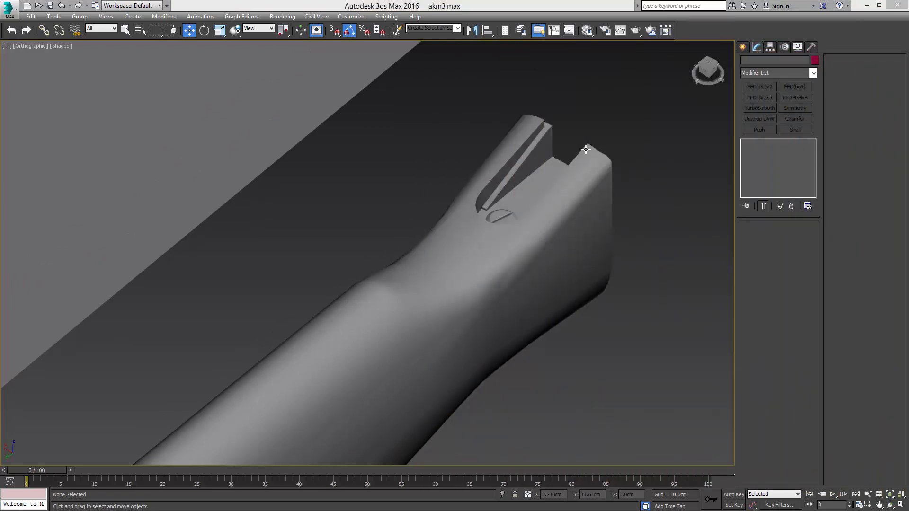
pyautogui.keyDown('alt'); pyautogui.moveTo(505, 176); pyautogui.dragTo(518, 189, button='middle'); pyautogui.keyUp('alt')
pyautogui.moveTo(561, 224); pyautogui.dragTo(521, 184, button='middle')
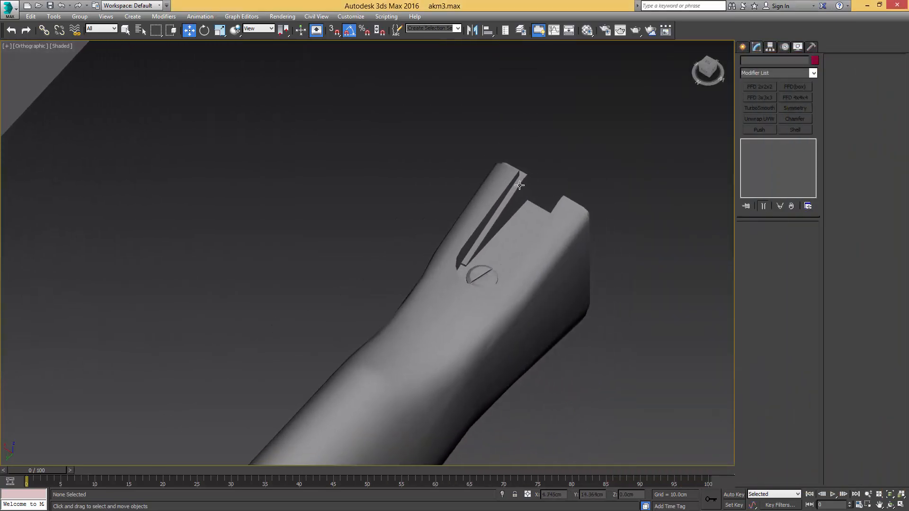
pyautogui.scroll(2, 523, 183)
pyautogui.press('F4')
# Raise the upper vertices of the tang insert's front flanges by about 0.1 cm in the left view
pyautogui.click(519, 184)
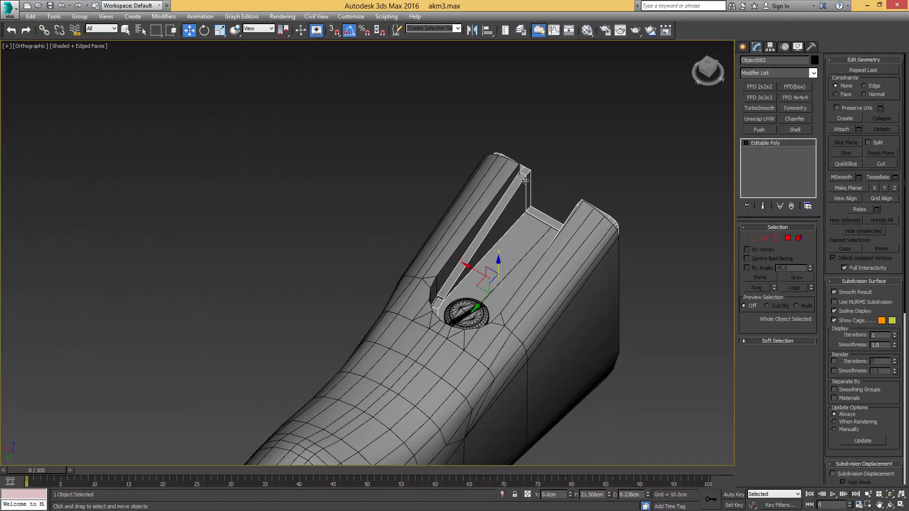
pyautogui.press('4')
pyautogui.click(524, 171)
pyautogui.keyDown('alt'); pyautogui.moveTo(524, 172); pyautogui.dragTo(443, 137, button='middle'); pyautogui.keyUp('alt')
pyautogui.press('l')
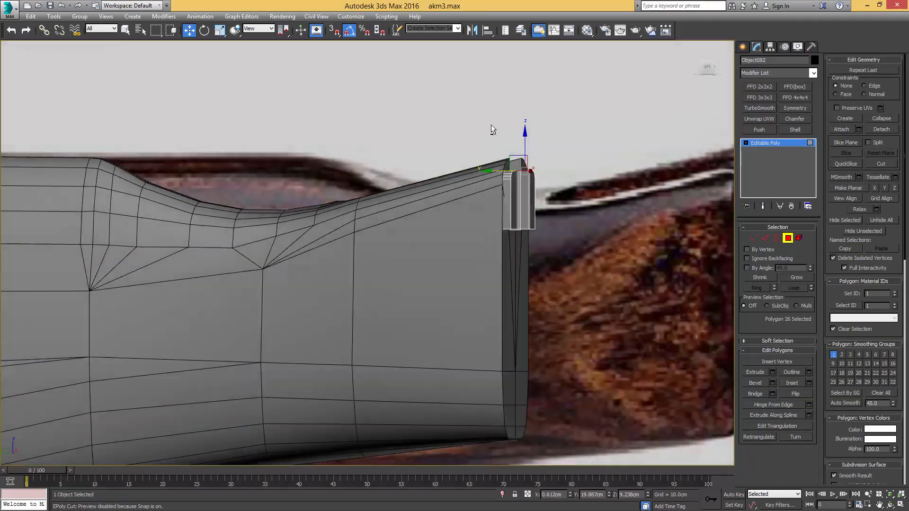
pyautogui.press('1')
pyautogui.scroll(-5, 507, 175)
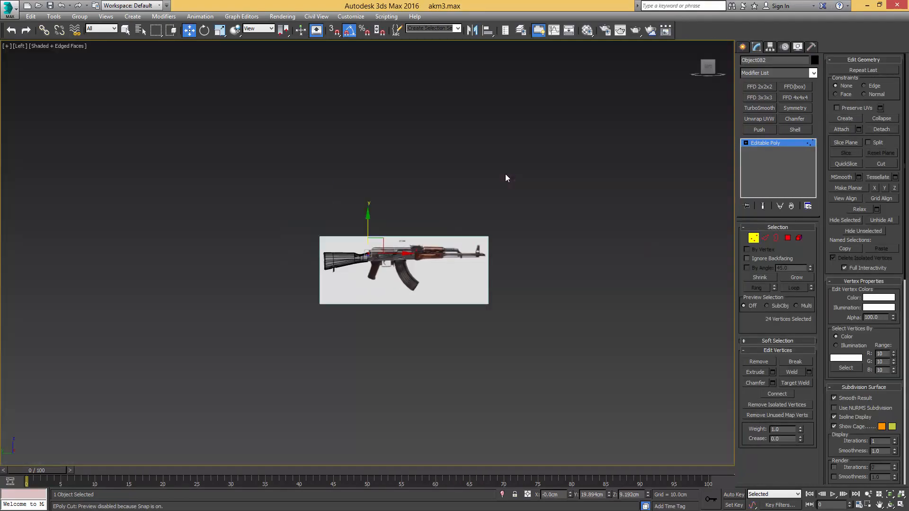
pyautogui.scroll(5, 425, 329)
pyautogui.moveTo(425, 329); pyautogui.dragTo(442, 231, button='middle')
pyautogui.scroll(5, 473, 213)
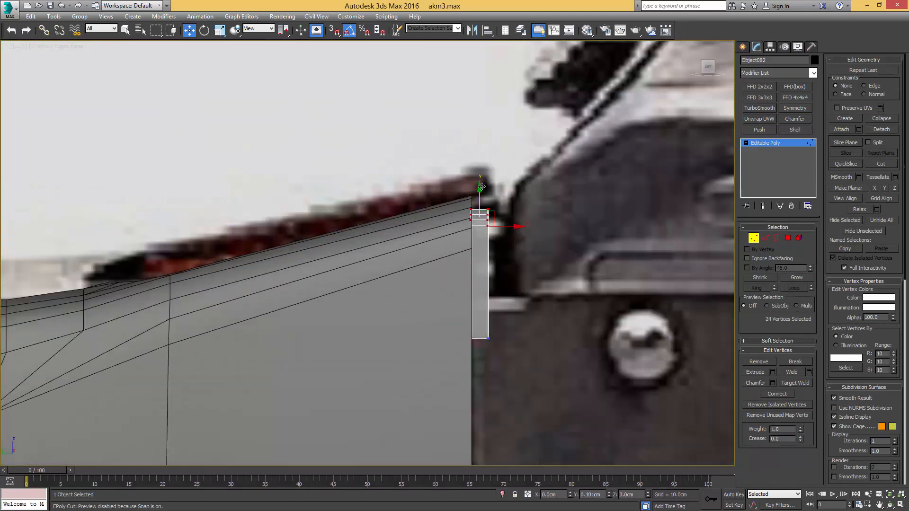
pyautogui.keyDown('alt'); pyautogui.moveTo(483, 200); pyautogui.dragTo(608, 214, button='middle'); pyautogui.keyUp('alt')
pyautogui.press('1')
pyautogui.scroll(-6, 445, 218)
pyautogui.click(96, 103)
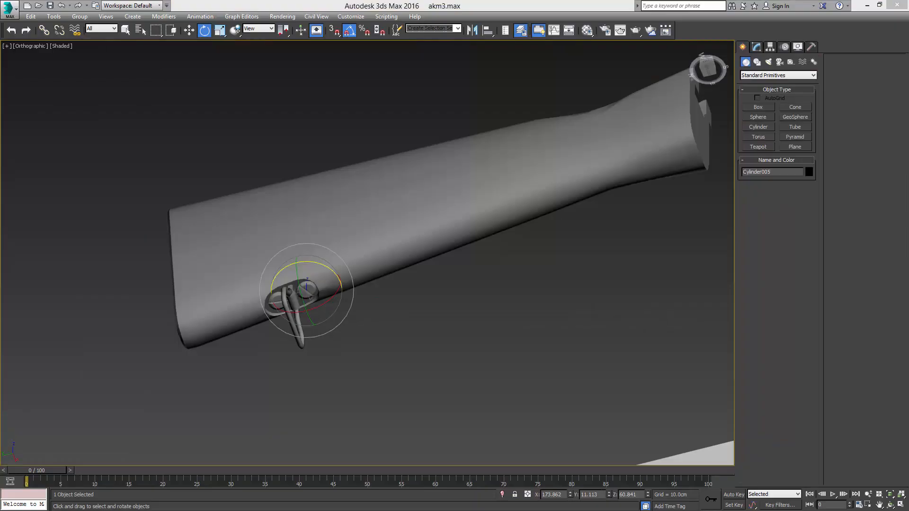
# Bring up the AK47_Receiver drawing in Windows Photo Viewer, examine the receiver width in the centre top view, and put it away
pyautogui.moveTo(908, 47); pyautogui.dragTo(541, 47)
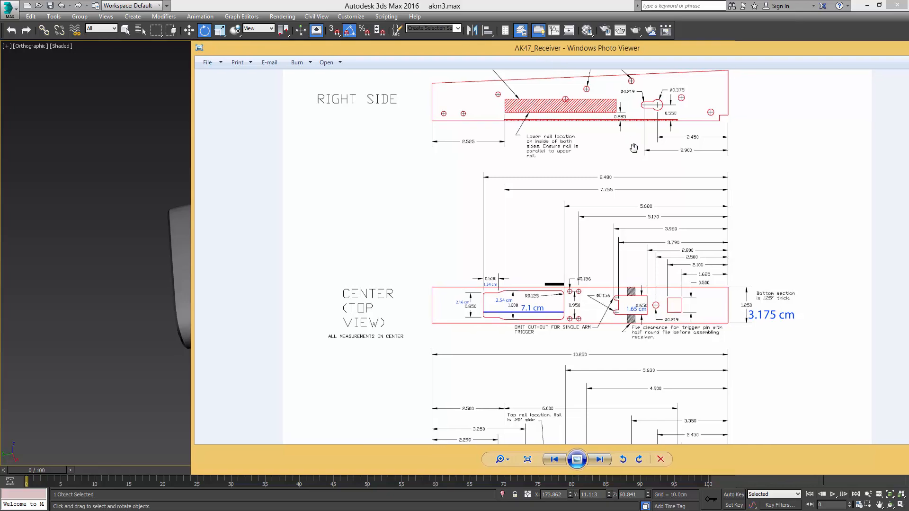
pyautogui.moveTo(659, 195)
pyautogui.mouseDown()
pyautogui.moveTo(649, 227)
pyautogui.moveTo(633, 95)
pyautogui.mouseUp()
pyautogui.scroll(2, 754, 210)
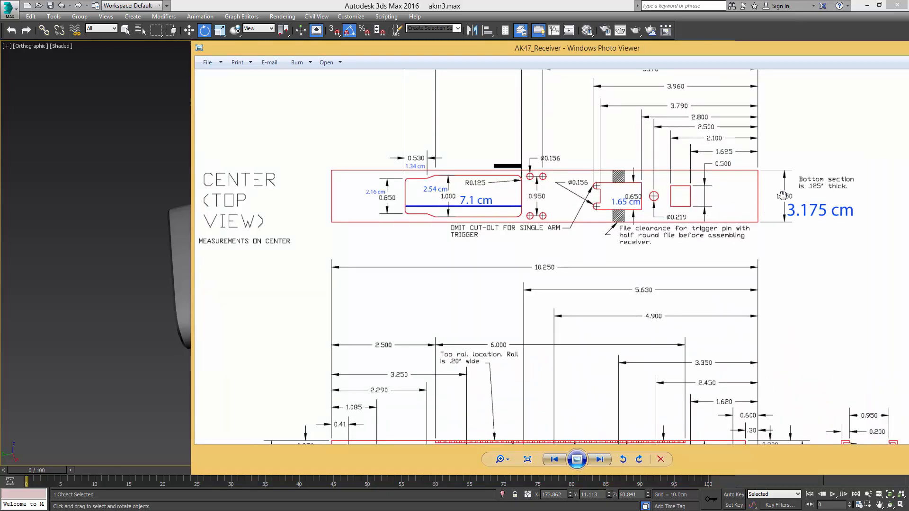
pyautogui.moveTo(519, 50); pyautogui.dragTo(908, 77)
# Draw a box about 25.6 cm wide and 4.3 cm long over the receiver in the left view's reference photo
pyautogui.moveTo(494, 170); pyautogui.dragTo(326, 163, button='middle')
pyautogui.scroll(-4, 566, 133)
pyautogui.keyDown('alt'); pyautogui.moveTo(566, 133); pyautogui.dragTo(424, 178, button='middle'); pyautogui.keyUp('alt')
pyautogui.scroll(-4, 449, 252)
pyautogui.moveTo(523, 253); pyautogui.dragTo(270, 229, button='middle')
pyautogui.scroll(-7, 434, 176)
pyautogui.moveTo(592, 194); pyautogui.dragTo(282, 247, button='middle')
pyautogui.moveTo(623, 168); pyautogui.dragTo(296, 214, button='middle')
pyautogui.rightClick(390, 208)
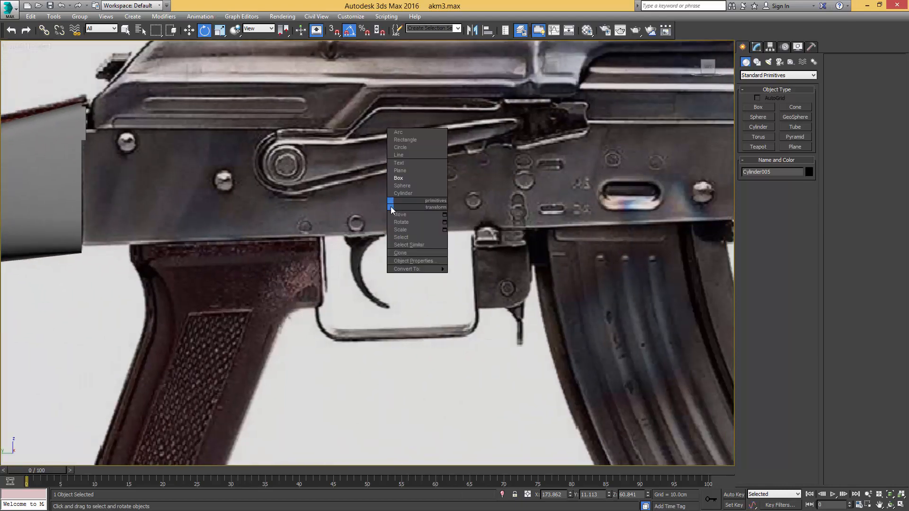
pyautogui.click(404, 180)
pyautogui.scroll(-3, 313, 180)
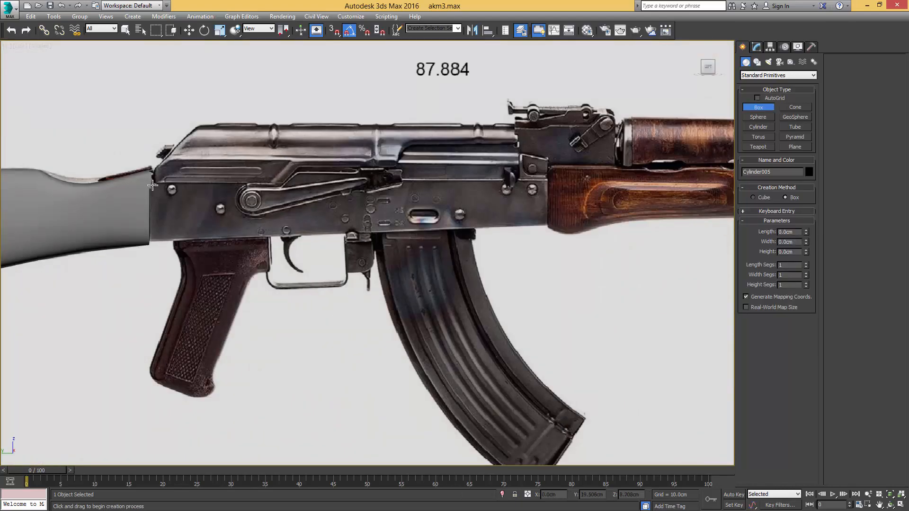
pyautogui.moveTo(152, 183); pyautogui.dragTo(548, 250)
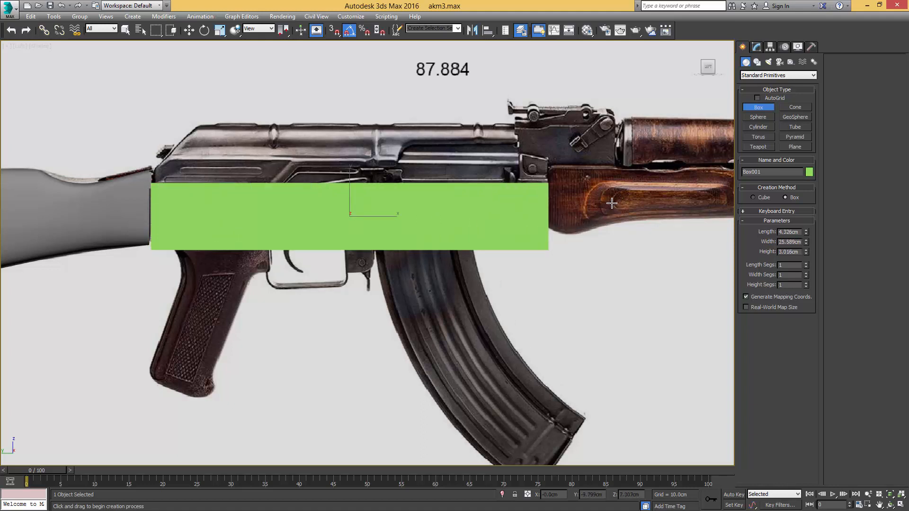
# Set the receiver box's height to 3.175 cm and make the box see-through
pyautogui.click(581, 201)
pyautogui.moveTo(785, 252); pyautogui.dragTo(806, 250)
pyautogui.write('175')
pyautogui.press('Return')
pyautogui.moveTo(585, 263); pyautogui.dragTo(548, 241, button='middle')
pyautogui.hotkey('alt', 'x')
pyautogui.moveTo(446, 229); pyautogui.dragTo(476, 222, button='middle')
pyautogui.scroll(2, 469, 219)
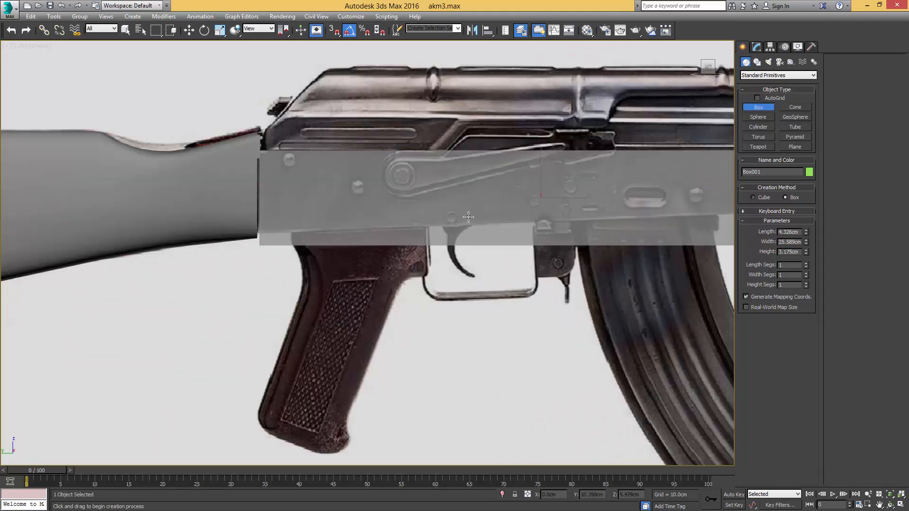
# Convert the receiver box to an editable poly and raise its four bottom vertices by about 0.54 cm
pyautogui.hotkey('ctrl', 'e')
pyautogui.moveTo(542, 219); pyautogui.dragTo(405, 207, button='middle')
pyautogui.press('1')
pyautogui.moveTo(164, 226); pyautogui.dragTo(106, 251)
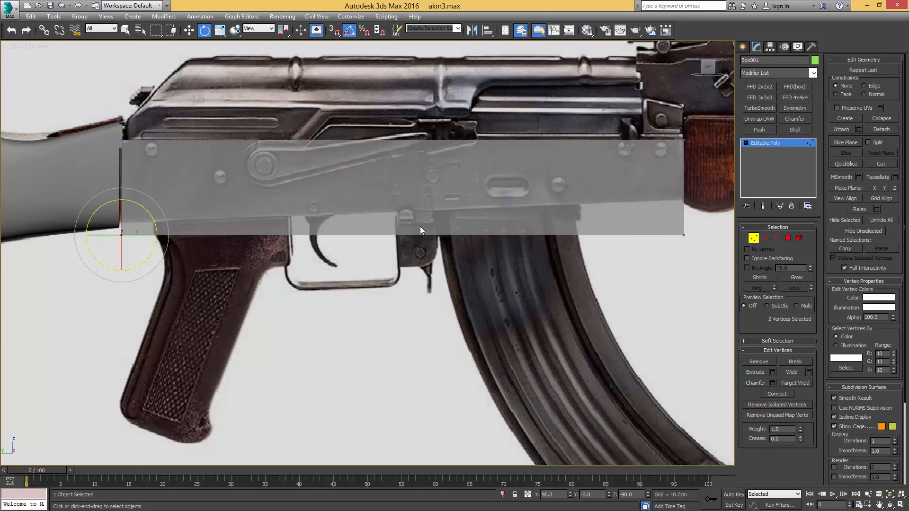
pyautogui.keyDown('ctrl'); pyautogui.moveTo(643, 264); pyautogui.dragTo(643, 263); pyautogui.keyUp('ctrl')
pyautogui.press('w')
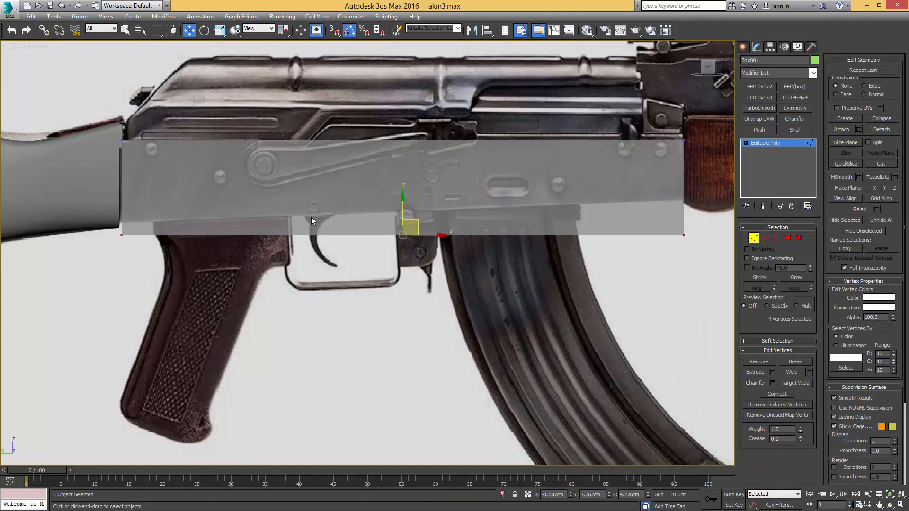
pyautogui.moveTo(403, 212); pyautogui.dragTo(407, 199)
# Centre the receiver box across the stock by setting its X position to 0
pyautogui.scroll(-2, 407, 199)
pyautogui.keyDown('alt'); pyautogui.moveTo(407, 200); pyautogui.dragTo(449, 355, button='middle'); pyautogui.keyUp('alt')
pyautogui.press('1')
pyautogui.click(550, 494)
pyautogui.write('0')
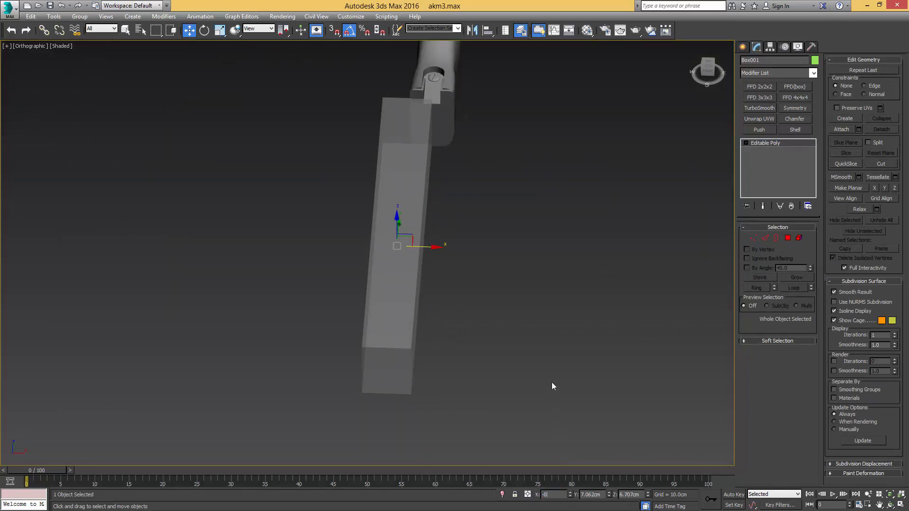
pyautogui.press('Return')
# Raise the receiver box's four top vertices by about 0.25 cm in the left view, with the box displayed see-through
pyautogui.moveTo(411, 274); pyautogui.dragTo(491, 294, button='middle')
pyautogui.hotkey('alt', 'x')
pyautogui.press('l')
pyautogui.press('z')
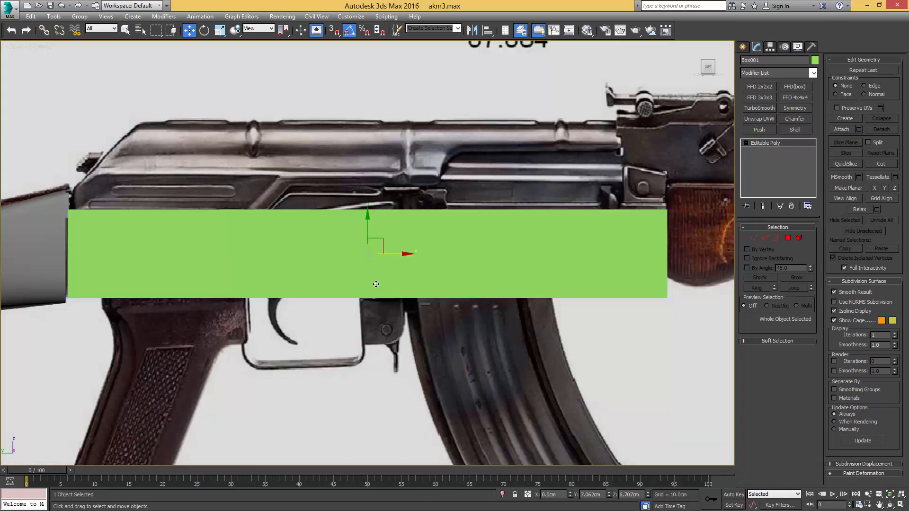
pyautogui.hotkey('alt', 'x')
pyautogui.moveTo(376, 284); pyautogui.dragTo(398, 291, button='middle')
pyautogui.press('1')
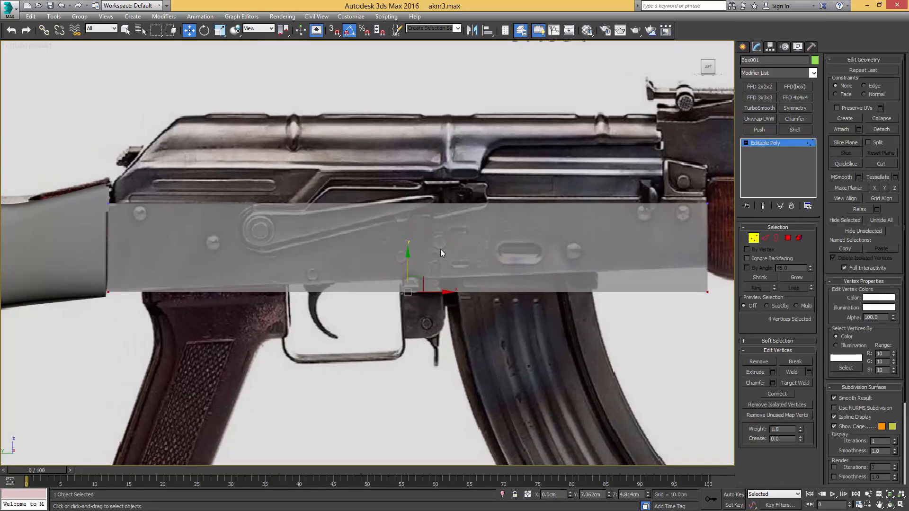
pyautogui.moveTo(714, 182); pyautogui.dragTo(43, 224)
pyautogui.moveTo(592, 218); pyautogui.dragTo(388, 217, button='middle')
pyautogui.scroll(4, 388, 217)
pyautogui.moveTo(295, 205); pyautogui.dragTo(431, 242, button='middle')
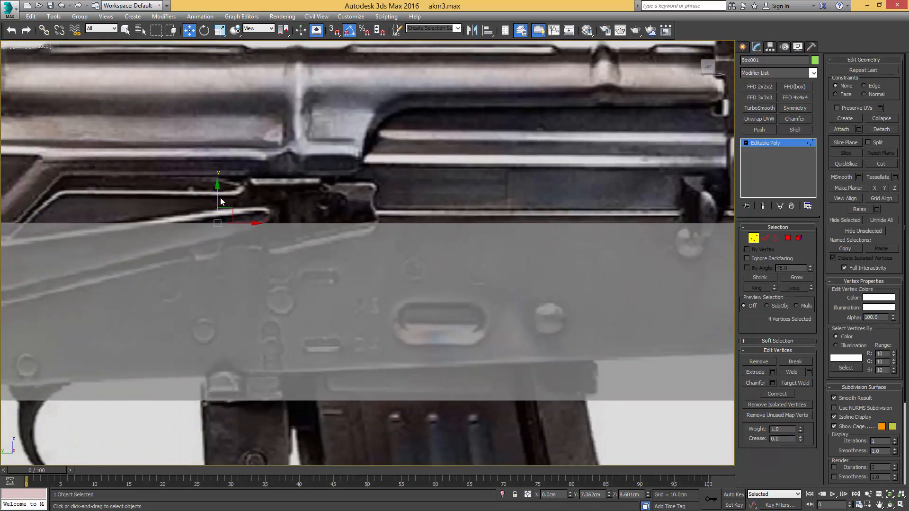
pyautogui.moveTo(217, 198); pyautogui.dragTo(219, 186)
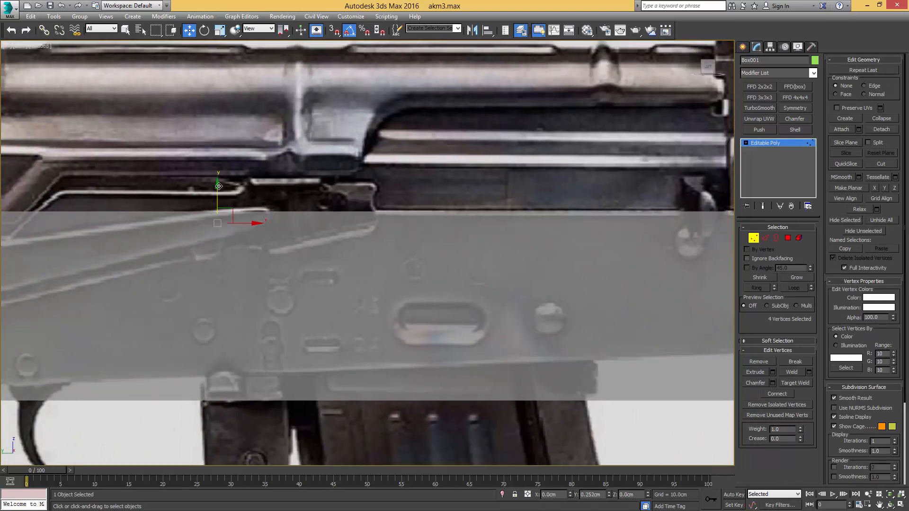
# Move the receiver box's four rear vertices about 0.11 cm back to meet the front face of the stock
pyautogui.scroll(-4, 172, 261)
pyautogui.scroll(6, 208, 223)
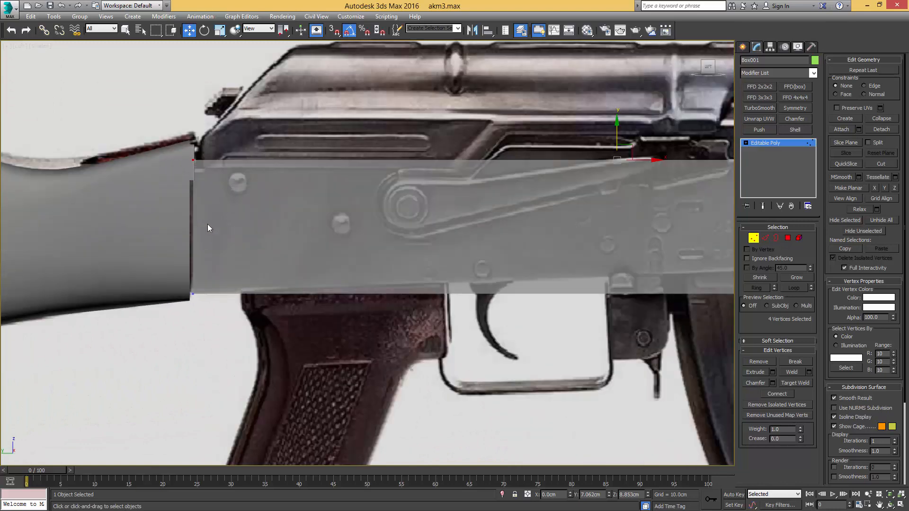
pyautogui.scroll(-2, 207, 225)
pyautogui.moveTo(177, 301); pyautogui.dragTo(178, 298)
pyautogui.scroll(5, 191, 258)
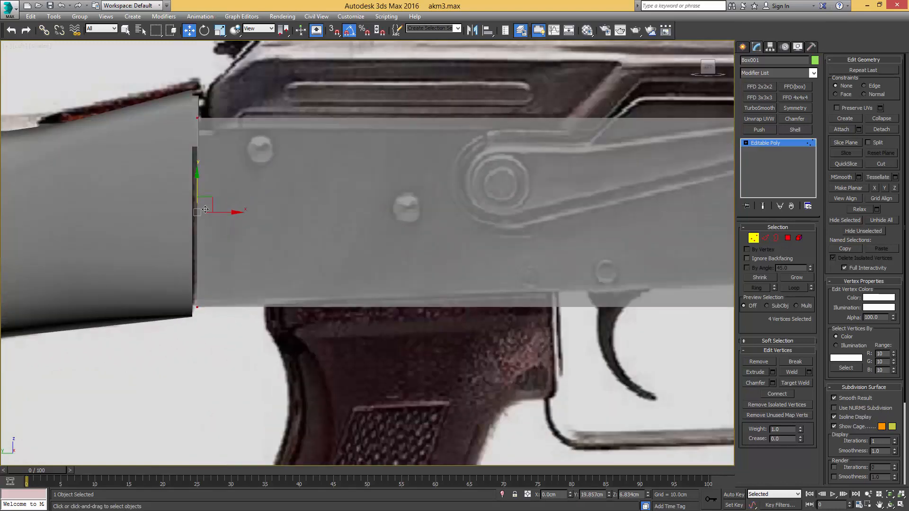
pyautogui.moveTo(325, 238); pyautogui.dragTo(318, 236)
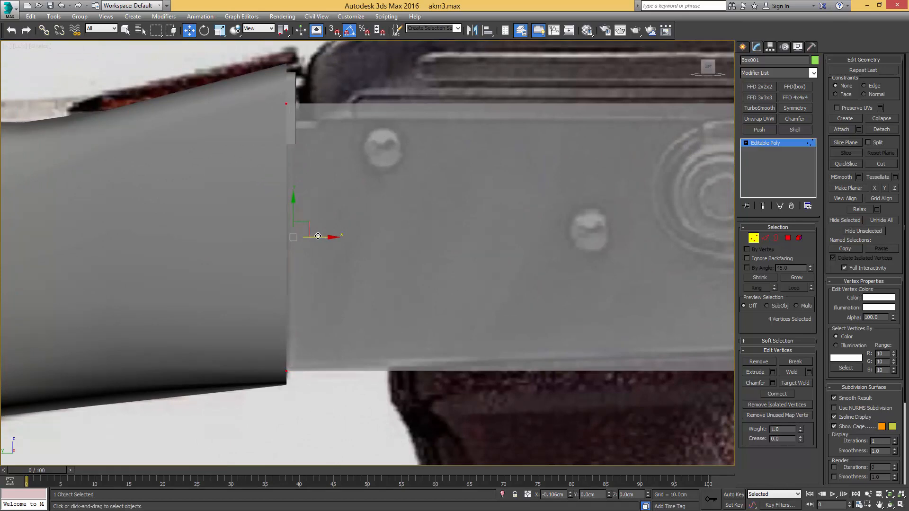
# Raise the two bottom vertices at the receiver box's front end by about 1.04 cm to follow the photo's sloping lower edge
pyautogui.scroll(-5, 339, 249)
pyautogui.moveTo(469, 278); pyautogui.dragTo(288, 247, button='middle')
pyautogui.moveTo(511, 266); pyautogui.dragTo(320, 261, button='middle')
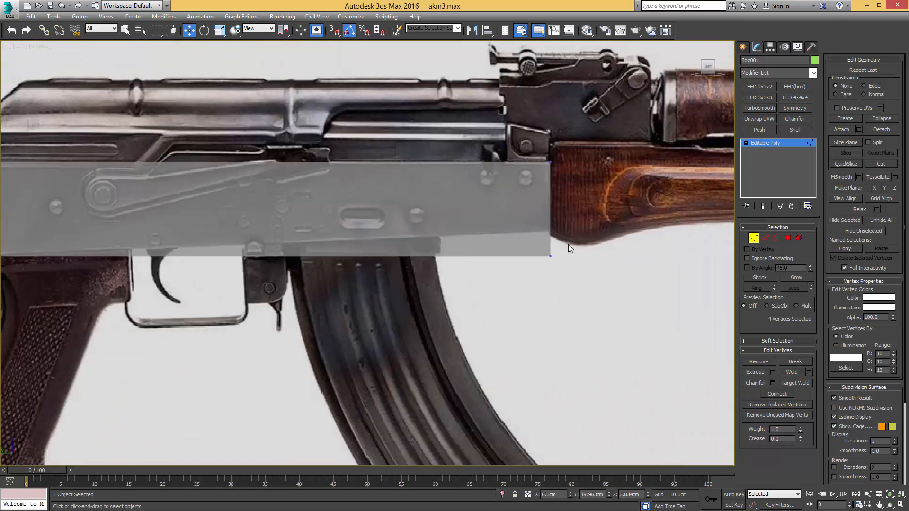
pyautogui.scroll(4, 546, 253)
pyautogui.moveTo(567, 269); pyautogui.dragTo(558, 189)
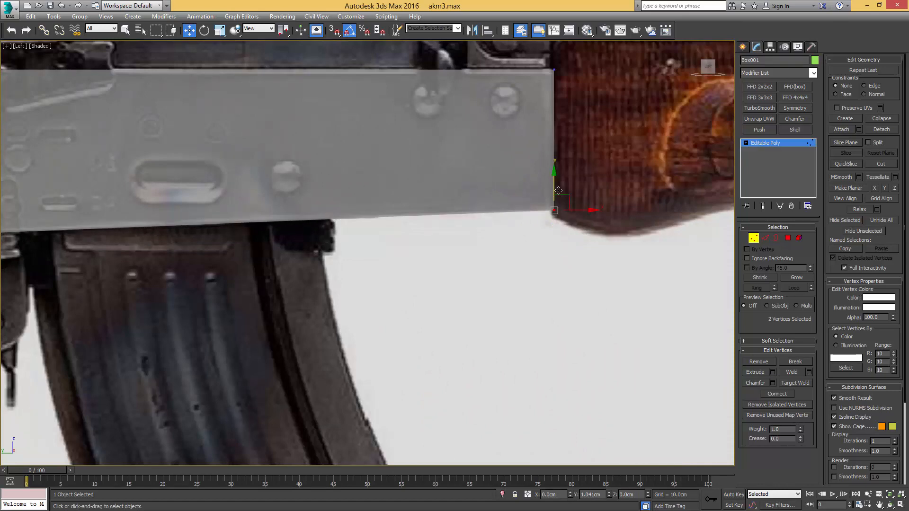
pyautogui.scroll(-8, 382, 253)
pyautogui.keyDown('alt'); pyautogui.moveTo(454, 255); pyautogui.dragTo(430, 251, button='middle'); pyautogui.keyUp('alt')
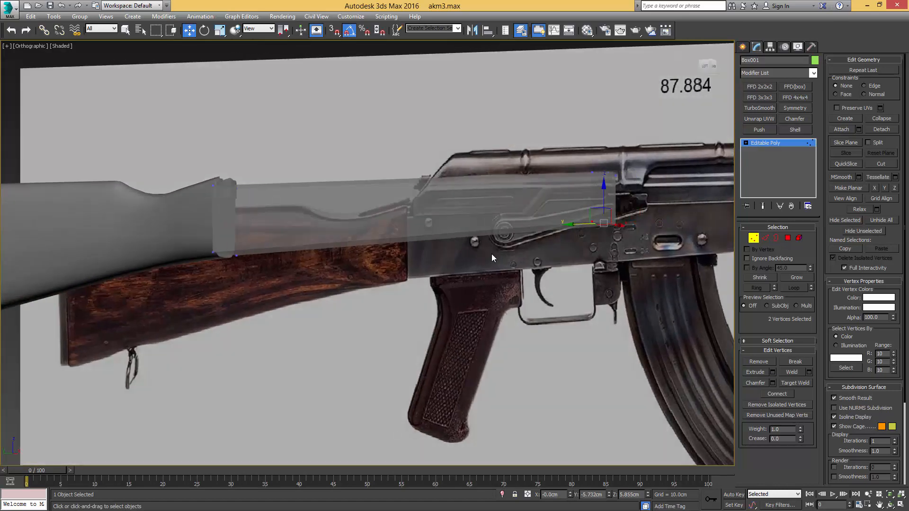
# Return the receiver box to solid shading with edges and add a lengthwise edge loop along its middle
pyautogui.hotkey('alt', 'x')
pyautogui.scroll(3, 450, 263)
pyautogui.press('1')
pyautogui.press('F4')
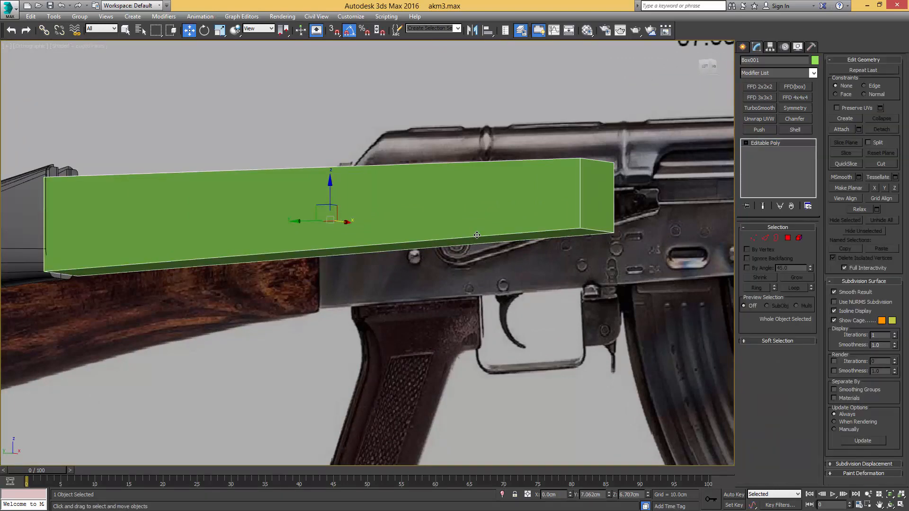
pyautogui.press('2')
pyautogui.click(478, 236)
pyautogui.keyDown('alt'); pyautogui.moveTo(478, 236); pyautogui.dragTo(491, 237, button='middle'); pyautogui.keyUp('alt')
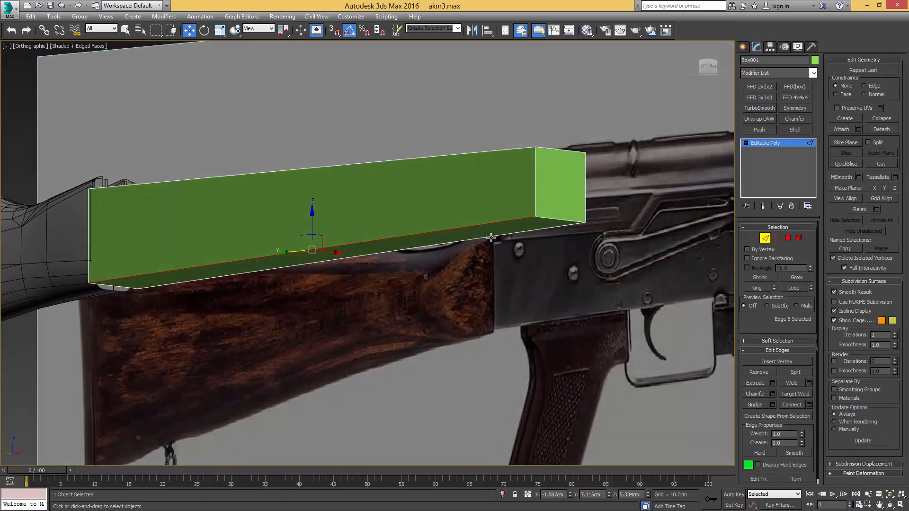
pyautogui.click(552, 219)
pyautogui.hotkey('alt', 'r')
pyautogui.hotkey('ctrl', 'shift', 'e')
# Chamfer the two lower long edges of the receiver box into small rounded corners
pyautogui.click(552, 227)
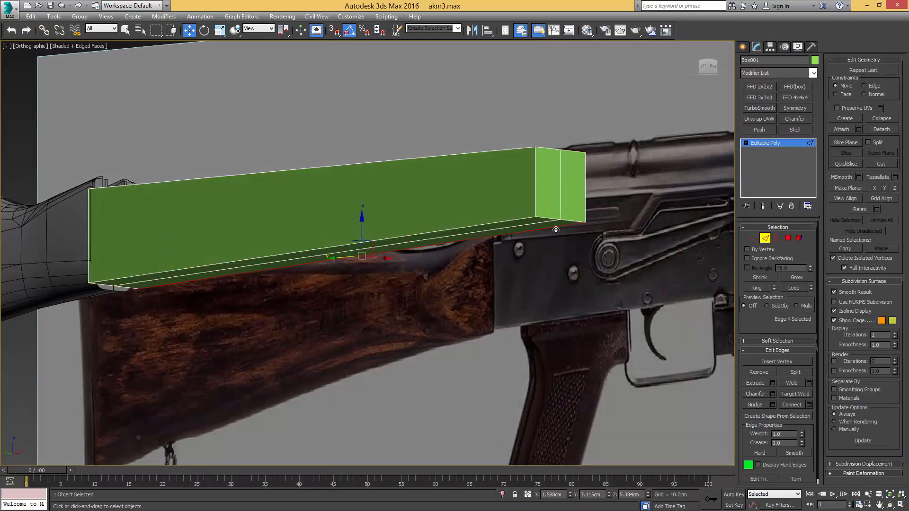
pyautogui.keyDown('ctrl'); pyautogui.click(511, 221); pyautogui.keyUp('ctrl')
pyautogui.scroll(5, 530, 219)
pyautogui.hotkey('ctrl', 'shift', 'c')
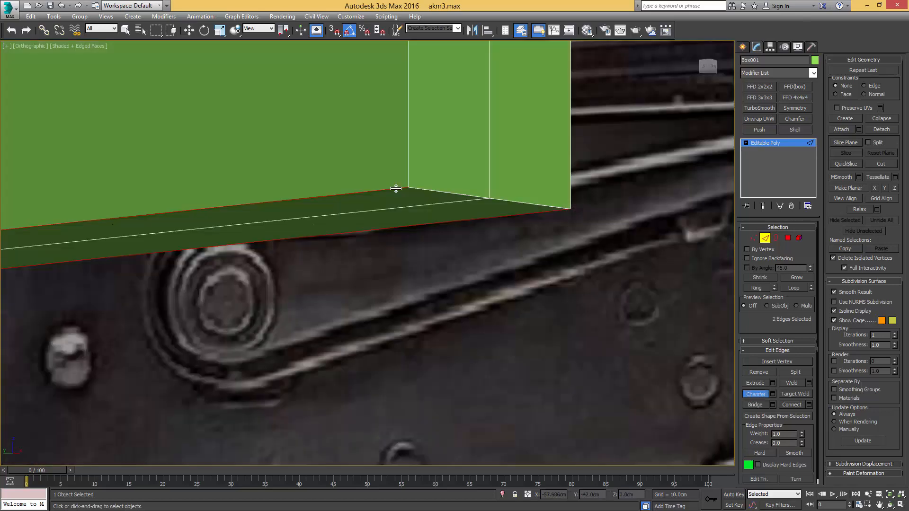
pyautogui.moveTo(398, 191); pyautogui.dragTo(450, 199, button='middle')
pyautogui.moveTo(449, 197); pyautogui.dragTo(455, 194)
pyautogui.scroll(3, 451, 195)
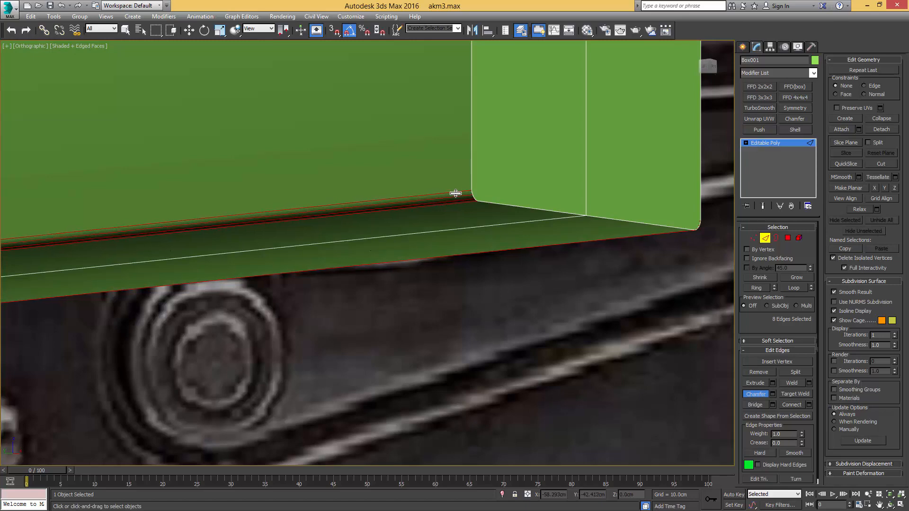
pyautogui.scroll(-8, 456, 194)
pyautogui.press('2')
pyautogui.keyDown('alt'); pyautogui.moveTo(455, 194); pyautogui.dragTo(482, 200, button='middle'); pyautogui.keyUp('alt')
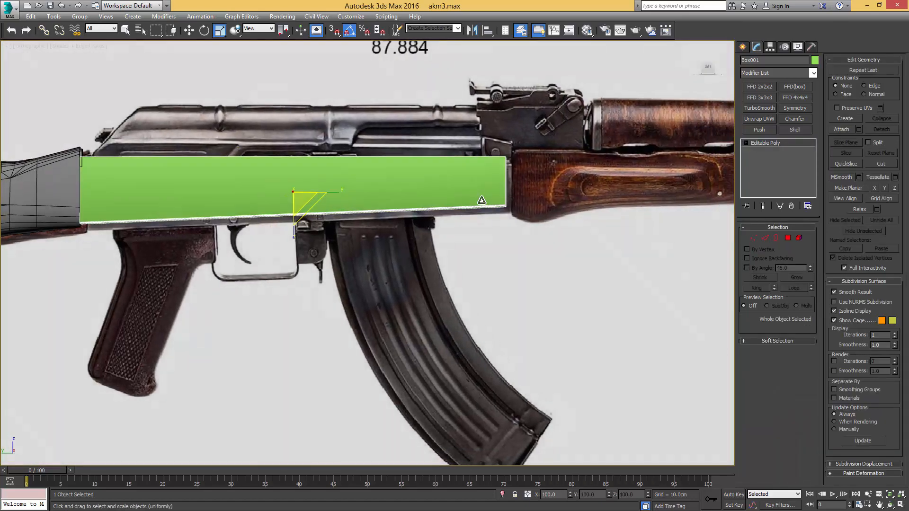
# Display the receiver box see-through over the reference photo in the left view
pyautogui.press('l')
pyautogui.hotkey('alt', 'x')
pyautogui.moveTo(394, 243); pyautogui.dragTo(430, 203, button='middle')
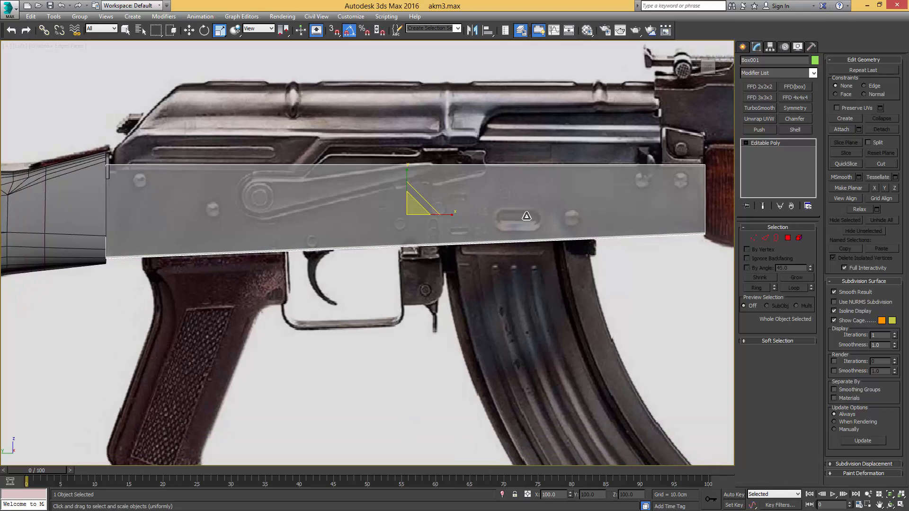
pyautogui.press('2')
pyautogui.press('q')
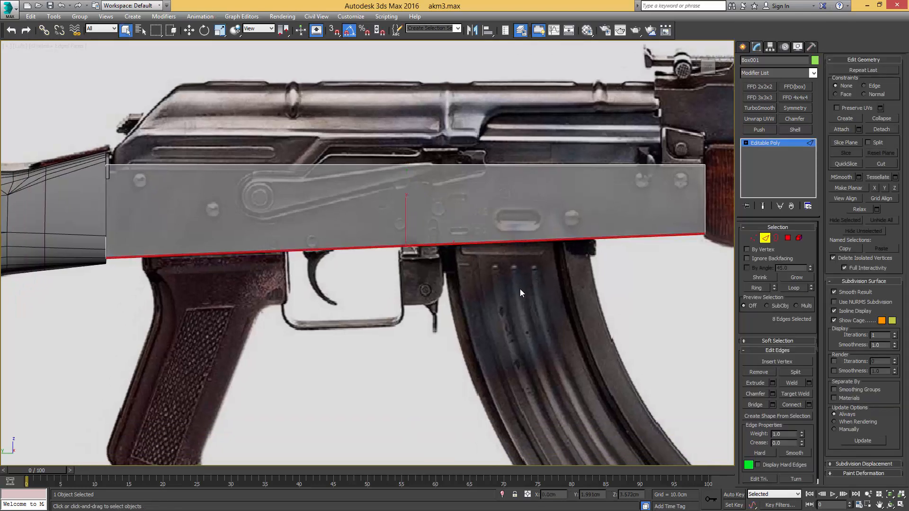
pyautogui.press('2')
pyautogui.scroll(-3, 532, 288)
pyautogui.moveTo(509, 293); pyautogui.dragTo(418, 252, button='middle')
# Draw a new box below the wooden handguard, about 6.87 cm wide, 2.56 cm long and 2.49 cm high
pyautogui.rightClick(462, 254)
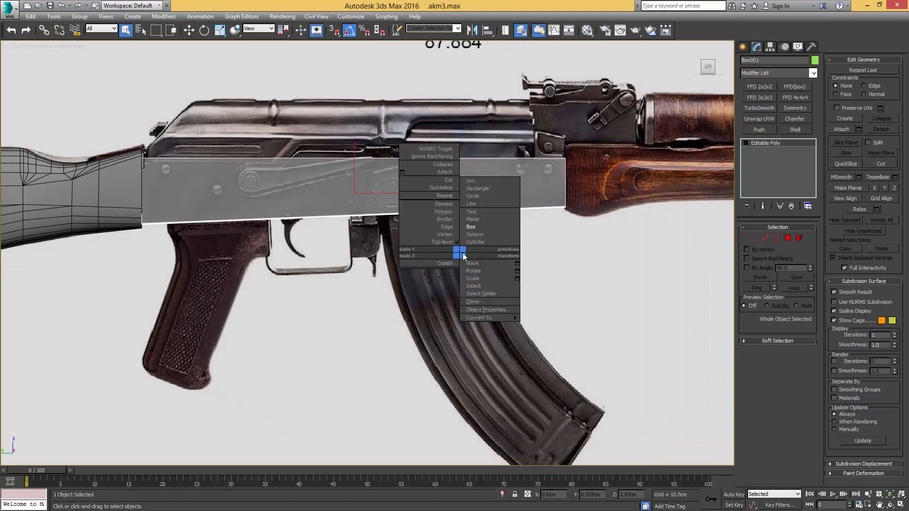
pyautogui.click(471, 228)
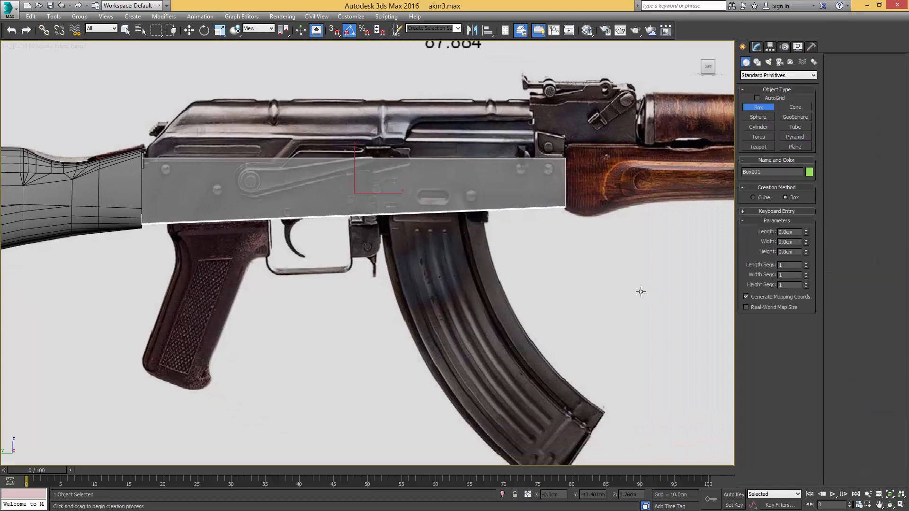
pyautogui.scroll(-6, 640, 292)
pyautogui.moveTo(584, 286); pyautogui.dragTo(453, 258, button='middle')
pyautogui.scroll(8, 454, 255)
pyautogui.press('s')
pyautogui.click(499, 220)
pyautogui.moveTo(505, 210); pyautogui.dragTo(653, 261)
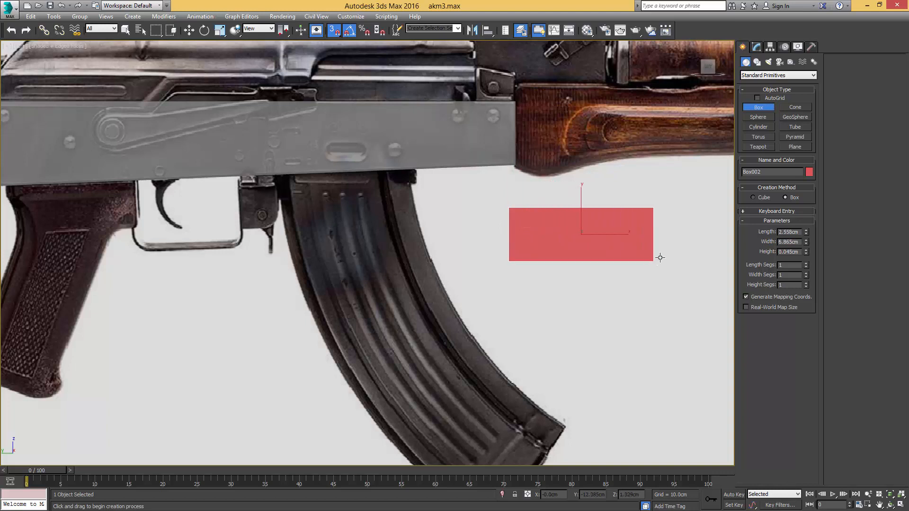
pyautogui.click(705, 206)
# Set the new box's width to 7.1 cm and its length to 2.54 cm
pyautogui.write('7.1')
pyautogui.scroll(4, 653, 225)
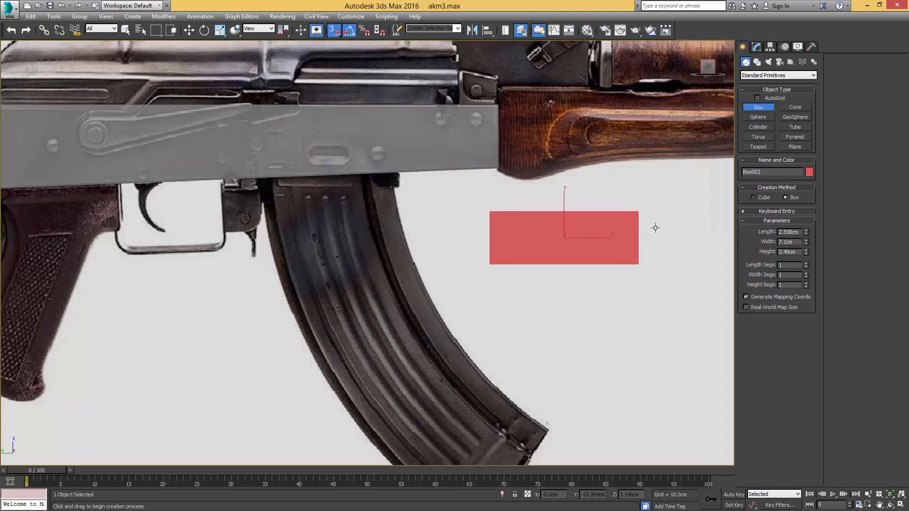
pyautogui.moveTo(807, 250); pyautogui.dragTo(807, 229)
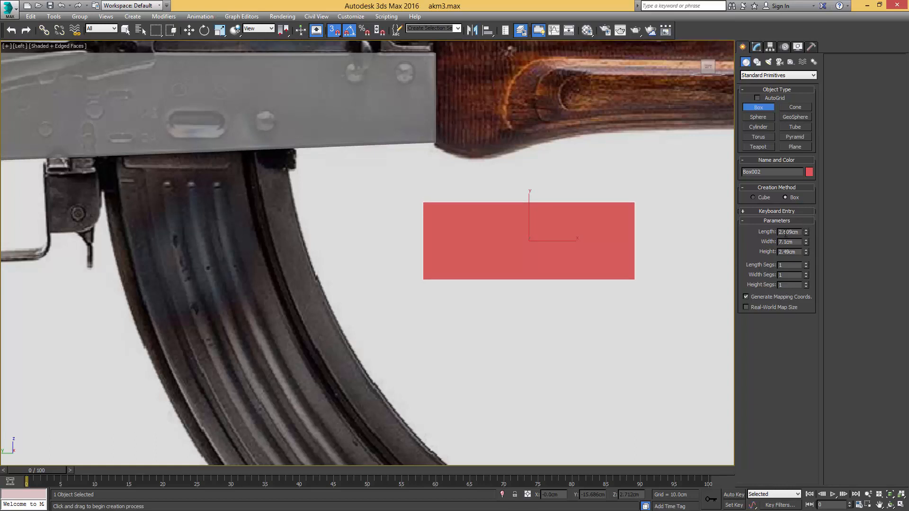
pyautogui.write('54')
pyautogui.moveTo(646, 223); pyautogui.dragTo(641, 226, button='middle')
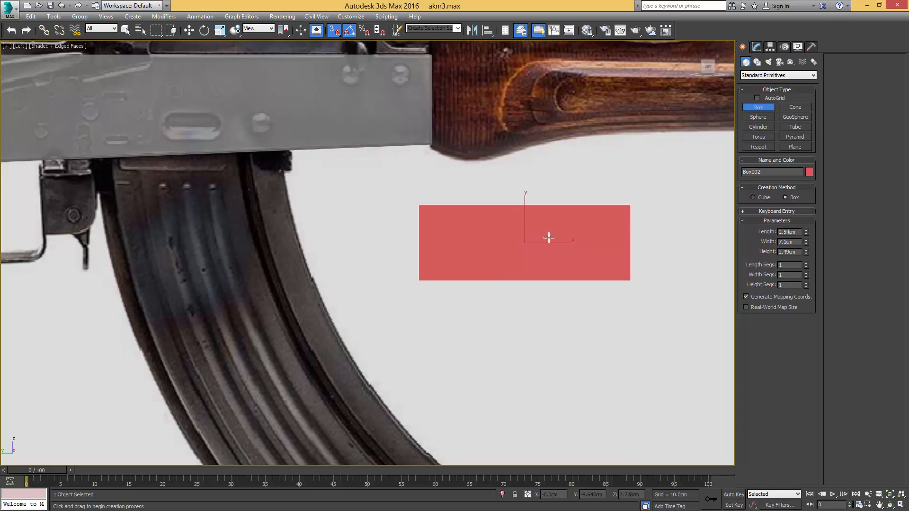
# Make one independent copy of the red box and vertex-snap it by its corner exactly onto the original
pyautogui.press('w')
pyautogui.moveTo(540, 230)
pyautogui.keyDown('shift'); pyautogui.mouseDown()
pyautogui.moveTo(559, 204)
pyautogui.moveTo(594, 196)
pyautogui.mouseUp(); pyautogui.keyUp('shift')
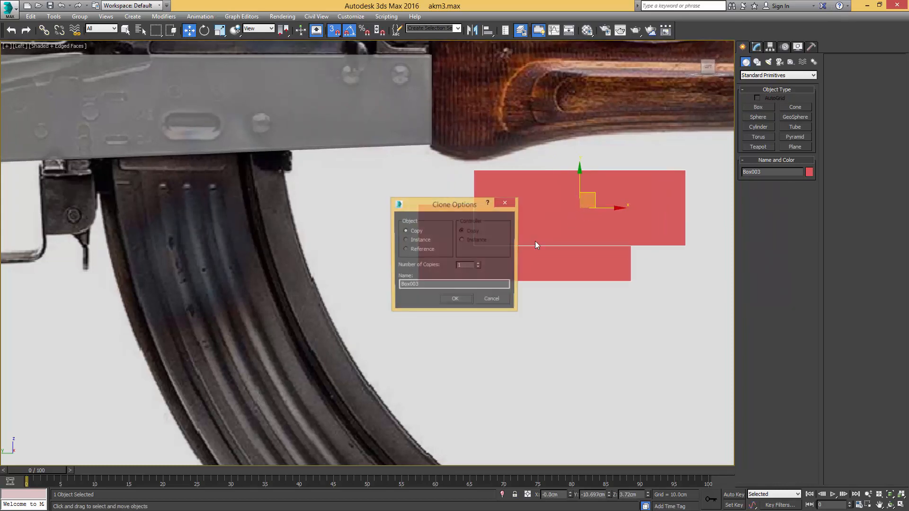
pyautogui.click(458, 298)
pyautogui.keyDown('alt'); pyautogui.moveTo(515, 238); pyautogui.dragTo(492, 199, button='middle'); pyautogui.keyUp('alt')
pyautogui.press('space')
pyautogui.press('s')
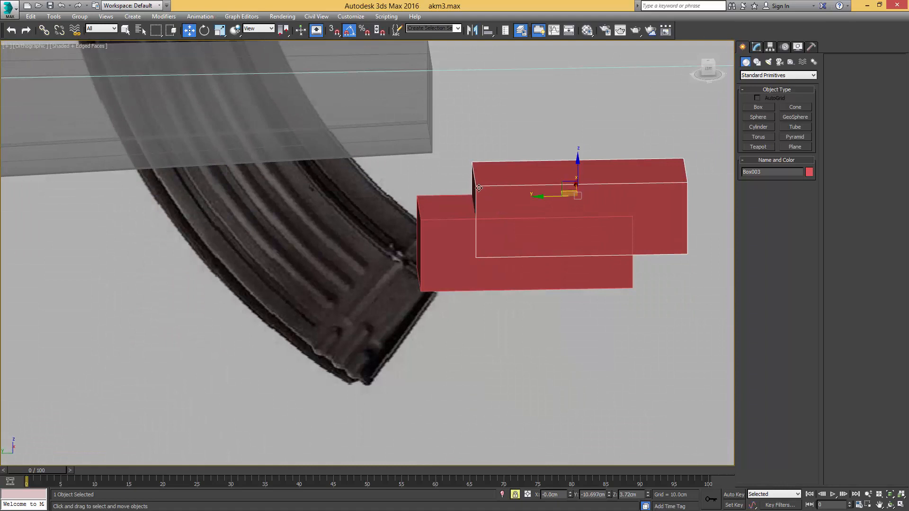
pyautogui.press('s')
pyautogui.moveTo(476, 193); pyautogui.dragTo(421, 222)
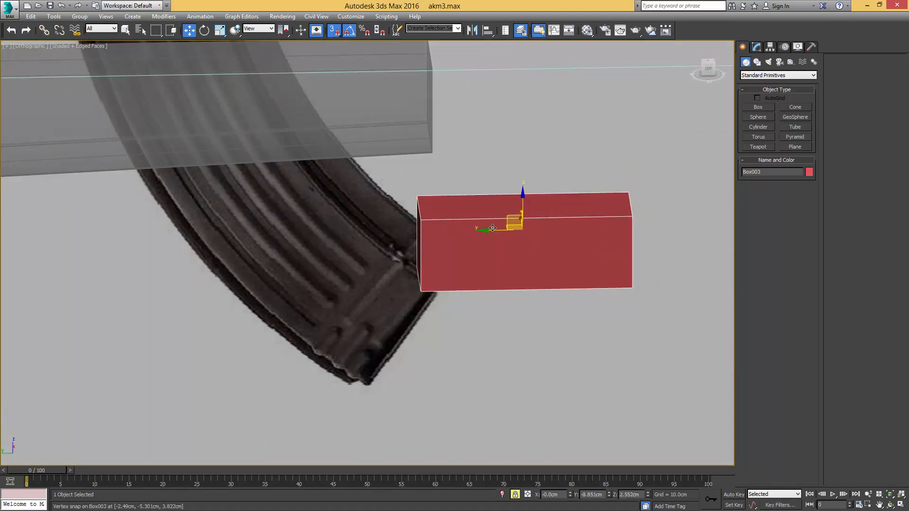
pyautogui.moveTo(491, 228); pyautogui.dragTo(531, 231, button='middle')
pyautogui.press('l')
pyautogui.scroll(-3, 450, 229)
pyautogui.press('space')
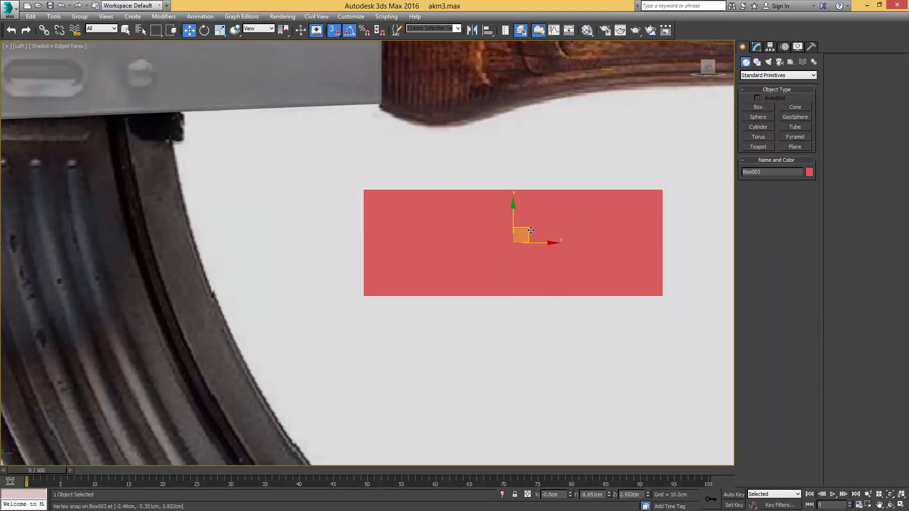
# Set the copied box's width to 1.34 cm and vertex-snap it flush with the original box's rear end
pyautogui.click(756, 46)
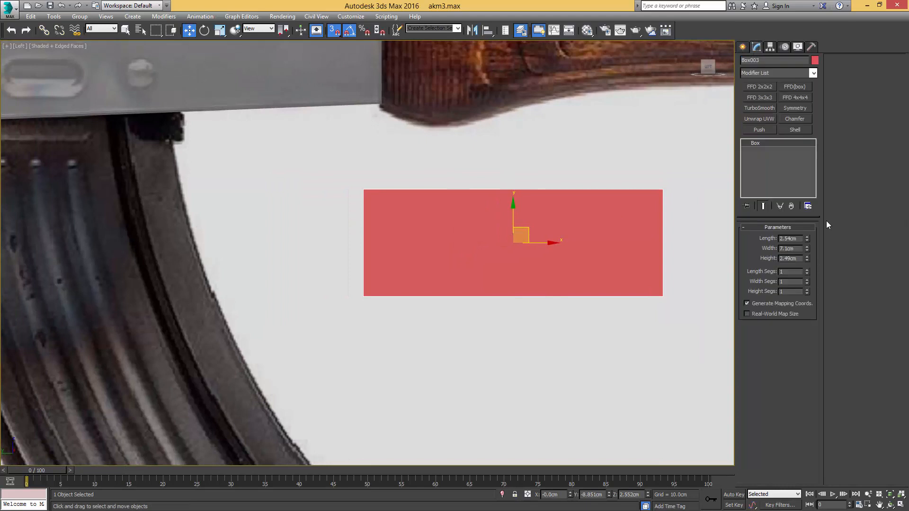
pyautogui.doubleClick(787, 248)
pyautogui.write('1.34')
pyautogui.press('Return')
pyautogui.moveTo(503, 213); pyautogui.dragTo(544, 220, button='middle')
pyautogui.press('space')
pyautogui.press('s')
pyautogui.press('s')
pyautogui.moveTo(533, 206); pyautogui.dragTo(417, 199)
pyautogui.press('space')
pyautogui.press('s')
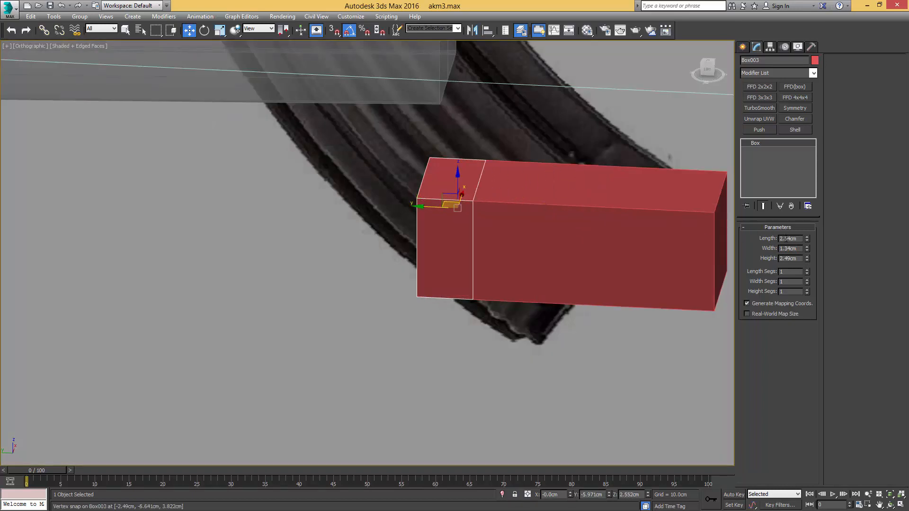
# Set the small box's length to 2.16 cm
pyautogui.write('2.16')
pyautogui.press('Return')
pyautogui.keyDown('alt'); pyautogui.moveTo(586, 217); pyautogui.dragTo(567, 212, button='middle'); pyautogui.keyUp('alt')
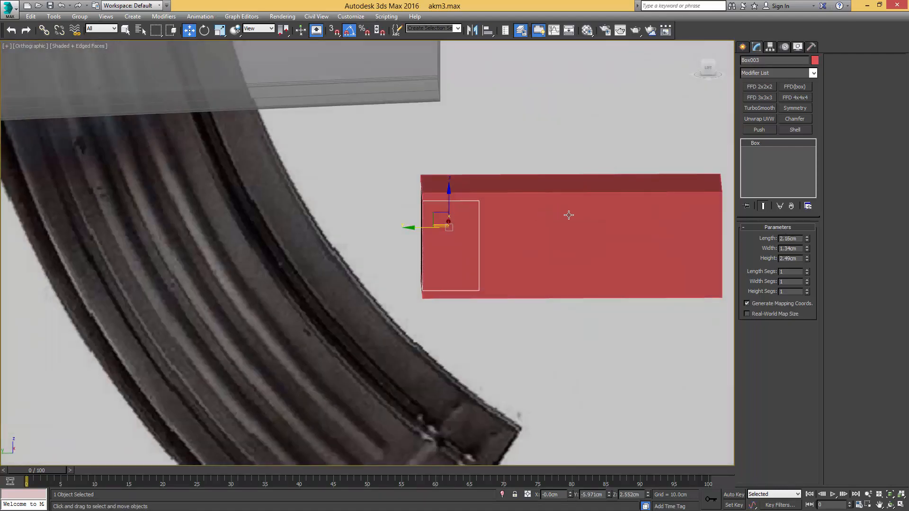
# Convert the large red box to an editable poly and add an edge loop across its middle, working in wireframe
pyautogui.click(565, 219)
pyautogui.press('l')
pyautogui.press('z')
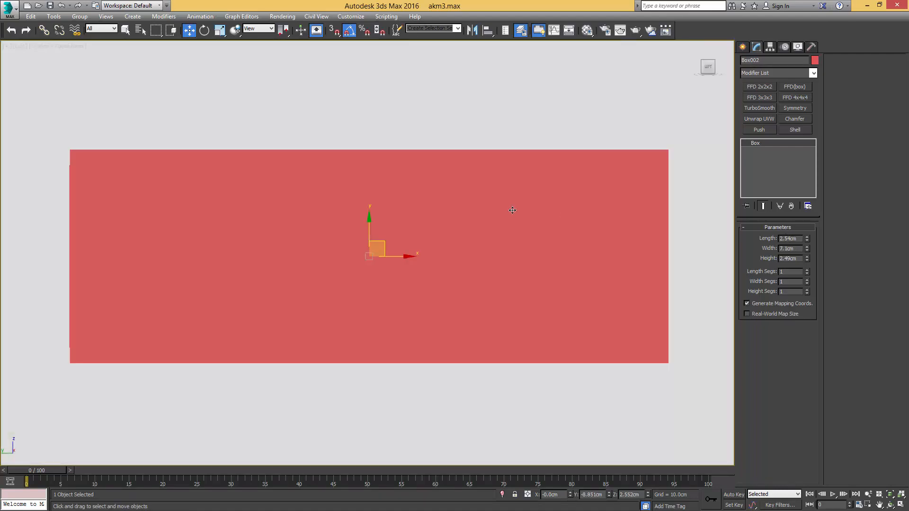
pyautogui.press('F3')
pyautogui.moveTo(254, 191); pyautogui.dragTo(354, 200, button='middle')
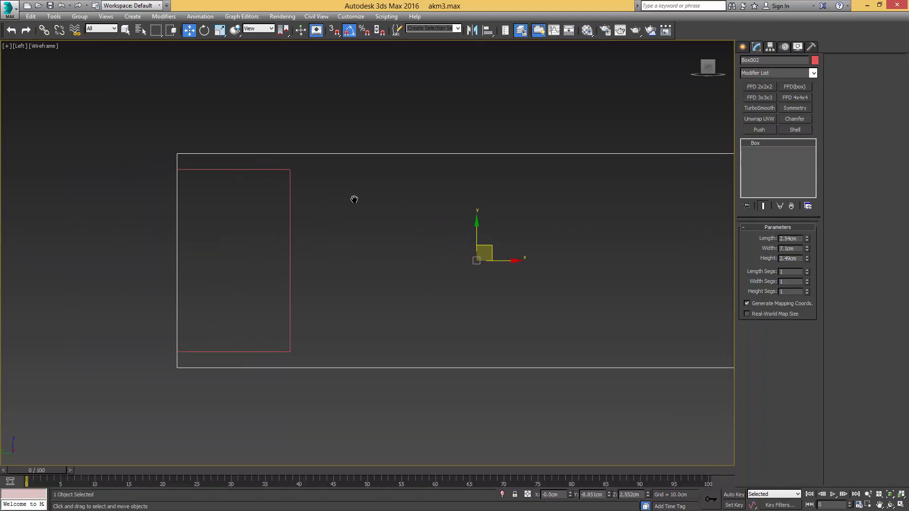
pyautogui.rightClick(709, 153)
pyautogui.click(735, 147)
pyautogui.press('2')
pyautogui.press('q')
pyautogui.moveTo(647, 155); pyautogui.dragTo(637, 183)
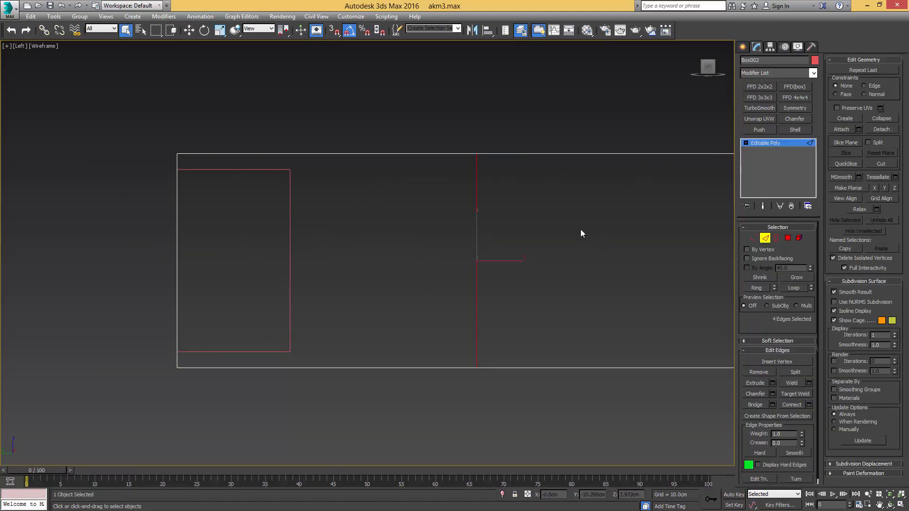
# Move the new edge loop rearward to line up with the small box's front edge
pyautogui.press('w')
pyautogui.moveTo(500, 261); pyautogui.dragTo(318, 252)
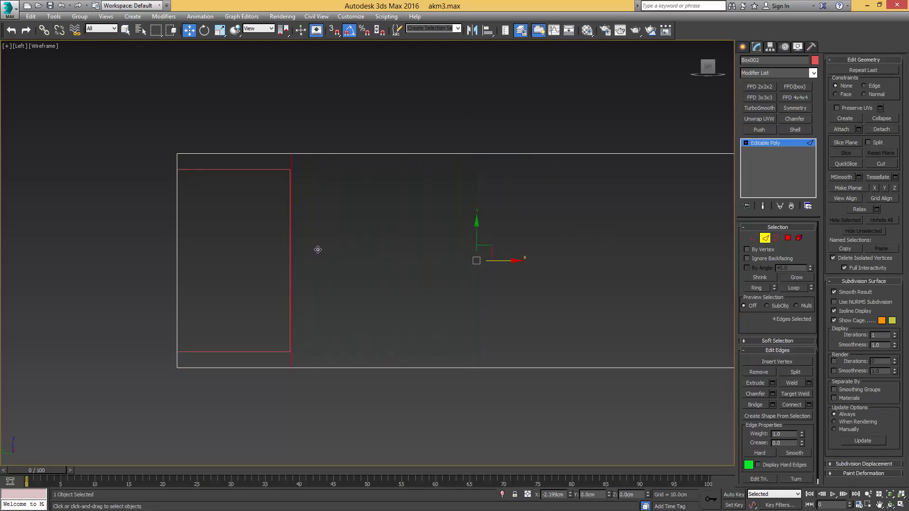
pyautogui.scroll(4, 221, 240)
pyautogui.scroll(-4, 411, 217)
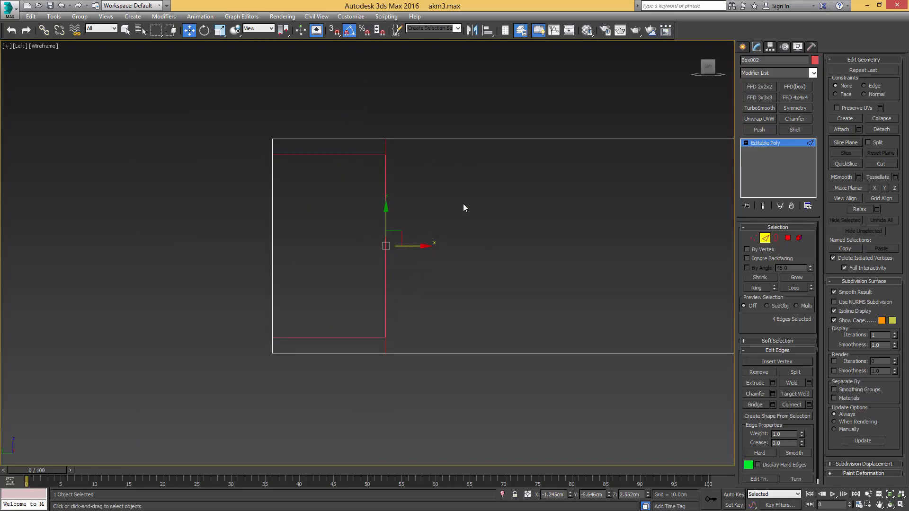
# Add a second edge loop on the large box about 0.47 cm ahead of the first one
pyautogui.scroll(-4, 464, 207)
pyautogui.moveTo(386, 245); pyautogui.dragTo(404, 236)
pyautogui.scroll(2, 513, 262)
pyautogui.moveTo(320, 218); pyautogui.dragTo(434, 245, button='middle')
pyautogui.scroll(2, 434, 246)
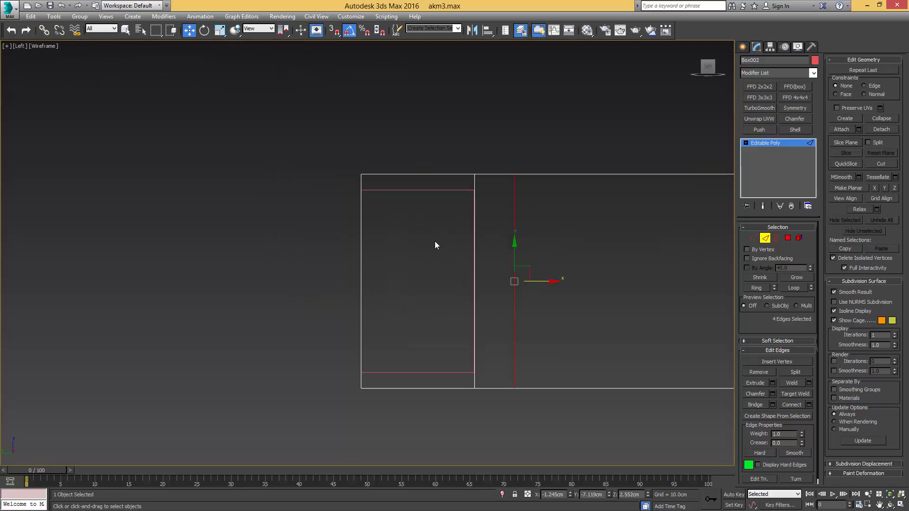
pyautogui.scroll(2, 424, 230)
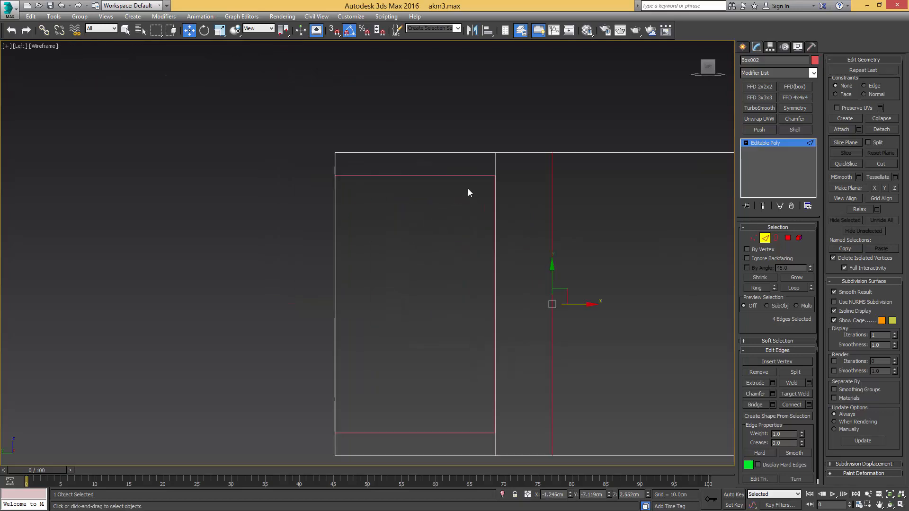
# Scale the large box's eight rear-section vertices vertically to match the small box's height
pyautogui.press('1')
pyautogui.moveTo(298, 164); pyautogui.dragTo(298, 163)
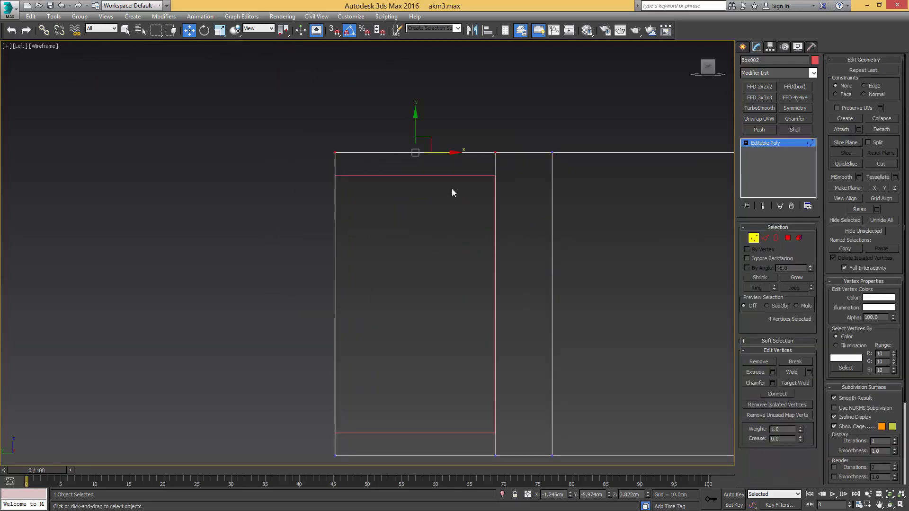
pyautogui.scroll(-2, 436, 227)
pyautogui.keyDown('ctrl'); pyautogui.moveTo(489, 377); pyautogui.dragTo(309, 410); pyautogui.keyUp('ctrl')
pyautogui.scroll(2, 426, 311)
pyautogui.press('r')
pyautogui.moveTo(416, 229); pyautogui.dragTo(417, 238)
pyautogui.scroll(-2, 443, 244)
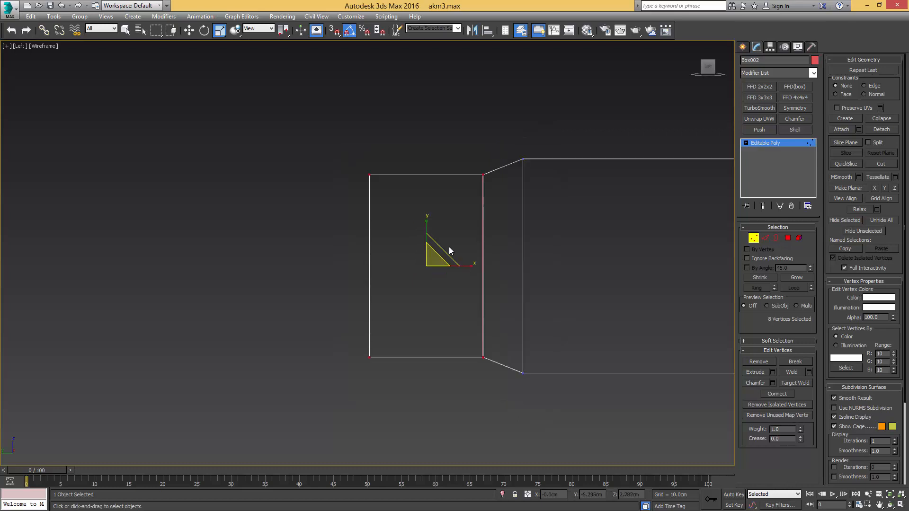
# Delete all polygons of the large box except the three facing side polygons, leaving a flat stepped profile
pyautogui.moveTo(449, 249); pyautogui.dragTo(314, 239, button='middle')
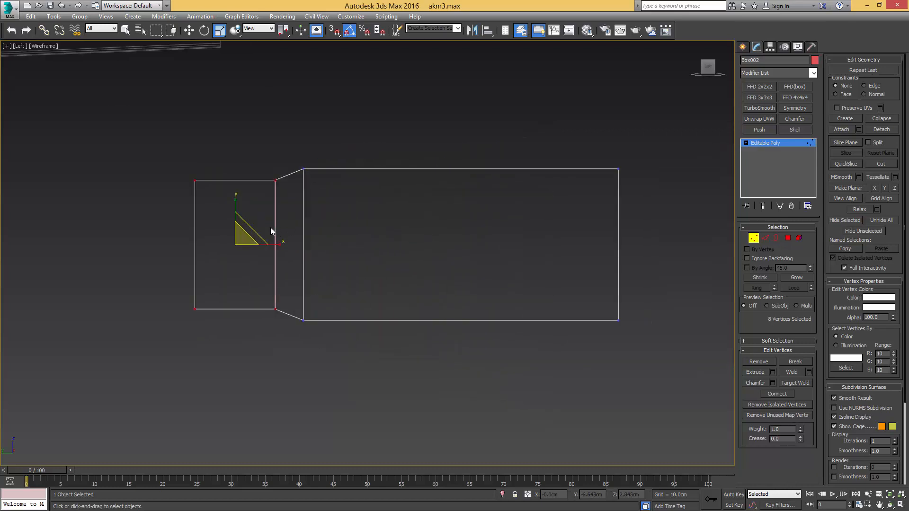
pyautogui.press('4')
pyautogui.press('q')
pyautogui.click(251, 232)
pyautogui.keyDown('ctrl'); pyautogui.click(291, 228); pyautogui.keyUp('ctrl')
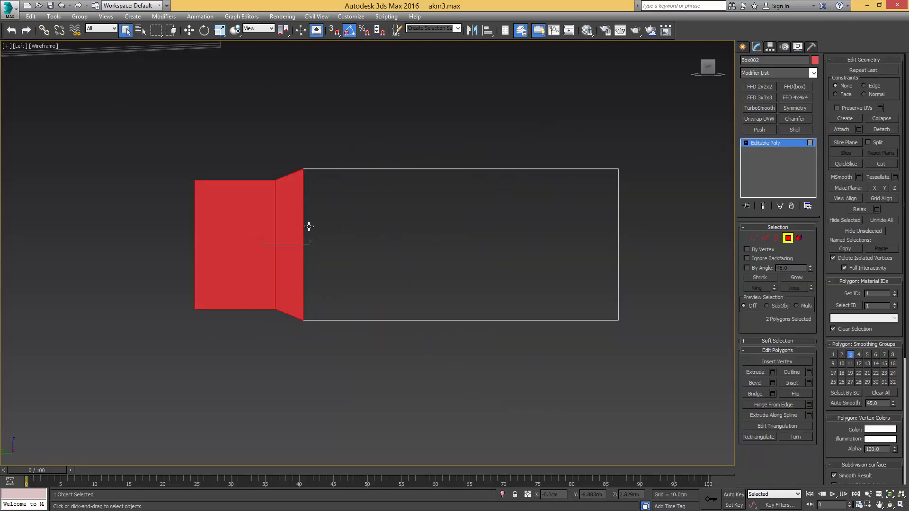
pyautogui.keyDown('ctrl'); pyautogui.click(376, 230); pyautogui.keyUp('ctrl')
pyautogui.keyDown('alt'); pyautogui.moveTo(376, 231); pyautogui.dragTo(381, 242, button='middle'); pyautogui.keyUp('alt')
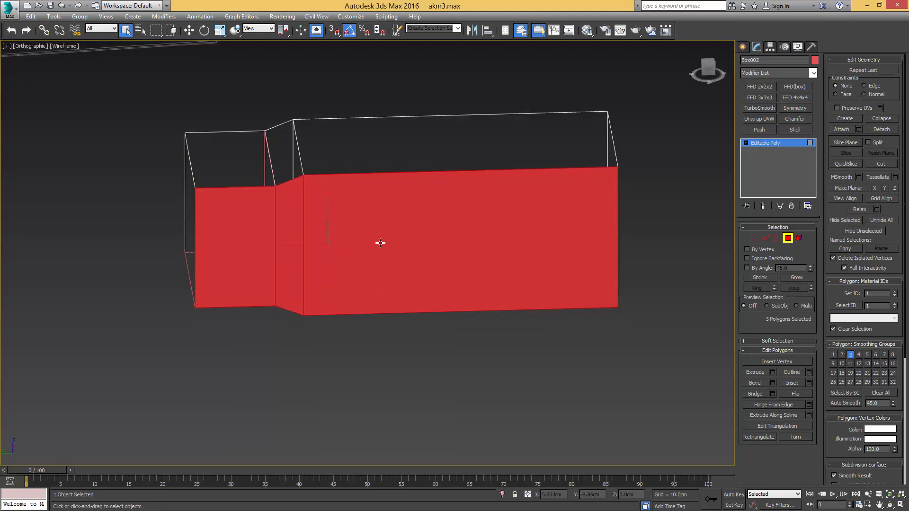
pyautogui.hotkey('ctrl', 'i')
pyautogui.press('Delete')
pyautogui.moveTo(265, 183); pyautogui.dragTo(327, 212, button='middle')
pyautogui.press('4')
# Restore the shaded display, delete the small guide box and select the stepped profile
pyautogui.press('F3')
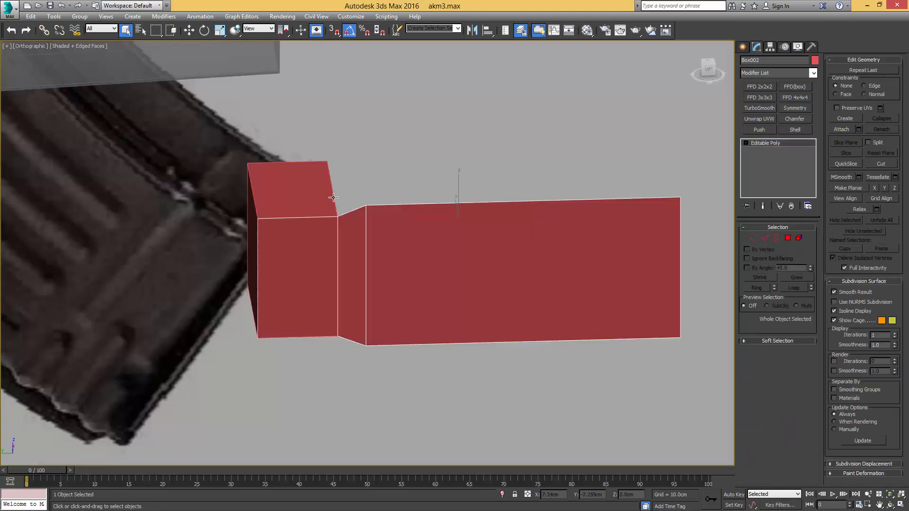
pyautogui.click(334, 197)
pyautogui.press('Delete')
pyautogui.click(365, 240)
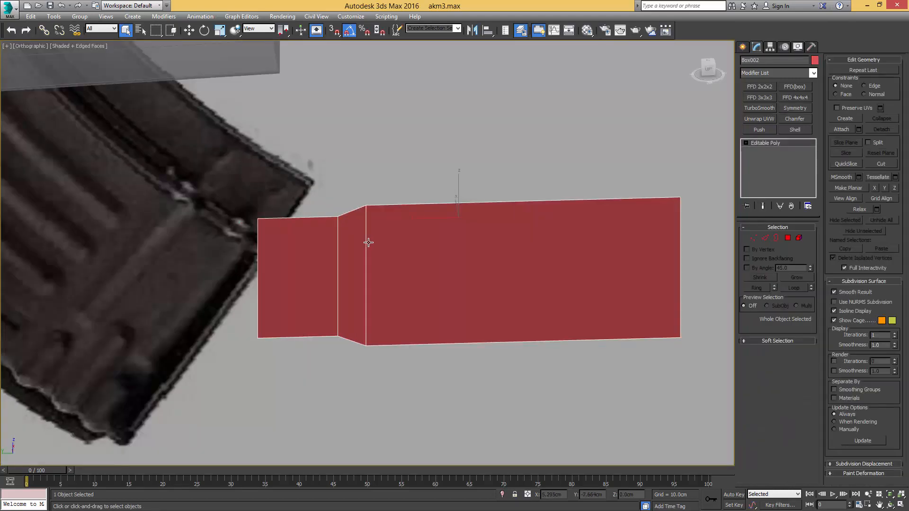
# Remove the two inner vertical edges from the stepped profile, keeping its outline
pyautogui.keyDown('alt'); pyautogui.moveTo(368, 241); pyautogui.dragTo(347, 247, button='middle'); pyautogui.keyUp('alt')
pyautogui.press('2')
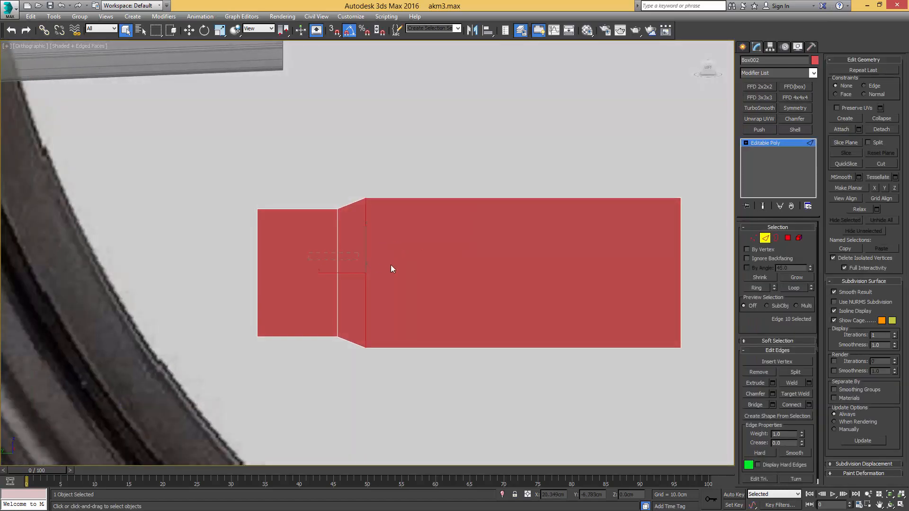
pyautogui.click(397, 263)
# Chamfer the stepped profile's four outer corner vertices twice to round its corners
pyautogui.press('1')
pyautogui.moveTo(337, 227); pyautogui.dragTo(358, 219, button='middle')
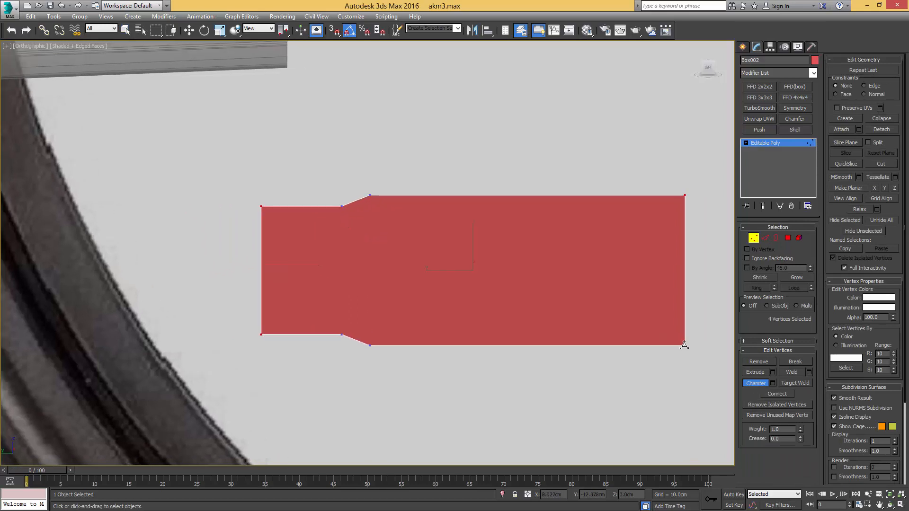
pyautogui.moveTo(685, 346); pyautogui.dragTo(697, 336)
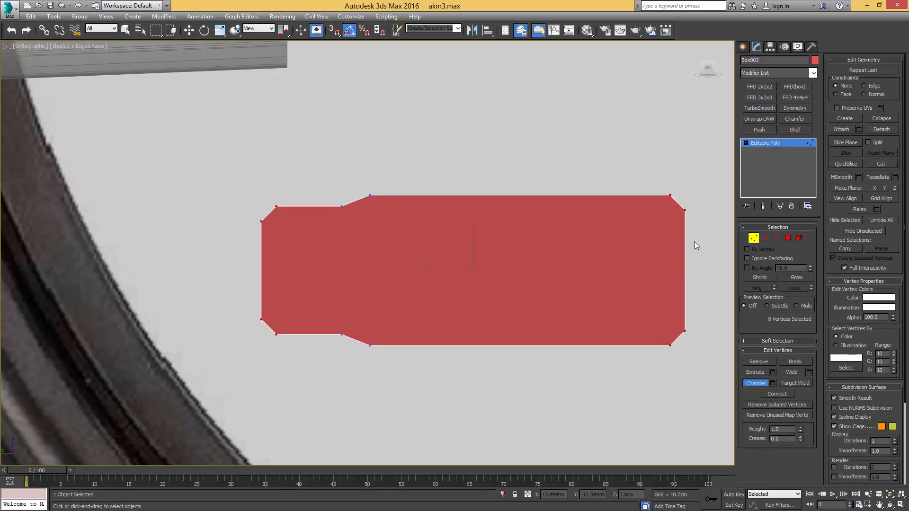
pyautogui.moveTo(686, 211); pyautogui.dragTo(690, 208)
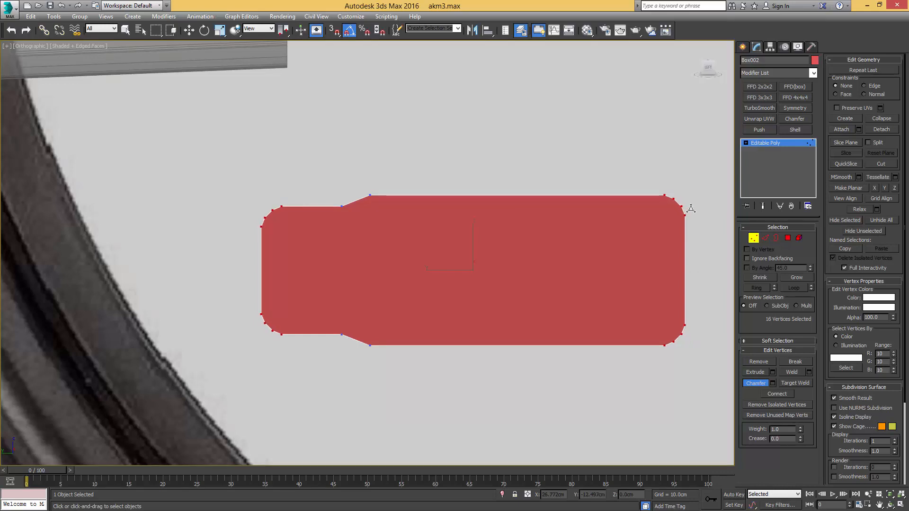
# Chamfer the two inner step vertices on the narrow section and shift the resulting vertices about 0.17 cm toward the wide section
pyautogui.moveTo(327, 342); pyautogui.dragTo(376, 333, button='middle')
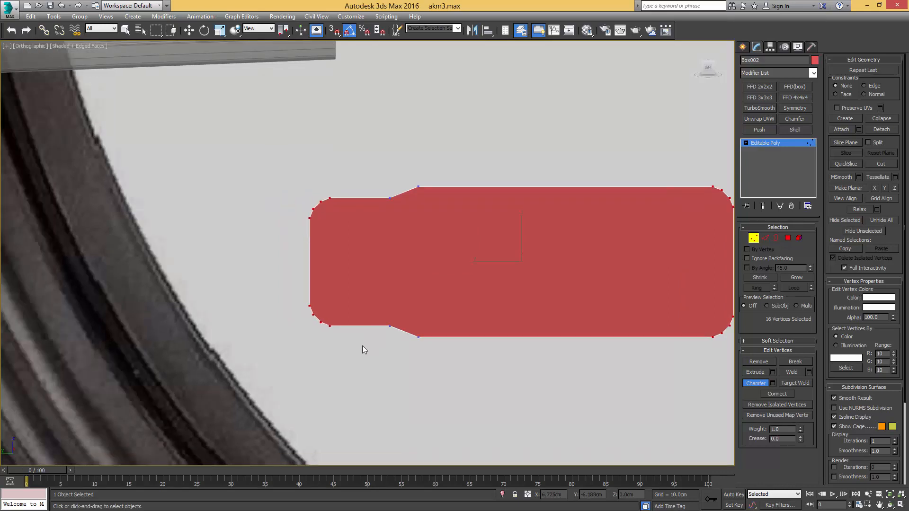
pyautogui.moveTo(404, 219); pyautogui.dragTo(417, 235)
pyautogui.press('w')
pyautogui.press('r')
pyautogui.moveTo(344, 261); pyautogui.dragTo(367, 262)
pyautogui.press('w')
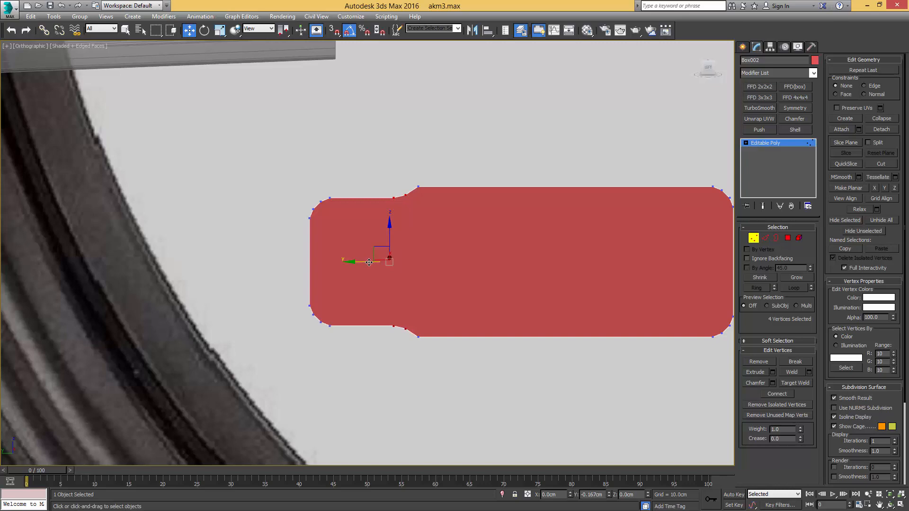
pyautogui.press('1')
pyautogui.scroll(-4, 445, 238)
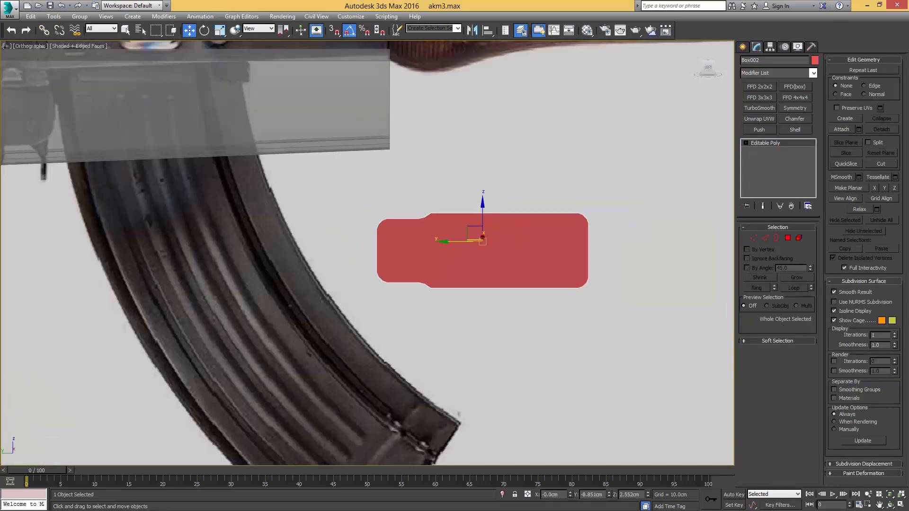
# Examine the magazine well opening in the StBtm reference photo of the receiver's underside, and return to the model
pyautogui.moveTo(908, 52); pyautogui.dragTo(481, 53)
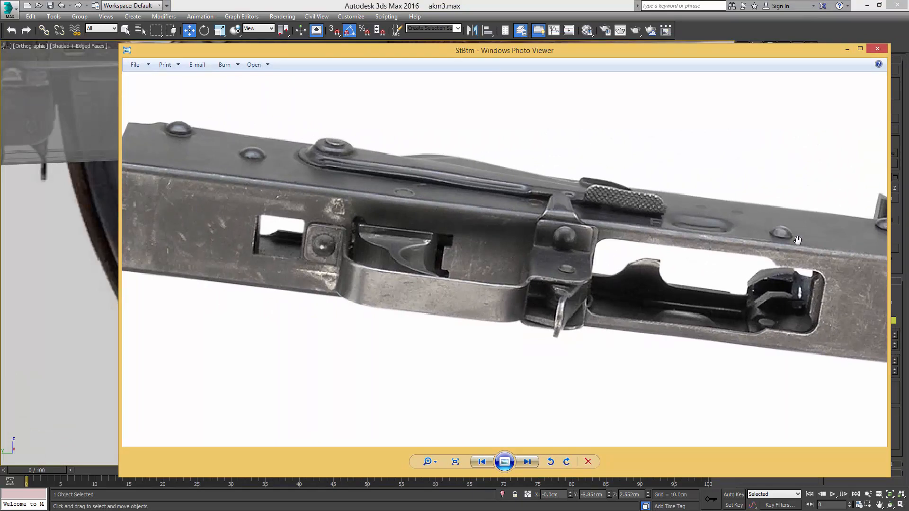
pyautogui.moveTo(626, 51); pyautogui.dragTo(908, 71)
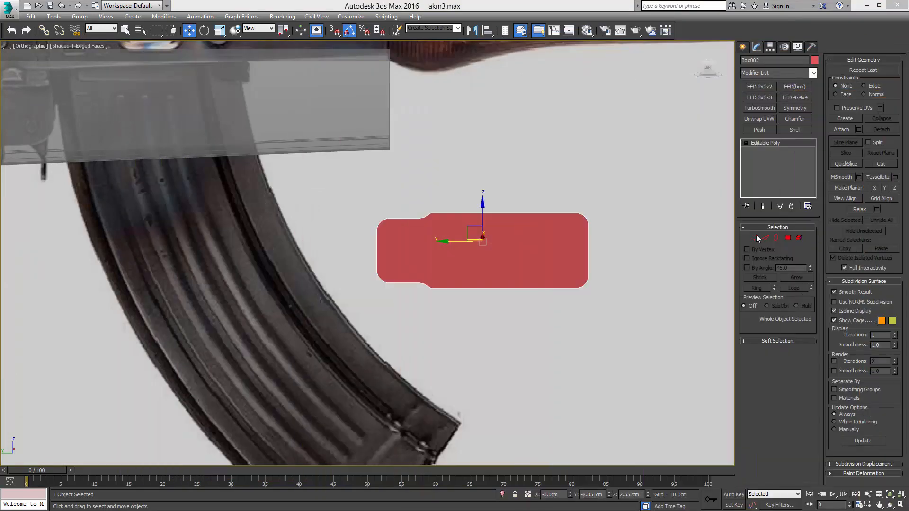
pyautogui.moveTo(448, 229); pyautogui.dragTo(571, 237, button='middle')
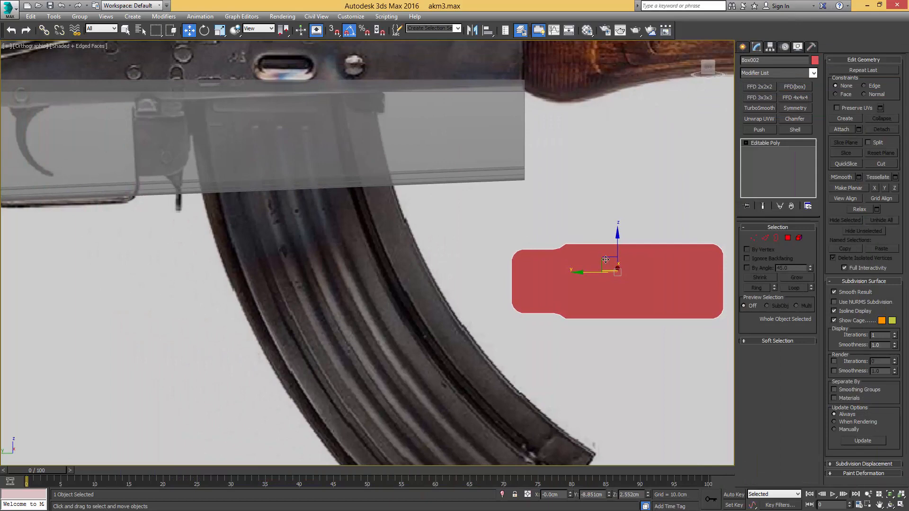
pyautogui.press('e')
pyautogui.moveTo(617, 296); pyautogui.dragTo(618, 277)
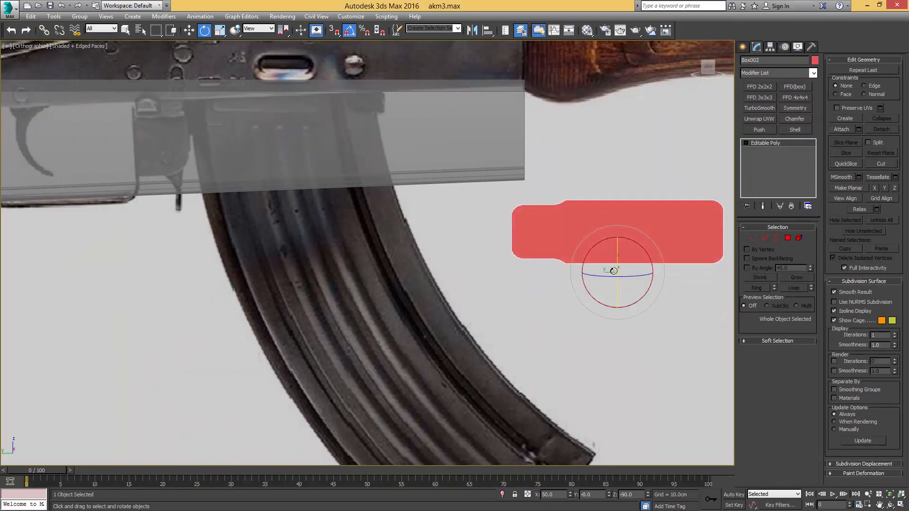
pyautogui.hotkey('ctrl', 'z')
# Rotate the upright profile 90° so that it lies flat, edge-on in the side view
pyautogui.moveTo(613, 271); pyautogui.dragTo(534, 240, button='middle')
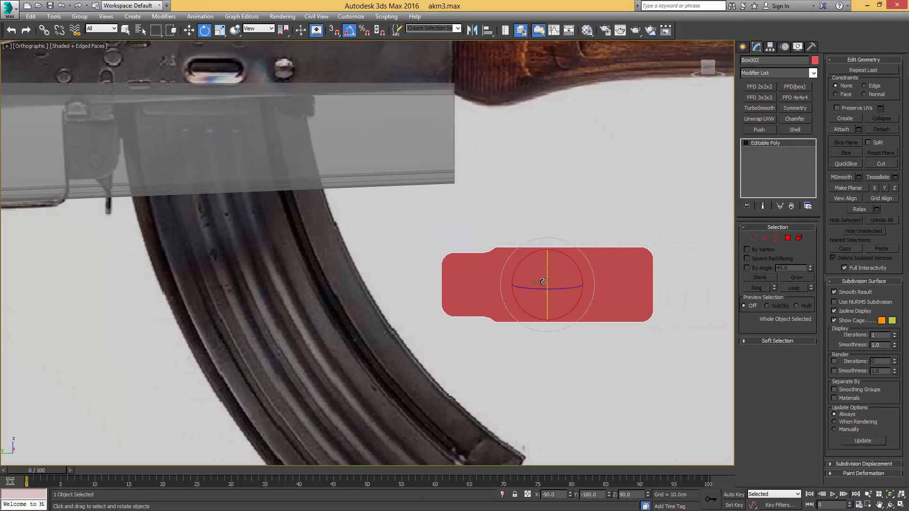
pyautogui.moveTo(547, 308); pyautogui.dragTo(555, 263)
pyautogui.scroll(3, 517, 259)
pyautogui.scroll(-6, 518, 260)
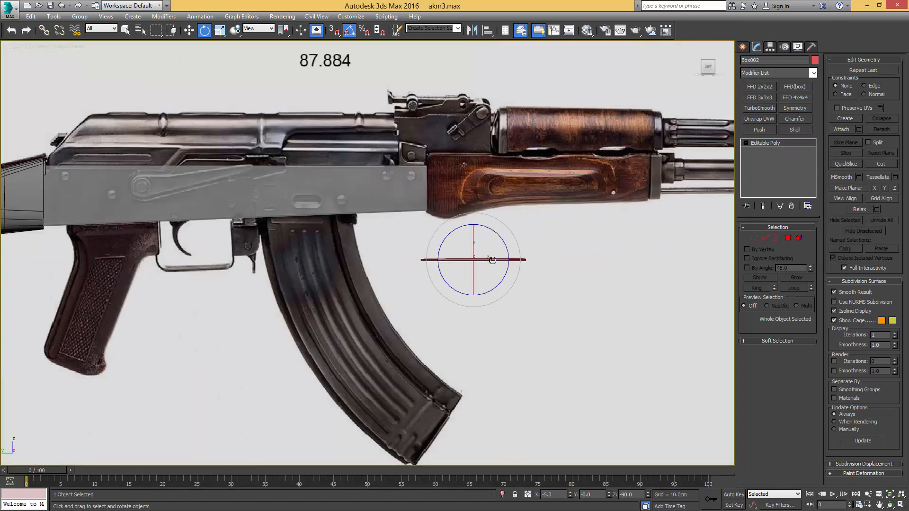
# Move the flat profile just below the receiver above the magazine, to about Y 2.10 cm and Z 5.16 cm
pyautogui.scroll(4, 478, 268)
pyautogui.moveTo(442, 253); pyautogui.dragTo(558, 280, button='middle')
pyautogui.press('w')
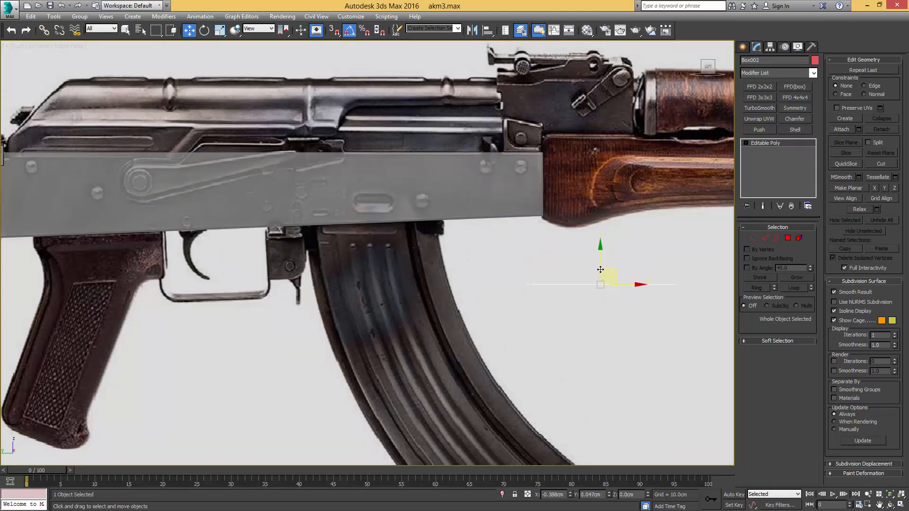
pyautogui.moveTo(622, 273); pyautogui.dragTo(382, 207)
# Rotate the flat profile 180° about the vertical axis so its narrow end points toward the muzzle
pyautogui.scroll(-2, 398, 248)
pyautogui.keyDown('alt'); pyautogui.moveTo(397, 248); pyautogui.dragTo(402, 227, button='middle'); pyautogui.keyUp('alt')
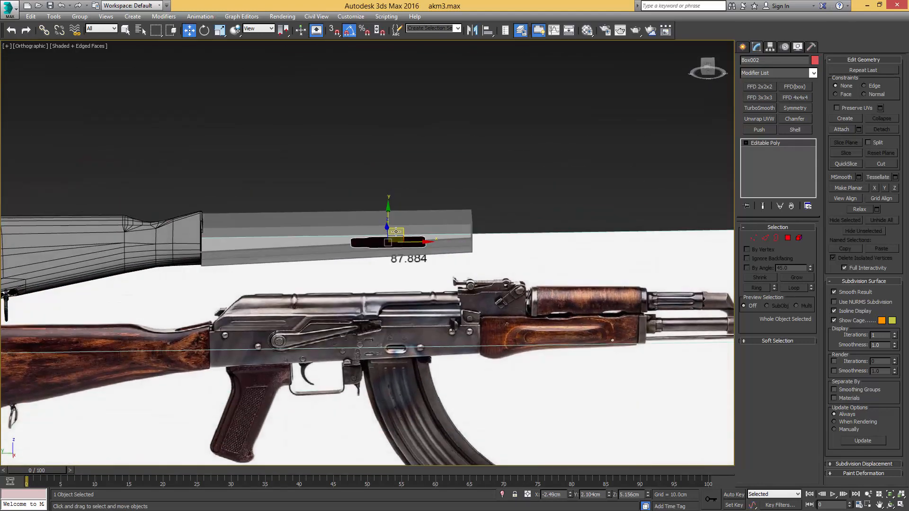
pyautogui.scroll(5, 401, 227)
pyautogui.press('e')
pyautogui.moveTo(398, 221); pyautogui.dragTo(481, 232)
pyautogui.press('l')
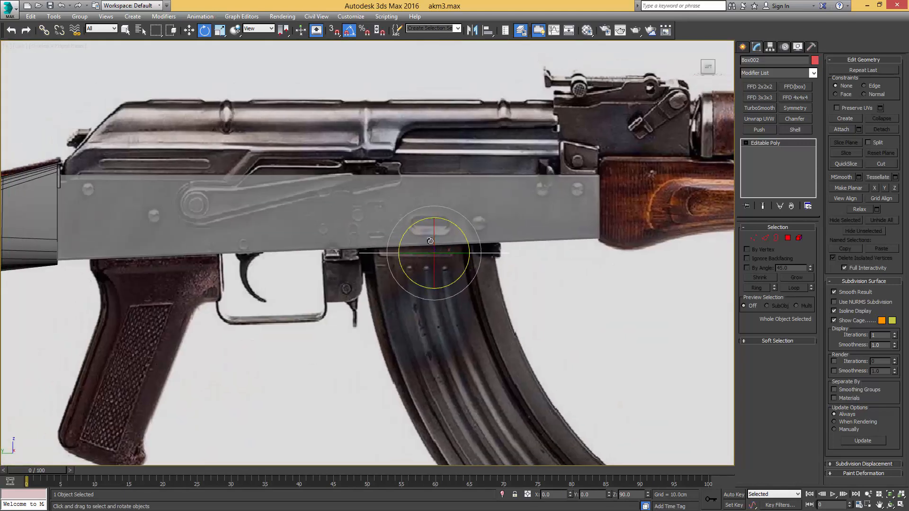
# Copy the flat profile about 4.7 cm straight up above the receiver
pyautogui.press('w')
pyautogui.moveTo(432, 230); pyautogui.dragTo(432, 131)
pyautogui.click(448, 300)
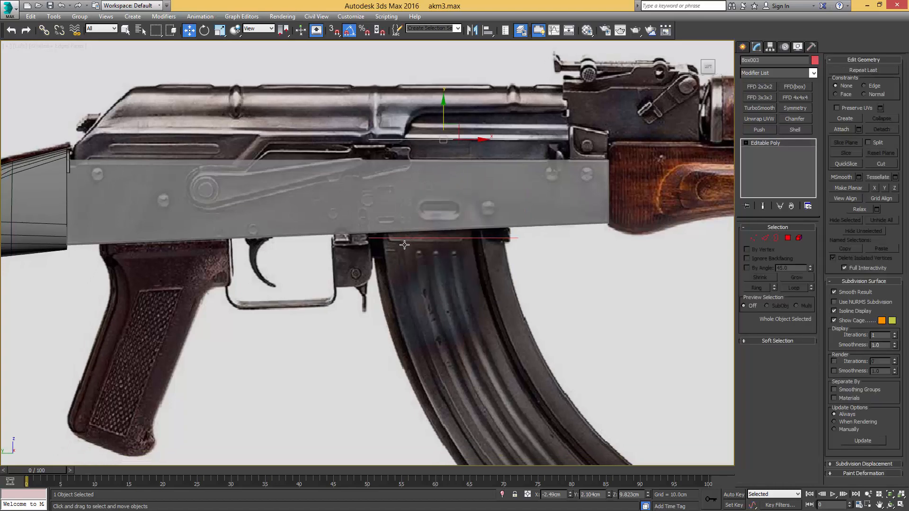
# Select the lower flat profile and set its X position to 0 to centre it under the receiver
pyautogui.scroll(5, 416, 223)
pyautogui.press('q')
pyautogui.click(416, 224)
pyautogui.scroll(-5, 417, 224)
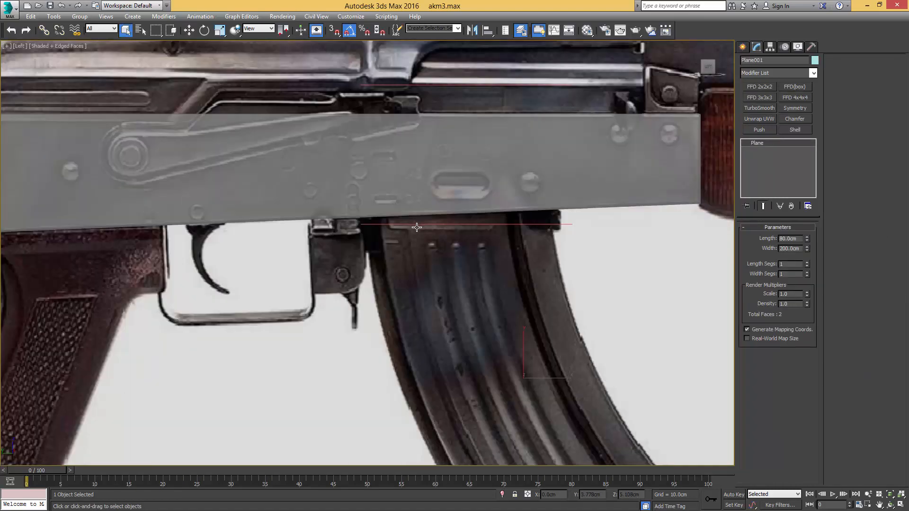
pyautogui.keyDown('alt'); pyautogui.moveTo(416, 225); pyautogui.dragTo(430, 253, button='middle'); pyautogui.keyUp('alt')
pyautogui.click(430, 252)
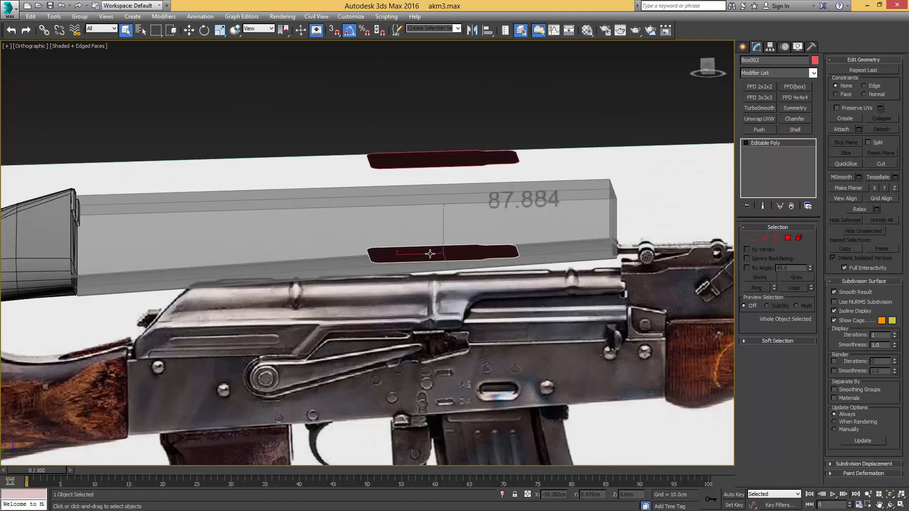
pyautogui.scroll(5, 429, 253)
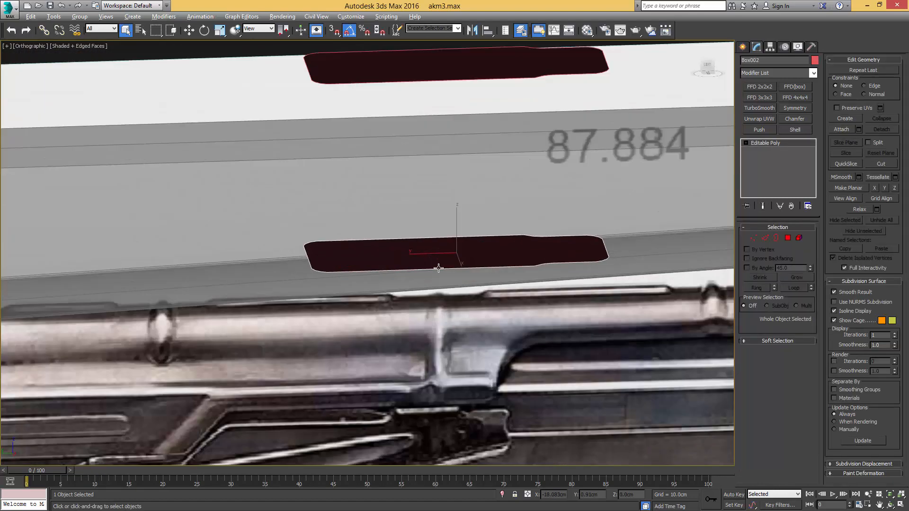
pyautogui.press('w')
pyautogui.keyDown('alt'); pyautogui.moveTo(439, 268); pyautogui.dragTo(453, 275, button='middle'); pyautogui.keyUp('alt')
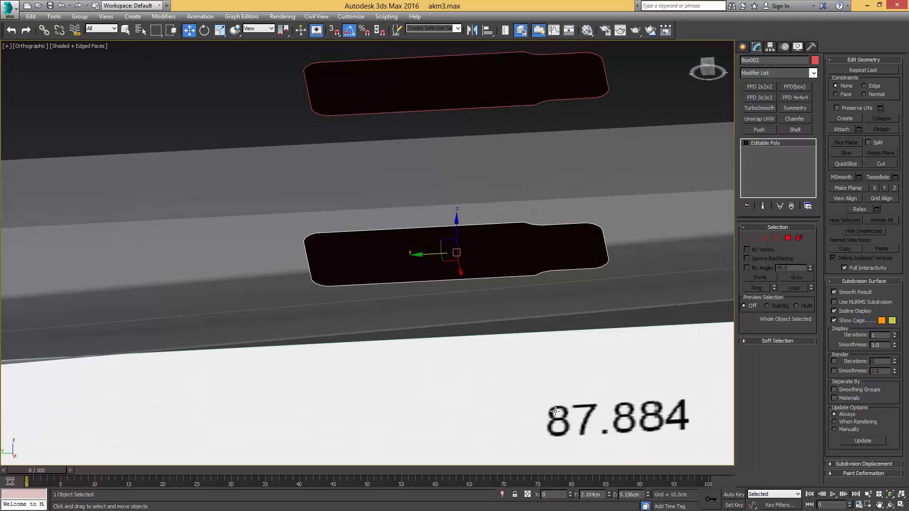
pyautogui.keyDown('alt'); pyautogui.moveTo(556, 411); pyautogui.dragTo(497, 348, button='middle'); pyautogui.keyUp('alt')
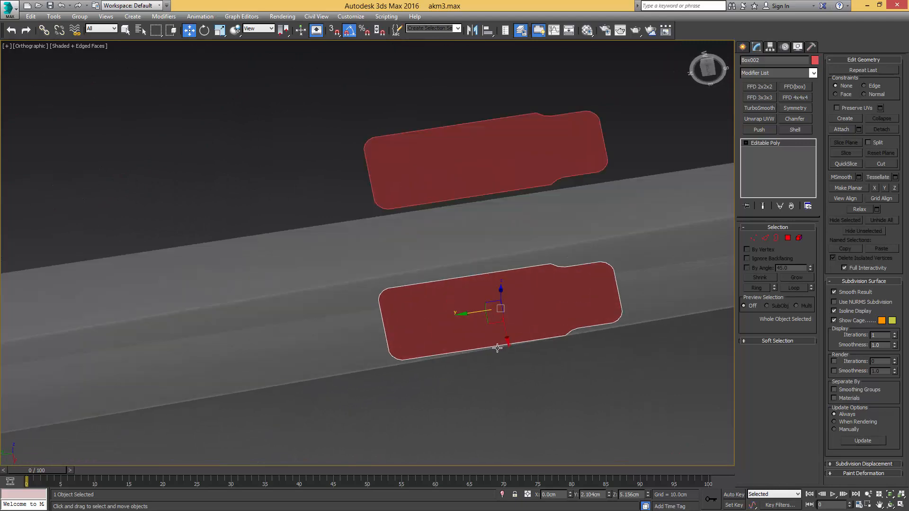
# Examine the lower profile's alignment with the magazine and receiver in the side view
pyautogui.press('3')
pyautogui.press('3')
pyautogui.press('l')
pyautogui.press('z')
pyautogui.scroll(-5, 441, 310)
pyautogui.moveTo(391, 306); pyautogui.dragTo(449, 300, button='middle')
pyautogui.scroll(2, 450, 300)
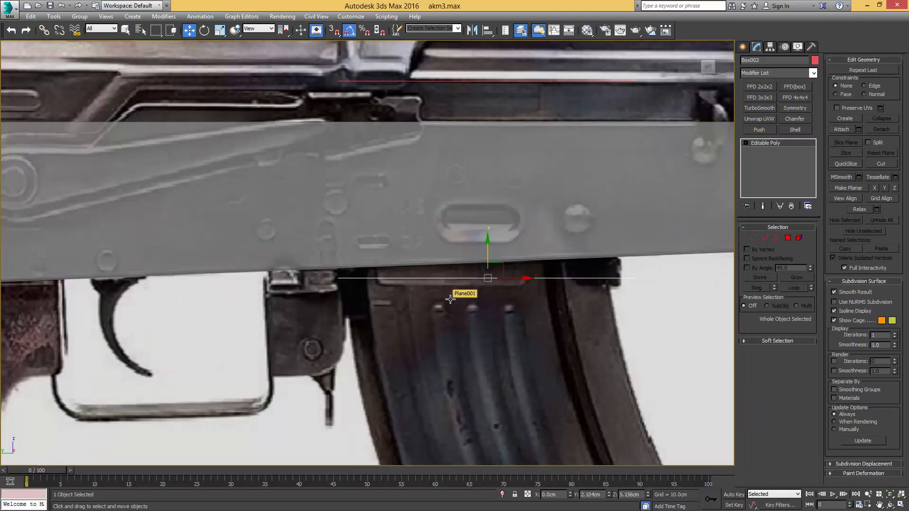
pyautogui.scroll(-3, 451, 299)
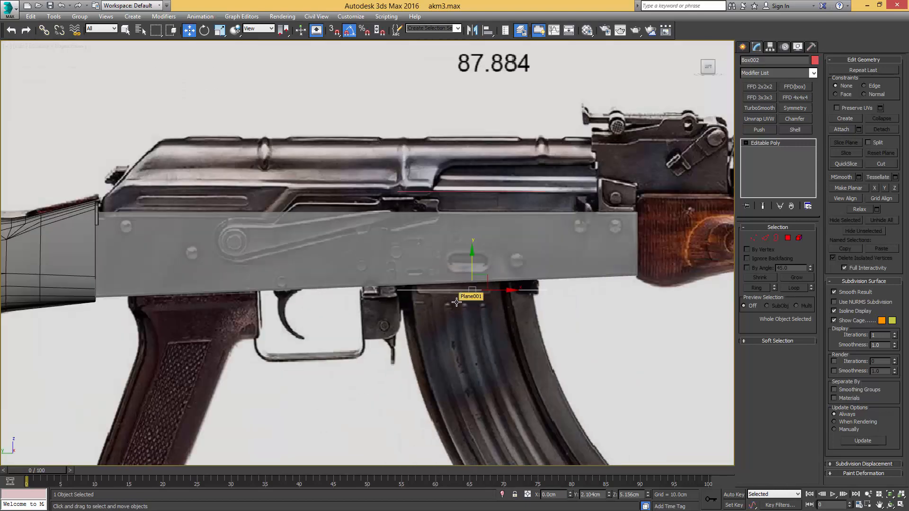
pyautogui.scroll(2, 456, 302)
# Extend the lower profile's open border about 0.8 cm upward into the receiver to give it side walls
pyautogui.moveTo(452, 308)
pyautogui.keyDown('alt'); pyautogui.mouseDown(button='middle')
pyautogui.moveTo(448, 317)
pyautogui.moveTo(455, 302)
pyautogui.mouseUp(button='middle'); pyautogui.keyUp('alt')
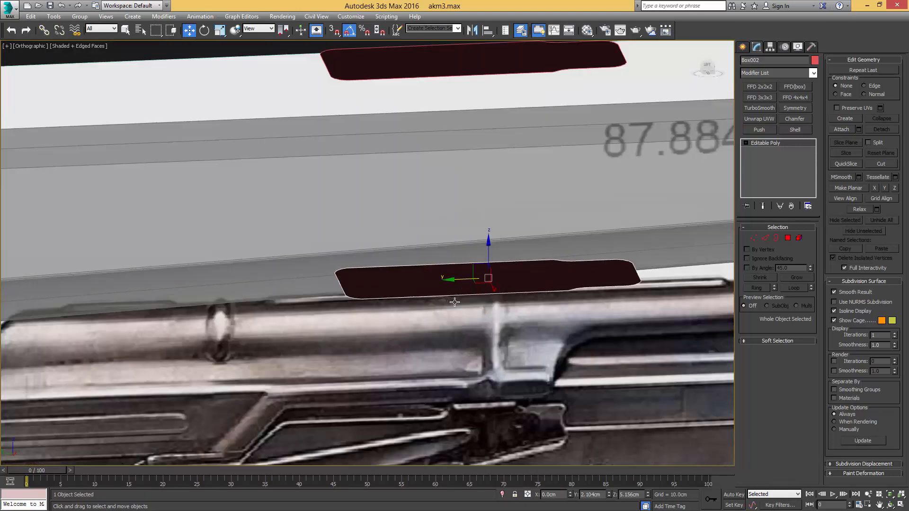
pyautogui.press('3')
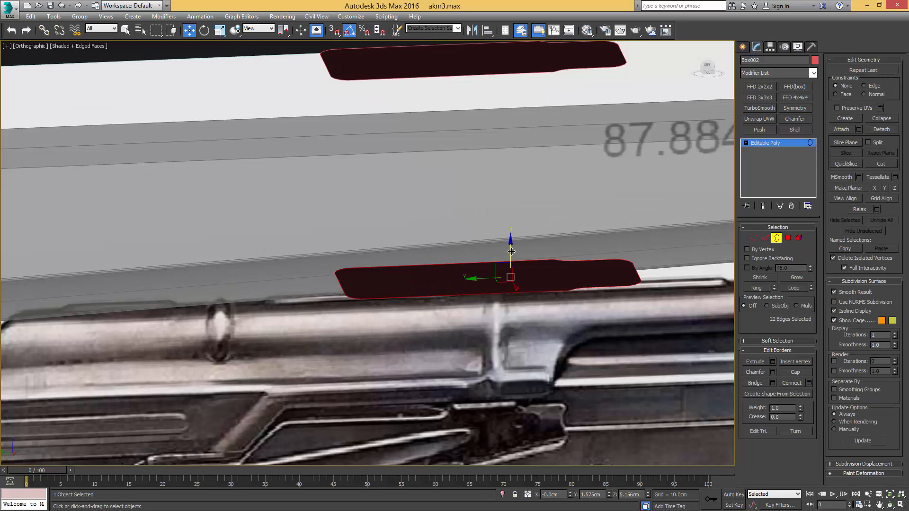
pyautogui.keyDown('shift'); pyautogui.moveTo(511, 251); pyautogui.dragTo(512, 254); pyautogui.keyUp('shift')
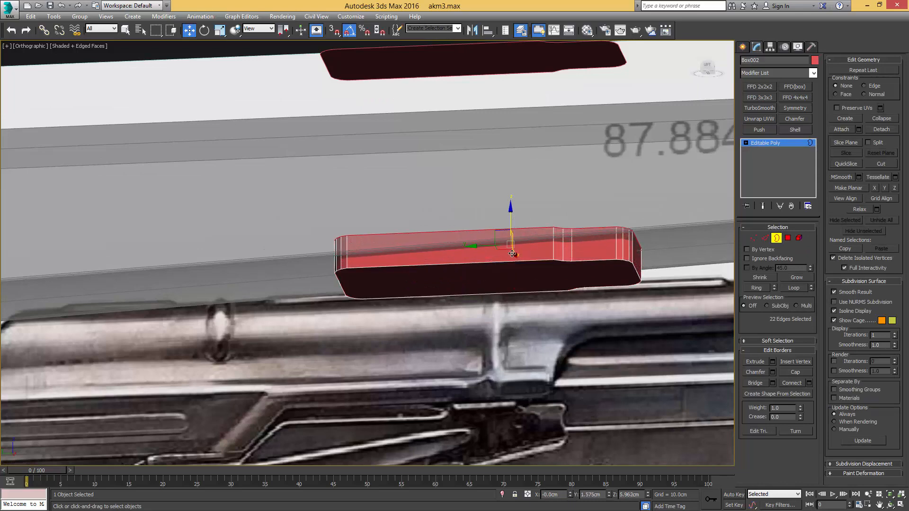
pyautogui.moveTo(512, 254)
pyautogui.keyDown('alt'); pyautogui.mouseDown(button='middle')
pyautogui.moveTo(510, 218)
pyautogui.moveTo(495, 245)
pyautogui.mouseUp(button='middle'); pyautogui.keyUp('alt')
pyautogui.press('3')
# Viewing from below, delete the receiver box's polygons on the half nearest the profile copy
pyautogui.press('b')
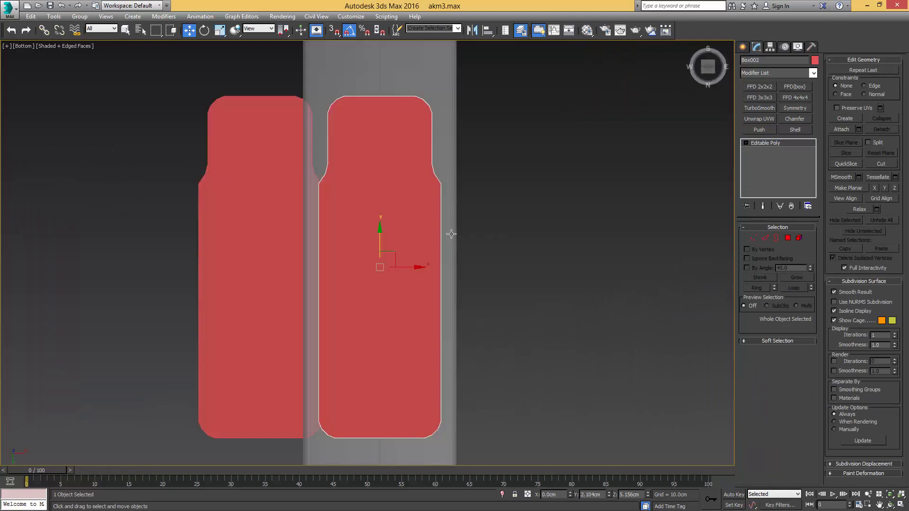
pyautogui.scroll(2, 423, 196)
pyautogui.click(498, 197)
pyautogui.moveTo(499, 196); pyautogui.dragTo(538, 260, button='middle')
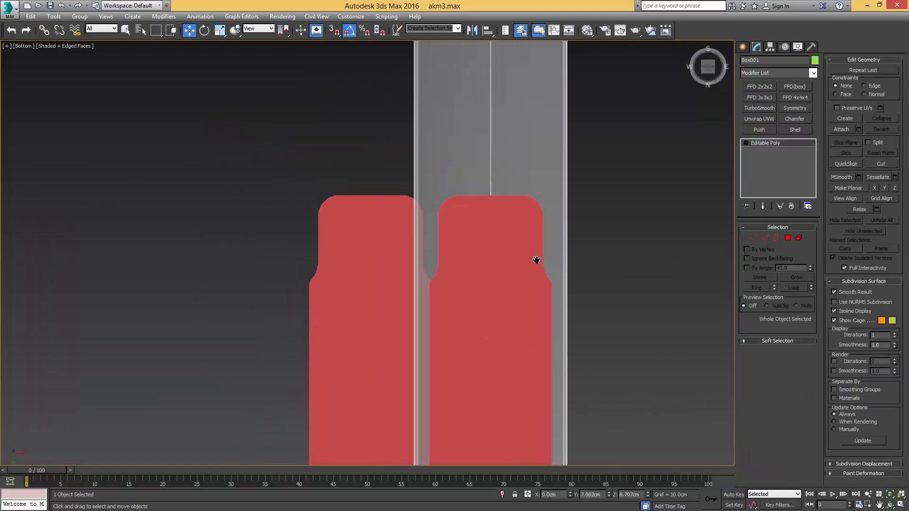
pyautogui.scroll(2, 531, 237)
pyautogui.scroll(-4, 529, 228)
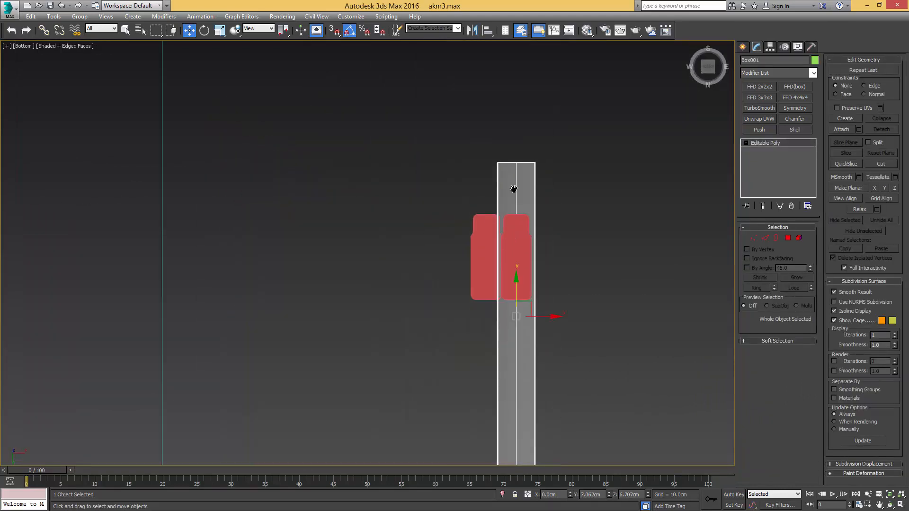
pyautogui.press('4')
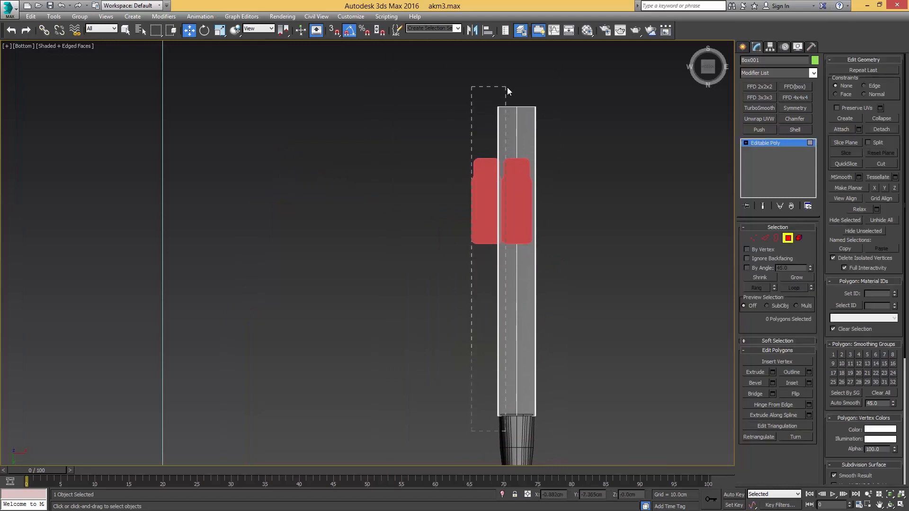
pyautogui.click(508, 89)
pyautogui.press('Delete')
pyautogui.scroll(3, 492, 161)
pyautogui.press('4')
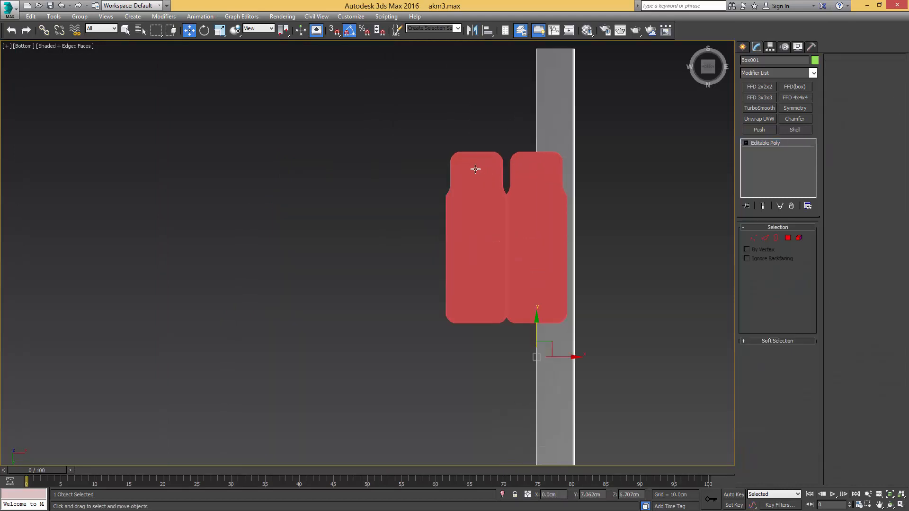
# Move the profile copy sideways away from the receiver, to about X -8.06 cm
pyautogui.click(475, 167)
pyautogui.moveTo(468, 231); pyautogui.dragTo(334, 232)
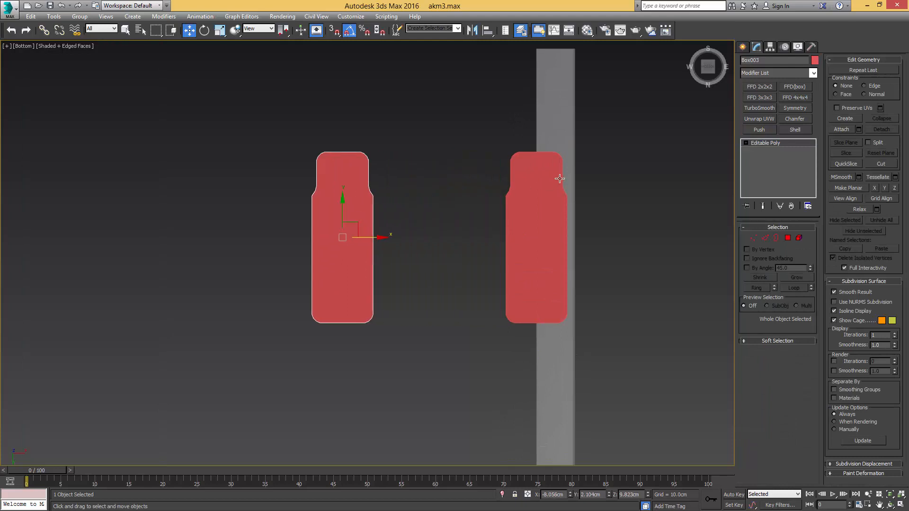
# Add edge loops across the receiver box and slide them just beyond both ends of the magazine-well profile
pyautogui.scroll(4, 539, 211)
pyautogui.click(539, 146)
pyautogui.scroll(2, 520, 167)
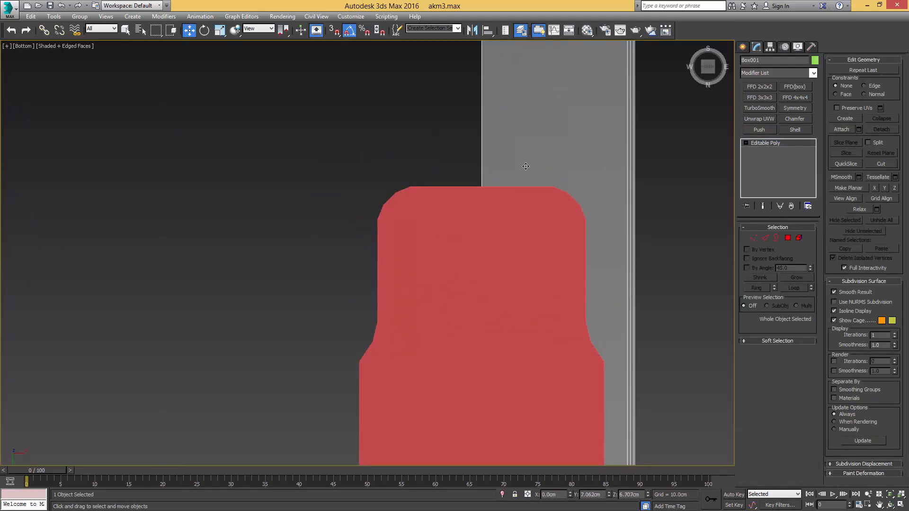
pyautogui.scroll(-5, 525, 166)
pyautogui.press('2')
pyautogui.hotkey('ctrl', 'shift', 'e')
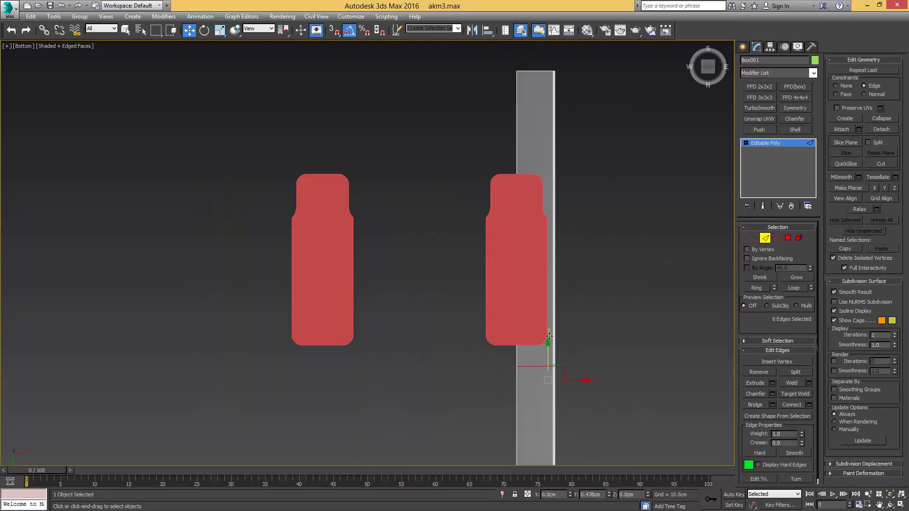
pyautogui.moveTo(550, 324); pyautogui.dragTo(546, 180)
pyautogui.scroll(5, 528, 166)
pyautogui.press('2')
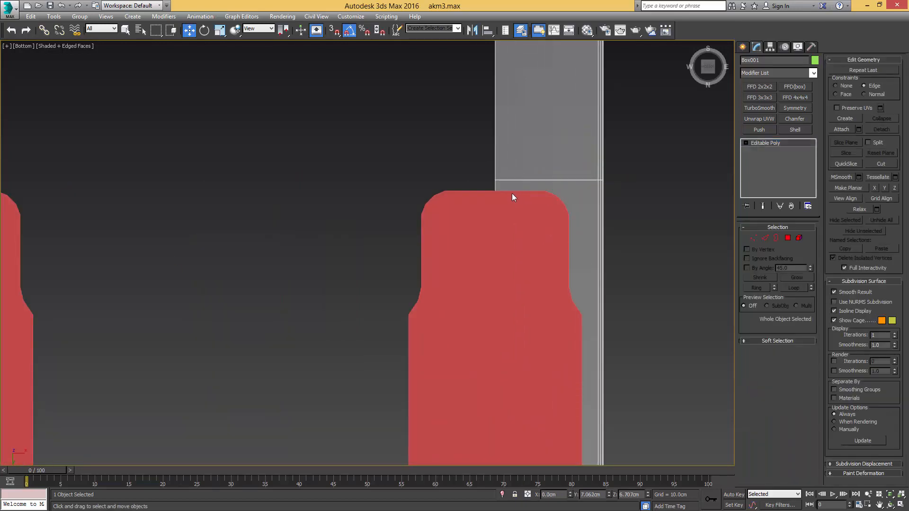
# Cut the receiver's underside from the centre edge along the profile's narrow end and rounded corner, snapping to its vertices
pyautogui.press('1')
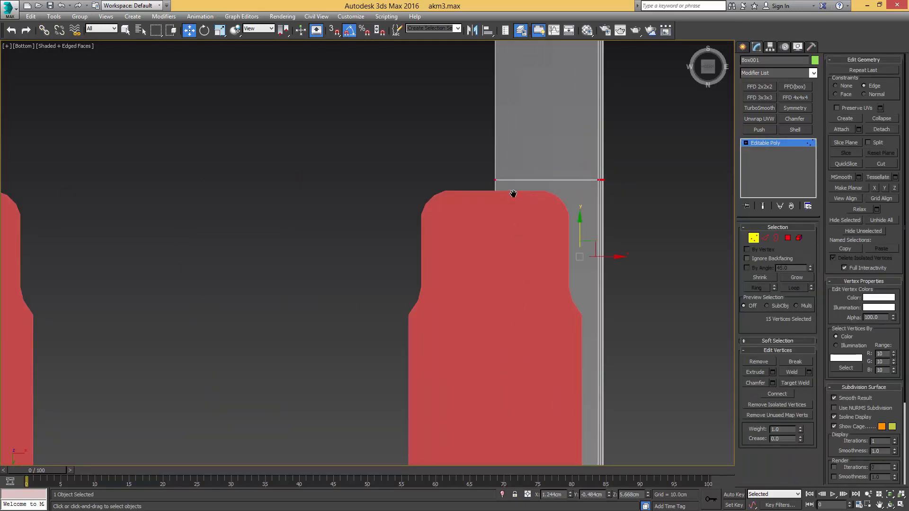
pyautogui.scroll(2, 565, 182)
pyautogui.hotkey('alt', 'c')
pyautogui.press('F3')
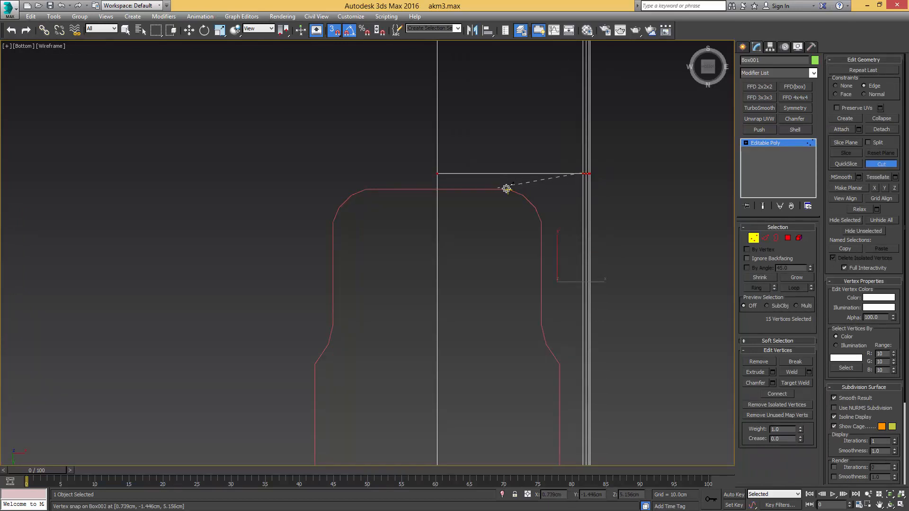
pyautogui.click(438, 189)
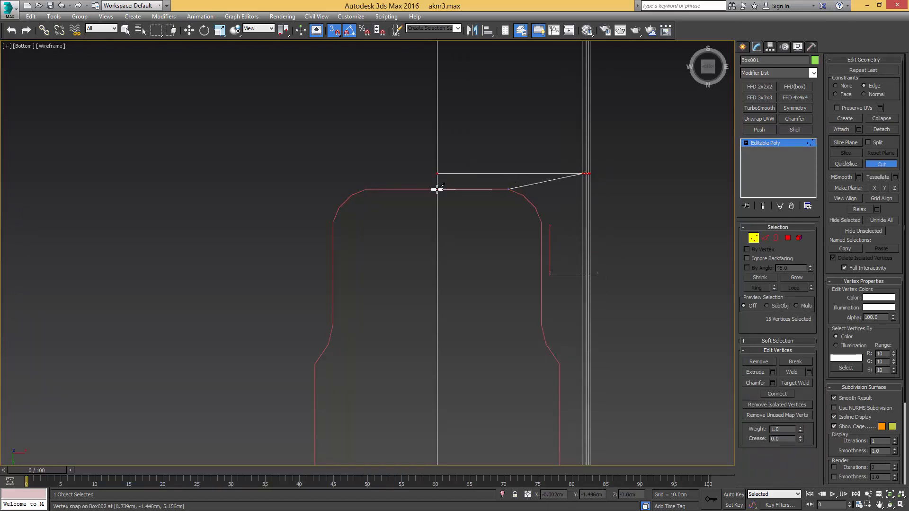
pyautogui.scroll(4, 506, 190)
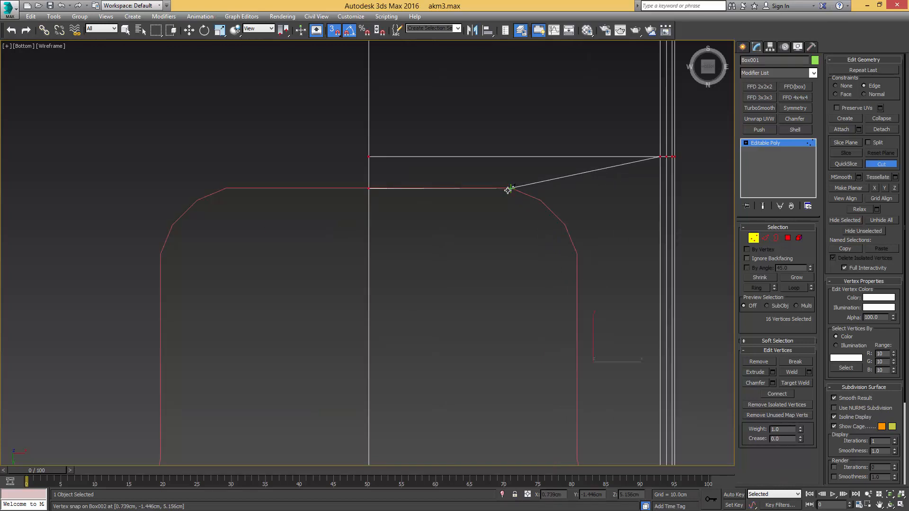
pyautogui.click(509, 189)
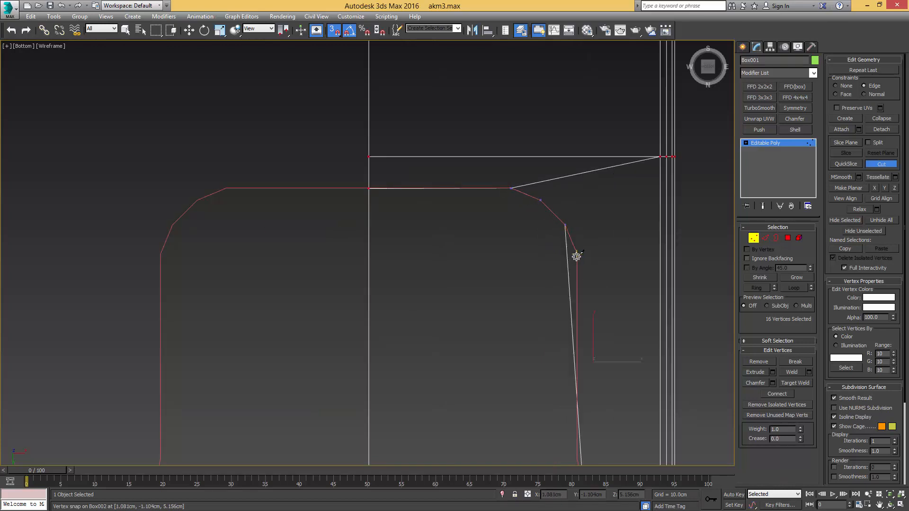
# Continue the cut along the profile's stepped side and around its wide end back to the centre edge, then turn snapping off
pyautogui.scroll(-7, 576, 256)
pyautogui.scroll(5, 592, 291)
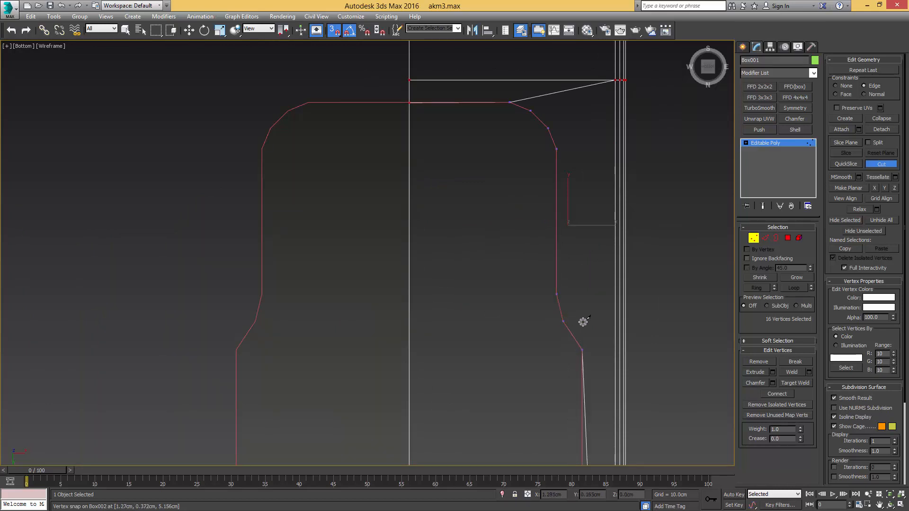
pyautogui.scroll(-7, 582, 320)
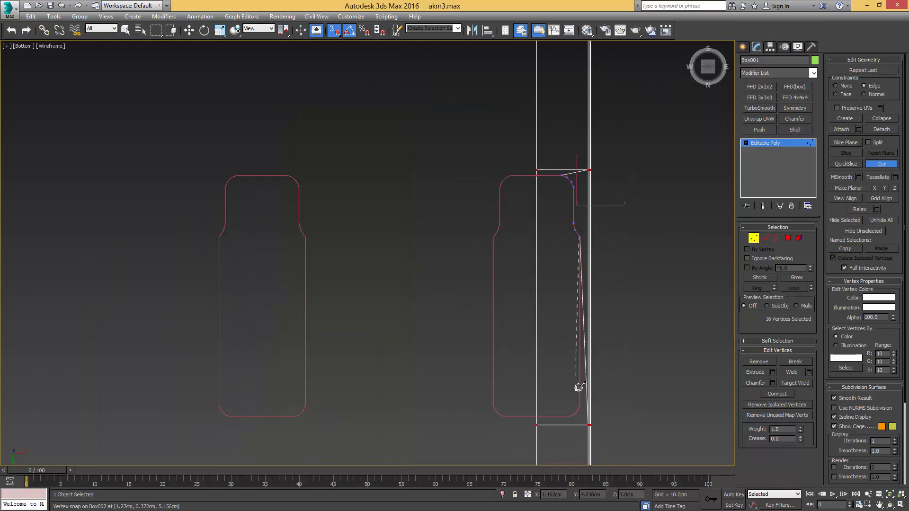
pyautogui.click(579, 404)
pyautogui.scroll(5, 577, 421)
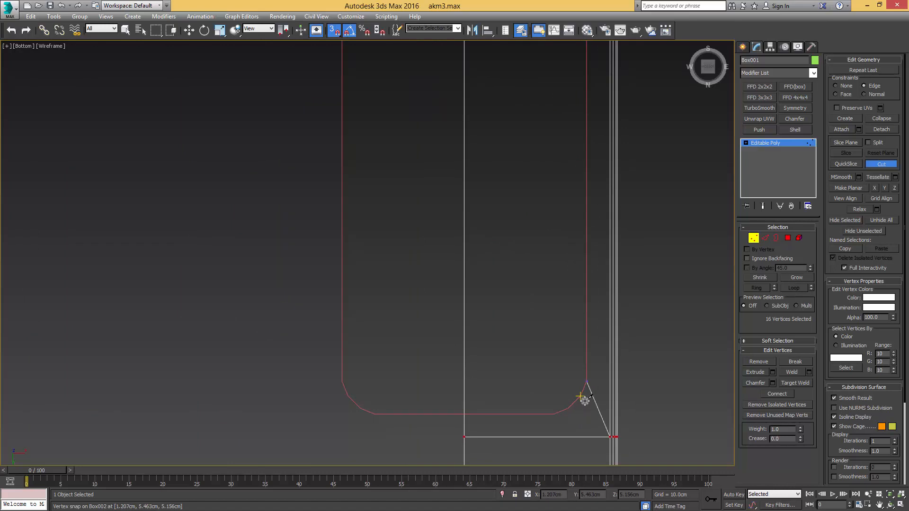
pyautogui.click(464, 415)
pyautogui.press('w')
pyautogui.press('s')
# Examine from the side how the cut outline and the profile sit against the receiver's slanted underside
pyautogui.press('l')
pyautogui.press('F3')
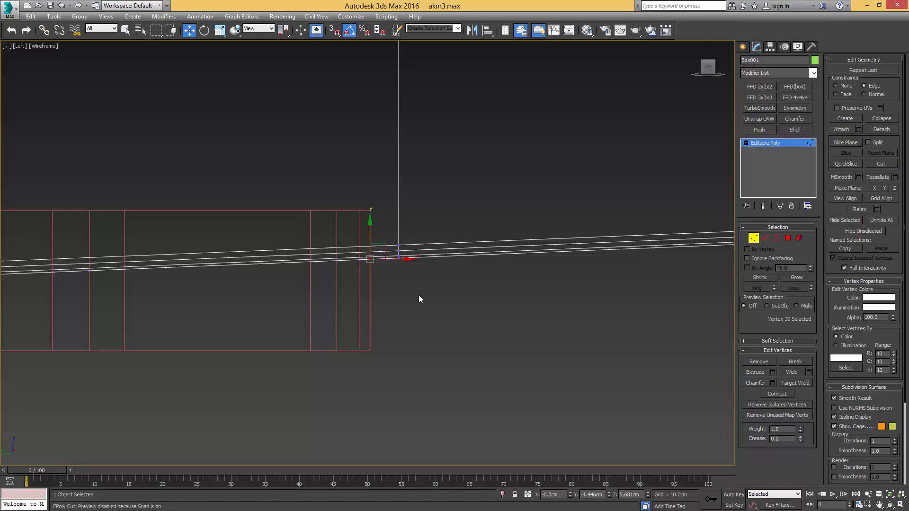
pyautogui.moveTo(358, 259); pyautogui.dragTo(650, 274, button='middle')
pyautogui.scroll(-3, 313, 294)
pyautogui.moveTo(313, 294); pyautogui.dragTo(566, 273, button='middle')
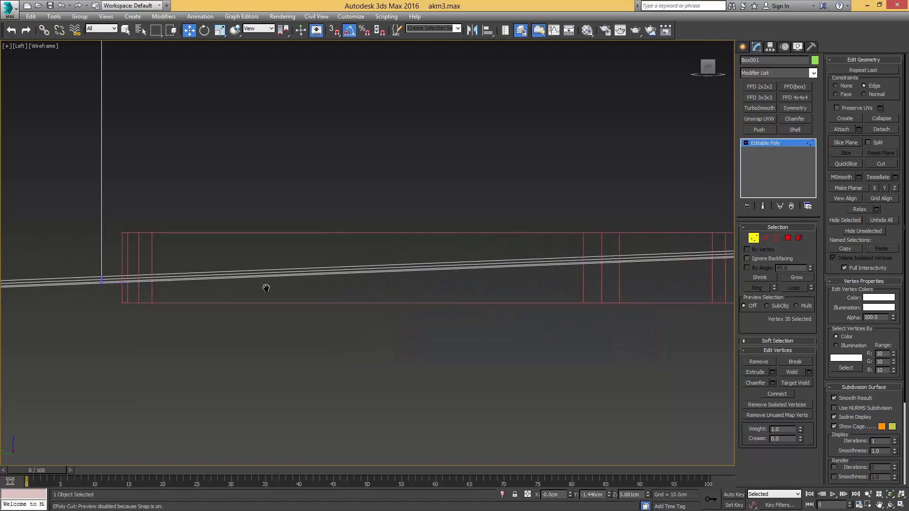
pyautogui.moveTo(265, 288); pyautogui.dragTo(470, 274, button='middle')
pyautogui.scroll(5, 309, 269)
pyautogui.scroll(3, 405, 276)
pyautogui.scroll(-10, 408, 286)
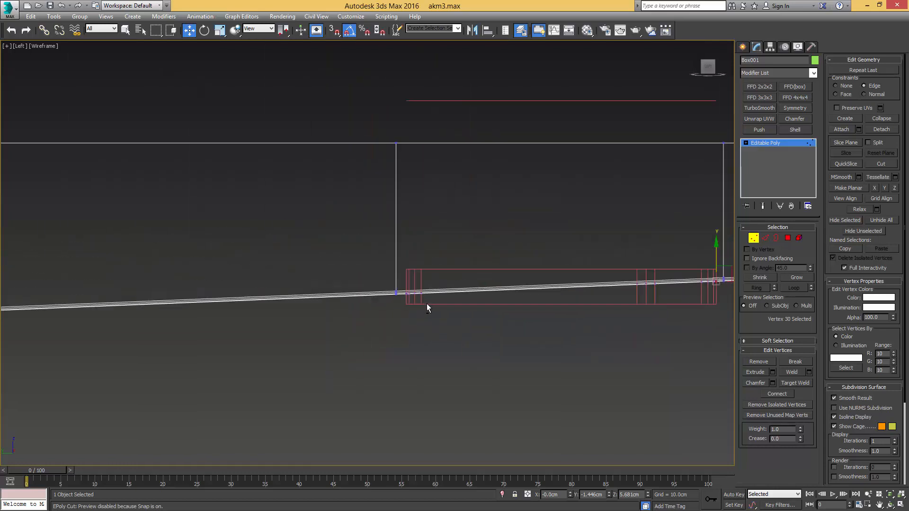
# Delete the receiver's underside polygon enclosed by the cut outline to open the magazine well
pyautogui.press('F3')
pyautogui.moveTo(427, 303)
pyautogui.keyDown('alt'); pyautogui.mouseDown(button='middle')
pyautogui.moveTo(449, 286)
pyautogui.moveTo(414, 284)
pyautogui.mouseUp(button='middle'); pyautogui.keyUp('alt')
pyautogui.press('4')
pyautogui.click(474, 284)
pyautogui.press('F3')
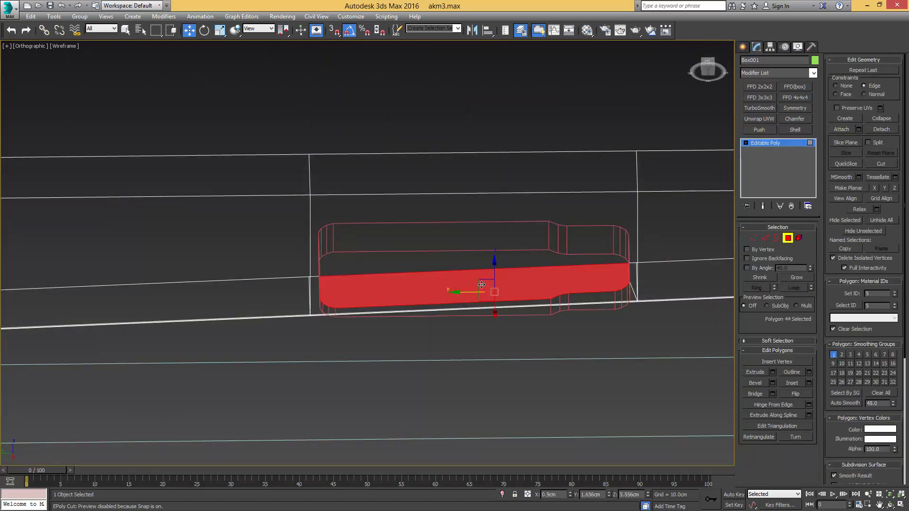
pyautogui.moveTo(490, 260)
pyautogui.keyDown('alt'); pyautogui.mouseDown(button='middle')
pyautogui.moveTo(481, 299)
pyautogui.moveTo(453, 283)
pyautogui.mouseUp(button='middle'); pyautogui.keyUp('alt')
pyautogui.hotkey('ctrl', 'd')
# Delete all polygons of the lower profile object except its flat bottom face
pyautogui.press('6')
pyautogui.press('F3')
pyautogui.click(447, 289)
pyautogui.press('4')
pyautogui.click(455, 274)
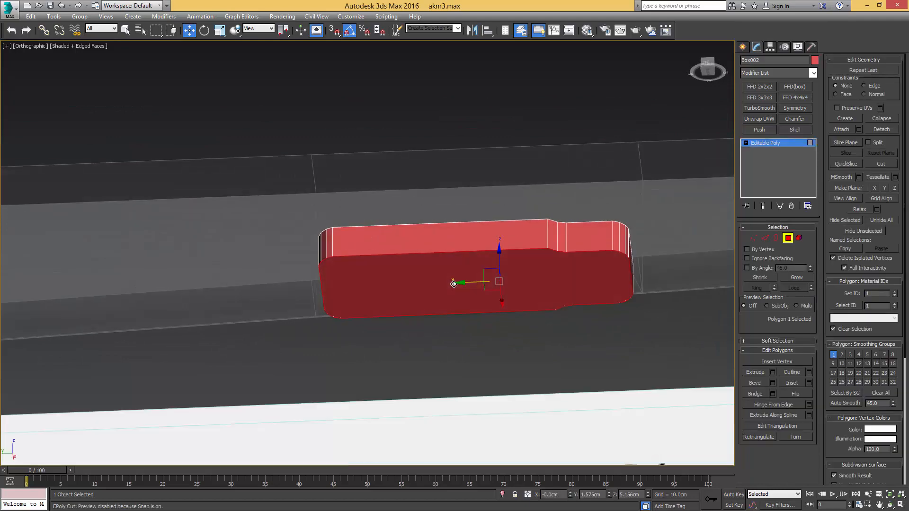
pyautogui.hotkey('ctrl', 'i')
pyautogui.press('Delete')
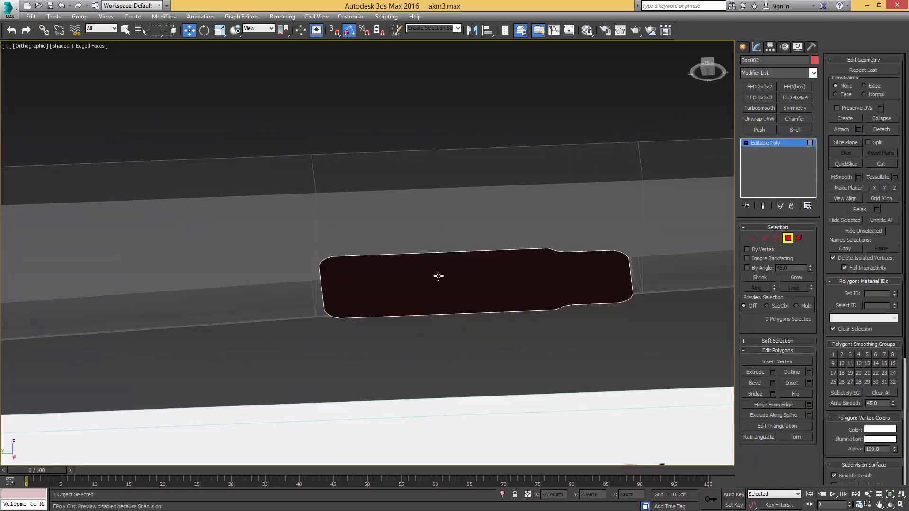
pyautogui.press('4')
# Move the red profile face into the receiver, slightly above the cut opening
pyautogui.scroll(-4, 448, 272)
pyautogui.moveTo(452, 322); pyautogui.dragTo(434, 346, button='middle')
pyautogui.click(429, 113)
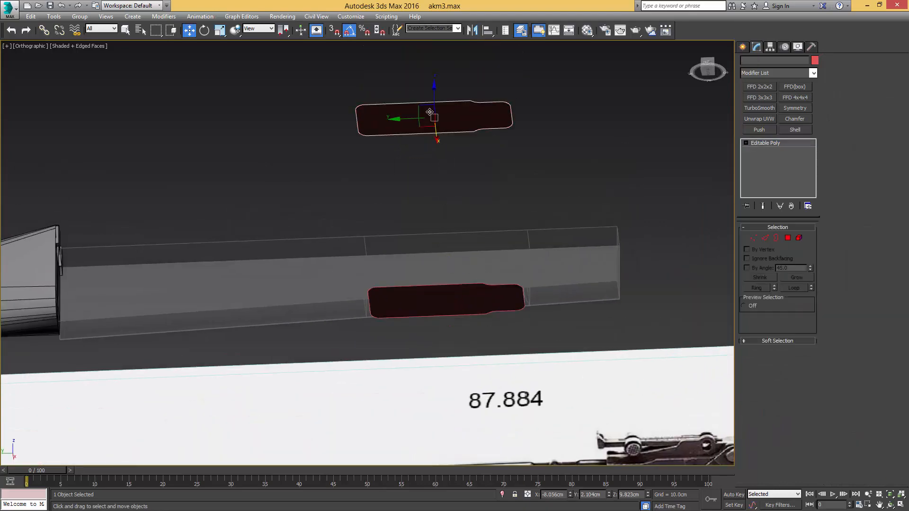
pyautogui.moveTo(430, 112); pyautogui.dragTo(409, 301)
pyautogui.scroll(4, 414, 295)
pyautogui.moveTo(471, 287); pyautogui.dragTo(471, 249)
# Turn off the receiver's see-through display and apply a Symmetry modifier to rebuild its missing half
pyautogui.press('q')
pyautogui.click(628, 293)
pyautogui.scroll(-4, 521, 298)
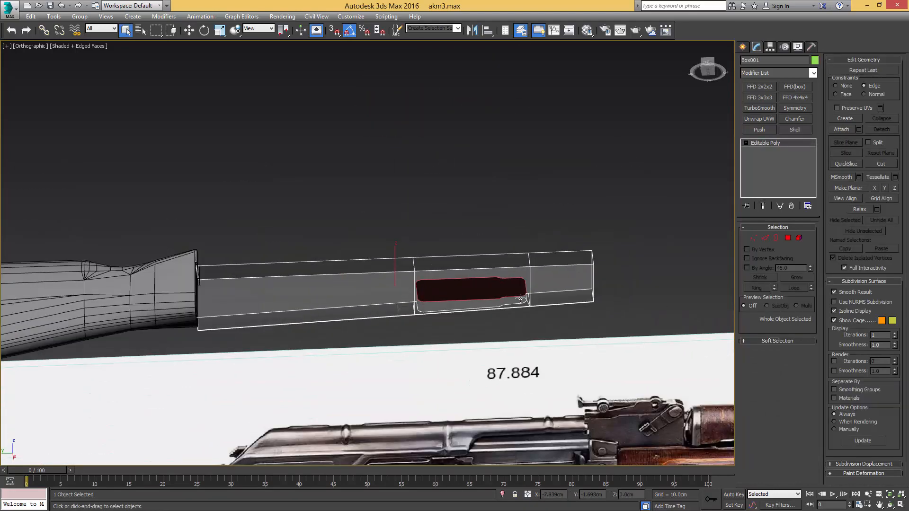
pyautogui.hotkey('alt', 'x')
pyautogui.keyDown('alt'); pyautogui.moveTo(490, 300); pyautogui.dragTo(509, 304, button='middle'); pyautogui.keyUp('alt')
pyautogui.scroll(4, 512, 304)
pyautogui.press('2')
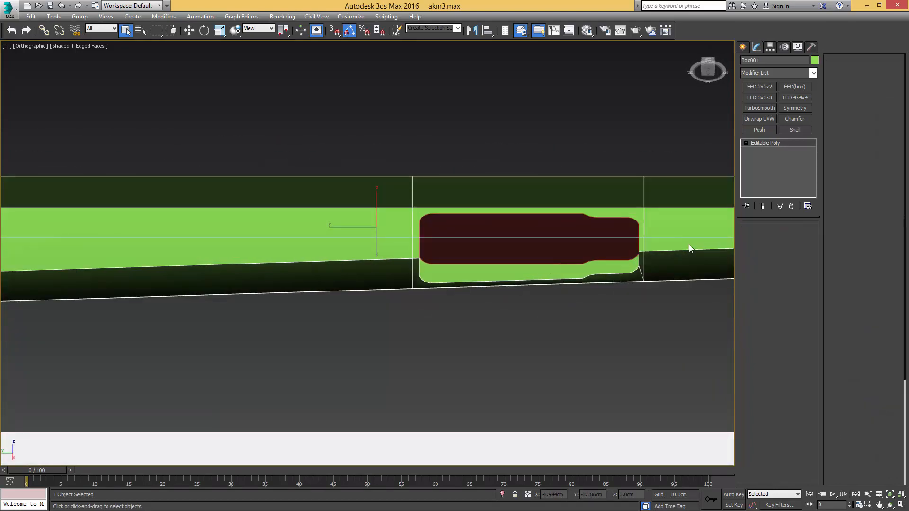
pyautogui.hotkey('alt', 'c')
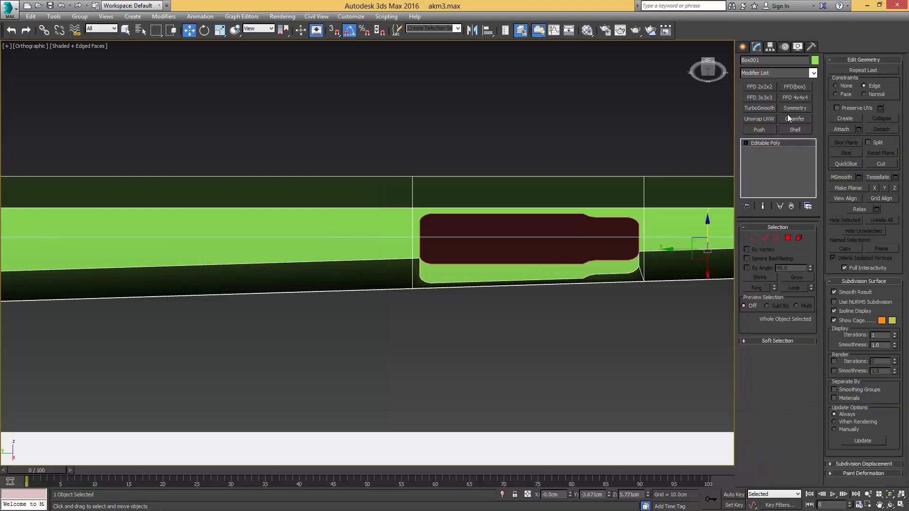
pyautogui.click(794, 108)
pyautogui.click(789, 244)
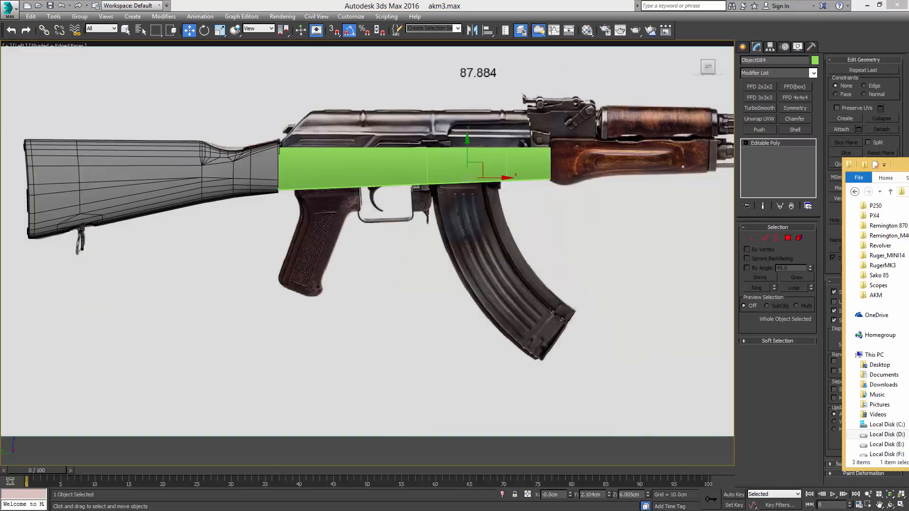
# Switch to File Explorer and apply the side_a_magazine image from the _work_ref folder to the reference plane
pyautogui.moveTo(908, 155); pyautogui.dragTo(784, 156)
pyautogui.moveTo(742, 228); pyautogui.dragTo(733, 202)
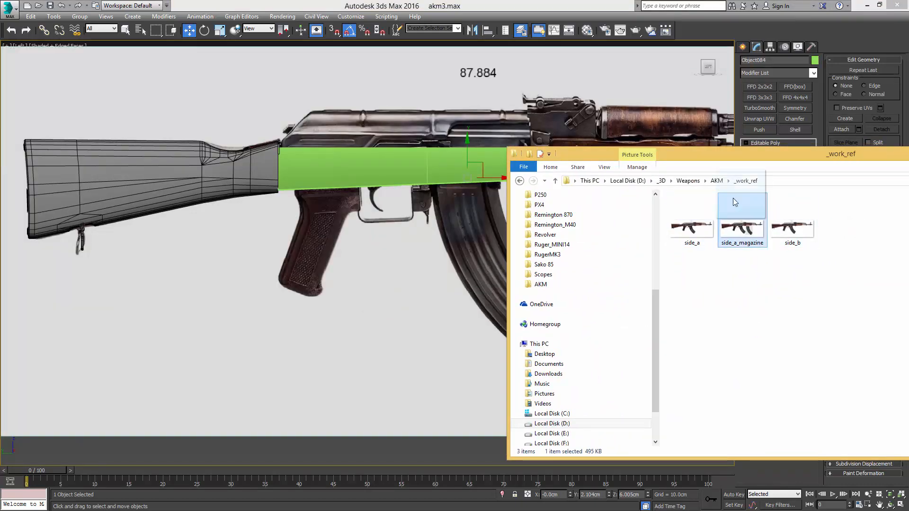
pyautogui.moveTo(649, 141); pyautogui.dragTo(649, 141)
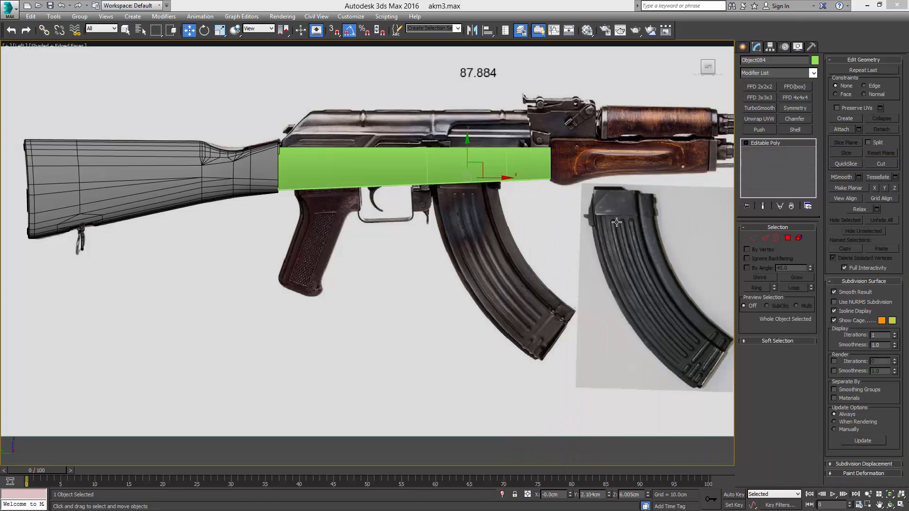
# Set the object colour of the receiver and the magazine-well profile to black
pyautogui.keyDown('alt'); pyautogui.moveTo(616, 222); pyautogui.dragTo(495, 214, button='middle'); pyautogui.keyUp('alt')
pyautogui.scroll(6, 495, 214)
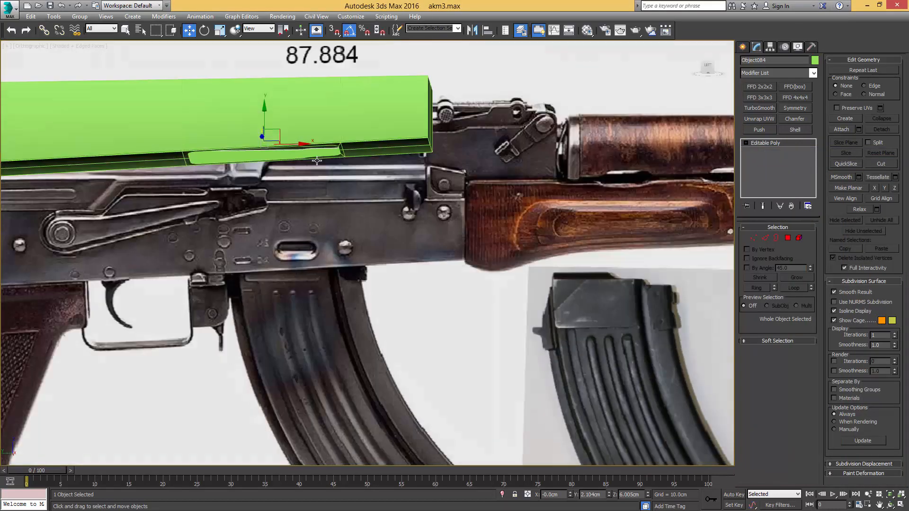
pyautogui.keyDown('alt'); pyautogui.moveTo(317, 161); pyautogui.dragTo(313, 133, button='middle'); pyautogui.keyUp('alt')
pyautogui.scroll(-2, 311, 132)
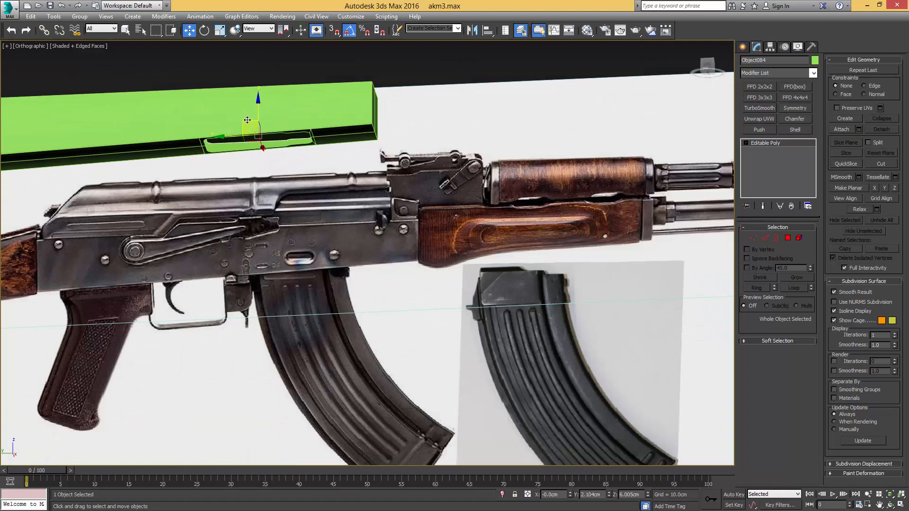
pyautogui.keyDown('ctrl'); pyautogui.click(312, 103); pyautogui.keyUp('ctrl')
pyautogui.click(814, 60)
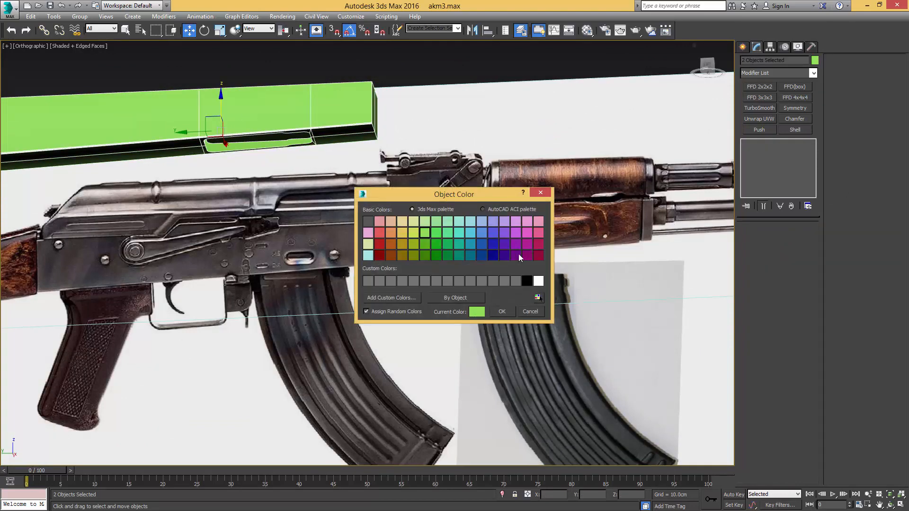
pyautogui.click(503, 311)
pyautogui.moveTo(426, 261); pyautogui.dragTo(454, 258, button='middle')
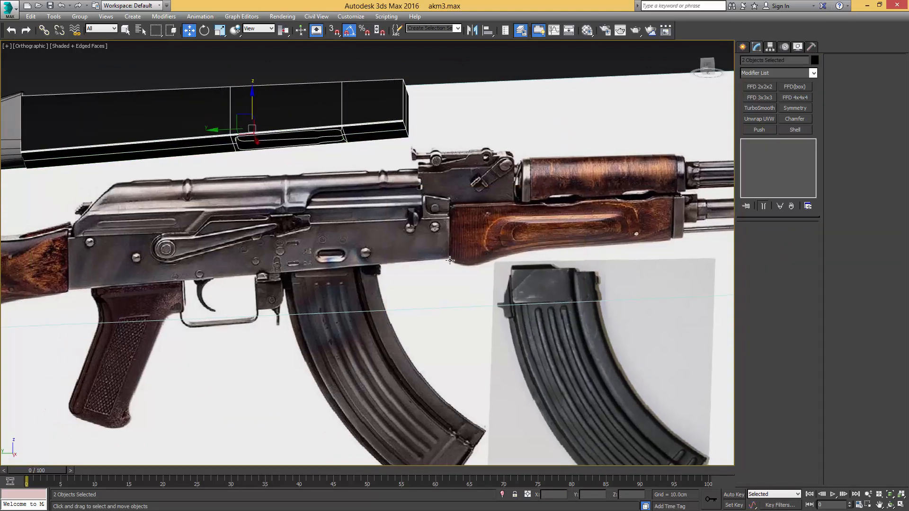
# Assign the 01 - Default material to the receiver and profile, and close the Material Editor
pyautogui.press('m')
pyautogui.click(151, 186)
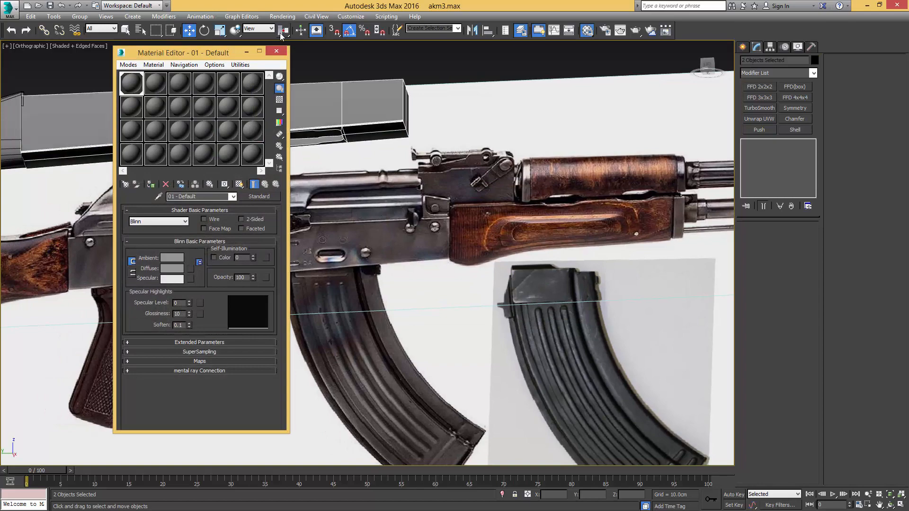
pyautogui.click(276, 51)
# Move the profile out of the receiver to the upper end of the separate magazine photo in the side view
pyautogui.press('q')
pyautogui.click(306, 136)
pyautogui.moveTo(306, 136); pyautogui.dragTo(283, 129, button='middle')
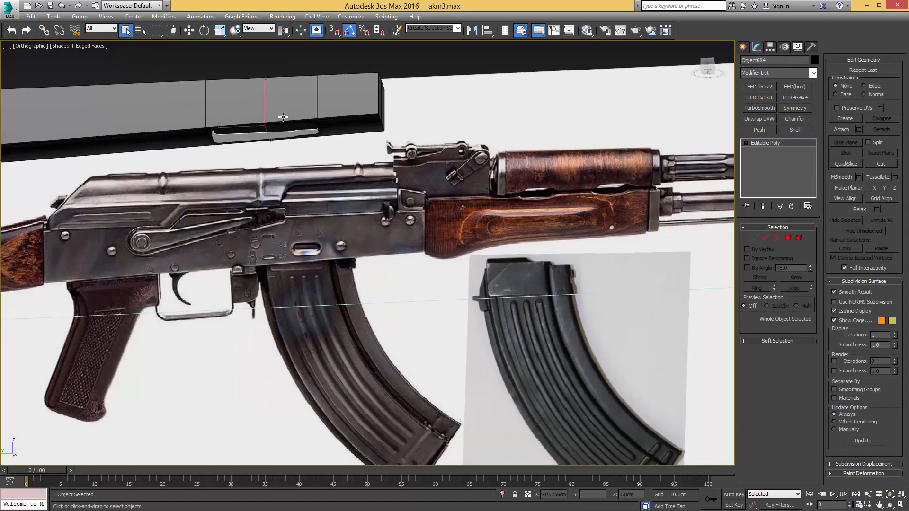
pyautogui.press('w')
pyautogui.moveTo(251, 111); pyautogui.dragTo(497, 238)
pyautogui.press('l')
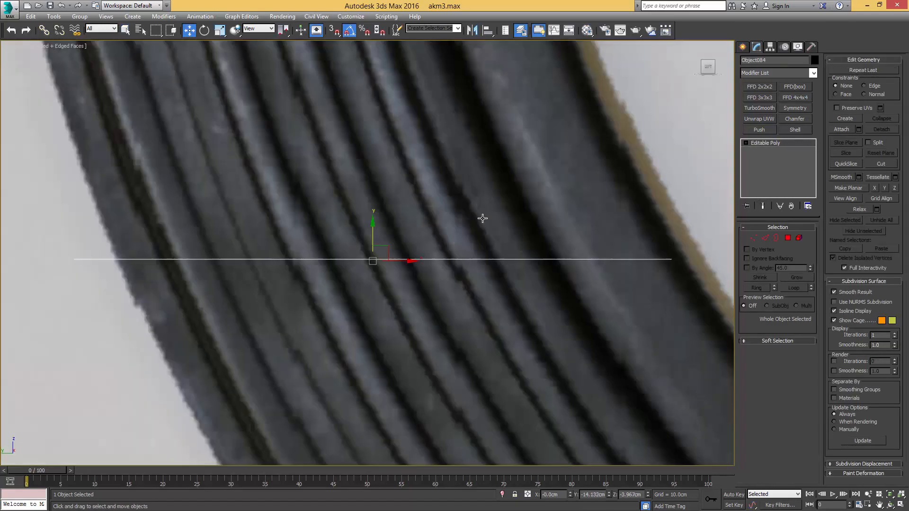
pyautogui.scroll(-5, 481, 217)
pyautogui.moveTo(522, 278); pyautogui.dragTo(506, 188)
# Fine-align the profile with the magazine photo's upper edge, at about Y -13.05 cm and Z 4.92 cm
pyautogui.scroll(4, 506, 189)
pyautogui.scroll(2, 506, 188)
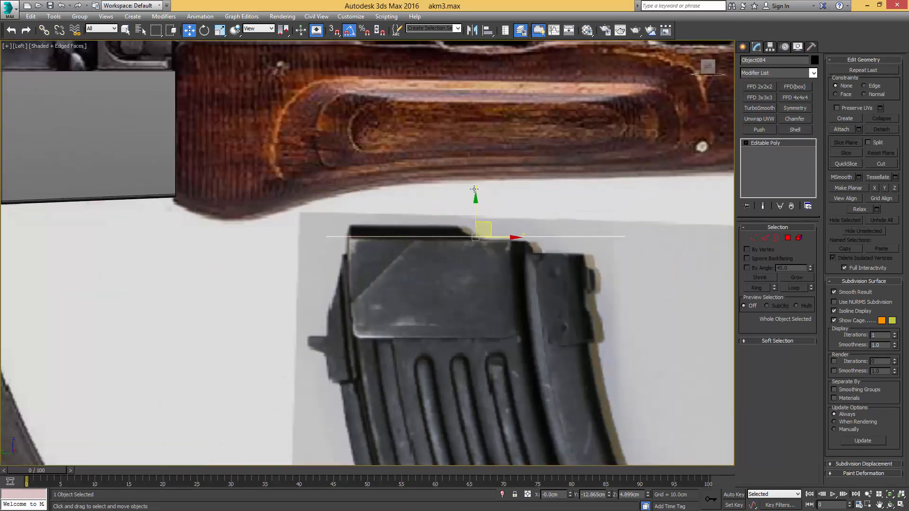
pyautogui.scroll(-2, 497, 190)
pyautogui.scroll(1, 486, 192)
pyautogui.moveTo(489, 217); pyautogui.dragTo(476, 217)
# Extend the profile's open border about 19.7 cm straight down, past the lower end of the magazine photo
pyautogui.press('3')
pyautogui.scroll(-5, 480, 234)
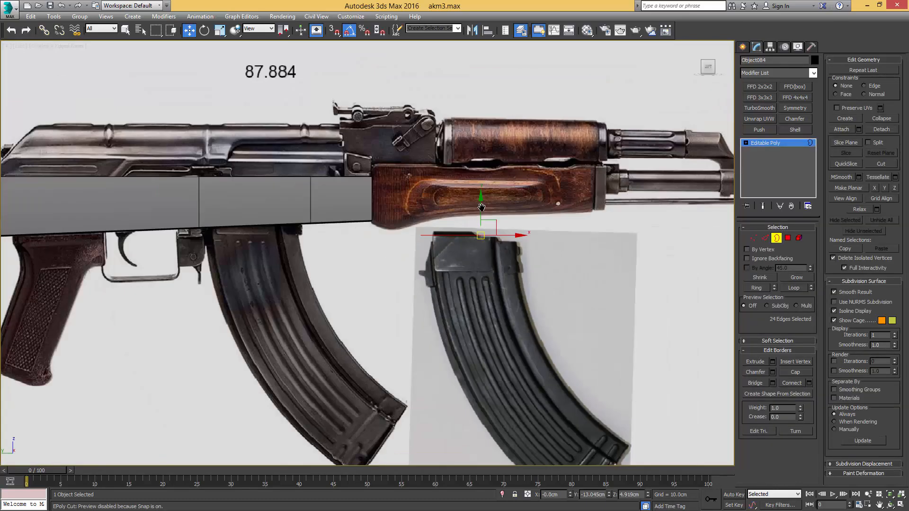
pyautogui.moveTo(480, 235); pyautogui.dragTo(481, 189, button='middle')
pyautogui.keyDown('shift'); pyautogui.moveTo(483, 164); pyautogui.dragTo(486, 407); pyautogui.keyUp('shift')
pyautogui.moveTo(493, 339); pyautogui.dragTo(509, 225, button='middle')
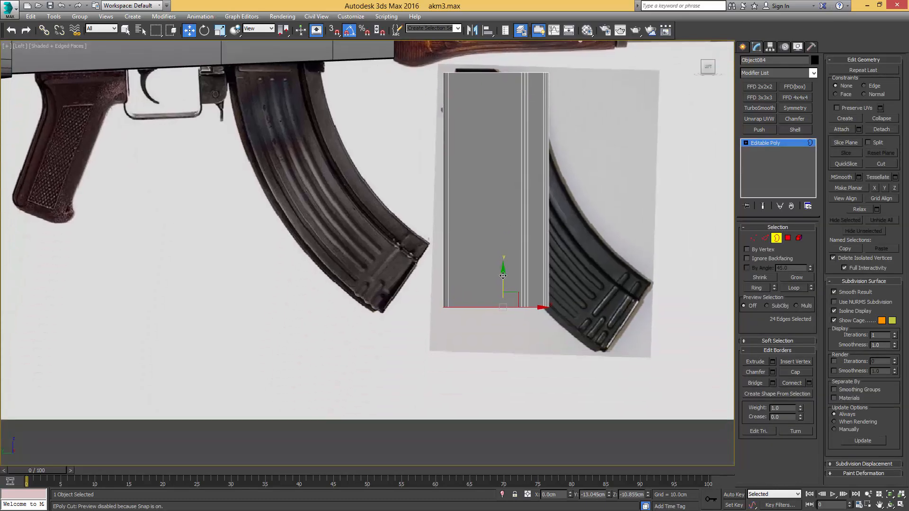
pyautogui.moveTo(503, 274); pyautogui.dragTo(505, 338)
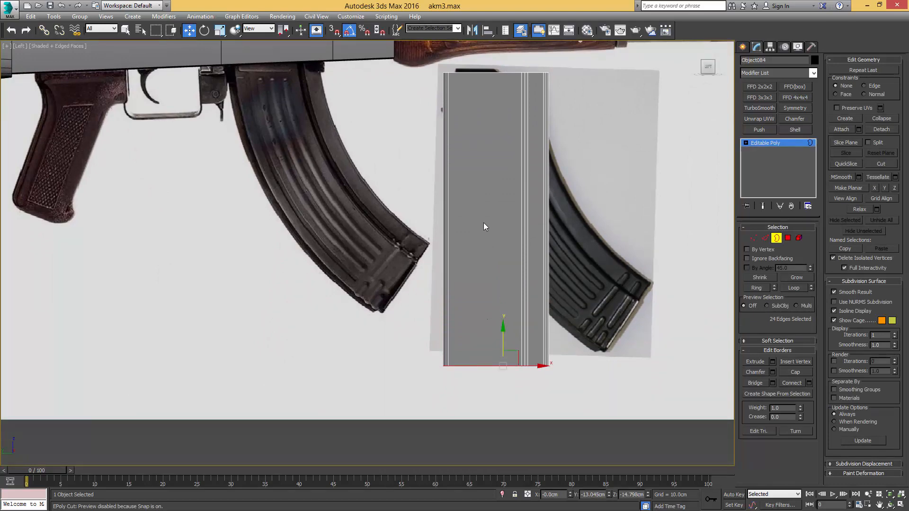
# Make the magazine mesh see-through so its upper end can be compared with the reference photo
pyautogui.moveTo(471, 150); pyautogui.dragTo(489, 222, button='middle')
pyautogui.scroll(2, 488, 218)
pyautogui.hotkey('alt', 'x')
pyautogui.moveTo(500, 182); pyautogui.dragTo(500, 220, button='middle')
pyautogui.scroll(3, 493, 197)
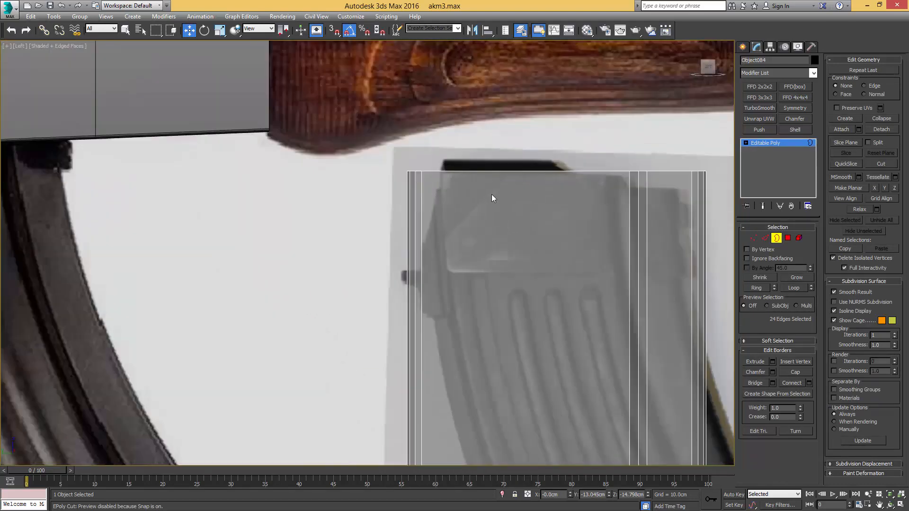
pyautogui.moveTo(528, 167); pyautogui.dragTo(465, 147, button='middle')
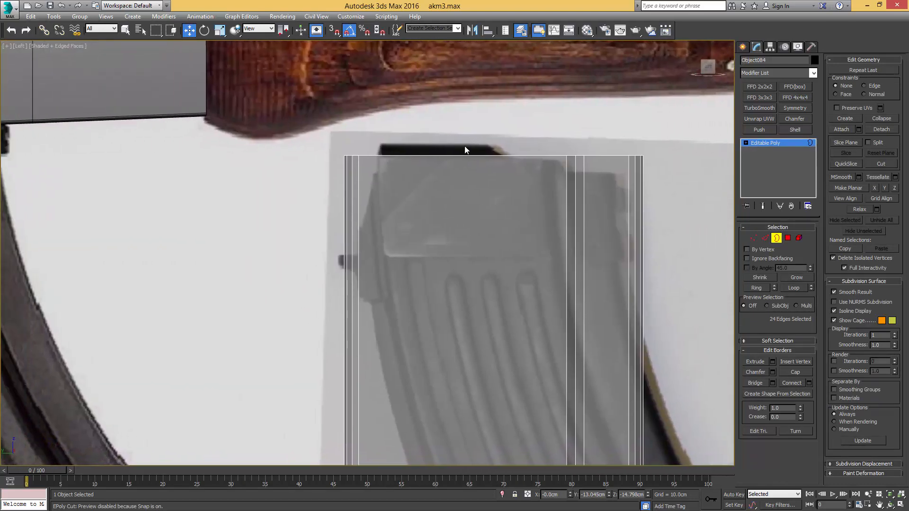
pyautogui.scroll(-3, 451, 160)
pyautogui.moveTo(410, 166); pyautogui.dragTo(416, 148, button='middle')
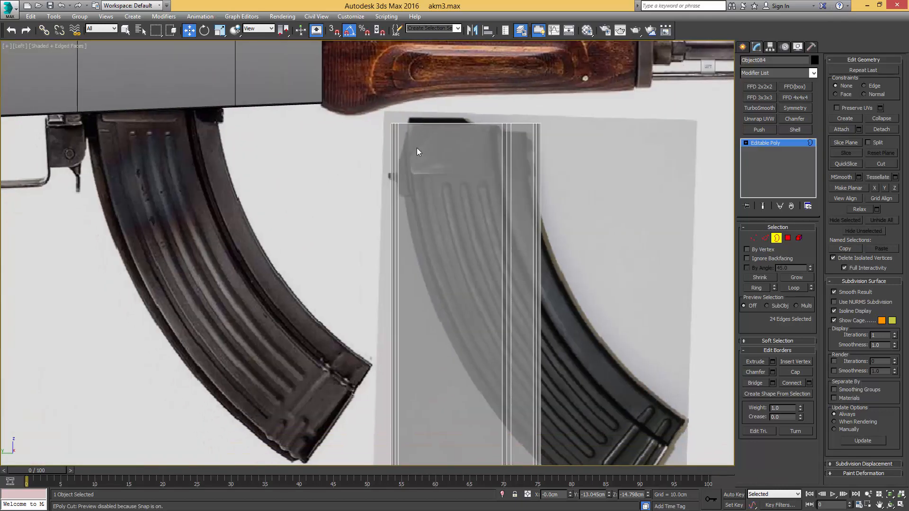
# Select all vertices along the magazine's rear edge and scale them closer together along its length
pyautogui.press('1')
pyautogui.scroll(-2, 416, 147)
pyautogui.moveTo(357, 443); pyautogui.dragTo(354, 439)
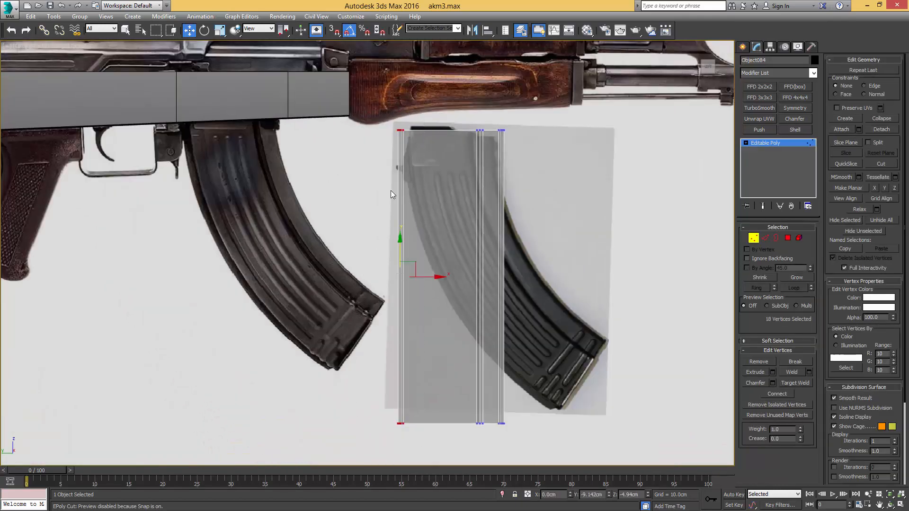
pyautogui.scroll(5, 390, 190)
pyautogui.scroll(-3, 417, 220)
pyautogui.press('r')
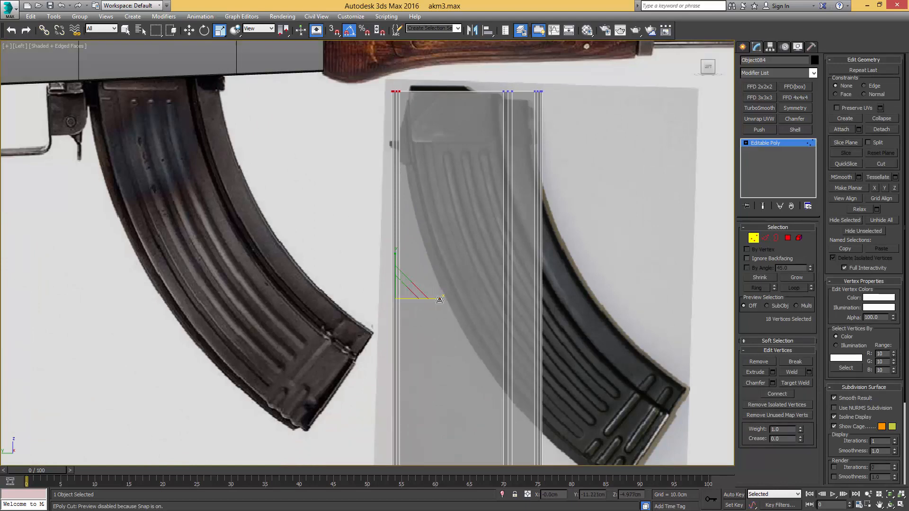
pyautogui.moveTo(439, 298); pyautogui.dragTo(431, 293)
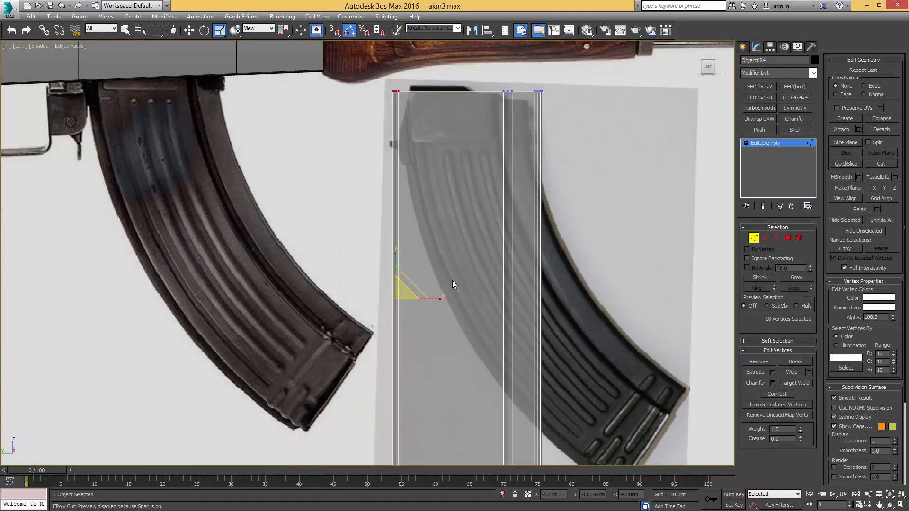
pyautogui.moveTo(456, 244)
pyautogui.keyDown('alt'); pyautogui.mouseDown(button='middle')
pyautogui.moveTo(458, 260)
pyautogui.moveTo(447, 257)
pyautogui.moveTo(450, 243)
pyautogui.mouseUp(button='middle'); pyautogui.keyUp('alt')
pyautogui.press('l')
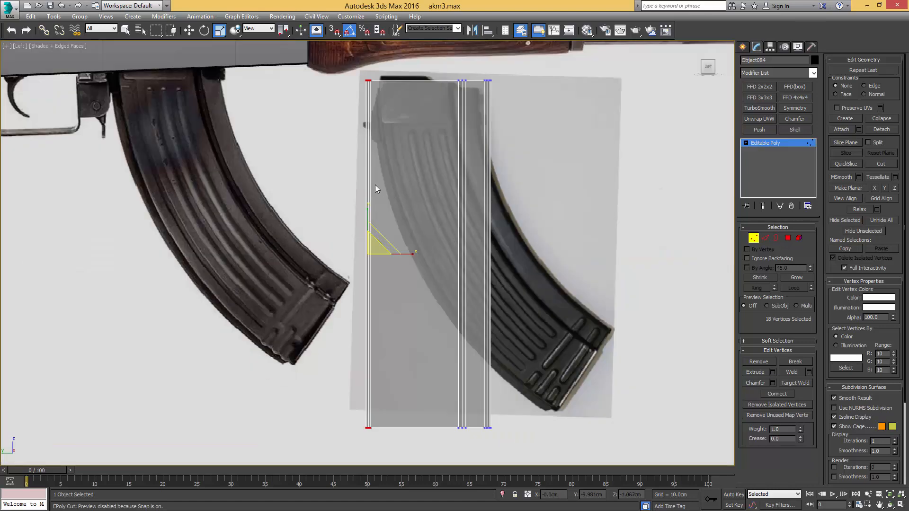
# Move the rear-edge vertices forward to about Y -9.894 cm, in line with the rear of the photographed magazine body
pyautogui.press('w')
pyautogui.moveTo(390, 191); pyautogui.dragTo(430, 214, button='middle')
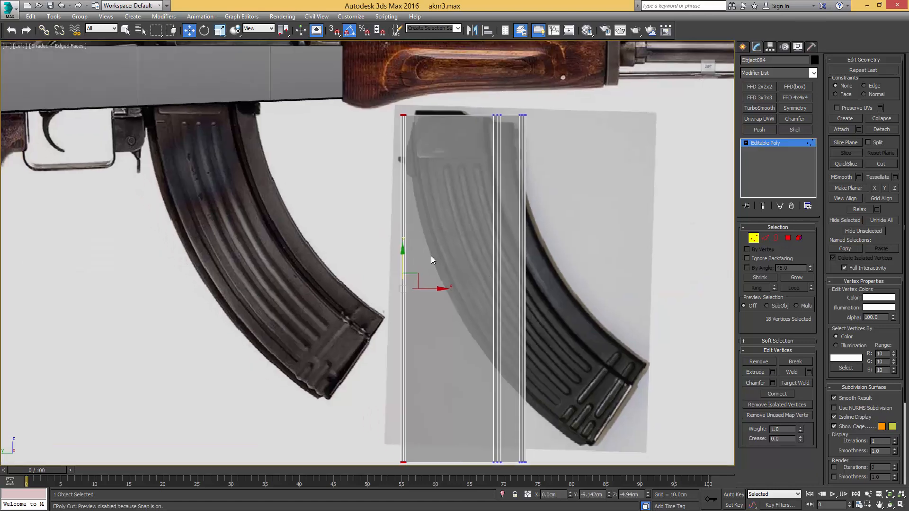
pyautogui.moveTo(433, 289); pyautogui.dragTo(445, 288)
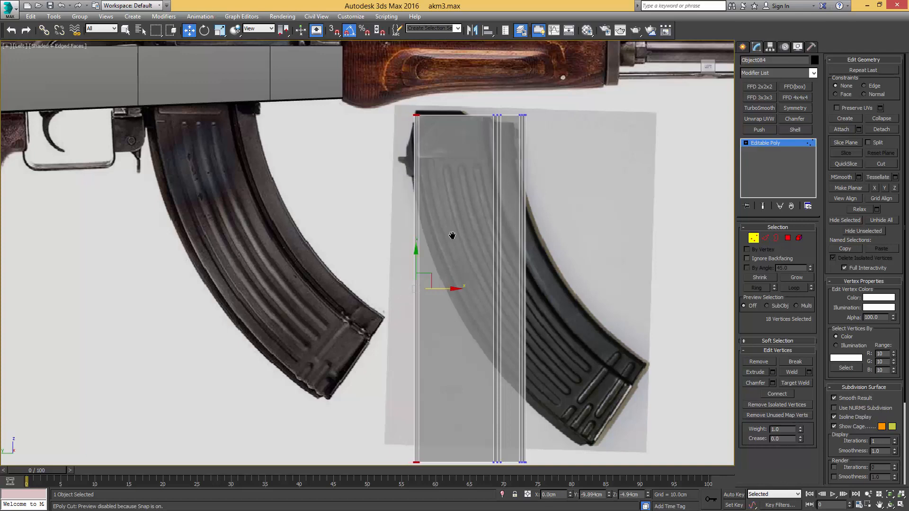
# Connect the vertical edges with a new loop and raise it to Z 2.478 cm, at the flat upper panel's lower edge
pyautogui.scroll(3, 454, 271)
pyautogui.press('2')
pyautogui.moveTo(604, 186); pyautogui.dragTo(606, 186)
pyautogui.hotkey('ctrl', 'shift', 'e')
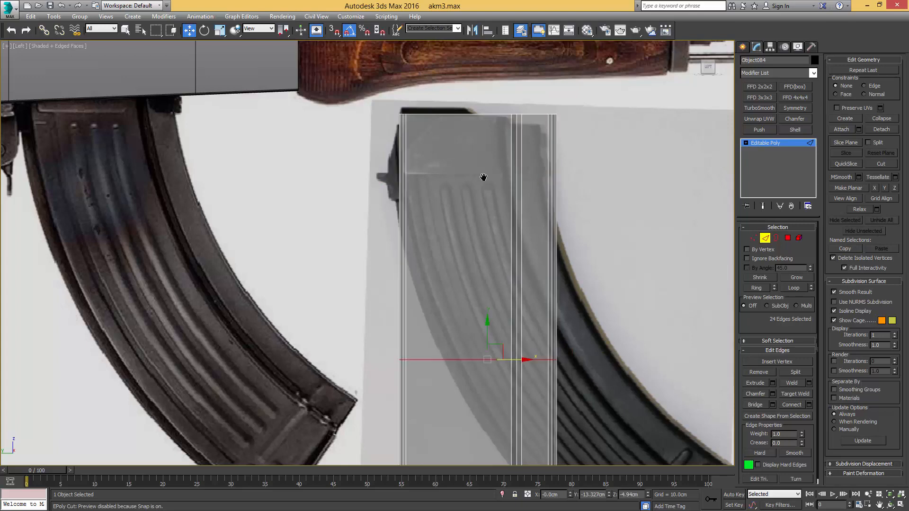
pyautogui.moveTo(483, 178); pyautogui.dragTo(488, 181, button='middle')
pyautogui.moveTo(493, 333); pyautogui.dragTo(530, 149)
pyautogui.scroll(3, 521, 156)
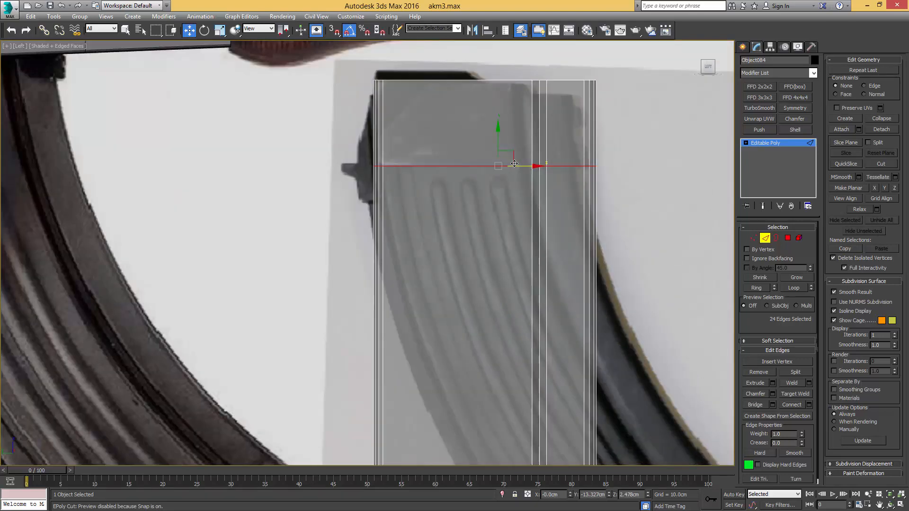
# Set the 06 - Default material's opacity to 37, assign it to the magazine and close the Material Editor
pyautogui.press('m')
pyautogui.click(246, 85)
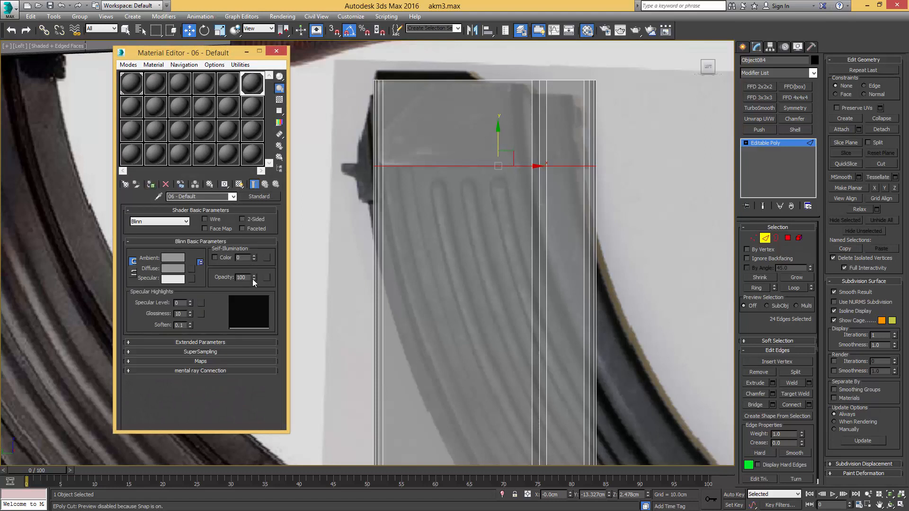
pyautogui.moveTo(255, 277); pyautogui.dragTo(256, 308)
pyautogui.moveTo(435, 241); pyautogui.dragTo(446, 250, button='middle')
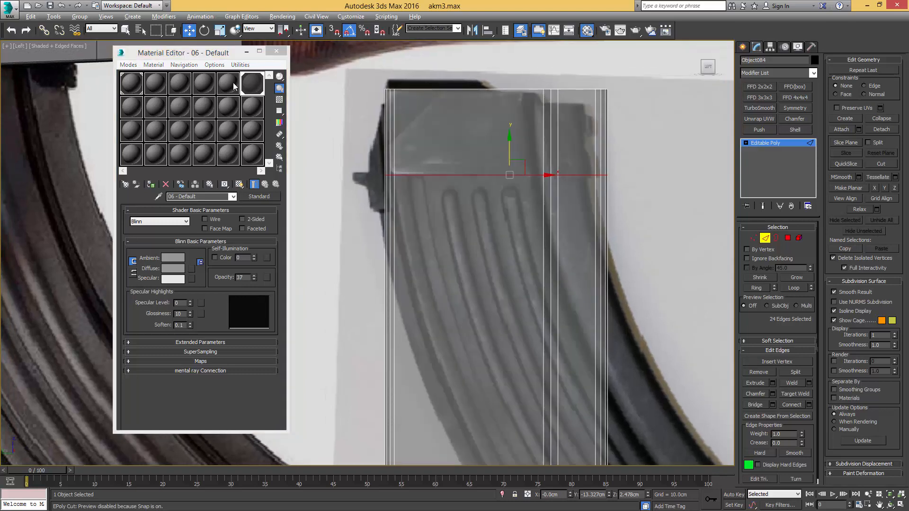
pyautogui.click(254, 84)
pyautogui.click(151, 184)
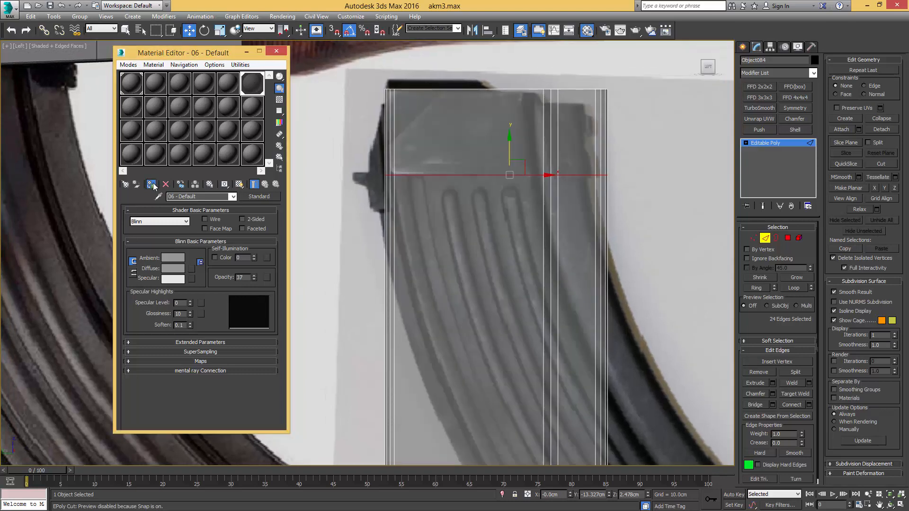
pyautogui.click(277, 52)
pyautogui.scroll(2, 470, 218)
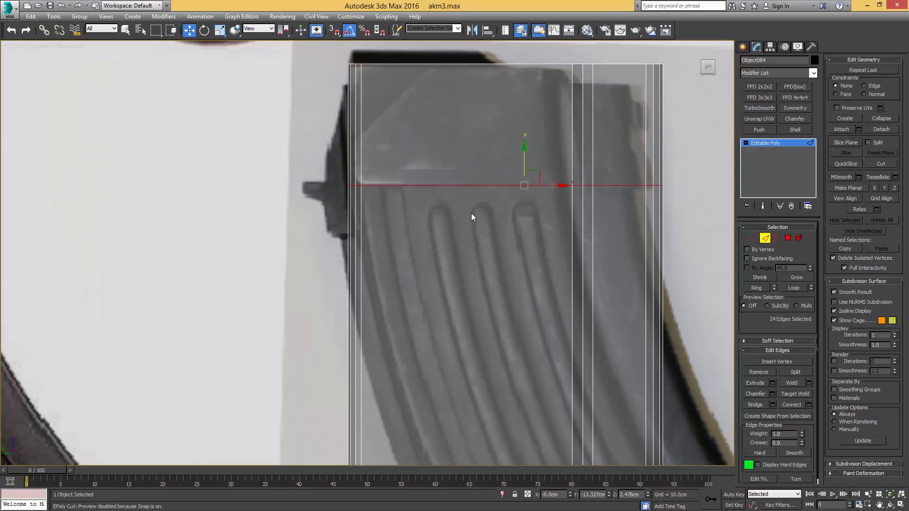
# Lower the 06 - Default material's opacity to 20 and close the Material Editor
pyautogui.press('m')
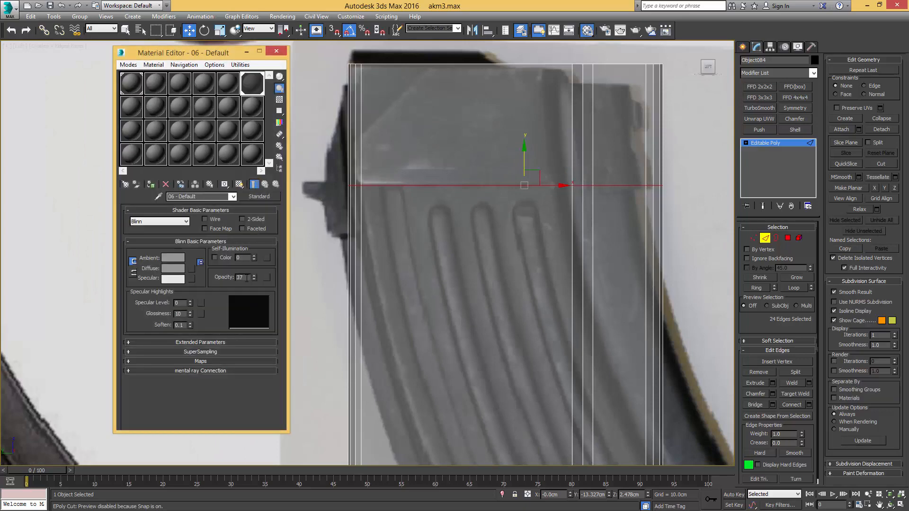
pyautogui.press('Return')
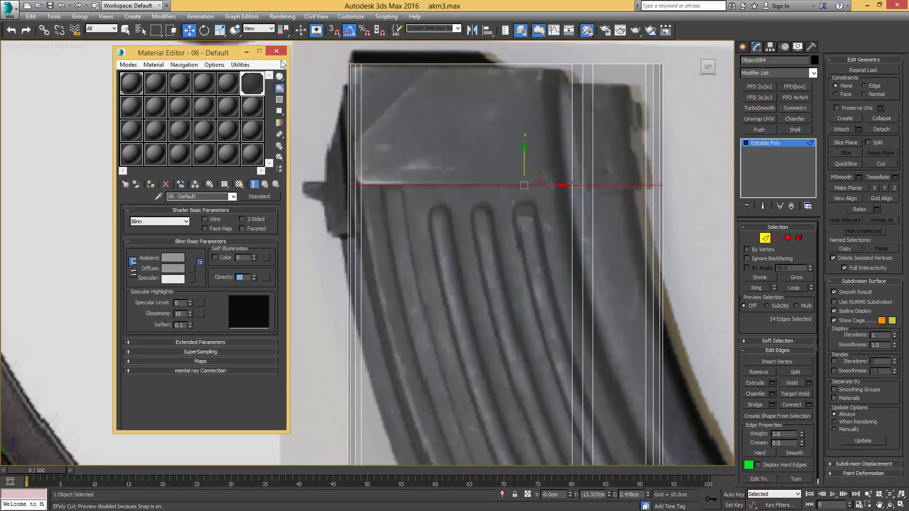
pyautogui.click(276, 49)
# Select the 27 vertices at the magazine's rear end and scale them along Y to flatten the rounded corners
pyautogui.moveTo(459, 194); pyautogui.dragTo(456, 229, button='middle')
pyautogui.moveTo(399, 203); pyautogui.dragTo(358, 217, button='middle')
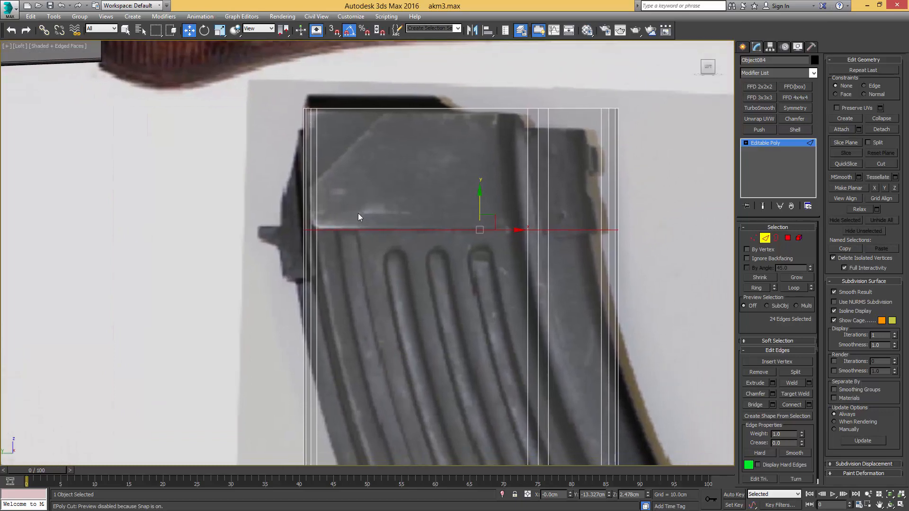
pyautogui.scroll(-3, 433, 262)
pyautogui.moveTo(532, 281); pyautogui.dragTo(548, 210, button='middle')
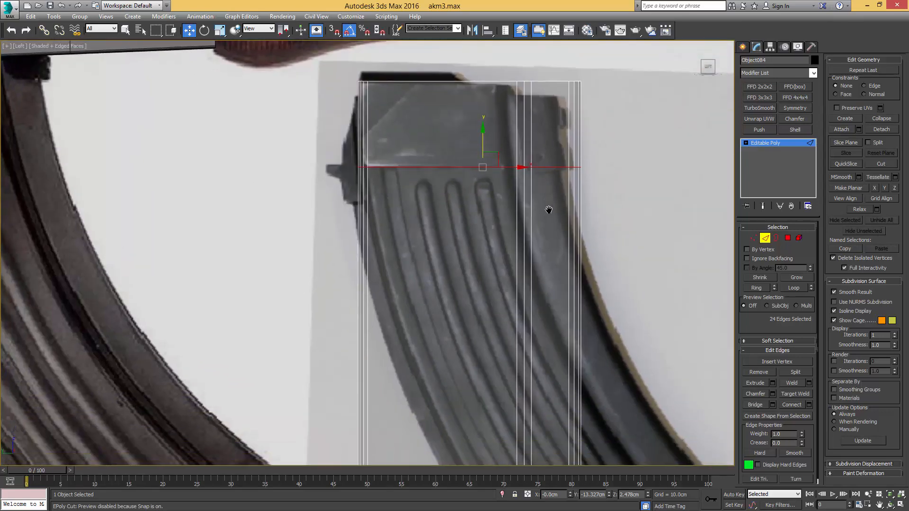
pyautogui.scroll(-5, 558, 187)
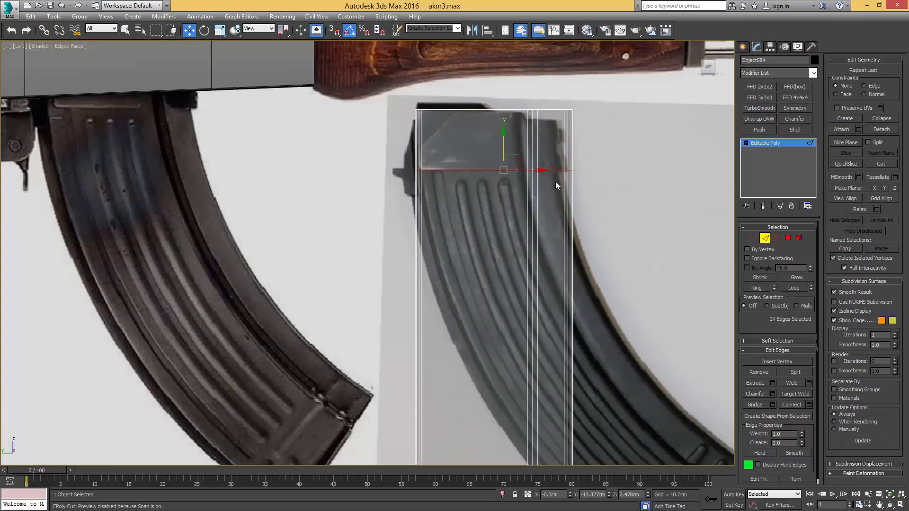
pyautogui.press('1')
pyautogui.keyDown('alt'); pyautogui.moveTo(440, 153); pyautogui.dragTo(439, 121, button='middle'); pyautogui.keyUp('alt')
pyautogui.press('r')
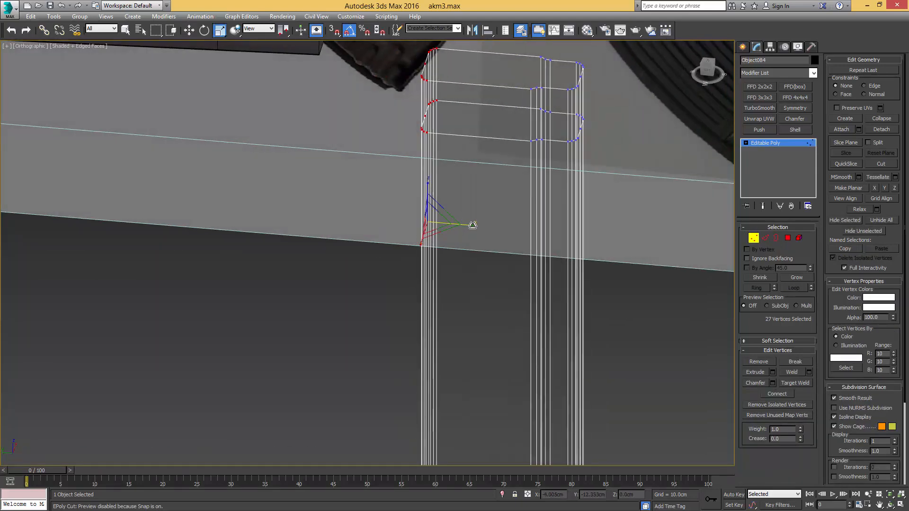
pyautogui.moveTo(469, 223); pyautogui.dragTo(423, 214)
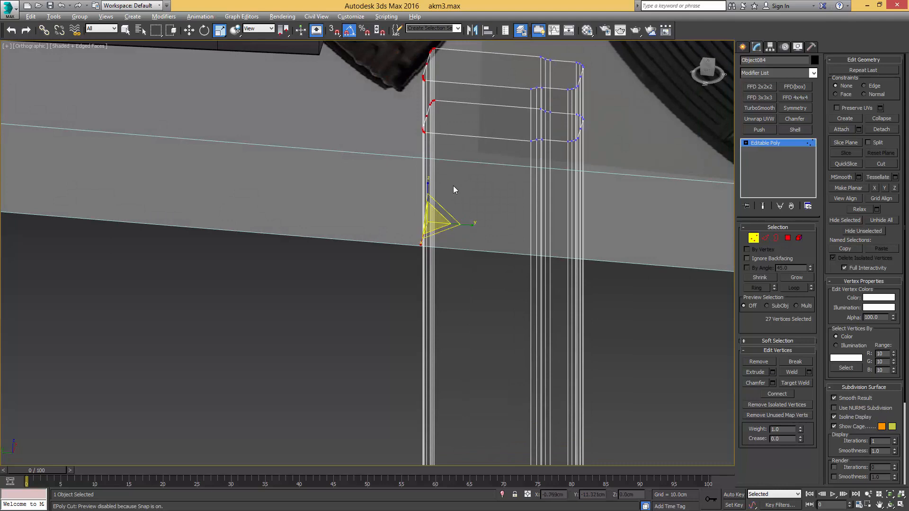
pyautogui.keyDown('alt'); pyautogui.moveTo(453, 186); pyautogui.dragTo(417, 194, button='middle'); pyautogui.keyUp('alt')
# Apply an FFD 4x4x4 modifier to the selected rear vertices and show them from the top
pyautogui.press('t')
pyautogui.scroll(-4, 415, 192)
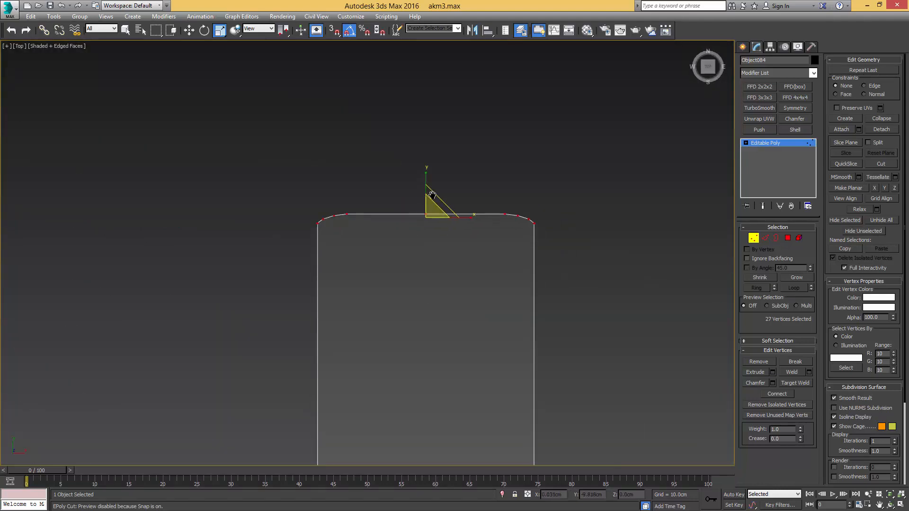
pyautogui.click(762, 87)
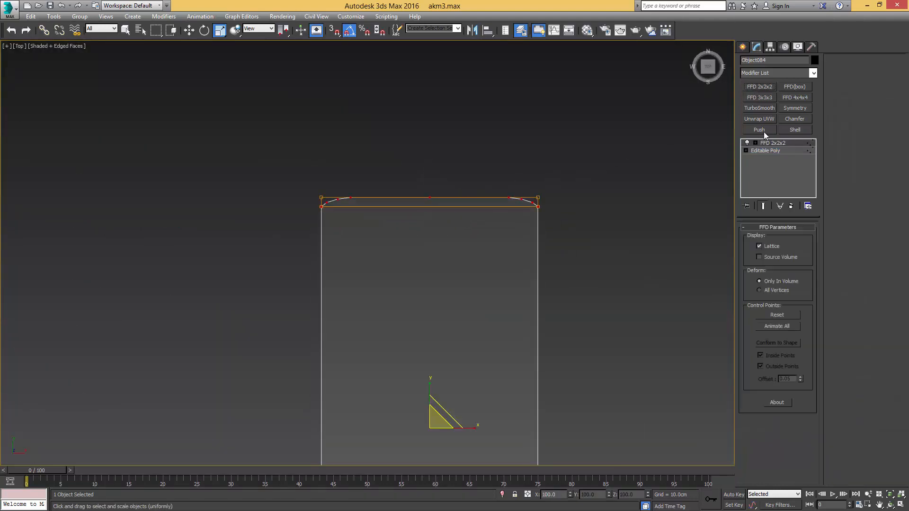
pyautogui.click(791, 207)
pyautogui.click(795, 97)
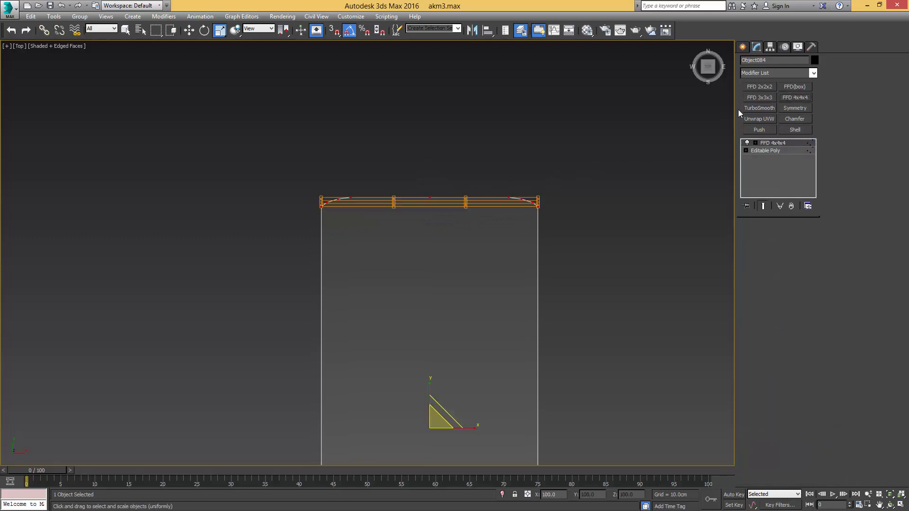
# Scale the two middle columns of lattice points outward along X to tighten the rear corners, and collapse the FFD modifier
pyautogui.press('1')
pyautogui.moveTo(484, 177); pyautogui.dragTo(450, 229)
pyautogui.keyDown('ctrl'); pyautogui.moveTo(412, 169); pyautogui.dragTo(373, 227); pyautogui.keyUp('ctrl')
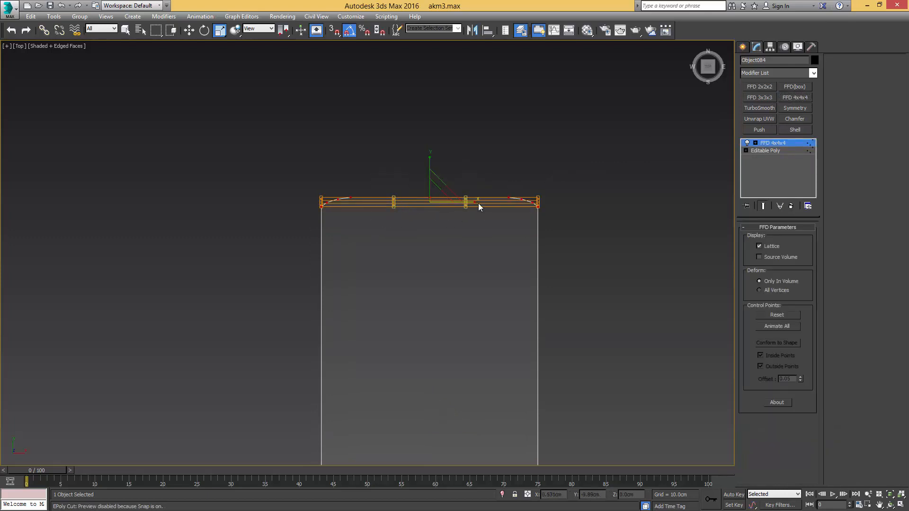
pyautogui.moveTo(477, 205); pyautogui.dragTo(540, 199)
pyautogui.scroll(5, 538, 200)
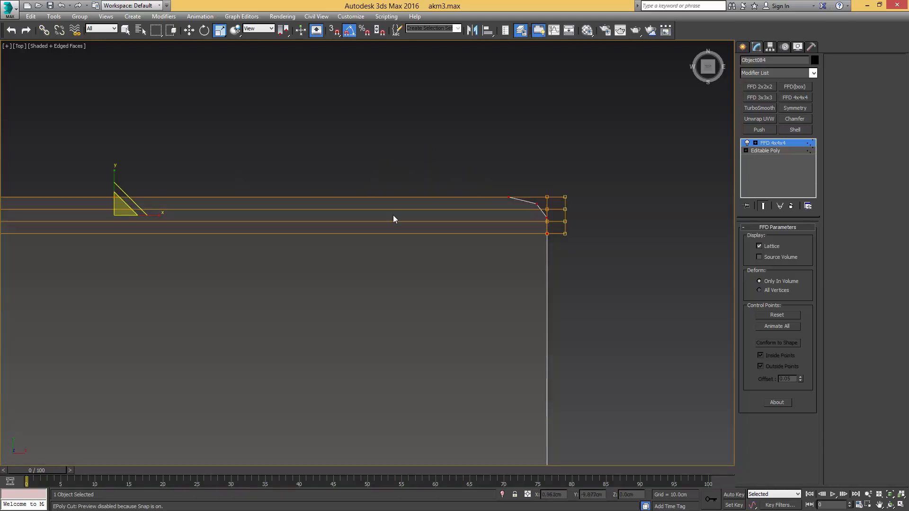
pyautogui.moveTo(310, 204); pyautogui.dragTo(419, 195, button='middle')
pyautogui.moveTo(270, 204); pyautogui.dragTo(269, 204)
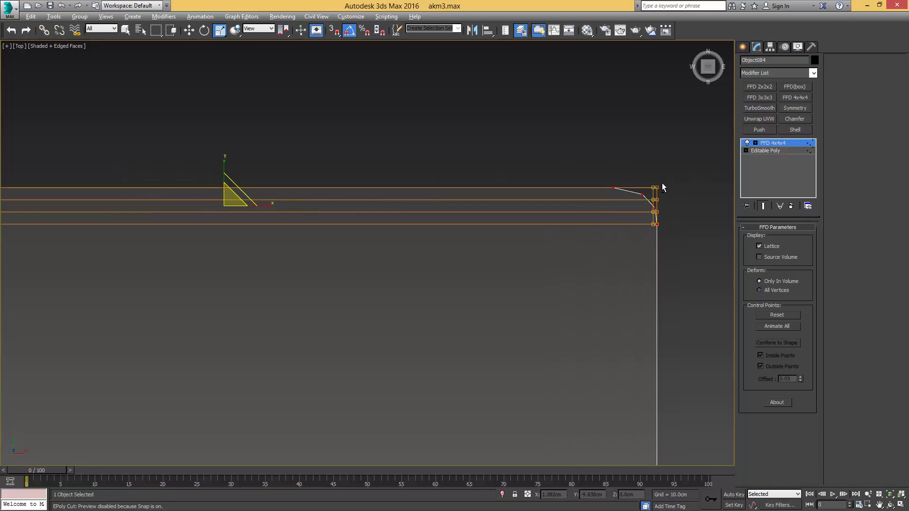
pyautogui.hotkey('ctrl', 'e')
# Delete the polygon that caps the magazine's upper end
pyautogui.scroll(-10, 533, 187)
pyautogui.keyDown('alt'); pyautogui.moveTo(493, 199); pyautogui.dragTo(556, 142, button='middle'); pyautogui.keyUp('alt')
pyautogui.press('w')
pyautogui.moveTo(505, 126); pyautogui.dragTo(517, 211, button='middle')
pyautogui.keyDown('alt'); pyautogui.moveTo(517, 210); pyautogui.dragTo(543, 193, button='middle'); pyautogui.keyUp('alt')
pyautogui.moveTo(474, 169); pyautogui.dragTo(545, 196, button='middle')
pyautogui.scroll(3, 540, 195)
pyautogui.press('2')
pyautogui.press('q')
pyautogui.click(525, 187)
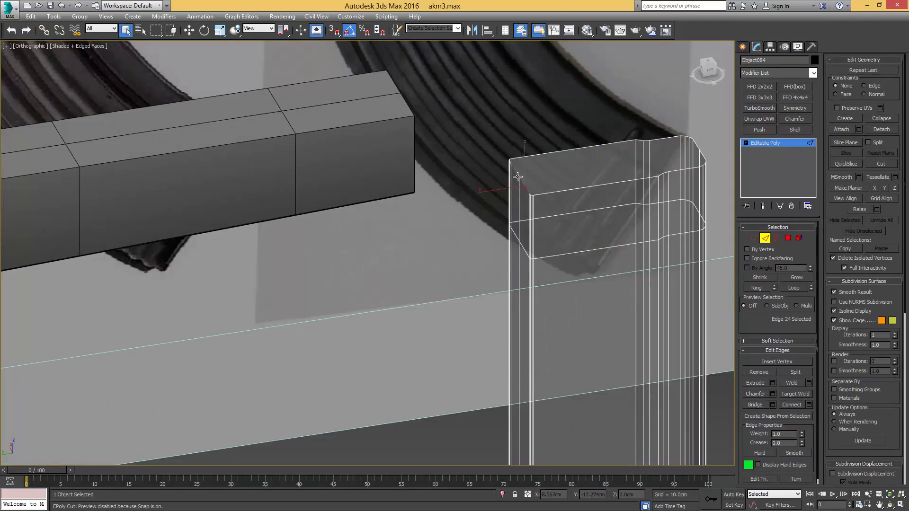
pyautogui.press('4')
pyautogui.click(583, 169)
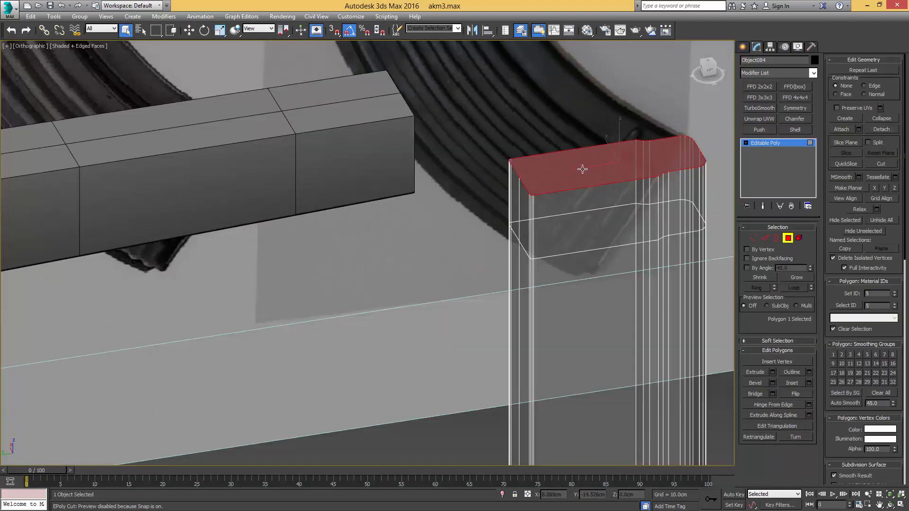
pyautogui.press('Delete')
# Select the six short horizontal edges that span the magazine's rear face
pyautogui.moveTo(535, 189)
pyautogui.mouseDown(button='middle')
pyautogui.moveTo(535, 167)
pyautogui.moveTo(541, 191)
pyautogui.mouseUp(button='middle')
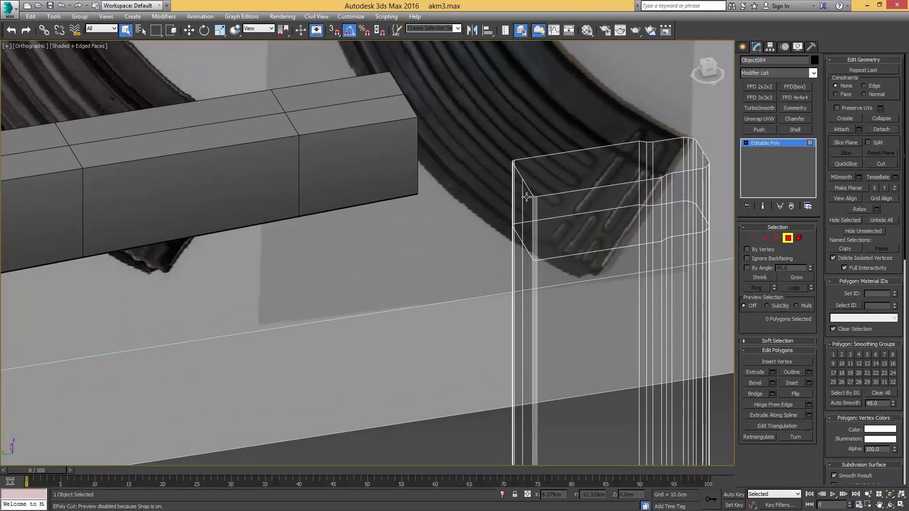
pyautogui.press('2')
pyautogui.moveTo(526, 186)
pyautogui.keyDown('alt'); pyautogui.mouseDown(button='middle')
pyautogui.moveTo(523, 179)
pyautogui.moveTo(548, 180)
pyautogui.moveTo(520, 201)
pyautogui.mouseUp(button='middle'); pyautogui.keyUp('alt')
pyautogui.scroll(-3, 520, 201)
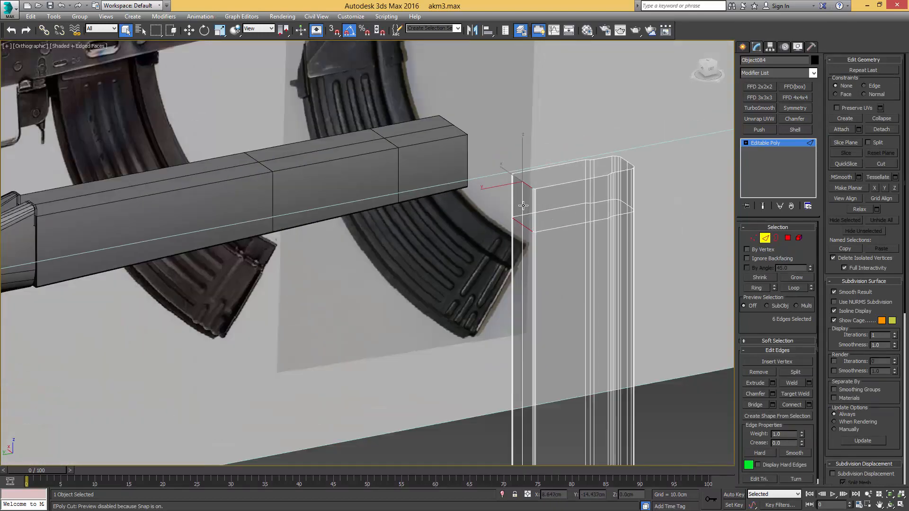
# Connect the selected horizontal edges across the magazine block's narrow front face with two vertical edge loops
pyautogui.scroll(-2, 538, 243)
pyautogui.moveTo(536, 268); pyautogui.dragTo(534, 237, button='middle')
pyautogui.hotkey('ctrl', 'shift', 'e')
pyautogui.keyDown('alt'); pyautogui.moveTo(549, 190); pyautogui.dragTo(539, 207, button='middle'); pyautogui.keyUp('alt')
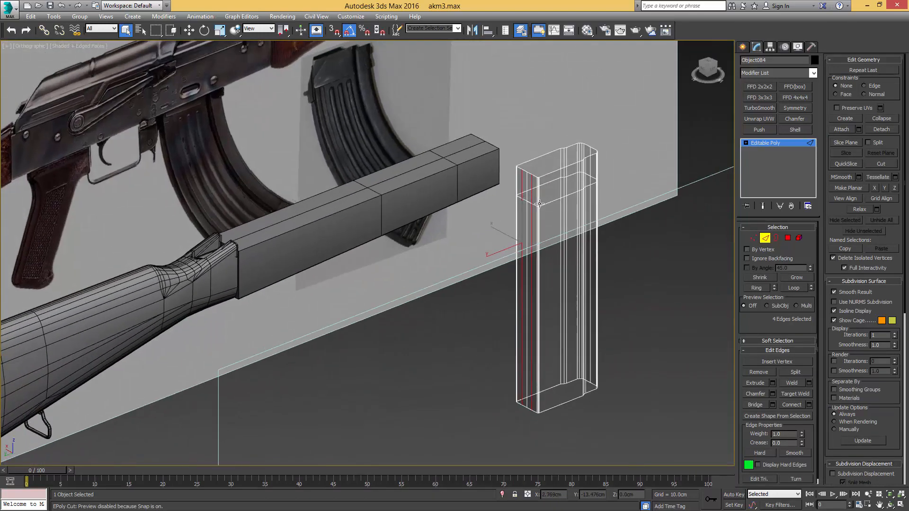
# Convert the new edge selection to vertices and scale them together into a narrow strip at the centre of the front face
pyautogui.scroll(3, 539, 207)
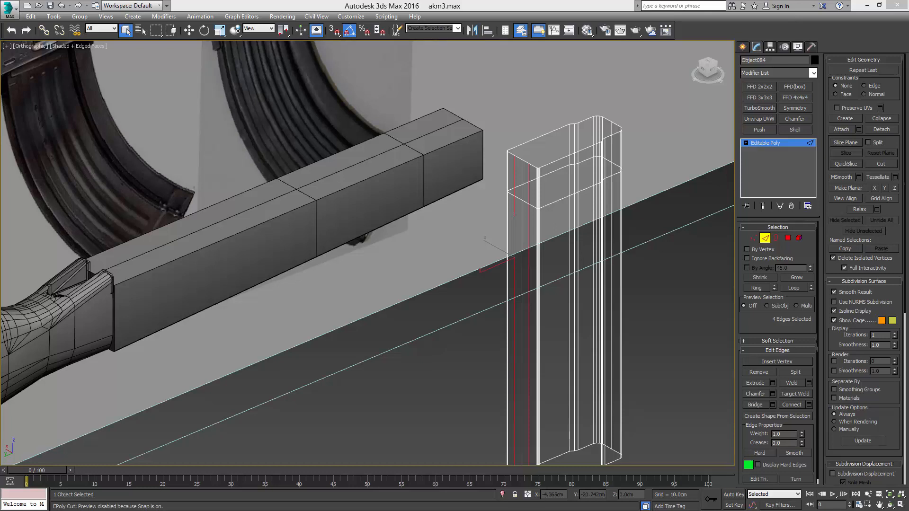
pyautogui.scroll(2, 433, 219)
pyautogui.keyDown('ctrl'); pyautogui.click(753, 238); pyautogui.keyUp('ctrl')
pyautogui.keyDown('alt'); pyautogui.moveTo(593, 195); pyautogui.dragTo(628, 207, button='middle'); pyautogui.keyUp('alt')
pyautogui.press('r')
pyautogui.moveTo(587, 298); pyautogui.dragTo(589, 246, button='middle')
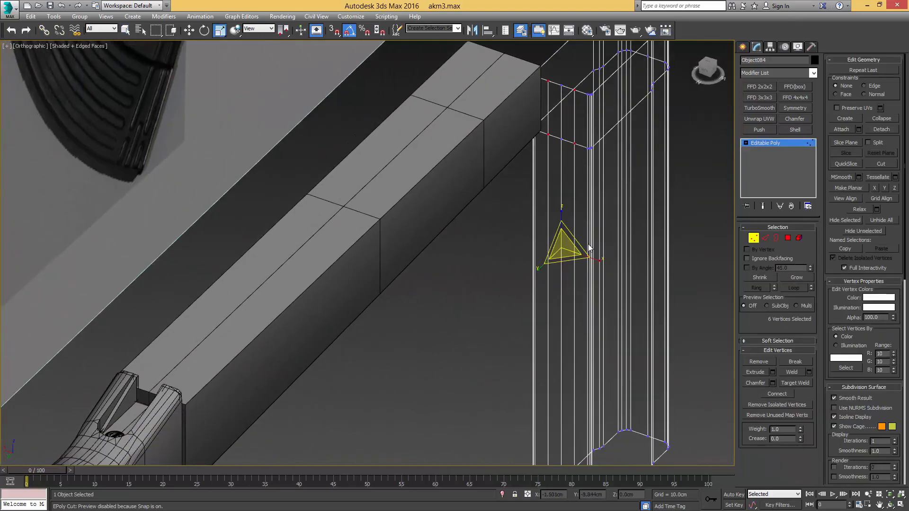
pyautogui.moveTo(589, 247); pyautogui.dragTo(485, 211)
pyautogui.scroll(2, 558, 150)
pyautogui.moveTo(558, 150); pyautogui.dragTo(572, 229, button='middle')
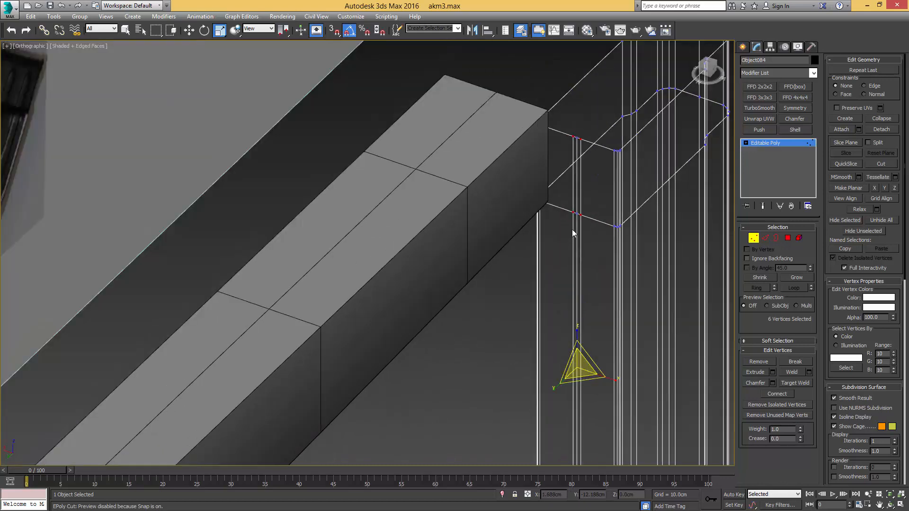
# Select the polygons of the narrow centre strip on the front face and extrude them with a height of -0.774 cm
pyautogui.press('2')
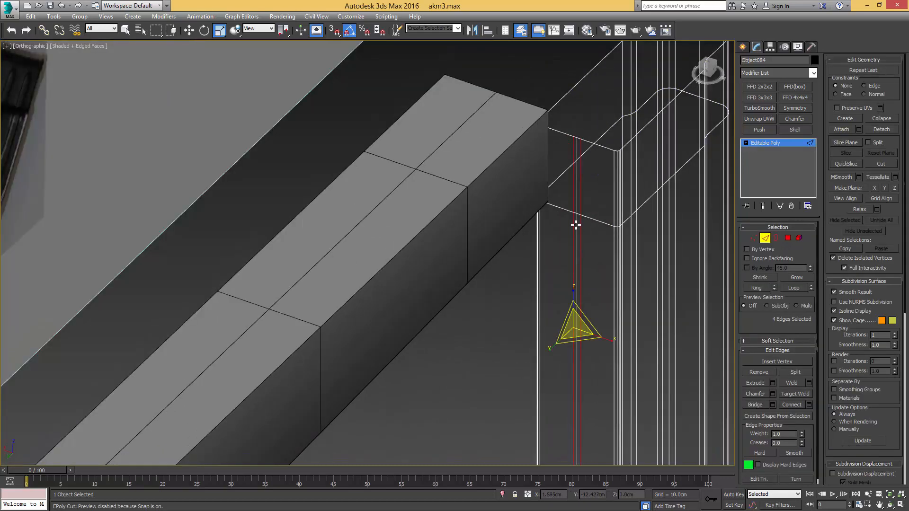
pyautogui.doubleClick(577, 224)
pyautogui.scroll(-3, 586, 226)
pyautogui.press('w')
pyautogui.keyDown('alt'); pyautogui.moveTo(585, 230); pyautogui.dragTo(705, 229, button='middle'); pyautogui.keyUp('alt')
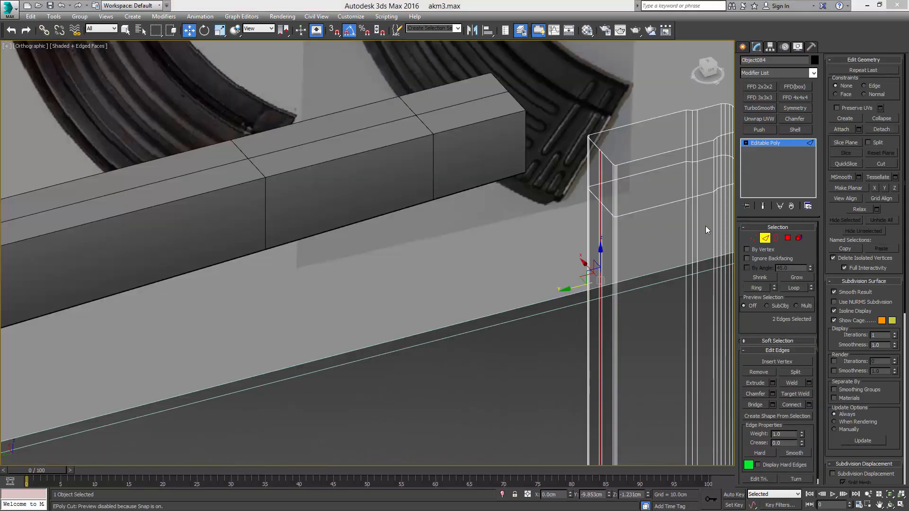
pyautogui.keyDown('ctrl'); pyautogui.click(788, 238); pyautogui.keyUp('ctrl')
pyautogui.click(772, 373)
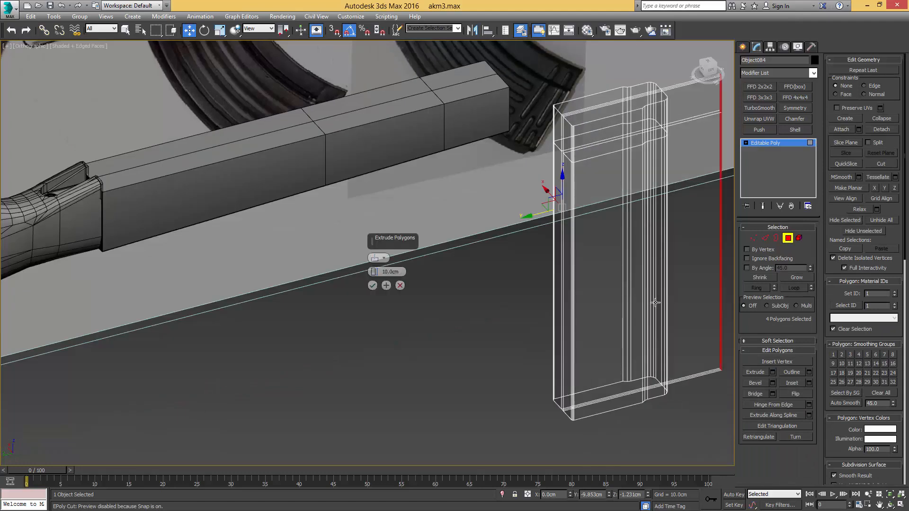
pyautogui.click(402, 272)
pyautogui.moveTo(373, 273); pyautogui.dragTo(352, 300)
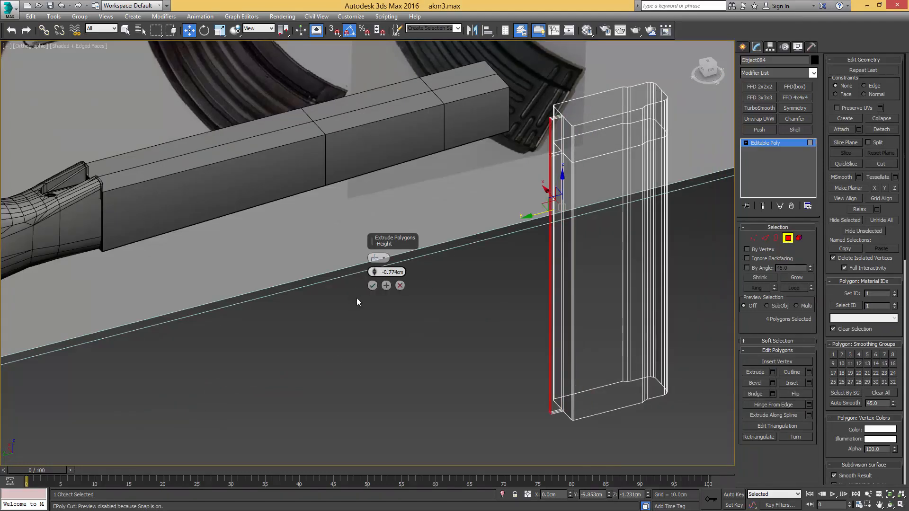
pyautogui.click(373, 285)
# In the left view, move the extruded strip's outer polygons slightly back toward the magazine body to match the reference
pyautogui.moveTo(505, 265); pyautogui.dragTo(481, 281, button='middle')
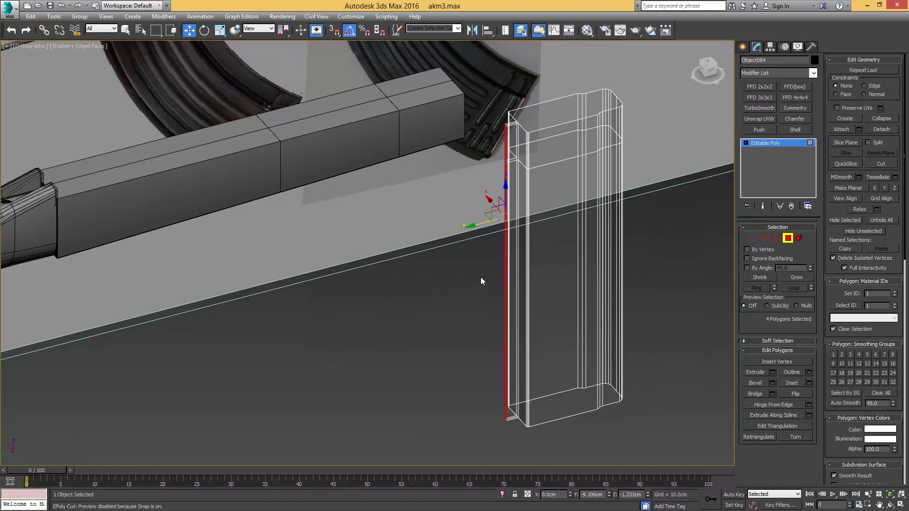
pyautogui.press('l')
pyautogui.scroll(5, 476, 267)
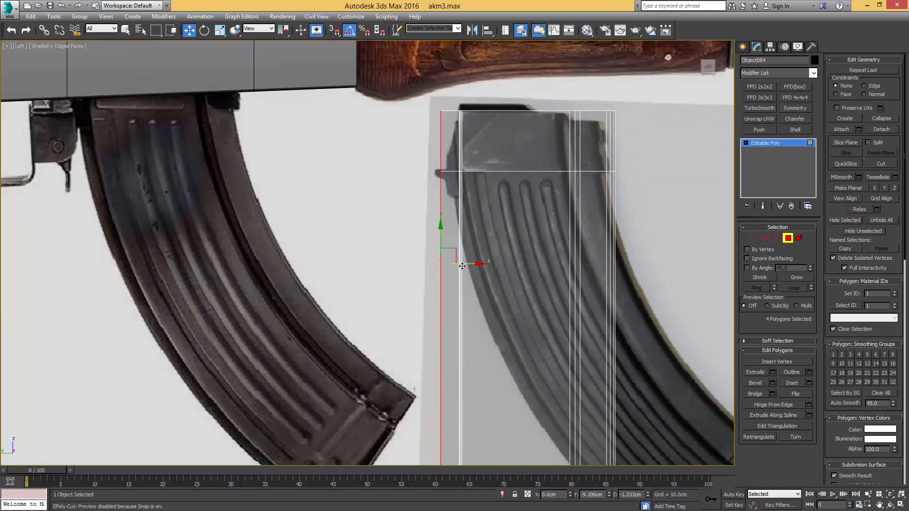
pyautogui.moveTo(467, 266); pyautogui.dragTo(471, 264)
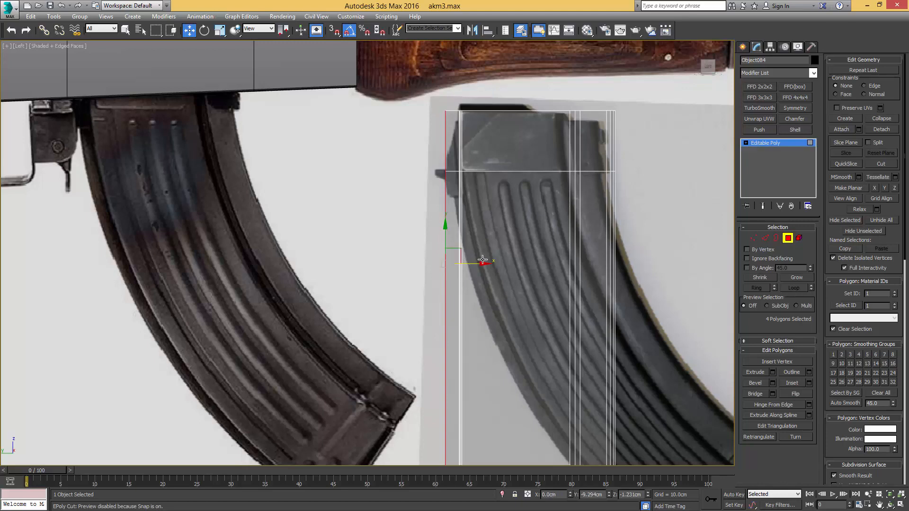
# Select the two small polygons capping the upper end of the extruded strip and delete them
pyautogui.scroll(-2, 482, 260)
pyautogui.keyDown('alt'); pyautogui.moveTo(457, 174); pyautogui.dragTo(479, 220, button='middle'); pyautogui.keyUp('alt')
pyautogui.scroll(4, 466, 158)
pyautogui.click(443, 171)
pyautogui.keyDown('ctrl'); pyautogui.click(445, 169); pyautogui.keyUp('ctrl')
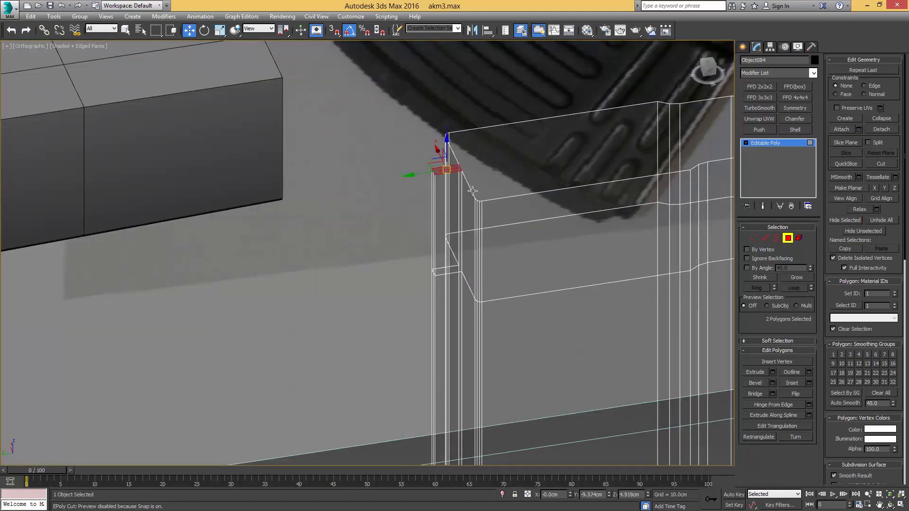
pyautogui.scroll(-2, 475, 201)
pyautogui.press('Delete')
pyautogui.scroll(-1, 487, 216)
pyautogui.moveTo(485, 279)
pyautogui.keyDown('alt'); pyautogui.mouseDown(button='middle')
pyautogui.moveTo(477, 274)
pyautogui.moveTo(486, 278)
pyautogui.mouseUp(button='middle'); pyautogui.keyUp('alt')
pyautogui.scroll(2, 505, 251)
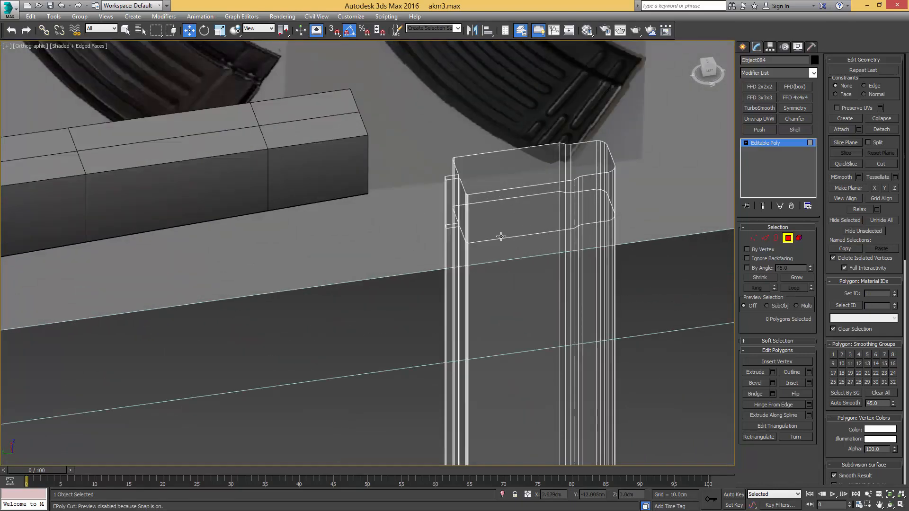
# Assign the 01 - Default material to the magazine block and close the Material Editor
pyautogui.moveTo(496, 233)
pyautogui.keyDown('alt'); pyautogui.mouseDown(button='middle')
pyautogui.moveTo(496, 217)
pyautogui.moveTo(485, 240)
pyautogui.mouseUp(button='middle'); pyautogui.keyUp('alt')
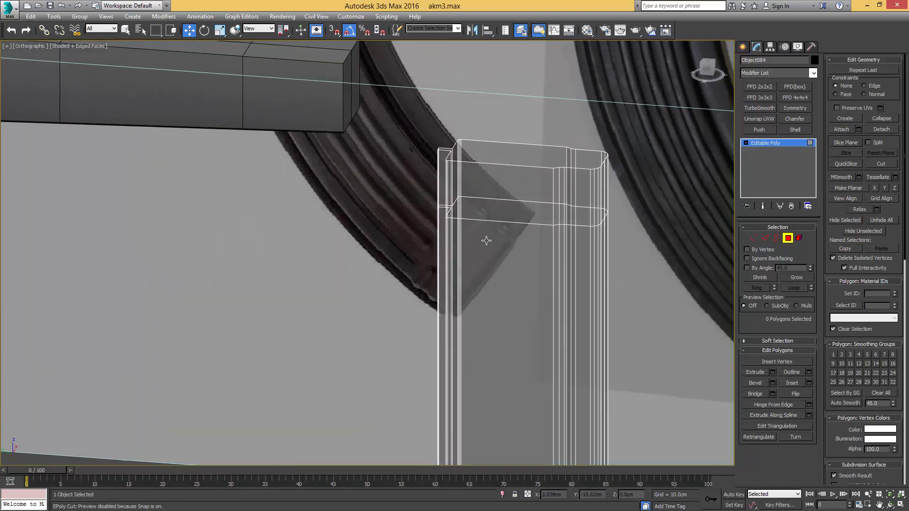
pyautogui.press('m')
pyautogui.click(131, 84)
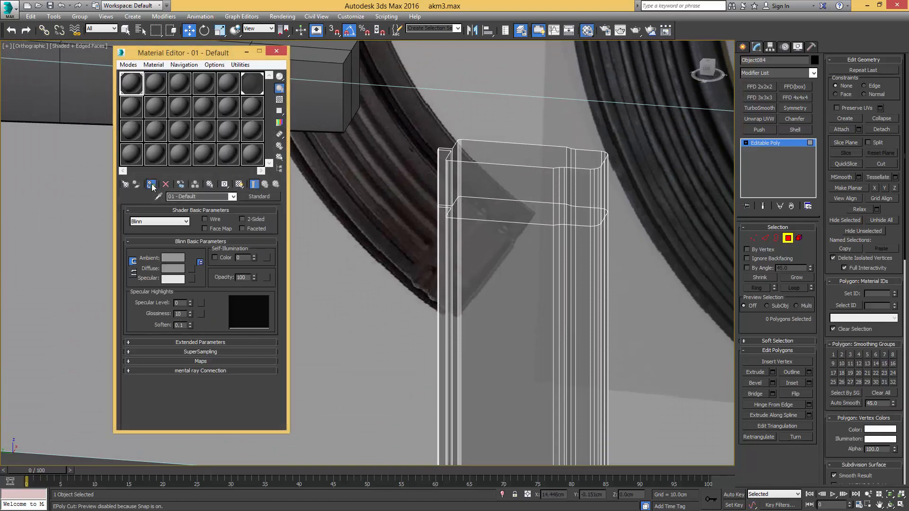
pyautogui.keyDown('alt'); pyautogui.moveTo(428, 182); pyautogui.dragTo(472, 196, button='middle'); pyautogui.keyUp('alt')
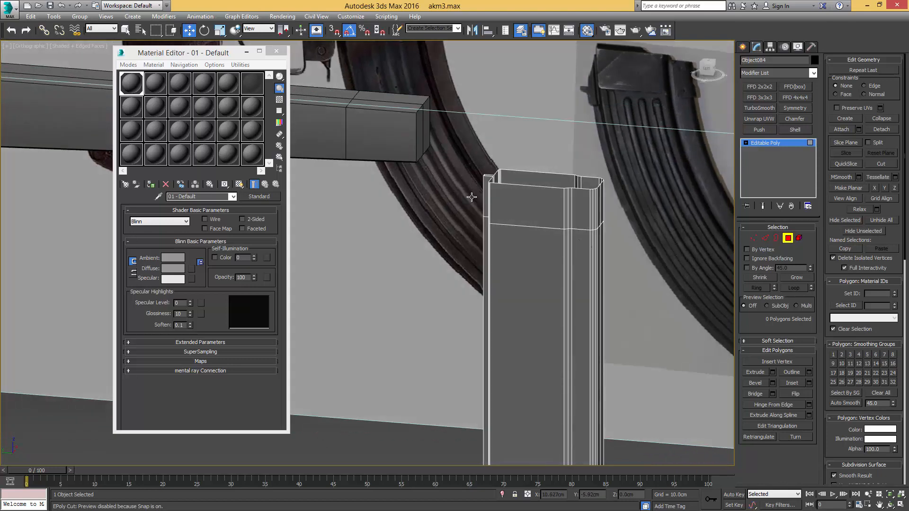
pyautogui.keyDown('alt'); pyautogui.moveTo(567, 179); pyautogui.dragTo(539, 193, button='middle'); pyautogui.keyUp('alt')
pyautogui.click(276, 51)
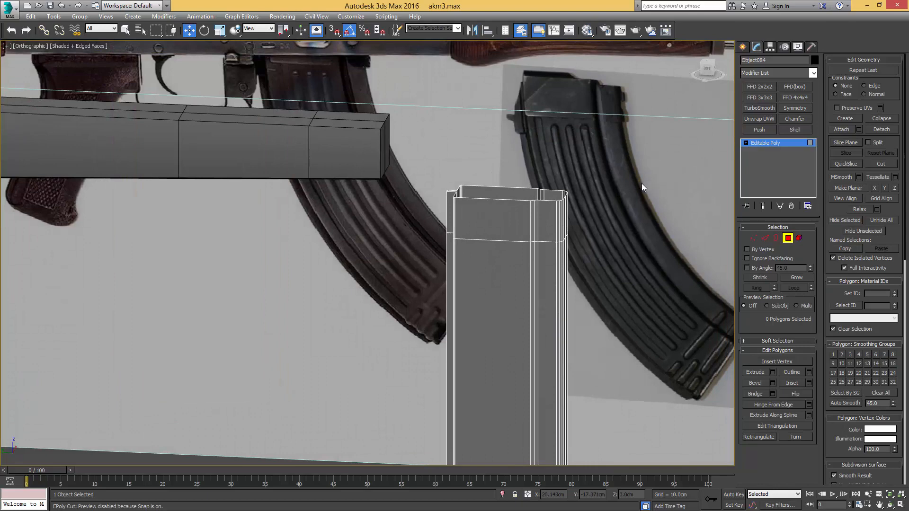
# Select the horizontal edge loop near the upper end of the magazine block and remove it together with its vertices
pyautogui.press('2')
pyautogui.moveTo(561, 222); pyautogui.dragTo(553, 168, button='middle')
pyautogui.press('q')
pyautogui.doubleClick(520, 217)
pyautogui.hotkey('ctrl', 'BackSpace')
# Select all vertical edges of the magazine block and connect them with 20 evenly spaced horizontal segments
pyautogui.scroll(-5, 552, 167)
pyautogui.moveTo(622, 207); pyautogui.dragTo(486, 201)
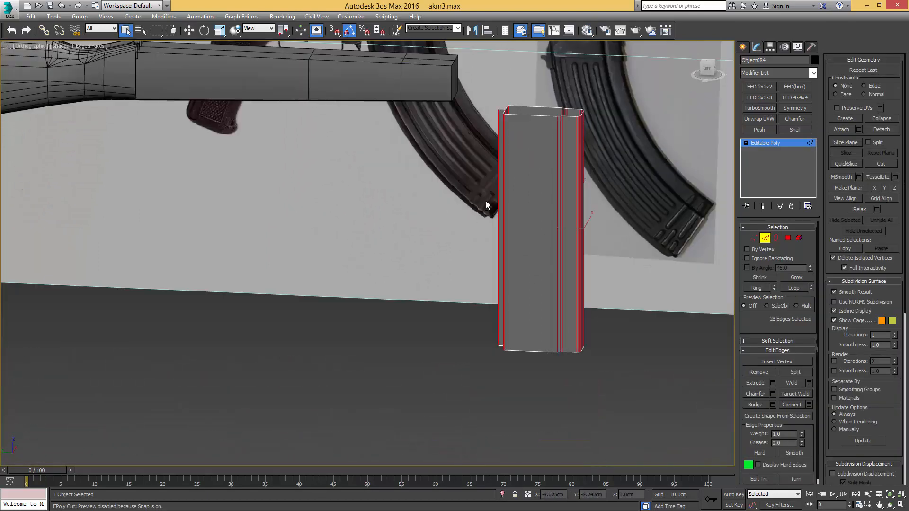
pyautogui.scroll(5, 535, 185)
pyautogui.press('l')
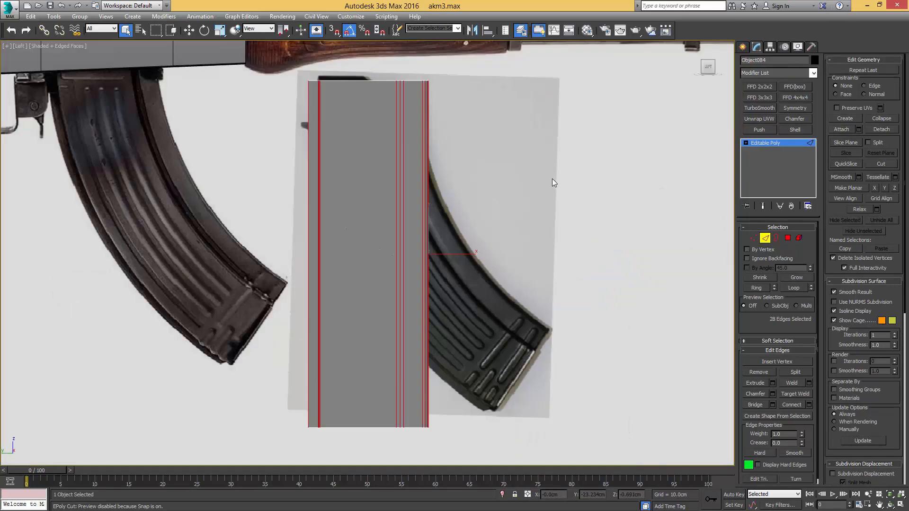
pyautogui.click(809, 405)
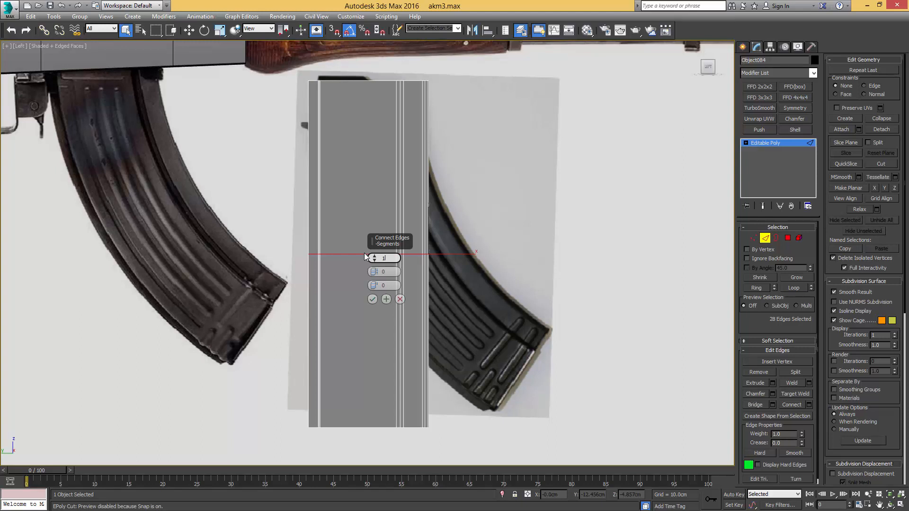
pyautogui.write('16')
pyautogui.press('Return')
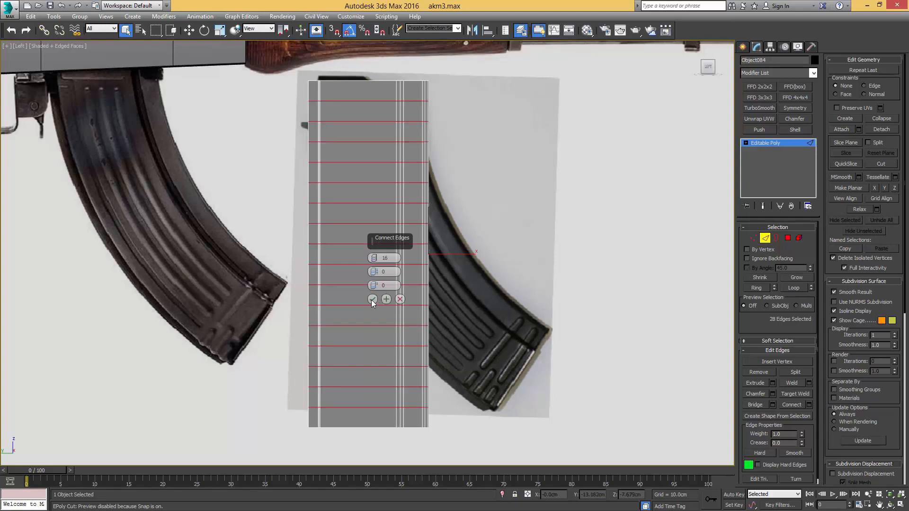
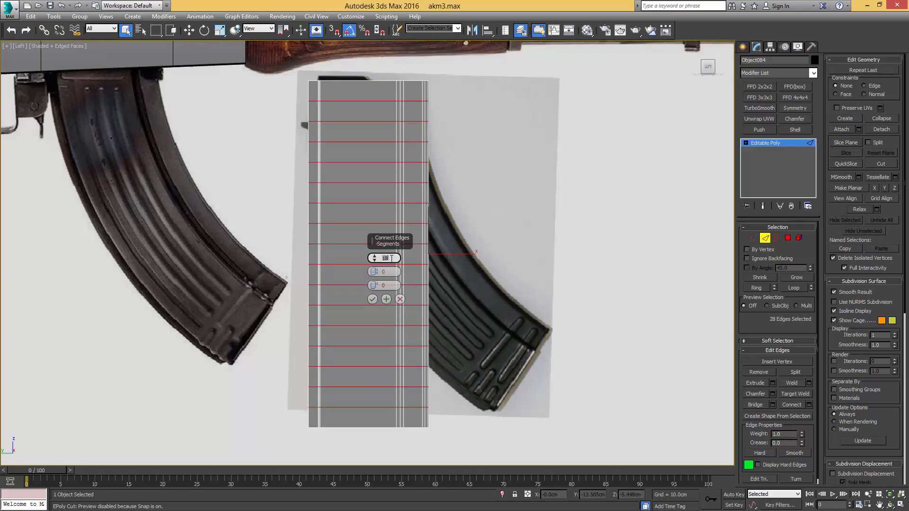
pyautogui.click(373, 298)
# Apply a Bend modifier to the magazine block, bending it 54 degrees on the Y axis to follow the reference curve
pyautogui.moveTo(360, 263); pyautogui.dragTo(404, 258, button='middle')
pyautogui.press('2')
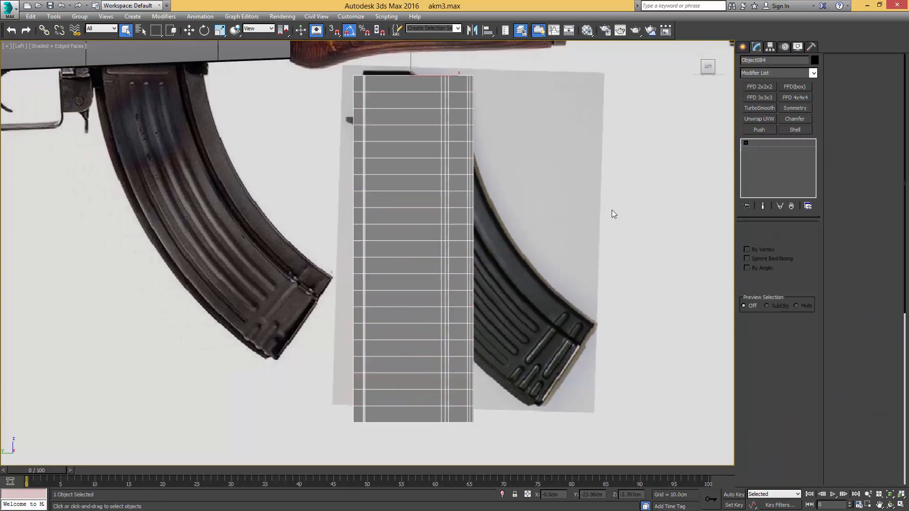
pyautogui.click(813, 73)
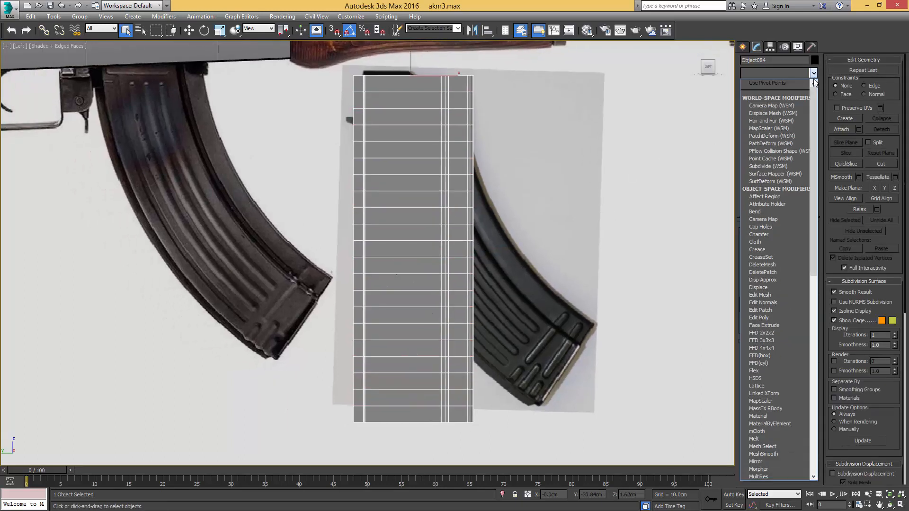
pyautogui.click(760, 211)
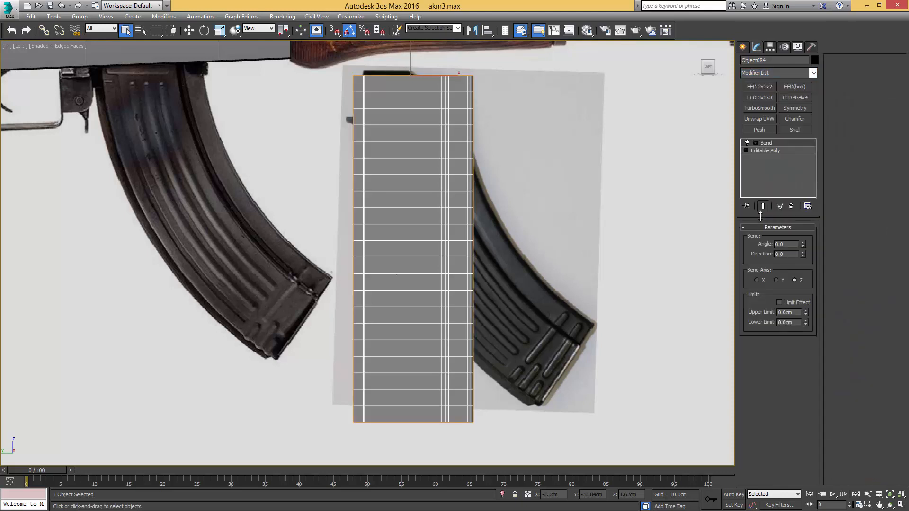
pyautogui.click(776, 281)
pyautogui.moveTo(563, 204); pyautogui.dragTo(604, 192, button='middle')
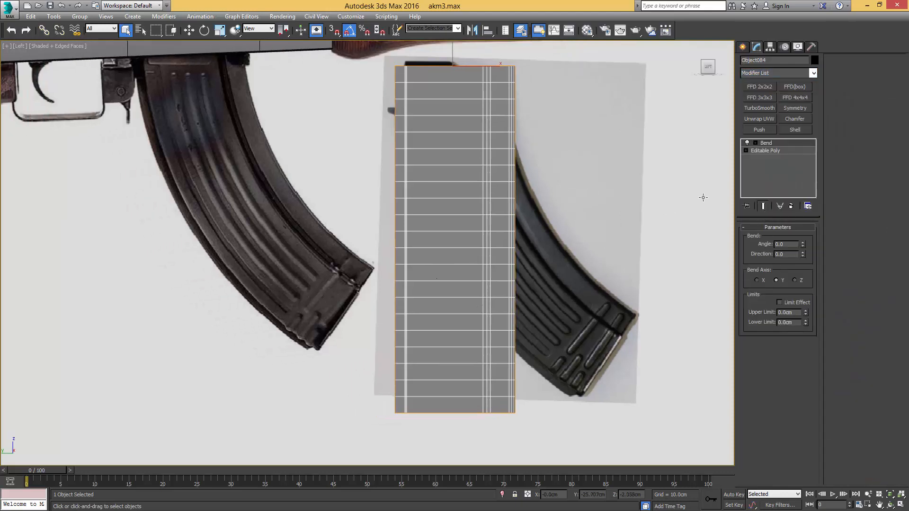
pyautogui.hotkey('alt', 'x')
pyautogui.moveTo(802, 244); pyautogui.dragTo(814, 193)
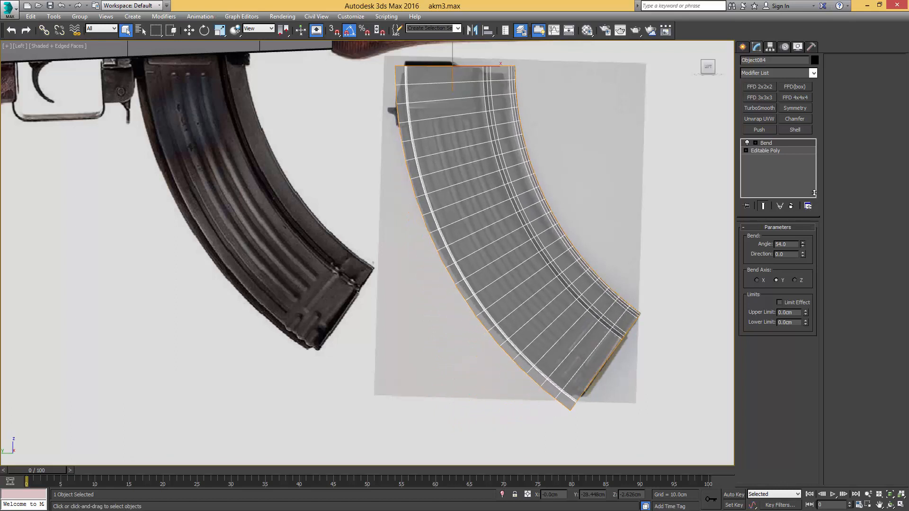
# Disable the Bend and move the Editable Poly's rear column of vertices slightly inward to narrow the magazine
pyautogui.click(752, 150)
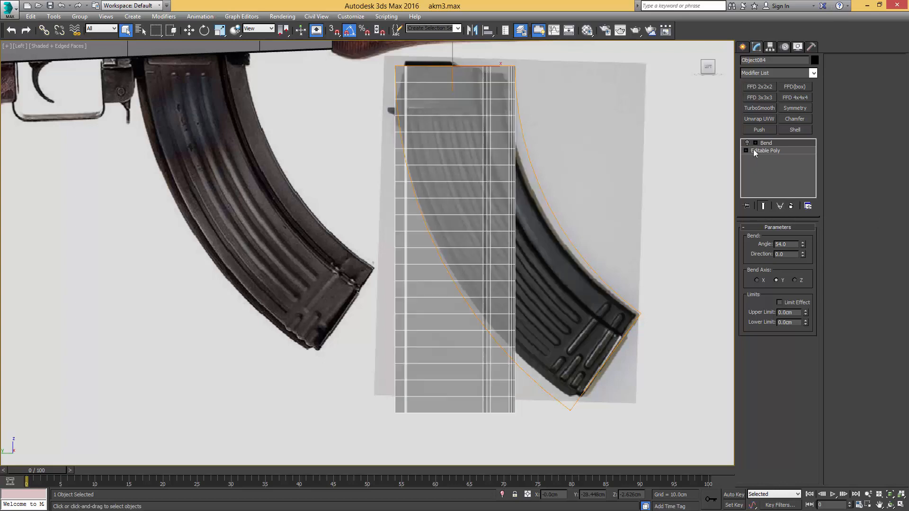
pyautogui.click(768, 149)
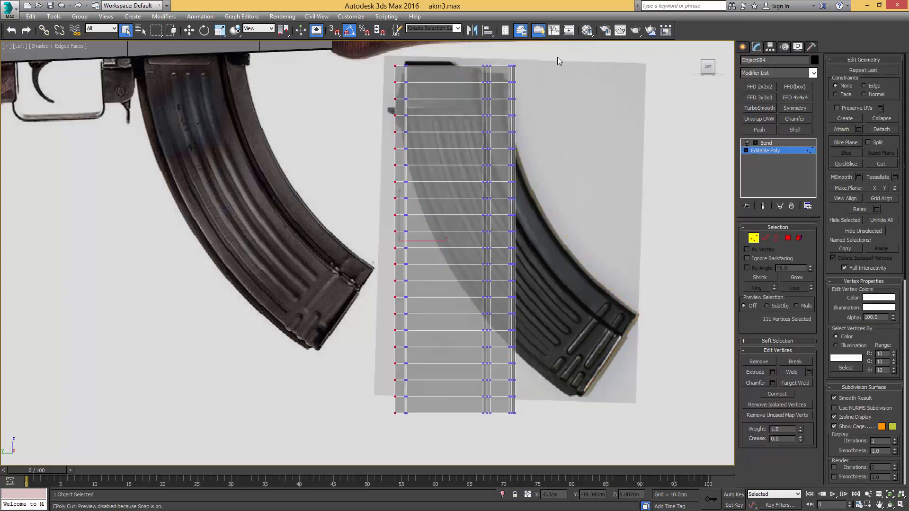
pyautogui.moveTo(518, 307); pyautogui.dragTo(503, 426)
pyautogui.scroll(2, 515, 232)
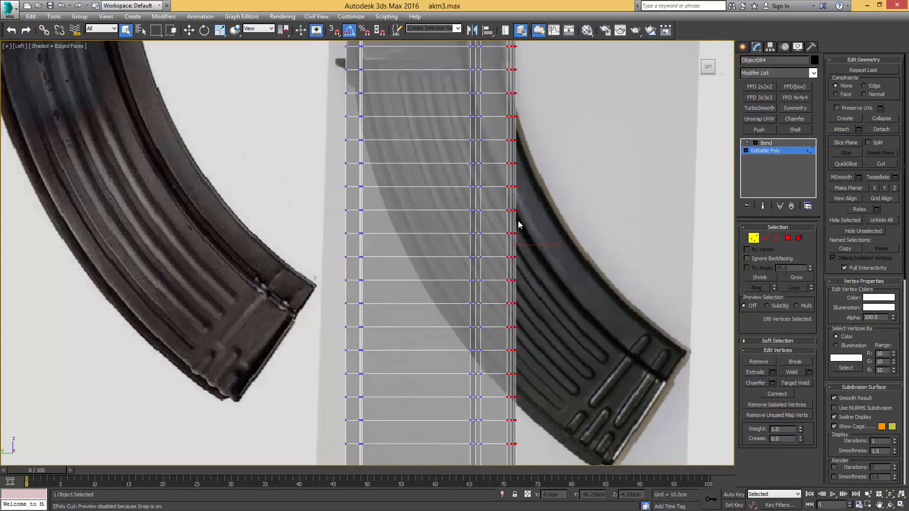
pyautogui.press('w')
pyautogui.scroll(-2, 531, 241)
pyautogui.moveTo(544, 242); pyautogui.dragTo(531, 241)
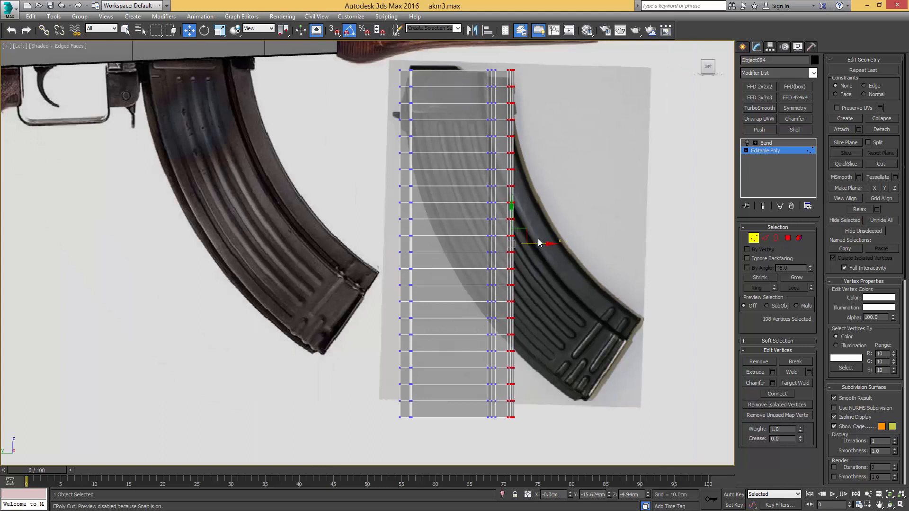
# Re-enable the Bend modifier and set its angle to 55.45 degrees to fit the magazine reference
pyautogui.click(772, 162)
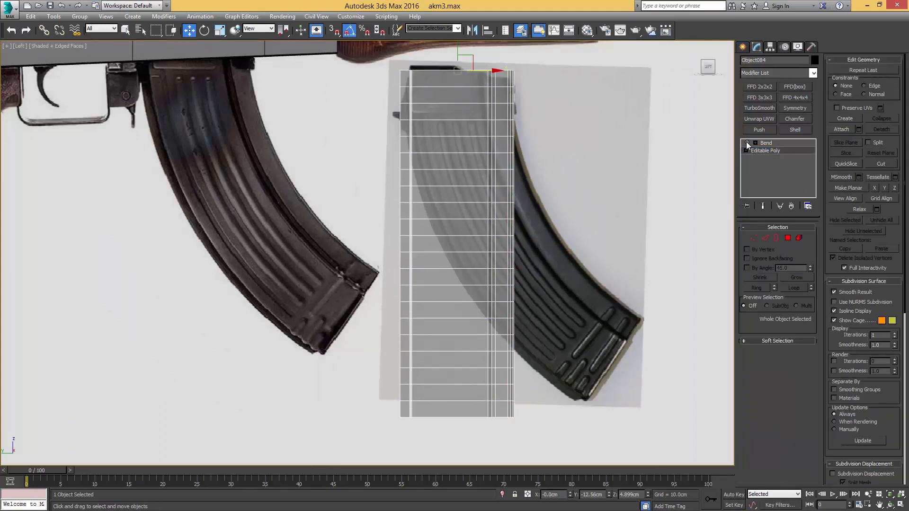
pyautogui.click(767, 142)
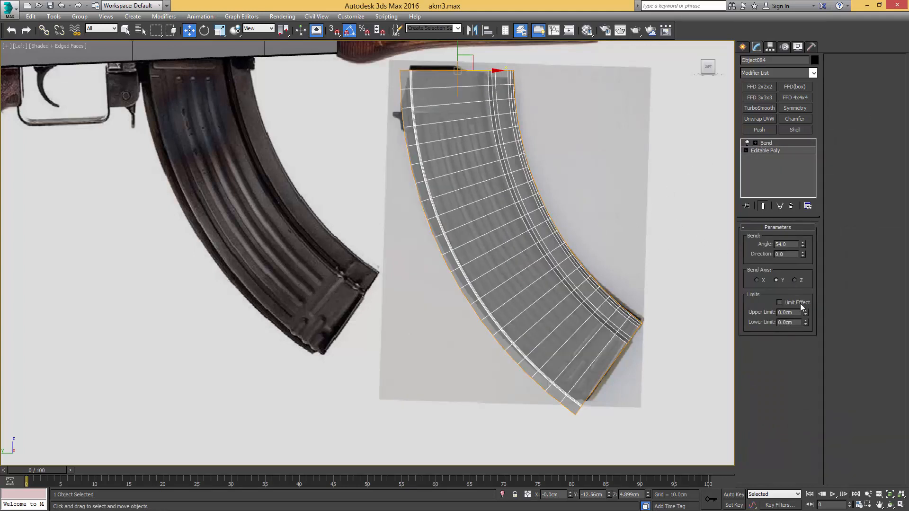
pyautogui.moveTo(802, 246); pyautogui.dragTo(806, 228)
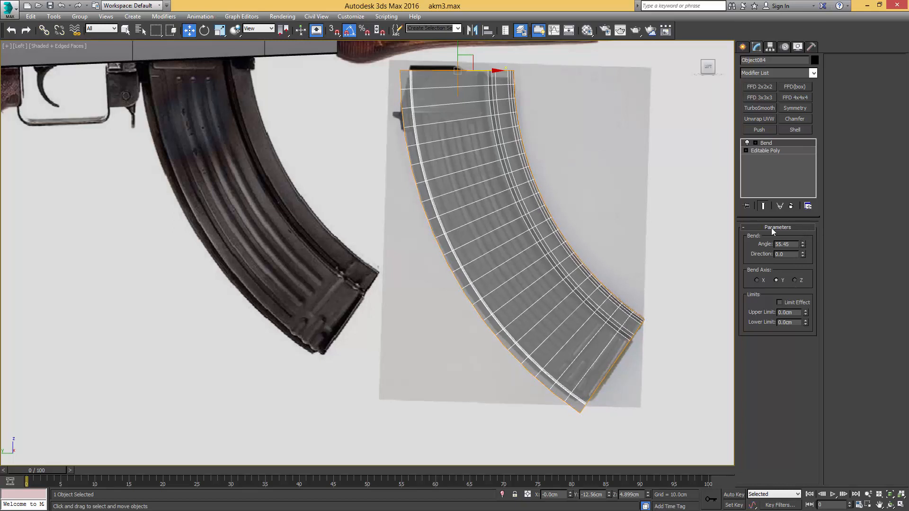
pyautogui.scroll(-3, 497, 158)
pyautogui.scroll(8, 546, 224)
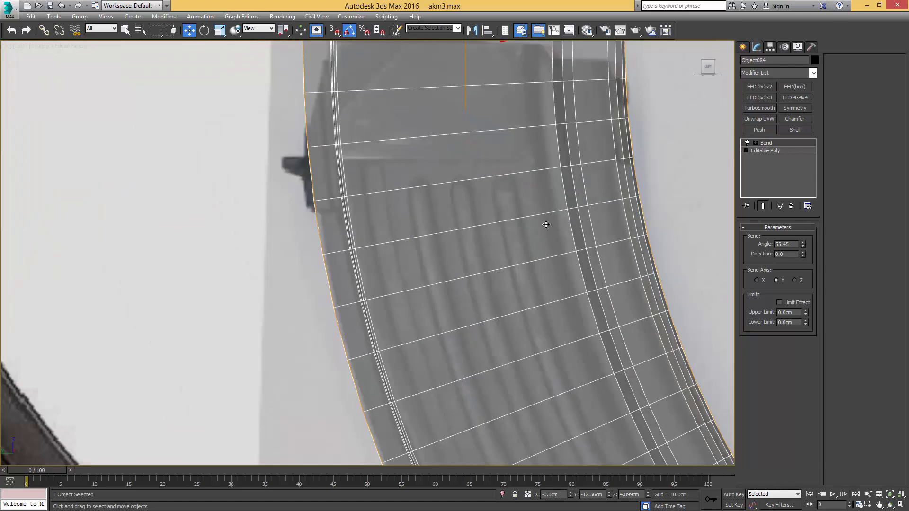
# Try collapsing the Bend modifier into the magazine's Editable Poly
pyautogui.moveTo(500, 158); pyautogui.dragTo(520, 165, button='middle')
pyautogui.scroll(2, 540, 279)
pyautogui.scroll(-4, 535, 267)
pyautogui.moveTo(507, 328); pyautogui.dragTo(440, 274, button='middle')
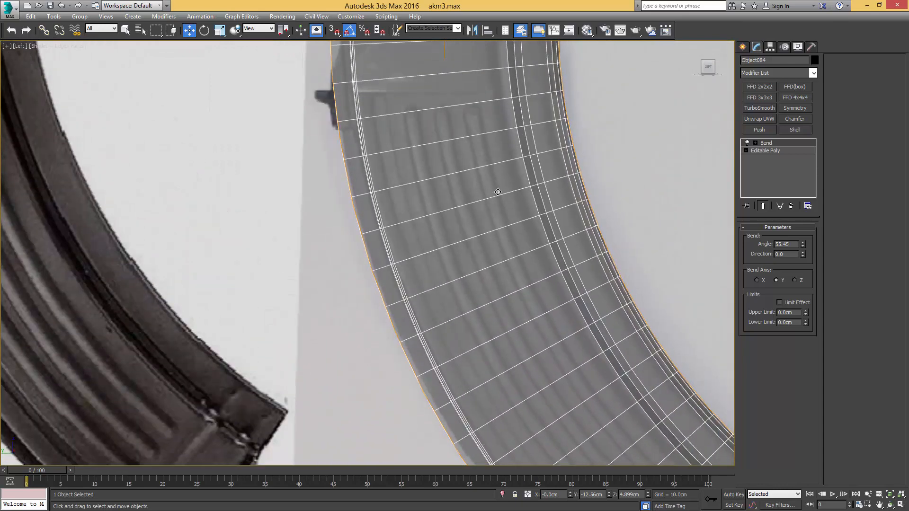
pyautogui.moveTo(481, 66); pyautogui.dragTo(512, 260, button='middle')
pyautogui.scroll(2, 511, 260)
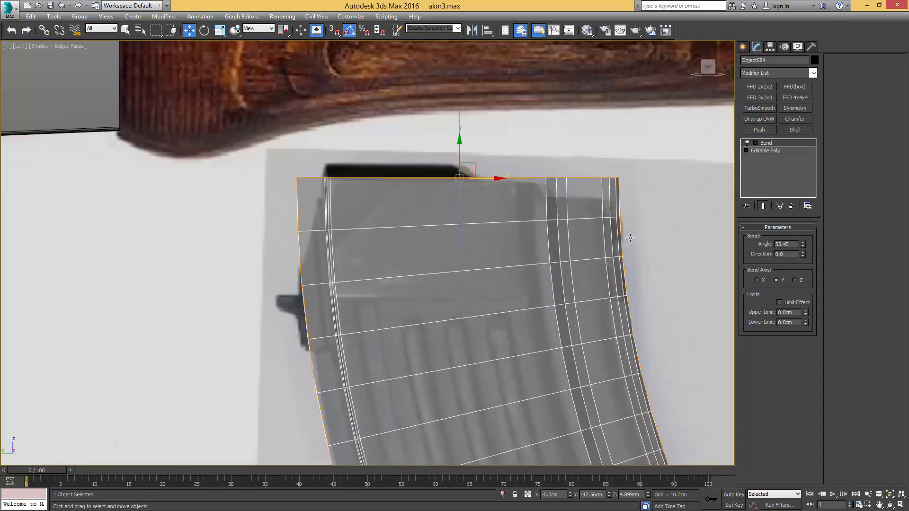
pyautogui.rightClick(768, 143)
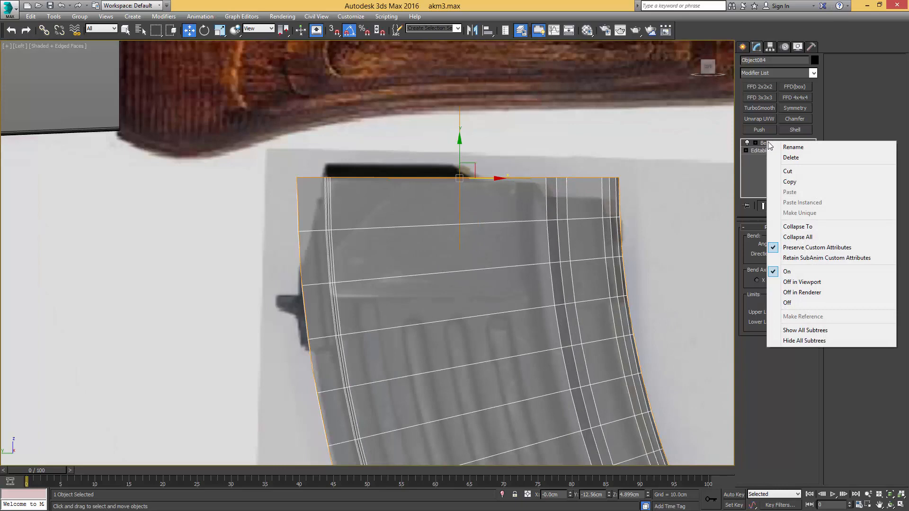
pyautogui.click(810, 227)
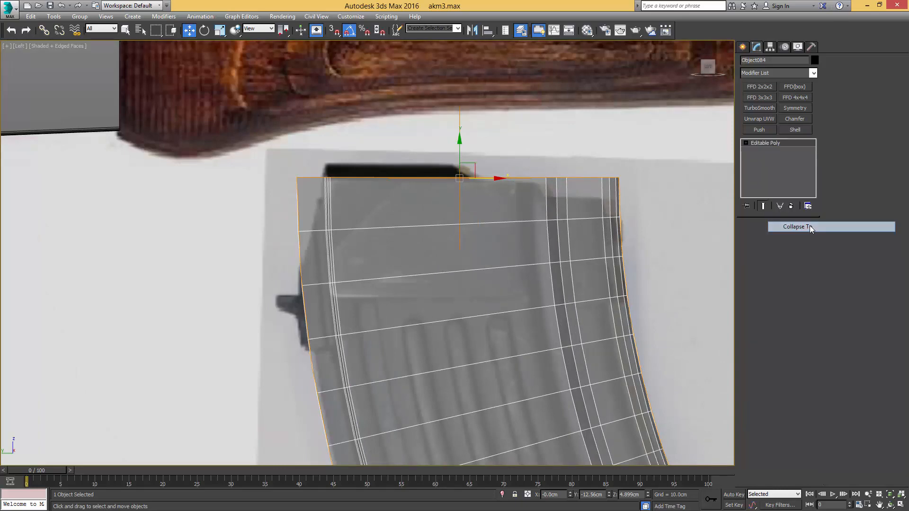
pyautogui.scroll(-4, 493, 199)
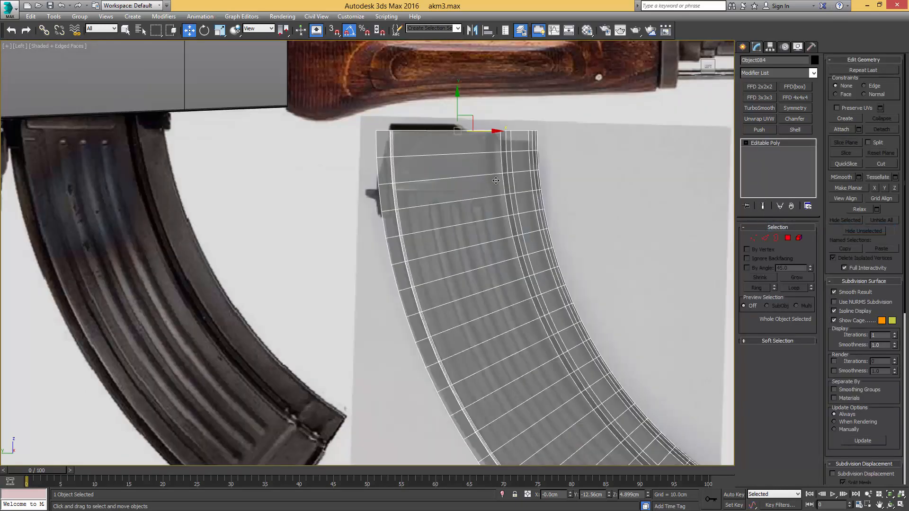
# Undo the collapse and the last bend angle change, and with the Bend off shift the front vertex columns slightly inward
pyautogui.hotkey('ctrl', 'z')
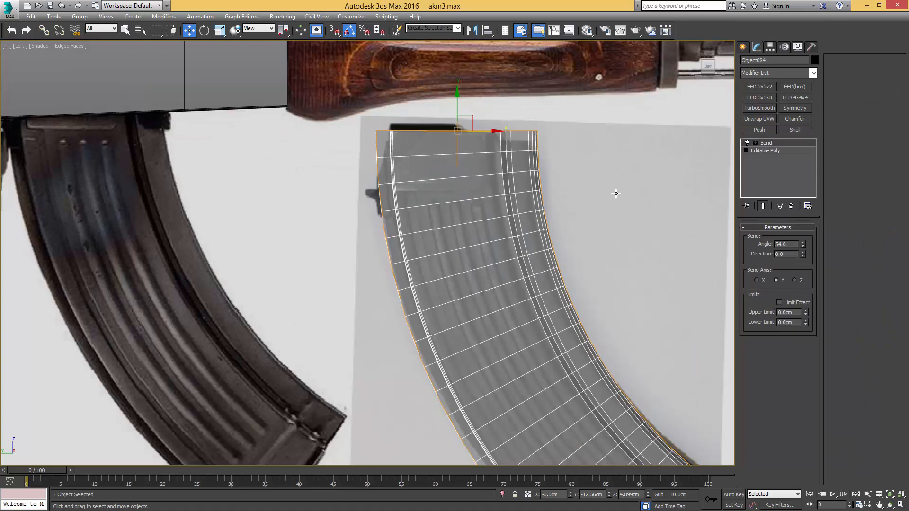
pyautogui.click(747, 143)
pyautogui.click(771, 152)
pyautogui.moveTo(577, 227); pyautogui.dragTo(574, 149, button='middle')
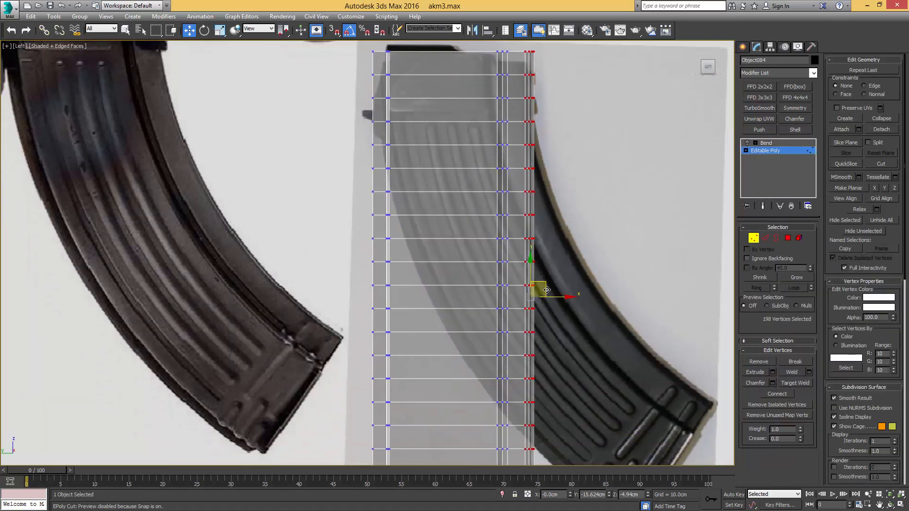
pyautogui.moveTo(553, 295); pyautogui.dragTo(551, 295)
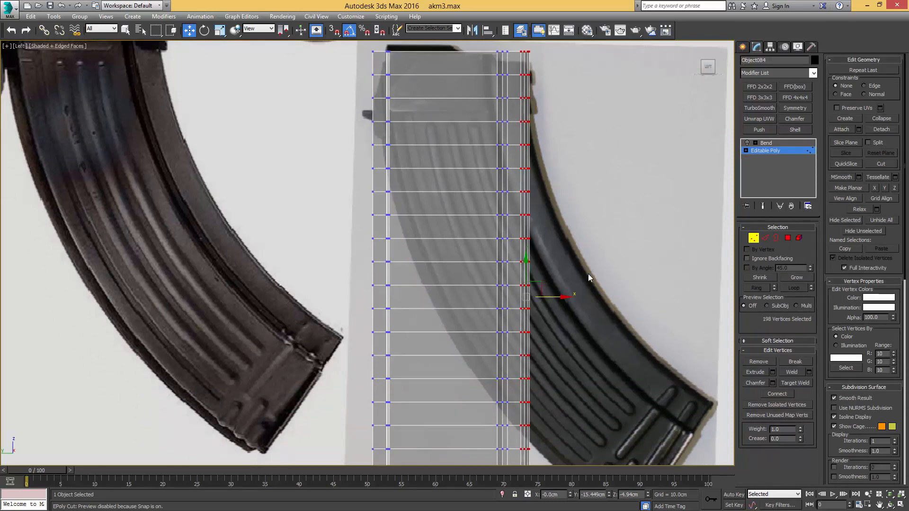
pyautogui.click(769, 150)
pyautogui.click(770, 144)
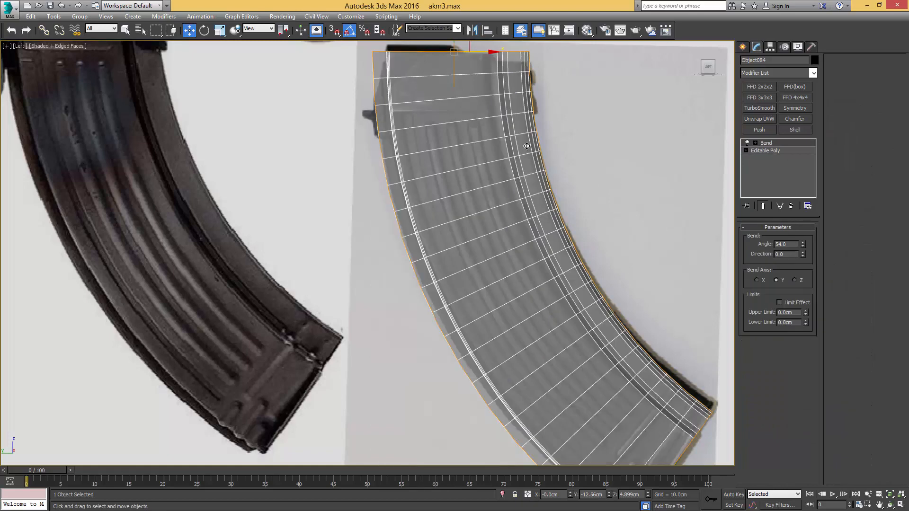
# Merge the cartridge object Object078 from the 7.62 scene file into the current scene
pyautogui.scroll(-2, 544, 201)
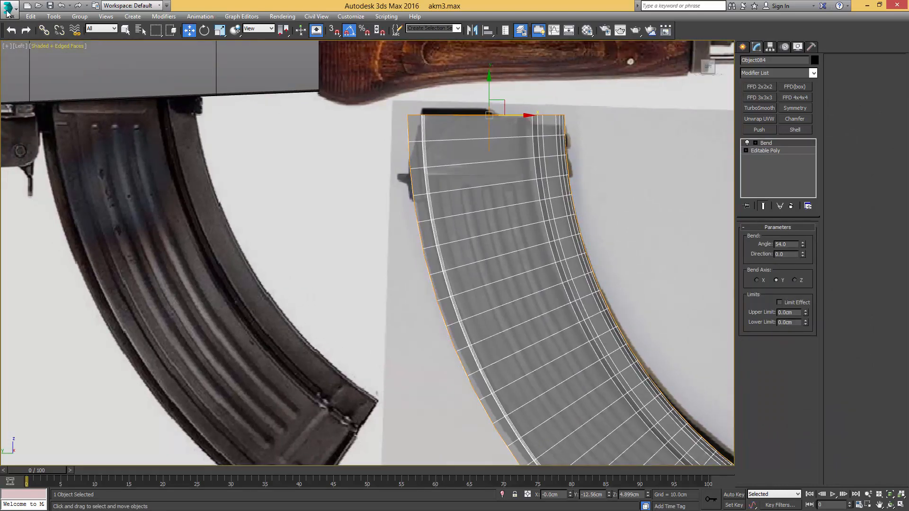
pyautogui.click(8, 12)
pyautogui.moveTo(43, 140)
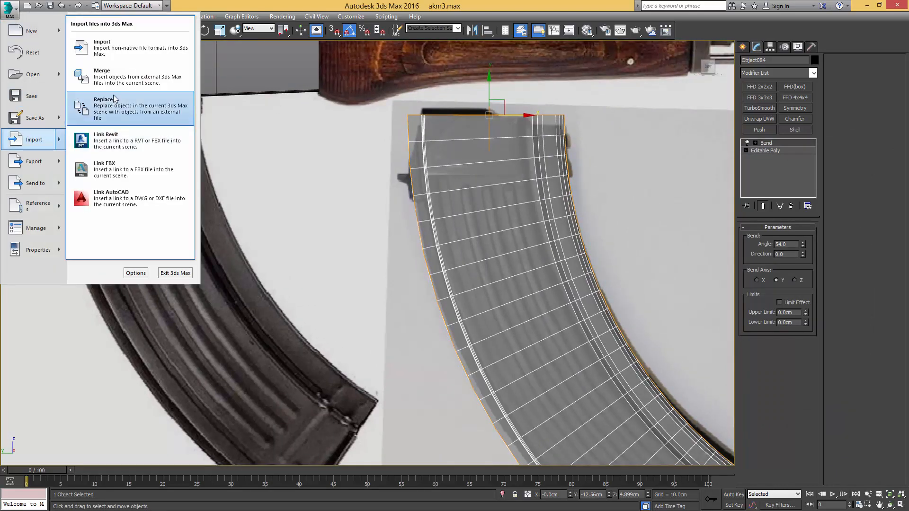
pyautogui.click(113, 79)
pyautogui.click(145, 24)
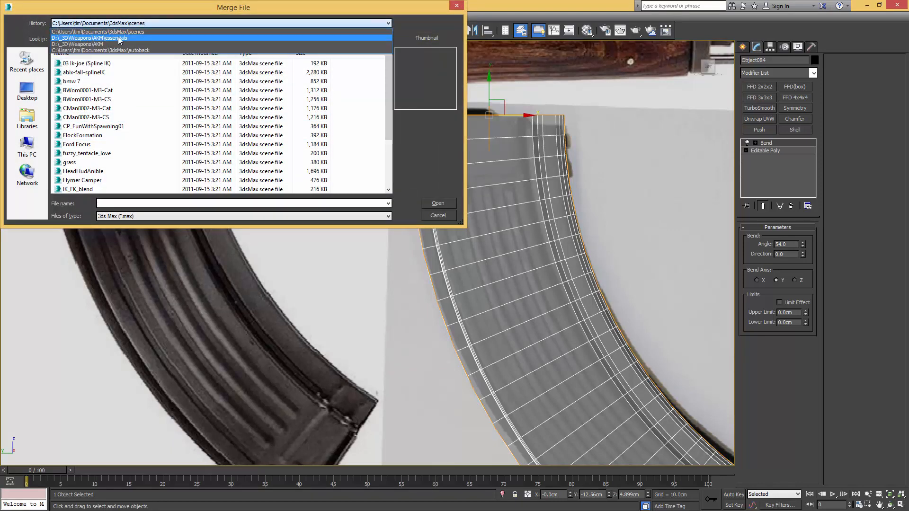
pyautogui.click(119, 38)
pyautogui.click(71, 64)
pyautogui.doubleClick(71, 63)
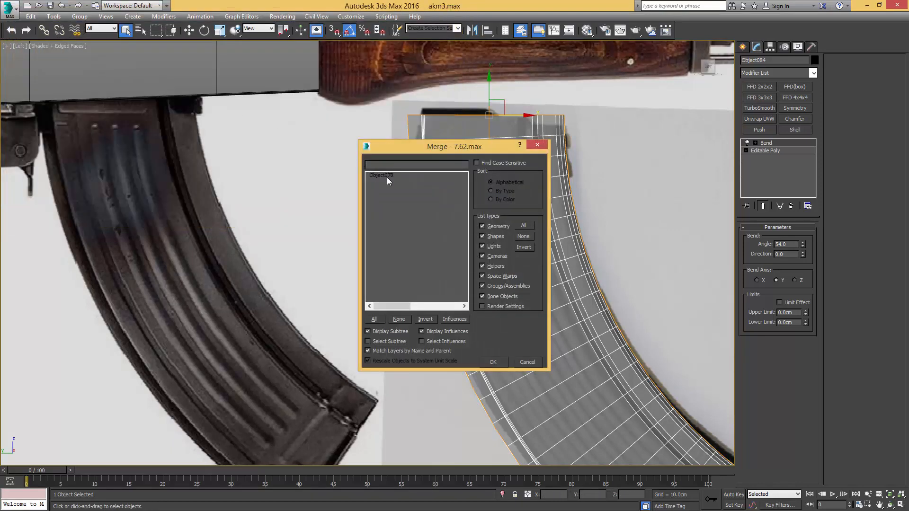
pyautogui.doubleClick(393, 177)
# Move the merged cartridge into the upper end of the magazine and check how it fits inside
pyautogui.moveTo(244, 156); pyautogui.dragTo(280, 166, button='middle')
pyautogui.press('w')
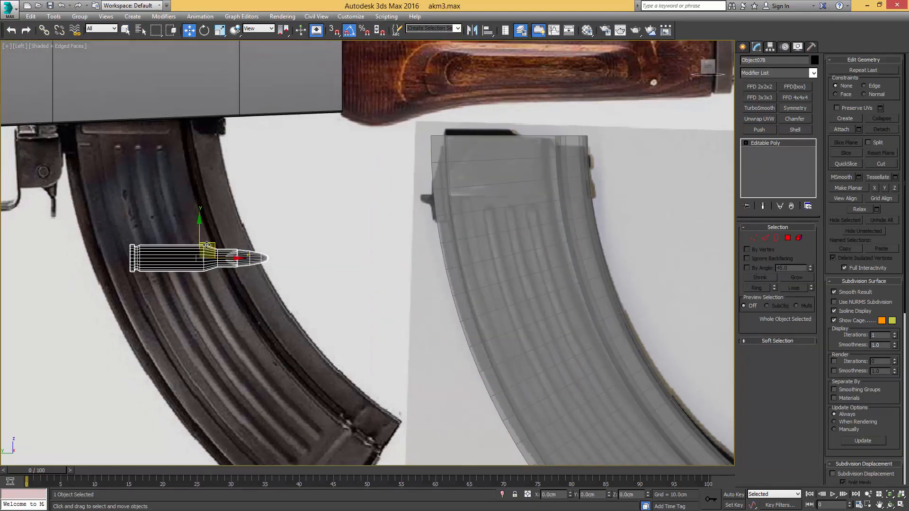
pyautogui.moveTo(207, 245); pyautogui.dragTo(524, 138)
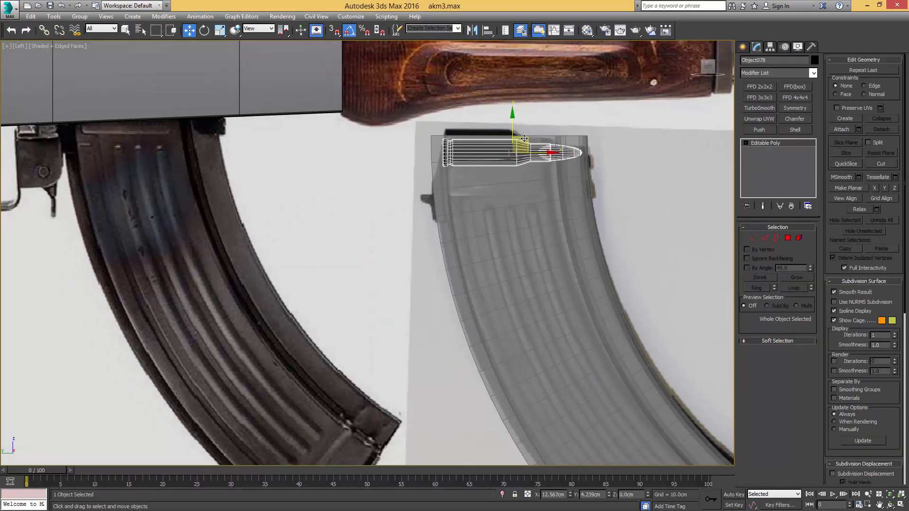
pyautogui.moveTo(524, 139)
pyautogui.keyDown('alt'); pyautogui.mouseDown(button='middle')
pyautogui.moveTo(522, 158)
pyautogui.moveTo(470, 226)
pyautogui.moveTo(469, 181)
pyautogui.moveTo(480, 205)
pyautogui.moveTo(308, 185)
pyautogui.moveTo(400, 156)
pyautogui.moveTo(515, 164)
pyautogui.mouseUp(button='middle'); pyautogui.keyUp('alt')
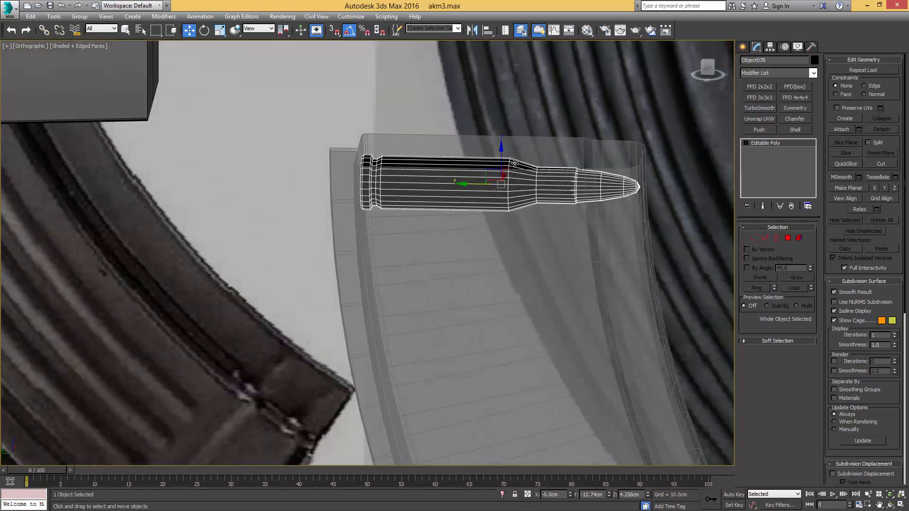
pyautogui.scroll(-5, 515, 164)
# Move the magazine's front vertex columns slightly outward in the Editable Poly to make room for the cartridge tip, and return to the Bend
pyautogui.click(517, 210)
pyautogui.press('l')
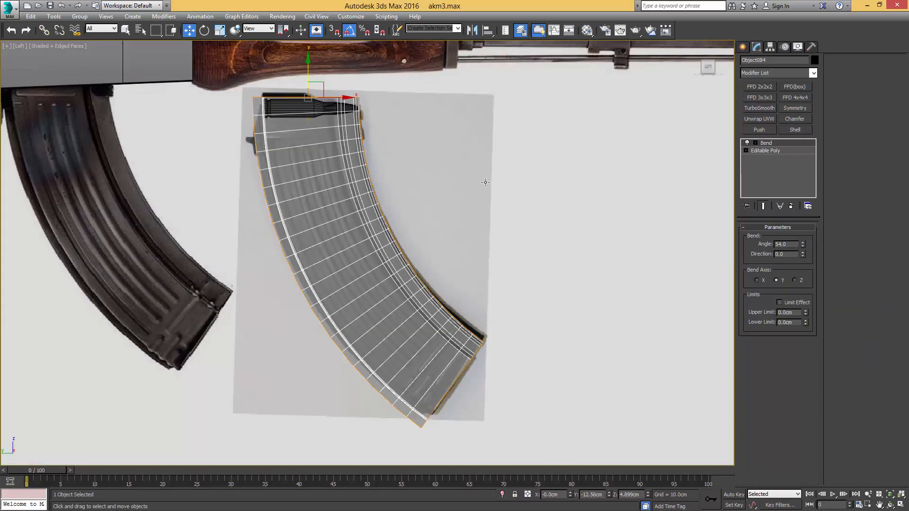
pyautogui.click(774, 152)
pyautogui.press('1')
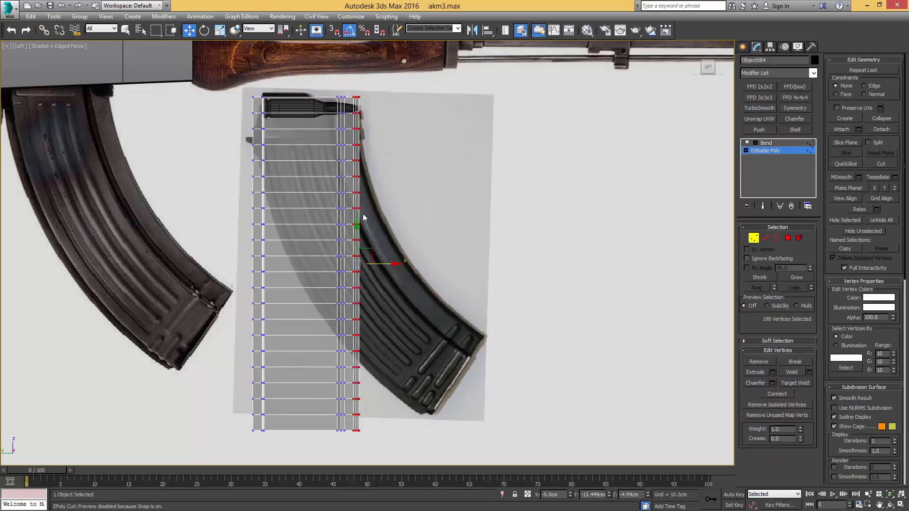
pyautogui.scroll(2, 363, 215)
pyautogui.moveTo(418, 303); pyautogui.dragTo(423, 303)
pyautogui.click(765, 150)
pyautogui.click(766, 143)
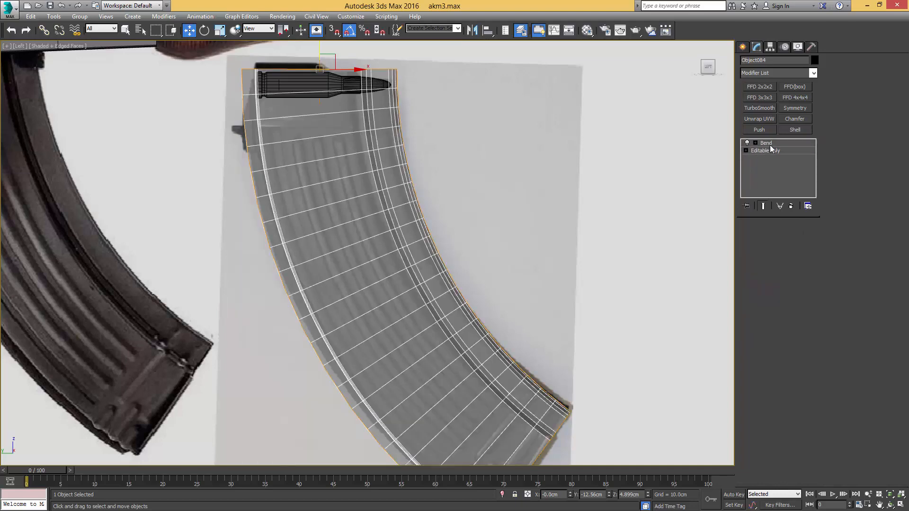
# Convert the bent magazine to a plain Editable Poly, baking in the Bend modifier
pyautogui.moveTo(323, 151); pyautogui.dragTo(382, 227, button='middle')
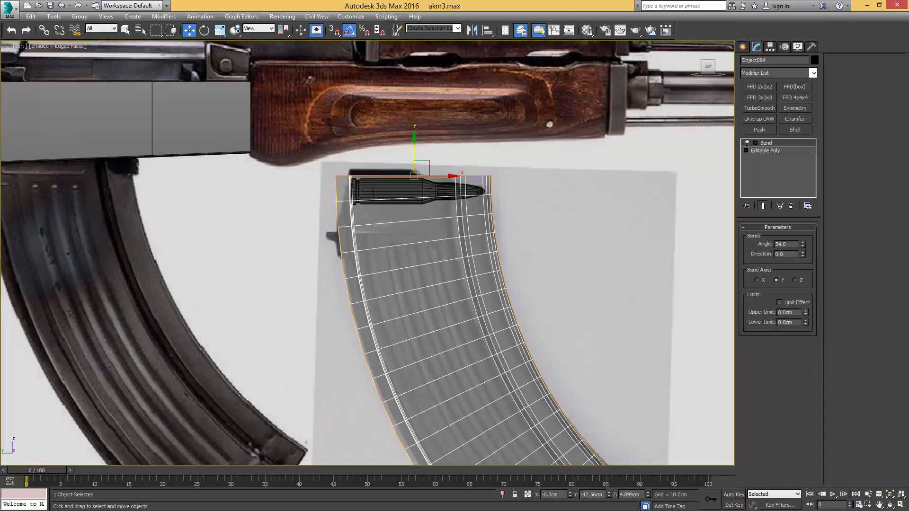
pyautogui.moveTo(654, 235); pyautogui.dragTo(655, 203, button='middle')
pyautogui.hotkey('ctrl', 'e')
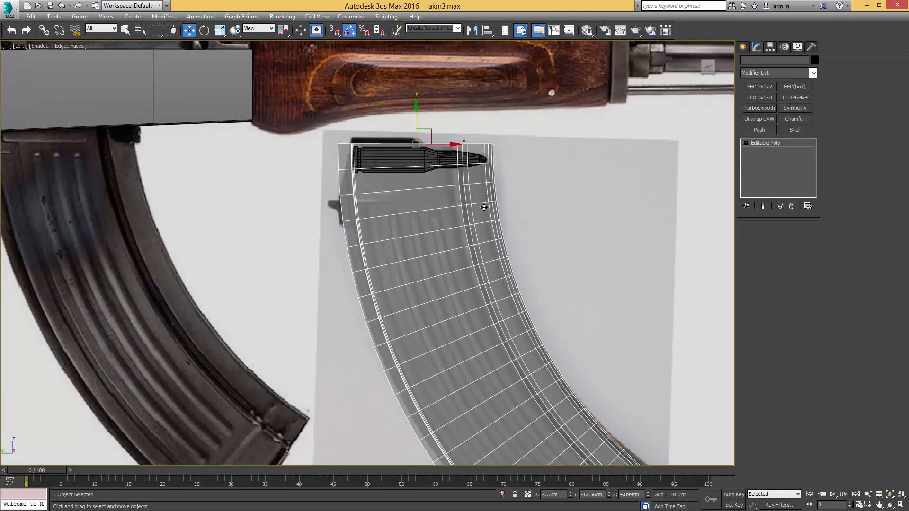
# Delete the polygons of the rear spine strip along the magazine's three uppermost segments
pyautogui.moveTo(433, 217); pyautogui.dragTo(478, 216, button='middle')
pyautogui.scroll(3, 479, 214)
pyautogui.moveTo(445, 187); pyautogui.dragTo(554, 280, button='middle')
pyautogui.scroll(1, 554, 280)
pyautogui.press('4')
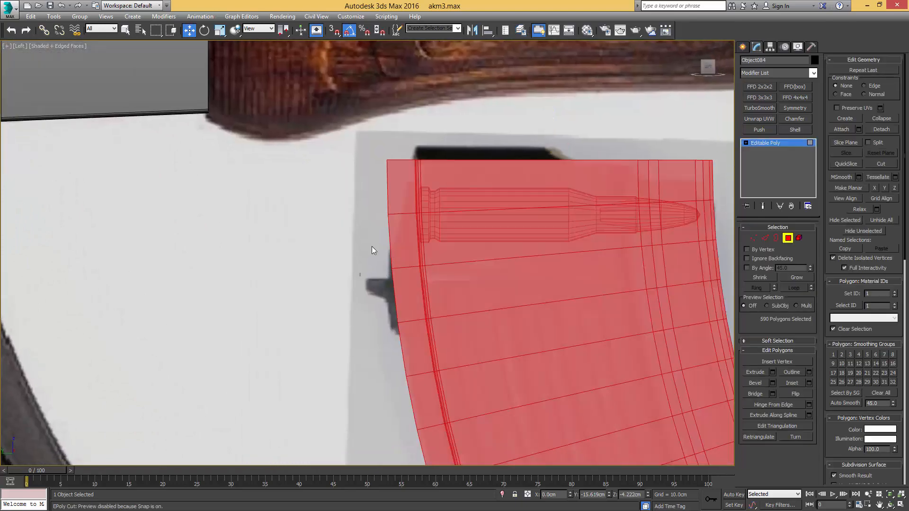
pyautogui.moveTo(407, 192); pyautogui.dragTo(407, 192)
pyautogui.press('Delete')
# Extrude the magazine's upper border edges behind the front ribs upward to the height of the reference feed lips
pyautogui.moveTo(625, 196); pyautogui.dragTo(475, 224, button='middle')
pyautogui.scroll(4, 475, 223)
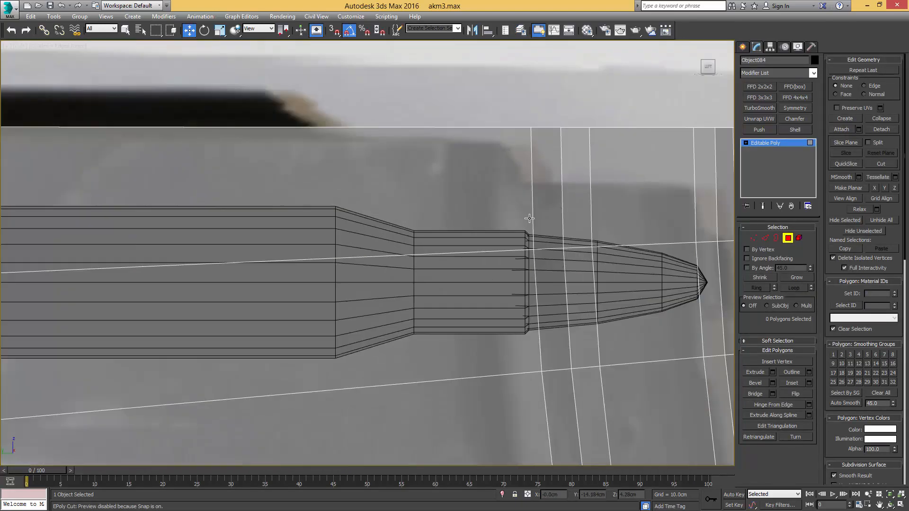
pyautogui.scroll(-2, 544, 202)
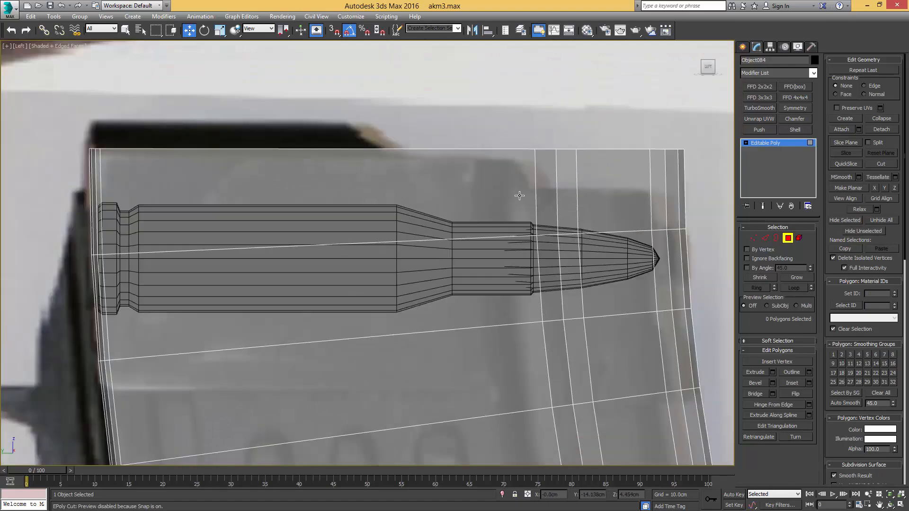
pyautogui.scroll(-1, 428, 183)
pyautogui.scroll(-1, 424, 182)
pyautogui.press('2')
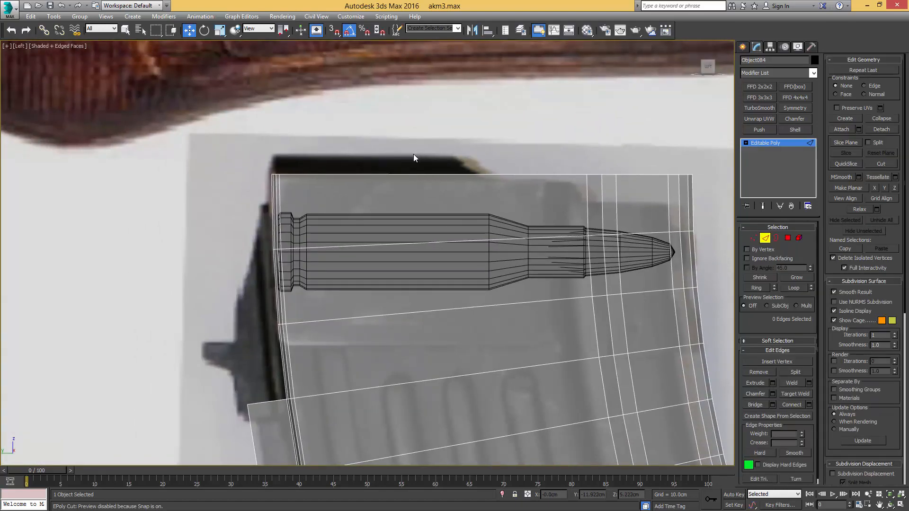
pyautogui.moveTo(294, 180); pyautogui.dragTo(255, 219)
pyautogui.keyDown('alt'); pyautogui.moveTo(386, 248); pyautogui.dragTo(386, 249); pyautogui.keyUp('alt')
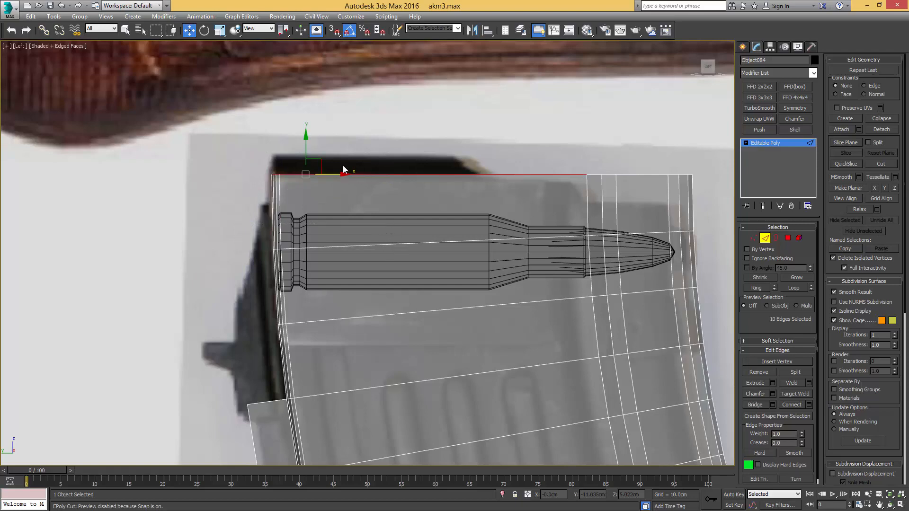
pyautogui.moveTo(308, 148); pyautogui.dragTo(310, 130)
pyautogui.scroll(3, 468, 148)
pyautogui.press('q')
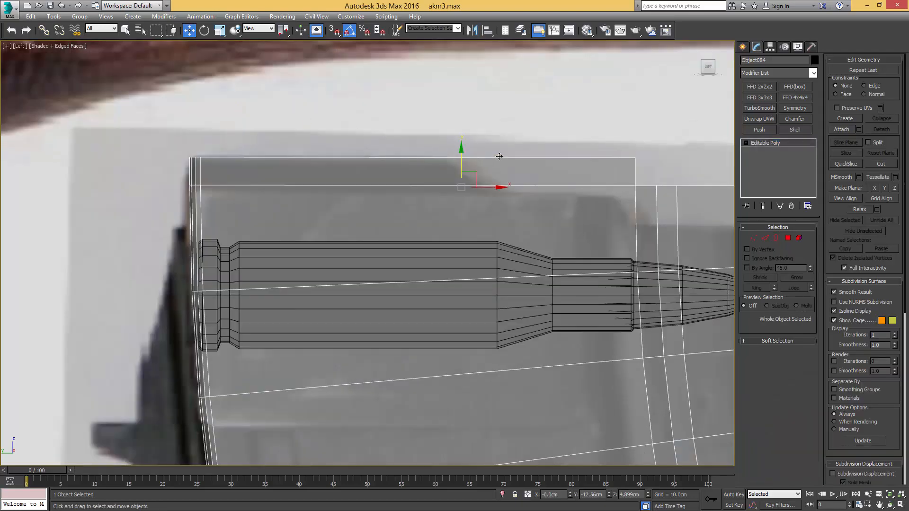
# Add a vertical edge to the raised lip on both sides, slide it forward with the Edge constraint, and connect the rear section horizontally
pyautogui.click(501, 185)
pyautogui.click(864, 85)
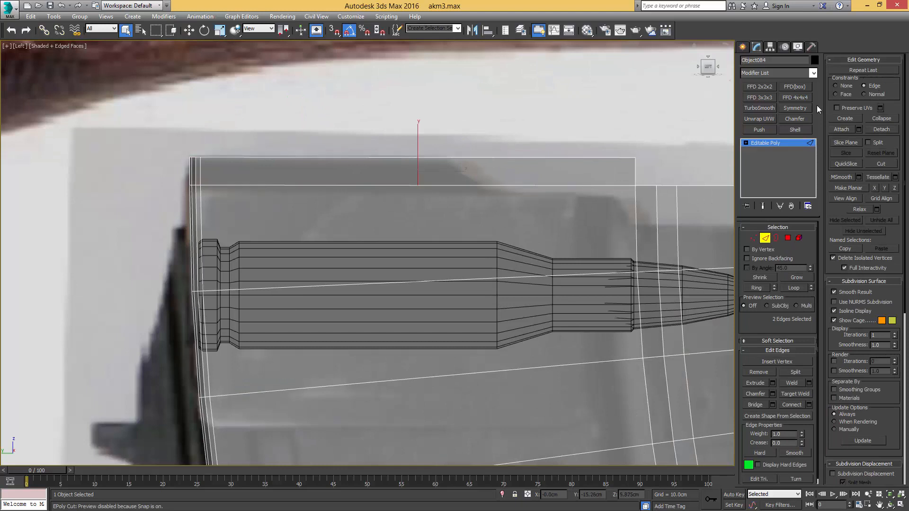
pyautogui.press('w')
pyautogui.moveTo(477, 171); pyautogui.dragTo(468, 170)
pyautogui.hotkey('ctrl', 'shift', 'e')
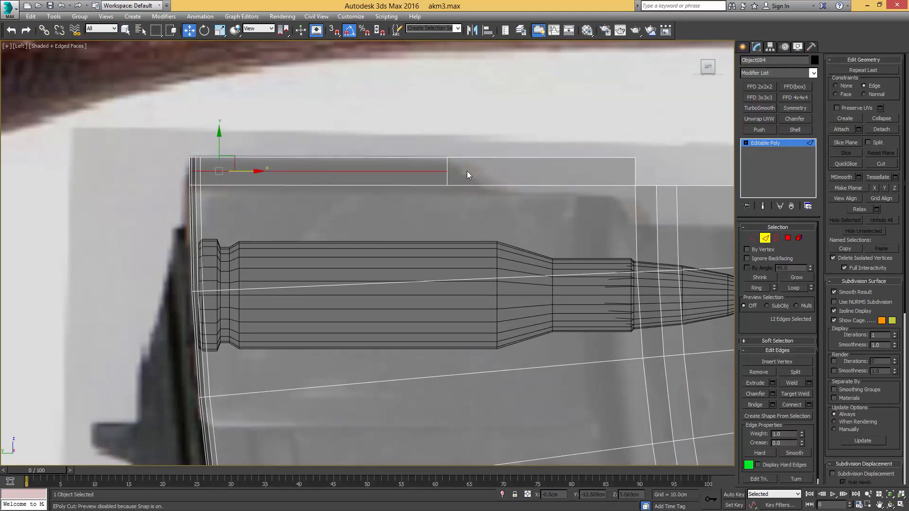
# Slide the lower and middle vertices of the lip's vertical edge forward to form the slanted end shown in the reference
pyautogui.scroll(3, 441, 170)
pyautogui.scroll(-1, 457, 178)
pyautogui.press('1')
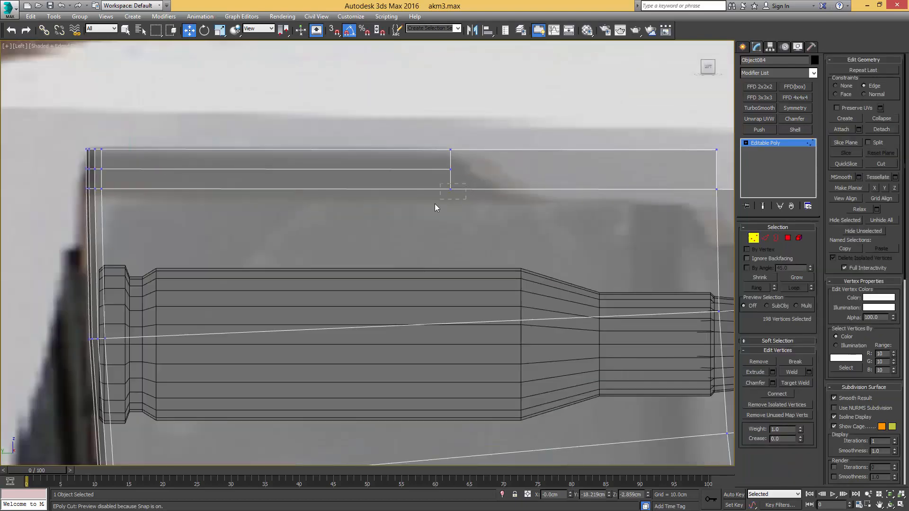
pyautogui.moveTo(434, 204); pyautogui.dragTo(537, 191)
pyautogui.moveTo(475, 169); pyautogui.dragTo(495, 169)
pyautogui.scroll(-3, 495, 170)
pyautogui.scroll(4, 514, 172)
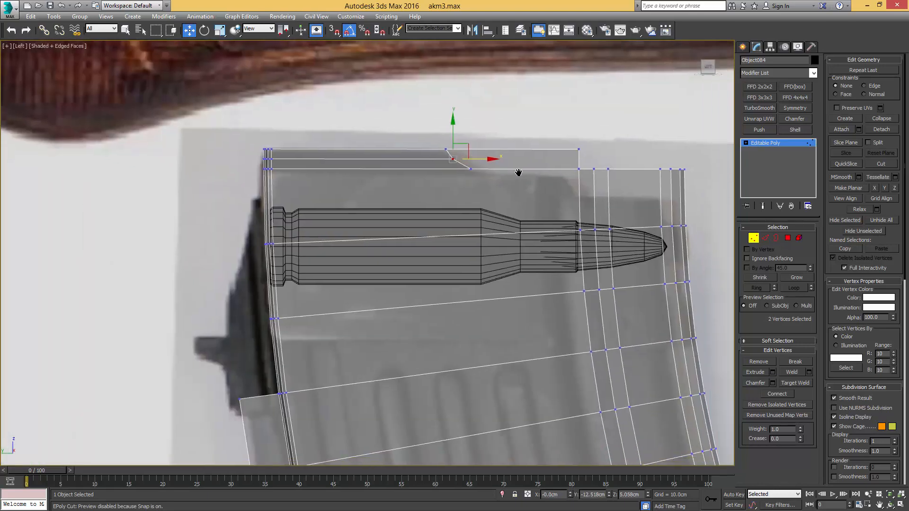
# Delete the lip polygons in front of the slanted edge on both sides of the magazine
pyautogui.press('4')
pyautogui.press('q')
pyautogui.click(507, 147)
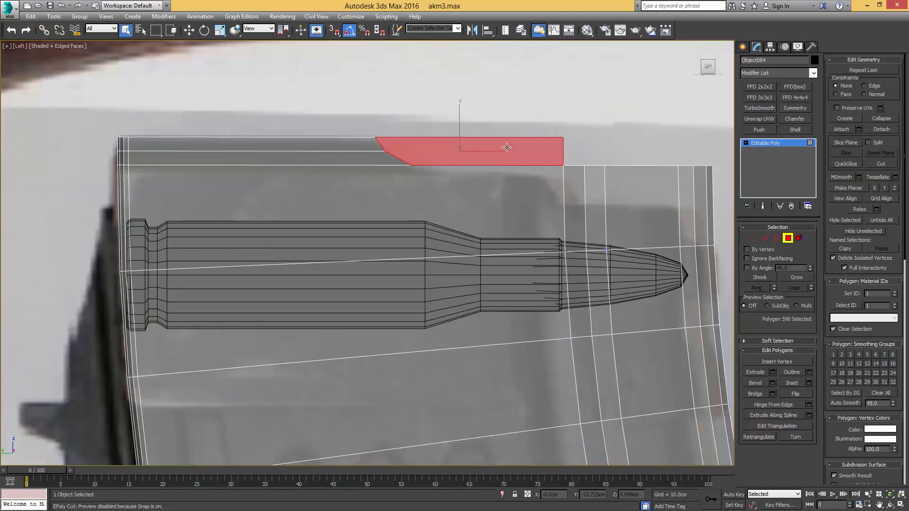
pyautogui.press('Delete')
pyautogui.moveTo(545, 175); pyautogui.dragTo(510, 162, button='middle')
pyautogui.click(506, 133)
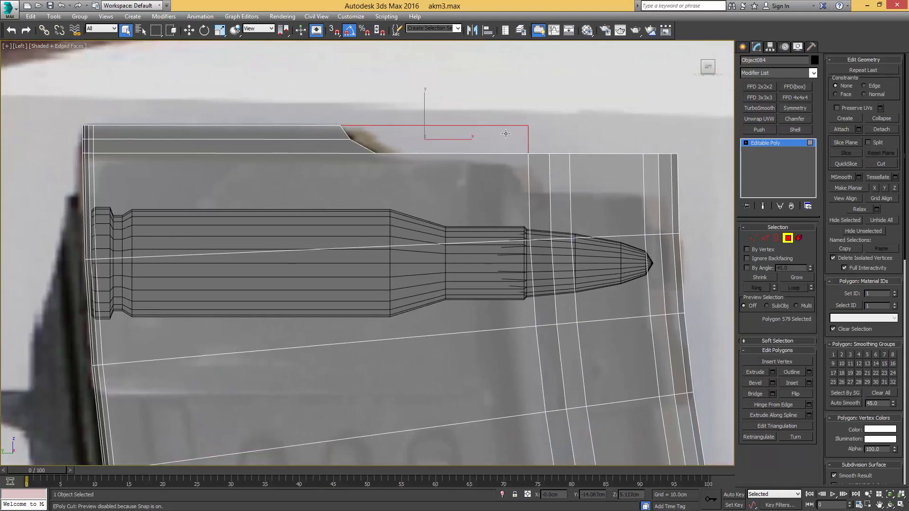
pyautogui.press('Delete')
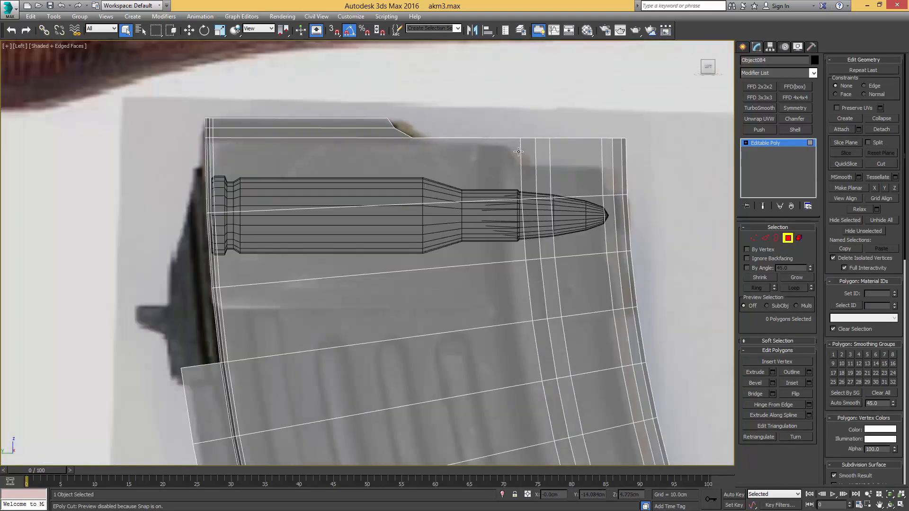
# Connect the vertical edges in the top row of the magazine's front section with a horizontal edge on both sides
pyautogui.scroll(3, 526, 152)
pyautogui.press('1')
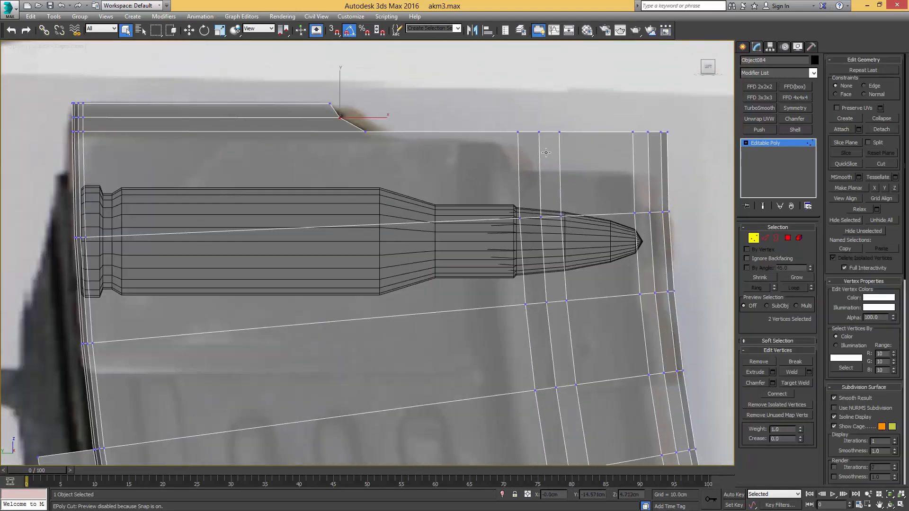
pyautogui.press('2')
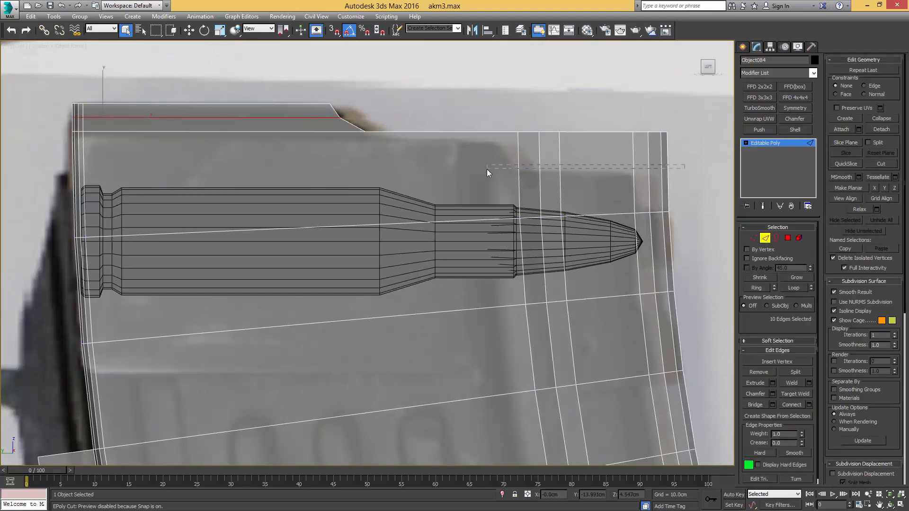
pyautogui.moveTo(487, 169); pyautogui.dragTo(473, 170)
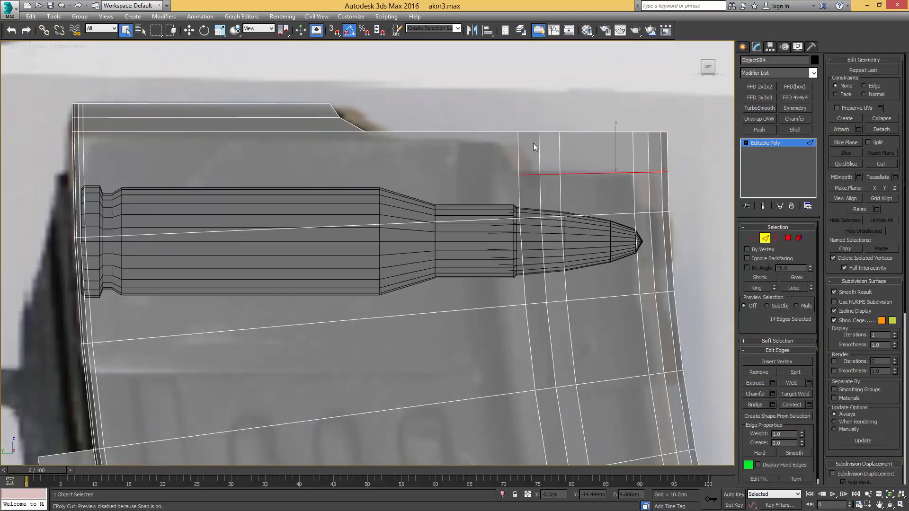
# Raise the two rearmost vertex pairs of the new front edge to form the sloped transition shown in the reference
pyautogui.scroll(2, 533, 143)
pyautogui.press('1')
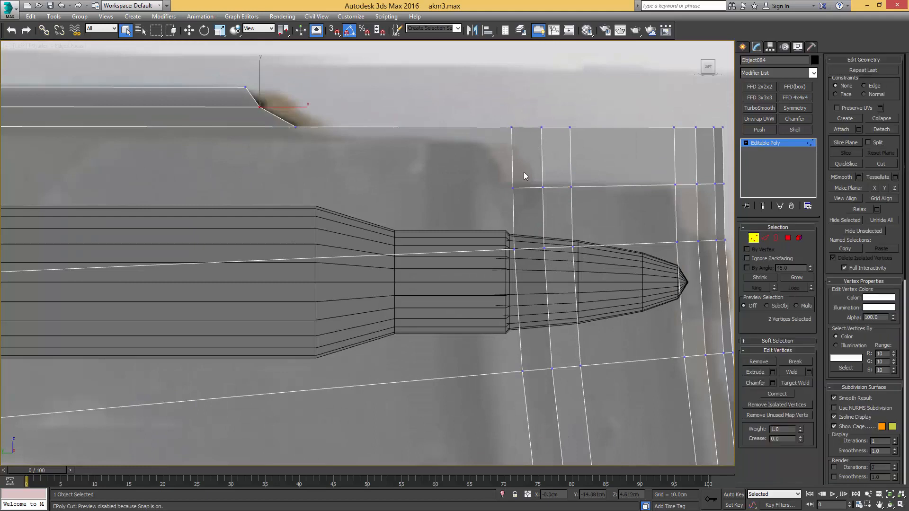
pyautogui.moveTo(499, 206); pyautogui.dragTo(499, 205)
pyautogui.press('w')
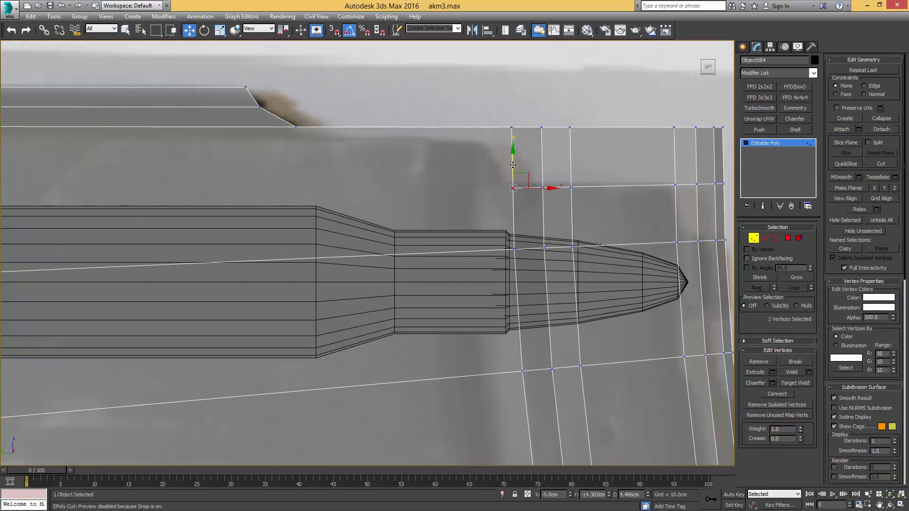
pyautogui.moveTo(514, 168); pyautogui.dragTo(512, 127)
pyautogui.click(543, 188)
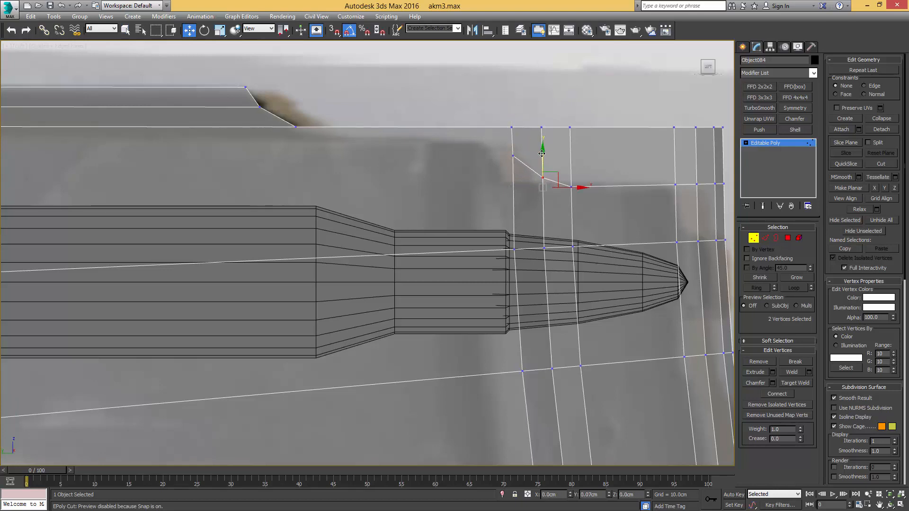
# Delete the polygons above the new edge at the magazine's front upper corner on both sides
pyautogui.scroll(-3, 542, 161)
pyautogui.press('4')
pyautogui.press('q')
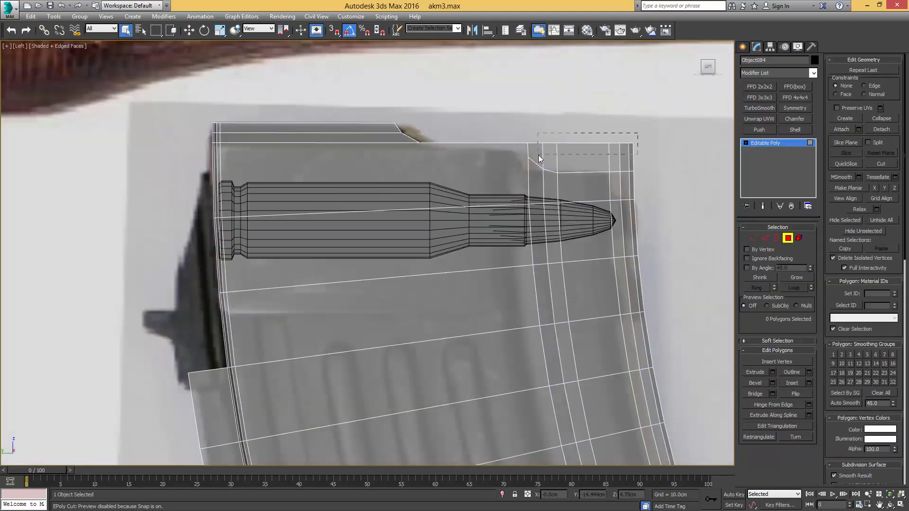
pyautogui.moveTo(538, 154); pyautogui.dragTo(539, 155)
pyautogui.press('Delete')
pyautogui.moveTo(373, 177); pyautogui.dragTo(412, 162, button='middle')
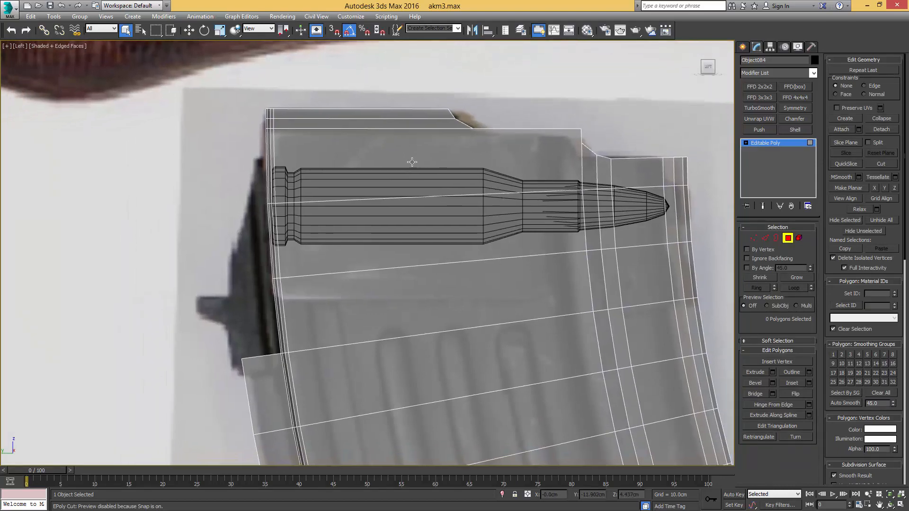
pyautogui.moveTo(364, 121); pyautogui.dragTo(470, 150, button='middle')
pyautogui.moveTo(513, 113); pyautogui.dragTo(349, 150)
pyautogui.scroll(-2, 429, 150)
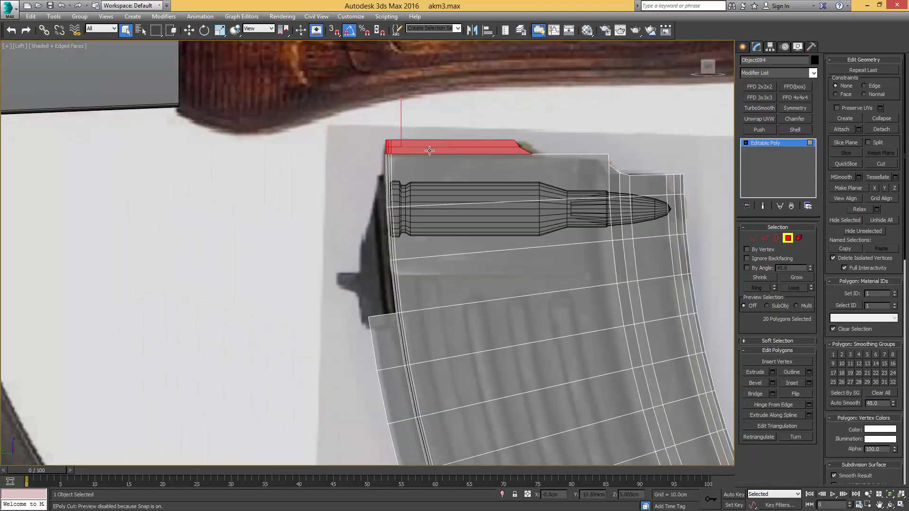
pyautogui.keyDown('alt'); pyautogui.moveTo(429, 151); pyautogui.dragTo(404, 158, button='middle'); pyautogui.keyUp('alt')
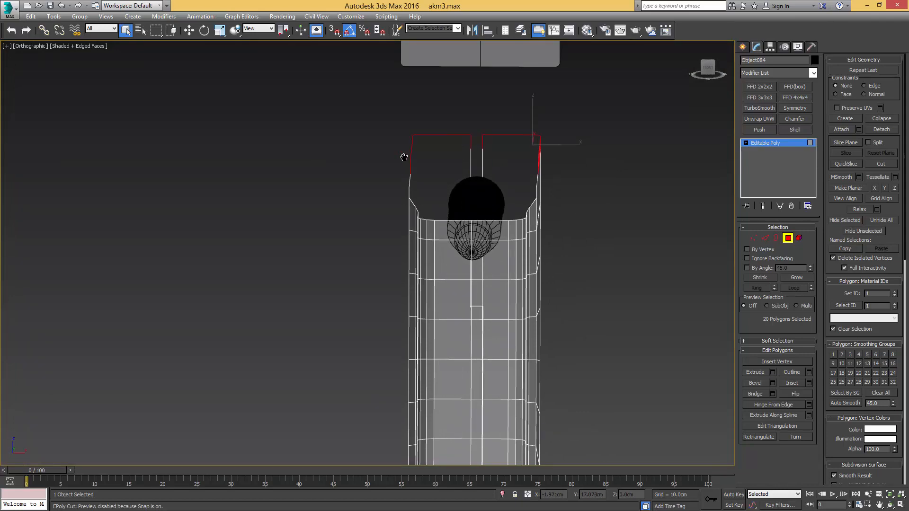
# Select the polygons of the magazine's positive-X half in the Front view and delete them
pyautogui.press('f')
pyautogui.scroll(8, 402, 155)
pyautogui.scroll(-8, 375, 176)
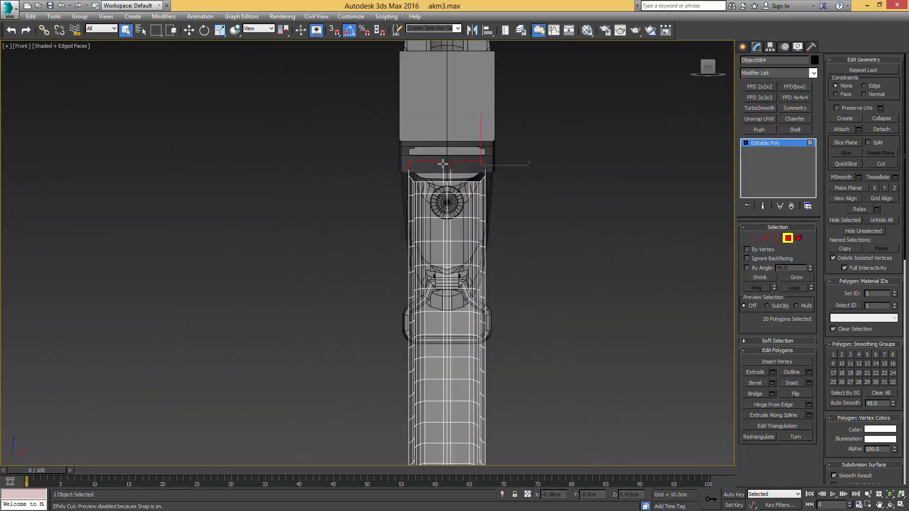
pyautogui.scroll(-1, 440, 163)
pyautogui.scroll(6, 421, 158)
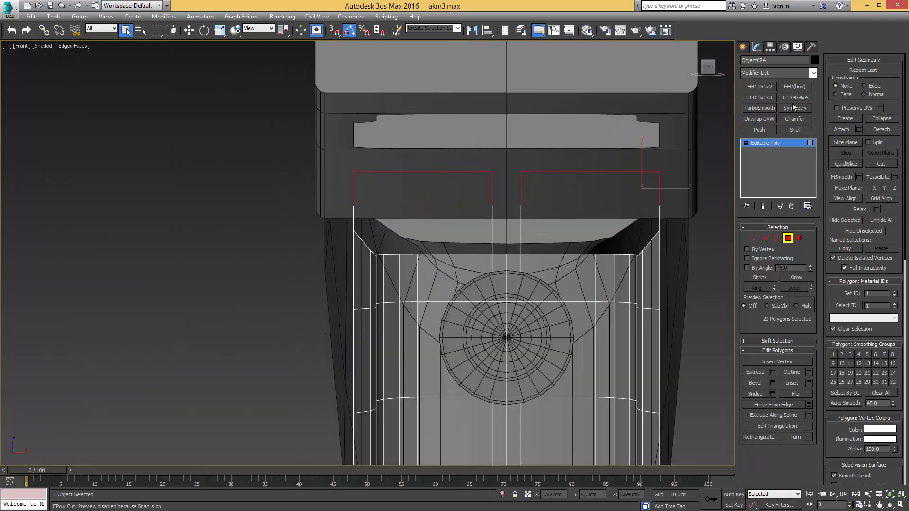
pyautogui.scroll(-6, 643, 108)
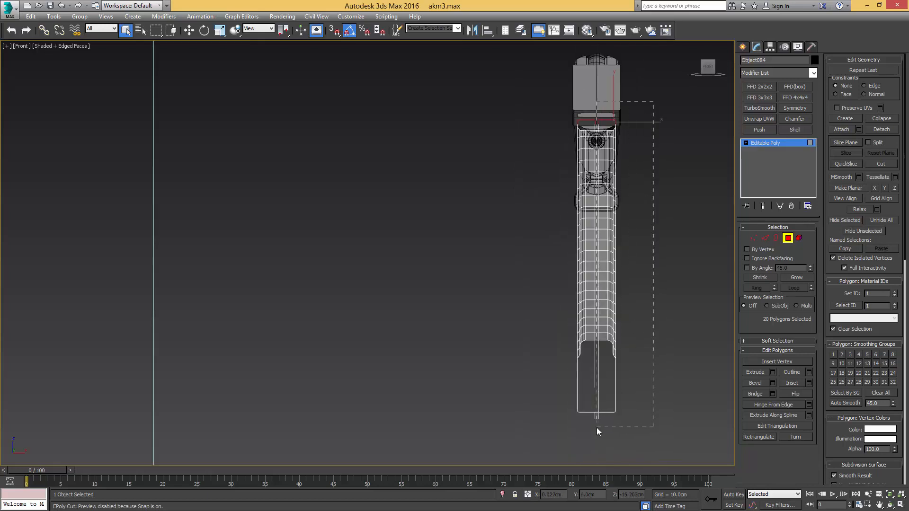
pyautogui.moveTo(597, 428); pyautogui.dragTo(597, 428)
pyautogui.scroll(4, 595, 266)
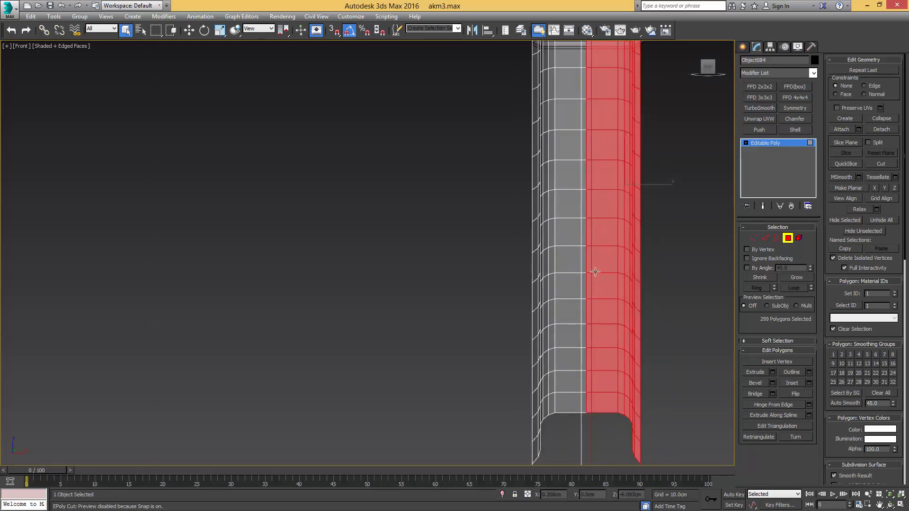
pyautogui.press('Delete')
# Select all raised lip polygons on the remaining magazine half and convert the selection to vertices
pyautogui.moveTo(556, 153); pyautogui.dragTo(561, 290, button='middle')
pyautogui.moveTo(554, 106); pyautogui.dragTo(560, 214, button='middle')
pyautogui.scroll(6, 563, 215)
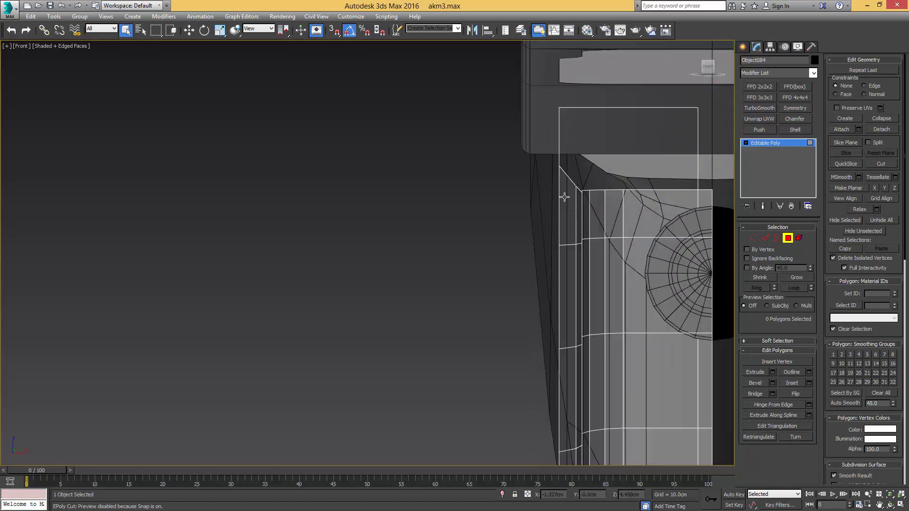
pyautogui.scroll(-3, 565, 189)
pyautogui.press('1')
pyautogui.keyDown('alt'); pyautogui.moveTo(566, 186); pyautogui.dragTo(590, 186, button='middle'); pyautogui.keyUp('alt')
pyautogui.press('4')
pyautogui.click(516, 185)
pyautogui.scroll(5, 547, 185)
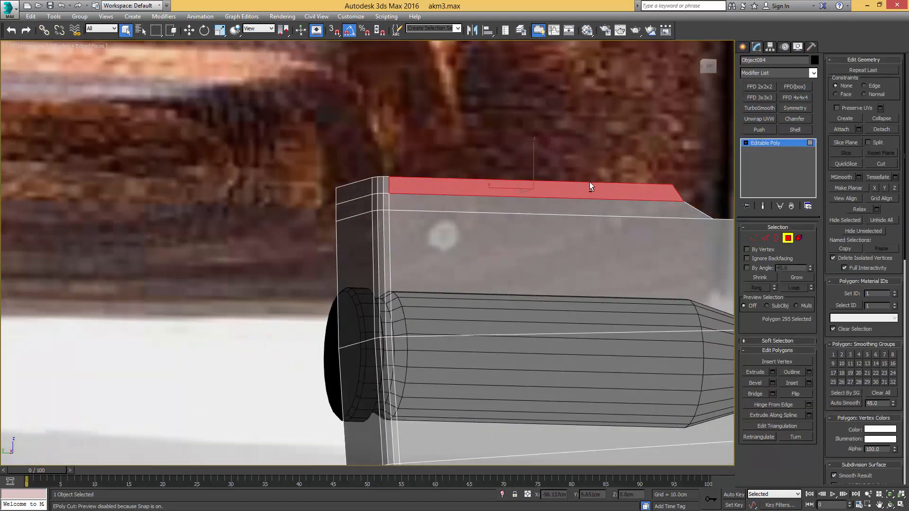
pyautogui.keyDown('shift'); pyautogui.click(381, 188); pyautogui.keyUp('shift')
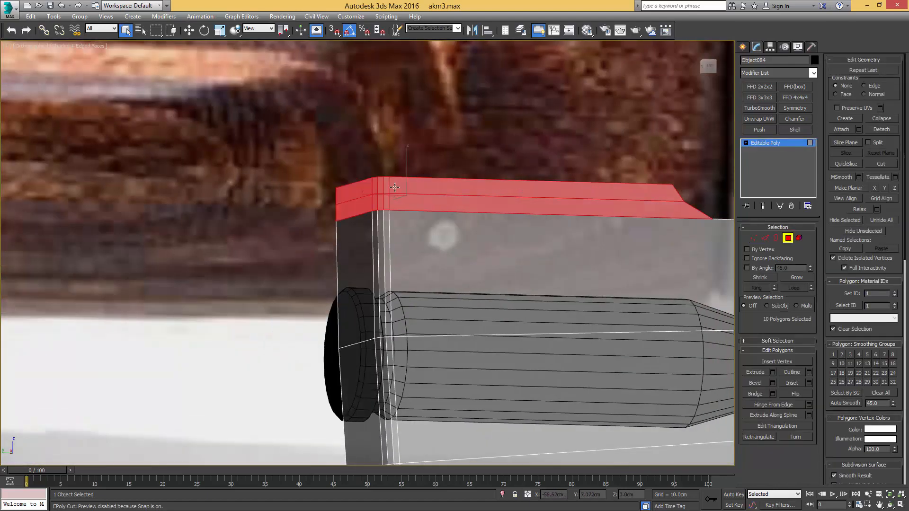
pyautogui.keyDown('ctrl'); pyautogui.click(752, 238); pyautogui.keyUp('ctrl')
pyautogui.keyDown('alt'); pyautogui.moveTo(413, 212); pyautogui.dragTo(377, 217, button='middle'); pyautogui.keyUp('alt')
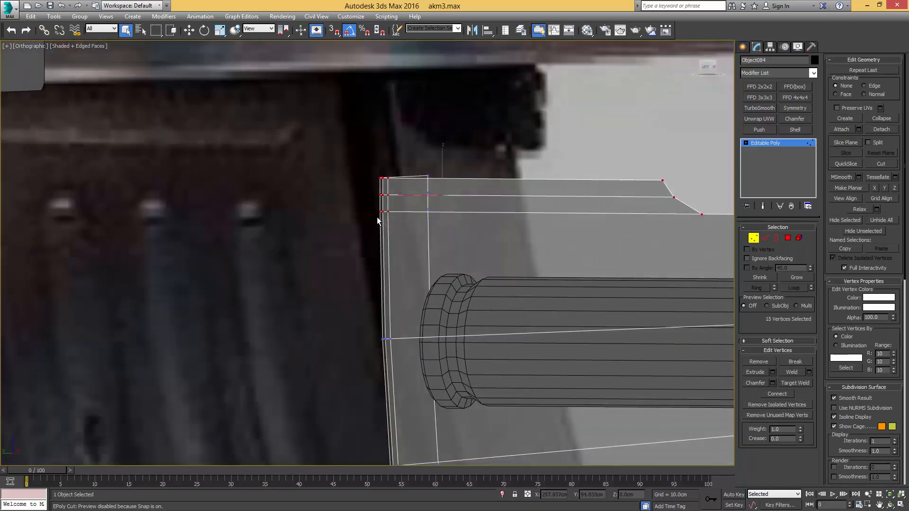
# Apply an FFD 3x3x3 modifier to the selected lip vertices, working in the Front view
pyautogui.press('f')
pyautogui.scroll(-5, 409, 205)
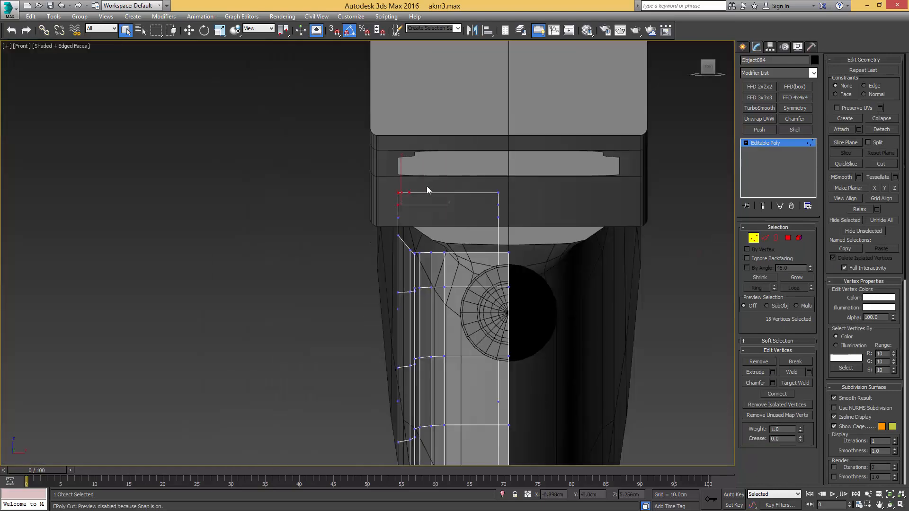
pyautogui.moveTo(427, 186); pyautogui.dragTo(403, 194, button='middle')
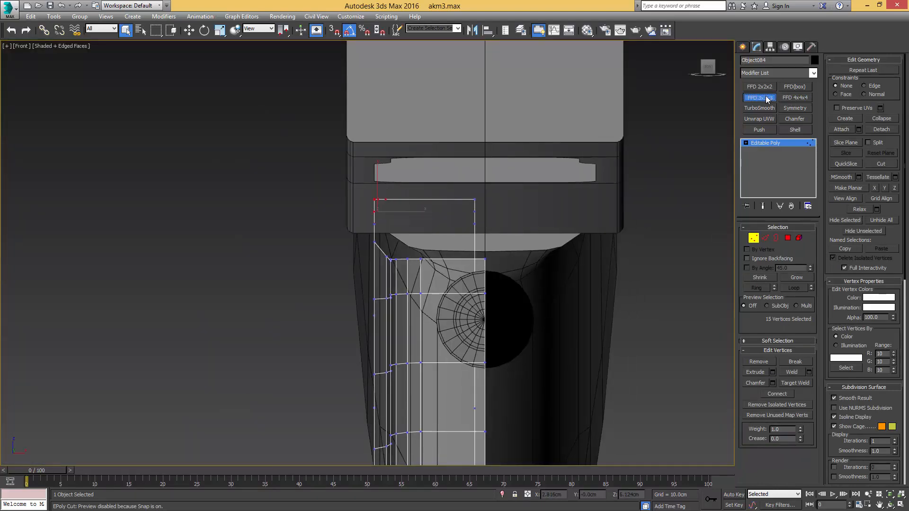
pyautogui.click(766, 96)
pyautogui.scroll(4, 378, 211)
# Slide the lattice's top control points inward to bend the feed lip over the cartridge, and collapse the modifier into the Editable Poly
pyautogui.press('w')
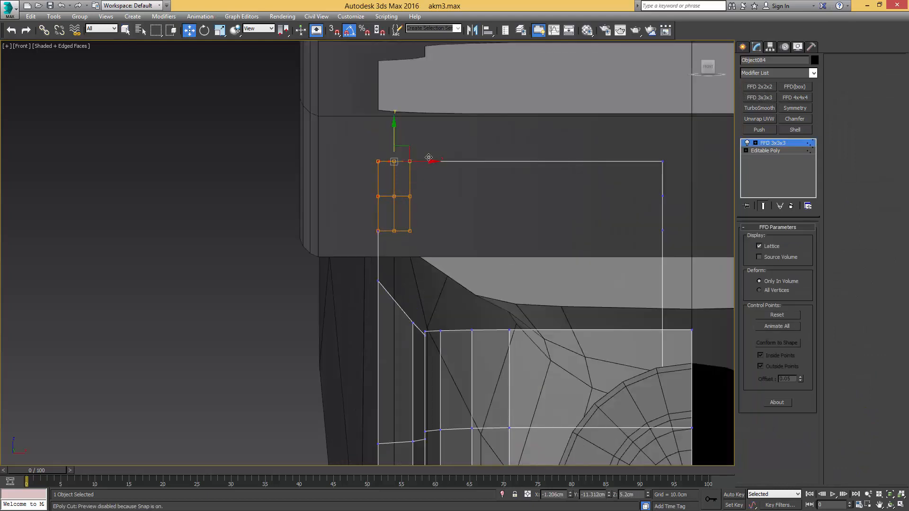
pyautogui.moveTo(429, 158); pyautogui.dragTo(495, 172)
pyautogui.scroll(-4, 488, 197)
pyautogui.scroll(1, 488, 197)
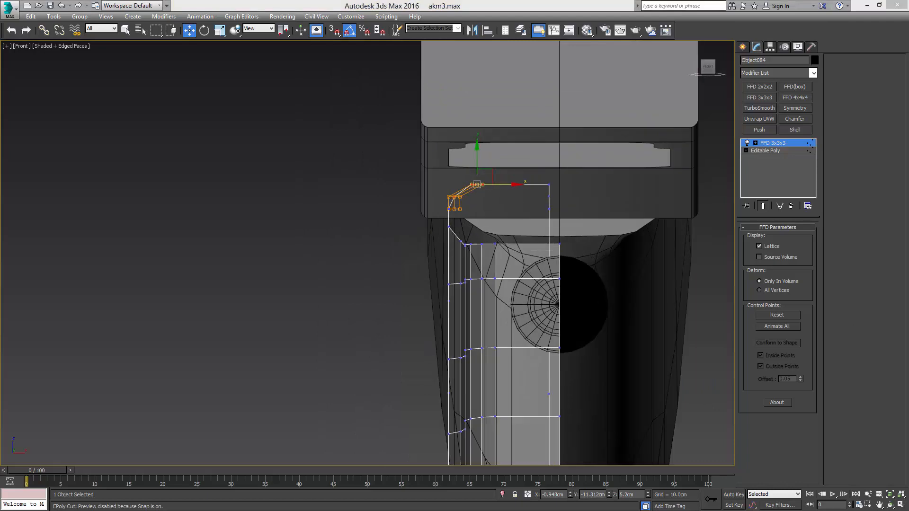
pyautogui.keyDown('alt'); pyautogui.moveTo(455, 227); pyautogui.dragTo(426, 231, button='middle'); pyautogui.keyUp('alt')
pyautogui.press('Delete')
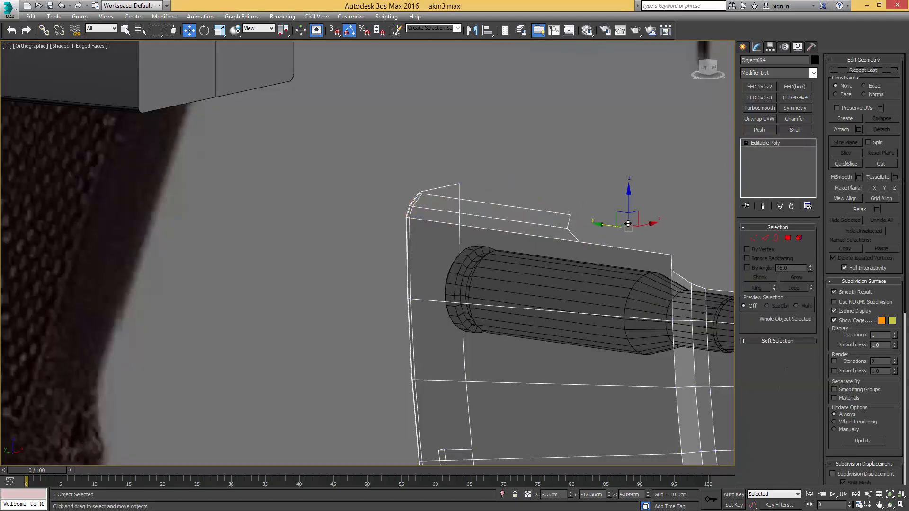
# Add a Symmetry modifier to the half magazine with Z as the mirror axis and check the rear slot
pyautogui.keyDown('alt'); pyautogui.moveTo(674, 195); pyautogui.dragTo(619, 209, button='middle'); pyautogui.keyUp('alt')
pyautogui.press('2')
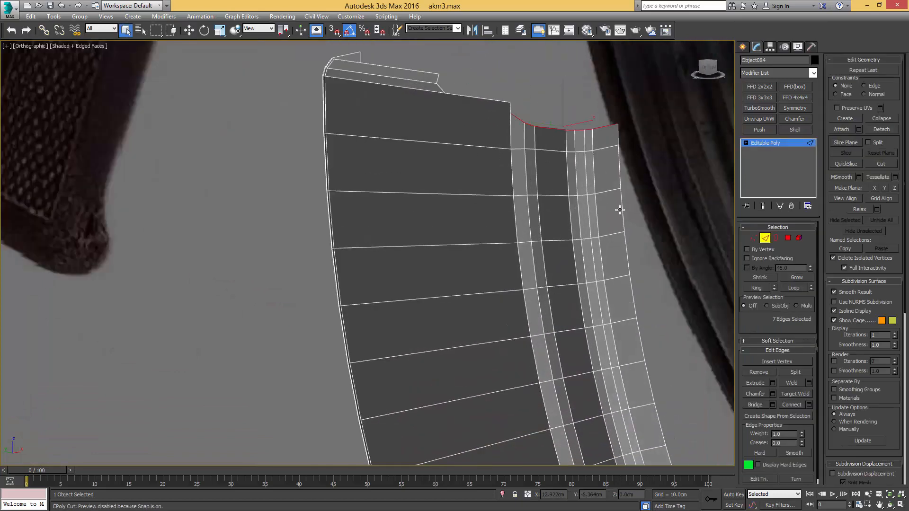
pyautogui.hotkey('alt', 'c')
pyautogui.press('2')
pyautogui.press('w')
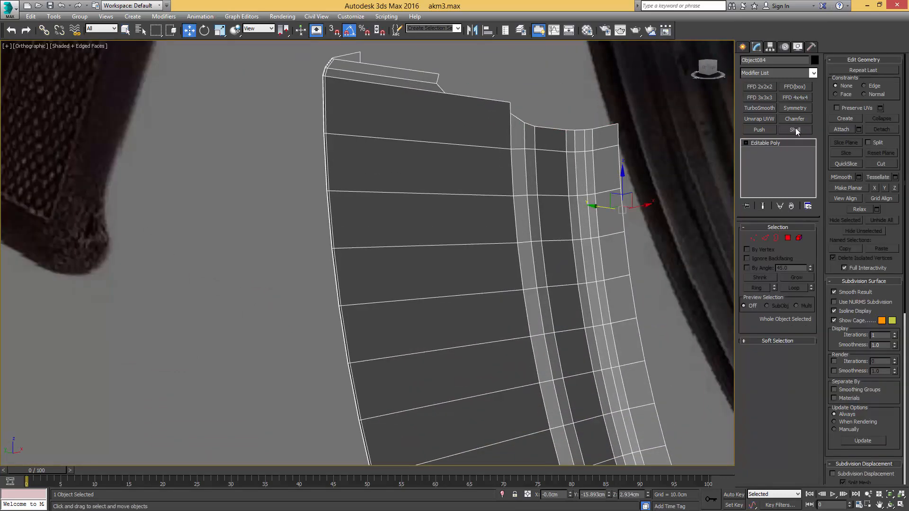
pyautogui.click(794, 108)
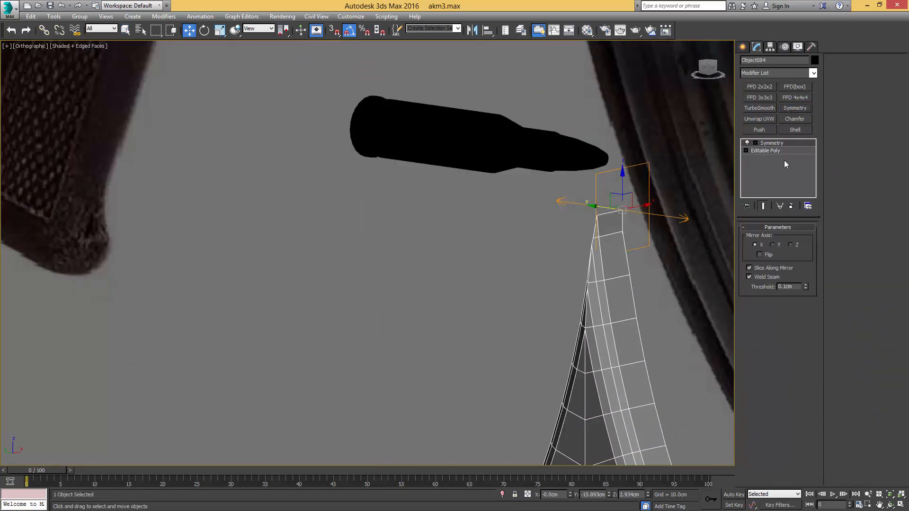
pyautogui.click(779, 244)
pyautogui.click(797, 245)
pyautogui.keyDown('alt'); pyautogui.moveTo(520, 213); pyautogui.dragTo(506, 190, button='middle'); pyautogui.keyUp('alt')
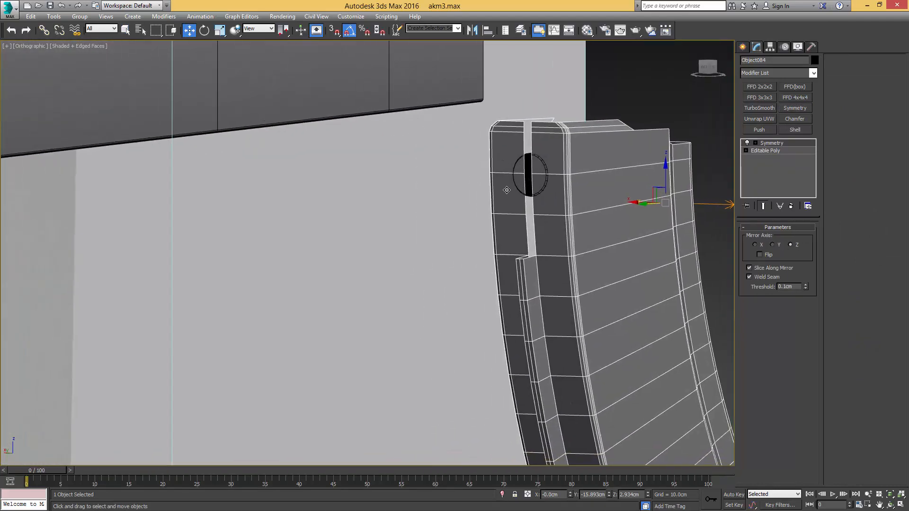
pyautogui.moveTo(908, 84)
pyautogui.mouseDown()
pyautogui.moveTo(545, 80)
pyautogui.moveTo(908, 87)
pyautogui.mouseUp()
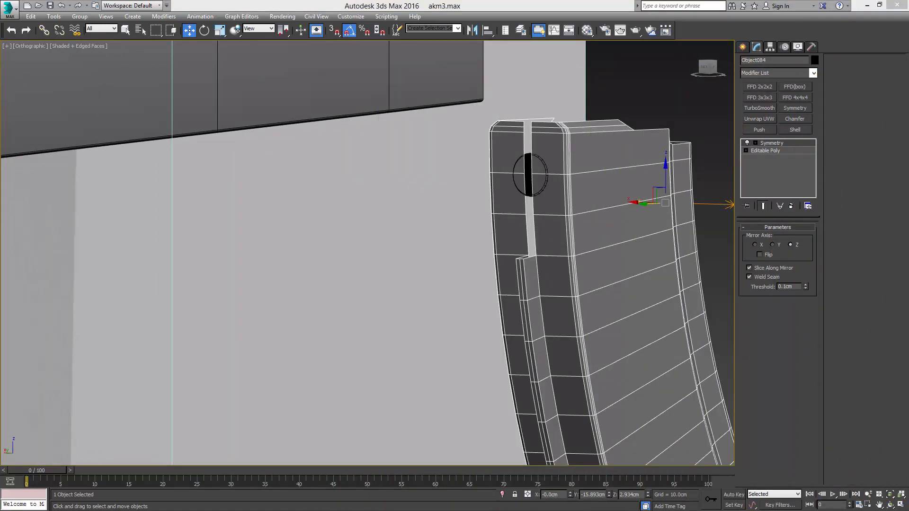
pyautogui.scroll(3, 513, 158)
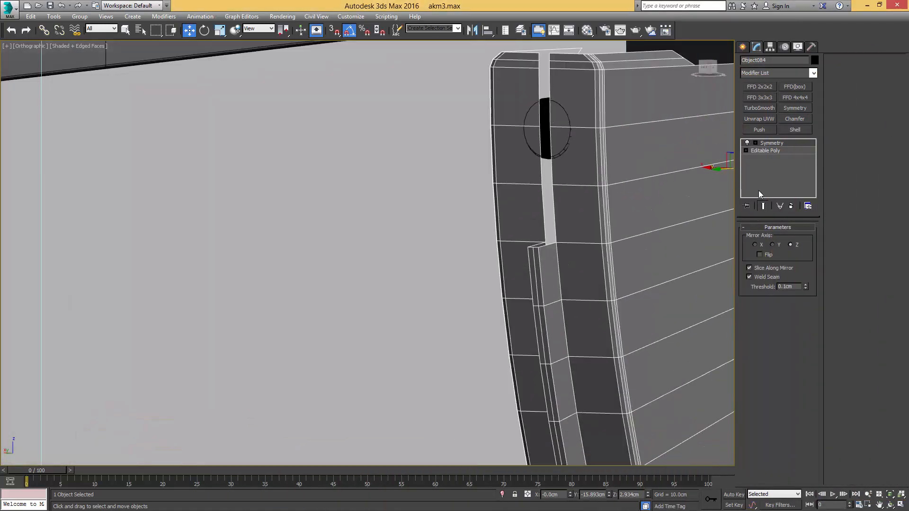
# In the base Editable Poly, connect the rear face's upper horizontal edges below the lip with a vertical edge
pyautogui.click(770, 150)
pyautogui.scroll(4, 524, 252)
pyautogui.scroll(-5, 524, 252)
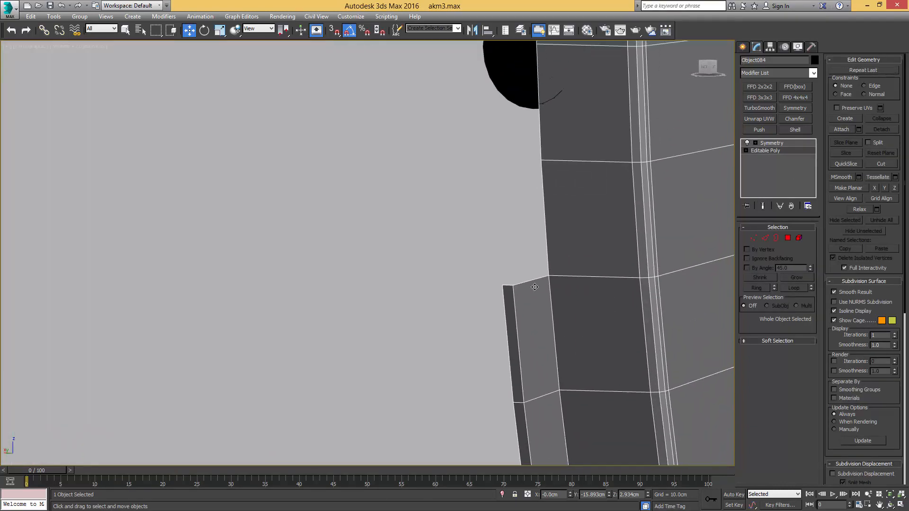
pyautogui.press('2')
pyautogui.hotkey('alt', 'c')
pyautogui.click(563, 283)
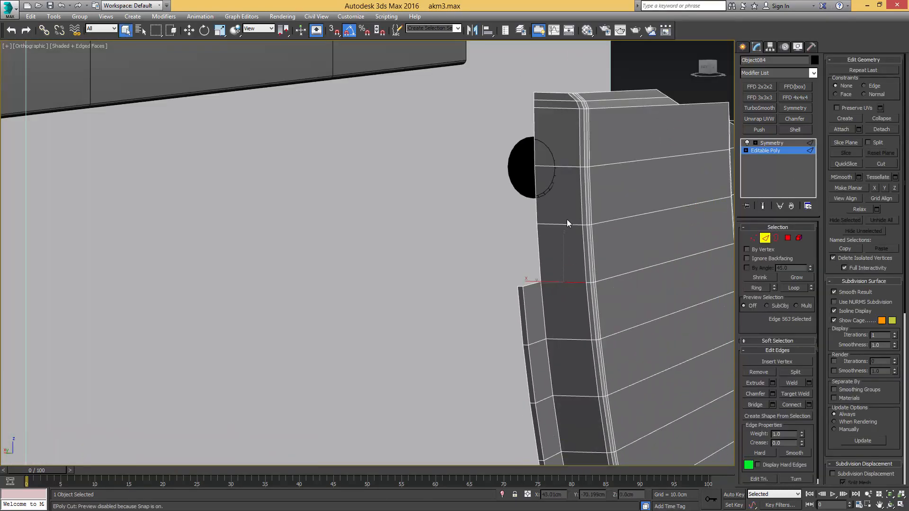
pyautogui.click(565, 227)
pyautogui.moveTo(558, 168); pyautogui.dragTo(566, 211, button='middle')
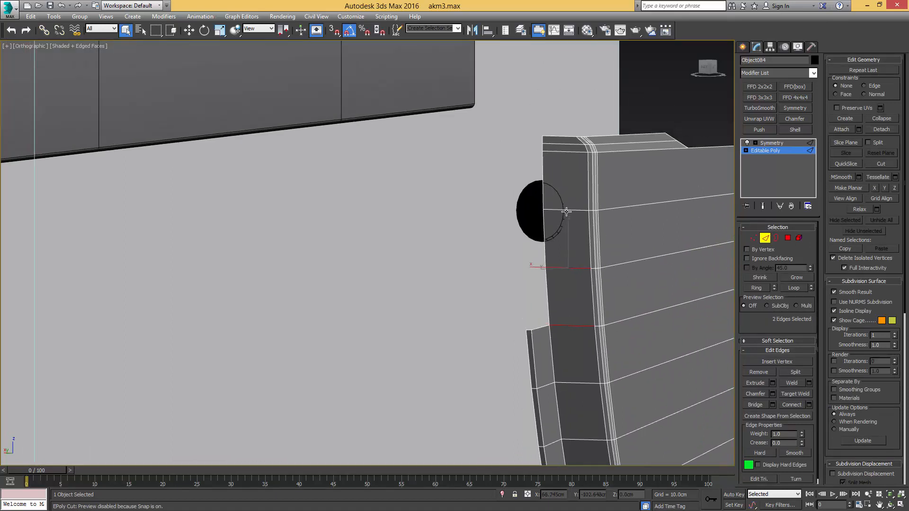
pyautogui.click(572, 152)
pyautogui.hotkey('ctrl', 'shift', 'e')
# Extend the five open border edges on the upper rear face toward the magazine's centre plane and set their X position to 0
pyautogui.moveTo(564, 201); pyautogui.dragTo(563, 170, button='middle')
pyautogui.click(543, 264)
pyautogui.keyDown('alt'); pyautogui.moveTo(543, 263); pyautogui.dragTo(566, 266, button='middle'); pyautogui.keyUp('alt')
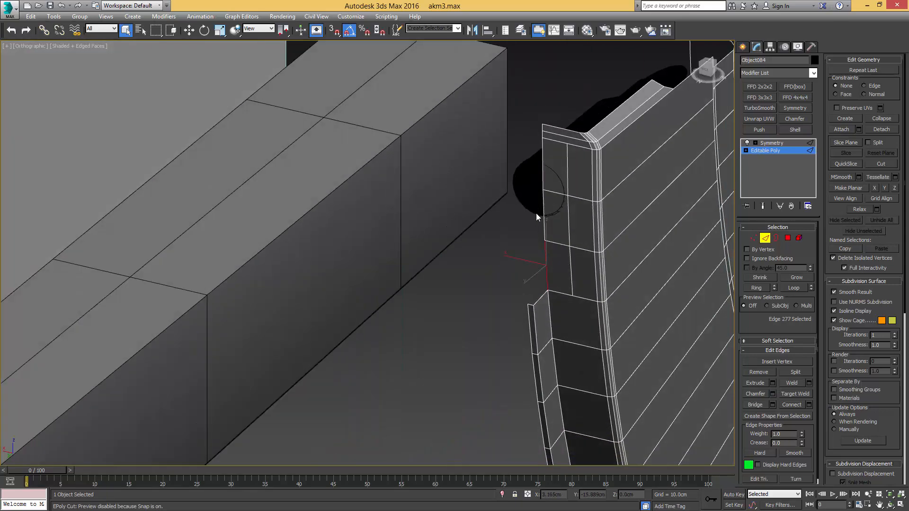
pyautogui.scroll(2, 538, 163)
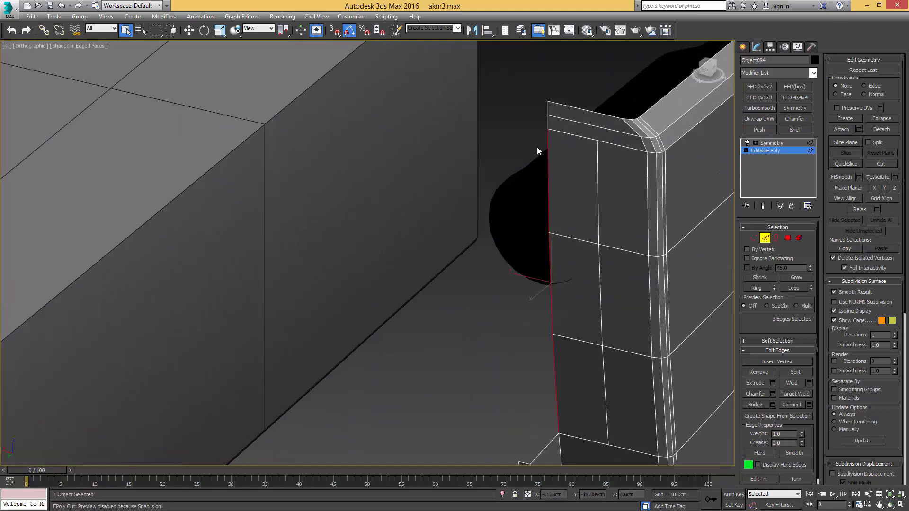
pyautogui.keyDown('ctrl'); pyautogui.click(557, 99); pyautogui.keyUp('ctrl')
pyautogui.keyDown('alt'); pyautogui.moveTo(557, 99); pyautogui.dragTo(581, 183); pyautogui.keyUp('alt')
pyautogui.press('w')
pyautogui.keyDown('shift'); pyautogui.moveTo(531, 210); pyautogui.dragTo(524, 209); pyautogui.keyUp('shift')
pyautogui.moveTo(534, 246); pyautogui.dragTo(534, 243, button='middle')
pyautogui.scroll(-3, 552, 286)
pyautogui.moveTo(552, 286)
pyautogui.keyDown('alt'); pyautogui.mouseDown(button='middle')
pyautogui.moveTo(570, 263)
pyautogui.moveTo(562, 273)
pyautogui.mouseUp(button='middle'); pyautogui.keyUp('alt')
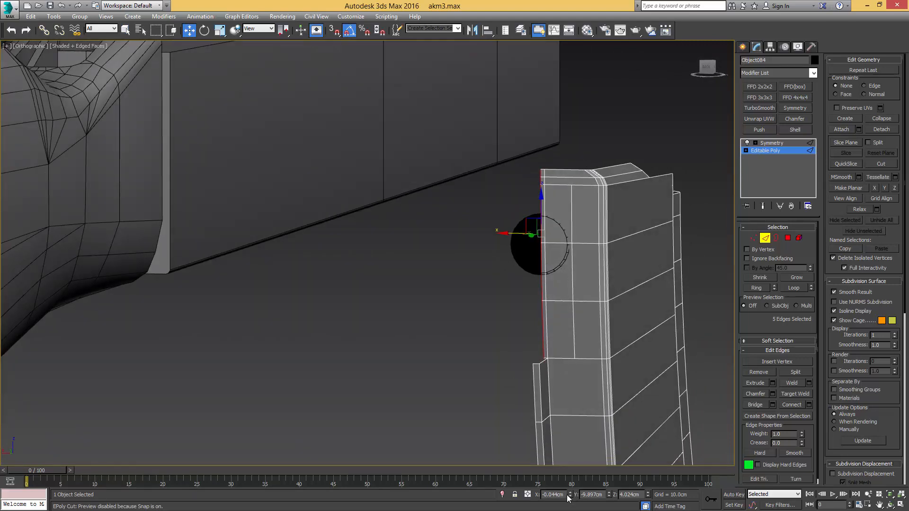
pyautogui.moveTo(530, 380); pyautogui.dragTo(523, 356, button='middle')
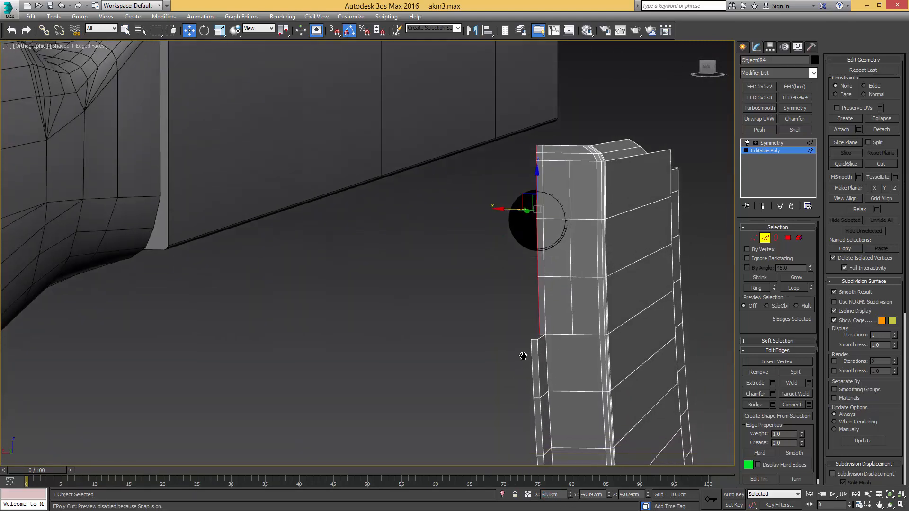
# Extend the short ledge edge below the new strip to X 0 and weld the overlapping vertices at its outer corner
pyautogui.scroll(3, 524, 360)
pyautogui.click(555, 297)
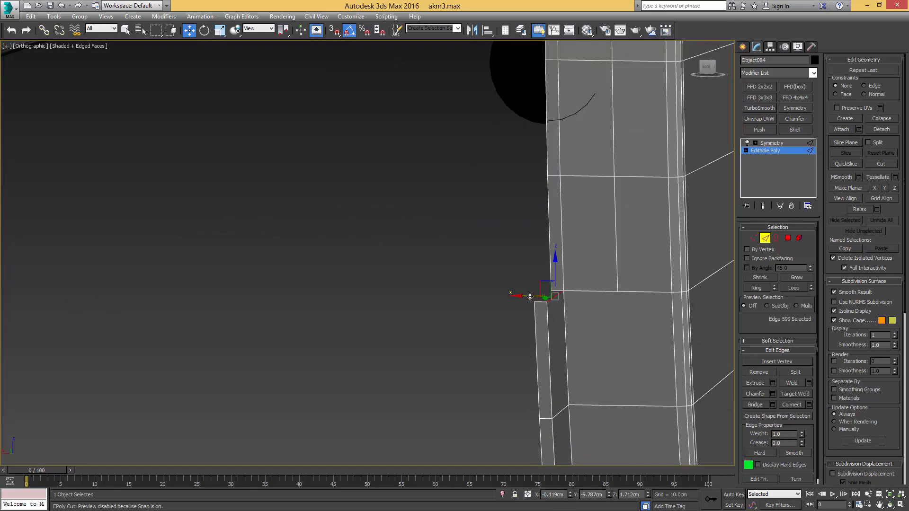
pyautogui.doubleClick(552, 495)
pyautogui.write('0')
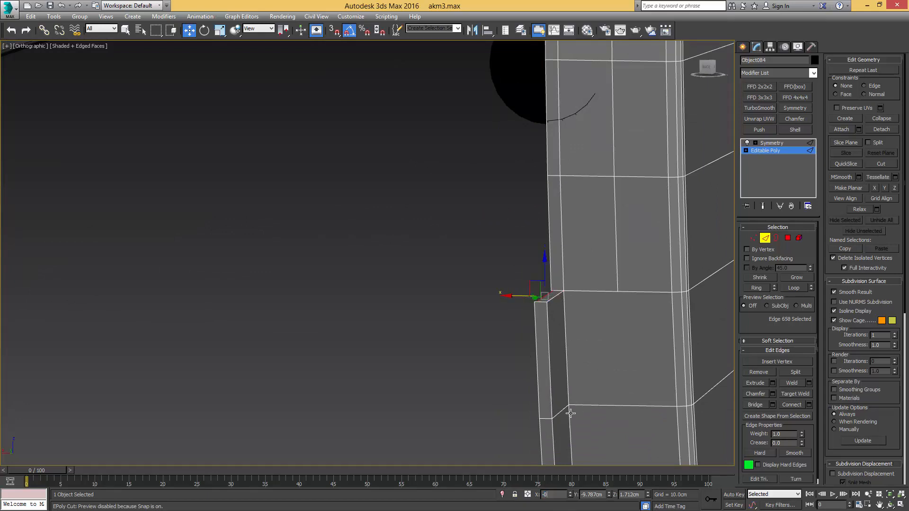
pyautogui.press('Return')
pyautogui.click(753, 238)
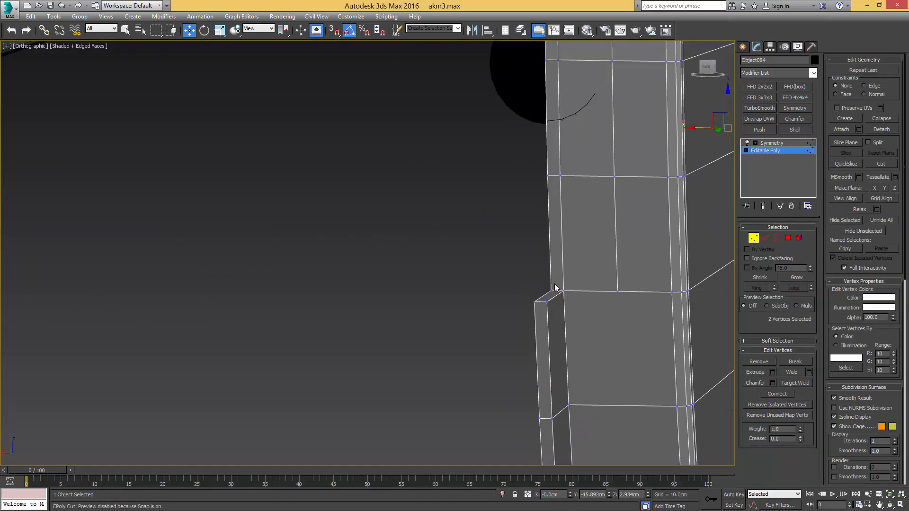
pyautogui.moveTo(536, 295); pyautogui.dragTo(539, 295)
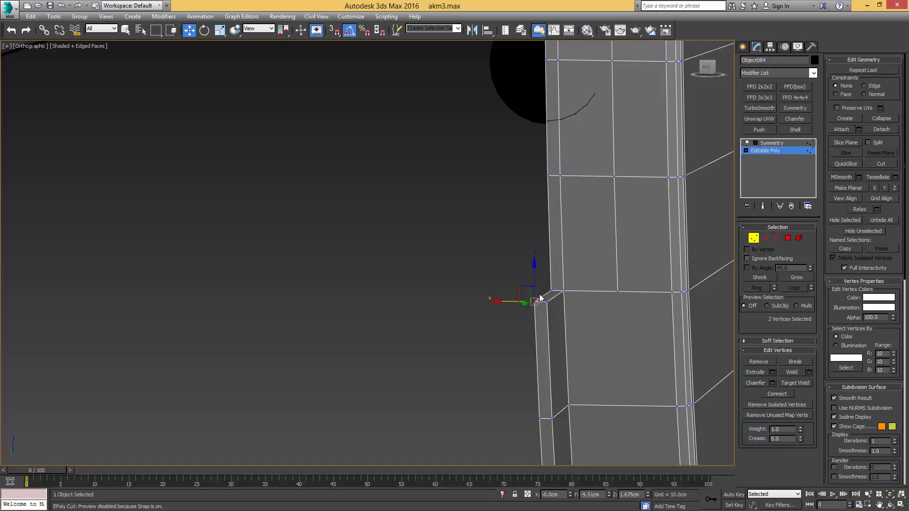
pyautogui.moveTo(572, 300); pyautogui.dragTo(557, 346, button='middle')
pyautogui.scroll(-4, 564, 327)
pyautogui.scroll(2, 558, 241)
# Connect the top rear strip's vertical edges with a horizontal edge and slide it up toward the lip using the Edge constraint
pyautogui.press('2')
pyautogui.press('q')
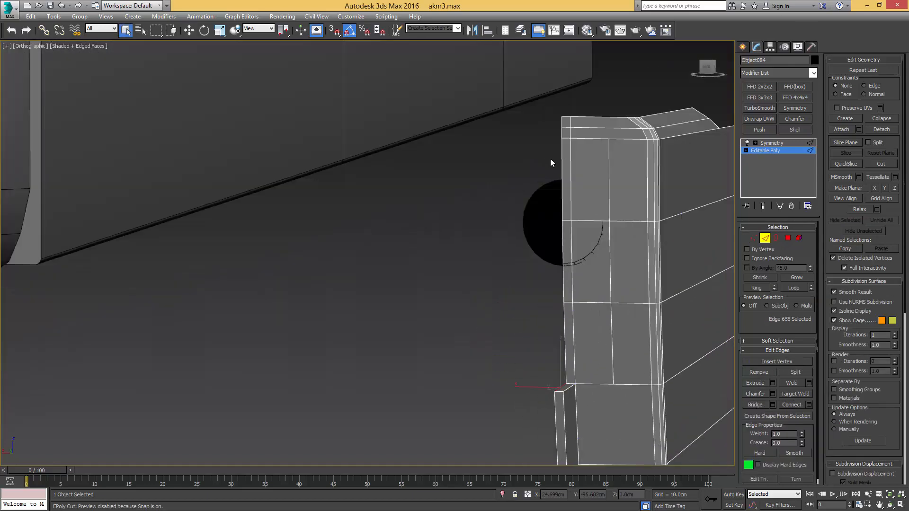
pyautogui.moveTo(612, 162); pyautogui.dragTo(614, 163)
pyautogui.keyDown('alt'); pyautogui.moveTo(615, 163); pyautogui.dragTo(614, 163, button='middle'); pyautogui.keyUp('alt')
pyautogui.hotkey('ctrl', 'shift', 'e')
pyautogui.press('w')
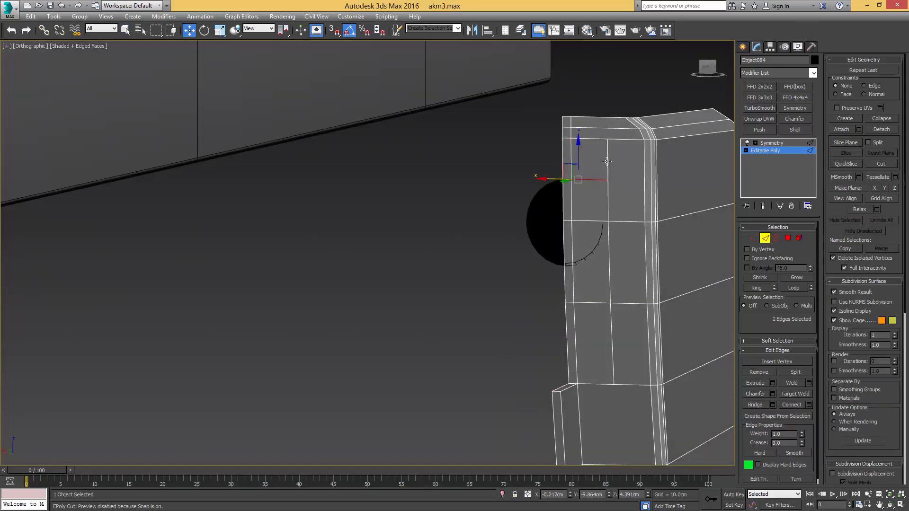
pyautogui.moveTo(576, 150); pyautogui.dragTo(578, 132)
pyautogui.scroll(4, 602, 135)
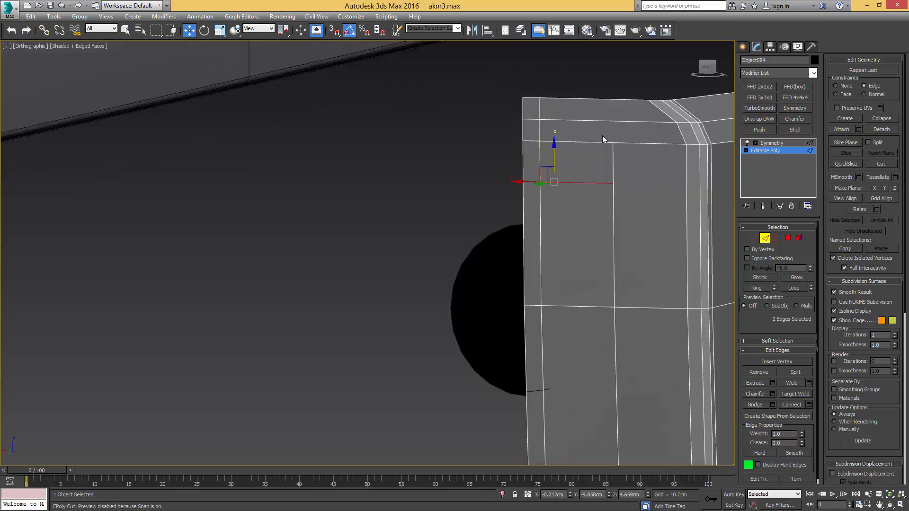
# Cut the rear face's middle vertical edge upward through the lip bands to the top border
pyautogui.moveTo(602, 135); pyautogui.dragTo(614, 180, button='middle')
pyautogui.press('1')
pyautogui.click(609, 166)
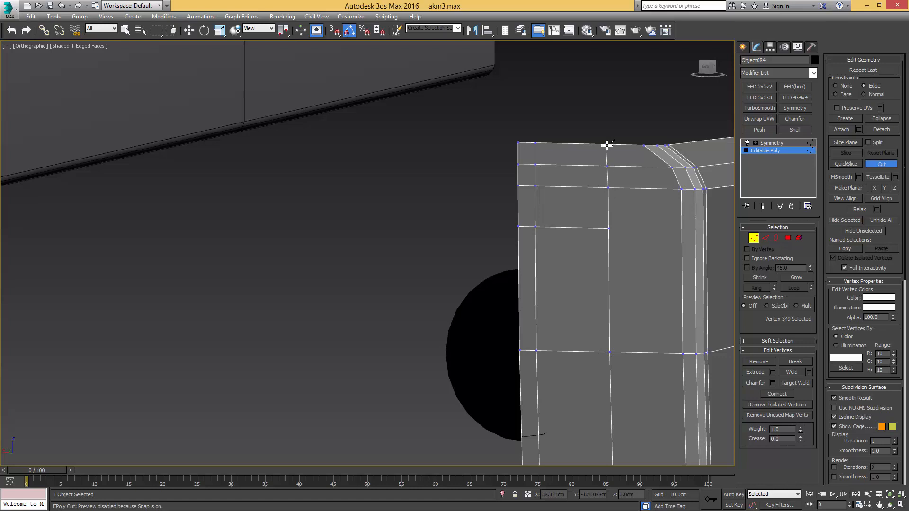
pyautogui.keyDown('alt'); pyautogui.moveTo(608, 144); pyautogui.dragTo(624, 170, button='middle'); pyautogui.keyUp('alt')
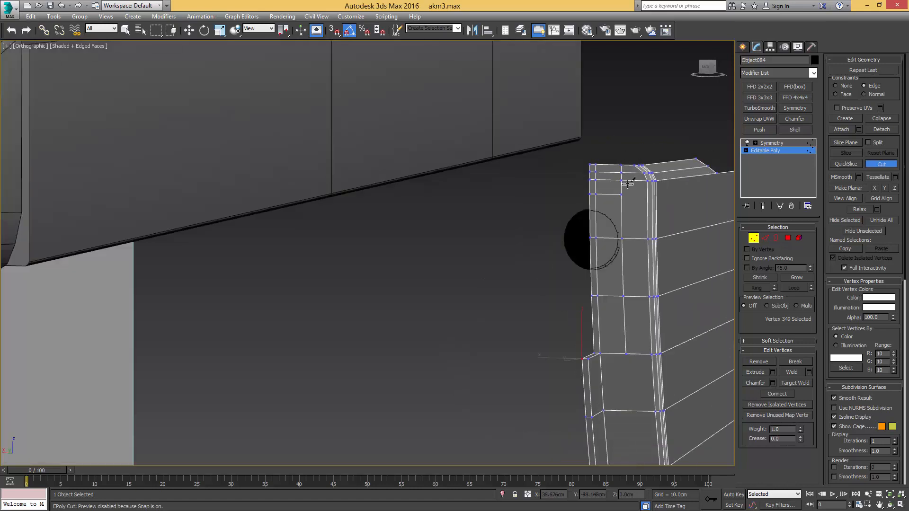
pyautogui.scroll(4, 628, 184)
# Delete the six polygons at the top of the rear face beside the centre plane to open a notch
pyautogui.press('4')
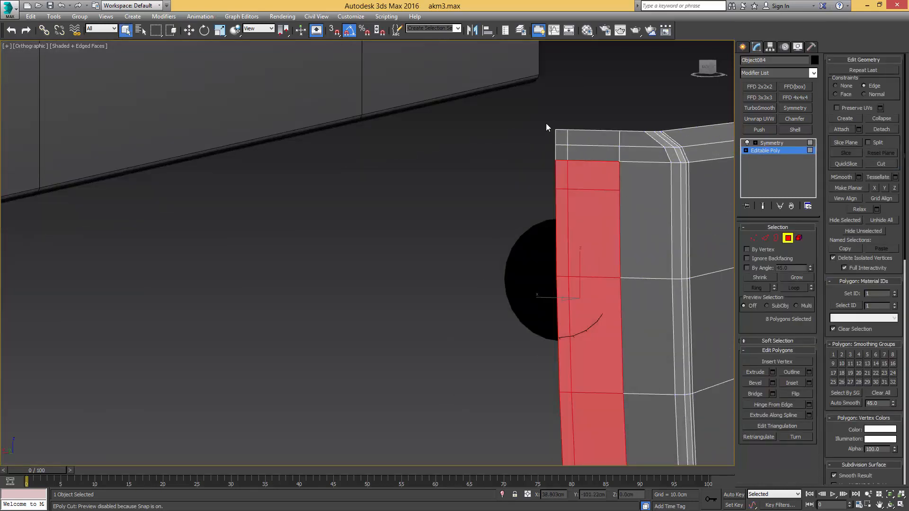
pyautogui.moveTo(597, 166); pyautogui.dragTo(597, 182)
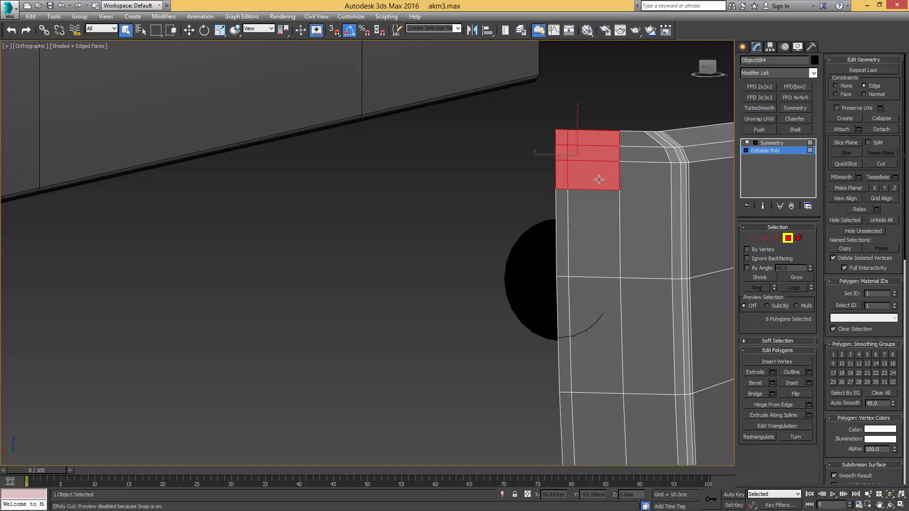
pyautogui.press('Delete')
pyautogui.moveTo(593, 197)
pyautogui.keyDown('alt'); pyautogui.mouseDown(button='middle')
pyautogui.moveTo(585, 179)
pyautogui.moveTo(594, 193)
pyautogui.mouseUp(button='middle'); pyautogui.keyUp('alt')
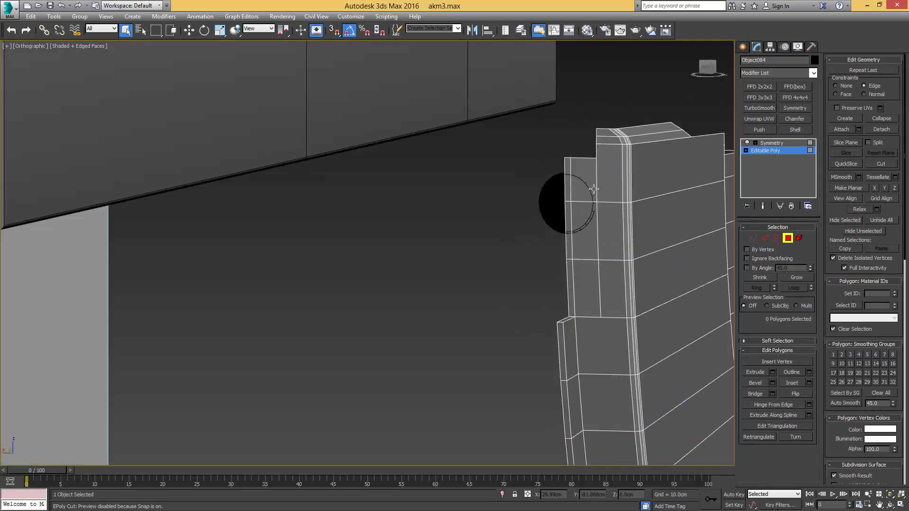
pyautogui.moveTo(594, 189)
pyautogui.keyDown('alt'); pyautogui.mouseDown(button='middle')
pyautogui.moveTo(592, 178)
pyautogui.moveTo(600, 200)
pyautogui.mouseUp(button='middle'); pyautogui.keyUp('alt')
# Chamfer the vertex at the notch's inner corner by a small amount
pyautogui.press('1')
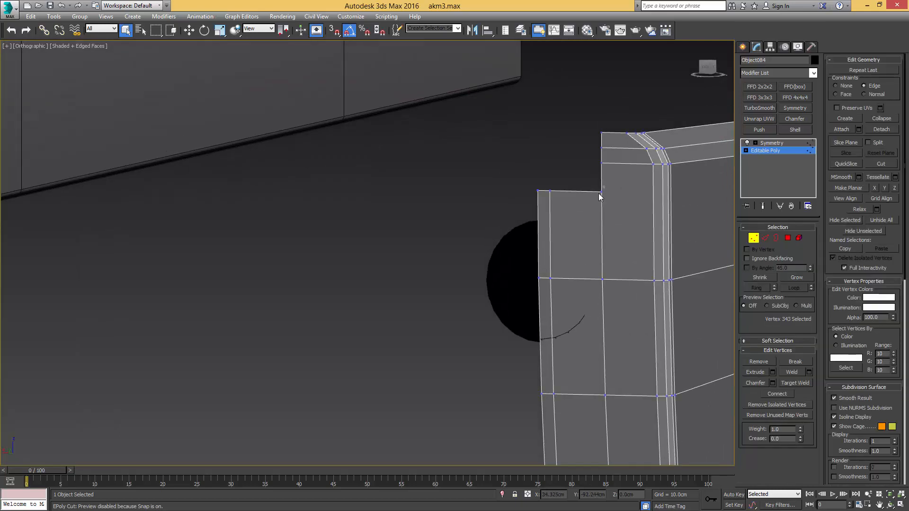
pyautogui.click(600, 193)
pyautogui.scroll(2, 600, 193)
pyautogui.hotkey('ctrl', 'shift', 'c')
pyautogui.moveTo(603, 191); pyautogui.dragTo(611, 186)
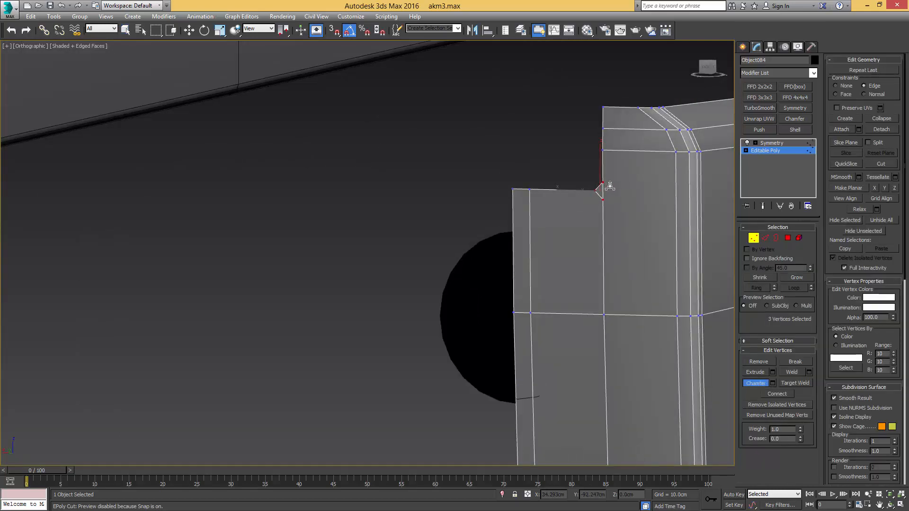
pyautogui.scroll(-3, 601, 200)
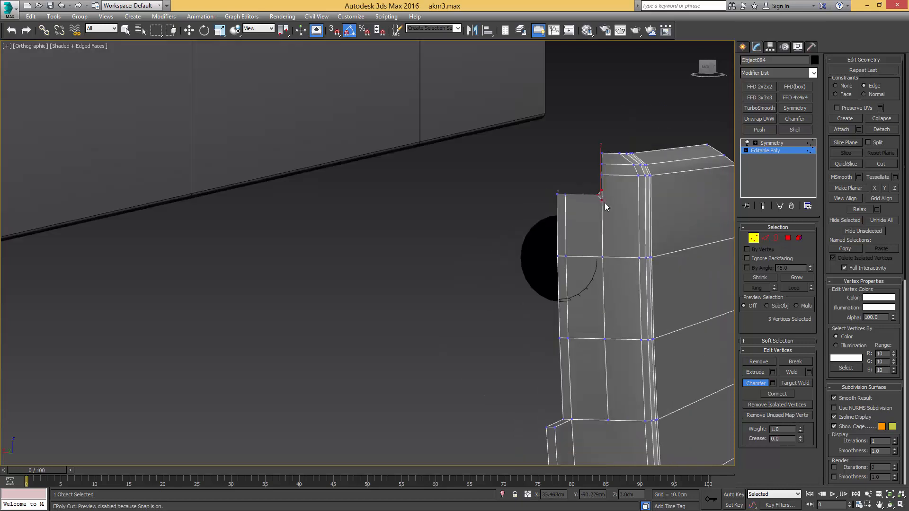
pyautogui.scroll(3, 603, 203)
pyautogui.rightClick(595, 186)
# Connect the chamfer's outer vertex to the middle vertex on the horizontal edge below, and remove the chamfer's leftover short diagonal edge
pyautogui.keyDown('ctrl'); pyautogui.click(601, 311); pyautogui.keyUp('ctrl')
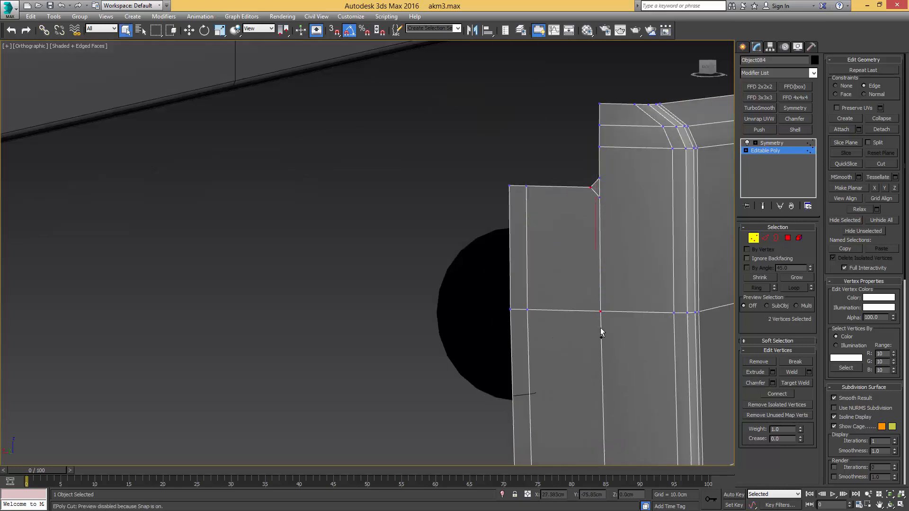
pyautogui.hotkey('ctrl', 'shift', 'e')
pyautogui.press('2')
pyautogui.click(595, 191)
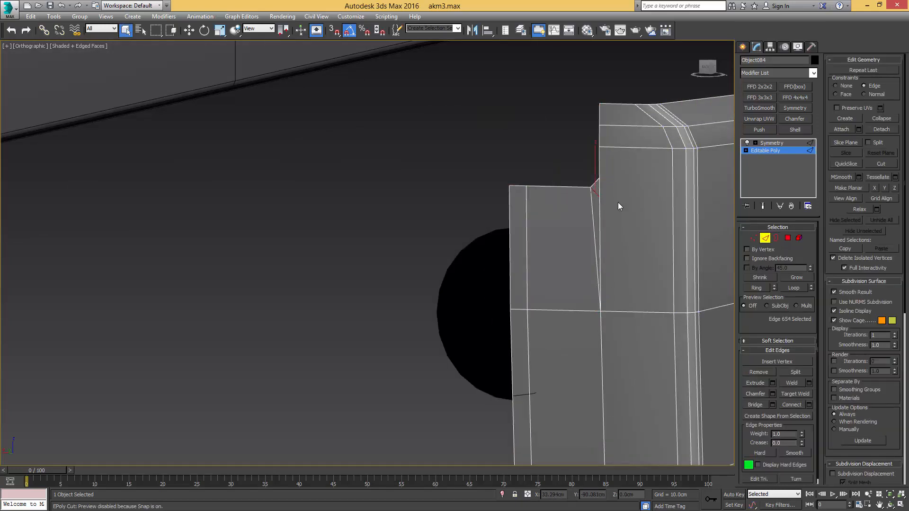
pyautogui.scroll(-1, 618, 203)
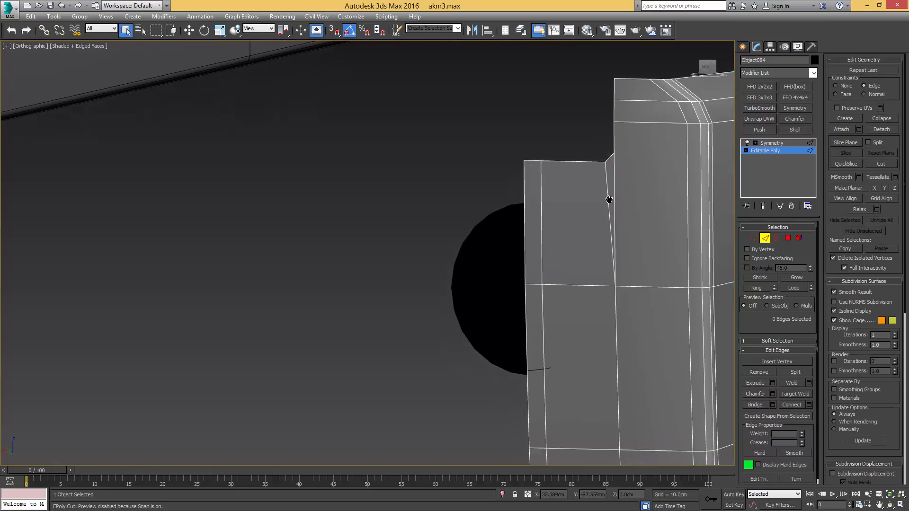
pyautogui.press('1')
# Connect the horizontal edges of the rear strip below the notch with a new vertical edge line
pyautogui.scroll(-2, 613, 246)
pyautogui.scroll(-2, 613, 244)
pyautogui.moveTo(595, 370); pyautogui.dragTo(592, 311, button='middle')
pyautogui.press('2')
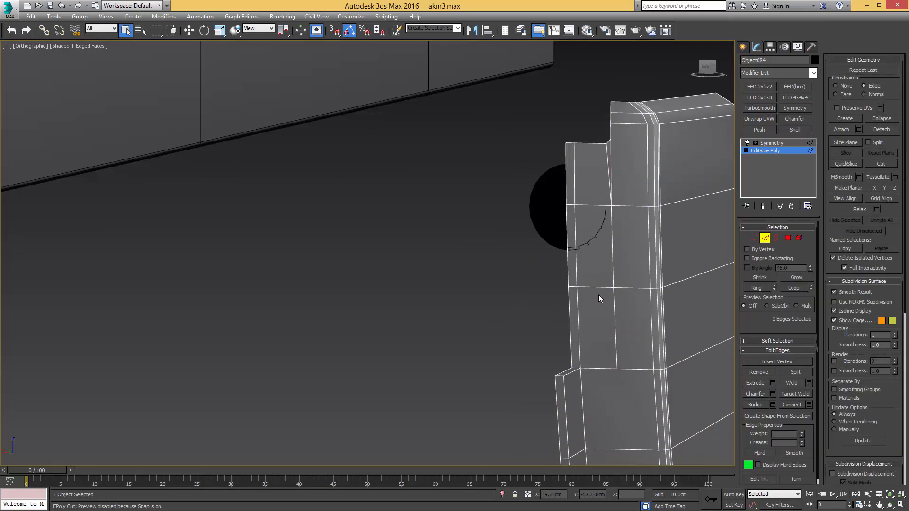
pyautogui.click(597, 287)
pyautogui.hotkey('alt', 'r')
pyautogui.hotkey('ctrl', 'shift', 'e')
pyautogui.scroll(3, 592, 166)
pyautogui.press('w')
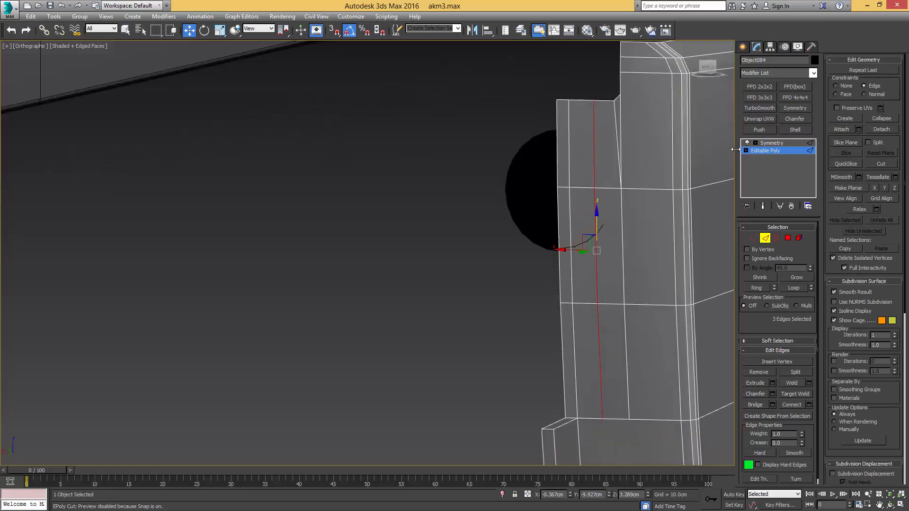
# Slide the new line's vertices sideways along their edges, snapping them to the chamfered notch corner vertex
pyautogui.keyDown('ctrl'); pyautogui.click(749, 238); pyautogui.keyUp('ctrl')
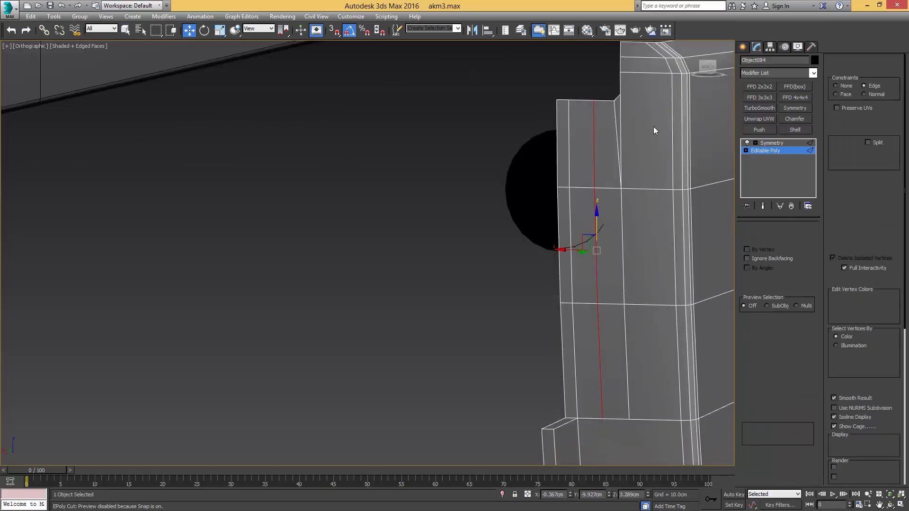
pyautogui.scroll(3, 624, 59)
pyautogui.press('s')
pyautogui.press('space')
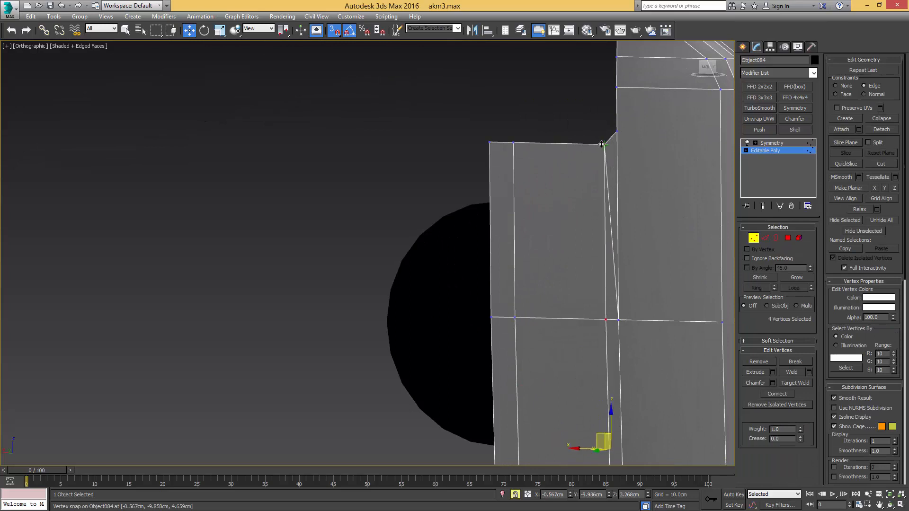
pyautogui.click(604, 144)
pyautogui.keyDown('alt'); pyautogui.moveTo(604, 144); pyautogui.dragTo(583, 142, button='middle'); pyautogui.keyUp('alt')
# Extrude the six rear strip polygons between the notch and the ledge backward by about 1 cm
pyautogui.press('4')
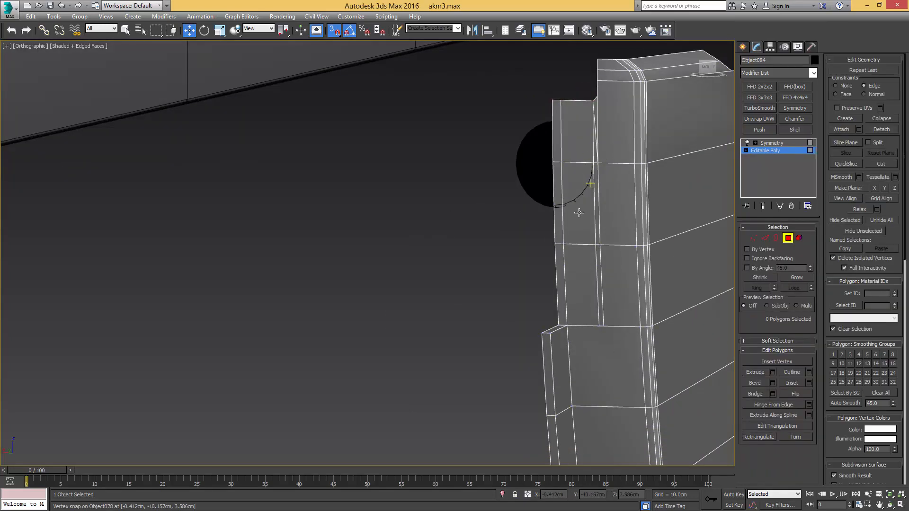
pyautogui.click(568, 257)
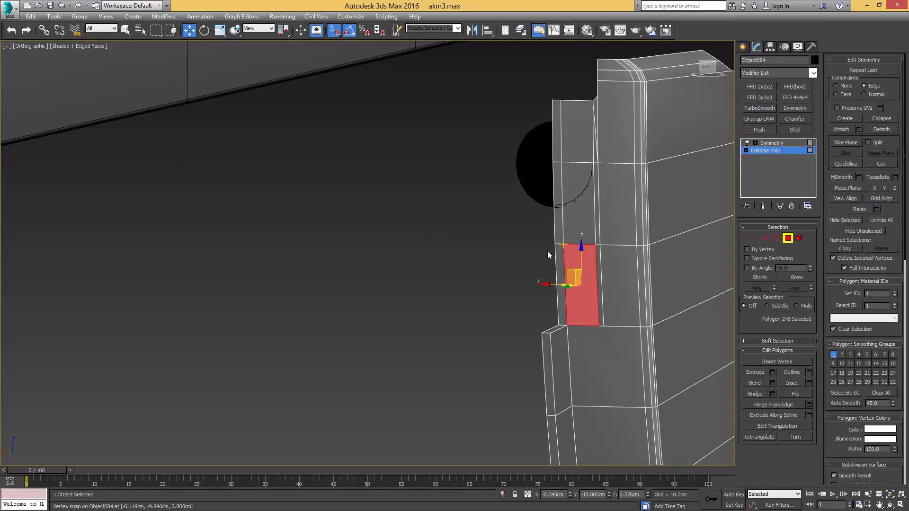
pyautogui.keyDown('shift'); pyautogui.click(574, 147); pyautogui.keyUp('shift')
pyautogui.press('s')
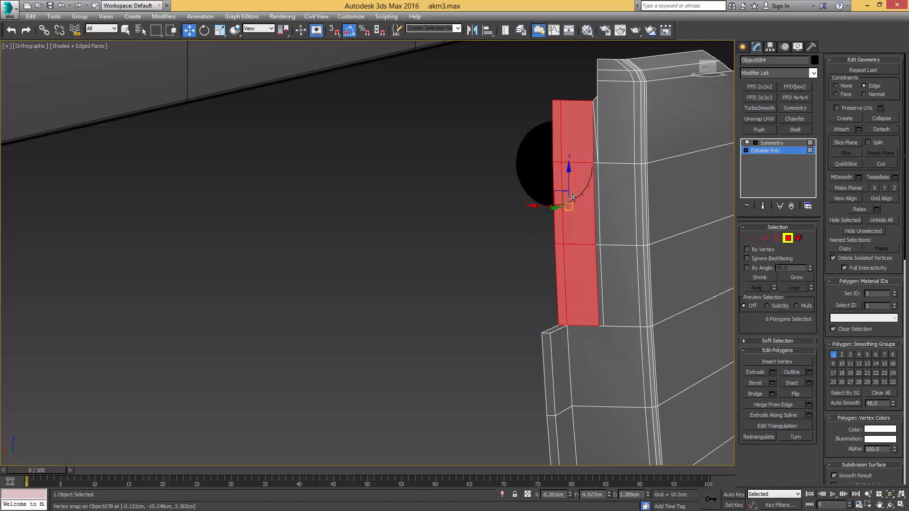
pyautogui.moveTo(552, 194)
pyautogui.keyDown('alt'); pyautogui.mouseDown(button='middle')
pyautogui.moveTo(536, 192)
pyautogui.moveTo(555, 194)
pyautogui.mouseUp(button='middle'); pyautogui.keyUp('alt')
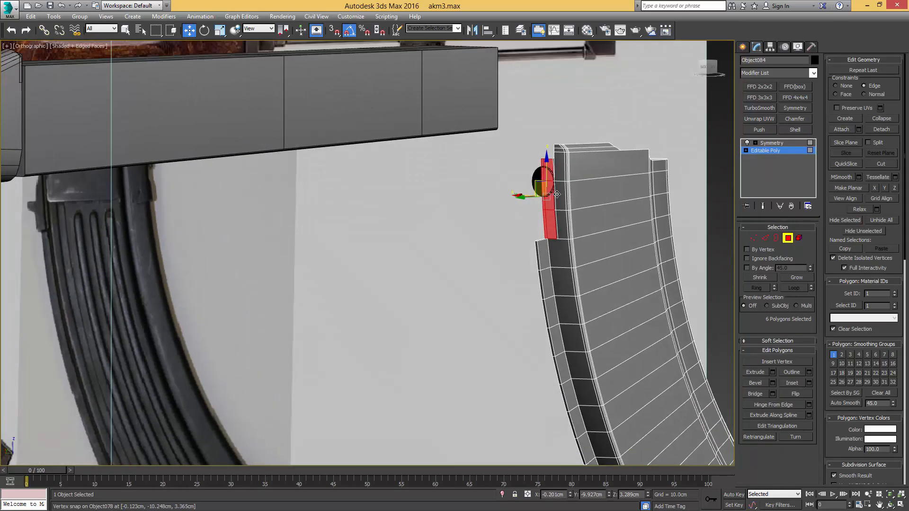
pyautogui.scroll(2, 557, 195)
pyautogui.scroll(2, 557, 194)
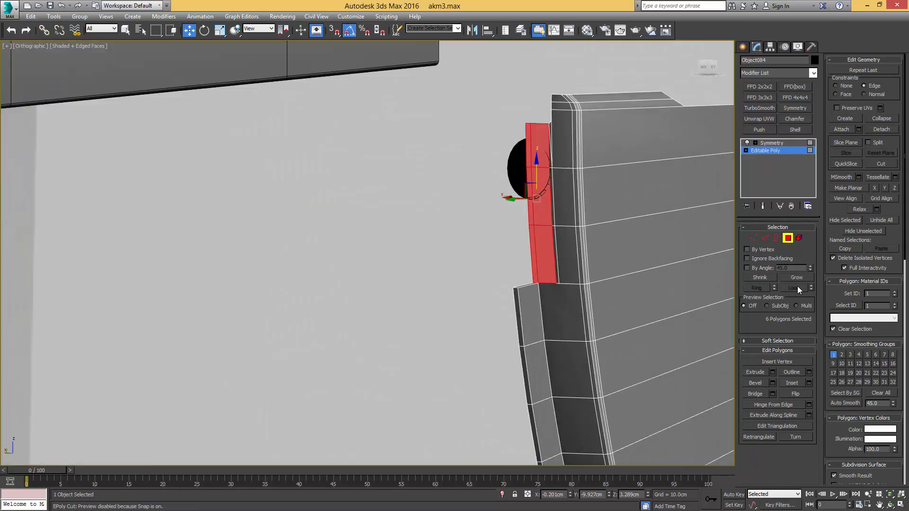
pyautogui.click(773, 372)
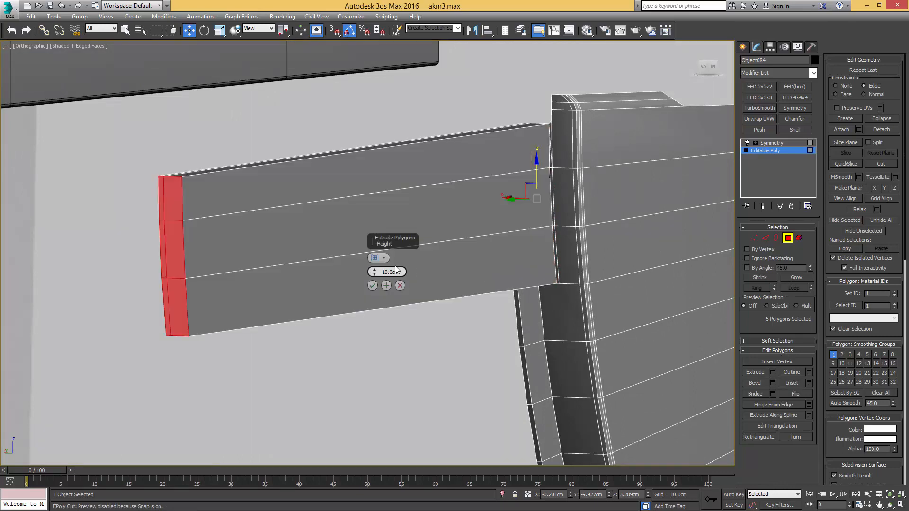
pyautogui.press('Return')
pyautogui.click(374, 286)
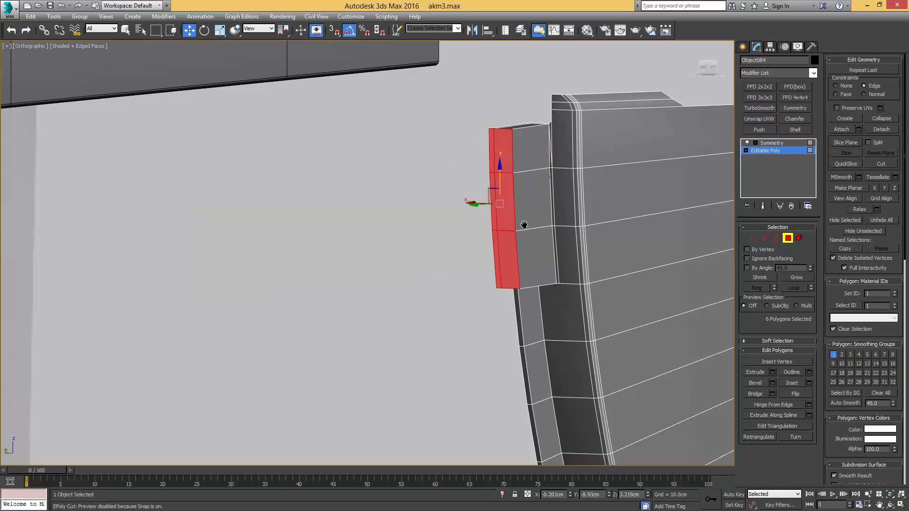
# Delete the three side polygons of the extruded block that lie on the centre plane
pyautogui.scroll(2, 508, 270)
pyautogui.moveTo(524, 224); pyautogui.dragTo(594, 227, button='middle')
pyautogui.click(436, 308)
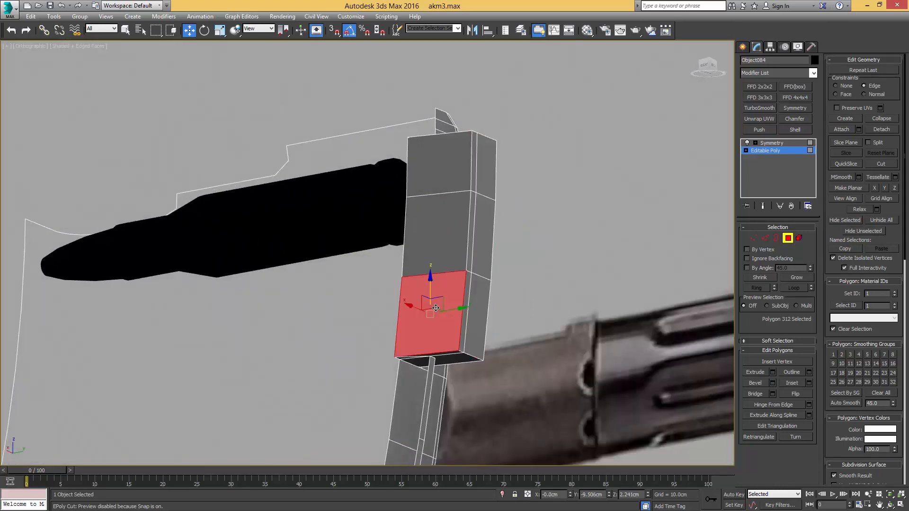
pyautogui.keyDown('ctrl'); pyautogui.click(435, 265); pyautogui.keyUp('ctrl')
pyautogui.keyDown('ctrl'); pyautogui.click(443, 176); pyautogui.keyUp('ctrl')
pyautogui.keyDown('alt'); pyautogui.moveTo(460, 230); pyautogui.dragTo(405, 248, button='middle'); pyautogui.keyUp('alt')
pyautogui.press('Delete')
pyautogui.scroll(-3, 450, 216)
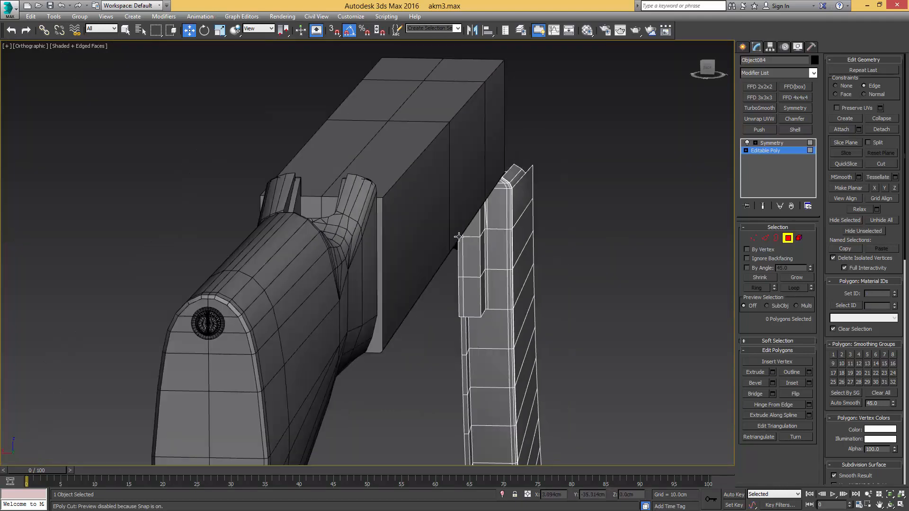
# Move the extruded block's rear vertices forward so its back face matches the magazine's rear outline in the side reference
pyautogui.moveTo(457, 225)
pyautogui.keyDown('alt'); pyautogui.mouseDown(button='middle')
pyautogui.moveTo(383, 240)
pyautogui.moveTo(371, 232)
pyautogui.moveTo(443, 231)
pyautogui.mouseUp(button='middle'); pyautogui.keyUp('alt')
pyautogui.scroll(3, 443, 233)
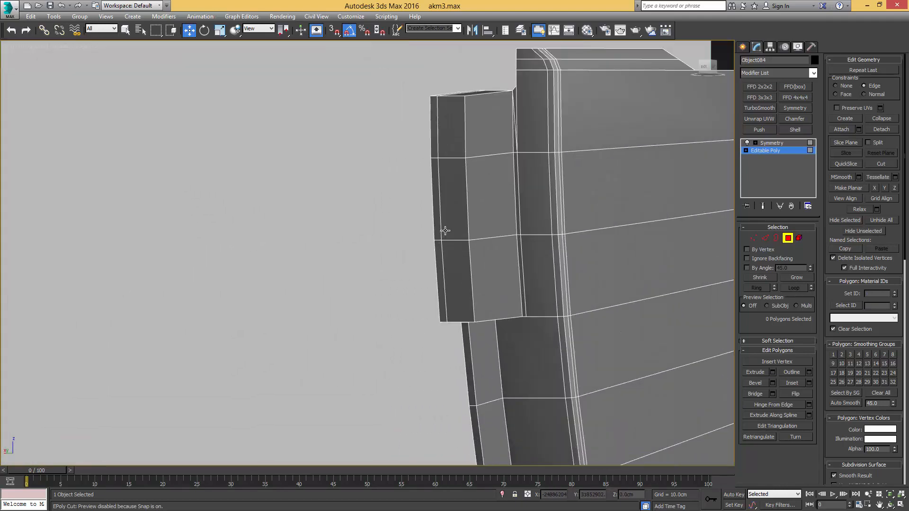
pyautogui.click(447, 208)
pyautogui.press('z')
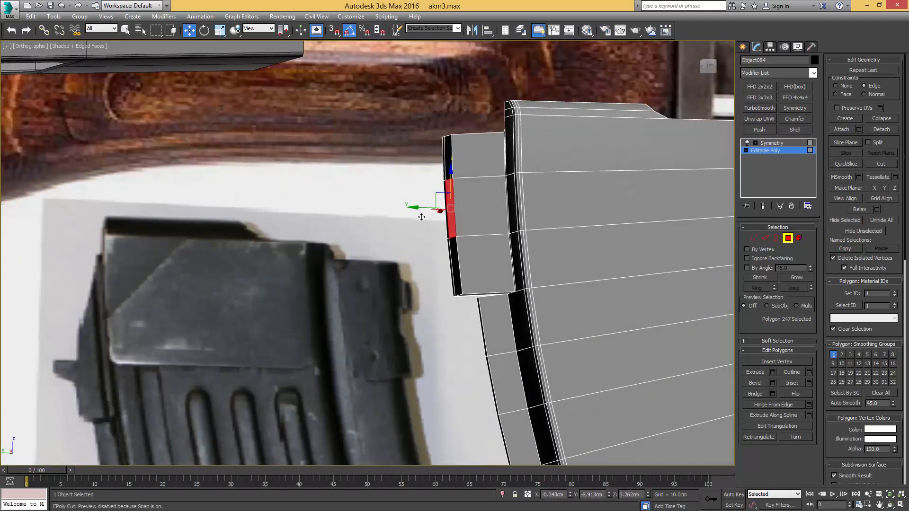
pyautogui.scroll(-6, 426, 218)
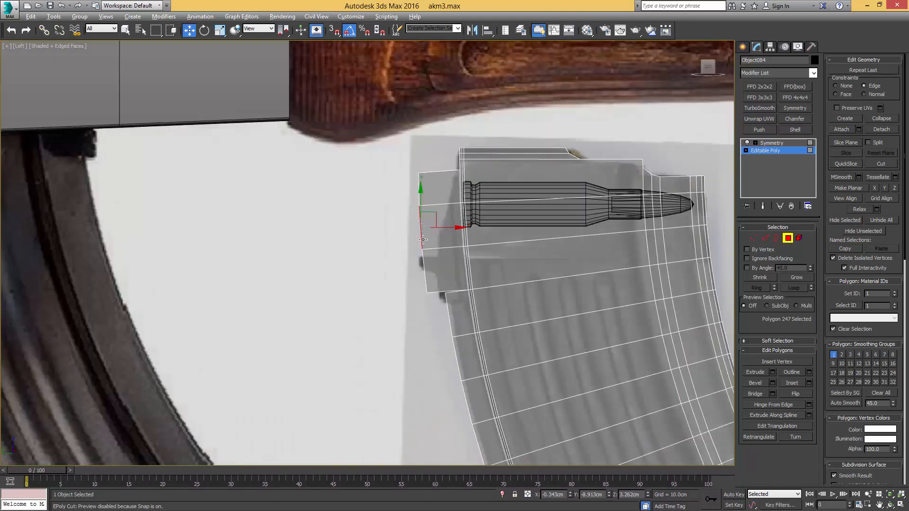
pyautogui.press('1')
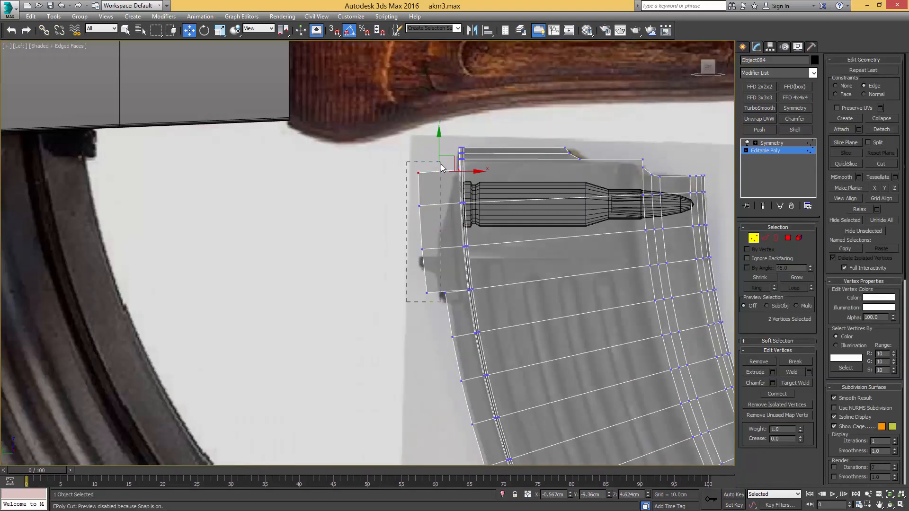
pyautogui.moveTo(442, 164); pyautogui.dragTo(440, 166)
pyautogui.scroll(3, 438, 195)
pyautogui.moveTo(436, 265); pyautogui.dragTo(460, 263)
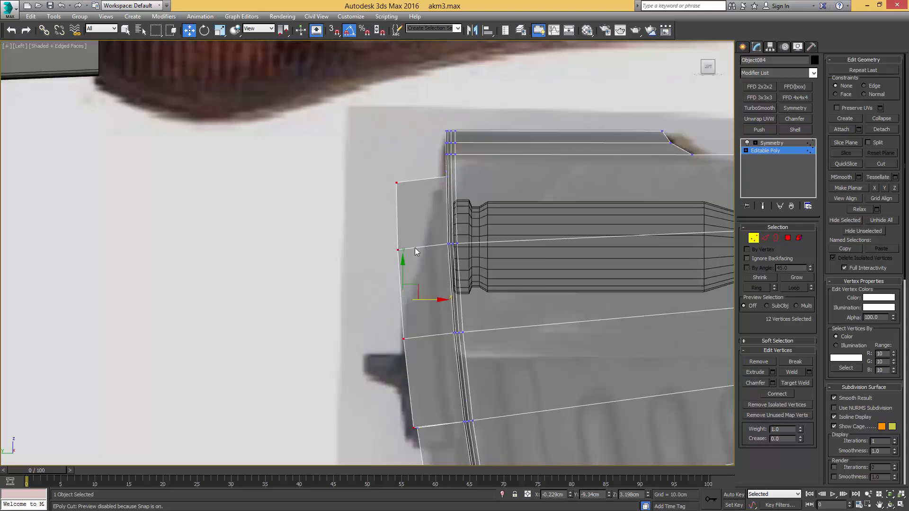
# Move the block's top rear vertices forward about 0.5 cm and the row below partway, following the reference's slope without edge constraint
pyautogui.moveTo(408, 181); pyautogui.dragTo(464, 180)
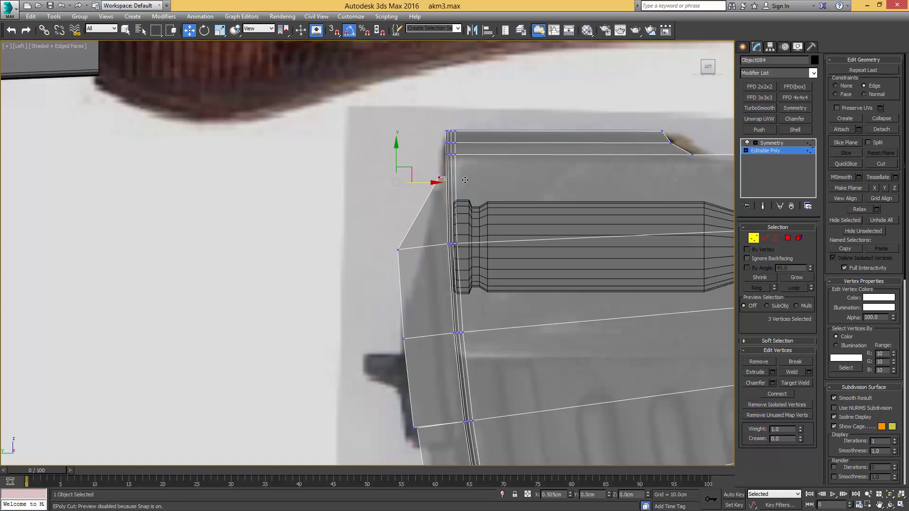
pyautogui.moveTo(415, 234); pyautogui.dragTo(446, 249)
pyautogui.hotkey('ctrl', 'z')
pyautogui.hotkey('shift', 'x')
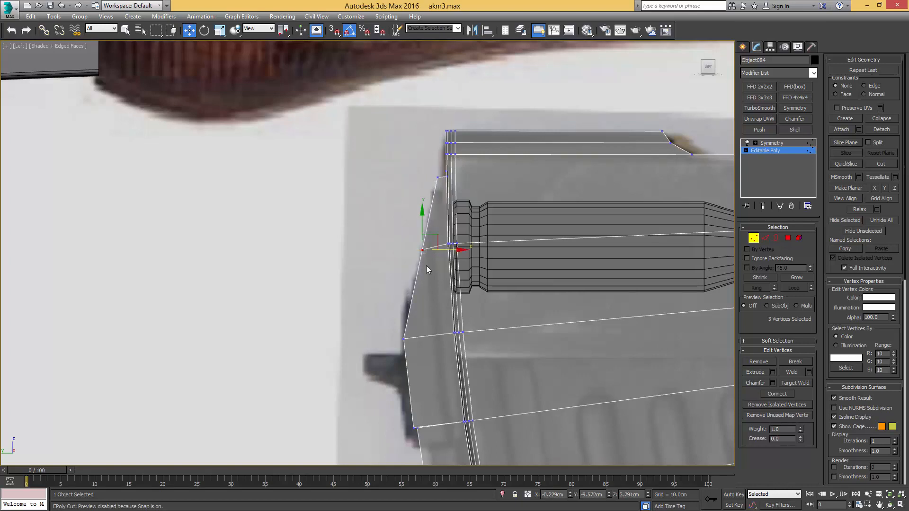
# Connect the vertical edges of the block's lowest rear segment with a horizontal edge line across the middle
pyautogui.moveTo(403, 311); pyautogui.dragTo(417, 248, button='middle')
pyautogui.moveTo(422, 319); pyautogui.dragTo(427, 299, button='middle')
pyautogui.press('2')
pyautogui.moveTo(399, 301); pyautogui.dragTo(446, 292)
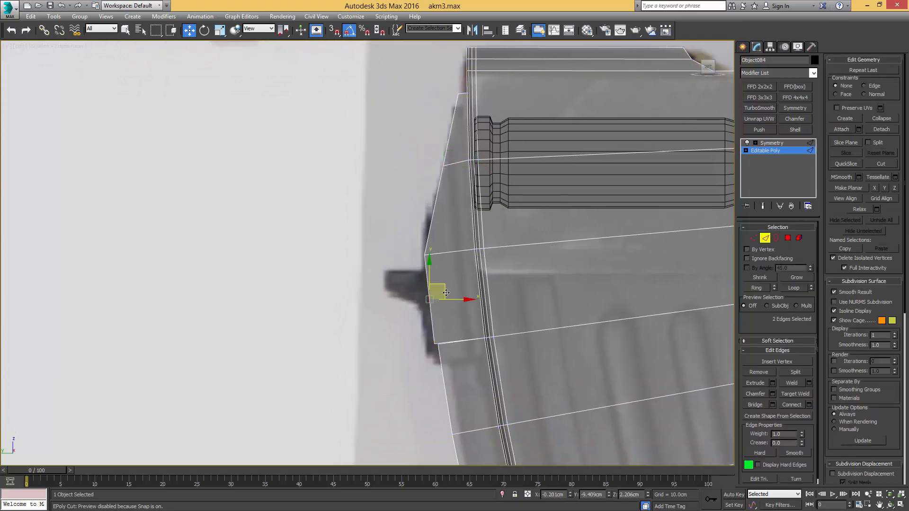
# Extrude the two rear polygons above the new edge line backward by about 0.5 cm as the lug
pyautogui.keyDown('alt'); pyautogui.moveTo(424, 280); pyautogui.dragTo(433, 286, button='middle'); pyautogui.keyUp('alt')
pyautogui.press('4')
pyautogui.click(431, 285)
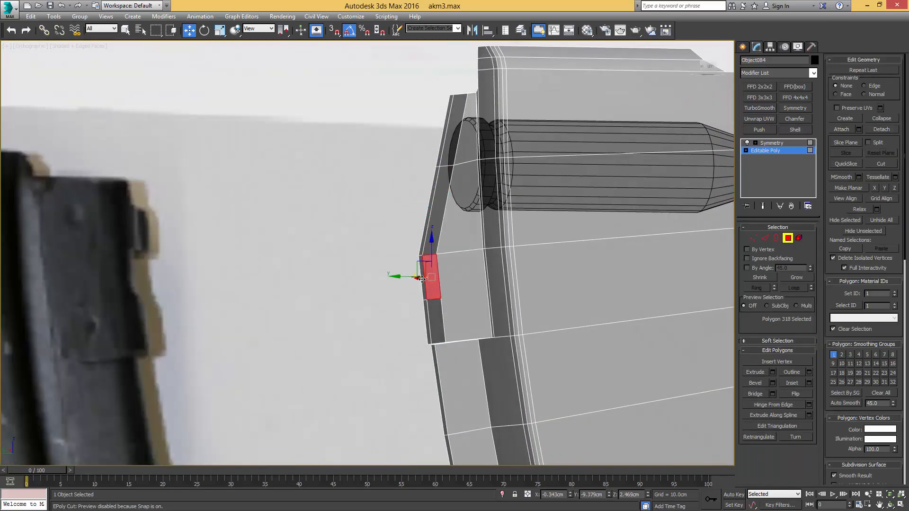
pyautogui.keyDown('ctrl'); pyautogui.click(422, 280); pyautogui.keyUp('ctrl')
pyautogui.click(773, 372)
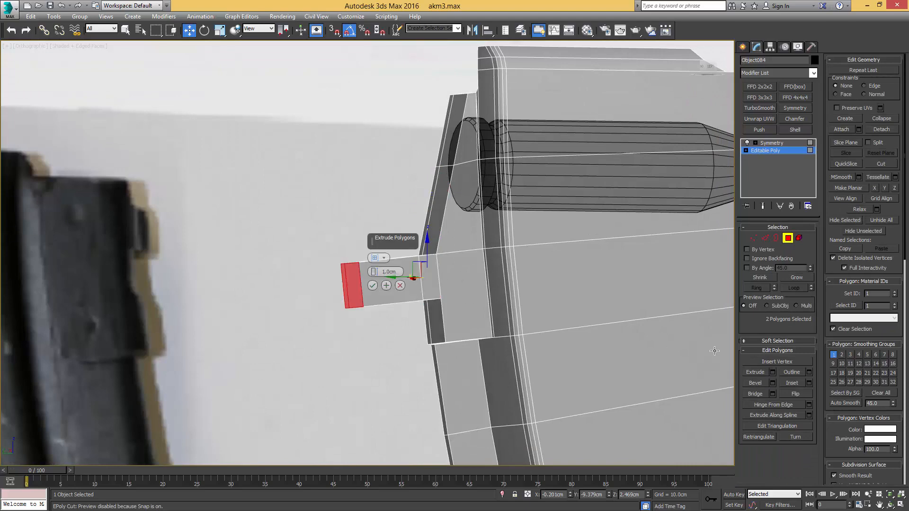
pyautogui.moveTo(373, 275); pyautogui.dragTo(382, 308)
pyautogui.click(373, 285)
pyautogui.keyDown('alt'); pyautogui.moveTo(377, 284); pyautogui.dragTo(355, 264, button='middle'); pyautogui.keyUp('alt')
pyautogui.click(371, 274)
pyautogui.click(383, 295)
pyautogui.click(398, 277)
# Raise the lug's lower inner and outer vertices in the side view to thin the lug against the reference
pyautogui.scroll(5, 319, 268)
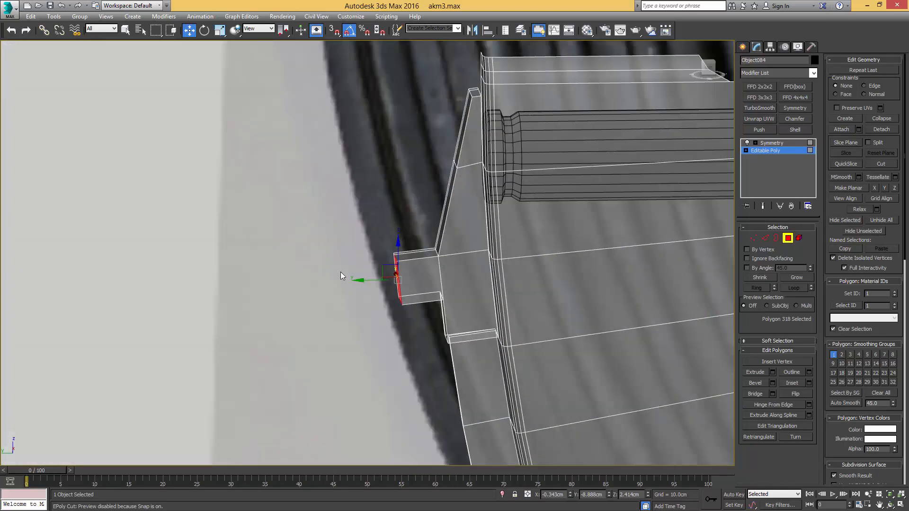
pyautogui.press('l')
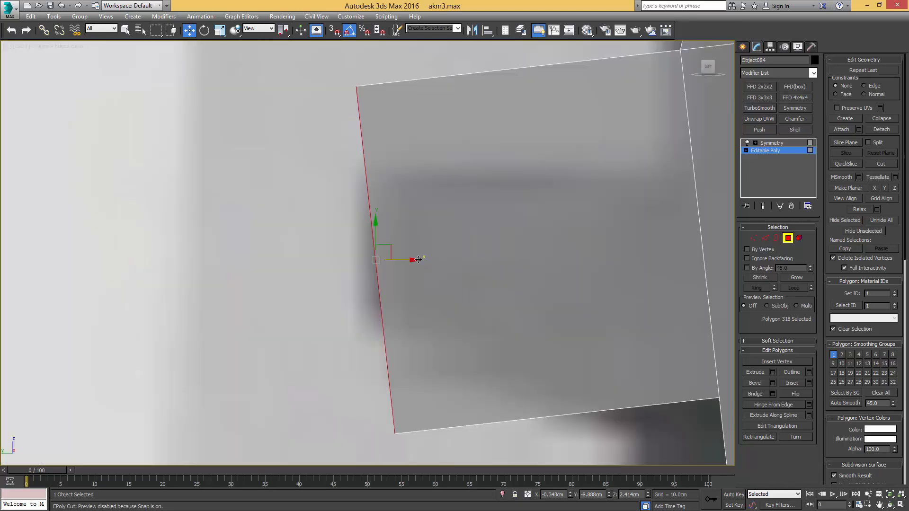
pyautogui.scroll(-6, 419, 260)
pyautogui.scroll(2, 432, 262)
pyautogui.press('1')
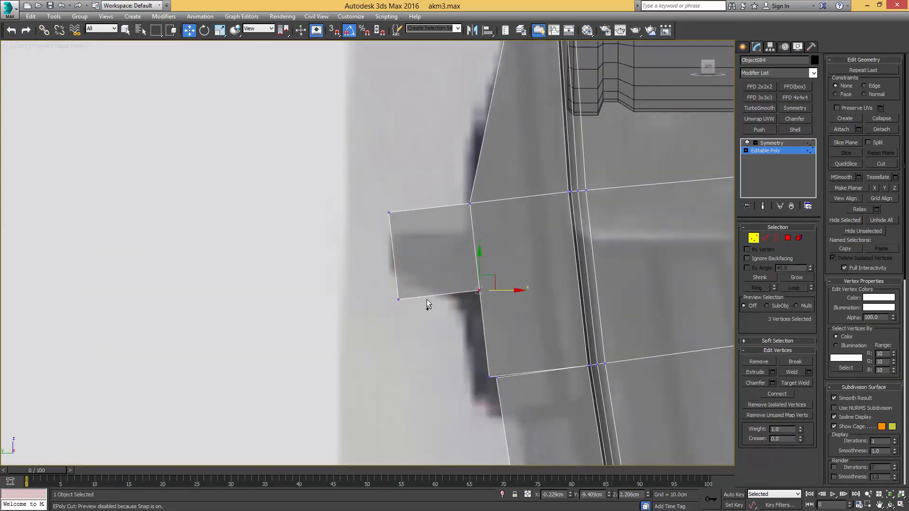
pyautogui.moveTo(455, 273); pyautogui.dragTo(450, 239)
pyautogui.moveTo(381, 269); pyautogui.dragTo(404, 244)
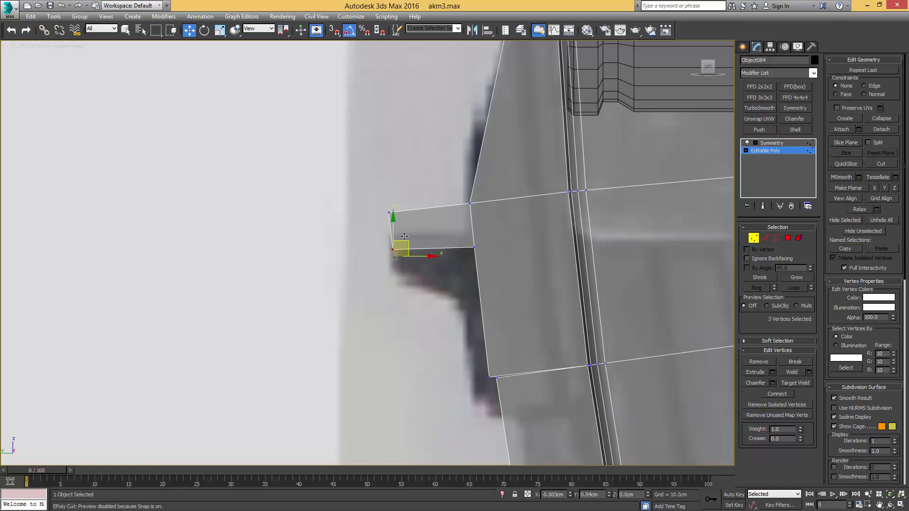
pyautogui.moveTo(404, 242); pyautogui.dragTo(404, 233)
# Chamfer the edges where the lug's underside meets the block's rear face
pyautogui.keyDown('alt'); pyautogui.moveTo(449, 254); pyautogui.dragTo(455, 226, button='middle'); pyautogui.keyUp('alt')
pyautogui.press('2')
pyautogui.press('q')
pyautogui.doubleClick(467, 257)
pyautogui.hotkey('ctrl', 'shift', 'c')
pyautogui.keyDown('alt'); pyautogui.click(473, 214); pyautogui.keyUp('alt')
pyautogui.moveTo(469, 252); pyautogui.dragTo(474, 242)
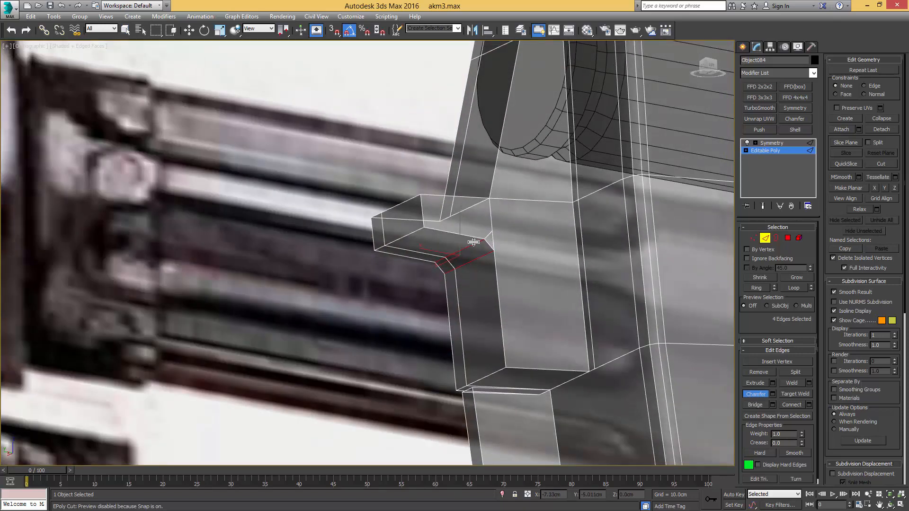
pyautogui.moveTo(473, 244)
pyautogui.keyDown('alt'); pyautogui.mouseDown(button='middle')
pyautogui.moveTo(442, 243)
pyautogui.moveTo(479, 245)
pyautogui.mouseUp(button='middle'); pyautogui.keyUp('alt')
pyautogui.scroll(3, 443, 243)
pyautogui.scroll(3, 477, 249)
pyautogui.rightClick(478, 249)
pyautogui.click(477, 249)
pyautogui.scroll(3, 489, 248)
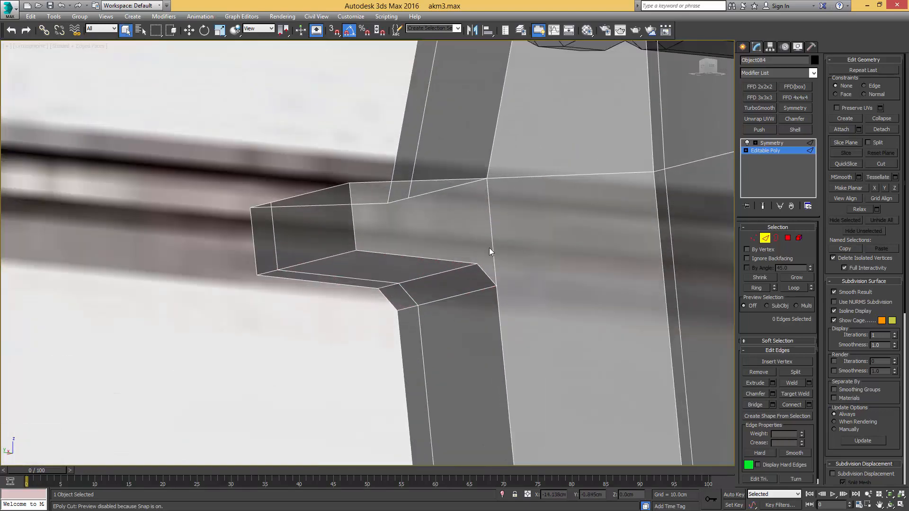
# Delete the narrow ledge polygon on top of the lower rear strip, directly beneath the block
pyautogui.press('1')
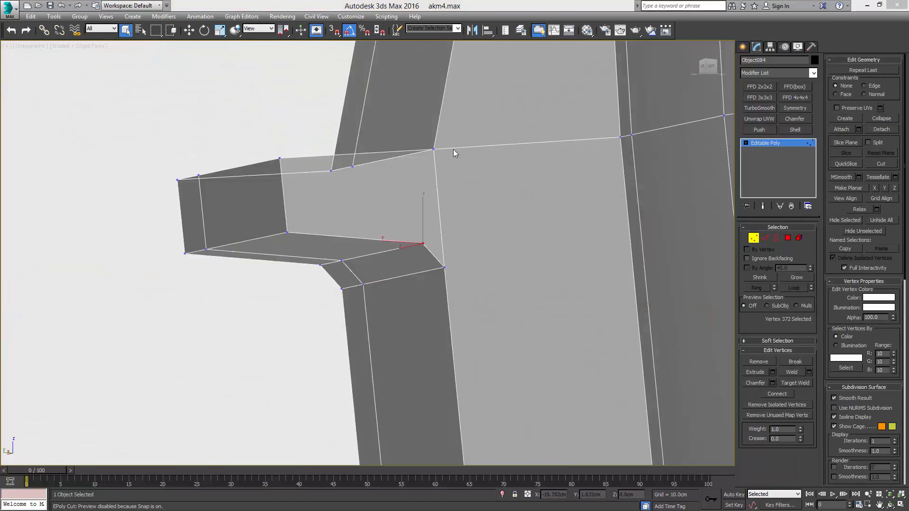
pyautogui.scroll(-3, 413, 231)
pyautogui.moveTo(452, 300); pyautogui.dragTo(449, 246, button='middle')
pyautogui.press('4')
pyautogui.click(448, 232)
pyautogui.scroll(3, 449, 239)
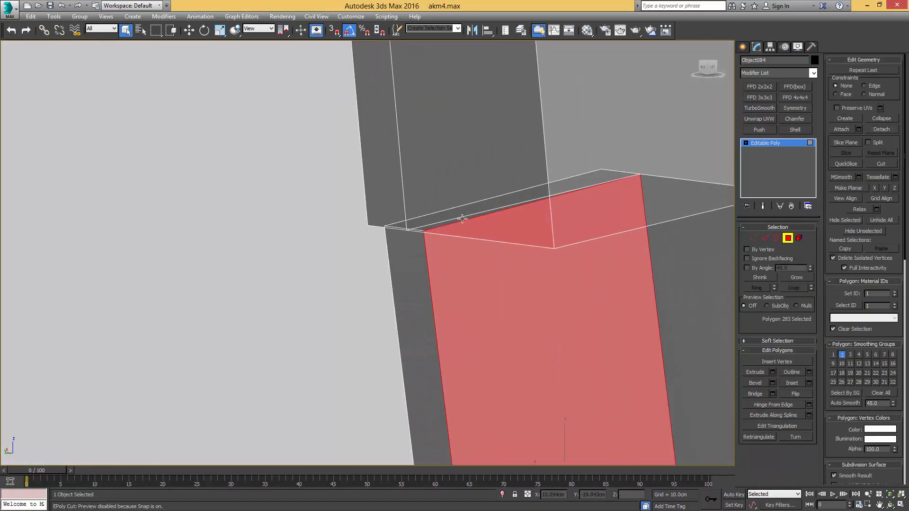
pyautogui.click(468, 211)
pyautogui.click(468, 210)
pyautogui.scroll(-2, 493, 209)
pyautogui.keyDown('alt'); pyautogui.moveTo(494, 210); pyautogui.dragTo(487, 189, button='middle'); pyautogui.keyUp('alt')
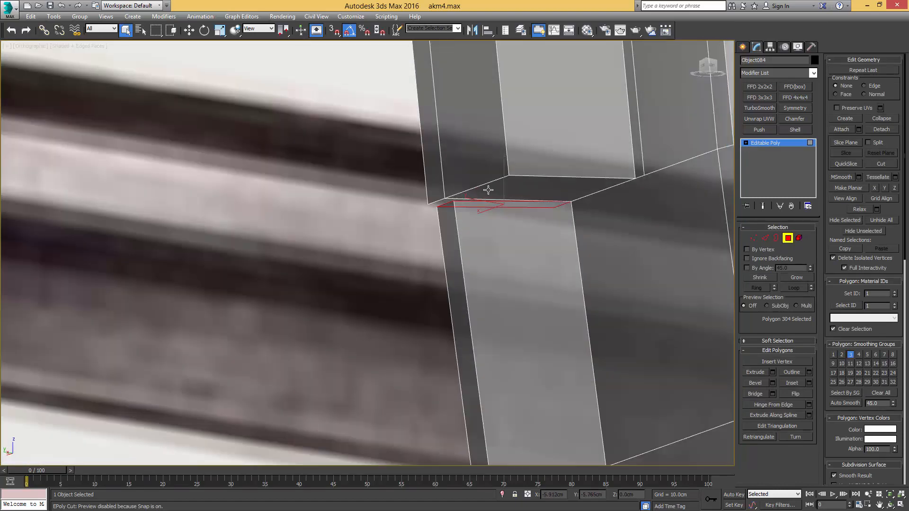
pyautogui.press('Delete')
# Extend the open edge beneath the block sideways toward the centre plane as a new polygon
pyautogui.press('2')
pyautogui.click(469, 199)
pyautogui.hotkey('alt', 'q')
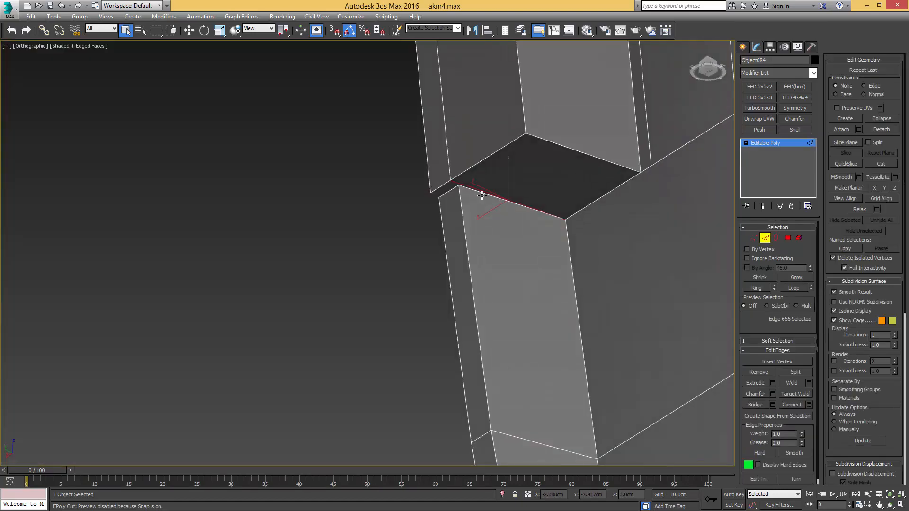
pyautogui.scroll(2, 517, 223)
pyautogui.press('w')
pyautogui.moveTo(511, 221); pyautogui.dragTo(492, 233)
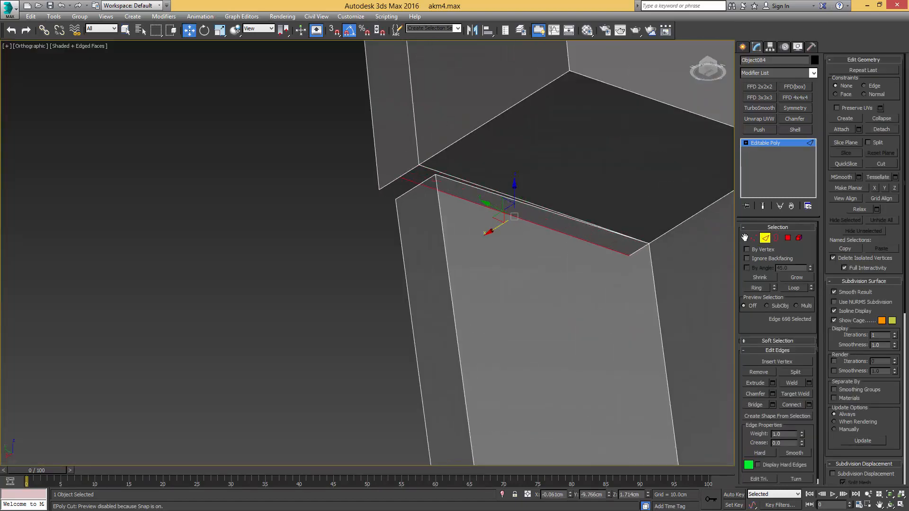
# Snap the new polygon's outer vertices to the block's bottom corner vertex on the centre plane
pyautogui.press('1')
pyautogui.press('s')
pyautogui.moveTo(400, 177); pyautogui.dragTo(382, 198)
pyautogui.press('space')
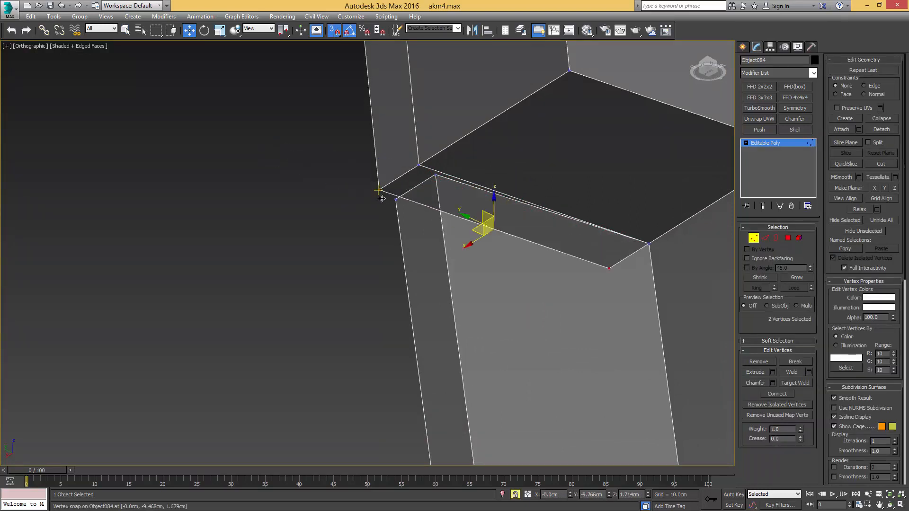
pyautogui.click(380, 191)
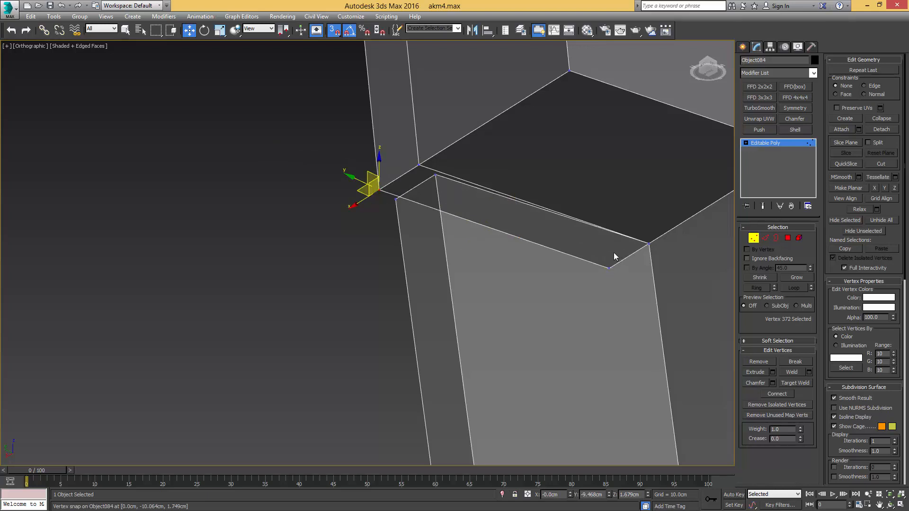
# Add a cross edge to the new polygon, slide it next to the lower strip's corner and remove the part beyond it
pyautogui.scroll(-2, 613, 256)
pyautogui.press('2')
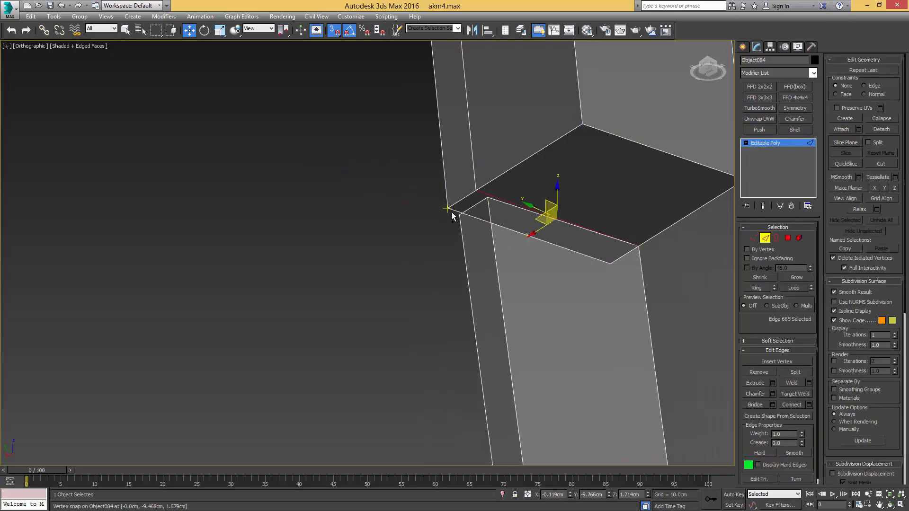
pyautogui.click(481, 216)
pyautogui.scroll(3, 498, 214)
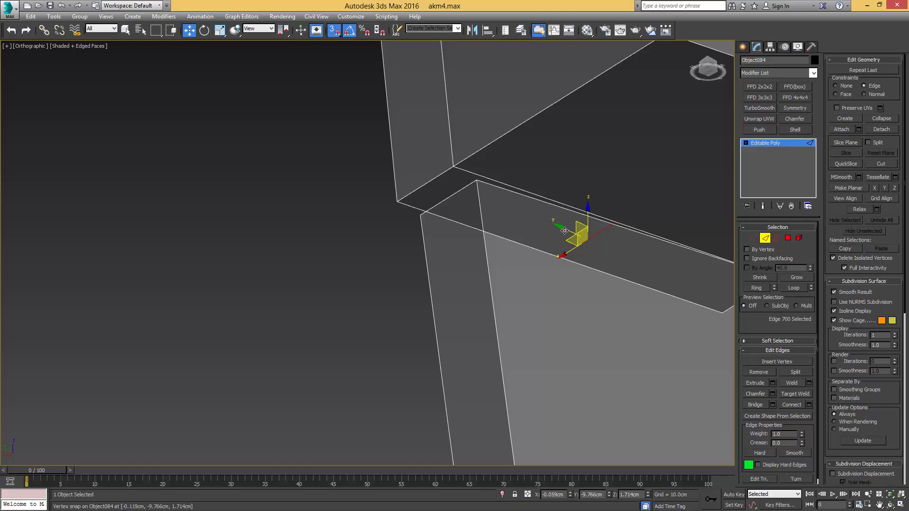
pyautogui.press('s')
pyautogui.hotkey('alt', 'c')
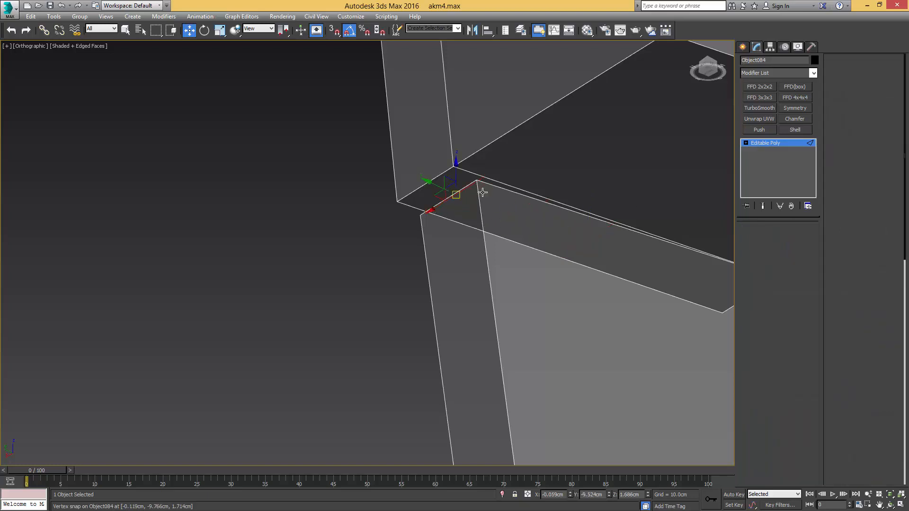
# Target-weld the lower rear strip's top vertices to the ends of the new cross edge
pyautogui.press('1')
pyautogui.hotkey('ctrl', 'shift', 'w')
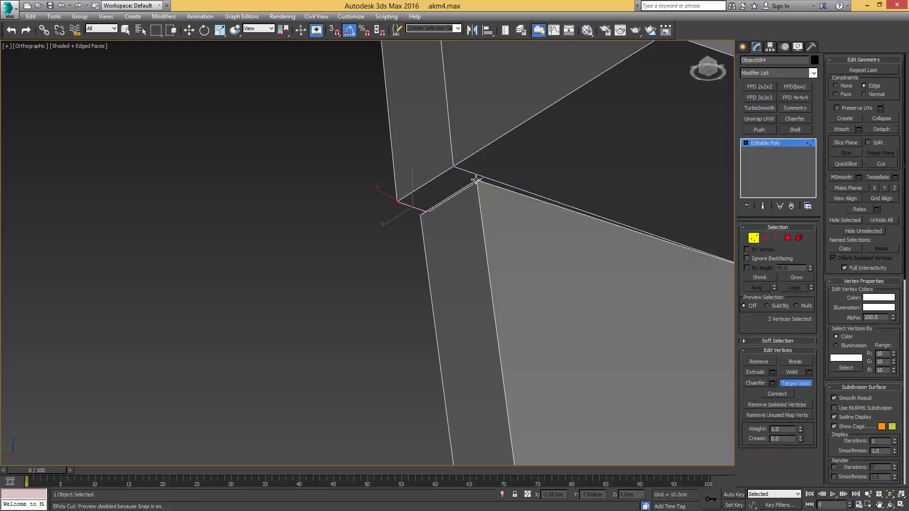
pyautogui.click(484, 178)
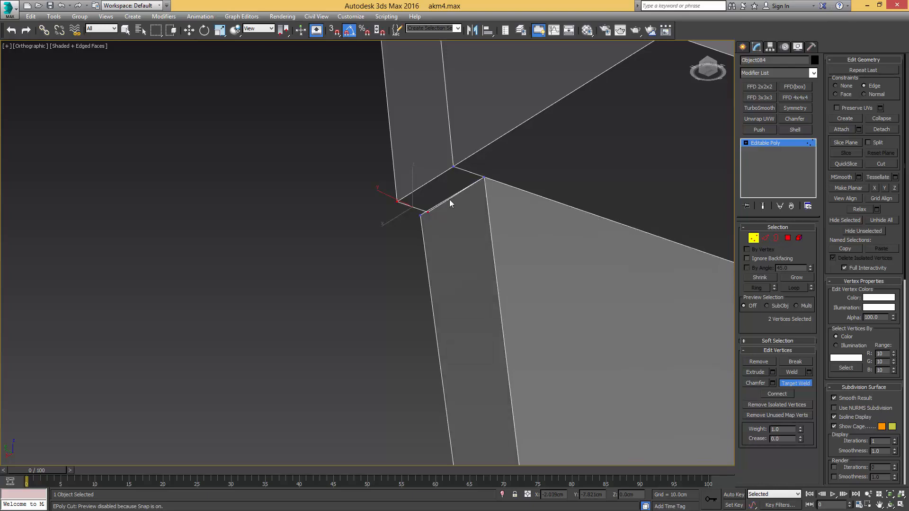
pyautogui.click(422, 215)
pyautogui.scroll(-3, 435, 213)
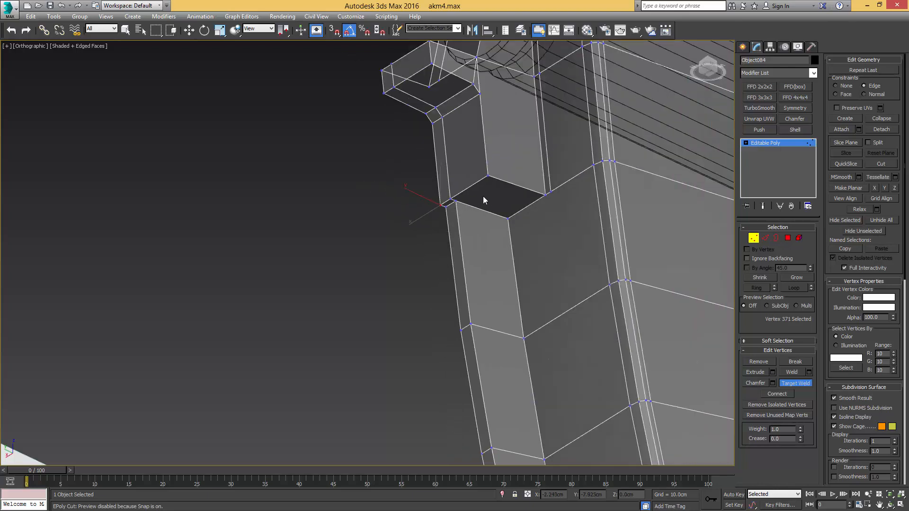
# Connect the lower strip's top corner vertex to the block's outer bottom corner vertex with an edge
pyautogui.keyDown('alt'); pyautogui.moveTo(482, 196); pyautogui.dragTo(474, 236, button='middle'); pyautogui.keyUp('alt')
pyautogui.press('2')
pyautogui.doubleClick(464, 186)
pyautogui.scroll(4, 475, 274)
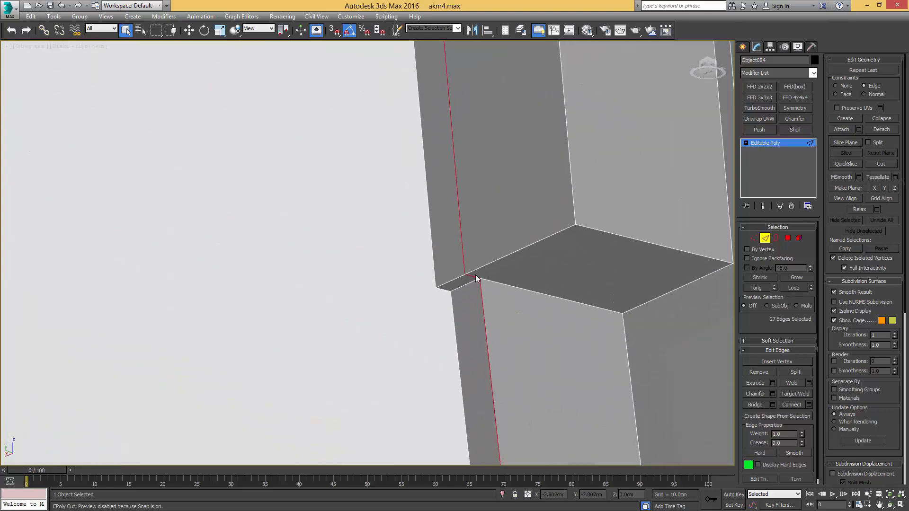
pyautogui.click(473, 277)
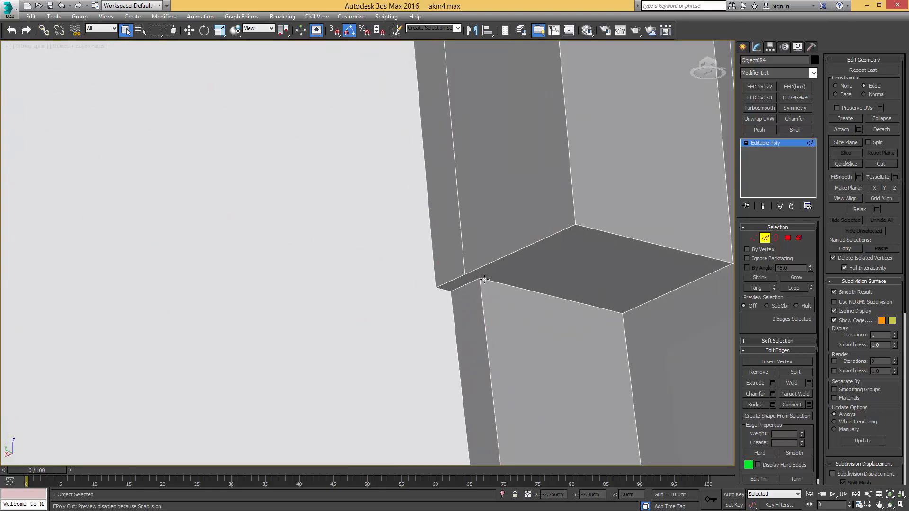
pyautogui.press('1')
pyautogui.scroll(-3, 477, 260)
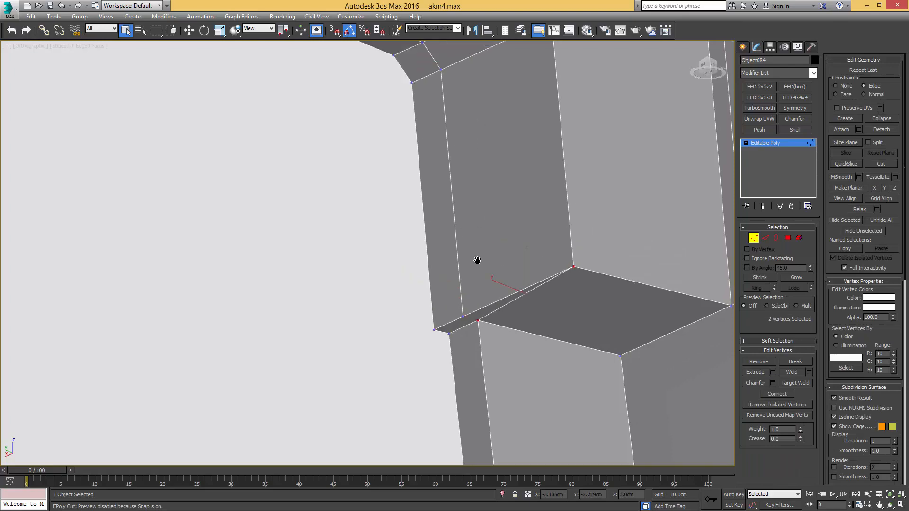
# Remove the narrow vertical edge loop along the block's rear face and the redundant vertical edges between block and magazine body
pyautogui.keyDown('alt'); pyautogui.moveTo(477, 260); pyautogui.dragTo(470, 251, button='middle'); pyautogui.keyUp('alt')
pyautogui.press('2')
pyautogui.doubleClick(469, 249)
pyautogui.moveTo(492, 215)
pyautogui.keyDown('alt'); pyautogui.mouseDown(button='middle')
pyautogui.moveTo(502, 237)
pyautogui.moveTo(520, 196)
pyautogui.moveTo(502, 197)
pyautogui.moveTo(501, 218)
pyautogui.mouseUp(button='middle'); pyautogui.keyUp('alt')
pyautogui.click(505, 243)
pyautogui.click(488, 218)
pyautogui.keyDown('ctrl'); pyautogui.click(495, 303); pyautogui.keyUp('ctrl')
pyautogui.scroll(3, 502, 197)
pyautogui.scroll(-3, 501, 196)
pyautogui.hotkey('ctrl', 'BackSpace')
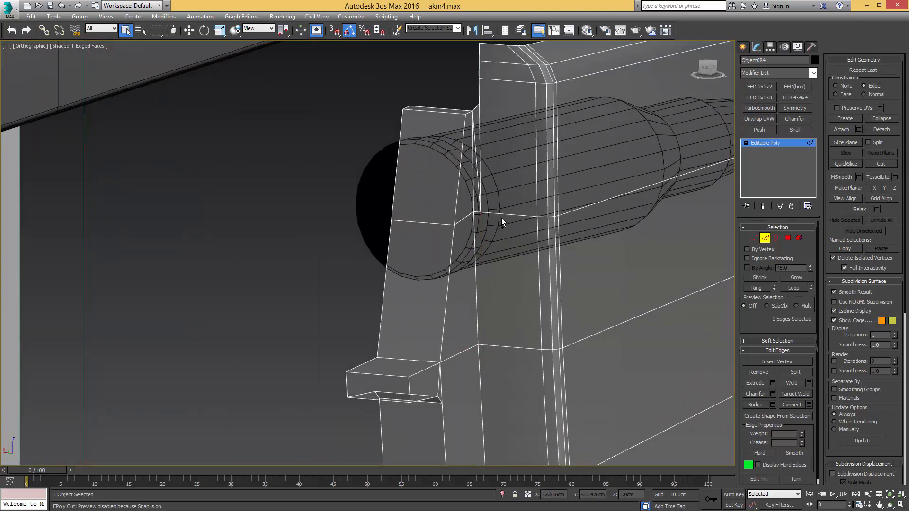
# Target-weld the leftover vertex beside the block to the adjacent vertex on the magazine body's rounded rear corner
pyautogui.press('1')
pyautogui.hotkey('ctrl', 'shift', 'w')
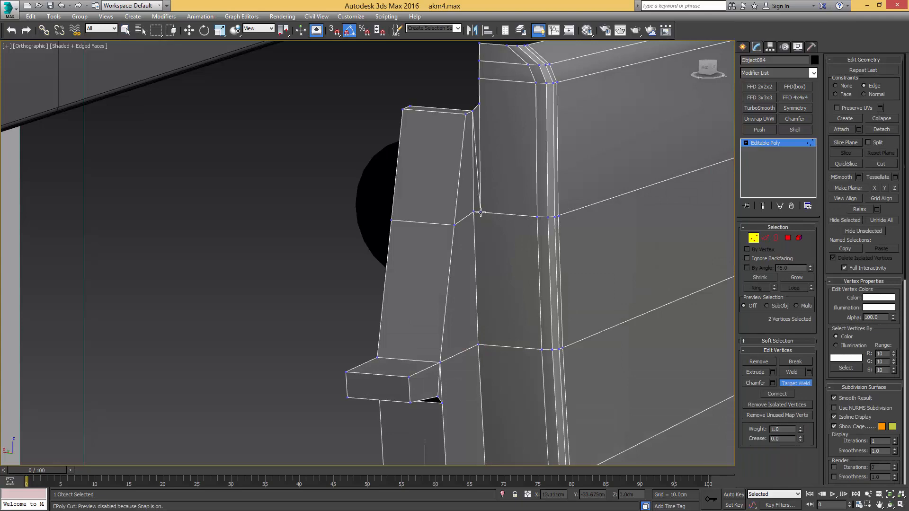
pyautogui.click(538, 217)
pyautogui.scroll(-10, 533, 218)
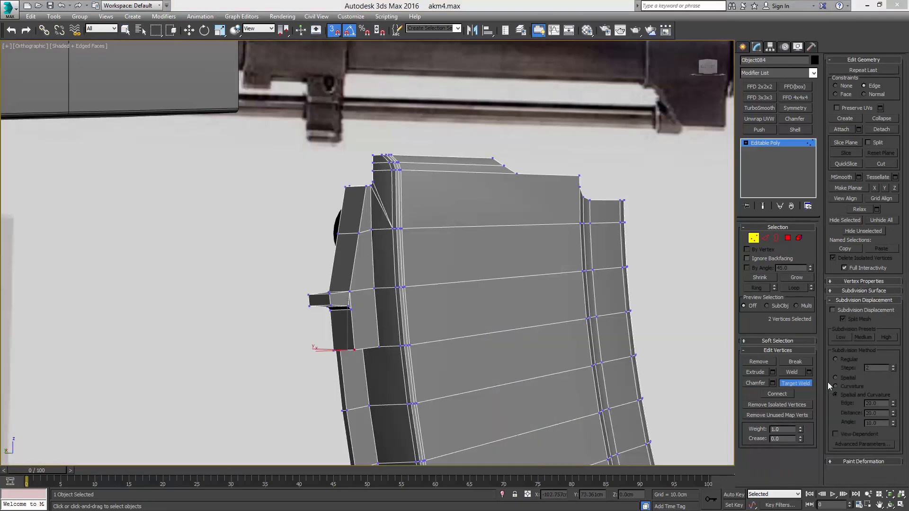
# Set the constraint to None and flatten the three vertices along the magazine's front top step to one level
pyautogui.click(795, 383)
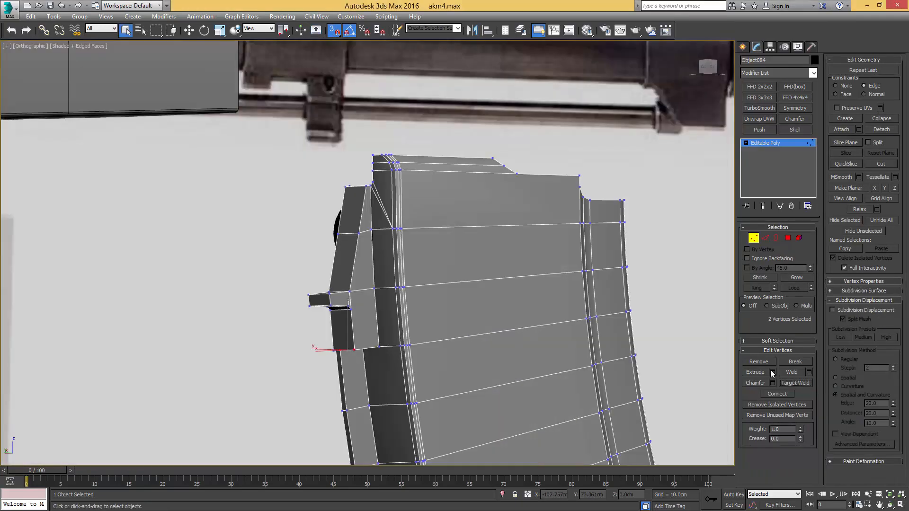
pyautogui.scroll(-4, 572, 234)
pyautogui.scroll(3, 545, 239)
pyautogui.keyDown('alt'); pyautogui.moveTo(546, 239); pyautogui.dragTo(547, 205, button='middle'); pyautogui.keyUp('alt')
pyautogui.scroll(3, 546, 206)
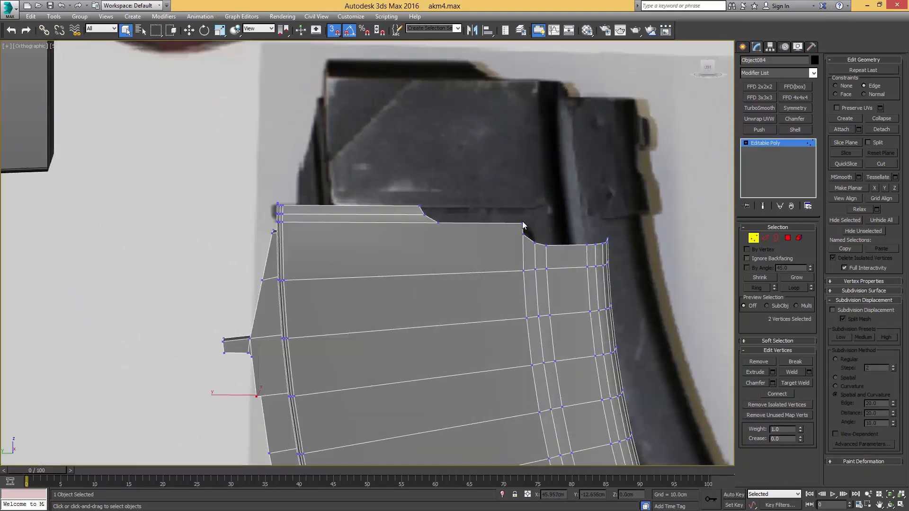
pyautogui.scroll(3, 553, 250)
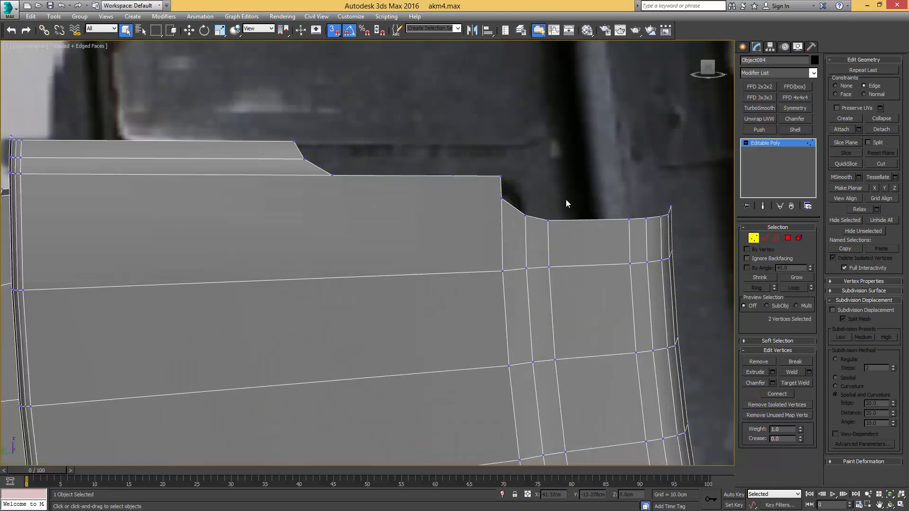
pyautogui.press(';')
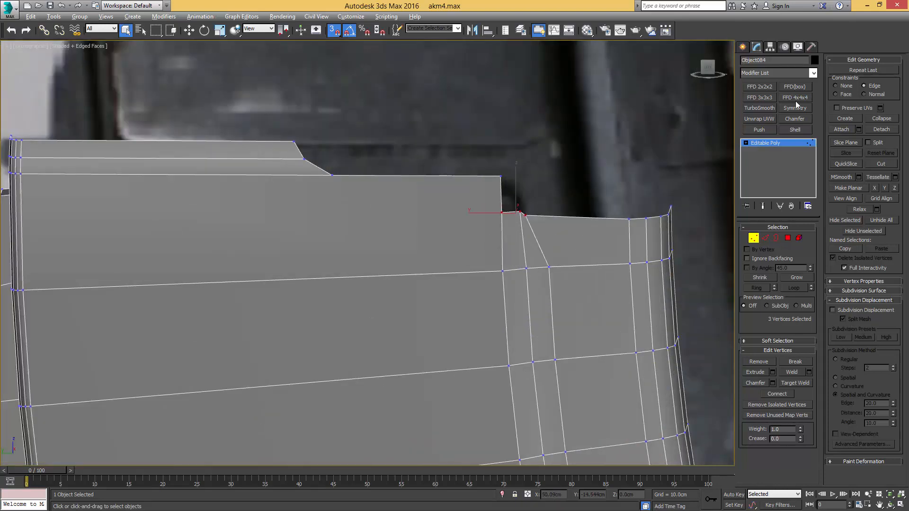
pyautogui.click(836, 86)
pyautogui.hotkey('ctrl', 'z')
pyautogui.press(';')
pyautogui.keyDown('alt'); pyautogui.moveTo(581, 210); pyautogui.dragTo(562, 217, button='middle'); pyautogui.keyUp('alt')
pyautogui.scroll(5, 553, 215)
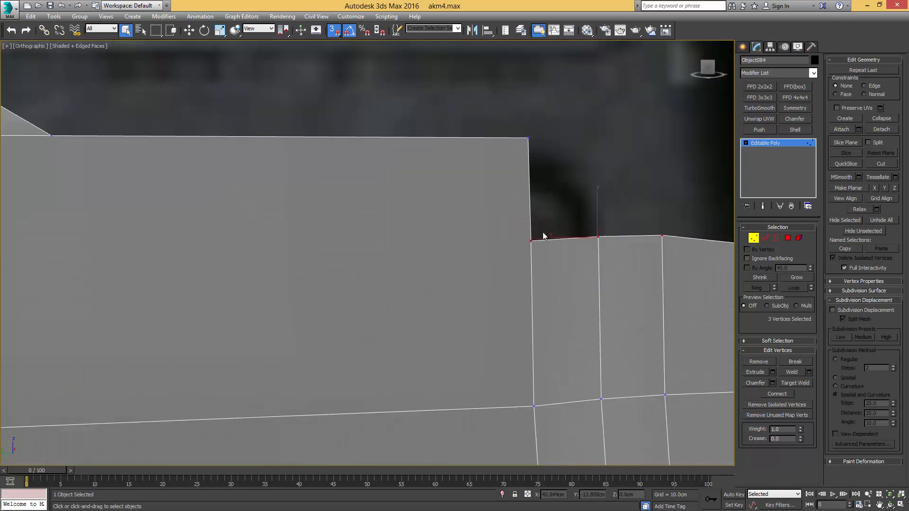
# Raise the three flattened vertices, snapping them to the corner vertex of the magazine's main top edge
pyautogui.press('w')
pyautogui.press('space')
pyautogui.press('s')
pyautogui.press('s')
pyautogui.moveTo(532, 241); pyautogui.dragTo(528, 138)
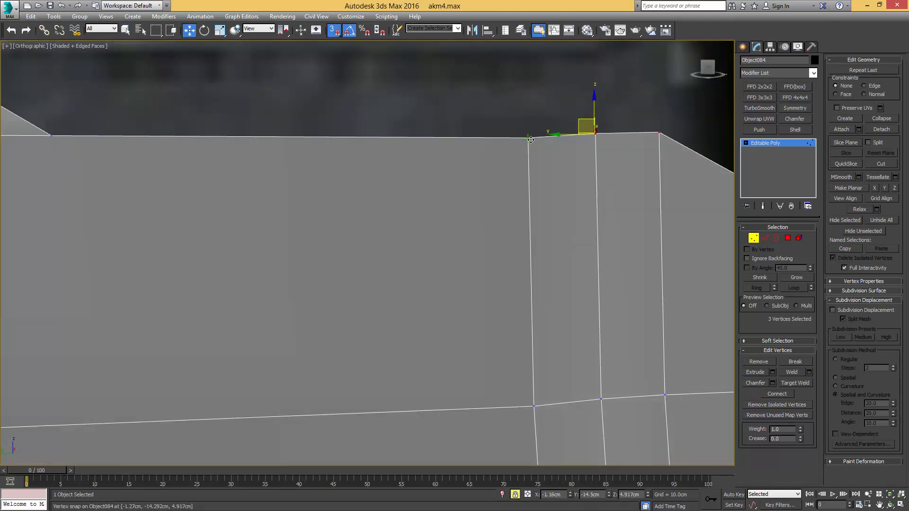
pyautogui.press('space')
pyautogui.click(529, 134)
pyautogui.scroll(-4, 534, 187)
pyautogui.scroll(-3, 562, 207)
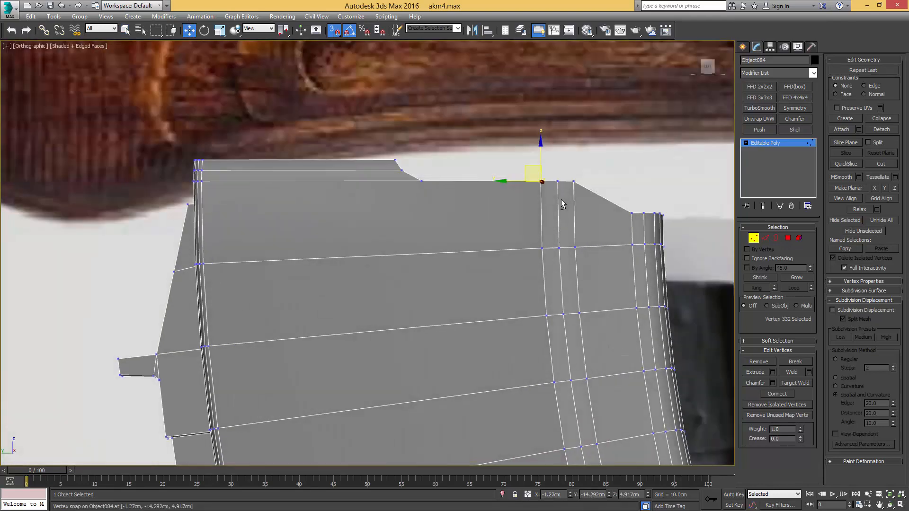
pyautogui.moveTo(612, 197); pyautogui.dragTo(576, 197, button='middle')
pyautogui.scroll(3, 576, 197)
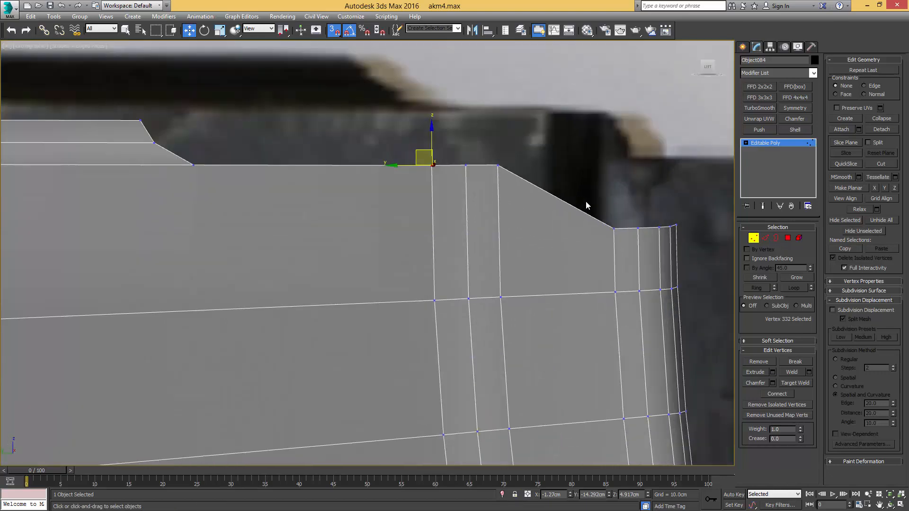
# Cut a horizontal edge from the lower front step's corner to the nearest vertical edge line and delete the triangular polygon above it
pyautogui.press('l')
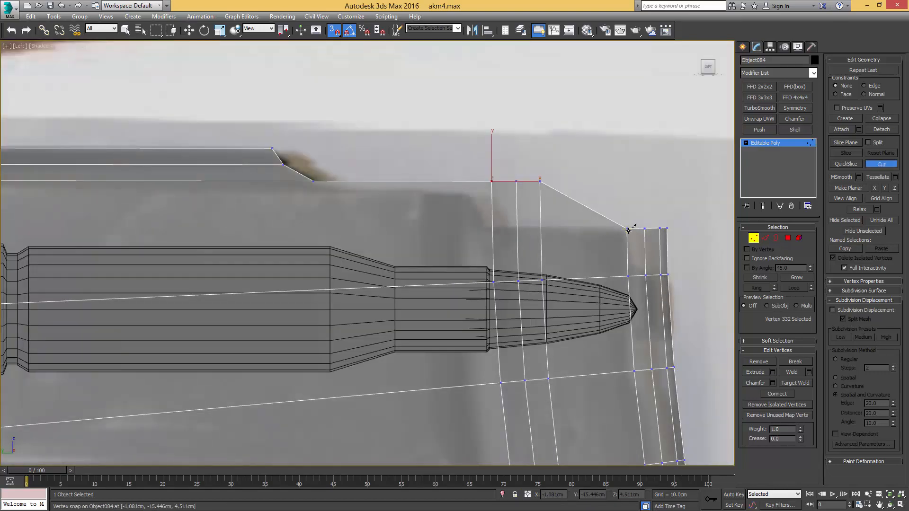
pyautogui.click(629, 231)
pyautogui.press('s')
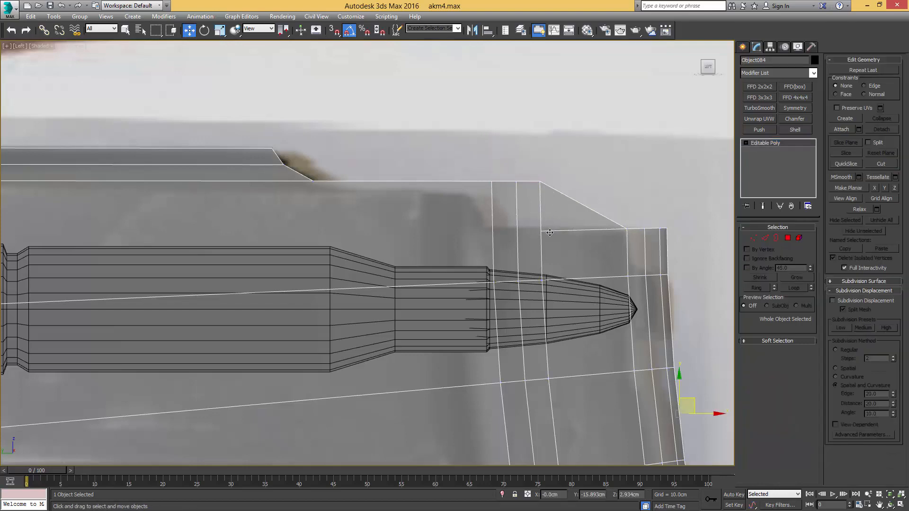
pyautogui.rightClick(540, 230)
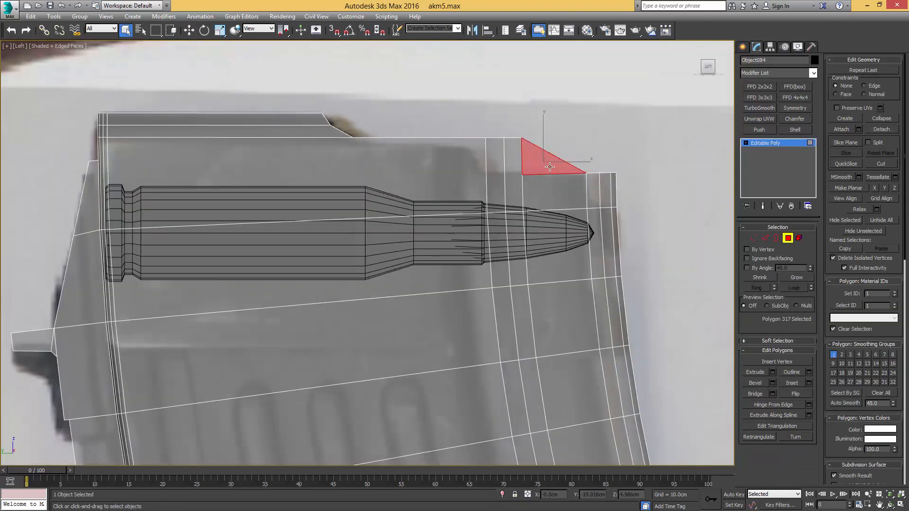
pyautogui.press('Delete')
# Chamfer the vertex at the inner corner of the new front notch
pyautogui.press('1')
pyautogui.click(523, 175)
pyautogui.hotkey('ctrl', 'shift', 'c')
pyautogui.moveTo(523, 175); pyautogui.dragTo(535, 165)
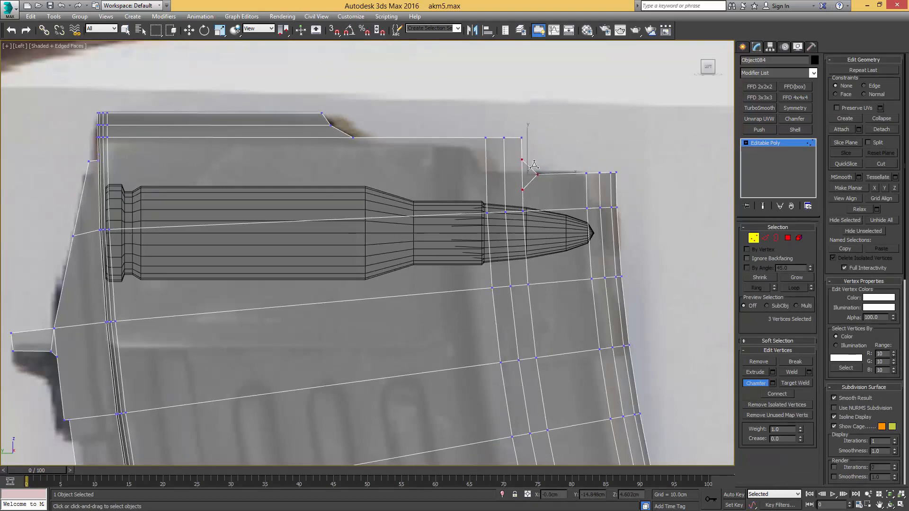
# Cut an edge from the lower chamfer vertex to the chamfer's diagonal edge and move the new vertex inward to round the corner
pyautogui.scroll(4, 529, 191)
pyautogui.hotkey('alt', 'c')
pyautogui.click(518, 195)
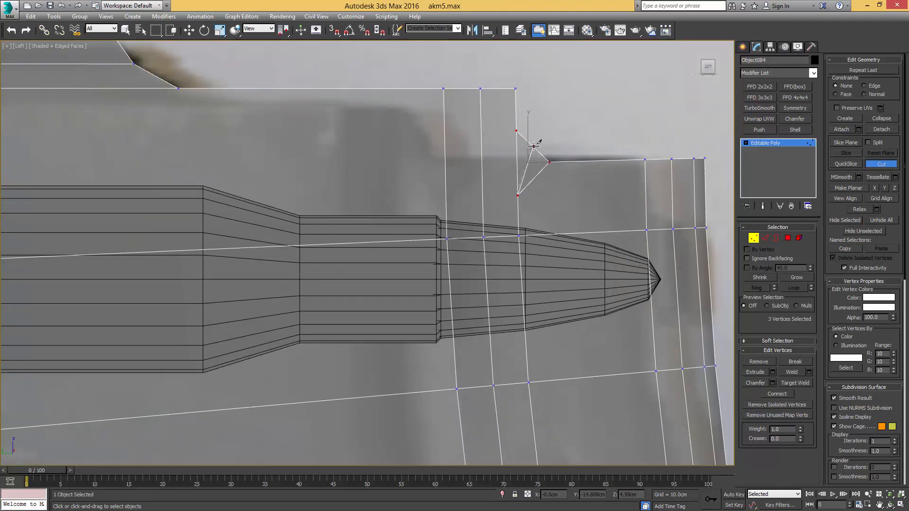
pyautogui.click(530, 149)
pyautogui.rightClick(538, 142)
pyautogui.press('w')
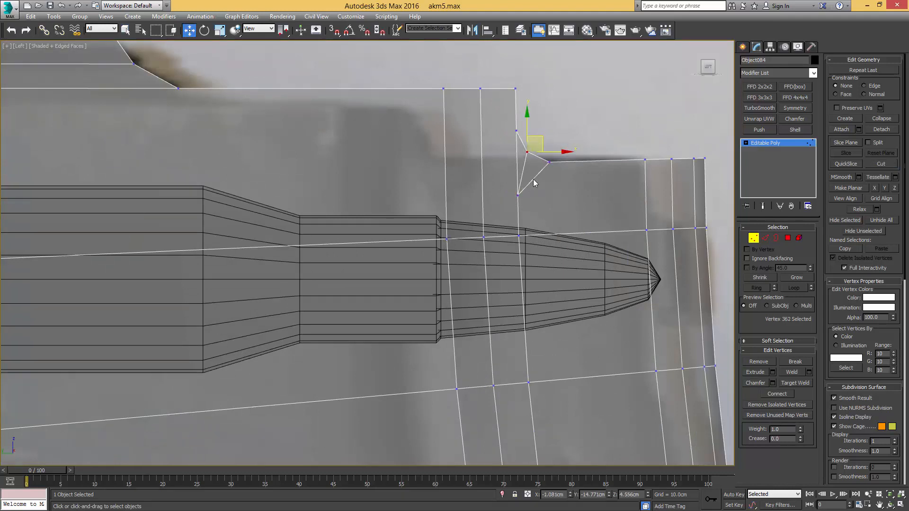
# Target-weld the lower chamfer vertex to the vertex directly below it, then select the notch's three rounded corner vertices
pyautogui.scroll(-2, 525, 187)
pyautogui.hotkey('ctrl', 'shift', 'w')
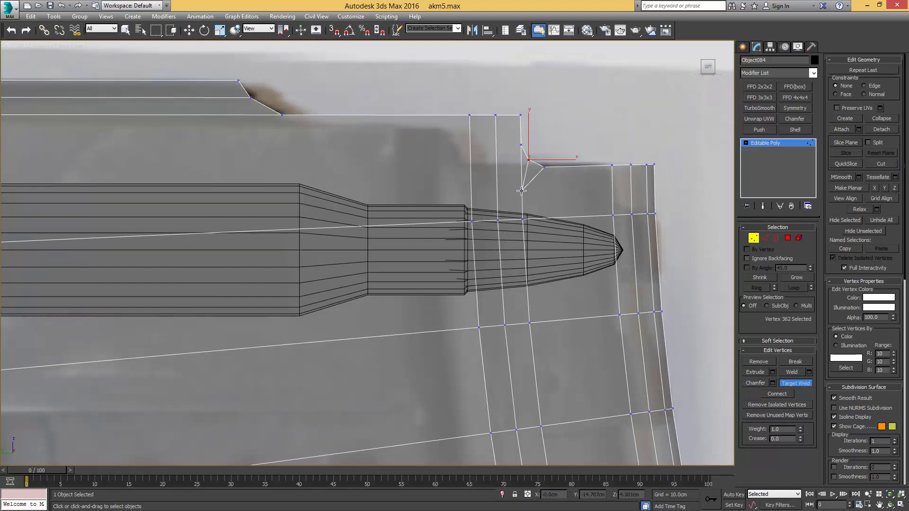
pyautogui.click(524, 219)
pyautogui.scroll(-1, 517, 184)
pyautogui.moveTo(517, 170)
pyautogui.mouseDown(button='middle')
pyautogui.moveTo(513, 190)
pyautogui.moveTo(517, 166)
pyautogui.mouseUp(button='middle')
pyautogui.press('w')
pyautogui.moveTo(512, 176); pyautogui.dragTo(542, 146)
pyautogui.scroll(-2, 615, 167)
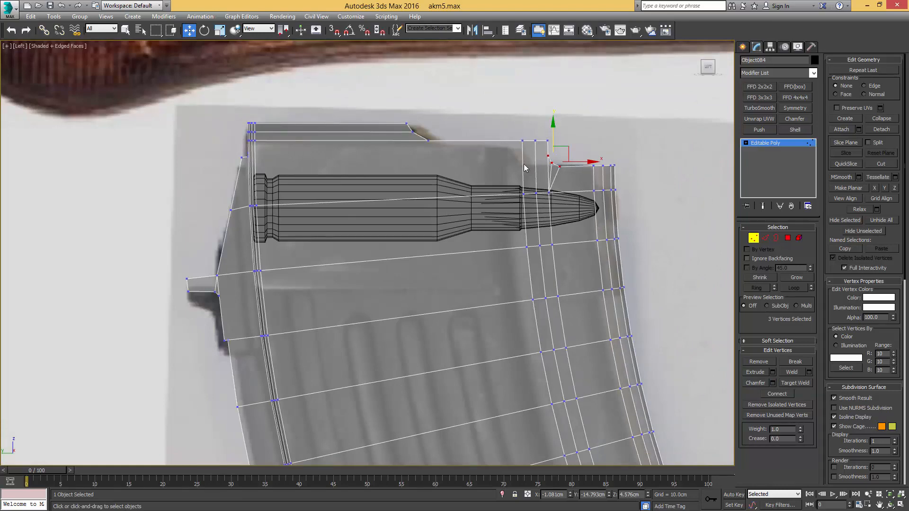
# Clone the whole magazine as one instance and place it over the magazine in the rifle reference photo
pyautogui.scroll(-6, 521, 156)
pyautogui.press('1')
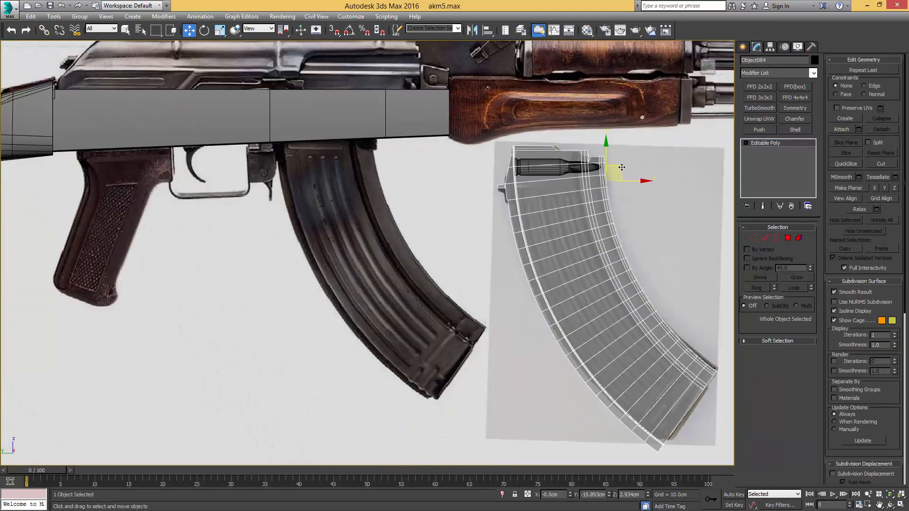
pyautogui.moveTo(621, 167)
pyautogui.keyDown('shift'); pyautogui.mouseDown()
pyautogui.moveTo(398, 148)
pyautogui.moveTo(392, 128)
pyautogui.mouseUp(); pyautogui.keyUp('shift')
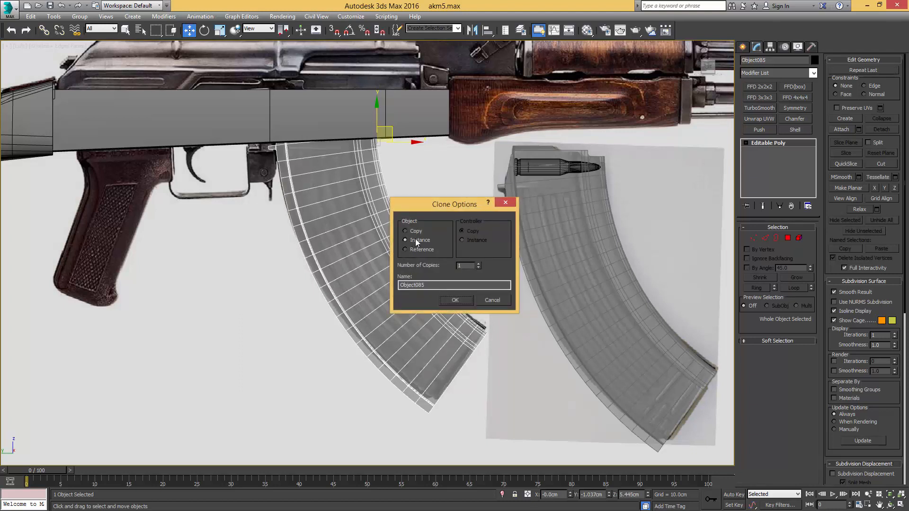
pyautogui.click(454, 301)
pyautogui.scroll(8, 474, 180)
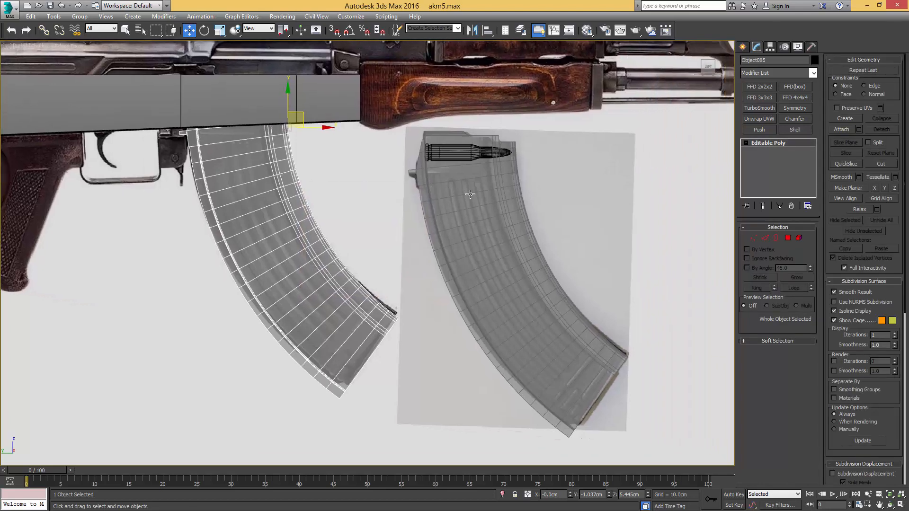
pyautogui.scroll(-3, 474, 170)
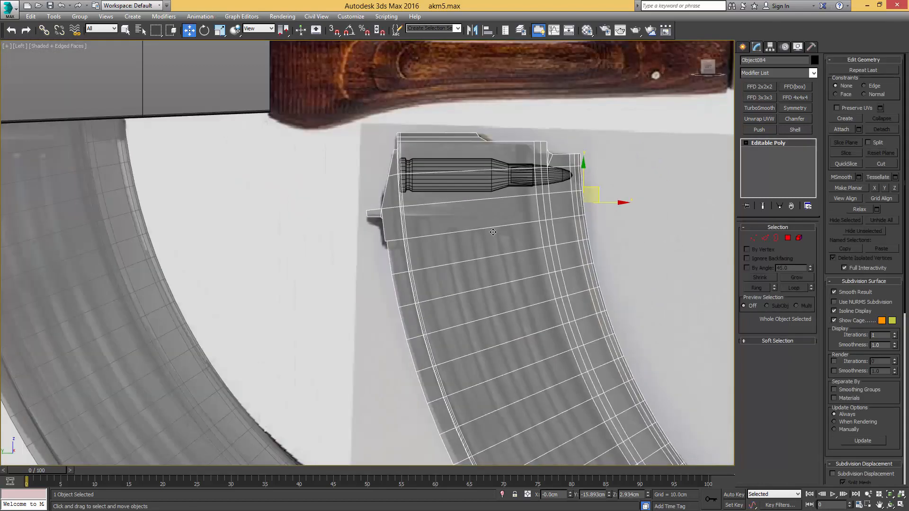
# Connect the rear and front vertical edges of the side panel below the cartridge with a new cross edge
pyautogui.press('2')
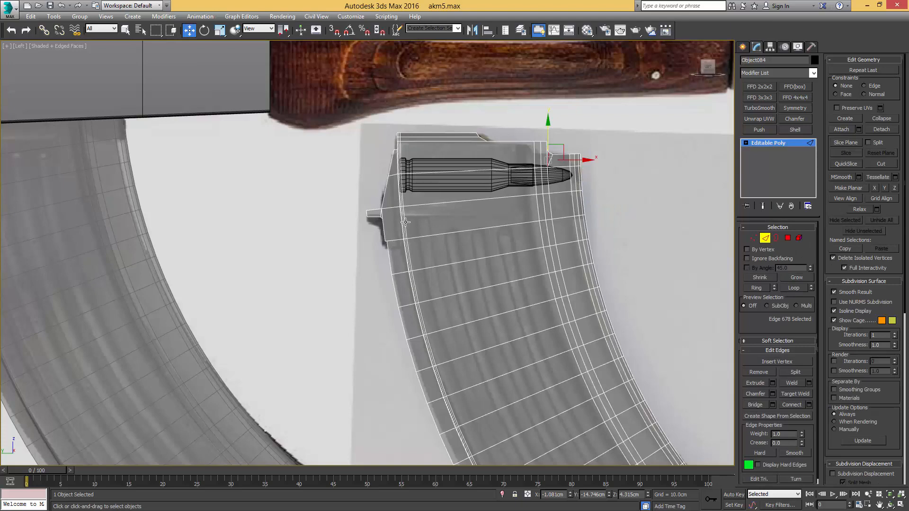
pyautogui.click(405, 222)
pyautogui.scroll(2, 438, 220)
pyautogui.keyDown('ctrl'); pyautogui.click(579, 209); pyautogui.keyUp('ctrl')
pyautogui.scroll(-2, 579, 209)
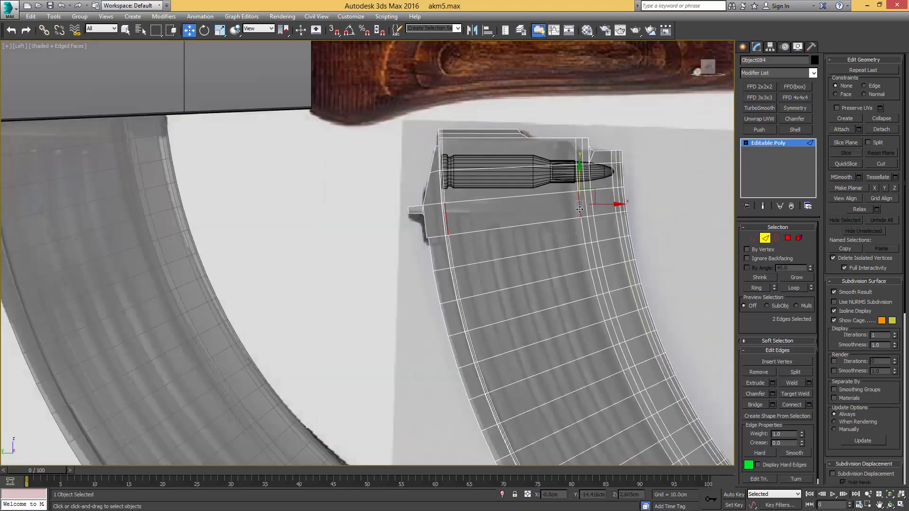
pyautogui.scroll(-3, 570, 211)
pyautogui.click(547, 208)
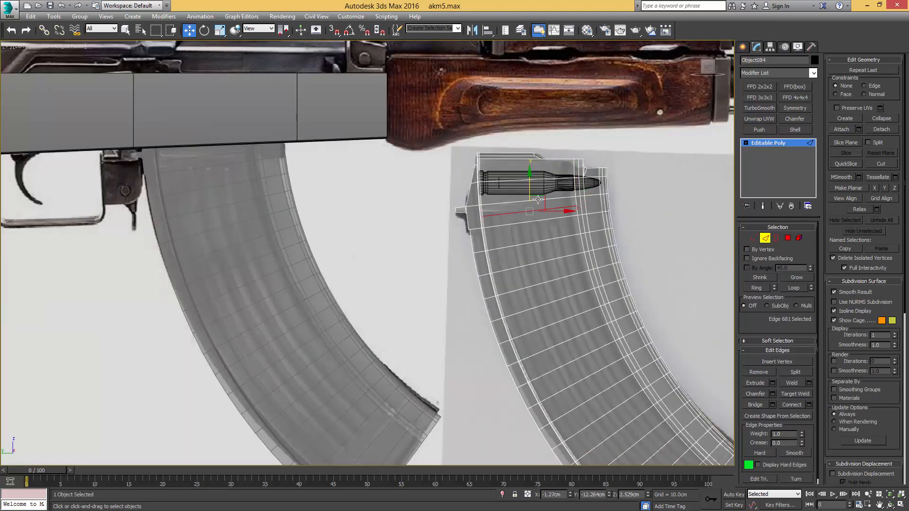
# Set the constraint to Edge and flatten the new cross edge so it runs horizontally
pyautogui.scroll(2, 550, 184)
pyautogui.scroll(2, 550, 184)
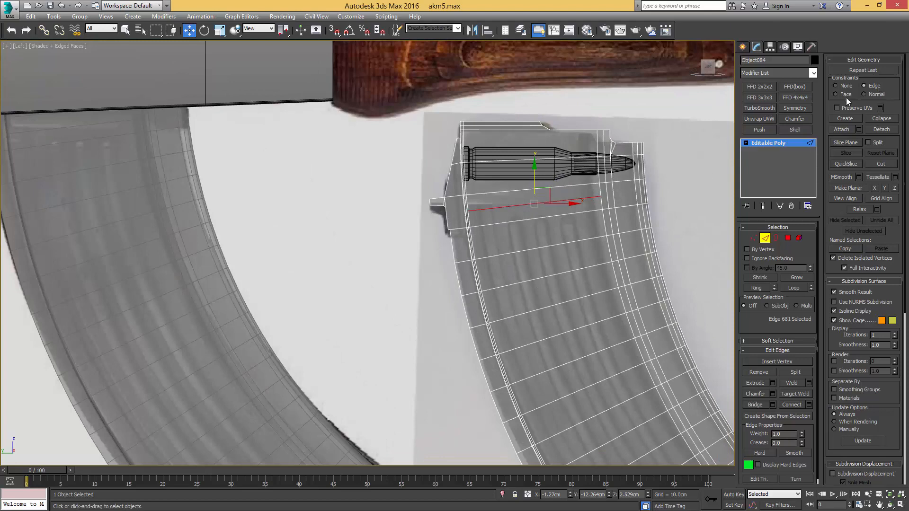
pyautogui.moveTo(585, 193); pyautogui.dragTo(562, 197, button='middle')
pyautogui.press(';')
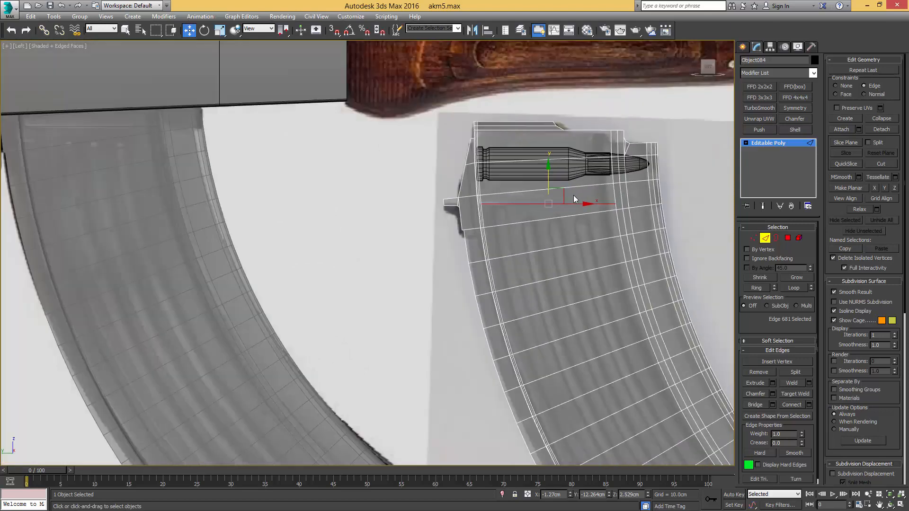
# Slide the cross edge's front vertex down along its edge and snap it onto the next row's vertex
pyautogui.click(754, 238)
pyautogui.scroll(3, 617, 203)
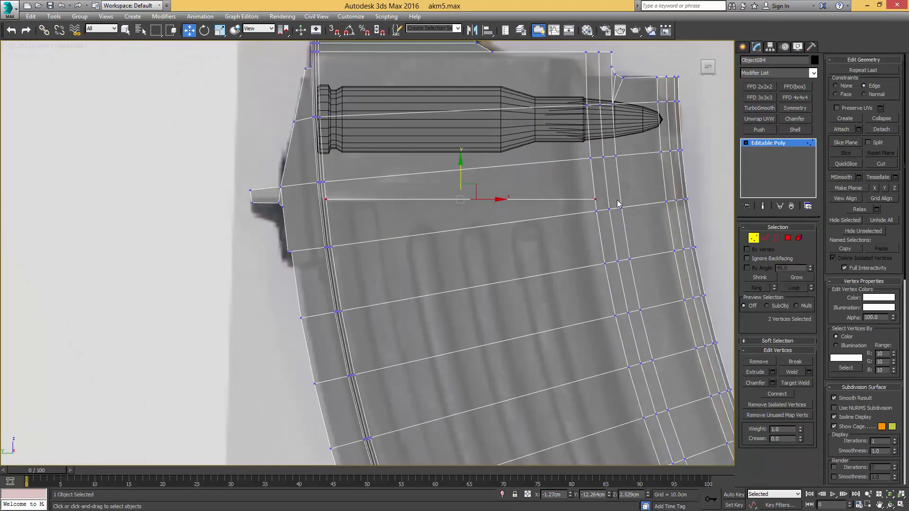
pyautogui.press('s')
pyautogui.moveTo(595, 199); pyautogui.dragTo(591, 214)
pyautogui.scroll(-5, 601, 198)
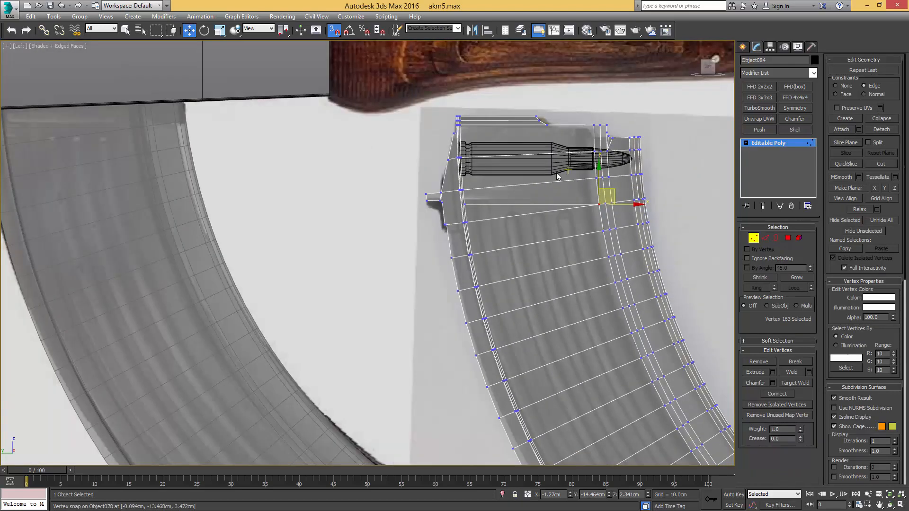
# Examine the magazine instance below the receiver against the reference photo and compare it with the original magazine
pyautogui.moveTo(612, 188); pyautogui.dragTo(566, 179, button='middle')
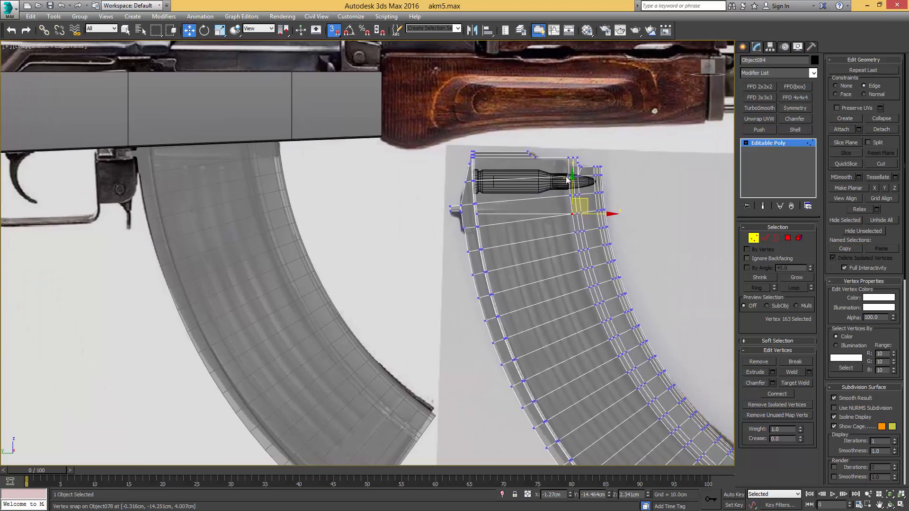
pyautogui.moveTo(234, 157); pyautogui.dragTo(396, 178, button='middle')
pyautogui.scroll(3, 374, 181)
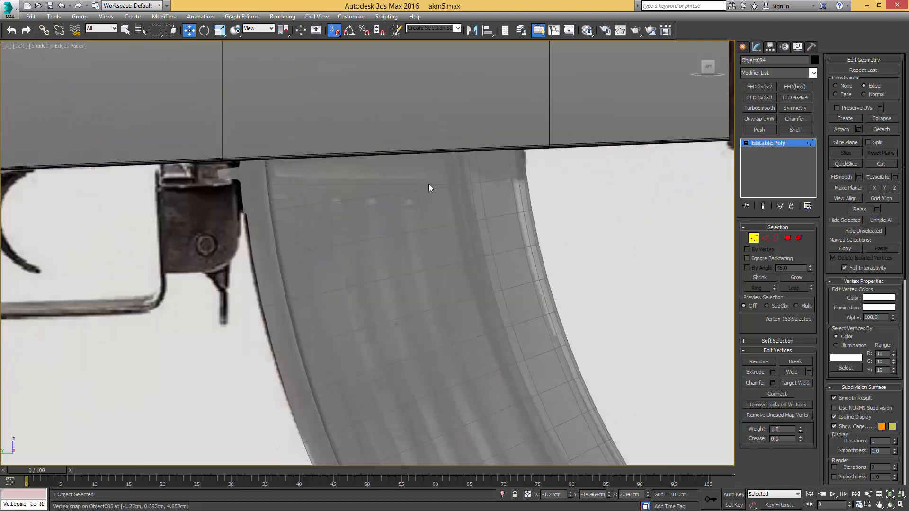
pyautogui.scroll(-2, 522, 191)
pyautogui.press('1')
pyautogui.moveTo(564, 188); pyautogui.dragTo(340, 185, button='middle')
pyautogui.scroll(5, 575, 217)
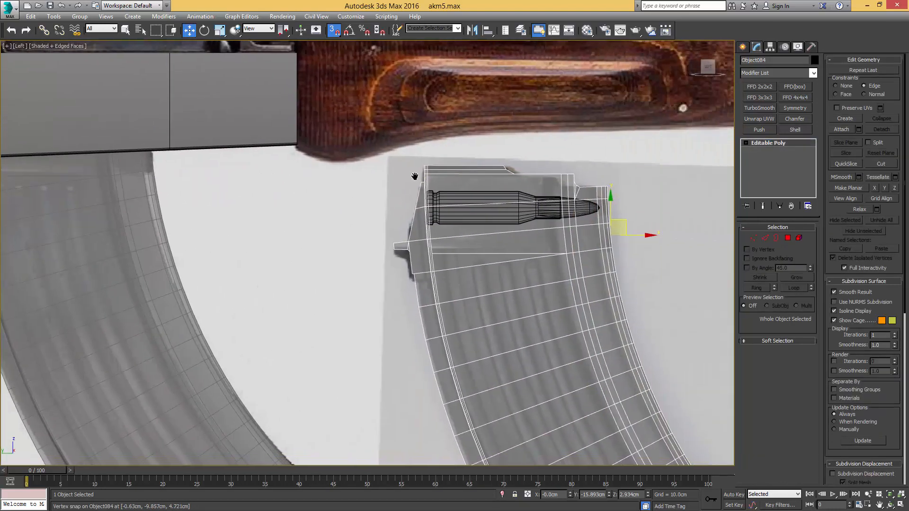
# Add a Symmetry modifier to the half magazine and set its mirror axis to Z
pyautogui.keyDown('alt'); pyautogui.moveTo(574, 215); pyautogui.dragTo(613, 237, button='middle'); pyautogui.keyUp('alt')
pyautogui.press('2')
pyautogui.press('q')
pyautogui.click(612, 236)
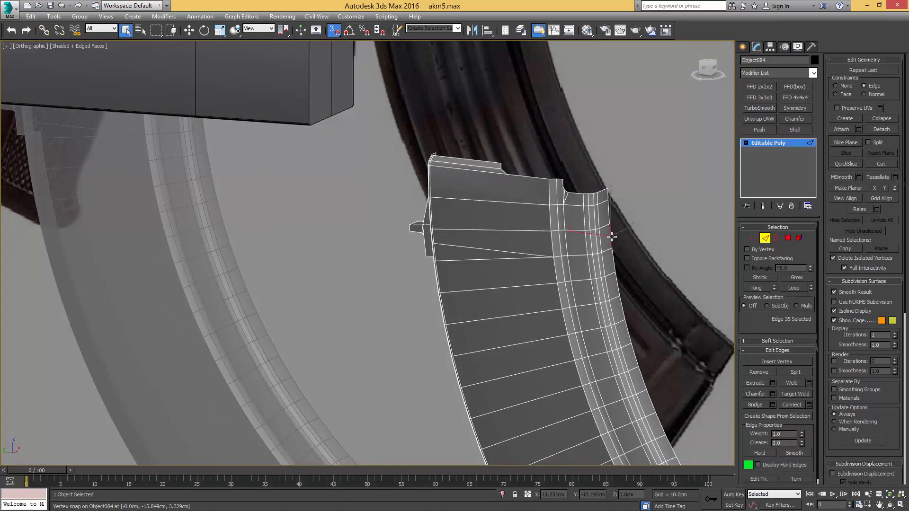
pyautogui.press('2')
pyautogui.press('w')
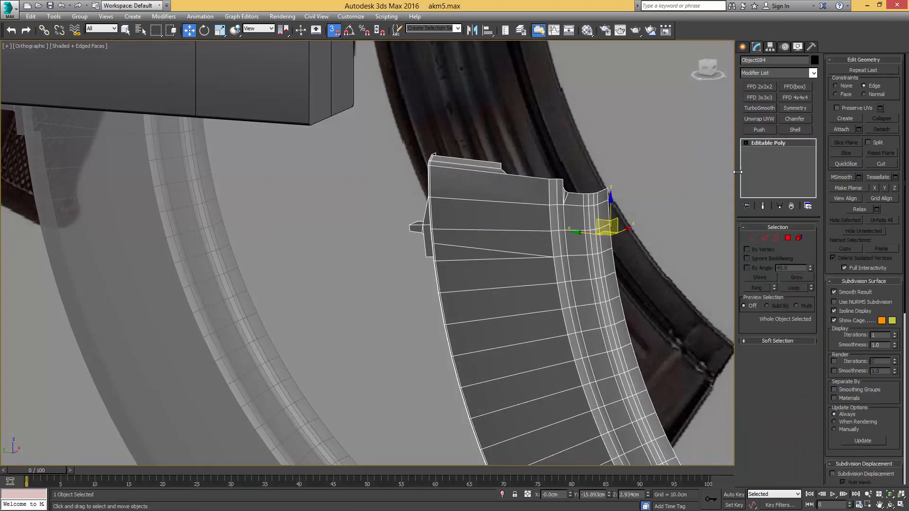
pyautogui.click(796, 107)
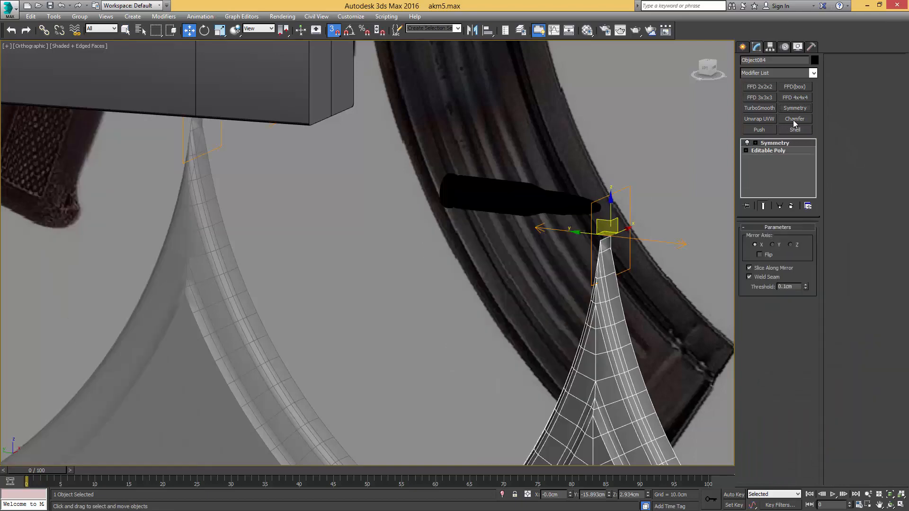
pyautogui.click(789, 244)
# Select the mirrored magazine instance and inspect from below how it fits the receiver's magazine opening
pyautogui.scroll(-2, 351, 133)
pyautogui.moveTo(351, 132); pyautogui.dragTo(454, 111, button='middle')
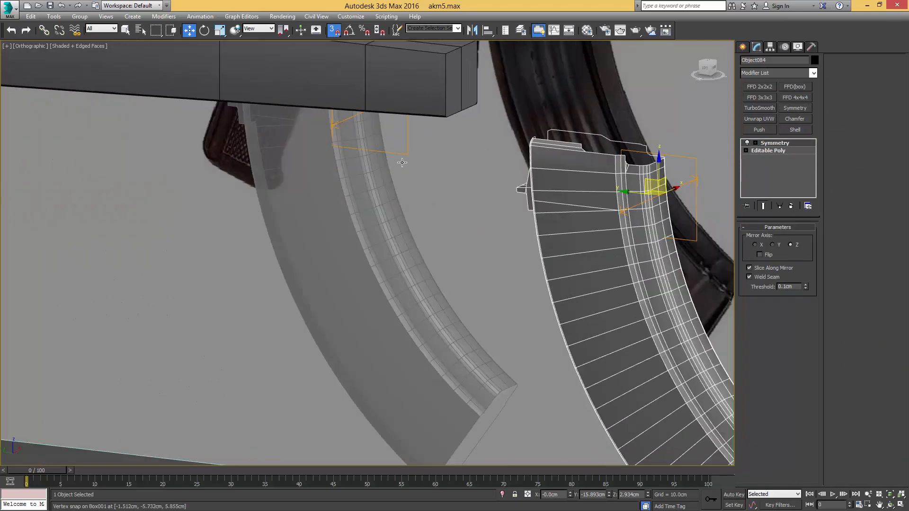
pyautogui.keyDown('alt'); pyautogui.moveTo(426, 152); pyautogui.dragTo(372, 118, button='middle'); pyautogui.keyUp('alt')
pyautogui.scroll(-2, 371, 118)
pyautogui.moveTo(372, 119); pyautogui.dragTo(396, 82, button='middle')
pyautogui.scroll(4, 396, 83)
pyautogui.press('s')
pyautogui.press('q')
pyautogui.click(401, 134)
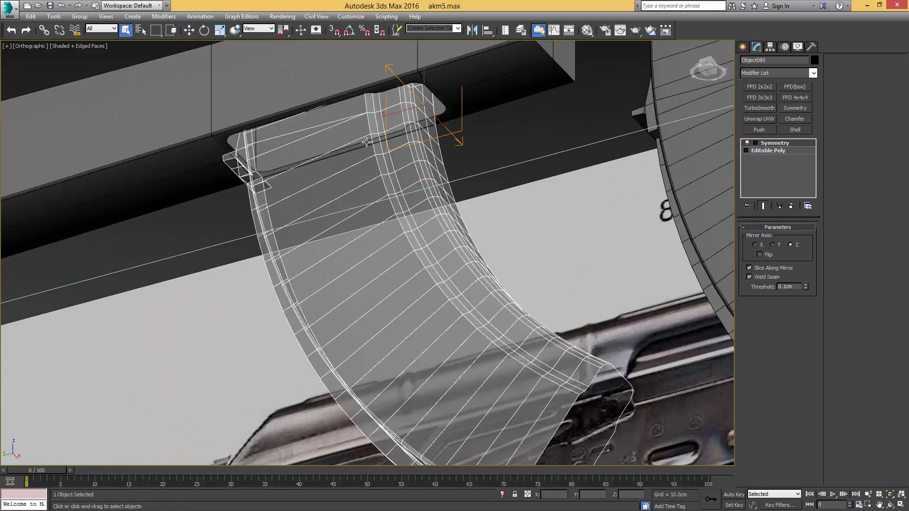
# Turn off the magazine's see-through display and select the original magazine standing apart from the receiver for moving
pyautogui.hotkey('alt', 'x')
pyautogui.moveTo(374, 114); pyautogui.dragTo(427, 113, button='middle')
pyautogui.moveTo(419, 248); pyautogui.dragTo(439, 188, button='middle')
pyautogui.press('w')
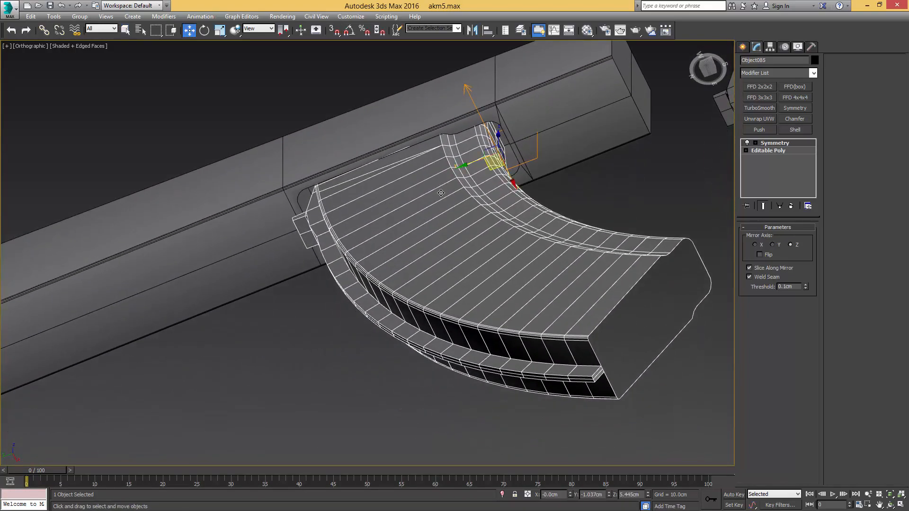
pyautogui.keyDown('alt'); pyautogui.moveTo(496, 169); pyautogui.dragTo(198, 133, button='middle'); pyautogui.keyUp('alt')
pyautogui.click(507, 152)
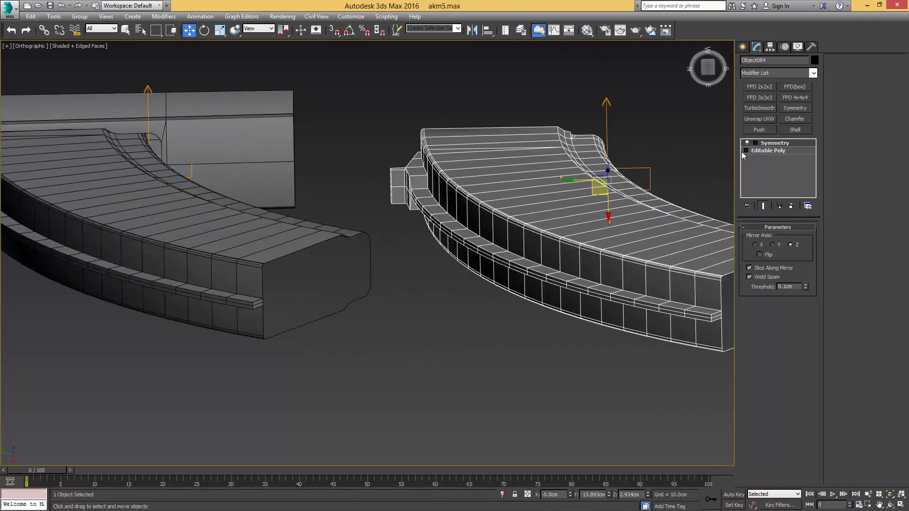
# Add an FFD 2x2x2 modifier beneath Symmetry and shift its outer side control points 0.095 cm inward along X
pyautogui.click(772, 151)
pyautogui.moveTo(683, 172); pyautogui.dragTo(493, 173, button='middle')
pyautogui.click(767, 87)
pyautogui.press('1')
pyautogui.moveTo(610, 159); pyautogui.dragTo(435, 197)
pyautogui.moveTo(230, 216); pyautogui.dragTo(237, 207)
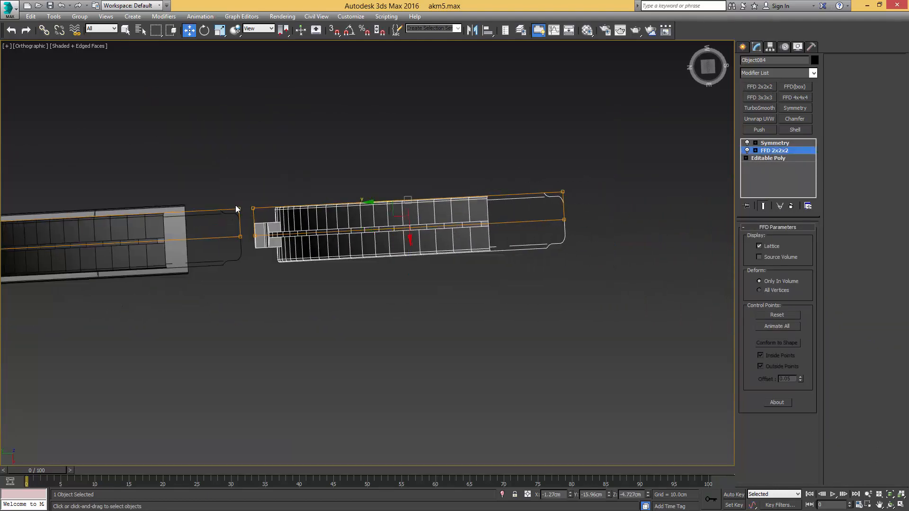
pyautogui.moveTo(237, 207); pyautogui.dragTo(429, 194, button='middle')
pyautogui.keyDown('alt'); pyautogui.moveTo(528, 209); pyautogui.dragTo(529, 212, button='middle'); pyautogui.keyUp('alt')
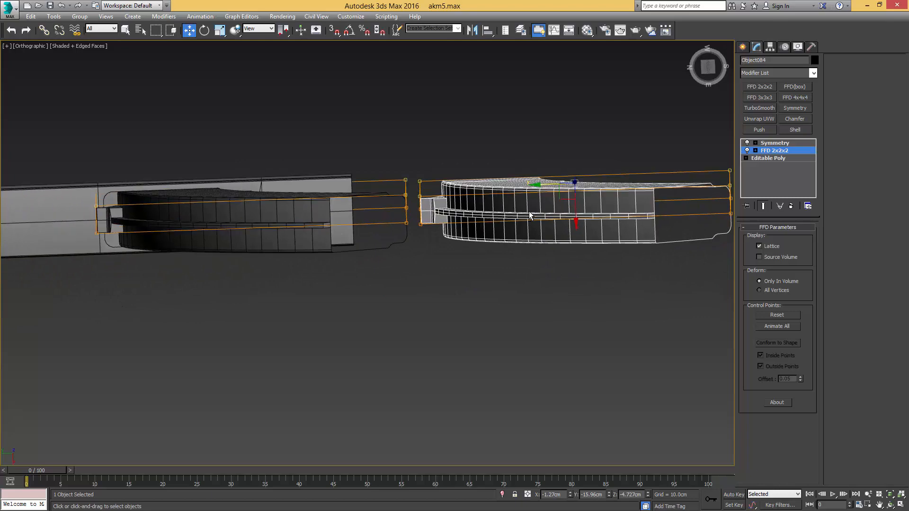
pyautogui.keyDown('alt'); pyautogui.moveTo(436, 195); pyautogui.dragTo(436, 211, button='middle'); pyautogui.keyUp('alt')
pyautogui.moveTo(492, 190); pyautogui.dragTo(427, 196, button='middle')
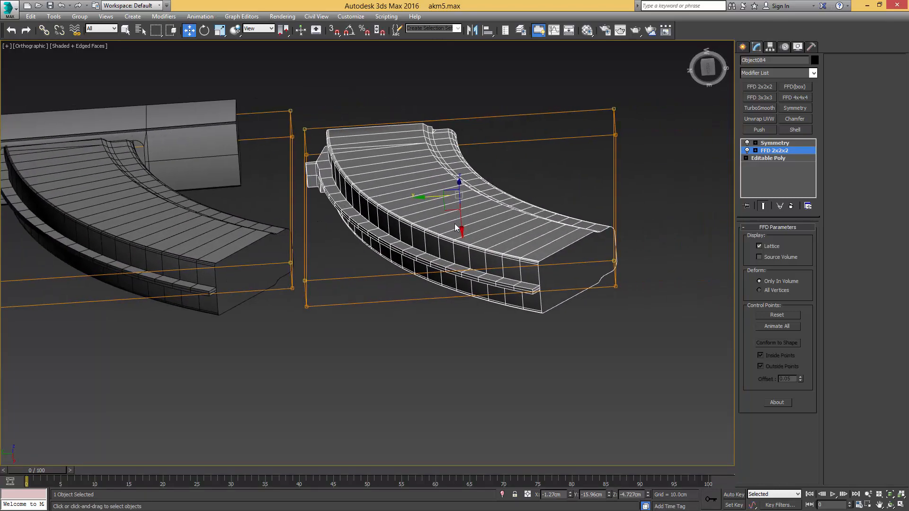
pyautogui.moveTo(460, 225); pyautogui.dragTo(460, 225)
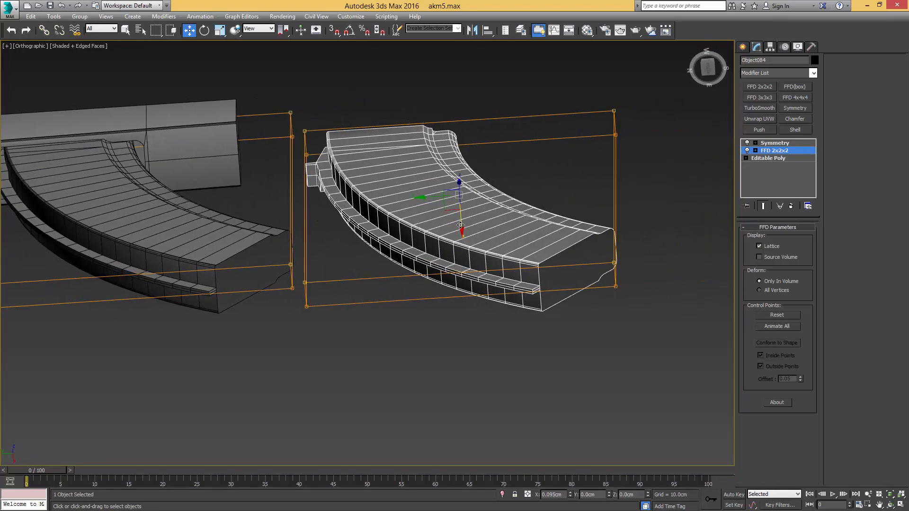
# Check the narrowed magazine against the receiver opening and collapse the FFD modifier into the Editable Poly
pyautogui.scroll(4, 399, 202)
pyautogui.moveTo(40, 147); pyautogui.dragTo(224, 143, button='middle')
pyautogui.scroll(-2, 399, 202)
pyautogui.scroll(3, 418, 156)
pyautogui.scroll(-2, 472, 159)
pyautogui.keyDown('alt'); pyautogui.moveTo(394, 154); pyautogui.dragTo(399, 178, button='middle'); pyautogui.keyUp('alt')
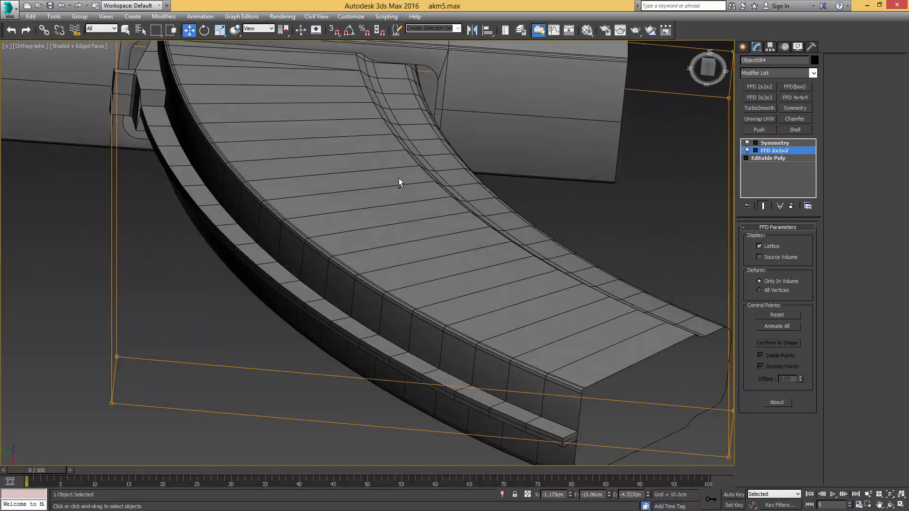
pyautogui.scroll(-3, 399, 178)
pyautogui.moveTo(469, 168); pyautogui.dragTo(313, 157, button='middle')
pyautogui.keyDown('alt'); pyautogui.moveTo(385, 195); pyautogui.dragTo(443, 163, button='middle'); pyautogui.keyUp('alt')
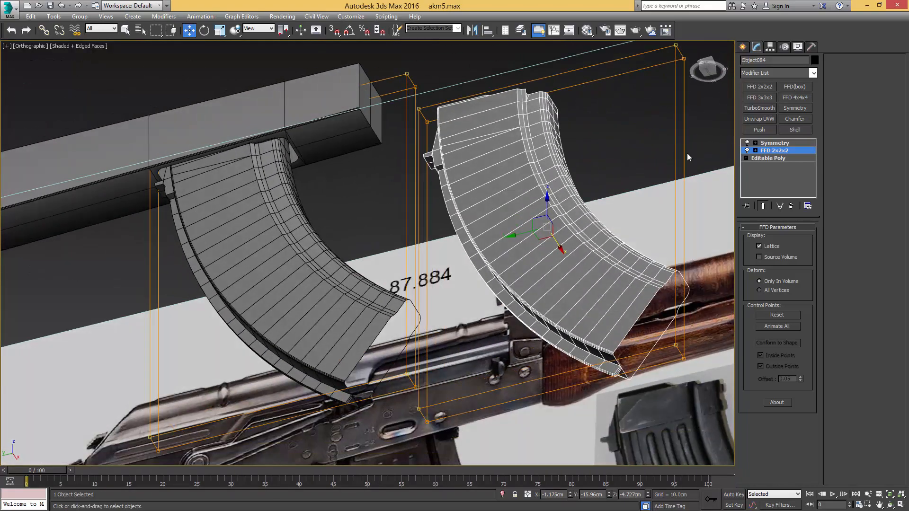
pyautogui.rightClick(782, 156)
pyautogui.click(811, 234)
# Select the ring of short cross edges along the original magazine's front section, after checking the fitted instance
pyautogui.scroll(4, 213, 85)
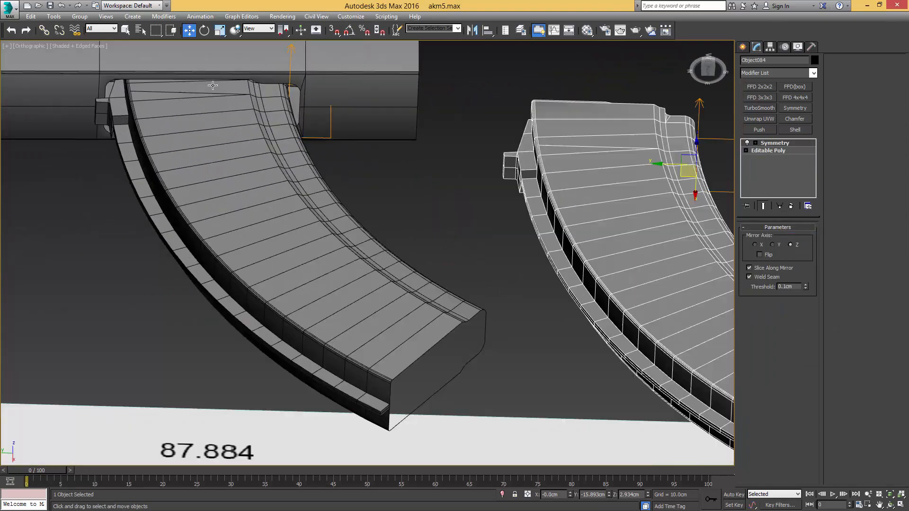
pyautogui.scroll(3, 213, 86)
pyautogui.moveTo(279, 67); pyautogui.dragTo(431, 157, button='middle')
pyautogui.click(442, 178)
pyautogui.scroll(-4, 455, 161)
pyautogui.moveTo(507, 165); pyautogui.dragTo(326, 134, button='middle')
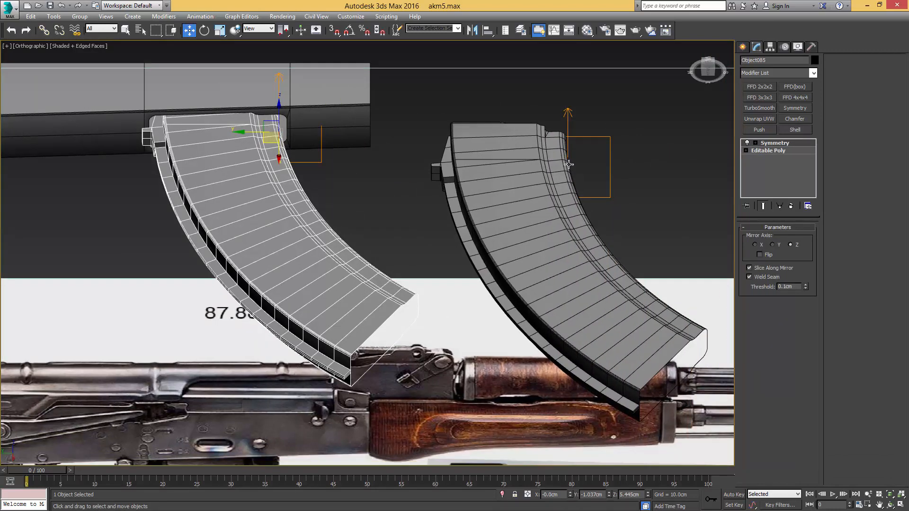
pyautogui.click(558, 160)
pyautogui.click(764, 151)
pyautogui.moveTo(560, 172); pyautogui.dragTo(466, 138, button='middle')
pyautogui.click(465, 139)
pyautogui.scroll(2, 464, 138)
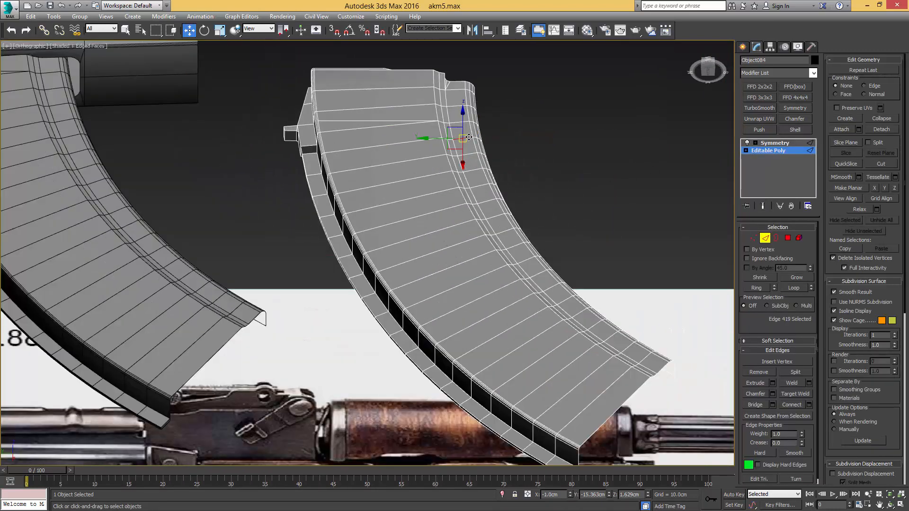
pyautogui.hotkey('alt', 'r')
# Add the neighbouring rings of cross edges on the magazine's front rib and channel to the edge selection
pyautogui.moveTo(532, 155); pyautogui.dragTo(483, 124, button='middle')
pyautogui.keyDown('alt'); pyautogui.moveTo(483, 124); pyautogui.dragTo(454, 168, button='middle'); pyautogui.keyUp('alt')
pyautogui.scroll(3, 463, 208)
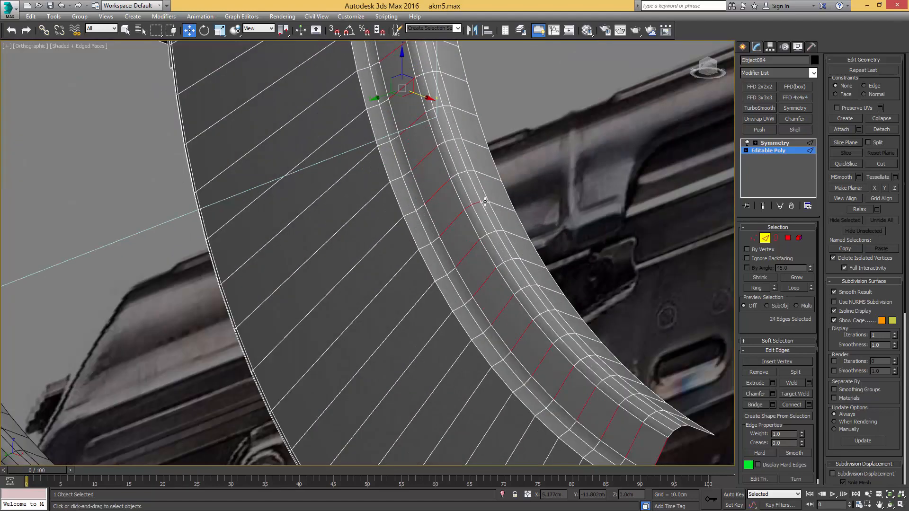
pyautogui.keyDown('ctrl'); pyautogui.click(485, 201); pyautogui.keyUp('ctrl')
pyautogui.keyDown('ctrl'); pyautogui.click(439, 241); pyautogui.keyUp('ctrl')
pyautogui.hotkey('alt', 'r')
pyautogui.scroll(-3, 456, 243)
pyautogui.moveTo(456, 243); pyautogui.dragTo(507, 238, button='middle')
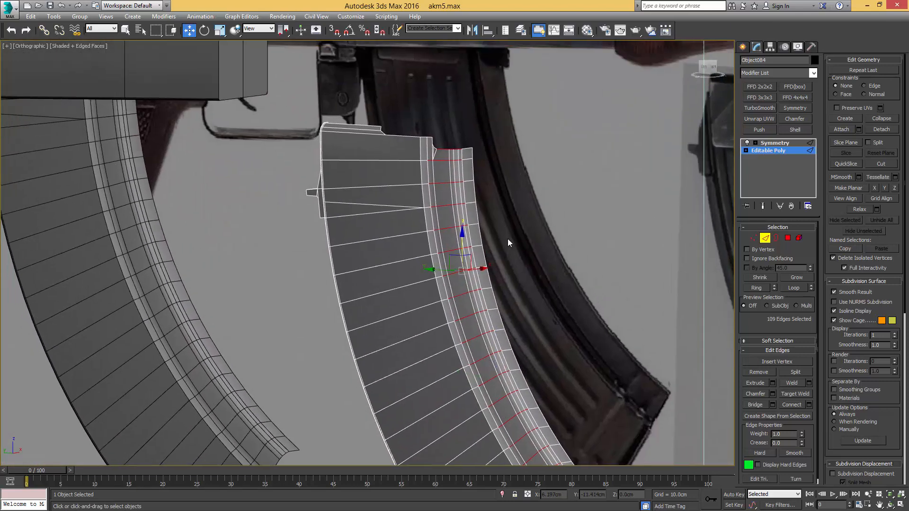
# Convert the edge selection to vertices and add the vertices at the magazine's top front notch
pyautogui.keyDown('ctrl'); pyautogui.click(754, 237); pyautogui.keyUp('ctrl')
pyautogui.scroll(6, 511, 206)
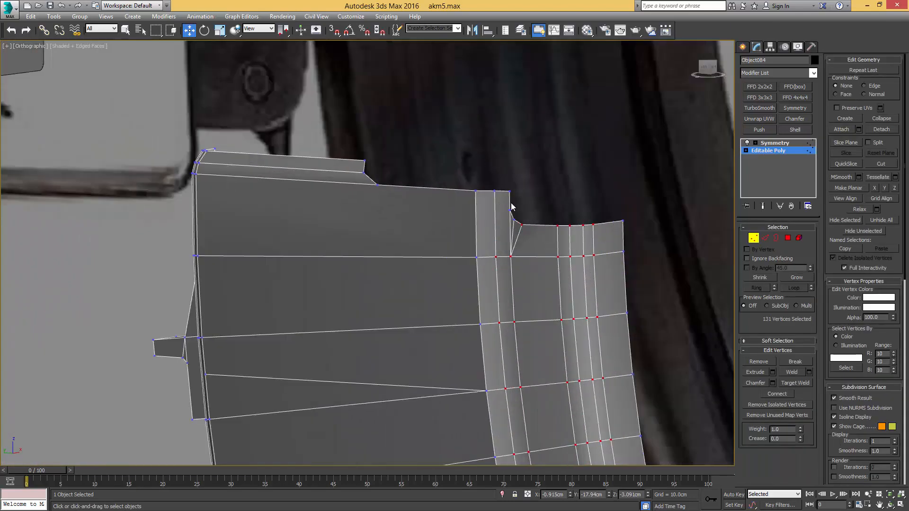
pyautogui.keyDown('ctrl'); pyautogui.click(503, 188); pyautogui.keyUp('ctrl')
pyautogui.scroll(-5, 501, 189)
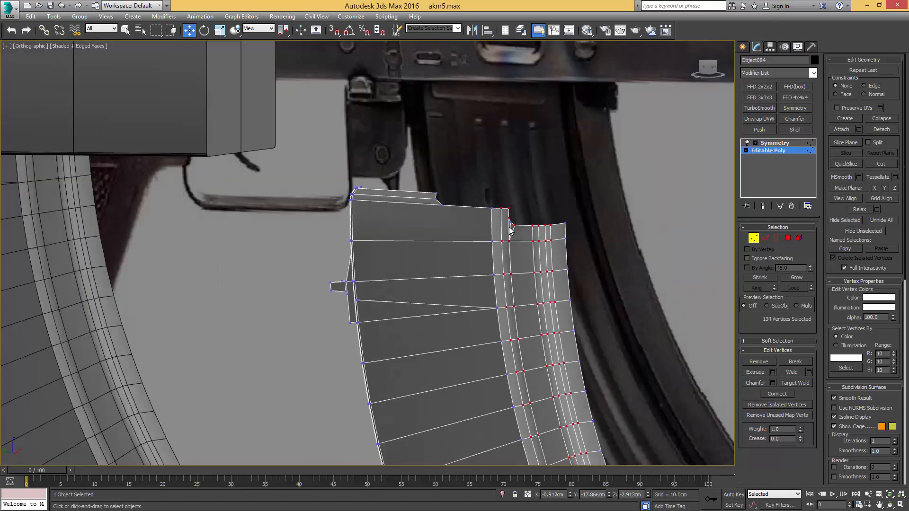
pyautogui.keyDown('alt'); pyautogui.moveTo(501, 189); pyautogui.dragTo(502, 217, button='middle'); pyautogui.keyUp('alt')
pyautogui.scroll(3, 502, 217)
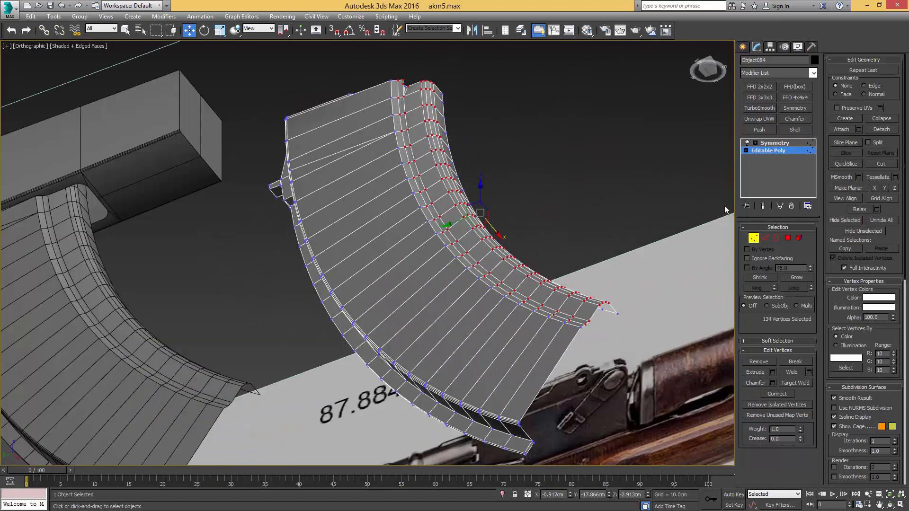
# Add an FFD 2x2x2 modifier to the selected vertices and move its outer side control points about 0.05 cm inward
pyautogui.click(761, 89)
pyautogui.keyDown('alt'); pyautogui.moveTo(504, 252); pyautogui.dragTo(516, 231, button='middle'); pyautogui.keyUp('alt')
pyautogui.press('1')
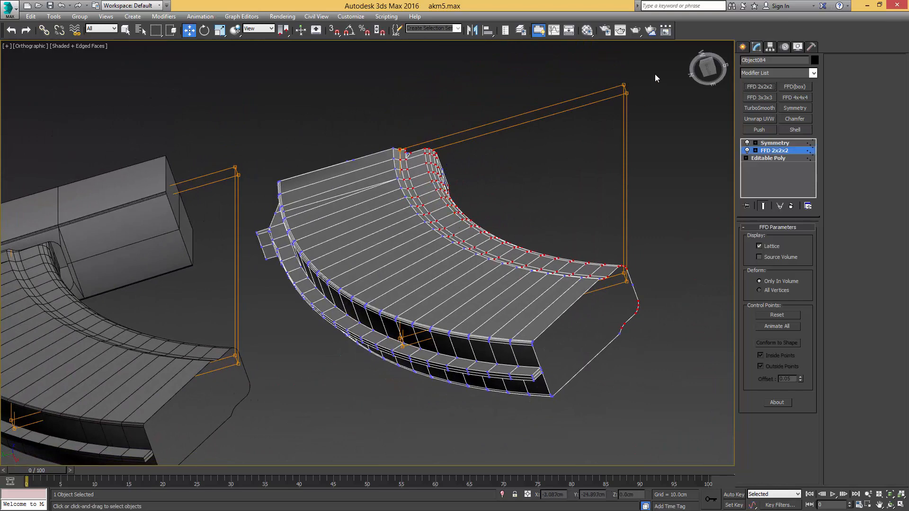
pyautogui.keyDown('alt'); pyautogui.moveTo(522, 161); pyautogui.dragTo(499, 172, button='middle'); pyautogui.keyUp('alt')
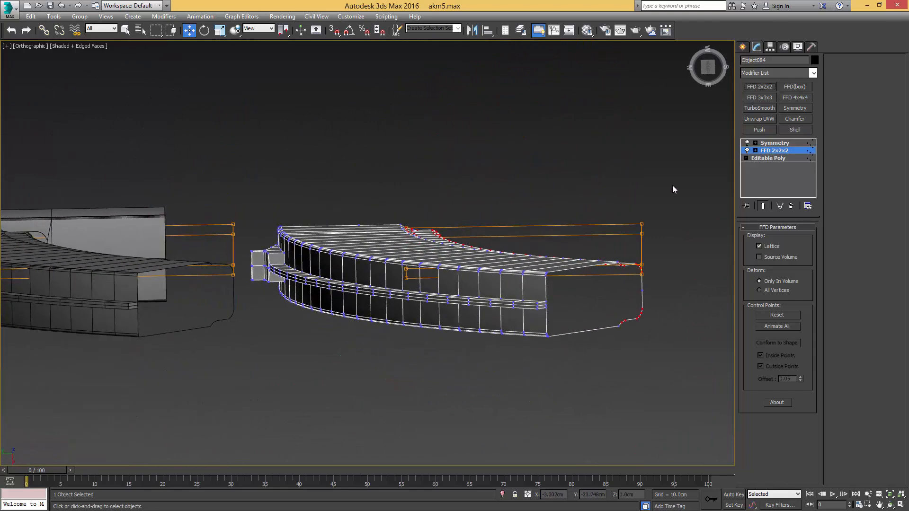
pyautogui.moveTo(400, 286); pyautogui.dragTo(403, 284)
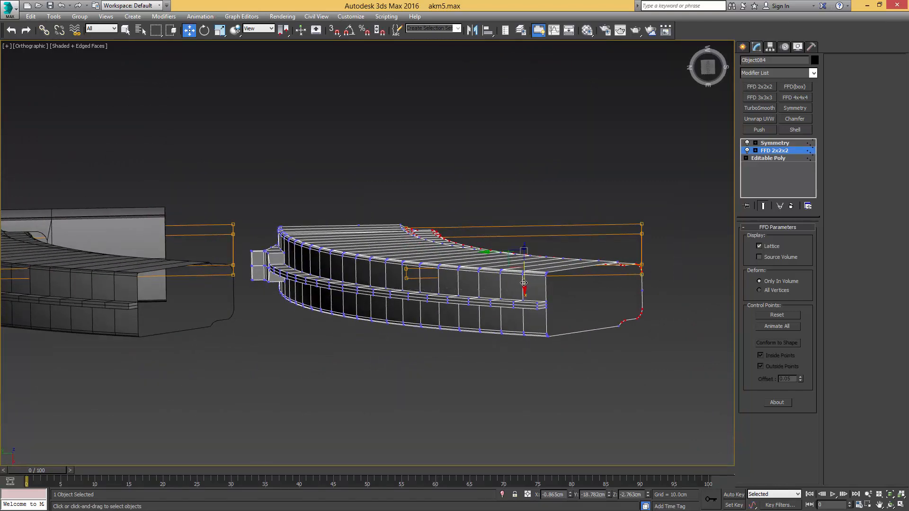
pyautogui.moveTo(524, 283); pyautogui.dragTo(524, 283)
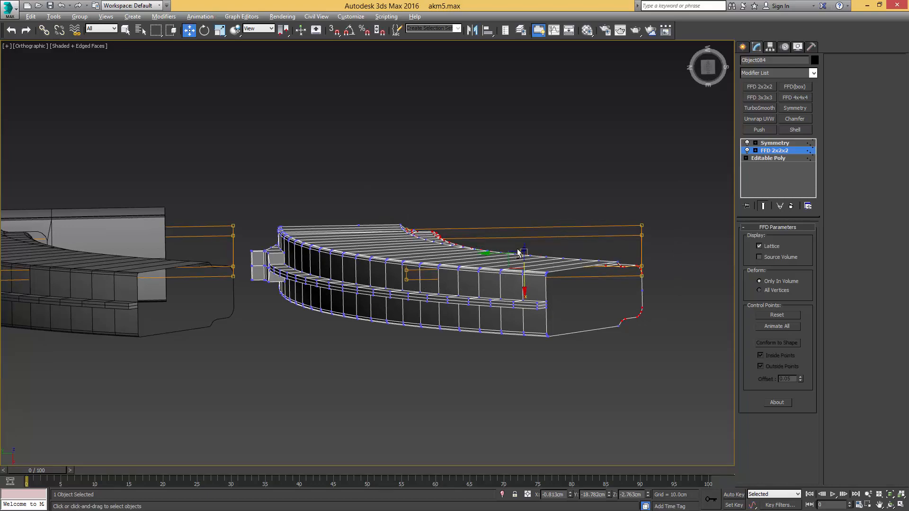
# Inspect the narrowed front section from the front and collapse its FFD modifier into the Editable Poly
pyautogui.keyDown('alt'); pyautogui.moveTo(524, 283); pyautogui.dragTo(505, 209, button='middle'); pyautogui.keyUp('alt')
pyautogui.scroll(5, 504, 209)
pyautogui.keyDown('alt'); pyautogui.moveTo(484, 279); pyautogui.dragTo(504, 242, button='middle'); pyautogui.keyUp('alt')
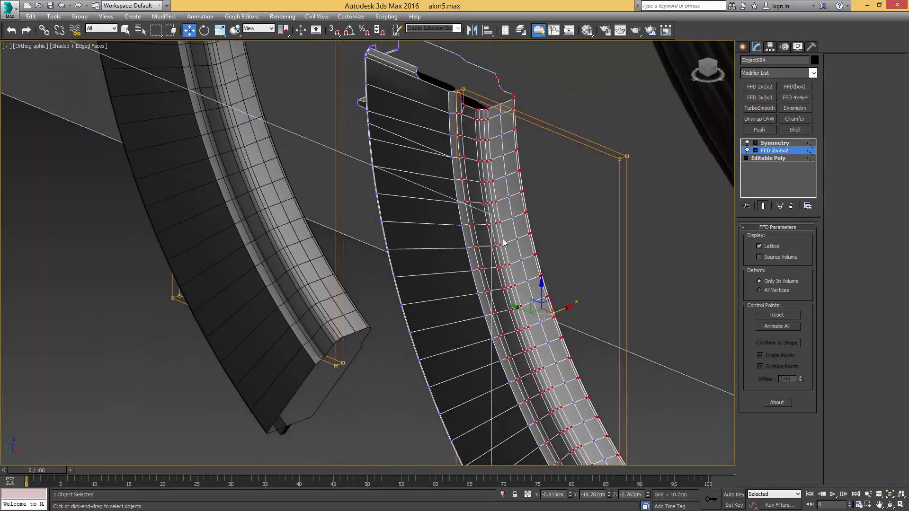
pyautogui.keyDown('alt'); pyautogui.moveTo(540, 156); pyautogui.dragTo(568, 189, button='middle'); pyautogui.keyUp('alt')
pyautogui.rightClick(770, 150)
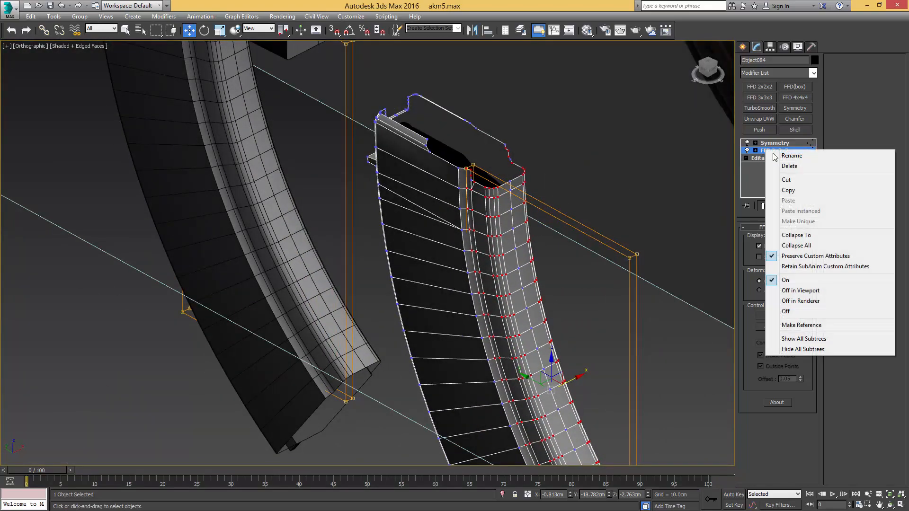
pyautogui.click(798, 235)
# Set the Symmetry weld threshold to 0.01 cm and collapse the whole magazine to an Editable Poly
pyautogui.keyDown('alt'); pyautogui.moveTo(443, 216); pyautogui.dragTo(475, 167, button='middle'); pyautogui.keyUp('alt')
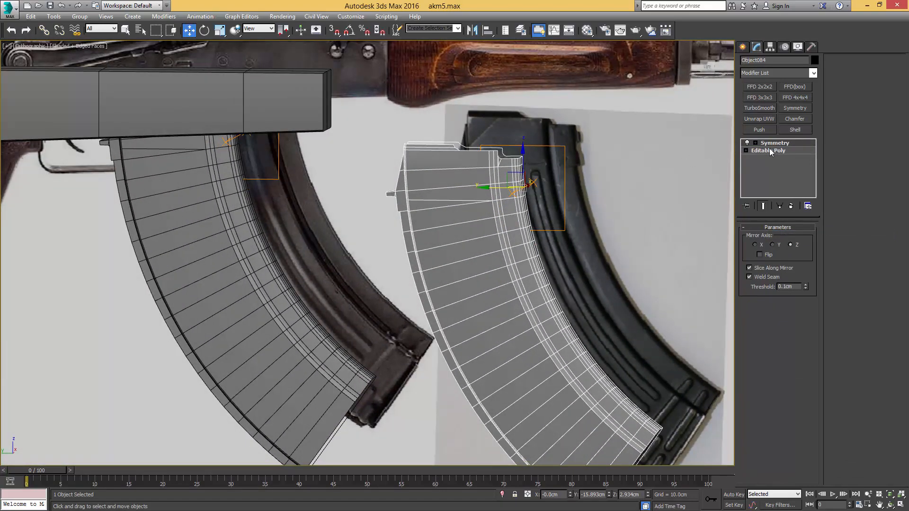
pyautogui.keyDown('alt'); pyautogui.moveTo(686, 199); pyautogui.dragTo(719, 218, button='middle'); pyautogui.keyUp('alt')
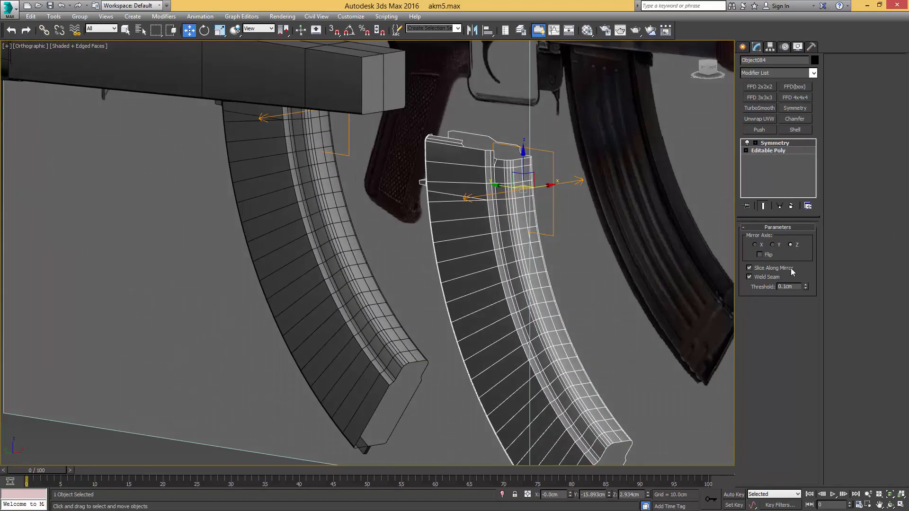
pyautogui.moveTo(589, 217); pyautogui.dragTo(598, 235, button='middle')
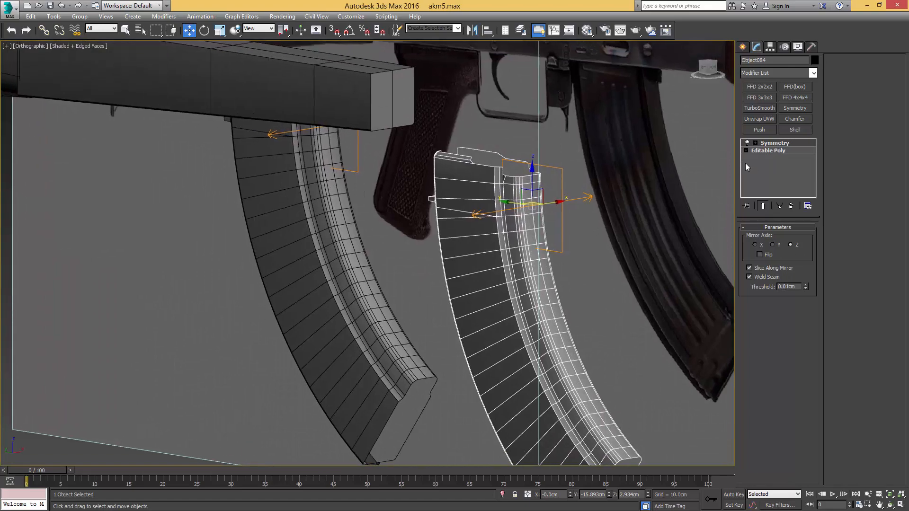
pyautogui.keyDown('alt'); pyautogui.moveTo(446, 172); pyautogui.dragTo(486, 172, button='middle'); pyautogui.keyUp('alt')
pyautogui.scroll(3, 494, 163)
pyautogui.hotkey('ctrl', 'e')
# Select the magazine's open top border and scale out a new inward ring of faces as a thin rim
pyautogui.press('3')
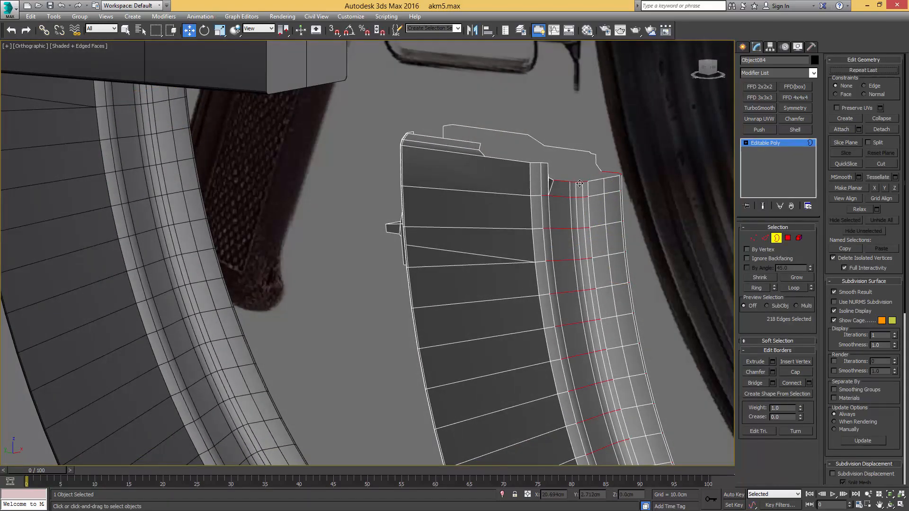
pyautogui.click(578, 182)
pyautogui.scroll(-2, 549, 203)
pyautogui.moveTo(571, 176); pyautogui.dragTo(521, 197, button='middle')
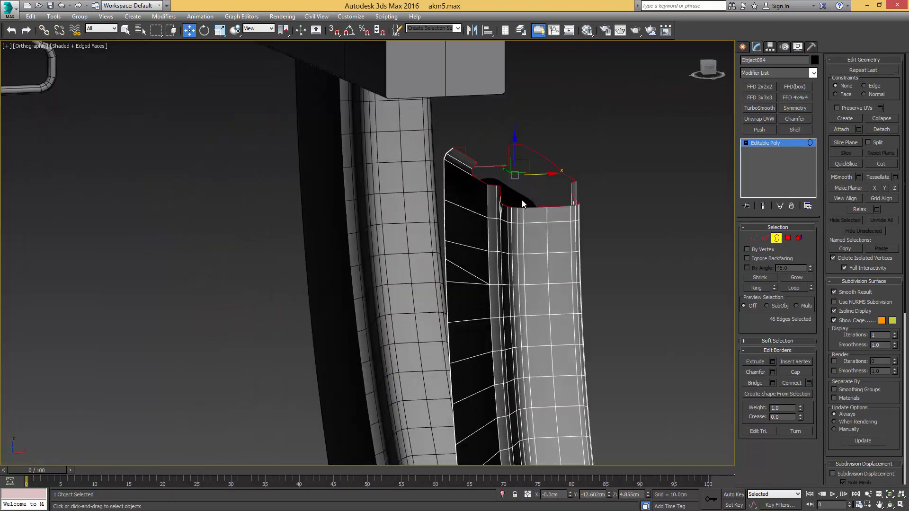
pyautogui.press('r')
pyautogui.scroll(2, 521, 192)
pyautogui.moveTo(499, 155); pyautogui.dragTo(501, 158)
pyautogui.keyDown('alt'); pyautogui.moveTo(501, 158); pyautogui.dragTo(524, 184, button='middle'); pyautogui.keyUp('alt')
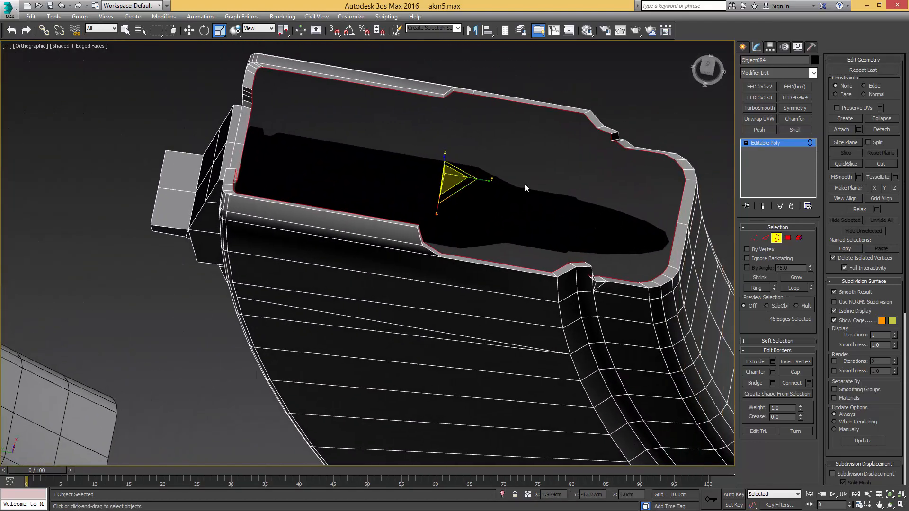
# Convert the inner rim border to vertices and scale them to even out the rim's wall thickness
pyautogui.keyDown('ctrl'); pyautogui.click(754, 238); pyautogui.keyUp('ctrl')
pyautogui.keyDown('alt'); pyautogui.moveTo(650, 222); pyautogui.dragTo(552, 190, button='middle'); pyautogui.keyUp('alt')
pyautogui.moveTo(491, 183); pyautogui.dragTo(490, 183)
pyautogui.keyDown('alt'); pyautogui.moveTo(490, 183); pyautogui.dragTo(433, 152, button='middle'); pyautogui.keyUp('alt')
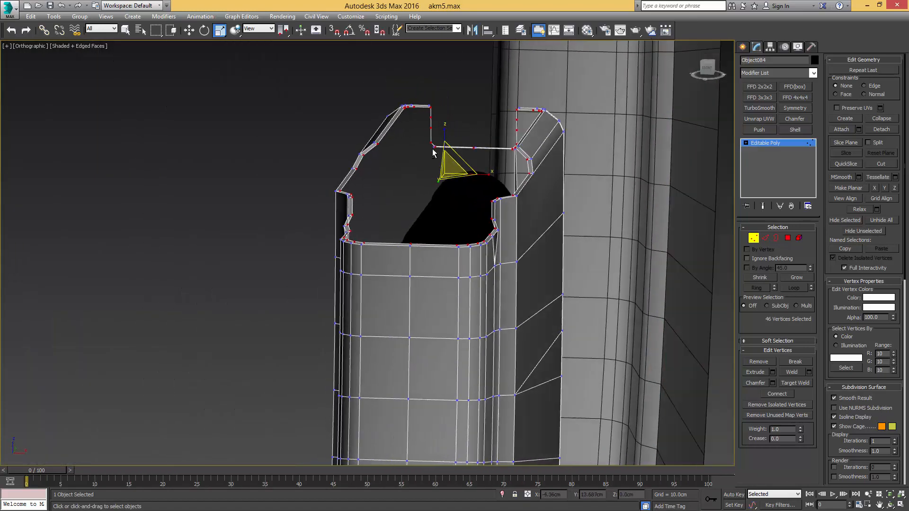
pyautogui.scroll(2, 431, 152)
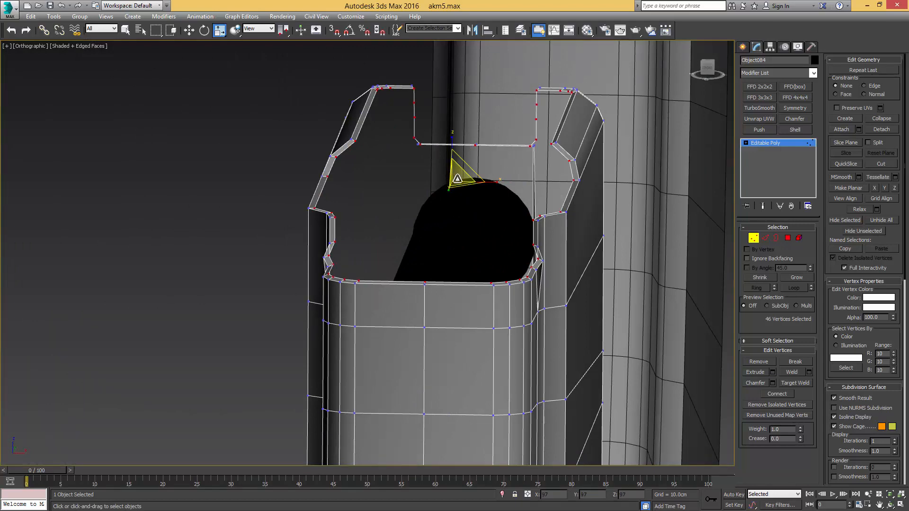
pyautogui.moveTo(457, 179); pyautogui.dragTo(457, 178)
pyautogui.keyDown('alt'); pyautogui.moveTo(456, 178); pyautogui.dragTo(476, 194, button='middle'); pyautogui.keyUp('alt')
pyautogui.scroll(-2, 475, 189)
# Extend the rim's inner edges downward with new faces to form the magazine's inner walls
pyautogui.press('2')
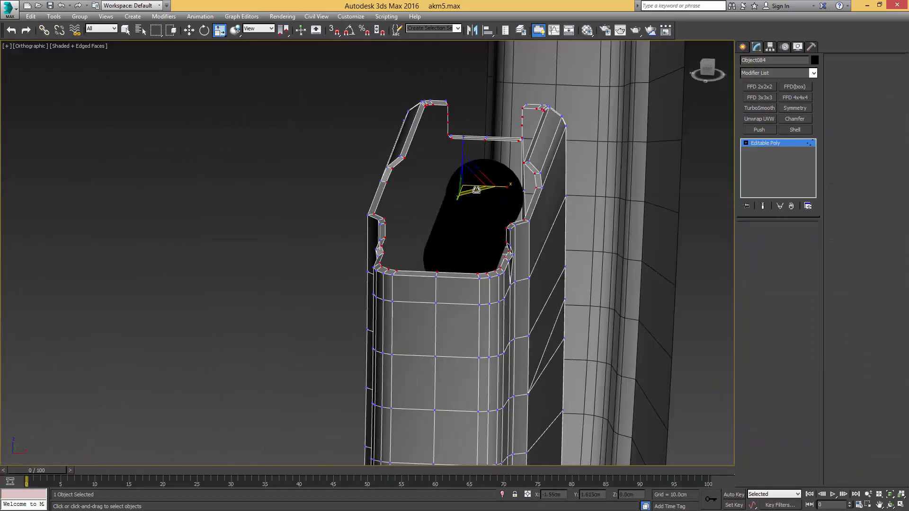
pyautogui.press('w')
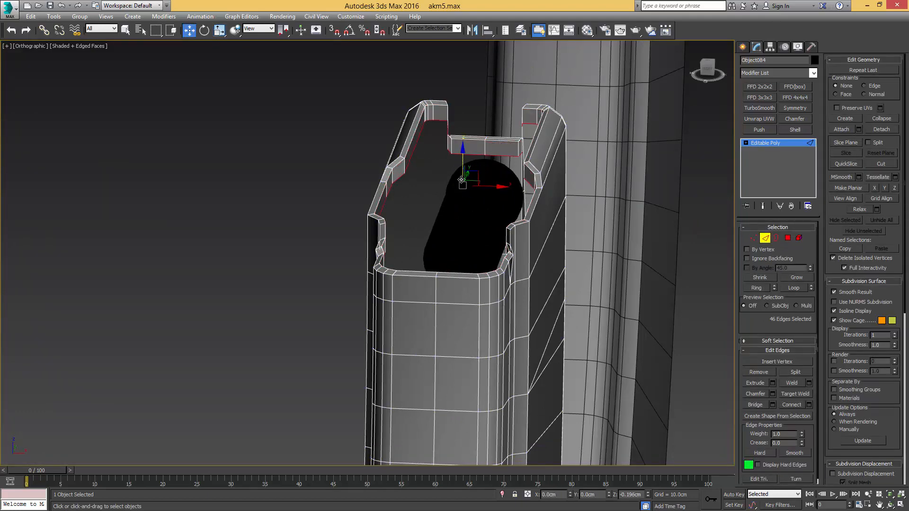
pyautogui.keyDown('shift'); pyautogui.moveTo(462, 164); pyautogui.dragTo(463, 217); pyautogui.keyUp('shift')
pyautogui.moveTo(449, 184)
pyautogui.keyDown('alt'); pyautogui.mouseDown(button='middle')
pyautogui.moveTo(463, 189)
pyautogui.moveTo(446, 198)
pyautogui.moveTo(457, 210)
pyautogui.mouseUp(button='middle'); pyautogui.keyUp('alt')
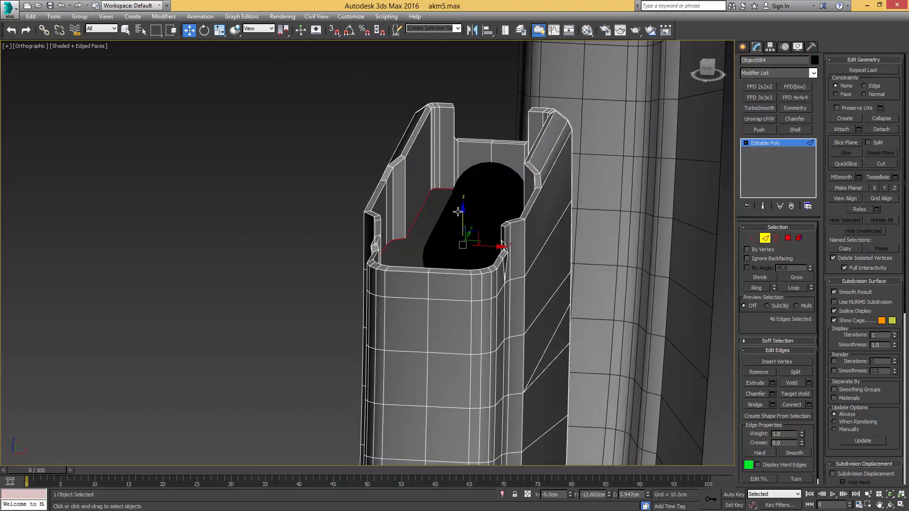
# Lower the inner walls' bottom edges below the cartridge in the wireframe side view and tilt them parallel to the cross edges
pyautogui.press('l')
pyautogui.press('F3')
pyautogui.scroll(-4, 455, 199)
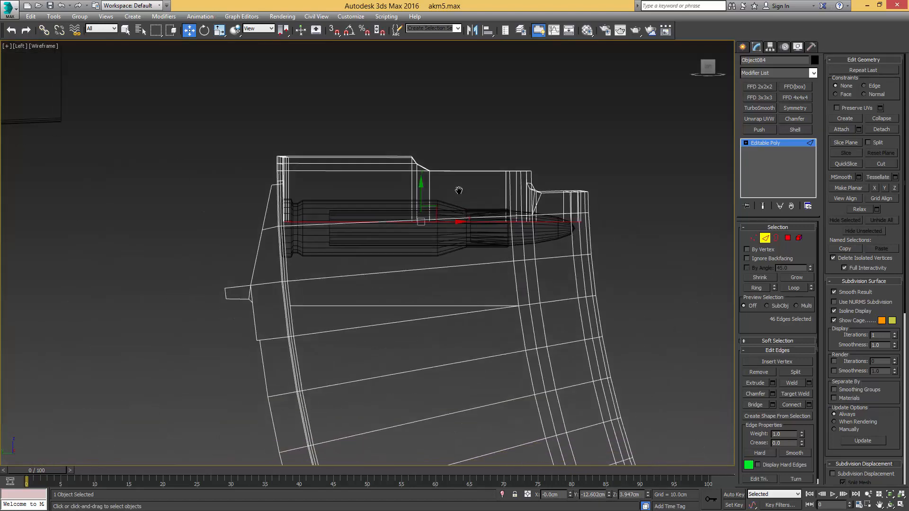
pyautogui.moveTo(422, 178)
pyautogui.mouseDown()
pyautogui.moveTo(442, 233)
pyautogui.moveTo(456, 223)
pyautogui.moveTo(443, 237)
pyautogui.mouseUp()
pyautogui.press('e')
pyautogui.press('w')
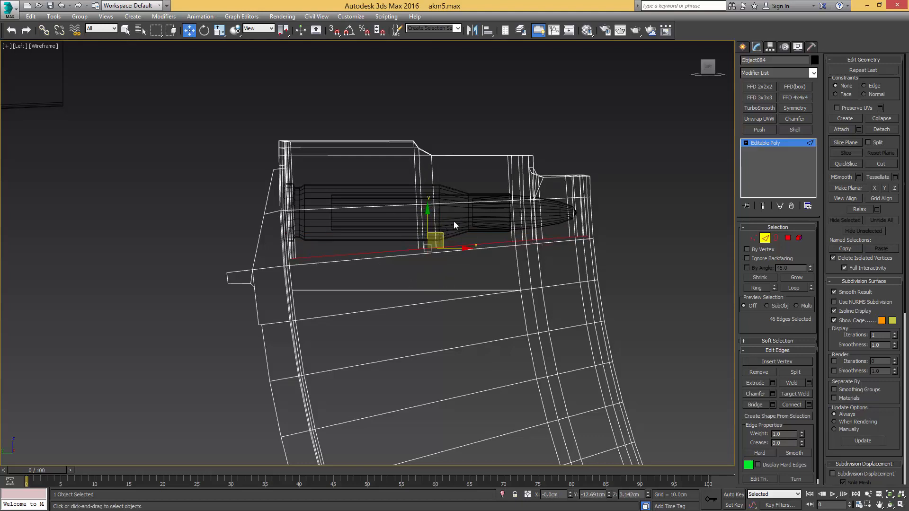
# Select the open bottom border of the magazine's inner walls and cap it to form a floor
pyautogui.press('F3')
pyautogui.moveTo(454, 225)
pyautogui.keyDown('alt'); pyautogui.mouseDown(button='middle')
pyautogui.moveTo(407, 248)
pyautogui.moveTo(545, 229)
pyautogui.moveTo(733, 243)
pyautogui.mouseUp(button='middle'); pyautogui.keyUp('alt')
pyautogui.click(776, 237)
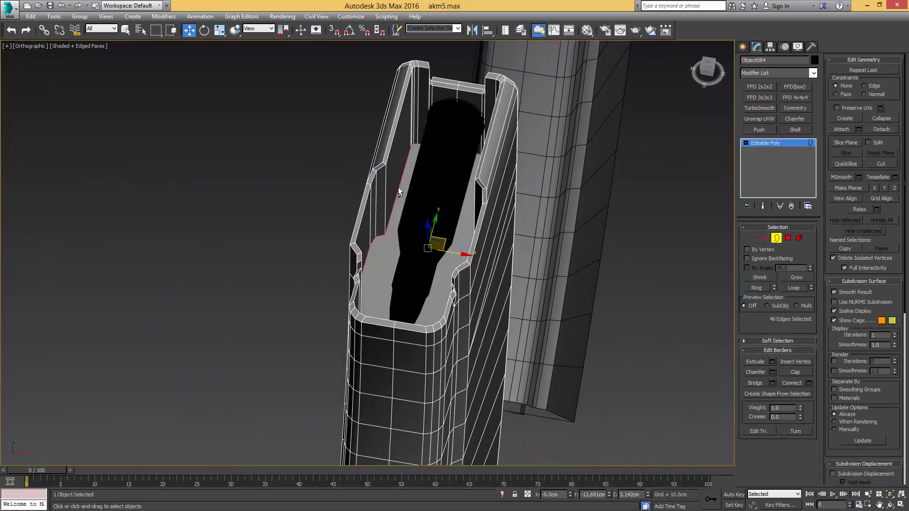
pyautogui.keyDown('alt'); pyautogui.moveTo(399, 186); pyautogui.dragTo(425, 190, button='middle'); pyautogui.keyUp('alt')
pyautogui.keyDown('alt'); pyautogui.moveTo(433, 180); pyautogui.dragTo(397, 139, button='middle'); pyautogui.keyUp('alt')
# Connect the two middle vertices at the floor's ends to split the floor lengthwise along the magazine's centre
pyautogui.press('1')
pyautogui.keyDown('alt'); pyautogui.moveTo(444, 176); pyautogui.dragTo(403, 243, button='middle'); pyautogui.keyUp('alt')
pyautogui.scroll(3, 404, 244)
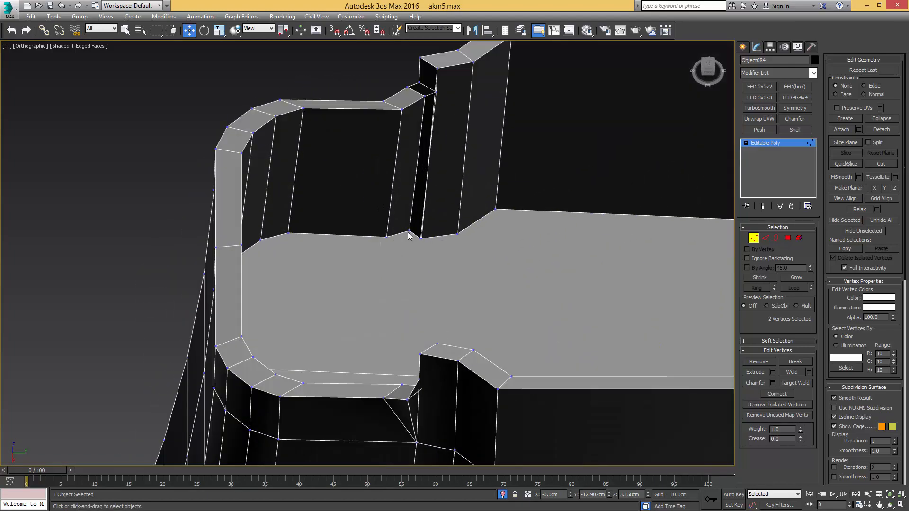
pyautogui.scroll(3, 439, 238)
pyautogui.scroll(-5, 430, 249)
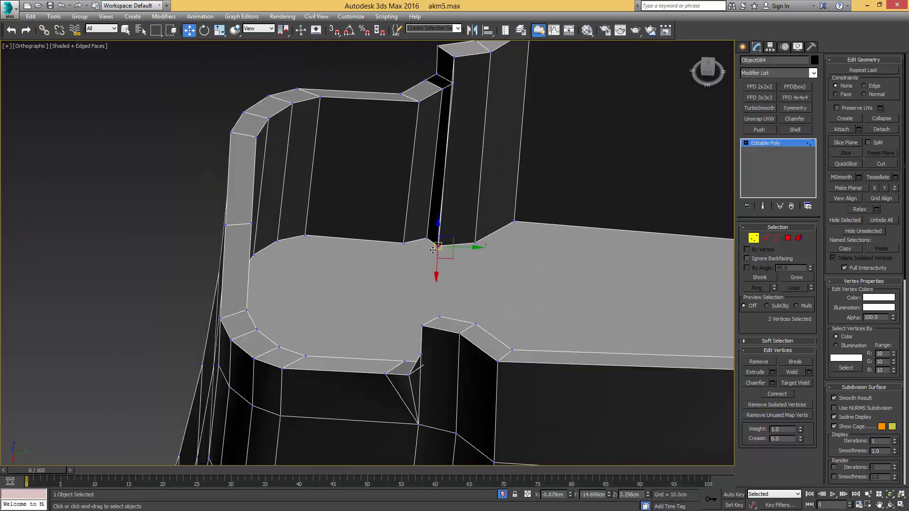
pyautogui.moveTo(430, 249)
pyautogui.keyDown('alt'); pyautogui.mouseDown(button='middle')
pyautogui.moveTo(540, 250)
pyautogui.moveTo(557, 221)
pyautogui.mouseUp(button='middle'); pyautogui.keyUp('alt')
# Select all polygons on one side of the magazine's centre line in the front view and delete that half
pyautogui.press('4')
pyautogui.press('q')
pyautogui.click(556, 221)
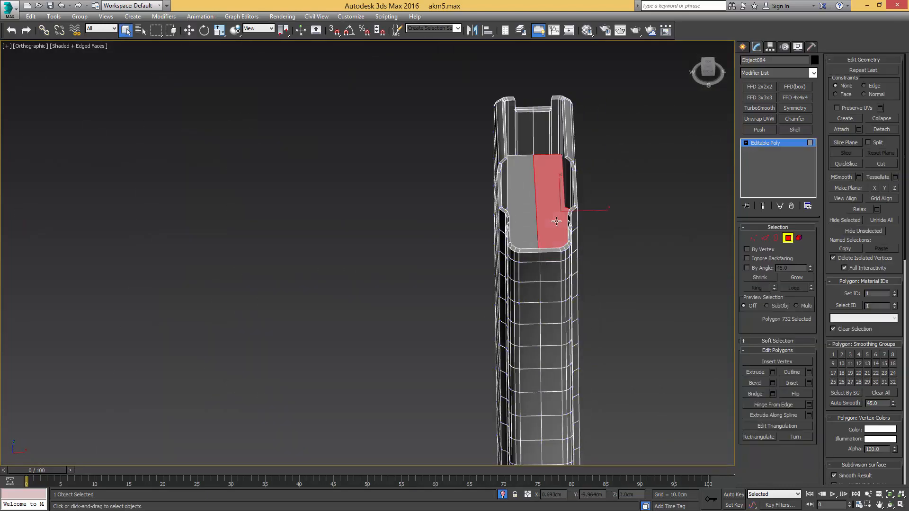
pyautogui.press('f')
pyautogui.scroll(-5, 544, 213)
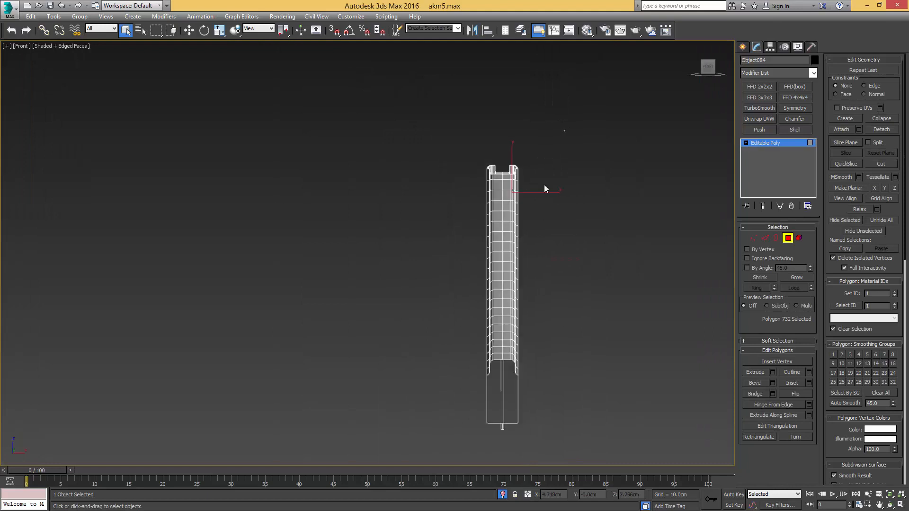
pyautogui.moveTo(503, 444); pyautogui.dragTo(507, 442)
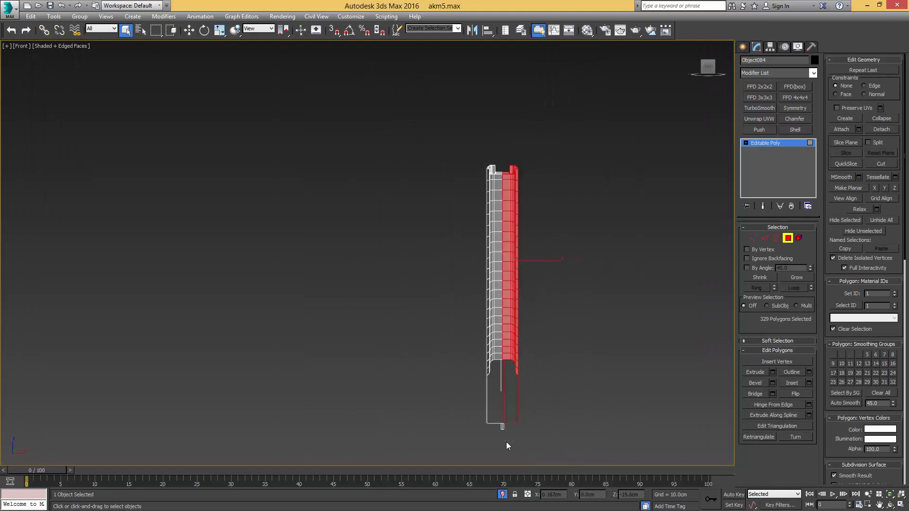
pyautogui.scroll(3, 511, 407)
pyautogui.scroll(-2, 515, 381)
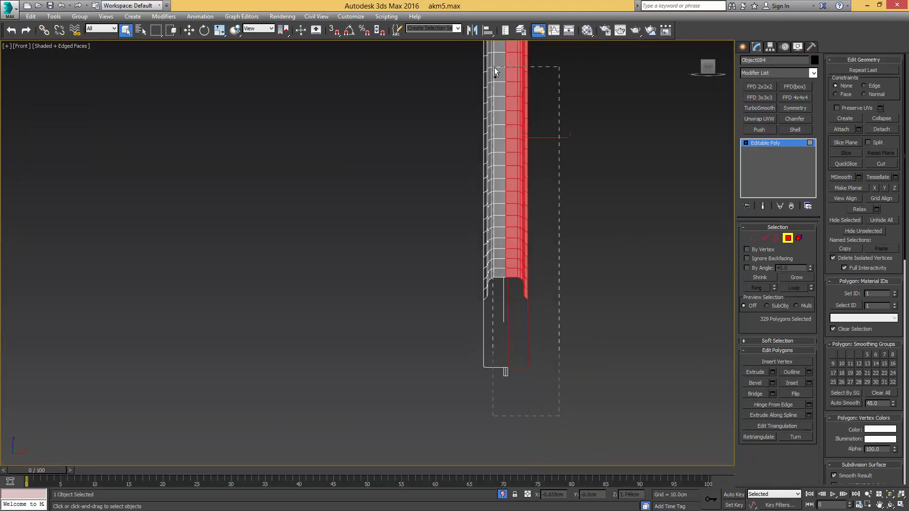
pyautogui.moveTo(494, 68); pyautogui.dragTo(508, 64)
pyautogui.moveTo(507, 65); pyautogui.dragTo(501, 188, button='middle')
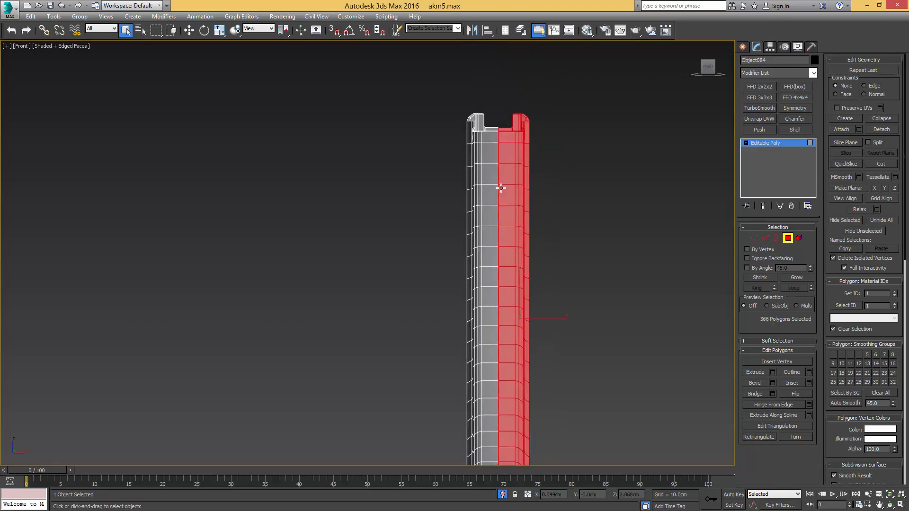
pyautogui.moveTo(548, 100); pyautogui.dragTo(501, 211)
pyautogui.keyDown('alt'); pyautogui.moveTo(501, 211); pyautogui.dragTo(557, 184, button='middle'); pyautogui.keyUp('alt')
pyautogui.click(581, 200)
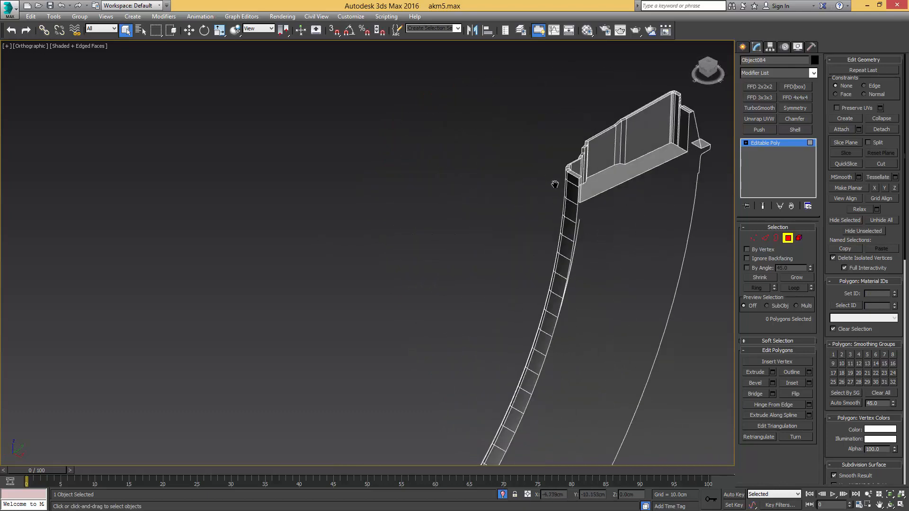
# Target-weld the duplicate floor-level vertex below the front notch to the neighbouring vertex on the inner wall
pyautogui.scroll(8, 535, 194)
pyautogui.press('1')
pyautogui.keyDown('alt'); pyautogui.moveTo(508, 265); pyautogui.dragTo(385, 274, button='middle'); pyautogui.keyUp('alt')
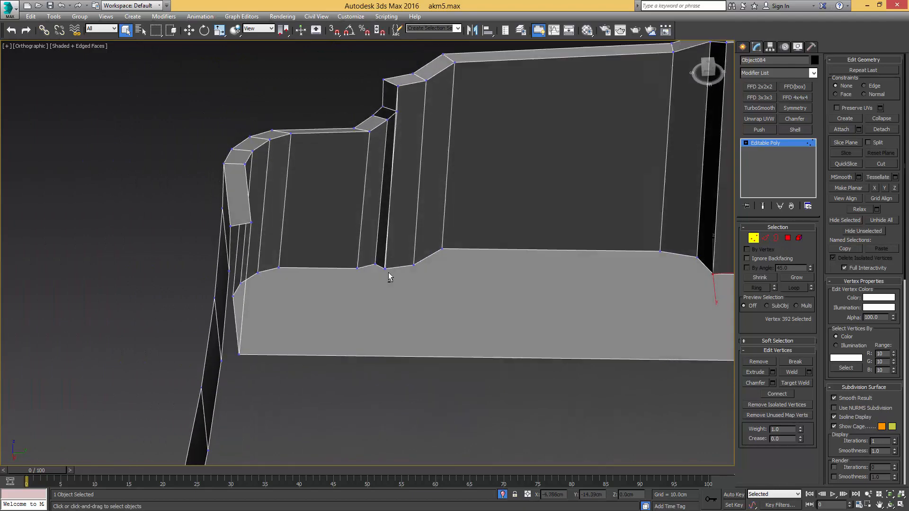
pyautogui.scroll(5, 384, 284)
pyautogui.click(377, 303)
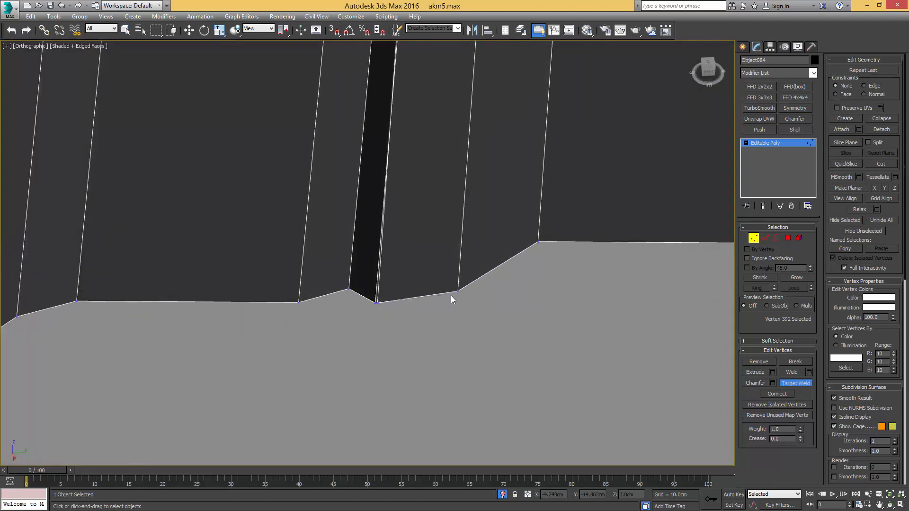
pyautogui.click(458, 291)
# Remove the leftover diagonal edge beside the front notch and connect the notch's corner vertex to the adjacent top vertex
pyautogui.scroll(-4, 433, 278)
pyautogui.keyDown('alt'); pyautogui.moveTo(433, 277); pyautogui.dragTo(441, 321, button='middle'); pyautogui.keyUp('alt')
pyautogui.press('2')
pyautogui.click(449, 284)
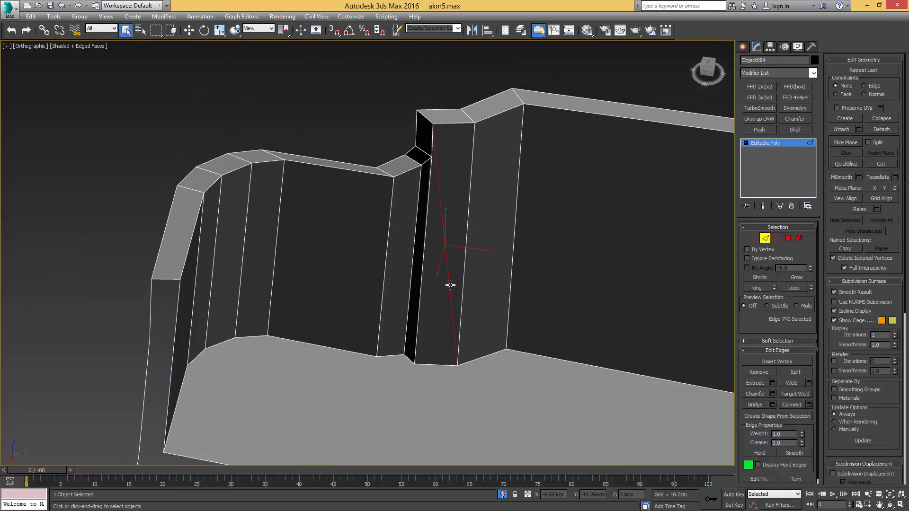
pyautogui.moveTo(438, 253); pyautogui.dragTo(438, 327, button='middle')
pyautogui.press('1')
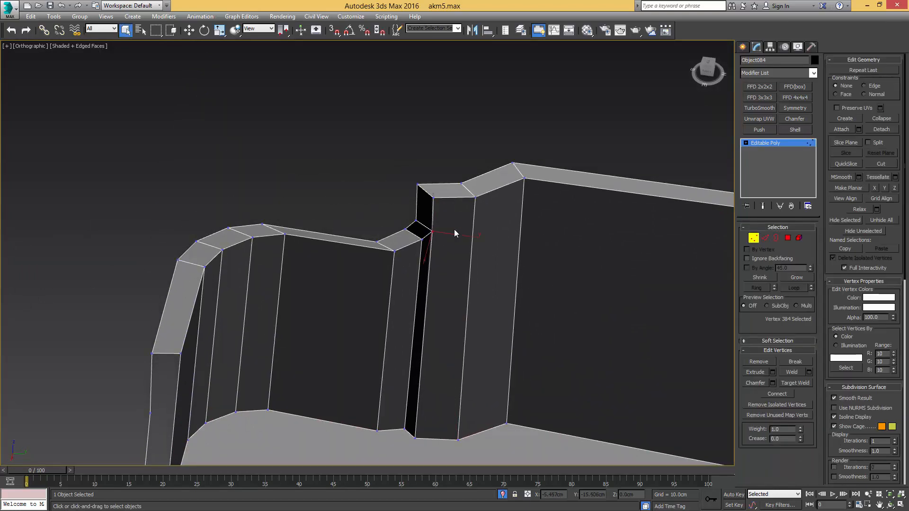
pyautogui.keyDown('ctrl'); pyautogui.click(472, 205); pyautogui.keyUp('ctrl')
pyautogui.keyDown('alt'); pyautogui.moveTo(472, 204); pyautogui.dragTo(521, 297, button='middle'); pyautogui.keyUp('alt')
pyautogui.scroll(3, 446, 261)
pyautogui.press('2')
pyautogui.hotkey('ctrl', 'BackSpace')
# Target-weld the cluster of floor-level vertices on the rear inner wall to the nearby corner vertex
pyautogui.keyDown('alt'); pyautogui.moveTo(473, 267); pyautogui.dragTo(524, 303, button='middle'); pyautogui.keyUp('alt')
pyautogui.scroll(-3, 480, 265)
pyautogui.press('1')
pyautogui.scroll(6, 525, 303)
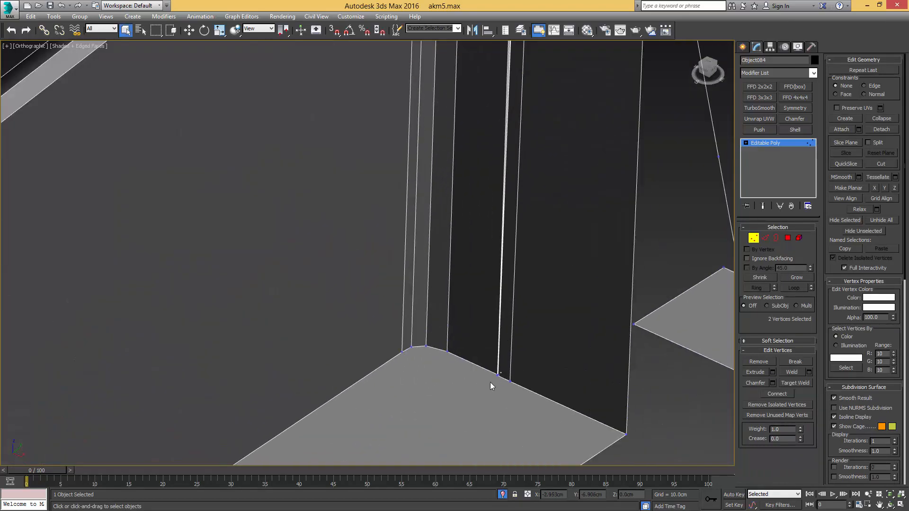
pyautogui.moveTo(490, 382); pyautogui.dragTo(501, 366)
pyautogui.press('F3')
pyautogui.press('F3')
pyautogui.scroll(-4, 499, 364)
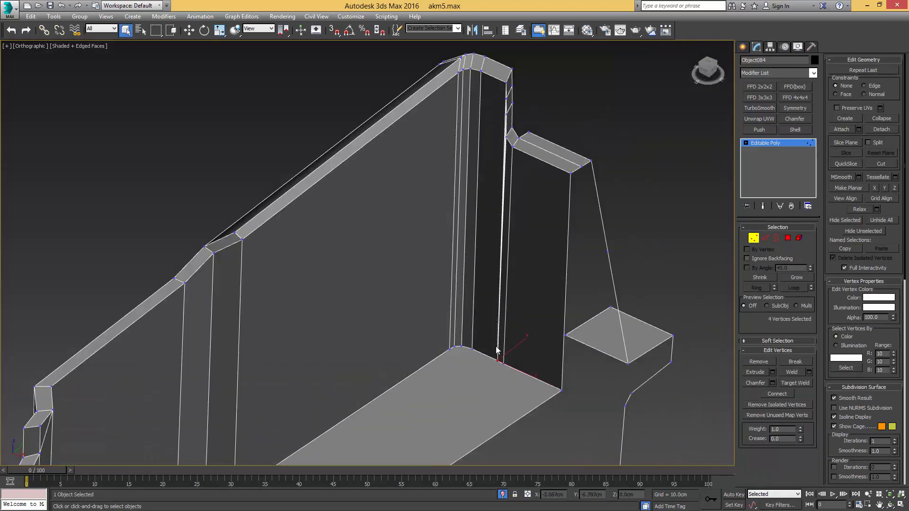
pyautogui.keyDown('alt'); pyautogui.moveTo(496, 346); pyautogui.dragTo(506, 323, button='middle'); pyautogui.keyUp('alt')
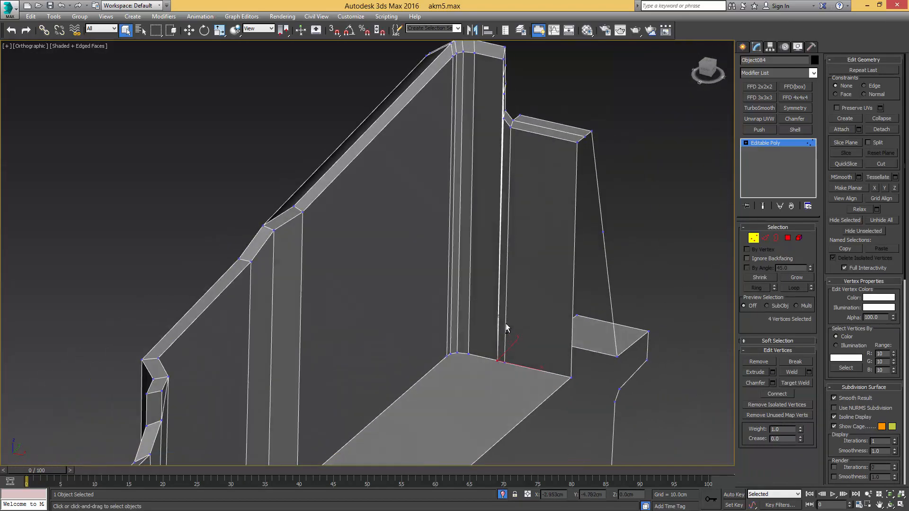
pyautogui.click(470, 356)
pyautogui.keyDown('alt'); pyautogui.moveTo(475, 358); pyautogui.dragTo(478, 378, button='middle'); pyautogui.keyUp('alt')
pyautogui.moveTo(473, 338); pyautogui.dragTo(444, 236, button='middle')
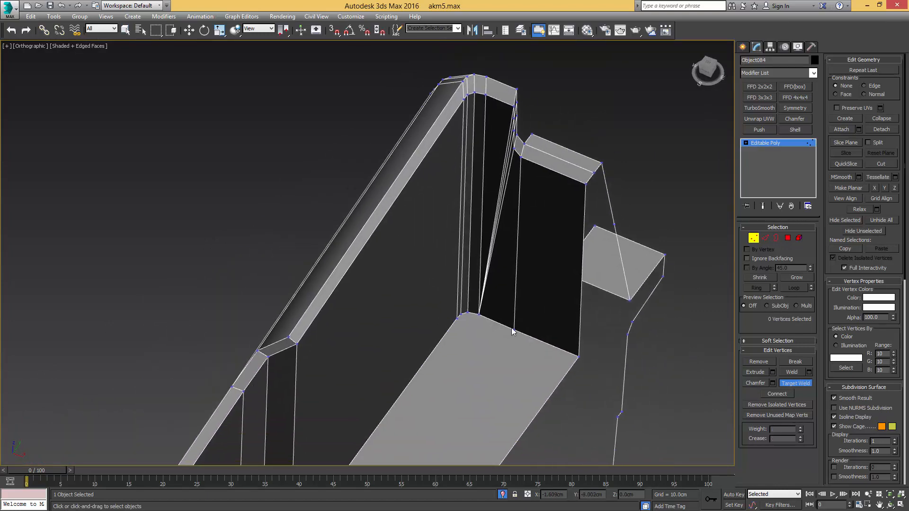
# Select the three leftover diagonal edges converging on the rear wall's corner vertex and remove them
pyautogui.keyDown('alt'); pyautogui.moveTo(516, 330); pyautogui.dragTo(524, 323, button='middle'); pyautogui.keyUp('alt')
pyautogui.moveTo(455, 291); pyautogui.dragTo(466, 374, button='middle')
pyautogui.press('2')
pyautogui.click(490, 219)
pyautogui.moveTo(489, 275); pyautogui.dragTo(491, 329, button='middle')
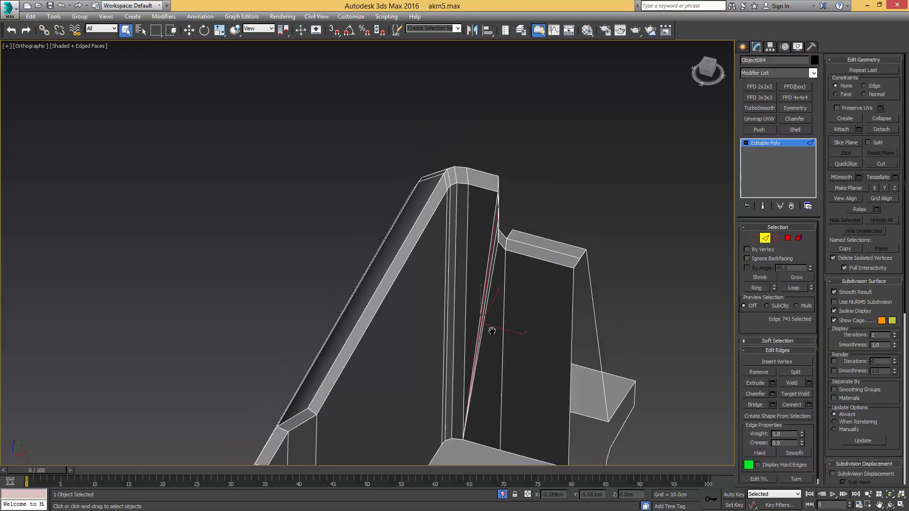
pyautogui.scroll(5, 492, 233)
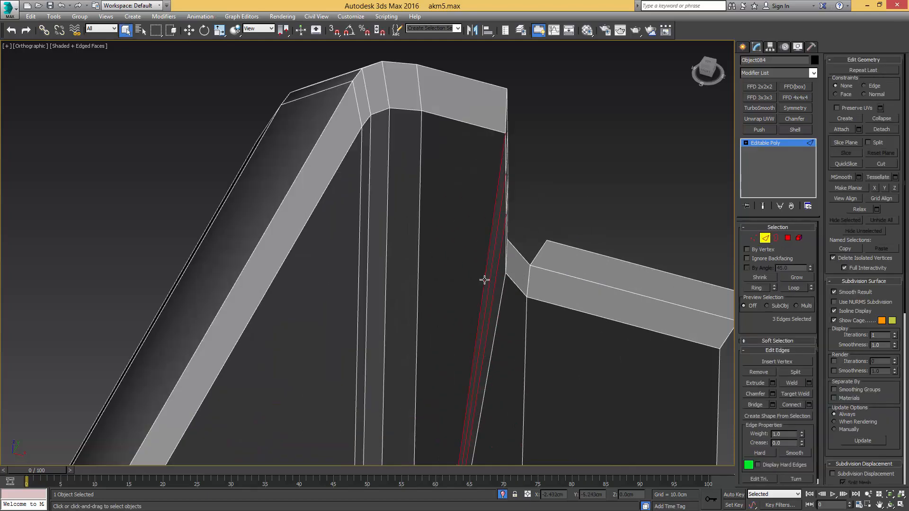
pyautogui.press('BackSpace')
# Connect the rear step's corner vertex to the rim vertex above and target-weld the adjacent floor vertex into the wall corner
pyautogui.press('1')
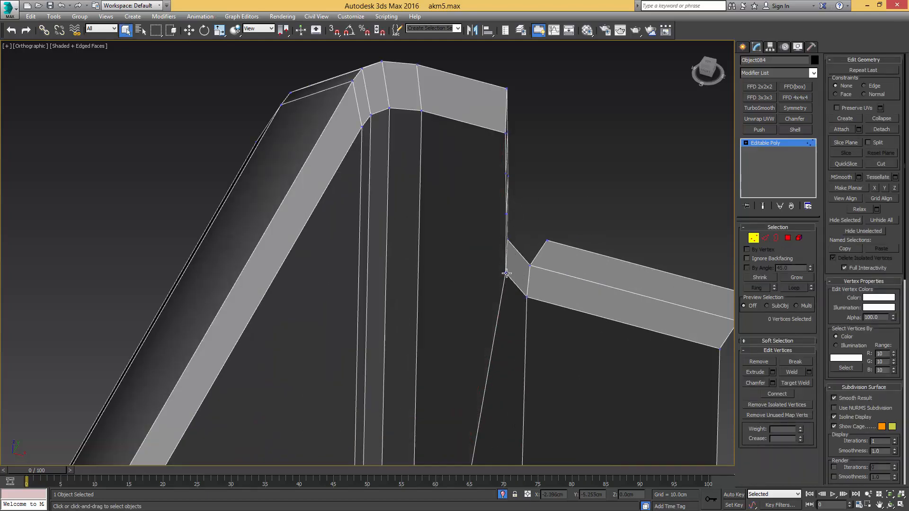
pyautogui.click(507, 274)
pyautogui.keyDown('alt'); pyautogui.moveTo(507, 273); pyautogui.dragTo(436, 220, button='middle'); pyautogui.keyUp('alt')
pyautogui.press('2')
pyautogui.press('1')
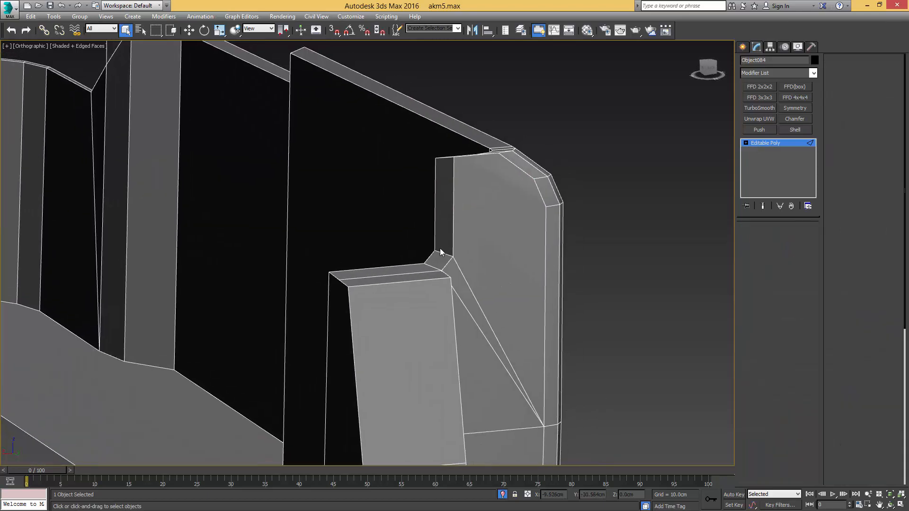
pyautogui.click(441, 256)
pyautogui.keyDown('alt'); pyautogui.moveTo(441, 255); pyautogui.dragTo(533, 277, button='middle'); pyautogui.keyUp('alt')
pyautogui.moveTo(449, 334); pyautogui.dragTo(479, 240, button='middle')
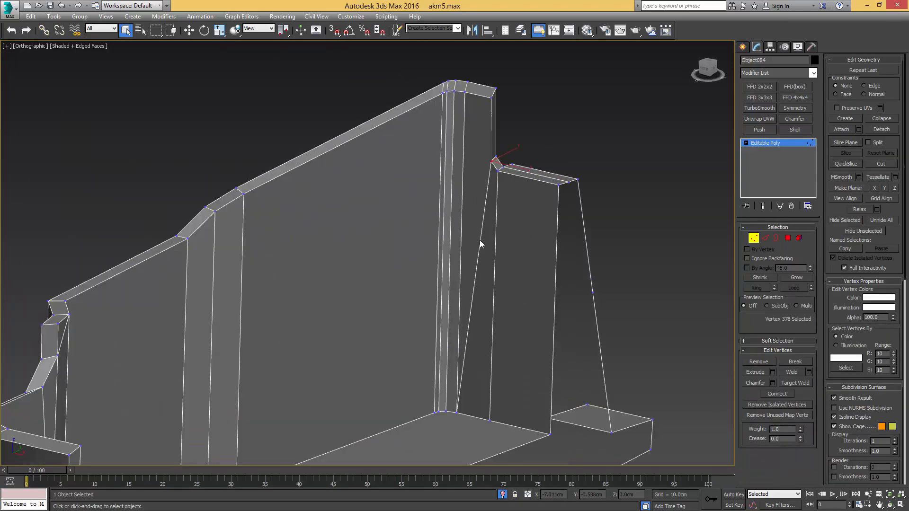
pyautogui.moveTo(478, 137); pyautogui.dragTo(477, 316, button='middle')
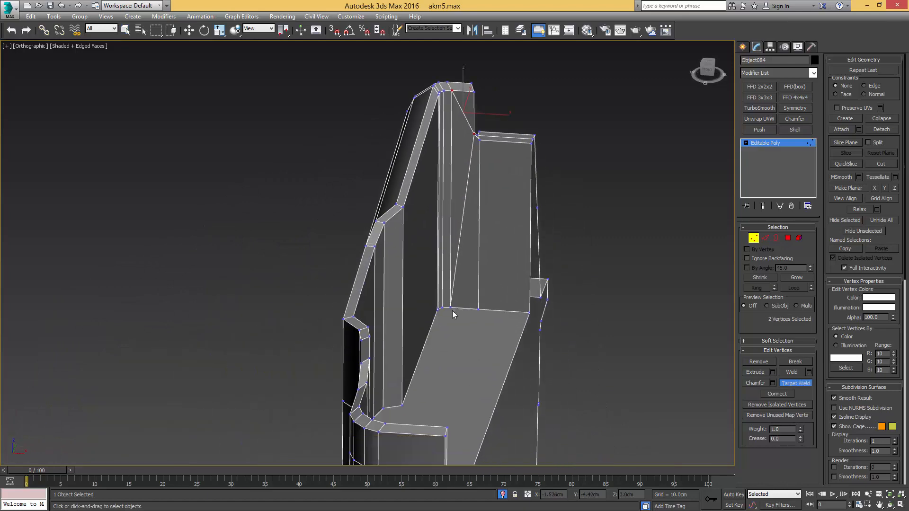
pyautogui.keyDown('alt'); pyautogui.moveTo(476, 283); pyautogui.dragTo(455, 303, button='middle'); pyautogui.keyUp('alt')
# Mirror the half magazine with a Symmetry modifier on the Z axis with a 0.01 cm threshold
pyautogui.press('2')
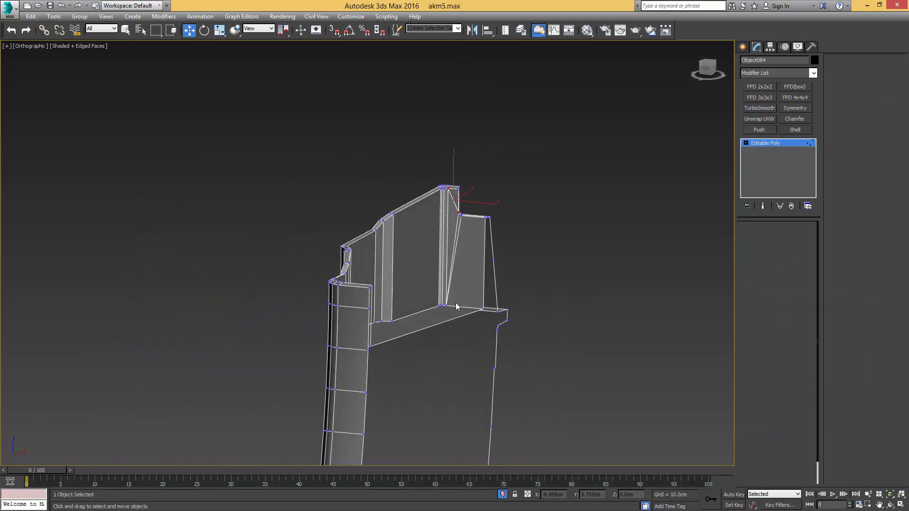
pyautogui.press('q')
pyautogui.click(449, 319)
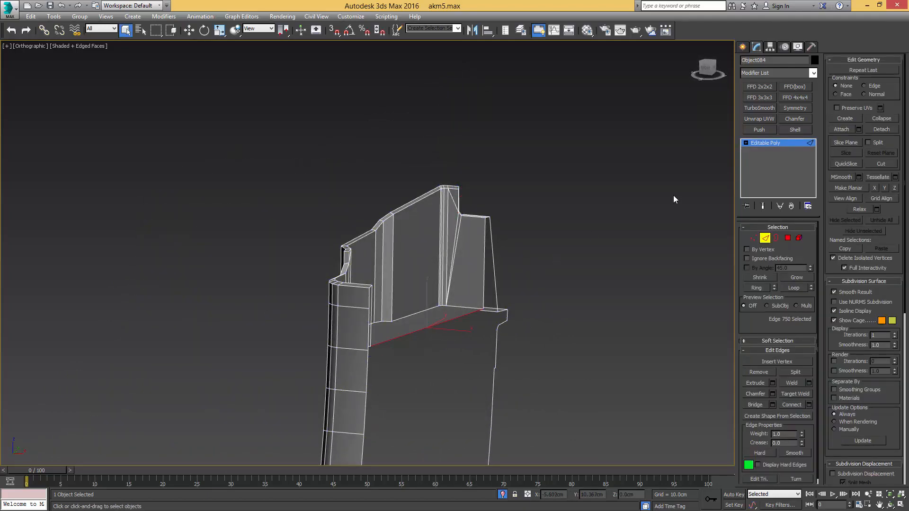
pyautogui.press('w')
pyautogui.click(795, 108)
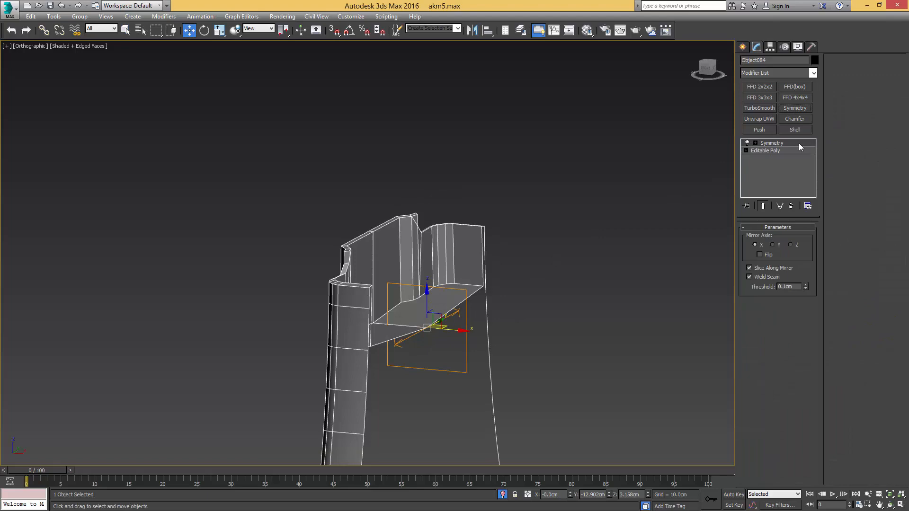
pyautogui.click(790, 245)
pyautogui.keyDown('alt'); pyautogui.moveTo(492, 203); pyautogui.dragTo(552, 211, button='middle'); pyautogui.keyUp('alt')
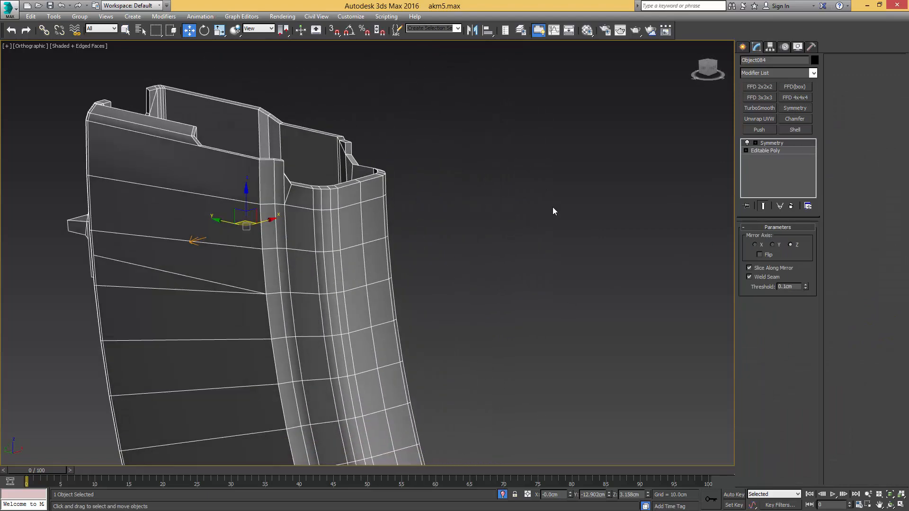
pyautogui.scroll(-3, 552, 207)
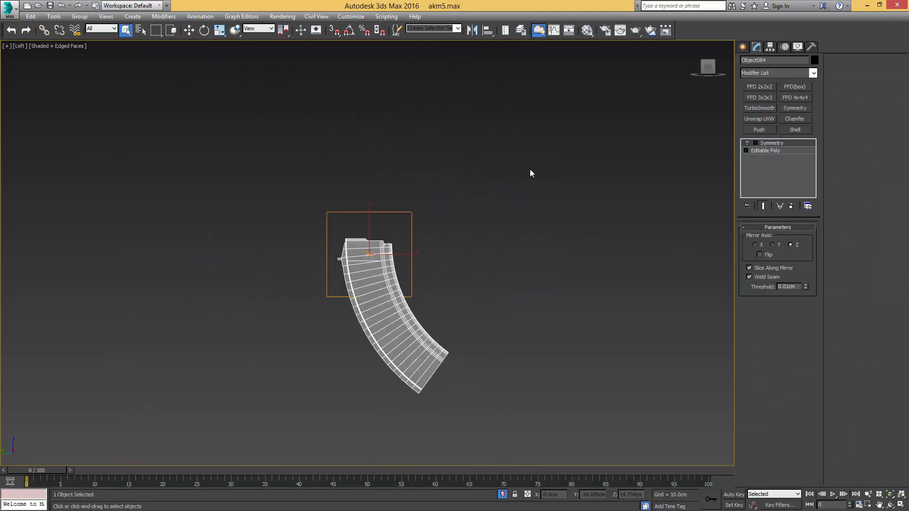
# Exit isolation in the left view and move the cartridge straight up out of the magazine onto the handguard area
pyautogui.hotkey('alt', 'q')
pyautogui.moveTo(364, 251); pyautogui.dragTo(470, 189, button='middle')
pyautogui.scroll(8, 473, 187)
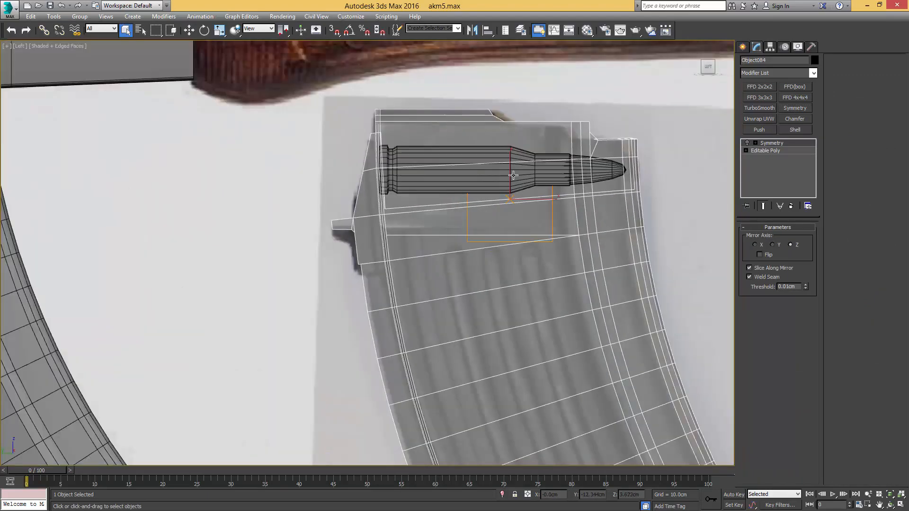
pyautogui.keyDown('ctrl'); pyautogui.click(513, 175); pyautogui.keyUp('ctrl')
pyautogui.click(492, 158)
pyautogui.press('F3')
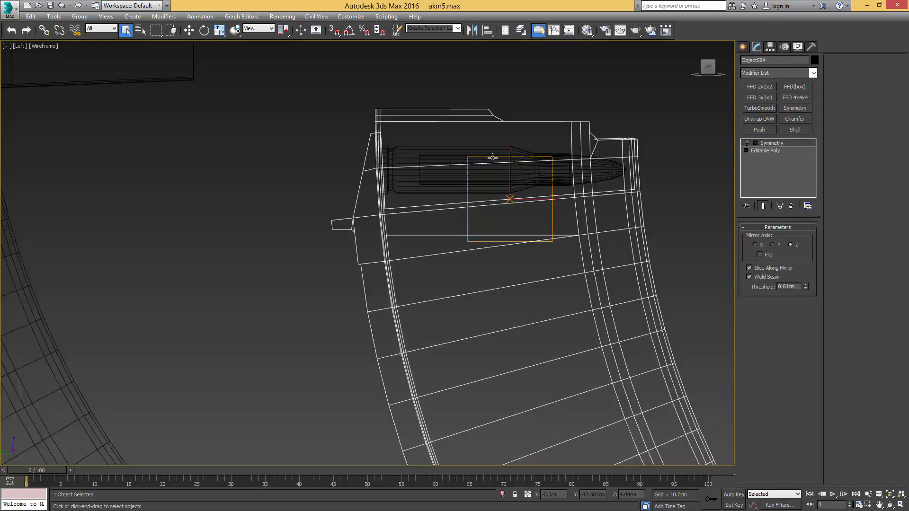
pyautogui.click(492, 153)
pyautogui.press('F3')
pyautogui.press('w')
pyautogui.scroll(-2, 490, 173)
pyautogui.moveTo(504, 122); pyautogui.dragTo(484, 219, button='middle')
pyautogui.moveTo(484, 220); pyautogui.dragTo(482, 138)
pyautogui.moveTo(483, 137); pyautogui.dragTo(473, 118, button='middle')
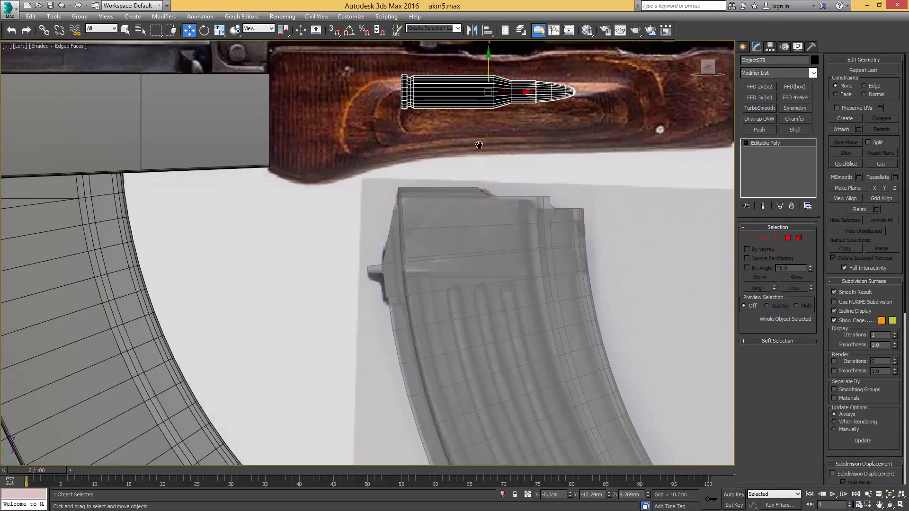
# Cut a diagonal edge across the upper rear corner of the magazine's side panel, from the rear seam up to the top edge
pyautogui.scroll(5, 441, 172)
pyautogui.click(505, 165)
pyautogui.click(758, 151)
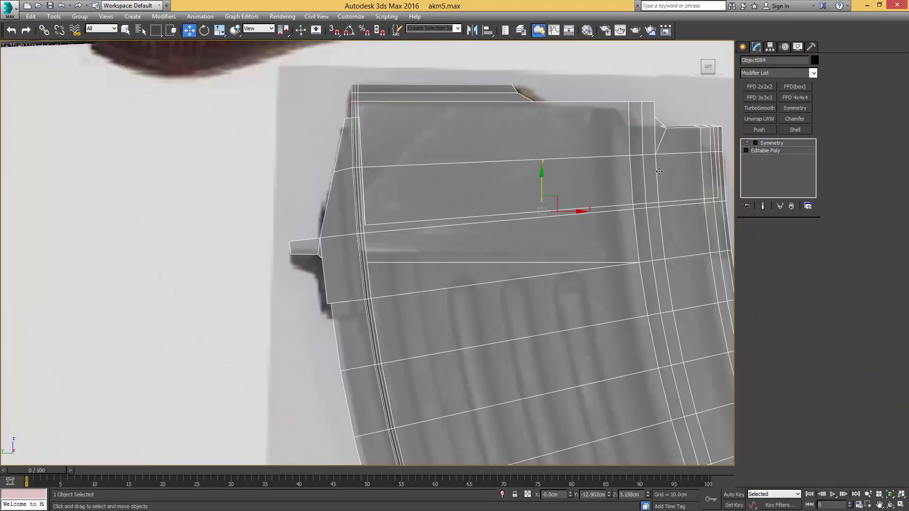
pyautogui.hotkey('ctrl', 'z')
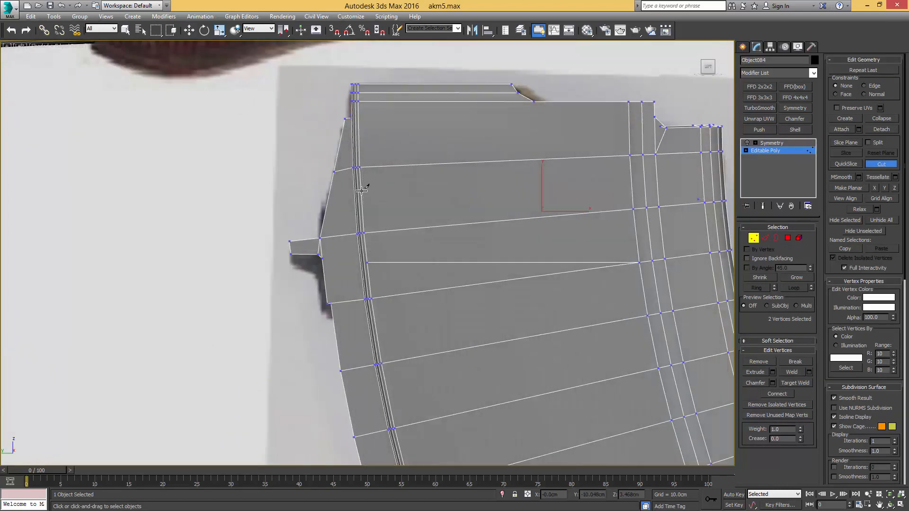
pyautogui.press('F3')
pyautogui.press('F3')
pyautogui.hotkey('alt', 'x')
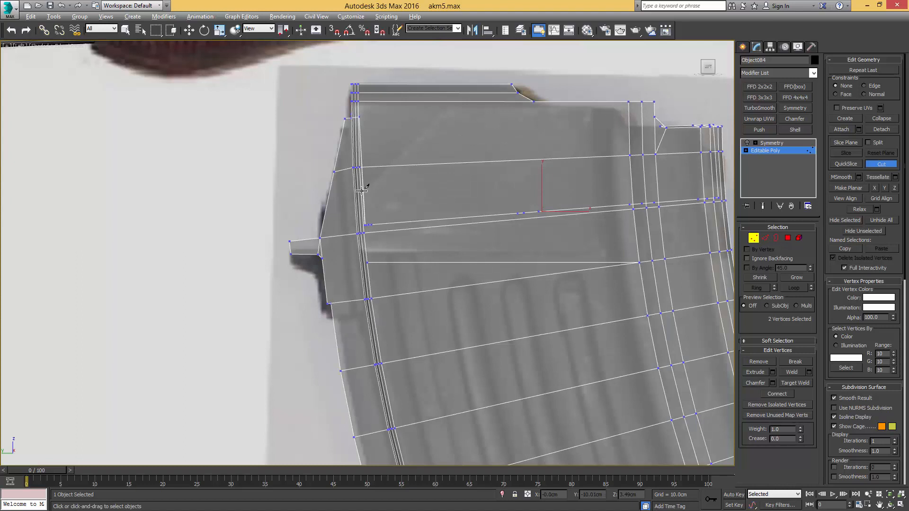
pyautogui.hotkey('alt', 'x')
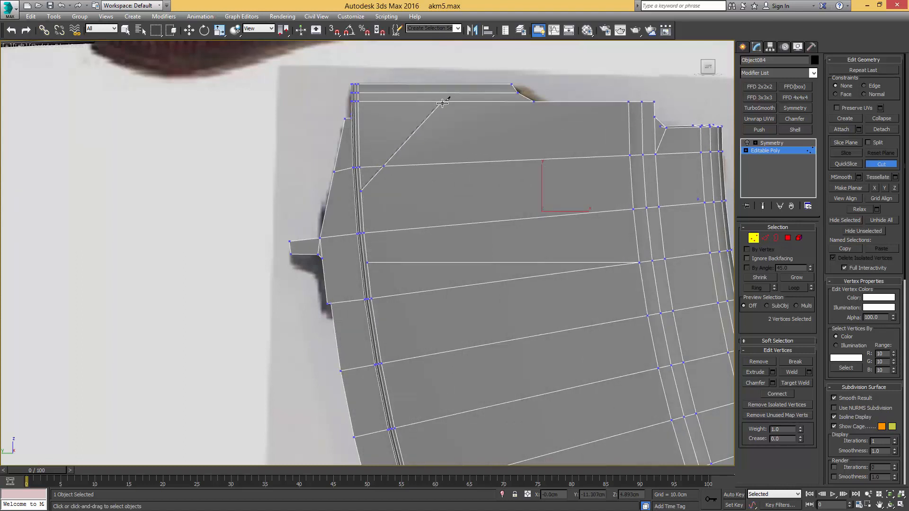
pyautogui.hotkey('alt', 'x')
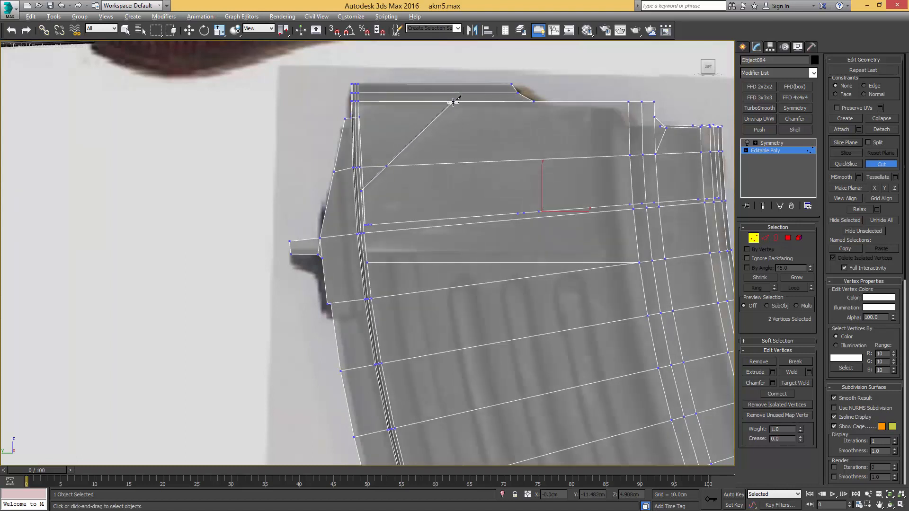
# Select the three upper side-panel polygons bounded by the diagonal cut and the straight horizontal edge below
pyautogui.scroll(-2, 526, 138)
pyautogui.moveTo(515, 140); pyautogui.dragTo(462, 141, button='middle')
pyautogui.press('4')
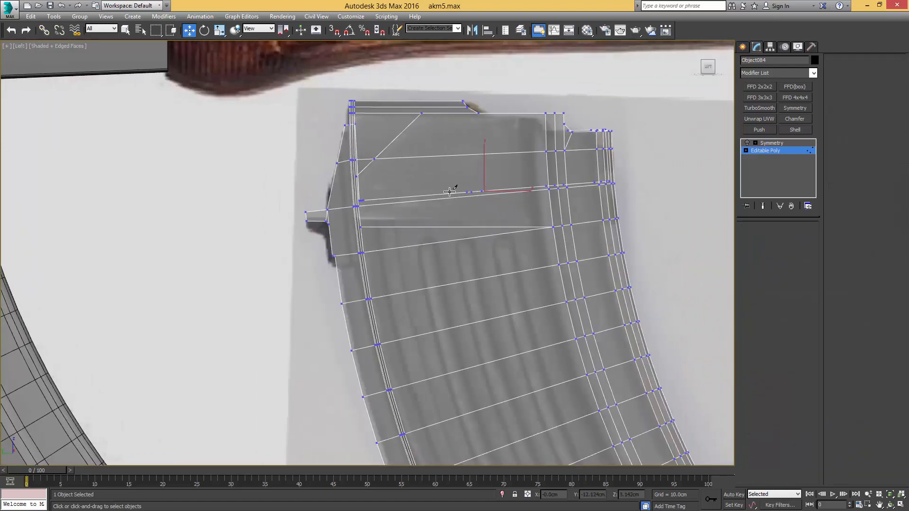
pyautogui.press('q')
pyautogui.click(442, 209)
pyautogui.keyDown('ctrl'); pyautogui.click(418, 189); pyautogui.keyUp('ctrl')
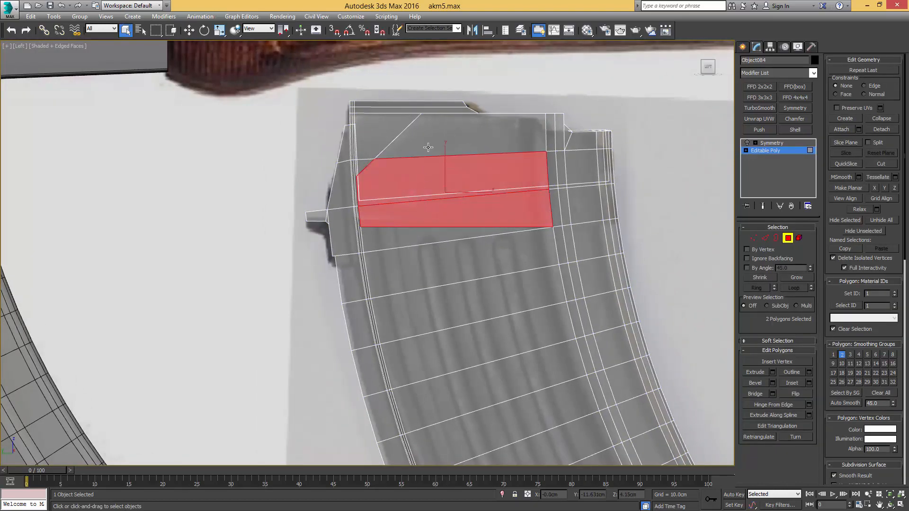
pyautogui.keyDown('ctrl'); pyautogui.click(429, 146); pyautogui.keyUp('ctrl')
pyautogui.hotkey('alt', 'x')
pyautogui.keyDown('alt'); pyautogui.moveTo(475, 150); pyautogui.dragTo(457, 176, button='middle'); pyautogui.keyUp('alt')
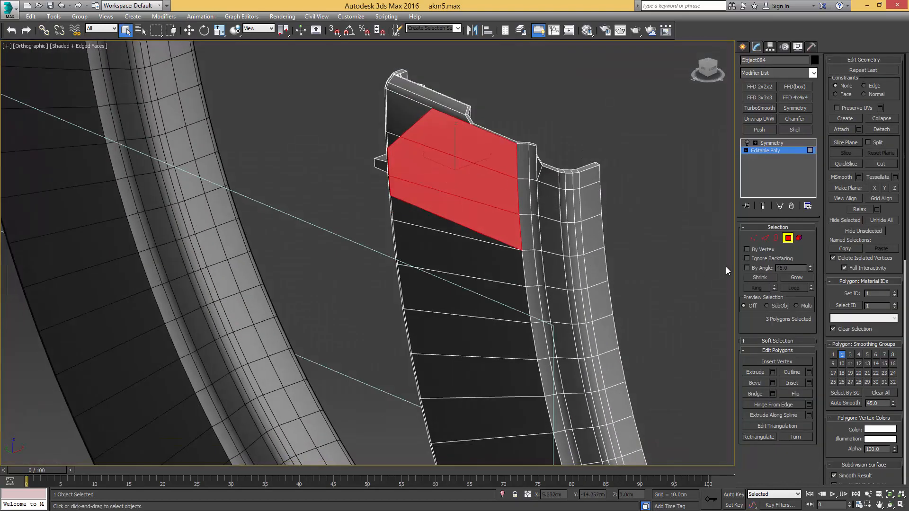
# Extrude the selected upper side-panel polygons outward by 0.11 cm
pyautogui.click(773, 372)
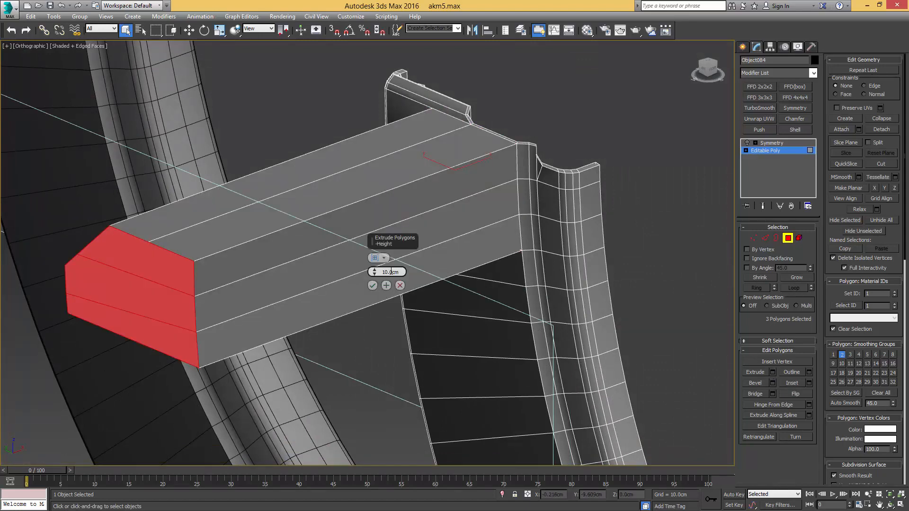
pyautogui.write('1')
pyautogui.moveTo(375, 272); pyautogui.dragTo(390, 314)
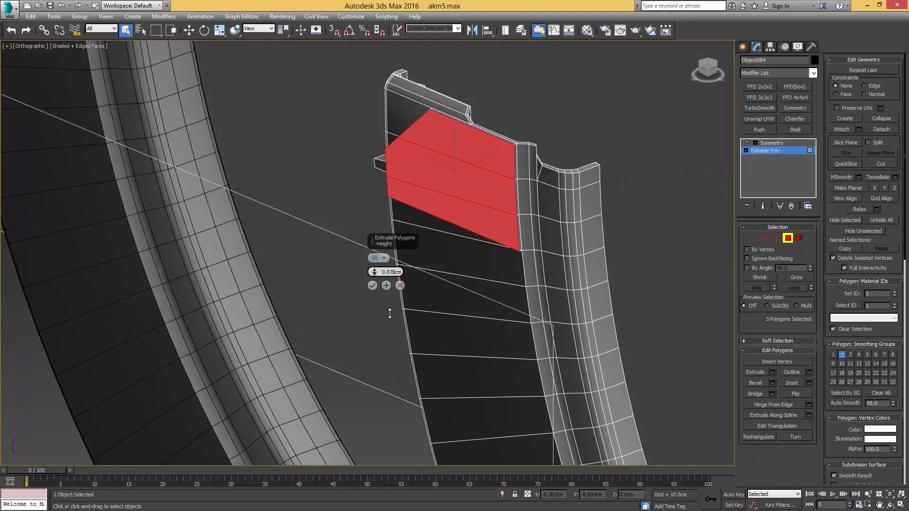
pyautogui.scroll(-8, 506, 317)
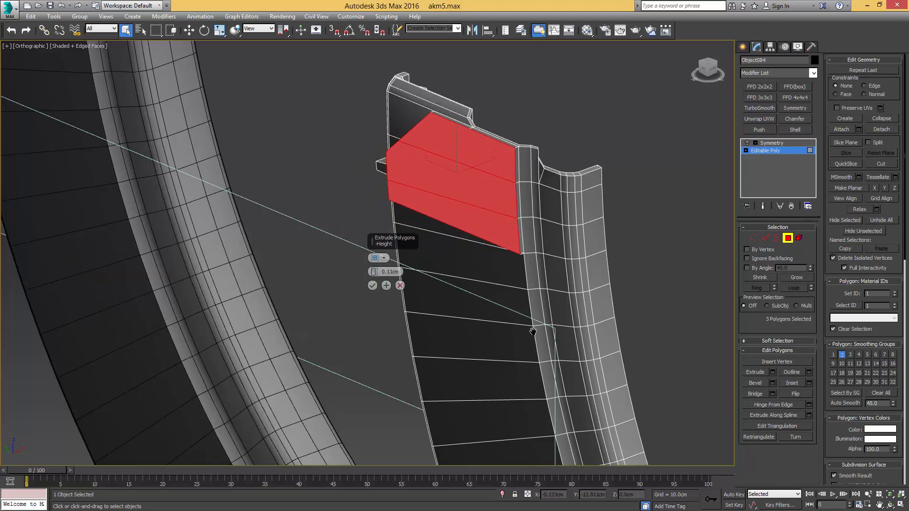
pyautogui.scroll(3, 504, 292)
pyautogui.scroll(5, 436, 270)
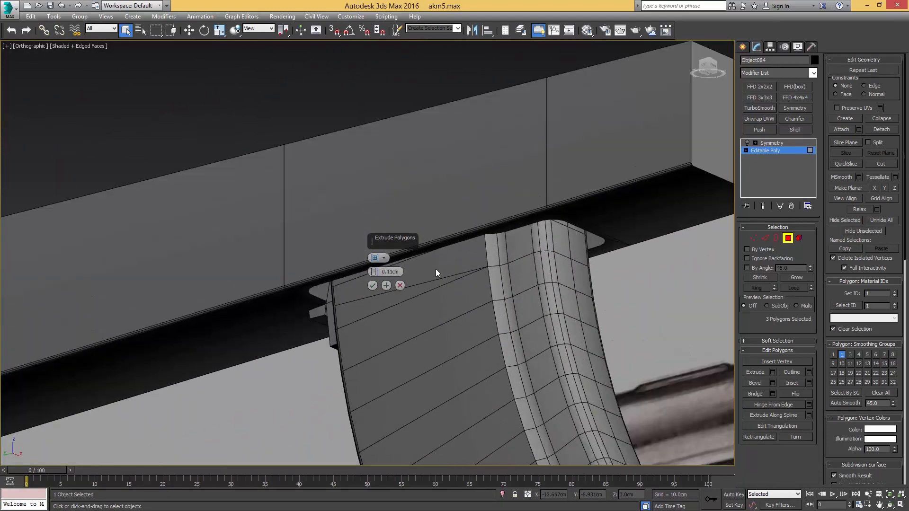
pyautogui.click(372, 285)
# Delete the old magazine under the receiver and put a copy of the updated magazine in its place
pyautogui.moveTo(476, 274); pyautogui.dragTo(492, 267, button='middle')
pyautogui.scroll(-5, 493, 266)
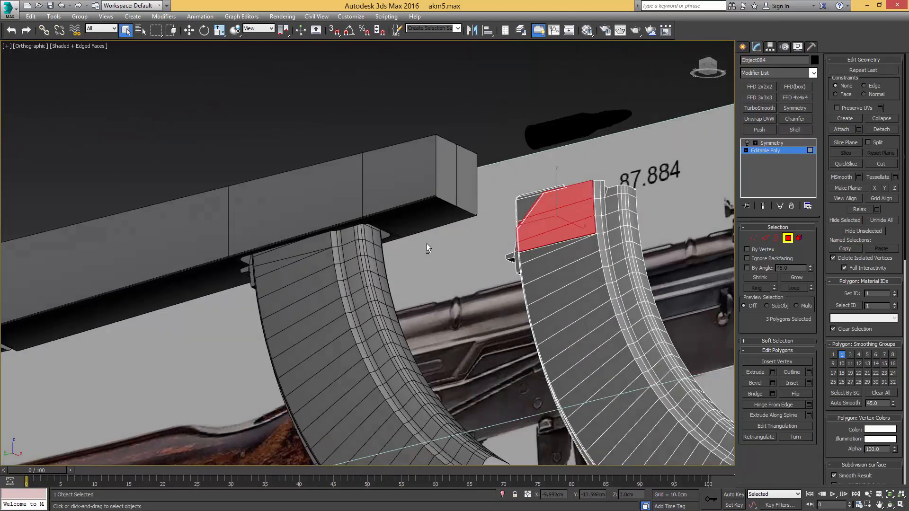
pyautogui.moveTo(427, 243)
pyautogui.keyDown('alt'); pyautogui.mouseDown(button='middle')
pyautogui.moveTo(448, 213)
pyautogui.moveTo(427, 248)
pyautogui.mouseUp(button='middle'); pyautogui.keyUp('alt')
pyautogui.click(283, 280)
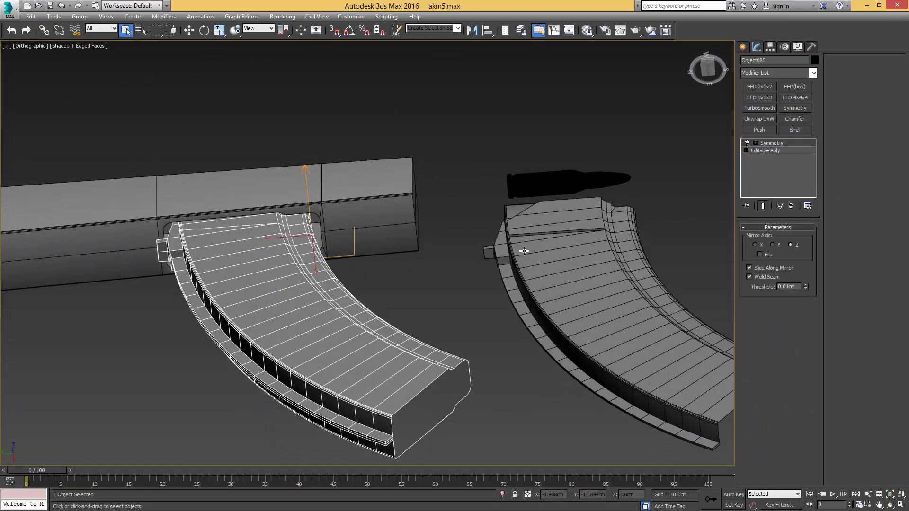
pyautogui.click(553, 240)
pyautogui.press('l')
pyautogui.press('w')
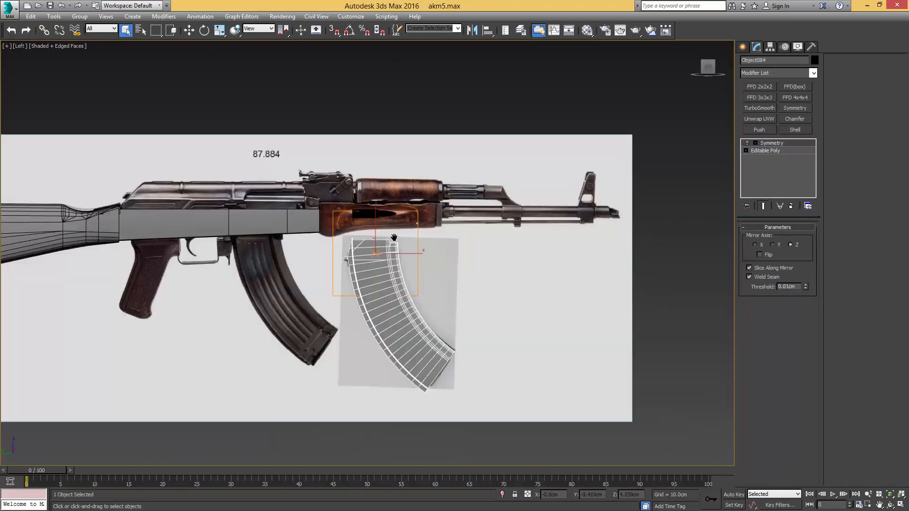
pyautogui.scroll(3, 544, 239)
pyautogui.moveTo(548, 239)
pyautogui.keyDown('shift'); pyautogui.mouseDown()
pyautogui.moveTo(391, 229)
pyautogui.moveTo(318, 198)
pyautogui.mouseUp(); pyautogui.keyUp('shift')
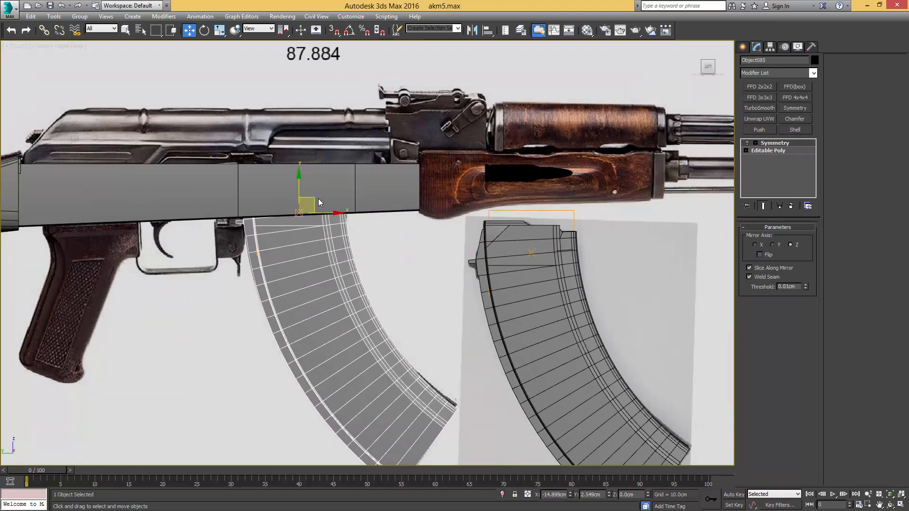
pyautogui.click(455, 300)
# On the original magazine, cut from the front notch's corner vertex to the vertical edge behind it and connect the new vertex to the top rim
pyautogui.moveTo(430, 289)
pyautogui.keyDown('alt'); pyautogui.mouseDown(button='middle')
pyautogui.moveTo(420, 222)
pyautogui.moveTo(429, 217)
pyautogui.moveTo(455, 240)
pyautogui.moveTo(470, 232)
pyautogui.mouseUp(button='middle'); pyautogui.keyUp('alt')
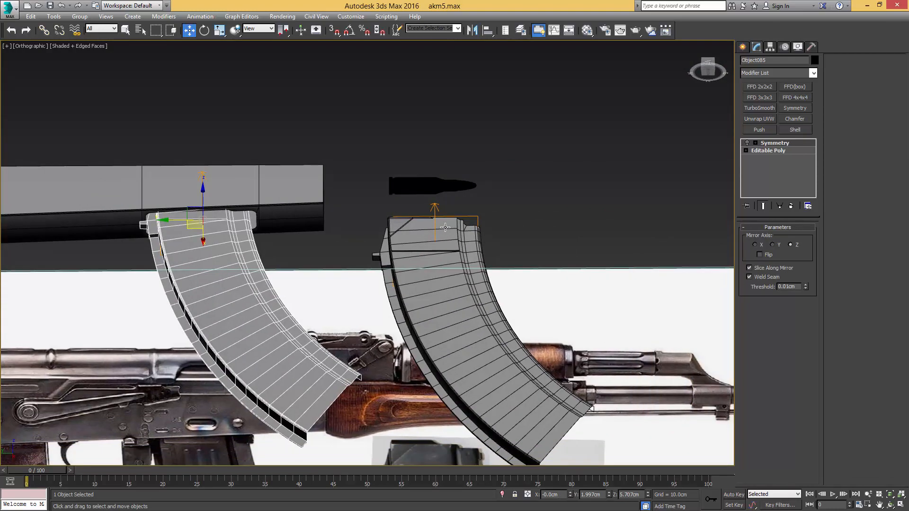
pyautogui.click(470, 232)
pyautogui.press('l')
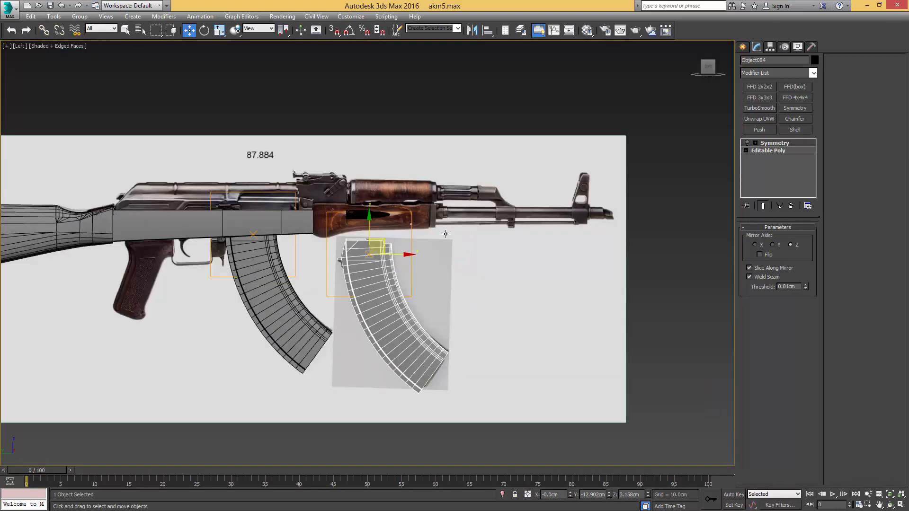
pyautogui.moveTo(388, 250); pyautogui.dragTo(422, 220, button='middle')
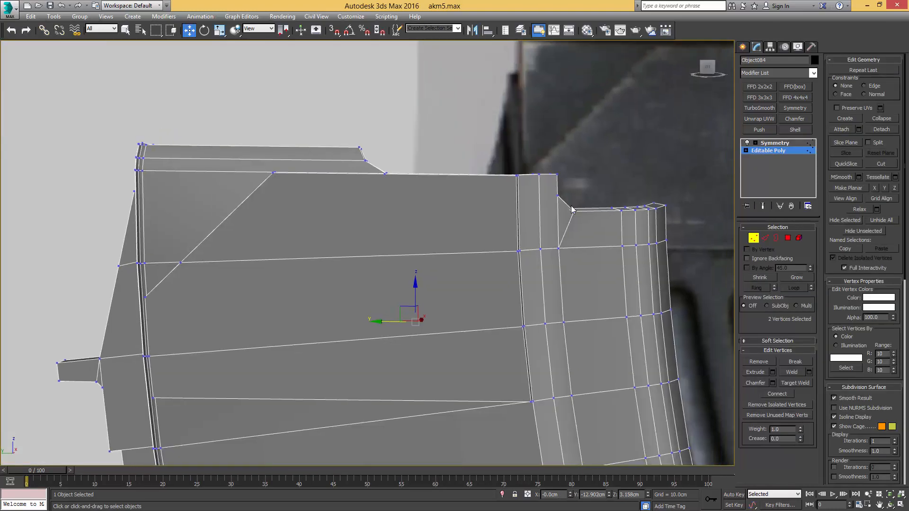
pyautogui.press('l')
pyautogui.scroll(5, 581, 184)
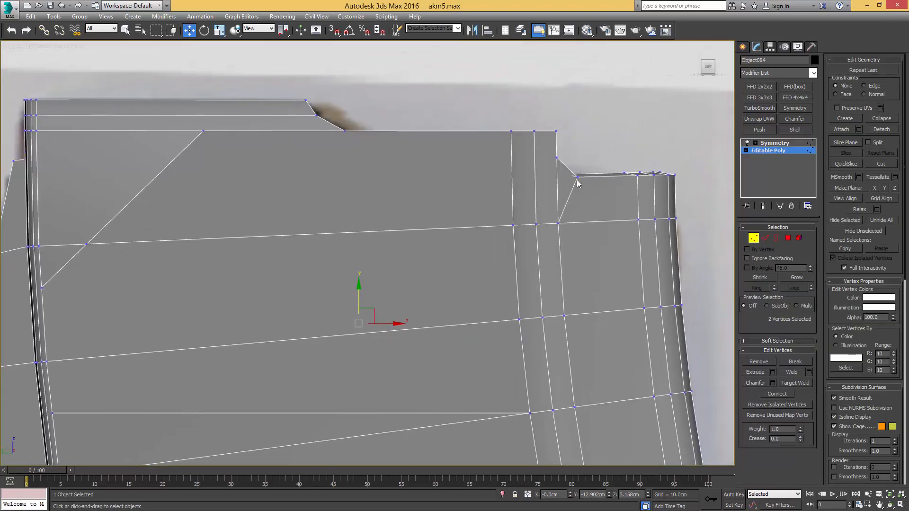
pyautogui.press('F3')
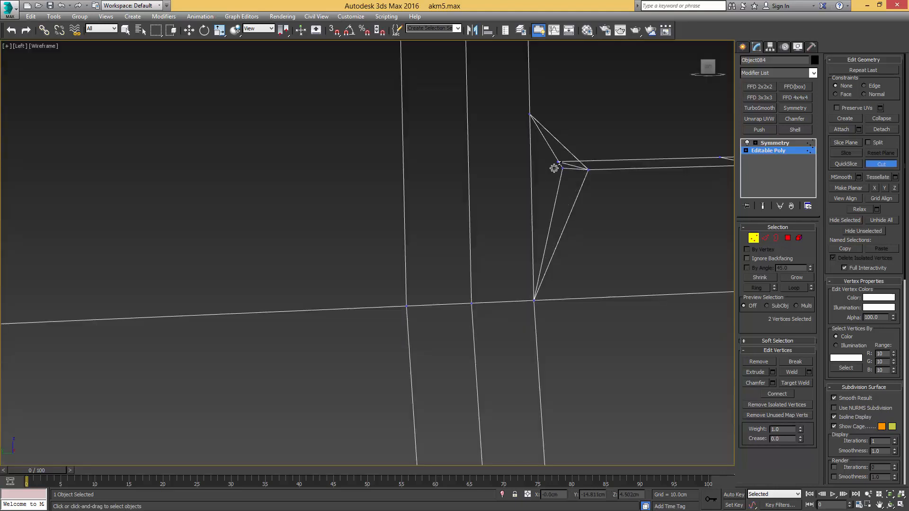
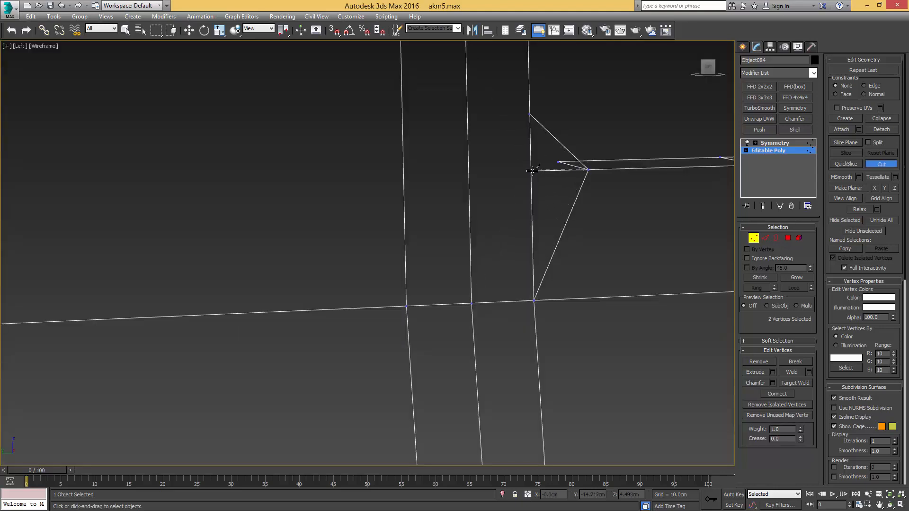
pyautogui.scroll(-2, 559, 183)
pyautogui.rightClick(552, 178)
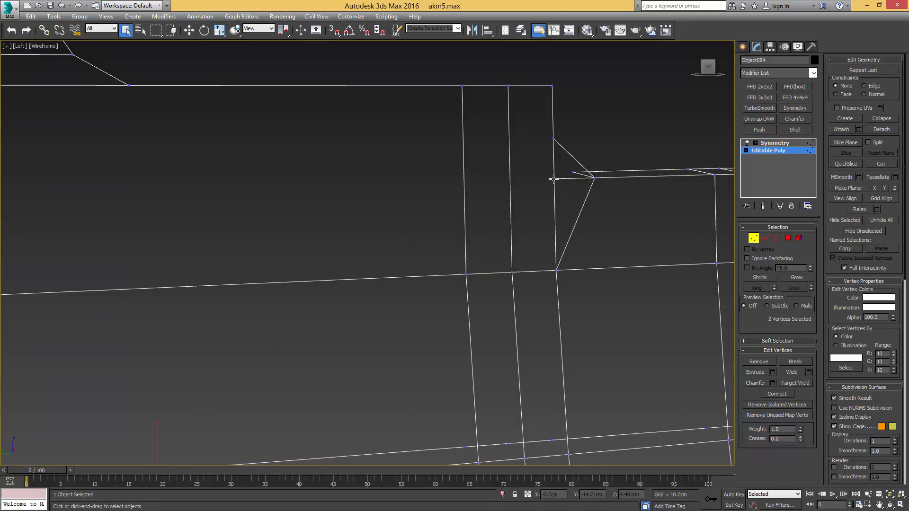
pyautogui.click(555, 179)
pyautogui.press('F3')
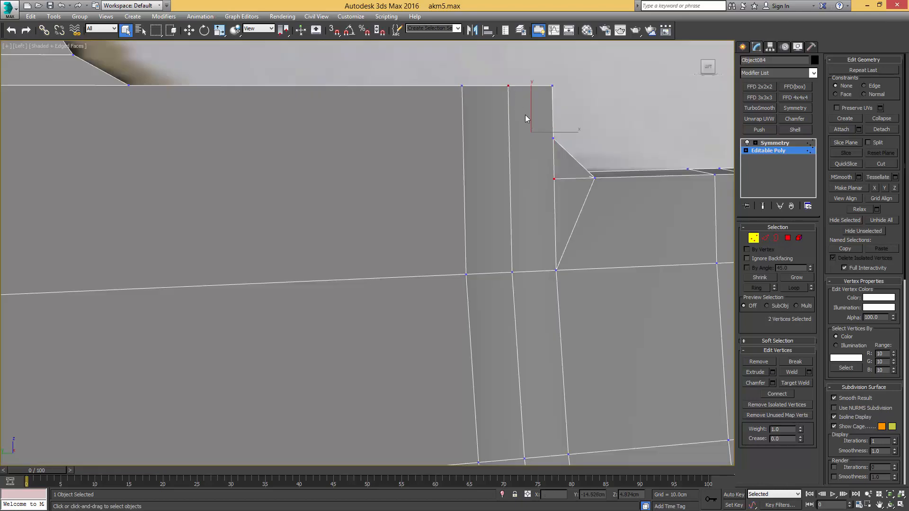
pyautogui.keyDown('alt'); pyautogui.moveTo(526, 115); pyautogui.dragTo(491, 172, button='middle'); pyautogui.keyUp('alt')
# Select the polygons around the magazine's upper front section, from the notch edge forward, including the small triangle, and exclude the rear ones
pyautogui.press('4')
pyautogui.click(515, 188)
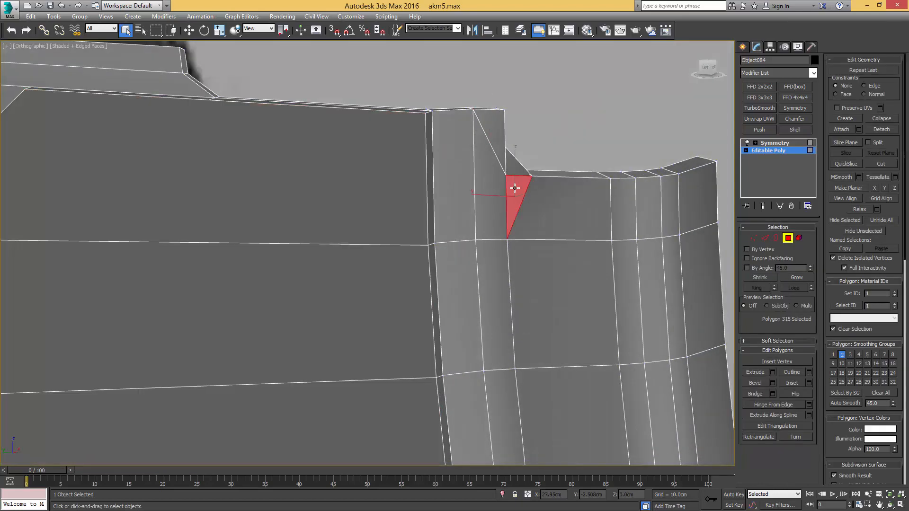
pyautogui.scroll(-3, 566, 199)
pyautogui.press('2')
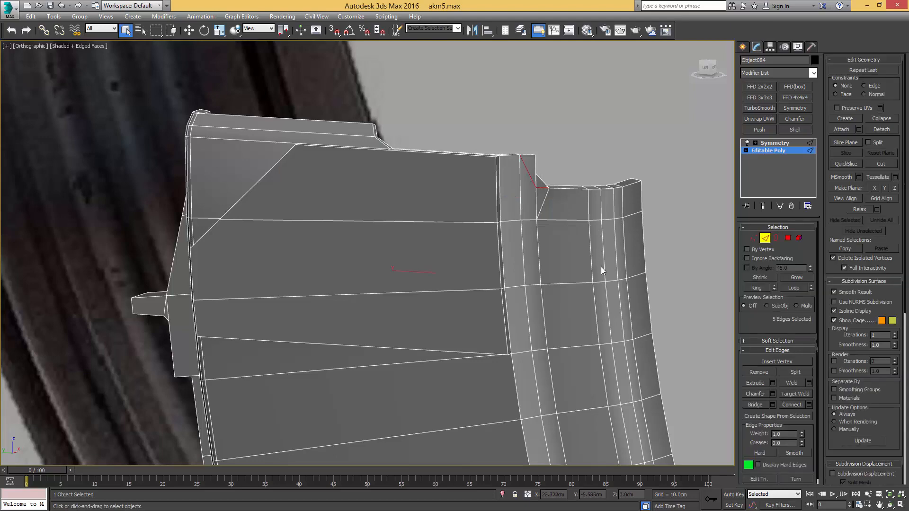
pyautogui.doubleClick(600, 282)
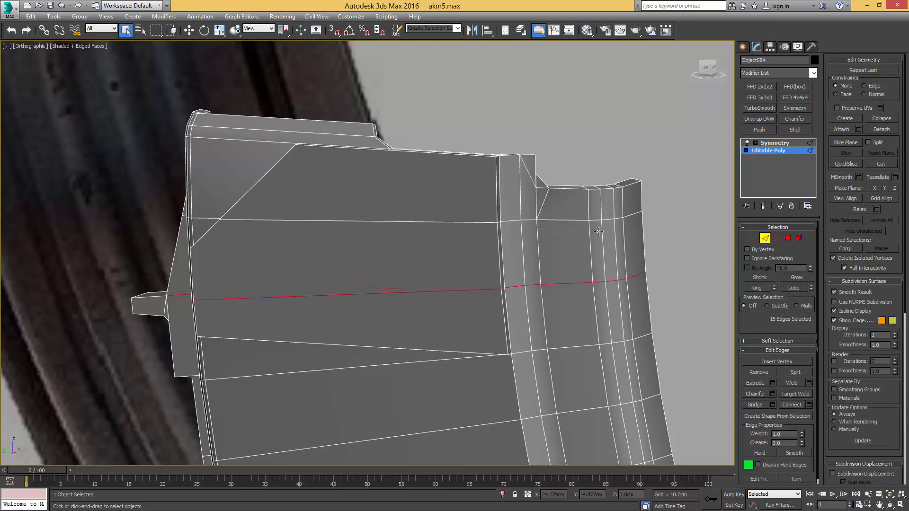
pyautogui.hotkey('ctrl', '4')
pyautogui.moveTo(432, 236); pyautogui.dragTo(461, 224, button='middle')
pyautogui.scroll(-2, 461, 224)
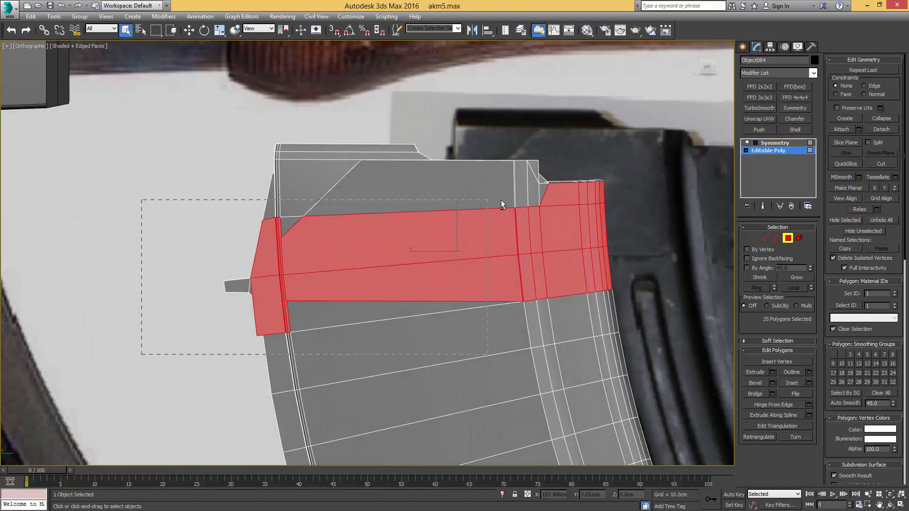
pyautogui.keyDown('alt'); pyautogui.moveTo(533, 218); pyautogui.dragTo(533, 218); pyautogui.keyUp('alt')
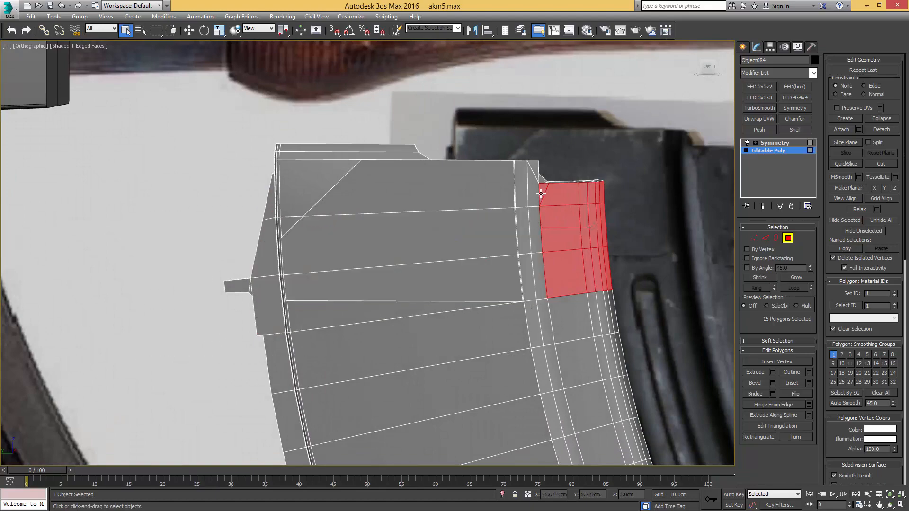
pyautogui.keyDown('alt'); pyautogui.moveTo(541, 194); pyautogui.dragTo(519, 234, button='middle'); pyautogui.keyUp('alt')
pyautogui.scroll(-2, 520, 234)
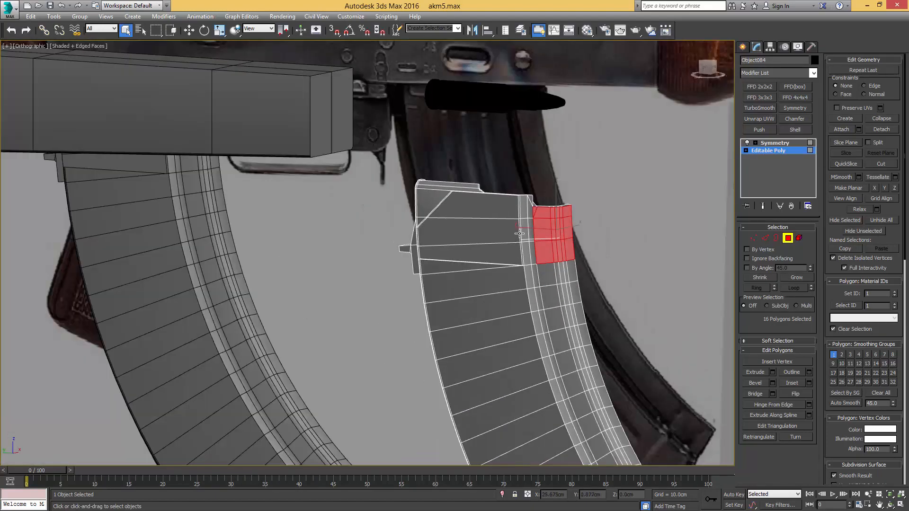
# Check the mirrored magazine with Symmetry active and collapse the modifier into a single Editable Poly
pyautogui.click(771, 142)
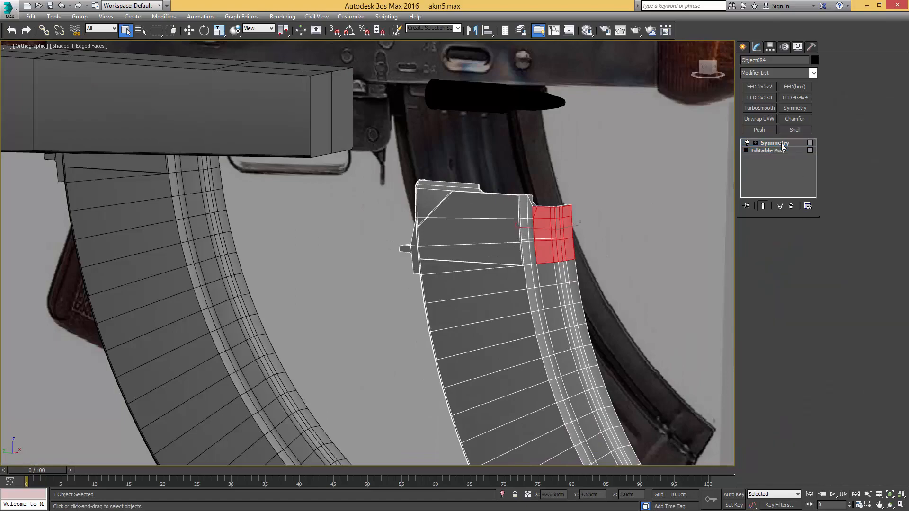
pyautogui.keyDown('alt'); pyautogui.moveTo(539, 183); pyautogui.dragTo(575, 171, button='middle'); pyautogui.keyUp('alt')
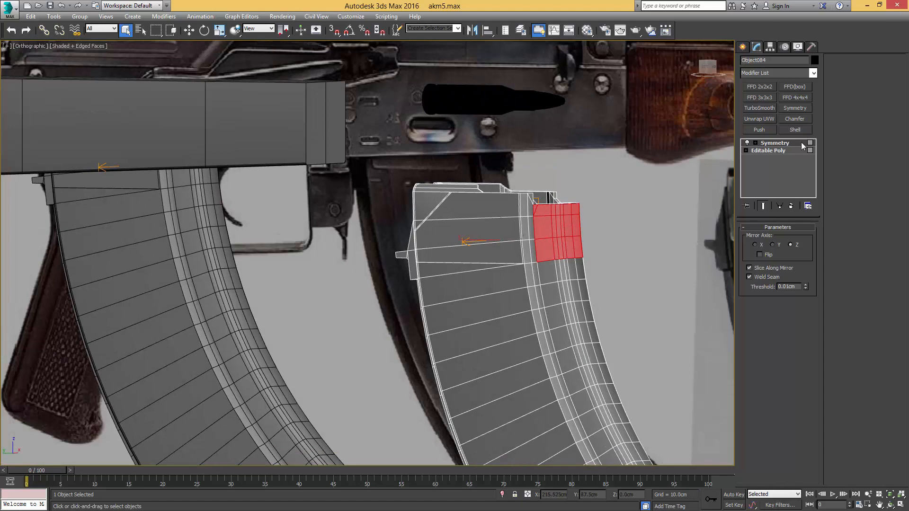
pyautogui.rightClick(776, 146)
pyautogui.click(802, 226)
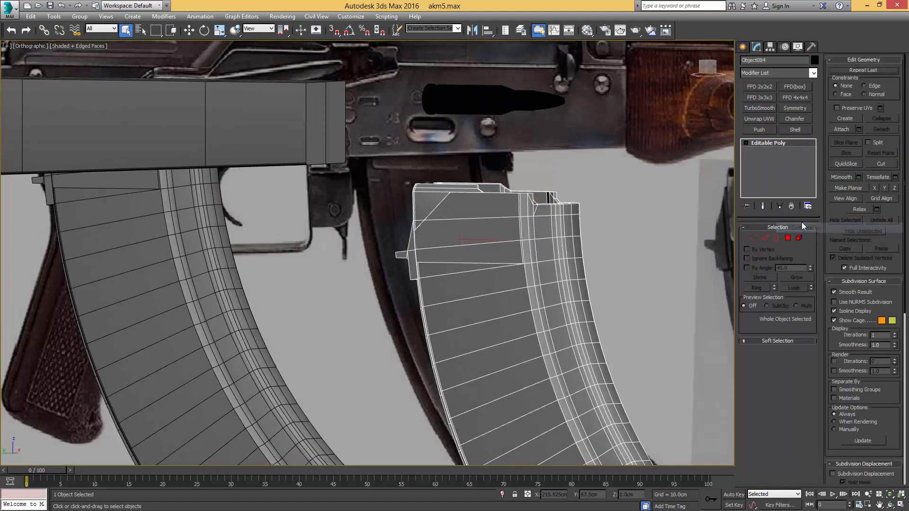
# Extrude the selected upper front polygons of the magazine, trying a height of 1 cm and reducing it to 0.132 cm
pyautogui.scroll(4, 526, 214)
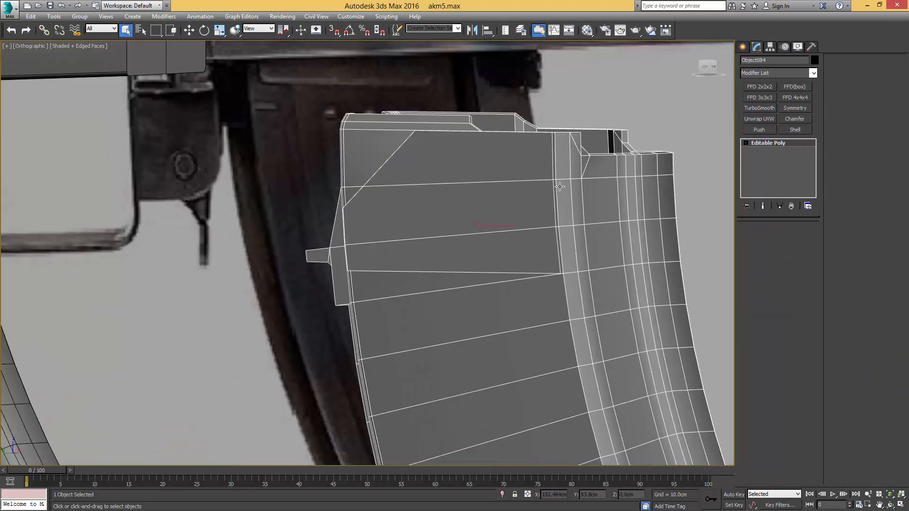
pyautogui.press('4')
pyautogui.click(772, 373)
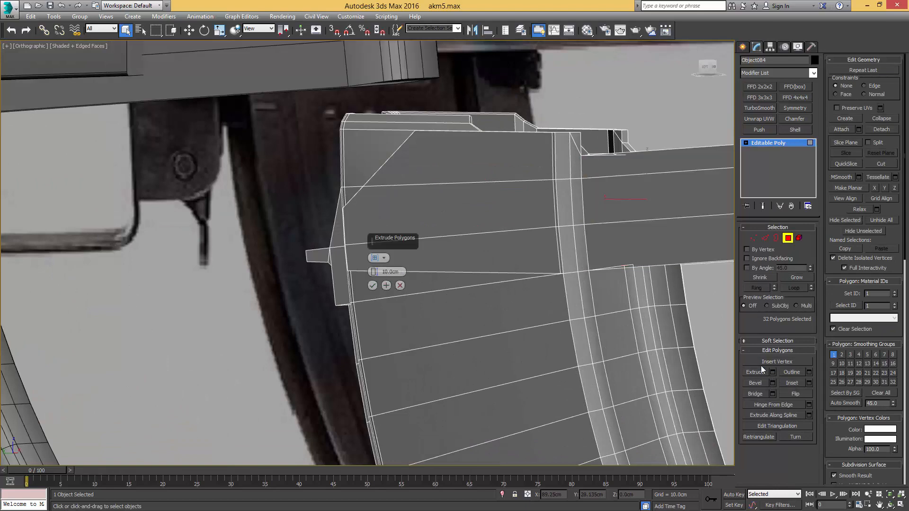
pyautogui.scroll(-2, 359, 240)
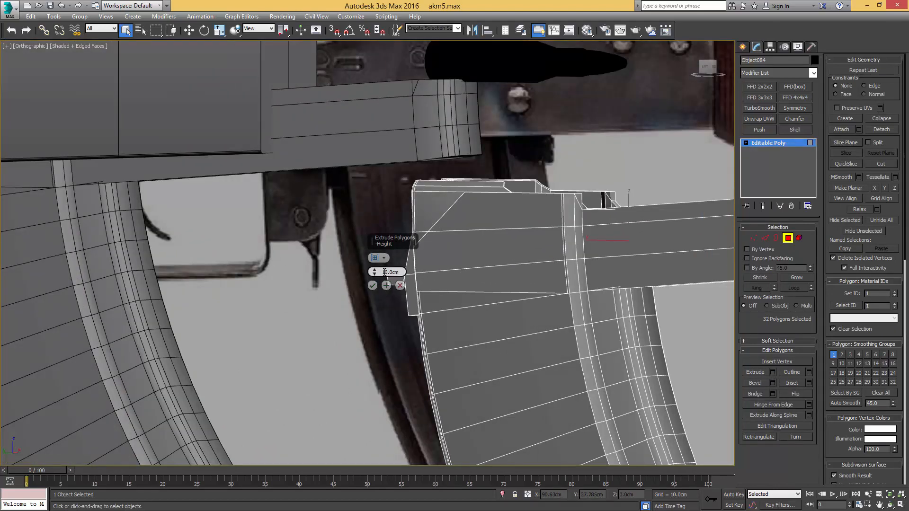
pyautogui.write('1')
pyautogui.press('Return')
pyautogui.keyDown('alt'); pyautogui.moveTo(526, 261); pyautogui.dragTo(545, 256, button='middle'); pyautogui.keyUp('alt')
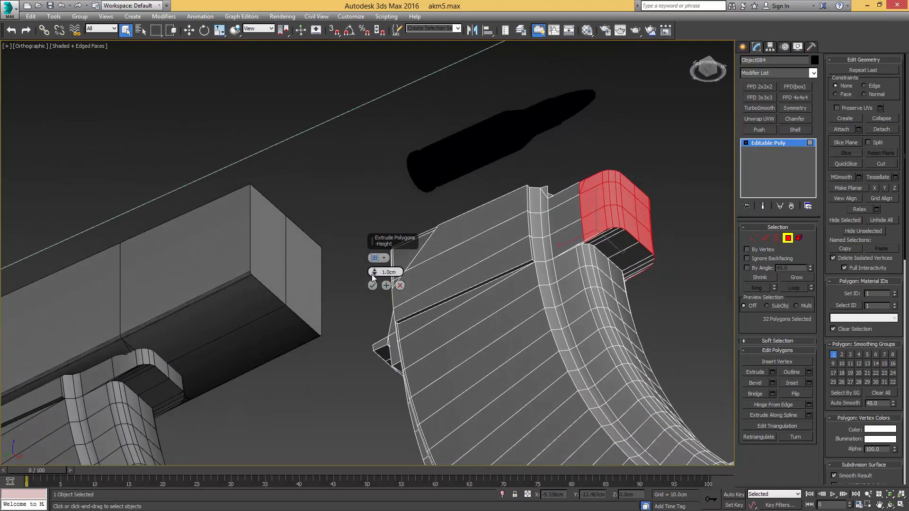
pyautogui.moveTo(373, 275); pyautogui.dragTo(365, 247)
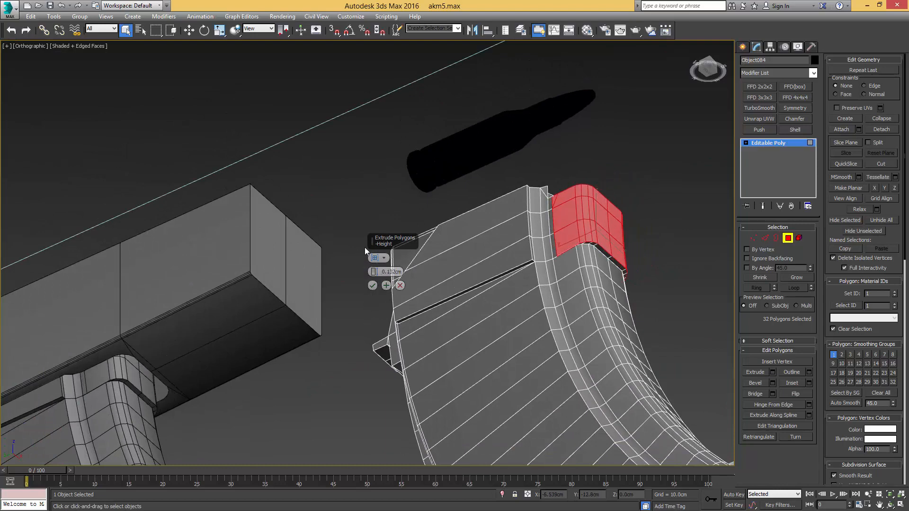
# Switch the extrusion to Local Normal, lower its height to 0.114 cm and apply it
pyautogui.click(409, 277)
pyautogui.moveTo(157, 316); pyautogui.dragTo(249, 266, button='middle')
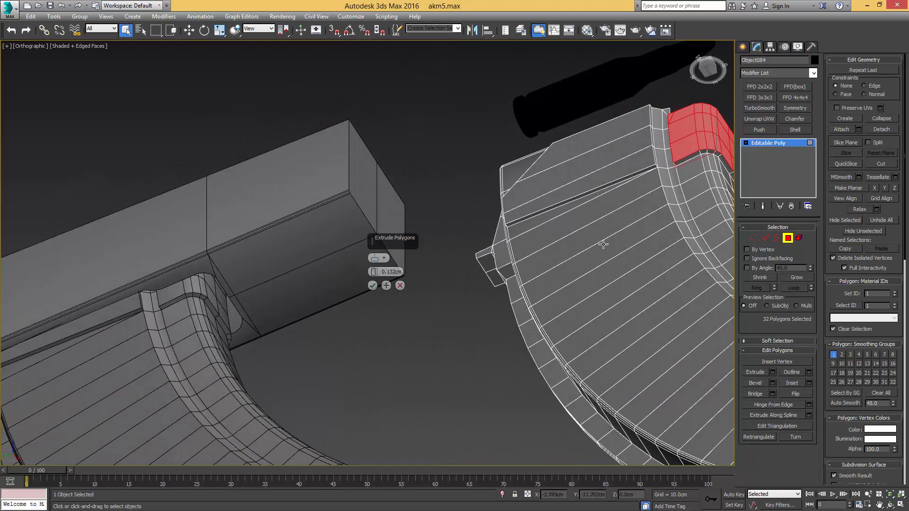
pyautogui.scroll(-3, 603, 244)
pyautogui.scroll(4, 509, 280)
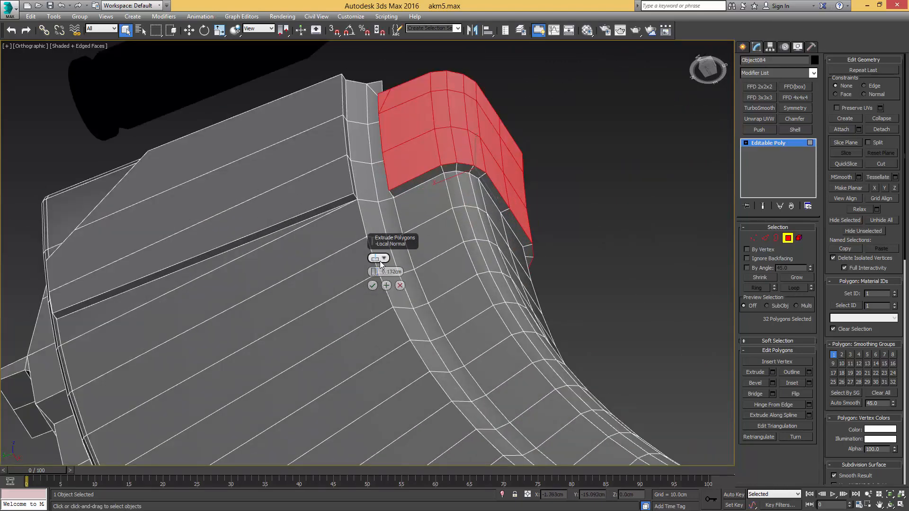
pyautogui.moveTo(376, 280); pyautogui.dragTo(375, 284)
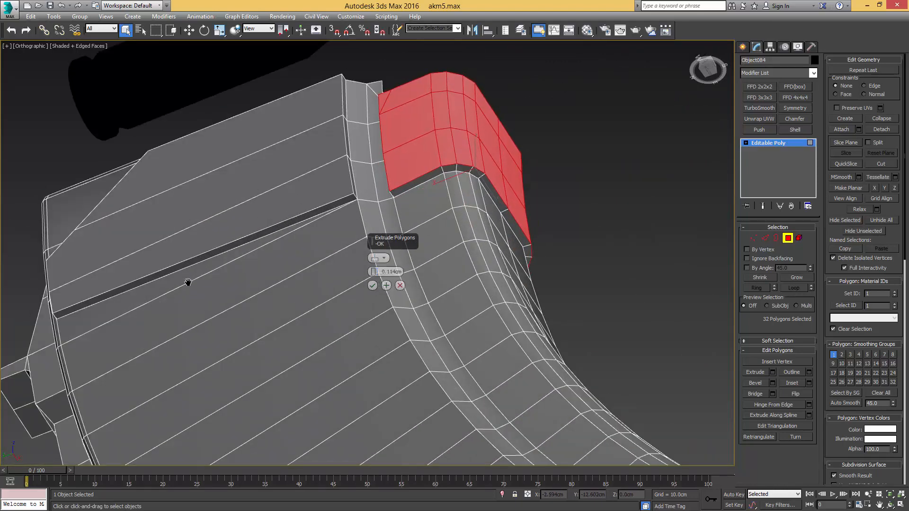
pyautogui.moveTo(105, 307); pyautogui.dragTo(499, 250, button='middle')
pyautogui.moveTo(118, 292); pyautogui.dragTo(444, 221, button='middle')
pyautogui.moveTo(162, 354); pyautogui.dragTo(245, 321, button='middle')
pyautogui.keyDown('alt'); pyautogui.moveTo(407, 342); pyautogui.dragTo(387, 306, button='middle'); pyautogui.keyUp('alt')
pyautogui.scroll(4, 386, 306)
pyautogui.click(373, 285)
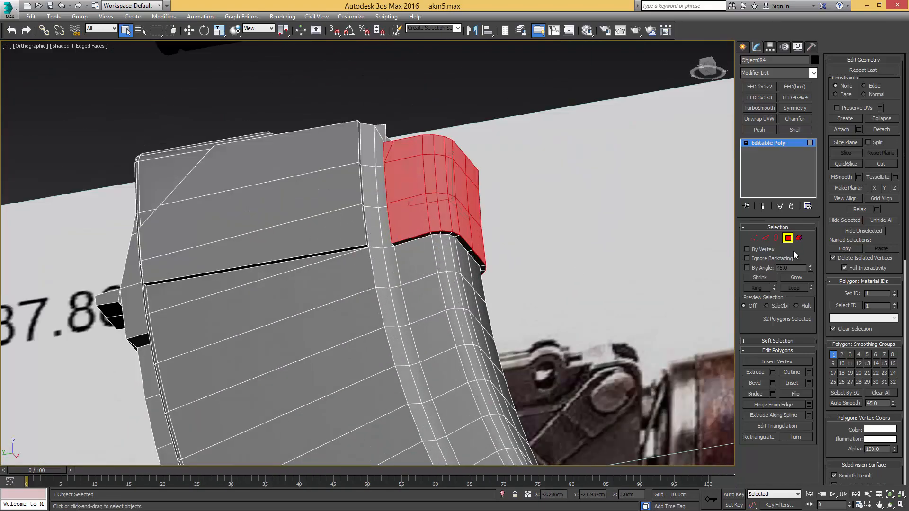
# Narrow the vertex selection to the front vertices of the raised upper section and shift them slightly along the Y axis
pyautogui.click(751, 240)
pyautogui.keyDown('alt'); pyautogui.moveTo(426, 222); pyautogui.dragTo(440, 252, button='middle'); pyautogui.keyUp('alt')
pyautogui.press('F3')
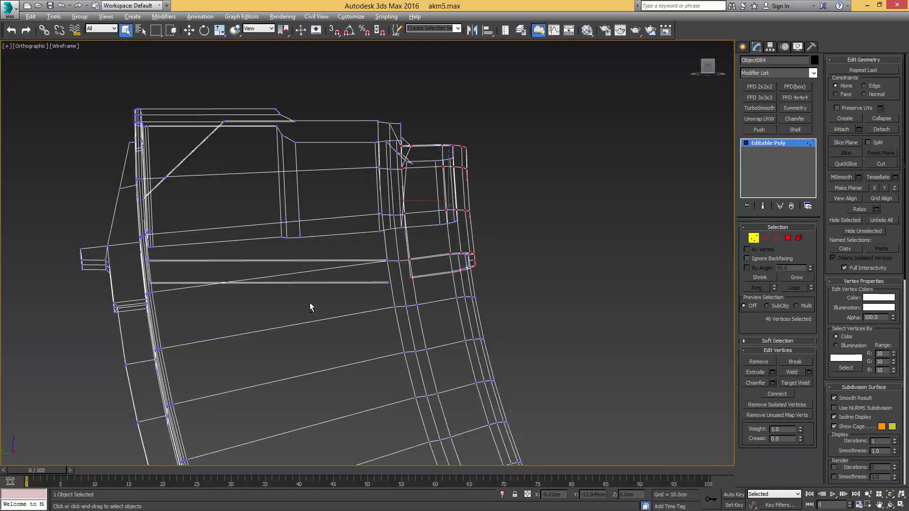
pyautogui.keyDown('alt'); pyautogui.moveTo(310, 307); pyautogui.dragTo(317, 309, button='middle'); pyautogui.keyUp('alt')
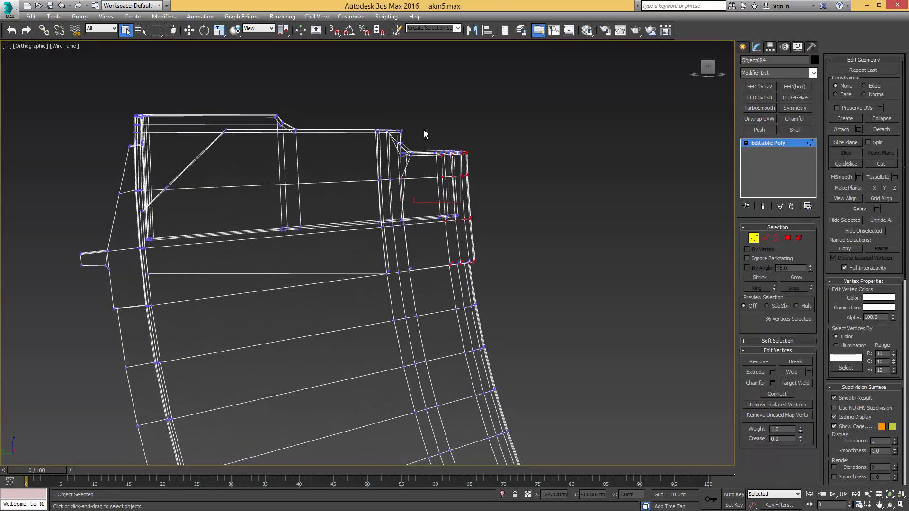
pyautogui.press('F3')
pyautogui.moveTo(424, 129)
pyautogui.keyDown('alt'); pyautogui.mouseDown(button='middle')
pyautogui.moveTo(398, 225)
pyautogui.moveTo(489, 202)
pyautogui.moveTo(443, 202)
pyautogui.moveTo(497, 209)
pyautogui.mouseUp(button='middle'); pyautogui.keyUp('alt')
pyautogui.press('w')
pyautogui.keyDown('alt'); pyautogui.rightClick(503, 195); pyautogui.keyUp('alt')
pyautogui.click(513, 155)
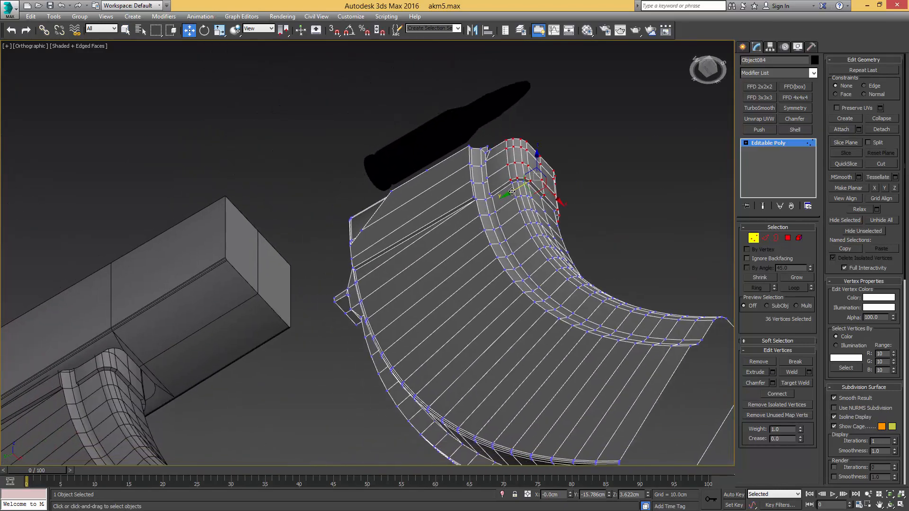
pyautogui.scroll(-5, 477, 219)
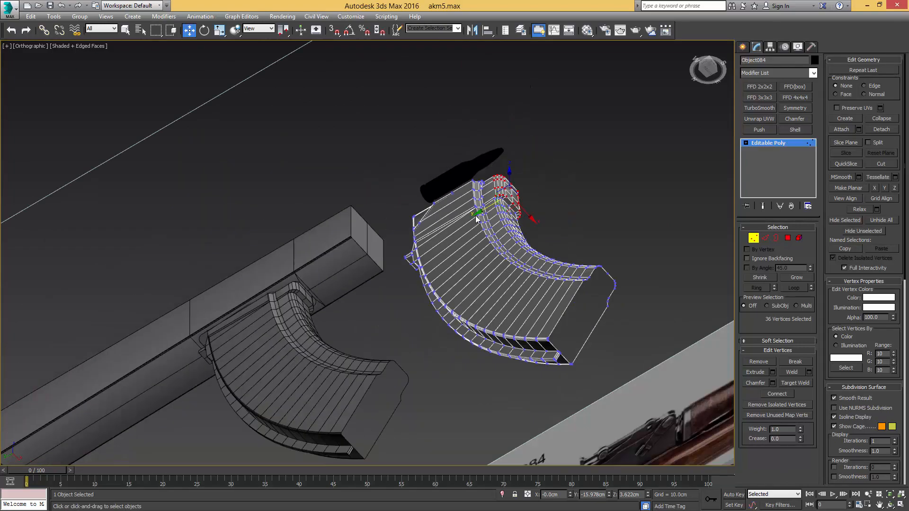
pyautogui.keyDown('alt'); pyautogui.moveTo(477, 219); pyautogui.dragTo(501, 245, button='middle'); pyautogui.keyUp('alt')
pyautogui.press('1')
pyautogui.press('1')
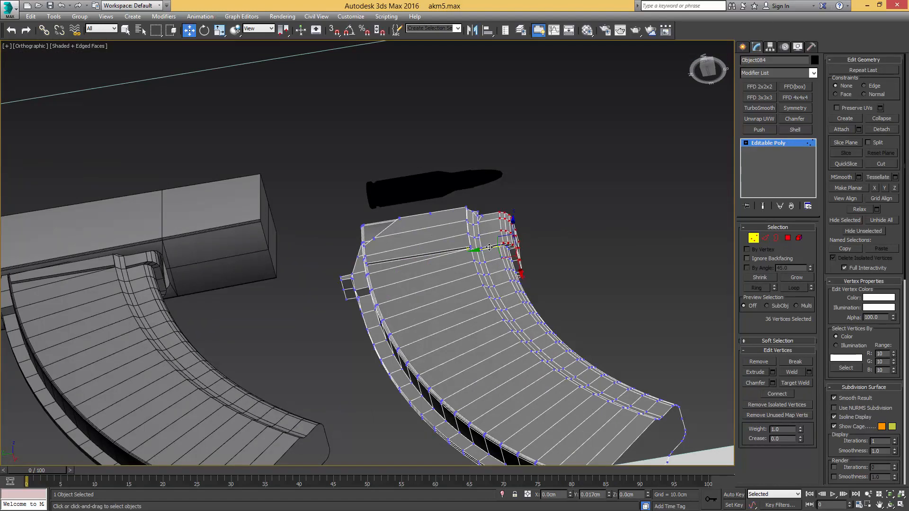
pyautogui.press('1')
# Select the open border at the magazine's lower end and cap it
pyautogui.press('l')
pyautogui.scroll(-2, 495, 279)
pyautogui.moveTo(495, 279); pyautogui.dragTo(500, 257, button='middle')
pyautogui.moveTo(560, 308); pyautogui.dragTo(523, 268, button='middle')
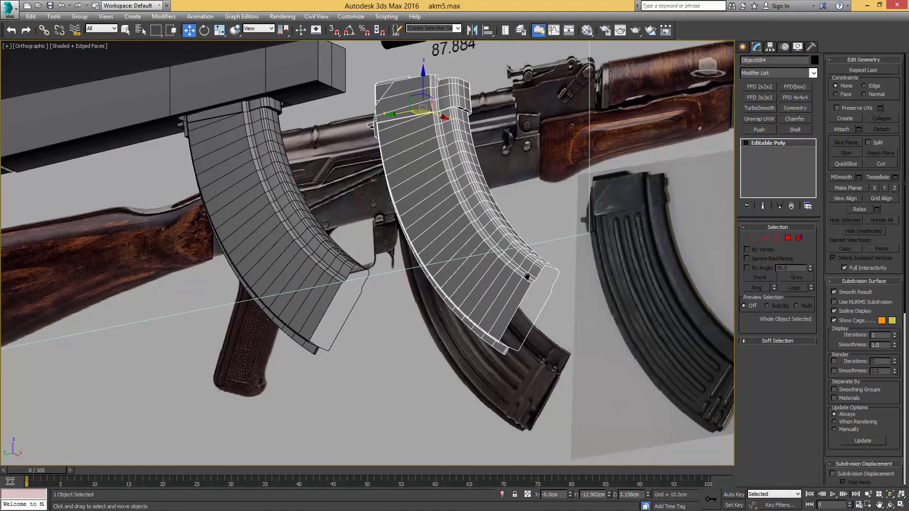
pyautogui.scroll(3, 523, 268)
pyautogui.press('3')
pyautogui.click(519, 270)
pyautogui.click(518, 270)
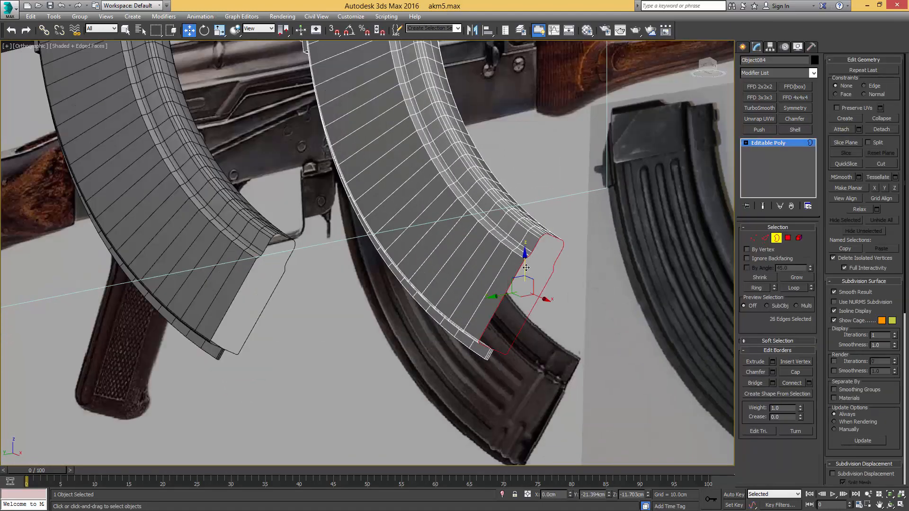
pyautogui.hotkey('alt', 'p')
pyautogui.keyDown('alt'); pyautogui.moveTo(535, 256); pyautogui.dragTo(514, 239, button='middle'); pyautogui.keyUp('alt')
pyautogui.scroll(2, 535, 238)
# Connect the middle vertices of the cap's two short sides to split the cap along its centerline
pyautogui.press('1')
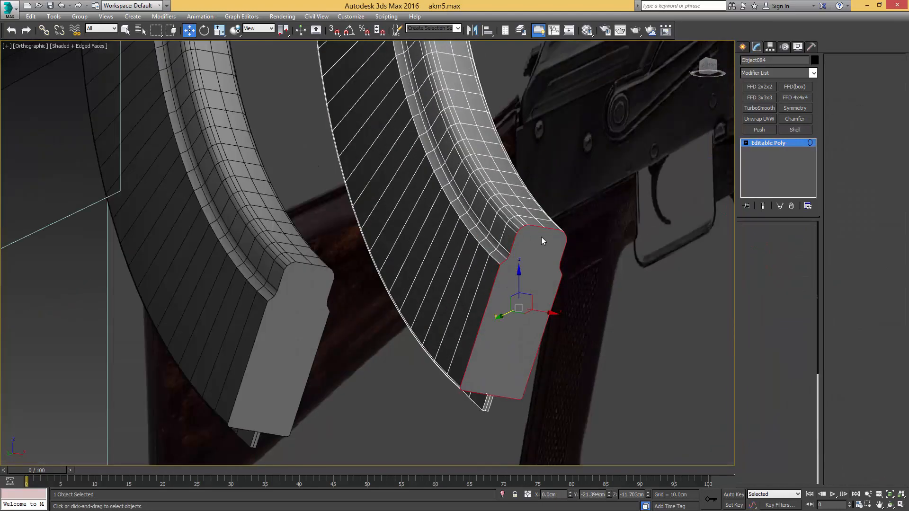
pyautogui.press('q')
pyautogui.click(545, 228)
pyautogui.moveTo(512, 317); pyautogui.dragTo(534, 313, button='middle')
pyautogui.click(489, 329)
pyautogui.scroll(5, 496, 327)
pyautogui.scroll(-5, 498, 324)
pyautogui.scroll(-4, 534, 311)
# Connect the edge rings of the second-to-last and third-to-last segments at the magazine's lower end with one new edge loop each
pyautogui.press('l')
pyautogui.scroll(6, 441, 251)
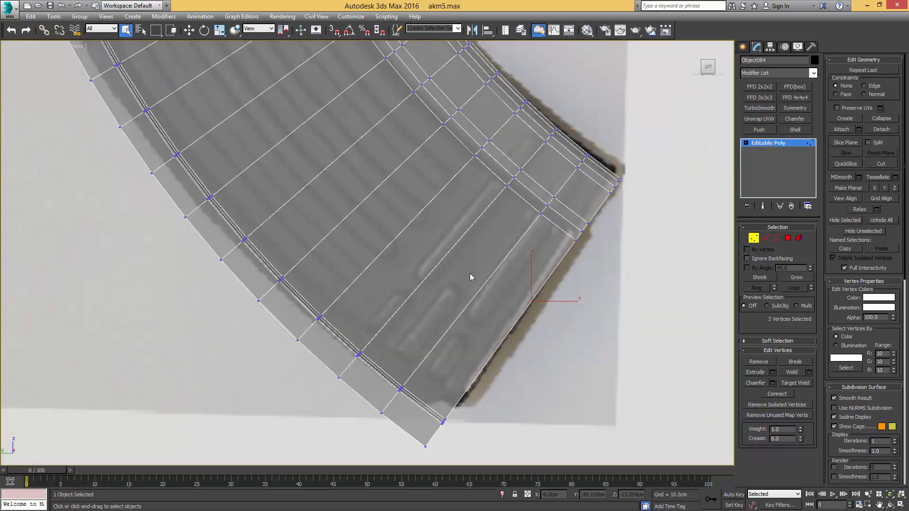
pyautogui.press('2')
pyautogui.click(527, 203)
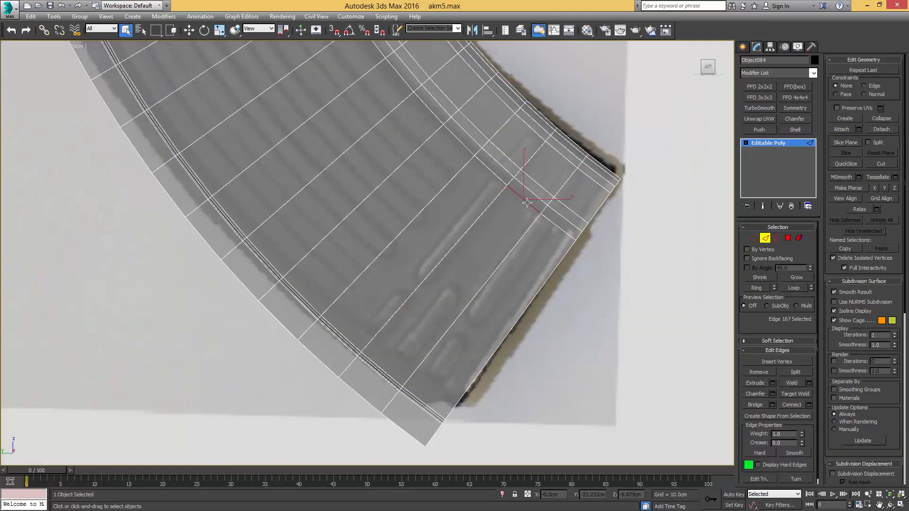
pyautogui.doubleClick(526, 202)
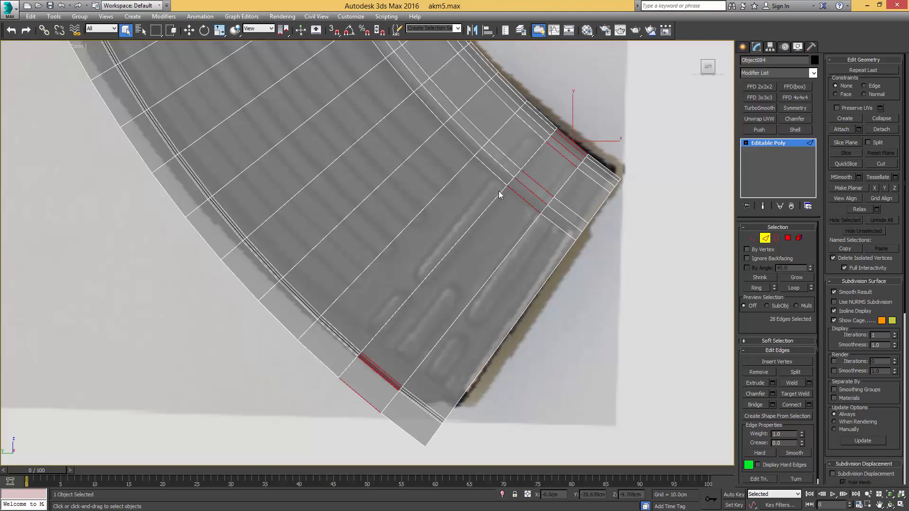
pyautogui.click(809, 405)
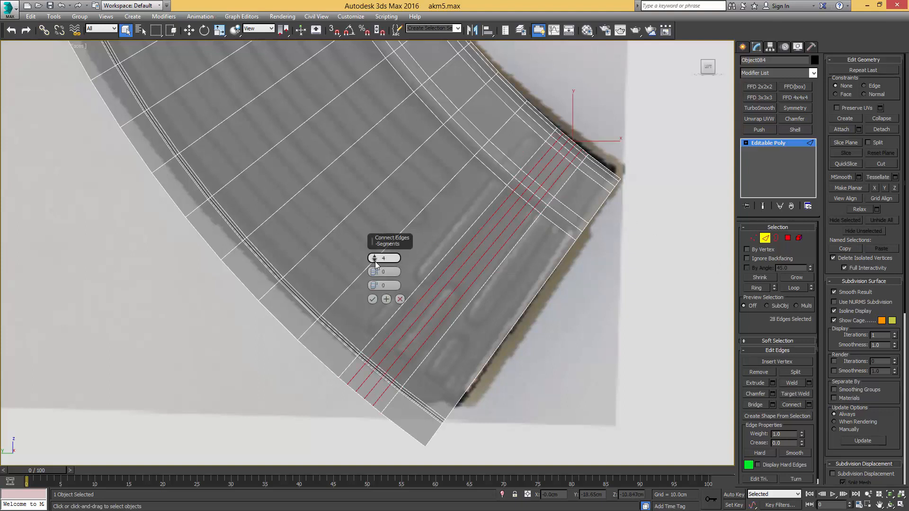
pyautogui.click(374, 299)
pyautogui.moveTo(428, 235); pyautogui.dragTo(453, 260, button='middle')
pyautogui.click(516, 199)
pyautogui.hotkey('alt', 'r')
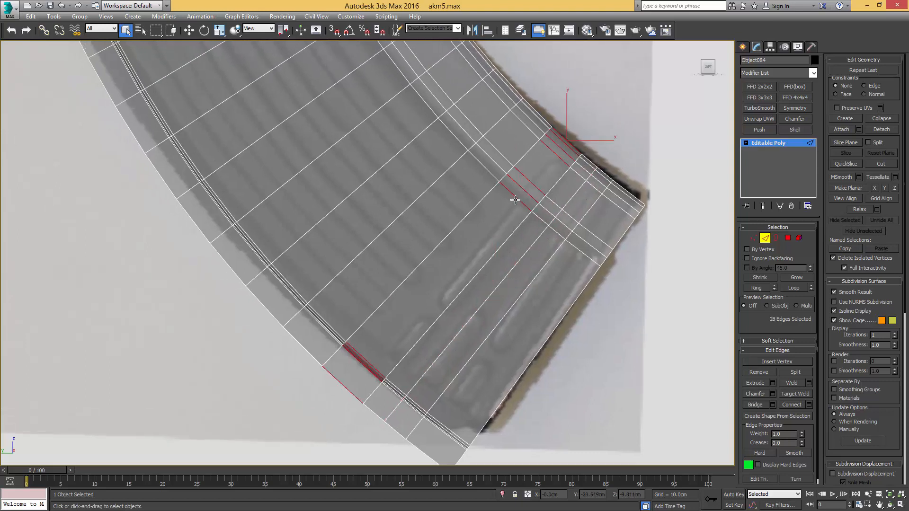
pyautogui.hotkey('ctrl', 'shift', 'e')
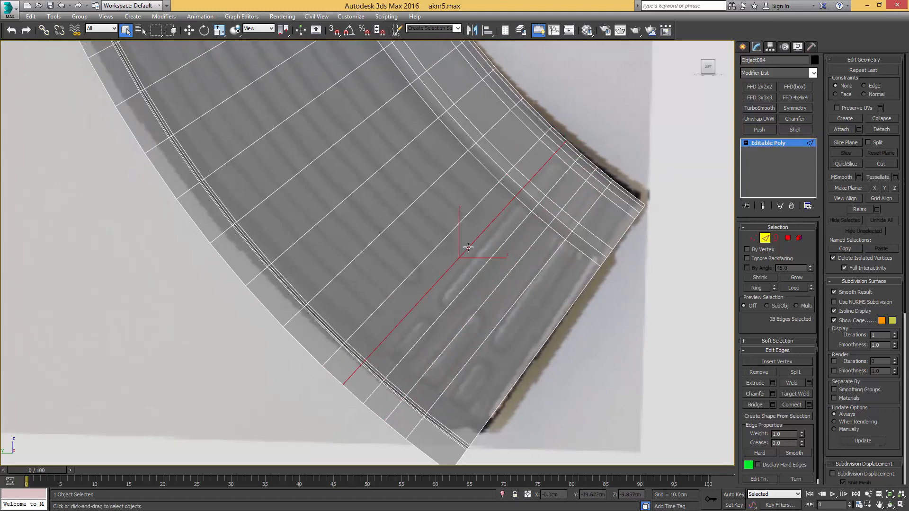
# Add the side panel's long edges across the lower end, including the cap's border edge, to the edge selection
pyautogui.moveTo(472, 272); pyautogui.dragTo(441, 272, button='middle')
pyautogui.keyDown('ctrl'); pyautogui.click(407, 320); pyautogui.keyUp('ctrl')
pyautogui.keyDown('ctrl'); pyautogui.click(427, 332); pyautogui.keyUp('ctrl')
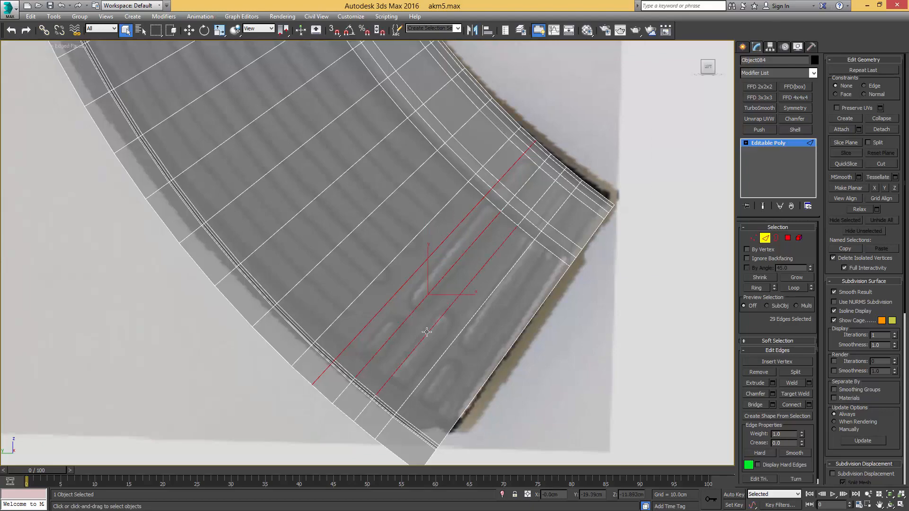
pyautogui.keyDown('ctrl'); pyautogui.click(447, 348); pyautogui.keyUp('ctrl')
pyautogui.keyDown('ctrl'); pyautogui.click(484, 383); pyautogui.keyUp('ctrl')
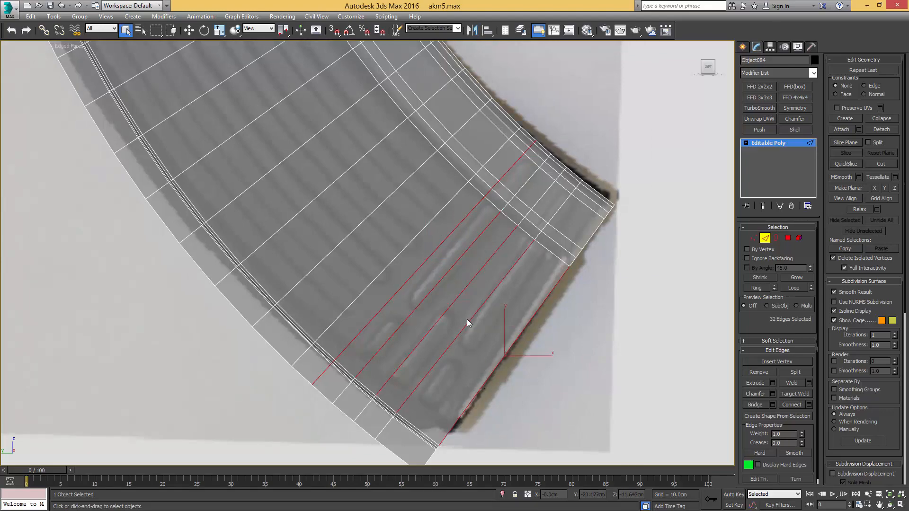
# In the Front view, select the polygons of the magazine's half on the positive X side and delete them
pyautogui.scroll(-5, 467, 319)
pyautogui.keyDown('alt'); pyautogui.moveTo(449, 322); pyautogui.dragTo(379, 304, button='middle'); pyautogui.keyUp('alt')
pyautogui.press('4')
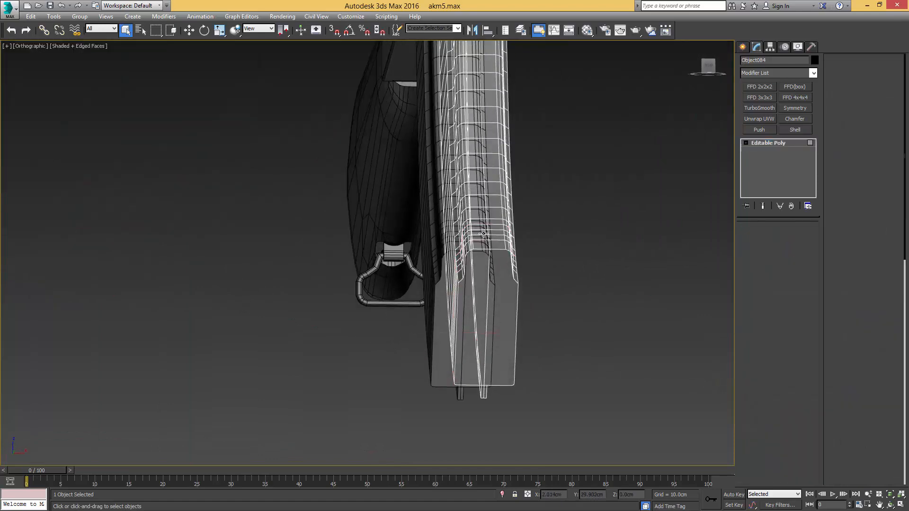
pyautogui.click(495, 227)
pyautogui.press('f')
pyautogui.scroll(-8, 508, 154)
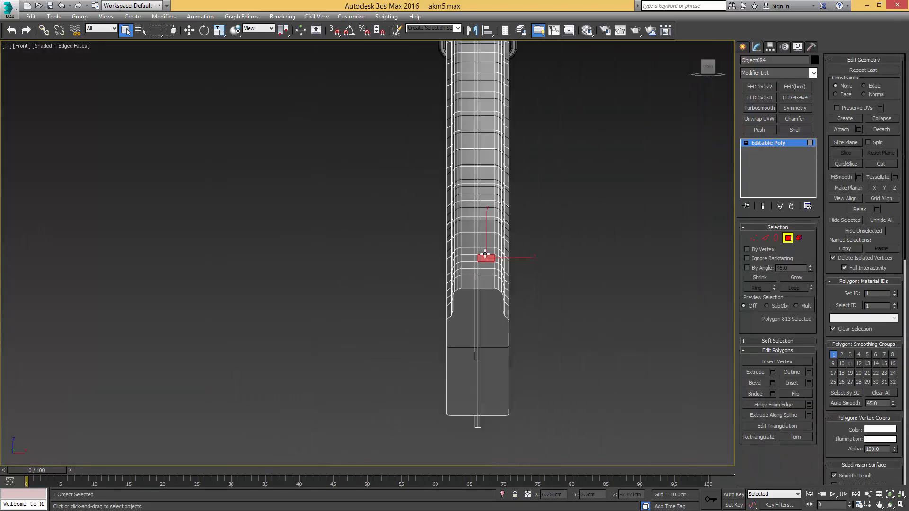
pyautogui.moveTo(456, 316); pyautogui.dragTo(465, 416)
pyautogui.scroll(4, 465, 407)
pyautogui.press('Delete')
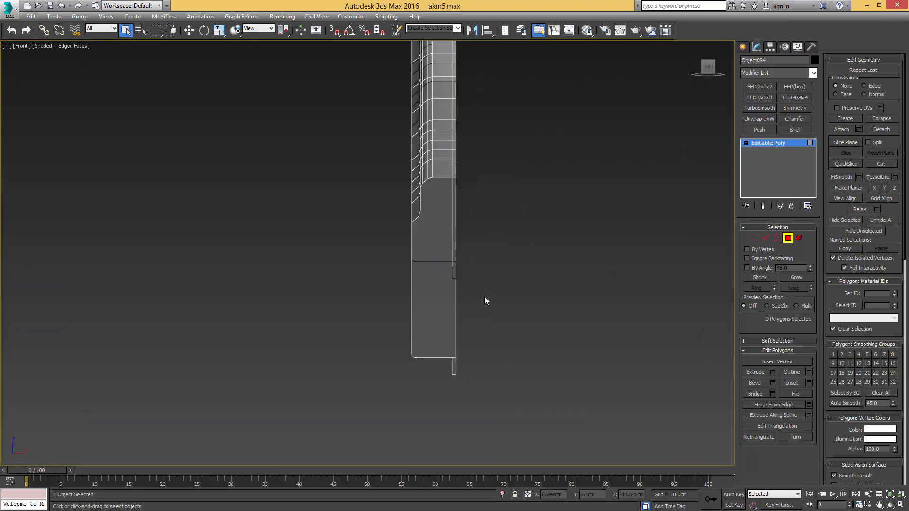
# Return to the selected edges in the Left view and exclude those on the stepped front strip
pyautogui.moveTo(475, 201); pyautogui.dragTo(543, 249, button='middle')
pyautogui.press('2')
pyautogui.press('l')
pyautogui.moveTo(442, 192); pyautogui.dragTo(493, 271, button='middle')
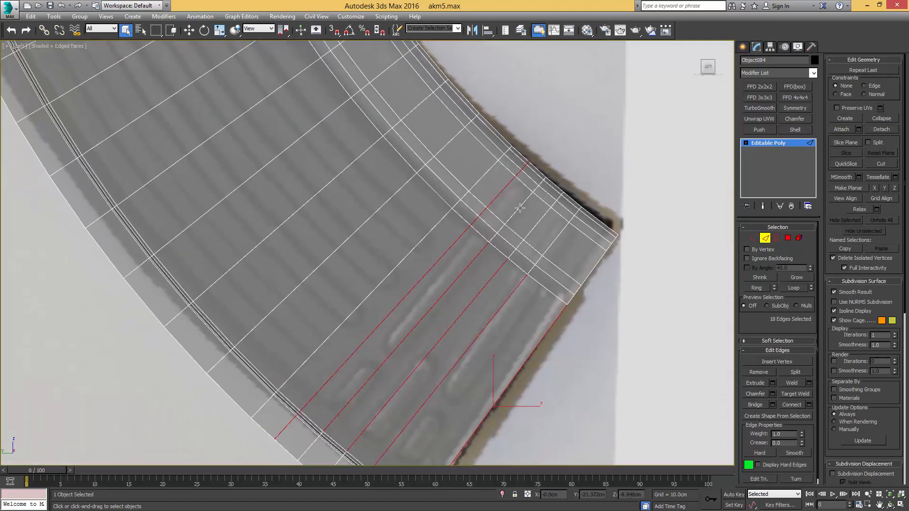
pyautogui.moveTo(543, 180); pyautogui.dragTo(585, 139, button='middle')
pyautogui.keyDown('alt'); pyautogui.moveTo(598, 96); pyautogui.dragTo(516, 181); pyautogui.keyUp('alt')
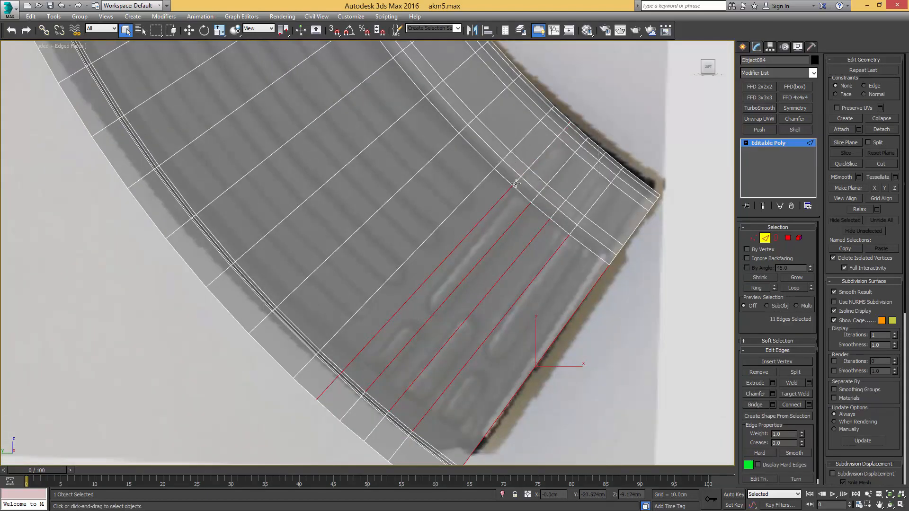
# Connect the long side-panel edges with a crosswise edge line and slide it slightly along them to match the reference grooves
pyautogui.moveTo(555, 298); pyautogui.dragTo(563, 269, button='middle')
pyautogui.doubleClick(492, 294)
pyautogui.press('w')
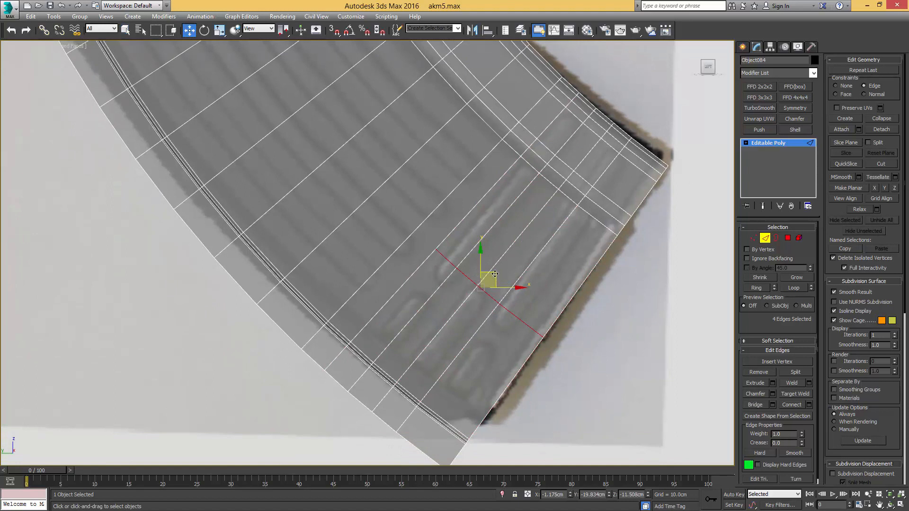
pyautogui.moveTo(488, 276)
pyautogui.mouseDown()
pyautogui.moveTo(454, 309)
pyautogui.moveTo(454, 335)
pyautogui.moveTo(476, 347)
pyautogui.moveTo(475, 307)
pyautogui.moveTo(494, 290)
pyautogui.mouseUp()
# Add a second crosswise edge line nearer the magazine's rear rim, aligned with the ends of the short reference grooves
pyautogui.hotkey('ctrl', 'shift', 'c')
pyautogui.press('q')
pyautogui.doubleClick(478, 349)
pyautogui.press('w')
pyautogui.moveTo(439, 312); pyautogui.dragTo(450, 280, button='middle')
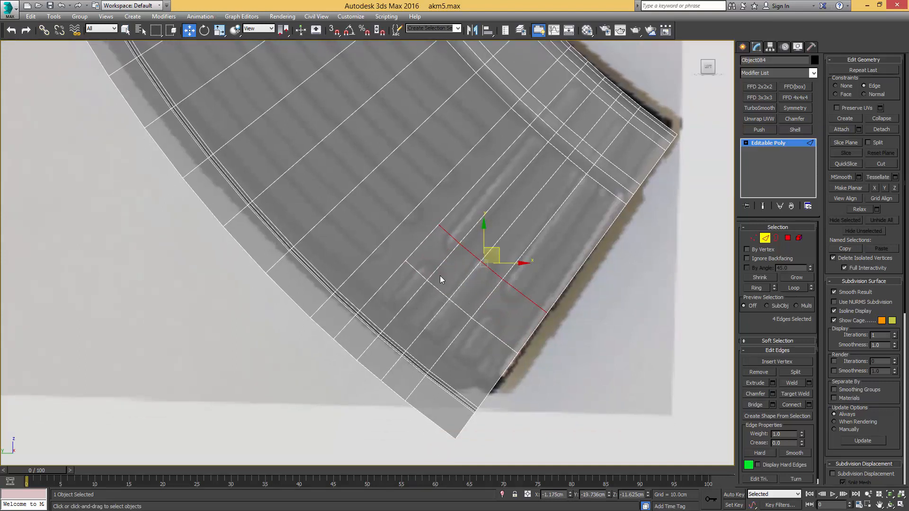
# Select the lower side-panel edges between the second crosswise line and the magazine's rear rim
pyautogui.click(415, 292)
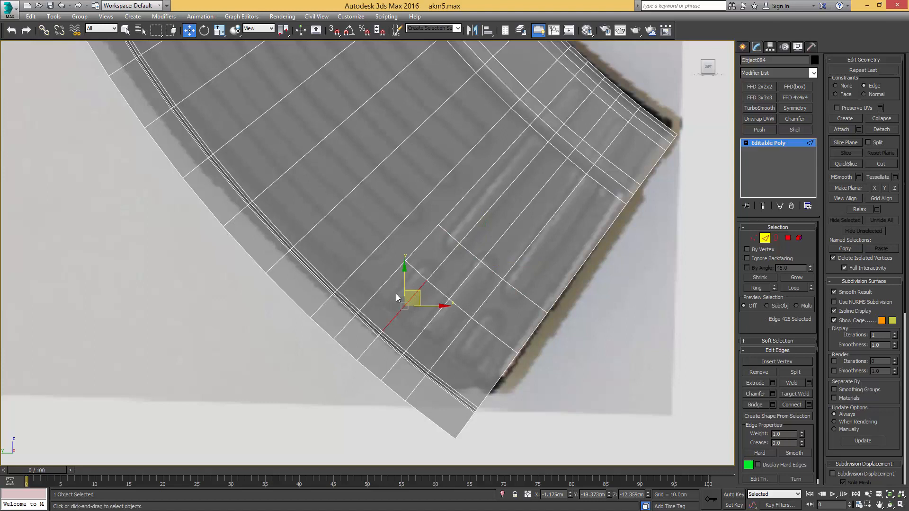
pyautogui.keyDown('ctrl'); pyautogui.click(381, 288); pyautogui.keyUp('ctrl')
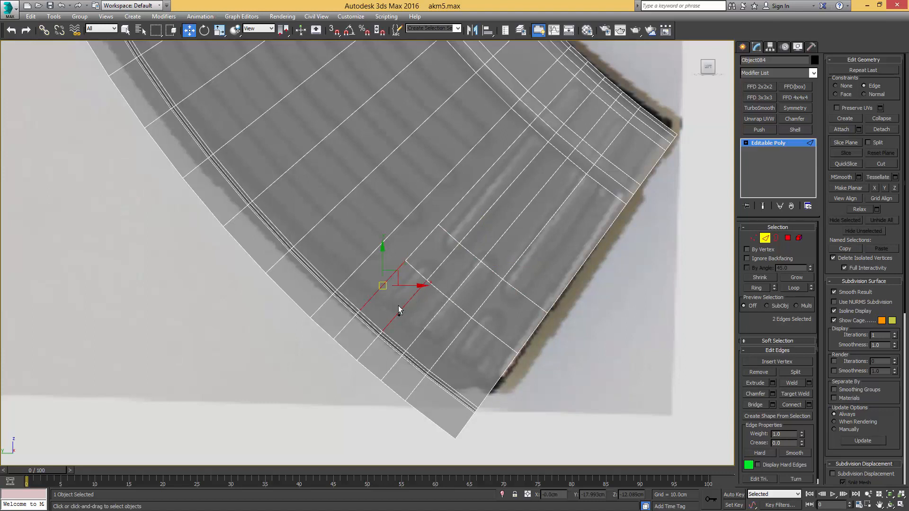
pyautogui.keyDown('ctrl'); pyautogui.click(419, 334); pyautogui.keyUp('ctrl')
pyautogui.keyDown('ctrl'); pyautogui.click(445, 348); pyautogui.keyUp('ctrl')
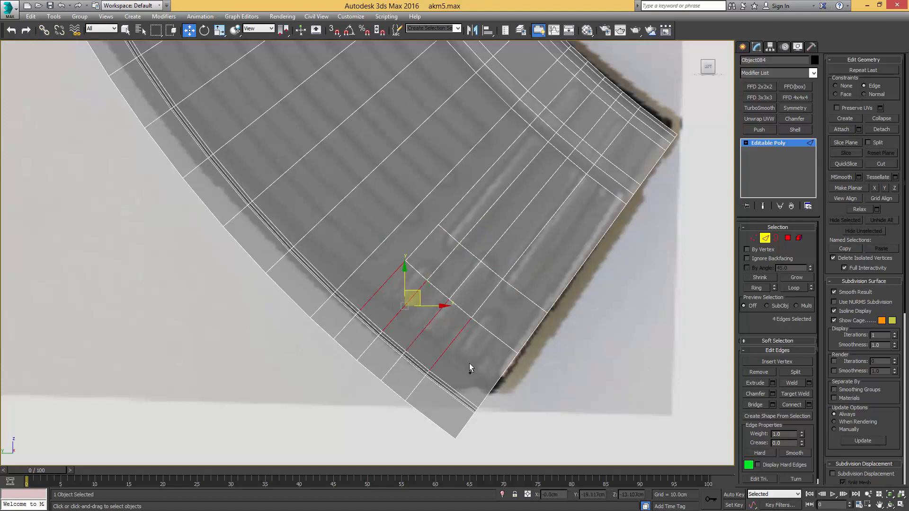
# Connect the selected edges near the magazine's bottom end and move the new edge line toward the outer curved rim
pyautogui.keyDown('ctrl'); pyautogui.click(493, 389); pyautogui.keyUp('ctrl')
pyautogui.hotkey('ctrl', 'shift', 'e')
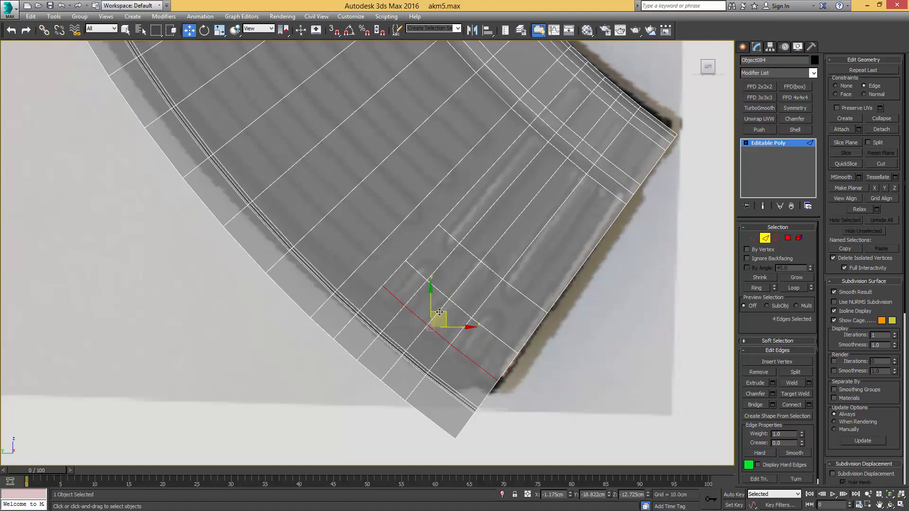
pyautogui.moveTo(440, 315); pyautogui.dragTo(425, 332)
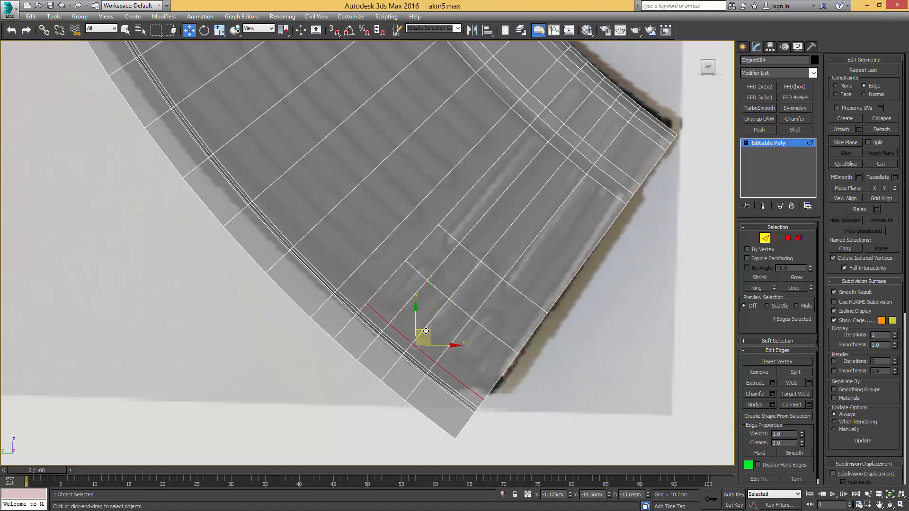
# Extrude the edges along the two long and three short ribs with height 0.198 cm and width 0.173 cm
pyautogui.click(406, 304)
pyautogui.moveTo(452, 278); pyautogui.dragTo(440, 312, button='middle')
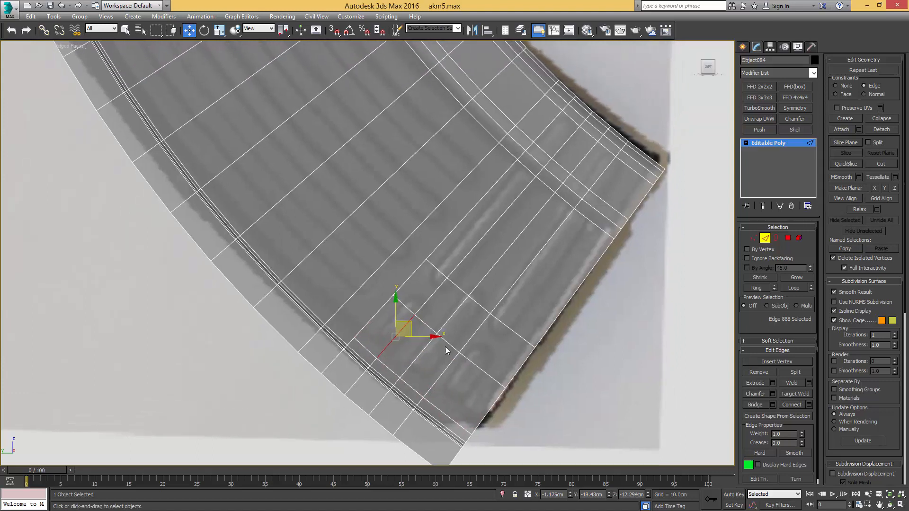
pyautogui.keyDown('ctrl'); pyautogui.click(429, 345); pyautogui.keyUp('ctrl')
pyautogui.keyDown('ctrl'); pyautogui.click(449, 321); pyautogui.keyUp('ctrl')
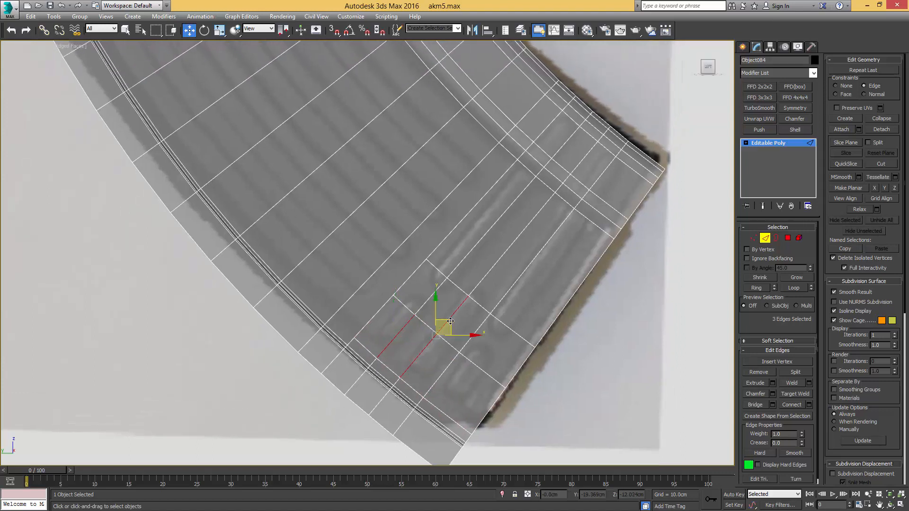
pyautogui.keyDown('ctrl'); pyautogui.click(448, 368); pyautogui.keyUp('ctrl')
pyautogui.keyDown('ctrl'); pyautogui.click(504, 298); pyautogui.keyUp('ctrl')
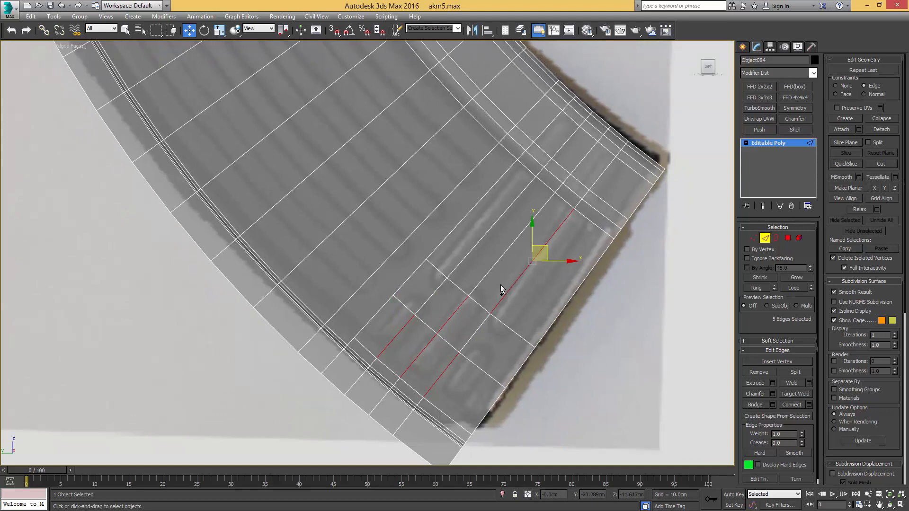
pyautogui.keyDown('ctrl'); pyautogui.click(471, 253); pyautogui.keyUp('ctrl')
pyautogui.moveTo(493, 251); pyautogui.dragTo(451, 339, button='middle')
pyautogui.press('q')
pyautogui.keyDown('ctrl'); pyautogui.click(499, 259); pyautogui.keyUp('ctrl')
pyautogui.keyDown('ctrl'); pyautogui.click(504, 250); pyautogui.keyUp('ctrl')
pyautogui.keyDown('ctrl'); pyautogui.click(518, 238); pyautogui.keyUp('ctrl')
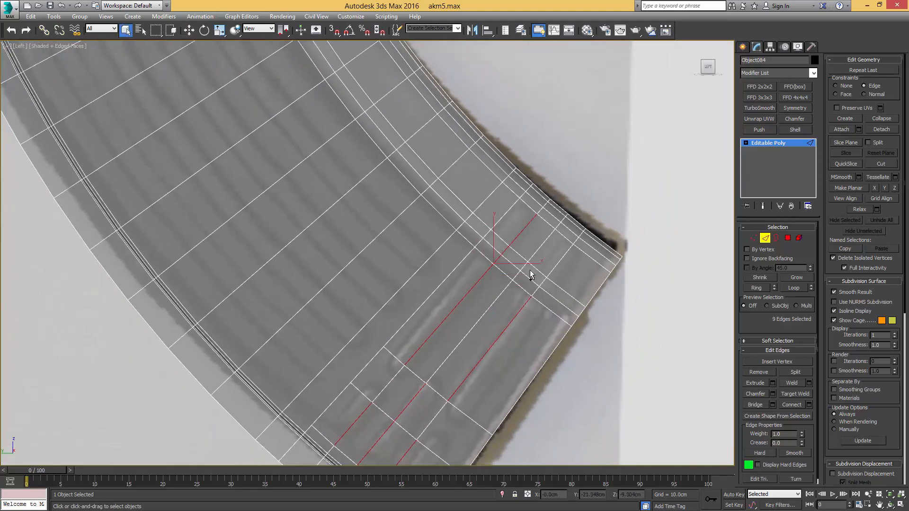
pyautogui.keyDown('ctrl'); pyautogui.click(544, 283); pyautogui.keyUp('ctrl')
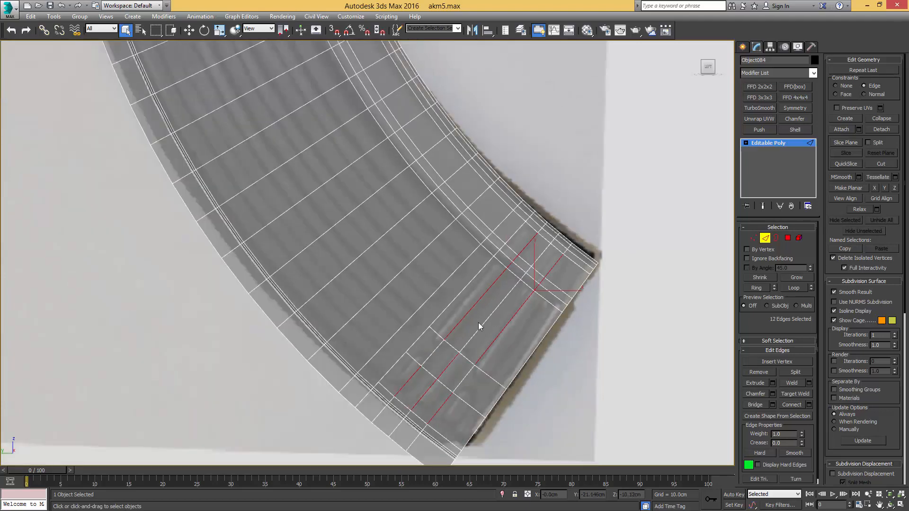
pyautogui.click(772, 383)
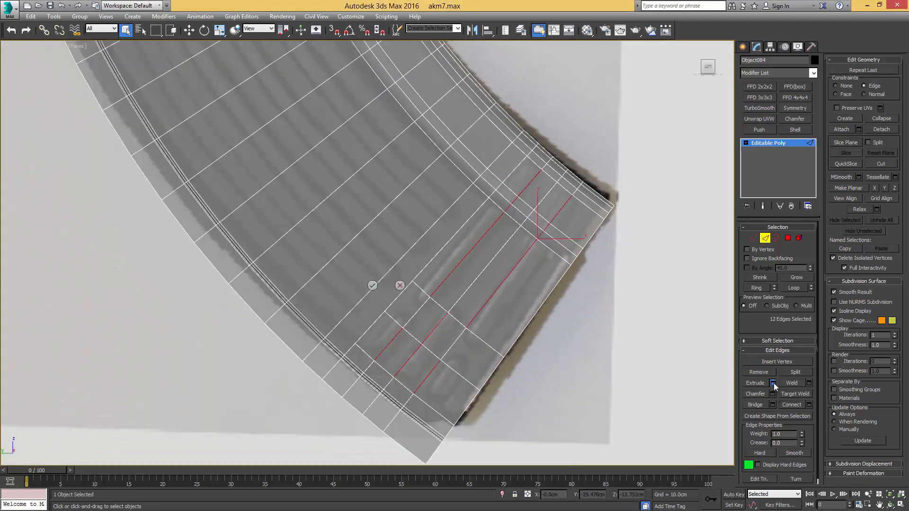
pyautogui.moveTo(375, 272); pyautogui.dragTo(374, 273)
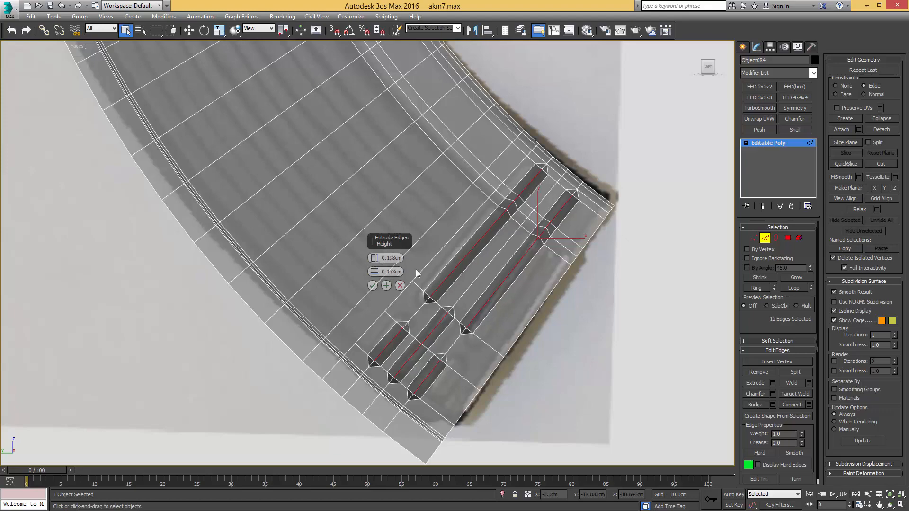
pyautogui.moveTo(513, 259)
pyautogui.keyDown('alt'); pyautogui.mouseDown(button='middle')
pyautogui.moveTo(478, 291)
pyautogui.moveTo(453, 294)
pyautogui.moveTo(498, 267)
pyautogui.mouseUp(button='middle'); pyautogui.keyUp('alt')
pyautogui.press('l')
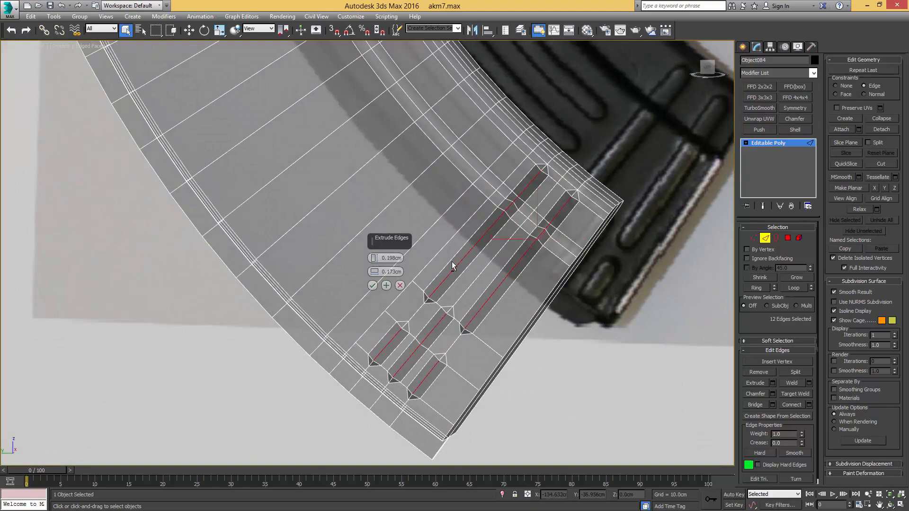
pyautogui.click(373, 285)
# Add the edges at the rib ends to the selection and chamfer all rib ridges slightly to flatten their tops
pyautogui.keyDown('alt'); pyautogui.moveTo(511, 232); pyautogui.dragTo(477, 259, button='middle'); pyautogui.keyUp('alt')
pyautogui.scroll(2, 566, 228)
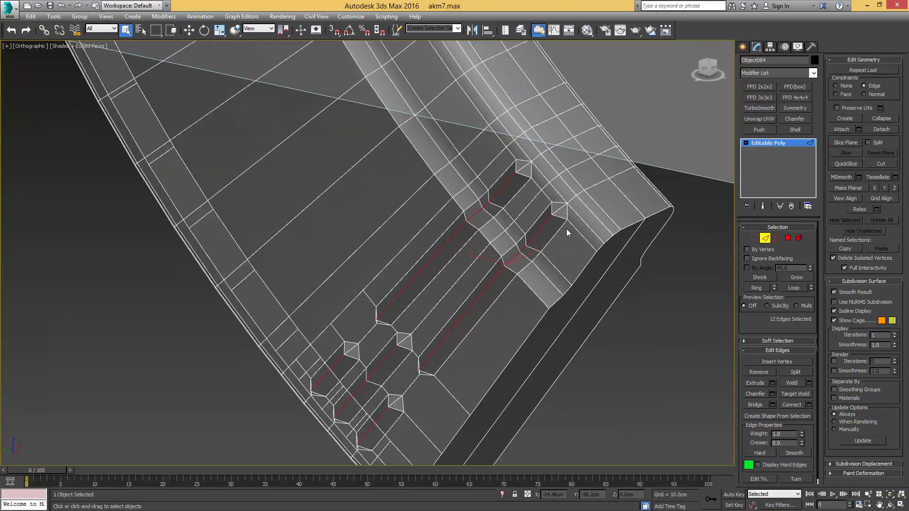
pyautogui.keyDown('ctrl'); pyautogui.click(559, 210); pyautogui.keyUp('ctrl')
pyautogui.moveTo(361, 348); pyautogui.dragTo(375, 294, button='middle')
pyautogui.keyDown('alt'); pyautogui.moveTo(375, 293); pyautogui.dragTo(420, 233, button='middle'); pyautogui.keyUp('alt')
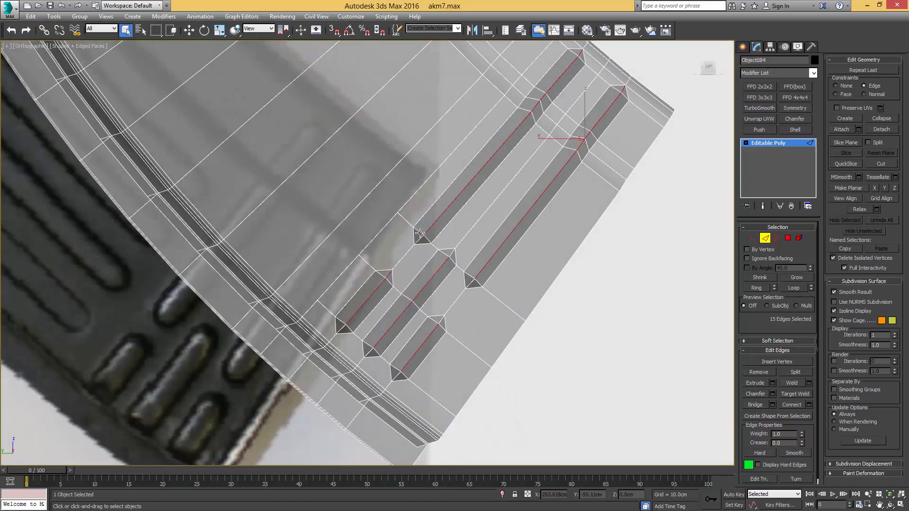
pyautogui.keyDown('ctrl'); pyautogui.click(472, 282); pyautogui.keyUp('ctrl')
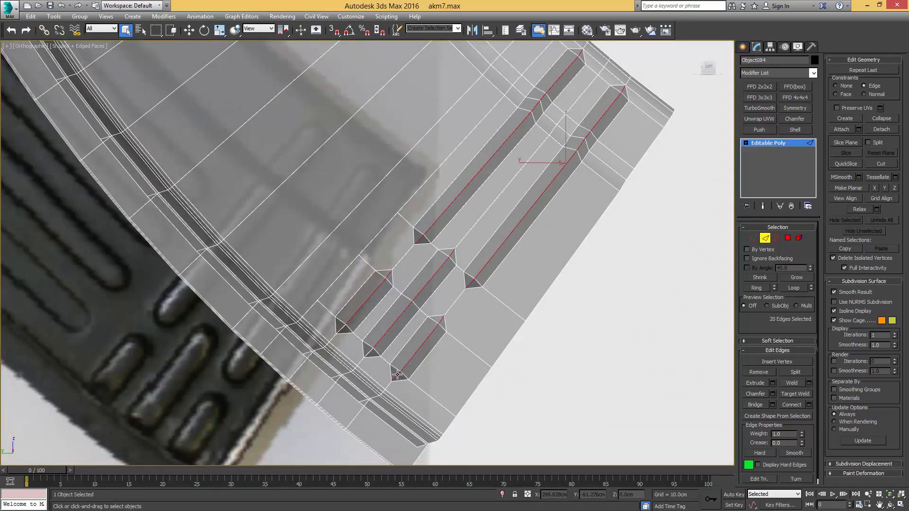
pyautogui.keyDown('ctrl'); pyautogui.click(370, 354); pyautogui.keyUp('ctrl')
pyautogui.moveTo(467, 256); pyautogui.dragTo(453, 295, button='middle')
pyautogui.hotkey('ctrl', 'shift', 'c')
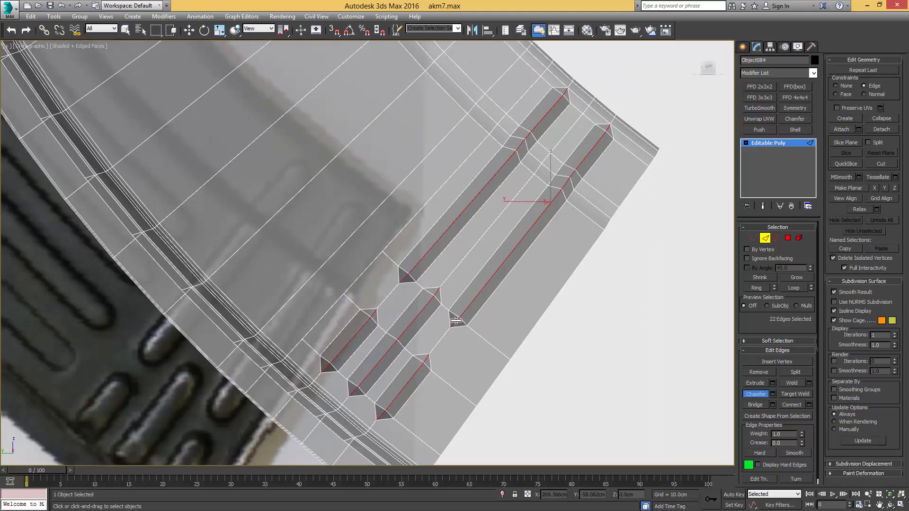
pyautogui.moveTo(456, 320); pyautogui.dragTo(456, 316)
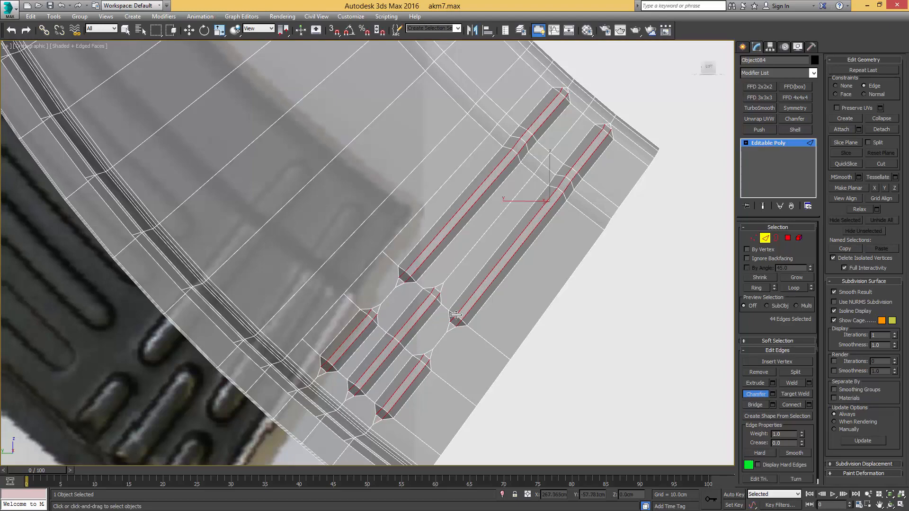
# Remove the edge loop running between the two long ribs, including its vertices
pyautogui.keyDown('alt'); pyautogui.moveTo(485, 259); pyautogui.dragTo(574, 209, button='middle'); pyautogui.keyUp('alt')
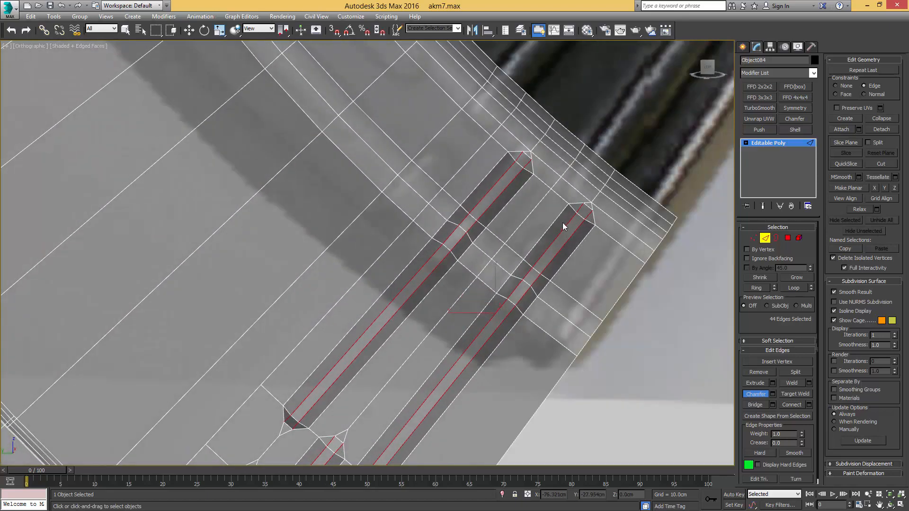
pyautogui.press('l')
pyautogui.moveTo(492, 239); pyautogui.dragTo(426, 337, button='middle')
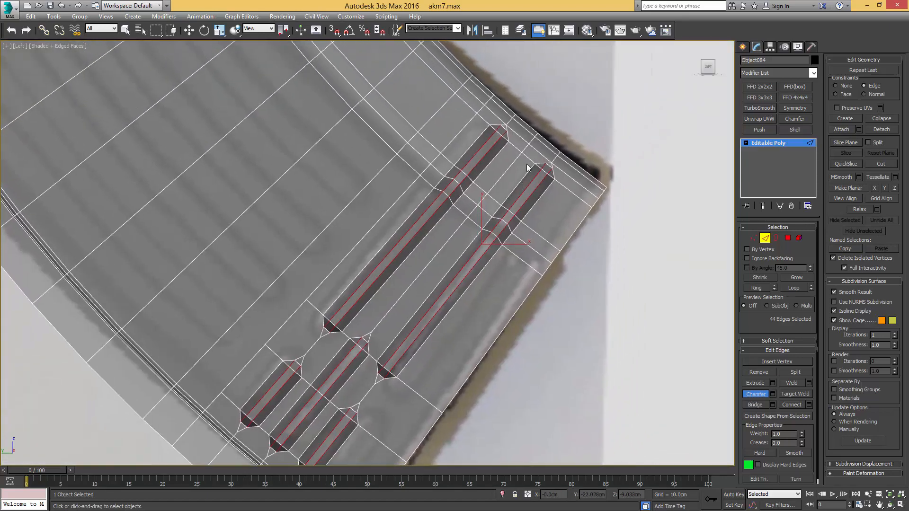
pyautogui.click(498, 183)
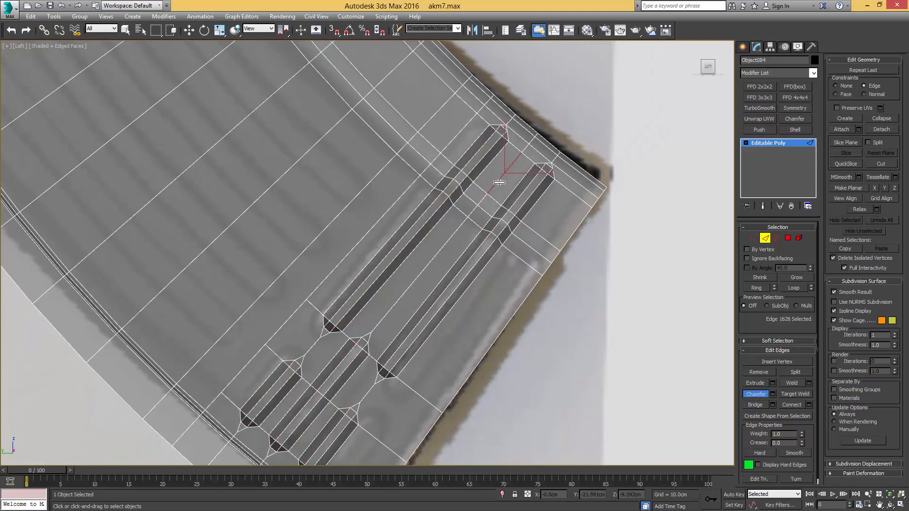
pyautogui.press('q')
pyautogui.doubleClick(502, 180)
pyautogui.moveTo(444, 249); pyautogui.dragTo(461, 239, button='middle')
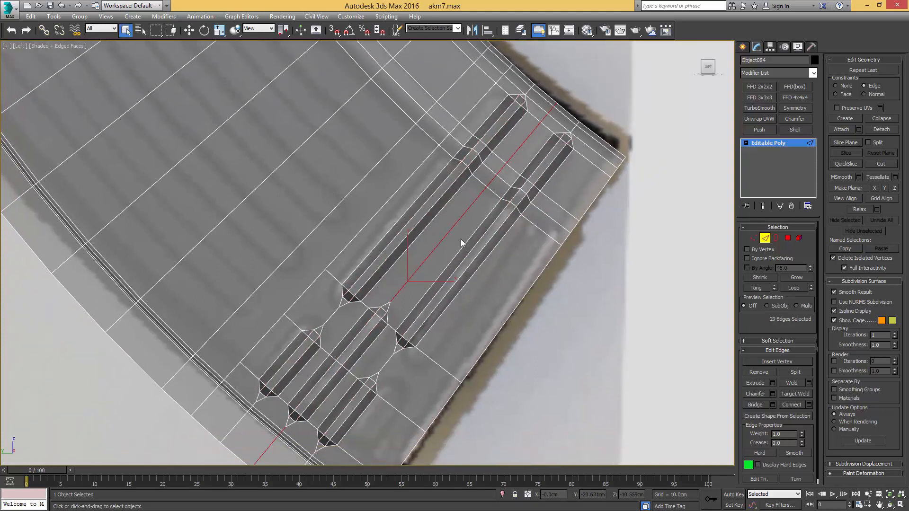
pyautogui.click(503, 232)
pyautogui.moveTo(395, 321); pyautogui.dragTo(419, 272, button='middle')
pyautogui.hotkey('ctrl', 'z')
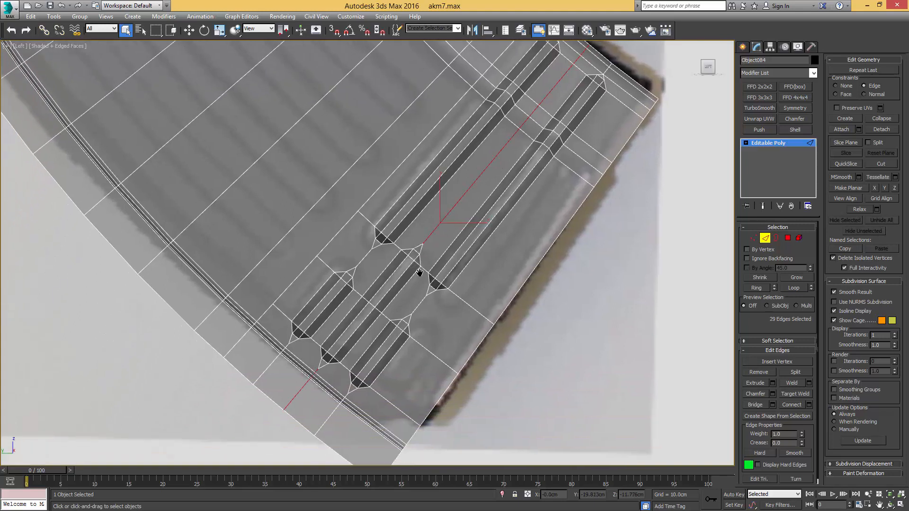
pyautogui.hotkey('ctrl', 'BackSpace')
# Remove the short edge joining the inner long rib's lower end to the nearest short rib, including its vertices
pyautogui.moveTo(277, 356); pyautogui.dragTo(324, 316, button='middle')
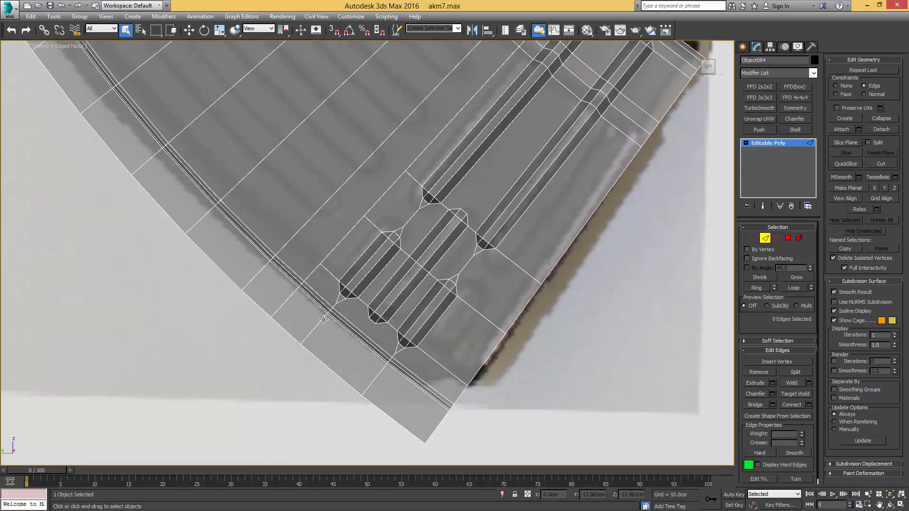
pyautogui.moveTo(365, 227); pyautogui.dragTo(352, 286, button='middle')
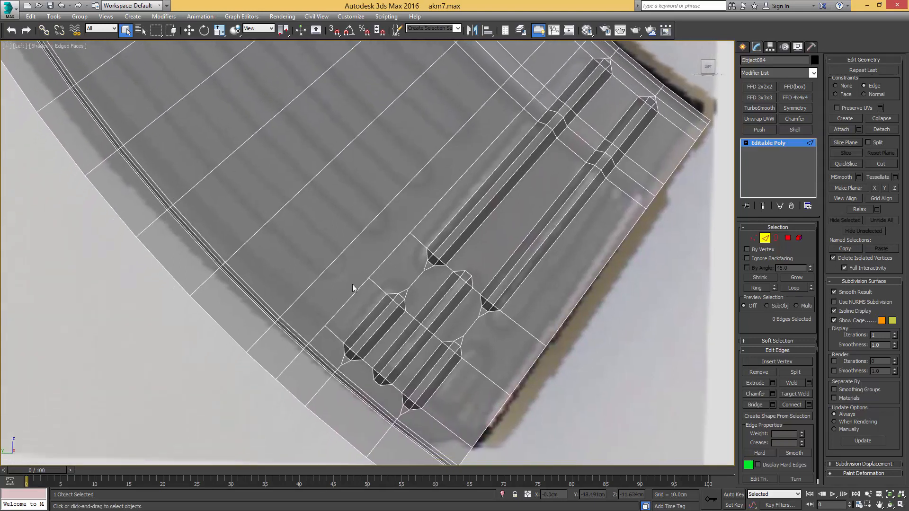
pyautogui.click(416, 279)
pyautogui.hotkey('ctrl', 'BackSpace')
# Connect the facing corner vertices of the long ribs' lower ends and the outer short ribs' upper ends
pyautogui.press('1')
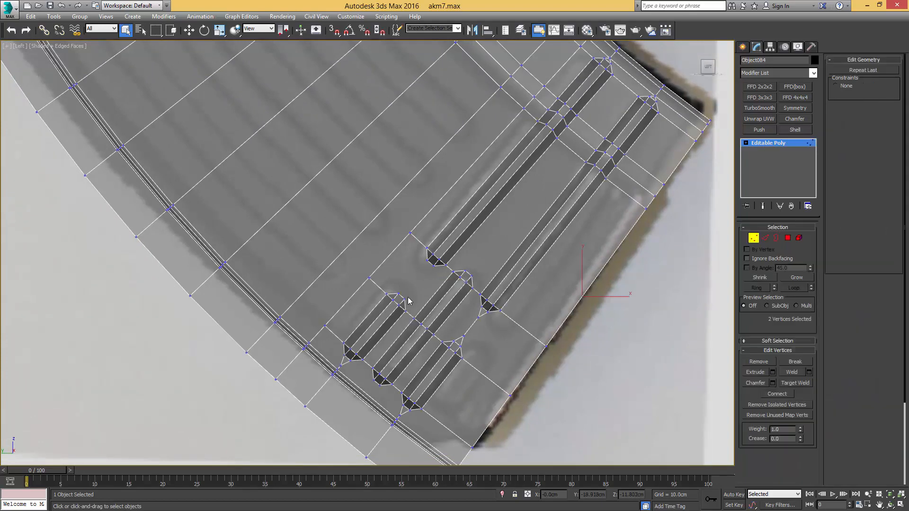
pyautogui.click(405, 298)
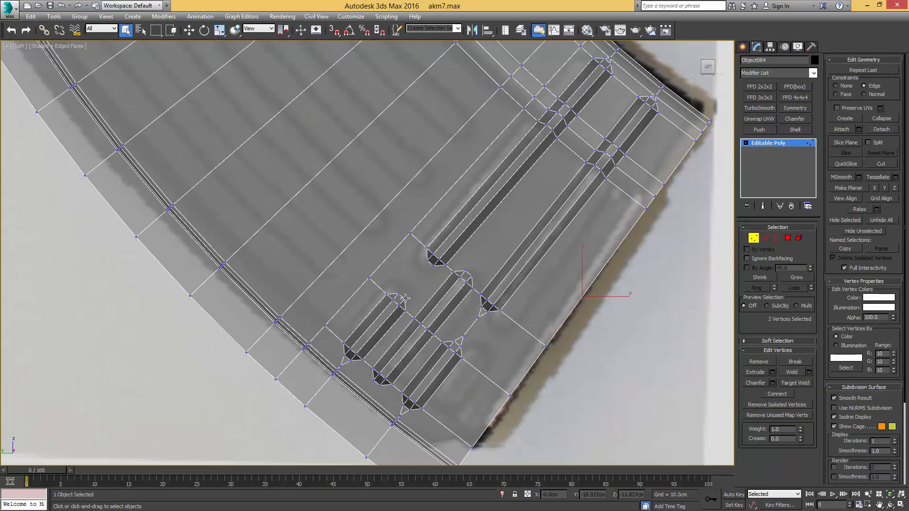
pyautogui.click(428, 259)
pyautogui.keyDown('ctrl'); pyautogui.click(398, 294); pyautogui.keyUp('ctrl')
pyautogui.moveTo(397, 294); pyautogui.dragTo(353, 330, button='middle')
pyautogui.moveTo(450, 365); pyautogui.dragTo(473, 317, button='middle')
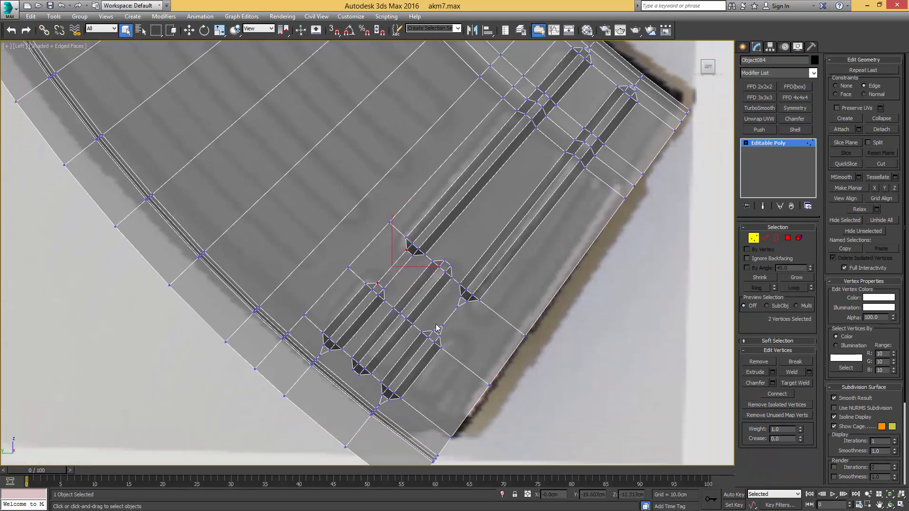
pyautogui.press('2')
pyautogui.press('1')
pyautogui.click(467, 301)
pyautogui.keyDown('ctrl'); pyautogui.click(440, 336); pyautogui.keyUp('ctrl')
pyautogui.moveTo(434, 364); pyautogui.dragTo(458, 308, button='middle')
# Clear the extra vertex below the short rib nearest the magazine's end and connect the rib's tip vertices to the rim
pyautogui.scroll(5, 400, 349)
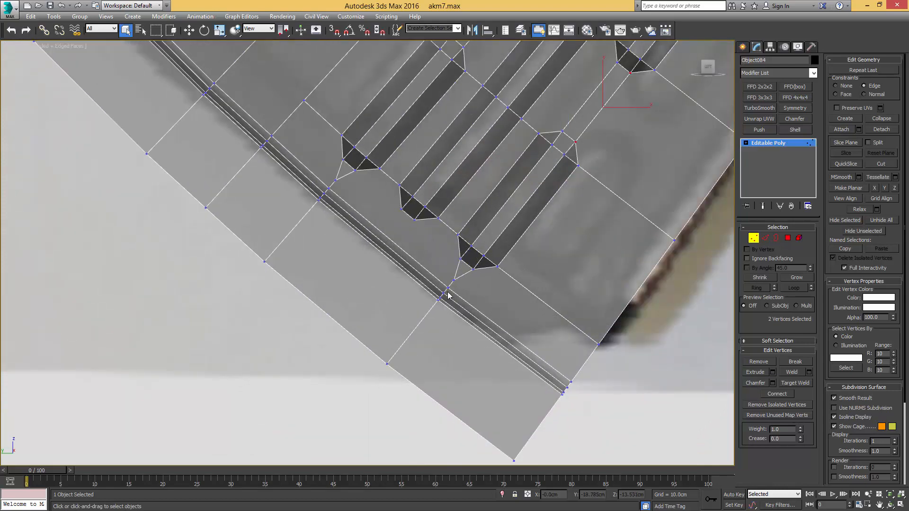
pyautogui.click(453, 281)
pyautogui.click(460, 259)
pyautogui.keyDown('ctrl'); pyautogui.click(448, 288); pyautogui.keyUp('ctrl')
pyautogui.keyDown('ctrl'); pyautogui.click(473, 269); pyautogui.keyUp('ctrl')
pyautogui.hotkey('ctrl', 'shift', 'e')
# Remove the extra vertex below the short rib farthest from the magazine's end and connect its tip vertices to the rim
pyautogui.moveTo(424, 245); pyautogui.dragTo(454, 284, button='middle')
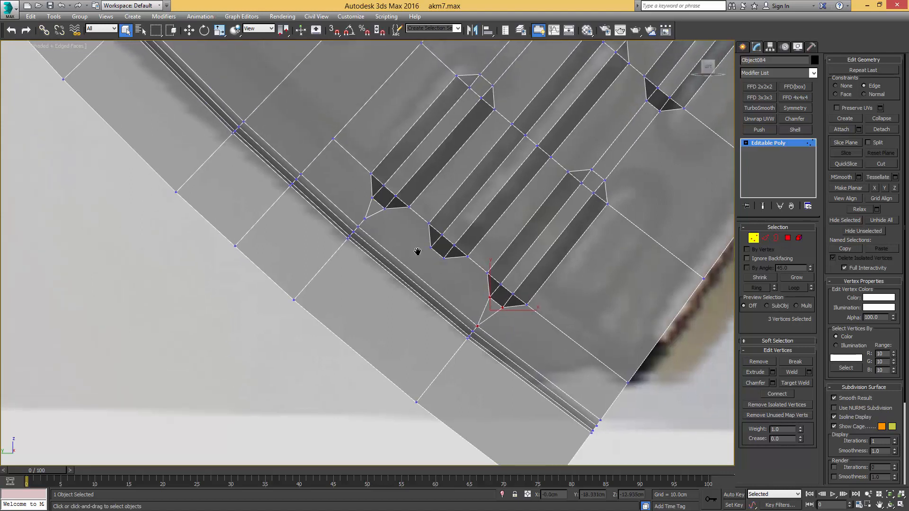
pyautogui.moveTo(418, 251); pyautogui.dragTo(453, 280, button='middle')
pyautogui.click(400, 247)
pyautogui.press('BackSpace')
pyautogui.click(394, 256)
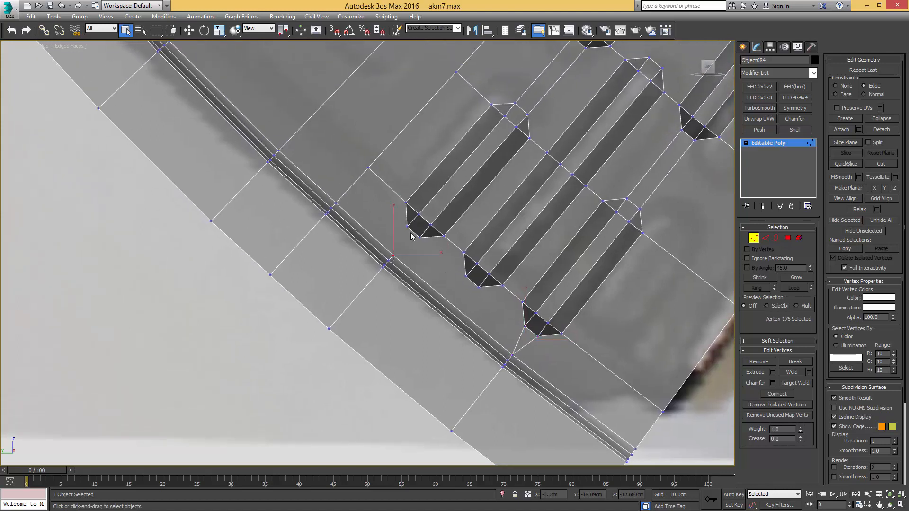
pyautogui.moveTo(408, 227); pyautogui.dragTo(429, 266, button='middle')
pyautogui.keyDown('ctrl'); pyautogui.click(415, 246); pyautogui.keyUp('ctrl')
pyautogui.keyDown('ctrl'); pyautogui.click(427, 256); pyautogui.keyUp('ctrl')
pyautogui.hotkey('ctrl', 'shift', 'e')
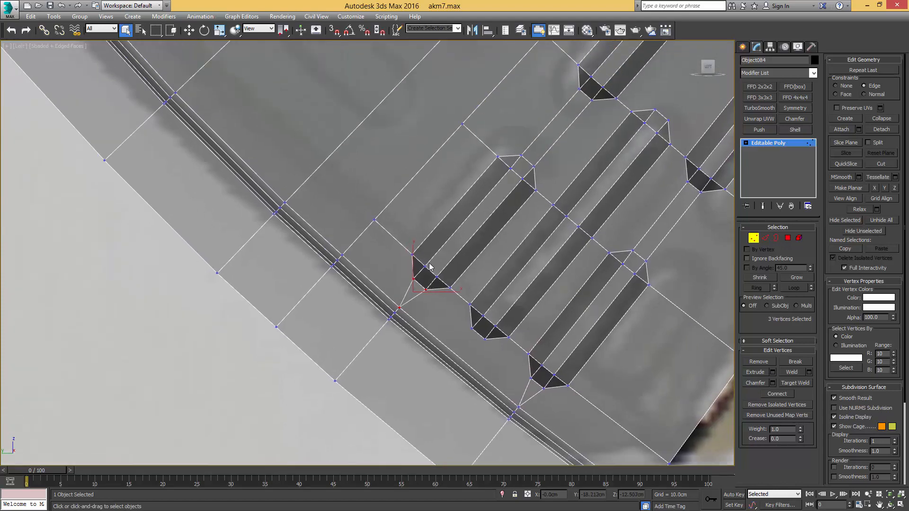
# Remove the edge beside that short rib's lower end and connect the rib's corner vertex to the adjacent rim vertex
pyautogui.press('2')
pyautogui.click(396, 241)
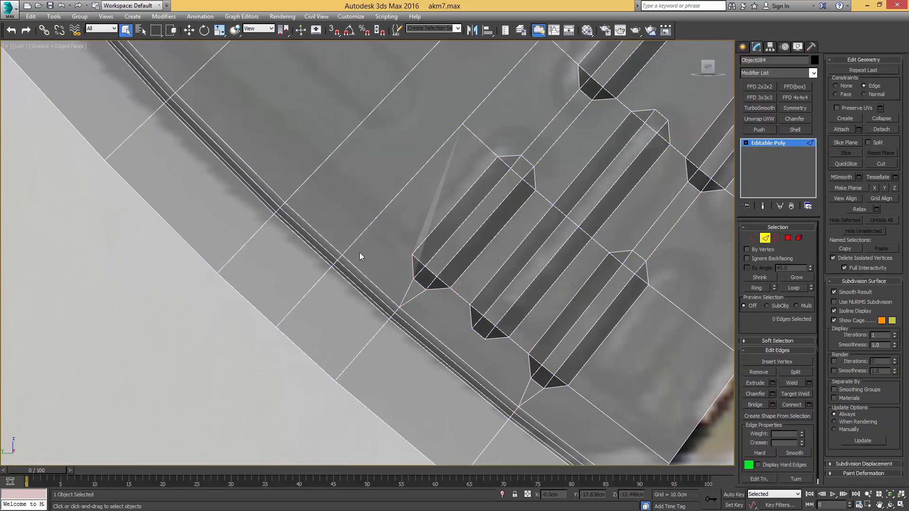
pyautogui.press('1')
pyautogui.click(342, 255)
pyautogui.keyDown('ctrl'); pyautogui.click(412, 255); pyautogui.keyUp('ctrl')
pyautogui.hotkey('ctrl', 'shift', 'e')
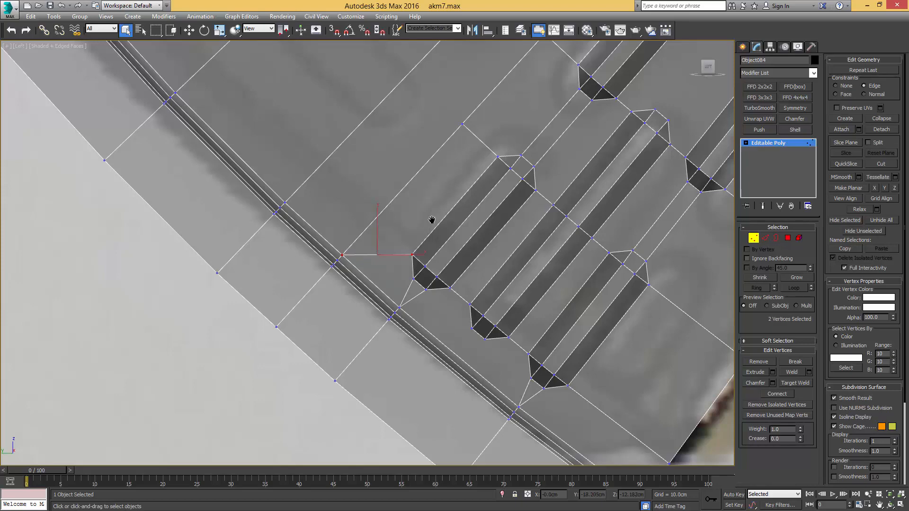
# Remove the short edge running off the upper end of the same short rib
pyautogui.moveTo(484, 167); pyautogui.dragTo(475, 221, button='middle')
pyautogui.press('2')
pyautogui.click(473, 221)
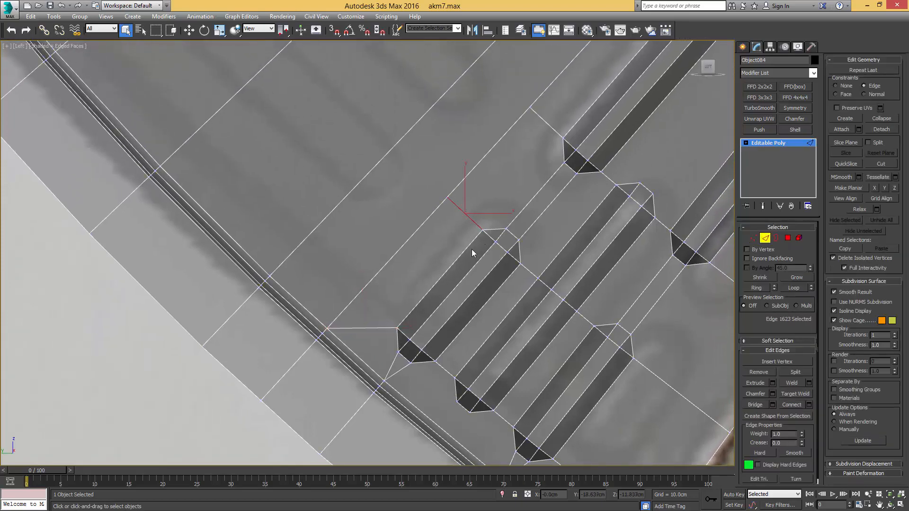
pyautogui.click(473, 217)
pyautogui.scroll(-2, 476, 246)
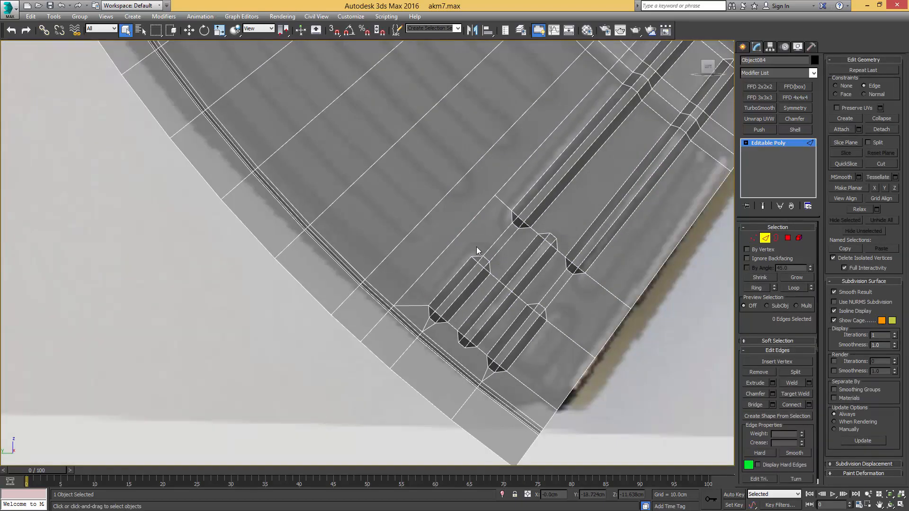
pyautogui.scroll(-3, 503, 203)
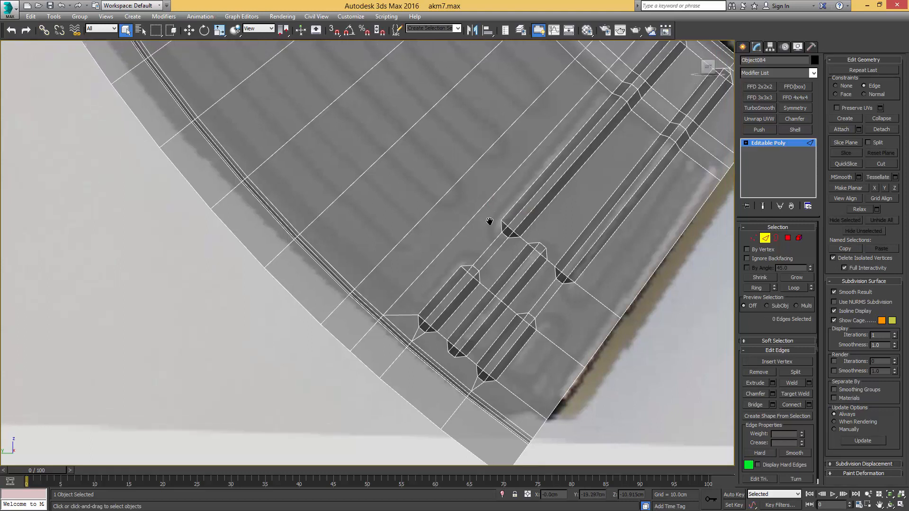
pyautogui.scroll(3, 483, 220)
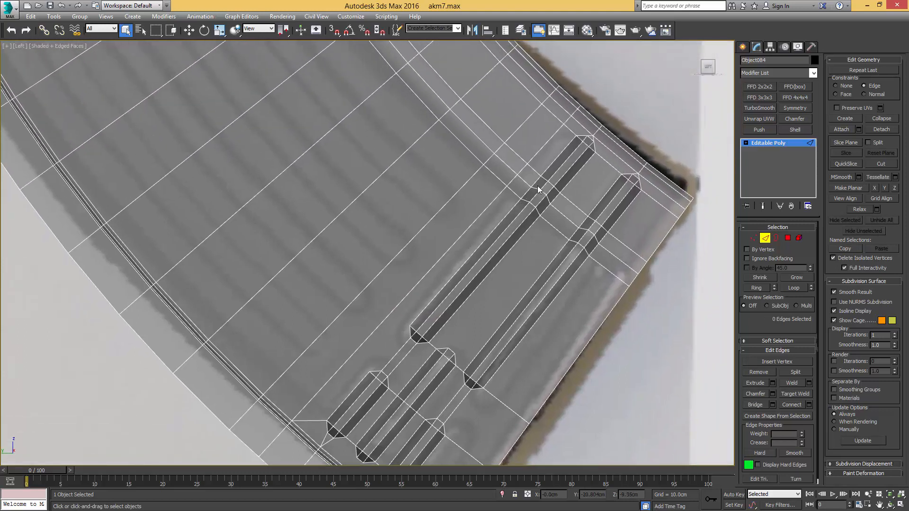
# Target-weld the end-edge vertex beside the nearest short rib to the magazine's bottom corner vertex
pyautogui.moveTo(593, 144); pyautogui.dragTo(588, 214, button='middle')
pyautogui.scroll(2, 589, 215)
pyautogui.scroll(-2, 588, 214)
pyautogui.moveTo(535, 260); pyautogui.dragTo(555, 194, button='middle')
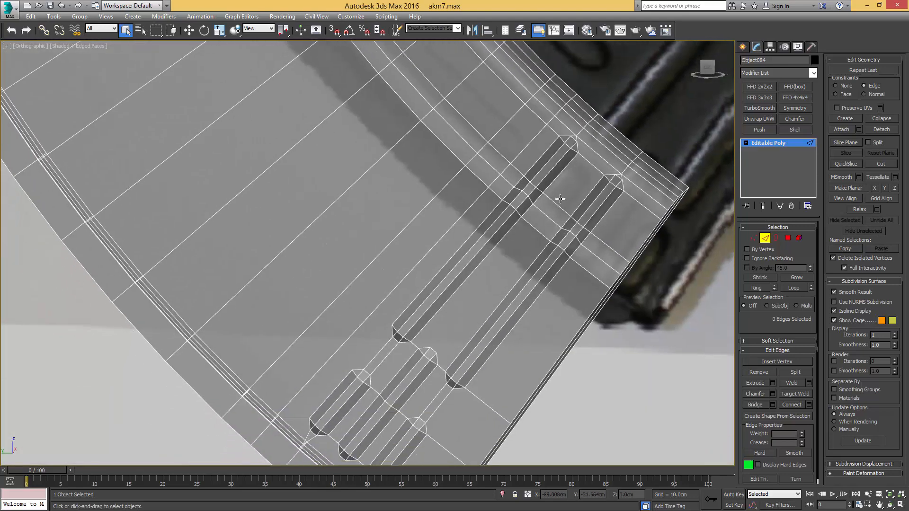
pyautogui.moveTo(467, 334); pyautogui.dragTo(521, 219, button='middle')
pyautogui.keyDown('alt'); pyautogui.moveTo(525, 257); pyautogui.dragTo(526, 243, button='middle'); pyautogui.keyUp('alt')
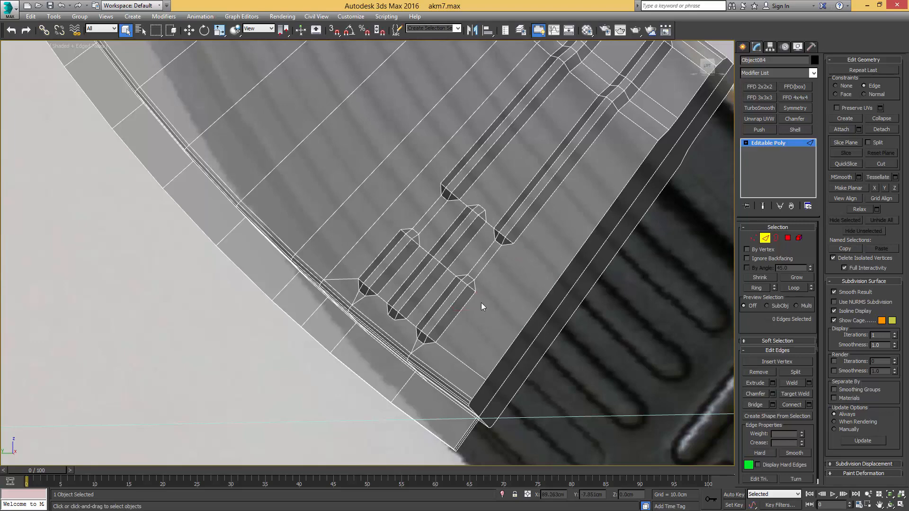
pyautogui.press('1')
pyautogui.moveTo(483, 373); pyautogui.dragTo(495, 327, button='middle')
pyautogui.hotkey('ctrl', 'shift', 'w')
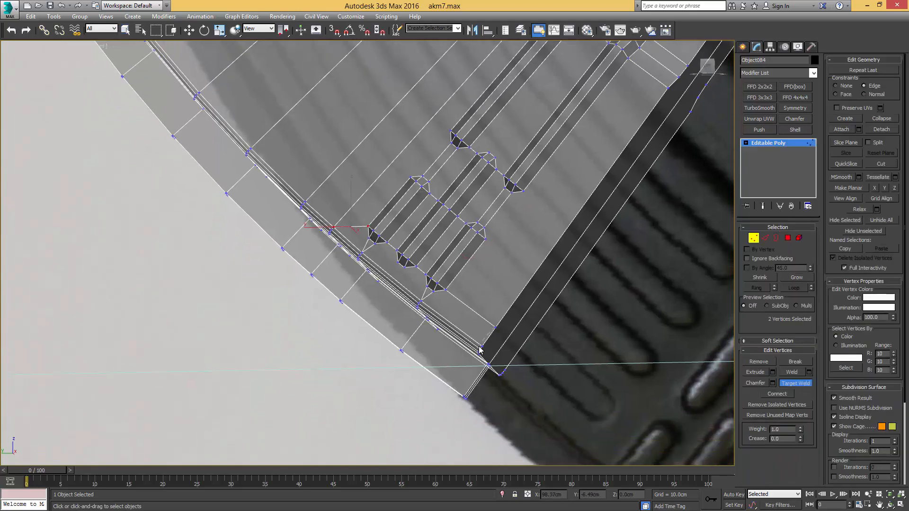
pyautogui.click(482, 346)
# Connect the bottom corner vertex to the nearest short rib's upper corner and to the lower tip of the adjacent long rib
pyautogui.moveTo(487, 261); pyautogui.dragTo(483, 292, button='middle')
pyautogui.press('q')
pyautogui.click(482, 271)
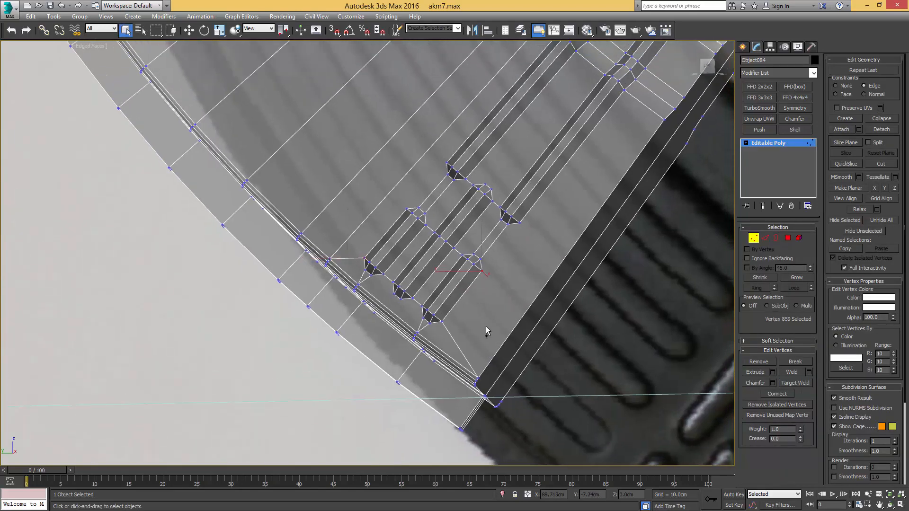
pyautogui.moveTo(516, 226); pyautogui.dragTo(517, 263, button='middle')
pyautogui.click(516, 263)
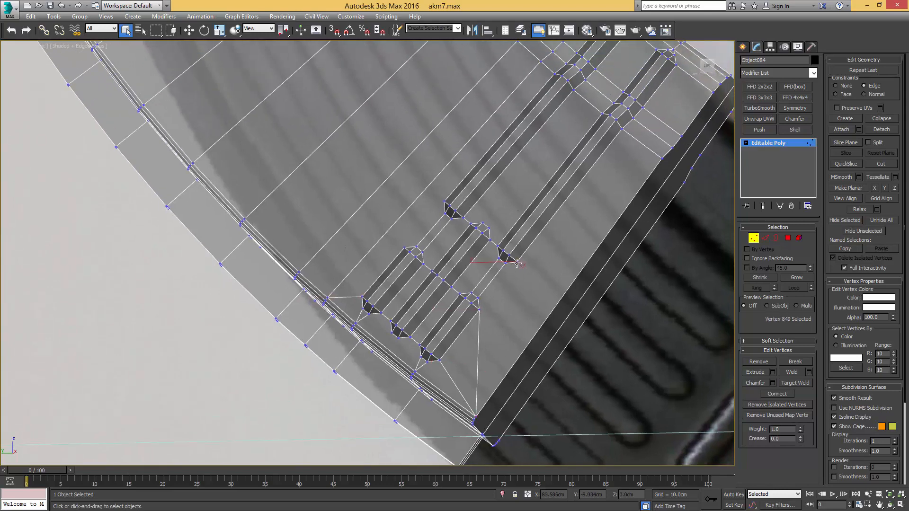
pyautogui.keyDown('ctrl'); pyautogui.click(482, 309); pyautogui.keyUp('ctrl')
pyautogui.keyDown('alt'); pyautogui.moveTo(519, 221); pyautogui.dragTo(509, 271, button='middle'); pyautogui.keyUp('alt')
pyautogui.scroll(-3, 482, 416)
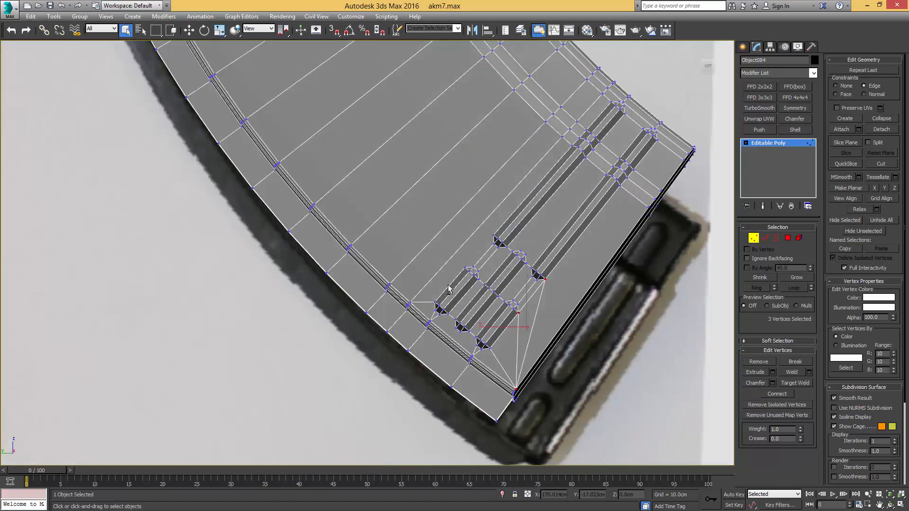
# Select the polygons of the magazine half without ribs in the front view and delete them
pyautogui.keyDown('alt'); pyautogui.moveTo(481, 416); pyautogui.dragTo(544, 265, button='middle'); pyautogui.keyUp('alt')
pyautogui.press('4')
pyautogui.click(551, 246)
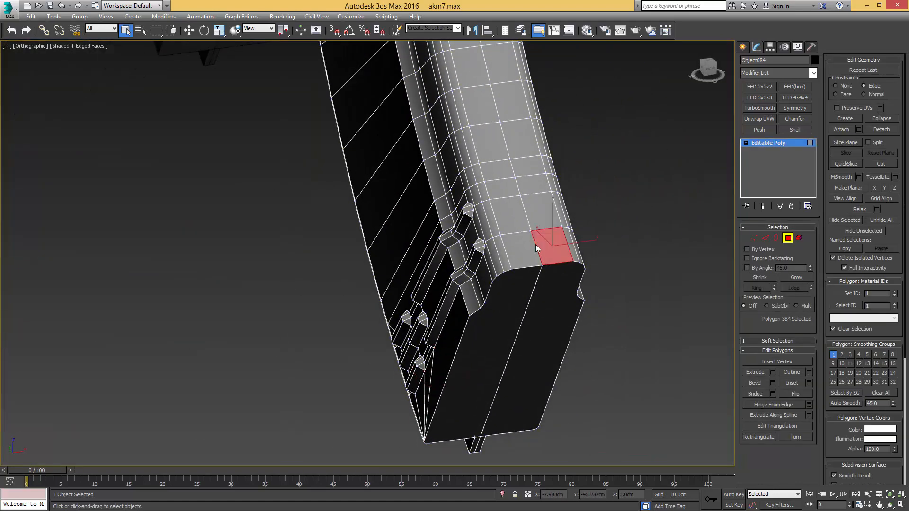
pyautogui.press('f')
pyautogui.scroll(-5, 517, 110)
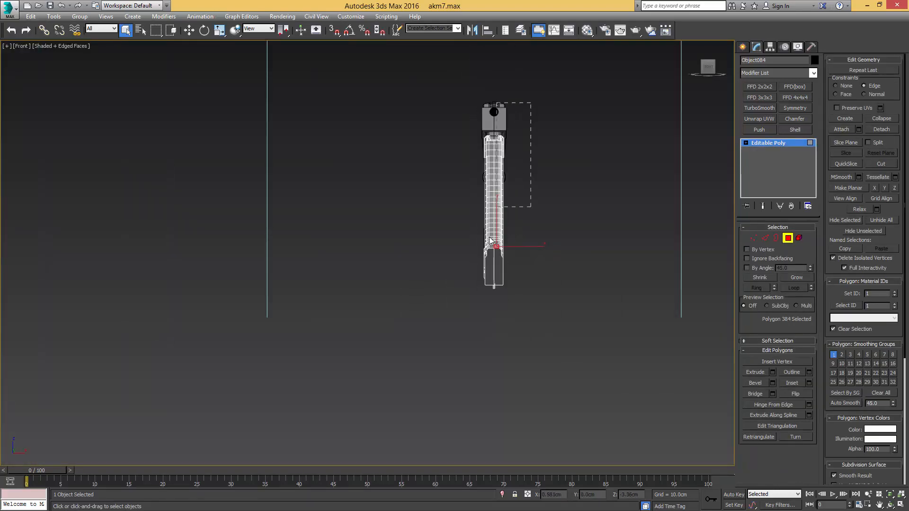
pyautogui.moveTo(496, 306); pyautogui.dragTo(496, 306)
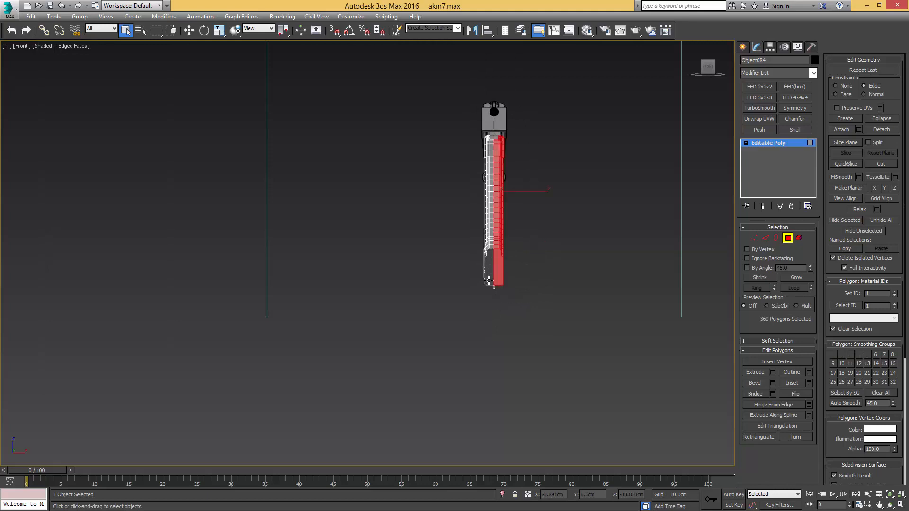
pyautogui.scroll(5, 552, 349)
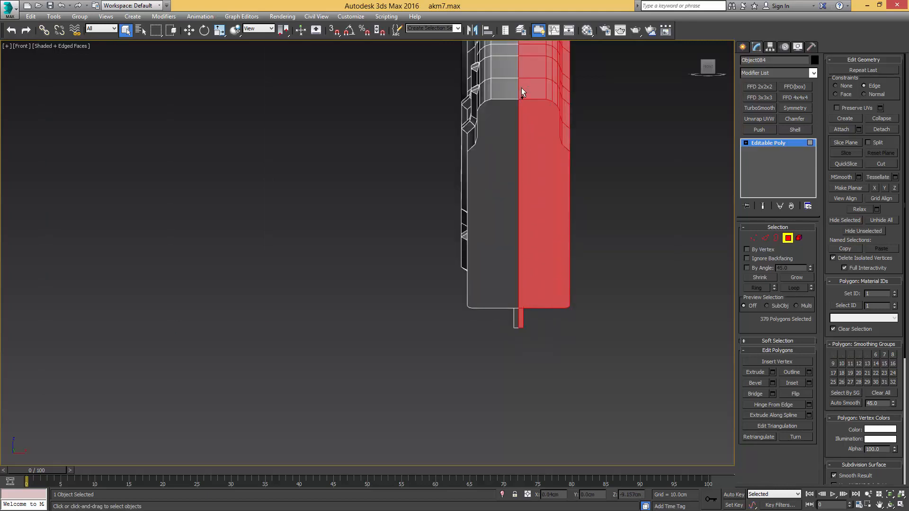
pyautogui.scroll(-4, 522, 87)
pyautogui.moveTo(541, 95); pyautogui.dragTo(531, 72, button='middle')
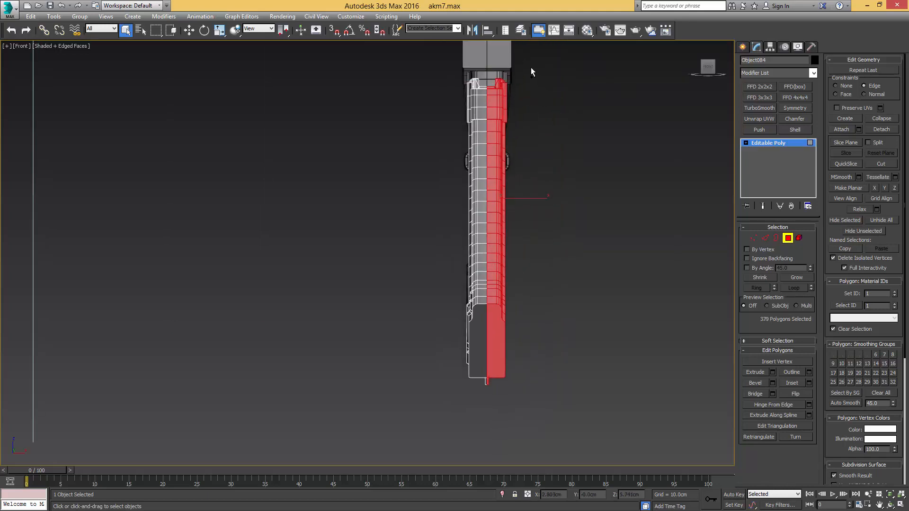
pyautogui.moveTo(490, 362); pyautogui.dragTo(490, 369)
pyautogui.keyDown('alt'); pyautogui.moveTo(490, 369); pyautogui.dragTo(517, 229, button='middle'); pyautogui.keyUp('alt')
pyautogui.click(507, 257)
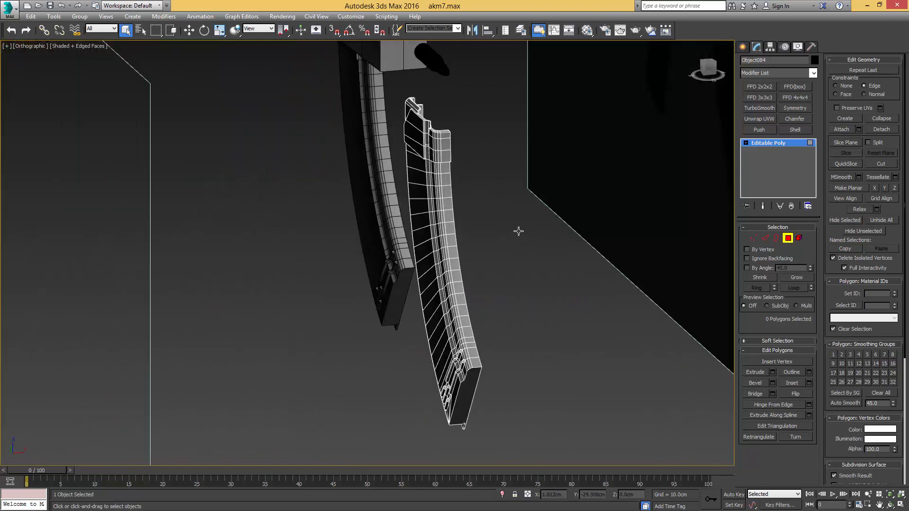
# Apply a Symmetry modifier to the half magazine with Z as the mirror axis
pyautogui.scroll(5, 473, 264)
pyautogui.press('2')
pyautogui.click(476, 276)
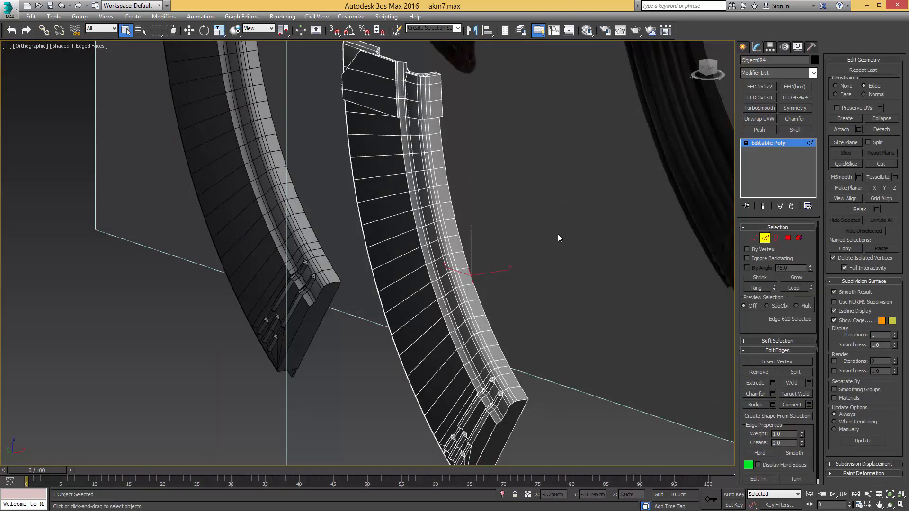
pyautogui.click(795, 108)
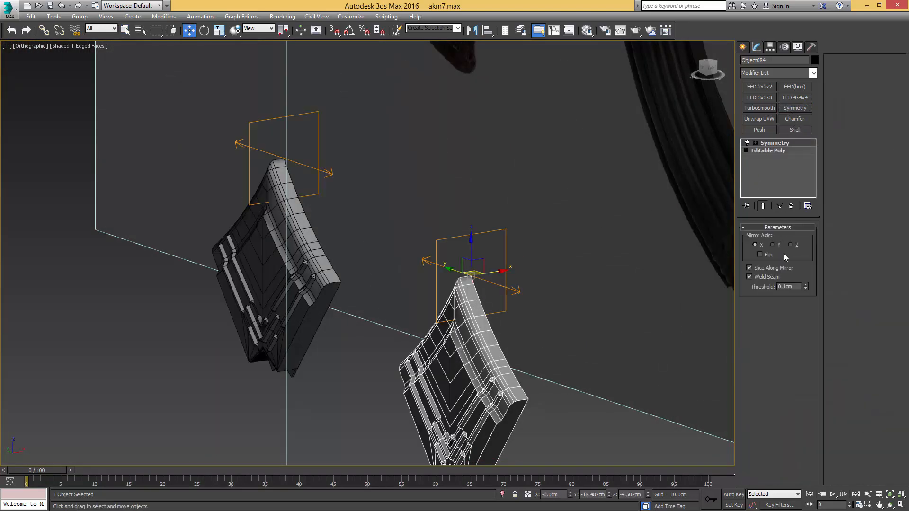
pyautogui.click(792, 244)
pyautogui.moveTo(486, 328); pyautogui.dragTo(567, 258, button='middle')
pyautogui.moveTo(567, 258); pyautogui.dragTo(569, 231, button='middle')
pyautogui.scroll(5, 569, 231)
# In the base mesh, select all polygons of the two long and three short ribs and assign them smoothing group 22
pyautogui.click(760, 152)
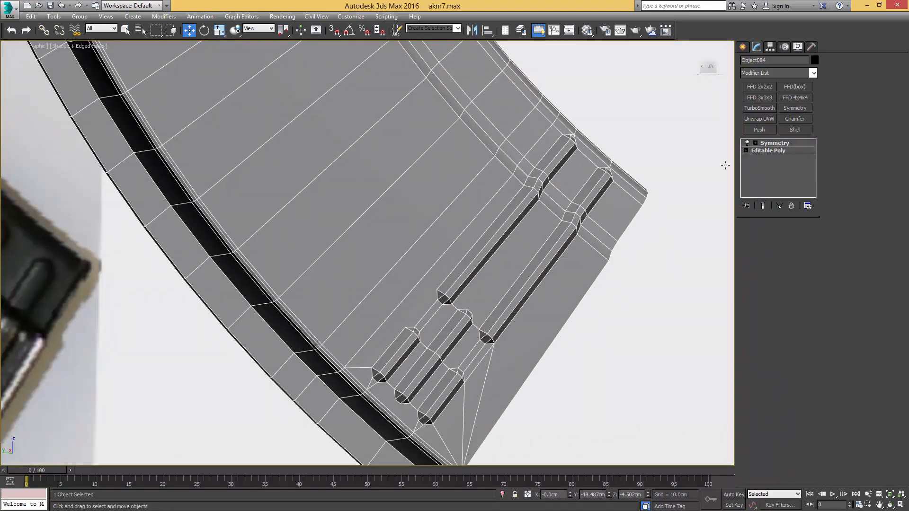
pyautogui.click(510, 223)
pyautogui.keyDown('ctrl'); pyautogui.click(545, 183); pyautogui.keyUp('ctrl')
pyautogui.keyDown('ctrl'); pyautogui.click(551, 173); pyautogui.keyUp('ctrl')
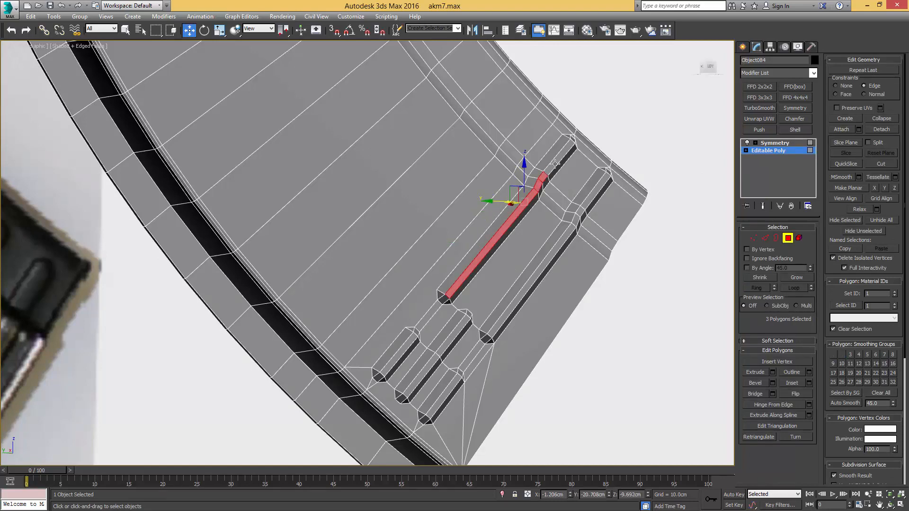
pyautogui.keyDown('ctrl'); pyautogui.click(580, 137); pyautogui.keyUp('ctrl')
pyautogui.keyDown('ctrl'); pyautogui.click(580, 138); pyautogui.keyUp('ctrl')
pyautogui.moveTo(582, 171)
pyautogui.mouseDown(button='middle')
pyautogui.moveTo(571, 196)
pyautogui.moveTo(570, 168)
pyautogui.moveTo(520, 281)
pyautogui.mouseUp(button='middle')
pyautogui.keyDown('alt'); pyautogui.click(569, 167); pyautogui.keyUp('alt')
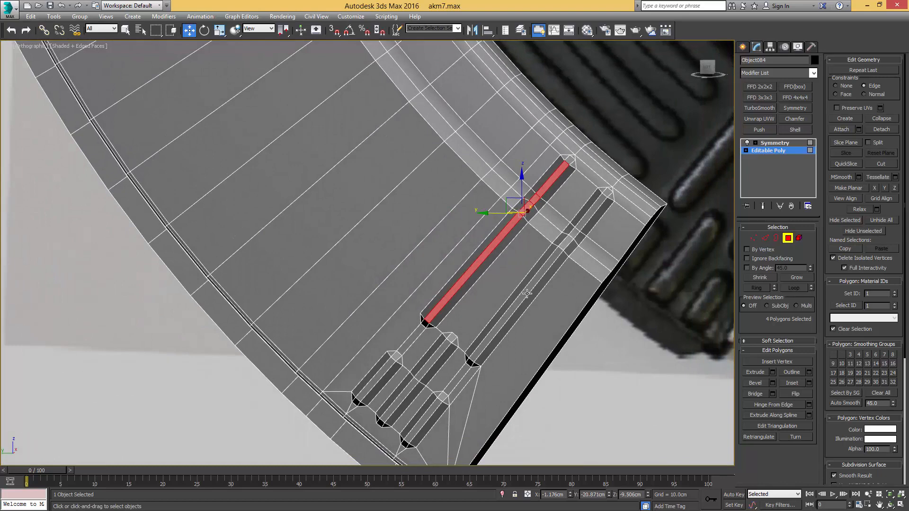
pyautogui.keyDown('ctrl'); pyautogui.click(527, 294); pyautogui.keyUp('ctrl')
pyautogui.keyDown('ctrl'); pyautogui.click(574, 235); pyautogui.keyUp('ctrl')
pyautogui.keyDown('ctrl'); pyautogui.click(583, 215); pyautogui.keyUp('ctrl')
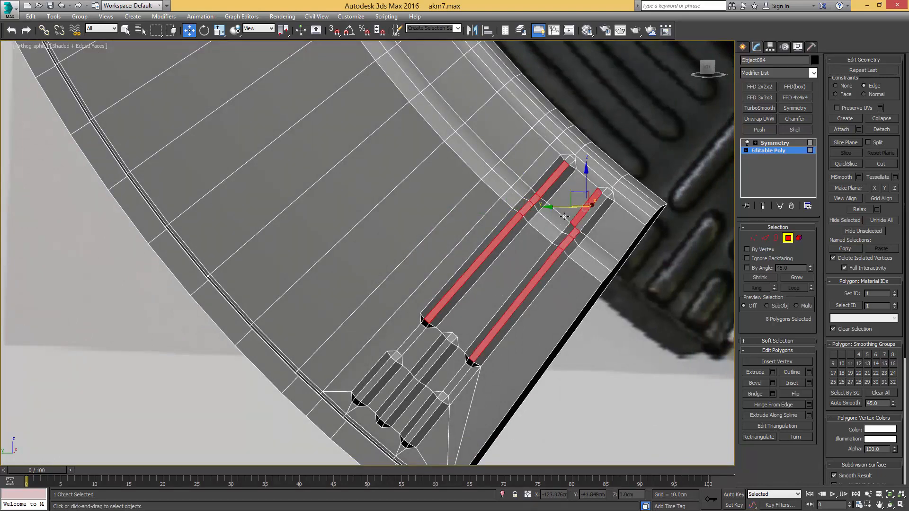
pyautogui.hotkey('ctrl', 'z')
pyautogui.keyDown('ctrl'); pyautogui.click(586, 213); pyautogui.keyUp('ctrl')
pyautogui.moveTo(451, 317); pyautogui.dragTo(498, 221, button='middle')
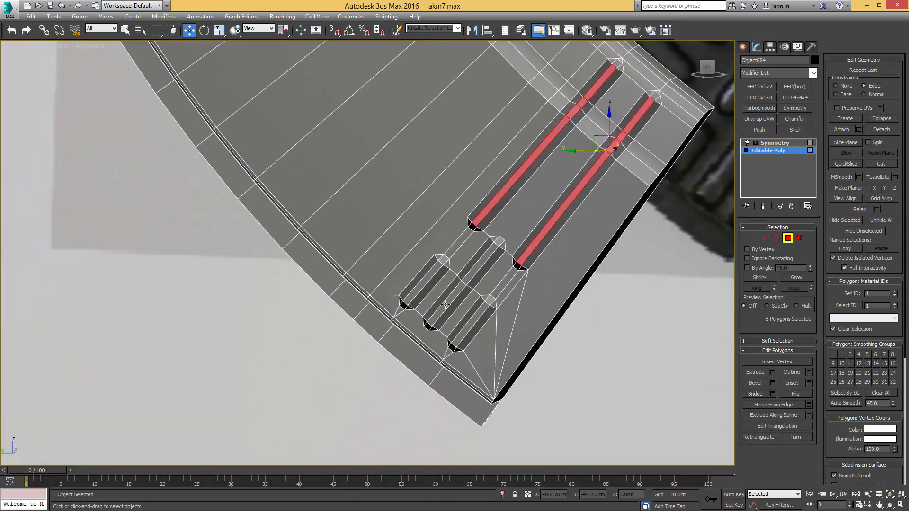
pyautogui.keyDown('ctrl'); pyautogui.click(448, 304); pyautogui.keyUp('ctrl')
pyautogui.keyDown('ctrl'); pyautogui.click(489, 252); pyautogui.keyUp('ctrl')
pyautogui.keyDown('ctrl'); pyautogui.click(421, 288); pyautogui.keyUp('ctrl')
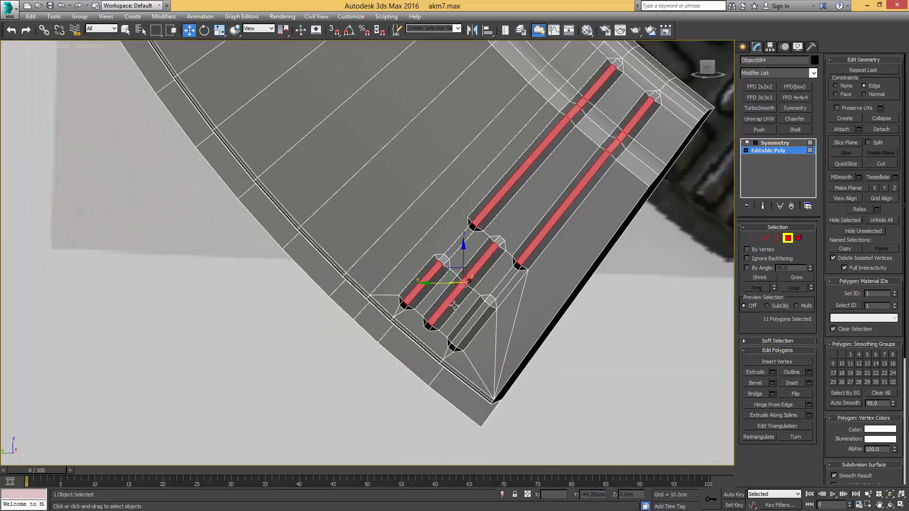
pyautogui.keyDown('ctrl'); pyautogui.click(474, 317); pyautogui.keyUp('ctrl')
pyautogui.click(795, 278)
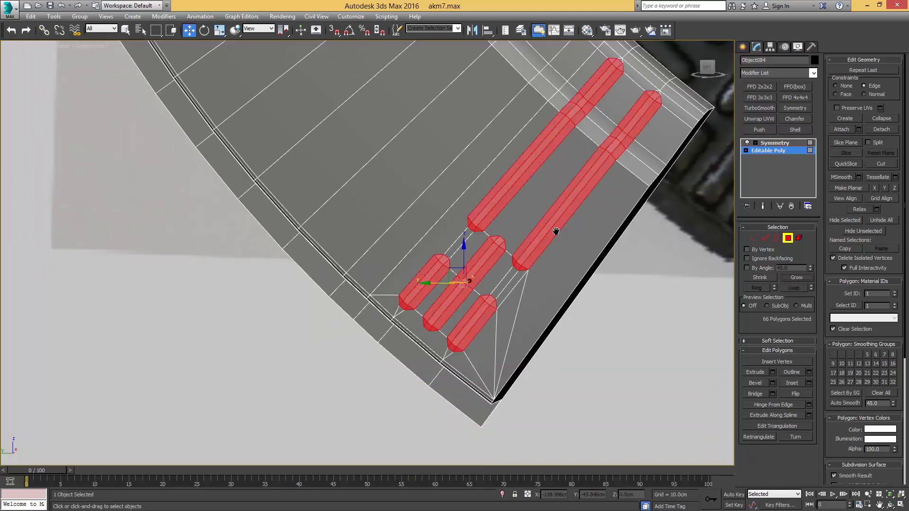
pyautogui.moveTo(555, 232); pyautogui.dragTo(540, 284, button='middle')
pyautogui.click(876, 373)
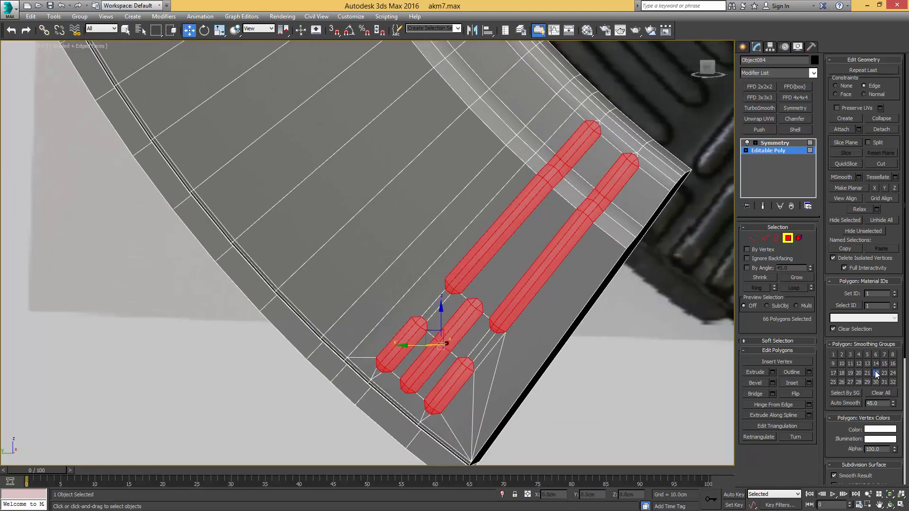
# Examine the shading of the magazine's ribs with the edge display off
pyautogui.press('4')
pyautogui.scroll(-6, 591, 273)
pyautogui.click(555, 379)
pyautogui.press('F4')
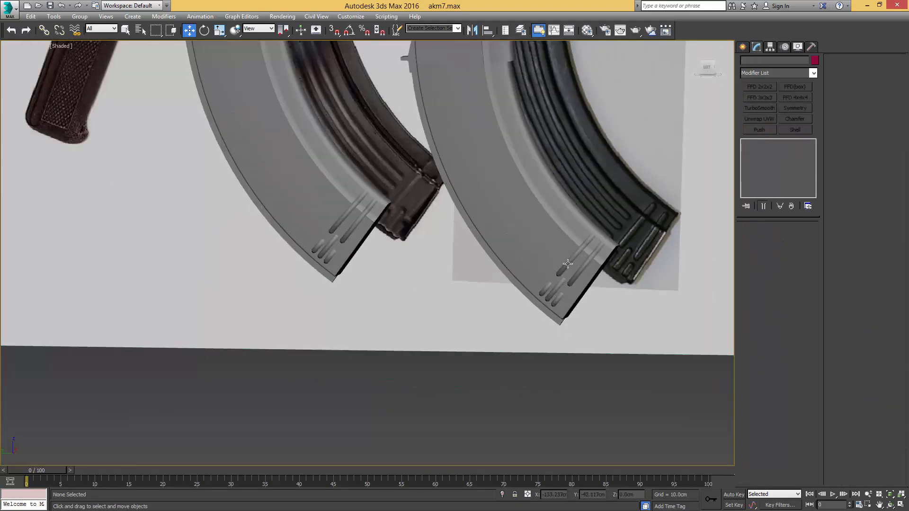
pyautogui.moveTo(552, 256); pyautogui.dragTo(528, 270, button='middle')
pyautogui.scroll(8, 527, 270)
pyautogui.press('F4')
# Replace smoothing group 22 with 21 on the polygons where both long ribs cross the curved ridge
pyautogui.click(579, 284)
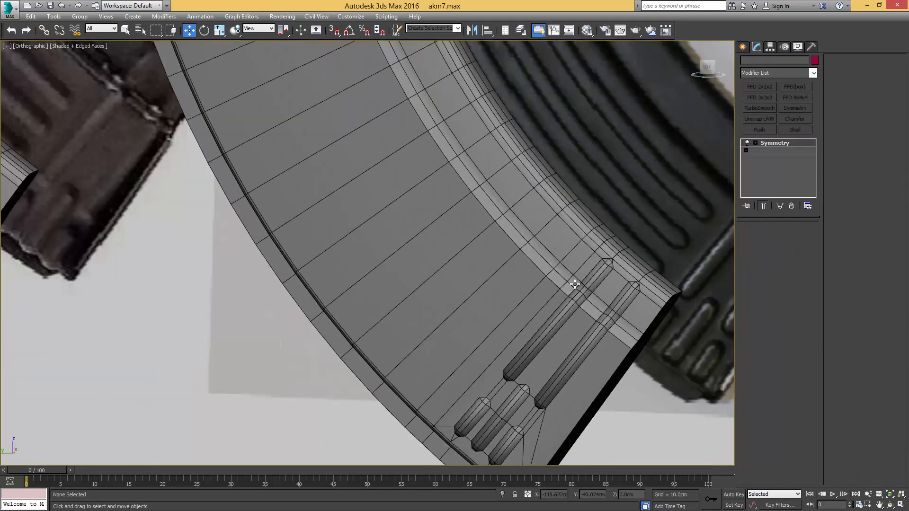
pyautogui.scroll(4, 579, 284)
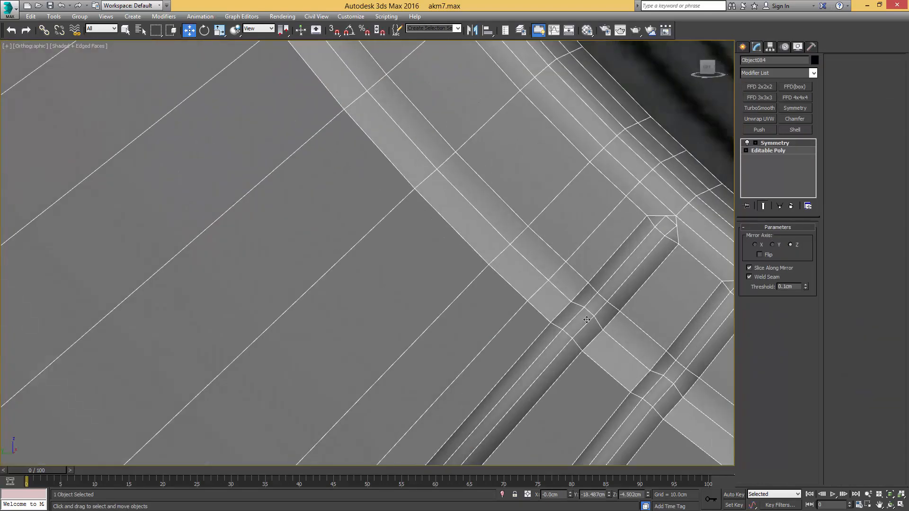
pyautogui.click(768, 152)
pyautogui.press('4')
pyautogui.moveTo(576, 314); pyautogui.dragTo(543, 259, button='middle')
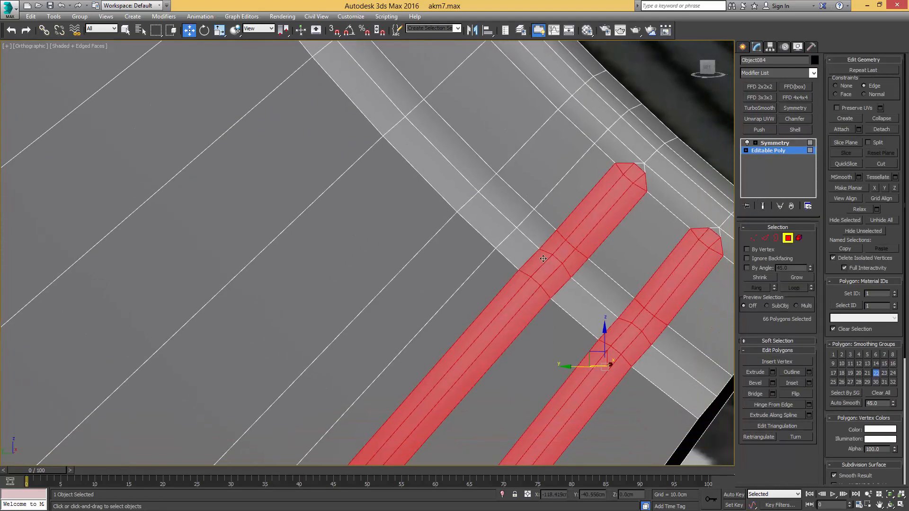
pyautogui.click(549, 270)
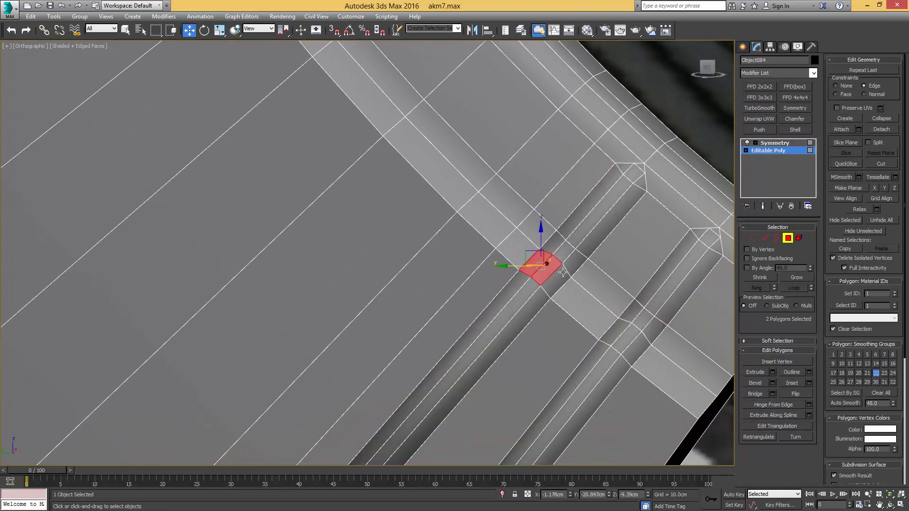
pyautogui.keyDown('ctrl'); pyautogui.click(562, 273); pyautogui.keyUp('ctrl')
pyautogui.keyDown('ctrl'); pyautogui.click(574, 263); pyautogui.keyUp('ctrl')
pyautogui.keyDown('ctrl'); pyautogui.click(564, 251); pyautogui.keyUp('ctrl')
pyautogui.keyDown('ctrl'); pyautogui.click(554, 243); pyautogui.keyUp('ctrl')
pyautogui.keyDown('ctrl'); pyautogui.click(615, 334); pyautogui.keyUp('ctrl')
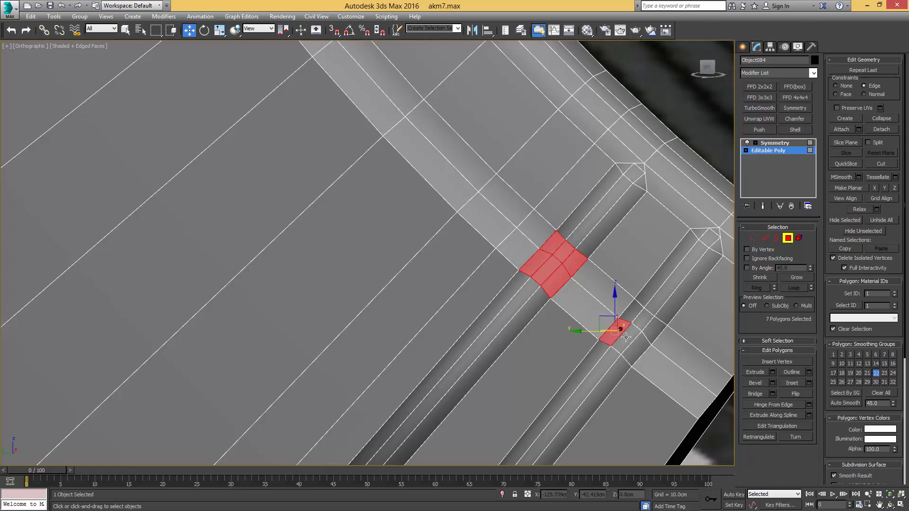
pyautogui.keyDown('ctrl'); pyautogui.click(626, 337); pyautogui.keyUp('ctrl')
pyautogui.keyDown('ctrl'); pyautogui.click(636, 349); pyautogui.keyUp('ctrl')
pyautogui.keyDown('ctrl'); pyautogui.click(653, 331); pyautogui.keyUp('ctrl')
pyautogui.keyDown('ctrl'); pyautogui.click(643, 321); pyautogui.keyUp('ctrl')
pyautogui.keyDown('ctrl'); pyautogui.click(634, 312); pyautogui.keyUp('ctrl')
pyautogui.click(875, 374)
pyautogui.click(867, 376)
pyautogui.moveTo(633, 312)
pyautogui.keyDown('alt'); pyautogui.mouseDown(button='middle')
pyautogui.moveTo(592, 310)
pyautogui.moveTo(599, 285)
pyautogui.moveTo(639, 299)
pyautogui.mouseUp(button='middle'); pyautogui.keyUp('alt')
pyautogui.press('4')
# Connect the middle short rib's upper tip vertices to the long ribs' side vertices at the curved ridge
pyautogui.scroll(-6, 581, 288)
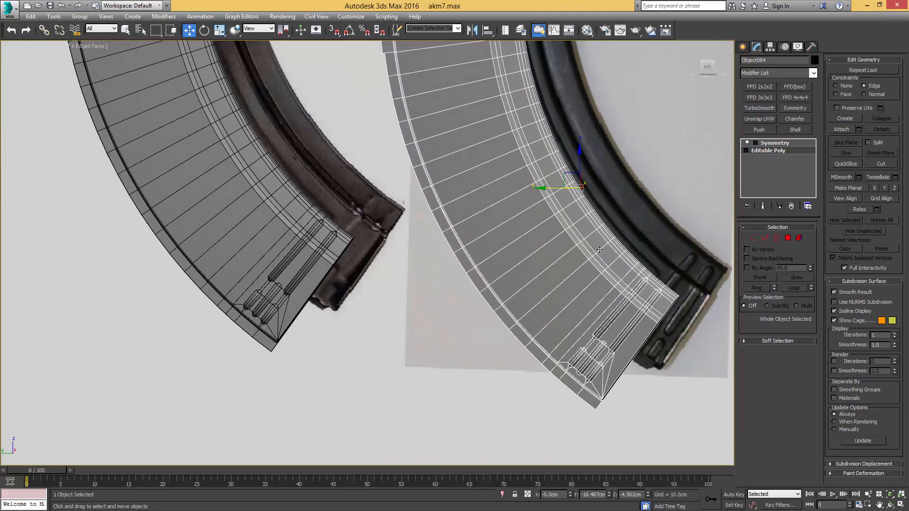
pyautogui.press('F4')
pyautogui.moveTo(599, 249)
pyautogui.keyDown('alt'); pyautogui.mouseDown(button='middle')
pyautogui.moveTo(559, 262)
pyautogui.moveTo(554, 296)
pyautogui.mouseUp(button='middle'); pyautogui.keyUp('alt')
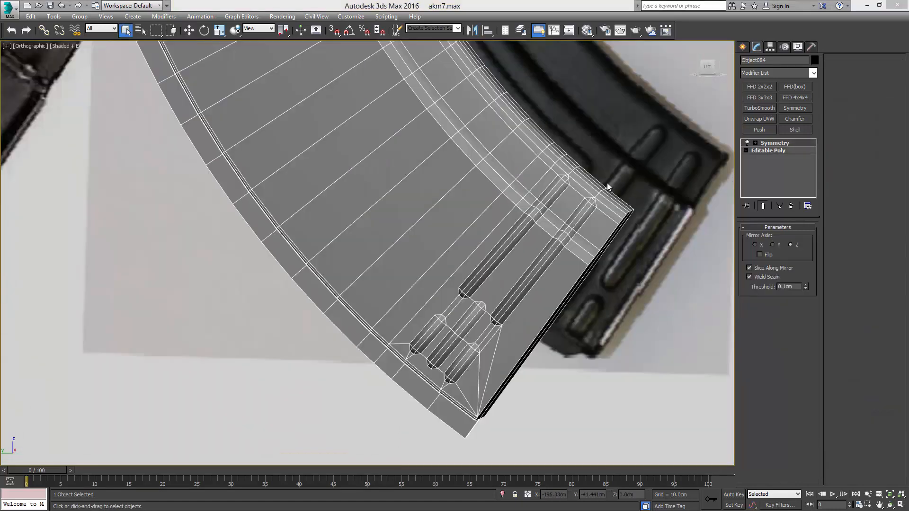
pyautogui.keyDown('alt'); pyautogui.moveTo(610, 185); pyautogui.dragTo(574, 197, button='middle'); pyautogui.keyUp('alt')
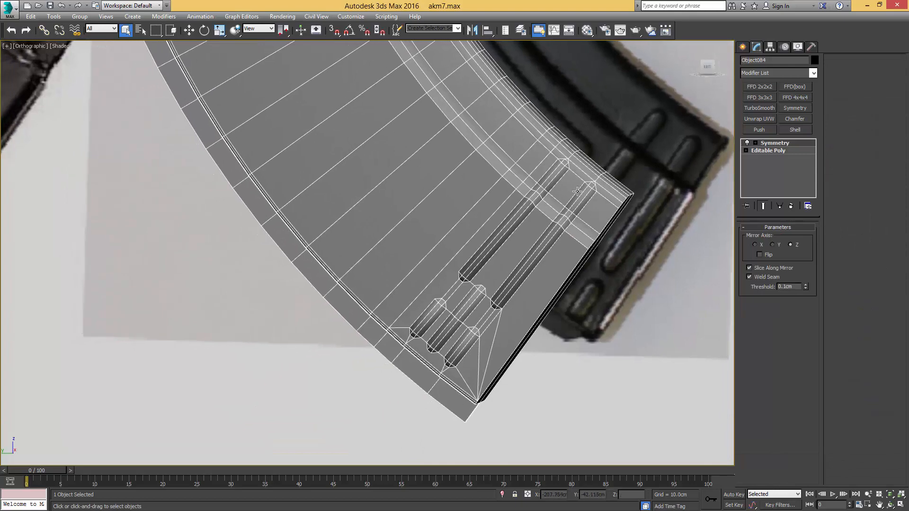
pyautogui.scroll(2, 573, 196)
pyautogui.click(765, 151)
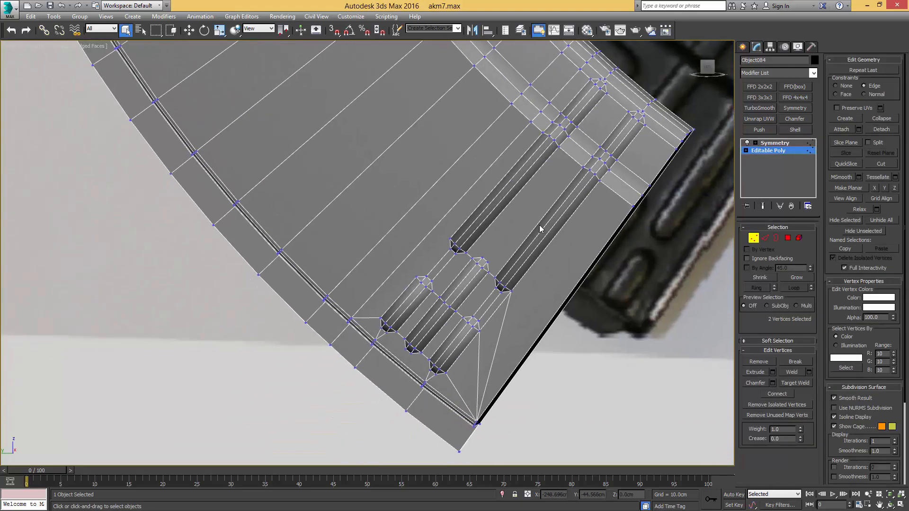
pyautogui.click(483, 257)
pyautogui.click(560, 149)
pyautogui.click(489, 263)
pyautogui.keyDown('ctrl'); pyautogui.click(582, 168); pyautogui.keyUp('ctrl')
# Connect the upper corner of the short rib farthest from the end to the lower corner of the farther long rib
pyautogui.moveTo(435, 276); pyautogui.dragTo(497, 298, button='middle')
pyautogui.click(479, 299)
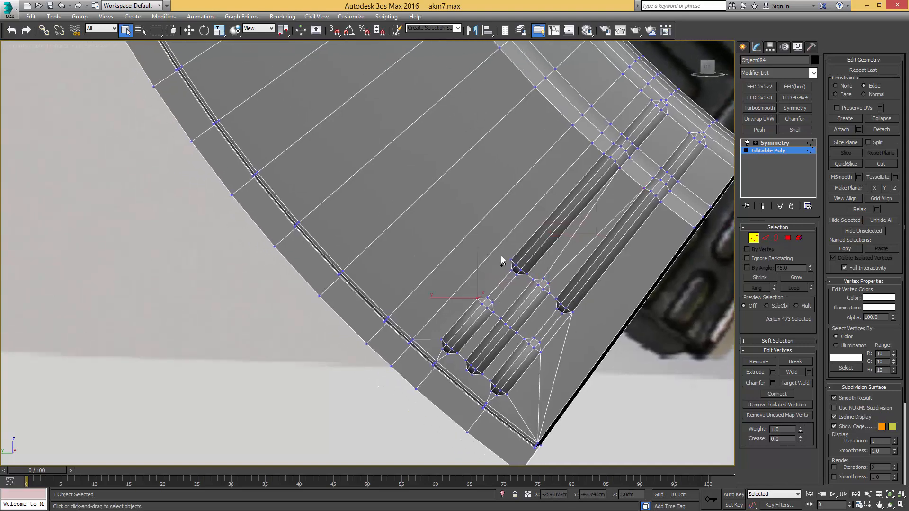
pyautogui.keyDown('ctrl'); pyautogui.click(510, 259); pyautogui.keyUp('ctrl')
pyautogui.hotkey('ctrl', 'shift', 'e')
# Connect the middle short rib's lower-end vertices to the two nearest vertices on the narrow groove along the magazine's outer curve
pyautogui.moveTo(459, 362); pyautogui.dragTo(477, 278, button='middle')
pyautogui.scroll(3, 477, 279)
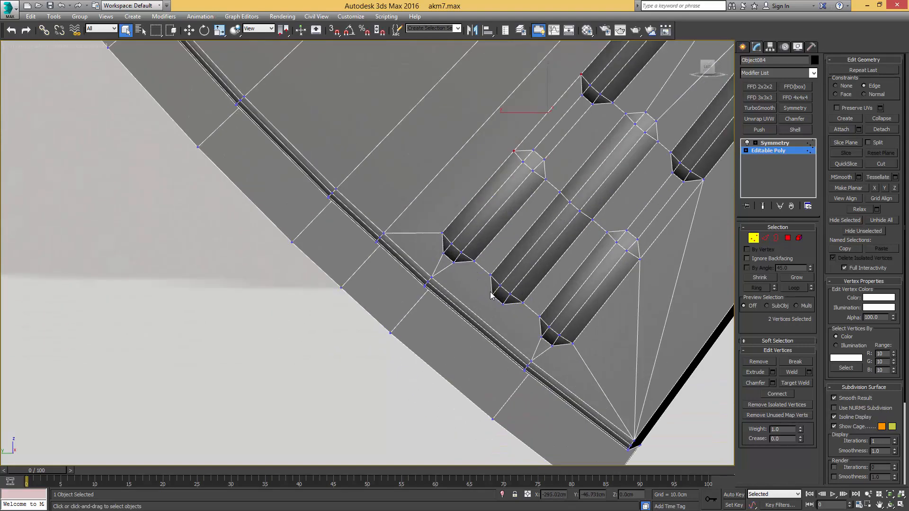
pyautogui.click(493, 295)
pyautogui.keyDown('ctrl'); pyautogui.click(431, 279); pyautogui.keyUp('ctrl')
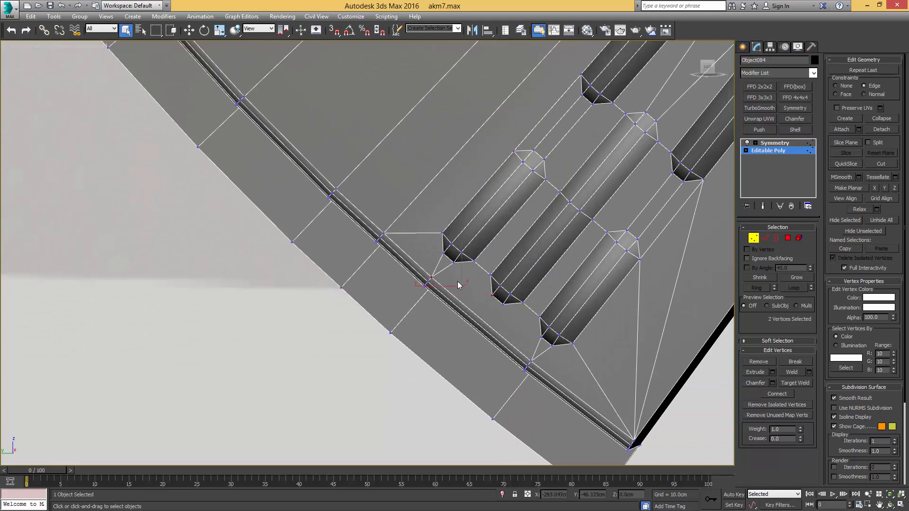
pyautogui.click(502, 304)
pyautogui.keyDown('ctrl'); pyautogui.click(531, 361); pyautogui.keyUp('ctrl')
pyautogui.scroll(-4, 586, 260)
pyautogui.scroll(3, 614, 220)
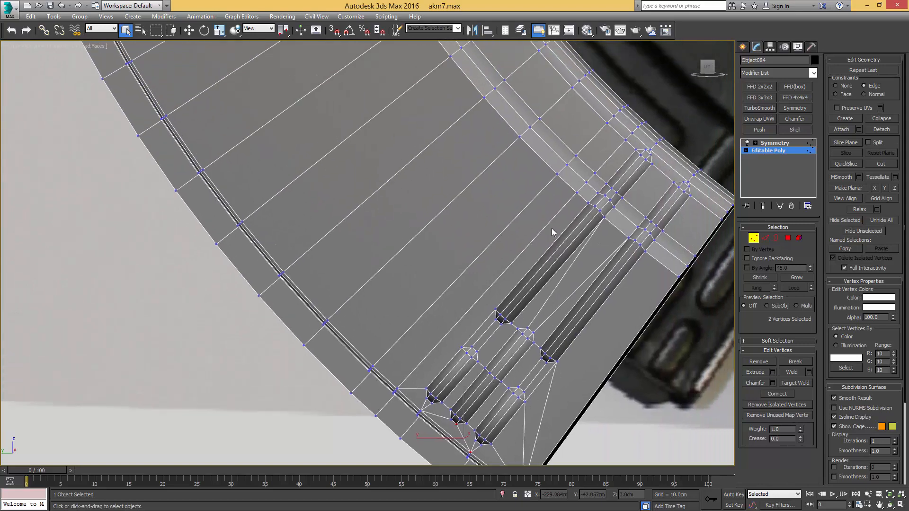
# Examine the magazine's curved side against the long ribs in the reference photo, from the lower end up to the collar
pyautogui.moveTo(584, 175); pyautogui.dragTo(589, 247, button='middle')
pyautogui.scroll(-5, 587, 247)
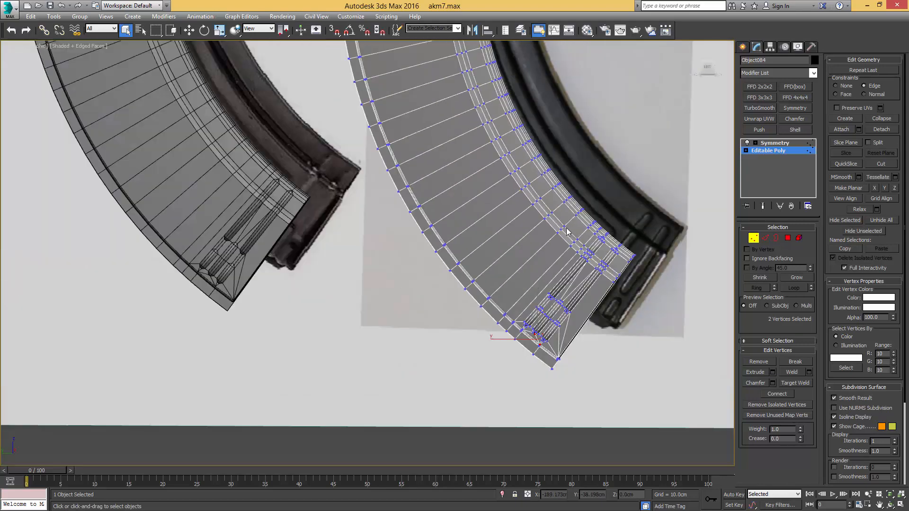
pyautogui.press('1')
pyautogui.scroll(-4, 527, 195)
pyautogui.scroll(6, 450, 213)
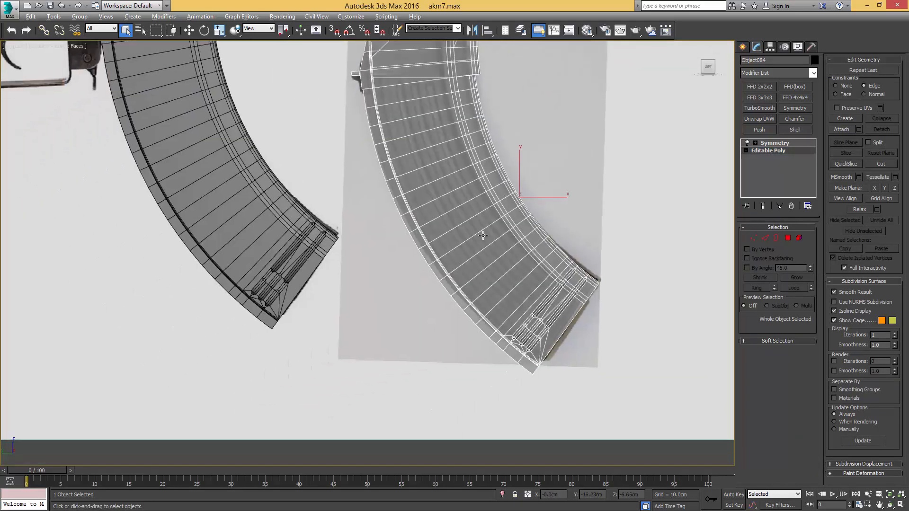
pyautogui.scroll(2, 509, 231)
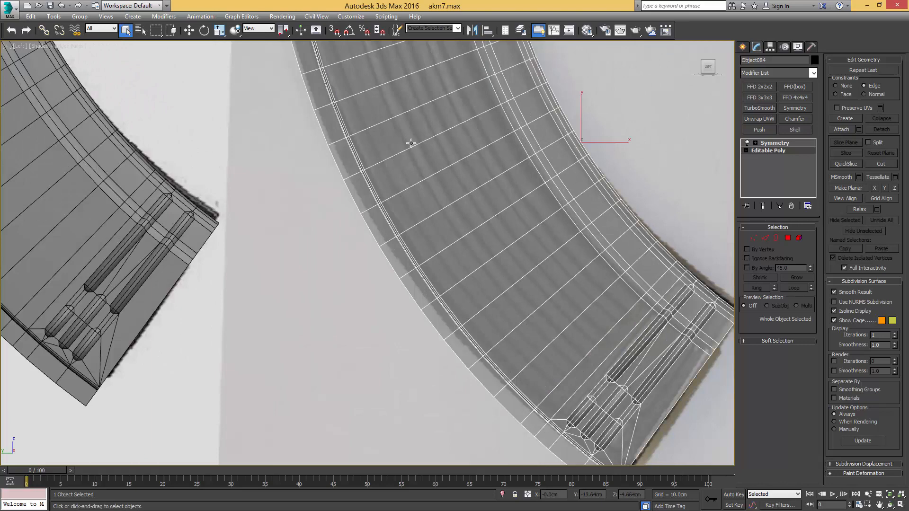
pyautogui.moveTo(412, 145); pyautogui.dragTo(516, 367, button='middle')
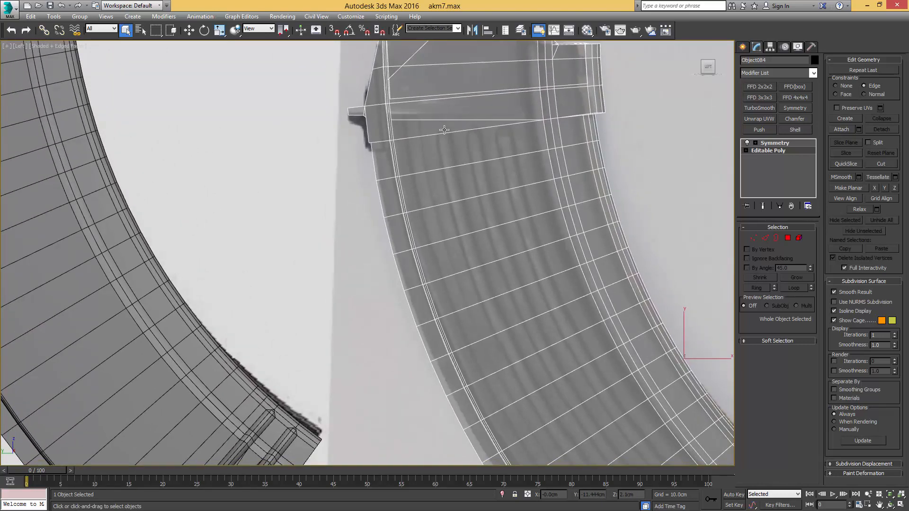
pyautogui.scroll(-2, 503, 133)
pyautogui.moveTo(519, 210); pyautogui.dragTo(416, 126, button='middle')
# Connect the ring of cross edges on the magazine's side, including the edge just below the collar, with 4 segments
pyautogui.press('2')
pyautogui.click(479, 224)
pyautogui.hotkey('alt', 'r')
pyautogui.scroll(2, 416, 126)
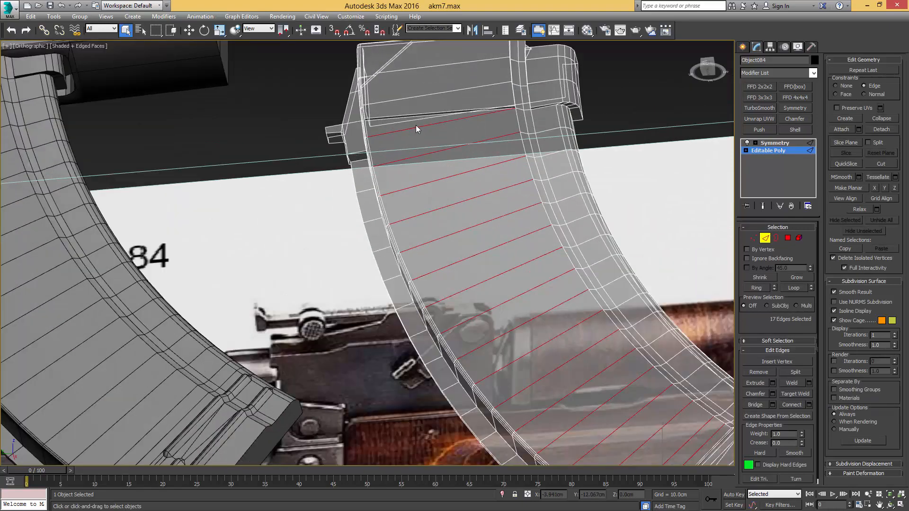
pyautogui.hotkey('alt', 'x')
pyautogui.keyDown('ctrl'); pyautogui.click(395, 116); pyautogui.keyUp('ctrl')
pyautogui.scroll(-2, 488, 189)
pyautogui.scroll(3, 489, 190)
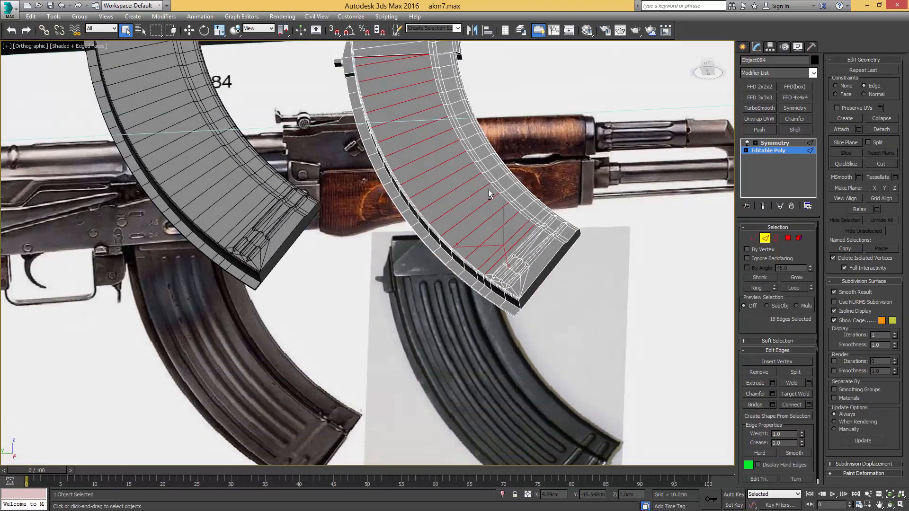
pyautogui.press('l')
pyautogui.moveTo(421, 229); pyautogui.dragTo(468, 157, button='middle')
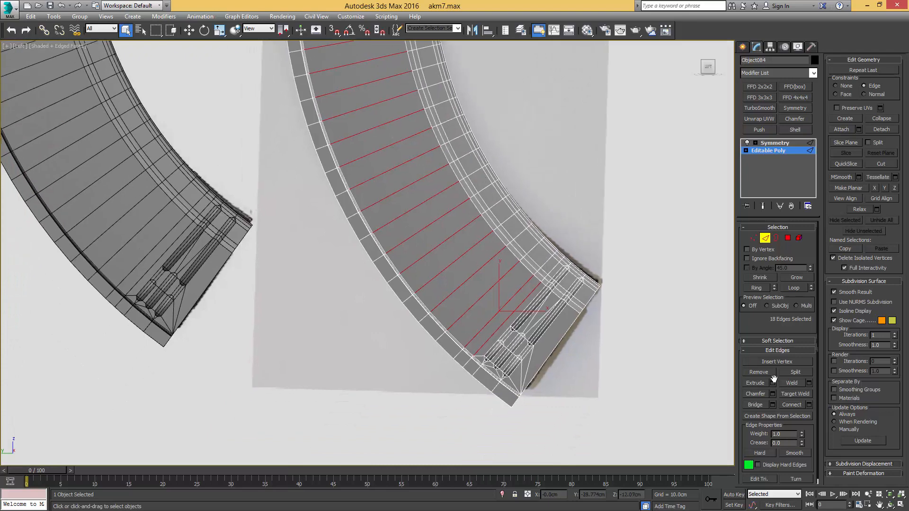
pyautogui.click(809, 404)
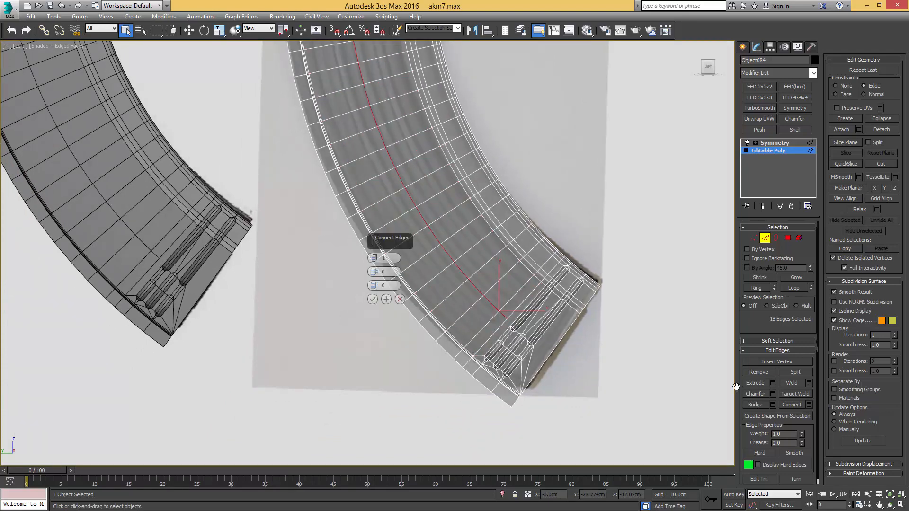
pyautogui.moveTo(374, 259); pyautogui.dragTo(375, 256)
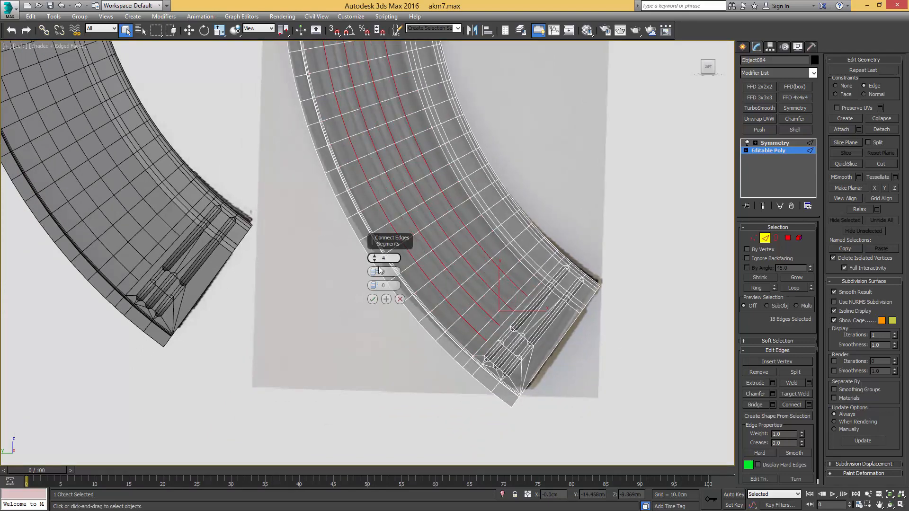
pyautogui.click(372, 299)
# Extrude the three inner lengthwise edge loops, without their end edges, with height 0.198 cm and width 0.173 cm
pyautogui.scroll(2, 455, 283)
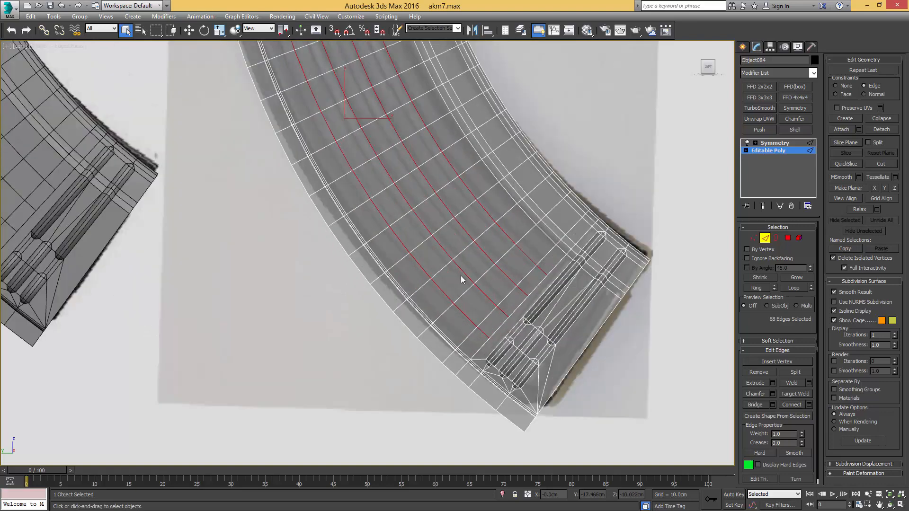
pyautogui.doubleClick(461, 270)
pyautogui.keyDown('ctrl'); pyautogui.doubleClick(485, 256); pyautogui.keyUp('ctrl')
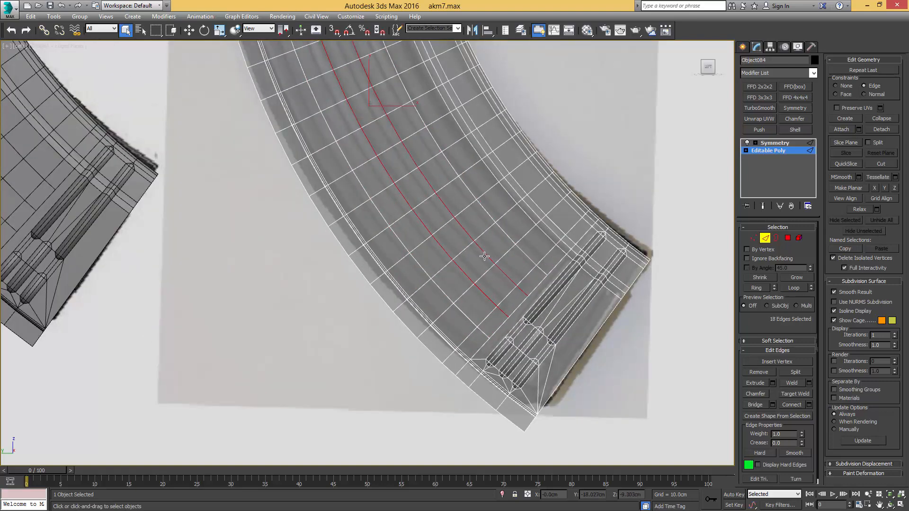
pyautogui.keyDown('ctrl'); pyautogui.doubleClick(510, 236); pyautogui.keyUp('ctrl')
pyautogui.moveTo(432, 178); pyautogui.dragTo(497, 342, button='middle')
pyautogui.moveTo(469, 234); pyautogui.dragTo(424, 112, button='middle')
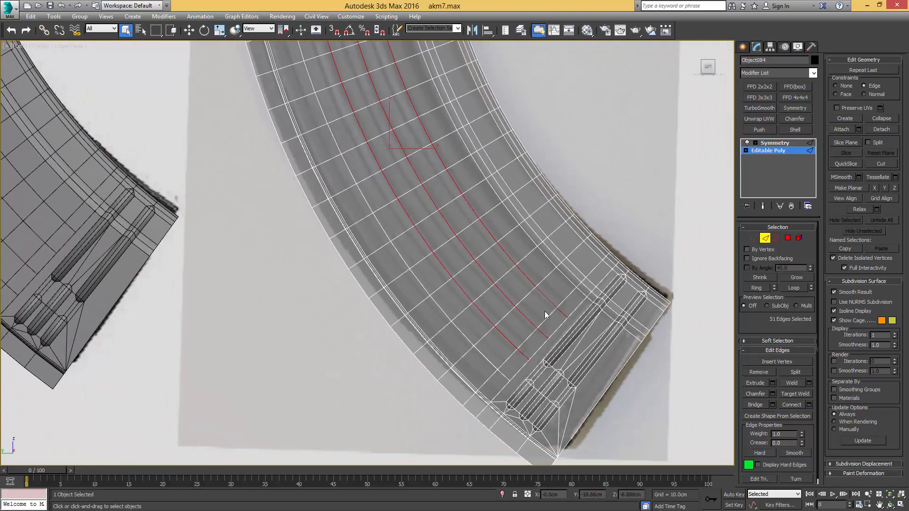
pyautogui.keyDown('alt'); pyautogui.click(525, 356); pyautogui.keyUp('alt')
pyautogui.moveTo(436, 230); pyautogui.dragTo(535, 397, button='middle')
pyautogui.moveTo(443, 188); pyautogui.dragTo(468, 272, button='middle')
pyautogui.scroll(2, 440, 191)
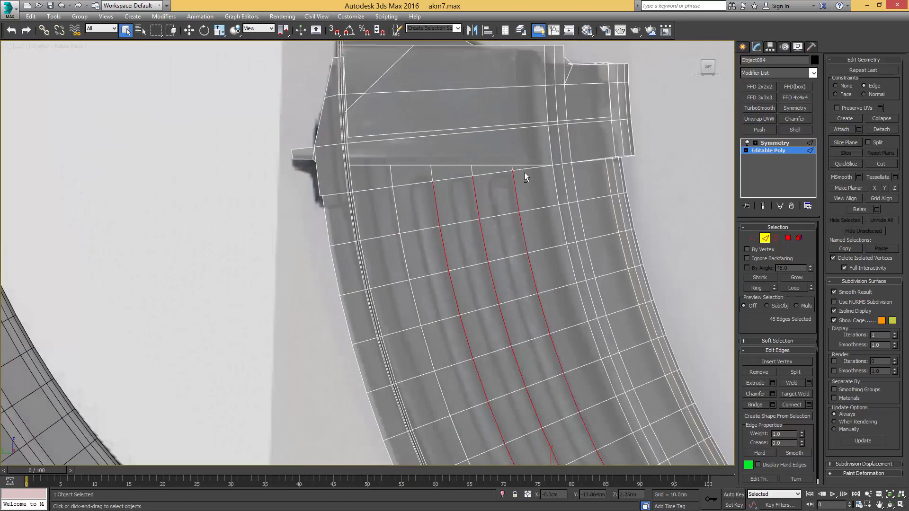
pyautogui.click(772, 383)
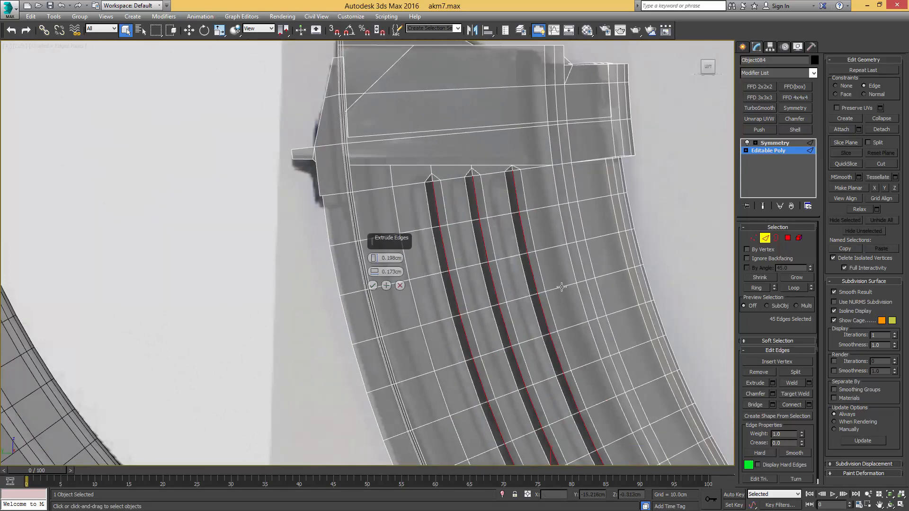
pyautogui.moveTo(496, 323); pyautogui.dragTo(504, 279, button='middle')
pyautogui.click(372, 286)
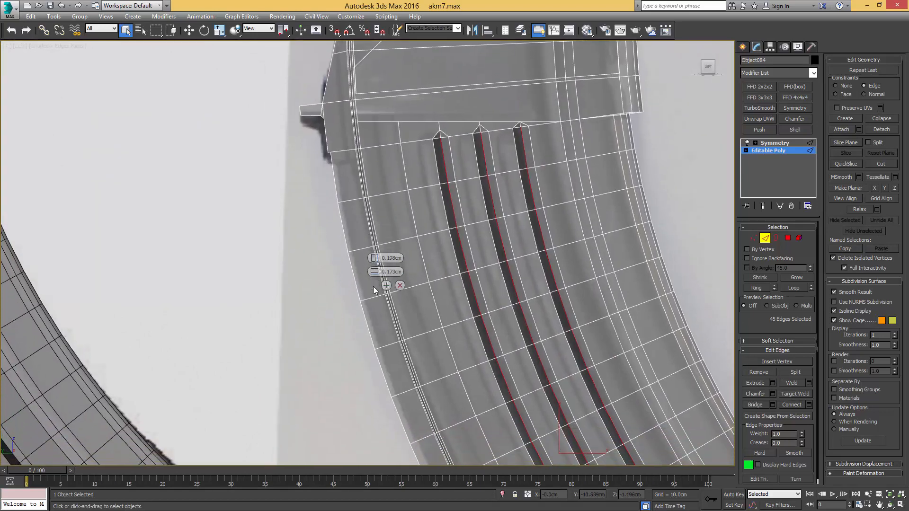
# Chamfer the ridge edges of the three long curved ribs, leaving out the short edges beyond their tips
pyautogui.moveTo(503, 318); pyautogui.dragTo(500, 284, button='middle')
pyautogui.moveTo(527, 353); pyautogui.dragTo(507, 279, button='middle')
pyautogui.moveTo(563, 392)
pyautogui.mouseDown(button='middle')
pyautogui.moveTo(507, 284)
pyautogui.moveTo(474, 260)
pyautogui.mouseUp(button='middle')
pyautogui.moveTo(600, 337); pyautogui.dragTo(597, 325, button='middle')
pyautogui.moveTo(578, 394); pyautogui.dragTo(577, 354, button='middle')
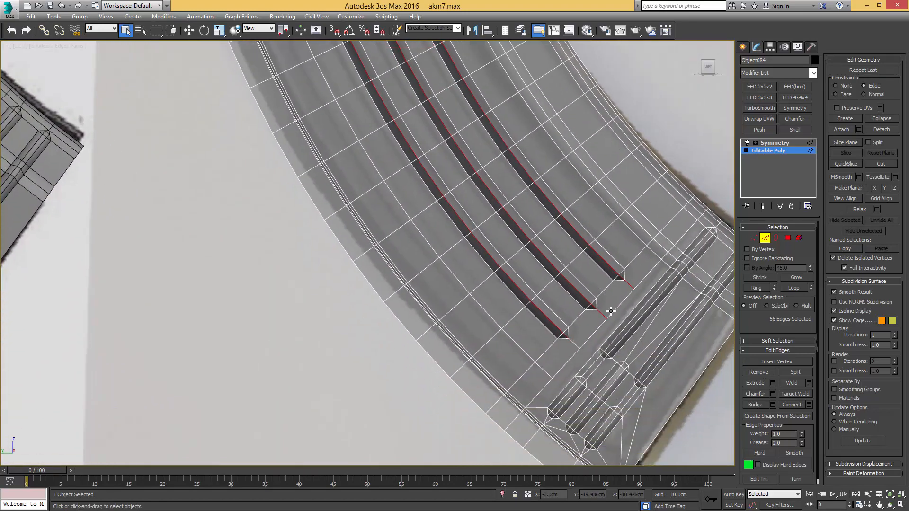
pyautogui.scroll(-3, 450, 179)
pyautogui.moveTo(478, 191); pyautogui.dragTo(410, 221, button='middle')
pyautogui.scroll(3, 410, 222)
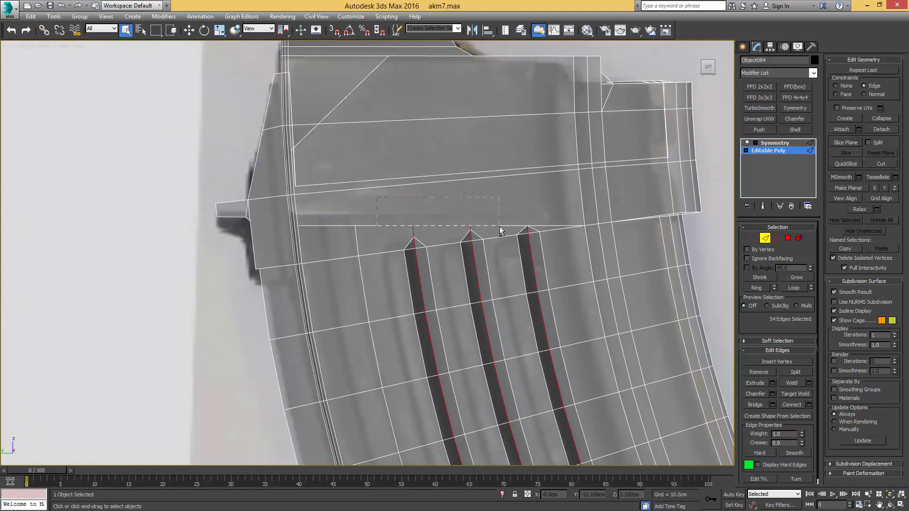
pyautogui.keyDown('alt'); pyautogui.moveTo(499, 226); pyautogui.dragTo(489, 227); pyautogui.keyUp('alt')
pyautogui.keyDown('alt'); pyautogui.moveTo(524, 238); pyautogui.dragTo(526, 246, button='middle'); pyautogui.keyUp('alt')
pyautogui.scroll(5, 528, 260)
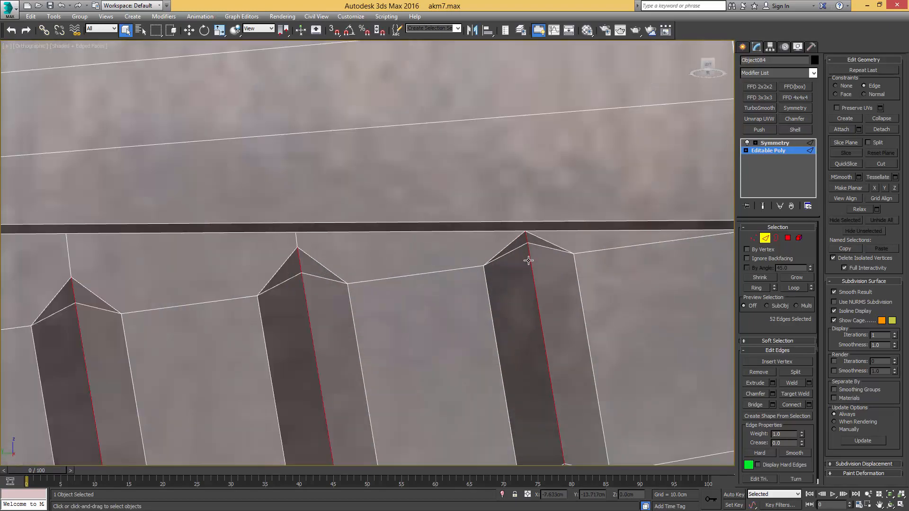
pyautogui.scroll(4, 529, 260)
pyautogui.scroll(-4, 522, 226)
pyautogui.hotkey('ctrl', 'shift', 'c')
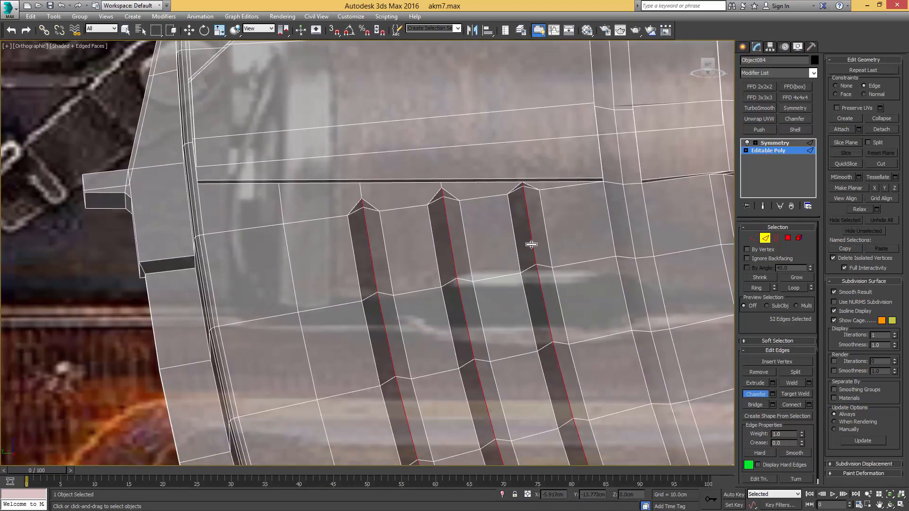
pyautogui.moveTo(531, 246); pyautogui.dragTo(539, 244)
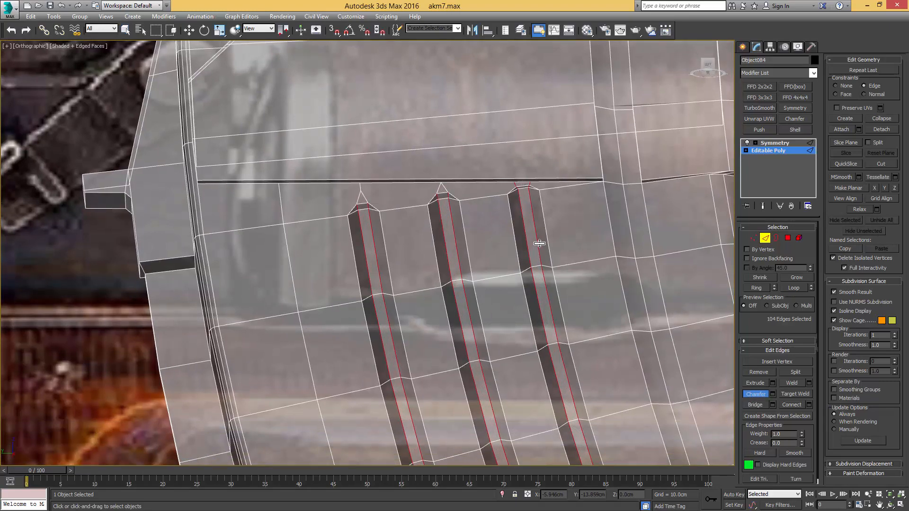
# Examine the three chamfered ribs along the whole length of the magazine's side
pyautogui.scroll(-6, 539, 245)
pyautogui.scroll(4, 541, 252)
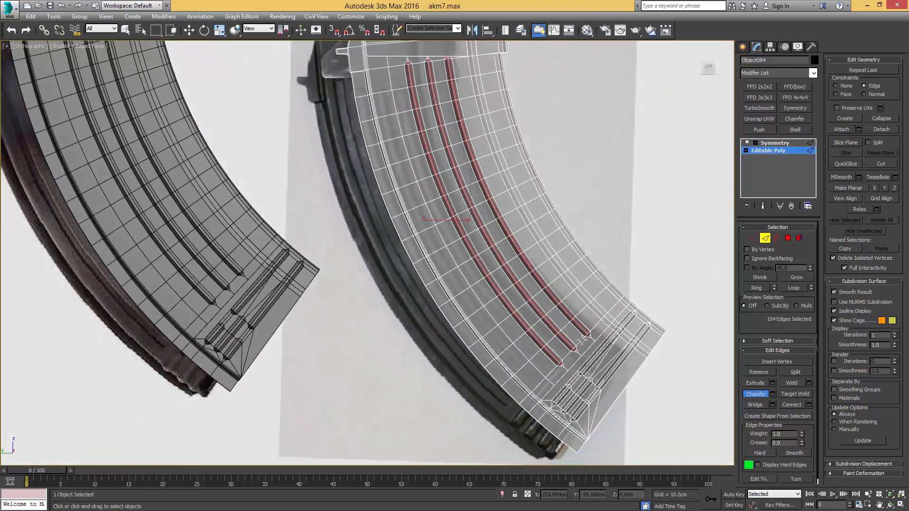
pyautogui.scroll(3, 580, 337)
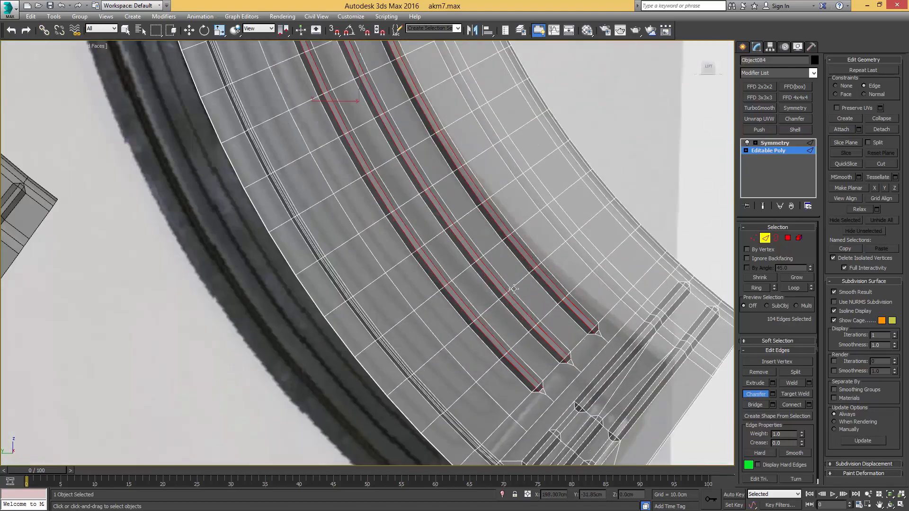
pyautogui.moveTo(508, 335); pyautogui.dragTo(559, 303, button='middle')
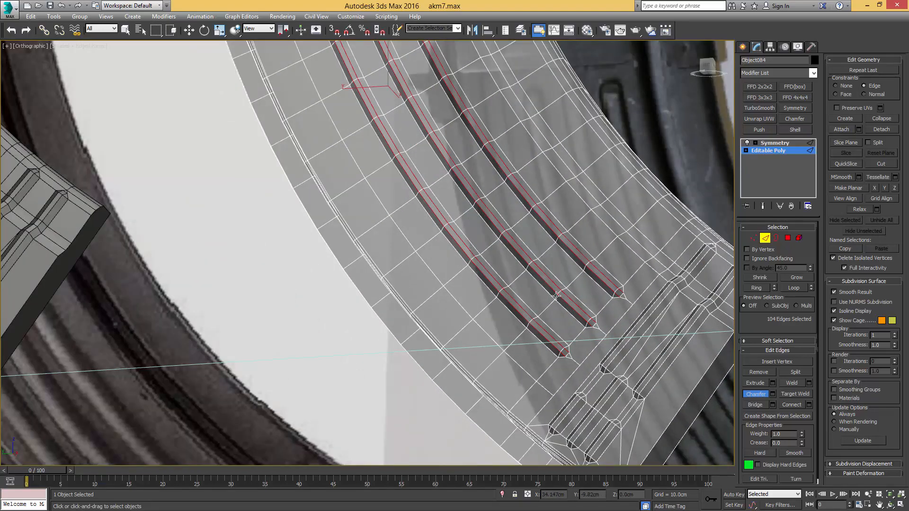
pyautogui.moveTo(479, 252); pyautogui.dragTo(526, 412, button='middle')
pyautogui.moveTo(421, 118); pyautogui.dragTo(539, 258, button='middle')
pyautogui.scroll(2, 431, 224)
pyautogui.rightClick(430, 224)
pyautogui.click(429, 224)
pyautogui.scroll(-6, 430, 224)
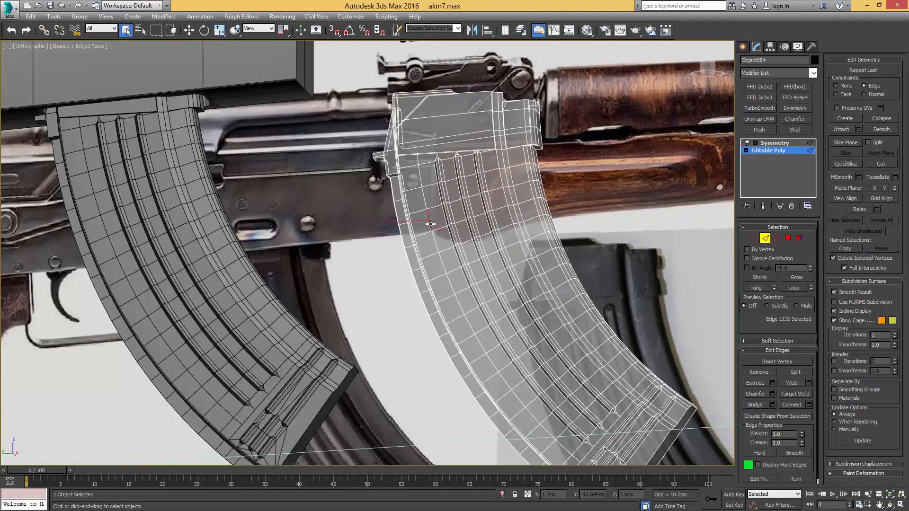
pyautogui.keyDown('alt'); pyautogui.moveTo(431, 224); pyautogui.dragTo(458, 243, button='middle'); pyautogui.keyUp('alt')
# Extrude the remaining outer lengthwise edge loop, without its lower end edge, with height -0.153 cm and width 0.173 cm
pyautogui.doubleClick(444, 235)
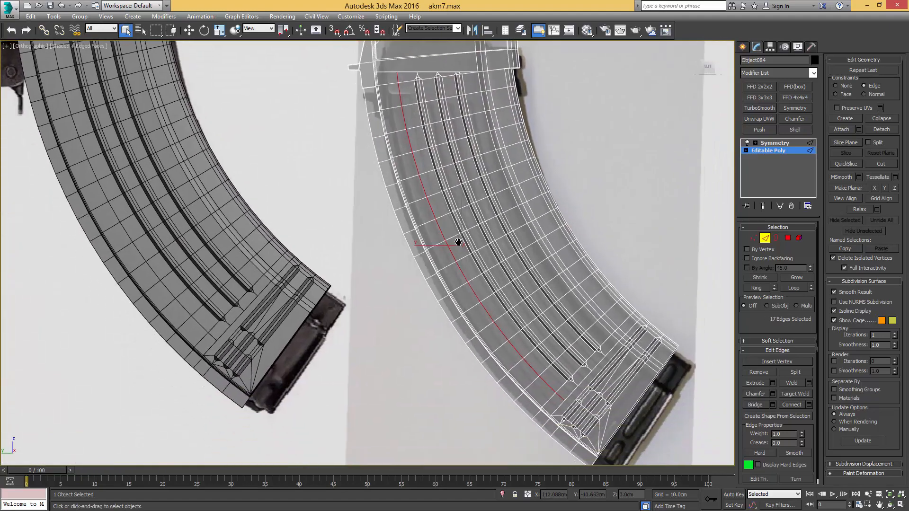
pyautogui.keyDown('alt'); pyautogui.click(559, 395); pyautogui.keyUp('alt')
pyautogui.moveTo(549, 377); pyautogui.dragTo(532, 336, button='middle')
pyautogui.press('l')
pyautogui.moveTo(409, 347); pyautogui.dragTo(428, 255, button='middle')
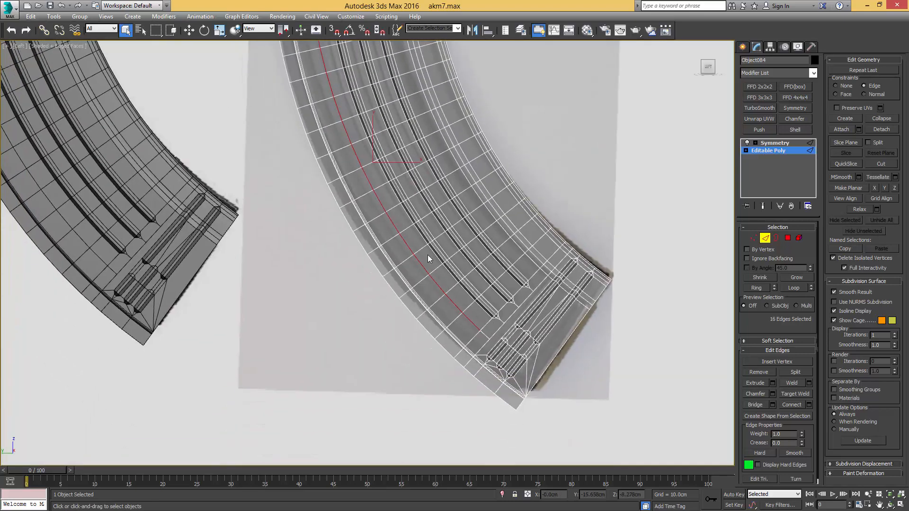
pyautogui.scroll(5, 428, 256)
pyautogui.scroll(3, 484, 221)
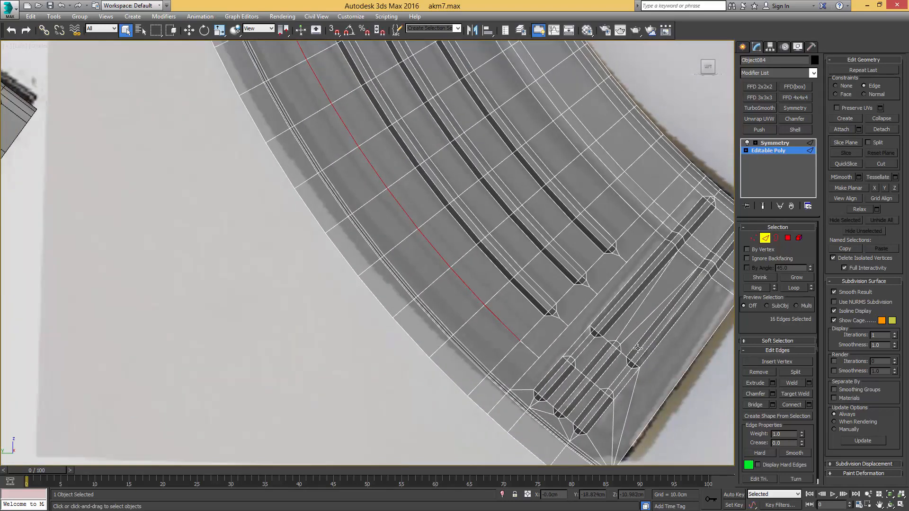
pyautogui.click(772, 382)
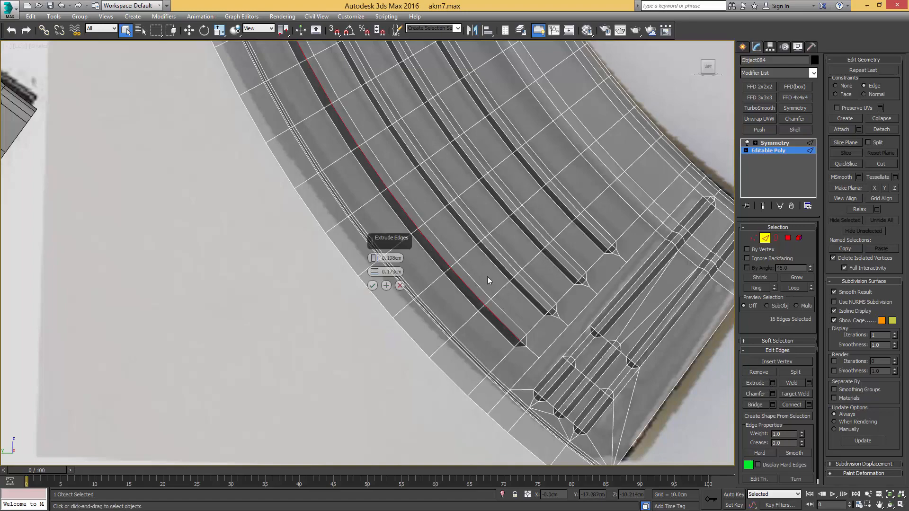
pyautogui.keyDown('alt'); pyautogui.moveTo(487, 276); pyautogui.dragTo(443, 282, button='middle'); pyautogui.keyUp('alt')
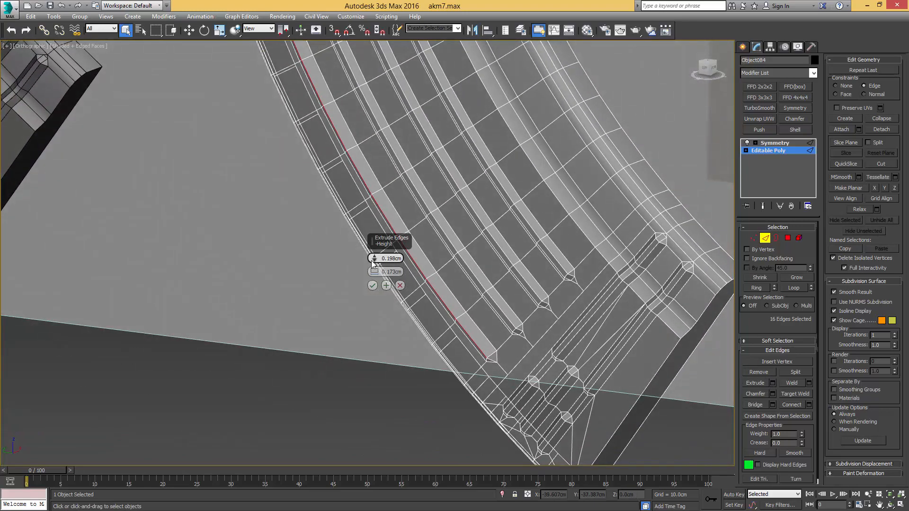
pyautogui.moveTo(372, 262); pyautogui.dragTo(373, 278)
pyautogui.keyDown('alt'); pyautogui.moveTo(513, 299); pyautogui.dragTo(563, 302, button='middle'); pyautogui.keyUp('alt')
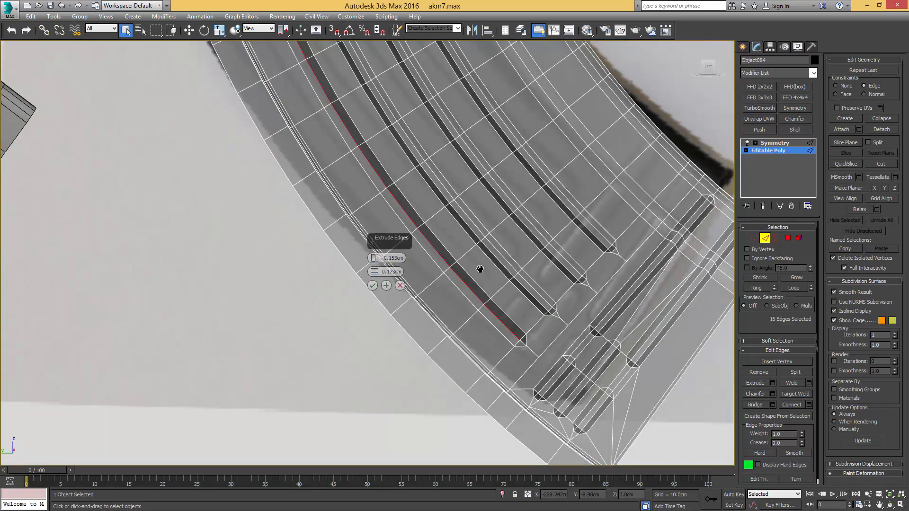
pyautogui.keyDown('alt'); pyautogui.moveTo(480, 269); pyautogui.dragTo(457, 231, button='middle'); pyautogui.keyUp('alt')
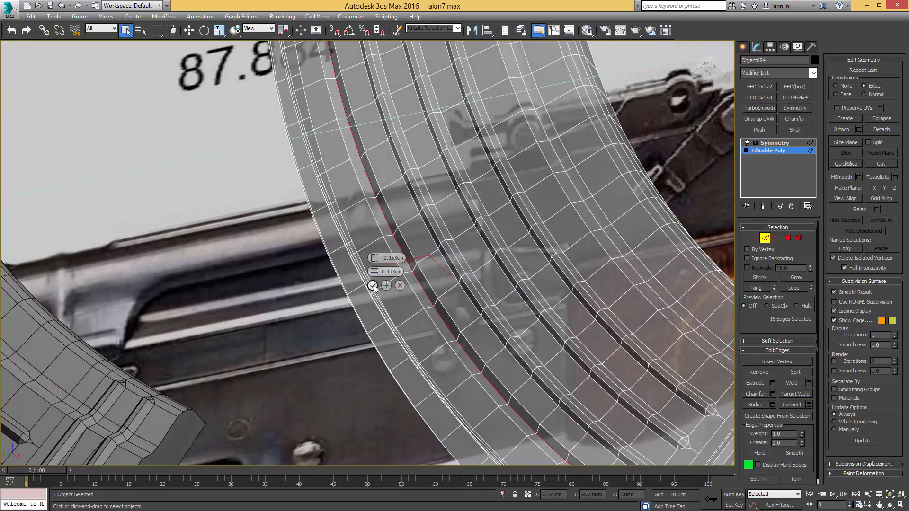
pyautogui.click(373, 286)
pyautogui.keyDown('alt'); pyautogui.moveTo(499, 290); pyautogui.dragTo(526, 300, button='middle'); pyautogui.keyUp('alt')
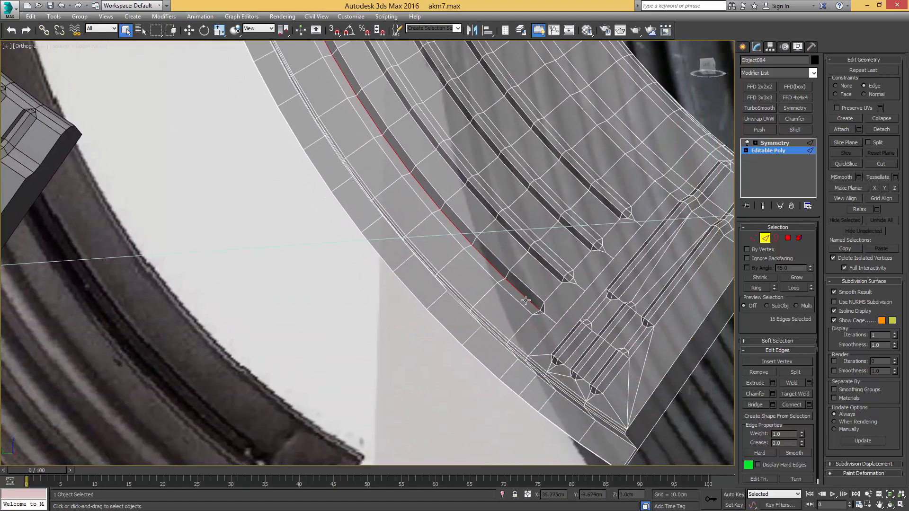
# Chamfer the outermost long rib's lengthwise ridge edges and convert the edge selection to the polygons around them
pyautogui.scroll(3, 525, 300)
pyautogui.scroll(-3, 557, 323)
pyautogui.scroll(1, 523, 319)
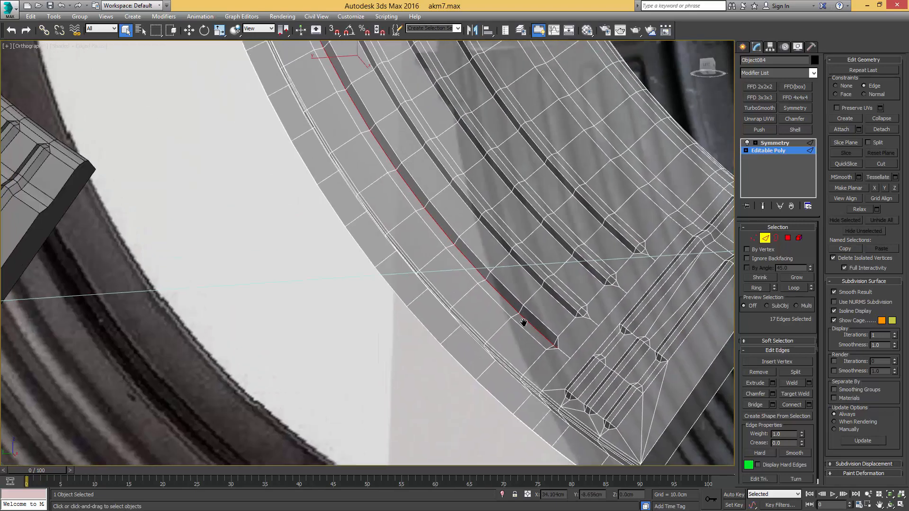
pyautogui.hotkey('ctrl', 'shift', 'c')
pyautogui.moveTo(514, 317); pyautogui.dragTo(516, 314)
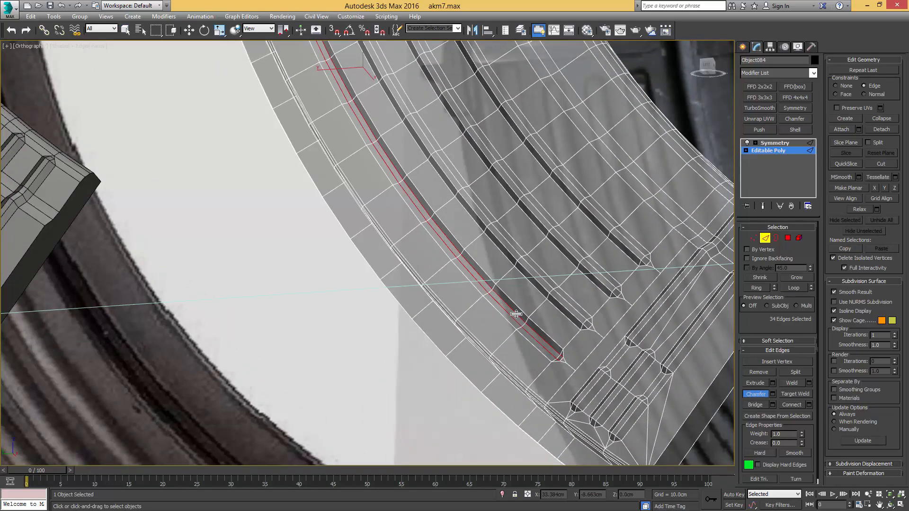
pyautogui.hotkey('ctrl', '4')
pyautogui.moveTo(429, 255); pyautogui.dragTo(444, 280, button='middle')
pyautogui.scroll(-2, 444, 280)
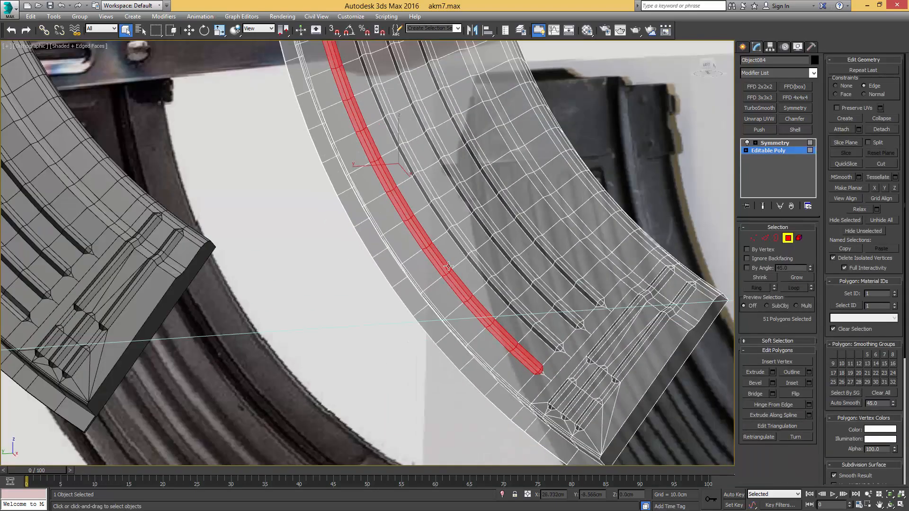
# Leave polygon editing, turn off the magazine's see-through display, and deselect and reselect the magazine to check the ribs
pyautogui.moveTo(424, 232); pyautogui.dragTo(464, 370, button='middle')
pyautogui.keyDown('alt'); pyautogui.moveTo(464, 370); pyautogui.dragTo(448, 278, button='middle'); pyautogui.keyUp('alt')
pyautogui.moveTo(381, 178); pyautogui.dragTo(482, 274, button='middle')
pyautogui.press('4')
pyautogui.hotkey('alt', 'x')
pyautogui.scroll(-6, 481, 275)
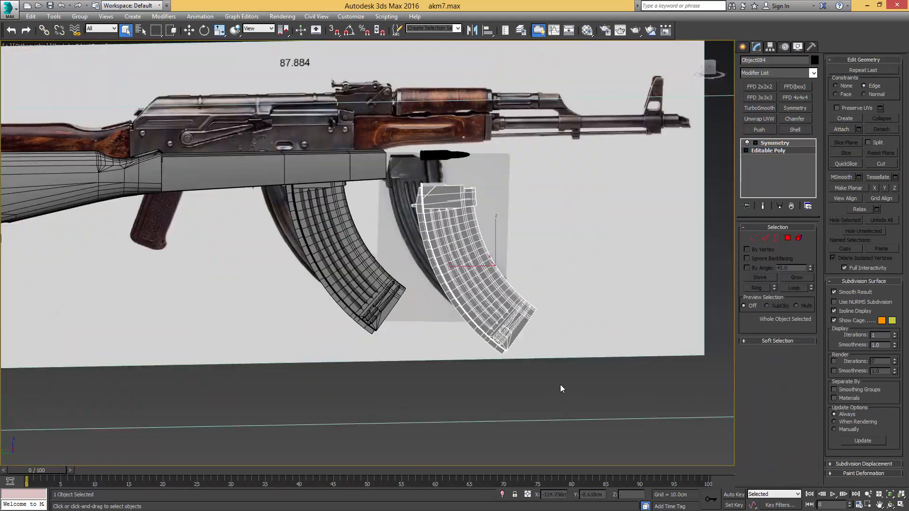
pyautogui.click(560, 385)
pyautogui.scroll(2, 477, 308)
pyautogui.scroll(4, 476, 309)
pyautogui.click(503, 311)
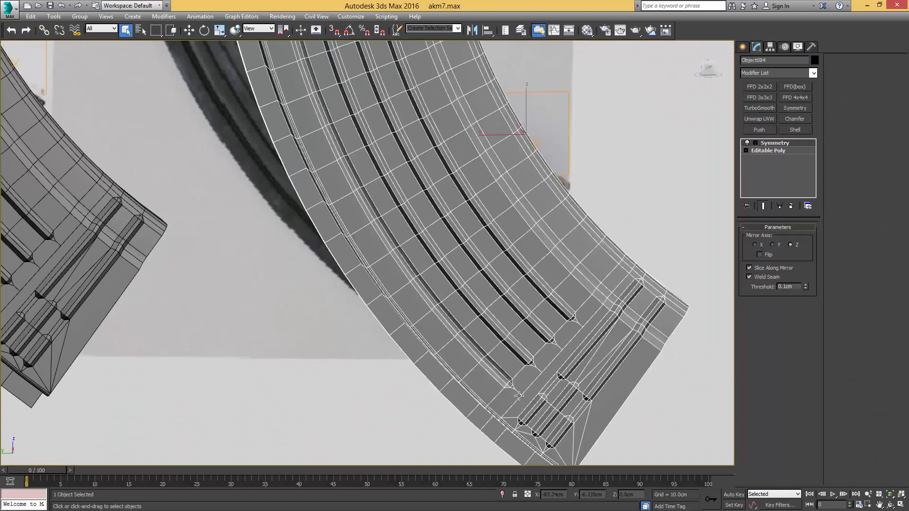
pyautogui.scroll(3, 502, 309)
# Remove the leftover short edges, with their vertices, beyond the lower tips of the four long curved ribs
pyautogui.press('w')
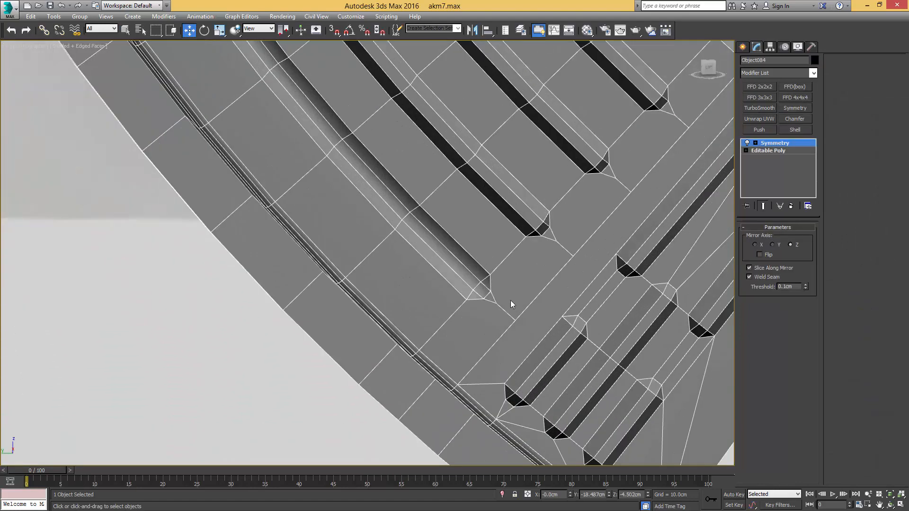
pyautogui.click(767, 151)
pyautogui.press('1')
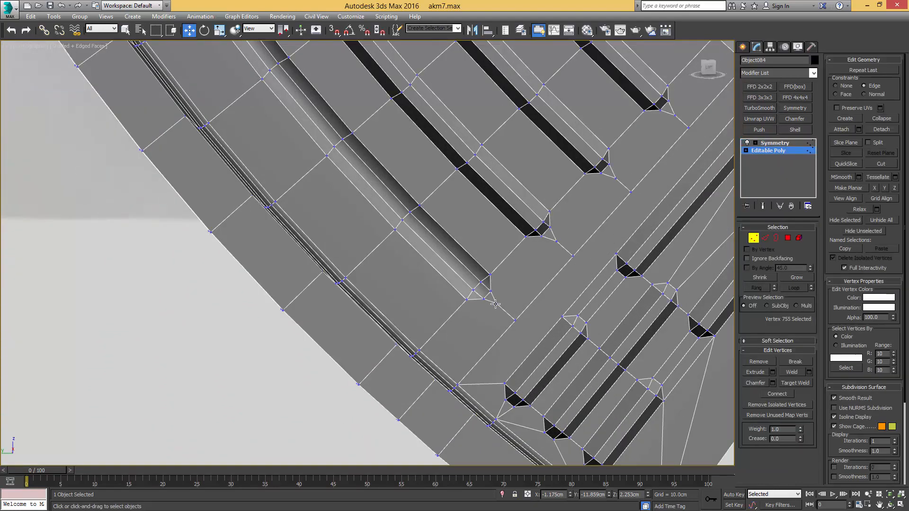
pyautogui.click(496, 304)
pyautogui.press('2')
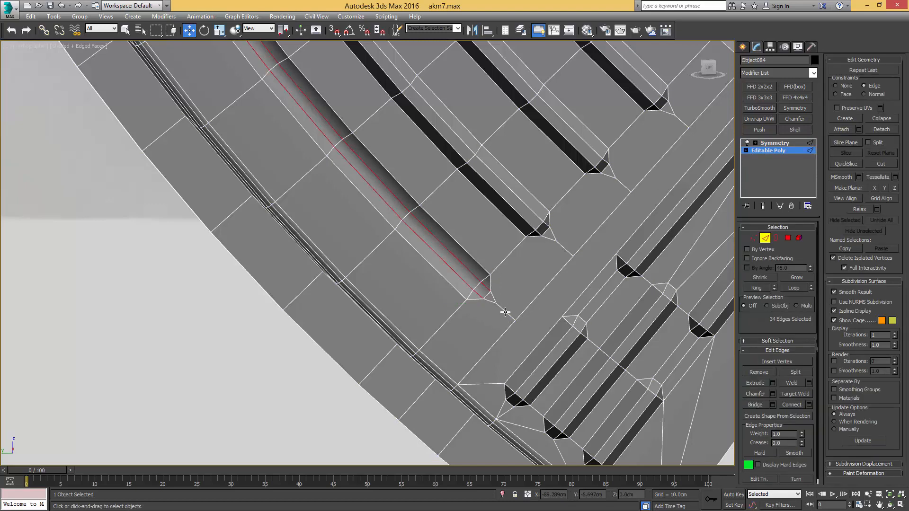
pyautogui.click(511, 310)
pyautogui.click(565, 251)
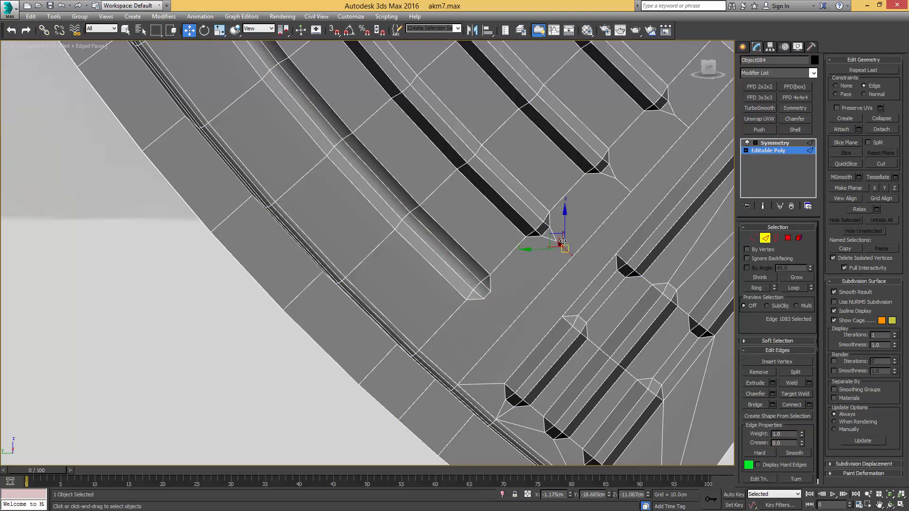
pyautogui.hotkey('ctrl', 'BackSpace')
pyautogui.moveTo(532, 247); pyautogui.dragTo(480, 301, button='middle')
pyautogui.click(565, 234)
pyautogui.hotkey('ctrl', 'BackSpace')
pyautogui.moveTo(568, 210); pyautogui.dragTo(520, 271, button='middle')
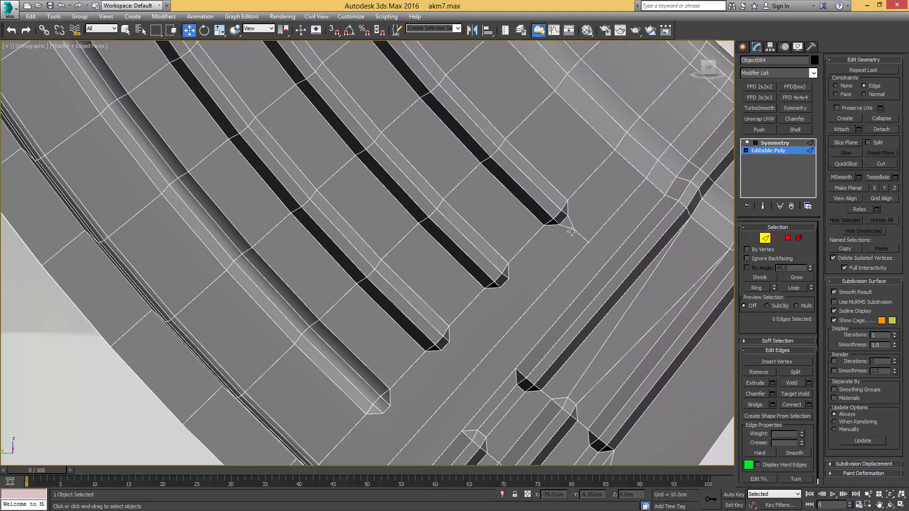
pyautogui.click(567, 228)
pyautogui.hotkey('ctrl', 'BackSpace')
pyautogui.moveTo(582, 243); pyautogui.dragTo(545, 253, button='middle')
# Connect the innermost long rib's lower tip vertex to the nearby vertex on the side's inner lengthwise loop
pyautogui.press('1')
pyautogui.press('q')
pyautogui.click(531, 224)
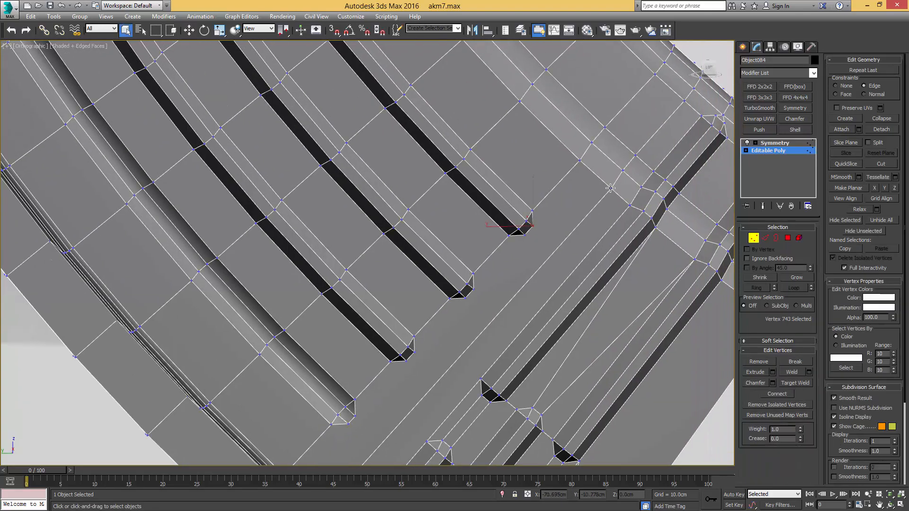
pyautogui.keyDown('ctrl'); pyautogui.click(611, 188); pyautogui.keyUp('ctrl')
pyautogui.hotkey('ctrl', 'shift', 'e')
pyautogui.scroll(-4, 512, 284)
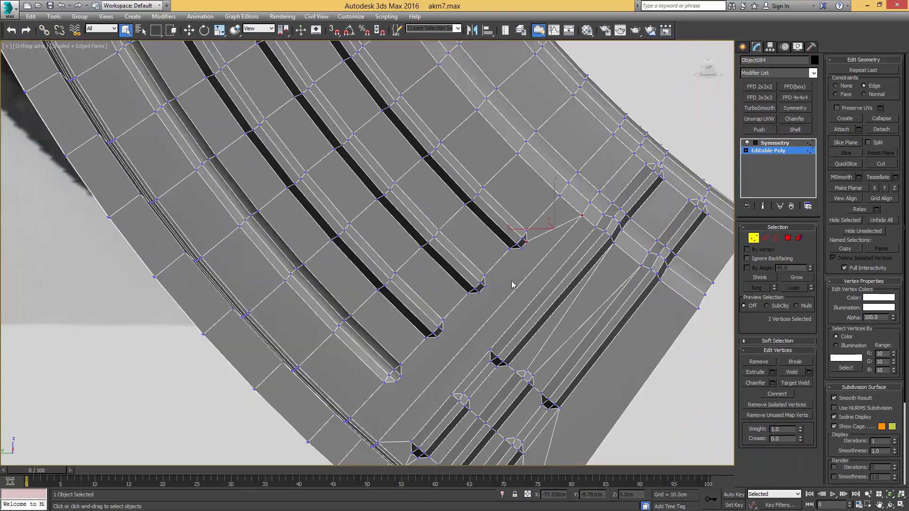
pyautogui.moveTo(511, 284); pyautogui.dragTo(518, 258, button='middle')
pyautogui.scroll(3, 521, 268)
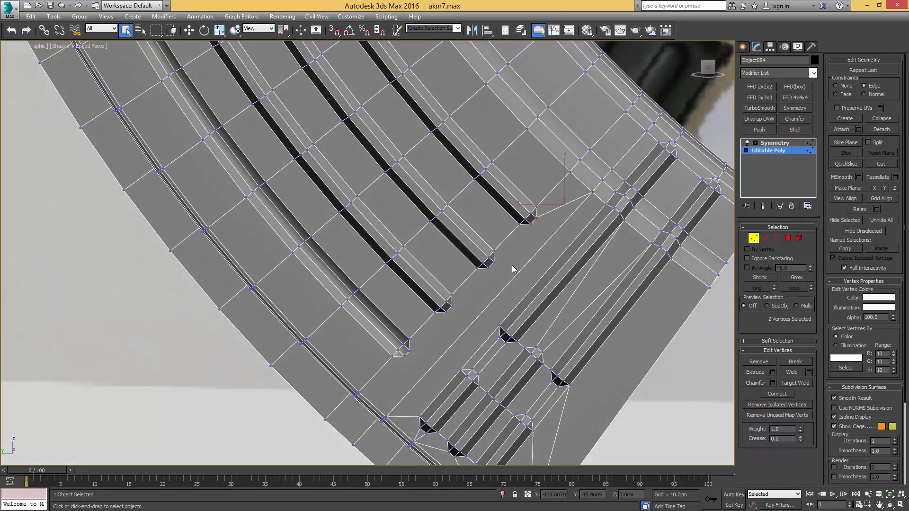
# Connect the lower tips of the two innermost long ribs to the end vertex of the nearest long diagonal rib
pyautogui.press('2')
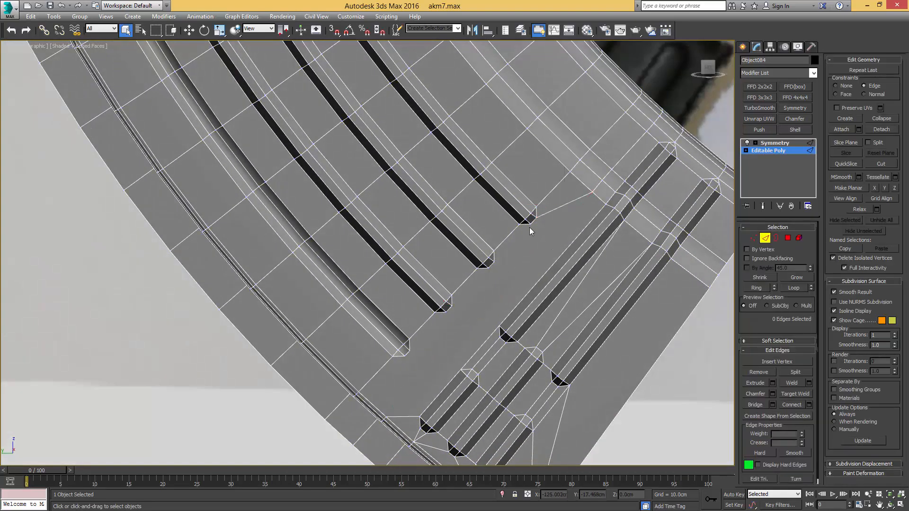
pyautogui.press('1')
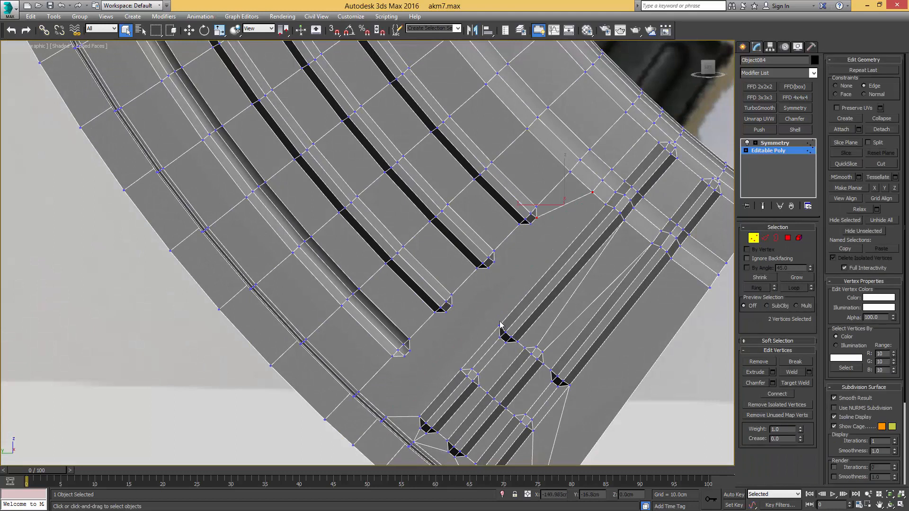
pyautogui.click(489, 268)
pyautogui.keyDown('ctrl'); pyautogui.click(499, 326); pyautogui.keyUp('ctrl')
pyautogui.hotkey('ctrl', 'shift', 'e')
pyautogui.click(531, 223)
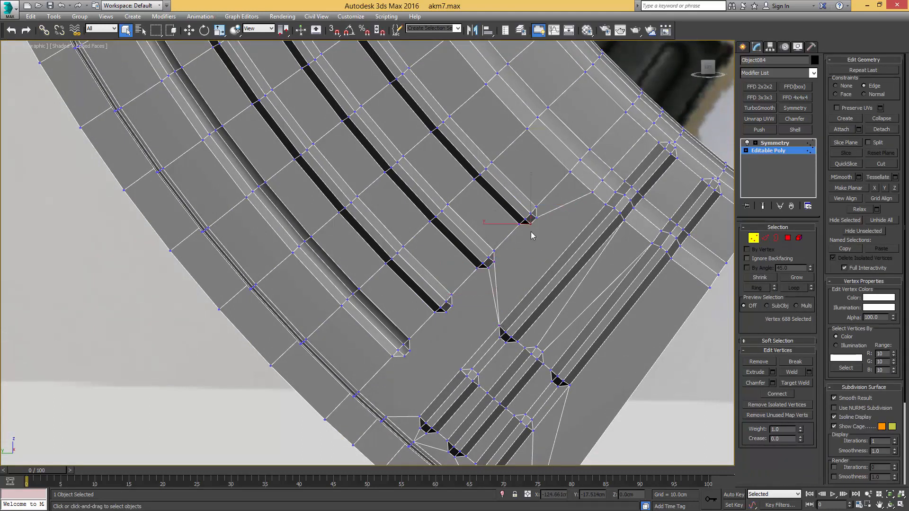
pyautogui.keyDown('ctrl'); pyautogui.click(500, 326); pyautogui.keyUp('ctrl')
pyautogui.hotkey('ctrl', 'shift', 'e')
# Connect the lower tip of the rib beside the outermost one to the long diagonal rib's end and the nearest short rib's tip
pyautogui.moveTo(455, 321); pyautogui.dragTo(470, 267, button='middle')
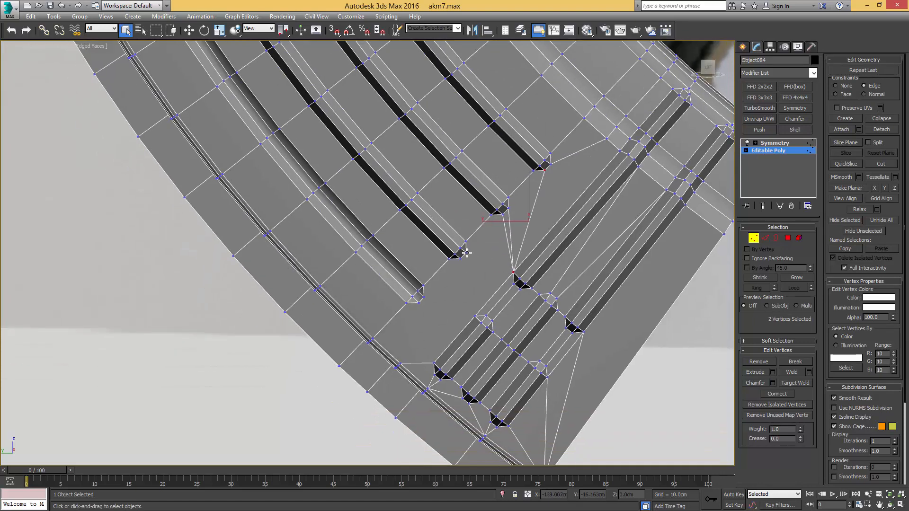
pyautogui.click(466, 252)
pyautogui.keyDown('ctrl'); pyautogui.click(513, 273); pyautogui.keyUp('ctrl')
pyautogui.hotkey('ctrl', 'shift', 'e')
pyautogui.click(461, 257)
pyautogui.keyDown('ctrl'); pyautogui.click(475, 316); pyautogui.keyUp('ctrl')
pyautogui.hotkey('ctrl', 'shift', 'e')
pyautogui.moveTo(447, 312); pyautogui.dragTo(437, 274, button='middle')
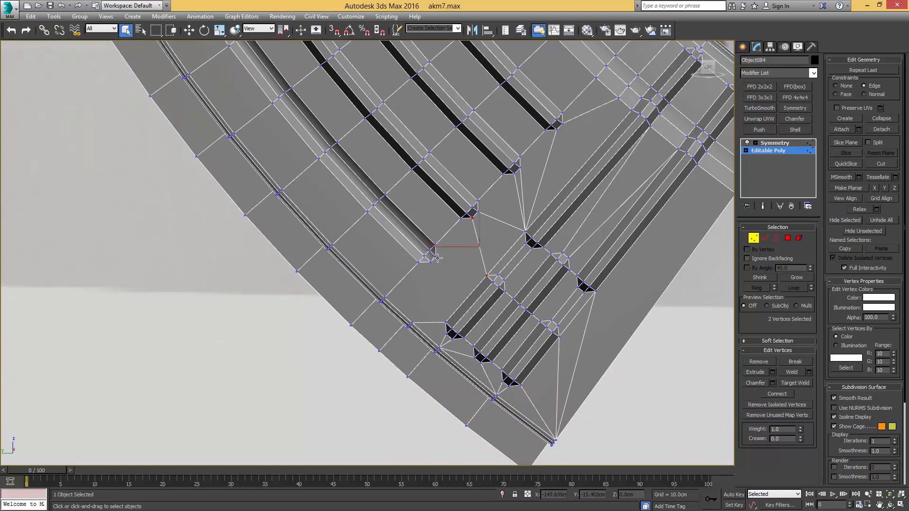
# Connect the outermost long rib's lower tip vertices to both ends of the nearest short diagonal rib
pyautogui.click(436, 257)
pyautogui.keyDown('ctrl'); pyautogui.click(486, 275); pyautogui.keyUp('ctrl')
pyautogui.hotkey('ctrl', 'shift', 'e')
pyautogui.click(431, 263)
pyautogui.keyDown('ctrl'); pyautogui.click(446, 322); pyautogui.keyUp('ctrl')
pyautogui.hotkey('ctrl', 'shift', 'e')
pyautogui.moveTo(430, 234); pyautogui.dragTo(439, 254, button='middle')
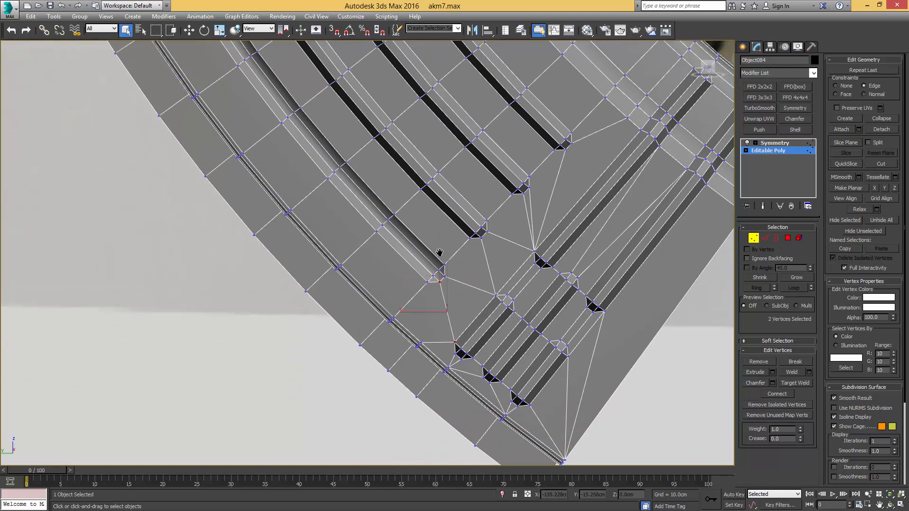
# Remove the leftover vertices above the upper tips of the two long ribs next to the outermost one
pyautogui.scroll(-5, 417, 240)
pyautogui.moveTo(317, 66); pyautogui.dragTo(402, 255, button='middle')
pyautogui.scroll(10, 401, 258)
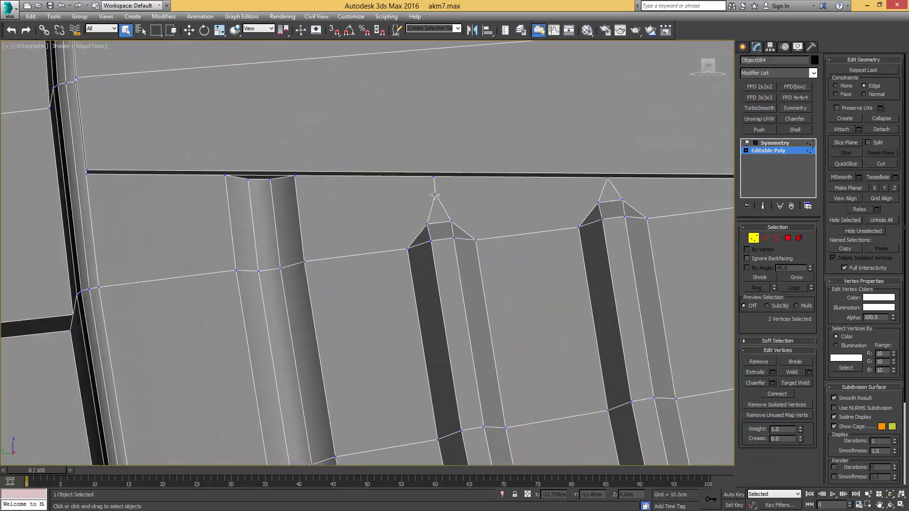
pyautogui.press('BackSpace')
pyautogui.click(608, 179)
pyautogui.press('BackSpace')
pyautogui.moveTo(608, 182); pyautogui.dragTo(524, 218, button='middle')
pyautogui.moveTo(409, 230); pyautogui.dragTo(460, 217, button='middle')
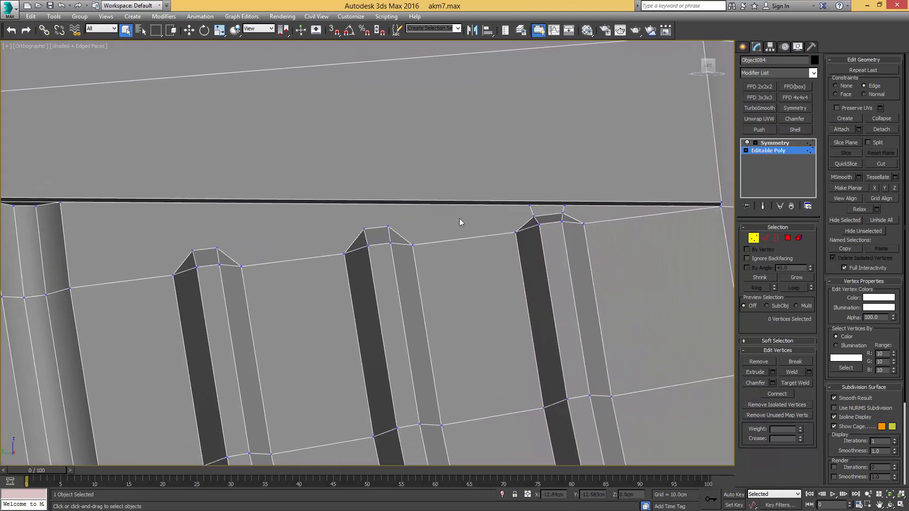
# Collapse the short edge above the innermost rib's upper tip and move the merged vertex along Y towards the middle rib
pyautogui.press('2')
pyautogui.click(546, 206)
pyautogui.hotkey('ctrl', 'alt', 'c')
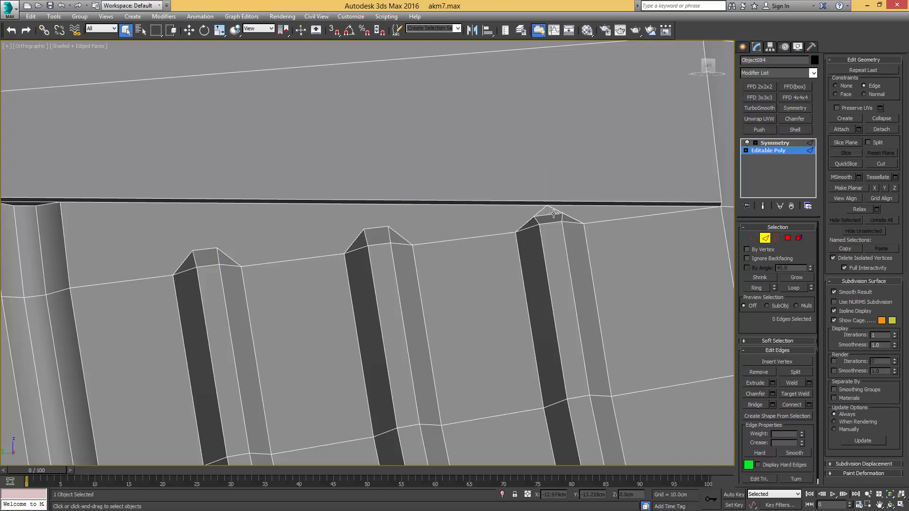
pyautogui.press('1')
pyautogui.click(545, 210)
pyautogui.press('w')
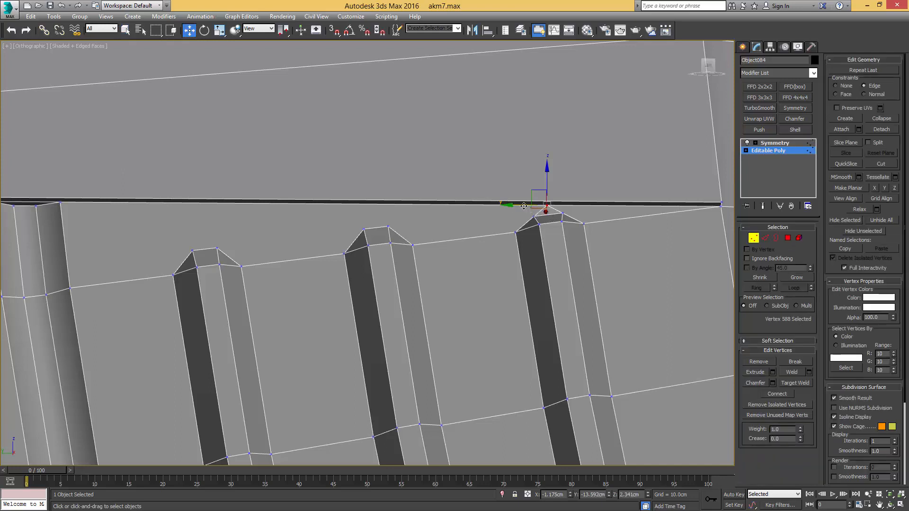
pyautogui.moveTo(523, 206); pyautogui.dragTo(451, 205)
# Connect the facing upper tip vertices from the moved vertex across the middle ribs to the outermost rib's top corner
pyautogui.keyDown('ctrl'); pyautogui.click(388, 227); pyautogui.keyUp('ctrl')
pyautogui.moveTo(350, 241); pyautogui.dragTo(448, 215, button='middle')
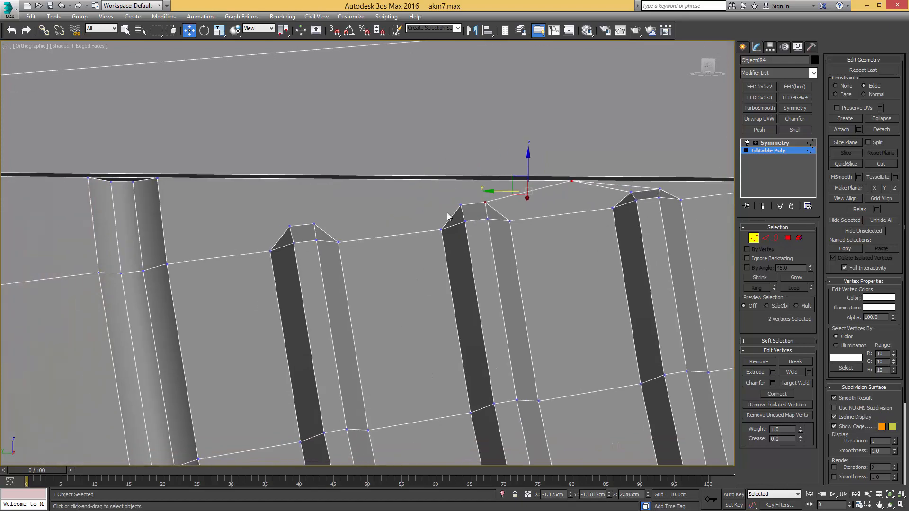
pyautogui.click(460, 206)
pyautogui.keyDown('ctrl'); pyautogui.click(314, 224); pyautogui.keyUp('ctrl')
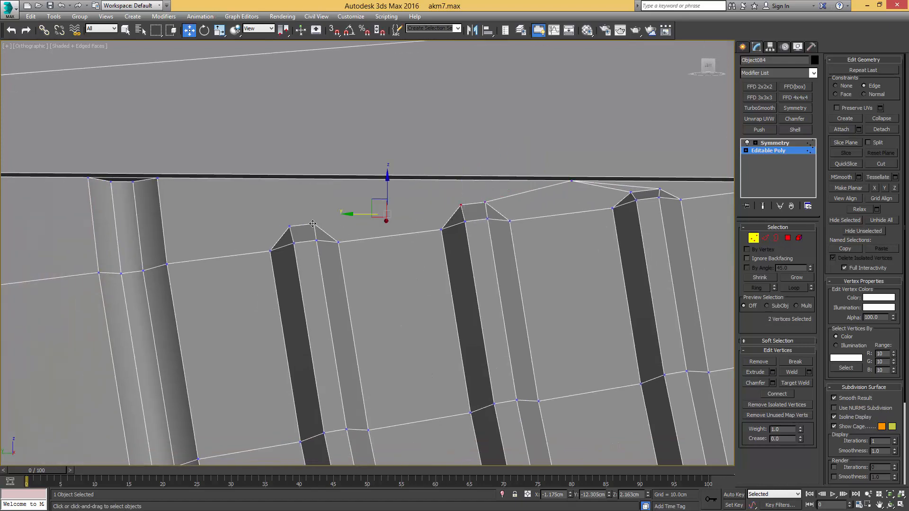
pyautogui.click(289, 227)
pyautogui.keyDown('ctrl'); pyautogui.click(158, 178); pyautogui.keyUp('ctrl')
pyautogui.hotkey('ctrl', 'shift', 'e')
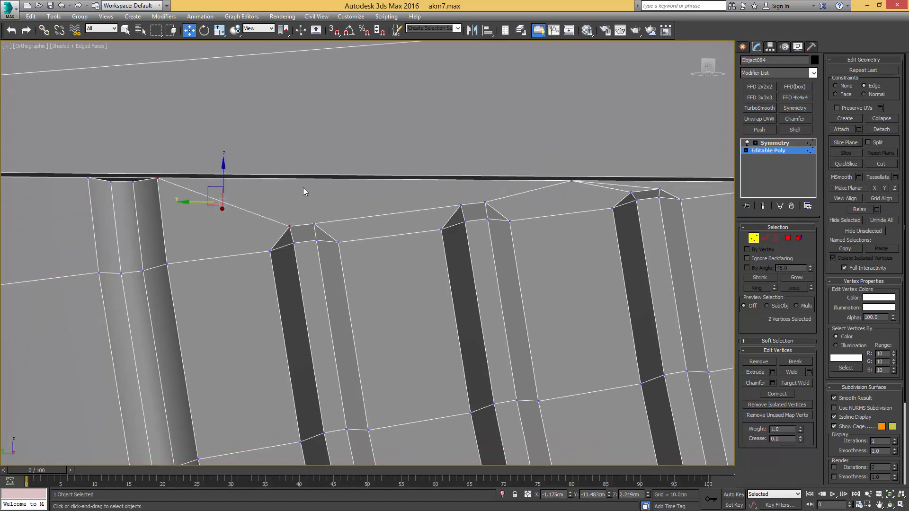
# Add a second connection from the outermost rib's top corner to the adjacent rib's tip, and connect the innermost rib's tip to the inner seam corner
pyautogui.scroll(-5, 306, 191)
pyautogui.moveTo(451, 190); pyautogui.dragTo(485, 183, button='middle')
pyautogui.scroll(4, 381, 189)
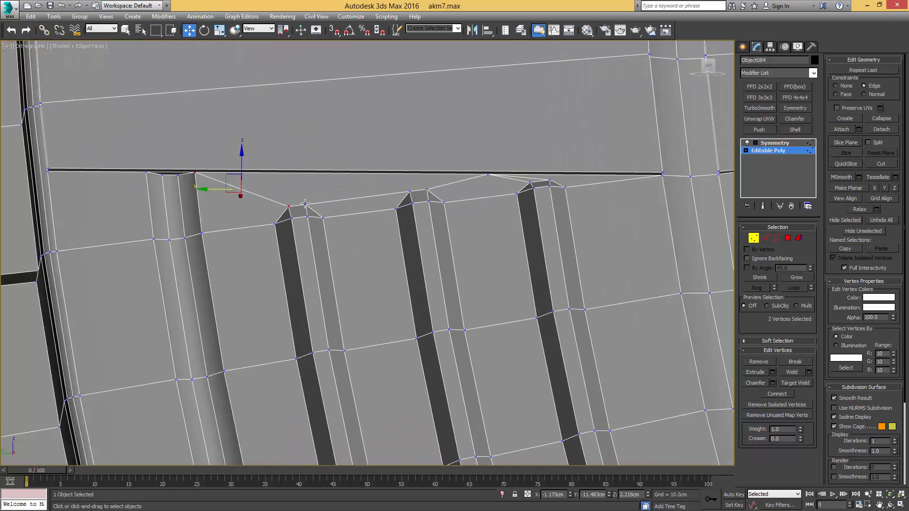
pyautogui.click(305, 204)
pyautogui.keyDown('ctrl'); pyautogui.click(195, 172); pyautogui.keyUp('ctrl')
pyautogui.keyDown('alt'); pyautogui.moveTo(314, 178); pyautogui.dragTo(487, 190, button='middle'); pyautogui.keyUp('alt')
pyautogui.click(483, 195)
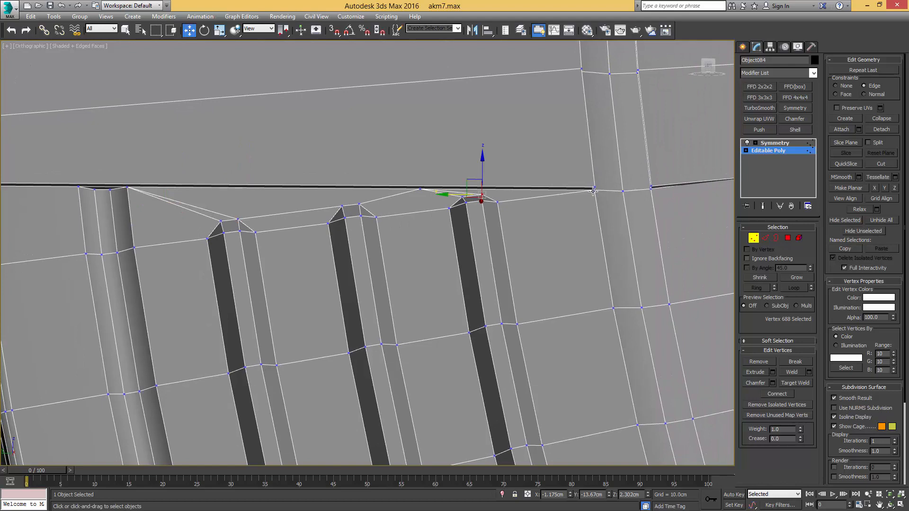
pyautogui.keyDown('ctrl'); pyautogui.click(593, 191); pyautogui.keyUp('ctrl')
pyautogui.keyDown('alt'); pyautogui.moveTo(290, 219); pyautogui.dragTo(425, 188, button='middle'); pyautogui.keyUp('alt')
pyautogui.moveTo(494, 239); pyautogui.dragTo(468, 213, button='middle')
# Select the polygon strip along the ridge of the rib beside the outermost one, leaving out the polygons beyond its upper tip
pyautogui.press('2')
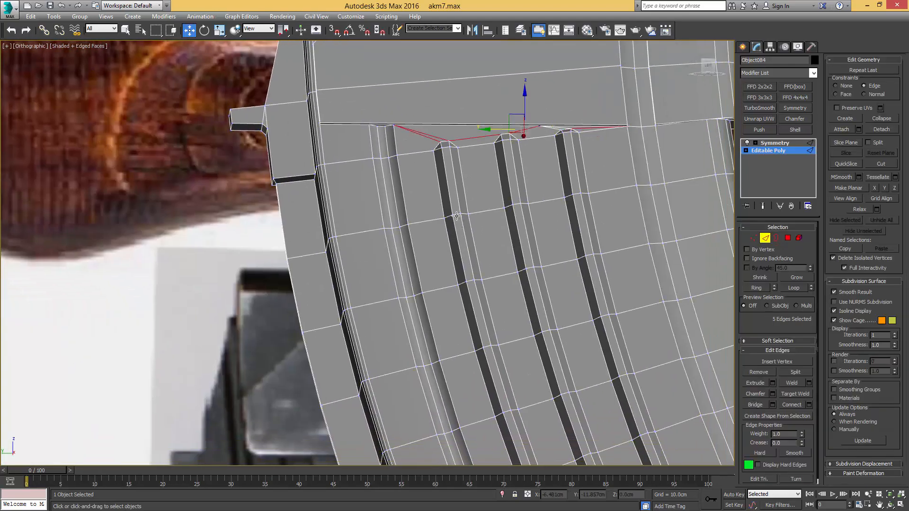
pyautogui.click(456, 215)
pyautogui.hotkey('alt', 'r')
pyautogui.hotkey('ctrl', '4')
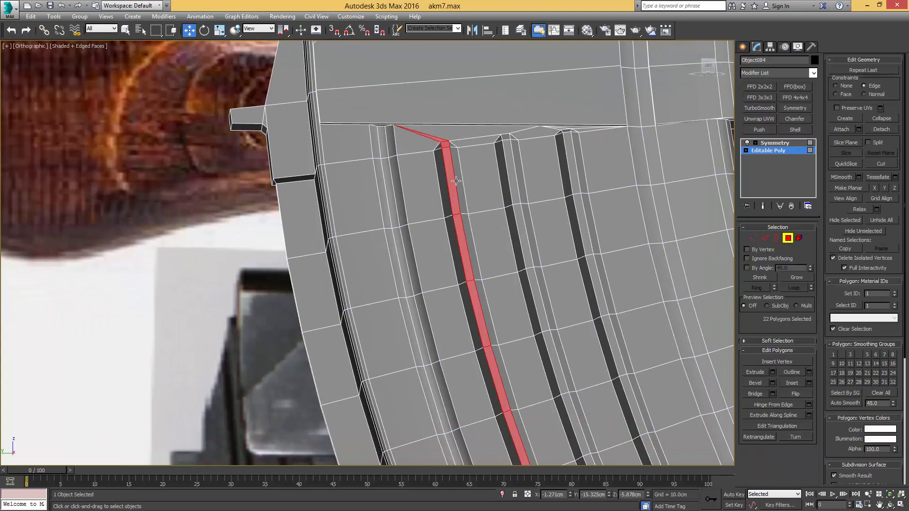
pyautogui.keyDown('alt'); pyautogui.click(429, 140); pyautogui.keyUp('alt')
pyautogui.scroll(-6, 463, 184)
pyautogui.moveTo(453, 235); pyautogui.dragTo(353, 46, button='middle')
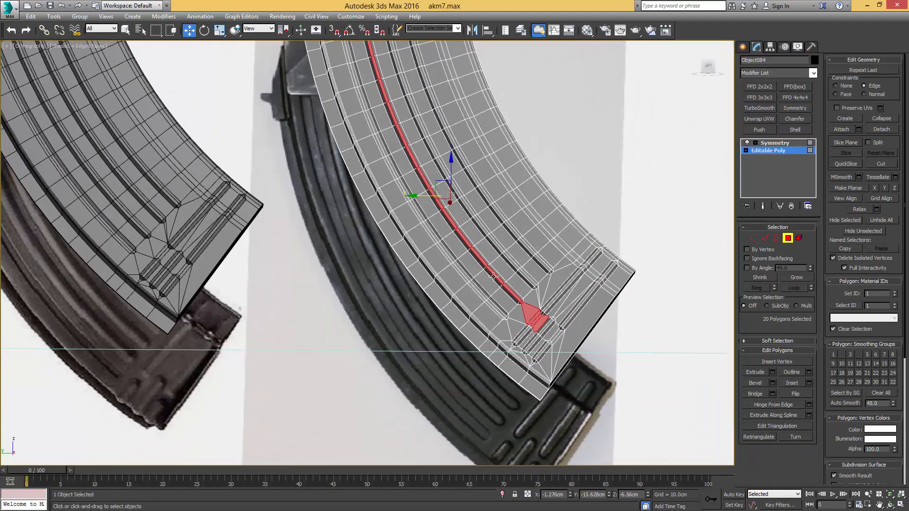
# Select the ridge polygon strips of the three middle curved ribs, leaving out the polygons beyond their lower tips
pyautogui.scroll(4, 492, 293)
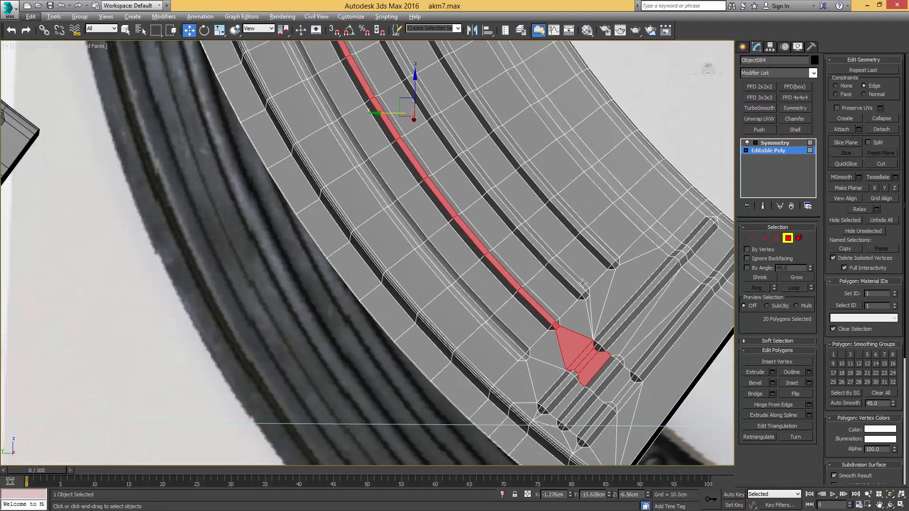
pyautogui.press('2')
pyautogui.keyDown('ctrl'); pyautogui.click(553, 260); pyautogui.keyUp('ctrl')
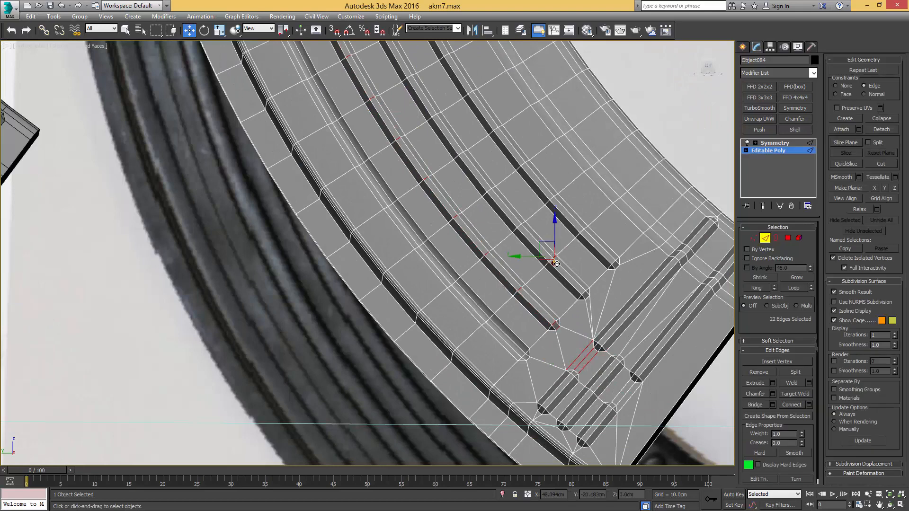
pyautogui.press('q')
pyautogui.scroll(5, 553, 259)
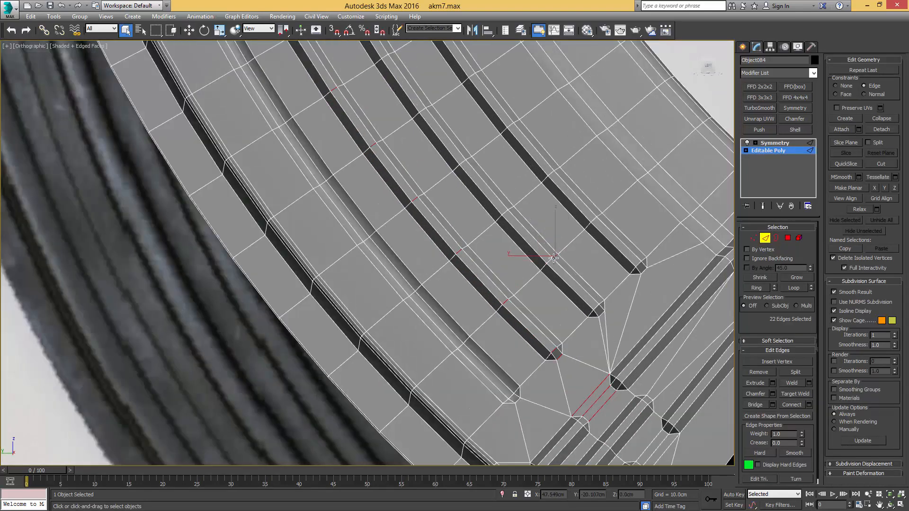
pyautogui.scroll(-4, 555, 280)
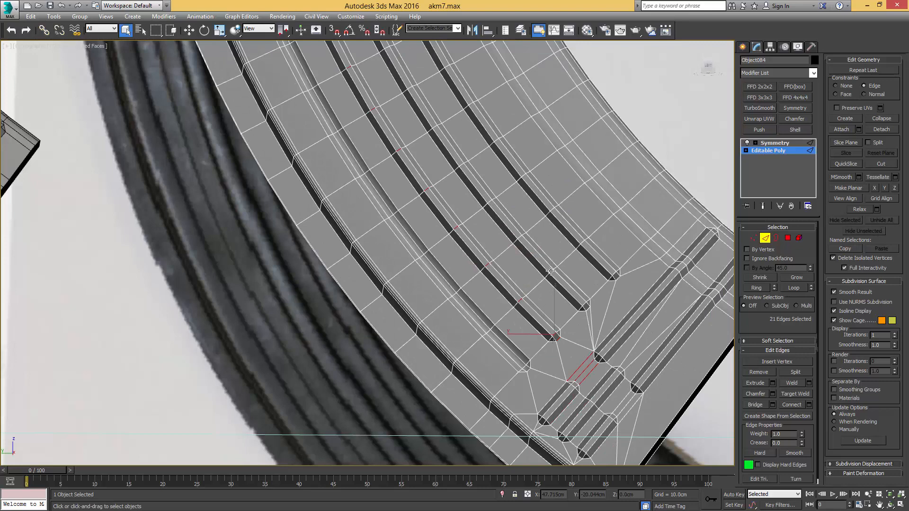
pyautogui.keyDown('alt'); pyautogui.click(589, 366); pyautogui.keyUp('alt')
pyautogui.press('4')
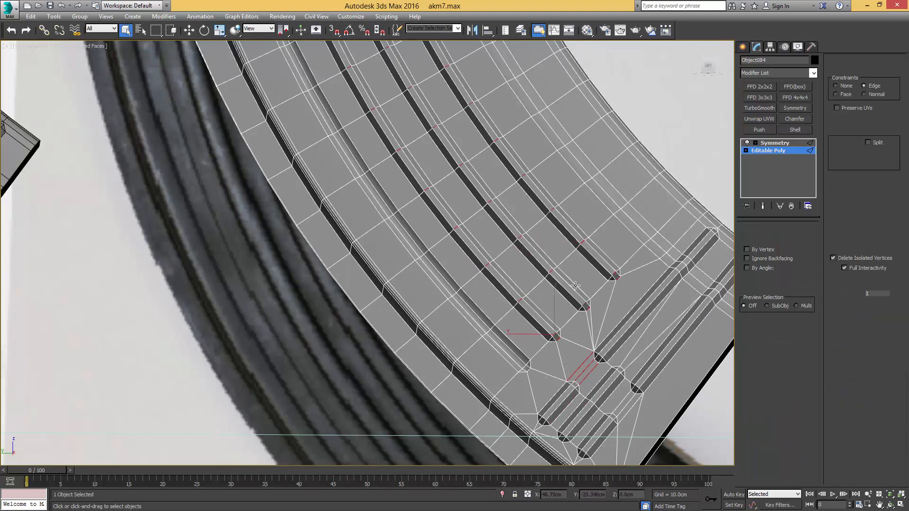
pyautogui.keyDown('alt'); pyautogui.moveTo(583, 382); pyautogui.dragTo(553, 339); pyautogui.keyUp('alt')
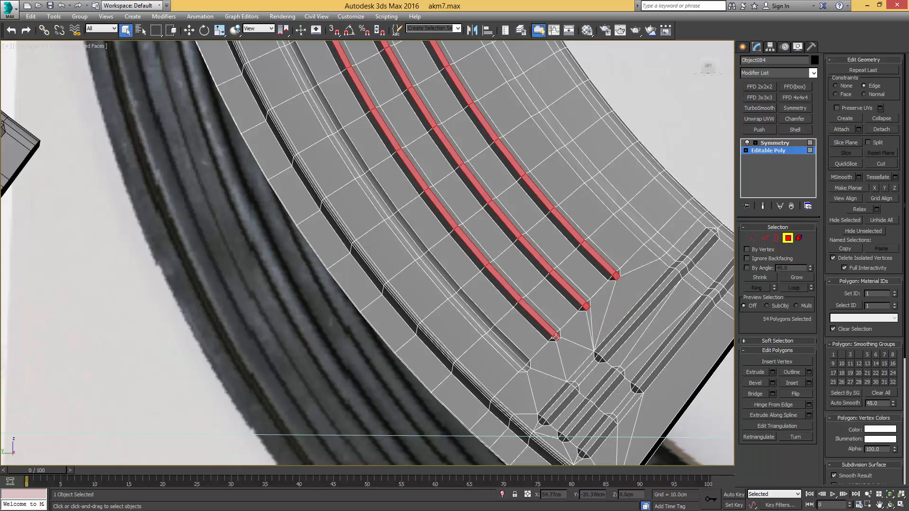
# Deselect the polygons beyond the upper tips of the three curved ribs
pyautogui.moveTo(423, 199); pyautogui.dragTo(490, 376, button='middle')
pyautogui.moveTo(424, 202); pyautogui.dragTo(473, 333, button='middle')
pyautogui.scroll(2, 399, 216)
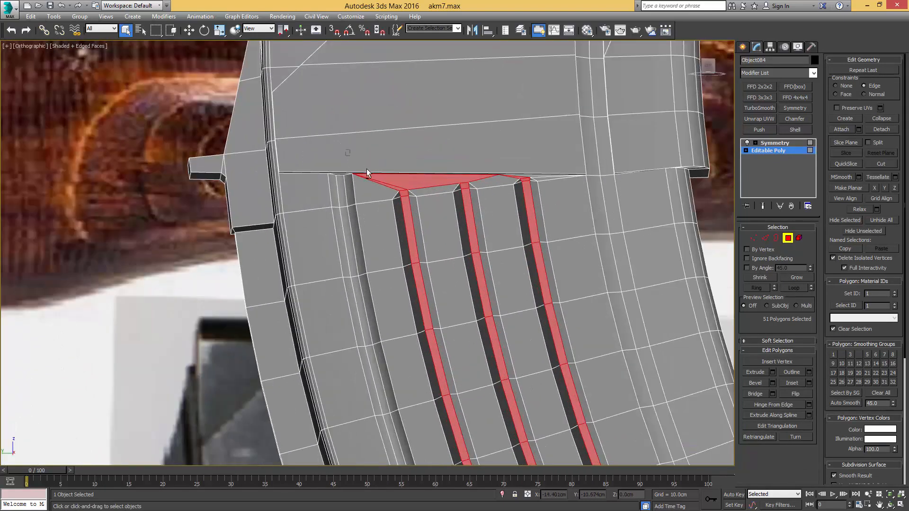
pyautogui.keyDown('alt'); pyautogui.moveTo(418, 192); pyautogui.dragTo(418, 193); pyautogui.keyUp('alt')
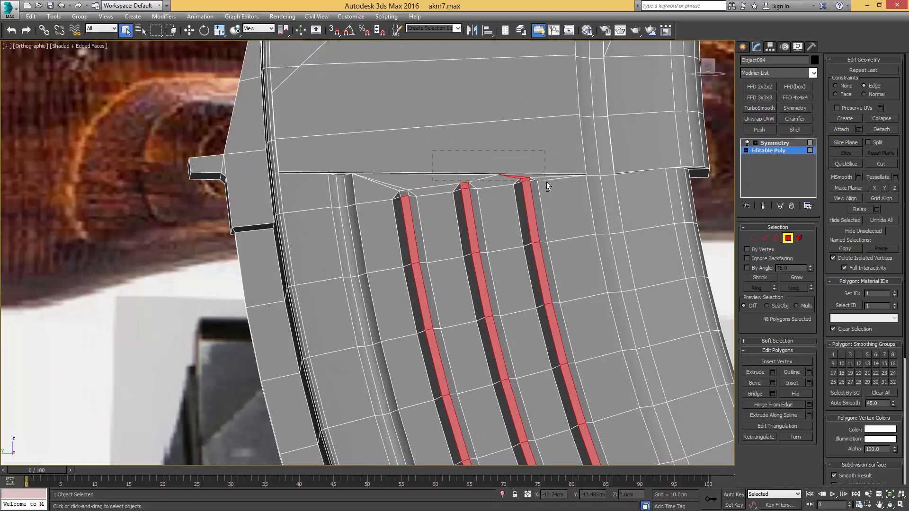
pyautogui.keyDown('alt'); pyautogui.moveTo(546, 182); pyautogui.dragTo(547, 181); pyautogui.keyUp('alt')
pyautogui.keyDown('alt'); pyautogui.click(465, 185); pyautogui.keyUp('alt')
# Grow the selection over the full width of the three curved ribs and assign it to smoothing group 22
pyautogui.click(791, 277)
pyautogui.moveTo(595, 354); pyautogui.dragTo(574, 267, button='middle')
pyautogui.scroll(-2, 571, 274)
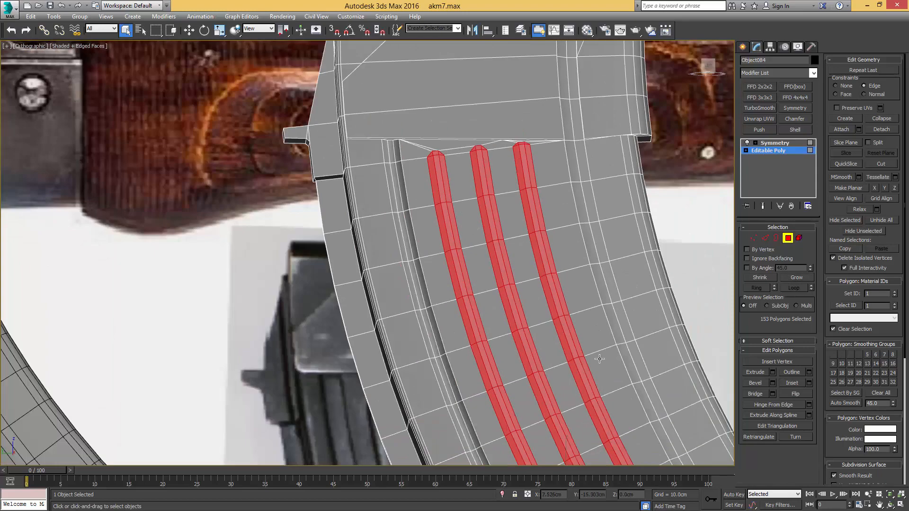
pyautogui.moveTo(594, 355); pyautogui.dragTo(568, 266, button='middle')
pyautogui.moveTo(592, 406); pyautogui.dragTo(563, 270, button='middle')
pyautogui.moveTo(594, 373); pyautogui.dragTo(470, 210, button='middle')
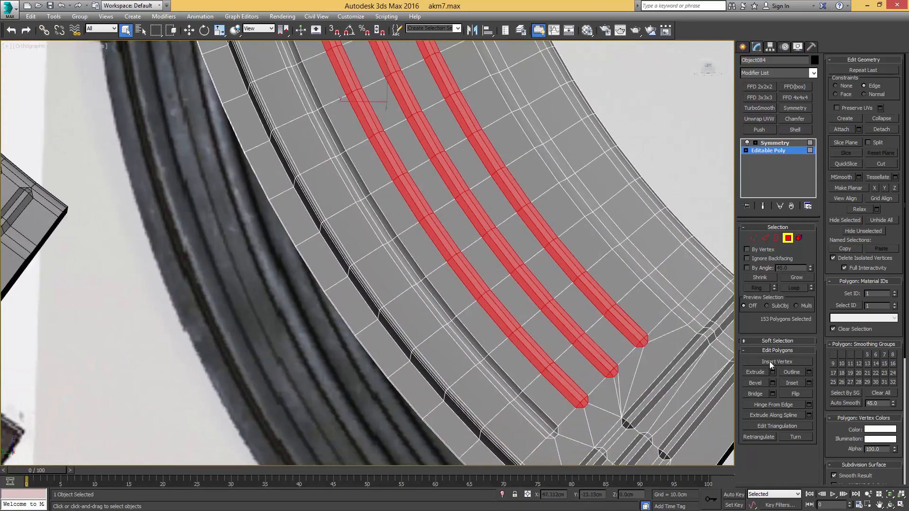
pyautogui.scroll(-2, 653, 371)
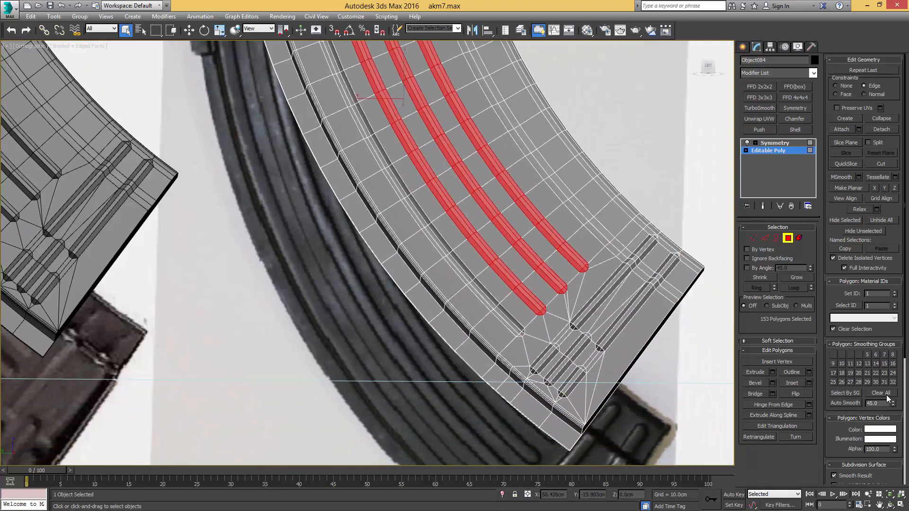
pyautogui.click(875, 373)
# Select the ridge polygons along the two long straight ribs at the magazine's lower end
pyautogui.scroll(5, 573, 324)
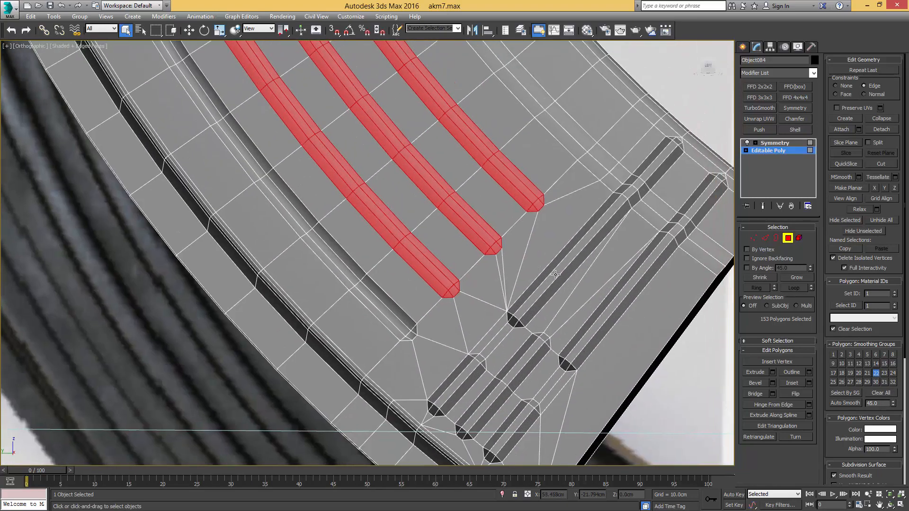
pyautogui.click(559, 274)
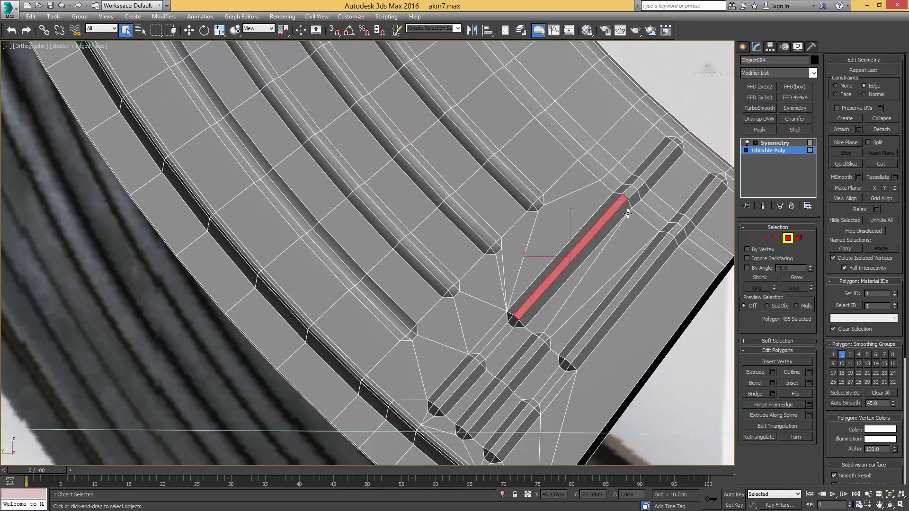
pyautogui.keyDown('ctrl'); pyautogui.click(635, 197); pyautogui.keyUp('ctrl')
pyautogui.keyDown('alt'); pyautogui.click(633, 197); pyautogui.keyUp('alt')
pyautogui.keyDown('ctrl'); pyautogui.click(631, 192); pyautogui.keyUp('ctrl')
pyautogui.keyDown('ctrl'); pyautogui.click(640, 181); pyautogui.keyUp('ctrl')
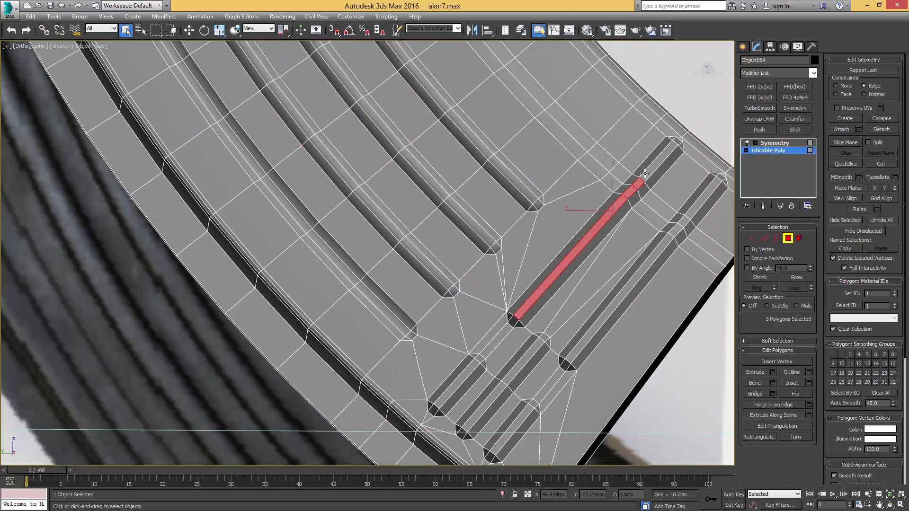
pyautogui.keyDown('ctrl'); pyautogui.click(644, 174); pyautogui.keyUp('ctrl')
pyautogui.keyDown('ctrl'); pyautogui.click(638, 278); pyautogui.keyUp('ctrl')
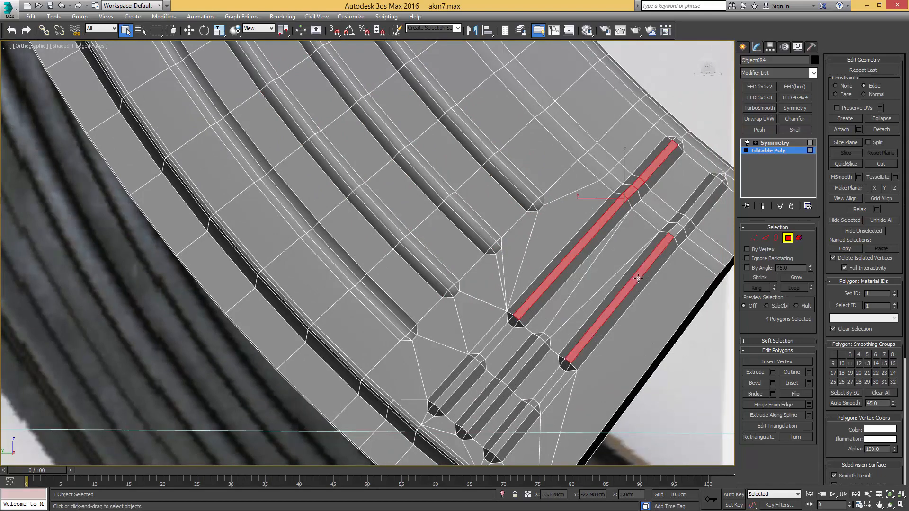
pyautogui.keyDown('ctrl'); pyautogui.click(695, 208); pyautogui.keyUp('ctrl')
# Add the three short ribs' ridges to the selection and assign all five straight ribs, grown to full width, to smoothing group 22
pyautogui.keyDown('ctrl'); pyautogui.click(460, 380); pyautogui.keyUp('ctrl')
pyautogui.keyDown('ctrl'); pyautogui.click(501, 390); pyautogui.keyUp('ctrl')
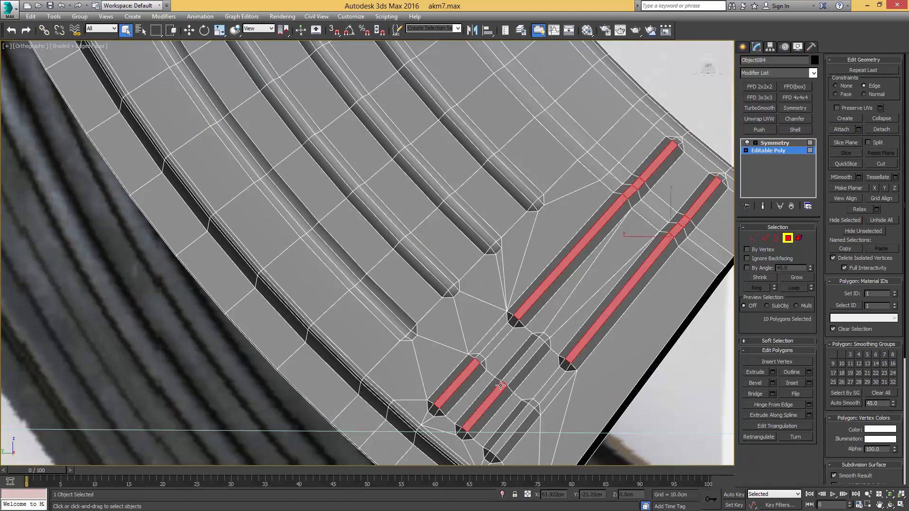
pyautogui.keyDown('ctrl'); pyautogui.click(520, 366); pyautogui.keyUp('ctrl')
pyautogui.keyDown('ctrl'); pyautogui.click(515, 418); pyautogui.keyUp('ctrl')
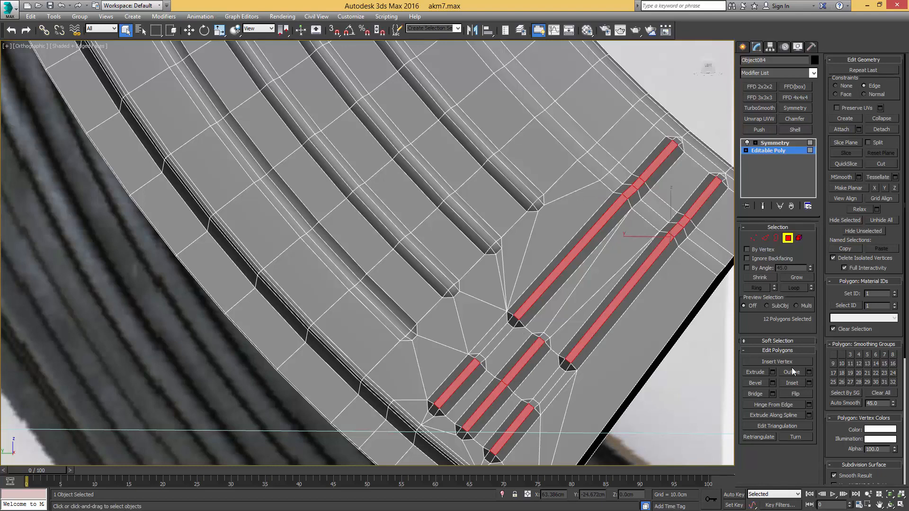
pyautogui.click(795, 288)
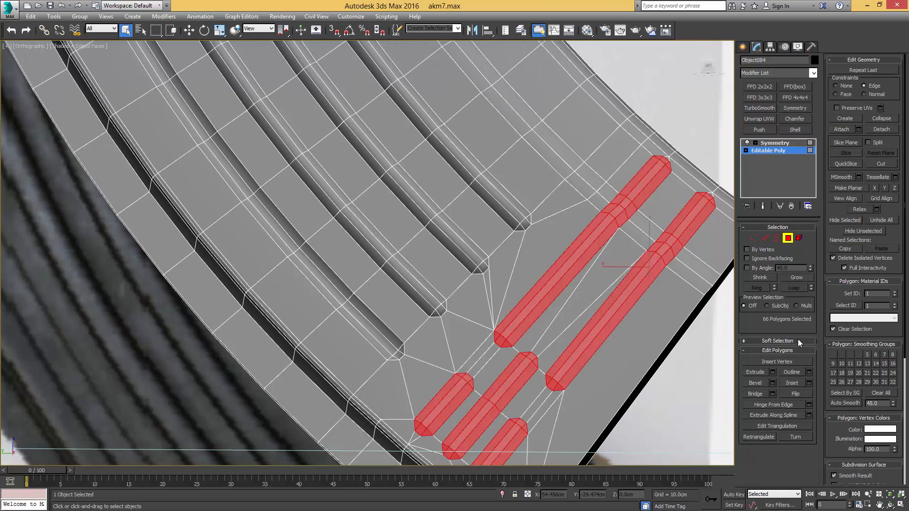
pyautogui.click(875, 372)
pyautogui.press('4')
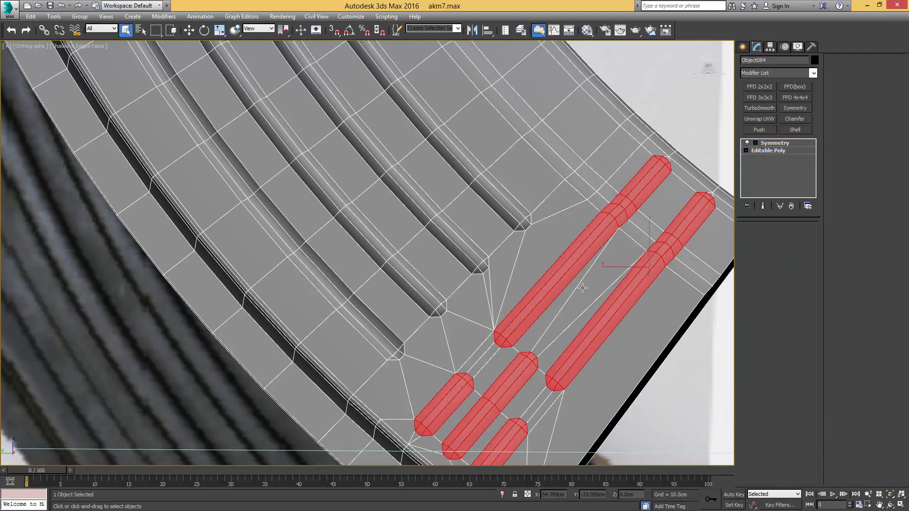
# Move the bend polygons crossing the two long straight ribs out of their smoothing group and into group 20
pyautogui.moveTo(559, 279); pyautogui.dragTo(540, 304, button='middle')
pyautogui.press('2')
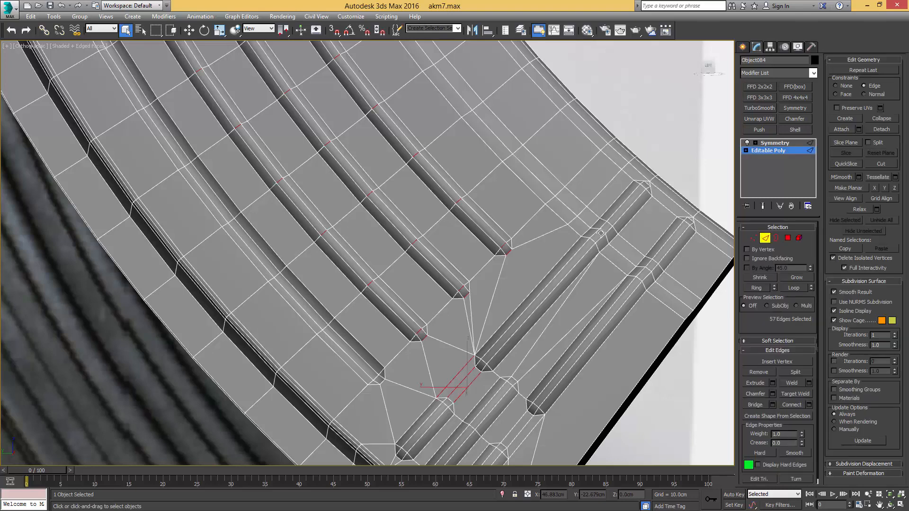
pyautogui.press('4')
pyautogui.click(599, 234)
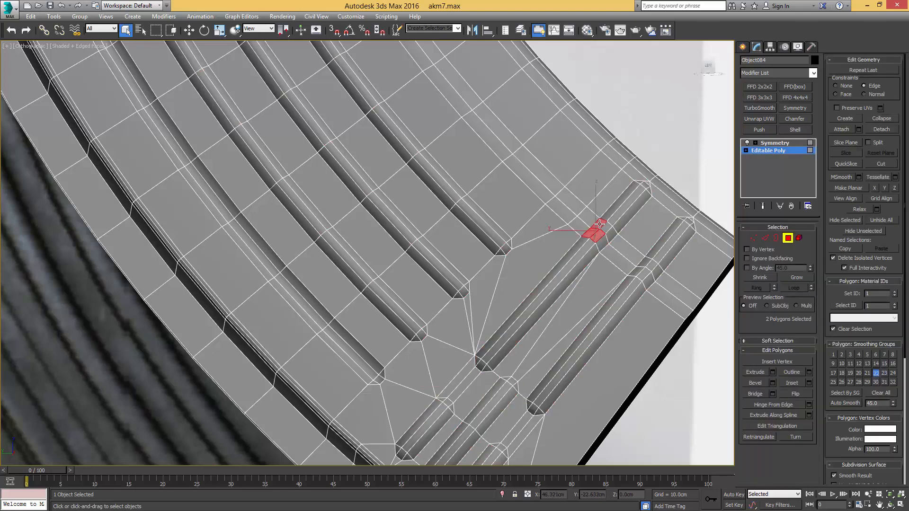
pyautogui.keyDown('ctrl'); pyautogui.click(601, 243); pyautogui.keyUp('ctrl')
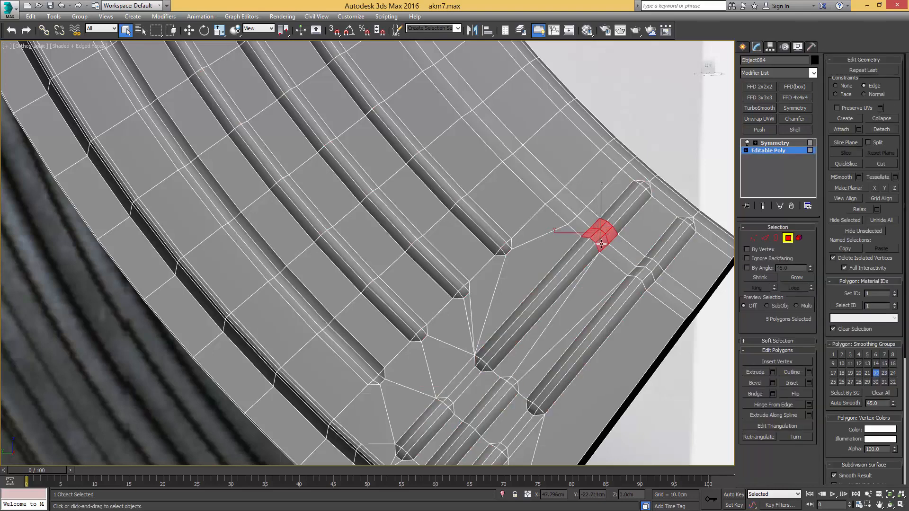
pyautogui.keyDown('ctrl'); pyautogui.click(655, 272); pyautogui.keyUp('ctrl')
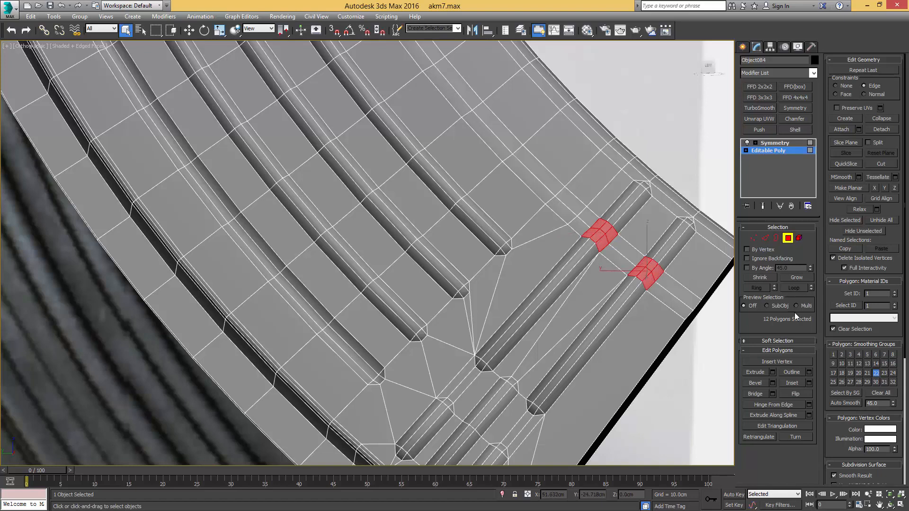
pyautogui.click(879, 394)
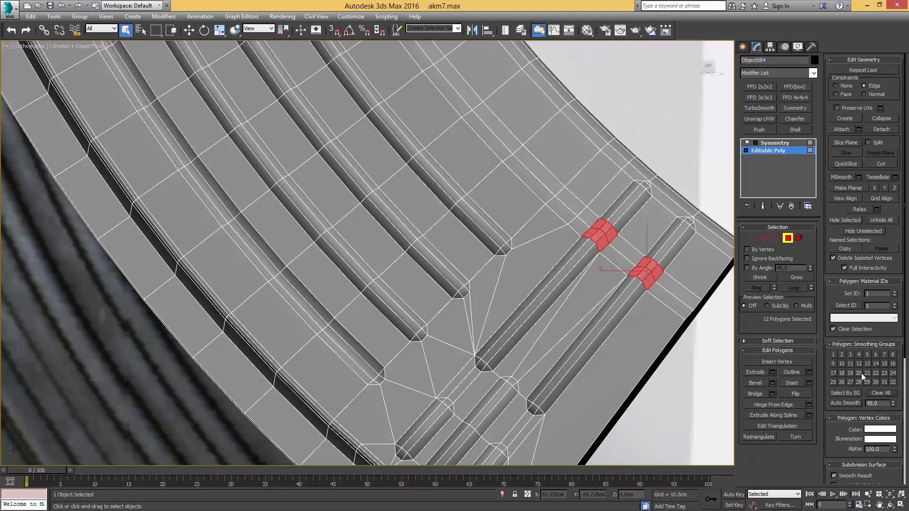
pyautogui.click(858, 374)
pyautogui.press('4')
# Return to the Symmetry modifier level and view the whole mirrored magazine in perspective
pyautogui.scroll(-6, 568, 282)
pyautogui.scroll(-3, 568, 282)
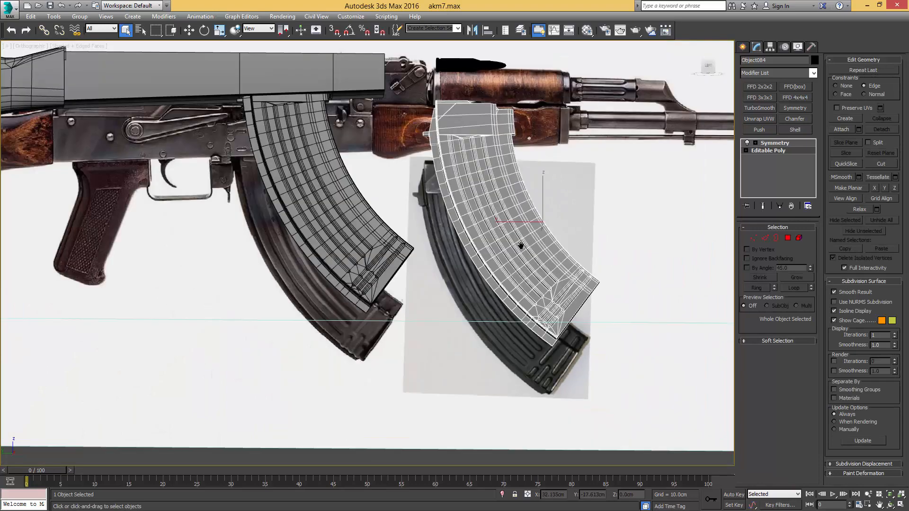
pyautogui.keyDown('alt'); pyautogui.moveTo(520, 245); pyautogui.dragTo(583, 246, button='middle'); pyautogui.keyUp('alt')
pyautogui.click(775, 143)
pyautogui.press('w')
# Bring up the magazine reference photo in Windows Photo Viewer and examine the raised shapes on its base plate
pyautogui.moveTo(908, 124); pyautogui.dragTo(541, 82)
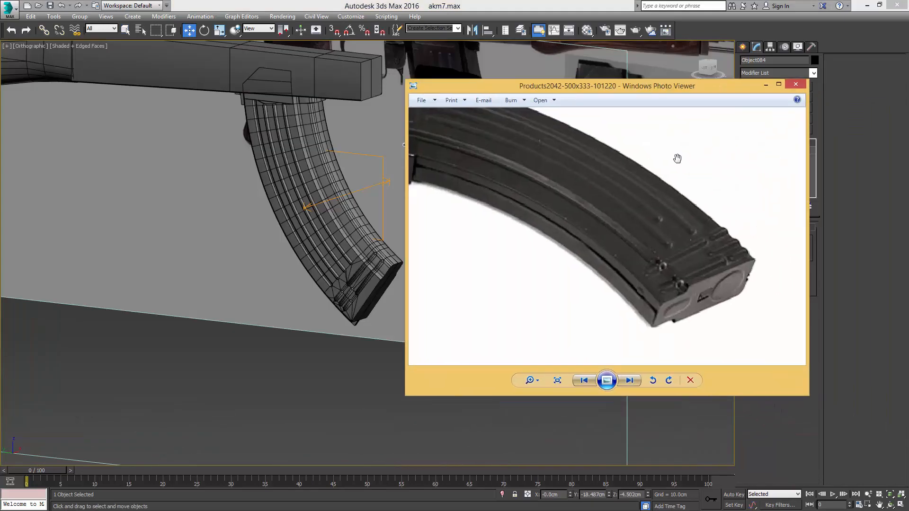
pyautogui.scroll(1, 693, 315)
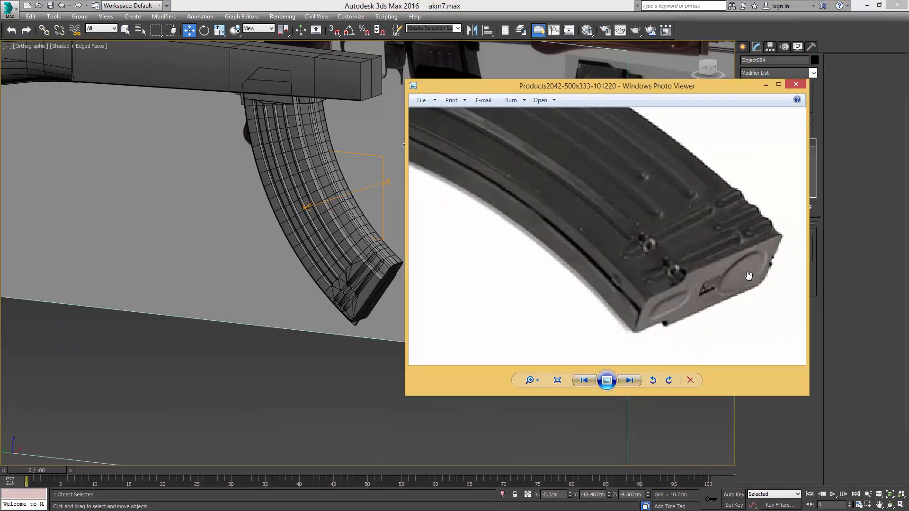
pyautogui.moveTo(701, 84); pyautogui.dragTo(908, 124)
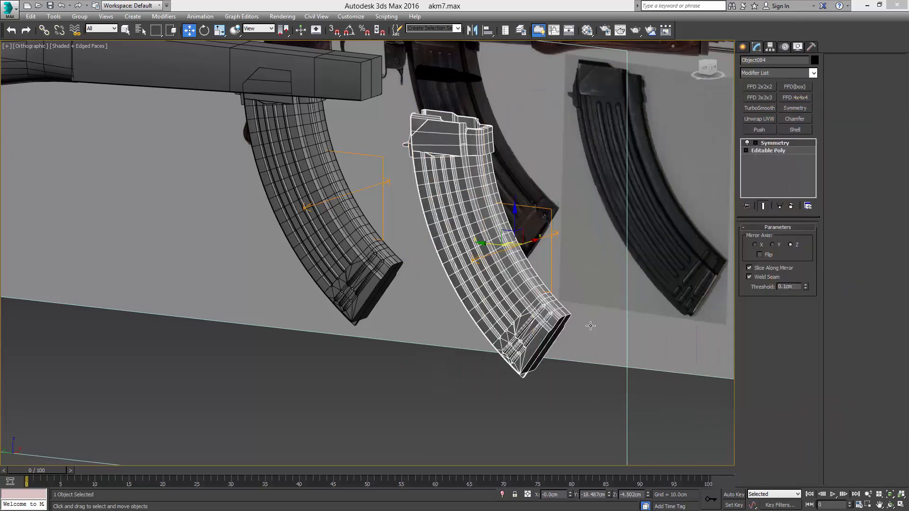
# In the top view, create an 18-sided cylinder about 0.85 cm in radius and 0.53 cm high near the magazine's end
pyautogui.moveTo(591, 326); pyautogui.dragTo(560, 290, button='middle')
pyautogui.press('t')
pyautogui.moveTo(371, 309); pyautogui.dragTo(468, 283, button='middle')
pyautogui.scroll(3, 472, 284)
pyautogui.click(477, 284)
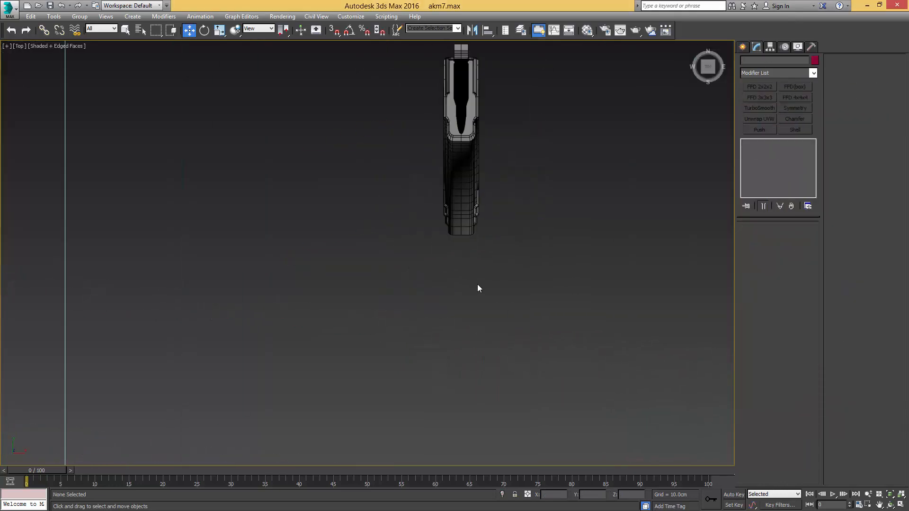
pyautogui.rightClick(477, 284)
pyautogui.click(492, 263)
pyautogui.moveTo(459, 274); pyautogui.dragTo(467, 266)
pyautogui.scroll(6, 471, 265)
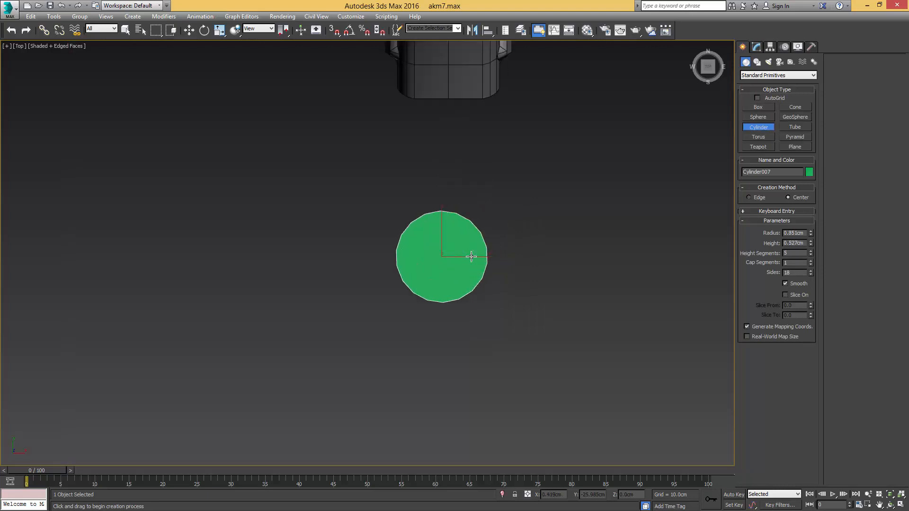
# Set the cylinder's Z rotation to 0 and convert it to an Editable Poly
pyautogui.press('e')
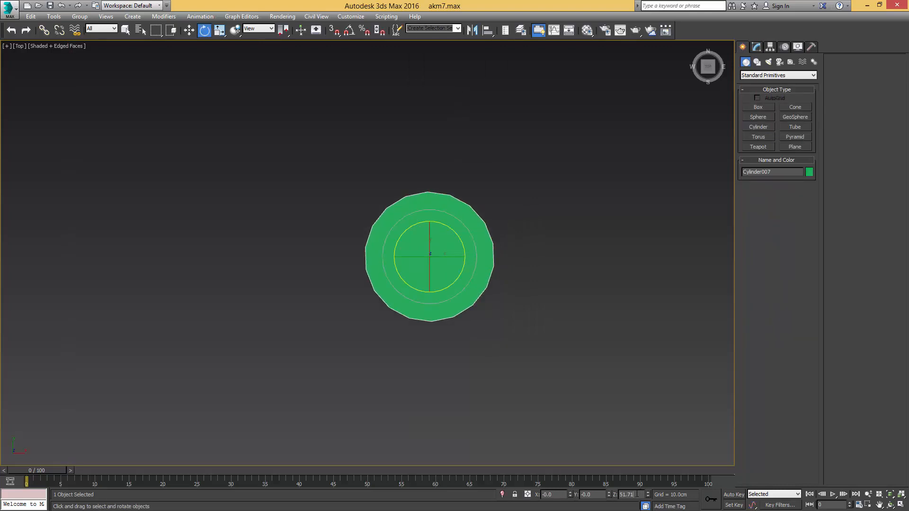
pyautogui.press('Return')
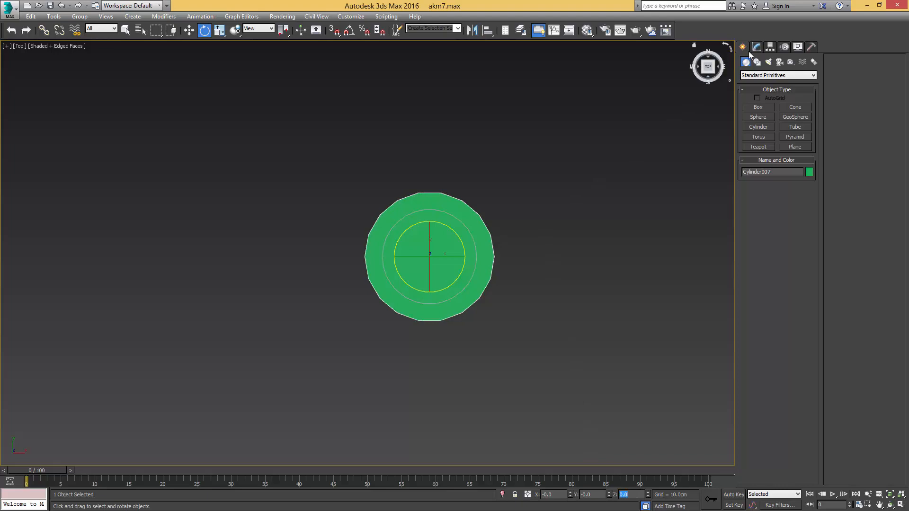
pyautogui.scroll(-3, 521, 194)
pyautogui.keyDown('alt'); pyautogui.moveTo(521, 195); pyautogui.dragTo(549, 122, button='middle'); pyautogui.keyUp('alt')
pyautogui.rightClick(501, 186)
# Keep only the cylinder's bottom cap and the adjoining ring of side polygons, deleting all other polygons
pyautogui.press('4')
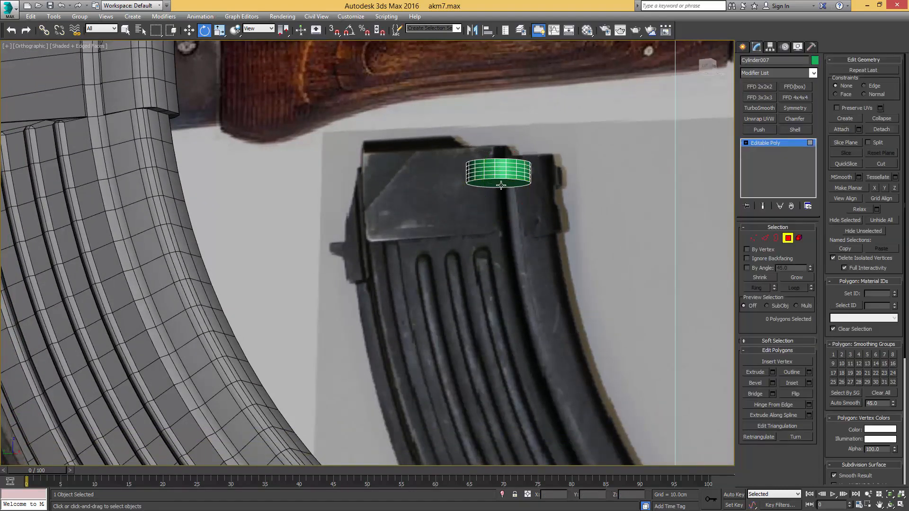
pyautogui.press('q')
pyautogui.click(500, 184)
pyautogui.click(791, 278)
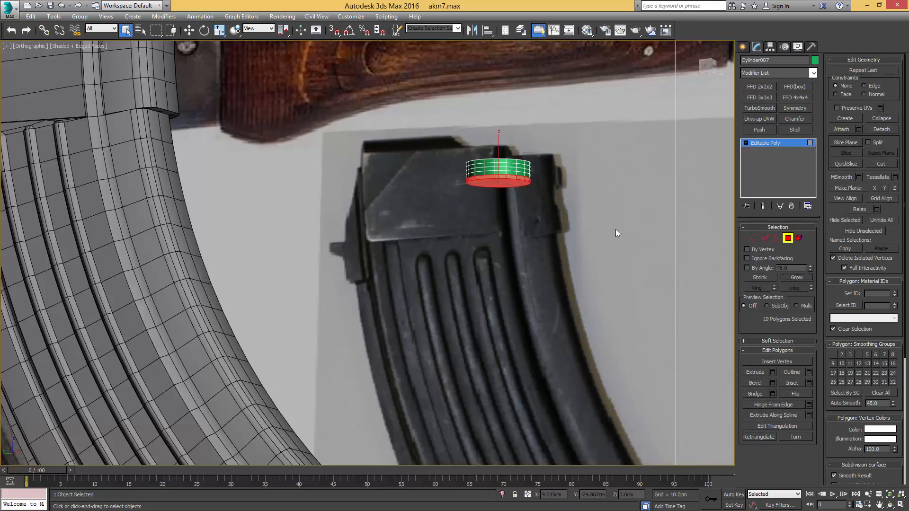
pyautogui.hotkey('ctrl', 'i')
pyautogui.press('Delete')
pyautogui.scroll(4, 502, 175)
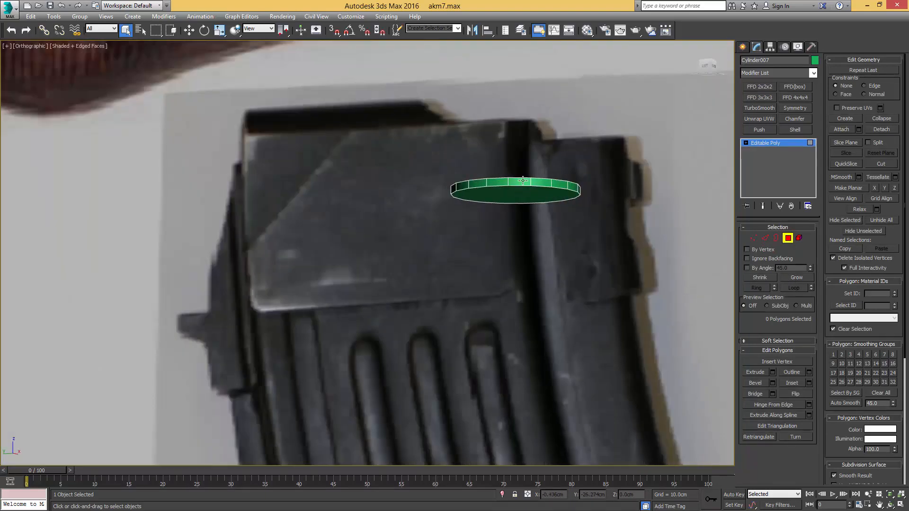
# Scale the open border of the trimmed cylinder outward so its side wall flares
pyautogui.press('3')
pyautogui.click(523, 180)
pyautogui.press('r')
pyautogui.moveTo(518, 191); pyautogui.dragTo(536, 200)
pyautogui.scroll(-6, 536, 200)
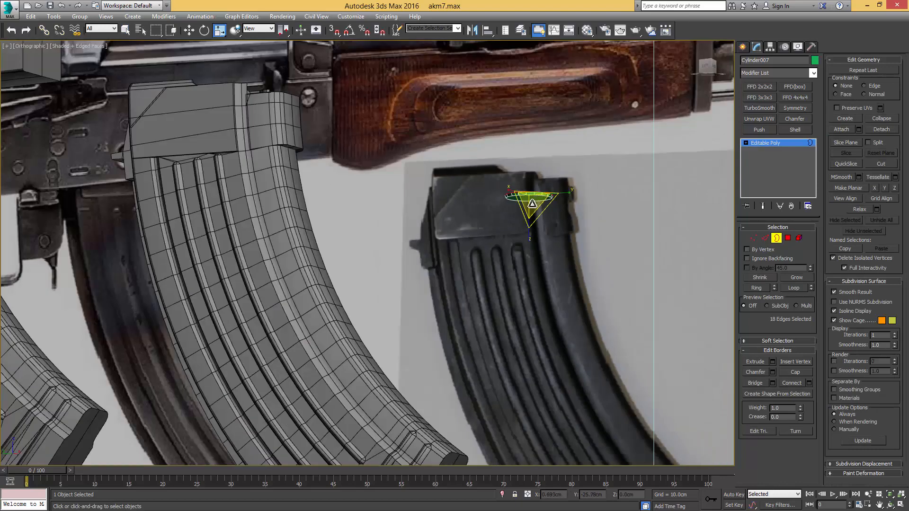
pyautogui.press('3')
pyautogui.press('w')
pyautogui.moveTo(521, 253); pyautogui.dragTo(527, 203, button='middle')
pyautogui.scroll(8, 525, 189)
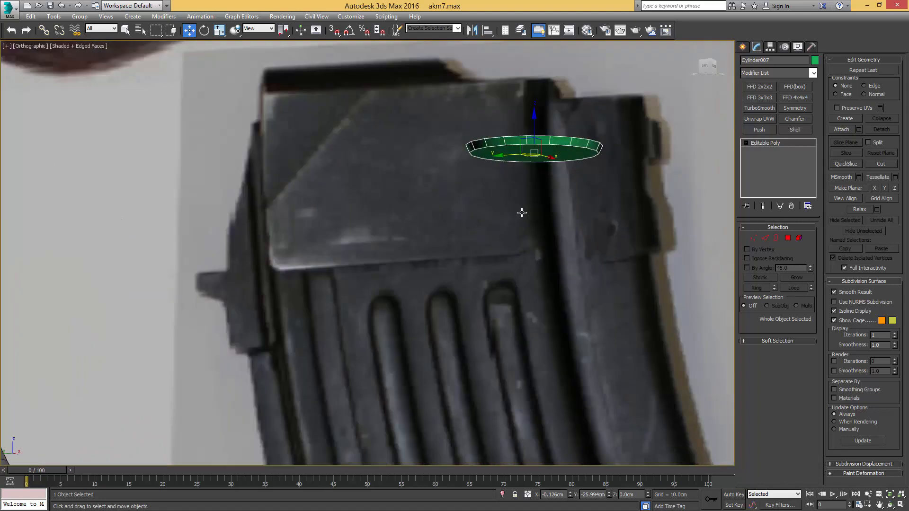
# Fine-tune the disc's flare by scaling its open border slightly again, and inspect the disc from below
pyautogui.press('3')
pyautogui.press('r')
pyautogui.moveTo(535, 154); pyautogui.dragTo(538, 149)
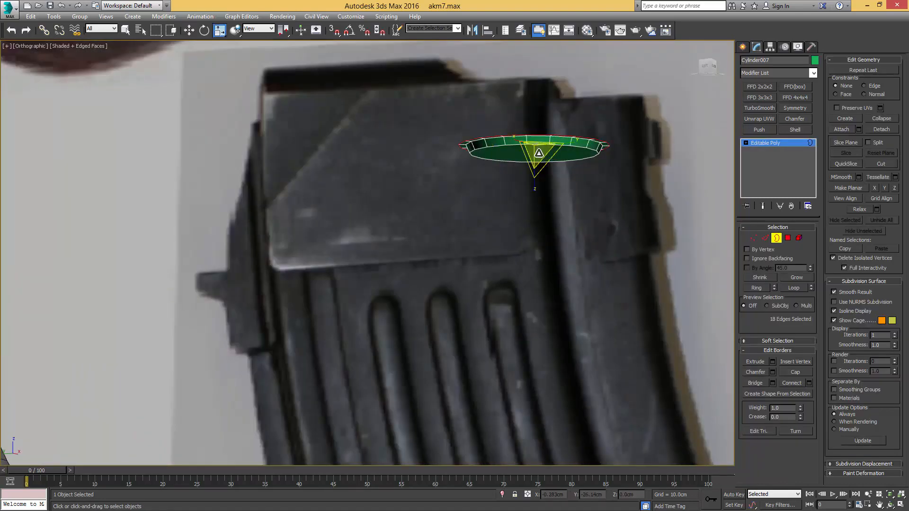
pyautogui.scroll(-5, 538, 152)
pyautogui.scroll(2, 538, 161)
pyautogui.scroll(-4, 539, 168)
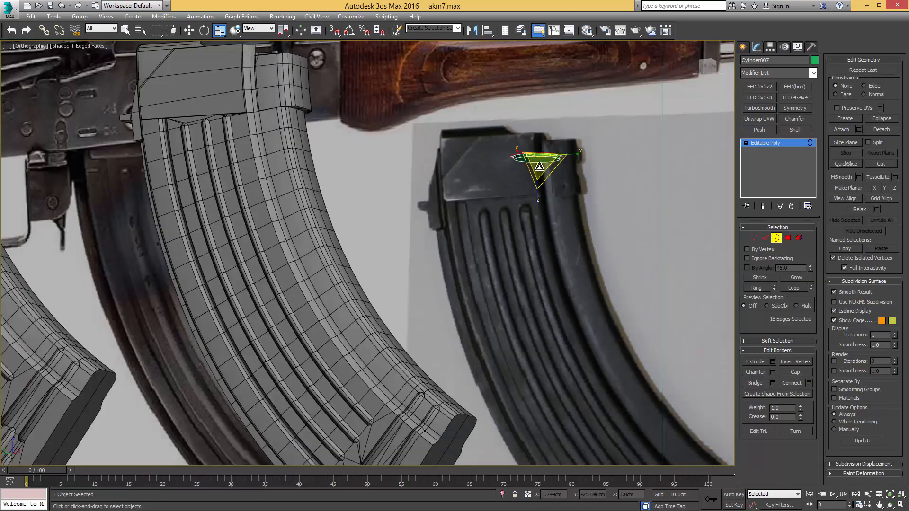
pyautogui.keyDown('alt'); pyautogui.moveTo(549, 211); pyautogui.dragTo(520, 201, button='middle'); pyautogui.keyUp('alt')
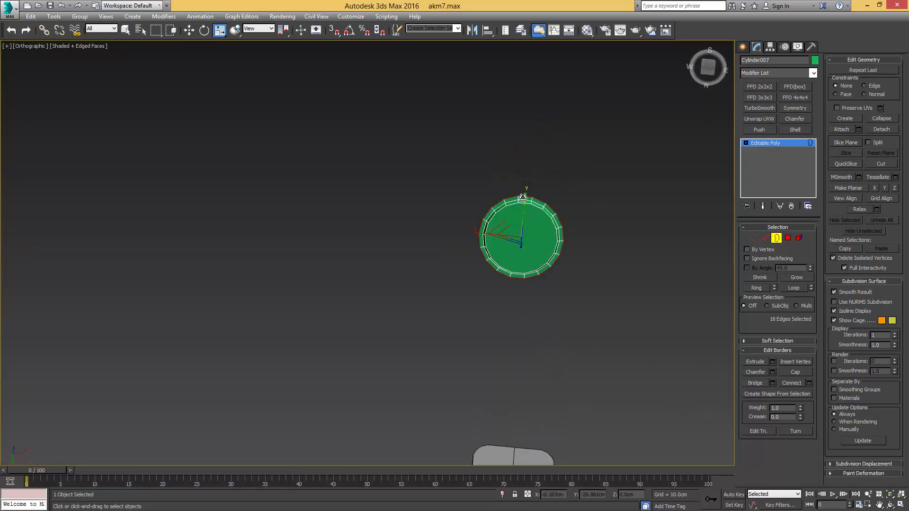
pyautogui.scroll(-3, 521, 203)
# Clone the flared disc as a single copy about 3.1 cm away along Y
pyautogui.press('6')
pyautogui.press('w')
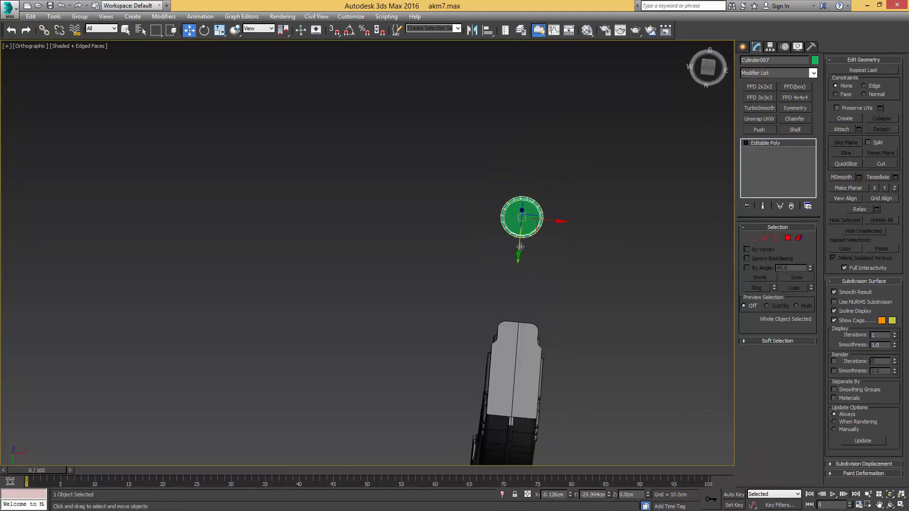
pyautogui.keyDown('shift'); pyautogui.moveTo(525, 204); pyautogui.dragTo(529, 185); pyautogui.keyUp('shift')
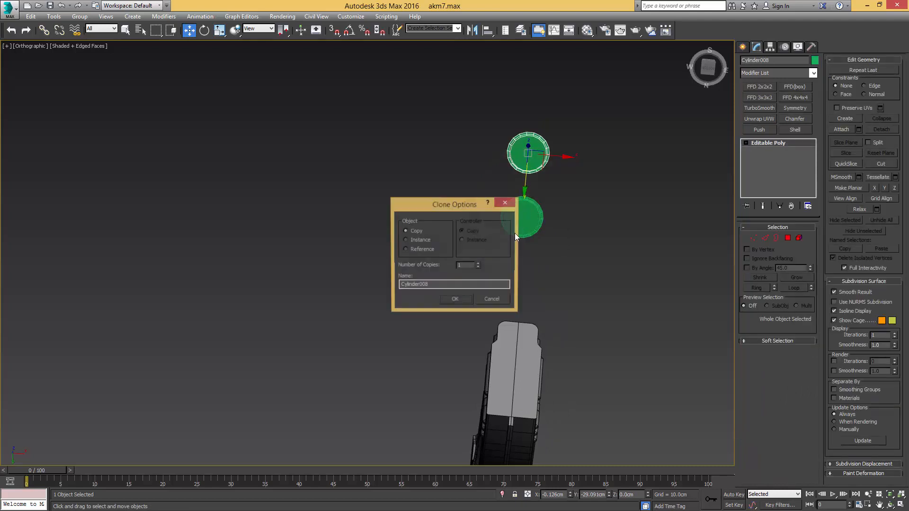
pyautogui.click(466, 302)
pyautogui.scroll(4, 539, 175)
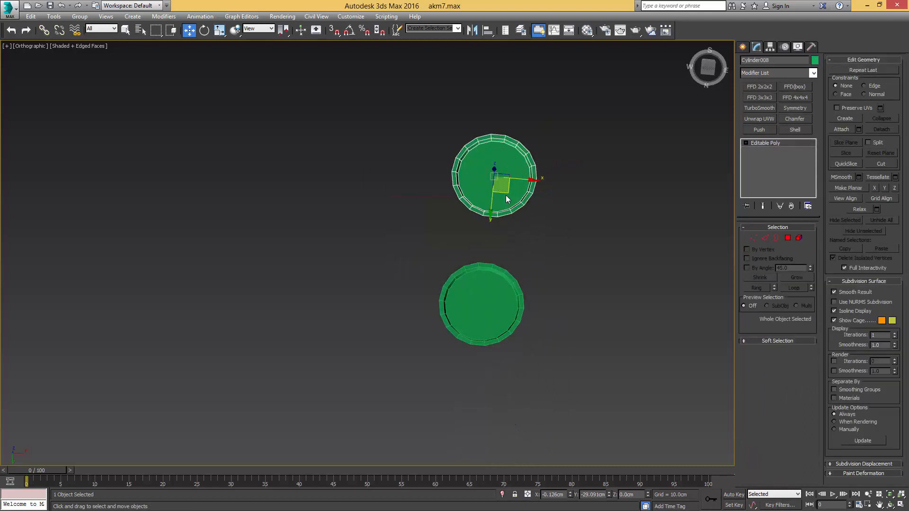
# In the bottom view, connect two opposite cap vertices of the copied disc with an edge across its middle
pyautogui.press('b')
pyautogui.scroll(-2, 463, 177)
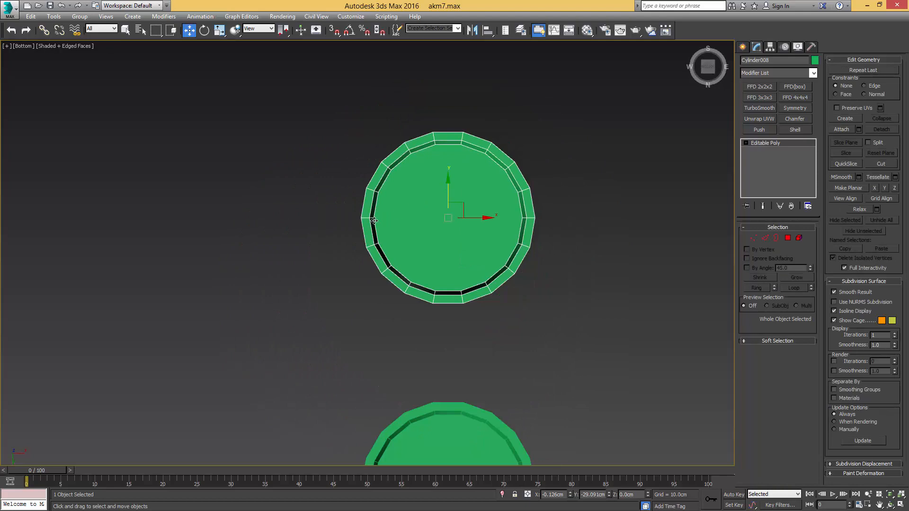
pyautogui.press('1')
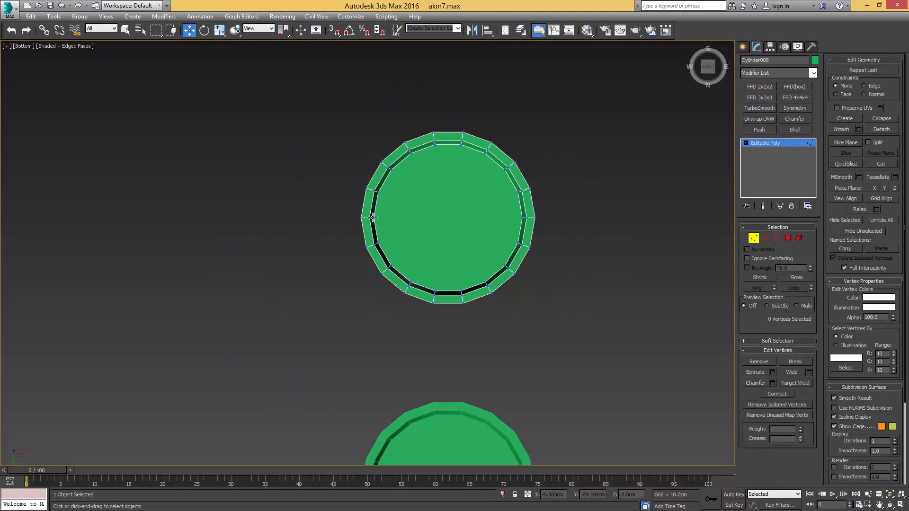
pyautogui.click(374, 218)
pyautogui.keyDown('ctrl'); pyautogui.click(523, 218); pyautogui.keyUp('ctrl')
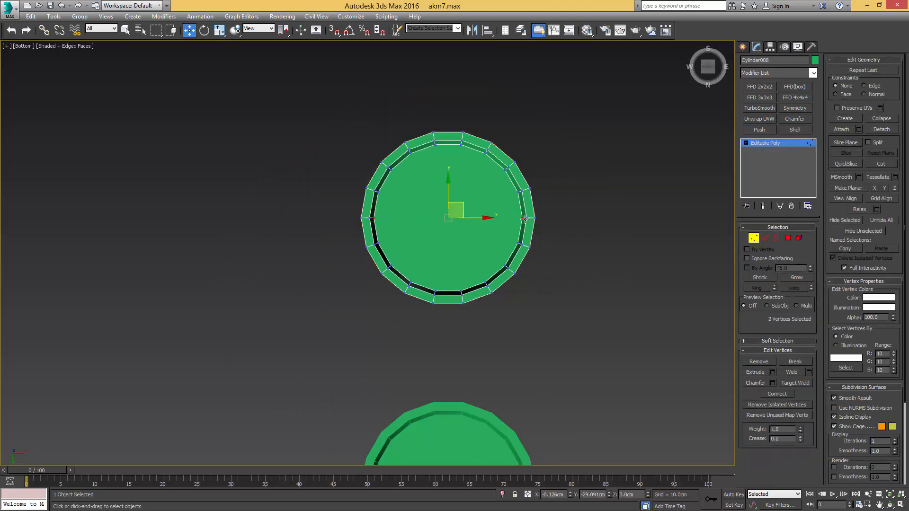
pyautogui.hotkey('ctrl', 'shift', 'e')
# Chamfer the edge line across the copied disc's middle into two parallel edges
pyautogui.press('2')
pyautogui.click(503, 219)
pyautogui.hotkey('ctrl', 'shift', 'c')
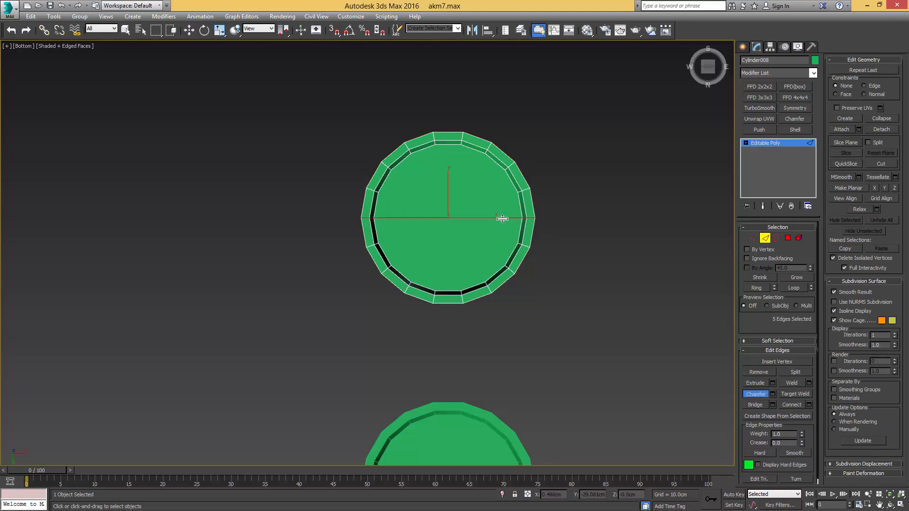
pyautogui.moveTo(504, 217); pyautogui.dragTo(506, 209)
# Move one half of the copy's vertices along Y to stretch it into a capsule, and scale the whole copy to about 51 percent
pyautogui.press('1')
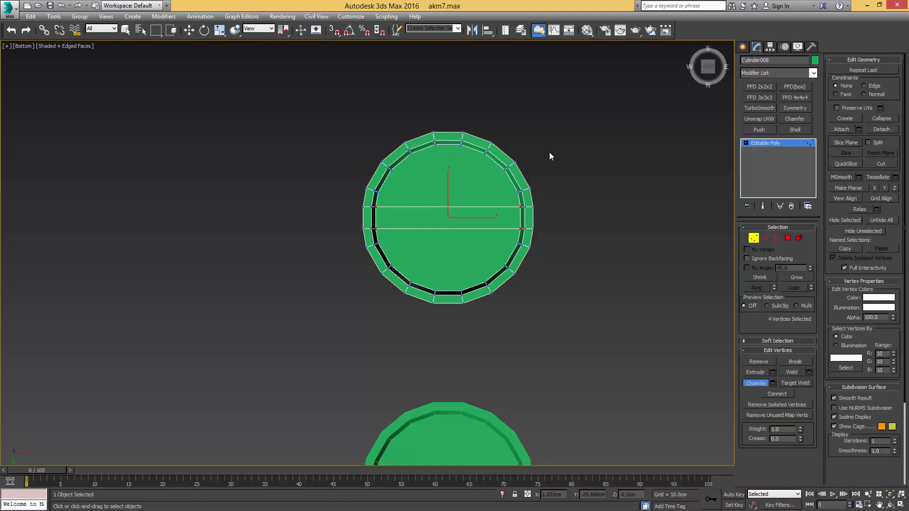
pyautogui.moveTo(575, 111); pyautogui.dragTo(328, 217)
pyautogui.moveTo(501, 176); pyautogui.dragTo(501, 216, button='middle')
pyautogui.press('w')
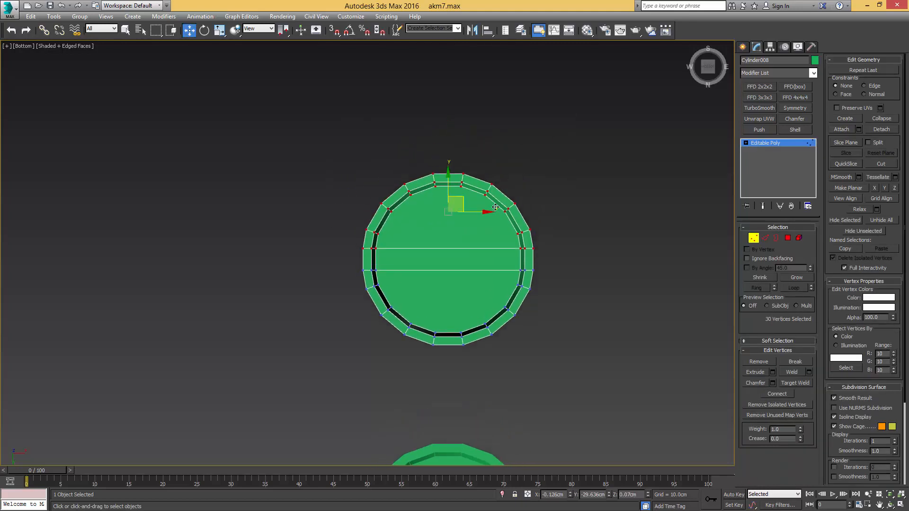
pyautogui.moveTo(448, 187); pyautogui.dragTo(468, 111)
pyautogui.scroll(-5, 474, 166)
pyautogui.press('1')
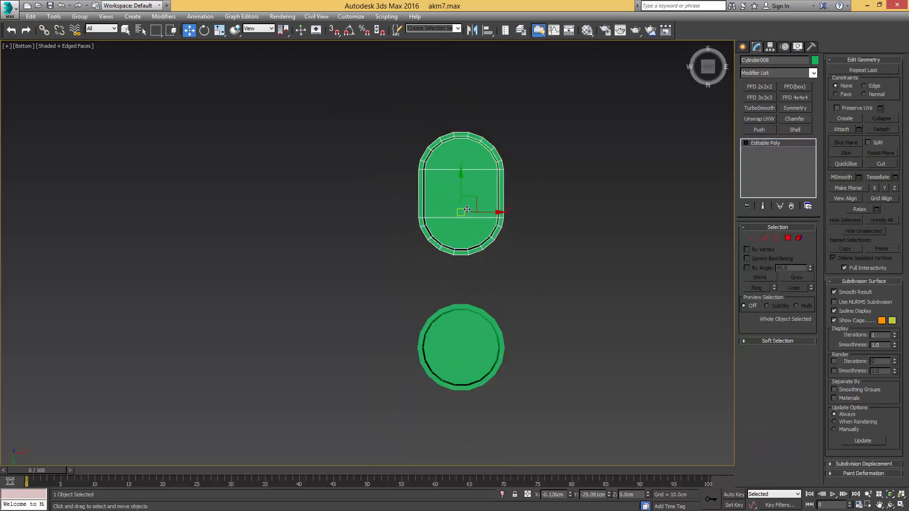
pyautogui.press('r')
pyautogui.moveTo(466, 209); pyautogui.dragTo(465, 256)
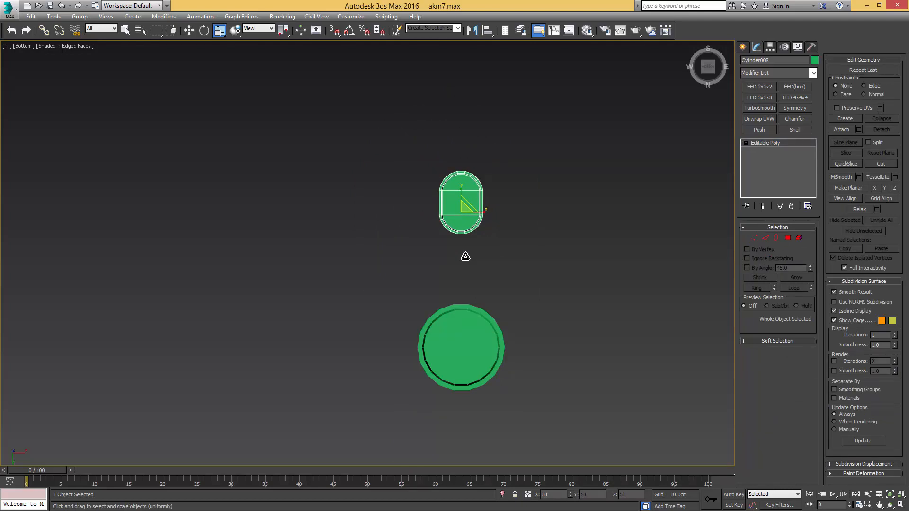
# Select the capsule's three cap polygons and shift them slightly downward in the left view to deepen its raised profile
pyautogui.scroll(5, 464, 204)
pyautogui.press('4')
pyautogui.press('q')
pyautogui.click(459, 197)
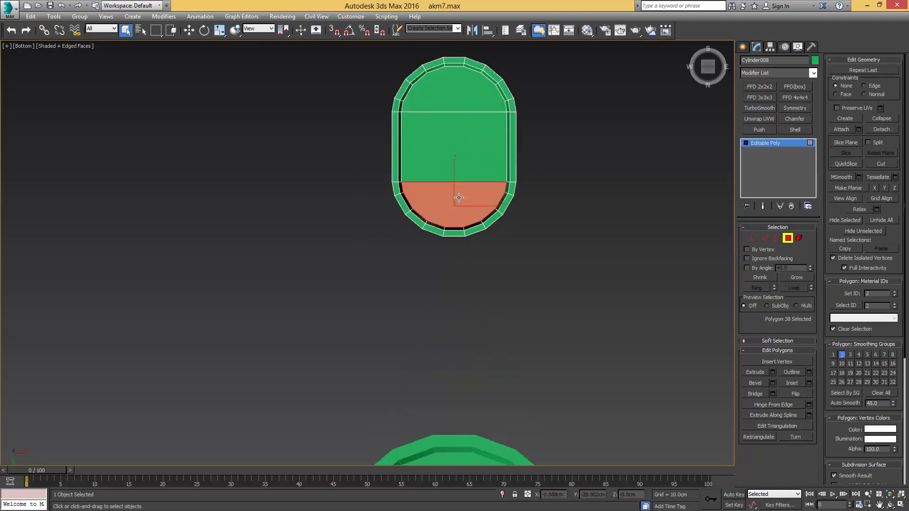
pyautogui.keyDown('ctrl'); pyautogui.click(464, 164); pyautogui.keyUp('ctrl')
pyautogui.keyDown('ctrl'); pyautogui.click(467, 108); pyautogui.keyUp('ctrl')
pyautogui.press('r')
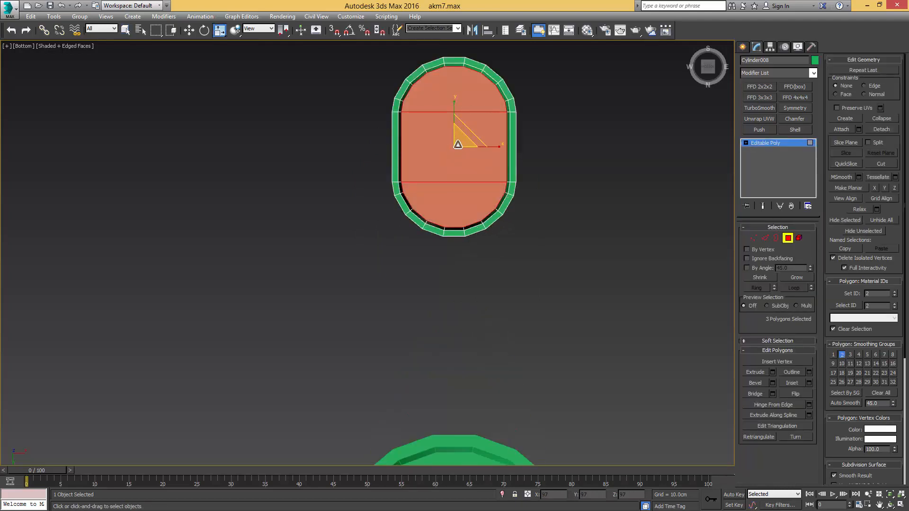
pyautogui.scroll(-3, 460, 146)
pyautogui.keyDown('alt'); pyautogui.moveTo(463, 149); pyautogui.dragTo(487, 194, button='middle'); pyautogui.keyUp('alt')
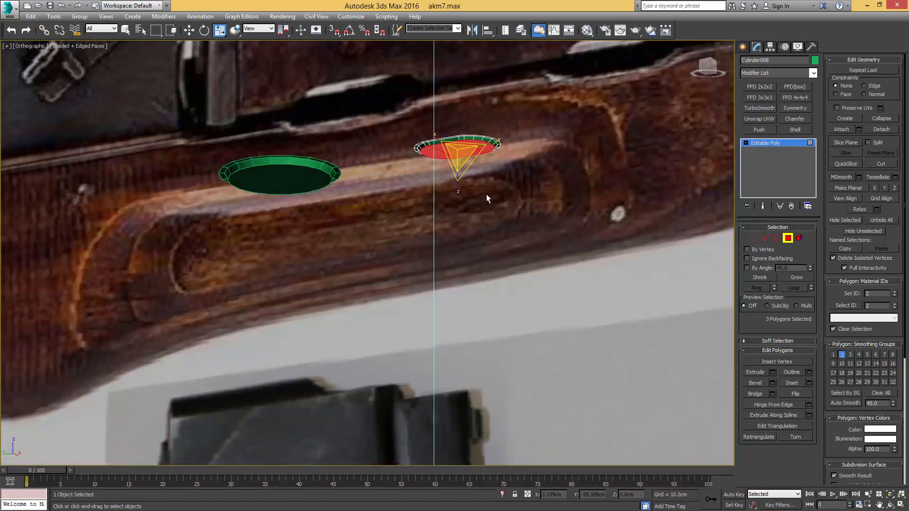
pyautogui.press('w')
pyautogui.press('l')
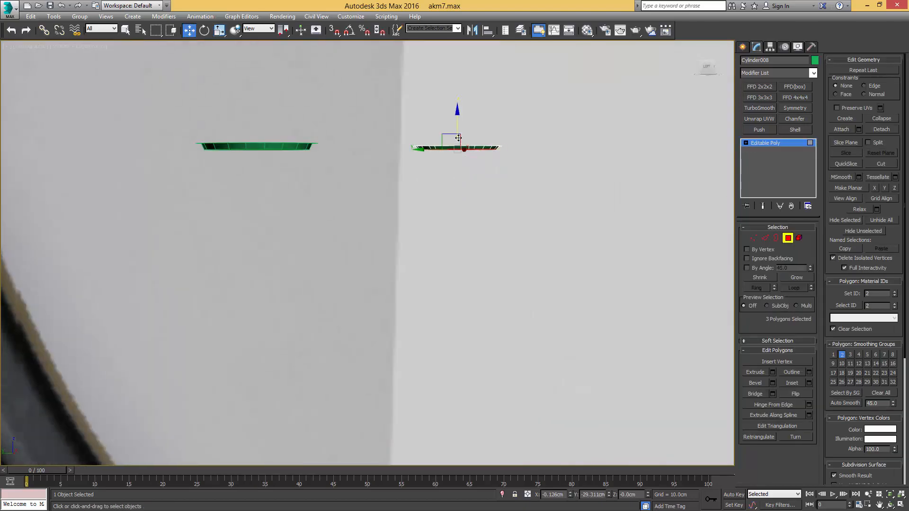
pyautogui.moveTo(456, 125); pyautogui.dragTo(456, 127)
pyautogui.press('4')
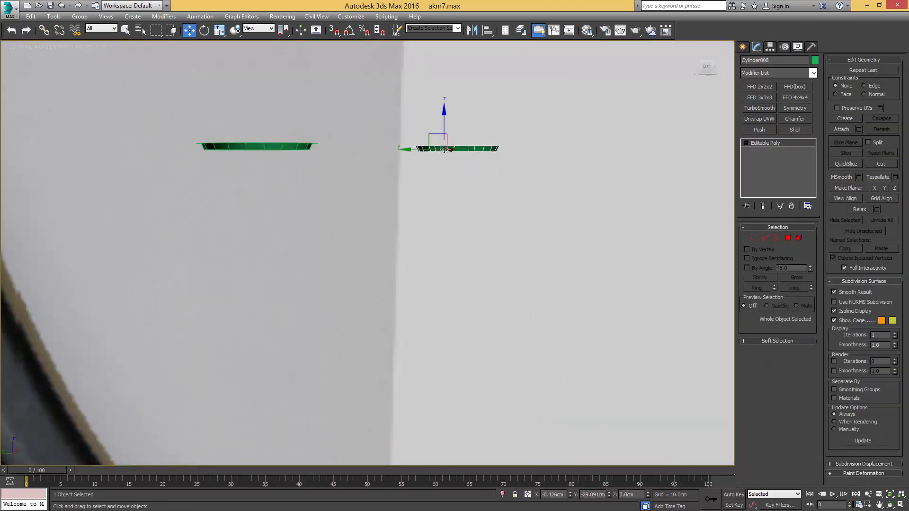
# Select both the disc and the capsule and move them beside the magazine's base plate in the left view
pyautogui.scroll(-2, 440, 151)
pyautogui.moveTo(353, 160); pyautogui.dragTo(407, 164, button='middle')
pyautogui.press('l')
pyautogui.scroll(-6, 413, 172)
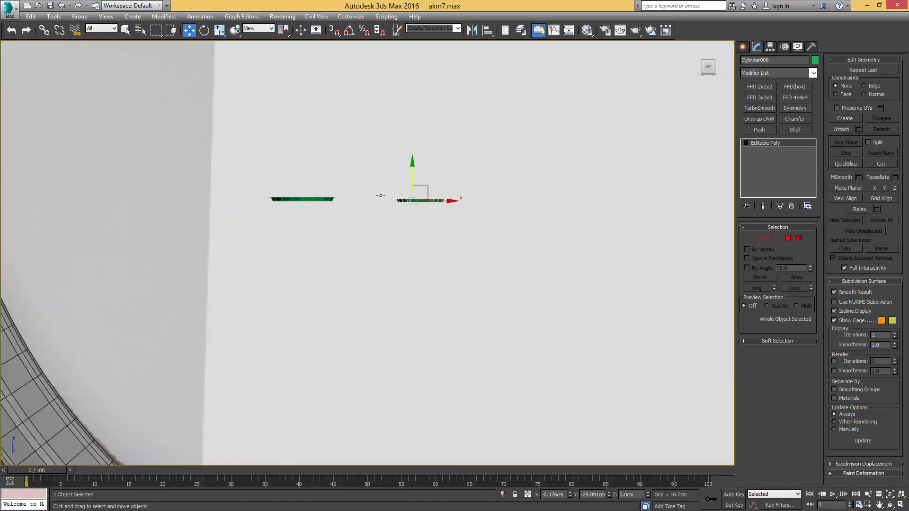
pyautogui.moveTo(333, 193); pyautogui.dragTo(471, 175, button='middle')
pyautogui.scroll(4, 449, 179)
pyautogui.keyDown('ctrl'); pyautogui.click(447, 183); pyautogui.keyUp('ctrl')
pyautogui.scroll(-7, 444, 185)
pyautogui.moveTo(414, 224); pyautogui.dragTo(463, 154, button='middle')
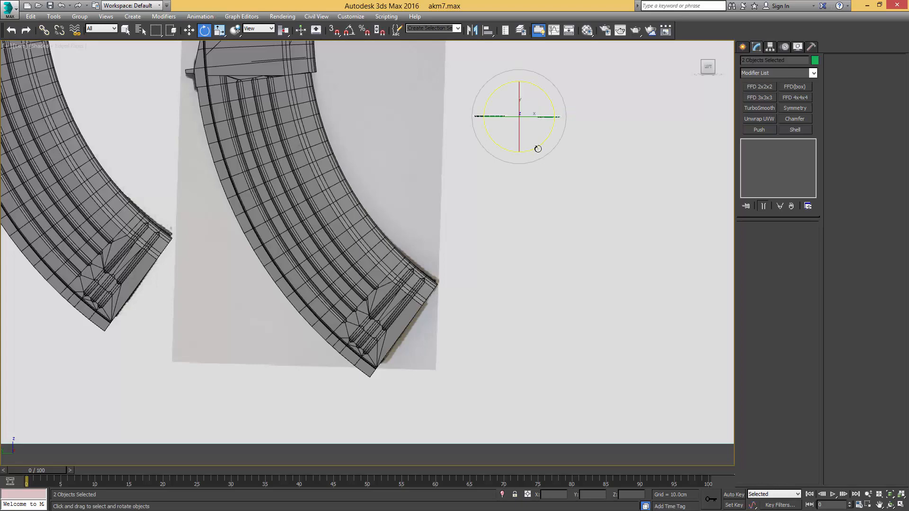
pyautogui.press('w')
pyautogui.moveTo(524, 106); pyautogui.dragTo(426, 325)
# Rotate the disc and capsule together to match the base plate's slope and seat them along its surface
pyautogui.scroll(8, 378, 384)
pyautogui.press('e')
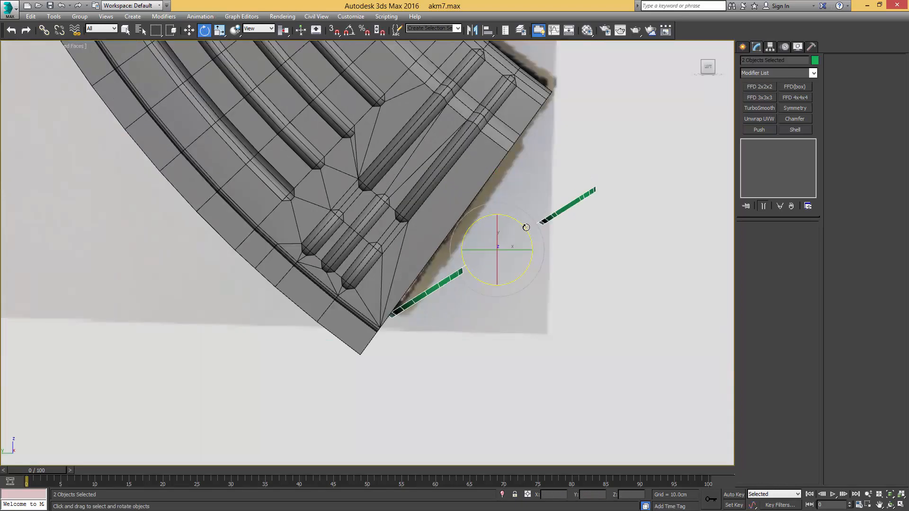
pyautogui.moveTo(526, 227); pyautogui.dragTo(484, 187)
pyautogui.press('w')
pyautogui.scroll(2, 487, 188)
pyautogui.scroll(1, 488, 187)
pyautogui.press('e')
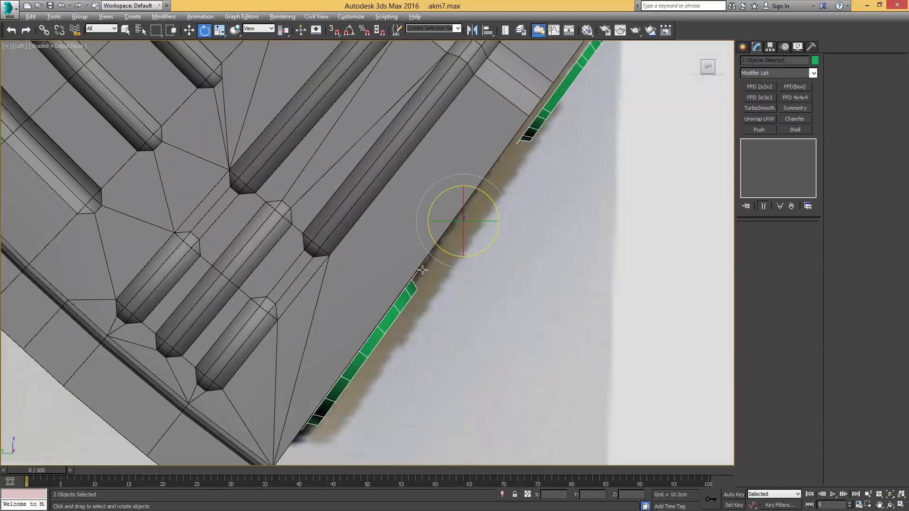
# Move the capsule alone so it sits against the base plate near its upper corner, and check the fit at an angle
pyautogui.click(552, 106)
pyautogui.moveTo(525, 166); pyautogui.dragTo(499, 235, button='middle')
pyautogui.press('w')
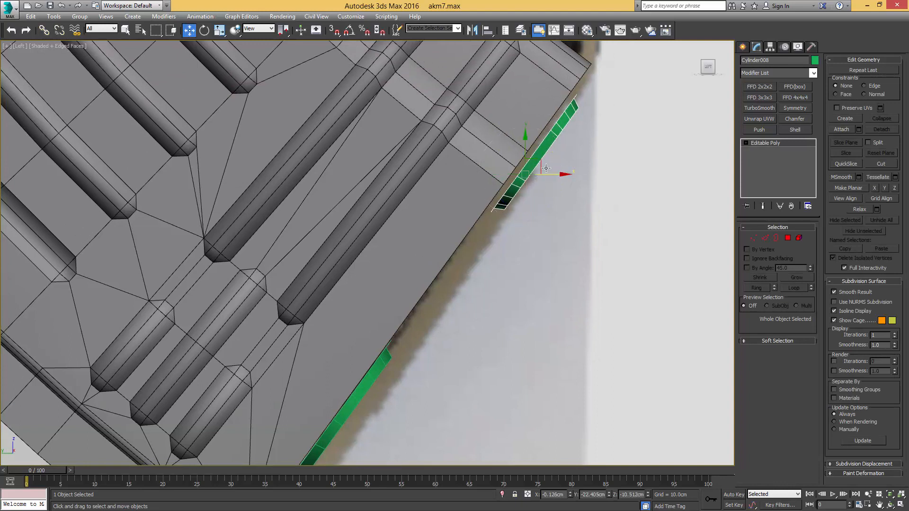
pyautogui.moveTo(538, 164); pyautogui.dragTo(534, 165)
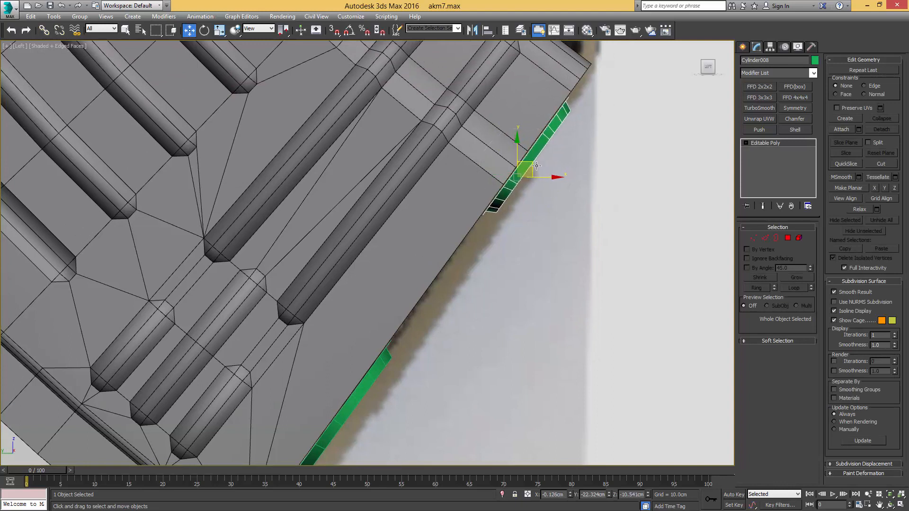
pyautogui.moveTo(536, 165); pyautogui.dragTo(502, 236, button='middle')
pyautogui.moveTo(490, 238); pyautogui.dragTo(488, 231)
pyautogui.moveTo(488, 231)
pyautogui.keyDown('alt'); pyautogui.mouseDown(button='middle')
pyautogui.moveTo(463, 215)
pyautogui.moveTo(488, 215)
pyautogui.mouseUp(button='middle'); pyautogui.keyUp('alt')
pyautogui.scroll(10, 488, 214)
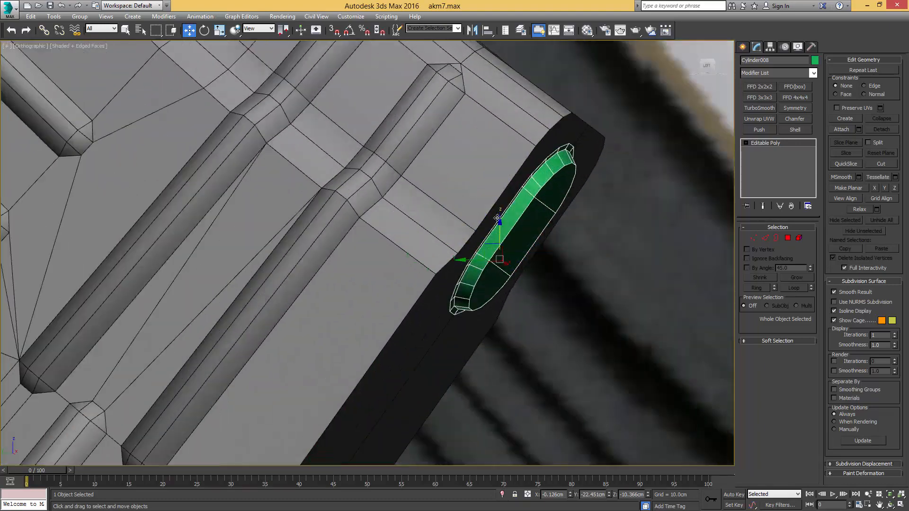
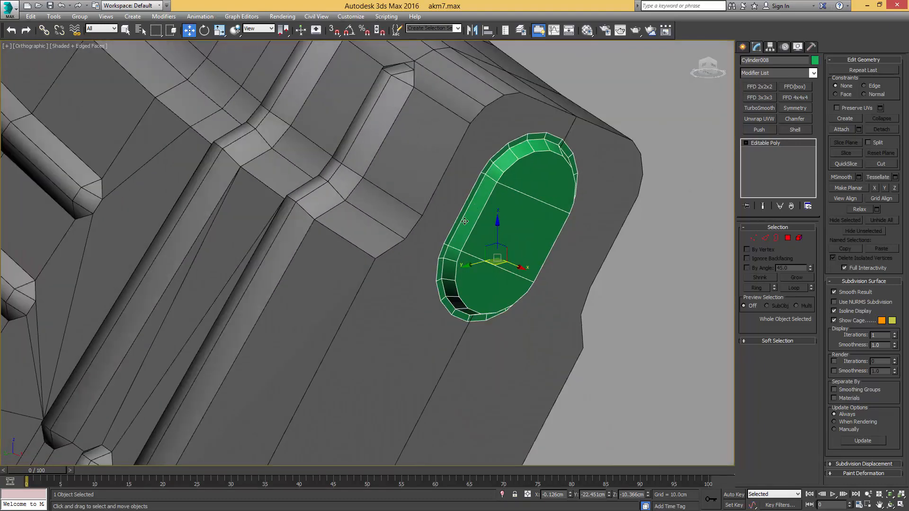
pyautogui.scroll(3, 465, 221)
pyautogui.press('3')
pyautogui.press('4')
pyautogui.press('q')
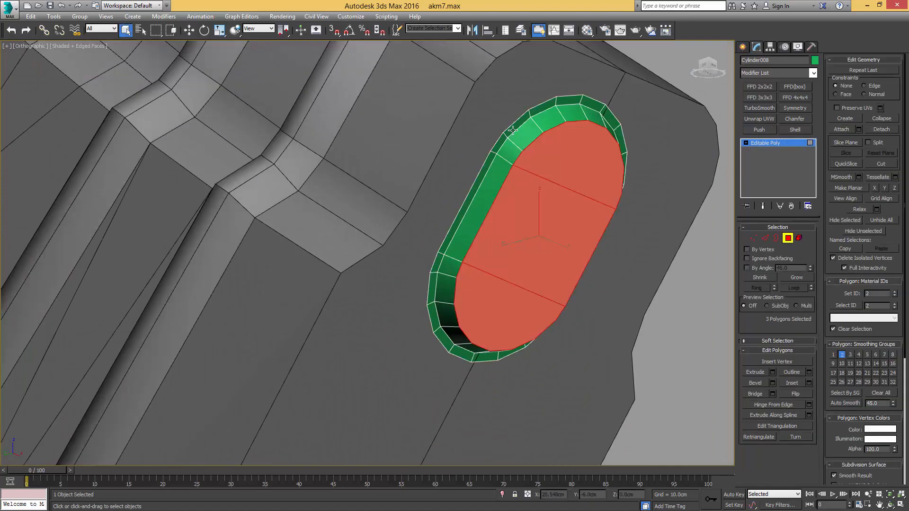
pyautogui.click(513, 129)
pyautogui.click(521, 141)
pyautogui.click(531, 175)
pyautogui.press('4')
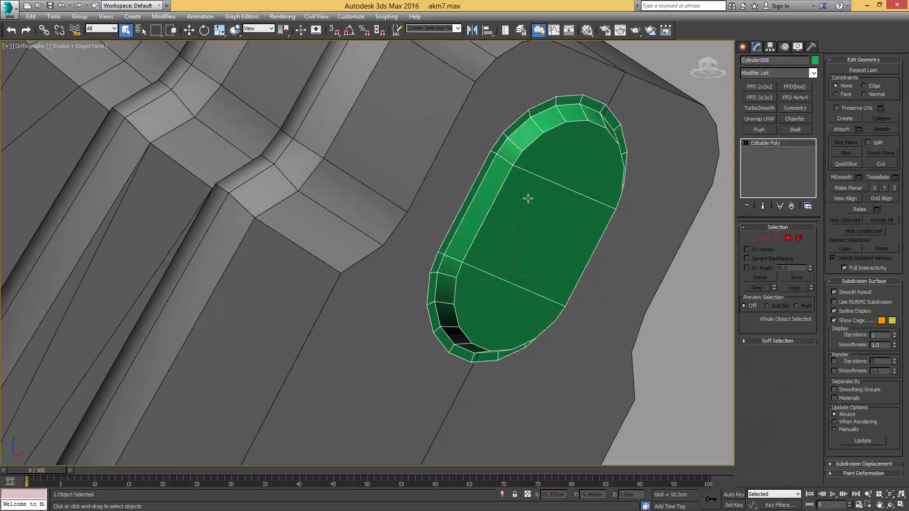
pyautogui.scroll(-3, 612, 172)
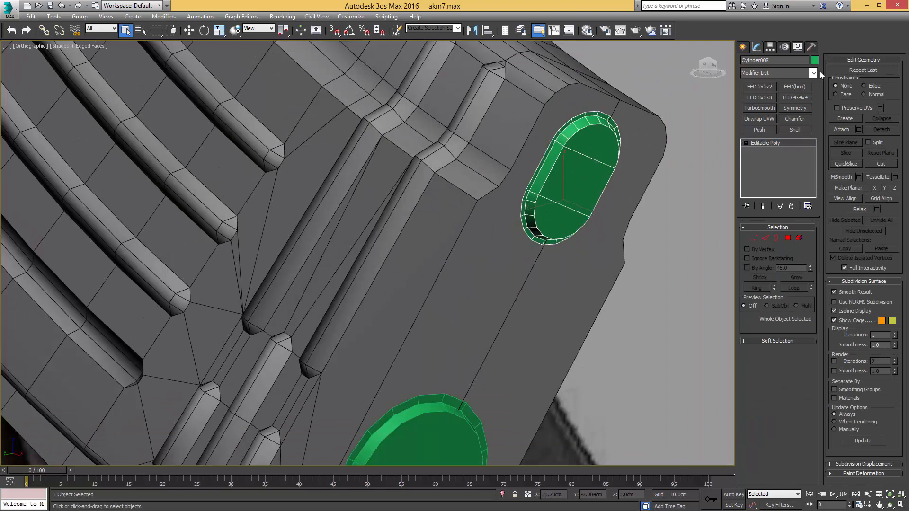
# Add a Chamfer modifier to the capsule, limited to Unsmoothed Edges, with an amount of 0.02 cm
pyautogui.click(789, 118)
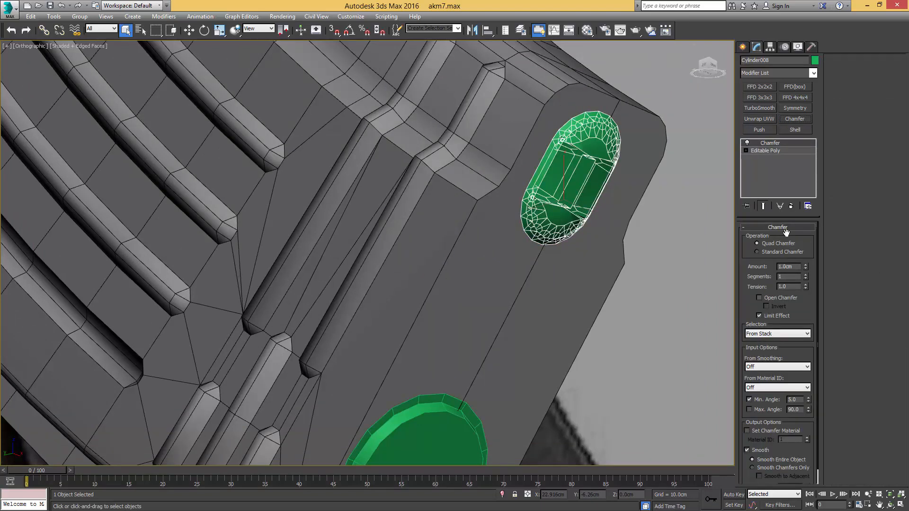
pyautogui.click(776, 367)
pyautogui.click(767, 388)
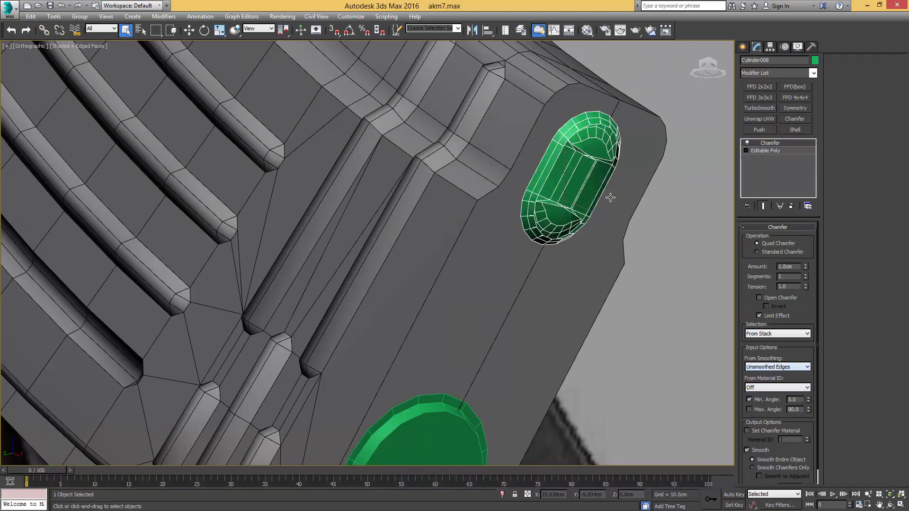
pyautogui.scroll(4, 589, 247)
pyautogui.moveTo(805, 268); pyautogui.dragTo(805, 315)
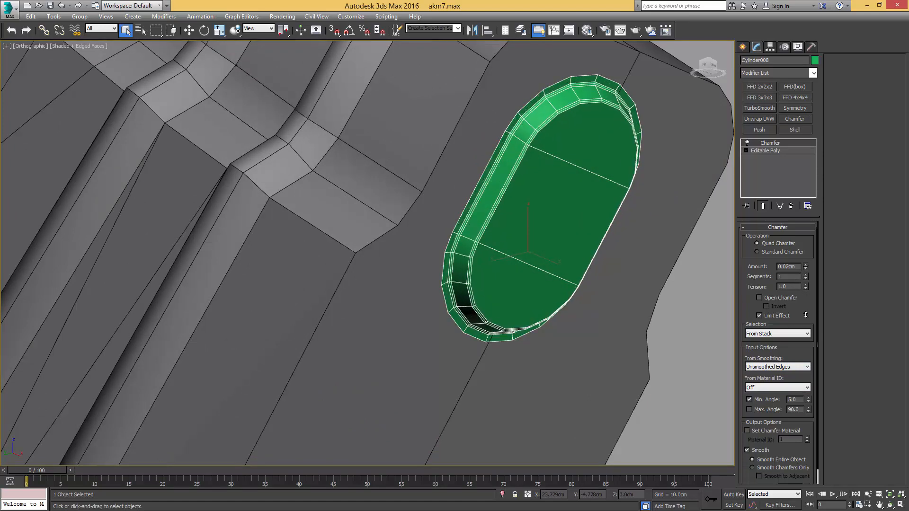
# Add a TurboSmooth modifier with 2 iterations on top of the capsule's Chamfer
pyautogui.click(759, 109)
pyautogui.moveTo(712, 228); pyautogui.dragTo(719, 205, button='middle')
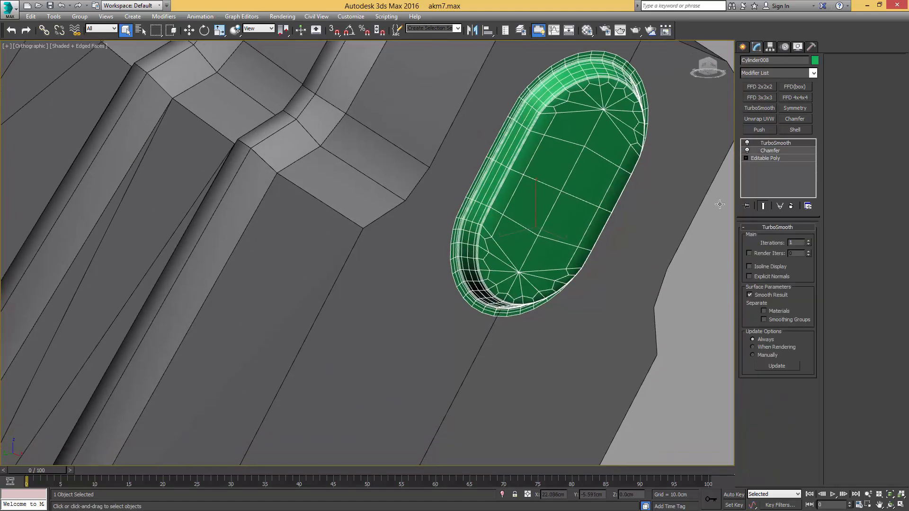
pyautogui.click(808, 241)
pyautogui.scroll(-6, 615, 237)
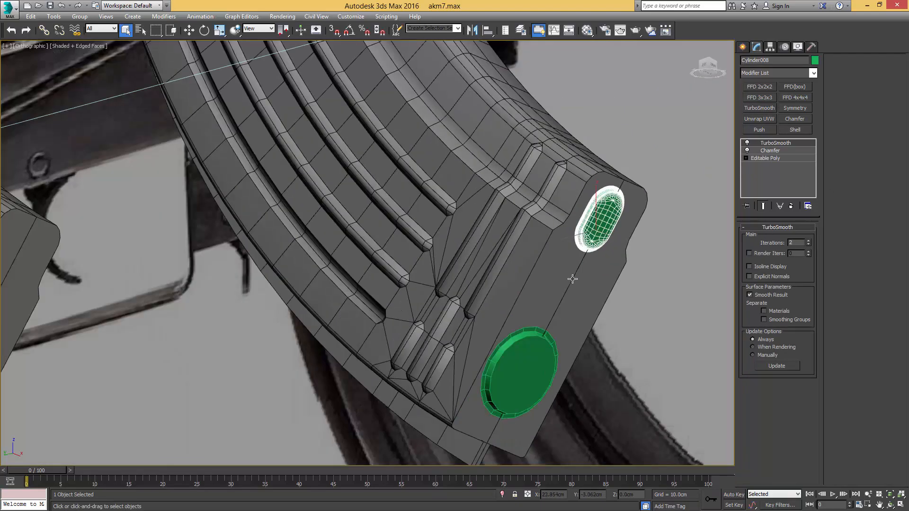
# Copy the capsule's Chamfer and TurboSmooth modifiers and paste them onto the round disc
pyautogui.rightClick(765, 151)
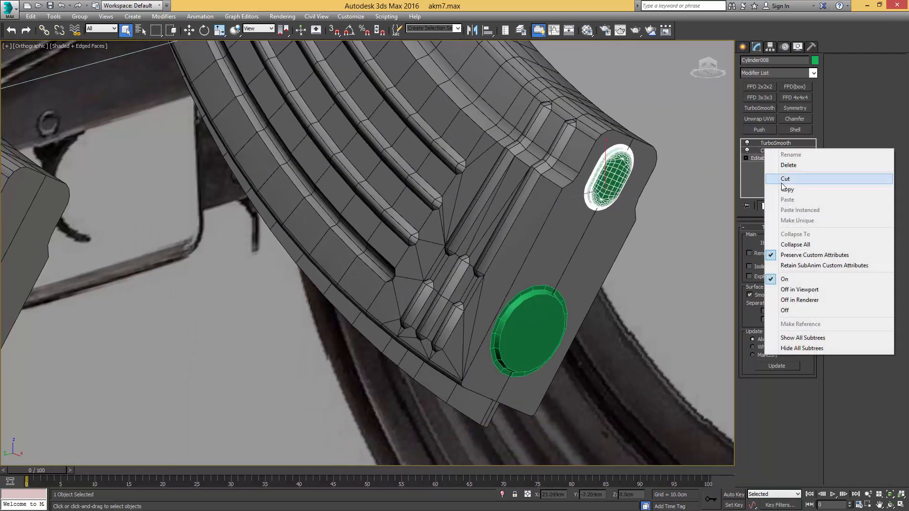
pyautogui.click(781, 189)
pyautogui.moveTo(543, 299); pyautogui.dragTo(544, 271, button='middle')
pyautogui.scroll(3, 544, 271)
pyautogui.click(559, 221)
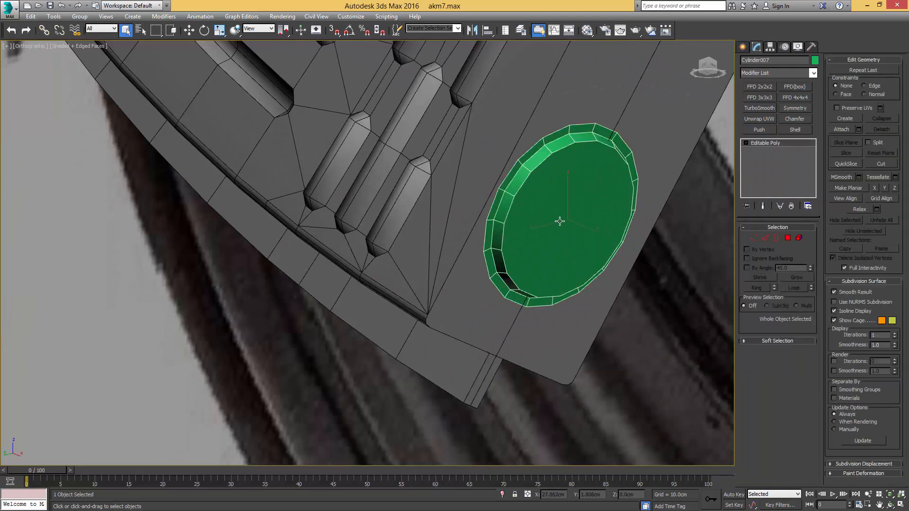
pyautogui.rightClick(782, 144)
pyautogui.click(796, 148)
pyautogui.scroll(-5, 582, 210)
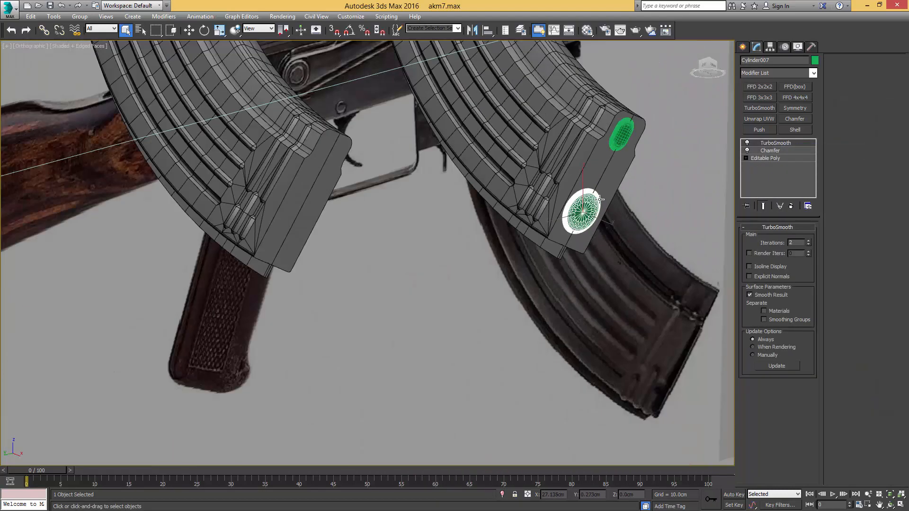
# Give the disc and capsule a black object colour and assign them the 01 - Default material
pyautogui.press('w')
pyautogui.keyDown('ctrl'); pyautogui.click(620, 142); pyautogui.keyUp('ctrl')
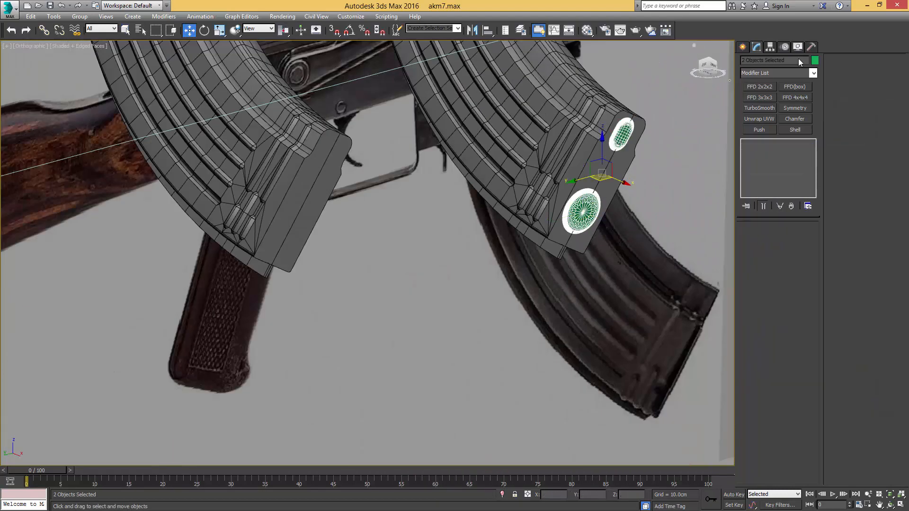
pyautogui.click(815, 60)
pyautogui.click(527, 282)
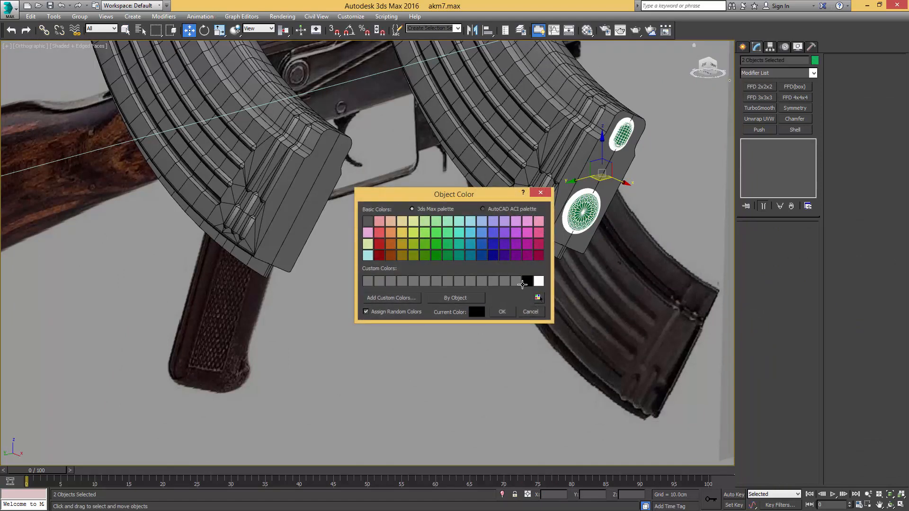
pyautogui.click(502, 311)
pyautogui.scroll(1, 512, 260)
pyautogui.press('m')
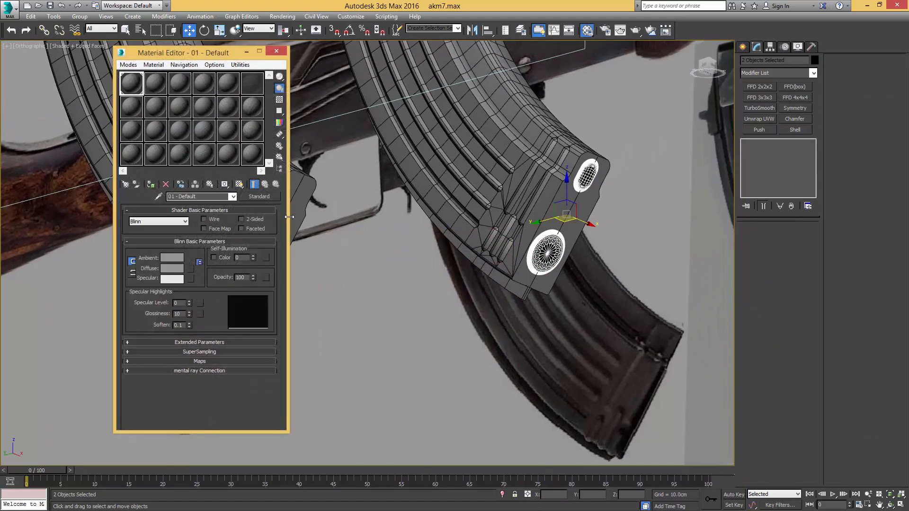
pyautogui.click(151, 184)
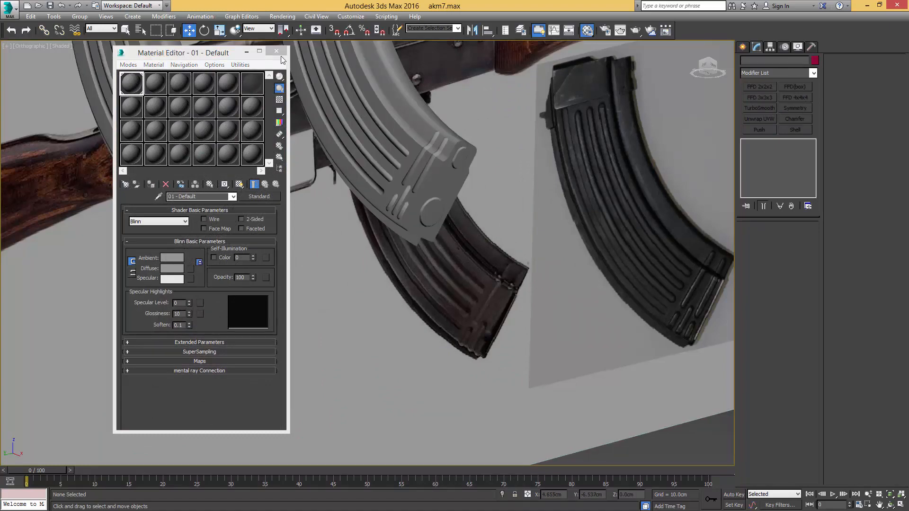
pyautogui.click(279, 52)
# Delete the spare magazine copy beside the detailed one, with edged faces shown
pyautogui.moveTo(425, 162)
pyautogui.mouseDown(button='middle')
pyautogui.moveTo(430, 251)
pyautogui.moveTo(410, 232)
pyautogui.moveTo(459, 252)
pyautogui.moveTo(405, 257)
pyautogui.moveTo(414, 225)
pyautogui.moveTo(421, 260)
pyautogui.moveTo(411, 258)
pyautogui.moveTo(412, 277)
pyautogui.mouseUp(button='middle')
pyautogui.scroll(-2, 421, 239)
pyautogui.click(400, 228)
pyautogui.press('F4')
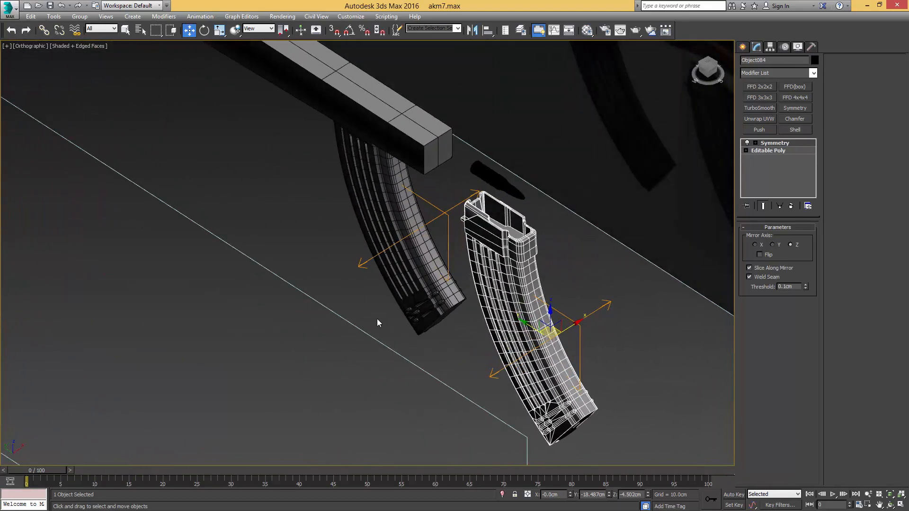
pyautogui.moveTo(378, 320); pyautogui.dragTo(431, 272)
pyautogui.press('Delete')
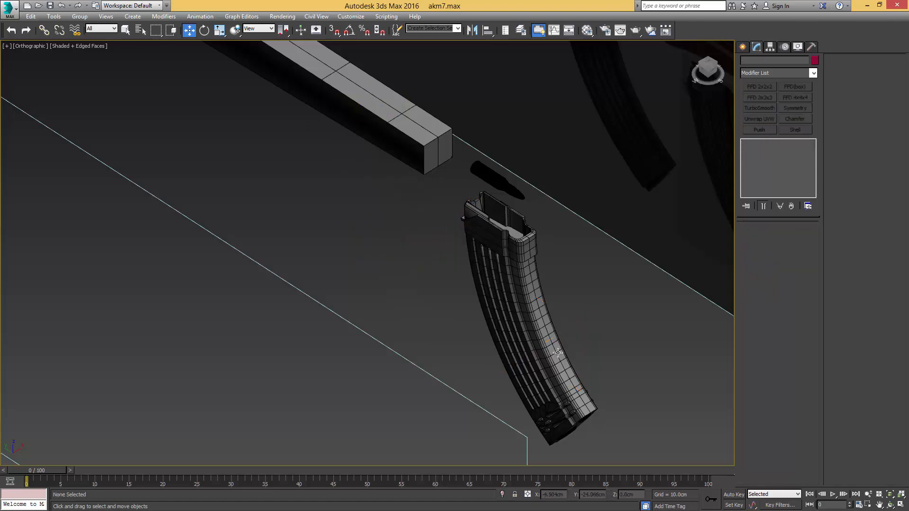
# Move the cartridge down into the magazine's opening and seat it against one inner side wall
pyautogui.click(492, 185)
pyautogui.keyDown('alt'); pyautogui.moveTo(506, 219); pyautogui.dragTo(486, 194, button='middle'); pyautogui.keyUp('alt')
pyautogui.scroll(4, 498, 192)
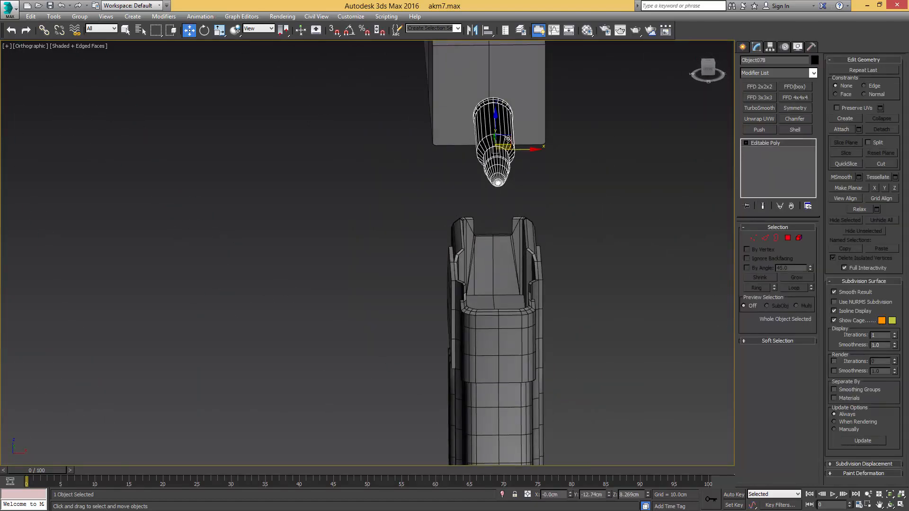
pyautogui.moveTo(495, 145); pyautogui.dragTo(493, 264)
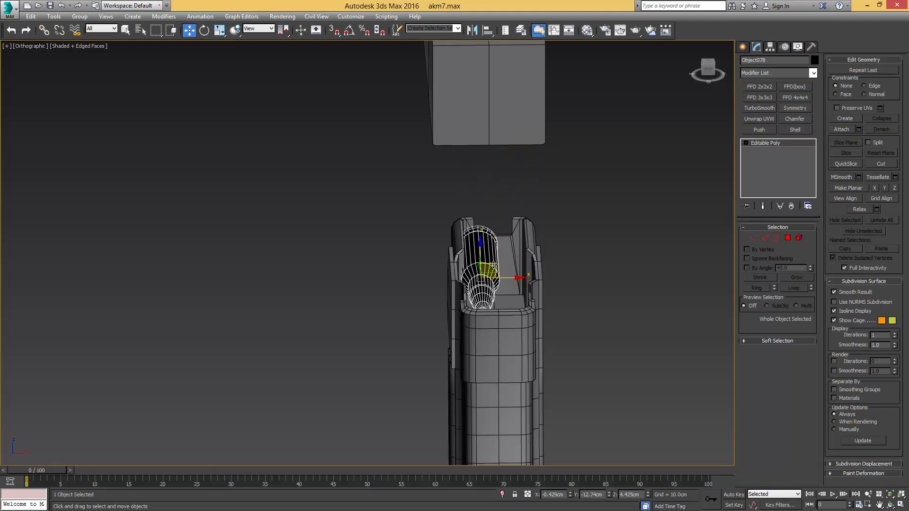
pyautogui.keyDown('alt'); pyautogui.moveTo(493, 265); pyautogui.dragTo(489, 254, button='middle'); pyautogui.keyUp('alt')
pyautogui.moveTo(489, 254); pyautogui.dragTo(490, 242, button='middle')
pyautogui.scroll(3, 490, 241)
pyautogui.moveTo(489, 239); pyautogui.dragTo(480, 234)
pyautogui.moveTo(489, 238)
pyautogui.keyDown('alt'); pyautogui.mouseDown(button='middle')
pyautogui.moveTo(469, 279)
pyautogui.moveTo(492, 238)
pyautogui.mouseUp(button='middle'); pyautogui.keyUp('alt')
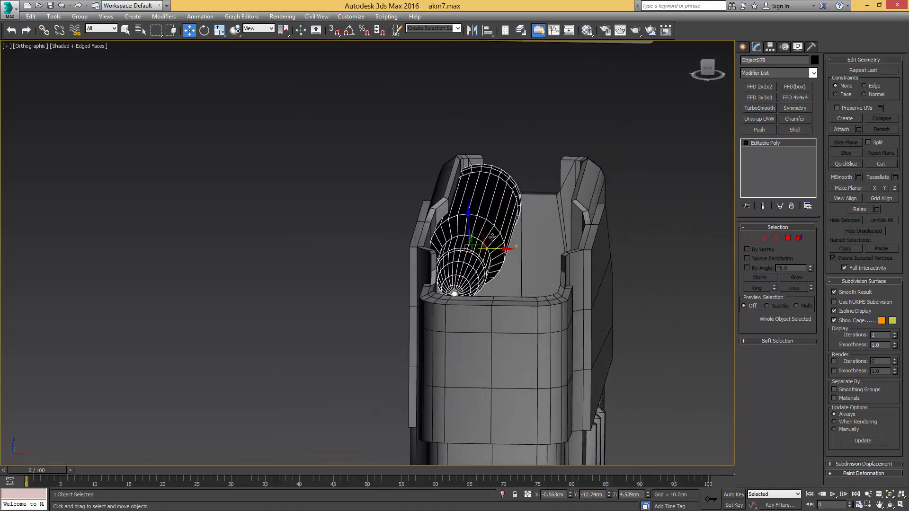
# Isolate the magazine and open its Editable Poly base for edge editing
pyautogui.click(529, 223)
pyautogui.hotkey('alt', 'q')
pyautogui.moveTo(395, 85); pyautogui.dragTo(461, 194, button='middle')
pyautogui.scroll(5, 461, 194)
pyautogui.click(760, 152)
pyautogui.press('2')
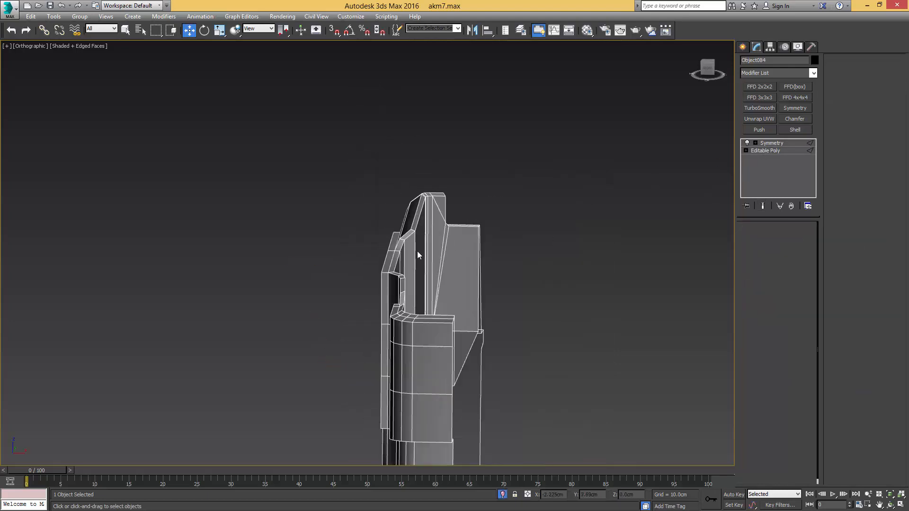
# Connect the five vertical edges along the magazine's inner side wall with 1 segment
pyautogui.click(417, 253)
pyautogui.moveTo(417, 253)
pyautogui.keyDown('alt'); pyautogui.mouseDown(button='middle')
pyautogui.moveTo(386, 261)
pyautogui.moveTo(410, 246)
pyautogui.mouseUp(button='middle'); pyautogui.keyUp('alt')
pyautogui.scroll(3, 410, 245)
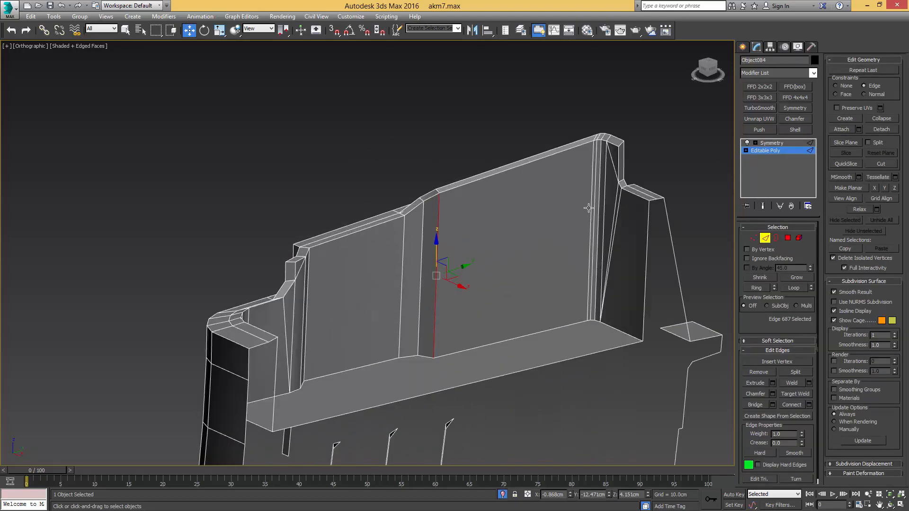
pyautogui.keyDown('ctrl'); pyautogui.click(593, 198); pyautogui.keyUp('ctrl')
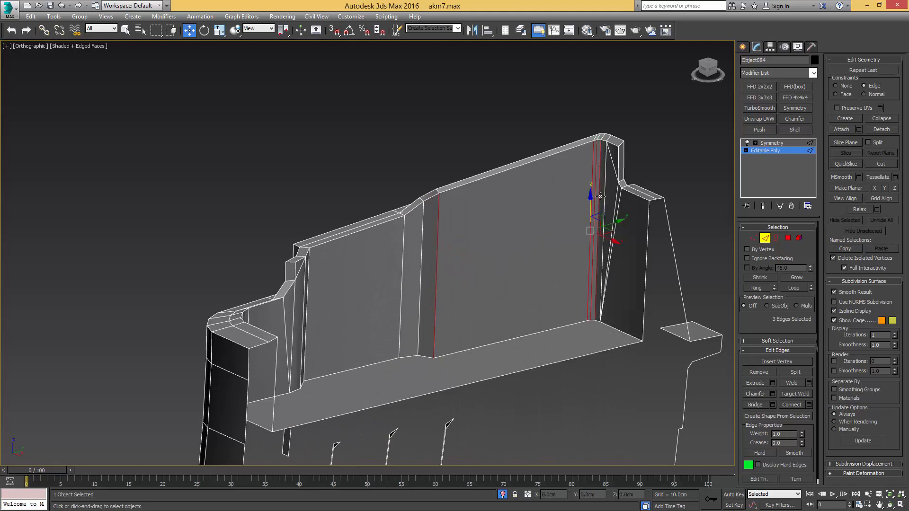
pyautogui.keyDown('ctrl'); pyautogui.click(421, 266); pyautogui.keyUp('ctrl')
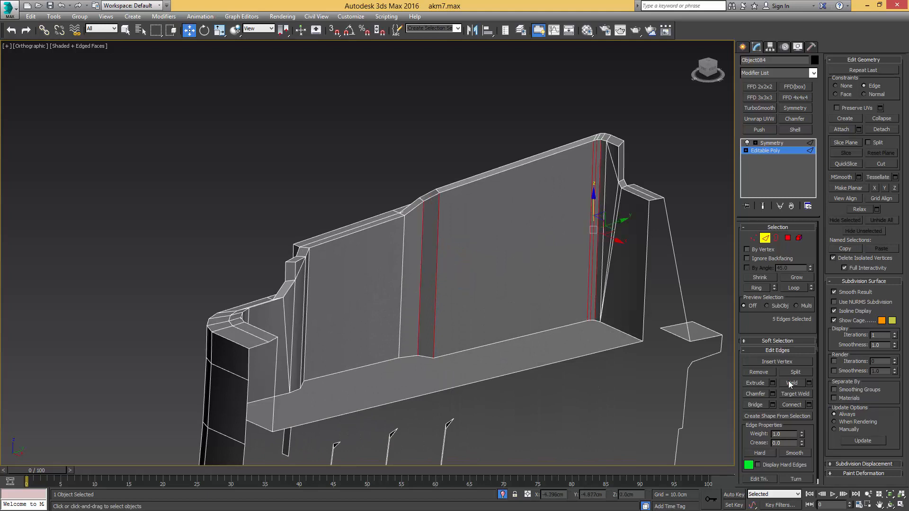
pyautogui.click(810, 404)
pyautogui.moveTo(376, 262); pyautogui.dragTo(374, 272)
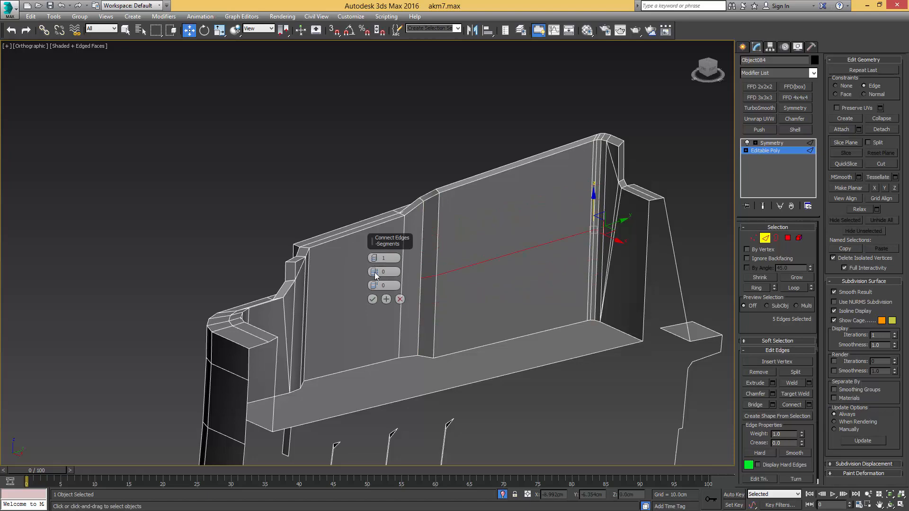
pyautogui.click(372, 299)
# Raise the new horizontal edges to just below the upper rim of the inner wall
pyautogui.keyDown('alt'); pyautogui.moveTo(446, 266); pyautogui.dragTo(503, 269, button='middle'); pyautogui.keyUp('alt')
pyautogui.moveTo(592, 266); pyautogui.dragTo(591, 255)
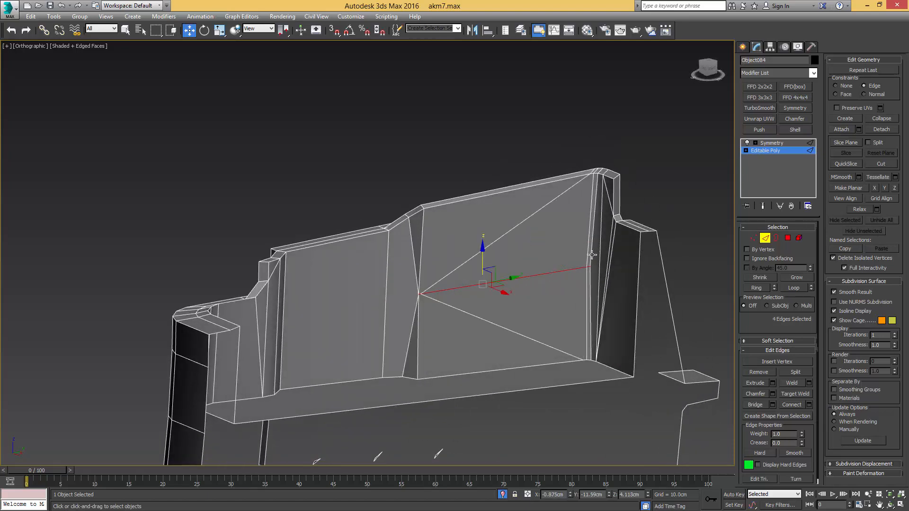
pyautogui.hotkey('ctrl', 'z')
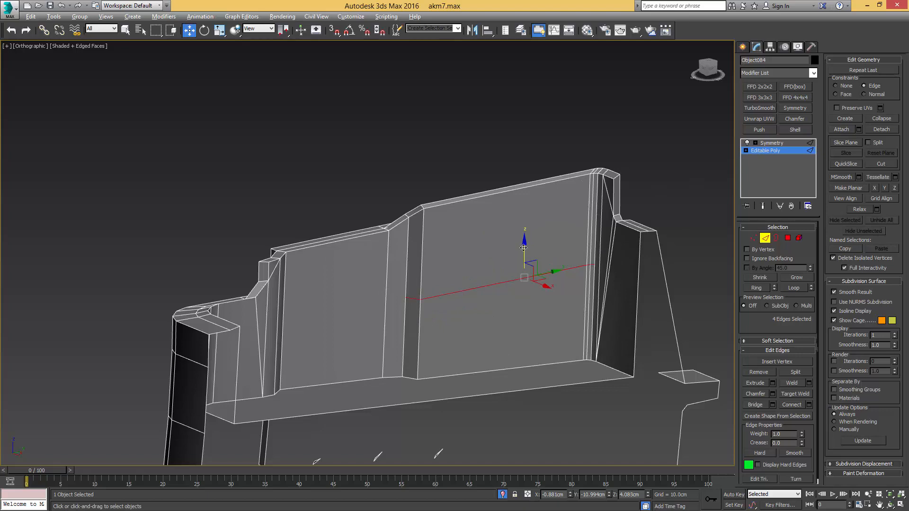
pyautogui.moveTo(523, 247); pyautogui.dragTo(526, 175)
pyautogui.keyDown('alt'); pyautogui.moveTo(526, 174); pyautogui.dragTo(526, 203, button='middle'); pyautogui.keyUp('alt')
pyautogui.moveTo(526, 197); pyautogui.dragTo(526, 182)
pyautogui.moveTo(498, 206)
pyautogui.keyDown('alt'); pyautogui.mouseDown(button='middle')
pyautogui.moveTo(462, 210)
pyautogui.moveTo(499, 224)
pyautogui.mouseUp(button='middle'); pyautogui.keyUp('alt')
# Connect the end vertex of the new horizontal edge to the neighbouring corner vertex at the wall's step
pyautogui.scroll(4, 499, 227)
pyautogui.press('1')
pyautogui.click(492, 229)
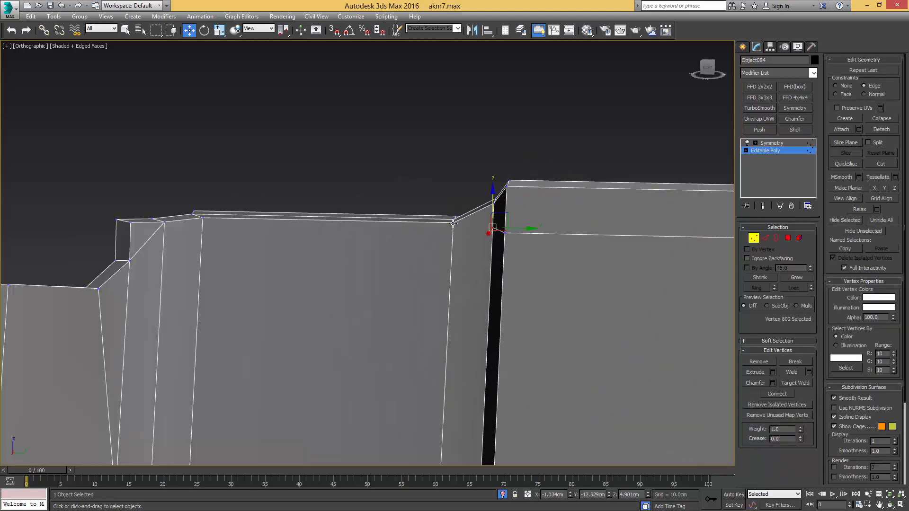
pyautogui.scroll(-3, 493, 222)
pyautogui.keyDown('alt'); pyautogui.moveTo(532, 248); pyautogui.dragTo(518, 286, button='middle'); pyautogui.keyUp('alt')
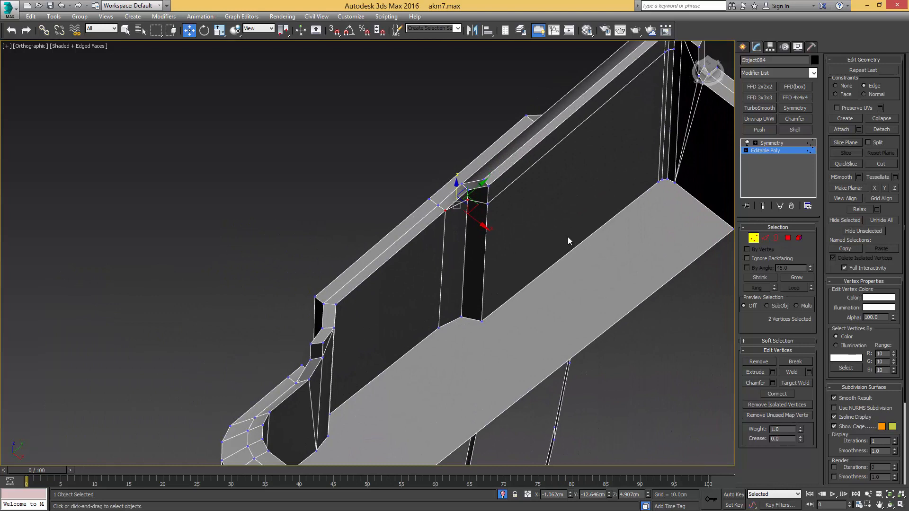
# Push the large inner wall polygon and its narrow end strip outward by about 0.165 cm to widen the opening
pyautogui.keyDown('alt'); pyautogui.moveTo(568, 238); pyautogui.dragTo(518, 274, button='middle'); pyautogui.keyUp('alt')
pyautogui.press('4')
pyautogui.click(535, 262)
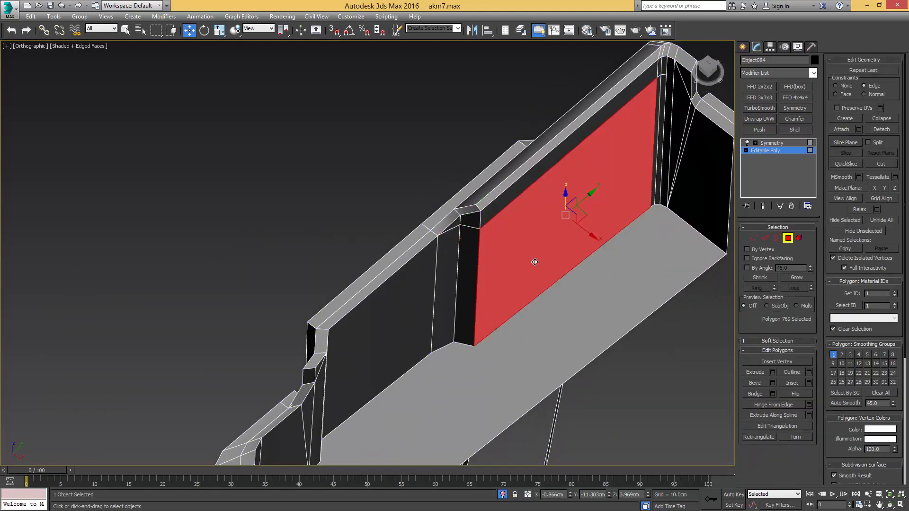
pyautogui.keyDown('alt'); pyautogui.moveTo(562, 256); pyautogui.dragTo(582, 273, button='middle'); pyautogui.keyUp('alt')
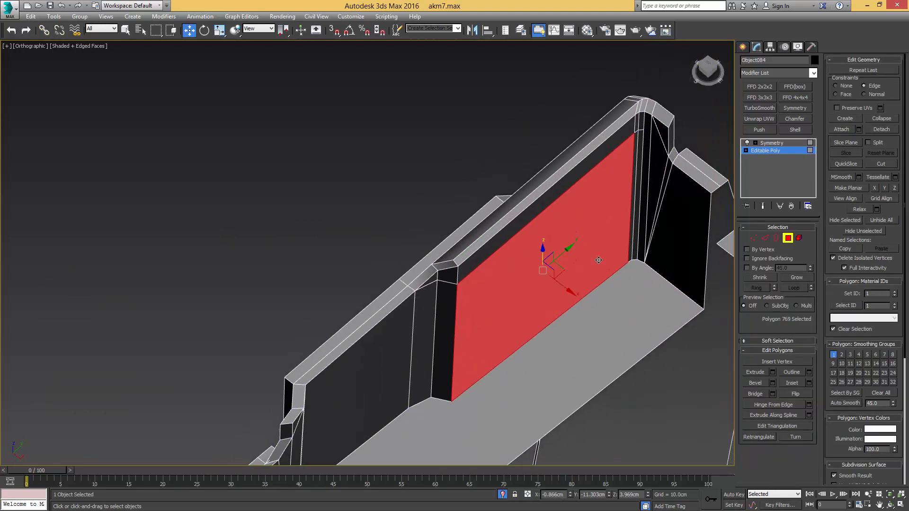
pyautogui.keyDown('ctrl'); pyautogui.click(631, 207); pyautogui.keyUp('ctrl')
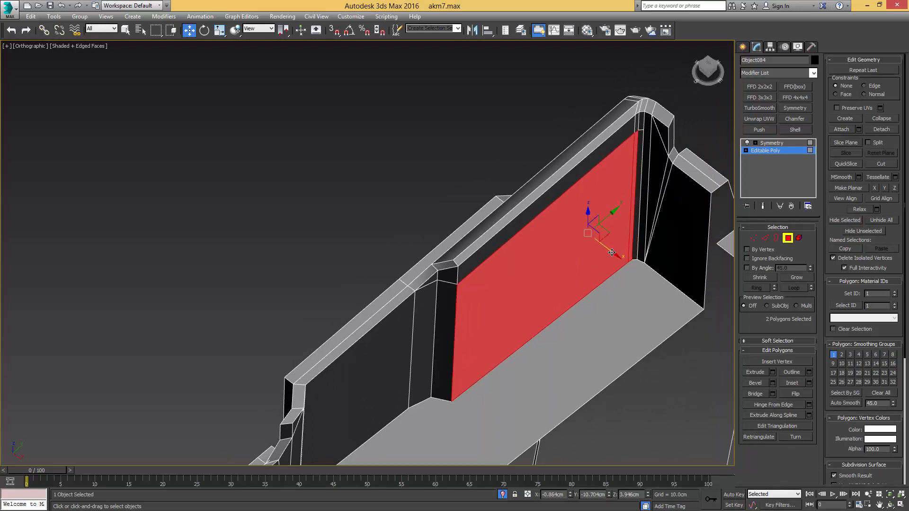
pyautogui.moveTo(610, 252); pyautogui.dragTo(602, 241)
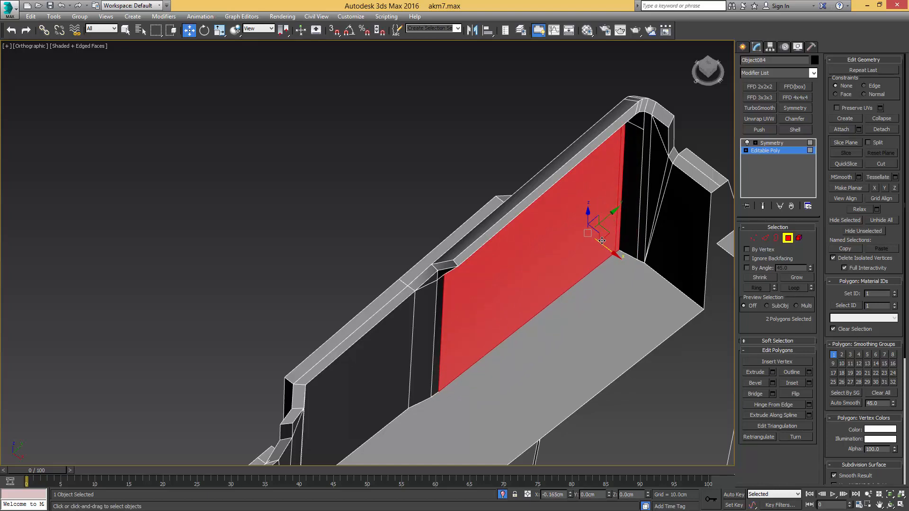
# Add the narrow strip at the wall's step to the selected polygons and shift all three outward about 0.03 cm in the top view
pyautogui.keyDown('alt'); pyautogui.moveTo(617, 238); pyautogui.dragTo(450, 280, button='middle'); pyautogui.keyUp('alt')
pyautogui.press('2')
pyautogui.click(588, 252)
pyautogui.press('4')
pyautogui.click(444, 302)
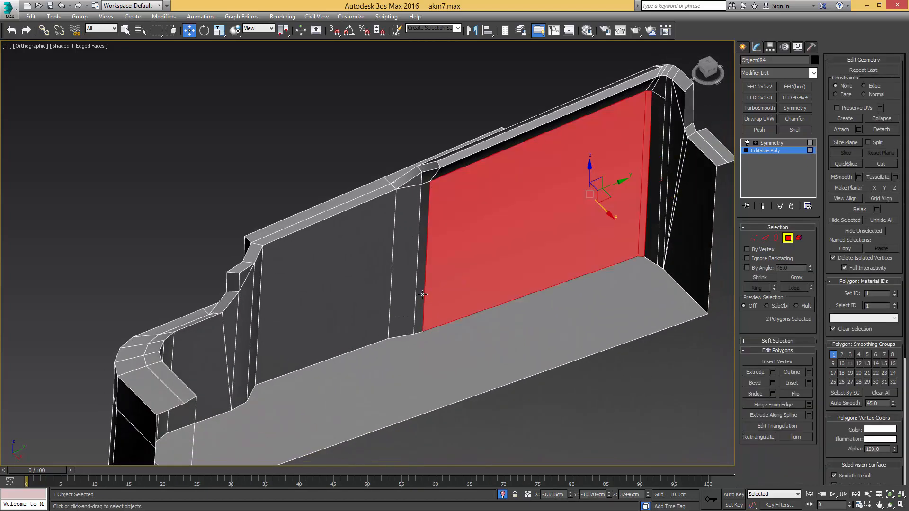
pyautogui.keyDown('ctrl'); pyautogui.click(422, 277); pyautogui.keyUp('ctrl')
pyautogui.keyDown('alt'); pyautogui.moveTo(466, 257); pyautogui.dragTo(516, 288, button='middle'); pyautogui.keyUp('alt')
pyautogui.keyDown('alt'); pyautogui.moveTo(589, 286); pyautogui.dragTo(599, 280, button='middle'); pyautogui.keyUp('alt')
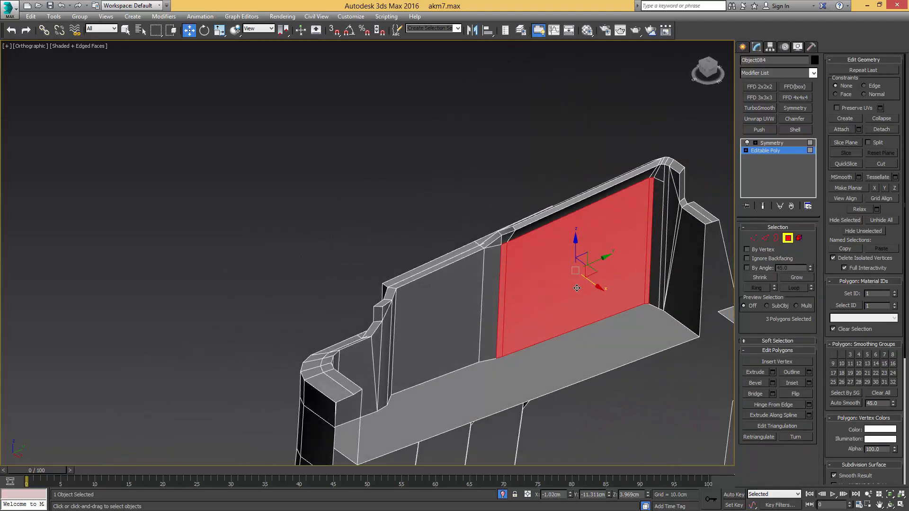
pyautogui.scroll(2, 605, 276)
pyautogui.press('t')
pyautogui.press('F3')
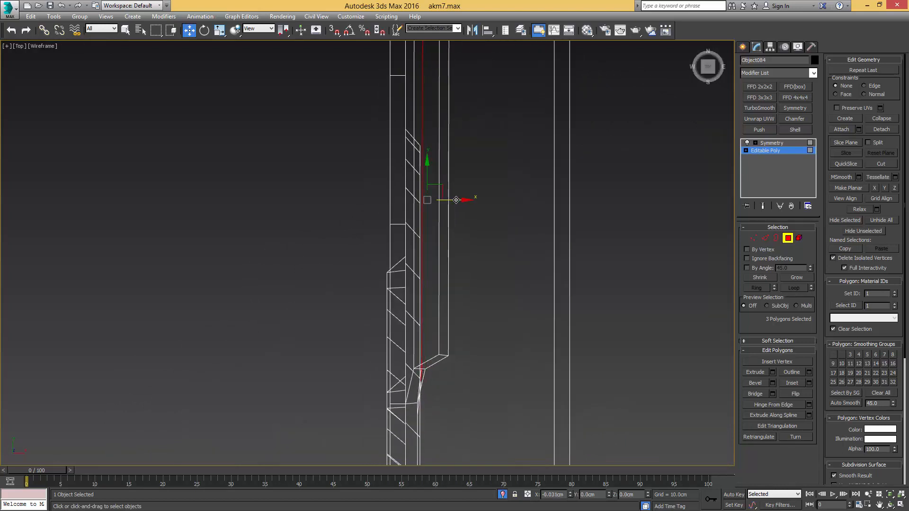
# Leave polygon editing and examine the mirrored magazine's widened opening with edge lines hidden and shown
pyautogui.press('6')
pyautogui.moveTo(456, 199)
pyautogui.keyDown('alt'); pyautogui.mouseDown(button='middle')
pyautogui.moveTo(464, 215)
pyautogui.moveTo(452, 247)
pyautogui.moveTo(425, 228)
pyautogui.mouseUp(button='middle'); pyautogui.keyUp('alt')
pyautogui.press('F3')
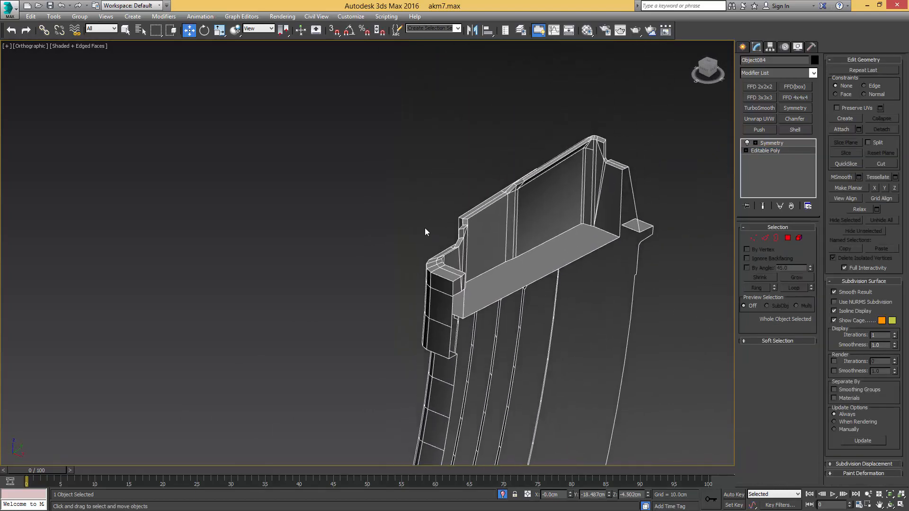
pyautogui.press('pageup')
pyautogui.press('F4')
pyautogui.press('F4')
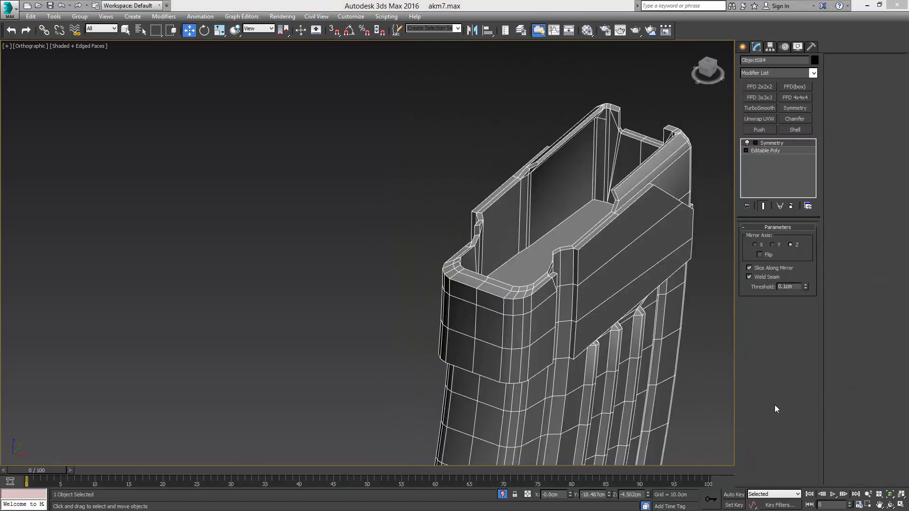
pyautogui.moveTo(495, 325)
pyautogui.keyDown('alt'); pyautogui.mouseDown(button='middle')
pyautogui.moveTo(623, 298)
pyautogui.moveTo(609, 286)
pyautogui.moveTo(608, 296)
pyautogui.moveTo(529, 309)
pyautogui.moveTo(701, 256)
pyautogui.mouseUp(button='middle'); pyautogui.keyUp('alt')
# Collapse the short bottom edges at the inner wall's step so its vertical edges meet in one floor vertex
pyautogui.click(771, 148)
pyautogui.keyDown('alt'); pyautogui.moveTo(568, 293); pyautogui.dragTo(582, 289, button='middle'); pyautogui.keyUp('alt')
pyautogui.scroll(6, 557, 285)
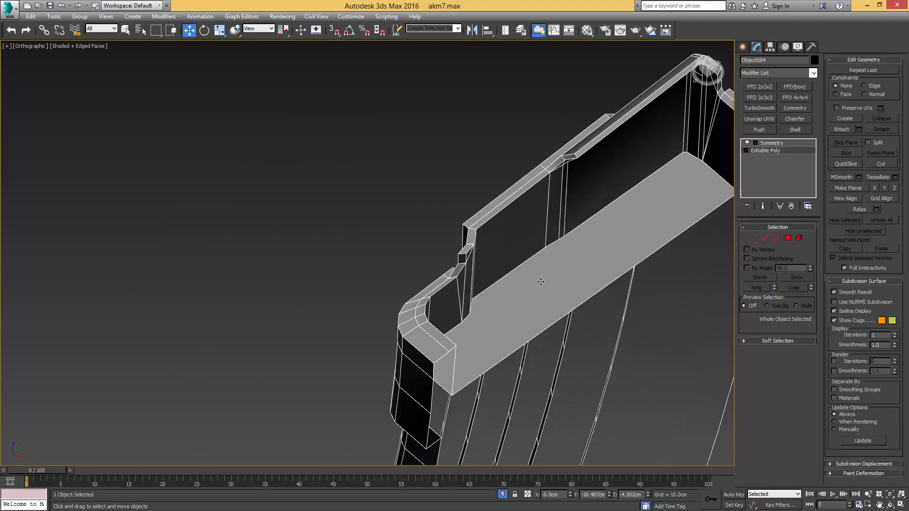
pyautogui.press('1')
pyautogui.moveTo(516, 257); pyautogui.dragTo(519, 299, button='middle')
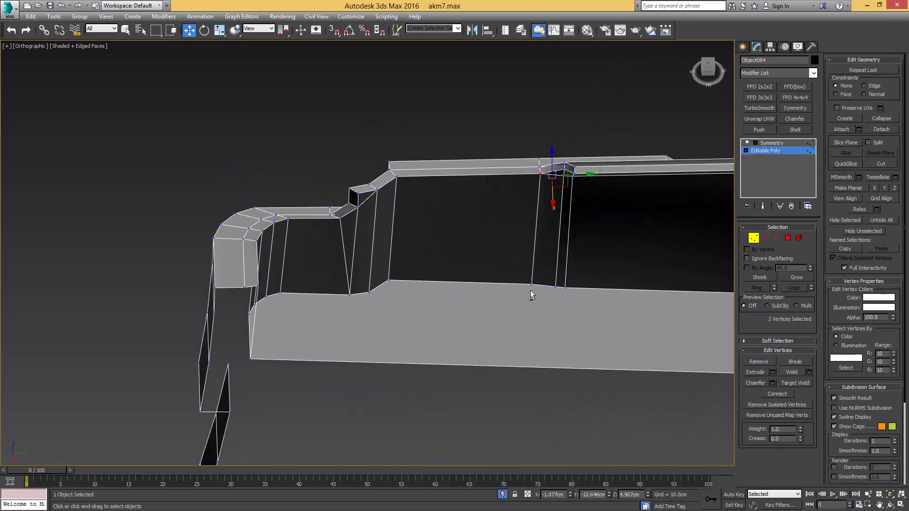
pyautogui.press('2')
pyautogui.click(559, 290)
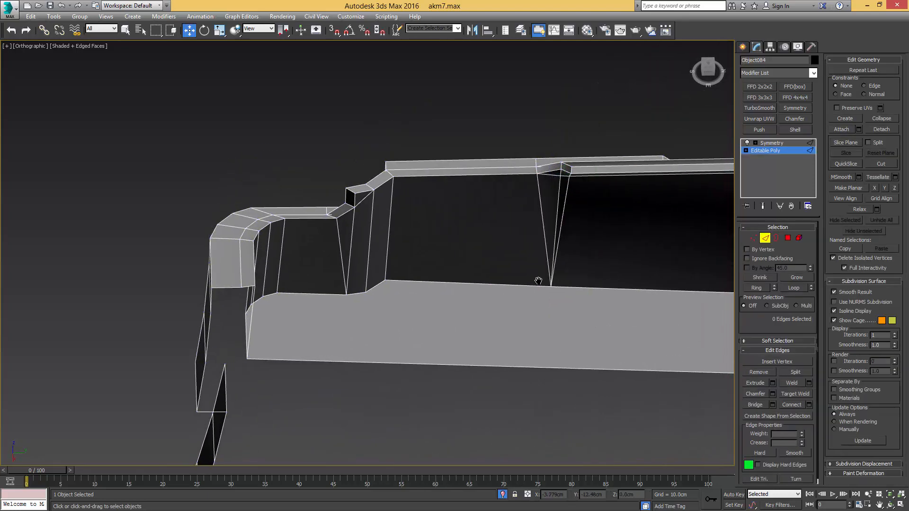
# Weld the floor vertex below the inner wall's step onto the neighbouring wall corner vertex and remove the redundant diagonal edge
pyautogui.moveTo(540, 284); pyautogui.dragTo(511, 296, button='middle')
pyautogui.press('1')
pyautogui.hotkey('ctrl', 'shift', 'w')
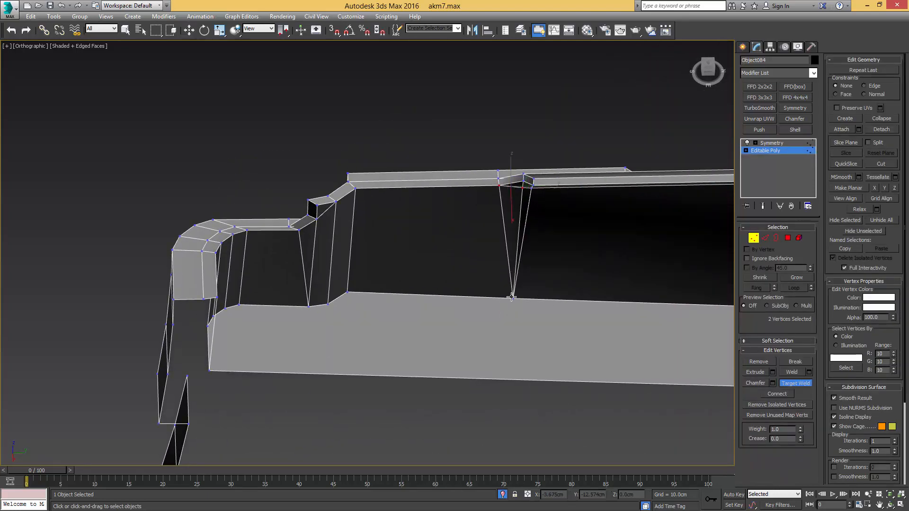
pyautogui.click(348, 293)
pyautogui.keyDown('alt'); pyautogui.moveTo(396, 293); pyautogui.dragTo(407, 227, button='middle'); pyautogui.keyUp('alt')
pyautogui.press('2')
pyautogui.click(407, 241)
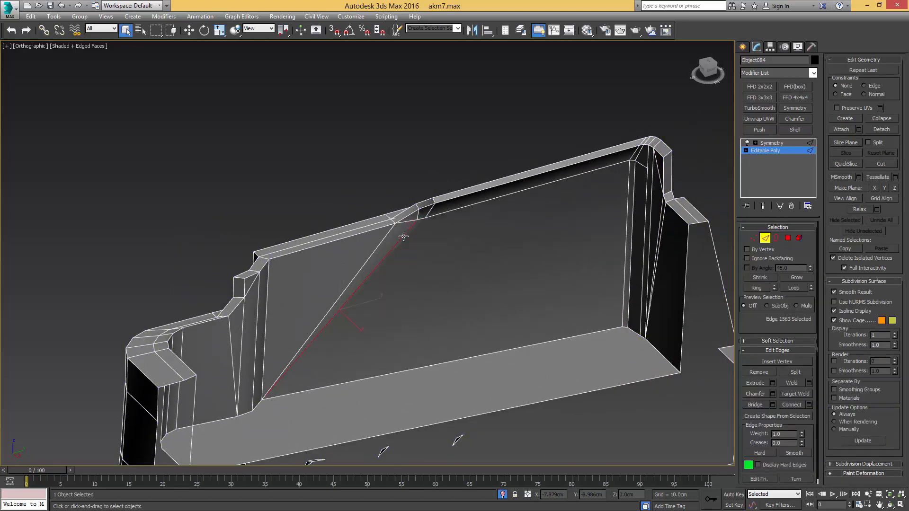
pyautogui.click(771, 143)
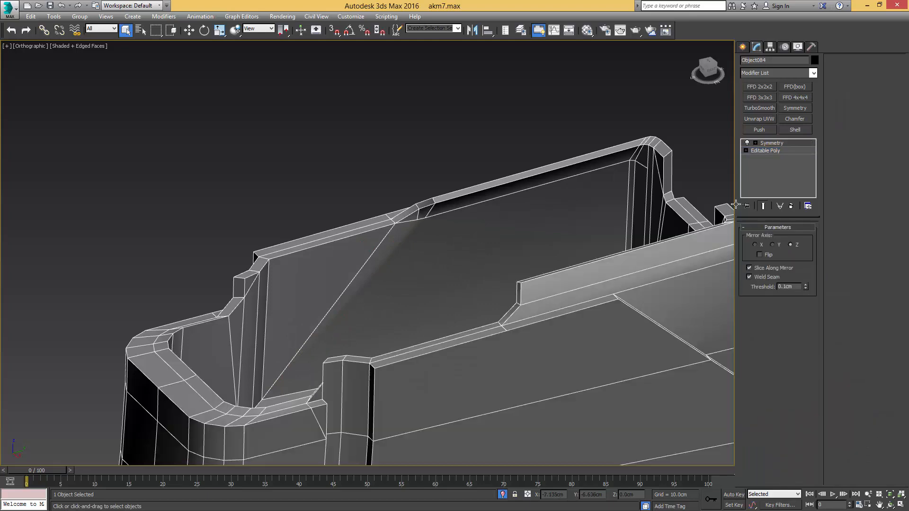
pyautogui.click(763, 151)
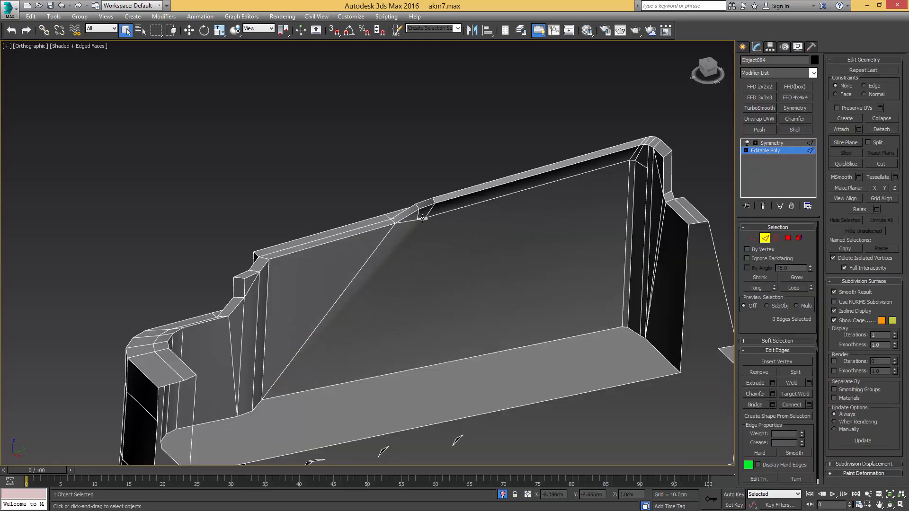
# Connect the vertex at the inner wall's upper step to the floor corner vertex at the wall's far end
pyautogui.keyDown('alt'); pyautogui.moveTo(454, 229); pyautogui.dragTo(417, 229, button='middle'); pyautogui.keyUp('alt')
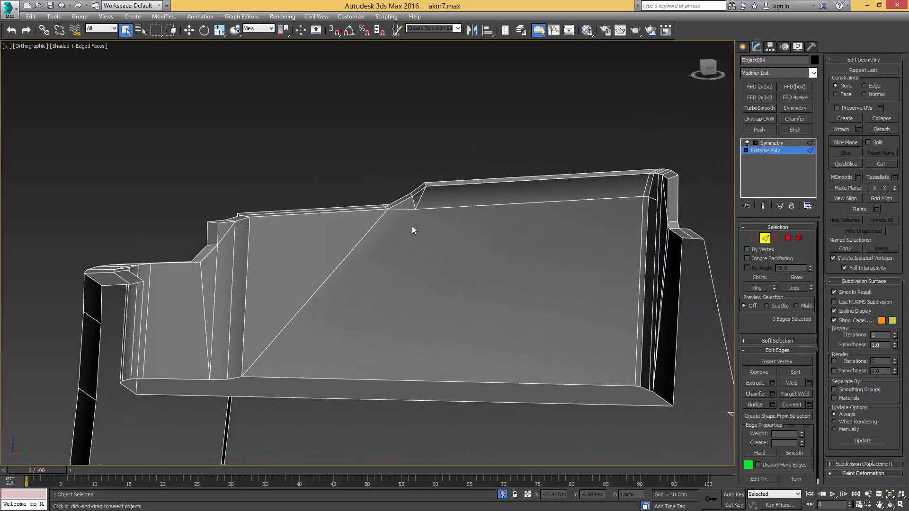
pyautogui.press('1')
pyautogui.moveTo(385, 204); pyautogui.dragTo(417, 217)
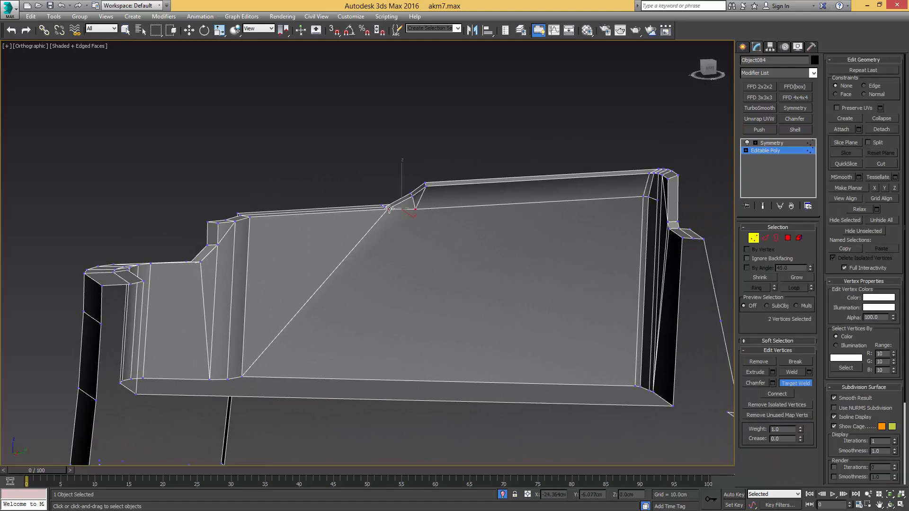
pyautogui.hotkey('ctrl', 'z')
pyautogui.keyDown('alt'); pyautogui.moveTo(423, 220); pyautogui.dragTo(421, 214, button='middle'); pyautogui.keyUp('alt')
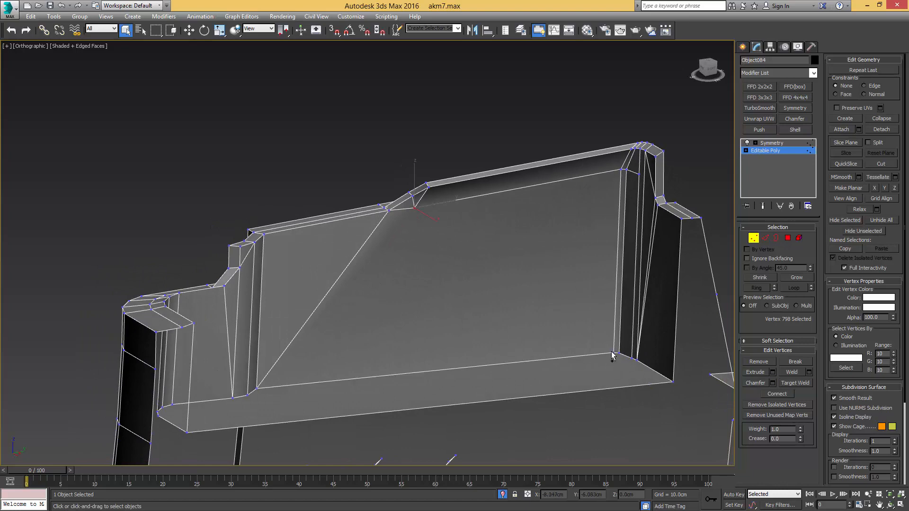
pyautogui.keyDown('alt'); pyautogui.moveTo(612, 351); pyautogui.dragTo(558, 299, button='middle'); pyautogui.keyUp('alt')
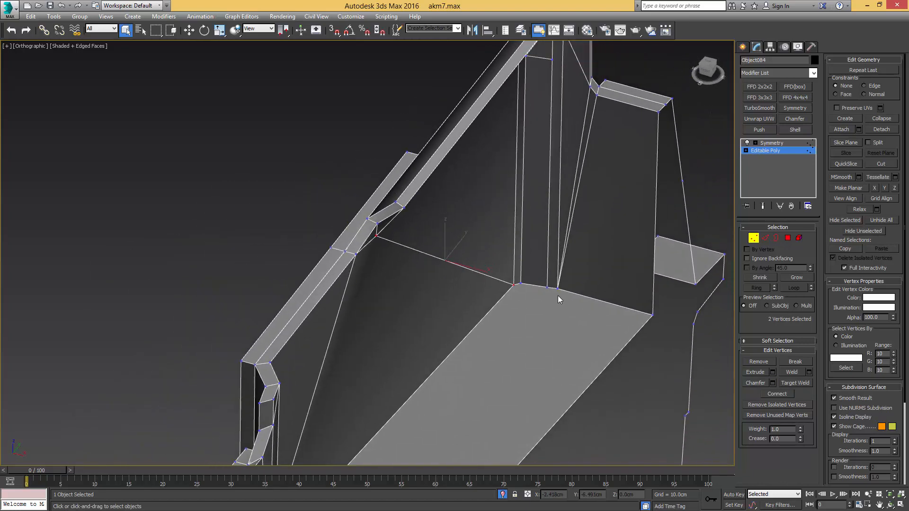
# Collapse the short floor edge at the wall's far corner and target-weld the merged vertex onto the adjacent corner vertex
pyautogui.press('2')
pyautogui.click(552, 288)
pyautogui.press('1')
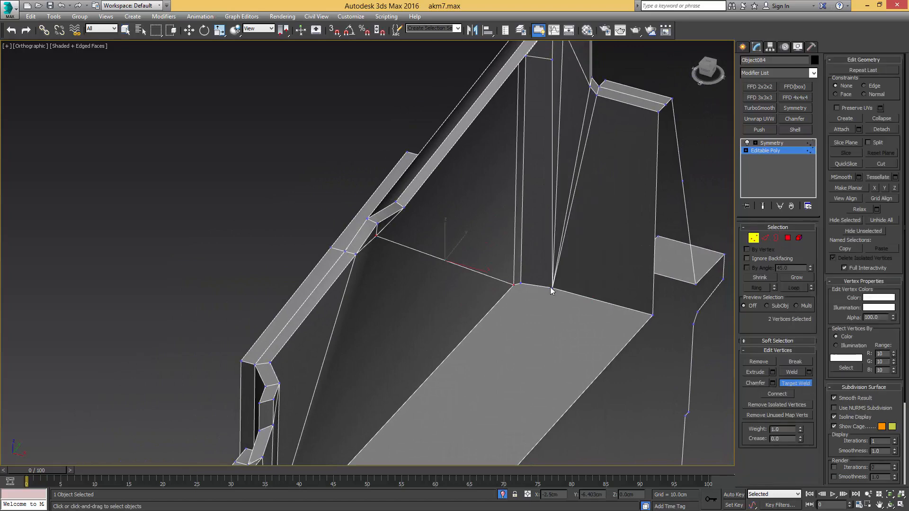
pyautogui.click(552, 288)
pyautogui.click(520, 284)
pyautogui.keyDown('alt'); pyautogui.moveTo(543, 283); pyautogui.dragTo(568, 217, button='middle'); pyautogui.keyUp('alt')
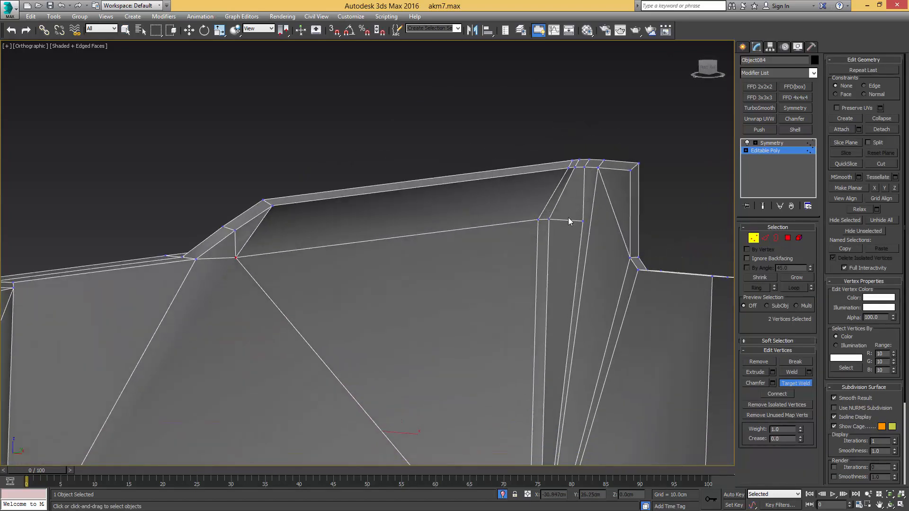
# Remove the two thin edges fanning up from the floor vertex to the rim at the wall's far end
pyautogui.press('2')
pyautogui.moveTo(572, 265); pyautogui.dragTo(565, 222, button='middle')
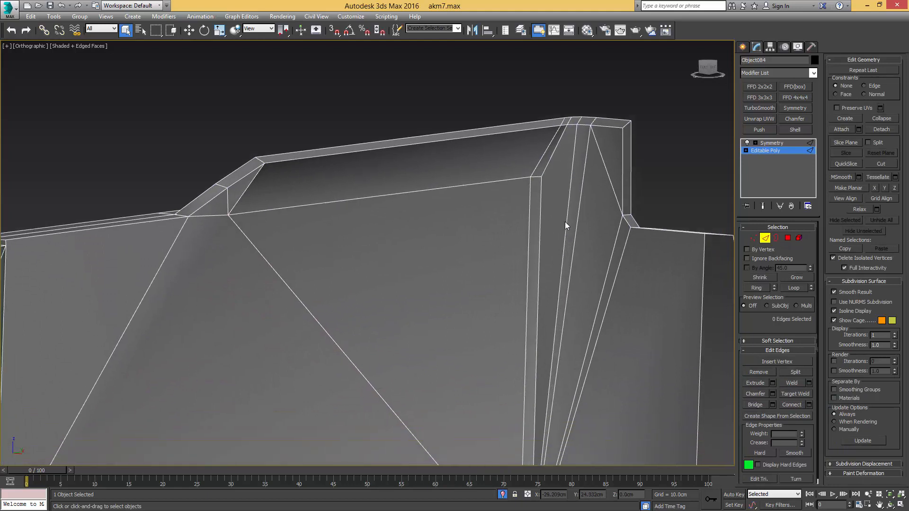
pyautogui.scroll(-2, 565, 222)
pyautogui.click(566, 219)
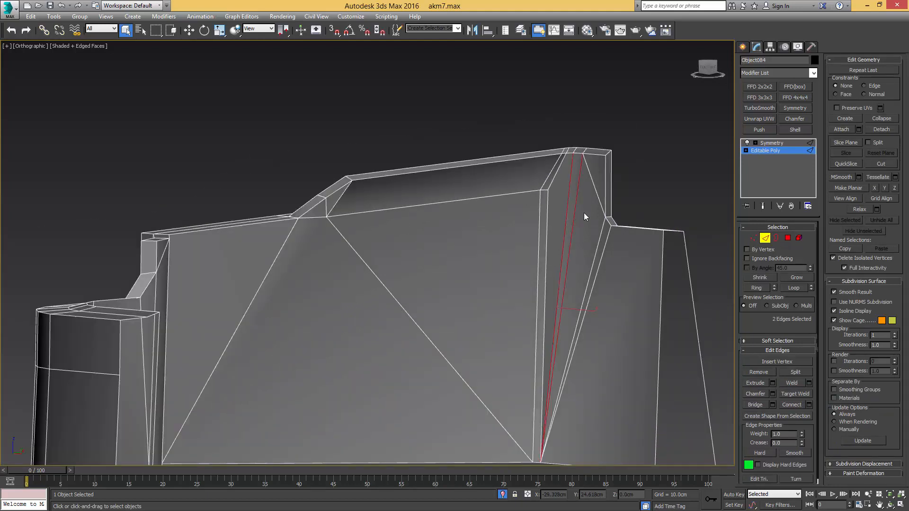
pyautogui.press('BackSpace')
# Connect the vertex at the end wall's notch to the upper corner vertex of the inner side wall
pyautogui.press('1')
pyautogui.click(605, 218)
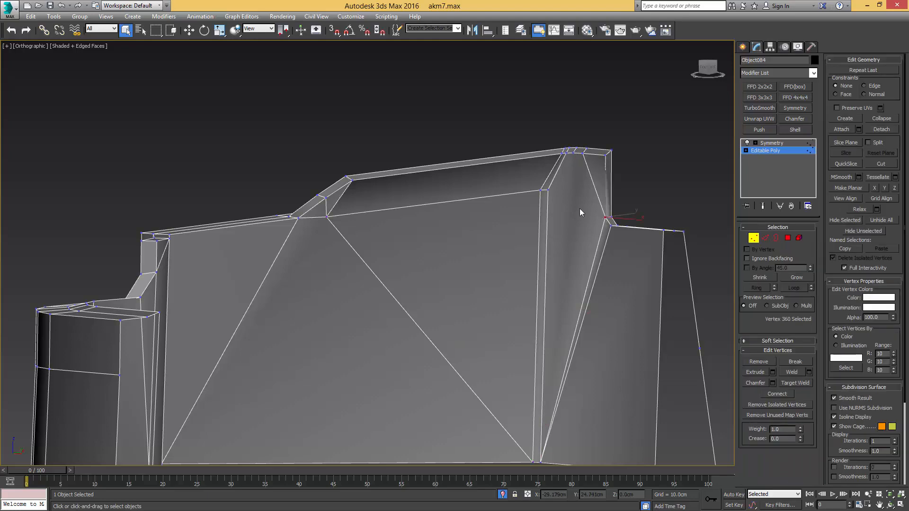
pyautogui.keyDown('ctrl'); pyautogui.click(547, 190); pyautogui.keyUp('ctrl')
pyautogui.hotkey('ctrl', 'shift', 'e')
# Move the inner wall's vertical corner edge by about 0.015 cm in X and 0.013 cm in Y
pyautogui.keyDown('alt'); pyautogui.moveTo(563, 200); pyautogui.dragTo(560, 278, button='middle'); pyautogui.keyUp('alt')
pyautogui.press('2')
pyautogui.press('w')
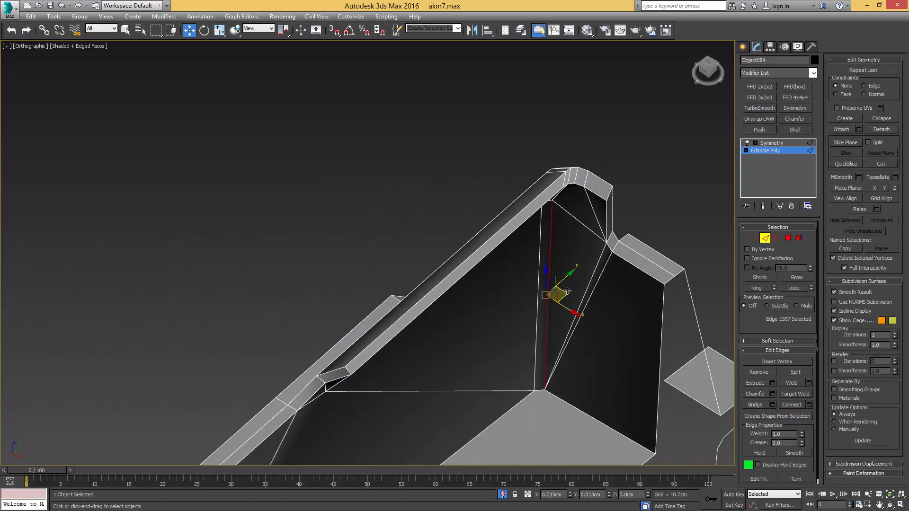
pyautogui.keyDown('alt'); pyautogui.moveTo(550, 269); pyautogui.dragTo(584, 233, button='middle'); pyautogui.keyUp('alt')
pyautogui.doubleClick(555, 258)
pyautogui.keyDown('alt'); pyautogui.click(593, 252); pyautogui.keyUp('alt')
# Connect the facing vertices across the narrow strip behind the magazine's lug and on the adjoining rim's top polygon
pyautogui.press('1')
pyautogui.press('q')
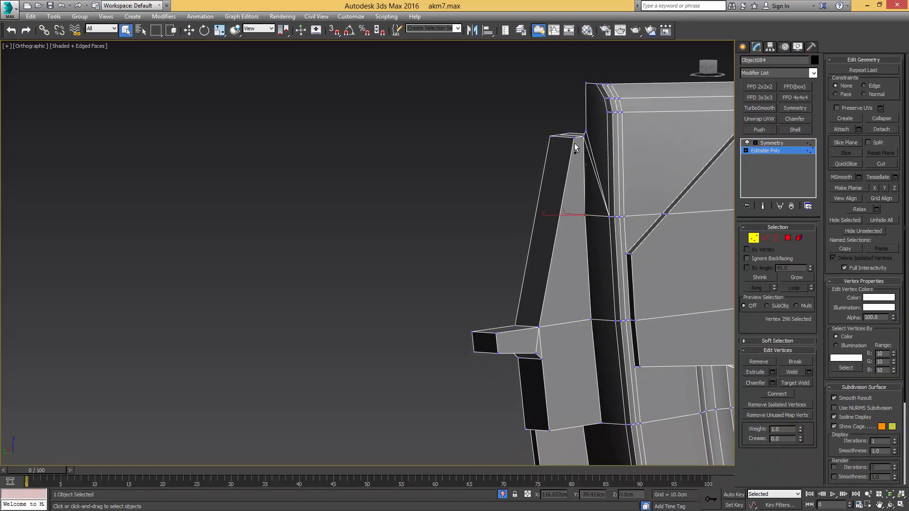
pyautogui.keyDown('alt'); pyautogui.moveTo(567, 172); pyautogui.dragTo(586, 207, button='middle'); pyautogui.keyUp('alt')
pyautogui.press('2')
pyautogui.click(555, 185)
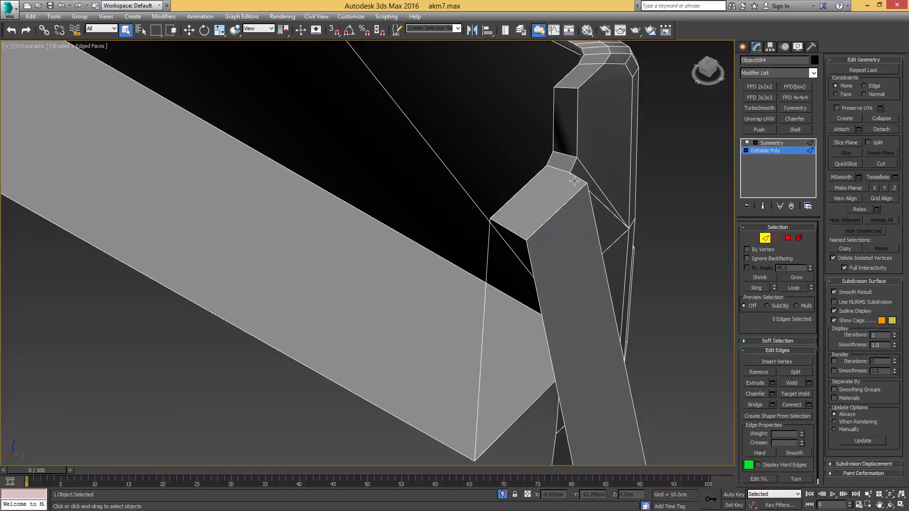
pyautogui.press('1')
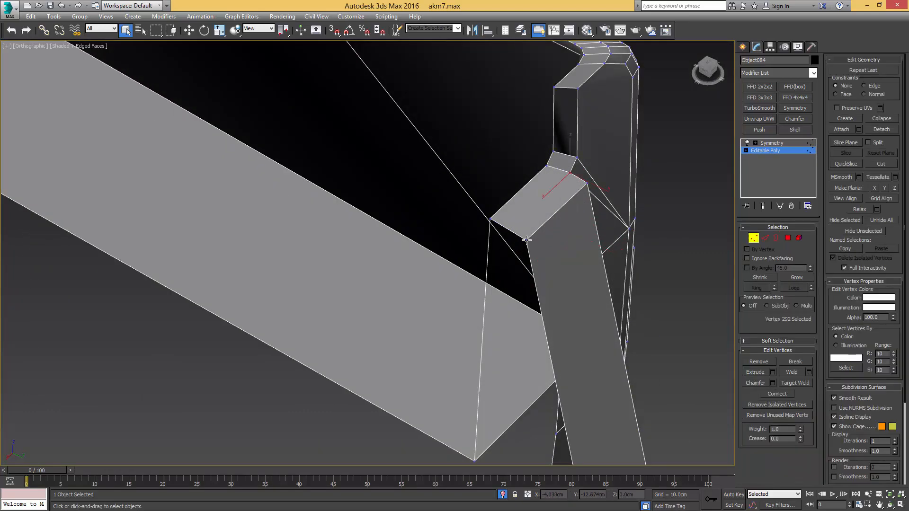
pyautogui.keyDown('alt'); pyautogui.moveTo(527, 240); pyautogui.dragTo(640, 284, button='middle'); pyautogui.keyUp('alt')
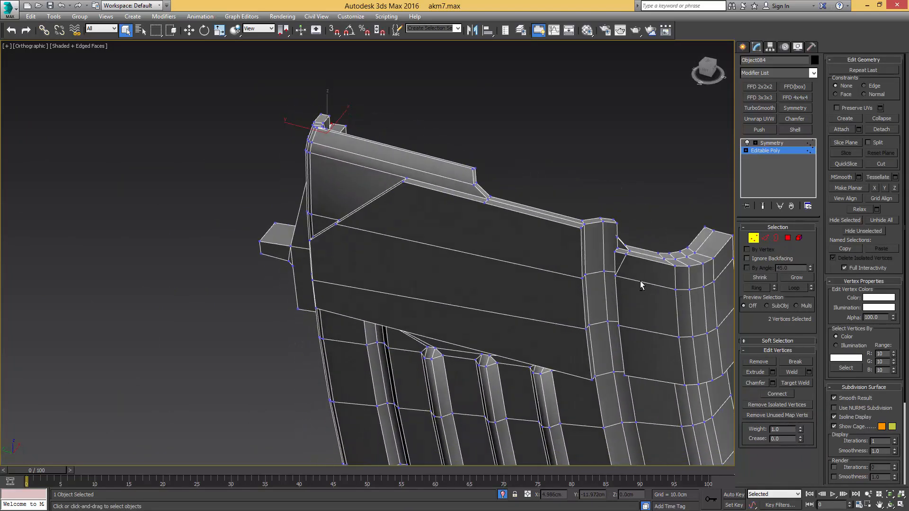
# Connect the vertex at the opposite rim's notch to the inner rim vertex at the start of its rounded corner
pyautogui.scroll(4, 587, 249)
pyautogui.press('2')
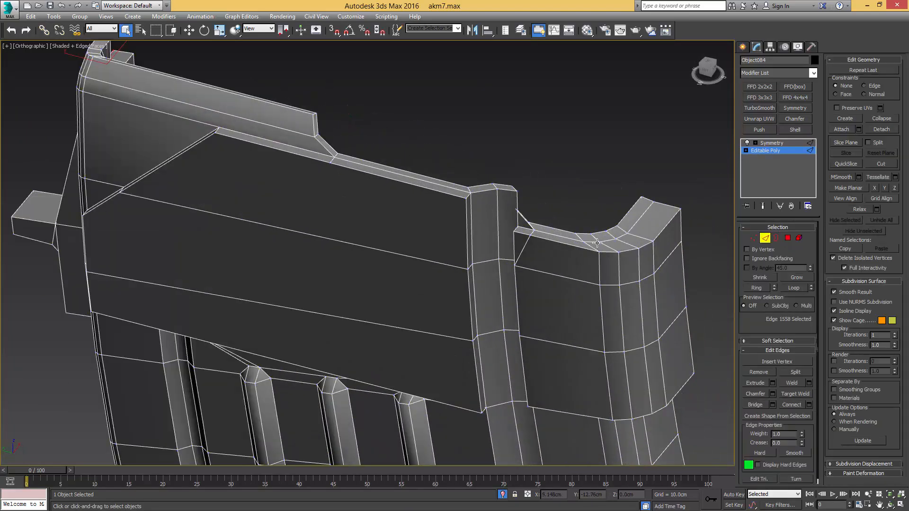
pyautogui.keyDown('alt'); pyautogui.moveTo(597, 241); pyautogui.dragTo(554, 199, button='middle'); pyautogui.keyUp('alt')
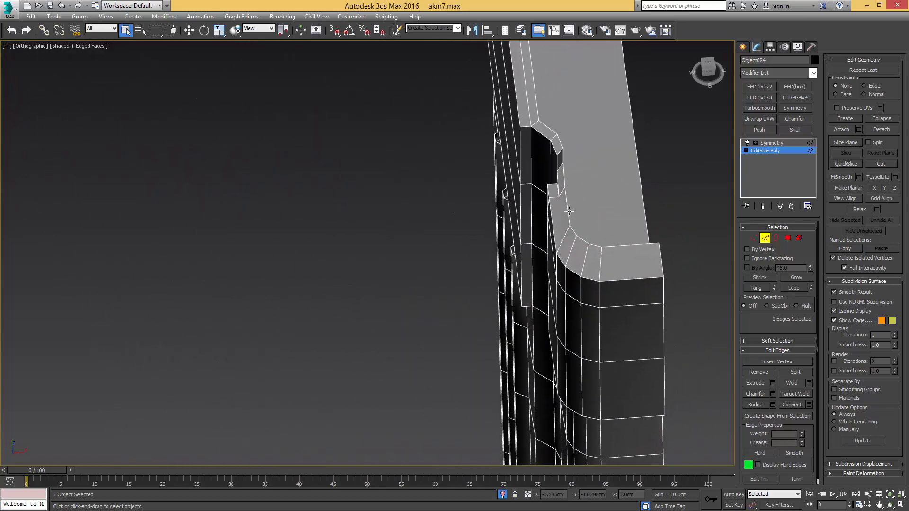
pyautogui.scroll(3, 552, 181)
pyautogui.press('1')
pyautogui.click(548, 181)
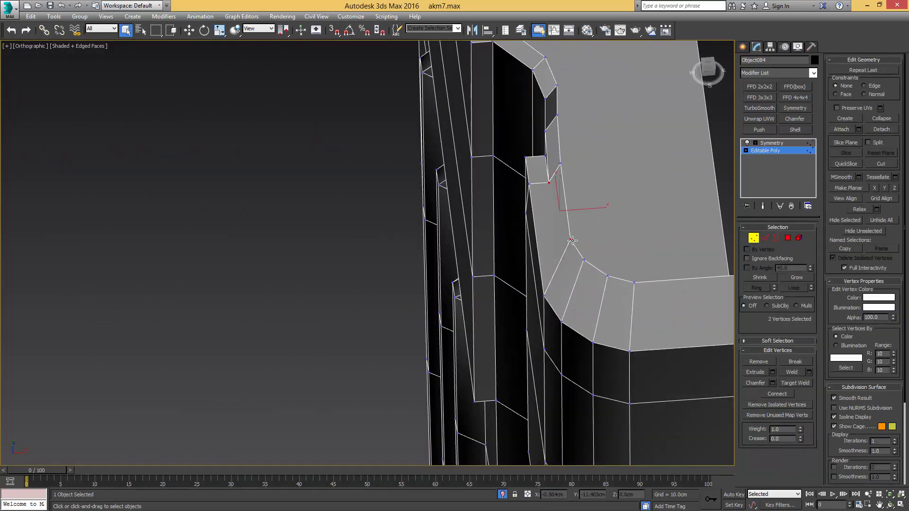
pyautogui.keyDown('alt'); pyautogui.moveTo(572, 241); pyautogui.dragTo(621, 218, button='middle'); pyautogui.keyUp('alt')
pyautogui.scroll(-2, 610, 219)
pyautogui.press('1')
# Leave sub-object editing, show the magazine's Symmetry result and end isolation so the cartridge and other rifle parts return
pyautogui.keyDown('alt'); pyautogui.moveTo(576, 244); pyautogui.dragTo(602, 218, button='middle'); pyautogui.keyUp('alt')
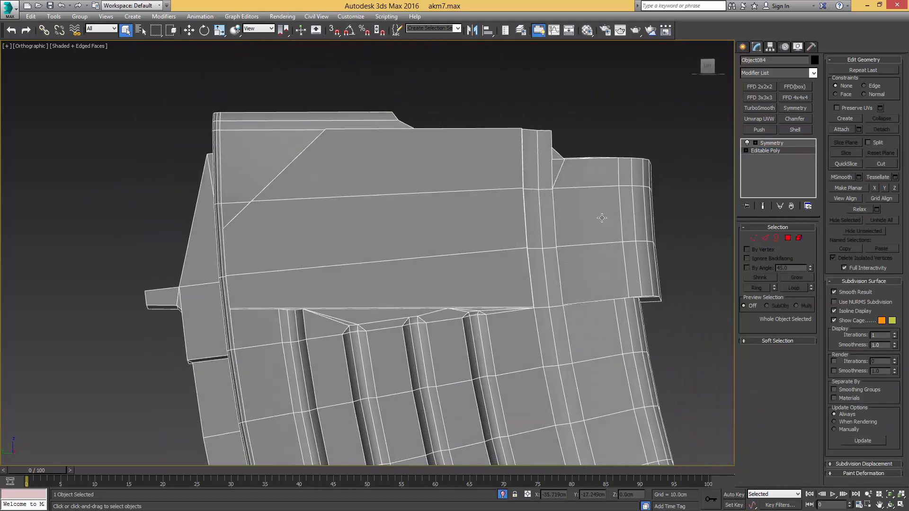
pyautogui.scroll(-6, 602, 218)
pyautogui.moveTo(562, 258); pyautogui.dragTo(574, 190, button='middle')
pyautogui.scroll(3, 586, 258)
pyautogui.keyDown('alt'); pyautogui.moveTo(574, 190); pyautogui.dragTo(553, 295, button='middle'); pyautogui.keyUp('alt')
pyautogui.scroll(-4, 546, 208)
pyautogui.click(771, 143)
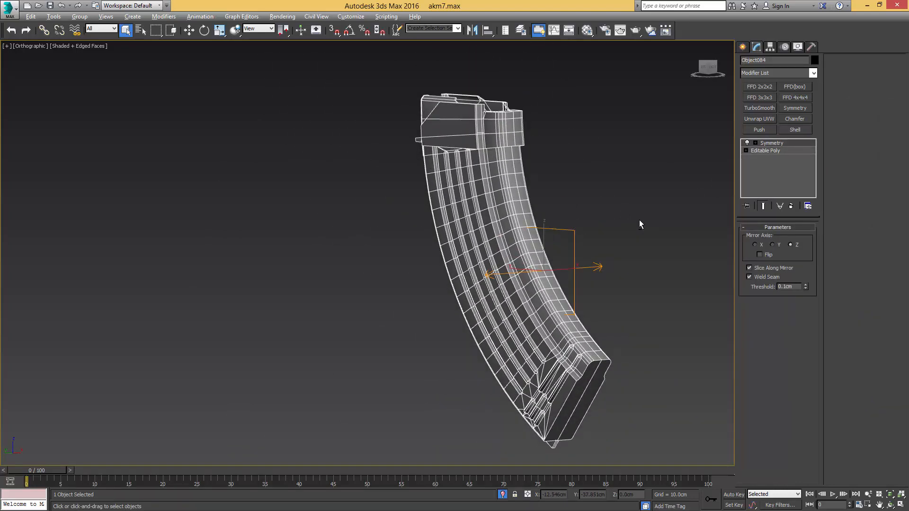
pyautogui.keyDown('alt'); pyautogui.moveTo(627, 216); pyautogui.dragTo(593, 223, button='middle'); pyautogui.keyUp('alt')
pyautogui.hotkey('alt', 'q')
pyautogui.scroll(-4, 531, 255)
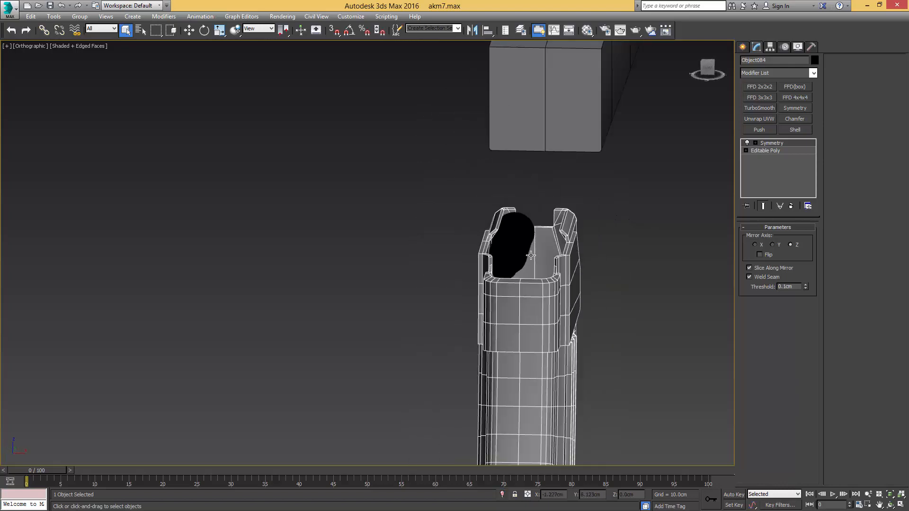
# Select the black cartridge inside the magazine and assign it the 01 - Default material
pyautogui.scroll(-3, 531, 255)
pyautogui.moveTo(531, 255)
pyautogui.keyDown('alt'); pyautogui.mouseDown(button='middle')
pyautogui.moveTo(558, 237)
pyautogui.moveTo(519, 247)
pyautogui.mouseUp(button='middle'); pyautogui.keyUp('alt')
pyautogui.scroll(4, 519, 247)
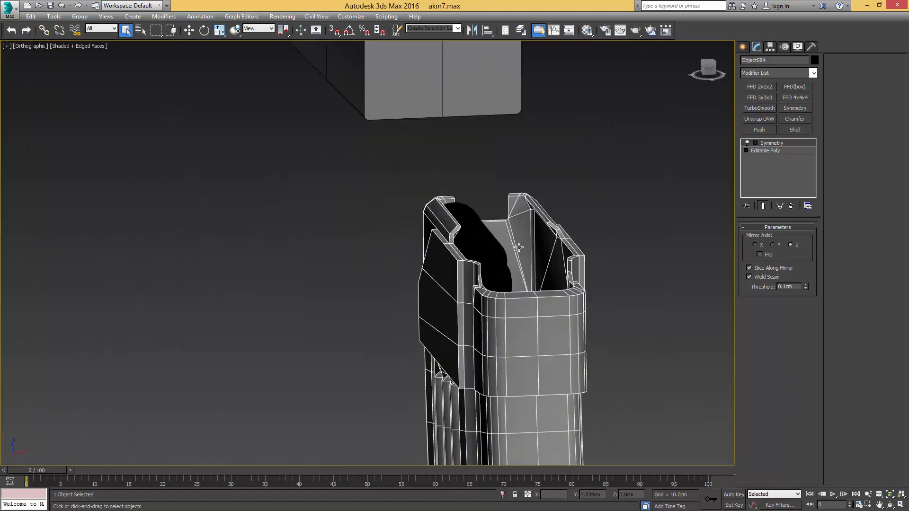
pyautogui.scroll(2, 519, 248)
pyautogui.keyDown('ctrl'); pyautogui.click(470, 245); pyautogui.keyUp('ctrl')
pyautogui.click(488, 243)
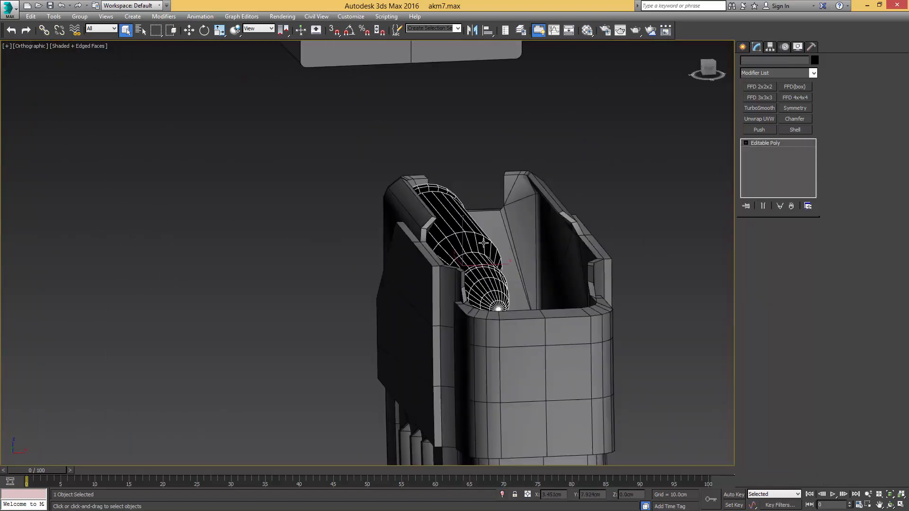
pyautogui.press('m')
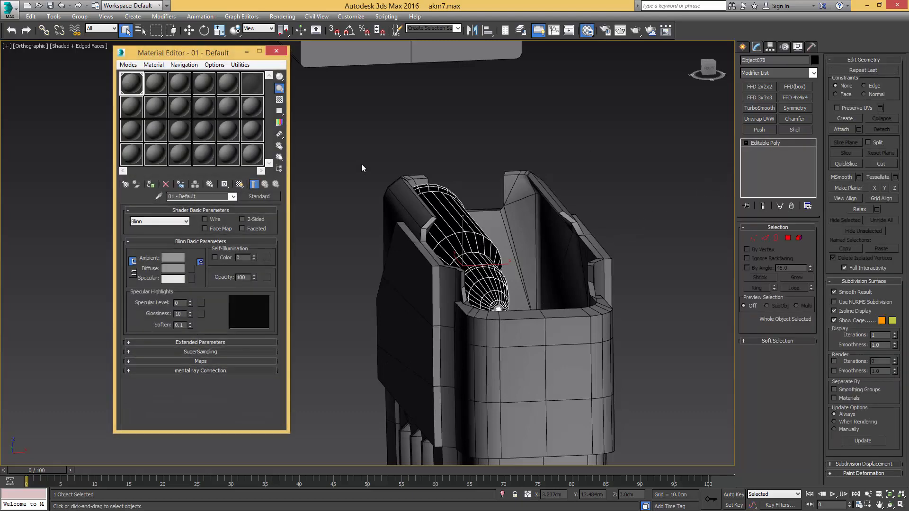
pyautogui.click(151, 186)
pyautogui.moveTo(472, 206); pyautogui.dragTo(480, 185, button='middle')
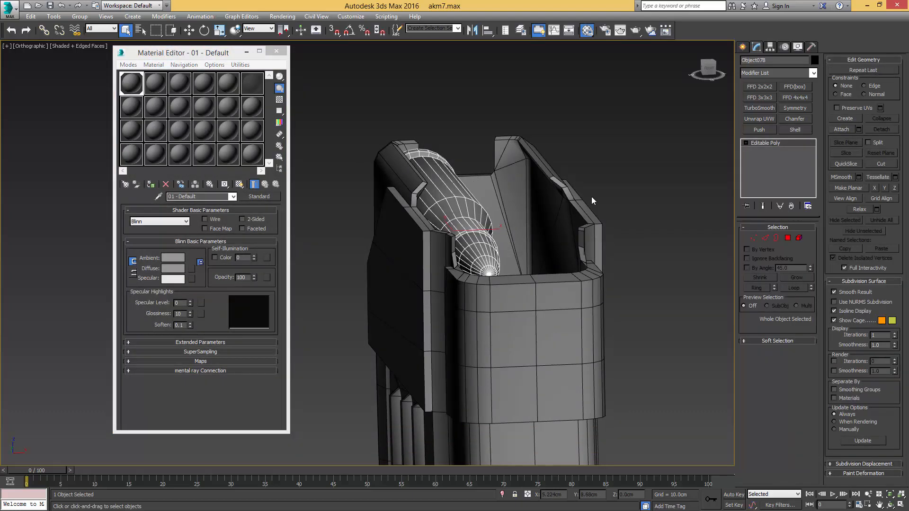
# Make one copy of the cartridge, offset sideways and down beside the first, and close the Material Editor
pyautogui.press('w')
pyautogui.keyDown('alt'); pyautogui.moveTo(545, 213); pyautogui.dragTo(469, 215, button='middle'); pyautogui.keyUp('alt')
pyautogui.moveTo(466, 216)
pyautogui.keyDown('shift'); pyautogui.mouseDown()
pyautogui.moveTo(538, 227)
pyautogui.moveTo(528, 264)
pyautogui.mouseUp(); pyautogui.keyUp('shift')
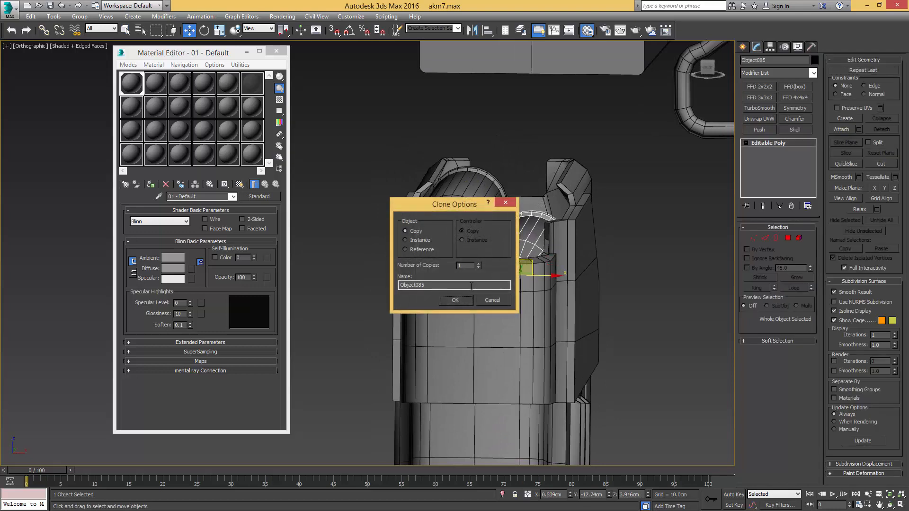
pyautogui.click(463, 301)
pyautogui.click(277, 52)
# Select the five magazine and cartridge objects and move them under the receiver, over the magazine in the rifle reference image
pyautogui.moveTo(379, 175)
pyautogui.keyDown('alt'); pyautogui.mouseDown(button='middle')
pyautogui.moveTo(420, 181)
pyautogui.moveTo(466, 210)
pyautogui.mouseUp(button='middle'); pyautogui.keyUp('alt')
pyautogui.scroll(-4, 391, 180)
pyautogui.scroll(-4, 454, 196)
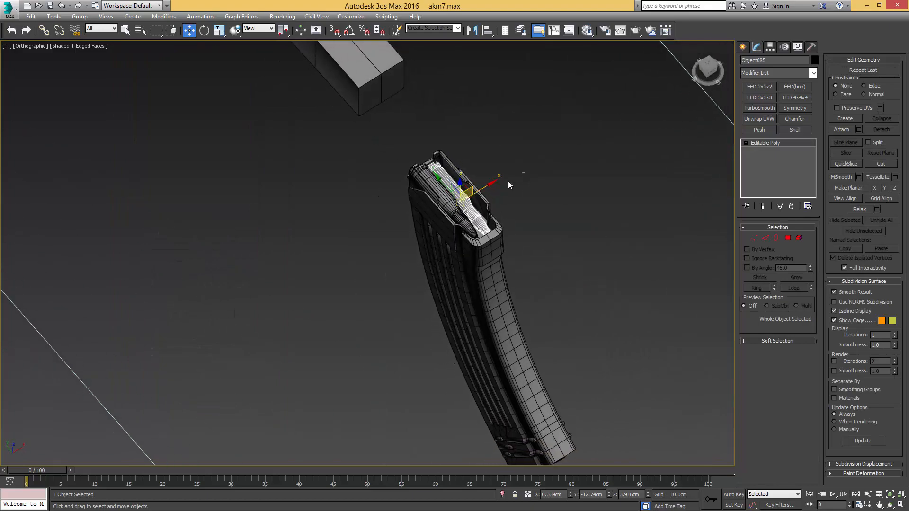
pyautogui.moveTo(508, 180); pyautogui.dragTo(455, 256)
pyautogui.keyDown('alt'); pyautogui.moveTo(455, 256); pyautogui.dragTo(423, 256, button='middle'); pyautogui.keyUp('alt')
pyautogui.keyDown('ctrl'); pyautogui.moveTo(401, 390); pyautogui.dragTo(462, 340); pyautogui.keyUp('ctrl')
pyautogui.keyDown('alt'); pyautogui.moveTo(336, 256); pyautogui.dragTo(421, 210, button='middle'); pyautogui.keyUp('alt')
pyautogui.moveTo(421, 210); pyautogui.dragTo(499, 236, button='middle')
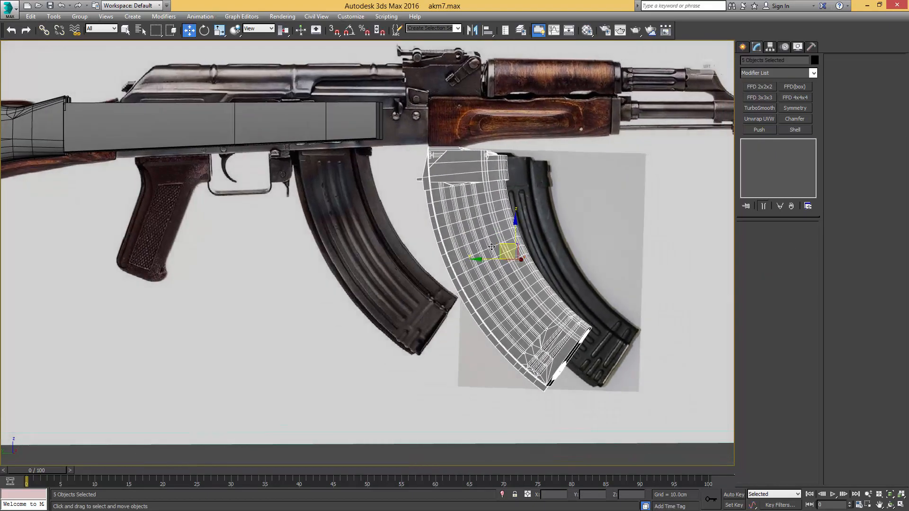
pyautogui.moveTo(492, 247); pyautogui.dragTo(331, 214)
pyautogui.press('l')
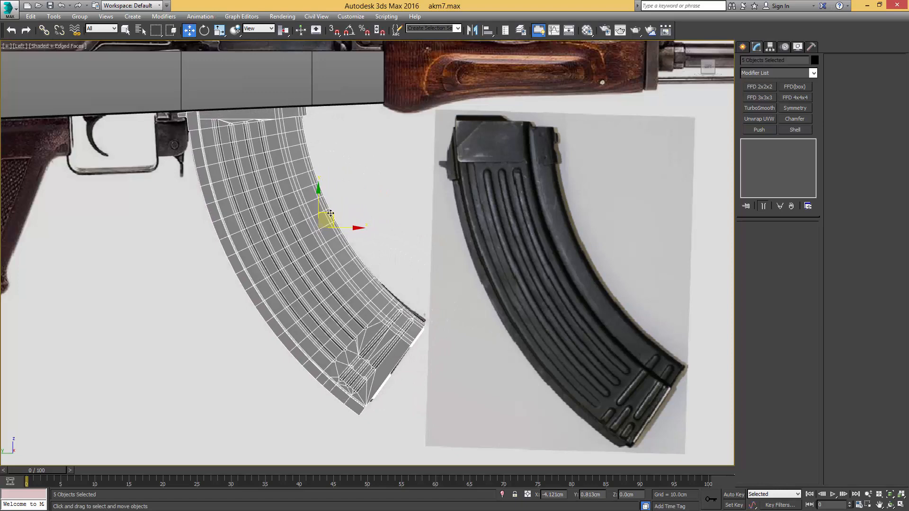
# Clear the selection, then select the receiver box in front of the stock and frame their joint from the side
pyautogui.scroll(-5, 363, 211)
pyautogui.keyDown('alt'); pyautogui.moveTo(363, 210); pyautogui.dragTo(325, 193, button='middle'); pyautogui.keyUp('alt')
pyautogui.click(275, 235)
pyautogui.scroll(5, 313, 200)
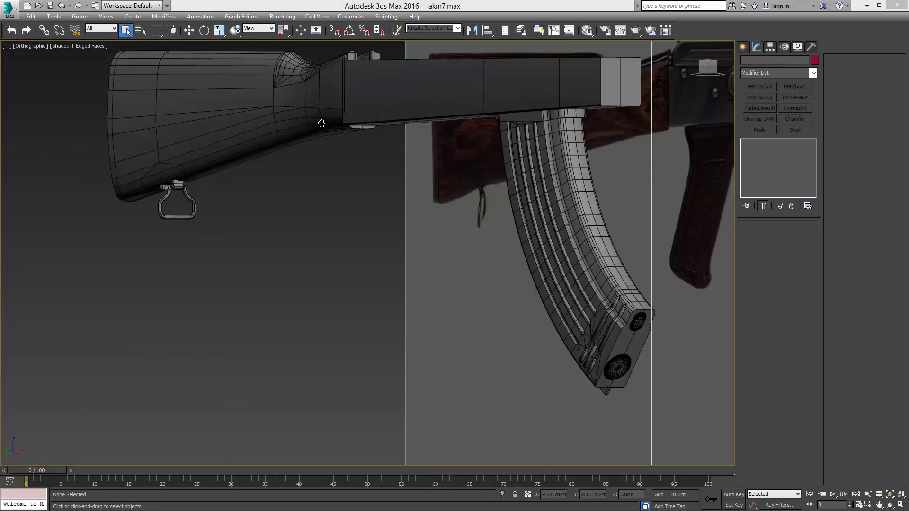
pyautogui.moveTo(322, 123); pyautogui.dragTo(491, 225, button='middle')
pyautogui.scroll(5, 491, 225)
pyautogui.scroll(-2, 502, 232)
pyautogui.click(547, 254)
pyautogui.keyDown('alt'); pyautogui.moveTo(548, 253); pyautogui.dragTo(680, 265, button='middle'); pyautogui.keyUp('alt')
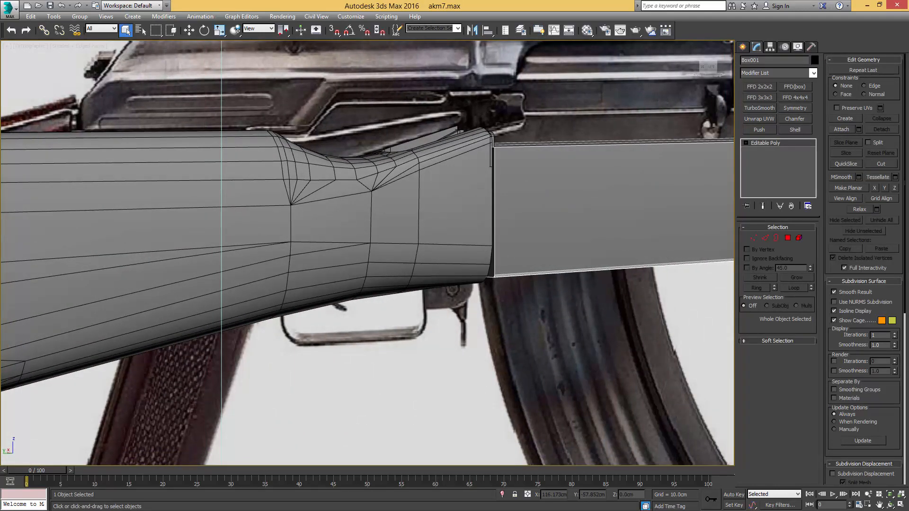
# Bring the ar10100-6-BD reference photo in Windows Photo Viewer over the viewport and zoom in on the receiver's rear and grip
pyautogui.moveTo(908, 97); pyautogui.dragTo(539, 79)
pyautogui.scroll(5, 728, 287)
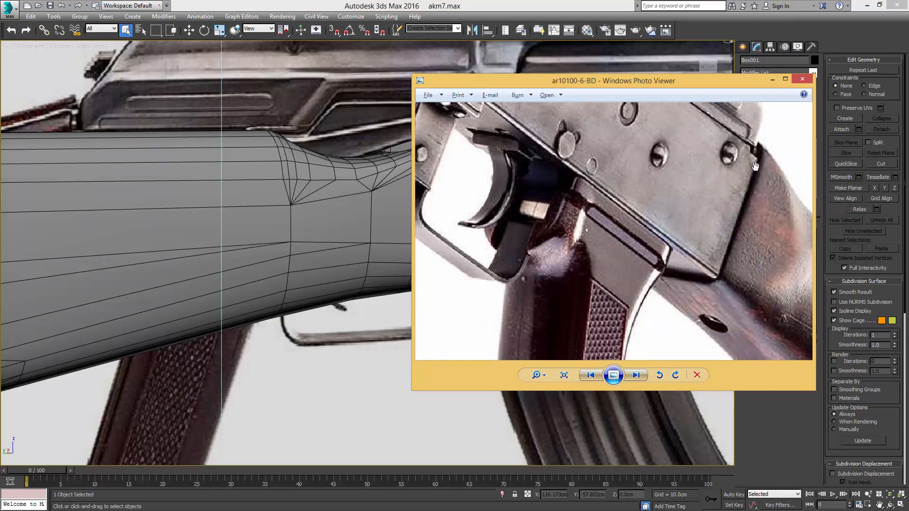
# Pan the reference photo to the receiver-stock joint, clear it off the viewport, and isolate the stock
pyautogui.moveTo(731, 132); pyautogui.dragTo(698, 177)
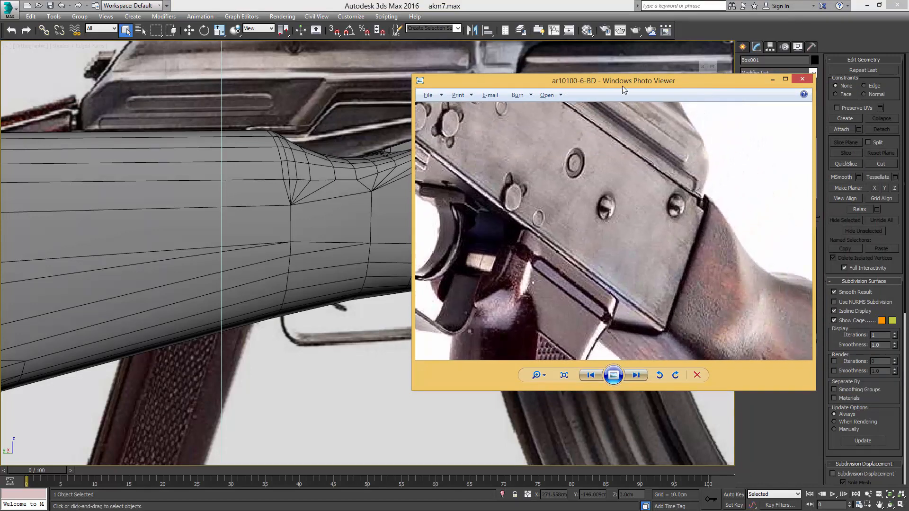
pyautogui.moveTo(622, 86); pyautogui.dragTo(908, 87)
pyautogui.moveTo(411, 196)
pyautogui.mouseDown(button='middle')
pyautogui.moveTo(524, 185)
pyautogui.moveTo(423, 203)
pyautogui.mouseUp(button='middle')
pyautogui.click(523, 185)
pyautogui.hotkey('alt', 'q')
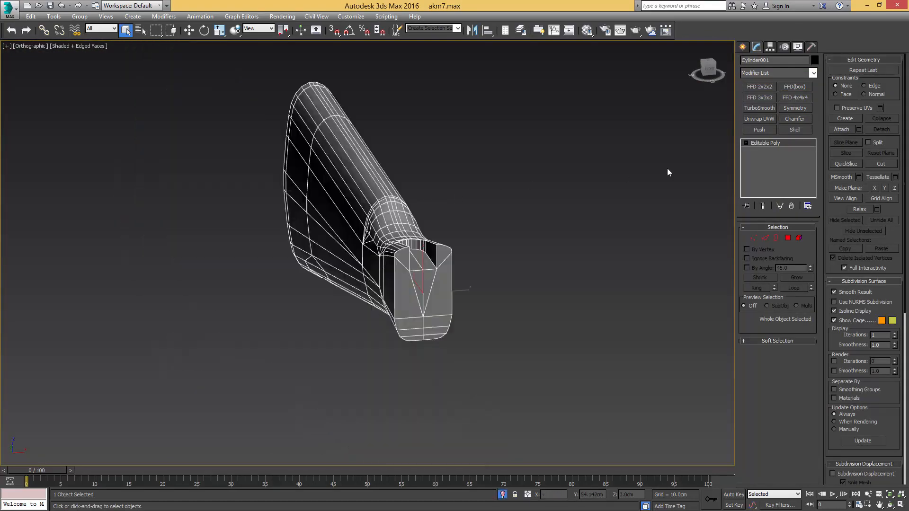
# Select the stock's polygons on the positive X side of its centre line in Front view and delete them
pyautogui.click(757, 143)
pyautogui.press('f')
pyautogui.press('4')
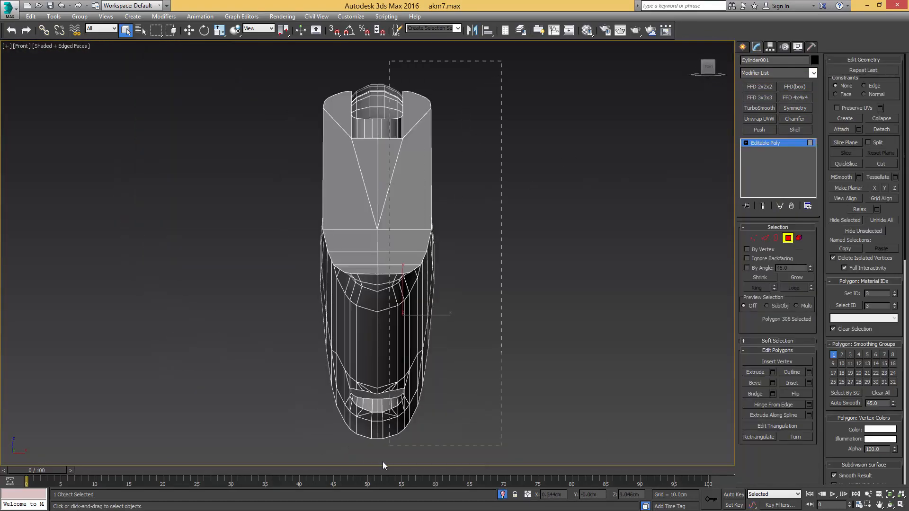
pyautogui.moveTo(383, 462); pyautogui.dragTo(379, 462)
pyautogui.press('Delete')
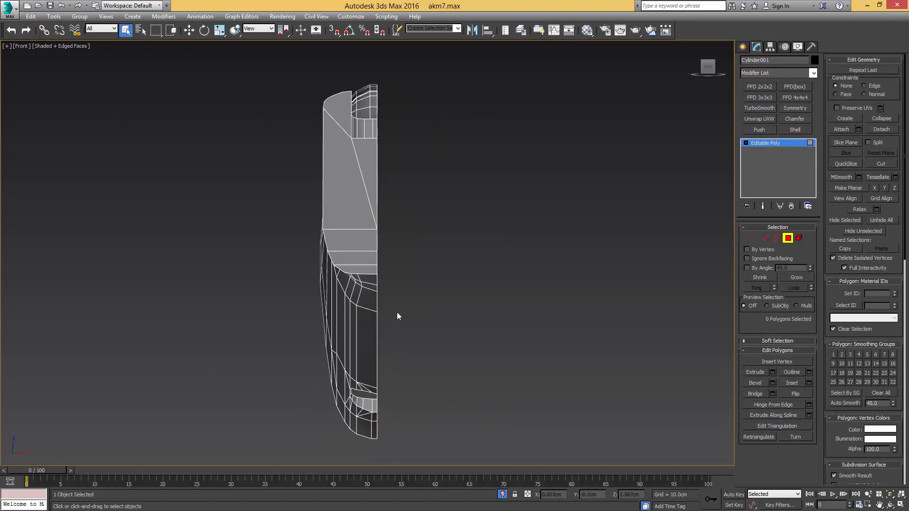
# Select the eight lower lengthwise edges of the stock's neck below its curved recess and Flow Connect them with one new vertical edge line
pyautogui.keyDown('alt'); pyautogui.moveTo(373, 276); pyautogui.dragTo(467, 284, button='middle'); pyautogui.keyUp('alt')
pyautogui.press('2')
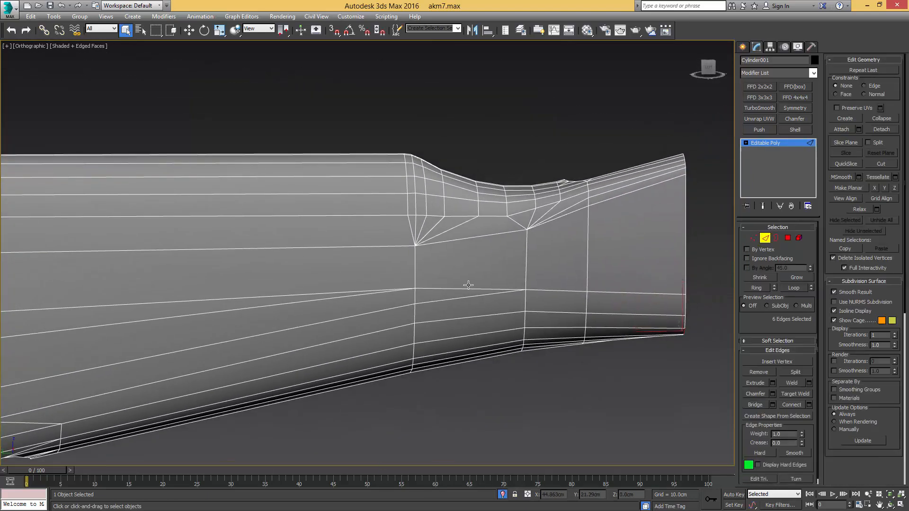
pyautogui.moveTo(487, 334); pyautogui.dragTo(493, 377)
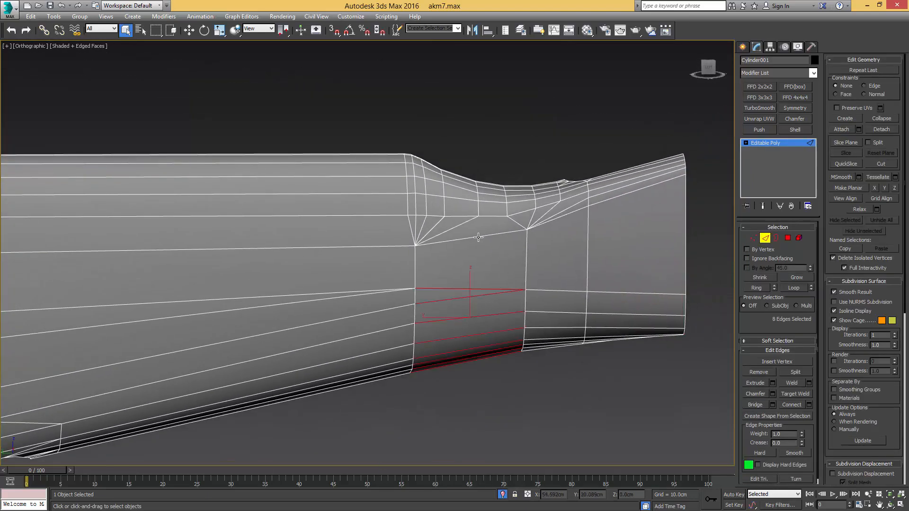
pyautogui.click(538, 30)
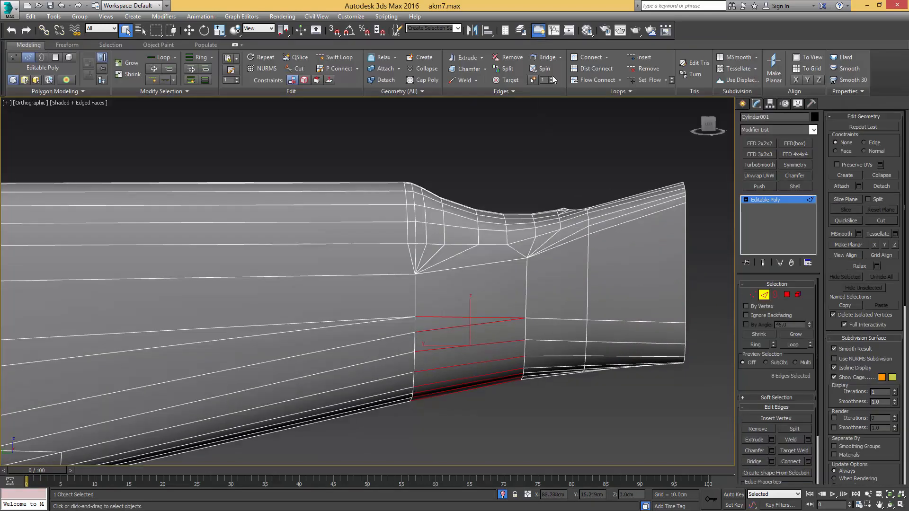
pyautogui.click(589, 79)
pyautogui.hotkey('ctrl', 'z')
pyautogui.click(591, 82)
pyautogui.press('1')
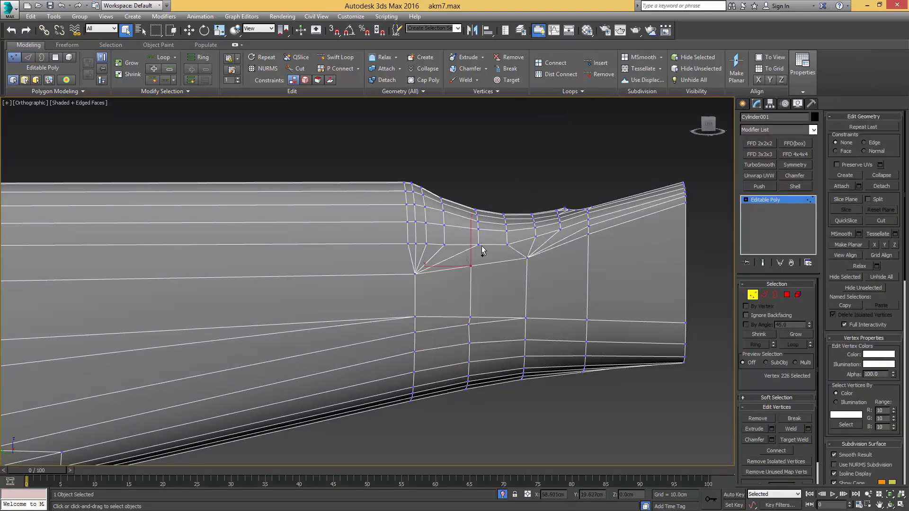
# Collapse the short edge where the new neck loop crosses the two converging lengthwise edges
pyautogui.scroll(2, 480, 262)
pyautogui.press('2')
pyautogui.click(473, 284)
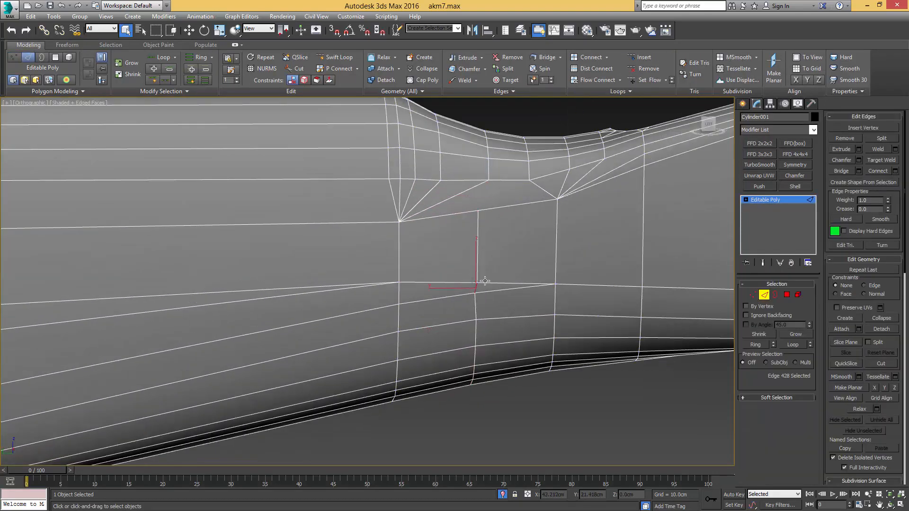
pyautogui.keyDown('alt'); pyautogui.moveTo(441, 293); pyautogui.dragTo(485, 300, button='middle'); pyautogui.keyUp('alt')
pyautogui.hotkey('ctrl', 'alt', 'c')
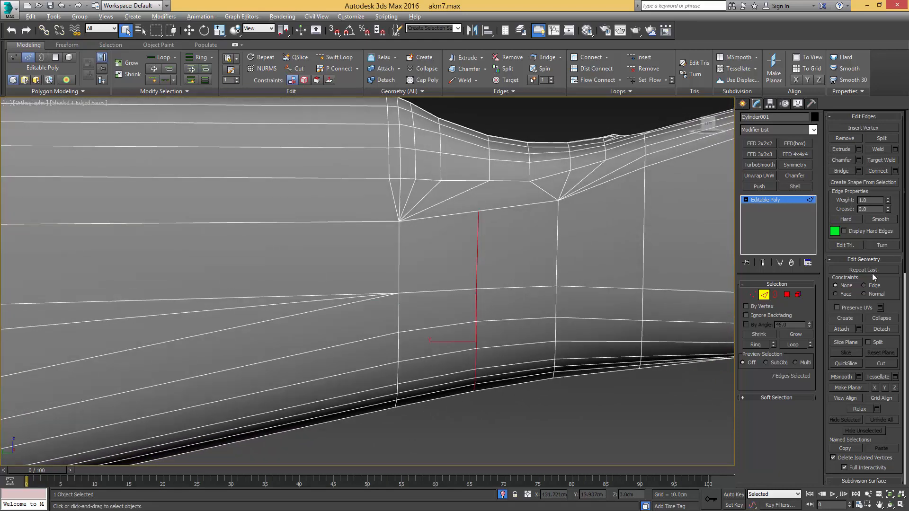
# Slide the new vertical neck loop with the Edge constraint under the recess vertex above it, and connect the two vertices
pyautogui.press('w')
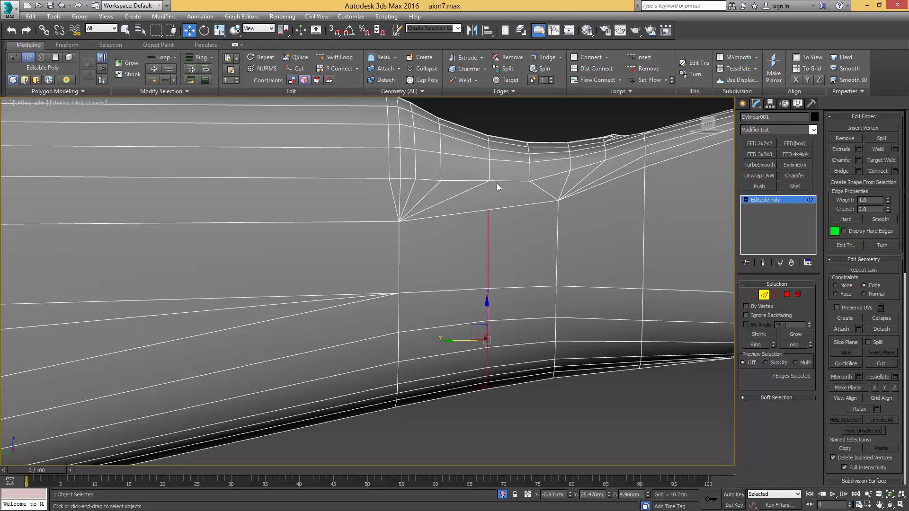
pyautogui.press('1')
pyautogui.moveTo(497, 176); pyautogui.dragTo(472, 222)
# Remove the leftover diagonal edge beside the new connection below the stock's recess, and hide the modeling ribbon
pyautogui.press('2')
pyautogui.press('q')
pyautogui.click(473, 189)
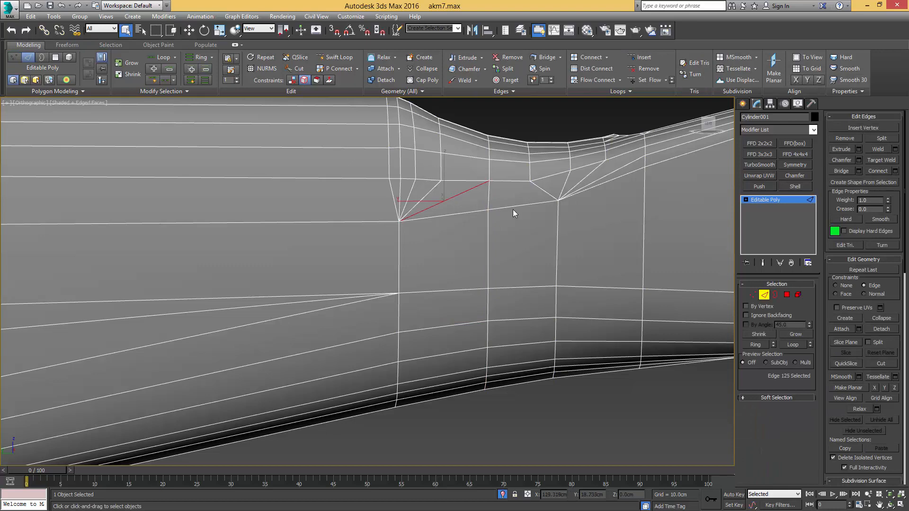
pyautogui.press('BackSpace')
pyautogui.moveTo(507, 222); pyautogui.dragTo(470, 229, button='middle')
pyautogui.scroll(-2, 487, 227)
pyautogui.click(542, 36)
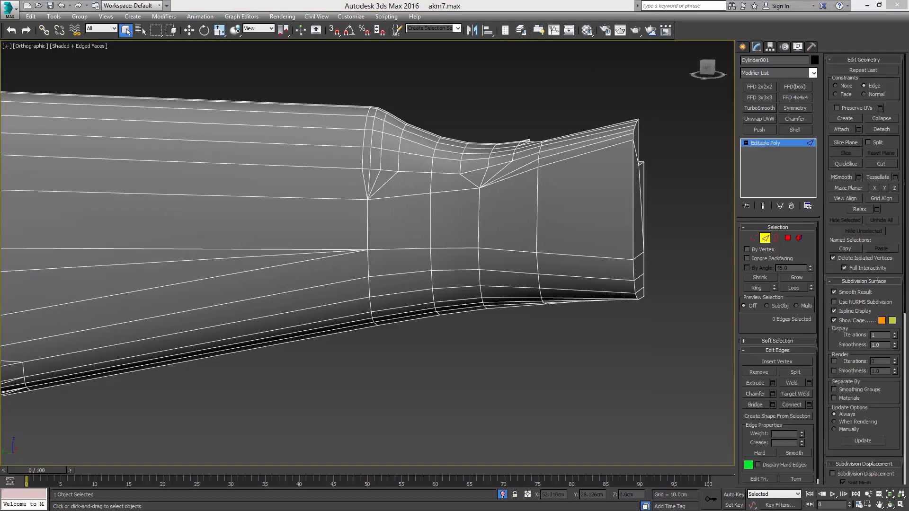
# Check the stock's neck in the reference photo, put the photo away, and exit isolation to show the receiver
pyautogui.moveTo(908, 84); pyautogui.dragTo(809, 93)
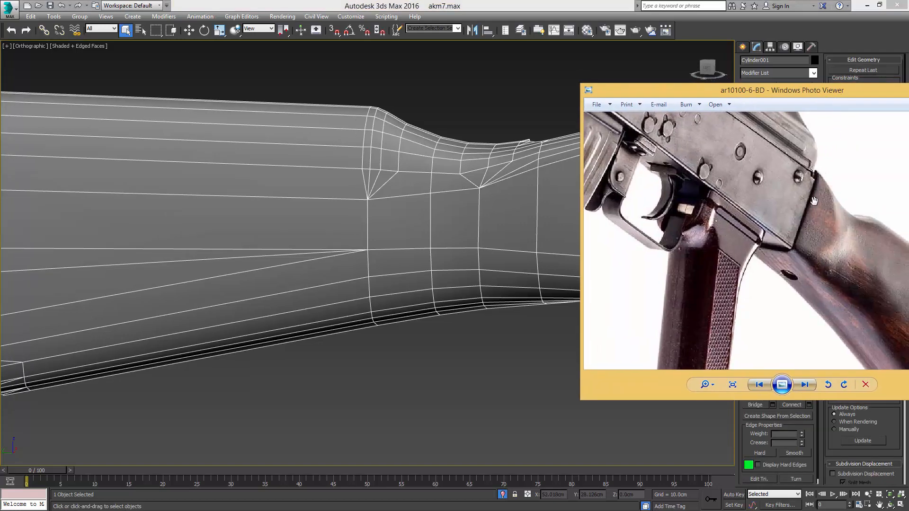
pyautogui.moveTo(759, 93); pyautogui.dragTo(908, 92)
pyautogui.hotkey('shift', 'z')
pyautogui.hotkey('shift', 'z')
pyautogui.hotkey('shift', 'z')
pyautogui.hotkey('shift', 'z')
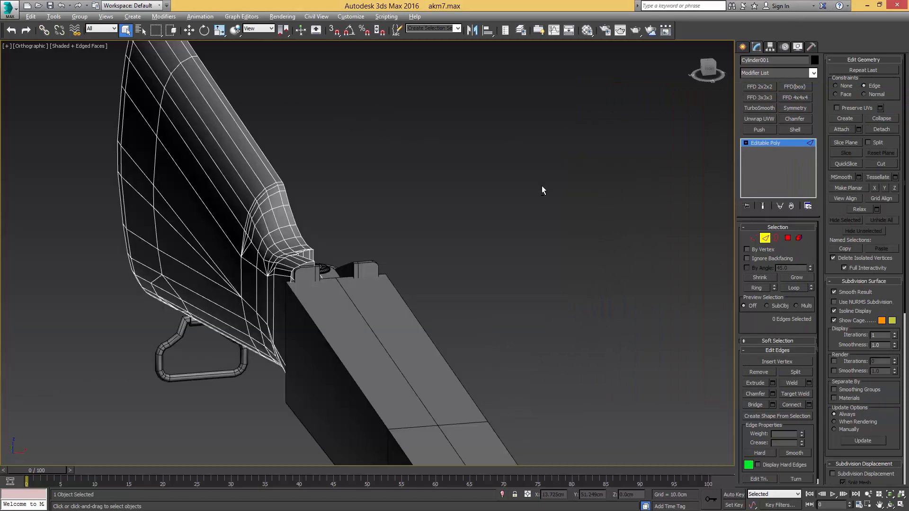
pyautogui.hotkey('shift', 'z')
pyautogui.hotkey('shift', 'z')
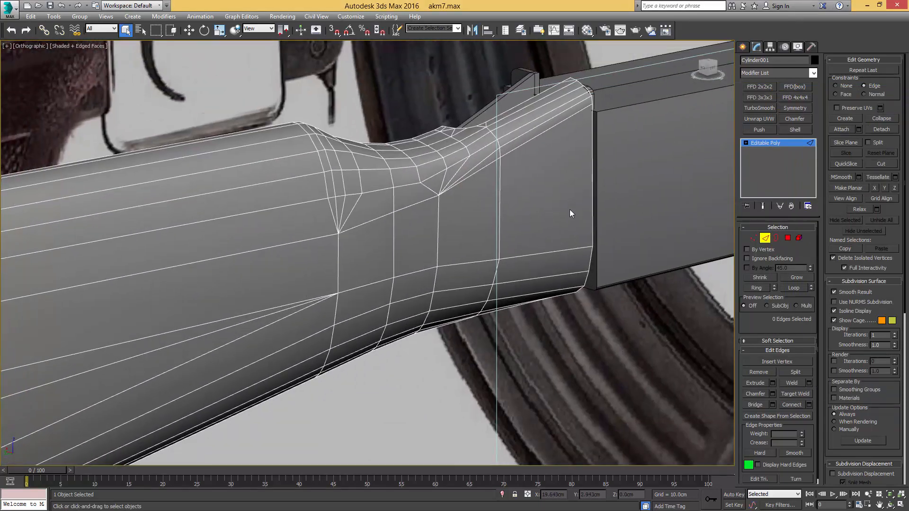
# Select the lower vertices of the stock's neck, from the new edge loop to the receiver end
pyautogui.press('1')
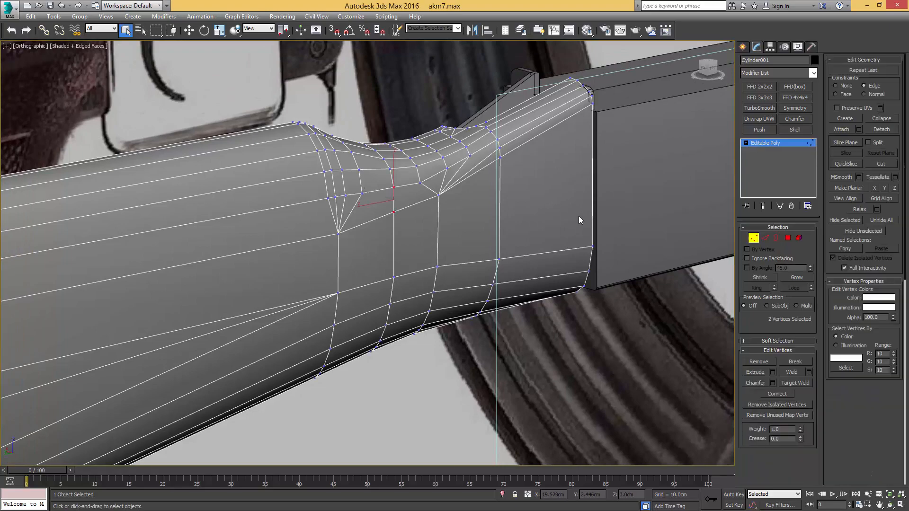
pyautogui.hotkey('shift', 'z')
pyautogui.hotkey('shift', 'z')
pyautogui.press('F3')
pyautogui.hotkey('shift', 'z')
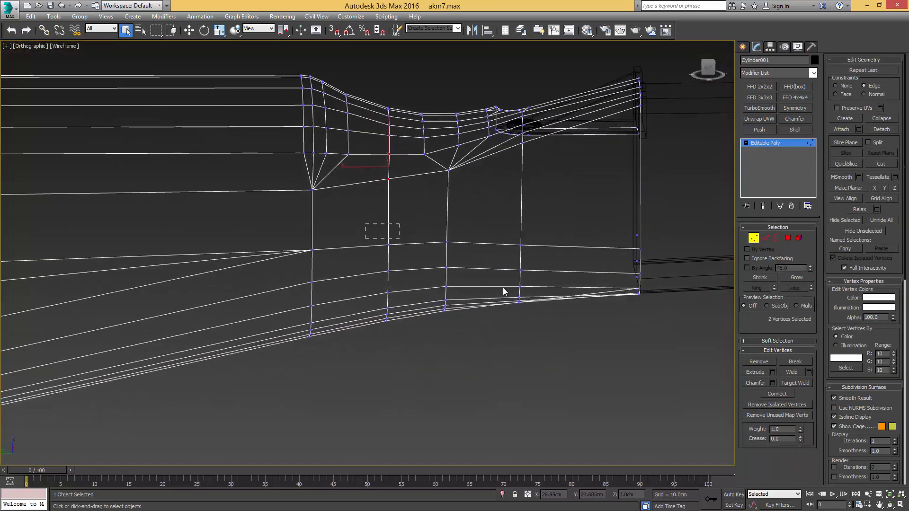
pyautogui.hotkey('shift', 'z')
pyautogui.hotkey('shift', 'z')
pyautogui.hotkey('shift', 'z')
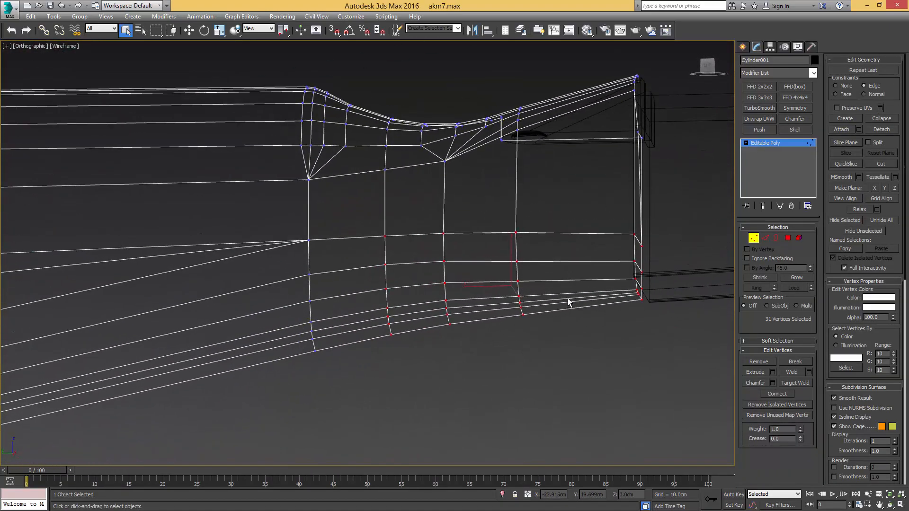
# Extend the vertex selection up the side and over the top of the neck, as far as the receiver end
pyautogui.press('F3')
pyautogui.hotkey('shift', 'z')
pyautogui.hotkey('shift', 'z')
pyautogui.hotkey('shift', 'z')
pyautogui.hotkey('shift', 'z')
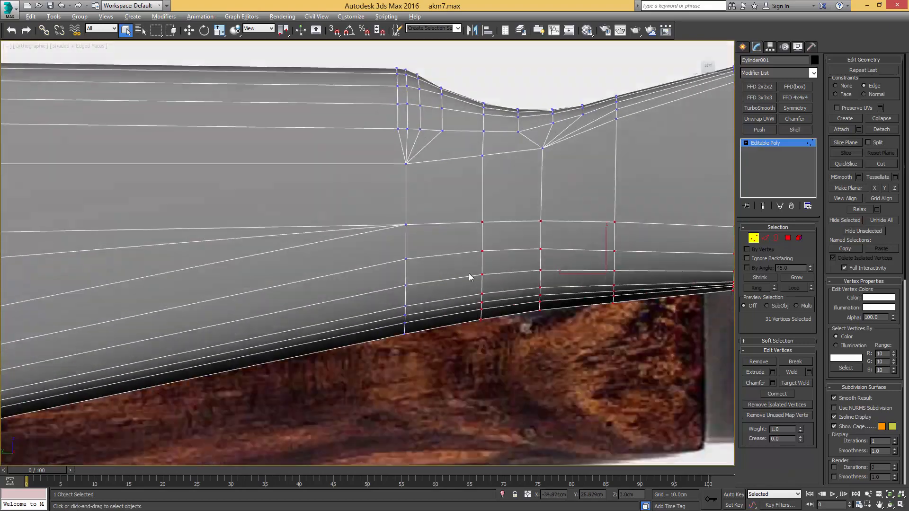
pyautogui.hotkey('shift', 'z')
pyautogui.hotkey('shift', 'z')
pyautogui.hotkey('shift', 'z')
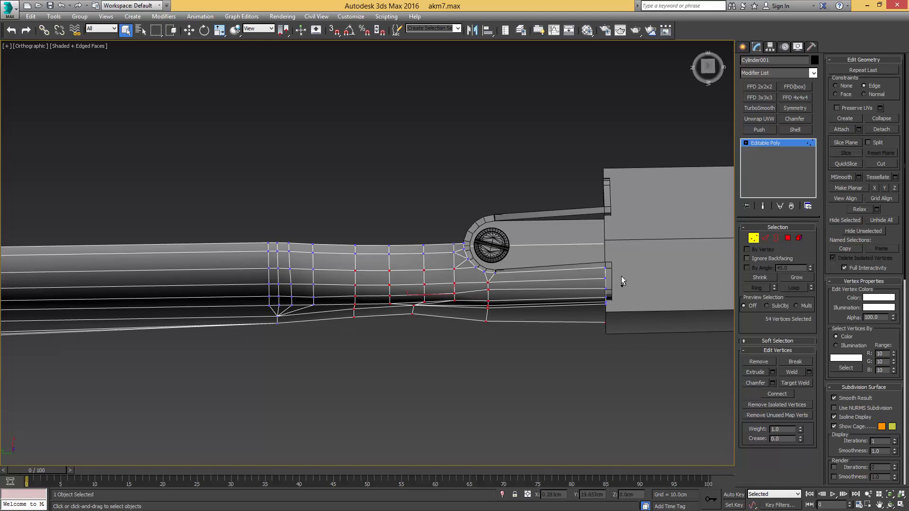
pyautogui.moveTo(575, 333)
pyautogui.keyDown('alt'); pyautogui.mouseDown(button='middle')
pyautogui.moveTo(591, 340)
pyautogui.moveTo(582, 304)
pyautogui.moveTo(524, 268)
pyautogui.moveTo(535, 252)
pyautogui.moveTo(566, 252)
pyautogui.moveTo(578, 236)
pyautogui.moveTo(596, 240)
pyautogui.mouseUp(button='middle'); pyautogui.keyUp('alt')
pyautogui.press('F3')
pyautogui.press('F3')
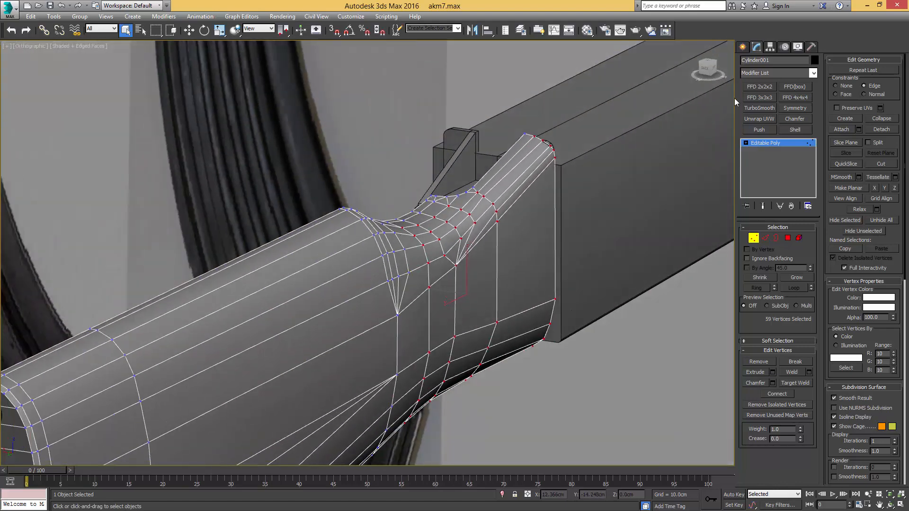
# Apply FFD 2x2x2 to the selected neck vertices and move the outer front control points sideways to meet the receiver's side face
pyautogui.click(761, 87)
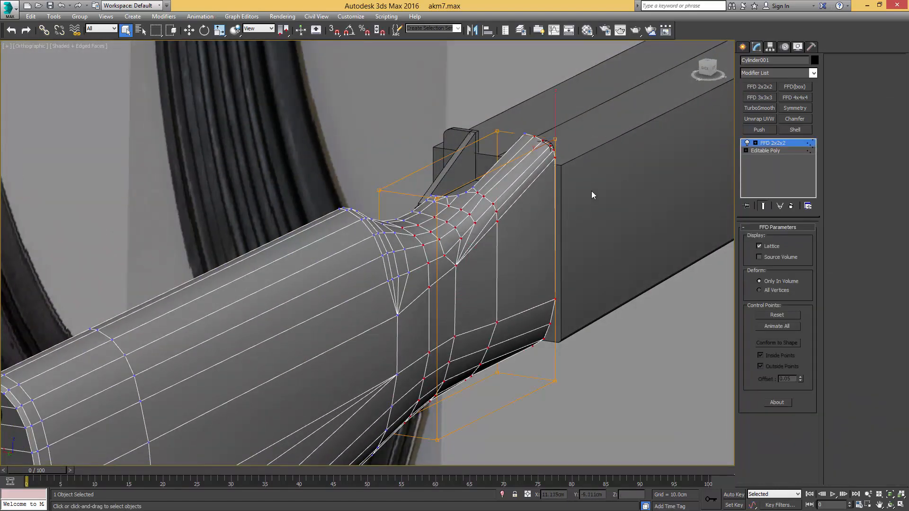
pyautogui.moveTo(591, 192); pyautogui.dragTo(601, 172, button='middle')
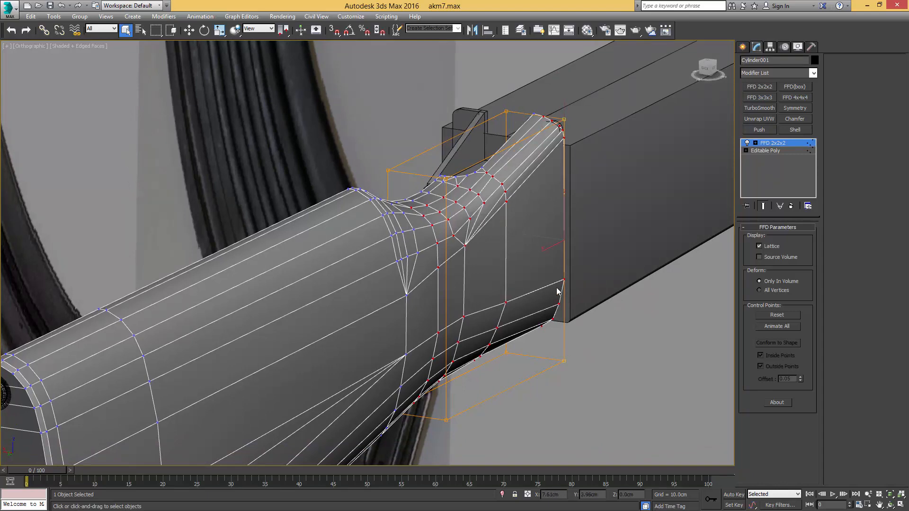
pyautogui.press('w')
pyautogui.moveTo(536, 236); pyautogui.dragTo(544, 236)
pyautogui.moveTo(550, 226); pyautogui.dragTo(598, 265, button='middle')
# Add an FFD 3x3x3 modifier and raise the lower front control points toward the receiver's bottom edge
pyautogui.click(759, 98)
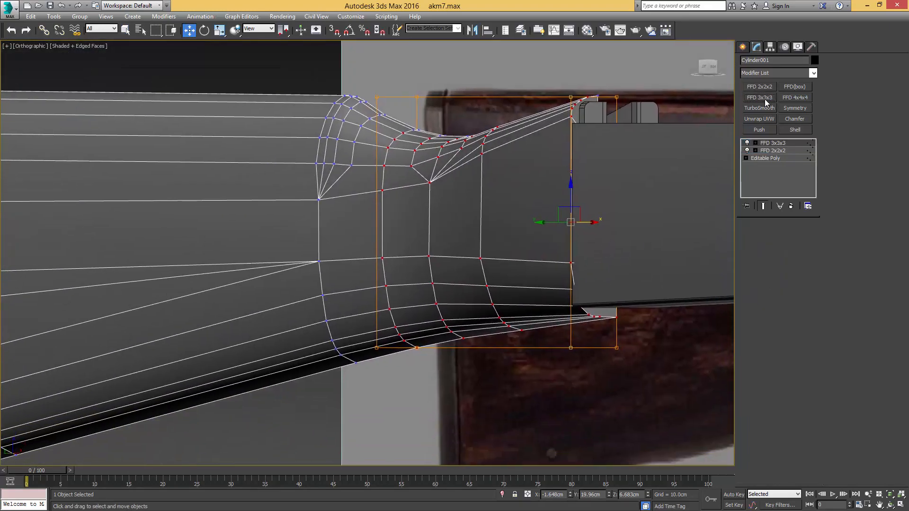
pyautogui.moveTo(642, 191); pyautogui.dragTo(562, 191, button='middle')
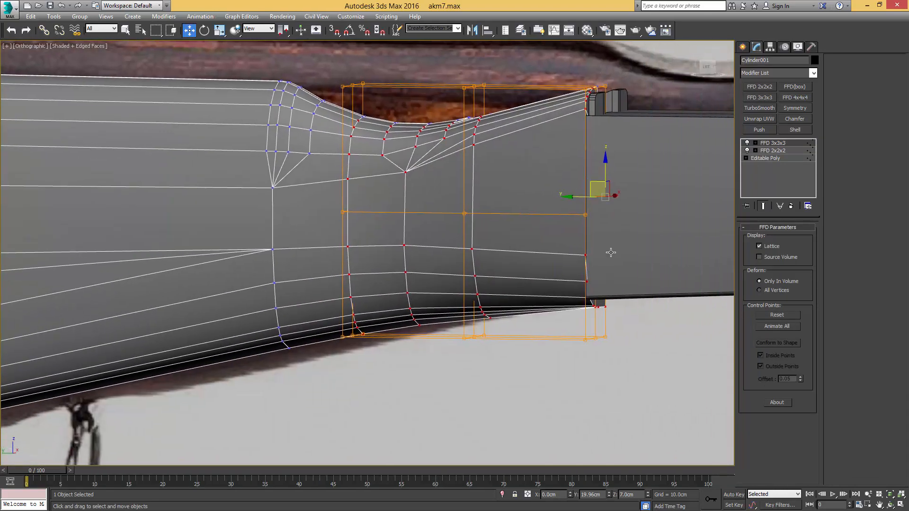
pyautogui.click(609, 309)
pyautogui.moveTo(632, 323); pyautogui.dragTo(572, 354)
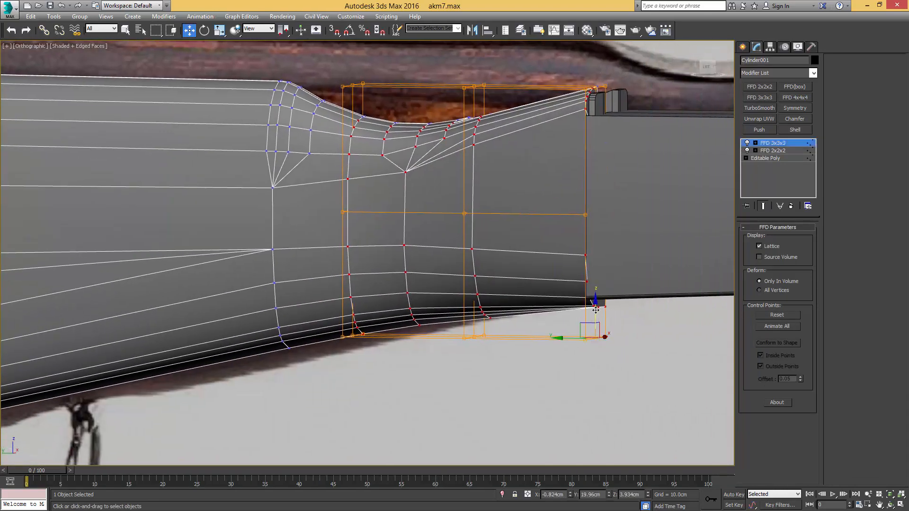
pyautogui.moveTo(596, 310); pyautogui.dragTo(595, 303)
# Move the lattice's lower outer front control point outward to about X -2.37 cm, filling out the neck's lower corner
pyautogui.keyDown('alt'); pyautogui.moveTo(595, 303); pyautogui.dragTo(566, 330, button='middle'); pyautogui.keyUp('alt')
pyautogui.click(561, 328)
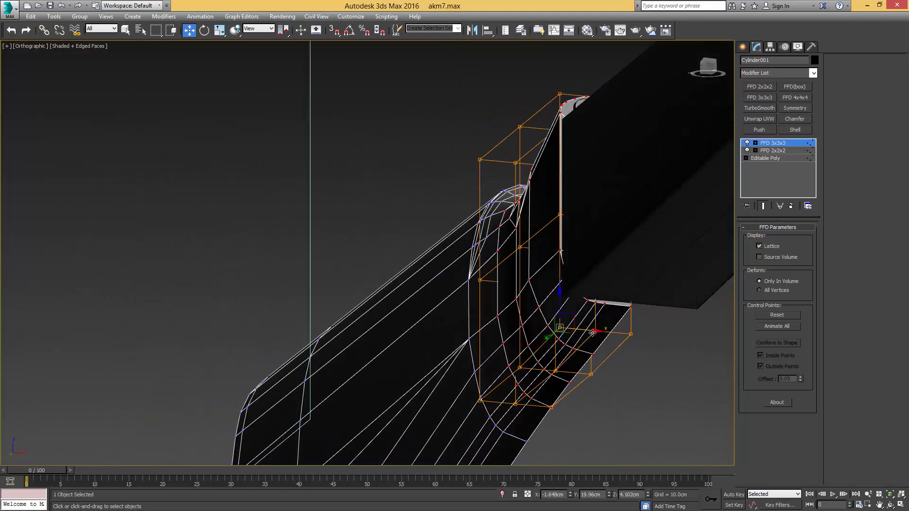
pyautogui.click(596, 333)
pyautogui.moveTo(616, 334); pyautogui.dragTo(555, 330)
pyautogui.keyDown('alt'); pyautogui.moveTo(555, 330); pyautogui.dragTo(616, 312, button='middle'); pyautogui.keyUp('alt')
pyautogui.scroll(2, 616, 312)
pyautogui.press('1')
pyautogui.press('1')
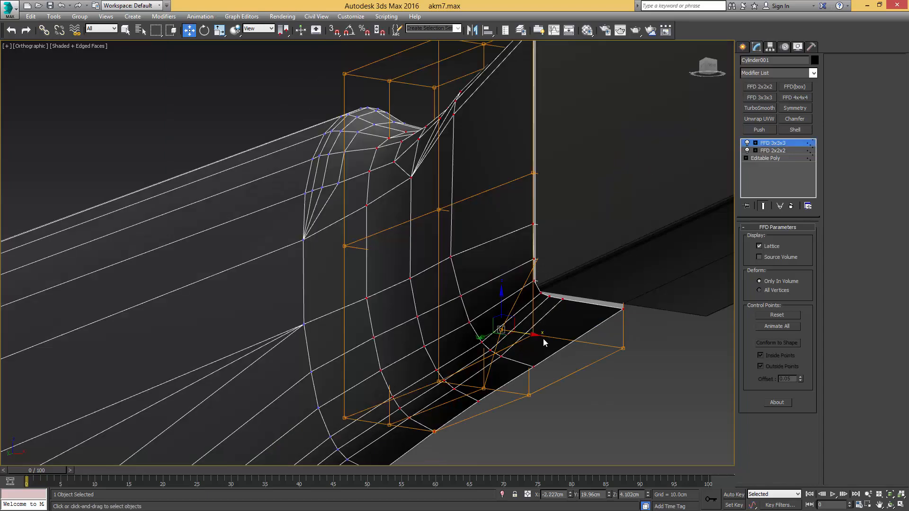
pyautogui.keyDown('alt'); pyautogui.moveTo(525, 334); pyautogui.dragTo(536, 345, button='middle'); pyautogui.keyUp('alt')
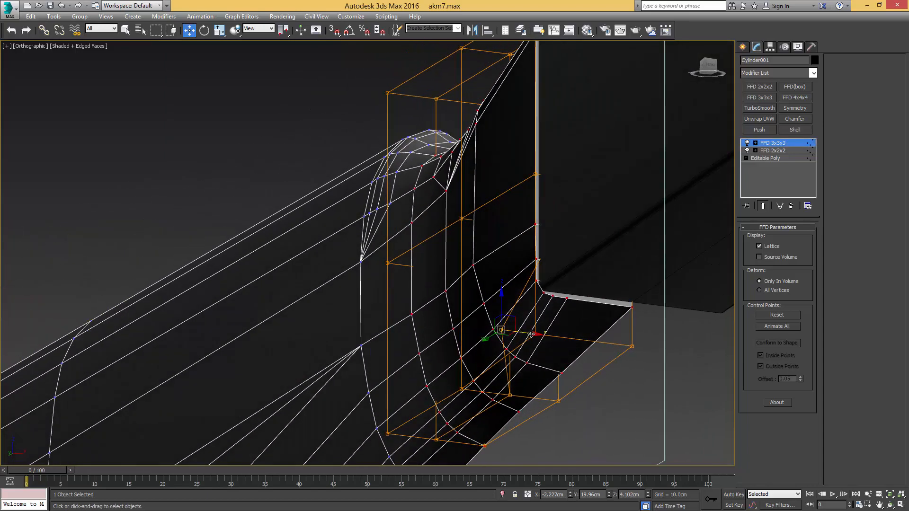
pyautogui.scroll(-2, 530, 333)
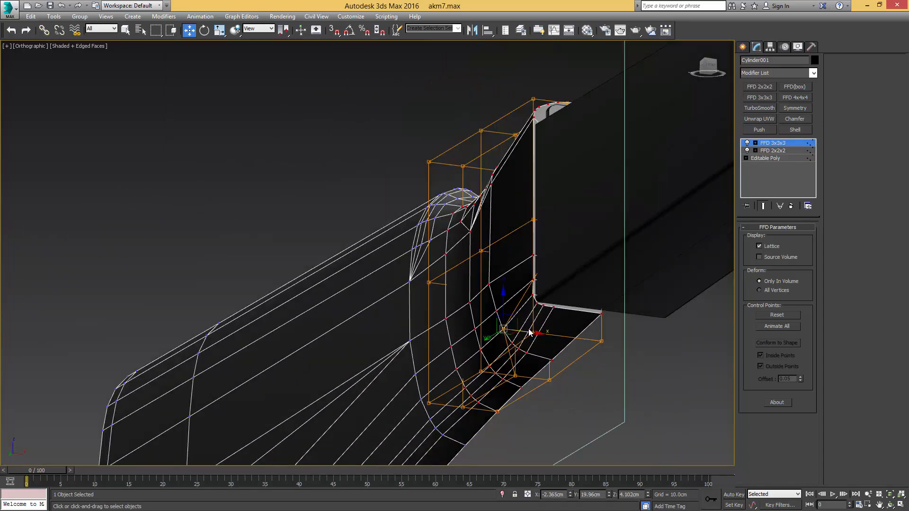
pyautogui.keyDown('alt'); pyautogui.moveTo(529, 332); pyautogui.dragTo(558, 324, button='middle'); pyautogui.keyUp('alt')
# Collapse the FFD modifiers into the Editable Poly and adjust the stock's lower front corner vertices along their edge with the Edge constraint
pyautogui.rightClick(775, 144)
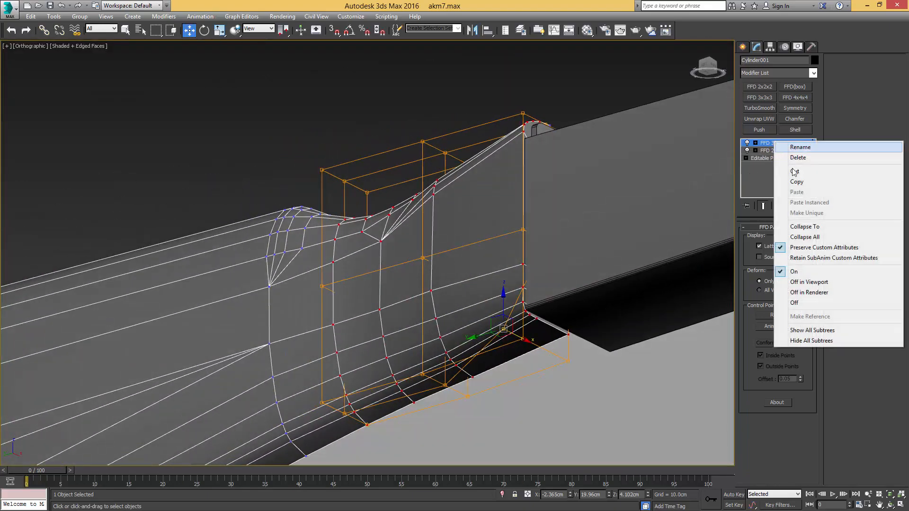
pyautogui.click(806, 226)
pyautogui.press('1')
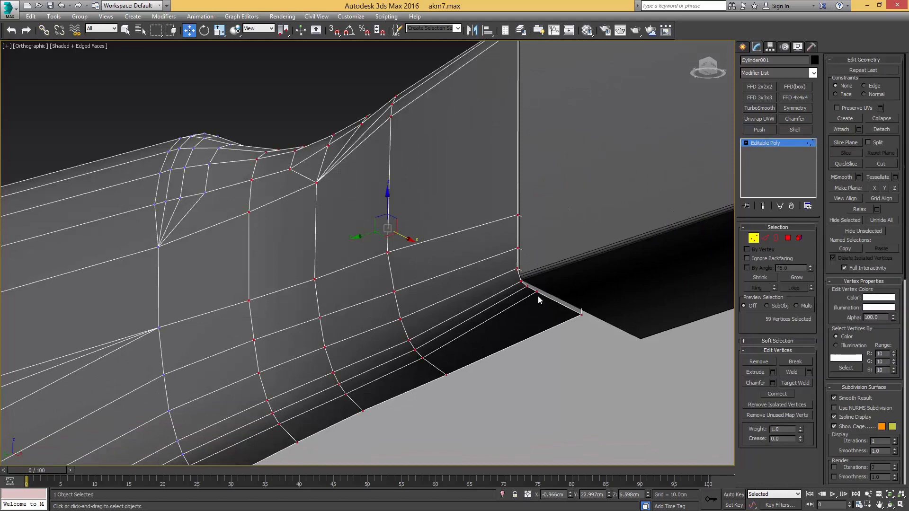
pyautogui.click(530, 287)
pyautogui.scroll(2, 530, 286)
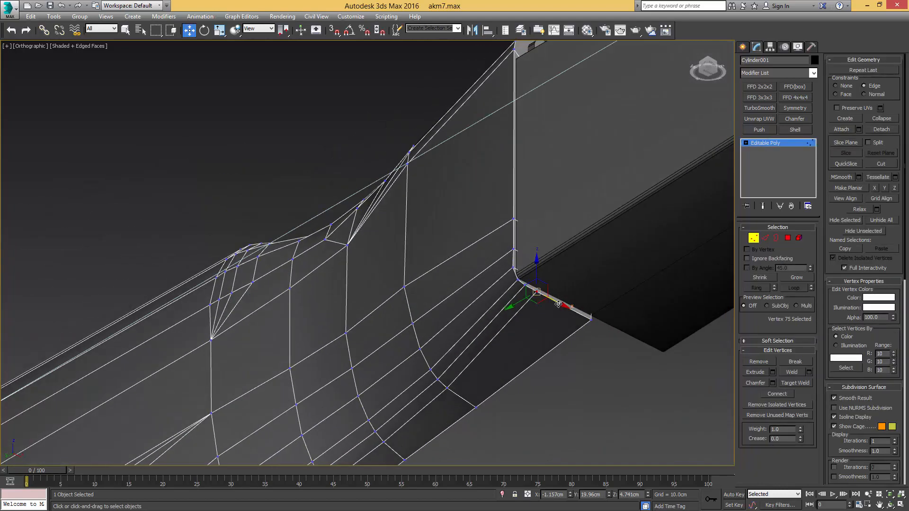
pyautogui.moveTo(558, 304)
pyautogui.mouseDown()
pyautogui.moveTo(582, 307)
pyautogui.moveTo(559, 300)
pyautogui.mouseUp()
pyautogui.click(525, 285)
pyautogui.press('1')
pyautogui.scroll(-2, 559, 295)
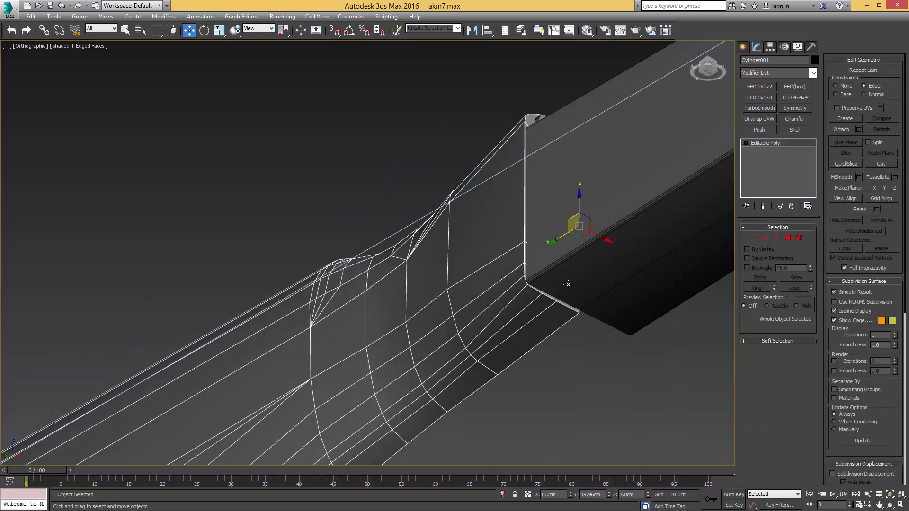
# Apply a Symmetry modifier to the stock on the X mirror axis and check its neck underside in the close-up reference photo
pyautogui.click(794, 109)
pyautogui.moveTo(619, 213); pyautogui.dragTo(579, 118, button='middle')
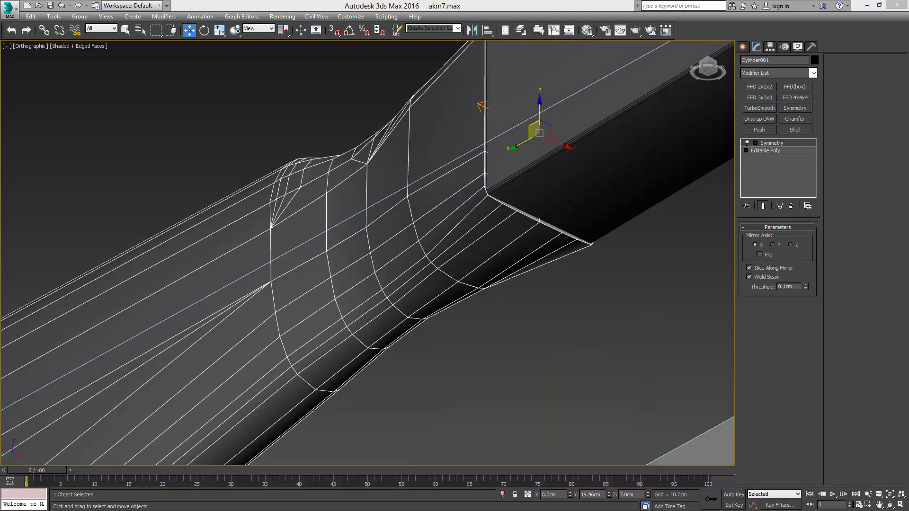
pyautogui.moveTo(908, 111); pyautogui.dragTo(648, 103)
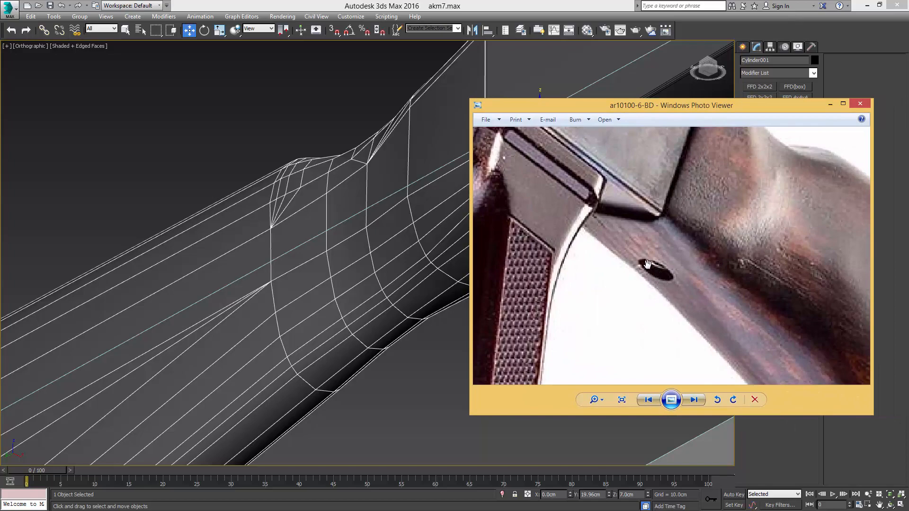
pyautogui.moveTo(653, 111); pyautogui.dragTo(908, 136)
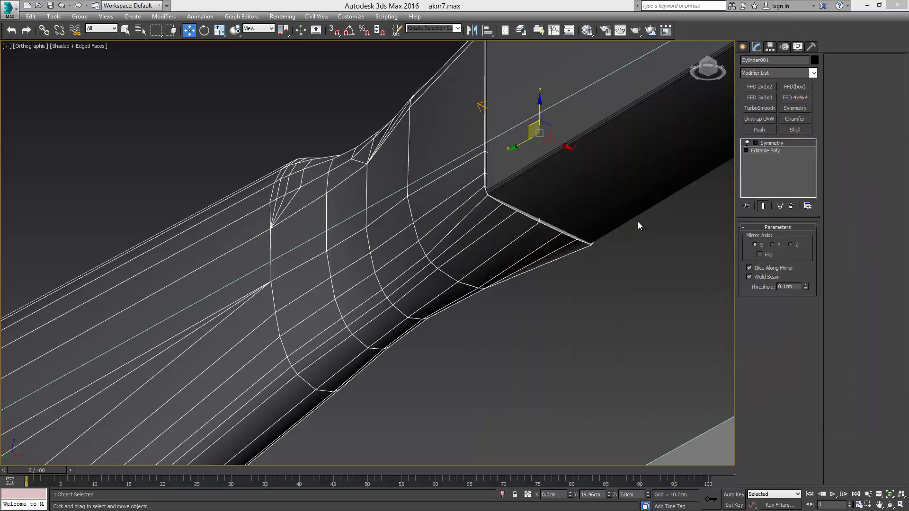
# Select the butt plate's lower screw with its surrounding ring and clone both as one Copy below the stock's neck
pyautogui.moveTo(638, 222); pyautogui.dragTo(637, 185, button='middle')
pyautogui.scroll(-5, 637, 185)
pyautogui.moveTo(497, 192)
pyautogui.keyDown('alt'); pyautogui.mouseDown(button='middle')
pyautogui.moveTo(453, 203)
pyautogui.moveTo(502, 232)
pyautogui.moveTo(552, 239)
pyautogui.mouseUp(button='middle'); pyautogui.keyUp('alt')
pyautogui.scroll(2, 416, 265)
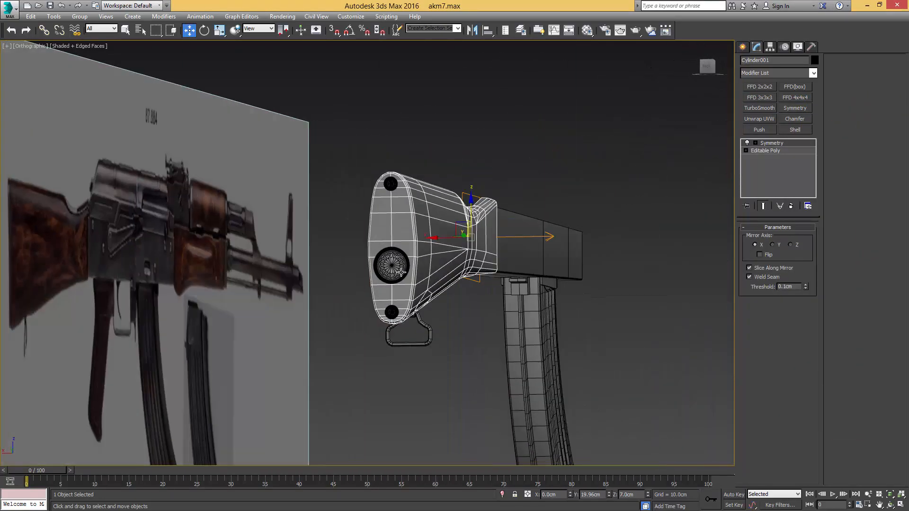
pyautogui.moveTo(400, 291); pyautogui.dragTo(422, 263, button='middle')
pyautogui.scroll(7, 421, 262)
pyautogui.press('F4')
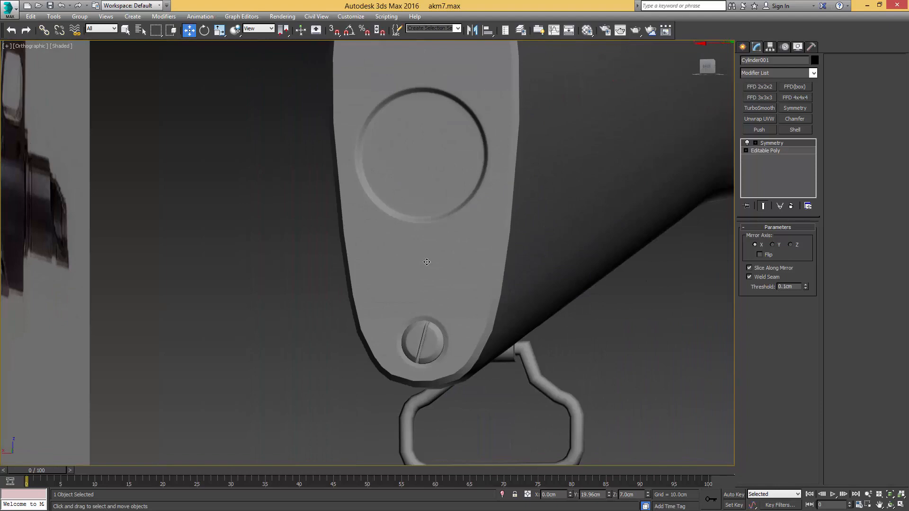
pyautogui.keyDown('ctrl'); pyautogui.click(427, 337); pyautogui.keyUp('ctrl')
pyautogui.press('F4')
pyautogui.keyDown('alt'); pyautogui.moveTo(439, 320); pyautogui.dragTo(445, 311, button='middle'); pyautogui.keyUp('alt')
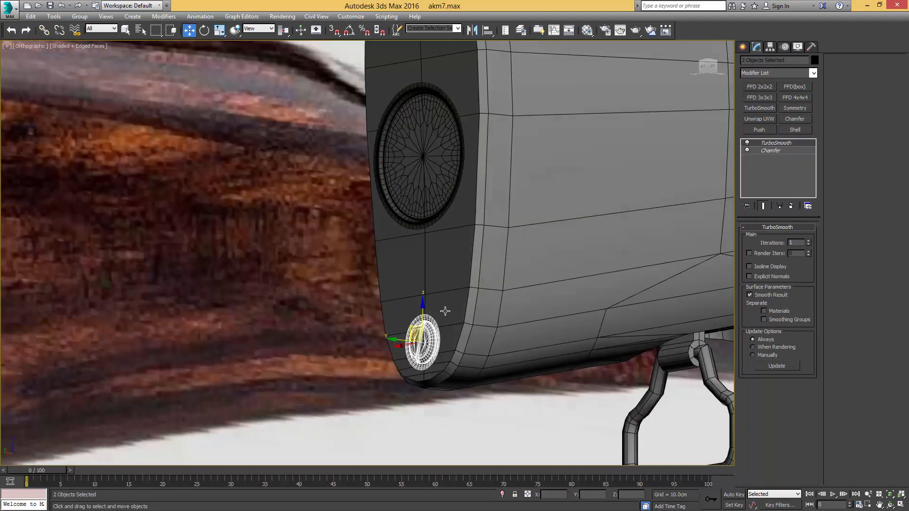
pyautogui.press('l')
pyautogui.scroll(-3, 445, 311)
pyautogui.scroll(8, 503, 313)
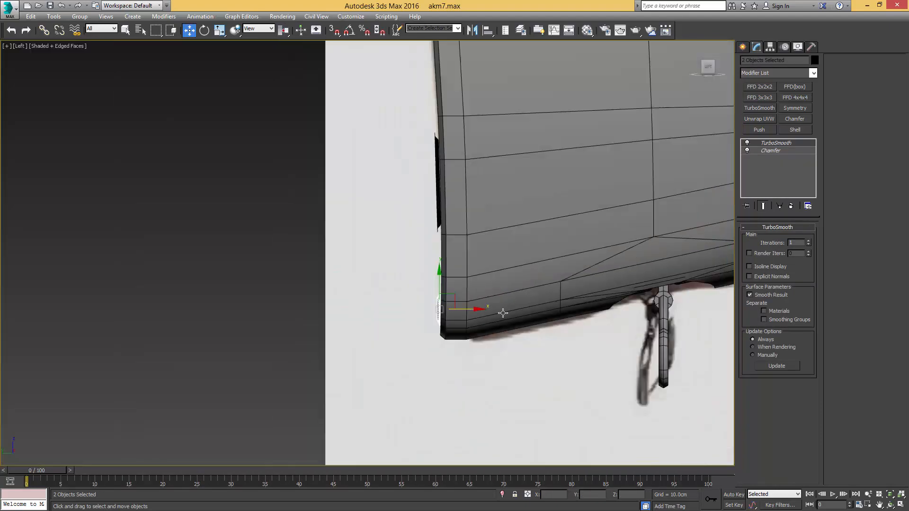
pyautogui.moveTo(502, 313); pyautogui.dragTo(260, 270, button='middle')
pyautogui.scroll(-3, 210, 293)
pyautogui.moveTo(238, 264)
pyautogui.mouseDown()
pyautogui.moveTo(294, 316)
pyautogui.moveTo(564, 275)
pyautogui.moveTo(650, 239)
pyautogui.mouseUp()
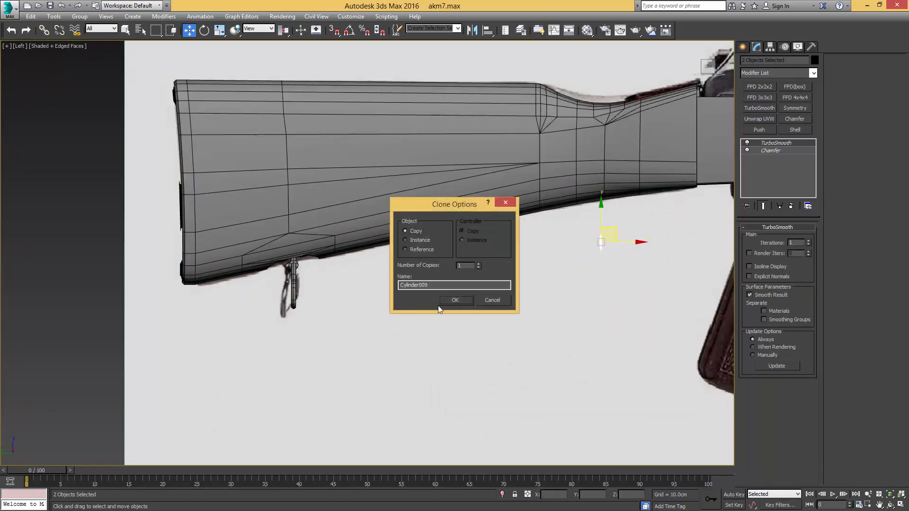
pyautogui.click(454, 300)
# Move the copied screw and ring up to the underside of the neck near the receiver and rotate them to face downward
pyautogui.scroll(5, 463, 264)
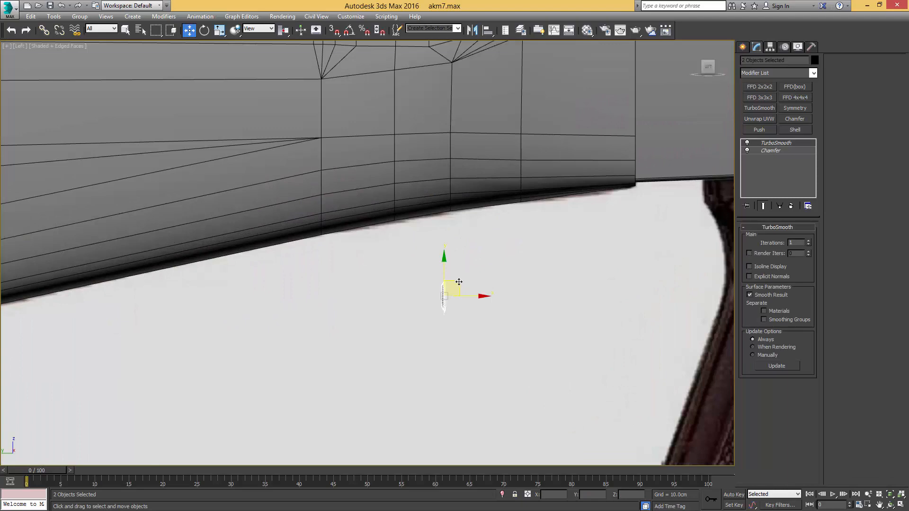
pyautogui.moveTo(461, 281); pyautogui.dragTo(570, 209)
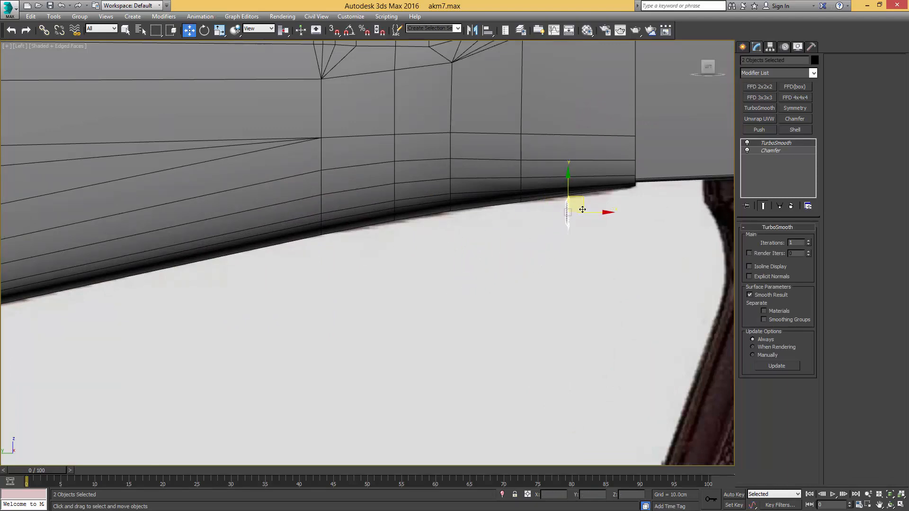
pyautogui.scroll(3, 561, 232)
pyautogui.keyDown('alt'); pyautogui.moveTo(561, 231); pyautogui.dragTo(554, 253, button='middle'); pyautogui.keyUp('alt')
pyautogui.press('e')
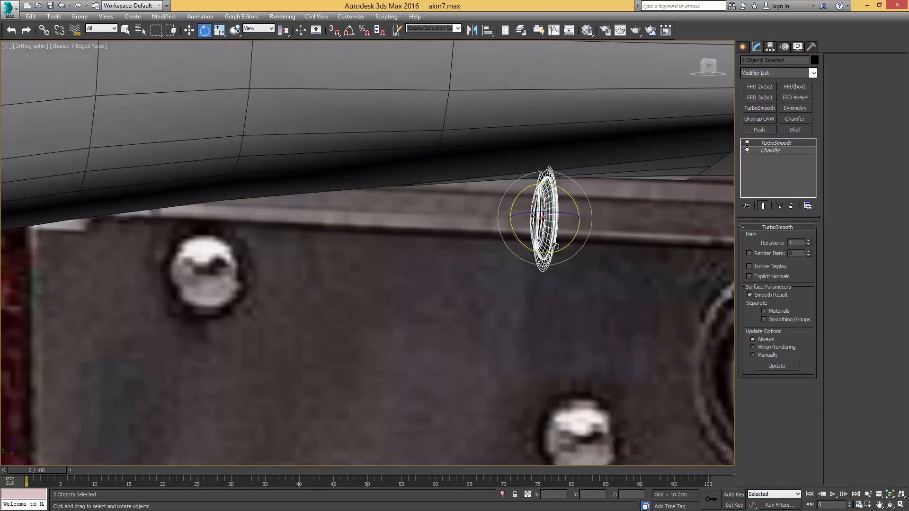
pyautogui.moveTo(555, 253); pyautogui.dragTo(635, 190)
pyautogui.keyDown('alt'); pyautogui.moveTo(604, 225); pyautogui.dragTo(554, 234, button='middle'); pyautogui.keyUp('alt')
# Seat the copied screw and ring against the neck's underside and tilt them slightly to follow its slope
pyautogui.press('w')
pyautogui.keyDown('alt'); pyautogui.moveTo(494, 250); pyautogui.dragTo(478, 239, button='middle'); pyautogui.keyUp('alt')
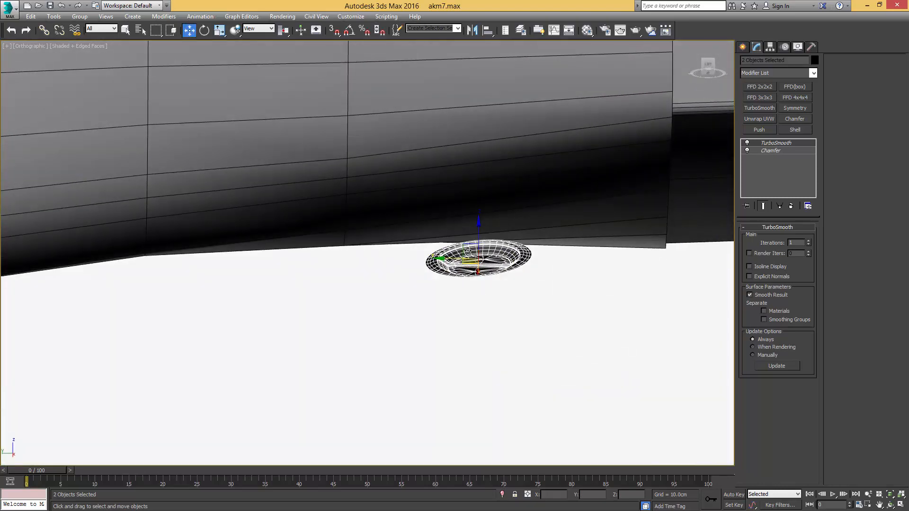
pyautogui.moveTo(467, 239); pyautogui.dragTo(533, 196)
pyautogui.press('l')
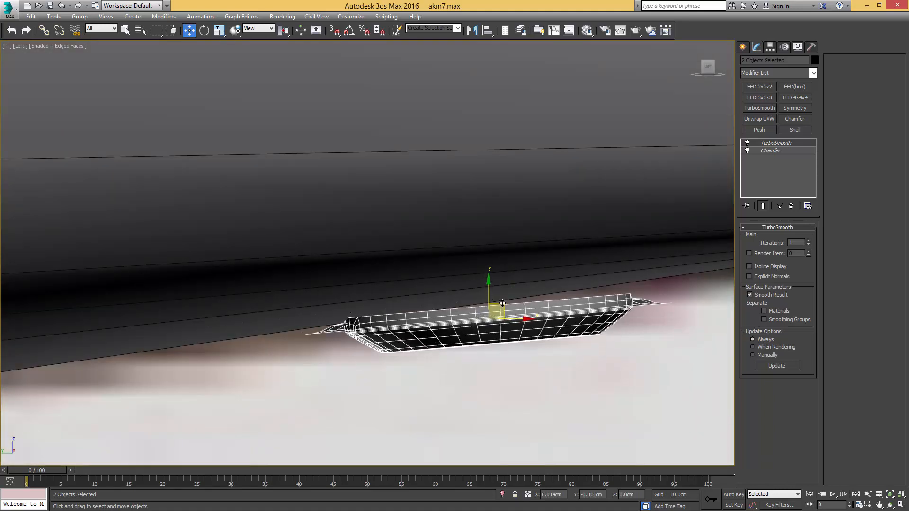
pyautogui.press('e')
pyautogui.moveTo(514, 293); pyautogui.dragTo(518, 287)
pyautogui.press('w')
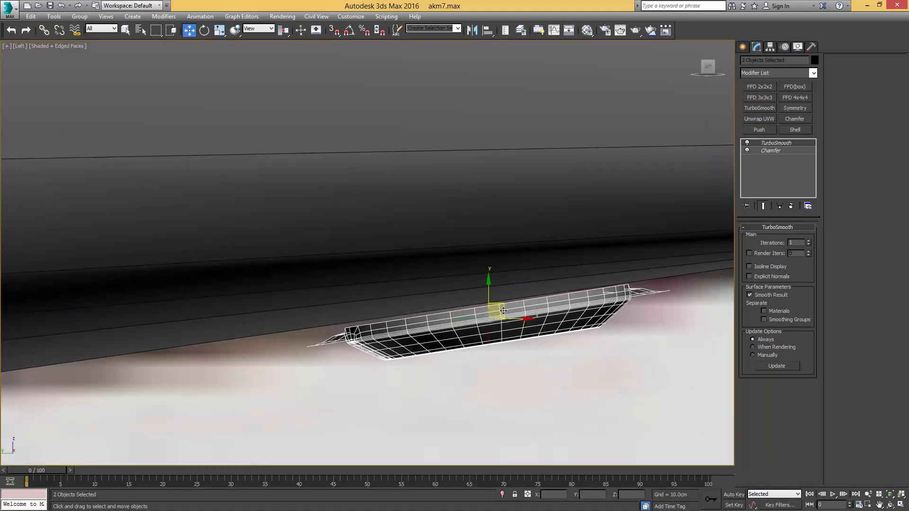
# Select the copied ring's outer rim edges and move them away from the stock along the Local Z axis, around the screw head
pyautogui.click(406, 328)
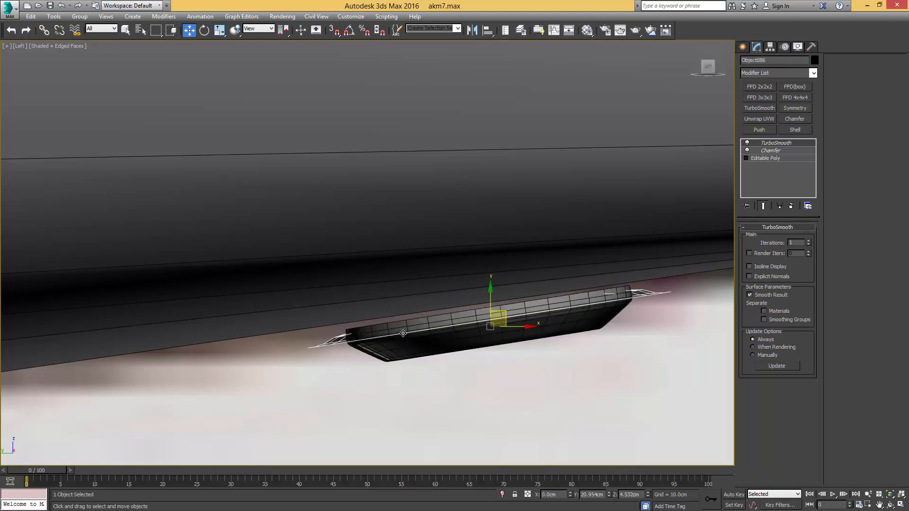
pyautogui.scroll(-2, 409, 327)
pyautogui.keyDown('alt'); pyautogui.moveTo(409, 328); pyautogui.dragTo(548, 250, button='middle'); pyautogui.keyUp('alt')
pyautogui.click(754, 160)
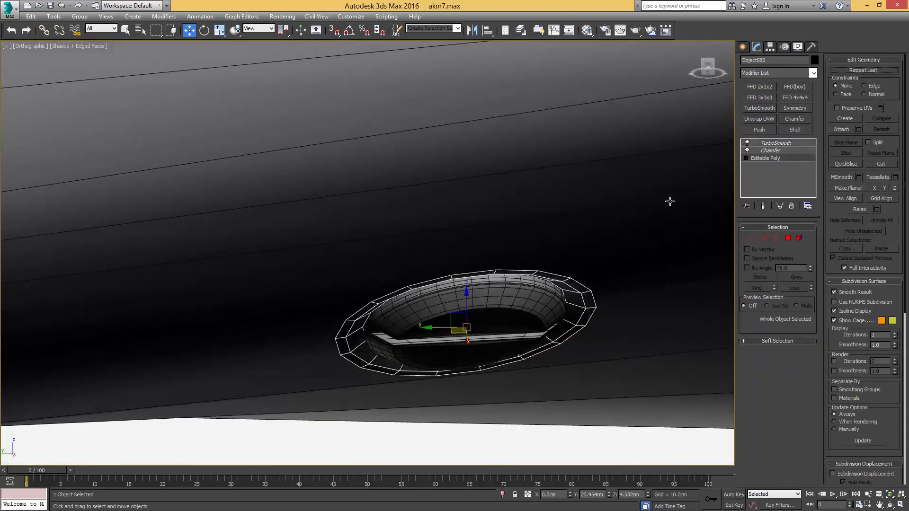
pyautogui.press('2')
pyautogui.click(556, 277)
pyautogui.scroll(2, 567, 261)
pyautogui.press('2')
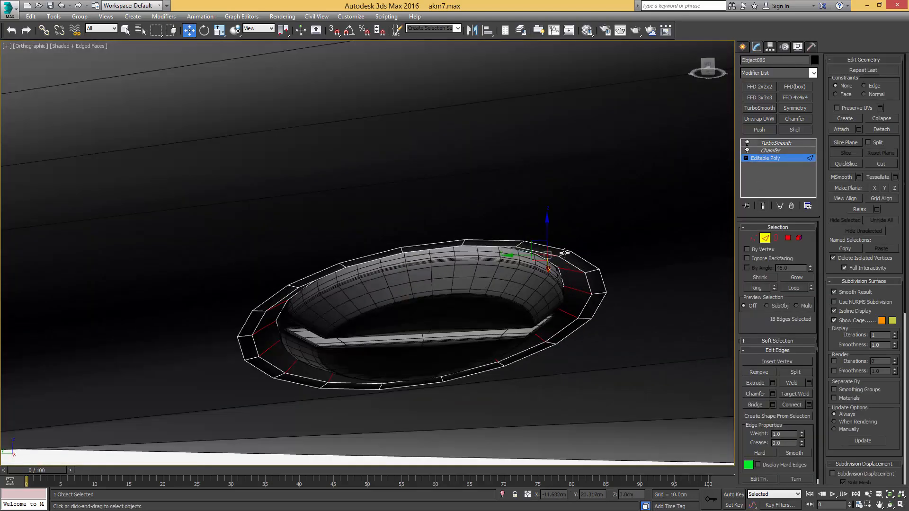
pyautogui.click(568, 259)
pyautogui.doubleClick(568, 259)
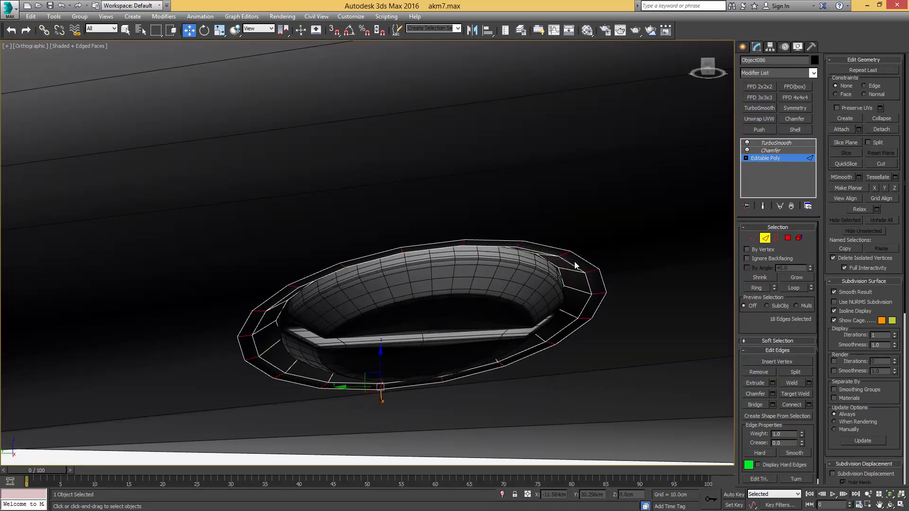
pyautogui.press('l')
pyautogui.keyDown('alt'); pyautogui.rightClick(536, 290); pyautogui.keyUp('alt')
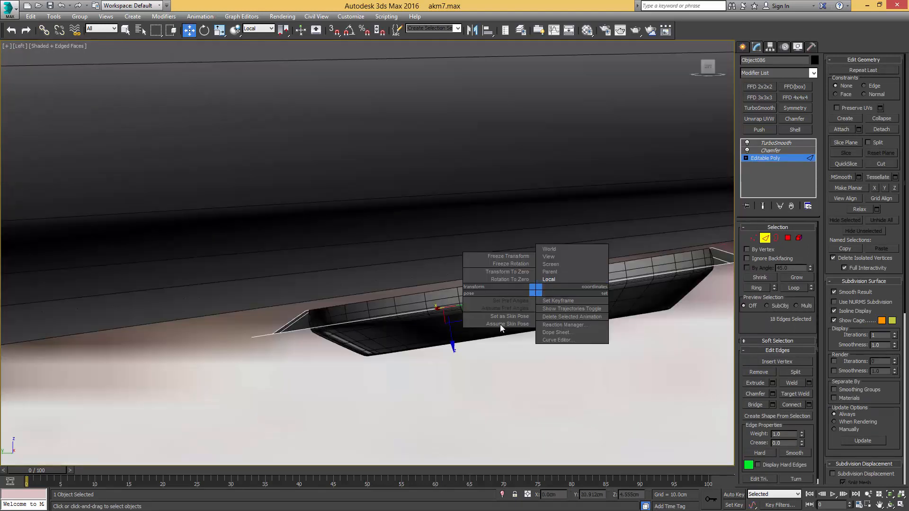
pyautogui.click(549, 281)
pyautogui.moveTo(444, 328); pyautogui.dragTo(457, 373)
pyautogui.keyDown('alt'); pyautogui.moveTo(476, 367); pyautogui.dragTo(497, 308, button='middle'); pyautogui.keyUp('alt')
pyautogui.click(776, 143)
pyautogui.moveTo(622, 246); pyautogui.dragTo(609, 207, button='middle')
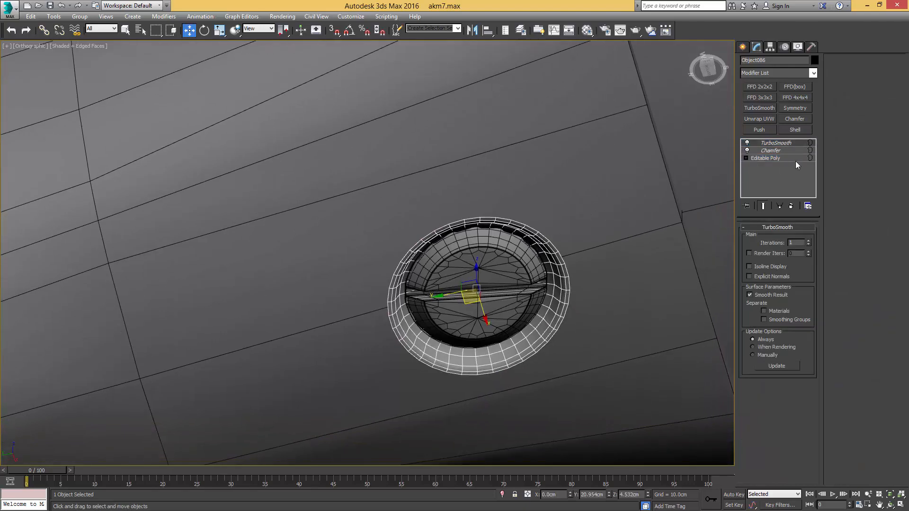
# Reselect edges on the ring's Editable Poly level beneath Chamfer and TurboSmooth, then inspect the smoothed screw on the neck in plain shading
pyautogui.click(780, 157)
pyautogui.press('2')
pyautogui.click(557, 255)
pyautogui.hotkey('alt', 'r')
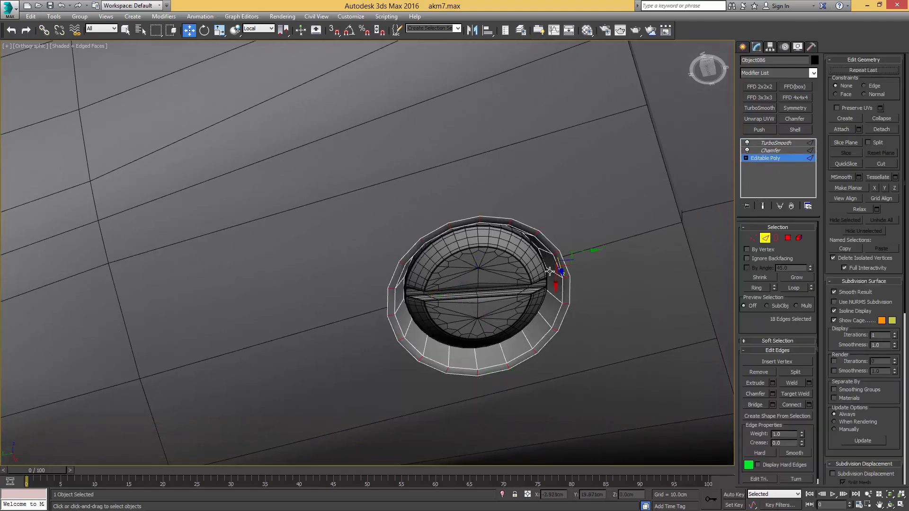
pyautogui.click(554, 270)
pyautogui.hotkey('alt', 'r')
pyautogui.press('4')
pyautogui.click(788, 157)
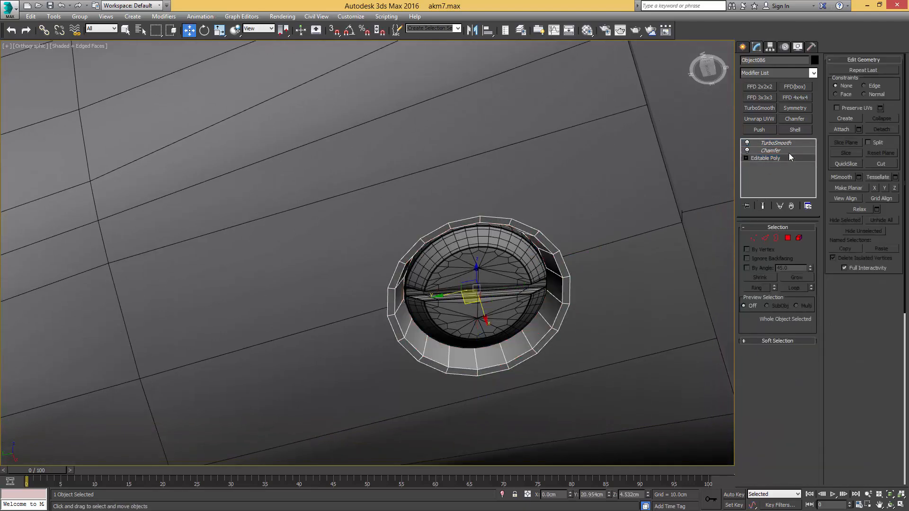
pyautogui.click(763, 144)
pyautogui.moveTo(644, 238); pyautogui.dragTo(591, 192, button='middle')
pyautogui.scroll(-8, 583, 204)
pyautogui.click(535, 328)
pyautogui.press('F4')
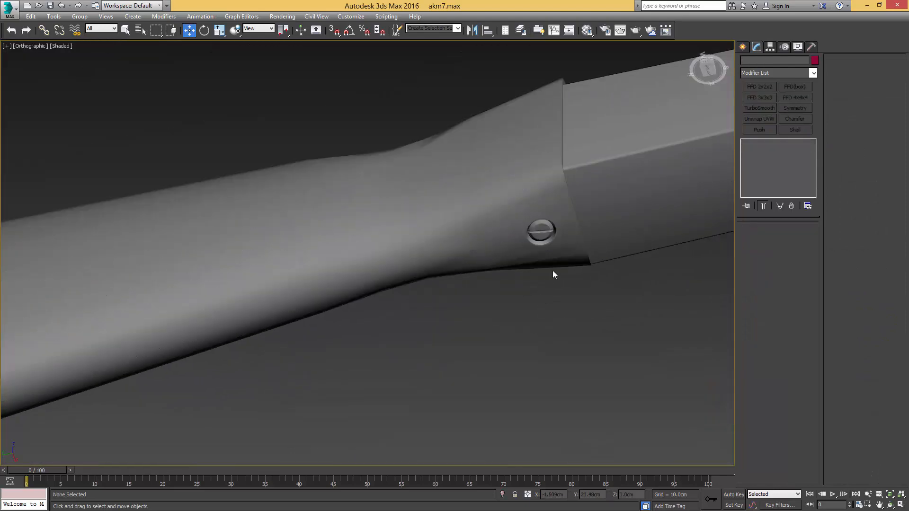
pyautogui.scroll(-4, 553, 274)
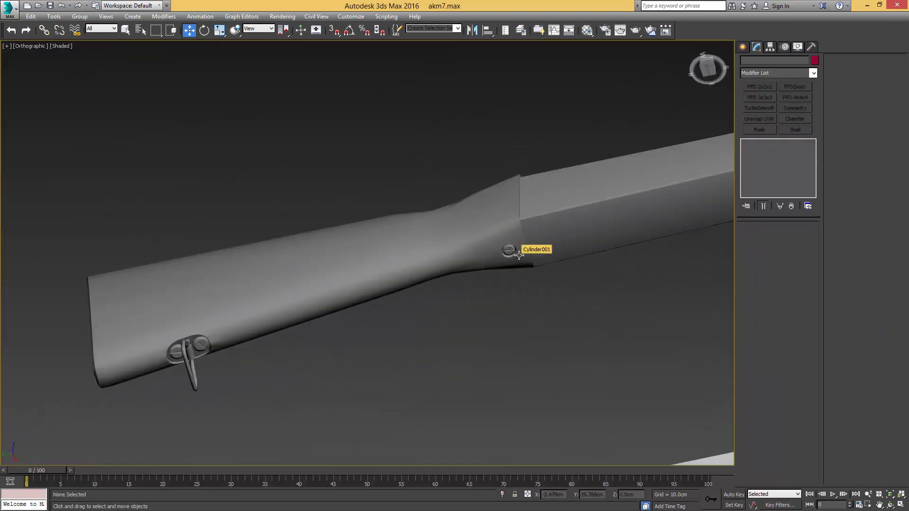
# Move the screw and its ring about 0.65 cm back along the neck's underside, away from the receiver, and deselect them
pyautogui.scroll(5, 519, 256)
pyautogui.press('F4')
pyautogui.click(486, 236)
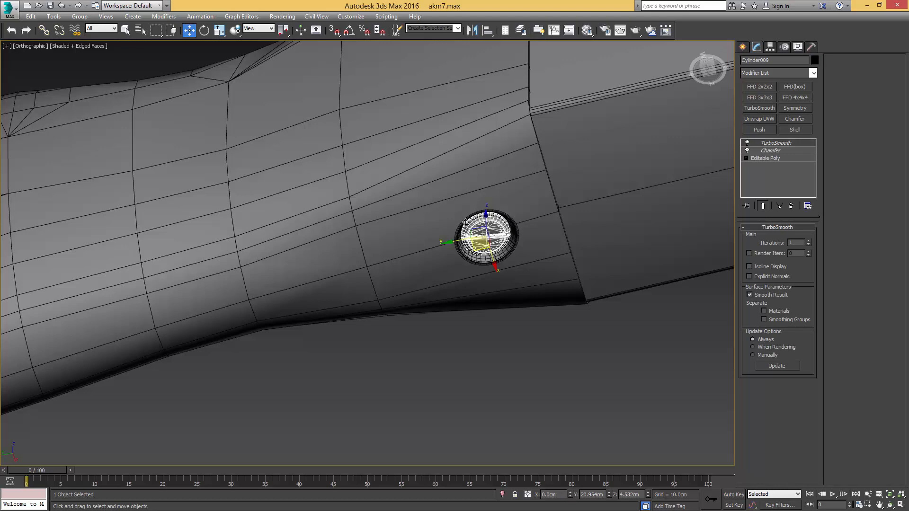
pyautogui.keyDown('ctrl'); pyautogui.click(457, 229); pyautogui.keyUp('ctrl')
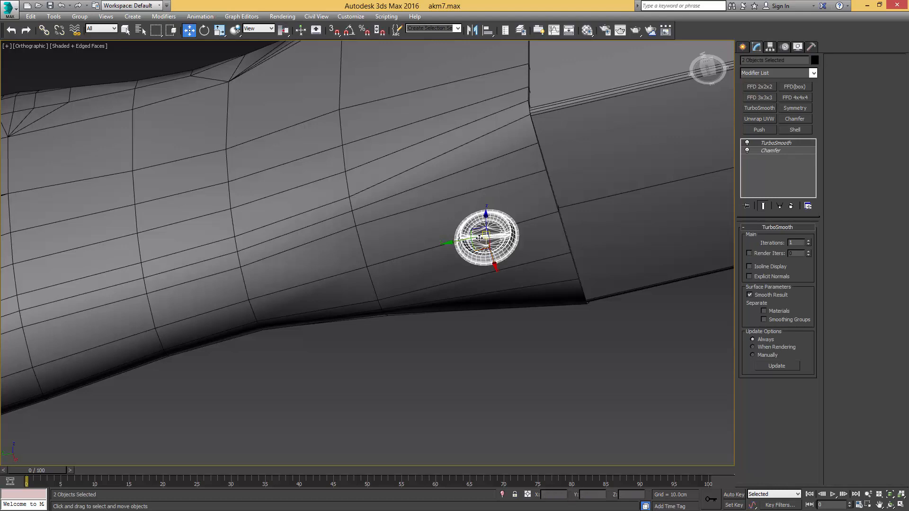
pyautogui.press('l')
pyautogui.scroll(-5, 452, 291)
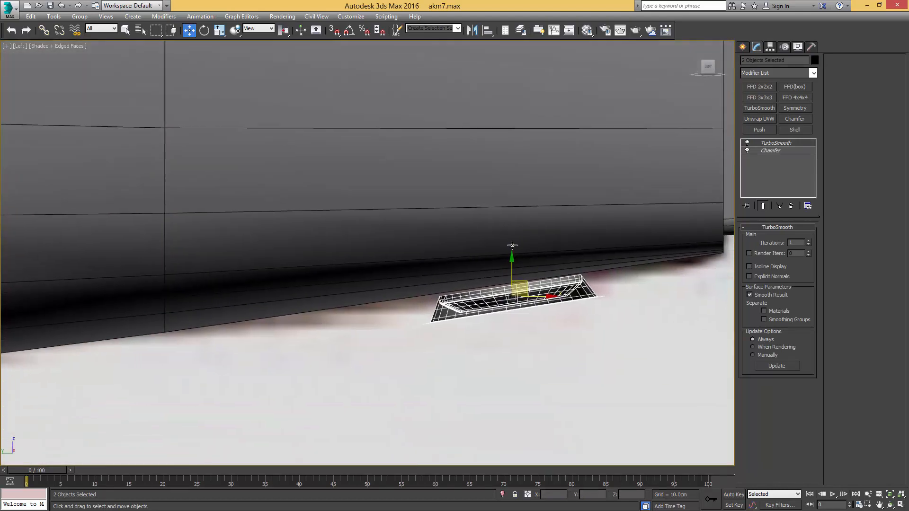
pyautogui.moveTo(531, 258); pyautogui.dragTo(432, 270)
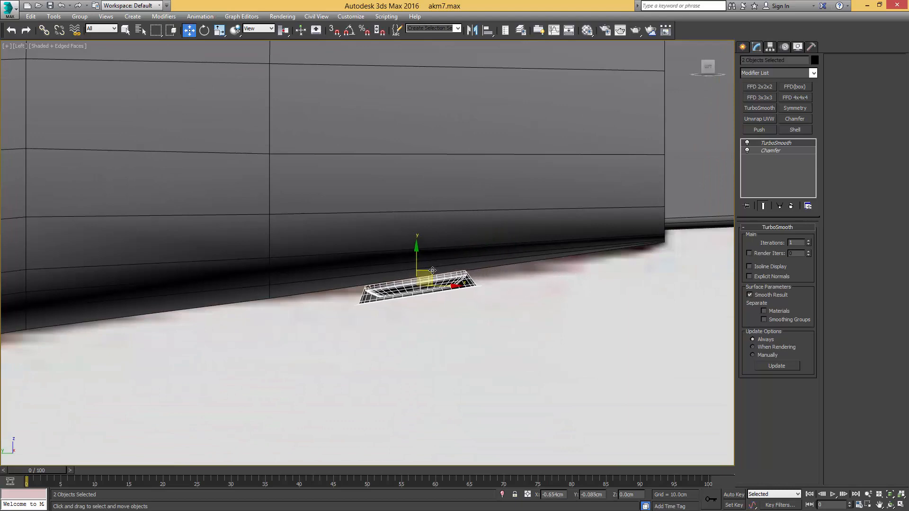
pyautogui.scroll(-5, 432, 270)
pyautogui.keyDown('alt'); pyautogui.moveTo(432, 270); pyautogui.dragTo(439, 220, button='middle'); pyautogui.keyUp('alt')
pyautogui.scroll(2, 438, 220)
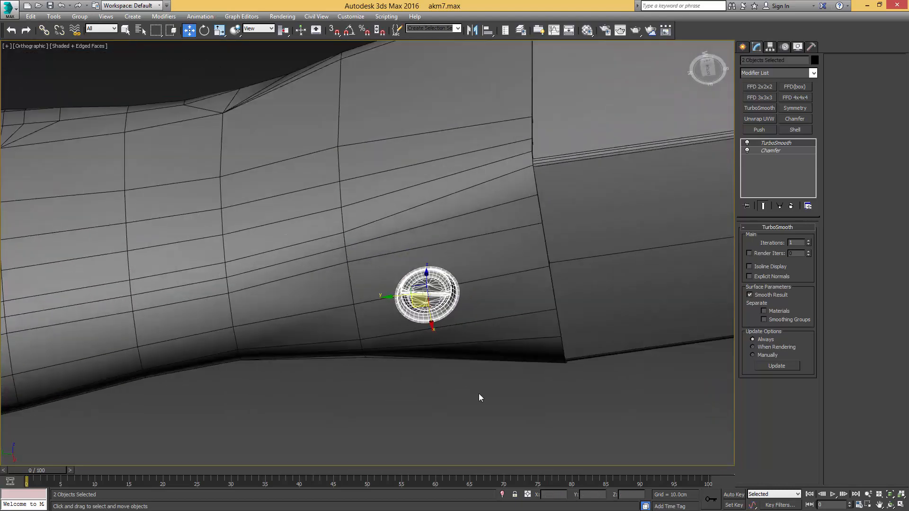
pyautogui.click(478, 393)
pyautogui.press('F4')
pyautogui.scroll(-5, 479, 346)
pyautogui.keyDown('alt'); pyautogui.moveTo(487, 294); pyautogui.dragTo(566, 379, button='middle'); pyautogui.keyUp('alt')
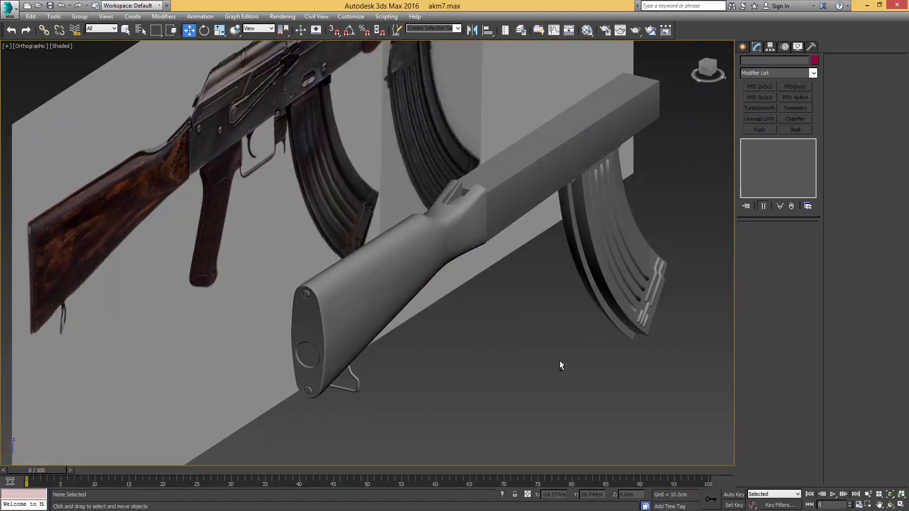